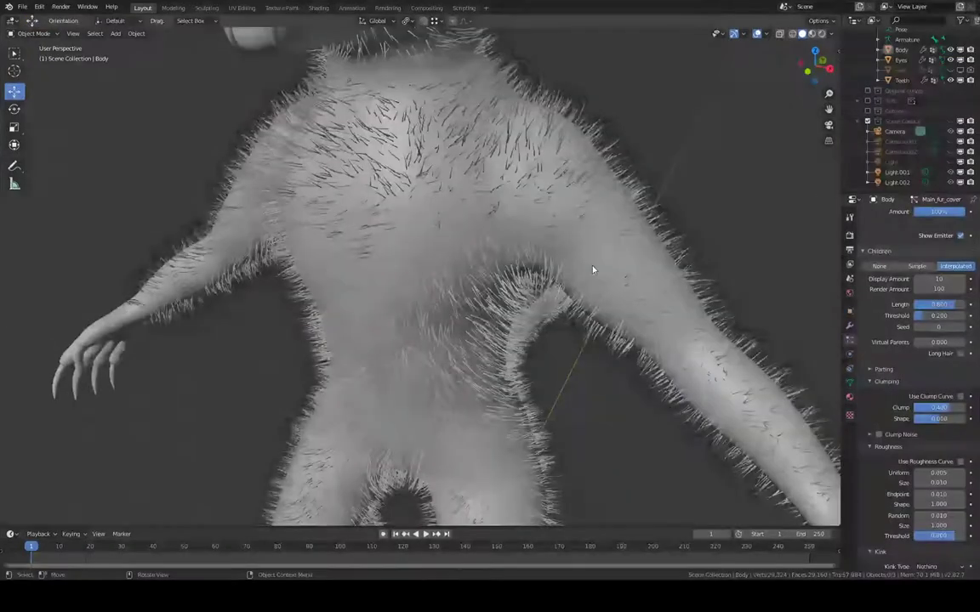
# - Examine the creature's body fur up close in rendered shading, and return the viewport to solid shading
pyautogui.scroll(-5, 575, 263)
pyautogui.moveTo(589, 262); pyautogui.dragTo(550, 249, button='middle')
pyautogui.scroll(2, 567, 230)
pyautogui.scroll(3, 550, 248)
pyautogui.scroll(-3, 550, 248)
pyautogui.scroll(4, 553, 256)
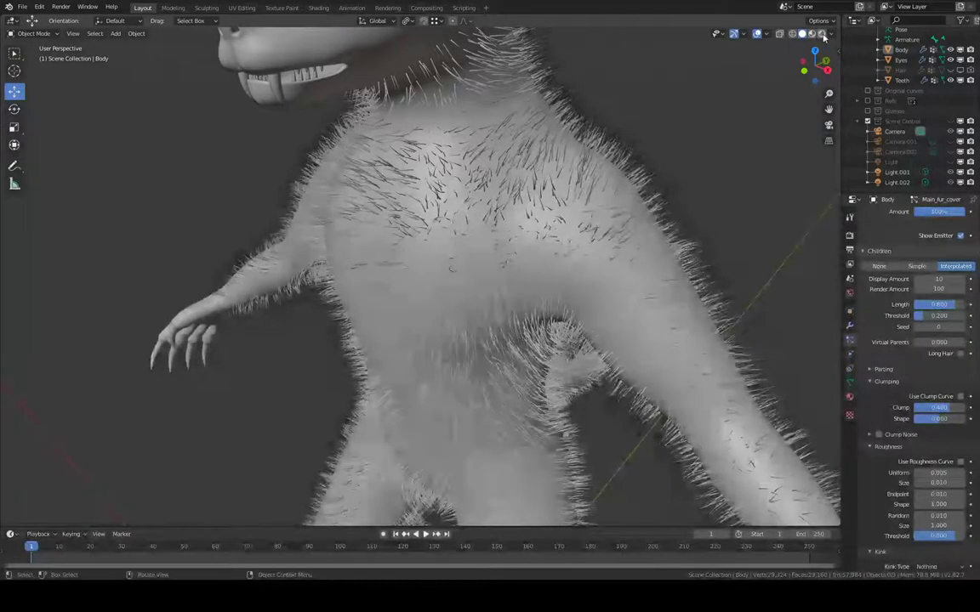
pyautogui.press('z')
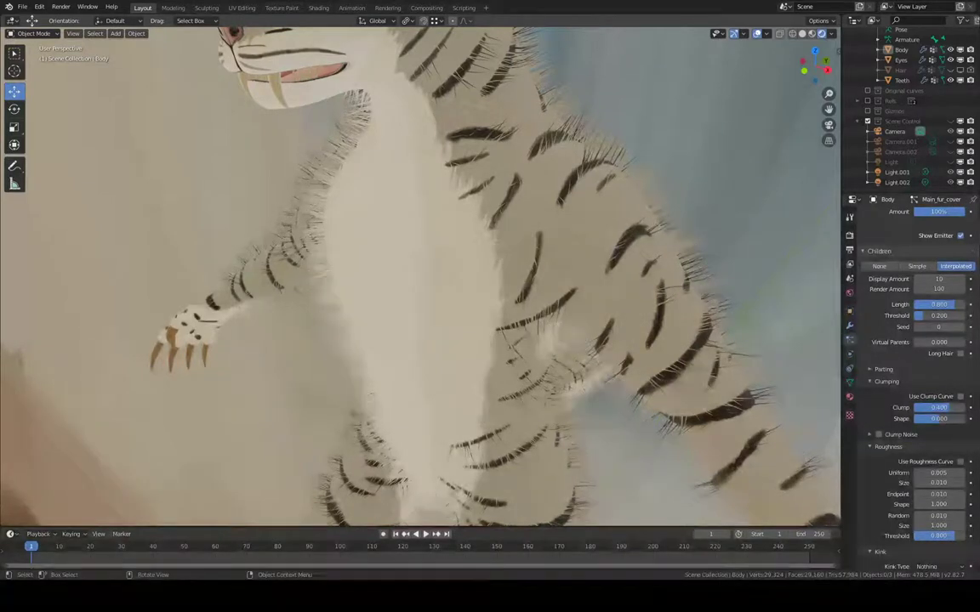
pyautogui.moveTo(672, 256); pyautogui.dragTo(593, 227, button='middle')
pyautogui.scroll(-1, 589, 246)
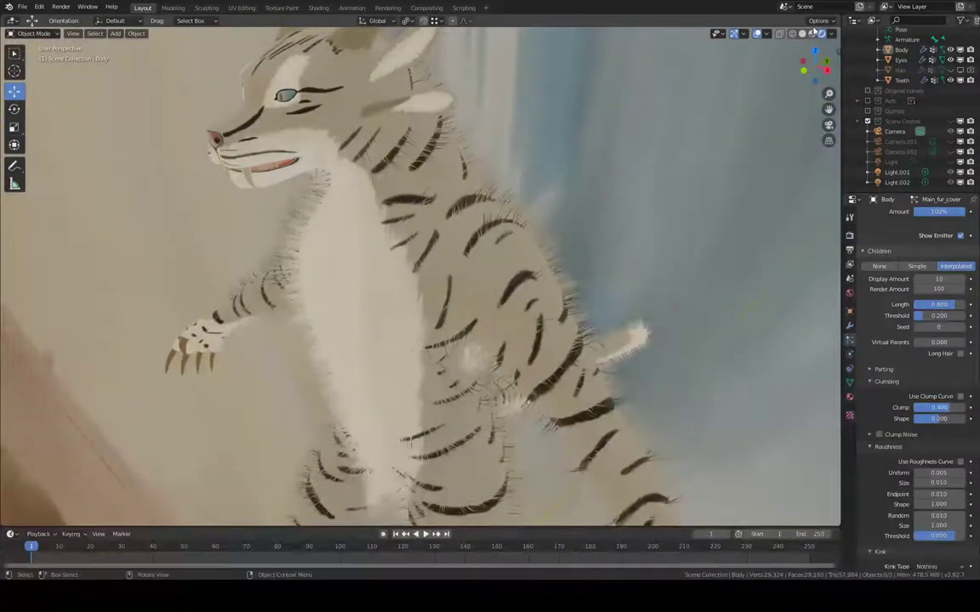
pyautogui.click(802, 33)
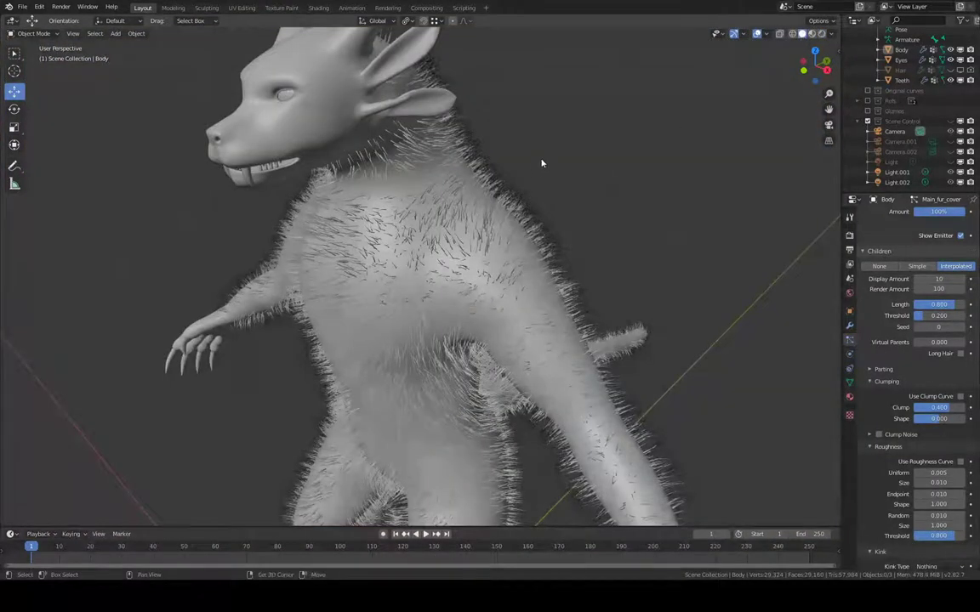
# - Review the emission, render, viewport display and children settings of the Main_fur_cover particle system
pyautogui.scroll(15, 916, 336)
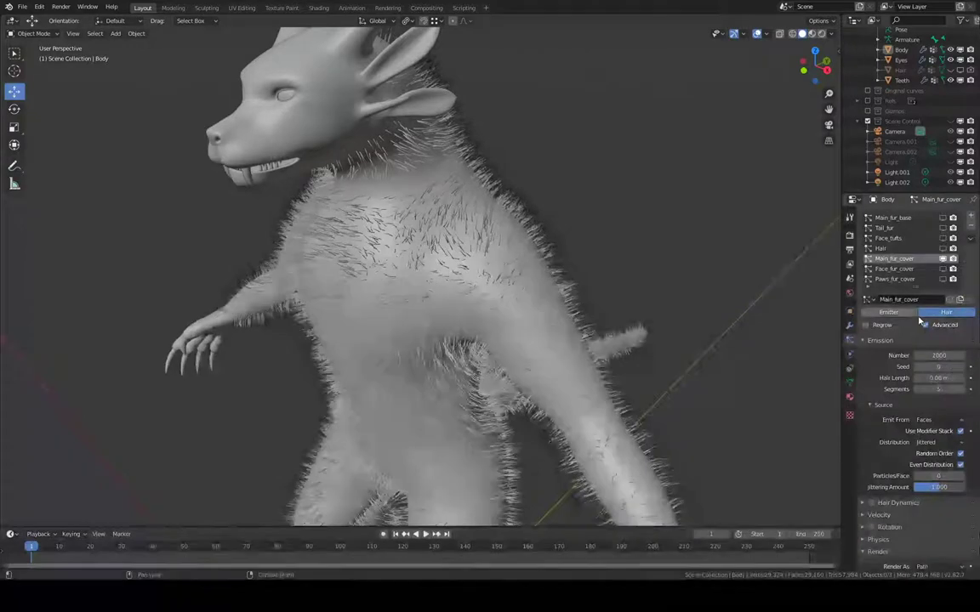
pyautogui.moveTo(561, 255); pyautogui.dragTo(634, 223, button='middle')
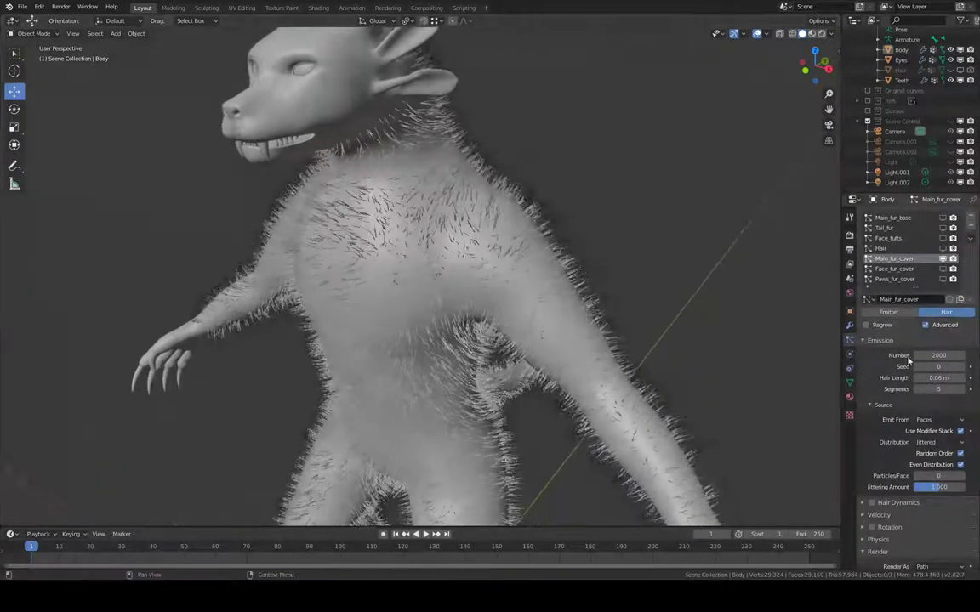
pyautogui.scroll(-5, 943, 325)
pyautogui.scroll(-5, 944, 326)
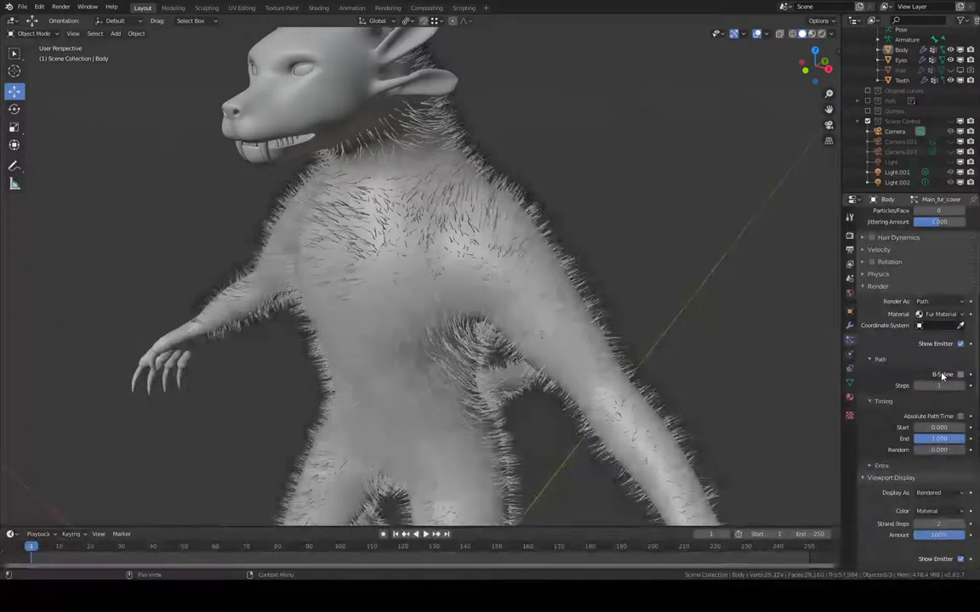
pyautogui.scroll(1, 942, 375)
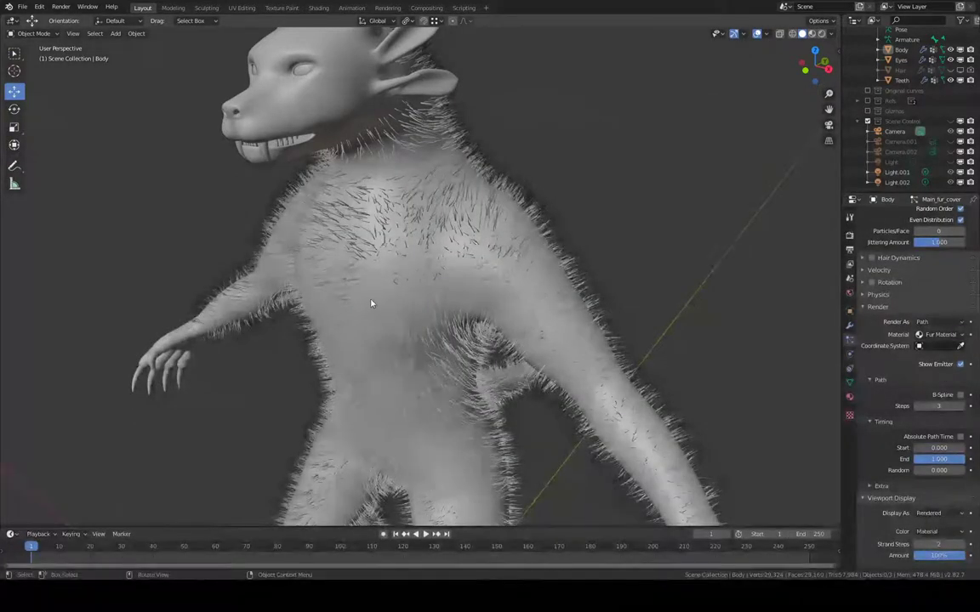
pyautogui.scroll(-1, 371, 304)
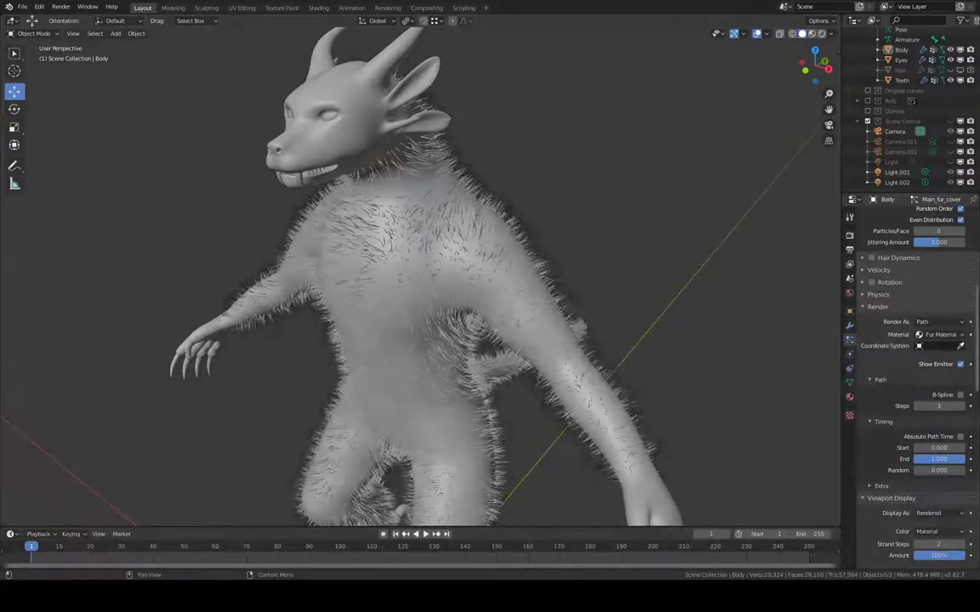
pyautogui.scroll(-7, 933, 295)
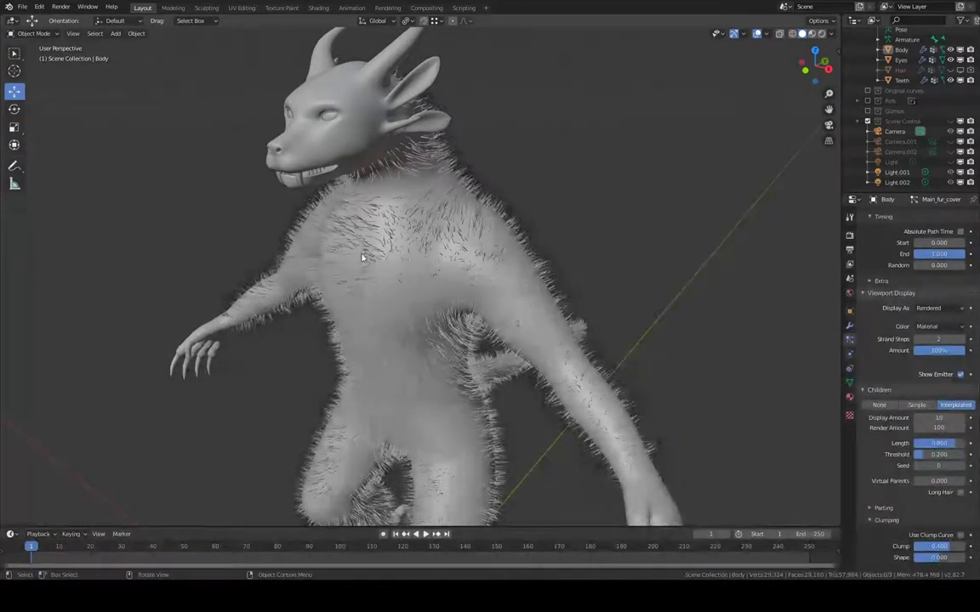
pyautogui.moveTo(366, 256); pyautogui.dragTo(391, 263, button='middle')
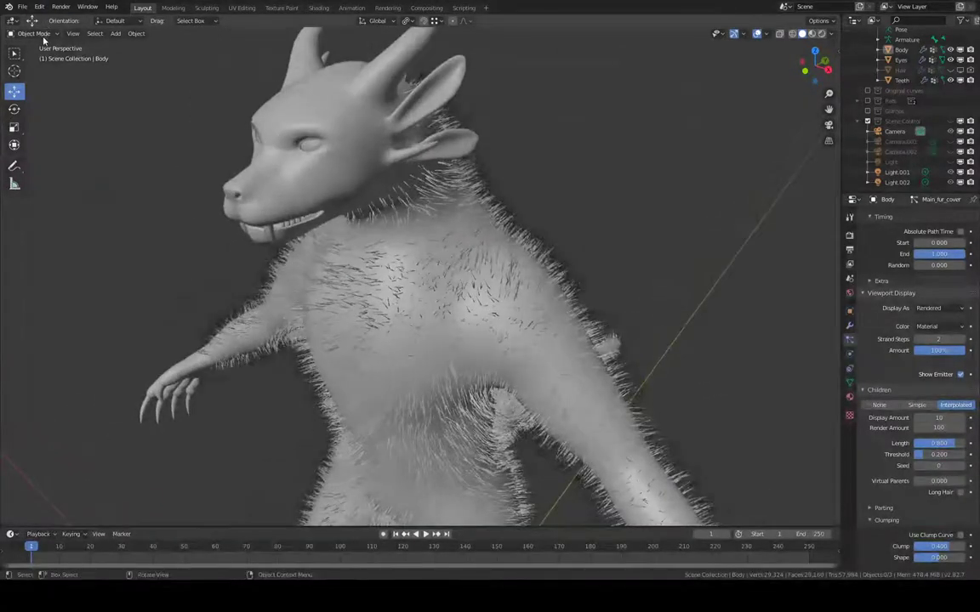
# - Switch the Body object to Particle Edit mode and frame the neck, chest and arms for grooming
pyautogui.click(38, 34)
pyautogui.click(44, 113)
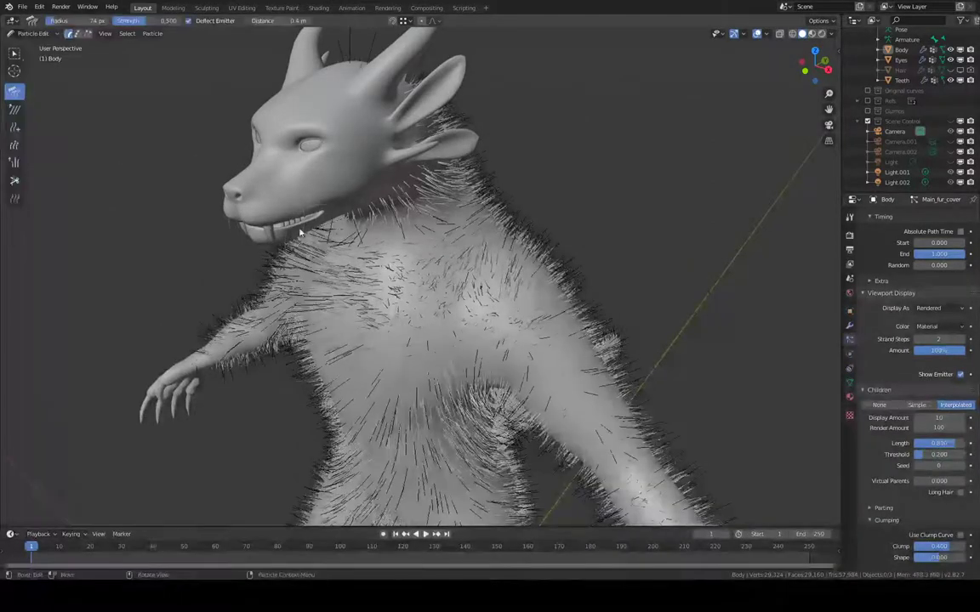
pyautogui.moveTo(293, 223)
pyautogui.mouseDown(button='middle')
pyautogui.moveTo(382, 223)
pyautogui.moveTo(426, 179)
pyautogui.moveTo(476, 191)
pyautogui.moveTo(446, 191)
pyautogui.moveTo(491, 244)
pyautogui.moveTo(398, 239)
pyautogui.moveTo(394, 221)
pyautogui.mouseUp(button='middle')
pyautogui.moveTo(594, 92); pyautogui.dragTo(567, 105, button='middle')
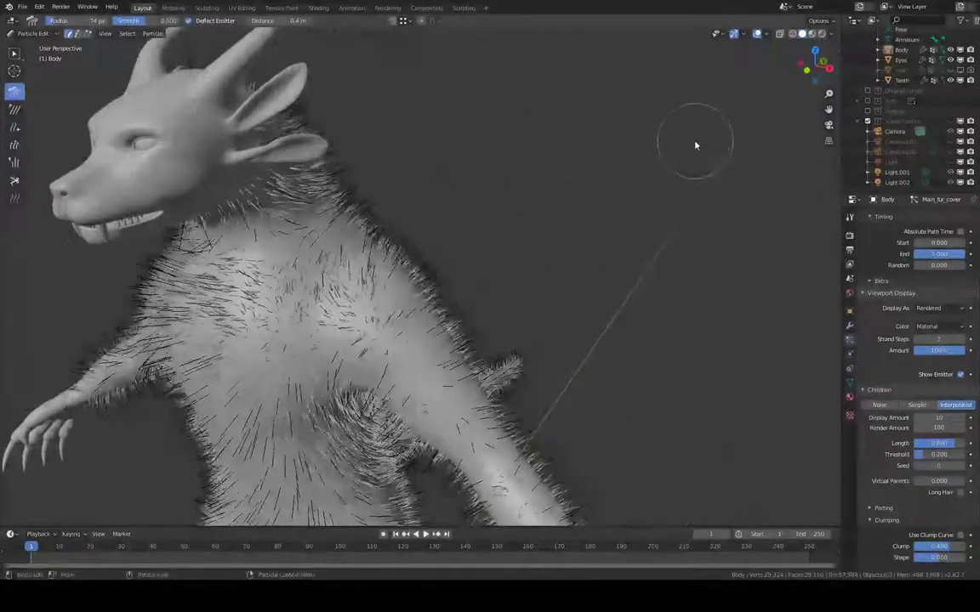
pyautogui.moveTo(689, 111); pyautogui.dragTo(656, 135, button='middle')
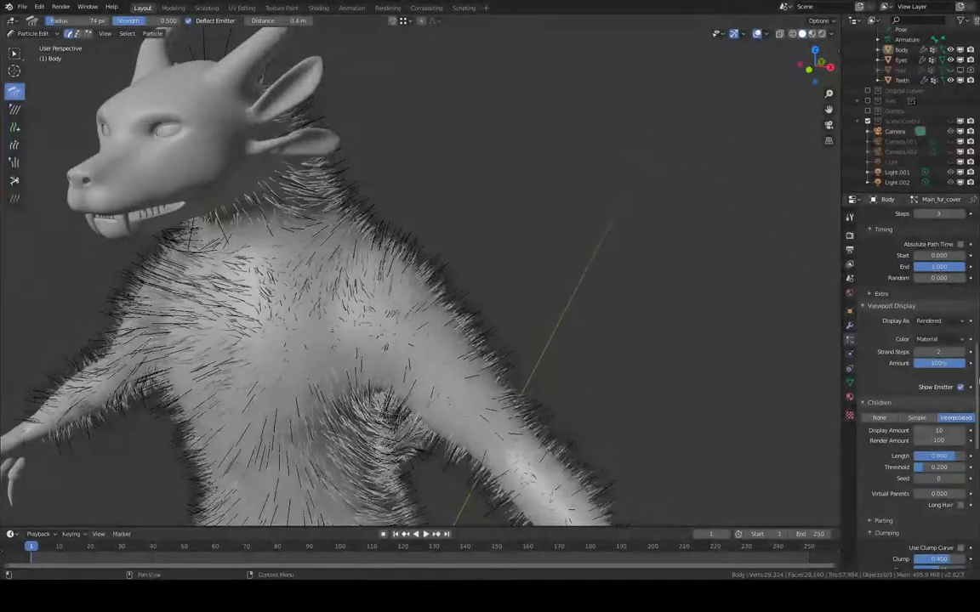
# - Set the display amount of the interpolated children to 5
pyautogui.click(939, 432)
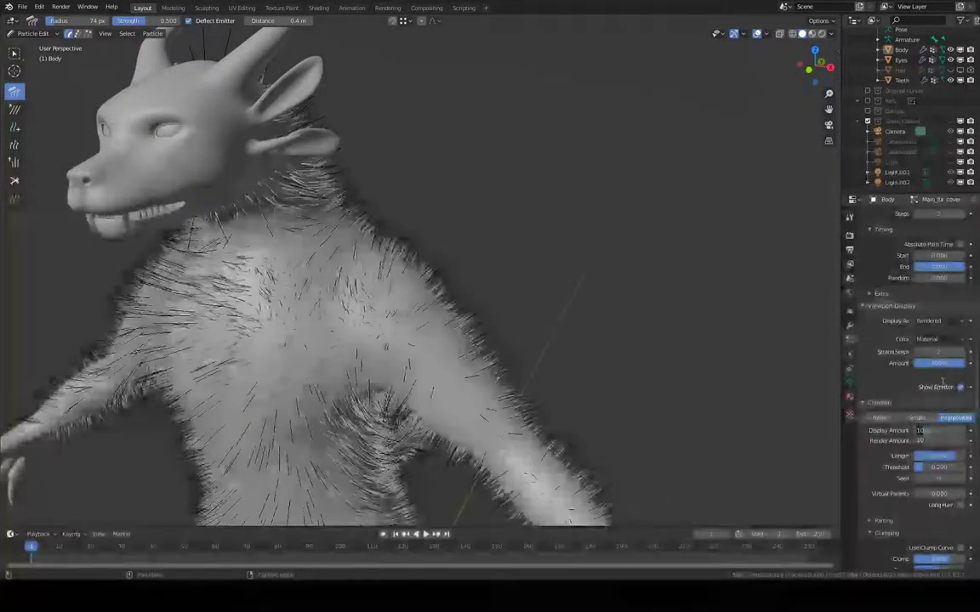
pyautogui.click(944, 384)
pyautogui.click(942, 431)
pyautogui.write('5')
pyautogui.press('Return')
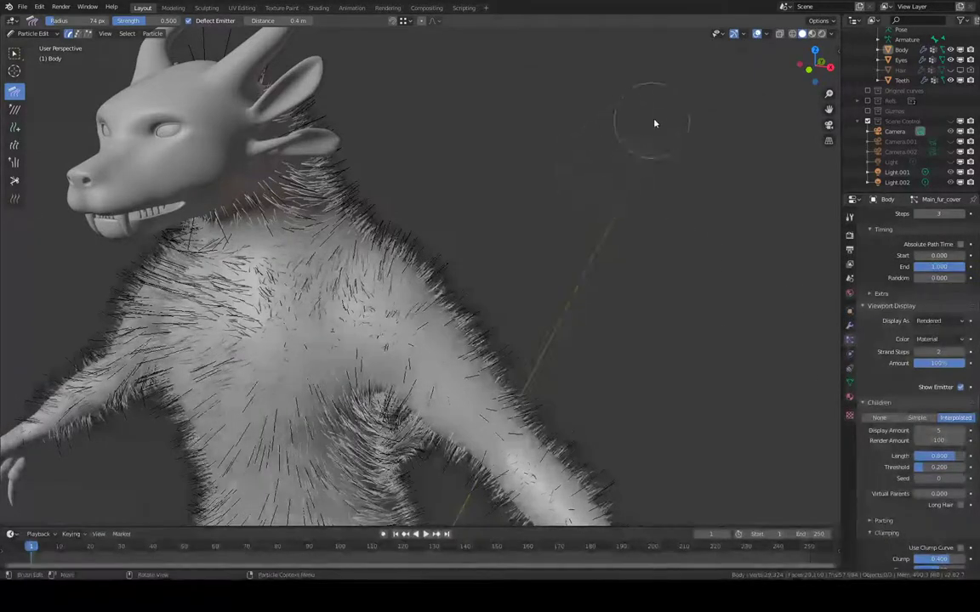
# - Set the children display amount to 10
pyautogui.moveTo(650, 135)
pyautogui.mouseDown(button='middle')
pyautogui.moveTo(578, 182)
pyautogui.moveTo(577, 165)
pyautogui.moveTo(558, 172)
pyautogui.moveTo(574, 170)
pyautogui.moveTo(406, 252)
pyautogui.mouseUp(button='middle')
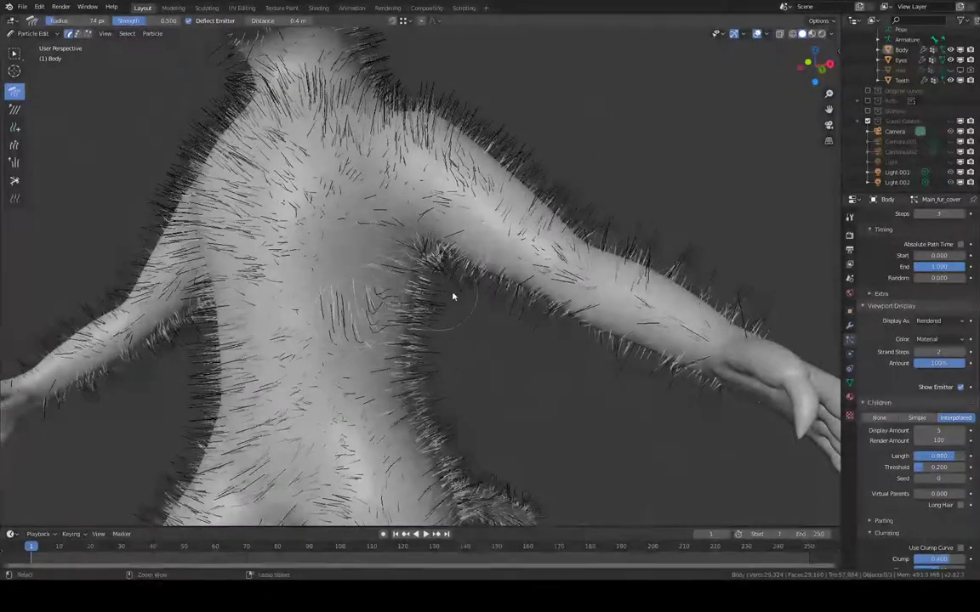
pyautogui.write('10')
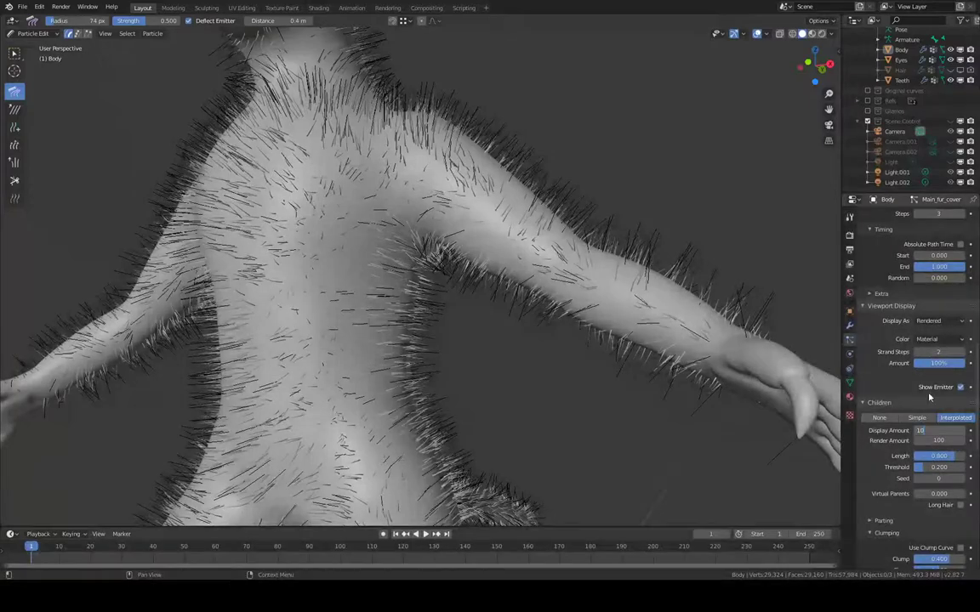
pyautogui.press('Return')
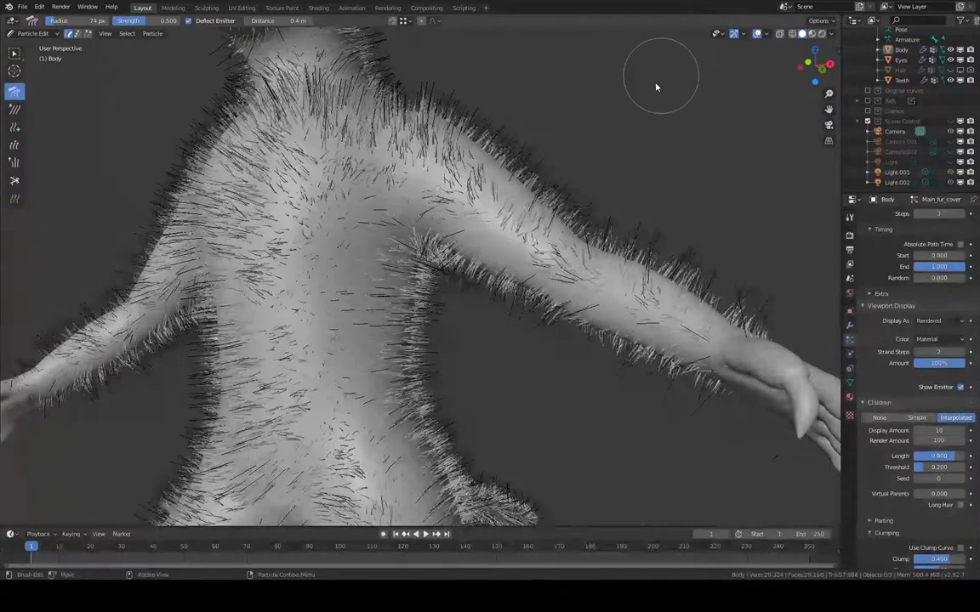
# - Comb the fur on the torso beside the armpit and along the shoulder and upper arm
pyautogui.moveTo(344, 279); pyautogui.dragTo(368, 272)
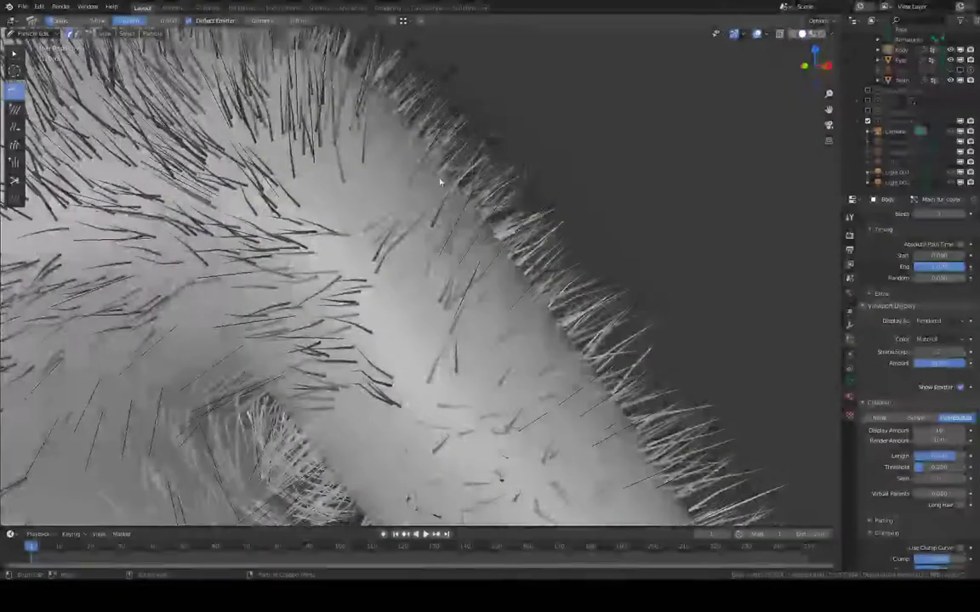
pyautogui.moveTo(469, 245); pyautogui.dragTo(564, 302)
pyautogui.moveTo(564, 302); pyautogui.dragTo(560, 205, button='middle')
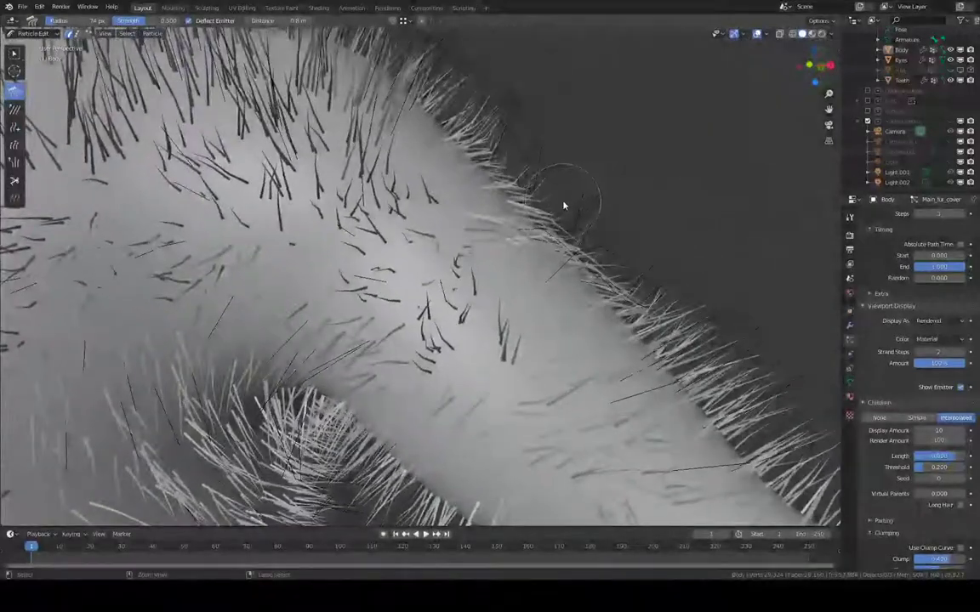
pyautogui.moveTo(562, 204); pyautogui.dragTo(412, 63)
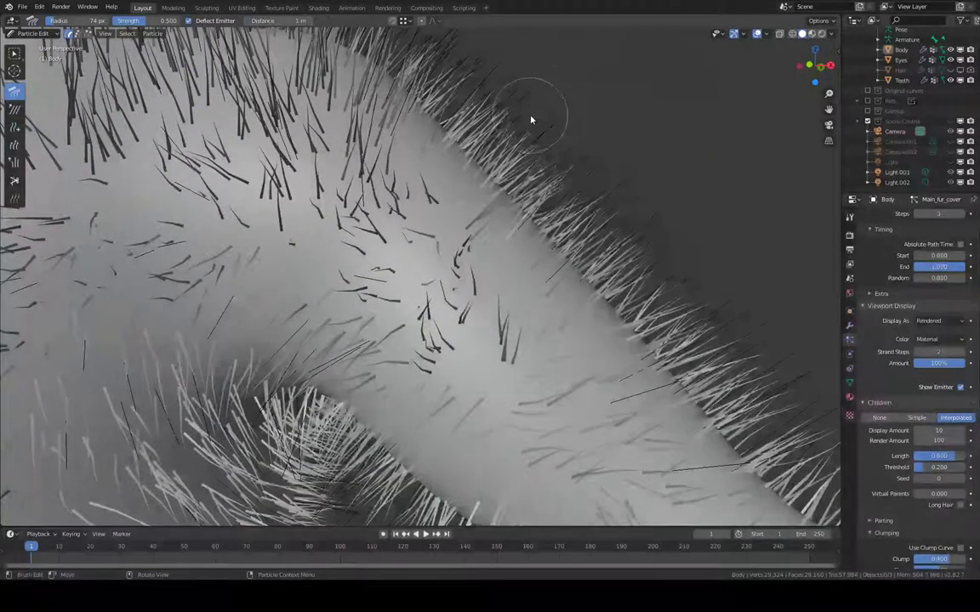
# - Resize the comb brush and comb the fur on the outer edge of the upper arm toward the hand
pyautogui.press('f')
pyautogui.click(563, 116)
pyautogui.moveTo(456, 145)
pyautogui.mouseDown()
pyautogui.moveTo(592, 221)
pyautogui.moveTo(625, 284)
pyautogui.mouseUp()
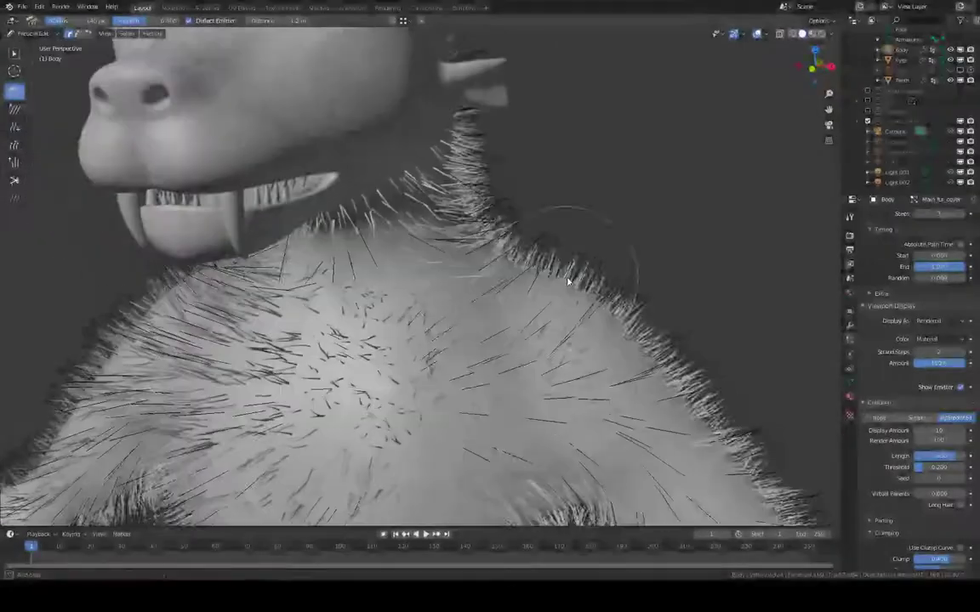
# - Set the comb brush radius to 180 px and comb the chest fur down toward the belly
pyautogui.scroll(-6, 578, 290)
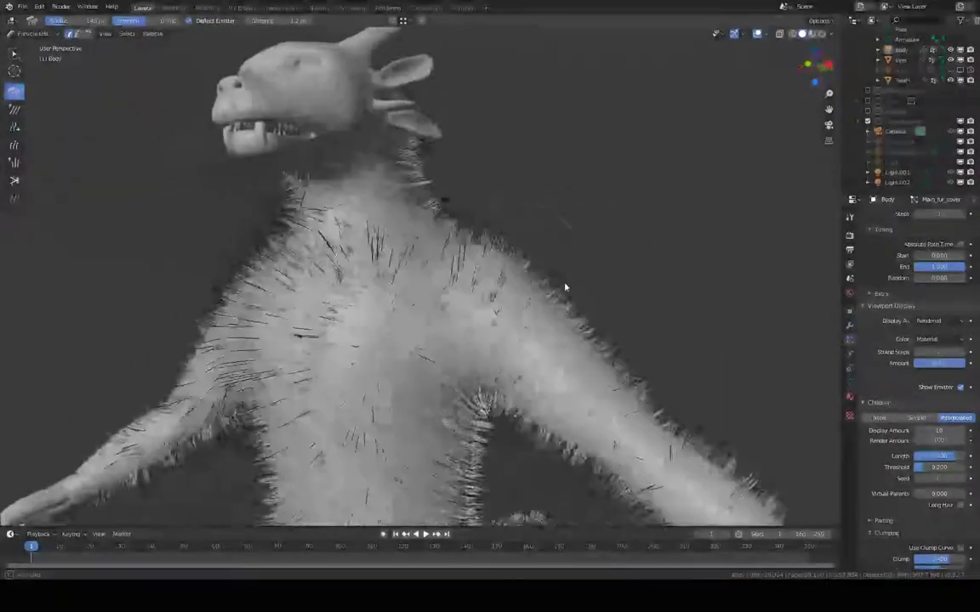
pyautogui.press('f')
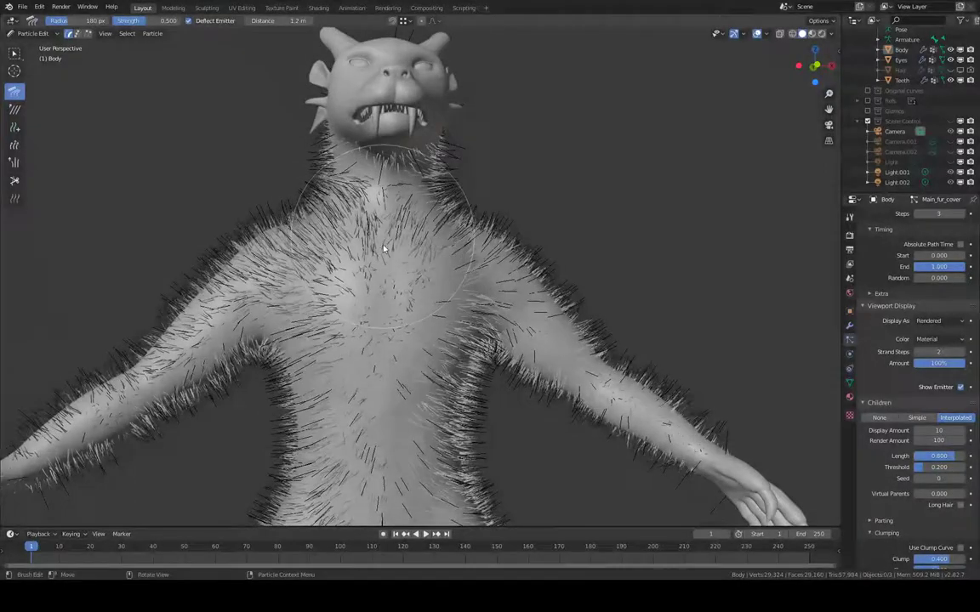
pyautogui.moveTo(376, 248); pyautogui.dragTo(385, 440)
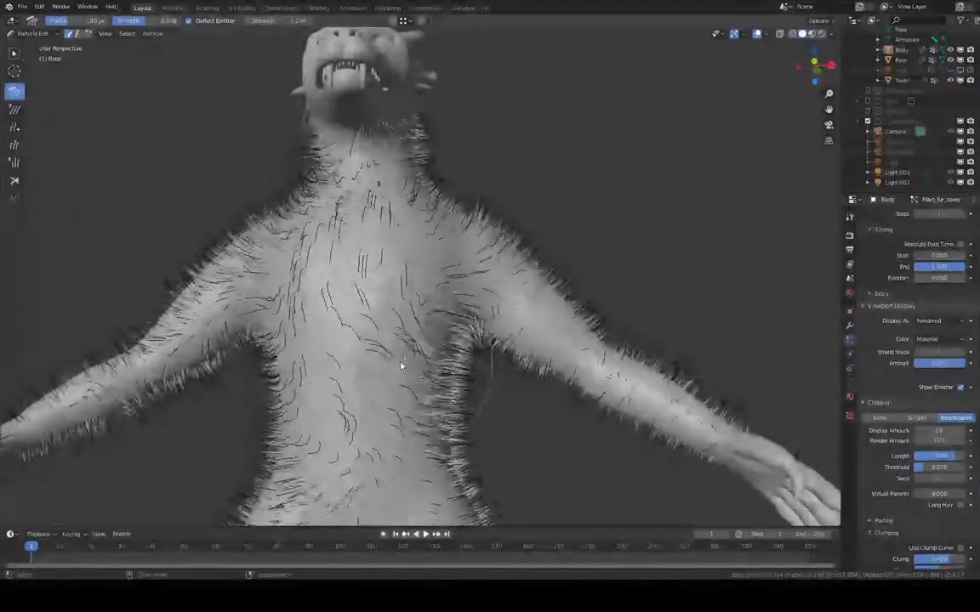
pyautogui.moveTo(402, 354); pyautogui.dragTo(394, 300, button='middle')
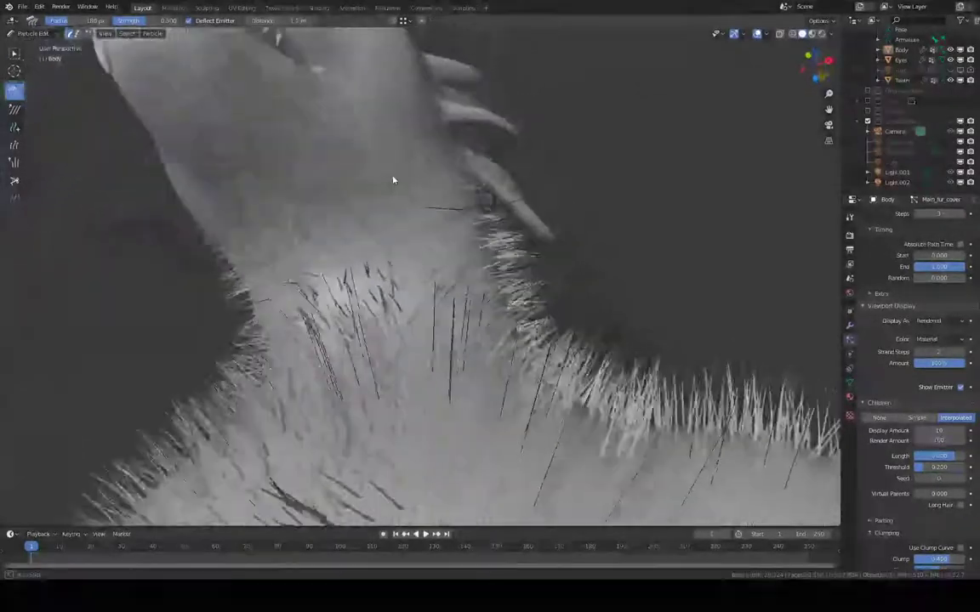
# - Comb the fur across the throat and the side of the neck just below the jaw
pyautogui.moveTo(322, 268); pyautogui.dragTo(300, 271)
pyautogui.moveTo(307, 293)
pyautogui.mouseDown(button='middle')
pyautogui.moveTo(343, 293)
pyautogui.moveTo(278, 297)
pyautogui.mouseUp(button='middle')
pyautogui.moveTo(260, 324); pyautogui.dragTo(323, 372)
pyautogui.moveTo(323, 371); pyautogui.dragTo(429, 255, button='middle')
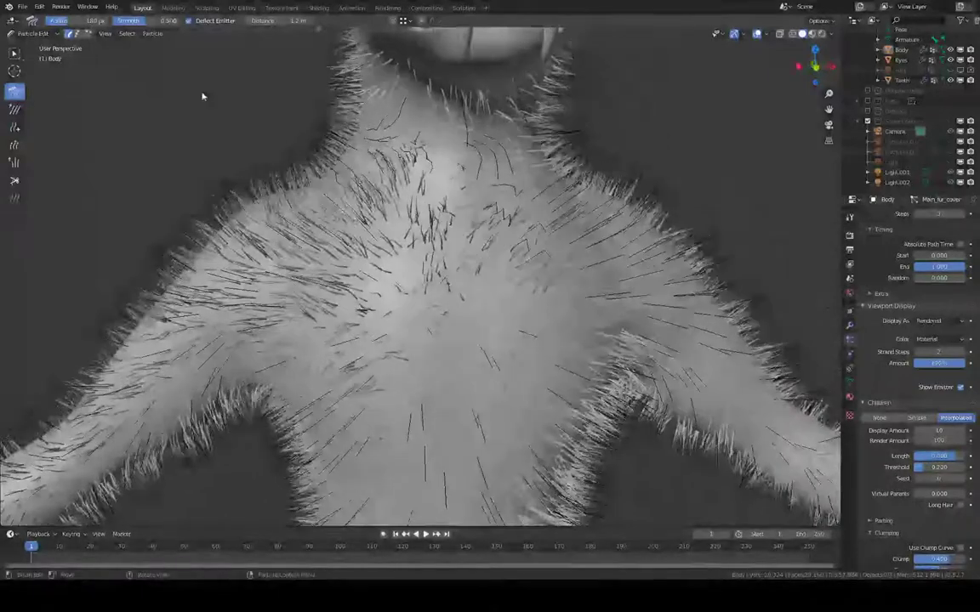
# - Try combing the throat and chest fur downward with brush strength 0.278, and undo the stroke
pyautogui.moveTo(153, 24); pyautogui.dragTo(133, 21)
pyautogui.moveTo(381, 117)
pyautogui.mouseDown()
pyautogui.moveTo(393, 296)
pyautogui.moveTo(391, 279)
pyautogui.mouseUp()
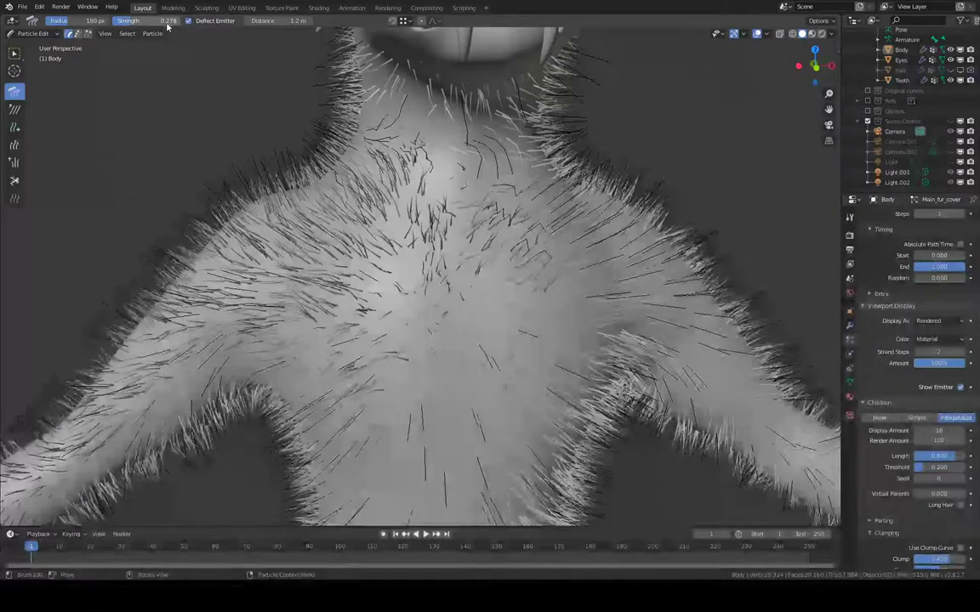
pyautogui.hotkey('ctrl', 'z')
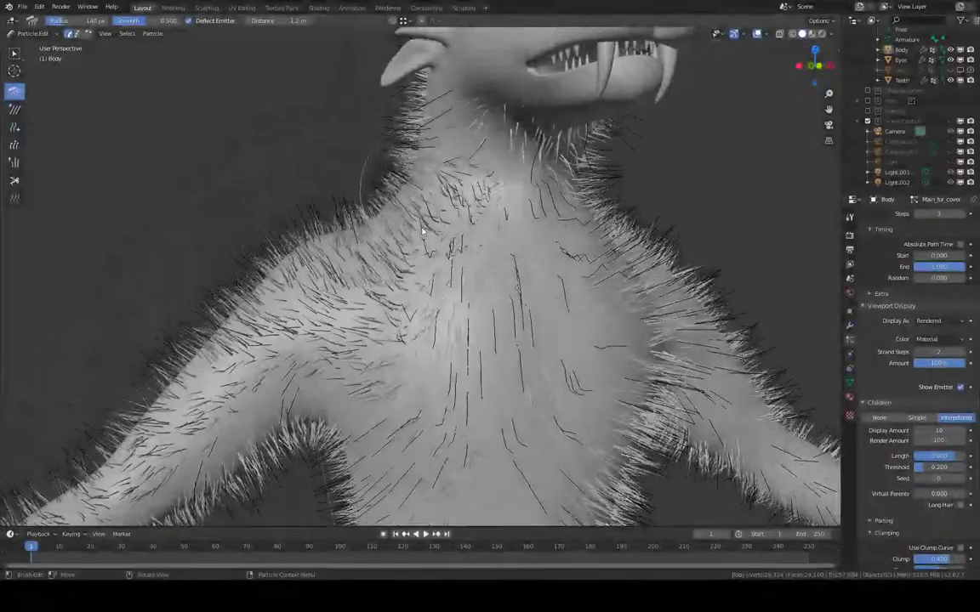
# - Comb the fur where the side of the neck meets the shoulder with a 140 px brush
pyautogui.moveTo(422, 231); pyautogui.dragTo(413, 244)
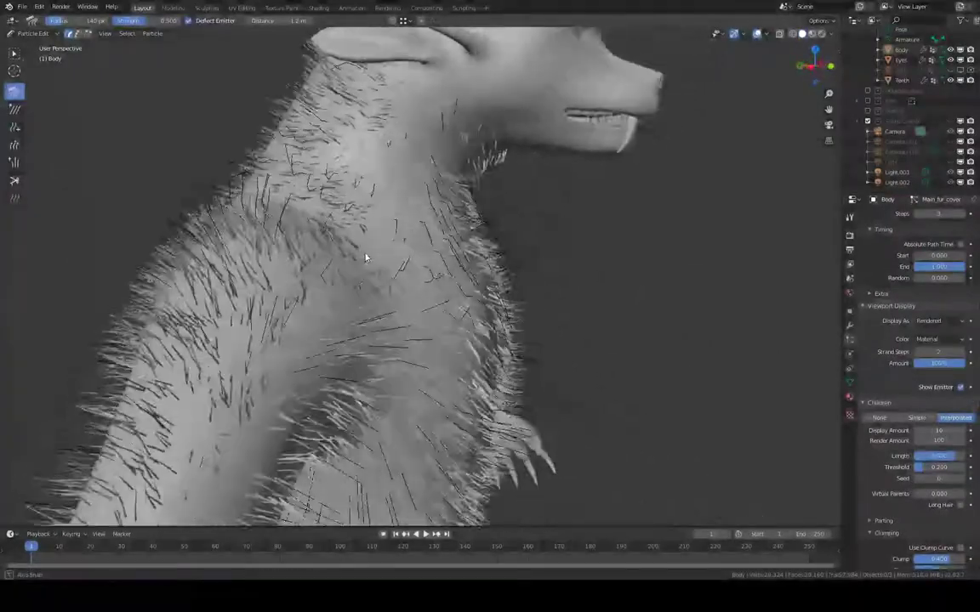
pyautogui.moveTo(365, 258); pyautogui.dragTo(467, 207, button='middle')
pyautogui.moveTo(492, 291); pyautogui.dragTo(439, 293, button='middle')
pyautogui.moveTo(389, 168); pyautogui.dragTo(377, 218, button='middle')
pyautogui.moveTo(247, 303); pyautogui.dragTo(382, 242, button='middle')
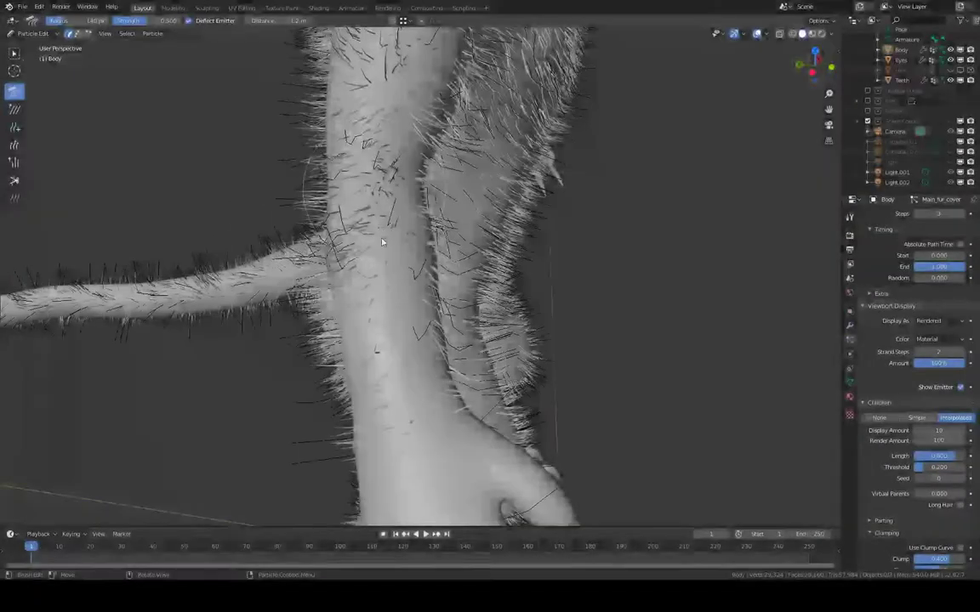
# - Comb the forearm fur down toward the wrist and check its flow along the whole arm
pyautogui.moveTo(382, 242); pyautogui.dragTo(392, 335)
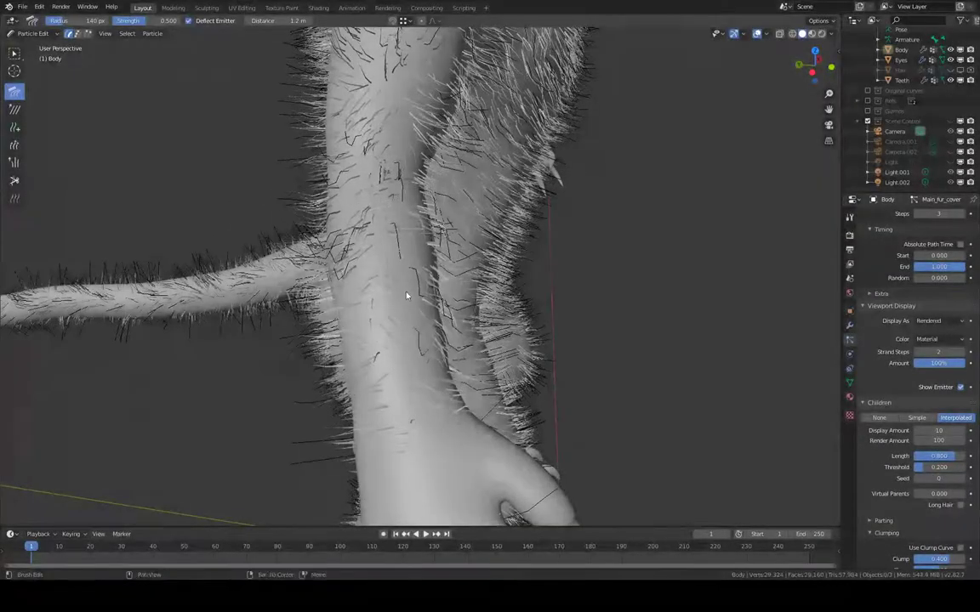
pyautogui.moveTo(407, 296); pyautogui.dragTo(557, 334, button='middle')
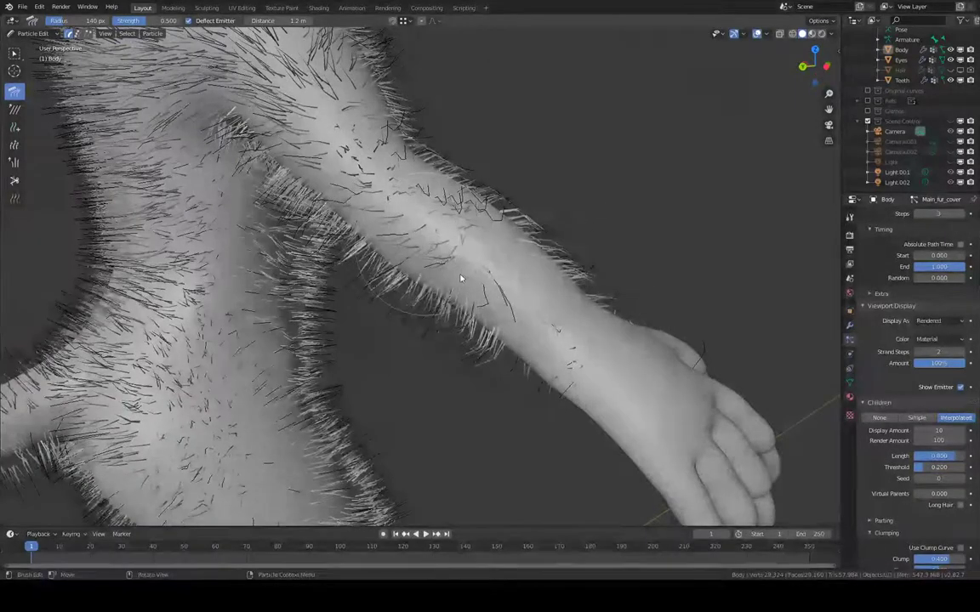
pyautogui.moveTo(428, 251); pyautogui.dragTo(445, 331, button='middle')
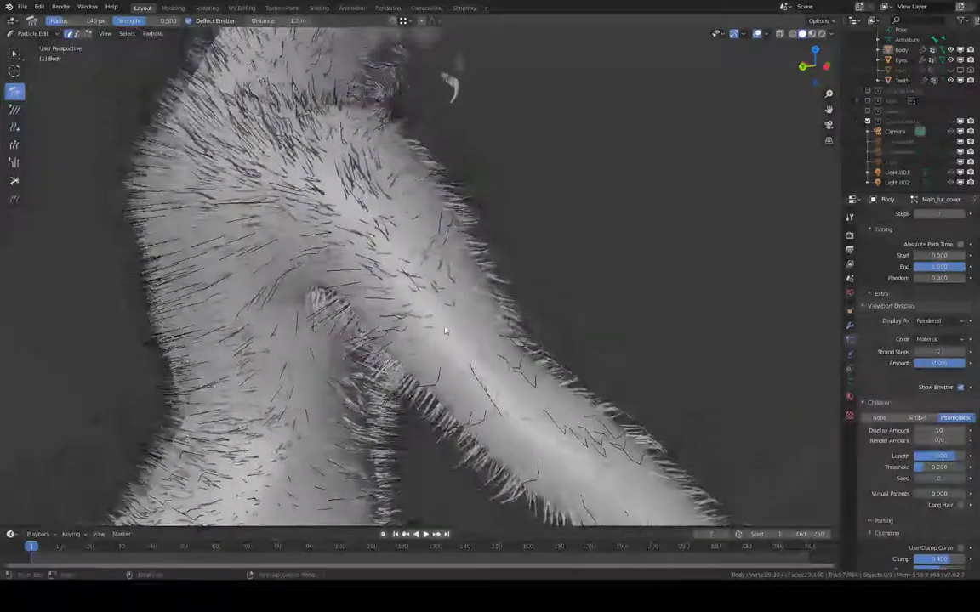
# - Comb the fur along the upper arm and forearm so it lies toward the hand
pyautogui.moveTo(416, 287)
pyautogui.mouseDown(button='middle')
pyautogui.moveTo(429, 273)
pyautogui.moveTo(400, 289)
pyautogui.moveTo(355, 243)
pyautogui.mouseUp(button='middle')
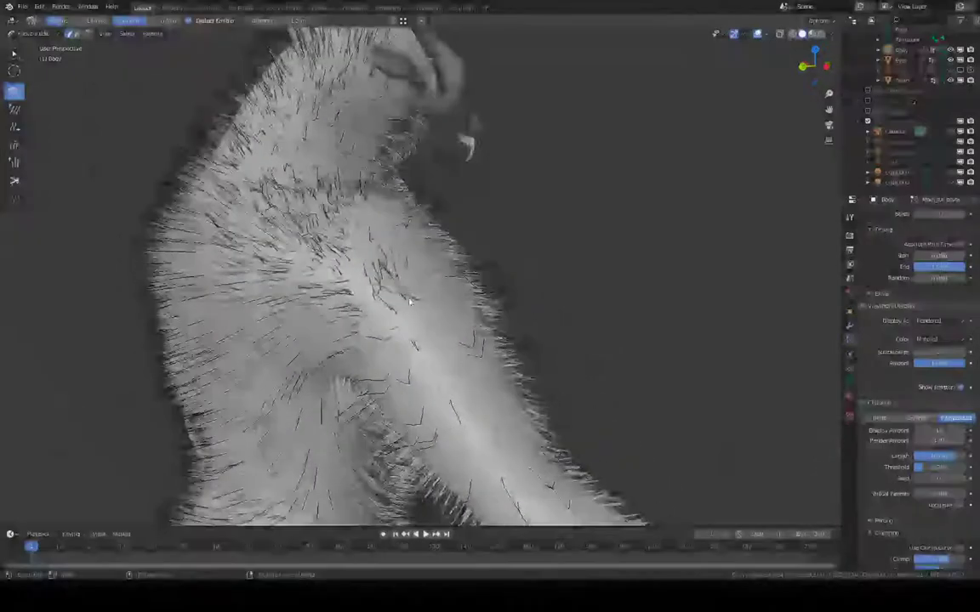
pyautogui.moveTo(518, 273)
pyautogui.mouseDown(button='middle')
pyautogui.moveTo(485, 247)
pyautogui.moveTo(405, 230)
pyautogui.moveTo(333, 188)
pyautogui.moveTo(422, 242)
pyautogui.moveTo(375, 191)
pyautogui.moveTo(371, 138)
pyautogui.moveTo(400, 187)
pyautogui.moveTo(393, 223)
pyautogui.moveTo(429, 105)
pyautogui.mouseUp(button='middle')
pyautogui.moveTo(385, 266); pyautogui.dragTo(333, 284)
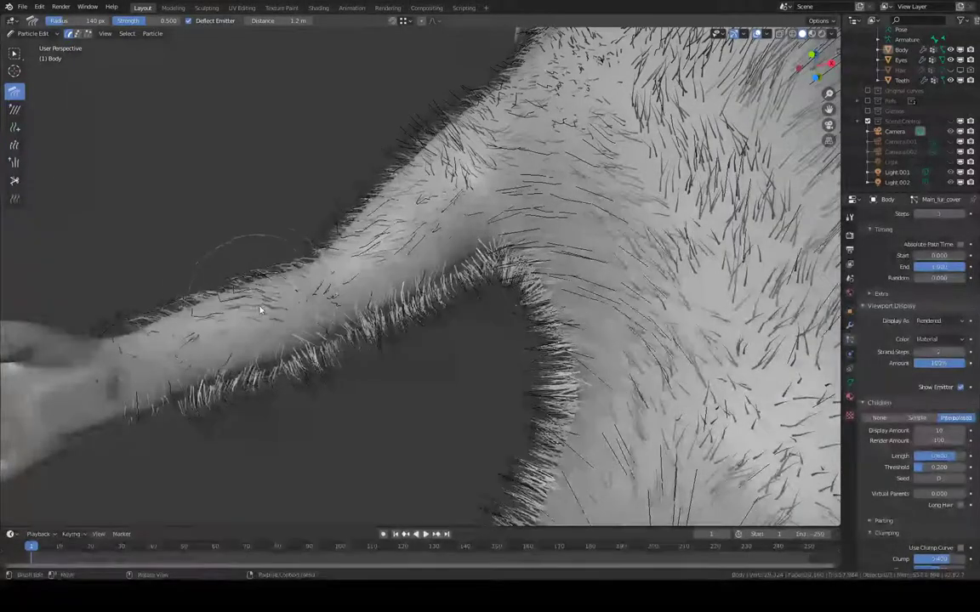
pyautogui.moveTo(260, 308)
pyautogui.mouseDown(button='middle')
pyautogui.moveTo(344, 256)
pyautogui.moveTo(346, 217)
pyautogui.moveTo(452, 157)
pyautogui.moveTo(455, 219)
pyautogui.moveTo(495, 240)
pyautogui.moveTo(503, 290)
pyautogui.moveTo(485, 257)
pyautogui.moveTo(531, 247)
pyautogui.moveTo(503, 212)
pyautogui.moveTo(525, 182)
pyautogui.moveTo(571, 207)
pyautogui.mouseUp(button='middle')
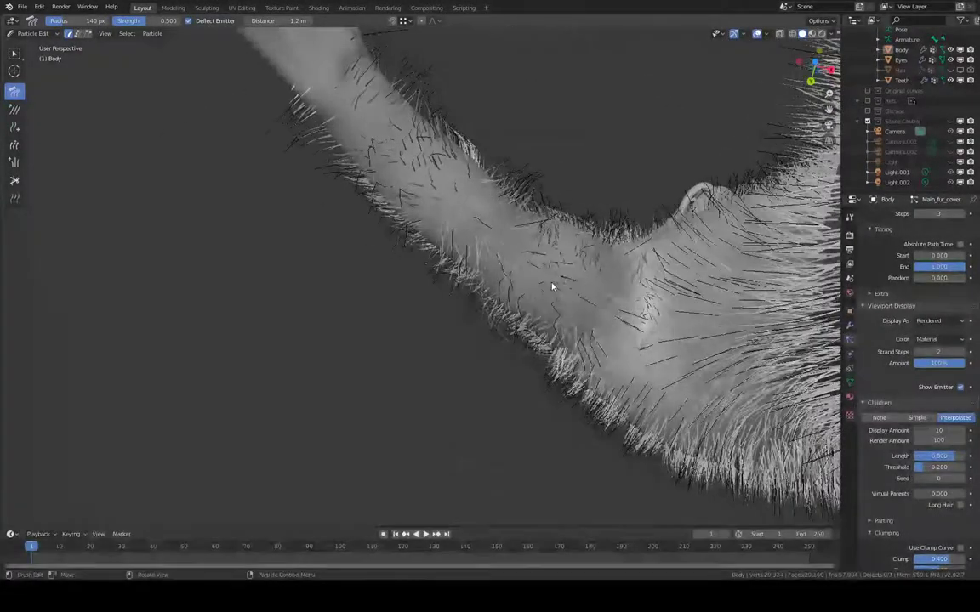
# - Comb the kinked hairs around the elbow and upper arm so they follow the arm's length
pyautogui.moveTo(517, 268); pyautogui.dragTo(489, 350, button='middle')
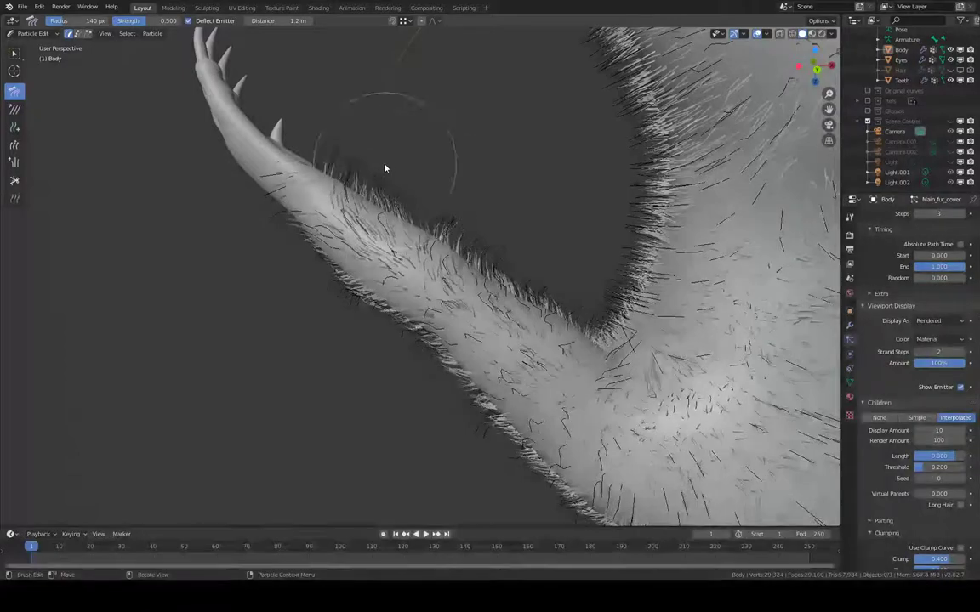
pyautogui.keyDown('shift'); pyautogui.moveTo(349, 162); pyautogui.dragTo(504, 251, button='middle'); pyautogui.keyUp('shift')
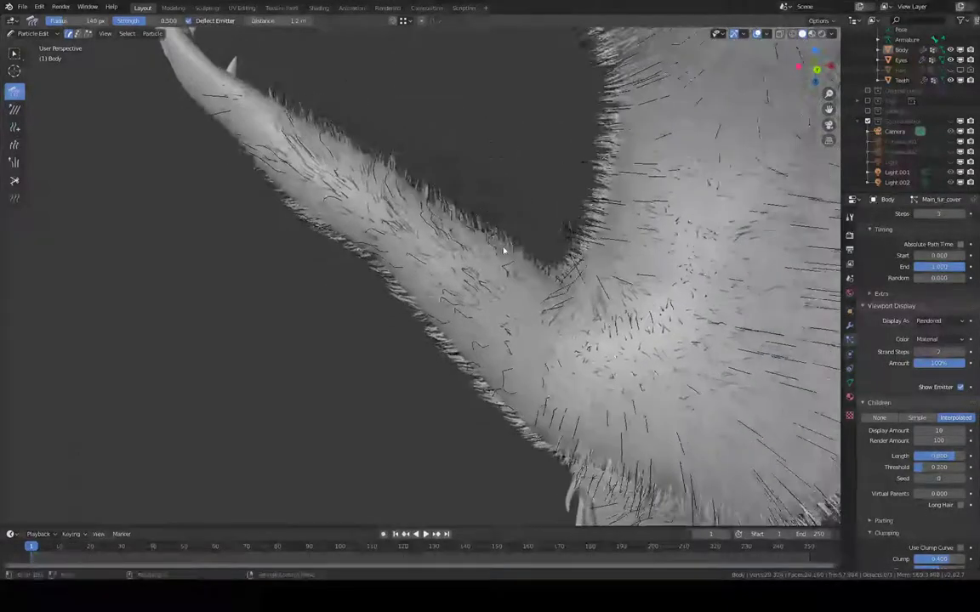
pyautogui.moveTo(493, 270); pyautogui.dragTo(494, 304)
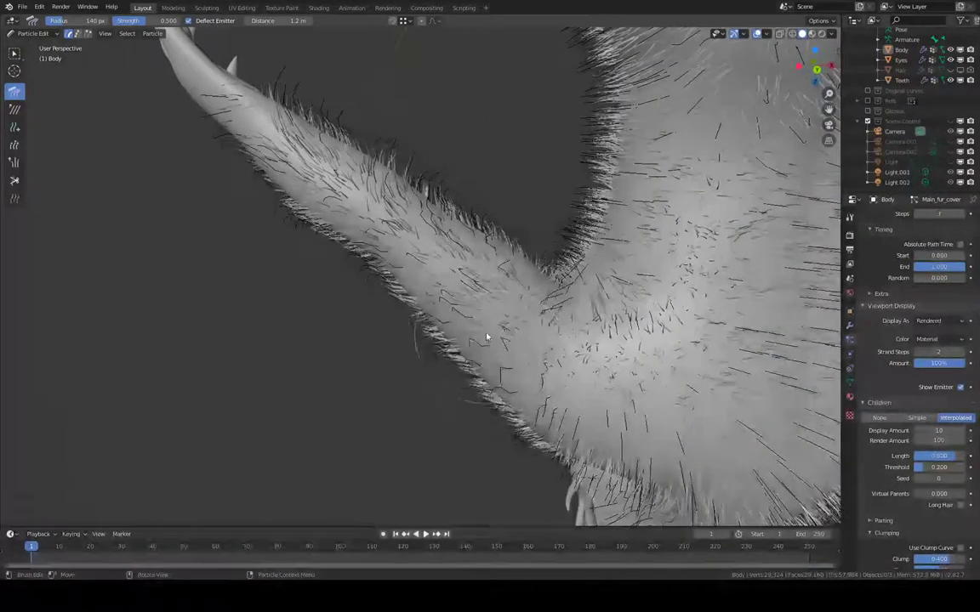
pyautogui.moveTo(437, 298); pyautogui.dragTo(407, 199, button='middle')
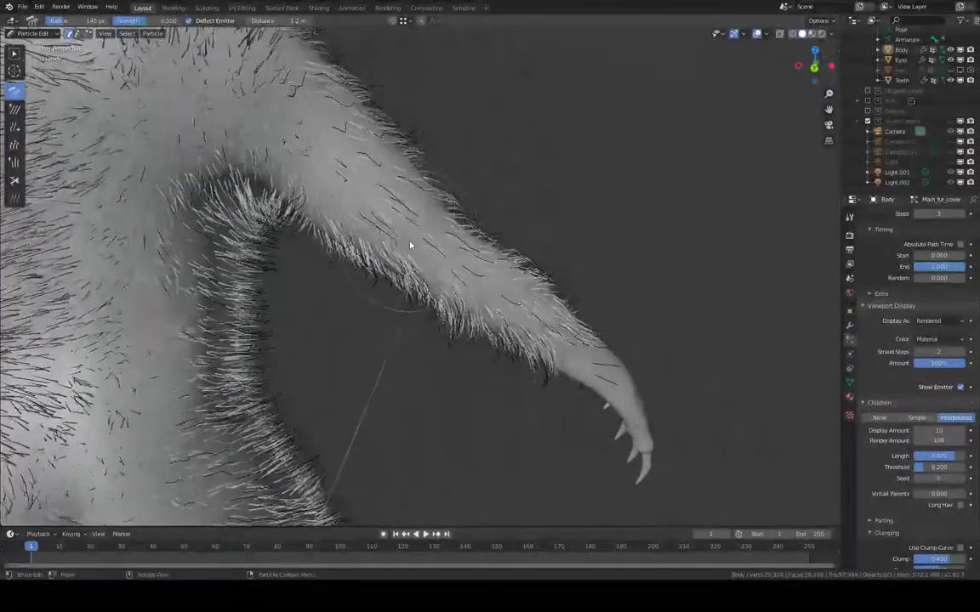
pyautogui.moveTo(411, 245)
pyautogui.keyDown('shift'); pyautogui.mouseDown(button='middle')
pyautogui.moveTo(453, 276)
pyautogui.moveTo(496, 330)
pyautogui.mouseUp(button='middle'); pyautogui.keyUp('shift')
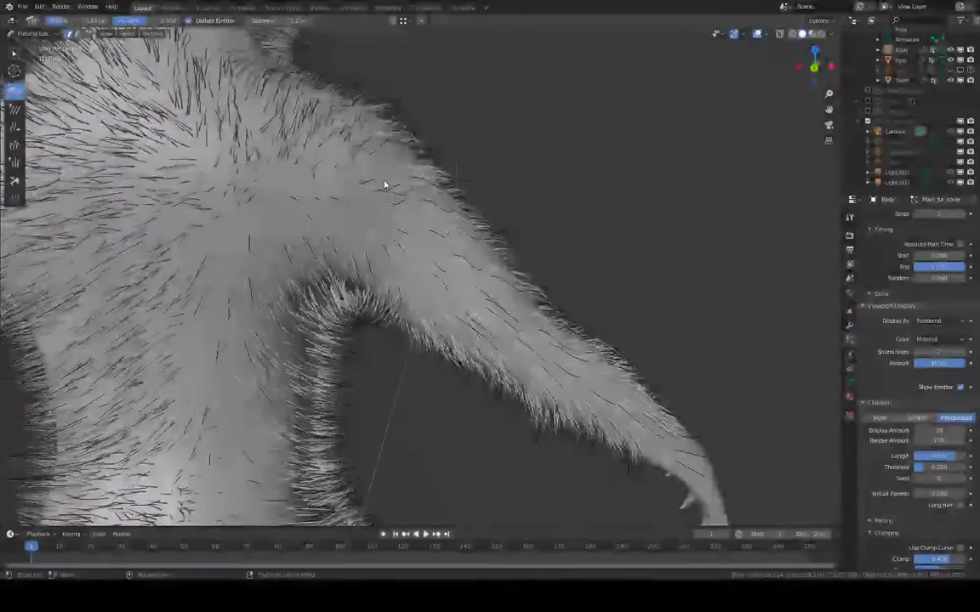
# - Comb the fur on the back and outer side of the arm from the shoulder down to the wrist
pyautogui.moveTo(388, 186); pyautogui.dragTo(580, 225, button='middle')
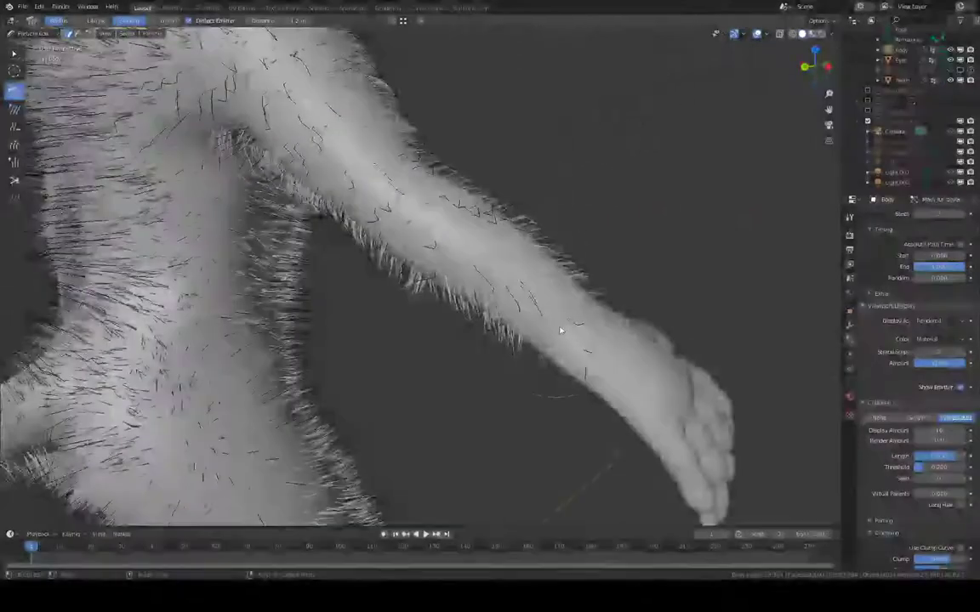
pyautogui.moveTo(583, 368); pyautogui.dragTo(551, 222, button='middle')
pyautogui.moveTo(455, 219)
pyautogui.mouseDown(button='middle')
pyautogui.moveTo(509, 291)
pyautogui.moveTo(444, 293)
pyautogui.moveTo(508, 274)
pyautogui.moveTo(523, 294)
pyautogui.moveTo(503, 317)
pyautogui.moveTo(514, 291)
pyautogui.moveTo(431, 317)
pyautogui.moveTo(429, 339)
pyautogui.moveTo(477, 323)
pyautogui.moveTo(505, 278)
pyautogui.mouseUp(button='middle')
pyautogui.moveTo(461, 336); pyautogui.dragTo(395, 332, button='middle')
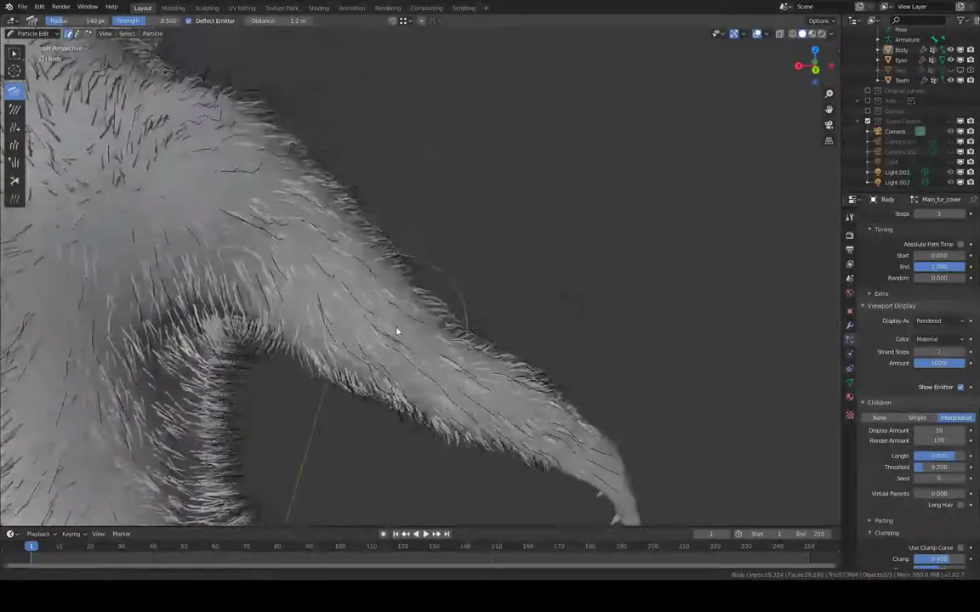
pyautogui.moveTo(470, 206); pyautogui.dragTo(239, 245, button='middle')
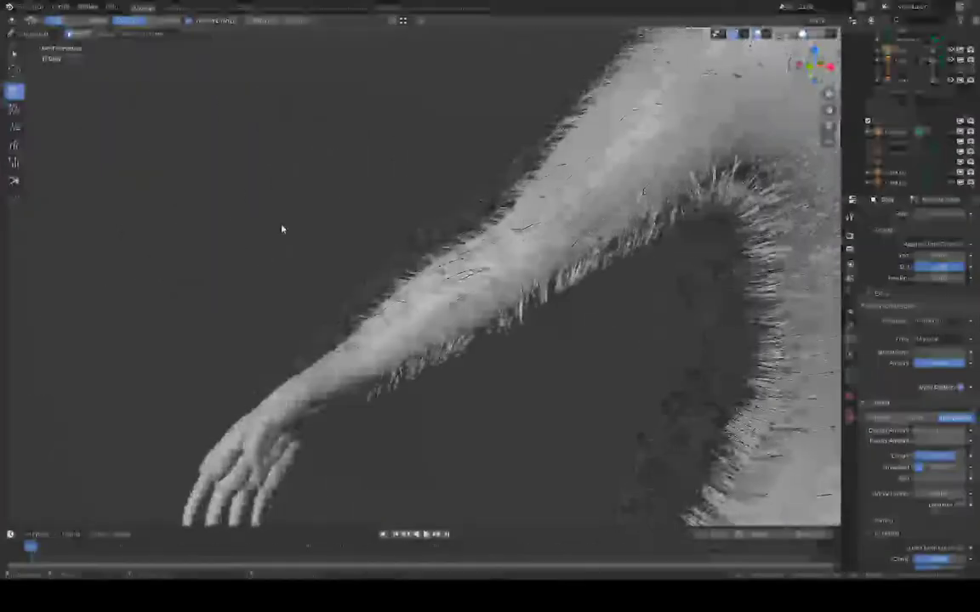
# - Comb the stray hairs at the wrist beside the thumb and along the inner forearm
pyautogui.scroll(5, 359, 283)
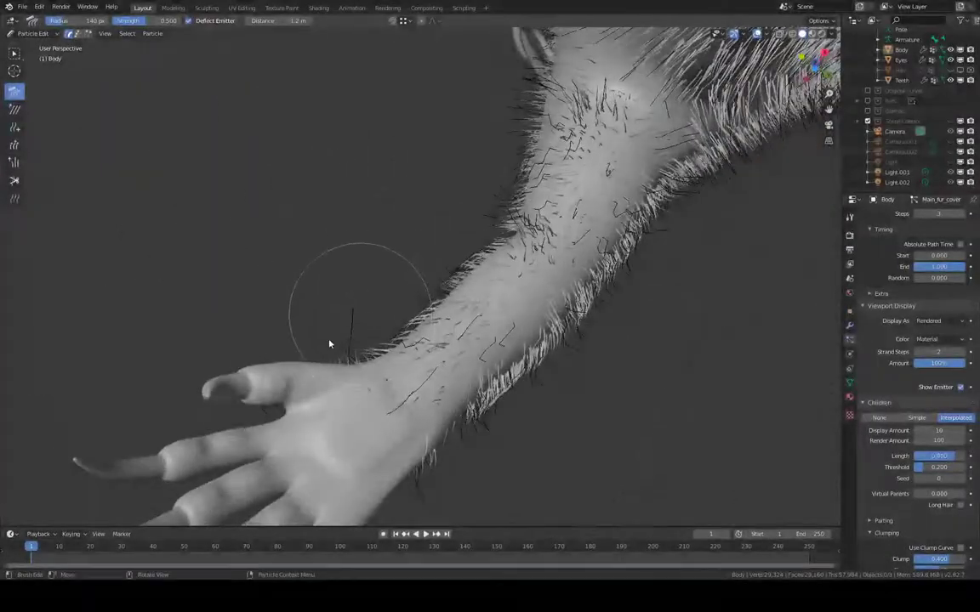
pyautogui.moveTo(330, 343); pyautogui.dragTo(340, 339)
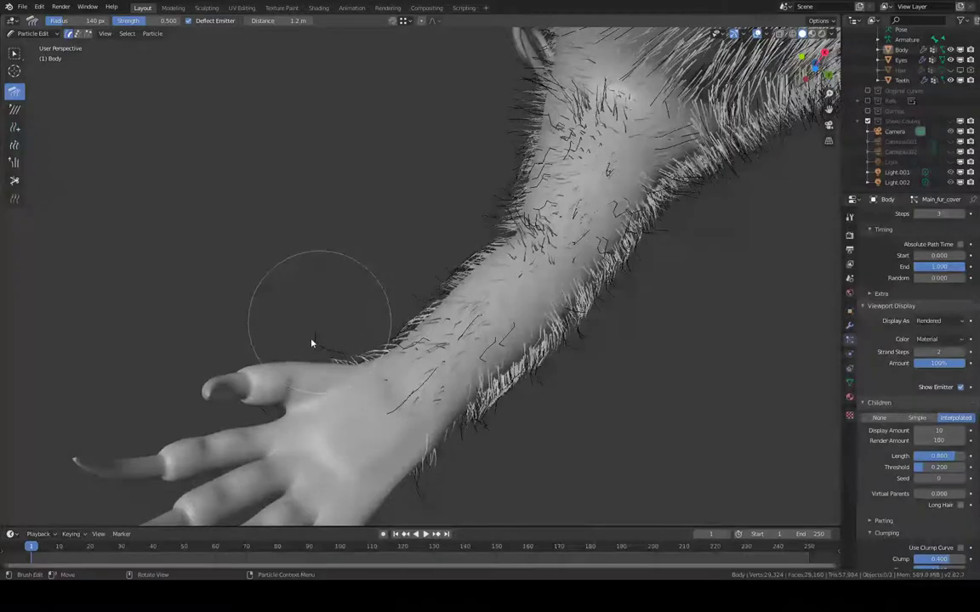
pyautogui.moveTo(372, 333); pyautogui.dragTo(386, 360, button='middle')
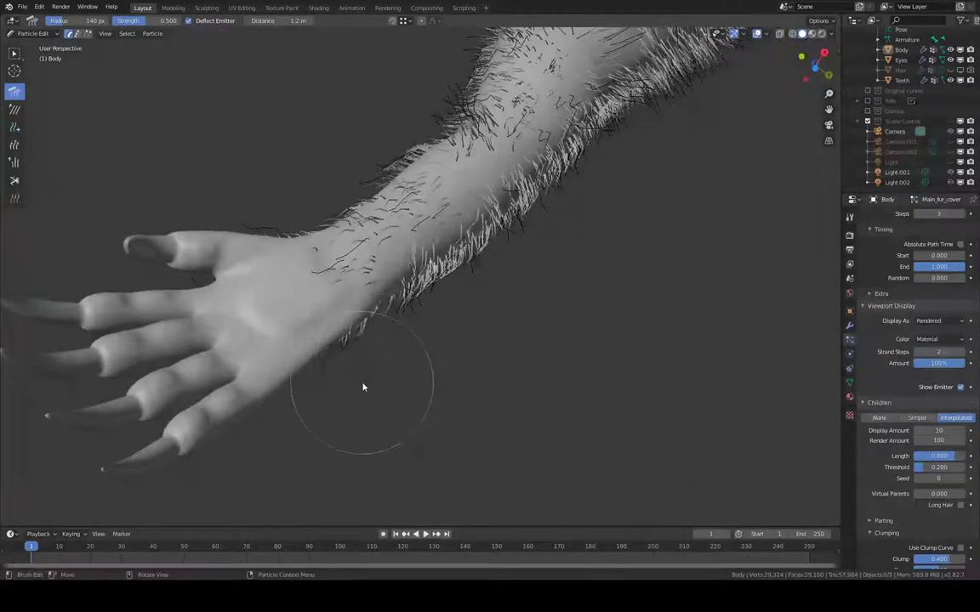
pyautogui.moveTo(416, 321); pyautogui.dragTo(496, 300, button='middle')
pyautogui.scroll(-4, 497, 300)
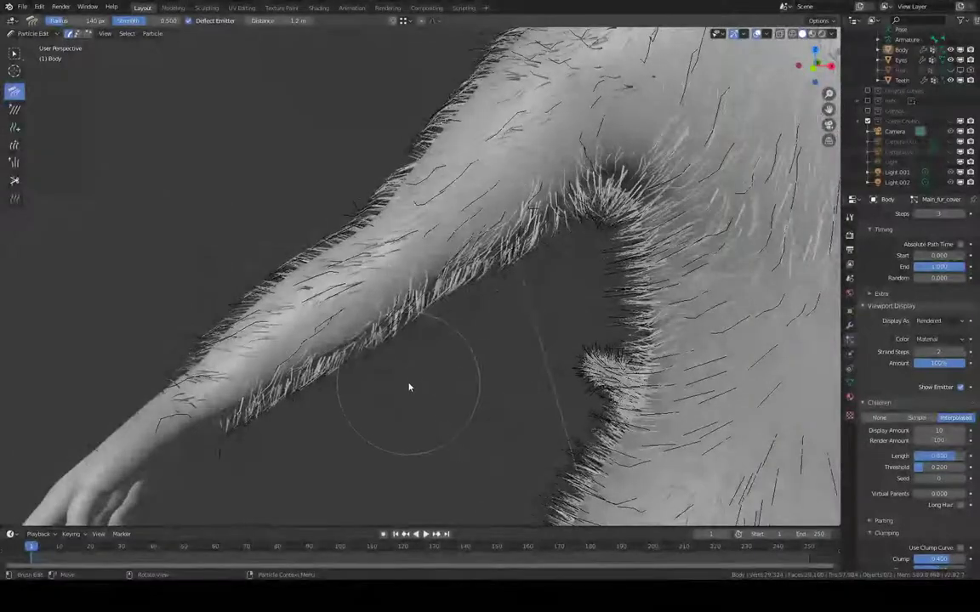
# - Comb the fur on the back of the upper arm and around the armpit down along the arm
pyautogui.moveTo(409, 387)
pyautogui.mouseDown(button='middle')
pyautogui.moveTo(464, 345)
pyautogui.moveTo(642, 323)
pyautogui.moveTo(706, 293)
pyautogui.mouseUp(button='middle')
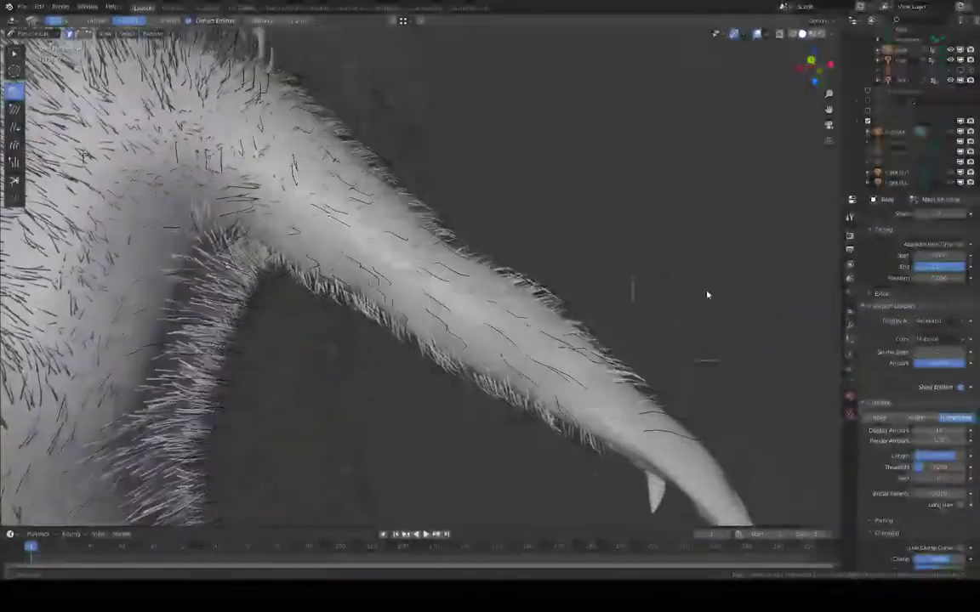
pyautogui.moveTo(499, 227)
pyautogui.mouseDown(button='middle')
pyautogui.moveTo(466, 236)
pyautogui.moveTo(388, 371)
pyautogui.moveTo(339, 361)
pyautogui.moveTo(434, 206)
pyautogui.moveTo(411, 267)
pyautogui.moveTo(422, 378)
pyautogui.moveTo(440, 395)
pyautogui.moveTo(426, 374)
pyautogui.mouseUp(button='middle')
pyautogui.moveTo(371, 335); pyautogui.dragTo(390, 187, button='middle')
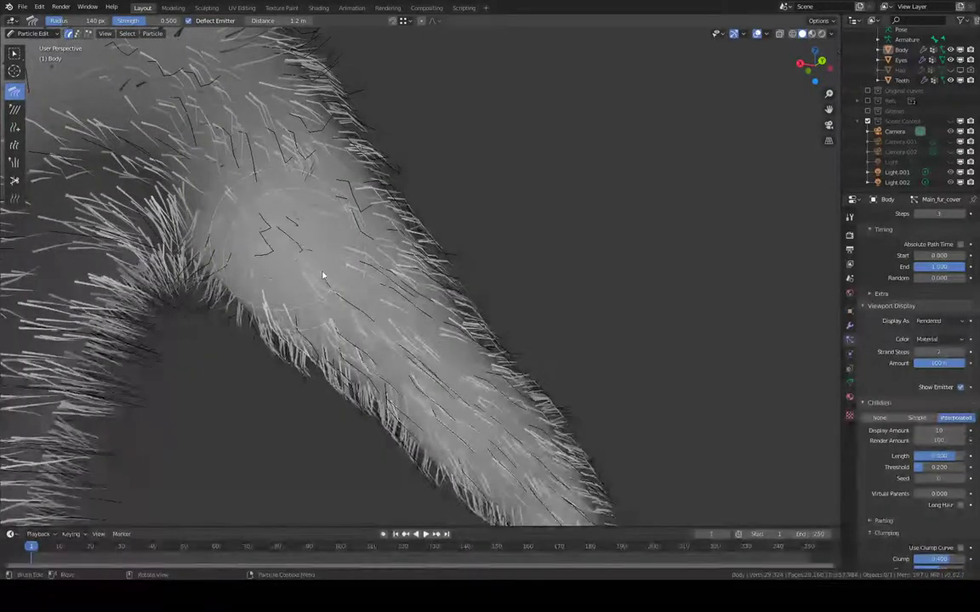
pyautogui.moveTo(325, 269); pyautogui.dragTo(321, 219, button='middle')
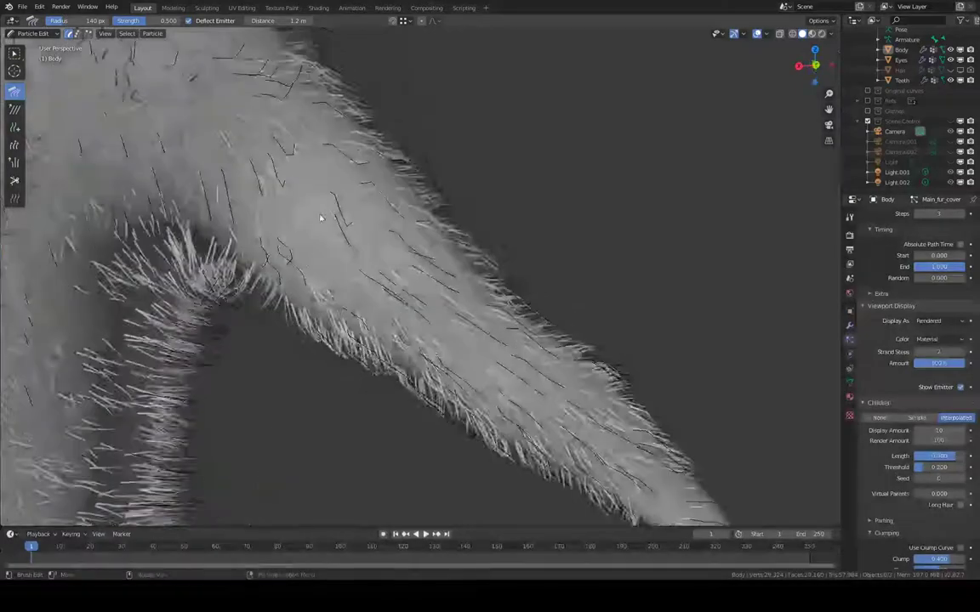
pyautogui.moveTo(326, 295); pyautogui.dragTo(299, 332, button='middle')
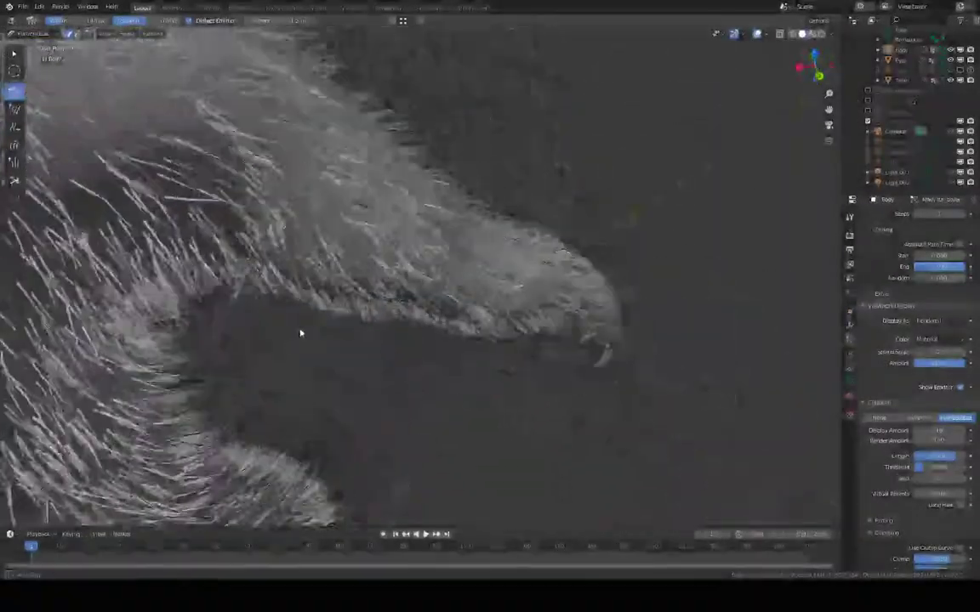
pyautogui.moveTo(324, 166); pyautogui.dragTo(279, 113, button='middle')
pyautogui.moveTo(320, 145); pyautogui.dragTo(344, 205, button='middle')
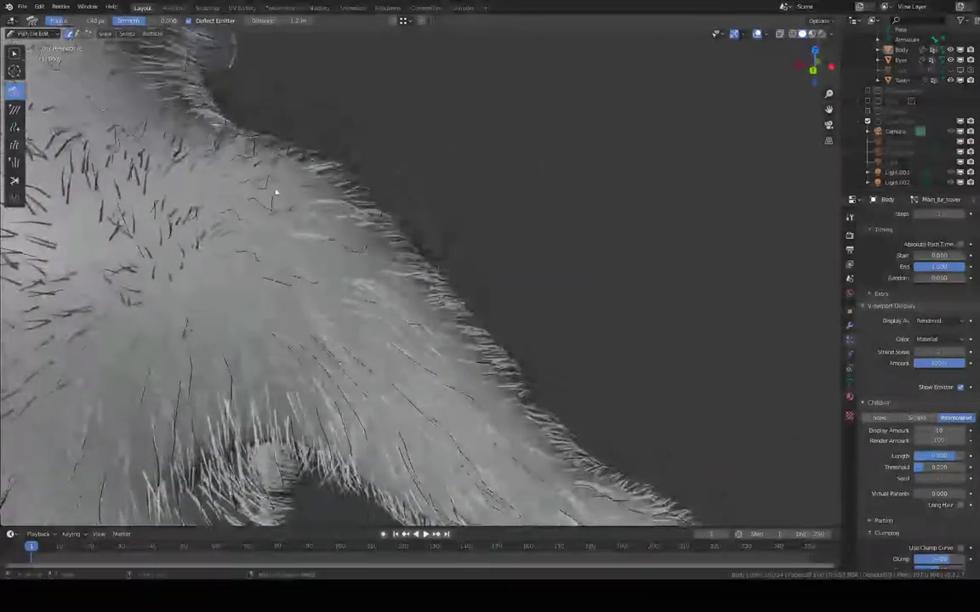
# - Comb the fur over the shoulder and where the arm joins the chest
pyautogui.moveTo(289, 243); pyautogui.dragTo(365, 162, button='middle')
pyautogui.scroll(2, 429, 164)
pyautogui.moveTo(420, 205); pyautogui.dragTo(344, 167, button='middle')
pyautogui.scroll(2, 396, 199)
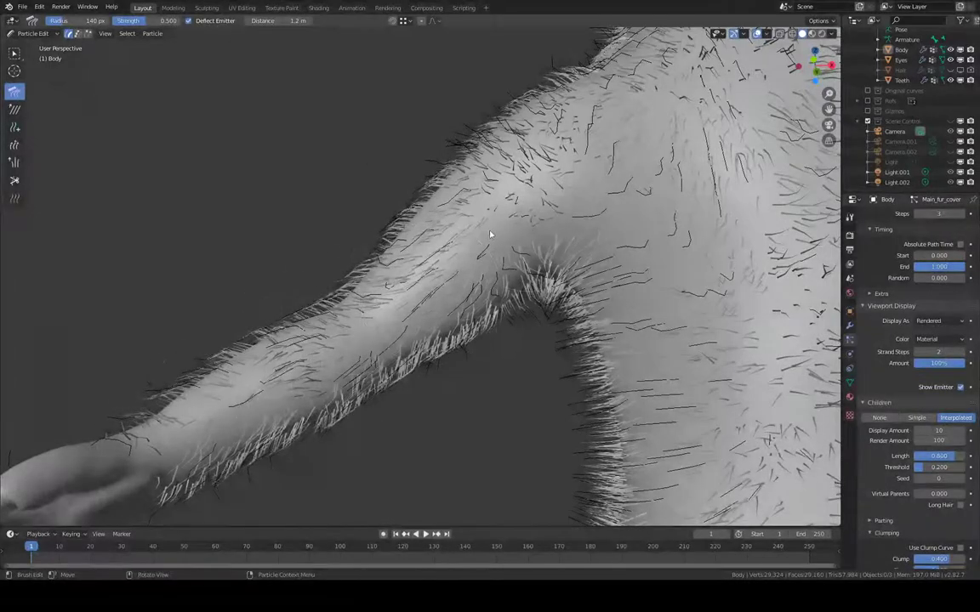
pyautogui.moveTo(501, 193); pyautogui.dragTo(417, 272, button='middle')
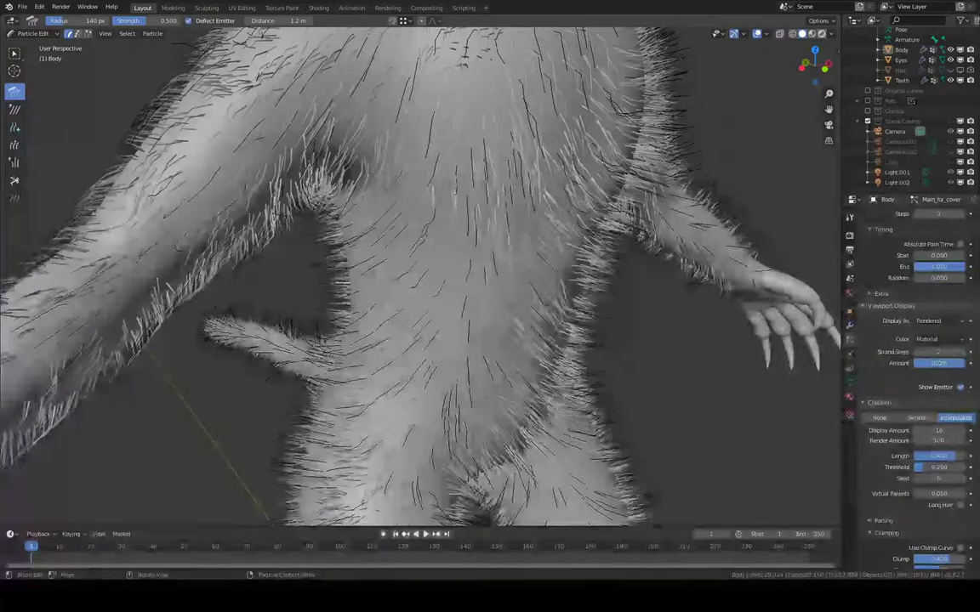
# - Show the viewport in rendered shading and return from Particle Edit to Object Mode
pyautogui.click(821, 33)
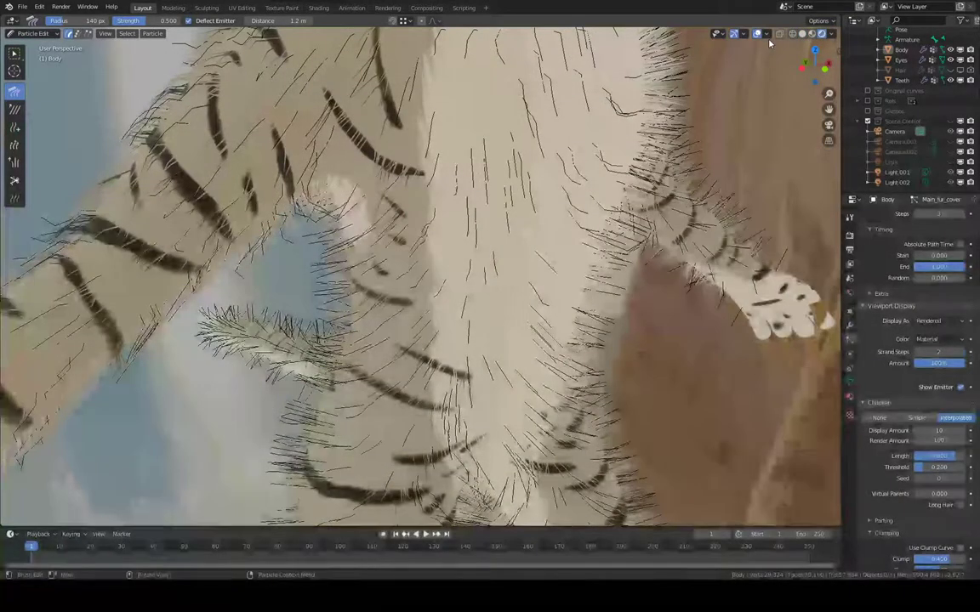
pyautogui.click(33, 33)
pyautogui.click(36, 46)
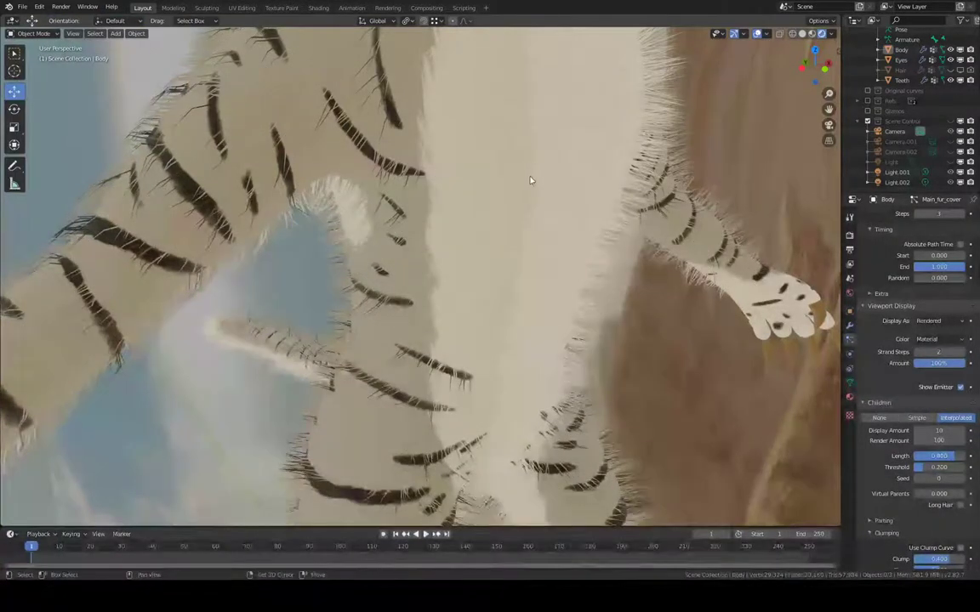
# - Set the children display amount of the Main_fur_base particle system to 200
pyautogui.scroll(10, 915, 340)
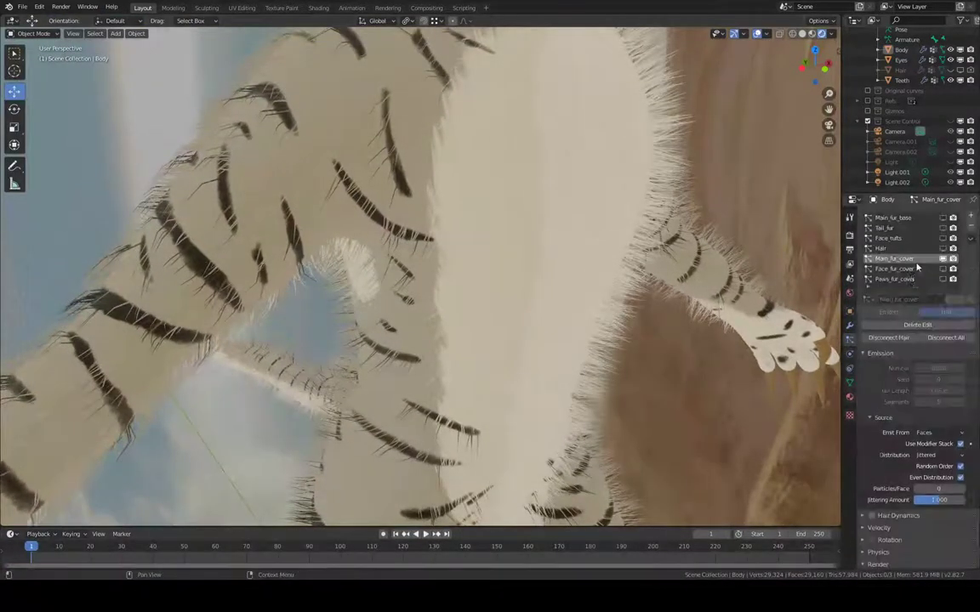
pyautogui.click(916, 219)
pyautogui.scroll(-3, 936, 392)
pyautogui.scroll(-5, 934, 389)
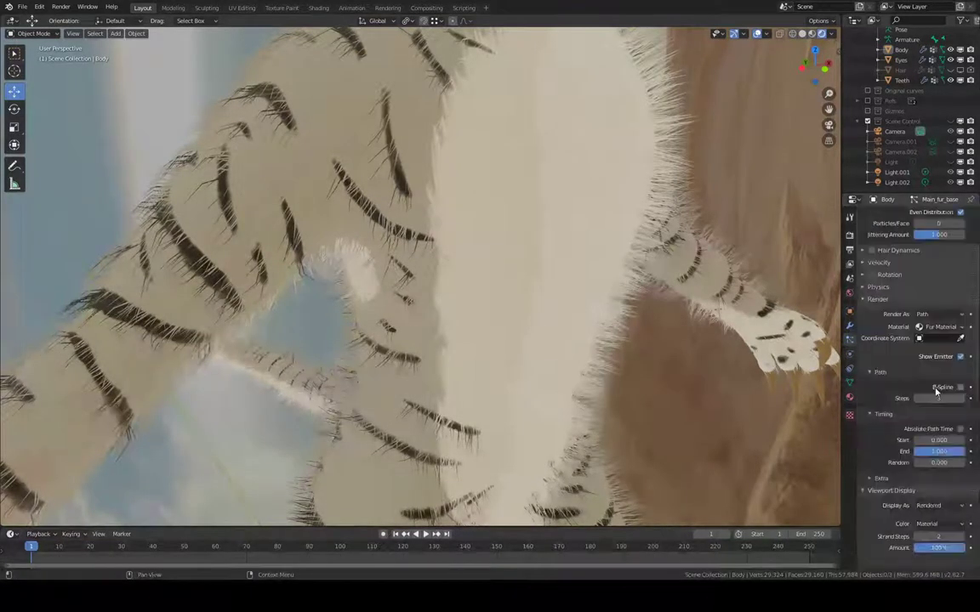
pyautogui.scroll(-4, 942, 448)
pyautogui.click(944, 493)
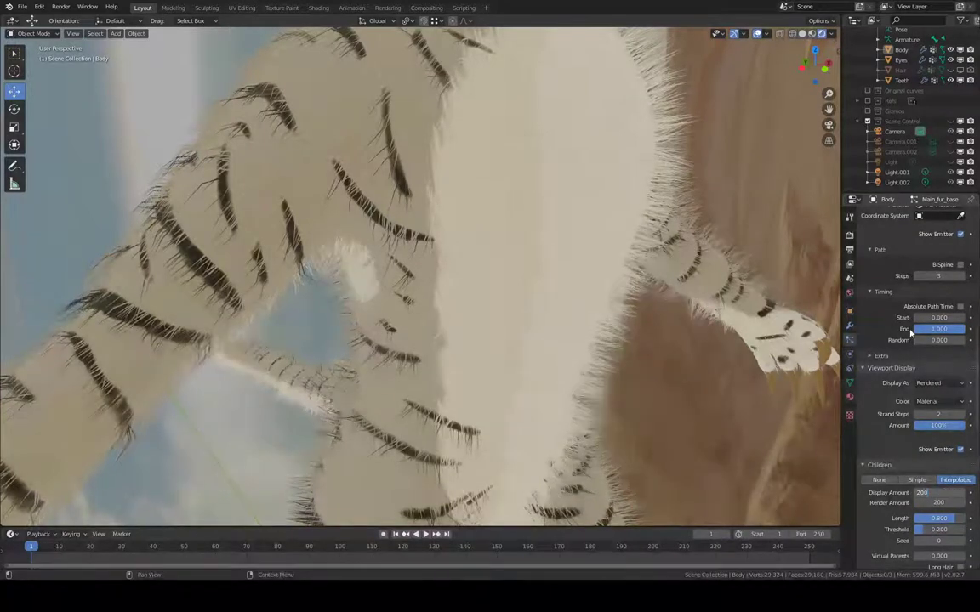
pyautogui.press('Return')
pyautogui.scroll(10, 893, 294)
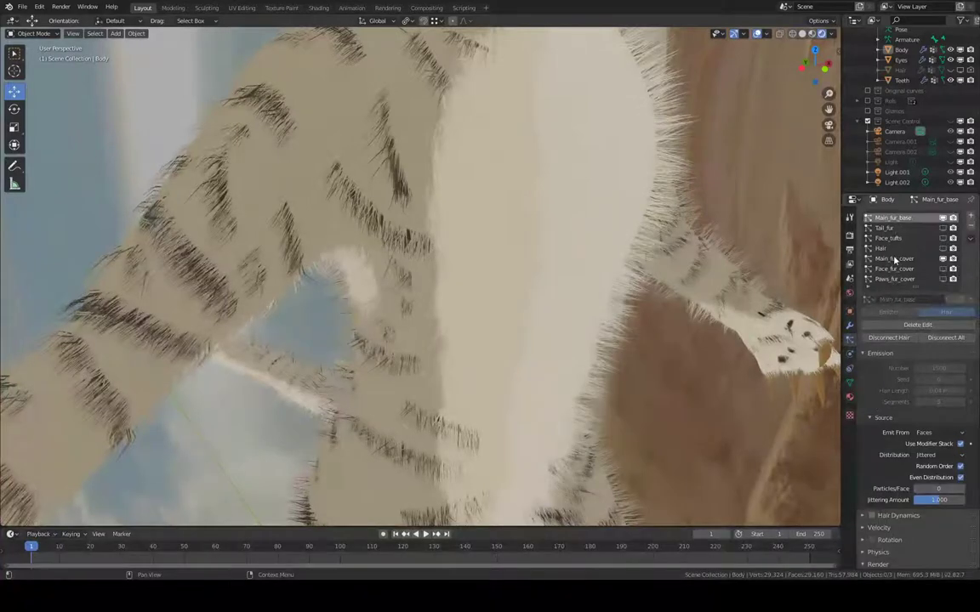
# - Set the children display amount of the Main_fur_cover particle system to 100
pyautogui.click(894, 258)
pyautogui.scroll(-8, 902, 350)
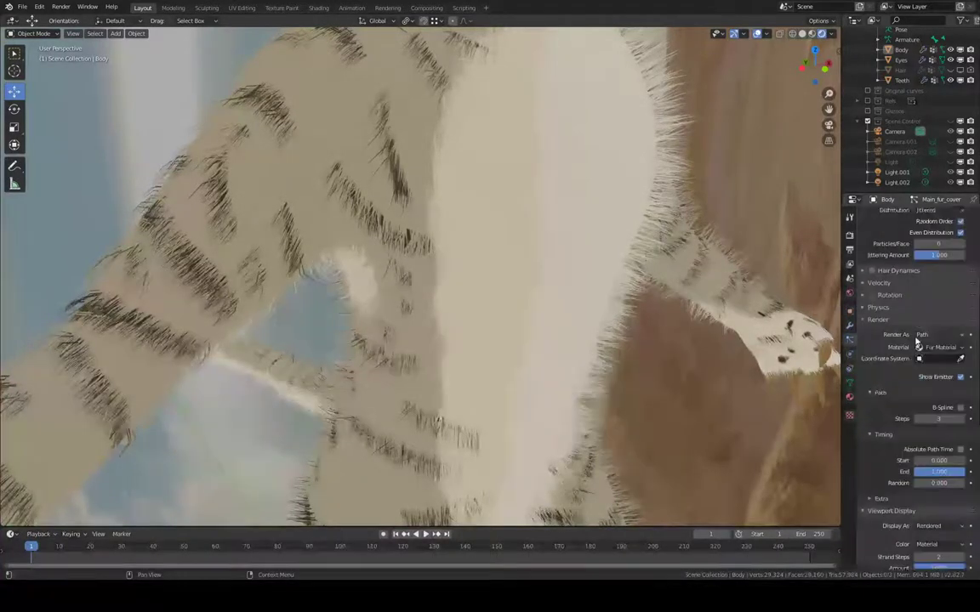
pyautogui.scroll(-5, 936, 400)
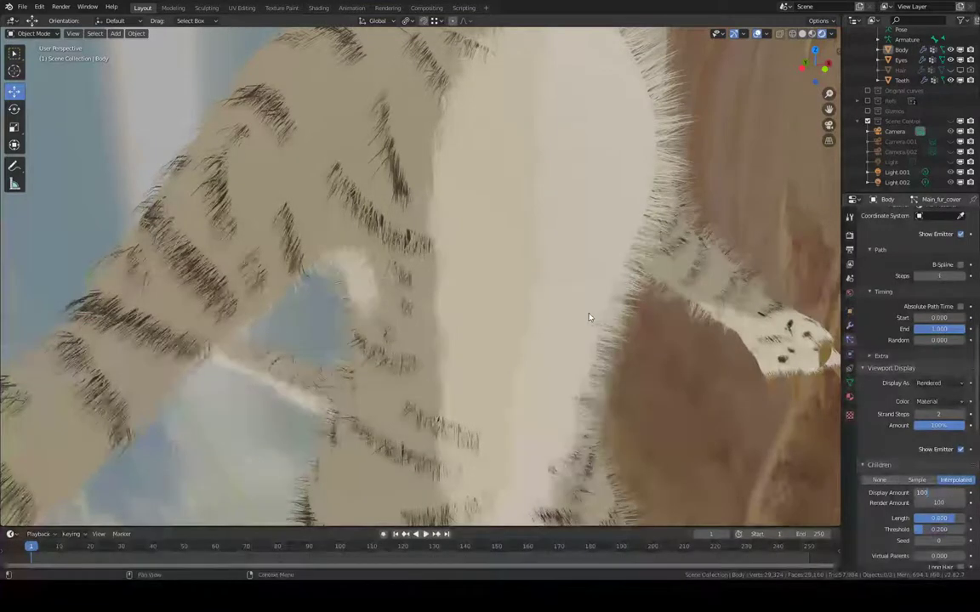
# - Unhide the Scene Control collection and examine the rendered fur on the arm, torso and whole creature
pyautogui.moveTo(426, 269); pyautogui.dragTo(404, 288, button='middle')
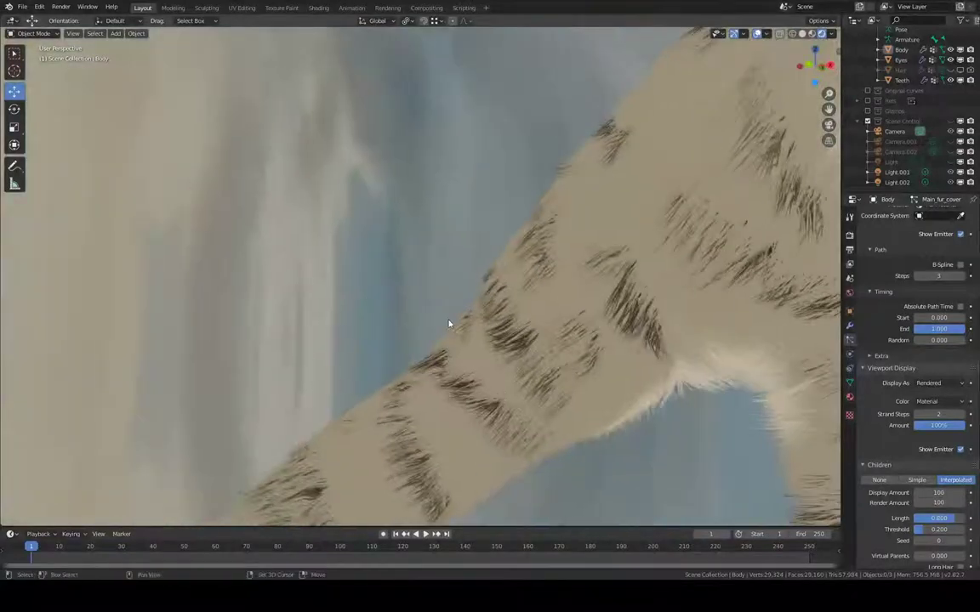
pyautogui.keyDown('shift'); pyautogui.moveTo(449, 324); pyautogui.dragTo(467, 256, button='middle'); pyautogui.keyUp('shift')
pyautogui.scroll(3, 468, 256)
pyautogui.scroll(-2, 467, 257)
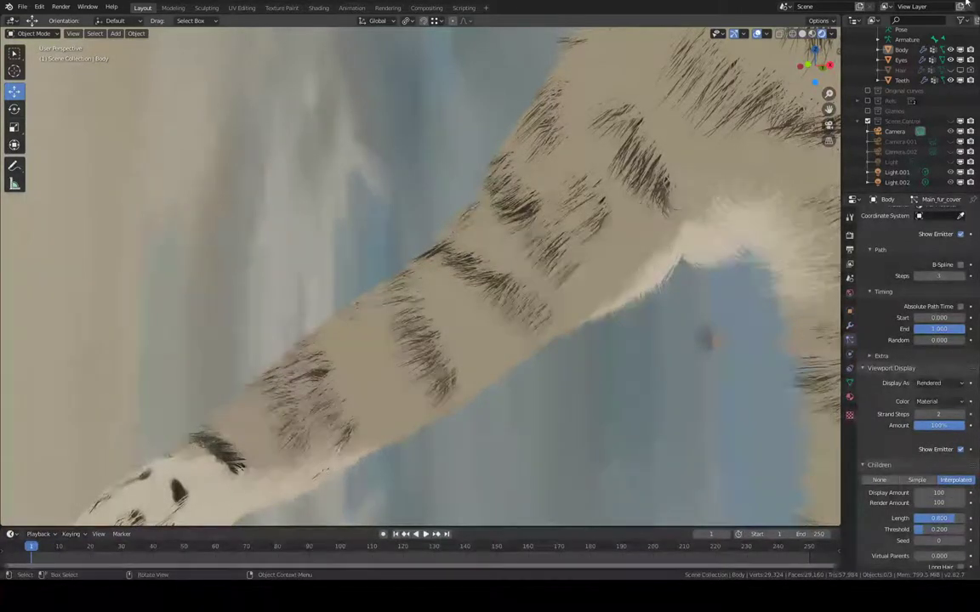
pyautogui.moveTo(499, 188); pyautogui.dragTo(627, 167, button='middle')
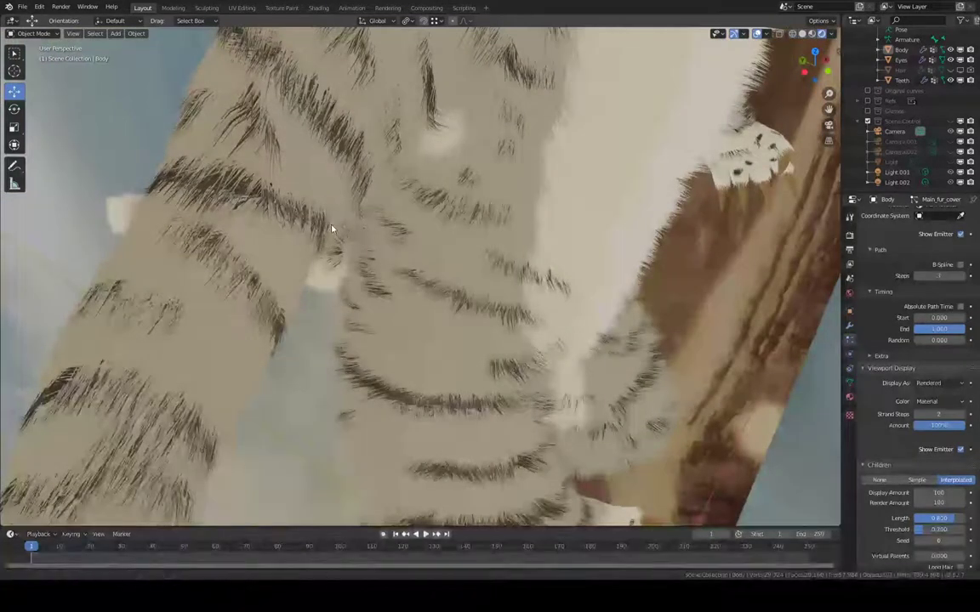
pyautogui.moveTo(365, 231); pyautogui.dragTo(766, 153, button='middle')
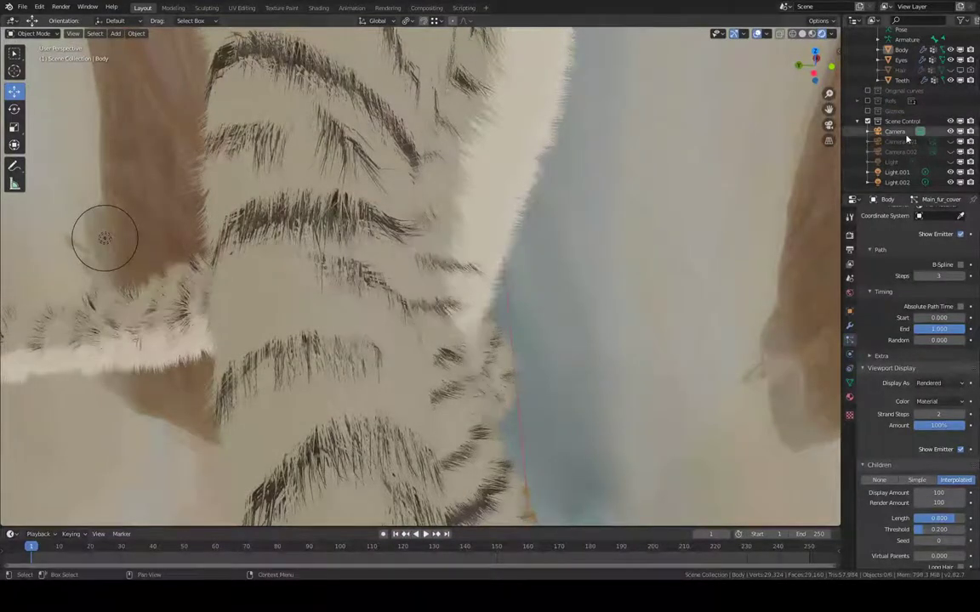
pyautogui.moveTo(358, 179); pyautogui.dragTo(587, 169, button='middle')
pyautogui.scroll(-6, 641, 167)
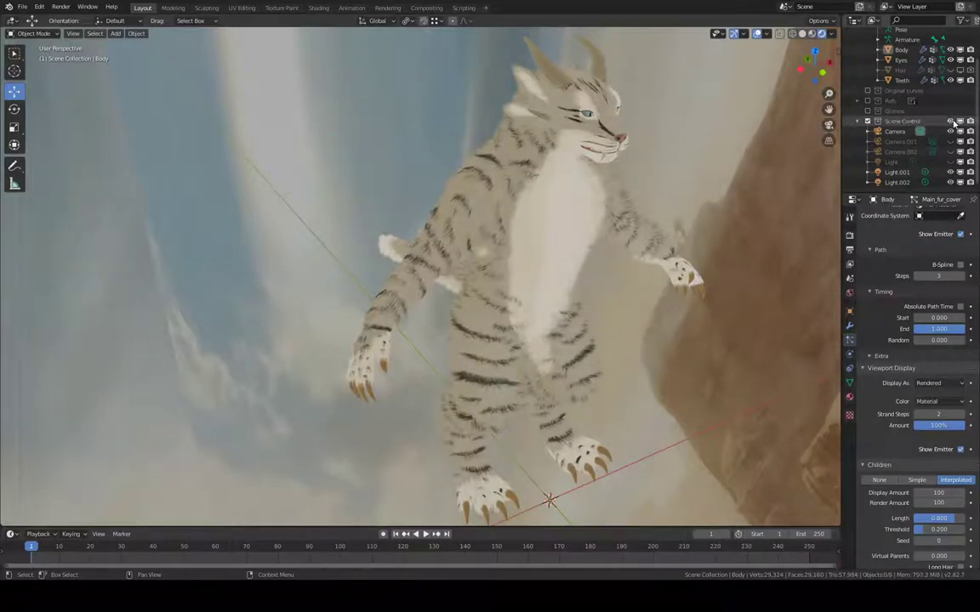
# - Set the children display amount of the Main_fur_base particle system to 20
pyautogui.scroll(10, 448, 221)
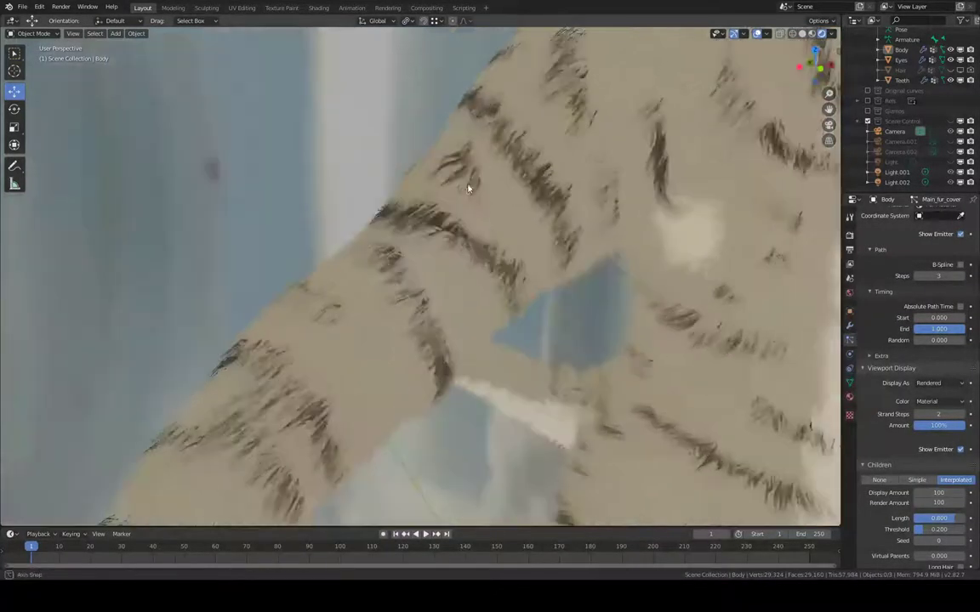
pyautogui.moveTo(468, 188); pyautogui.dragTo(257, 466, button='middle')
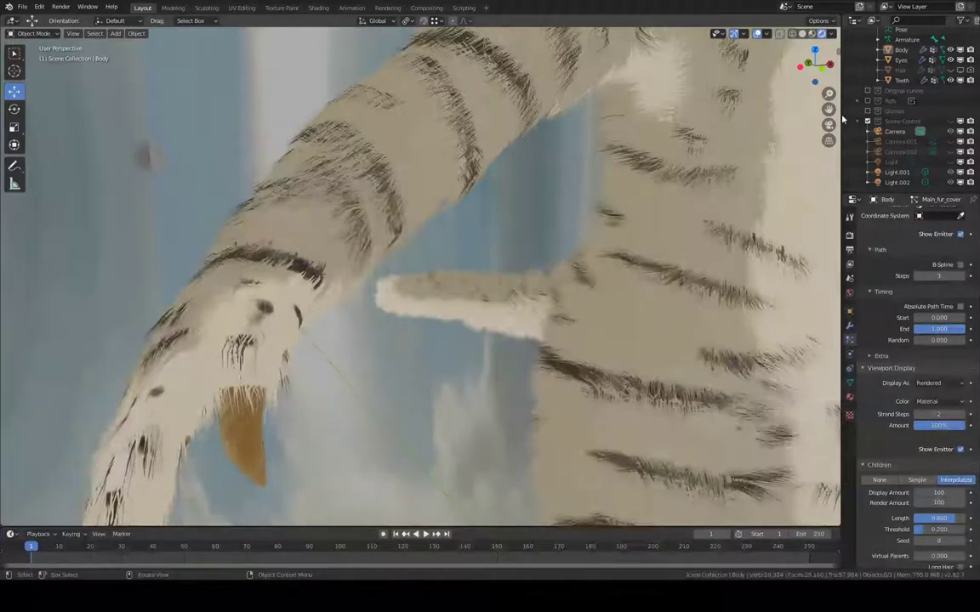
pyautogui.moveTo(467, 267)
pyautogui.mouseDown(button='middle')
pyautogui.moveTo(290, 284)
pyautogui.moveTo(399, 284)
pyautogui.moveTo(610, 234)
pyautogui.moveTo(455, 253)
pyautogui.mouseUp(button='middle')
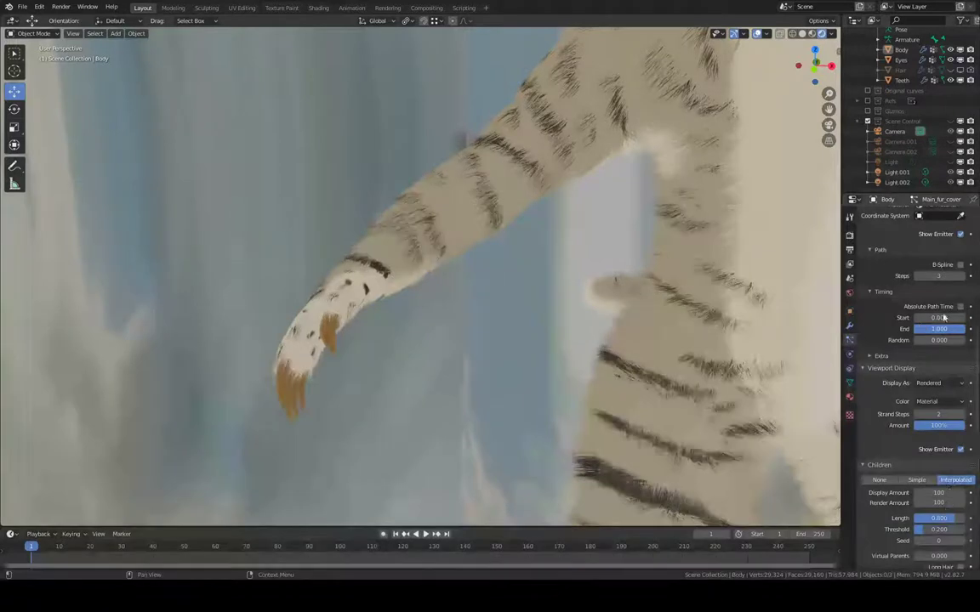
pyautogui.scroll(15, 919, 241)
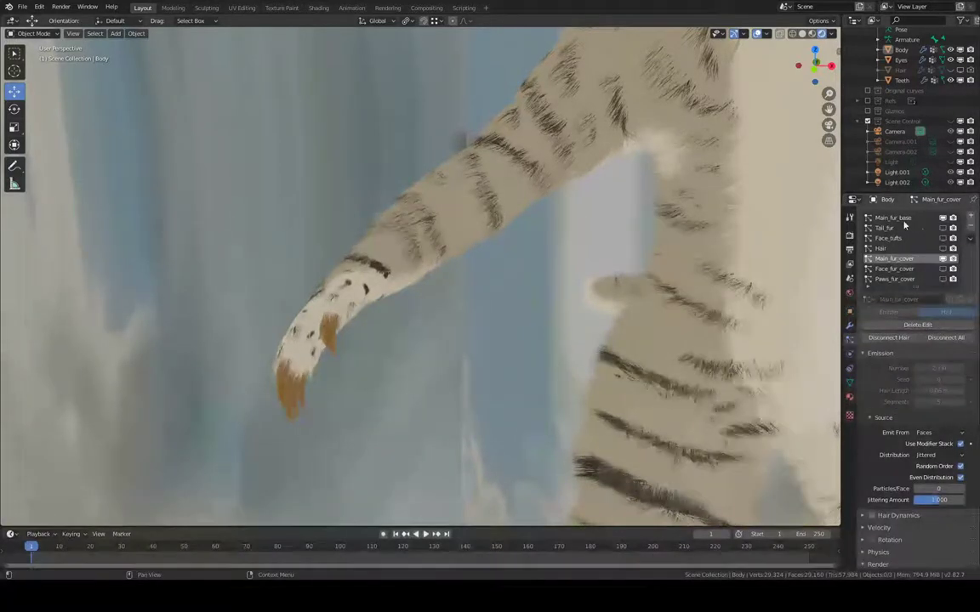
pyautogui.click(903, 219)
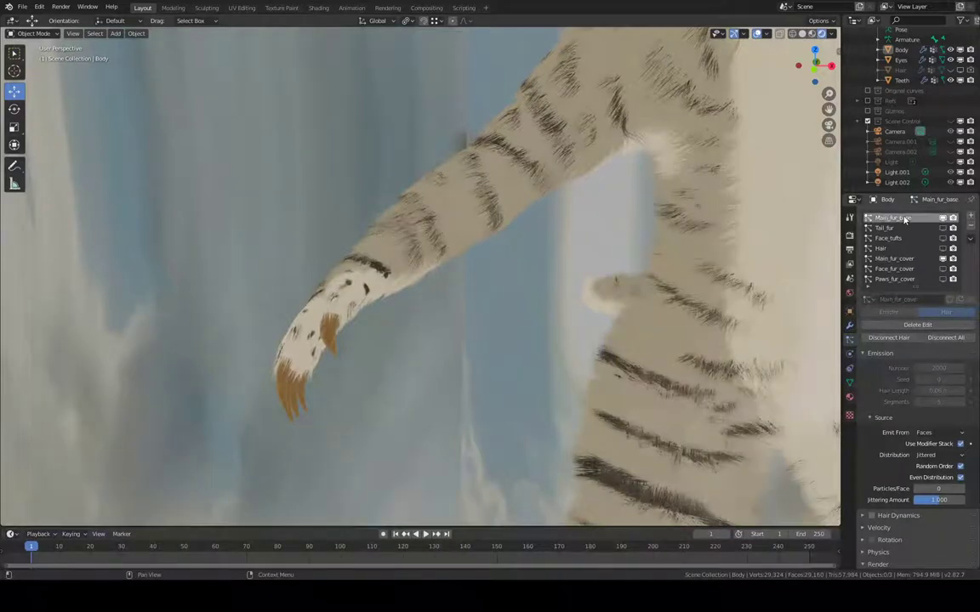
pyautogui.scroll(-10, 923, 385)
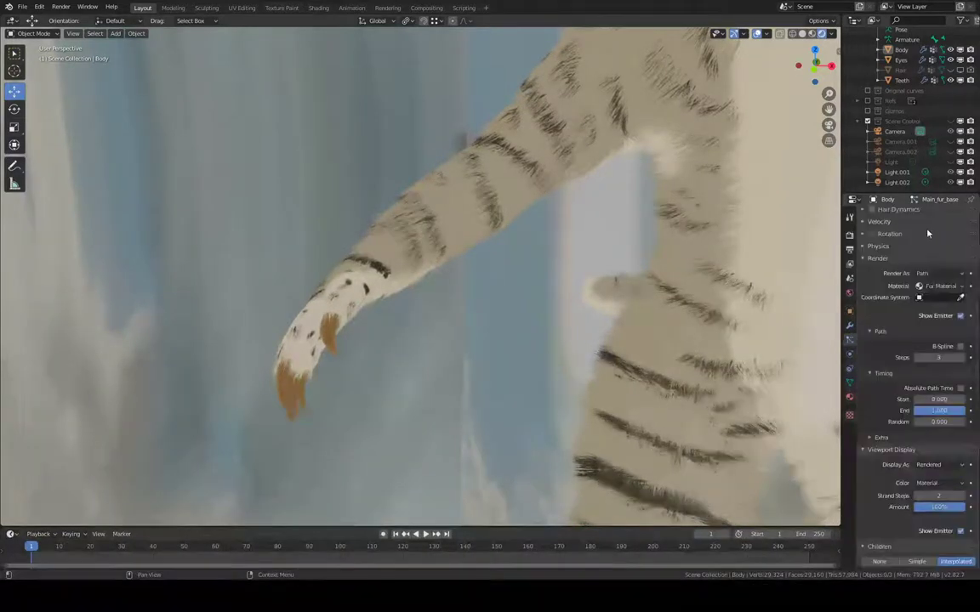
pyautogui.scroll(-5, 924, 393)
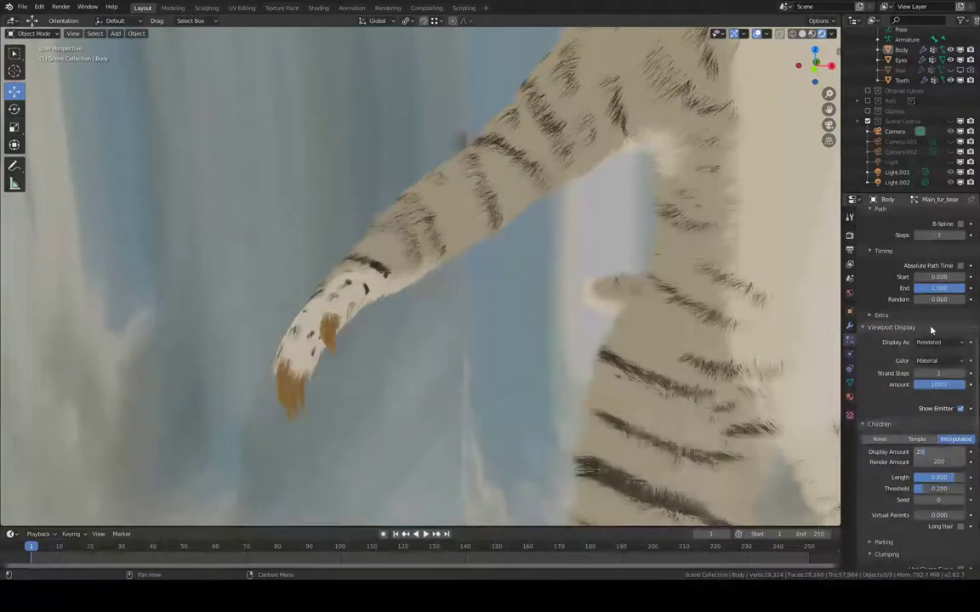
pyautogui.press('Return')
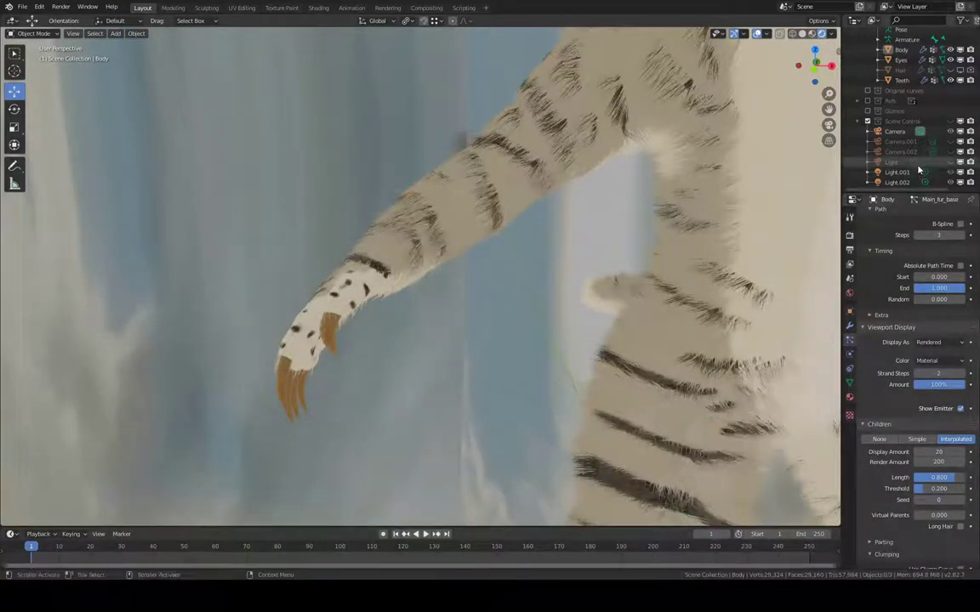
# - Turn off viewport display for Main_fur_base and set the children display amount of Main_fur_cover to 10
pyautogui.scroll(2, 919, 162)
pyautogui.scroll(15, 936, 289)
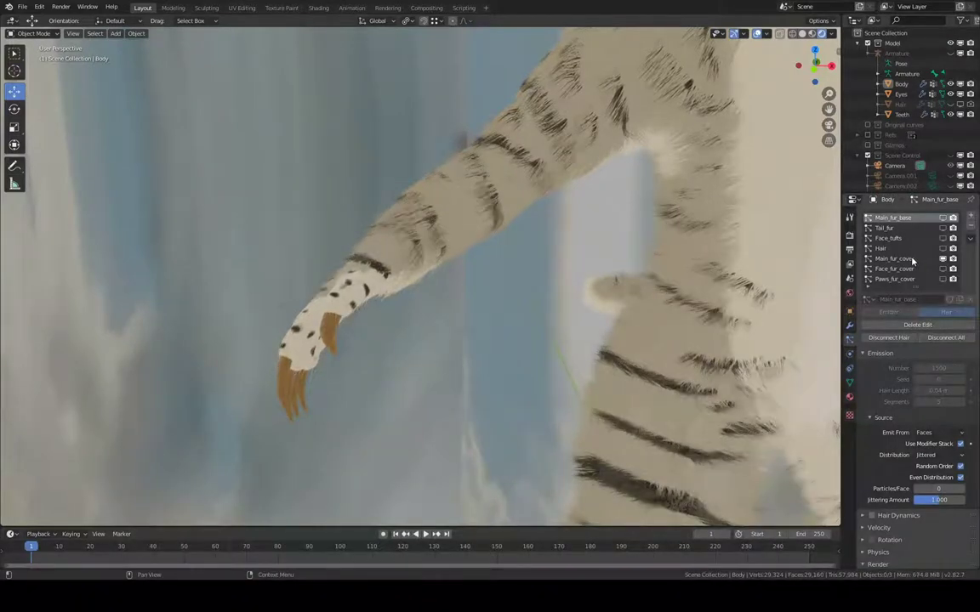
pyautogui.click(893, 259)
pyautogui.scroll(-10, 936, 369)
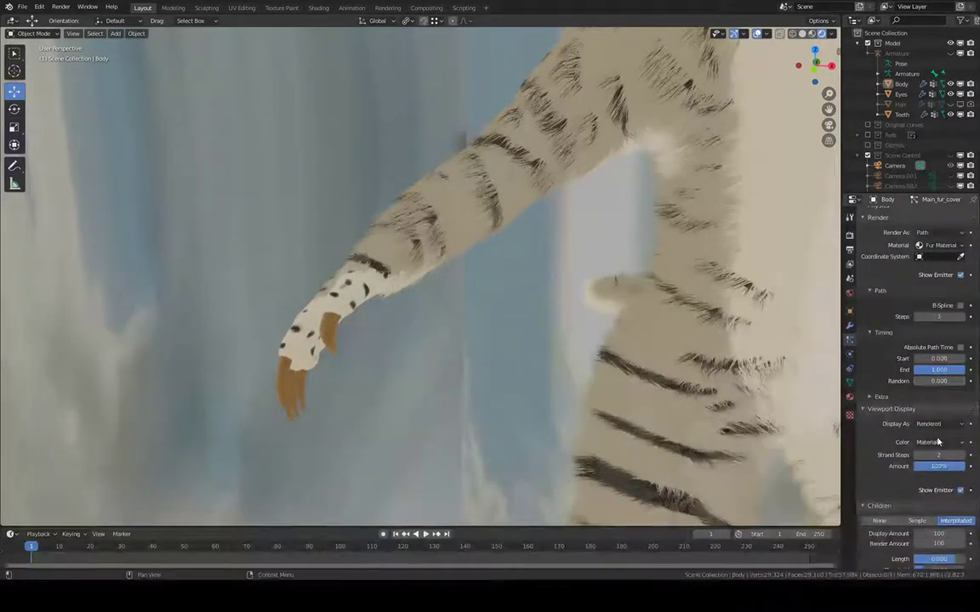
pyautogui.scroll(-2, 944, 451)
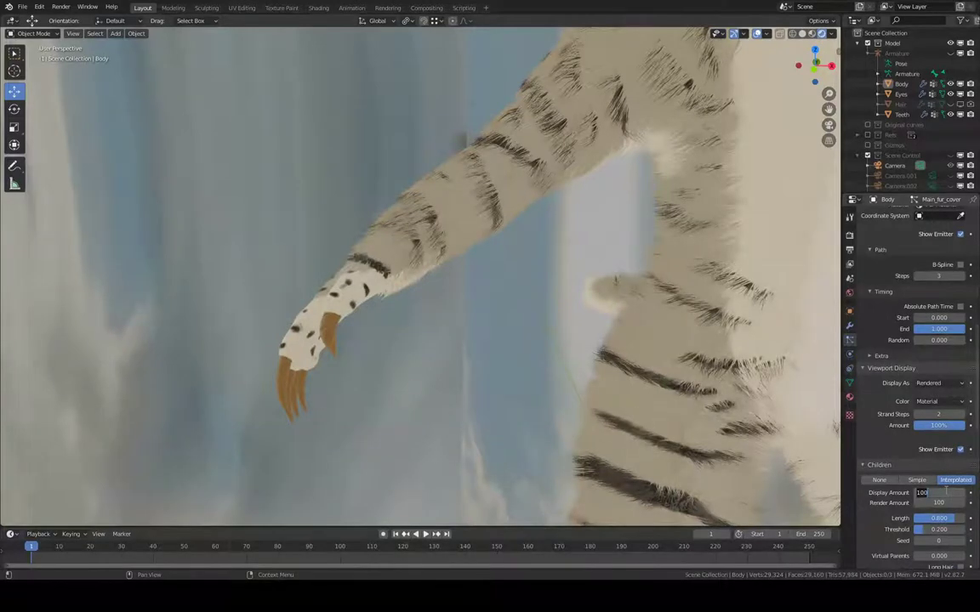
pyautogui.press('Return')
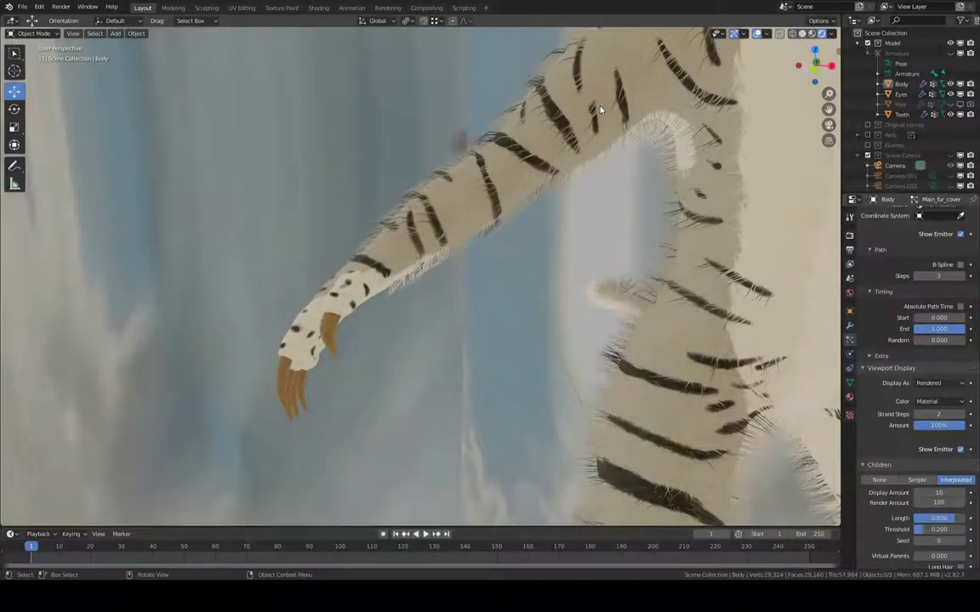
# - Examine the direction and density of the Main_fur_cover strands on the arm and torso in rendered view
pyautogui.scroll(3, 593, 209)
pyautogui.keyDown('shift'); pyautogui.moveTo(599, 118); pyautogui.dragTo(668, 181, button='middle'); pyautogui.keyUp('shift')
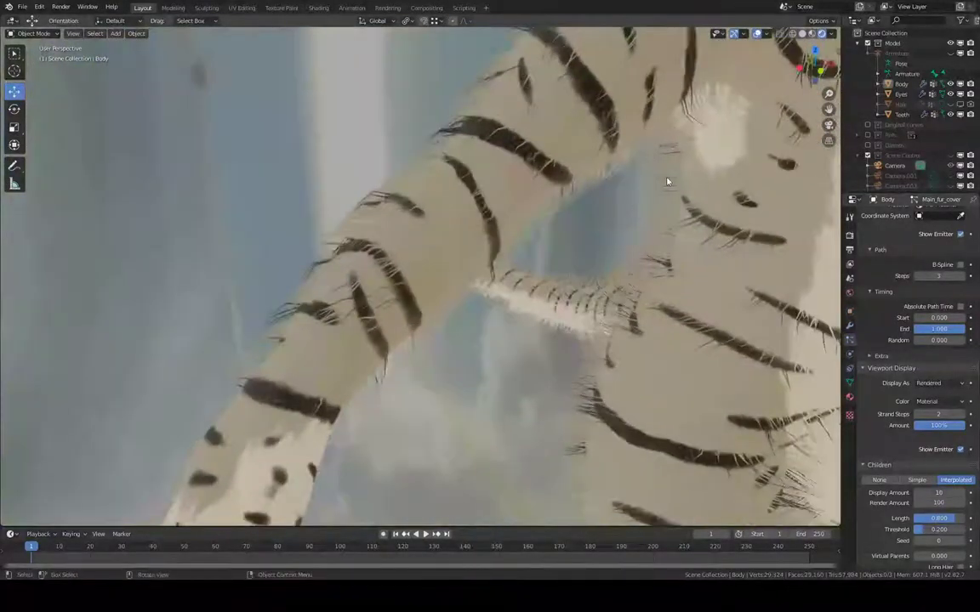
pyautogui.moveTo(731, 95); pyautogui.dragTo(721, 203, button='middle')
pyautogui.scroll(10, 895, 281)
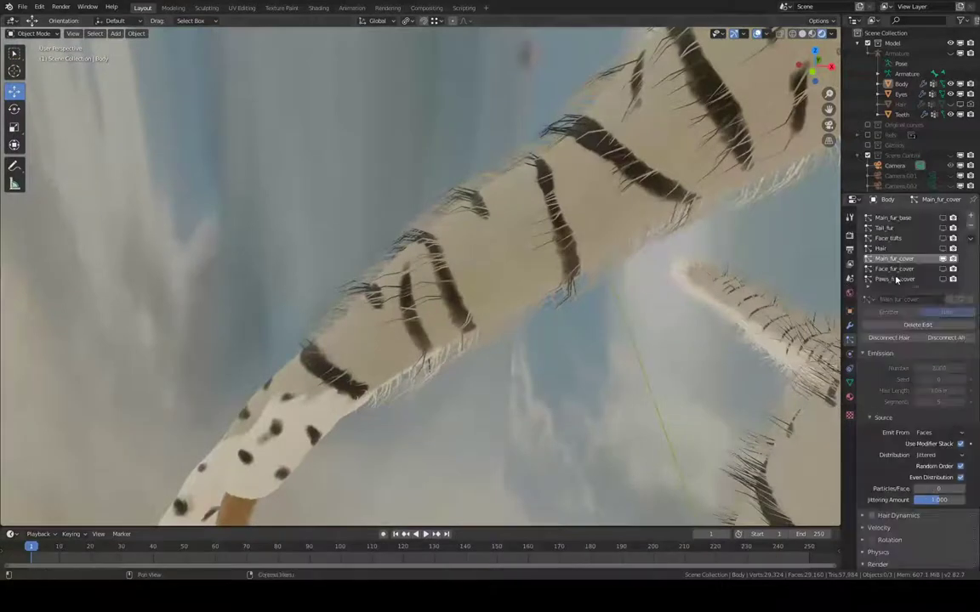
pyautogui.click(942, 219)
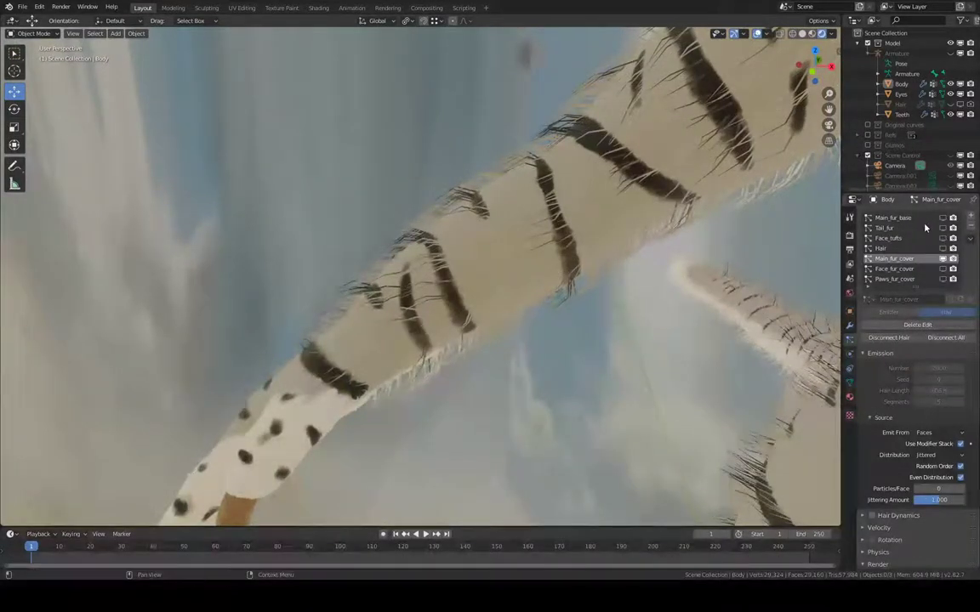
pyautogui.scroll(-5, 929, 423)
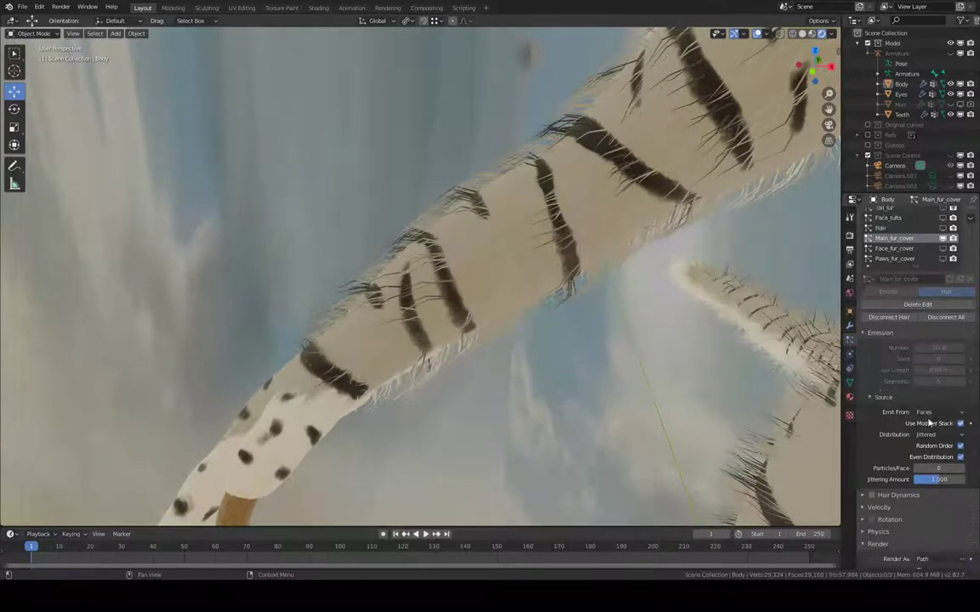
pyautogui.scroll(5, 929, 423)
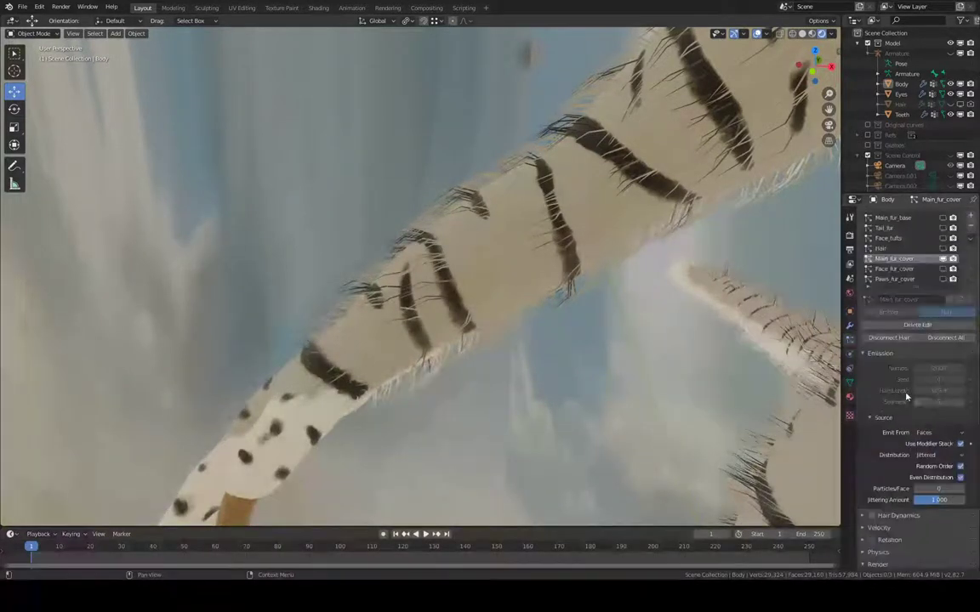
pyautogui.keyDown('shift'); pyautogui.moveTo(622, 224); pyautogui.dragTo(491, 299, button='middle'); pyautogui.keyUp('shift')
pyautogui.scroll(-10, 600, 228)
pyautogui.moveTo(600, 228); pyautogui.dragTo(417, 217, button='middle')
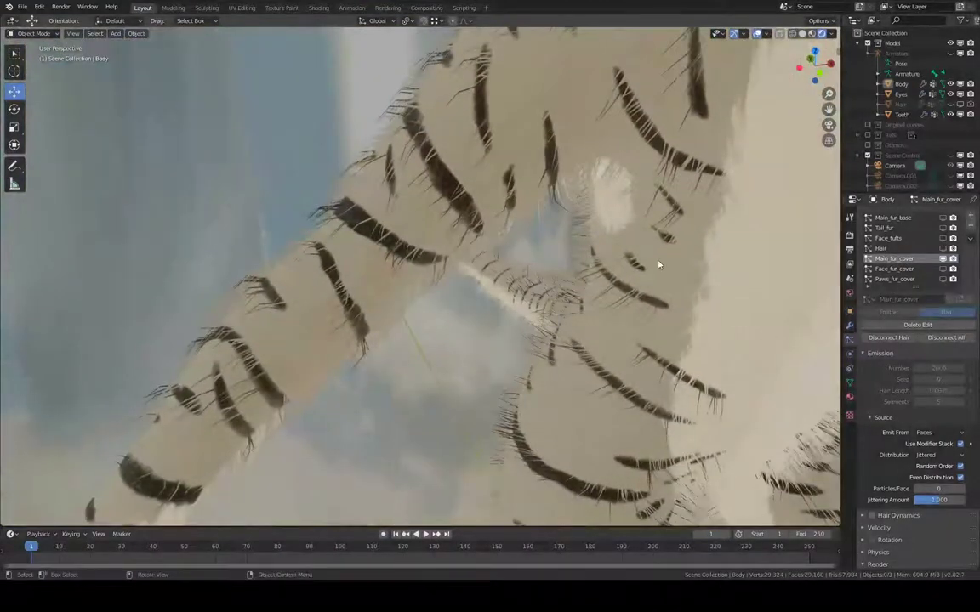
pyautogui.scroll(-5, 667, 242)
pyautogui.moveTo(659, 265); pyautogui.dragTo(596, 230, button='middle')
pyautogui.scroll(3, 556, 239)
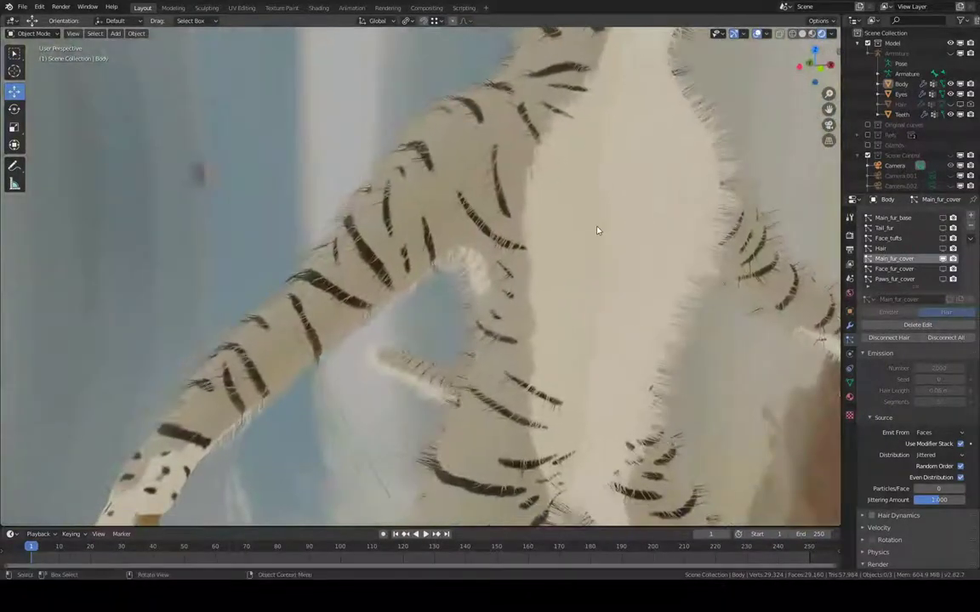
pyautogui.scroll(2, 596, 230)
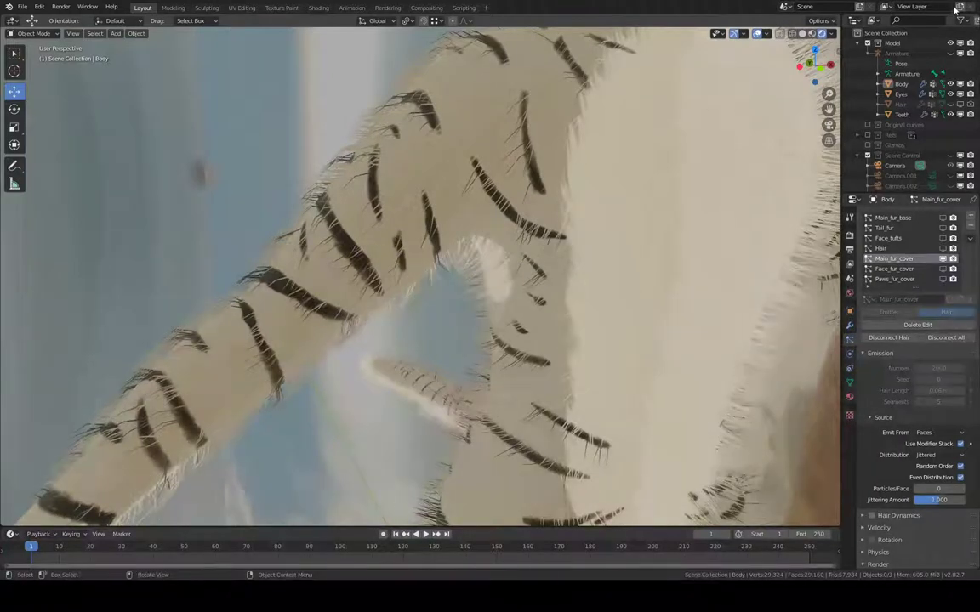
pyautogui.moveTo(432, 186)
pyautogui.mouseDown(button='middle')
pyautogui.moveTo(418, 172)
pyautogui.moveTo(495, 203)
pyautogui.moveTo(671, 187)
pyautogui.moveTo(621, 196)
pyautogui.moveTo(416, 190)
pyautogui.mouseUp(button='middle')
pyautogui.scroll(5, 382, 232)
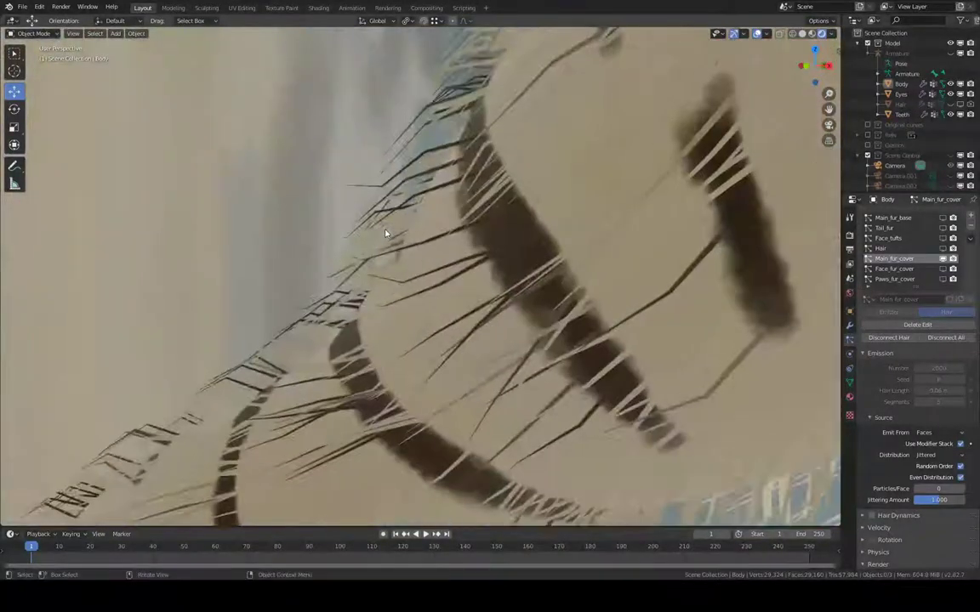
pyautogui.moveTo(384, 233); pyautogui.dragTo(412, 224, button='middle')
# - Show the viewport in solid shading and inspect the hair strands along the arm
pyautogui.click(801, 34)
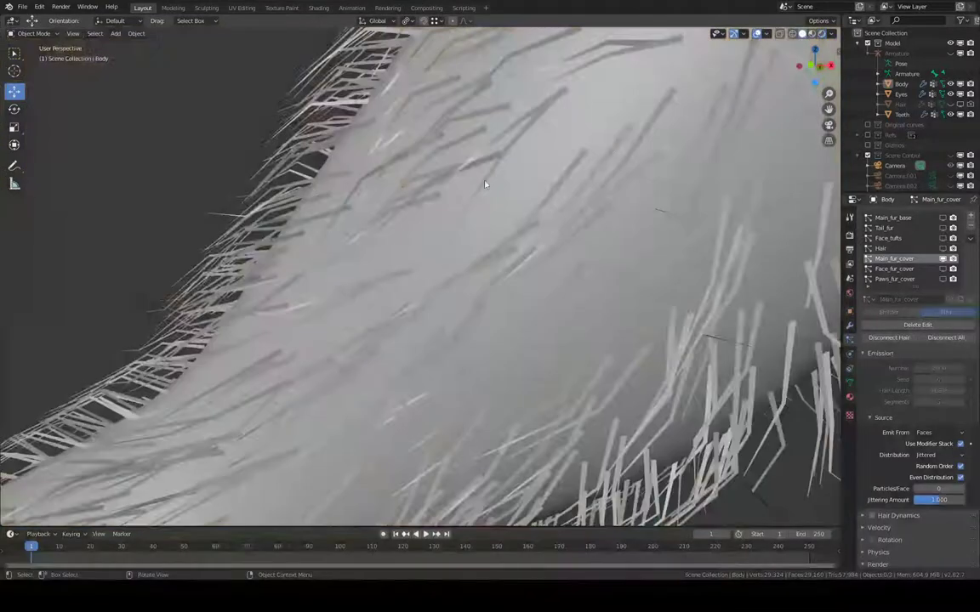
pyautogui.scroll(-5, 486, 184)
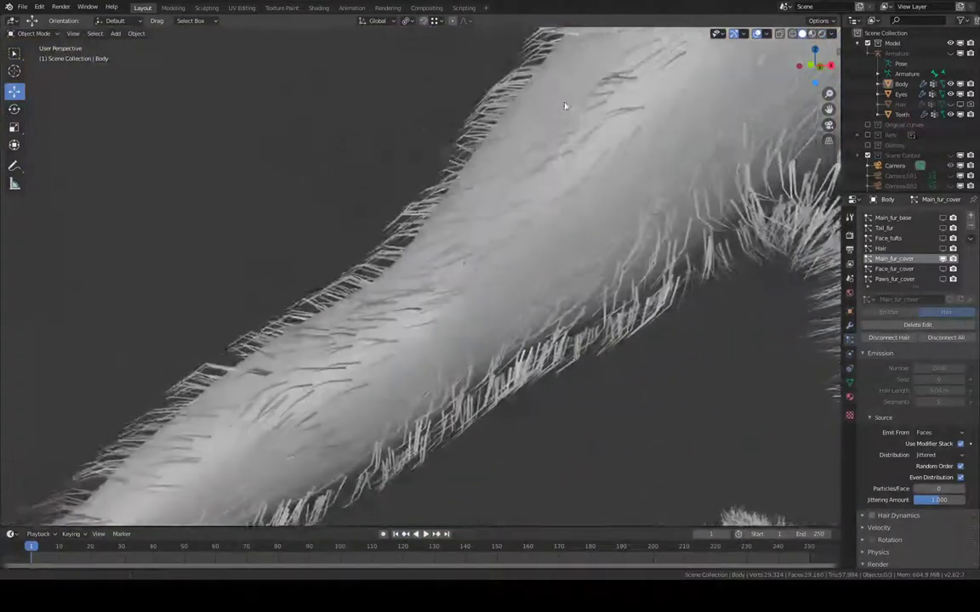
pyautogui.moveTo(564, 106); pyautogui.dragTo(705, 367, button='middle')
# - Set the children display amount of Main_fur_cover to 100 and examine the fur on the arm and torso
pyautogui.scroll(-10, 933, 493)
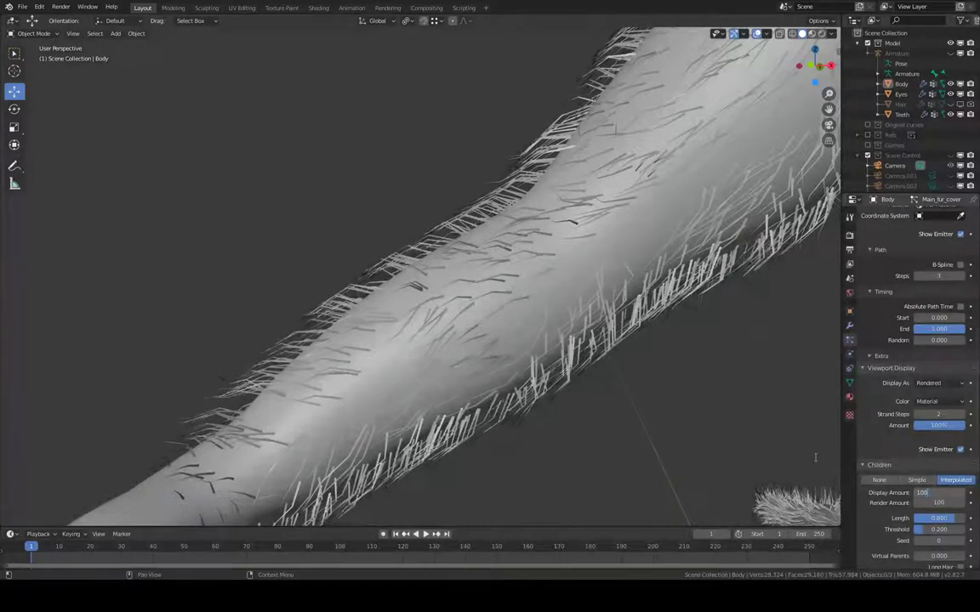
pyautogui.write('100')
pyautogui.press('Return')
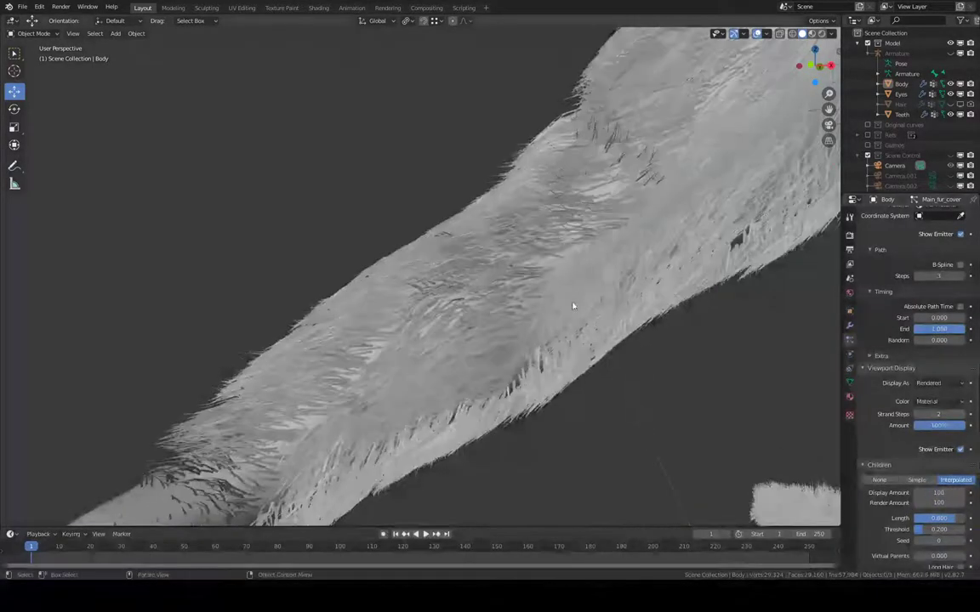
pyautogui.moveTo(573, 306); pyautogui.dragTo(459, 182, button='middle')
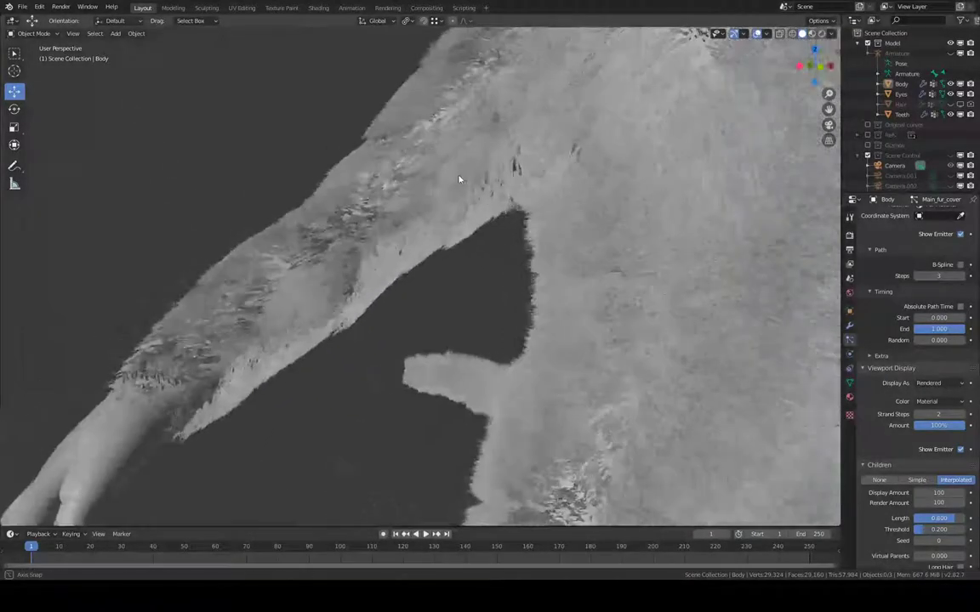
# - Set the children display amount of Main_fur_cover to 10
pyautogui.click(936, 492)
pyautogui.write('10')
pyautogui.press('Return')
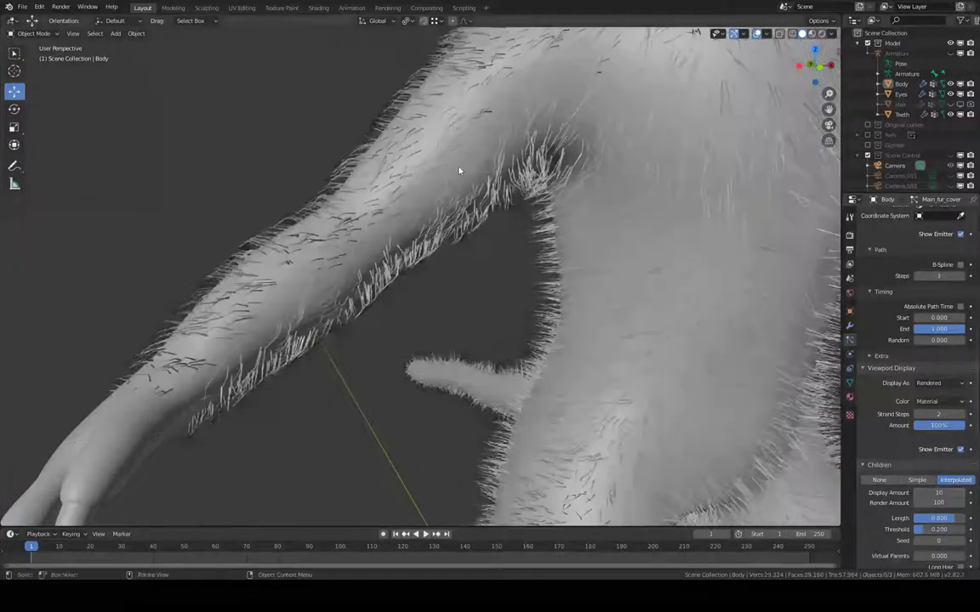
# - Enter Particle Edit mode for Main_fur_cover and set the comb's Deflect Emitter distance to 0.6 m
pyautogui.scroll(10, 910, 322)
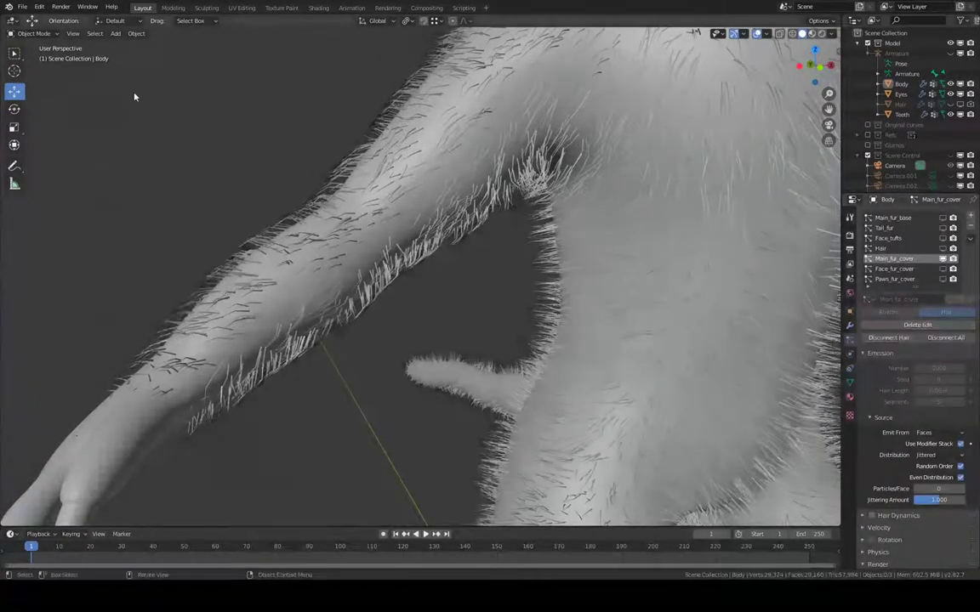
pyautogui.click(33, 34)
pyautogui.click(34, 112)
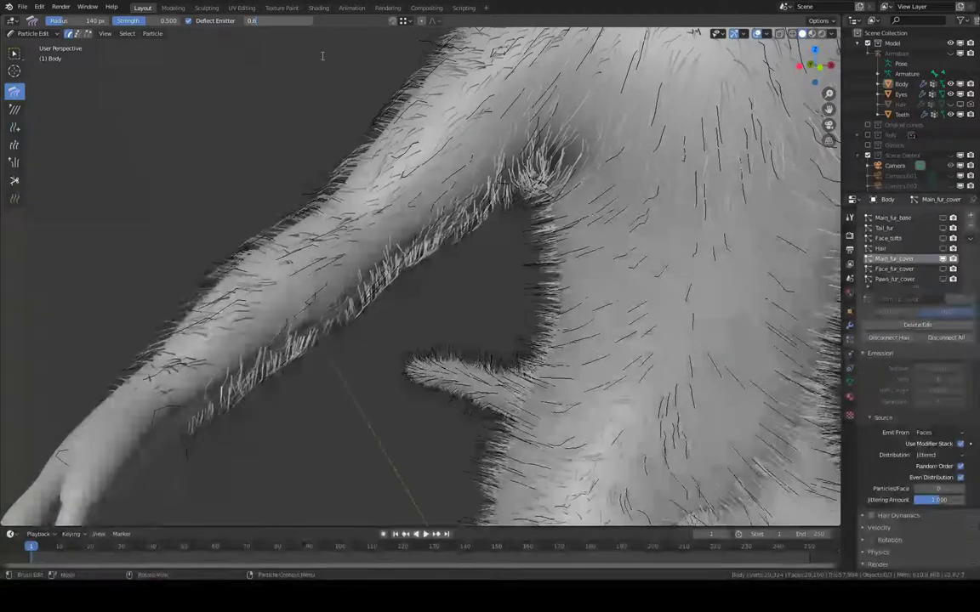
pyautogui.moveTo(334, 191)
pyautogui.mouseDown(button='middle')
pyautogui.moveTo(249, 198)
pyautogui.moveTo(303, 125)
pyautogui.moveTo(443, 164)
pyautogui.moveTo(520, 151)
pyautogui.moveTo(502, 154)
pyautogui.mouseUp(button='middle')
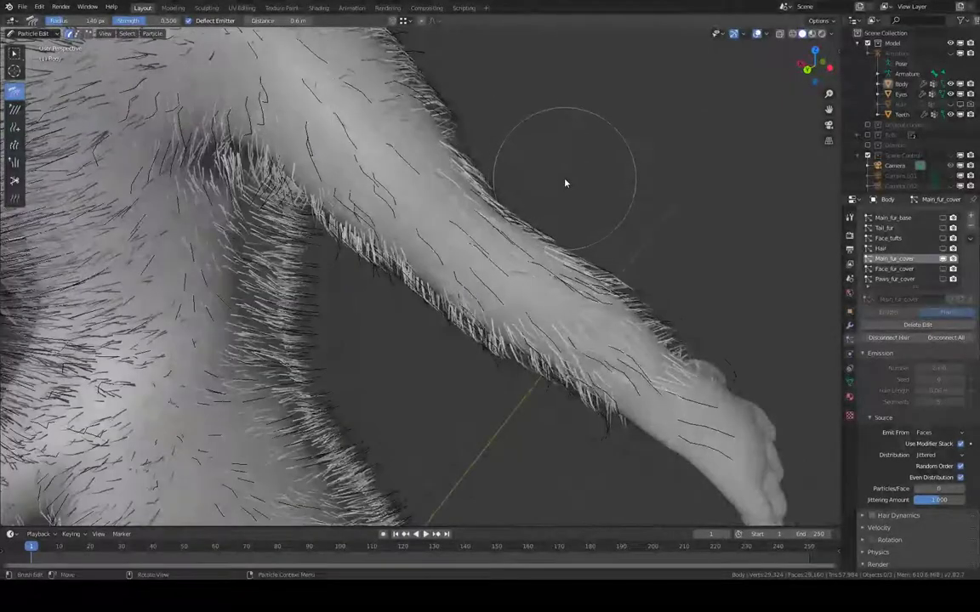
# - Try combing the fur along the forearm's upper edge with a Deflect Emitter distance of 1.2 m
pyautogui.moveTo(567, 181); pyautogui.dragTo(372, 179, button='middle')
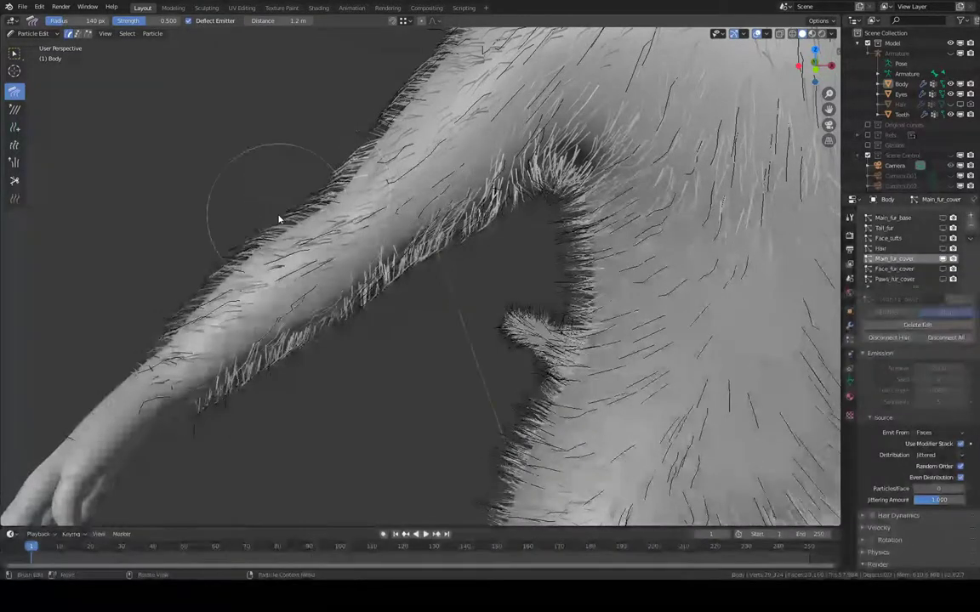
pyautogui.moveTo(341, 199); pyautogui.dragTo(279, 254)
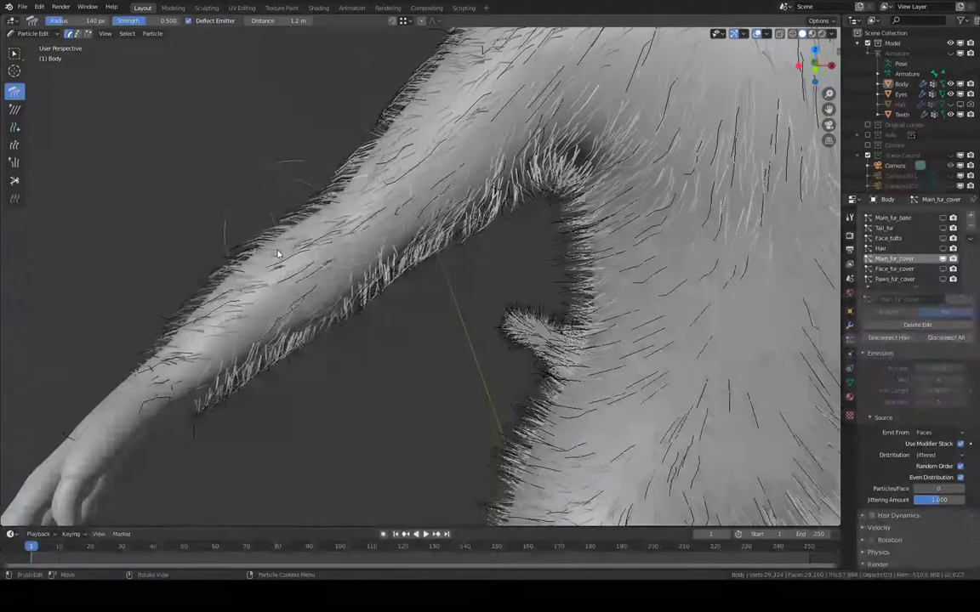
pyautogui.moveTo(291, 197)
pyautogui.mouseDown(button='middle')
pyautogui.moveTo(291, 179)
pyautogui.moveTo(297, 192)
pyautogui.mouseUp(button='middle')
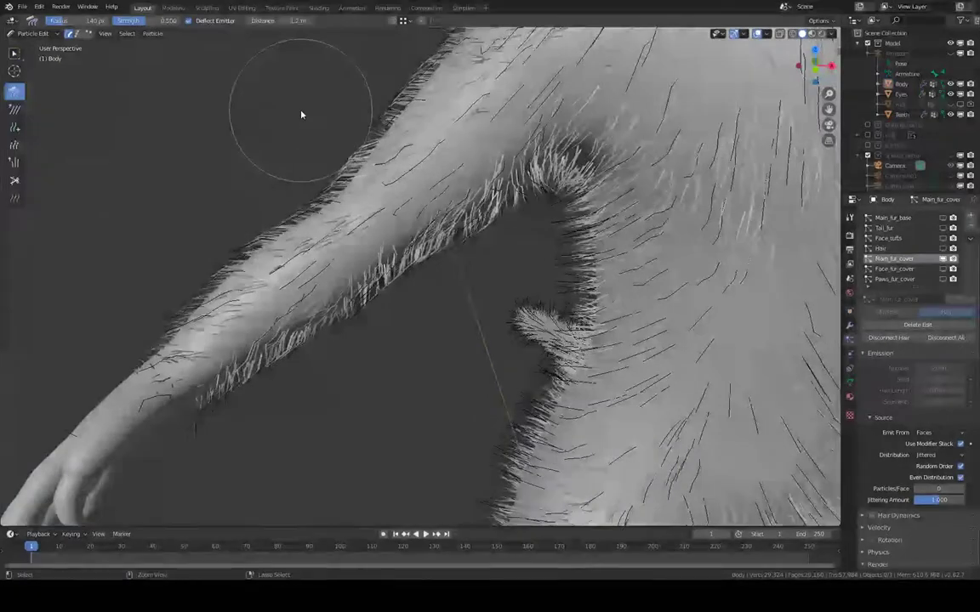
# - Set the comb's Deflect Emitter distance to 0.4 m
pyautogui.click(274, 20)
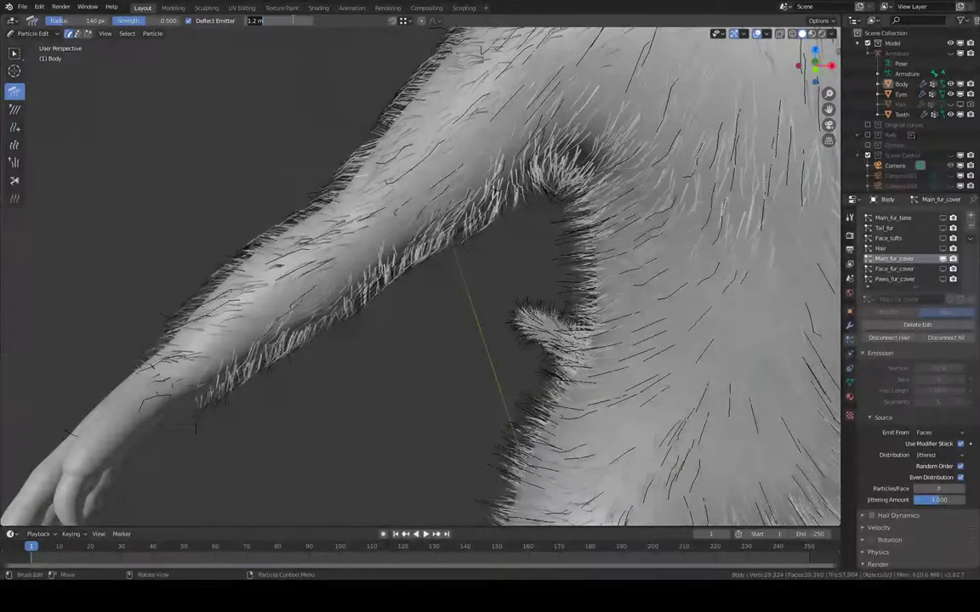
pyautogui.write('0.4')
pyautogui.press('Return')
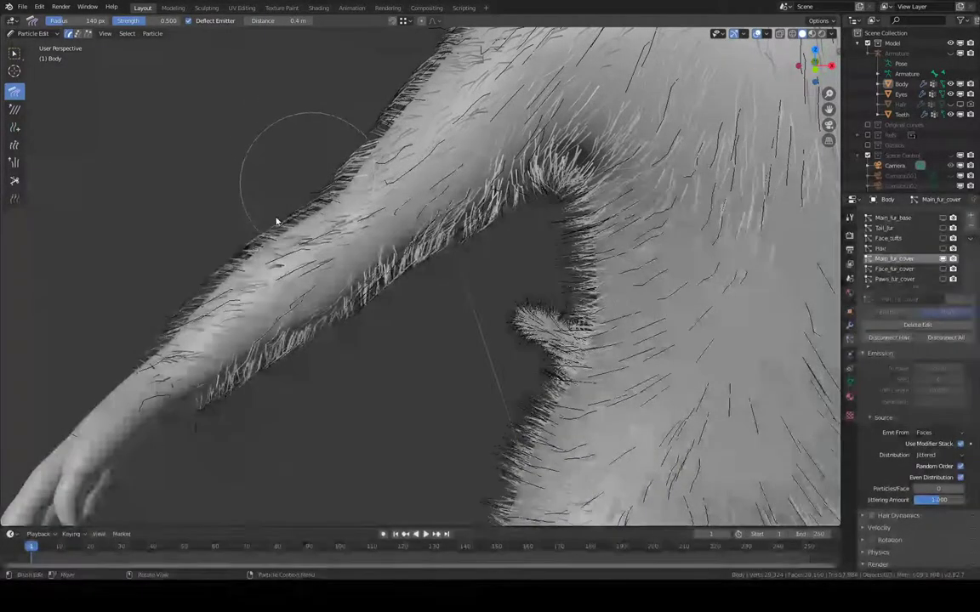
# - Delete the existing particle edits of Main_fur_cover and accept losing the combing done so far
pyautogui.scroll(3, 264, 224)
pyautogui.moveTo(264, 220)
pyautogui.mouseDown(button='middle')
pyautogui.moveTo(491, 221)
pyautogui.moveTo(332, 212)
pyautogui.moveTo(293, 171)
pyautogui.moveTo(466, 196)
pyautogui.moveTo(306, 211)
pyautogui.moveTo(291, 203)
pyautogui.moveTo(315, 163)
pyautogui.mouseUp(button='middle')
pyautogui.click(932, 326)
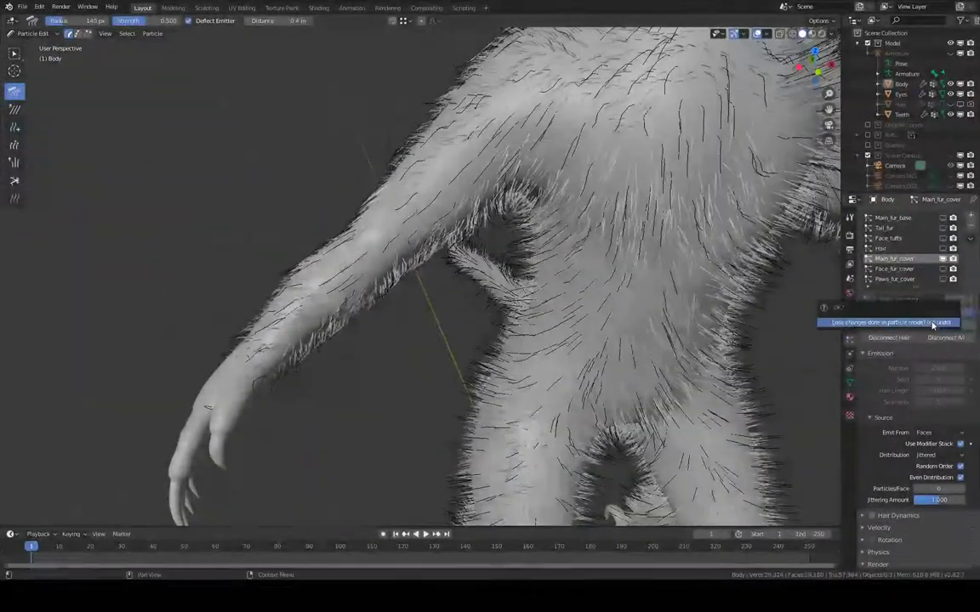
pyautogui.moveTo(562, 289); pyautogui.dragTo(486, 291, button='middle')
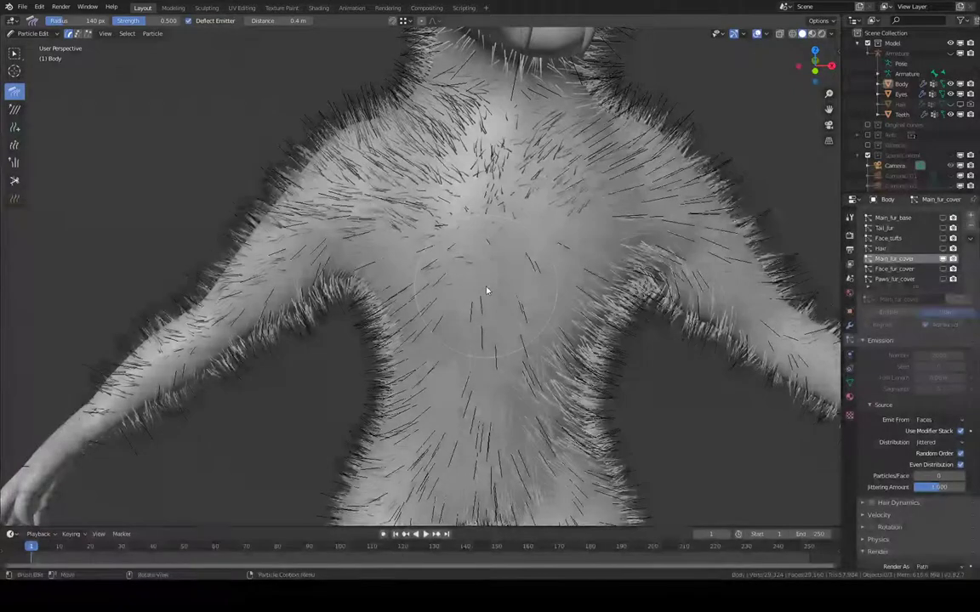
# - Try a Deflect Emitter distance of 0.6 m for the comb and set it back to 0.4 m
pyautogui.moveTo(279, 20); pyautogui.dragTo(296, 20)
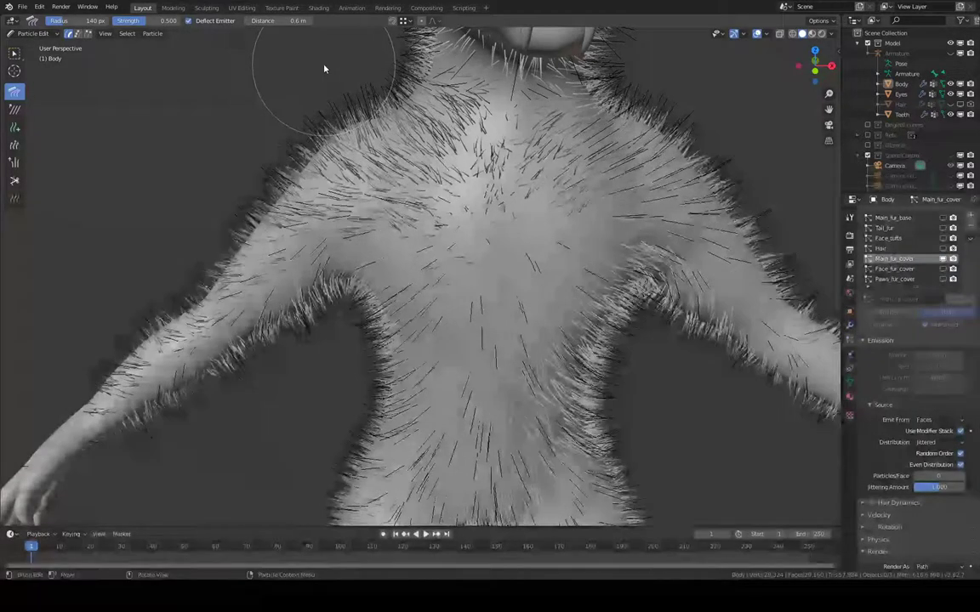
pyautogui.click(280, 21)
pyautogui.write('0.4')
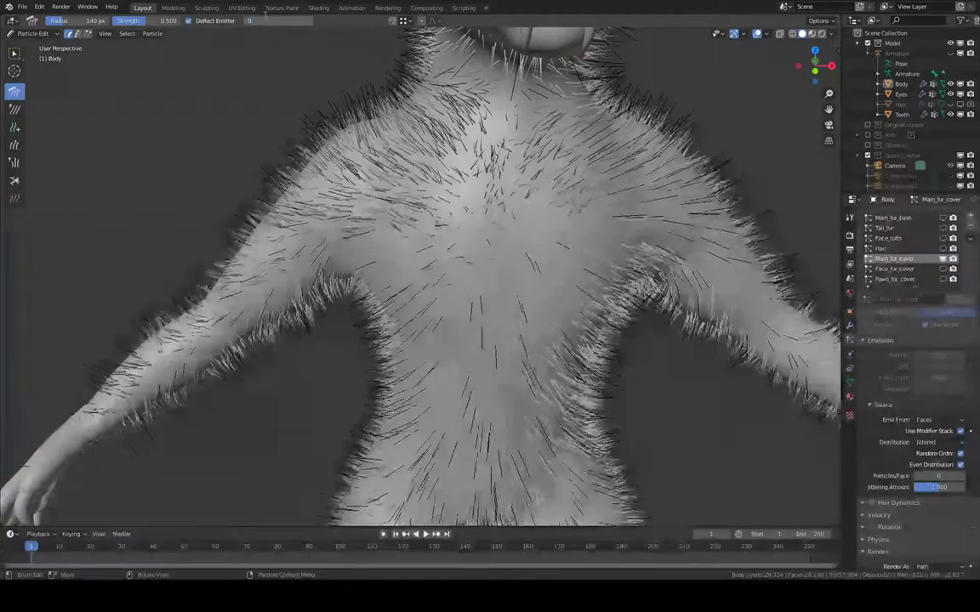
pyautogui.press('Return')
# - Try combing the fur along the outer edge of the upper arm down toward the elbow
pyautogui.moveTo(314, 189); pyautogui.dragTo(549, 236, button='middle')
pyautogui.scroll(4, 364, 173)
pyautogui.moveTo(415, 165); pyautogui.dragTo(340, 253)
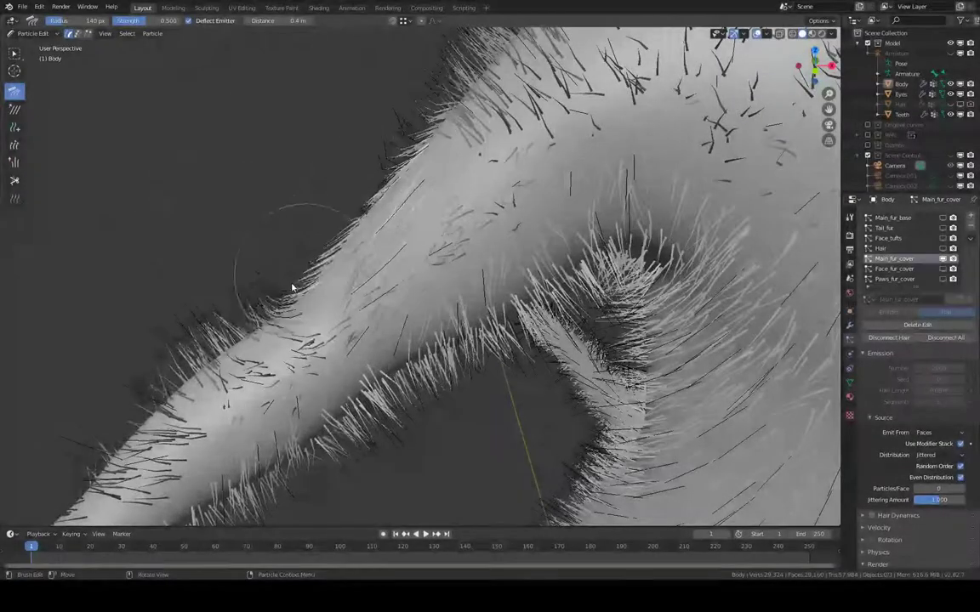
pyautogui.moveTo(400, 234)
pyautogui.mouseDown(button='middle')
pyautogui.moveTo(355, 203)
pyautogui.moveTo(399, 216)
pyautogui.moveTo(334, 247)
pyautogui.mouseUp(button='middle')
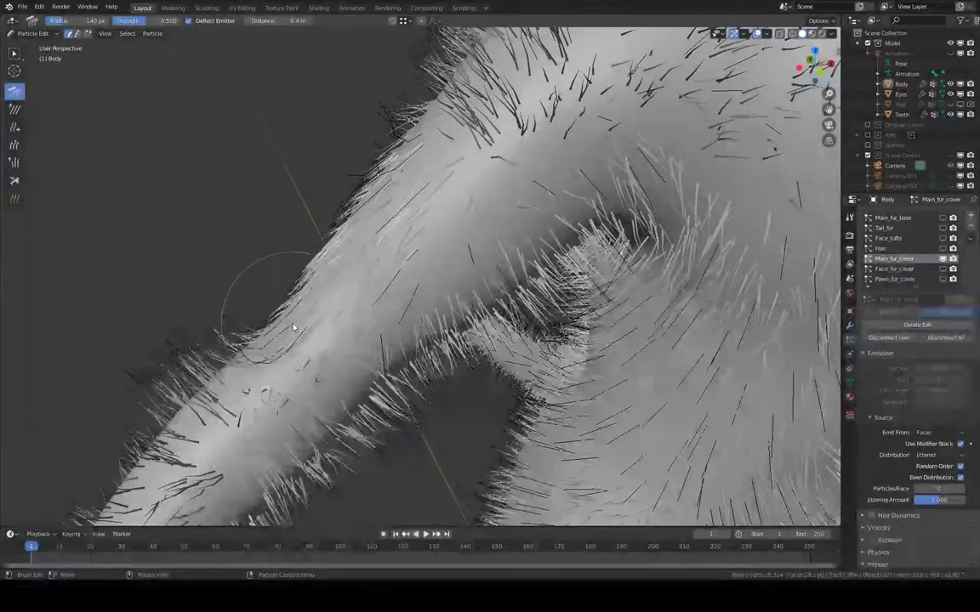
pyautogui.moveTo(293, 328)
pyautogui.mouseDown(button='middle')
pyautogui.moveTo(466, 321)
pyautogui.moveTo(444, 287)
pyautogui.moveTo(373, 277)
pyautogui.moveTo(54, 154)
pyautogui.mouseUp(button='middle')
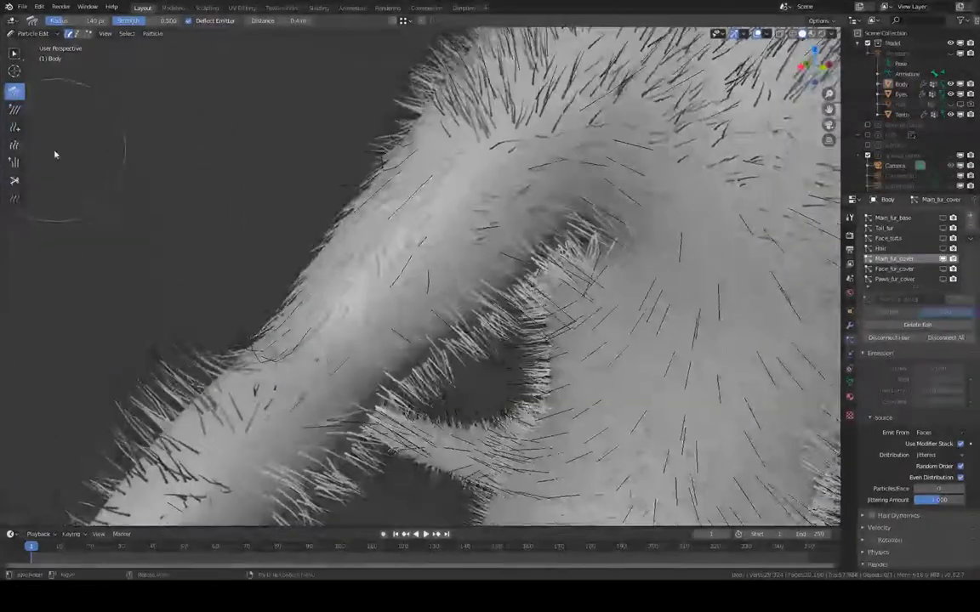
# - Try the Puff brush in Add mode on the combed upper-arm fur to lift it off the skin
pyautogui.click(17, 164)
pyautogui.moveTo(322, 183); pyautogui.dragTo(293, 174, button='middle')
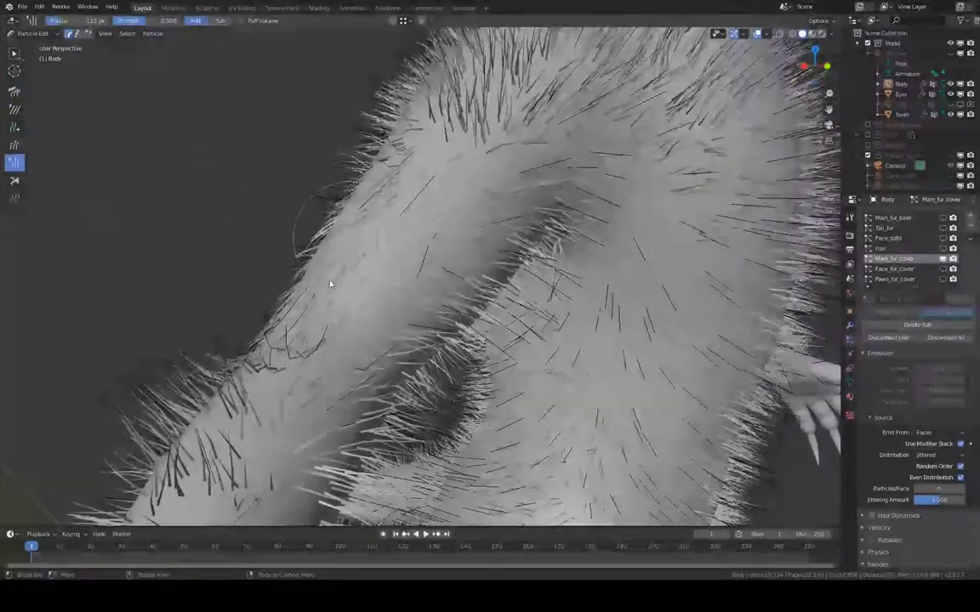
pyautogui.moveTo(362, 240)
pyautogui.mouseDown(button='middle')
pyautogui.moveTo(388, 215)
pyautogui.moveTo(349, 223)
pyautogui.moveTo(248, 183)
pyautogui.mouseUp(button='middle')
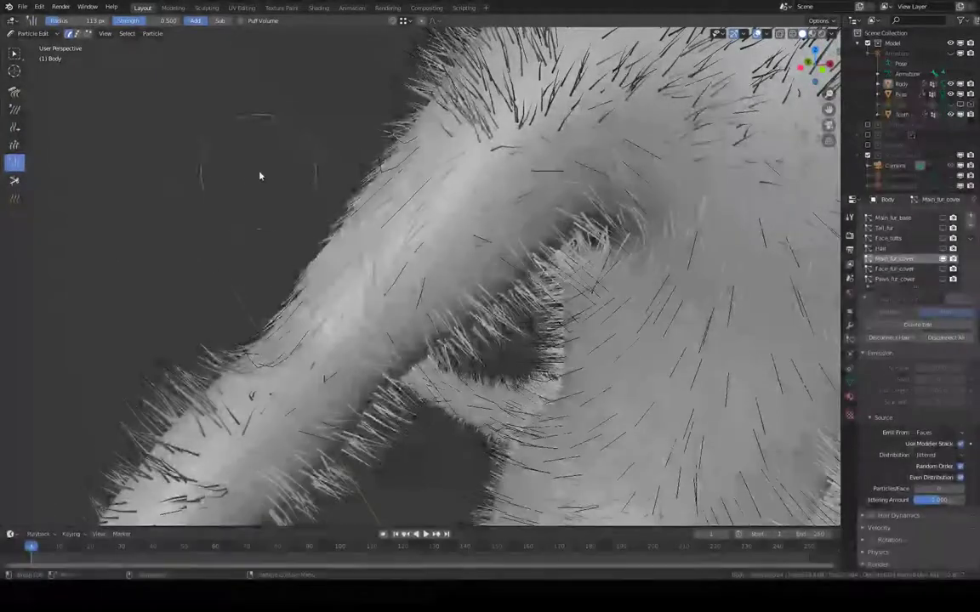
# - Discard the test combing and puffing on the arm by deleting the Main_fur_cover particle edits
pyautogui.click(904, 327)
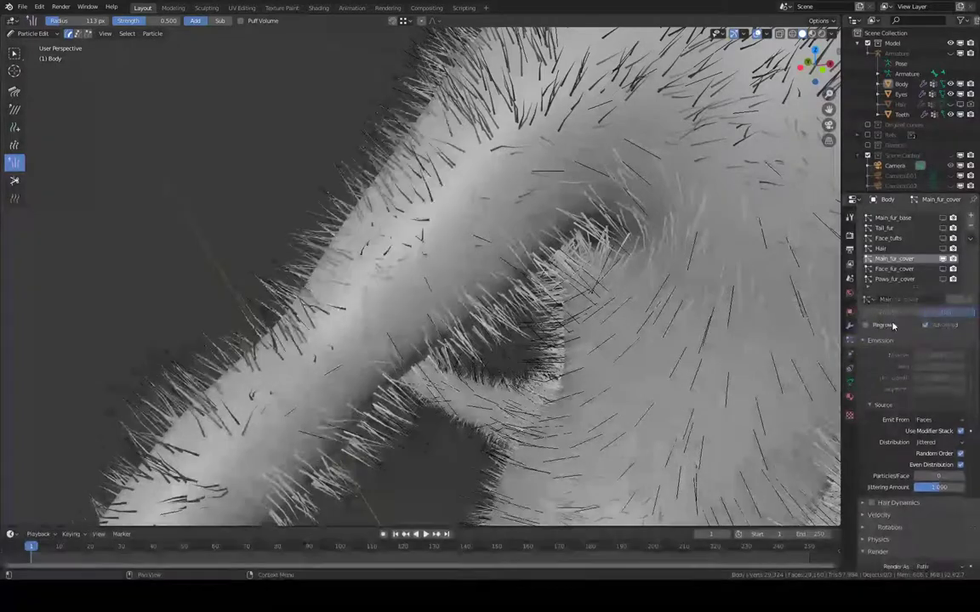
pyautogui.scroll(-3, 547, 245)
pyautogui.moveTo(522, 251); pyautogui.dragTo(489, 232, button='middle')
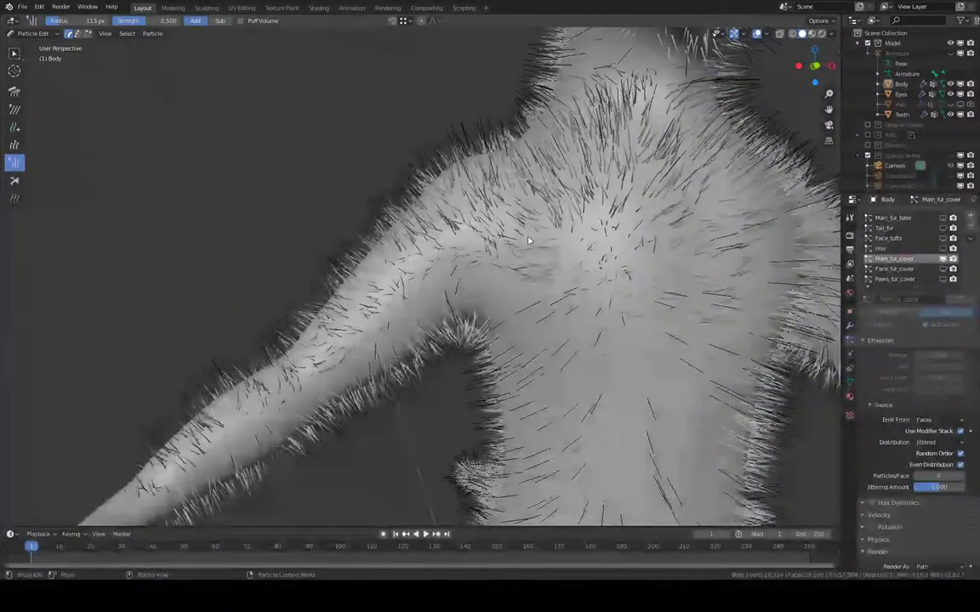
# - Comb the fur from the throat down over the chest and one side of the torso with the Comb brush
pyautogui.keyDown('shift'); pyautogui.moveTo(355, 254); pyautogui.dragTo(234, 425, button='middle'); pyautogui.keyUp('shift')
pyautogui.keyDown('shift'); pyautogui.moveTo(445, 274); pyautogui.dragTo(457, 249, button='middle'); pyautogui.keyUp('shift')
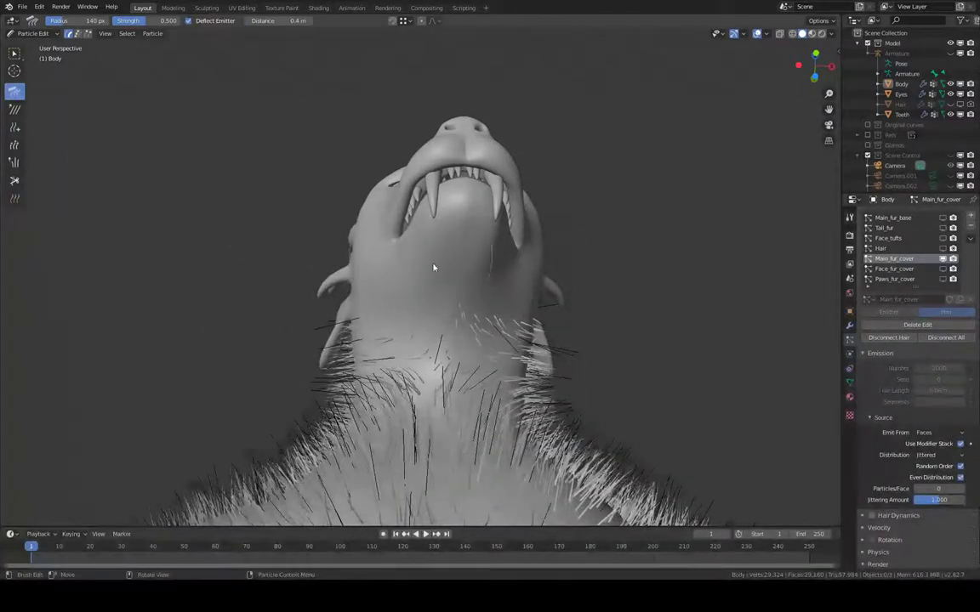
pyautogui.moveTo(472, 308); pyautogui.dragTo(461, 278, button='middle')
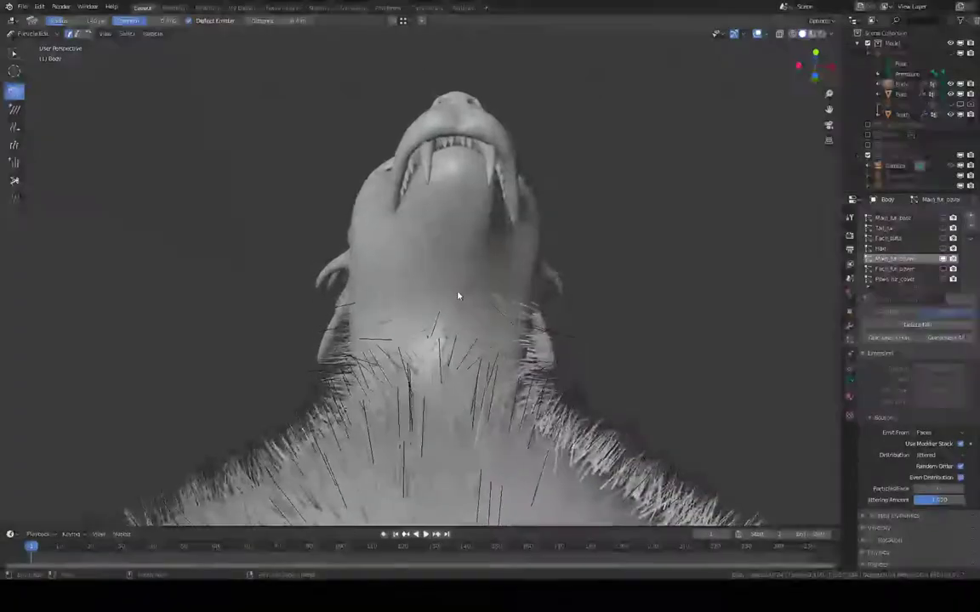
pyautogui.moveTo(443, 336)
pyautogui.mouseDown(button='middle')
pyautogui.moveTo(444, 372)
pyautogui.moveTo(436, 289)
pyautogui.moveTo(430, 353)
pyautogui.moveTo(422, 343)
pyautogui.moveTo(508, 284)
pyautogui.moveTo(483, 302)
pyautogui.moveTo(497, 138)
pyautogui.mouseUp(button='middle')
pyautogui.moveTo(488, 196); pyautogui.dragTo(490, 322)
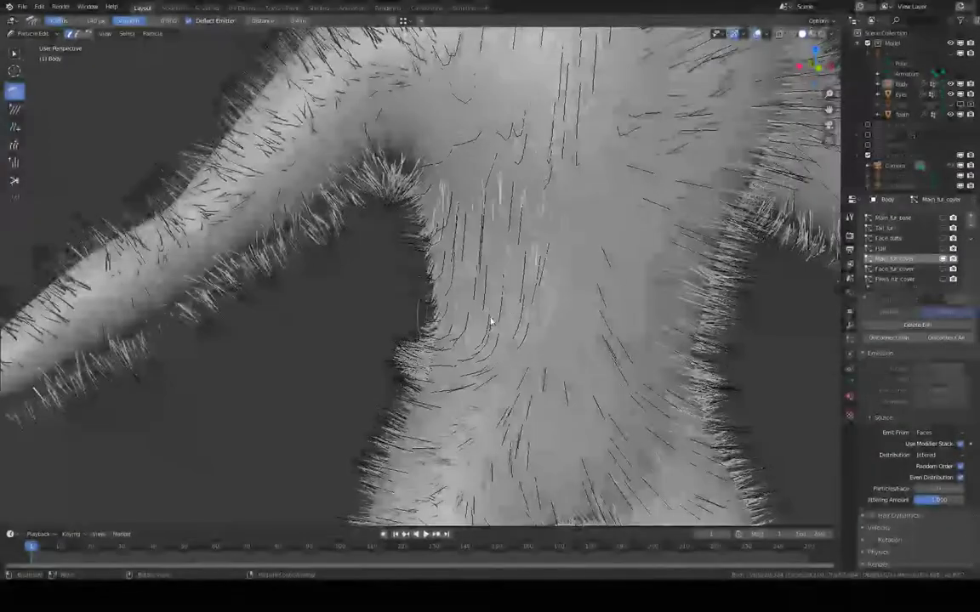
# - Comb the fur in the middle of the chest and along the opposite flank downward
pyautogui.moveTo(565, 242)
pyautogui.keyDown('shift'); pyautogui.mouseDown(button='middle')
pyautogui.moveTo(468, 260)
pyautogui.moveTo(463, 281)
pyautogui.mouseUp(button='middle'); pyautogui.keyUp('shift')
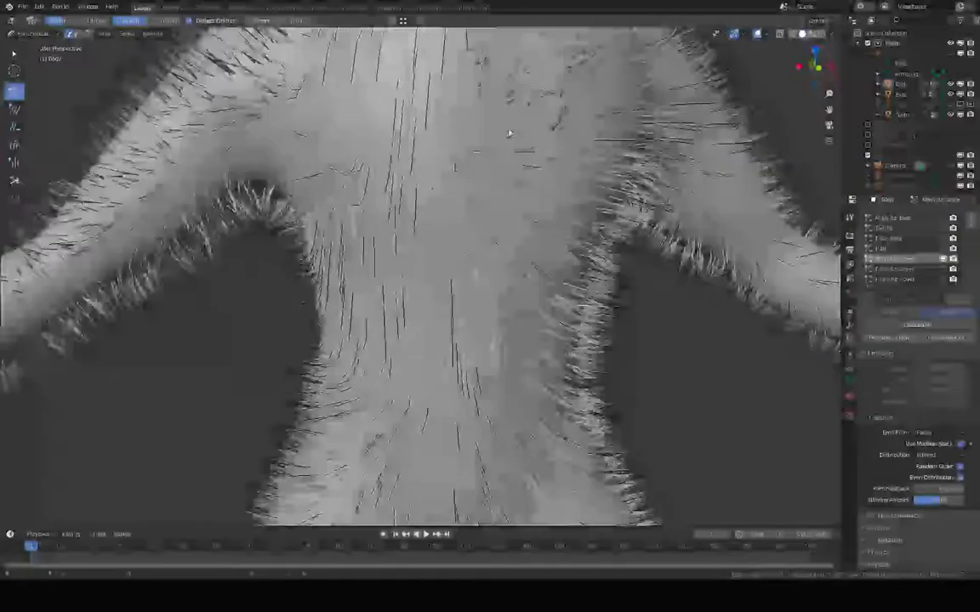
pyautogui.moveTo(509, 133); pyautogui.dragTo(506, 280)
pyautogui.moveTo(506, 281); pyautogui.dragTo(389, 161, button='middle')
pyautogui.moveTo(423, 232); pyautogui.dragTo(390, 179, button='middle')
pyautogui.moveTo(390, 180)
pyautogui.mouseDown()
pyautogui.moveTo(350, 284)
pyautogui.moveTo(359, 304)
pyautogui.mouseUp()
pyautogui.keyDown('shift'); pyautogui.moveTo(370, 253); pyautogui.dragTo(401, 315, button='middle'); pyautogui.keyUp('shift')
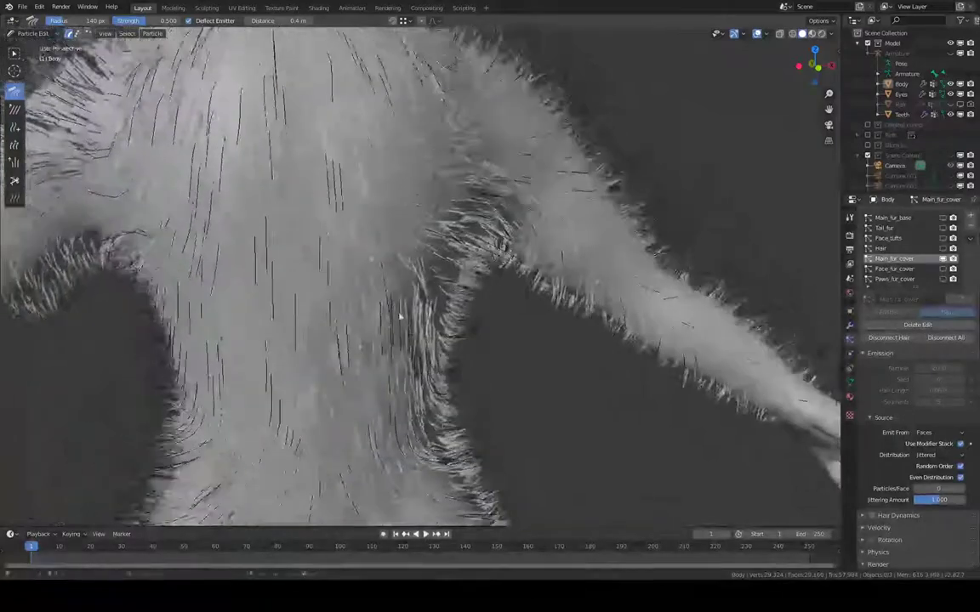
pyautogui.moveTo(405, 194); pyautogui.dragTo(374, 264)
# - Comb the fur at the base of the neck and over the shoulder down toward the upper arm
pyautogui.keyDown('shift'); pyautogui.moveTo(339, 238); pyautogui.dragTo(471, 168, button='middle'); pyautogui.keyUp('shift')
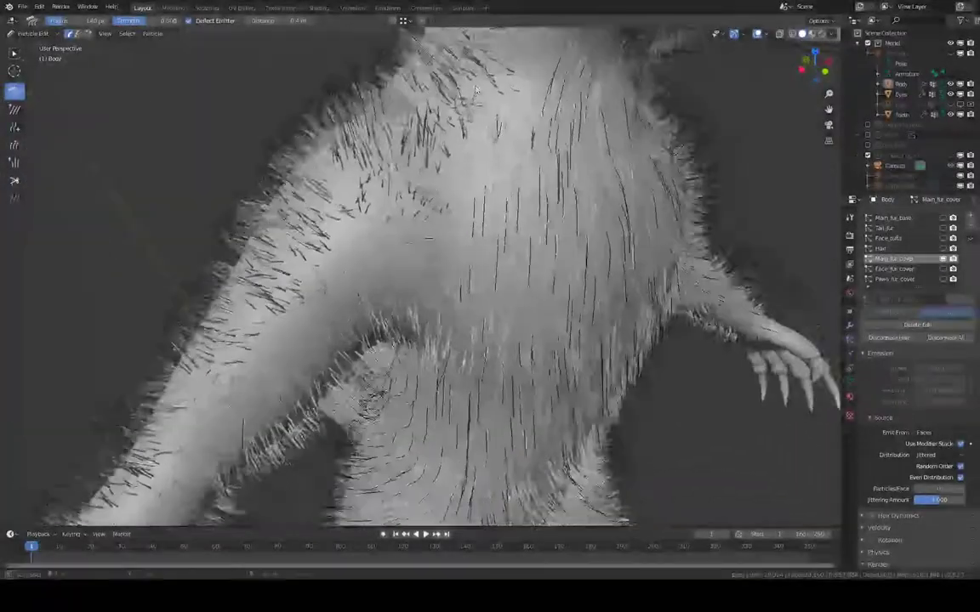
pyautogui.moveTo(428, 85); pyautogui.dragTo(387, 194)
pyautogui.moveTo(346, 207); pyautogui.dragTo(382, 144, button='middle')
# - Puff up the flattened fur along the shoulder and upper arm with the Puff brush in Add mode
pyautogui.moveTo(338, 225); pyautogui.dragTo(323, 200, button='middle')
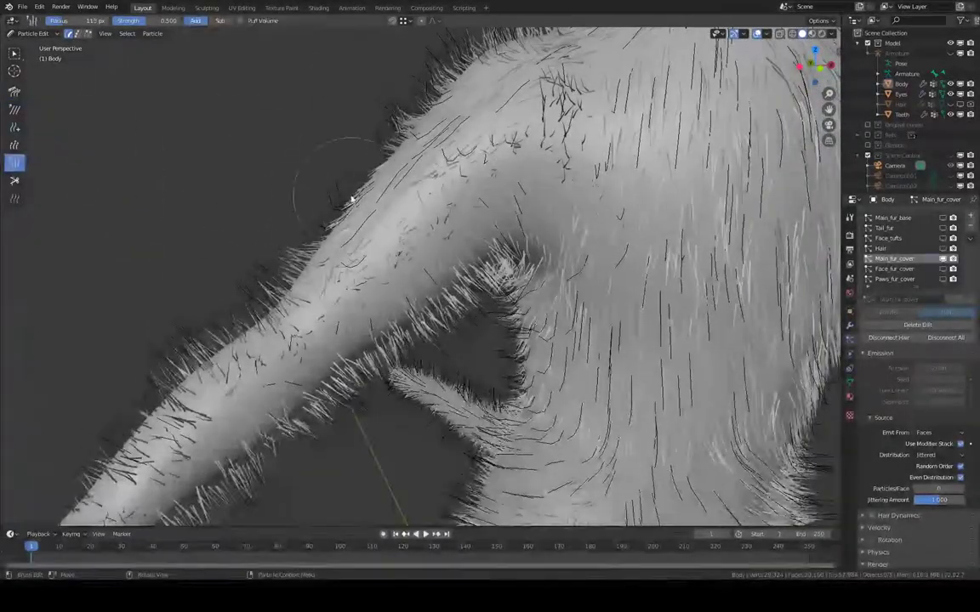
pyautogui.moveTo(440, 138); pyautogui.dragTo(730, 115, button='middle')
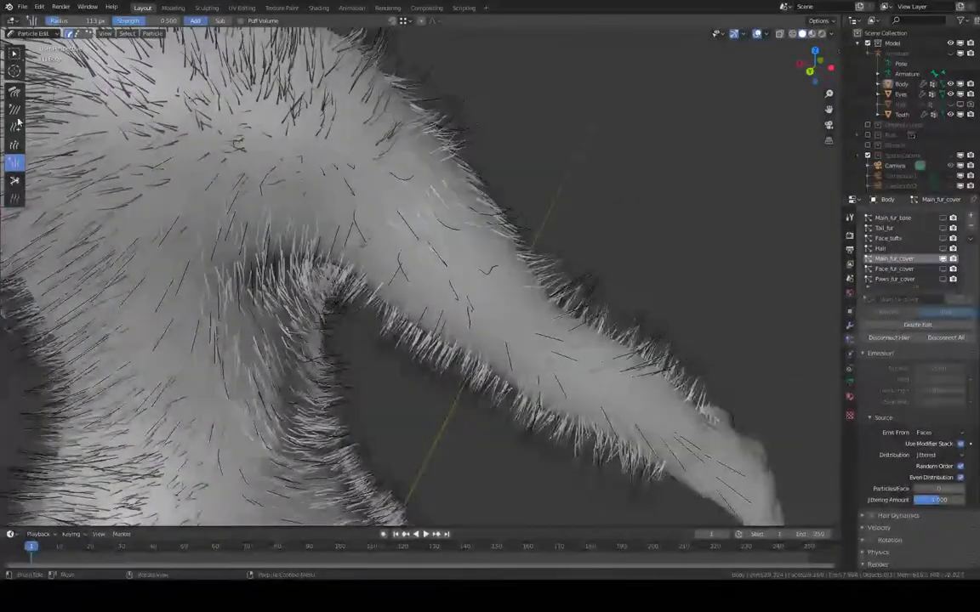
pyautogui.moveTo(334, 124); pyautogui.dragTo(504, 154, button='middle')
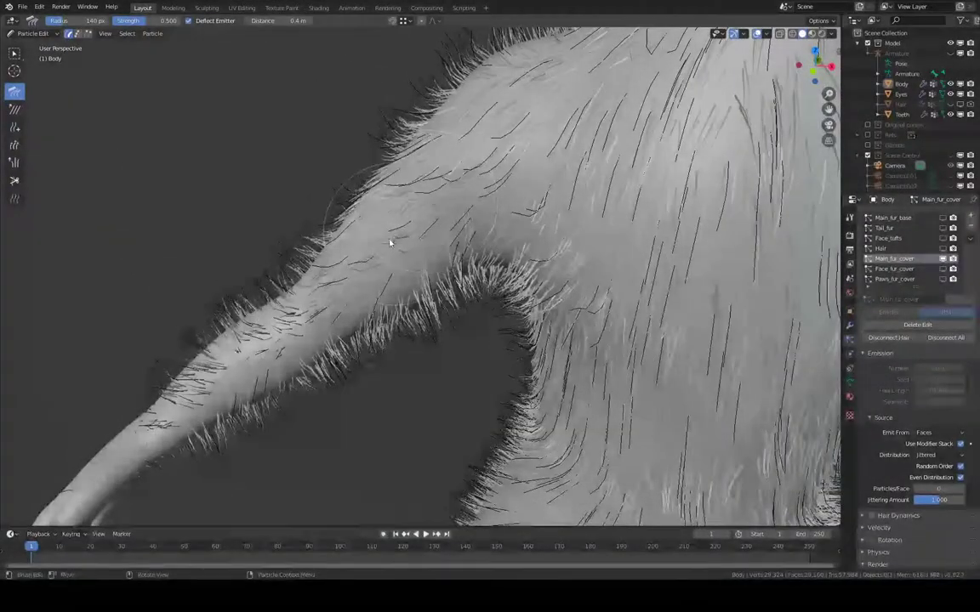
# - Comb the fur on the front and back of the forearm toward the wrist
pyautogui.moveTo(351, 252); pyautogui.dragTo(378, 231, button='middle')
pyautogui.moveTo(326, 270); pyautogui.dragTo(368, 224, button='middle')
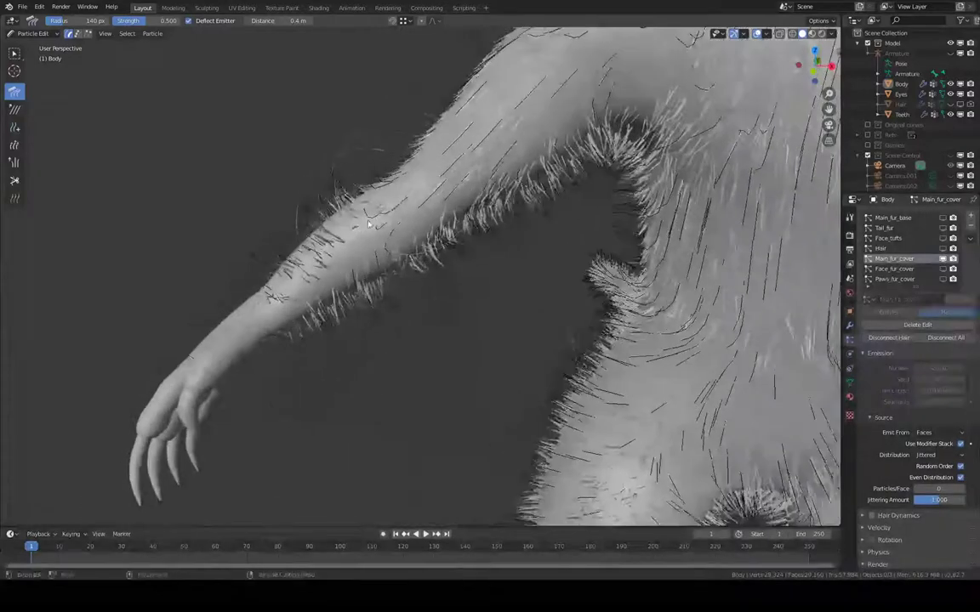
pyautogui.moveTo(307, 272); pyautogui.dragTo(310, 270)
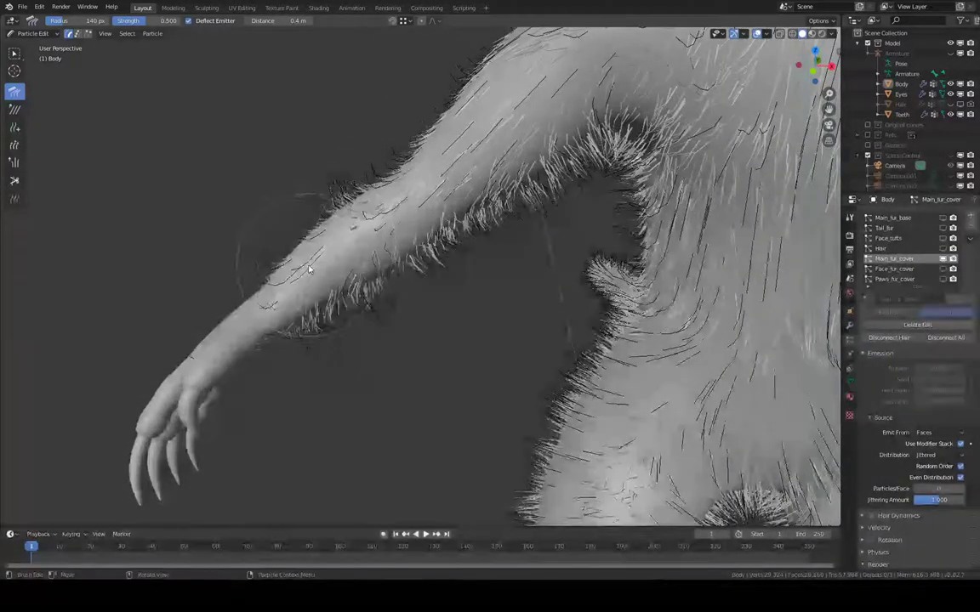
pyautogui.moveTo(390, 209); pyautogui.dragTo(486, 256, button='middle')
pyautogui.moveTo(584, 267); pyautogui.dragTo(624, 302)
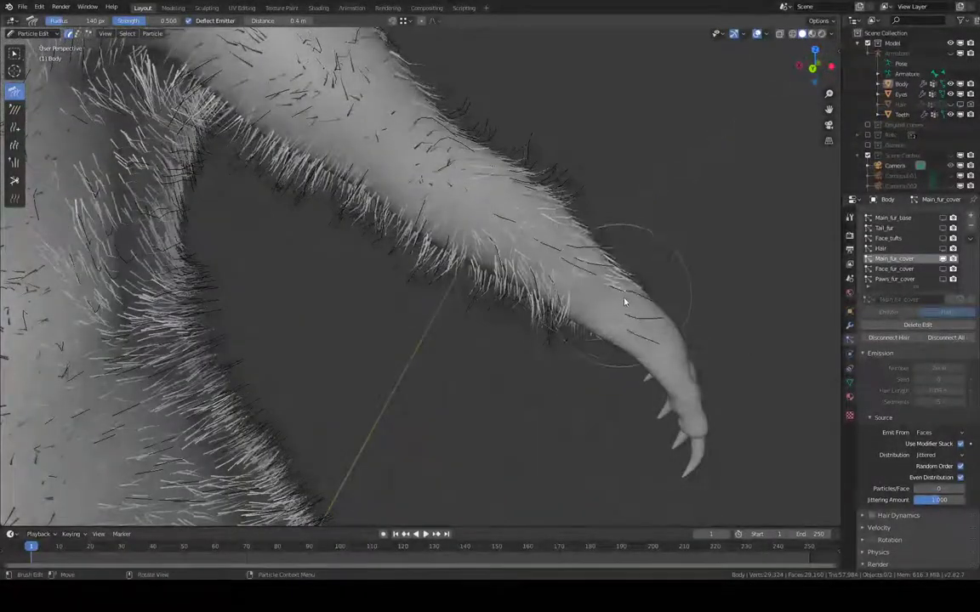
# - Comb the fur on the back and outer side of the upper arm and shoulder down along the arm
pyautogui.moveTo(553, 233); pyautogui.dragTo(502, 228, button='middle')
pyautogui.moveTo(425, 172); pyautogui.dragTo(440, 181, button='middle')
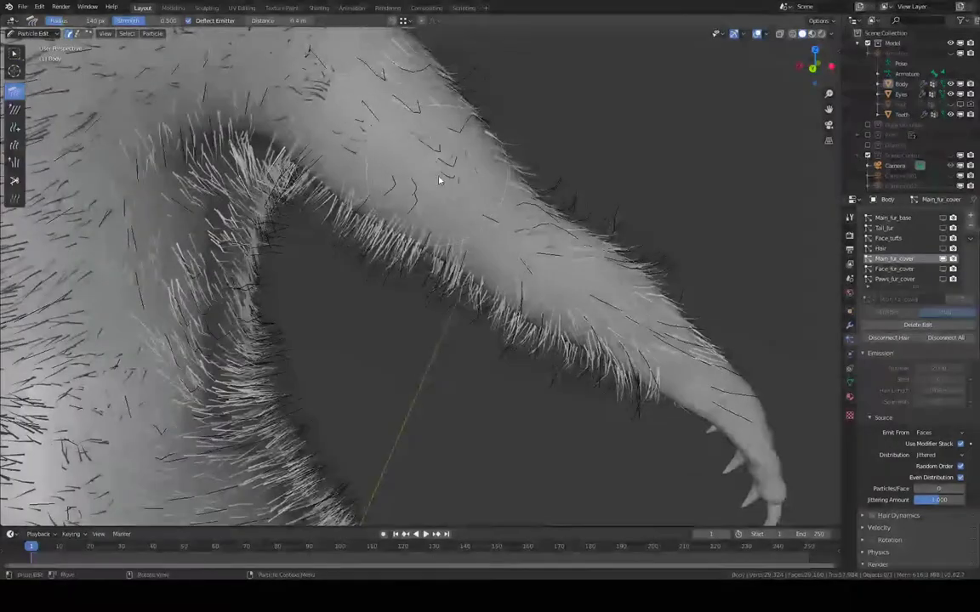
pyautogui.moveTo(489, 210); pyautogui.dragTo(316, 233, button='middle')
pyautogui.moveTo(323, 302); pyautogui.dragTo(310, 325)
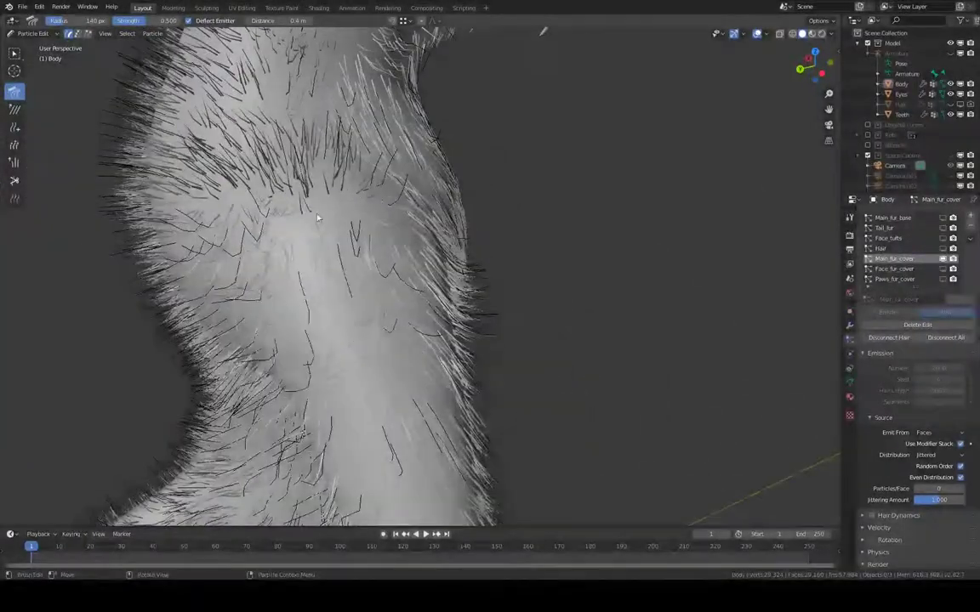
pyautogui.moveTo(316, 219)
pyautogui.mouseDown(button='middle')
pyautogui.moveTo(323, 264)
pyautogui.moveTo(344, 280)
pyautogui.moveTo(415, 221)
pyautogui.moveTo(360, 265)
pyautogui.moveTo(248, 269)
pyautogui.moveTo(217, 258)
pyautogui.moveTo(309, 199)
pyautogui.mouseUp(button='middle')
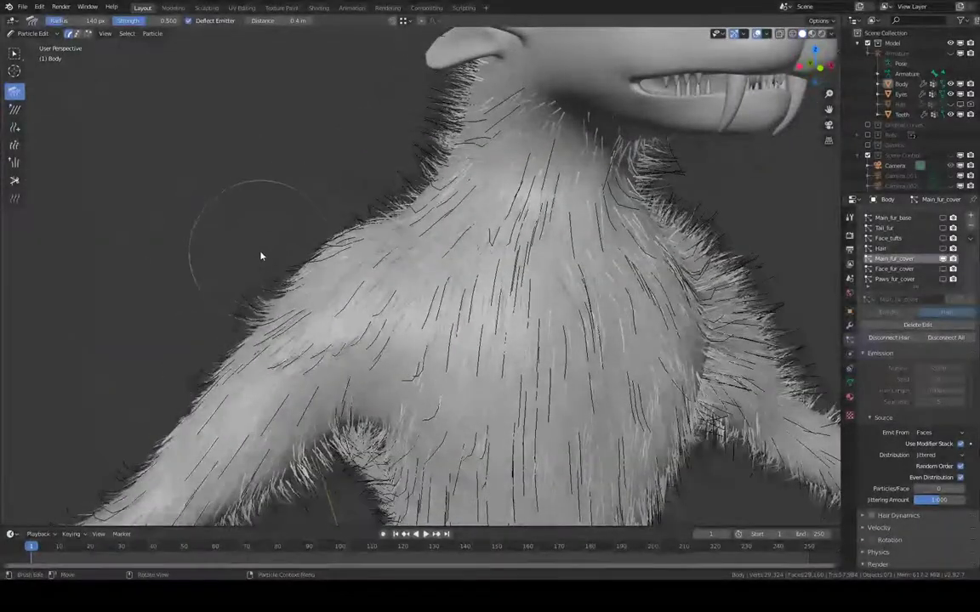
# - Puff the fur over the shoulder from the front and back with the Puff brush in Add mode
pyautogui.moveTo(229, 304); pyautogui.dragTo(120, 208, button='middle')
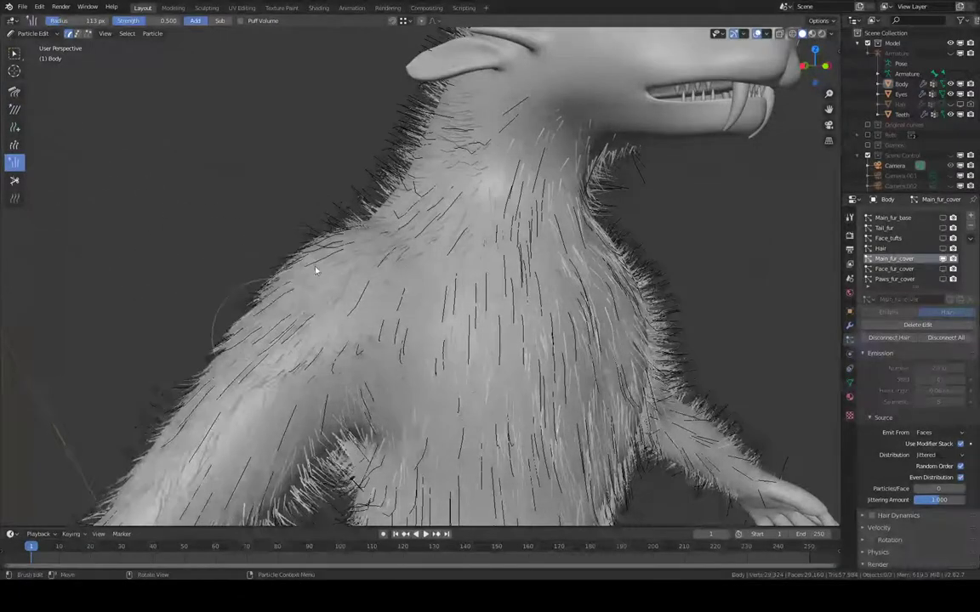
pyautogui.moveTo(280, 329); pyautogui.dragTo(451, 274, button='middle')
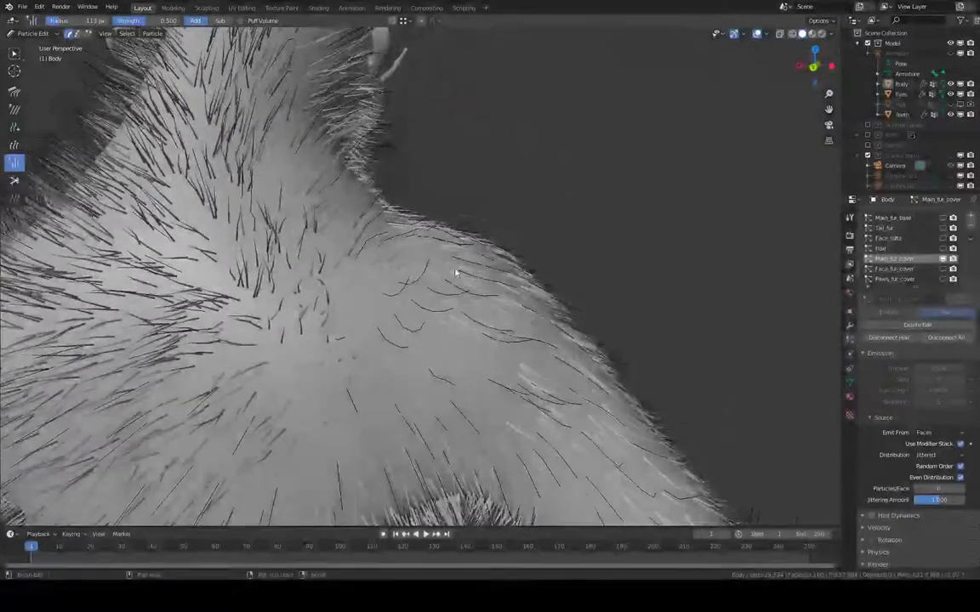
pyautogui.moveTo(324, 136)
pyautogui.mouseDown(button='middle')
pyautogui.moveTo(396, 155)
pyautogui.moveTo(487, 222)
pyautogui.mouseUp(button='middle')
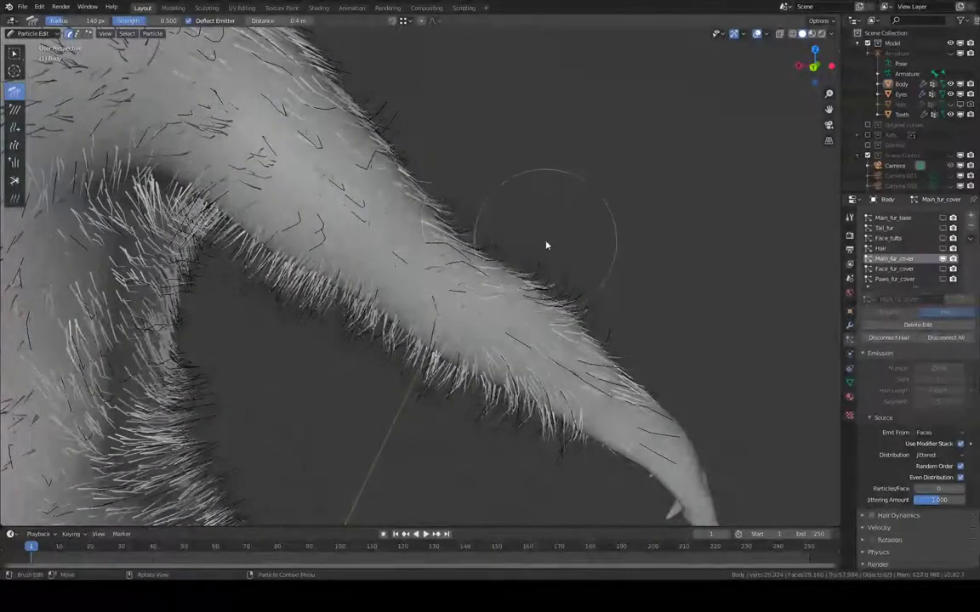
# - Comb the arm fur around the elbow and outer forearm toward the paw with the Comb brush
pyautogui.moveTo(570, 260)
pyautogui.mouseDown(button='middle')
pyautogui.moveTo(505, 275)
pyautogui.moveTo(442, 322)
pyautogui.moveTo(456, 300)
pyautogui.mouseUp(button='middle')
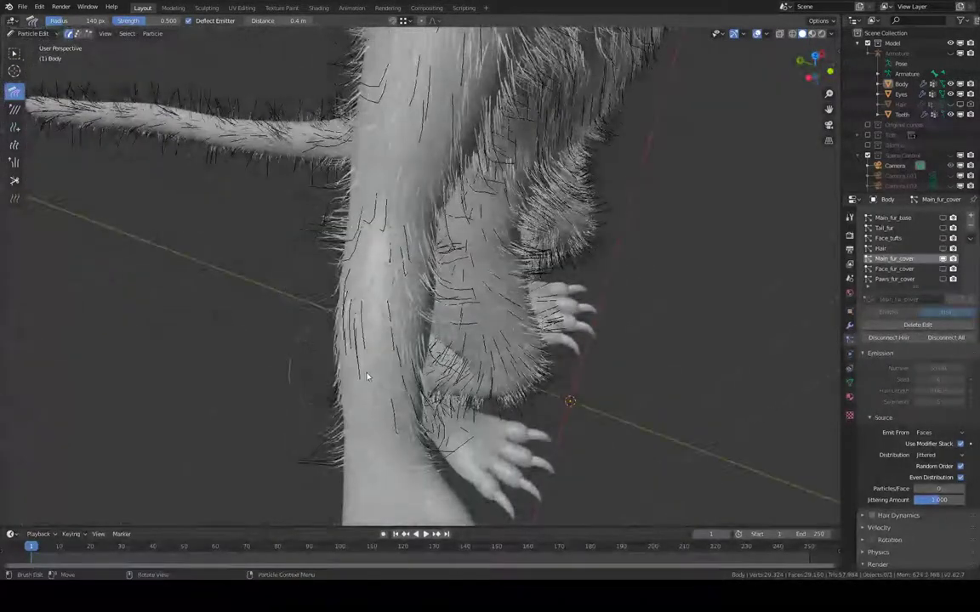
pyautogui.moveTo(368, 376); pyautogui.dragTo(540, 311, button='middle')
pyautogui.moveTo(445, 292)
pyautogui.mouseDown(button='middle')
pyautogui.moveTo(452, 308)
pyautogui.moveTo(487, 292)
pyautogui.mouseUp(button='middle')
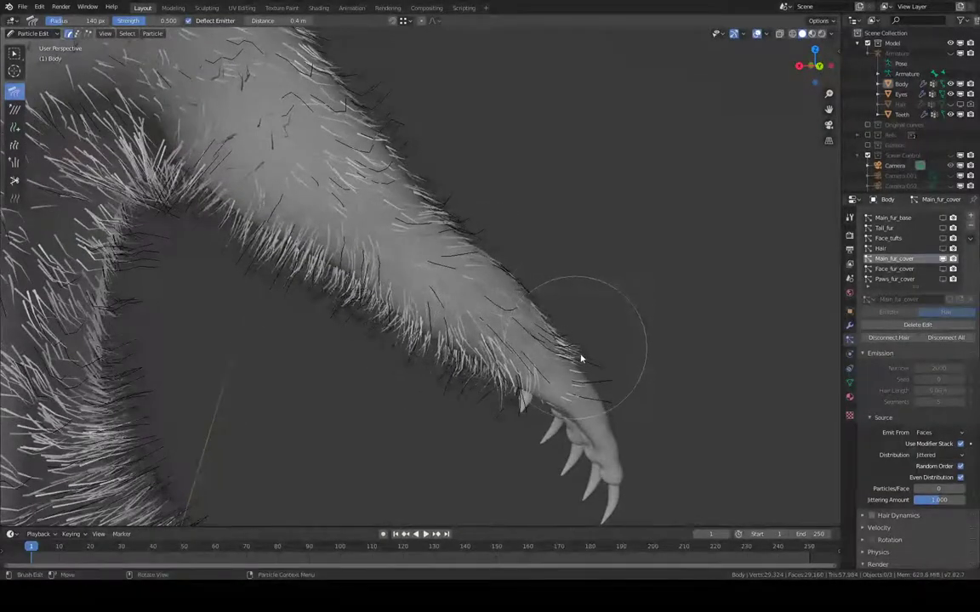
pyautogui.moveTo(630, 359); pyautogui.dragTo(387, 280, button='middle')
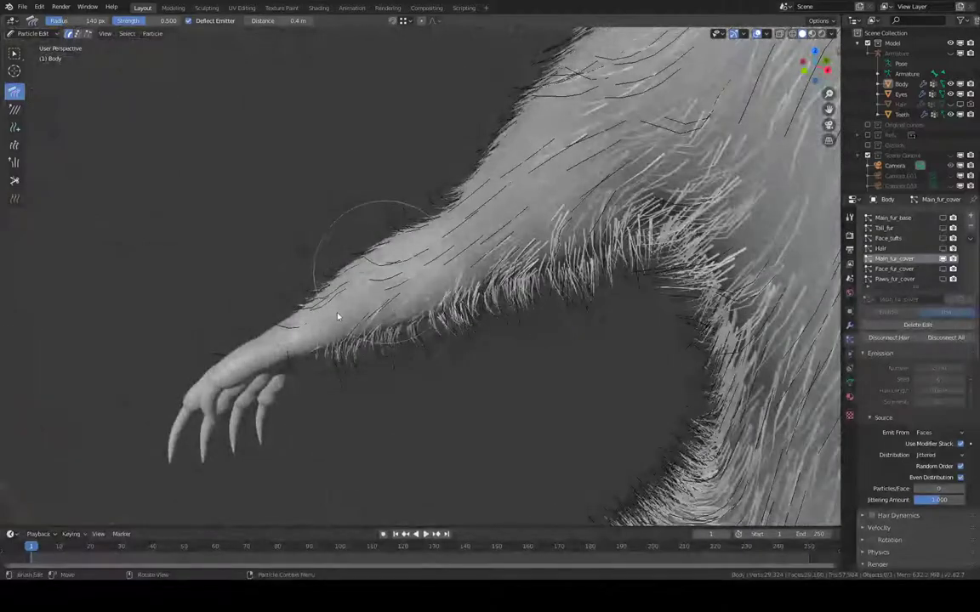
pyautogui.moveTo(339, 315); pyautogui.dragTo(365, 207, button='middle')
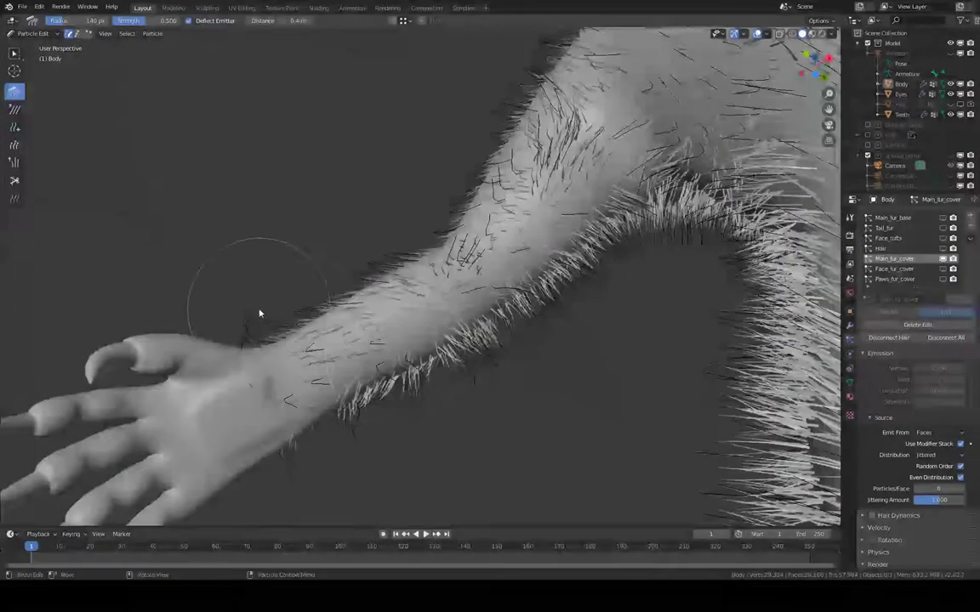
# - Comb the fur on the palm side of the forearm and around the inner elbow
pyautogui.moveTo(329, 337)
pyautogui.mouseDown()
pyautogui.moveTo(485, 287)
pyautogui.moveTo(564, 145)
pyautogui.mouseUp()
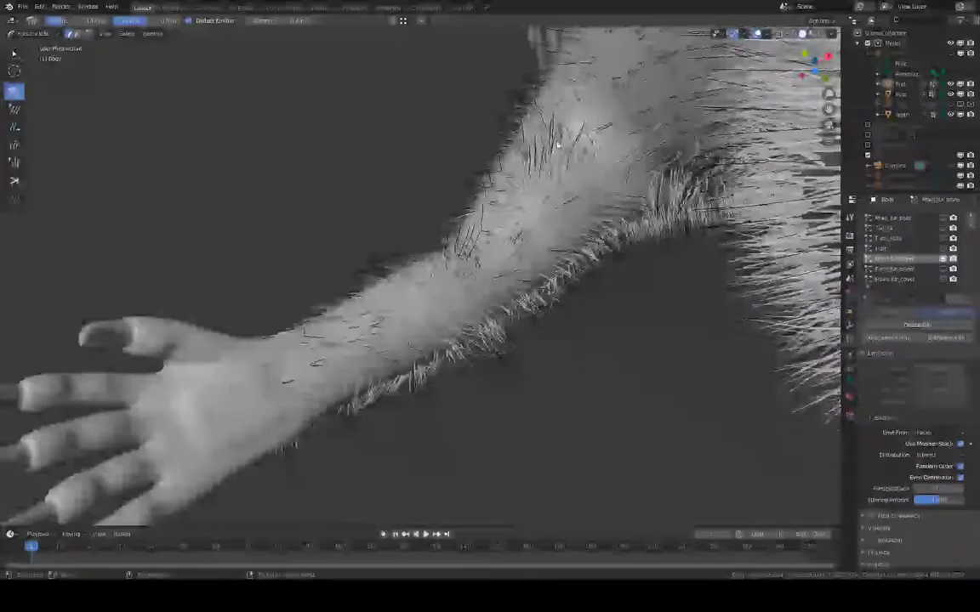
pyautogui.moveTo(521, 193)
pyautogui.mouseDown(button='middle')
pyautogui.moveTo(573, 277)
pyautogui.moveTo(564, 284)
pyautogui.moveTo(555, 221)
pyautogui.moveTo(514, 206)
pyautogui.mouseUp(button='middle')
pyautogui.moveTo(569, 250); pyautogui.dragTo(385, 195, button='middle')
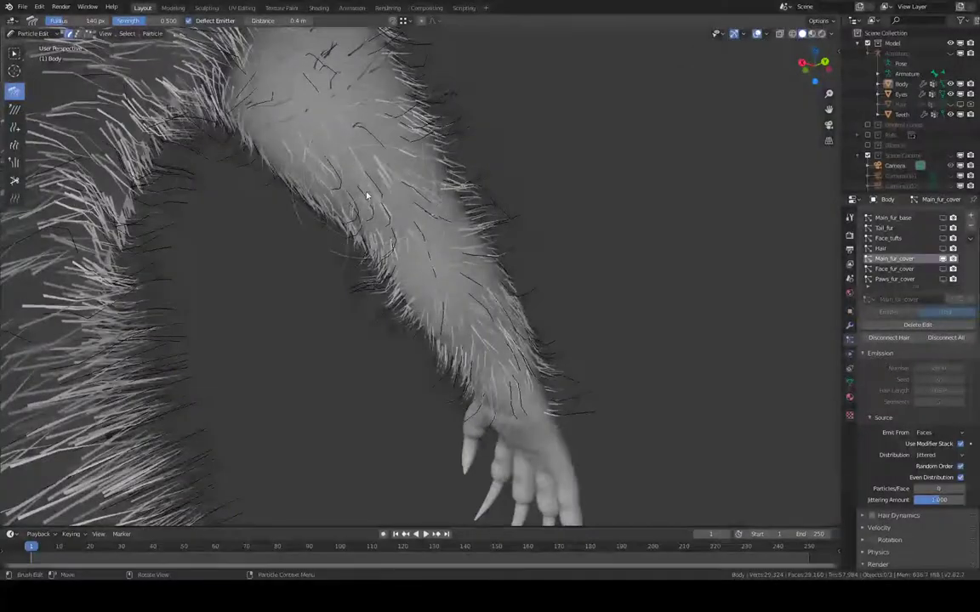
# - Comb the fur around the forearm, elbow and back of the upper arm down toward the paw
pyautogui.moveTo(368, 271); pyautogui.dragTo(481, 174, button='middle')
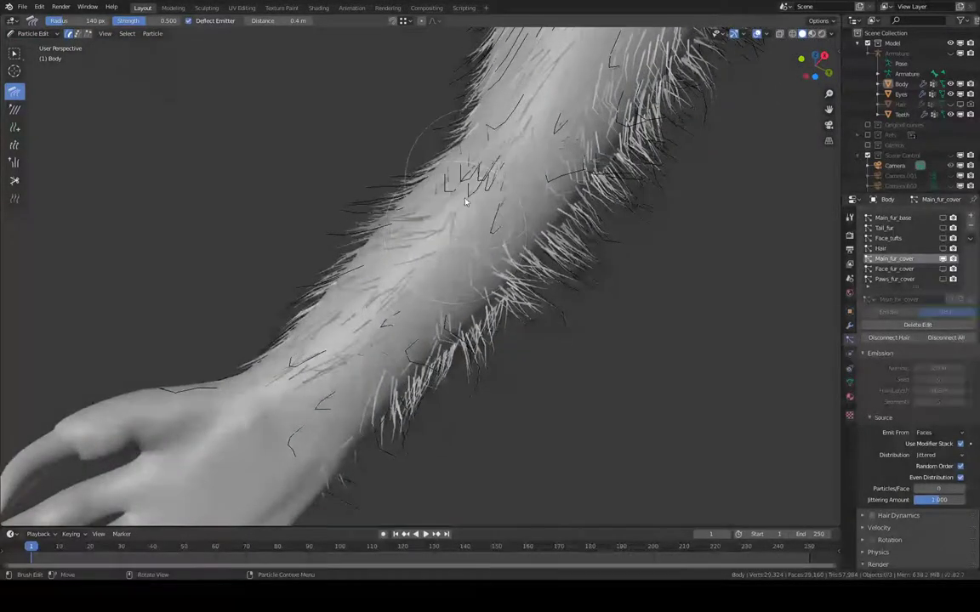
pyautogui.moveTo(480, 254); pyautogui.dragTo(439, 302, button='middle')
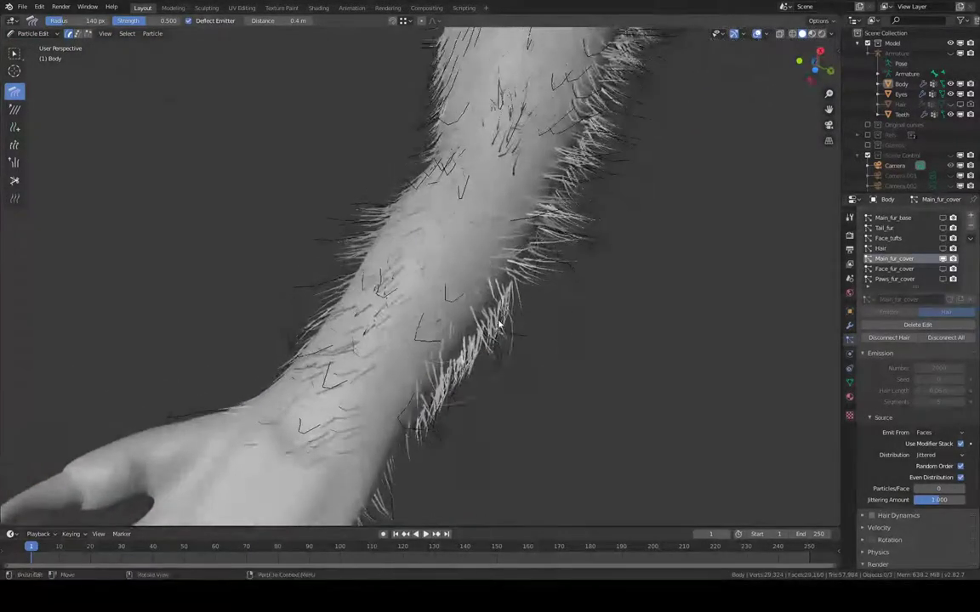
pyautogui.moveTo(499, 325); pyautogui.dragTo(600, 279, button='middle')
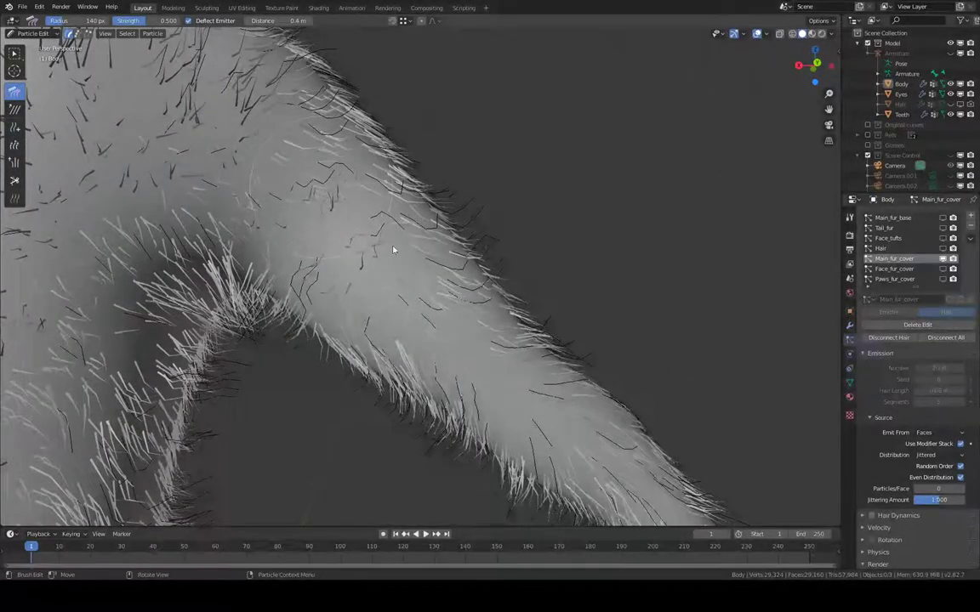
pyautogui.moveTo(394, 249); pyautogui.dragTo(402, 289, button='middle')
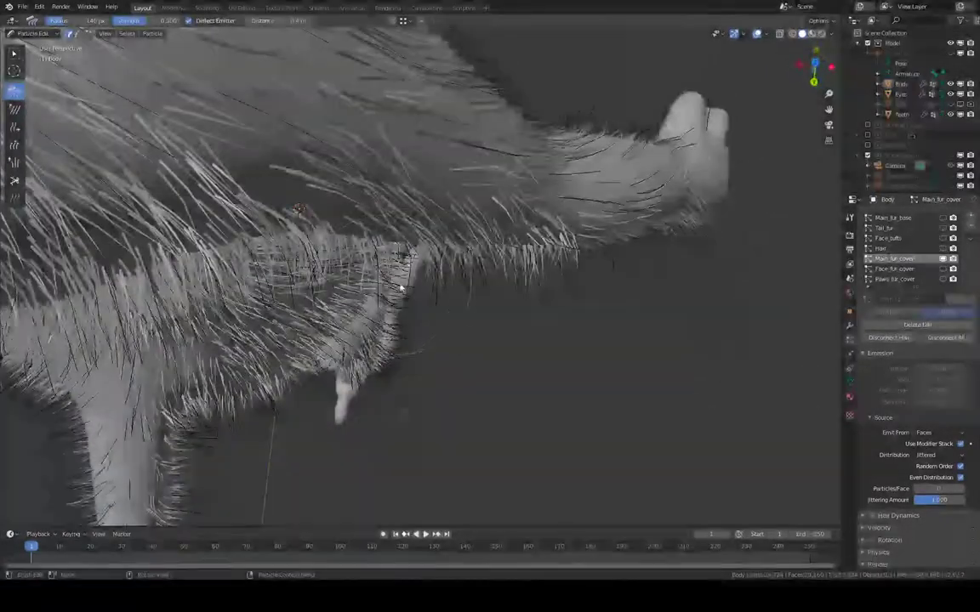
pyautogui.moveTo(524, 272); pyautogui.dragTo(475, 282, button='middle')
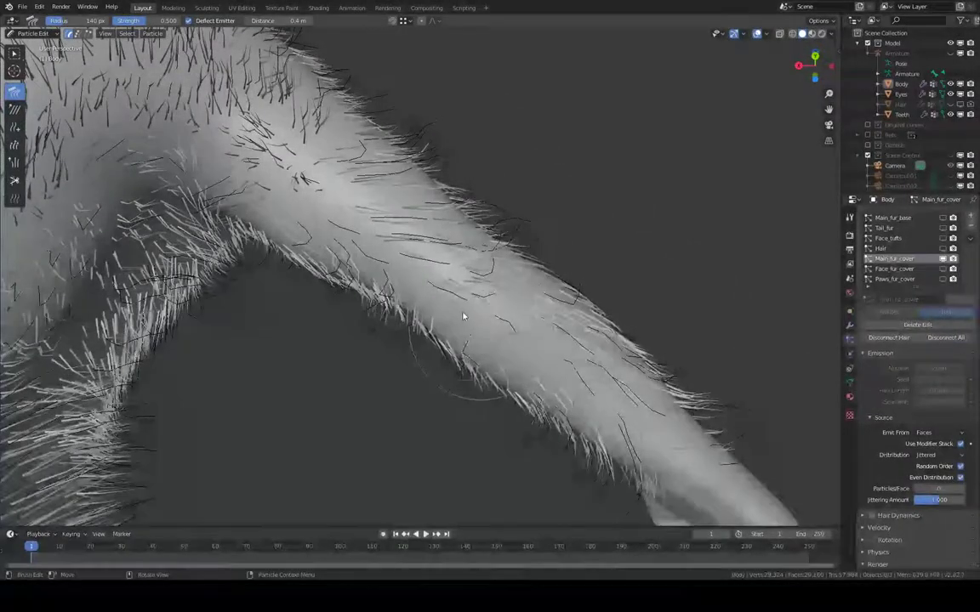
pyautogui.moveTo(457, 300)
pyautogui.mouseDown(button='middle')
pyautogui.moveTo(410, 341)
pyautogui.moveTo(482, 300)
pyautogui.moveTo(466, 296)
pyautogui.moveTo(499, 332)
pyautogui.mouseUp(button='middle')
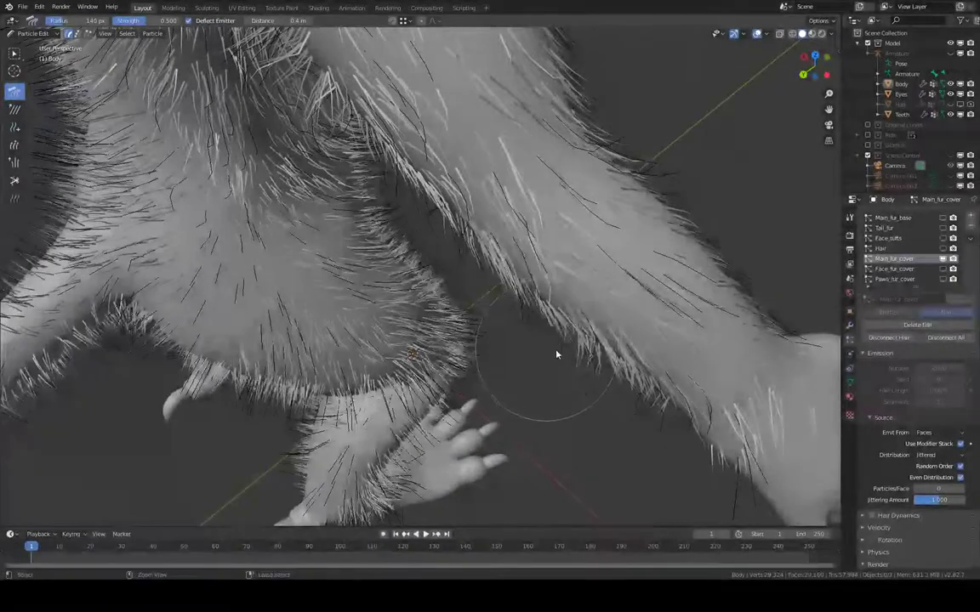
# - Comb the fur on the back of the head between the horns down onto the neck
pyautogui.moveTo(587, 369)
pyautogui.mouseDown(button='middle')
pyautogui.moveTo(617, 396)
pyautogui.moveTo(586, 328)
pyautogui.moveTo(628, 302)
pyautogui.moveTo(605, 291)
pyautogui.moveTo(715, 340)
pyautogui.mouseUp(button='middle')
pyautogui.moveTo(519, 180); pyautogui.dragTo(440, 246, button='middle')
pyautogui.moveTo(319, 130); pyautogui.dragTo(417, 257, button='middle')
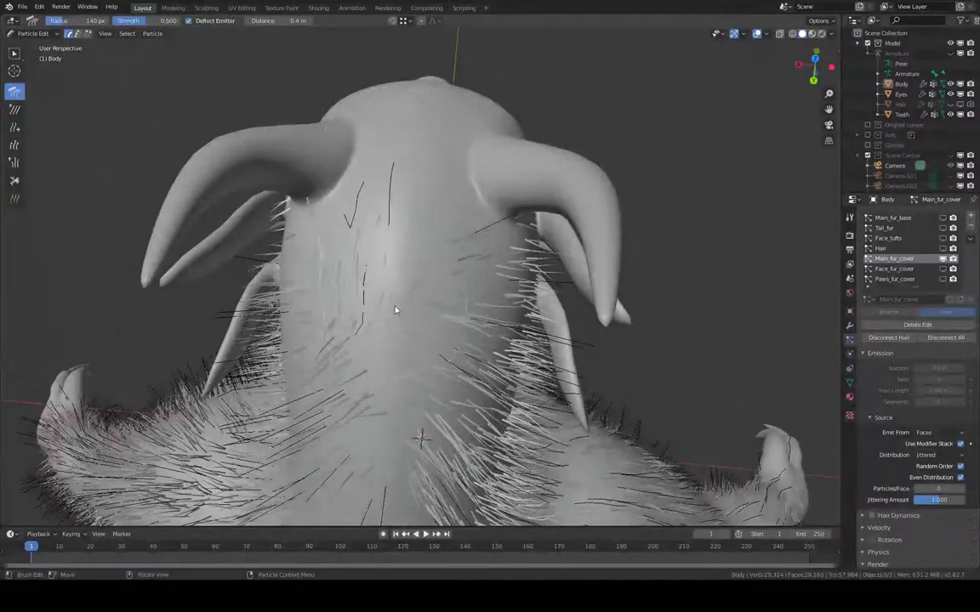
pyautogui.moveTo(380, 344); pyautogui.dragTo(364, 229, button='middle')
pyautogui.moveTo(400, 358); pyautogui.dragTo(402, 301, button='middle')
pyautogui.moveTo(397, 340); pyautogui.dragTo(425, 236, button='middle')
pyautogui.moveTo(410, 292); pyautogui.dragTo(360, 142, button='middle')
pyautogui.moveTo(366, 230); pyautogui.dragTo(363, 210, button='middle')
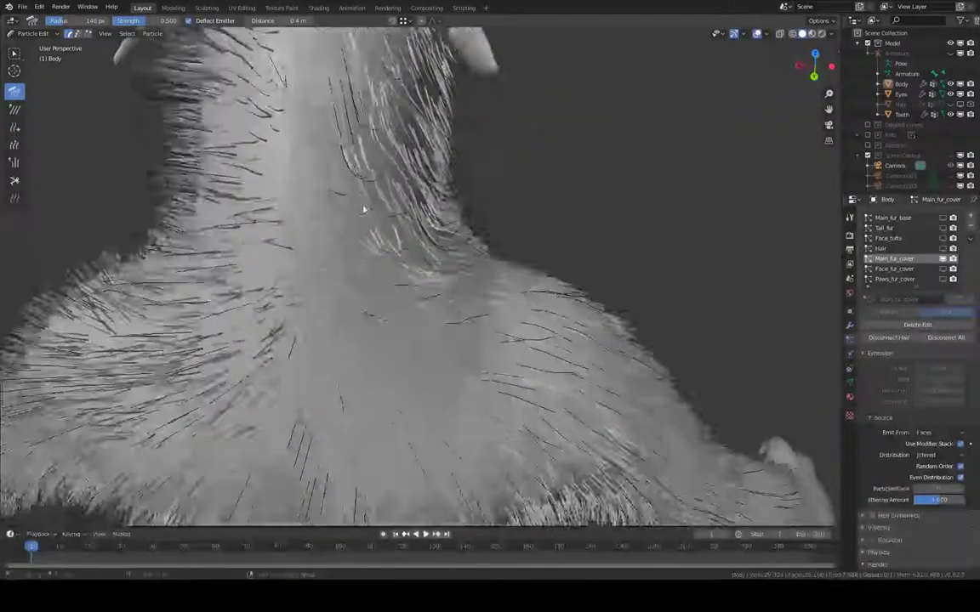
# - Comb the fur from the nape down along the spine to the lower back
pyautogui.moveTo(387, 278); pyautogui.dragTo(343, 174, button='middle')
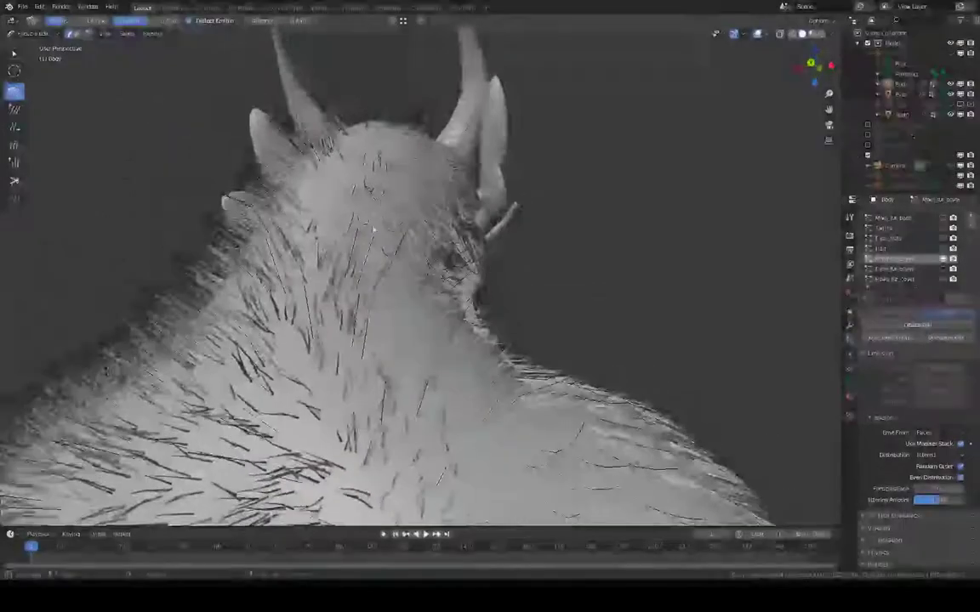
pyautogui.moveTo(343, 174); pyautogui.dragTo(363, 309)
pyautogui.moveTo(363, 309); pyautogui.dragTo(373, 325, button='middle')
pyautogui.moveTo(446, 341)
pyautogui.mouseDown(button='middle')
pyautogui.moveTo(420, 223)
pyautogui.moveTo(368, 259)
pyautogui.mouseUp(button='middle')
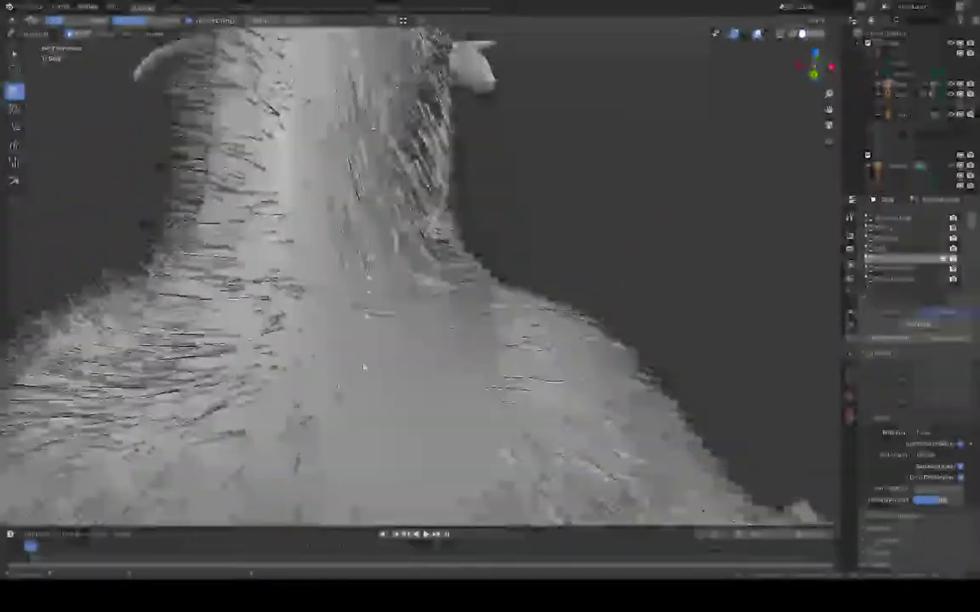
pyautogui.keyDown('shift'); pyautogui.moveTo(365, 368); pyautogui.dragTo(360, 232, button='middle'); pyautogui.keyUp('shift')
pyautogui.moveTo(366, 323); pyautogui.dragTo(411, 249, button='middle')
pyautogui.moveTo(369, 175); pyautogui.dragTo(372, 198)
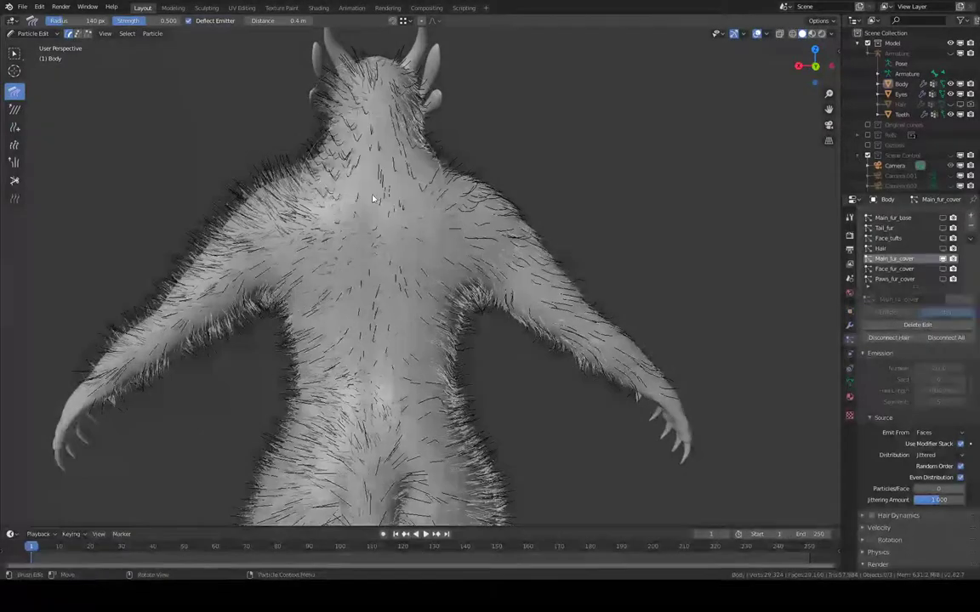
pyautogui.moveTo(370, 297); pyautogui.dragTo(376, 416)
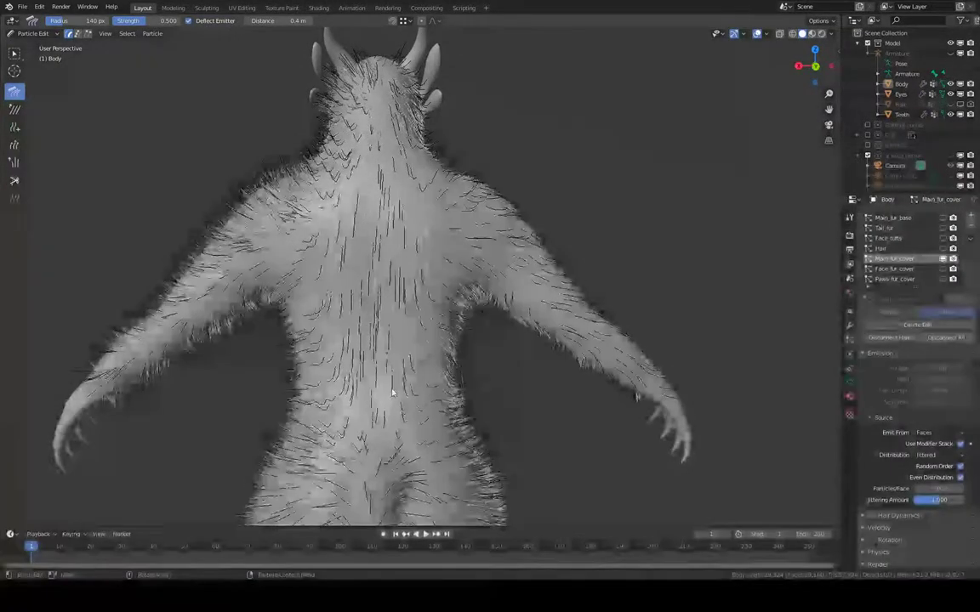
# - Set the Comb brush radius to 97 px and comb the fur on both sides of the back downward
pyautogui.moveTo(391, 394)
pyautogui.mouseDown(button='middle')
pyautogui.moveTo(376, 374)
pyautogui.moveTo(326, 365)
pyautogui.moveTo(490, 328)
pyautogui.moveTo(461, 291)
pyautogui.moveTo(455, 208)
pyautogui.moveTo(536, 199)
pyautogui.moveTo(453, 175)
pyautogui.moveTo(436, 192)
pyautogui.moveTo(438, 314)
pyautogui.mouseUp(button='middle')
pyautogui.press('f')
pyautogui.click(459, 304)
pyautogui.moveTo(440, 369); pyautogui.dragTo(349, 284, button='middle')
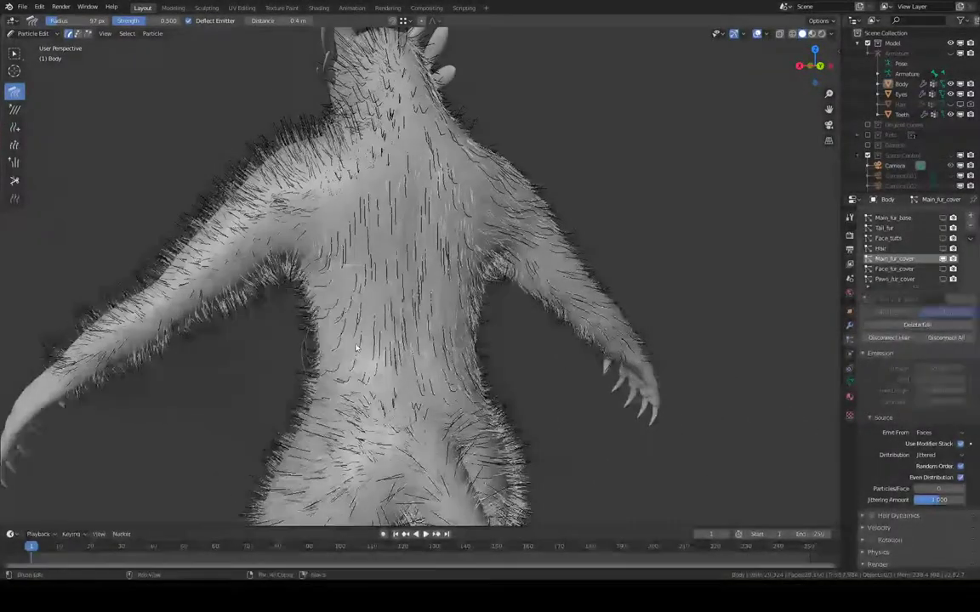
pyautogui.keyDown('shift'); pyautogui.moveTo(356, 350); pyautogui.dragTo(388, 394, button='middle'); pyautogui.keyUp('shift')
pyautogui.keyDown('shift'); pyautogui.moveTo(380, 357); pyautogui.dragTo(410, 388, button='middle'); pyautogui.keyUp('shift')
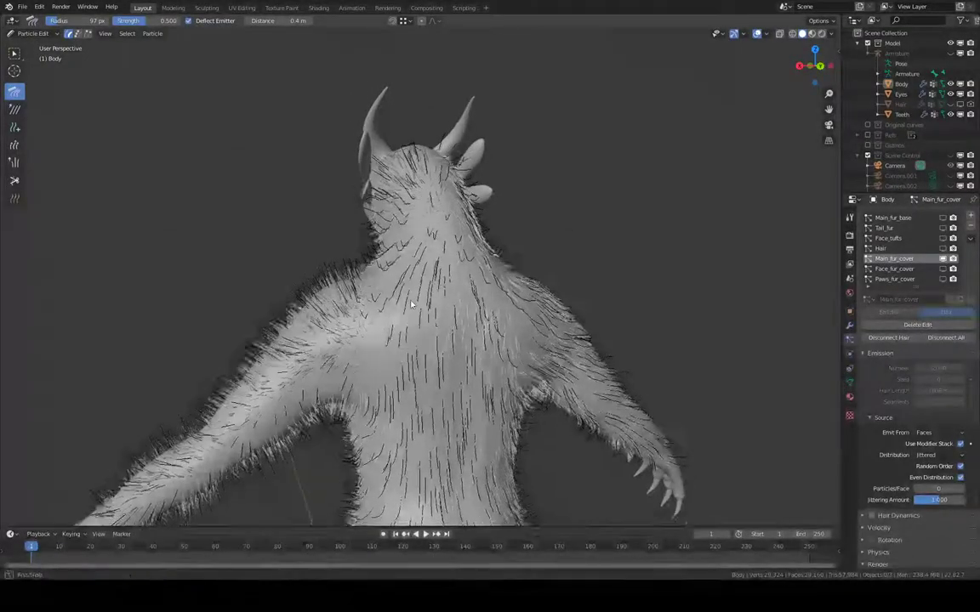
# - Comb the fur on the back and side of the neck down over the adjoining shoulder
pyautogui.keyDown('shift'); pyautogui.moveTo(414, 302); pyautogui.dragTo(424, 364, button='middle'); pyautogui.keyUp('shift')
pyautogui.moveTo(416, 263); pyautogui.dragTo(412, 317, button='middle')
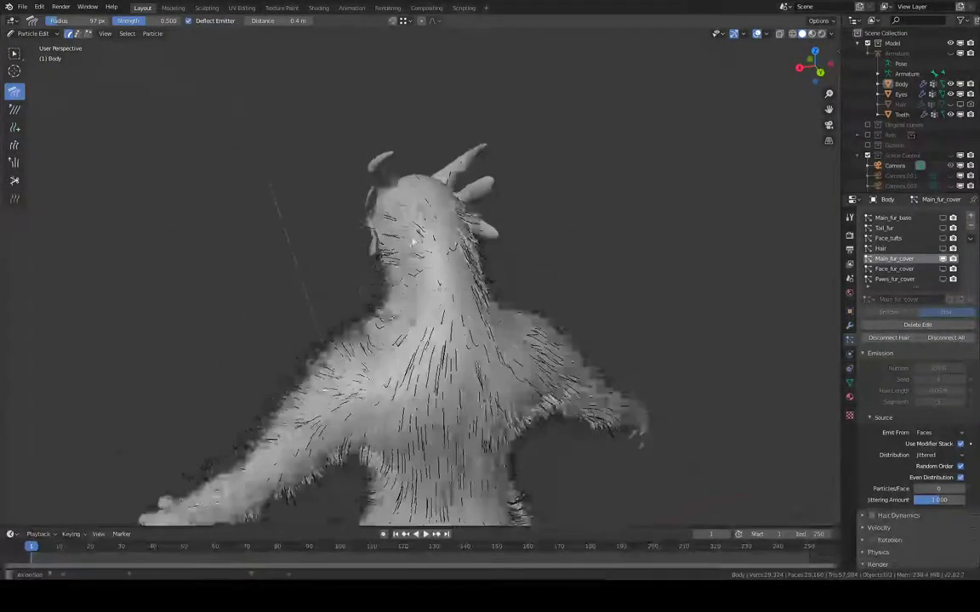
pyautogui.moveTo(417, 248)
pyautogui.mouseDown()
pyautogui.moveTo(415, 295)
pyautogui.moveTo(418, 283)
pyautogui.mouseUp()
pyautogui.scroll(-3, 416, 330)
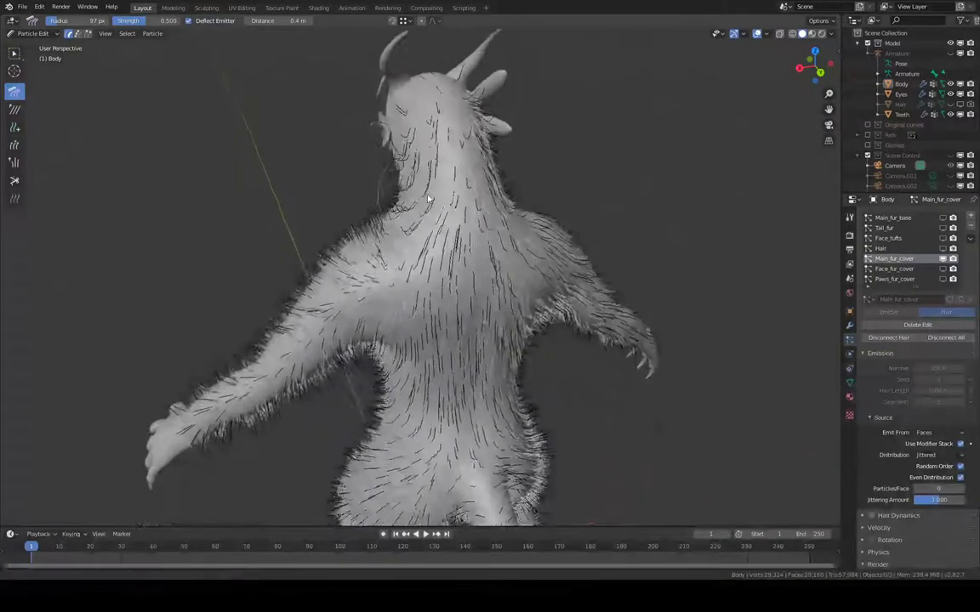
pyautogui.moveTo(366, 252)
pyautogui.mouseDown(button='middle')
pyautogui.moveTo(380, 254)
pyautogui.moveTo(366, 257)
pyautogui.mouseUp(button='middle')
pyautogui.scroll(3, 370, 244)
pyautogui.scroll(-3, 370, 244)
pyautogui.scroll(3, 362, 260)
pyautogui.moveTo(341, 255)
pyautogui.mouseDown()
pyautogui.moveTo(316, 287)
pyautogui.moveTo(302, 285)
pyautogui.mouseUp()
pyautogui.keyDown('shift'); pyautogui.moveTo(374, 310); pyautogui.dragTo(364, 240, button='middle'); pyautogui.keyUp('shift')
# - Comb the fur on one side of the waist and lower back down toward the hip and buttock
pyautogui.moveTo(442, 298)
pyautogui.mouseDown(button='middle')
pyautogui.moveTo(366, 244)
pyautogui.moveTo(468, 264)
pyautogui.moveTo(481, 284)
pyautogui.moveTo(508, 278)
pyautogui.moveTo(541, 235)
pyautogui.mouseUp(button='middle')
pyautogui.scroll(2, 366, 244)
pyautogui.scroll(-3, 469, 286)
pyautogui.scroll(3, 490, 299)
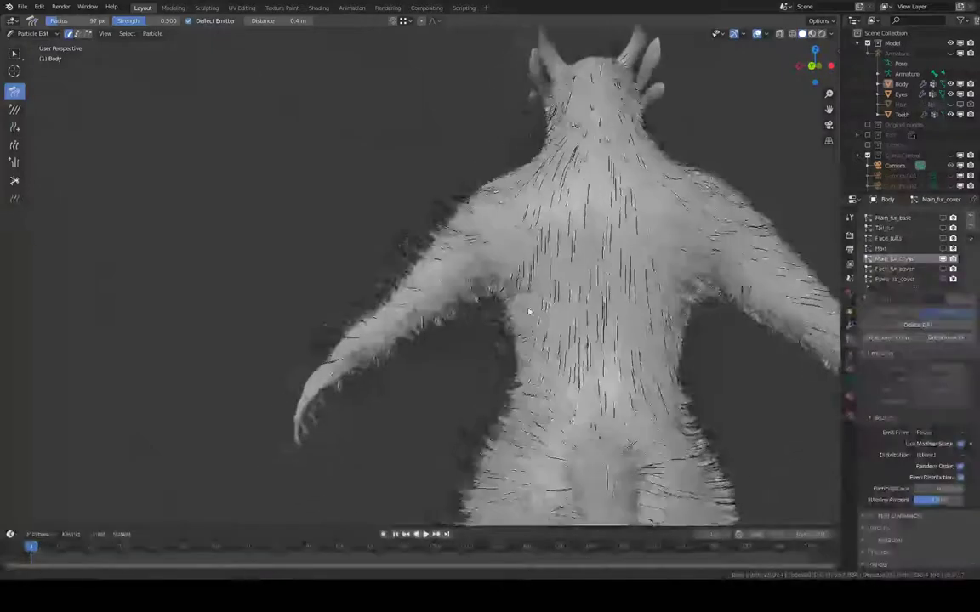
pyautogui.moveTo(529, 310); pyautogui.dragTo(546, 358, button='middle')
pyautogui.moveTo(506, 403); pyautogui.dragTo(502, 409)
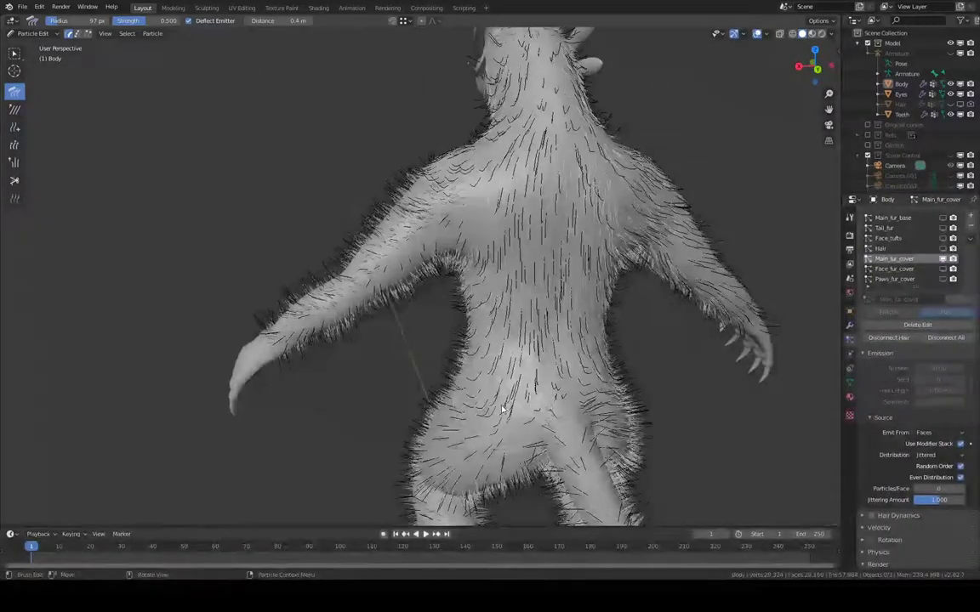
# - Comb the fur on the opposite waist, hip and buttock down toward the thigh
pyautogui.keyDown('shift'); pyautogui.moveTo(491, 318); pyautogui.dragTo(436, 289, button='middle'); pyautogui.keyUp('shift')
pyautogui.moveTo(572, 299); pyautogui.dragTo(510, 317, button='middle')
pyautogui.keyDown('shift'); pyautogui.moveTo(551, 359); pyautogui.dragTo(520, 315, button='middle'); pyautogui.keyUp('shift')
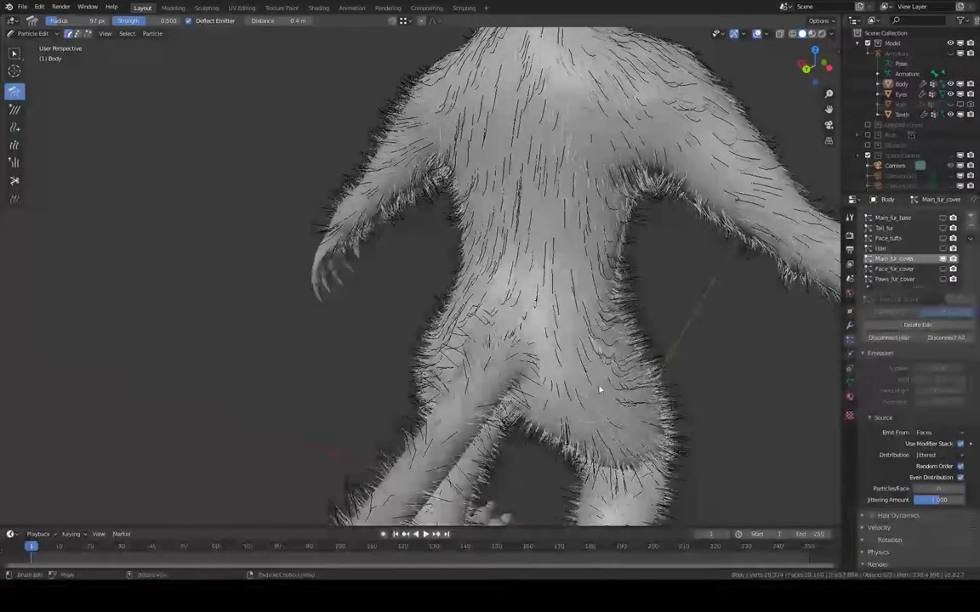
pyautogui.moveTo(597, 389); pyautogui.dragTo(522, 330, button='middle')
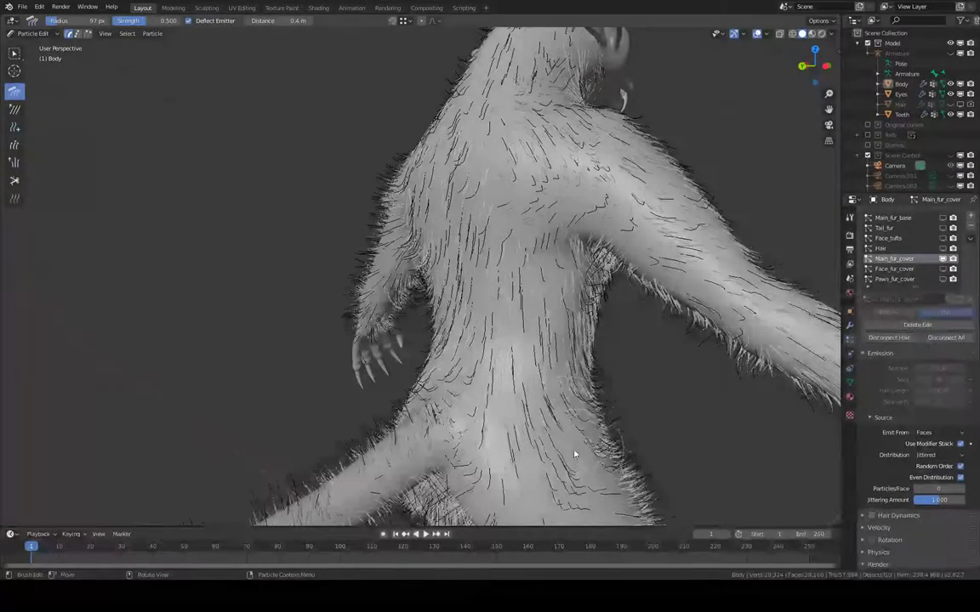
pyautogui.moveTo(574, 455); pyautogui.dragTo(553, 311, button='middle')
# - Comb the fur along the side of the torso down over the hip and upper thigh
pyautogui.scroll(-3, 415, 360)
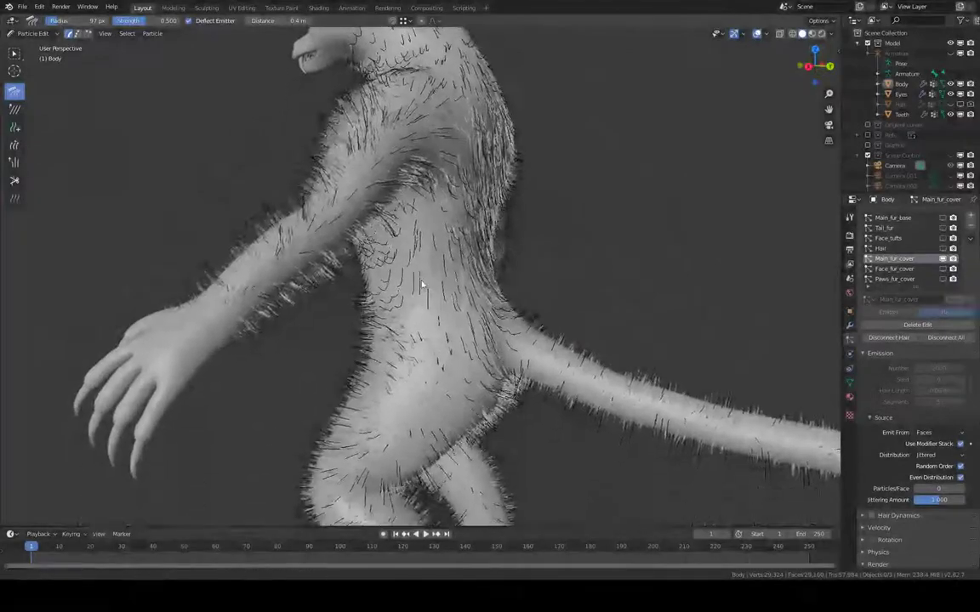
pyautogui.scroll(5, 409, 327)
pyautogui.moveTo(409, 327); pyautogui.dragTo(413, 346)
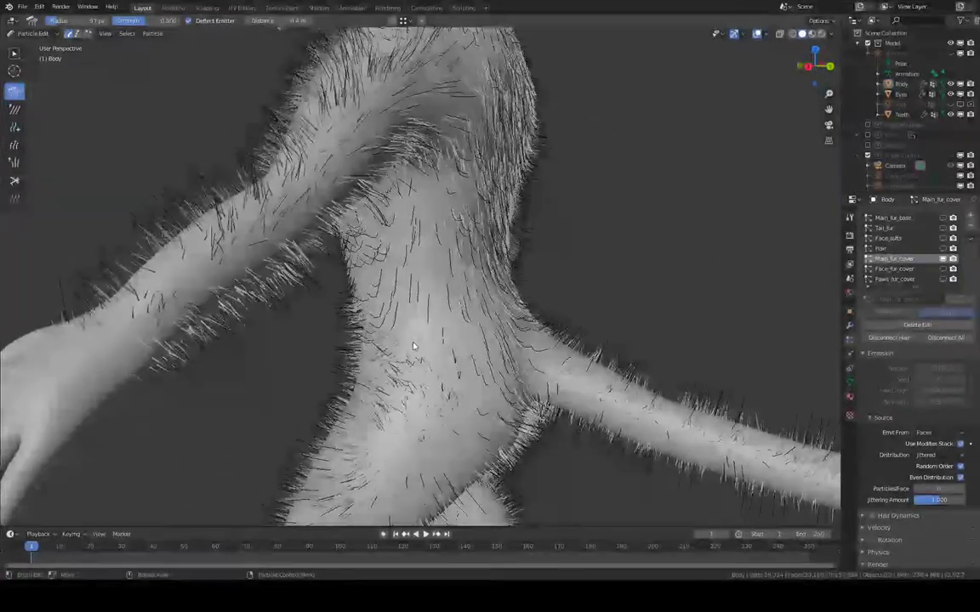
pyautogui.moveTo(412, 422); pyautogui.dragTo(385, 454)
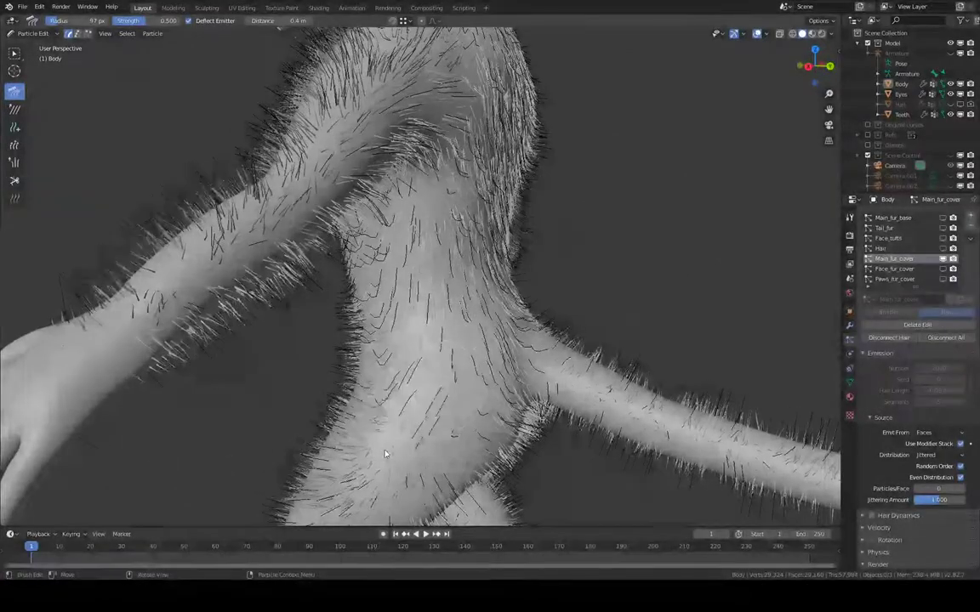
# - Comb the fur around the buttocks and base of the tail so it flows along the tail
pyautogui.moveTo(456, 384); pyautogui.dragTo(537, 272, button='middle')
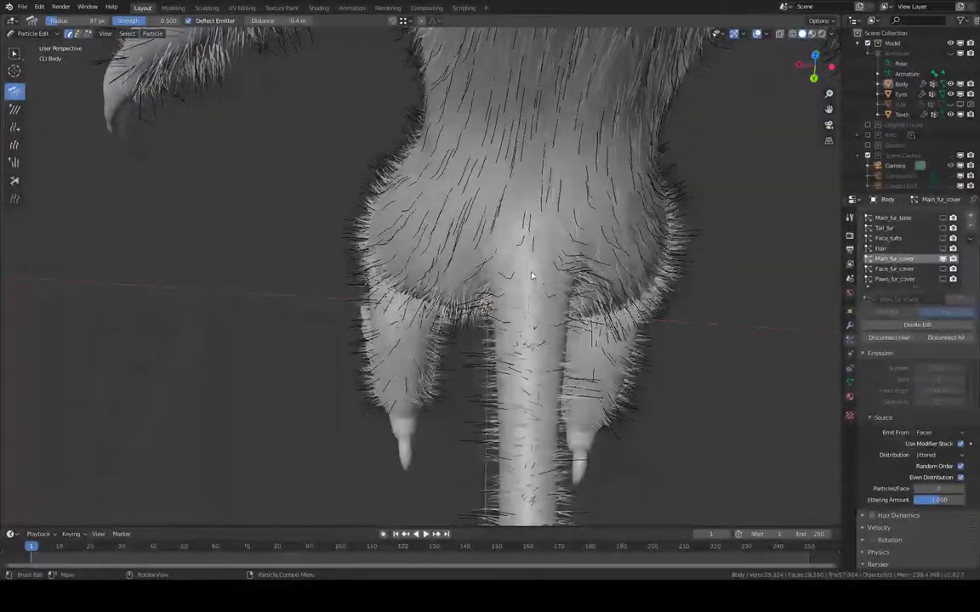
pyautogui.moveTo(528, 374); pyautogui.dragTo(526, 242, button='middle')
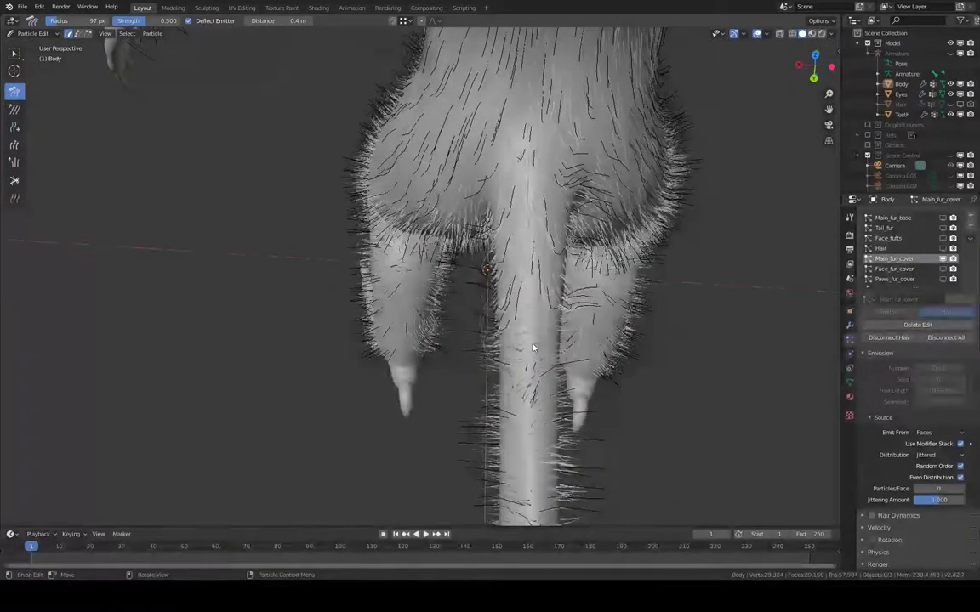
pyautogui.moveTo(540, 394); pyautogui.dragTo(486, 311, button='middle')
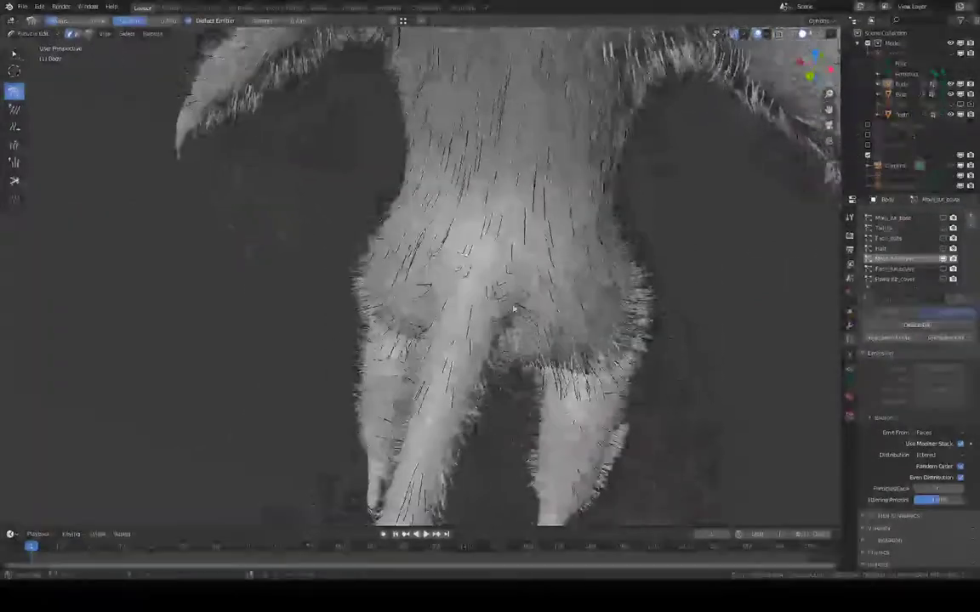
pyautogui.moveTo(485, 312); pyautogui.dragTo(493, 299)
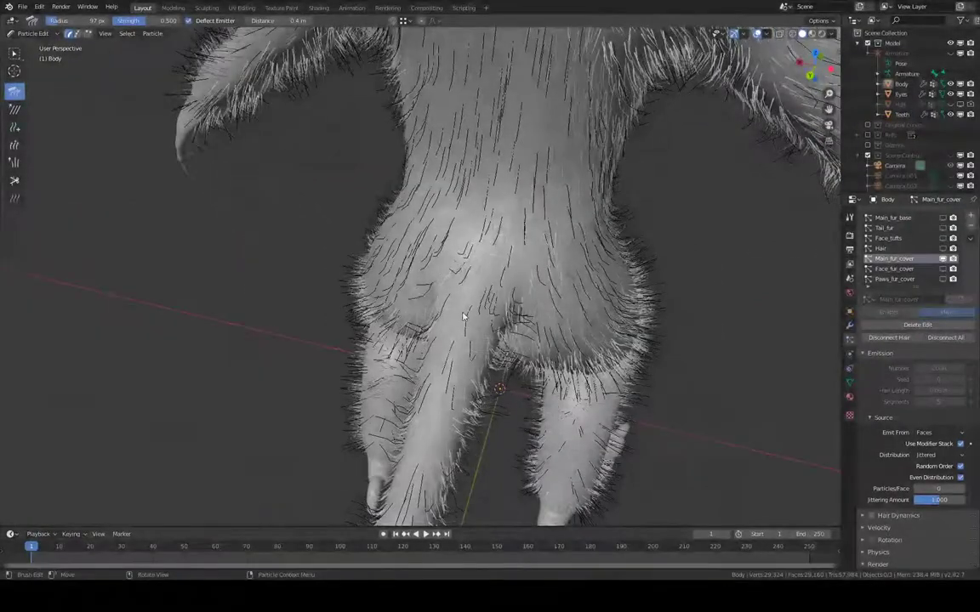
pyautogui.moveTo(517, 303); pyautogui.dragTo(405, 237, button='middle')
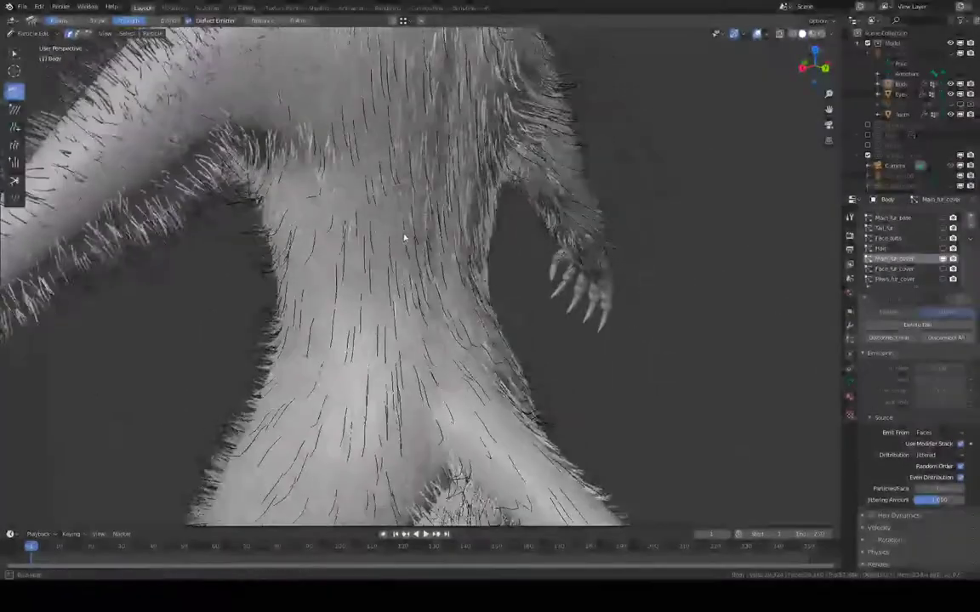
# - Comb the fur on the rear and outer side of the shoulder down along the upper arm
pyautogui.moveTo(331, 246)
pyautogui.mouseDown(button='middle')
pyautogui.moveTo(323, 149)
pyautogui.moveTo(372, 350)
pyautogui.moveTo(323, 247)
pyautogui.mouseUp(button='middle')
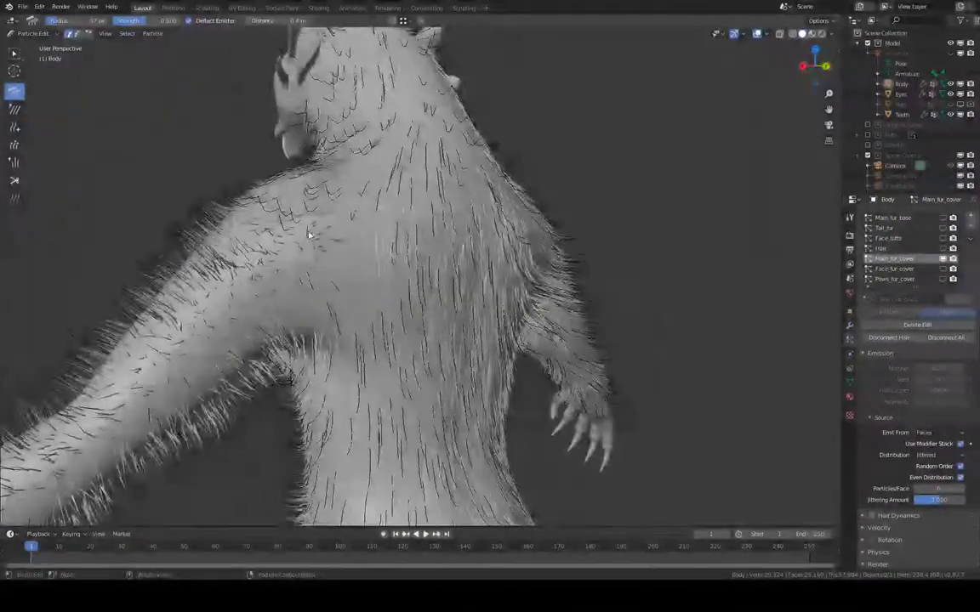
pyautogui.moveTo(223, 253); pyautogui.dragTo(192, 285)
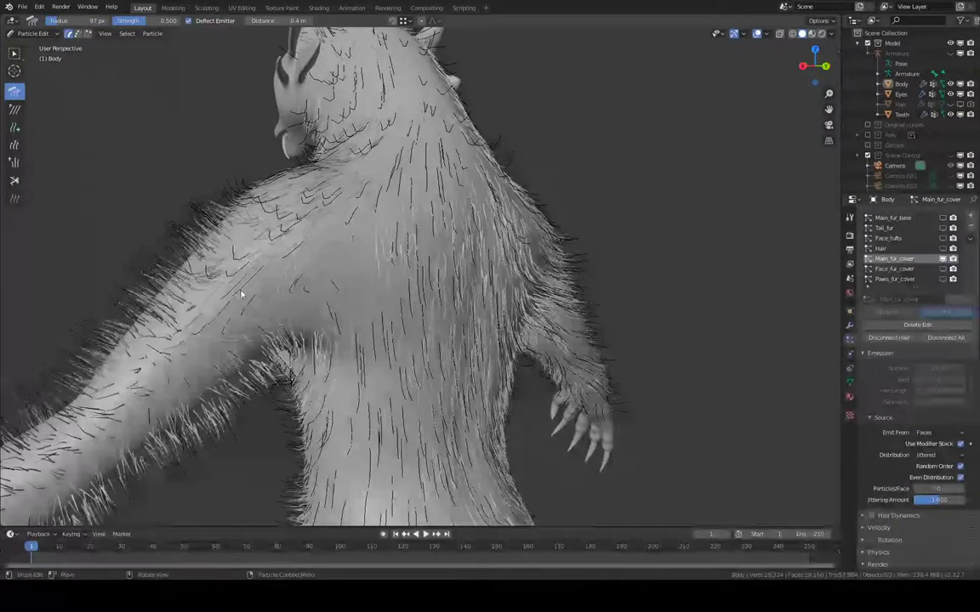
pyautogui.moveTo(241, 293); pyautogui.dragTo(313, 267, button='middle')
pyautogui.moveTo(313, 267); pyautogui.dragTo(311, 324)
pyautogui.moveTo(310, 324); pyautogui.dragTo(317, 284, button='middle')
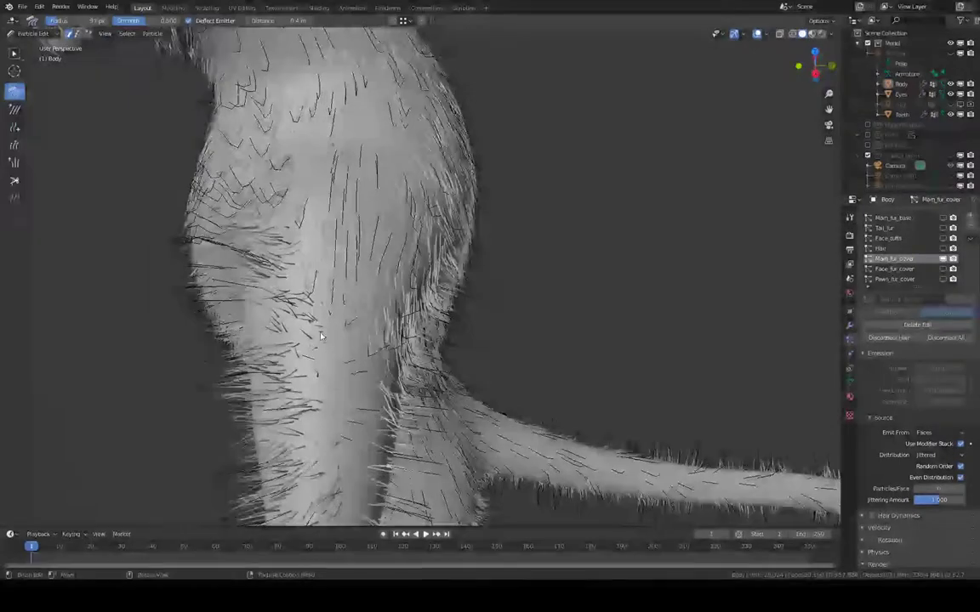
# - Set the Comb brush radius to 144 px and comb the fur over the chest and front of the shoulder toward the arm
pyautogui.moveTo(321, 336); pyautogui.dragTo(322, 263, button='middle')
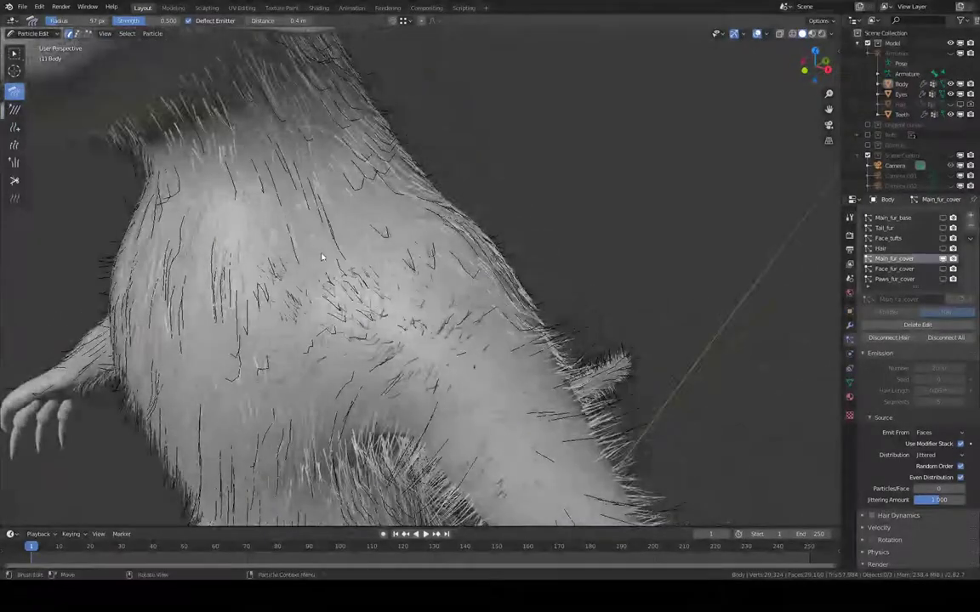
pyautogui.press('f')
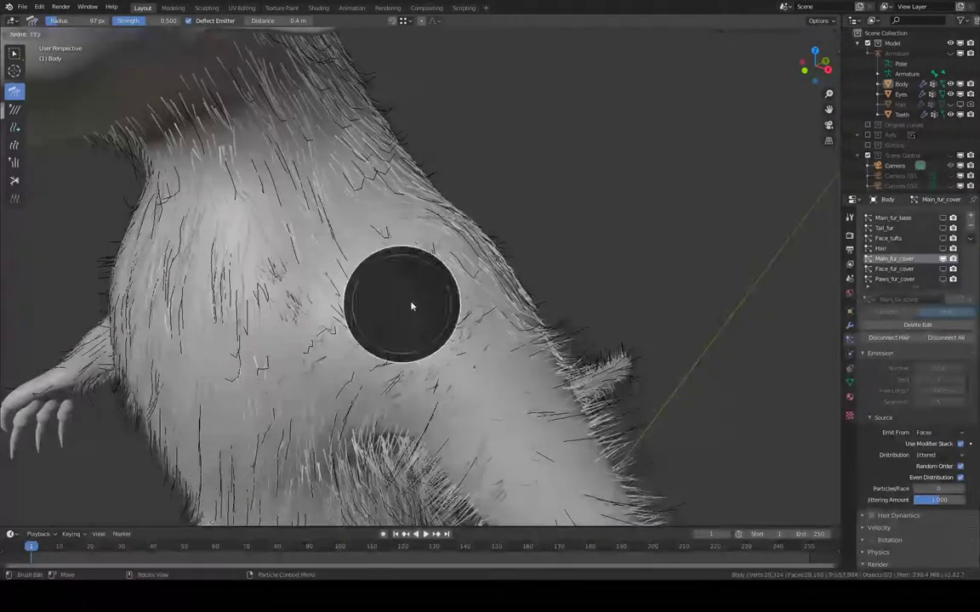
pyautogui.click(435, 306)
pyautogui.keyDown('shift'); pyautogui.moveTo(465, 339); pyautogui.dragTo(473, 262, button='middle'); pyautogui.keyUp('shift')
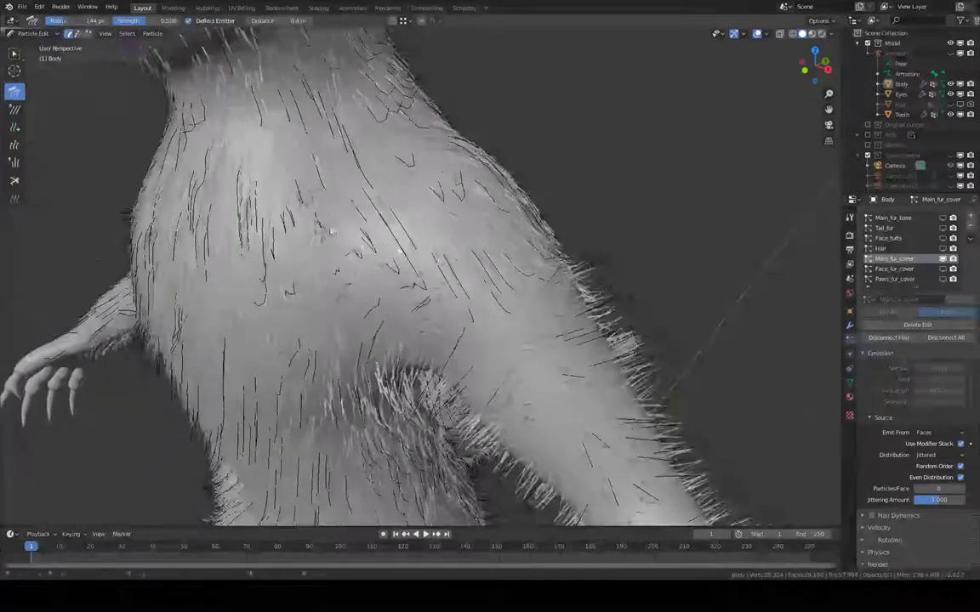
pyautogui.moveTo(330, 230); pyautogui.dragTo(315, 286)
pyautogui.moveTo(308, 277); pyautogui.dragTo(457, 188, button='middle')
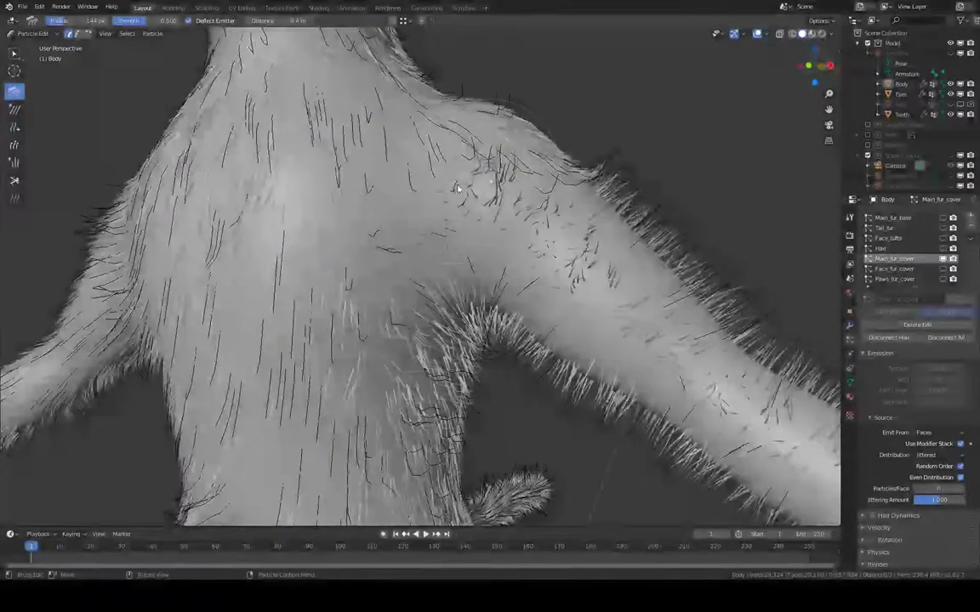
pyautogui.moveTo(511, 221); pyautogui.dragTo(433, 210)
pyautogui.moveTo(433, 211); pyautogui.dragTo(541, 242, button='middle')
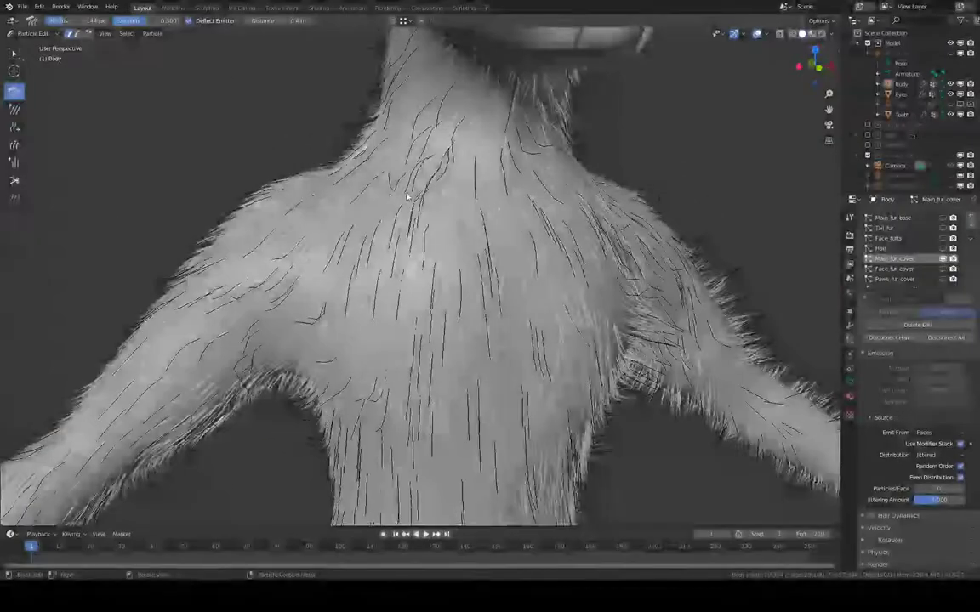
# - Comb the fur over the back of the shoulder and down the outer arm, reducing the brush radius to 103 px
pyautogui.moveTo(388, 232); pyautogui.dragTo(619, 186, button='middle')
pyautogui.moveTo(466, 224); pyautogui.dragTo(476, 213)
pyautogui.press('f')
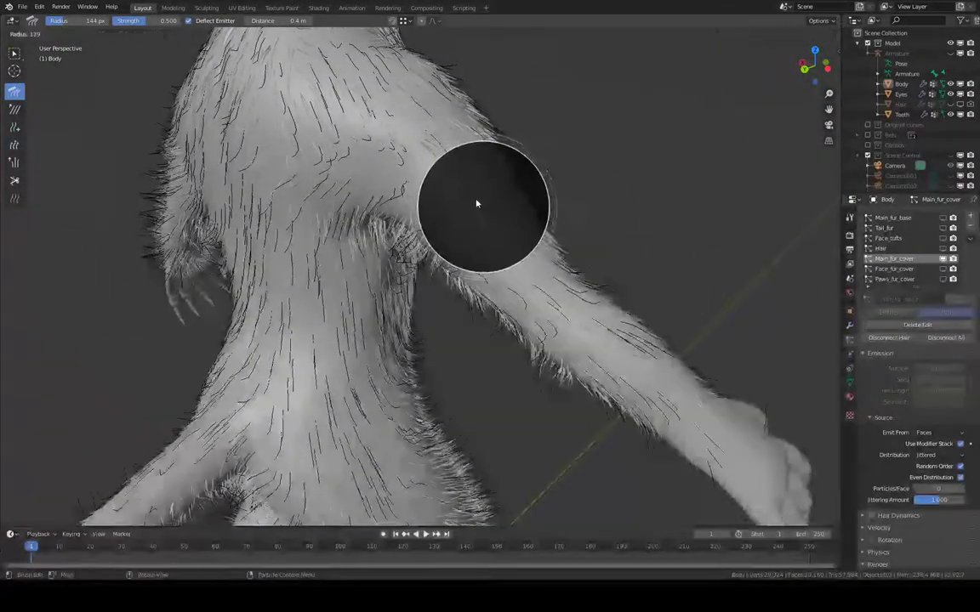
pyautogui.click(460, 188)
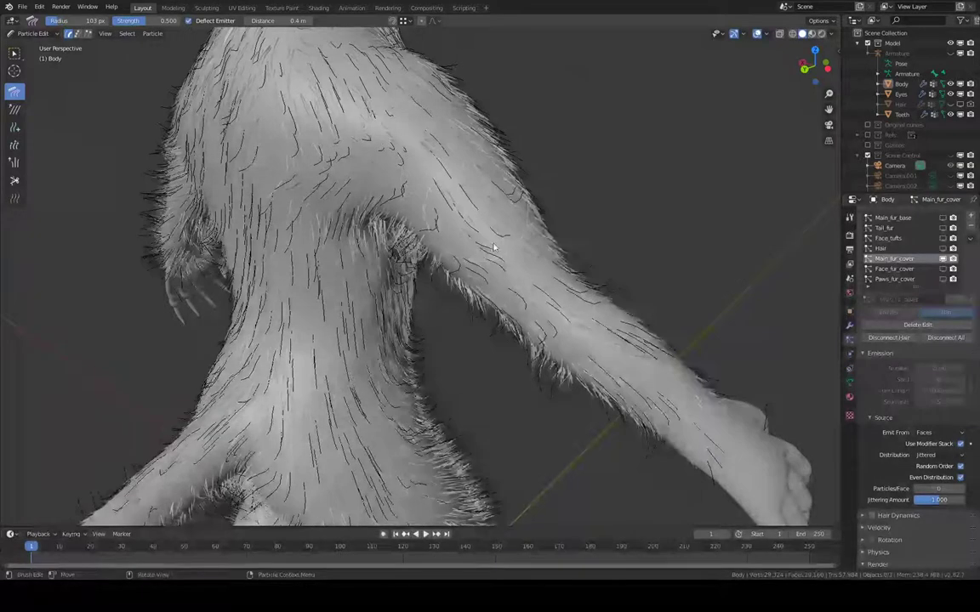
pyautogui.moveTo(477, 214)
pyautogui.mouseDown(button='middle')
pyautogui.moveTo(430, 185)
pyautogui.moveTo(452, 221)
pyautogui.mouseUp(button='middle')
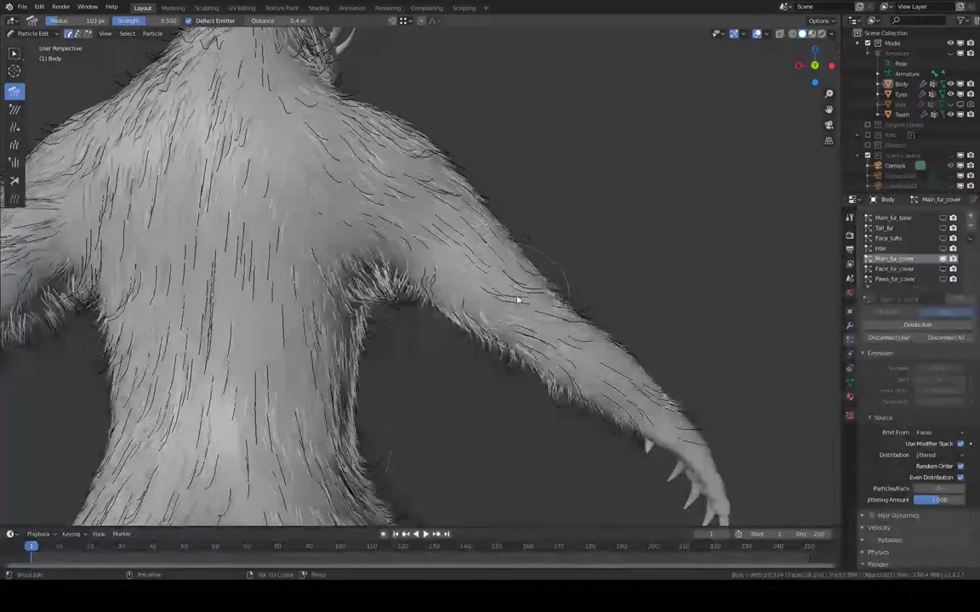
pyautogui.moveTo(517, 295); pyautogui.dragTo(572, 406, button='middle')
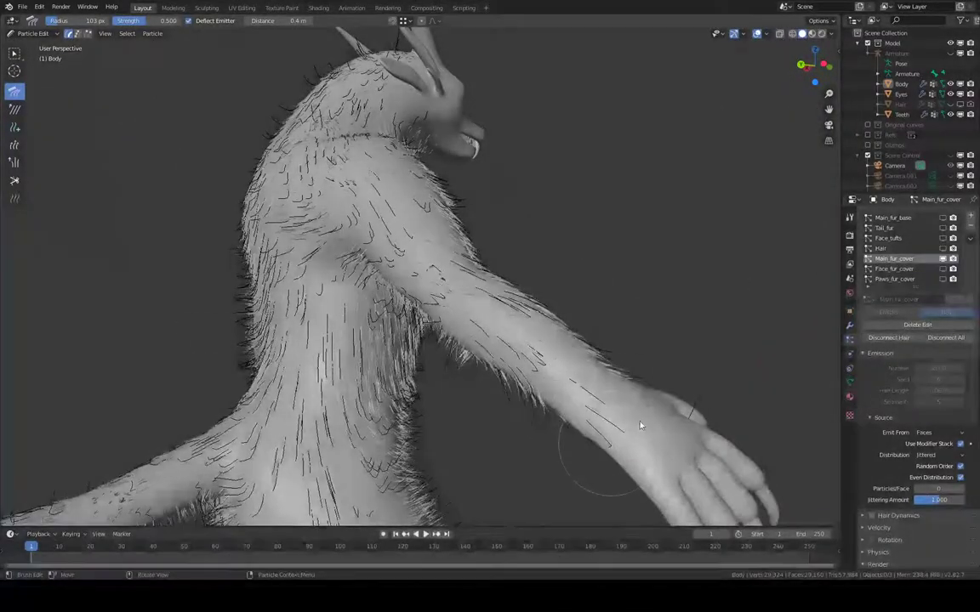
# - Comb the fur on the inner arm and forearm down toward the wrist
pyautogui.moveTo(641, 426); pyautogui.dragTo(524, 377, button='middle')
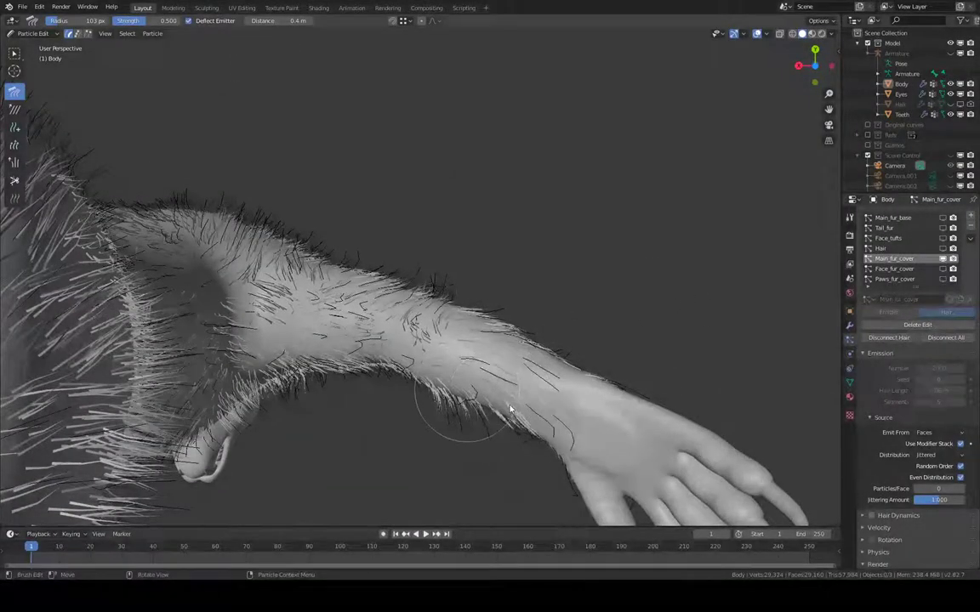
pyautogui.moveTo(510, 409); pyautogui.dragTo(491, 401)
pyautogui.moveTo(509, 400); pyautogui.dragTo(299, 282, button='middle')
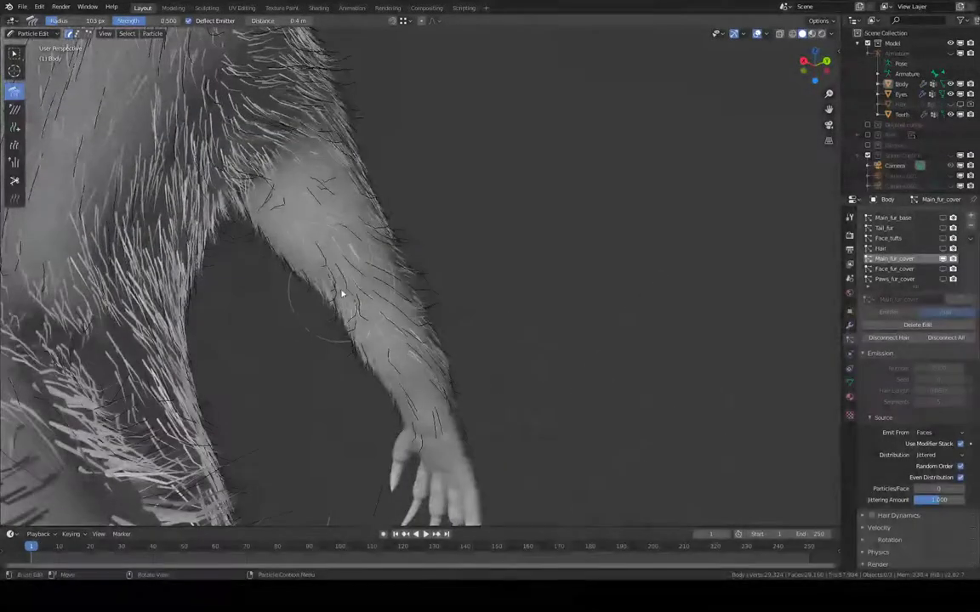
pyautogui.moveTo(347, 292)
pyautogui.mouseDown(button='middle')
pyautogui.moveTo(376, 288)
pyautogui.moveTo(291, 266)
pyautogui.moveTo(343, 292)
pyautogui.moveTo(332, 283)
pyautogui.moveTo(349, 310)
pyautogui.moveTo(361, 278)
pyautogui.moveTo(343, 292)
pyautogui.mouseUp(button='middle')
pyautogui.scroll(2, 350, 310)
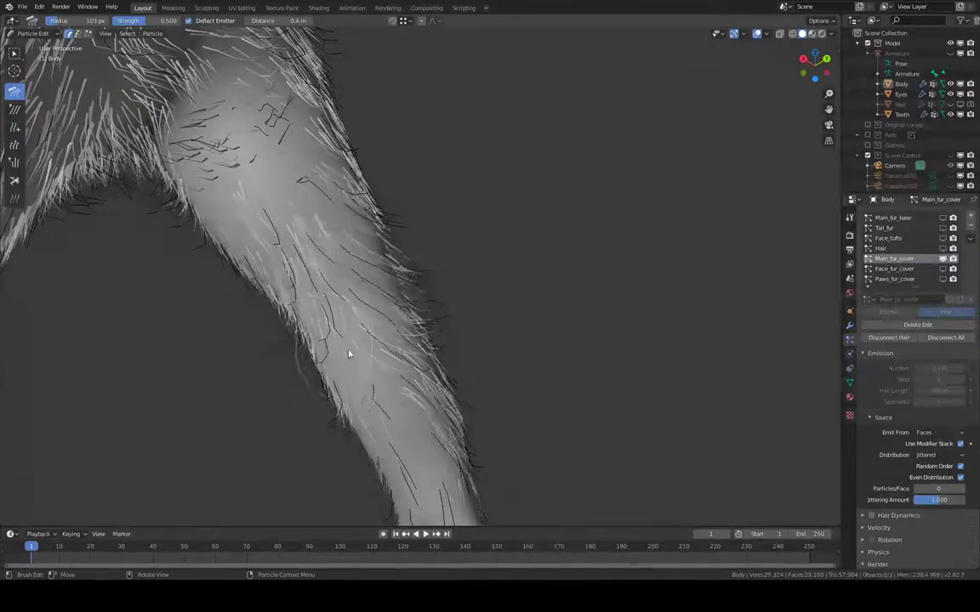
# - Comb the stray hairs along the sides and underside of the forearm so they lie toward the hand
pyautogui.moveTo(323, 340); pyautogui.dragTo(286, 204, button='middle')
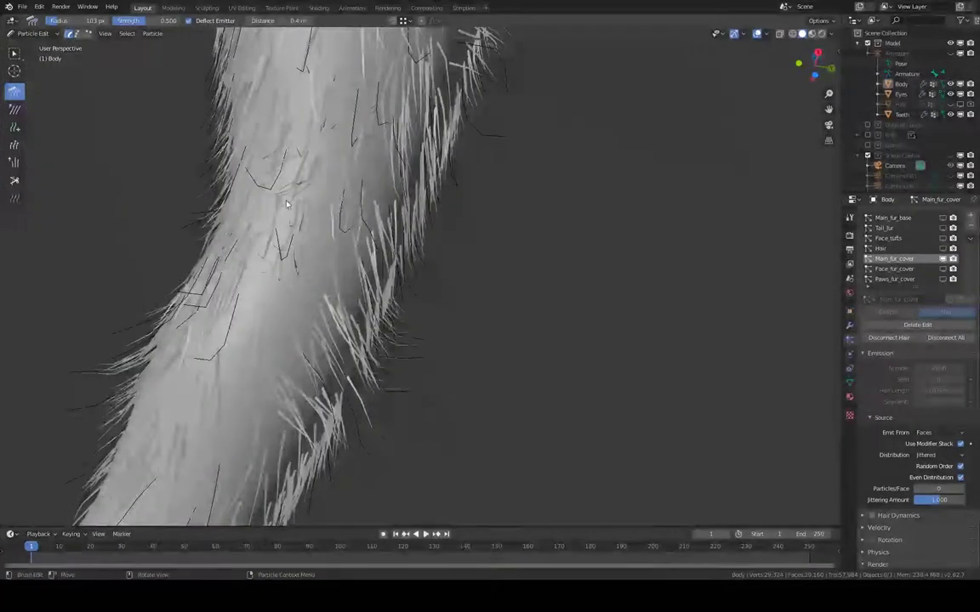
pyautogui.moveTo(273, 279)
pyautogui.mouseDown(button='middle')
pyautogui.moveTo(349, 321)
pyautogui.moveTo(476, 349)
pyautogui.mouseUp(button='middle')
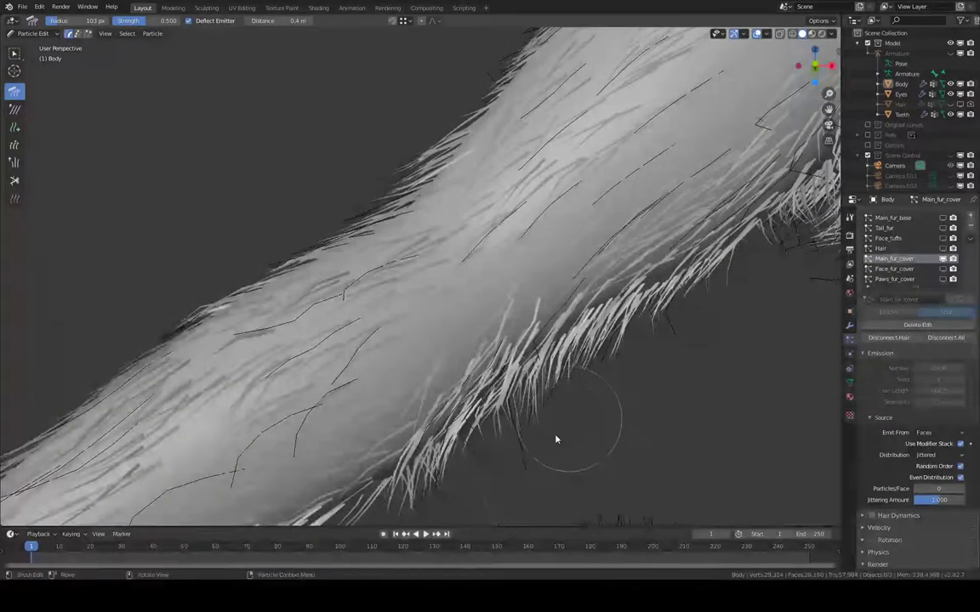
pyautogui.moveTo(547, 418); pyautogui.dragTo(558, 295, button='middle')
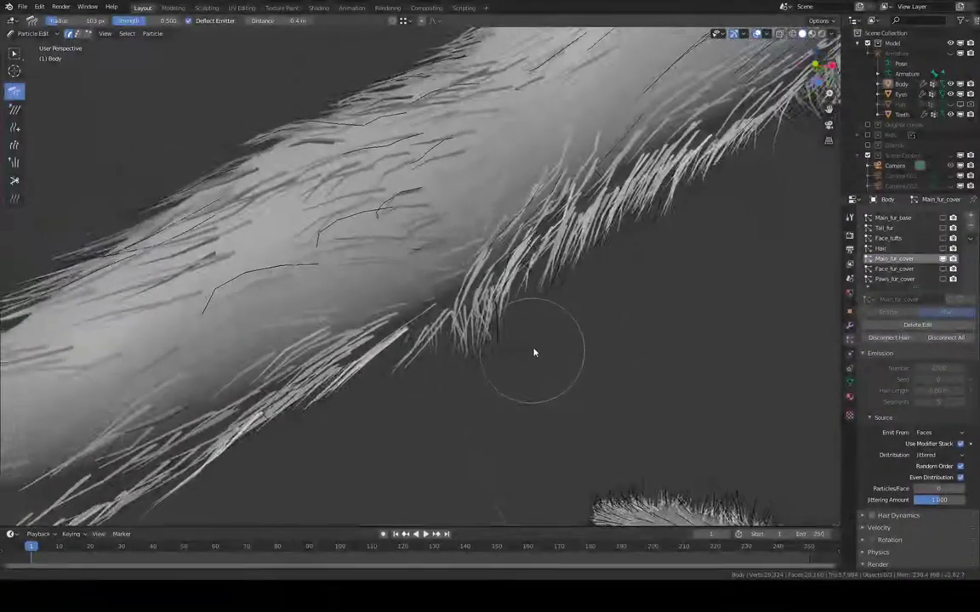
pyautogui.moveTo(534, 352); pyautogui.dragTo(459, 308, button='middle')
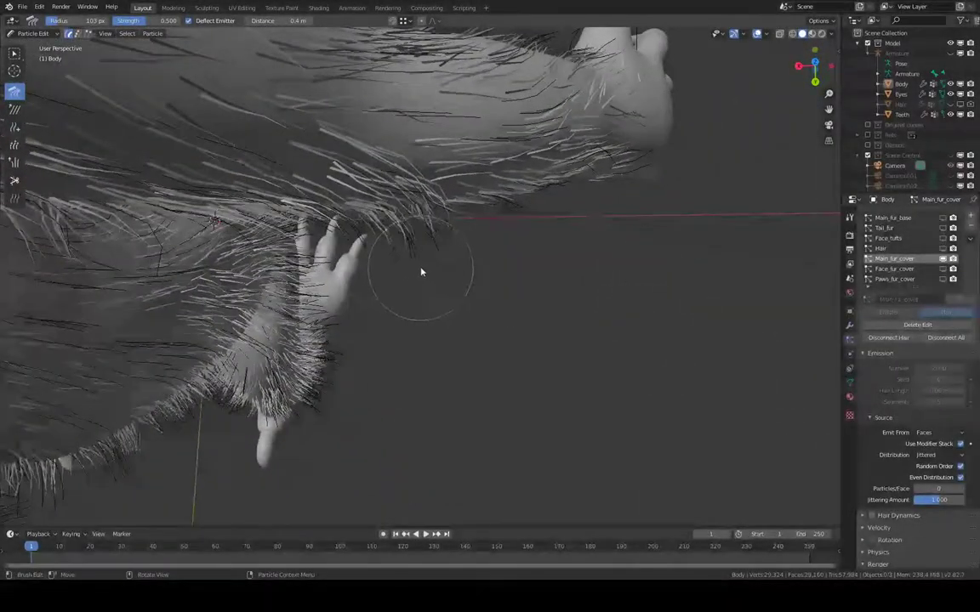
pyautogui.moveTo(433, 268); pyautogui.dragTo(553, 257, button='middle')
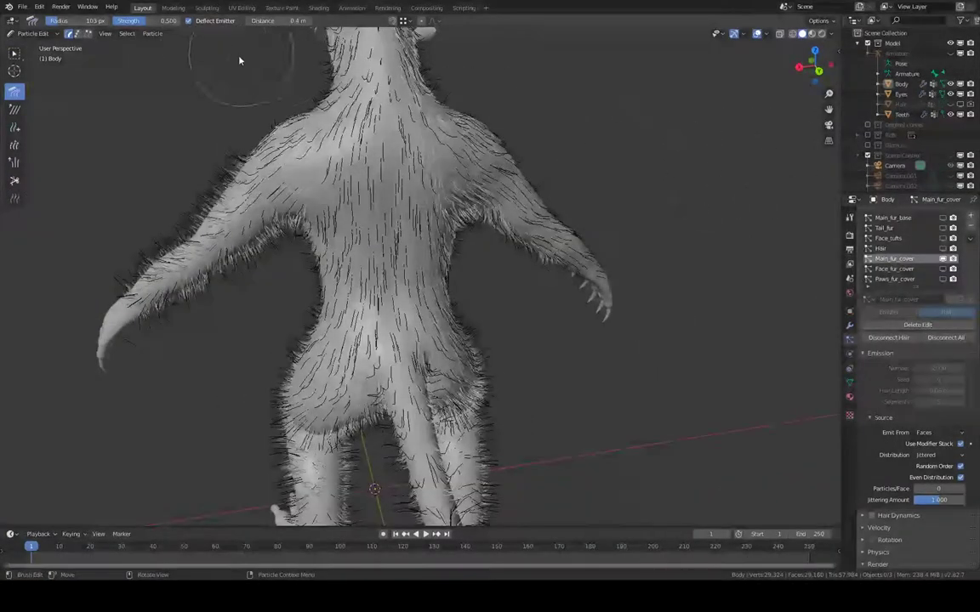
# - Switch the body to Object Mode and unhide Camera.001 in the Scene Control collection
pyautogui.click(32, 33)
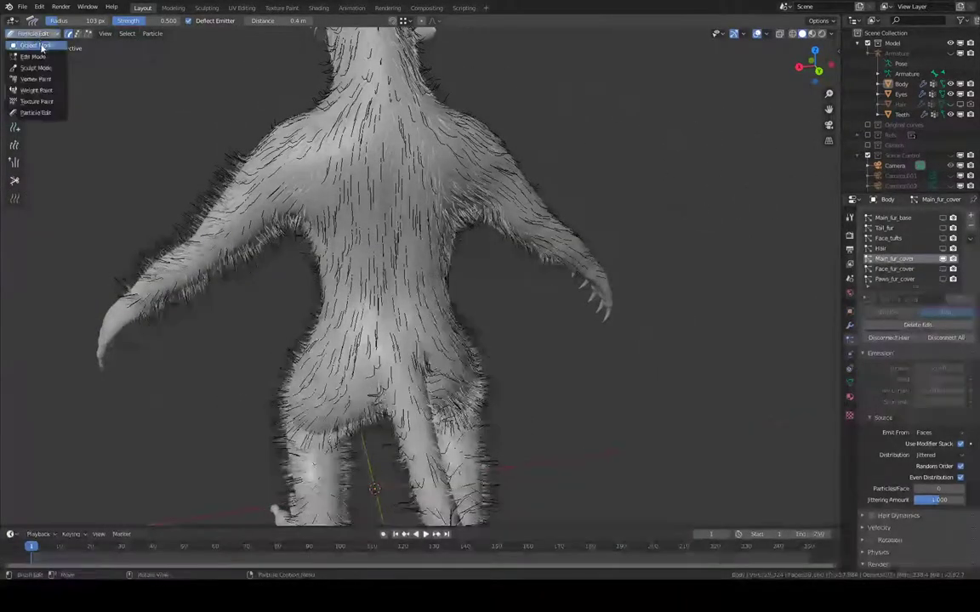
pyautogui.click(43, 47)
pyautogui.moveTo(383, 165); pyautogui.dragTo(448, 188, button='middle')
pyautogui.scroll(-6, 462, 183)
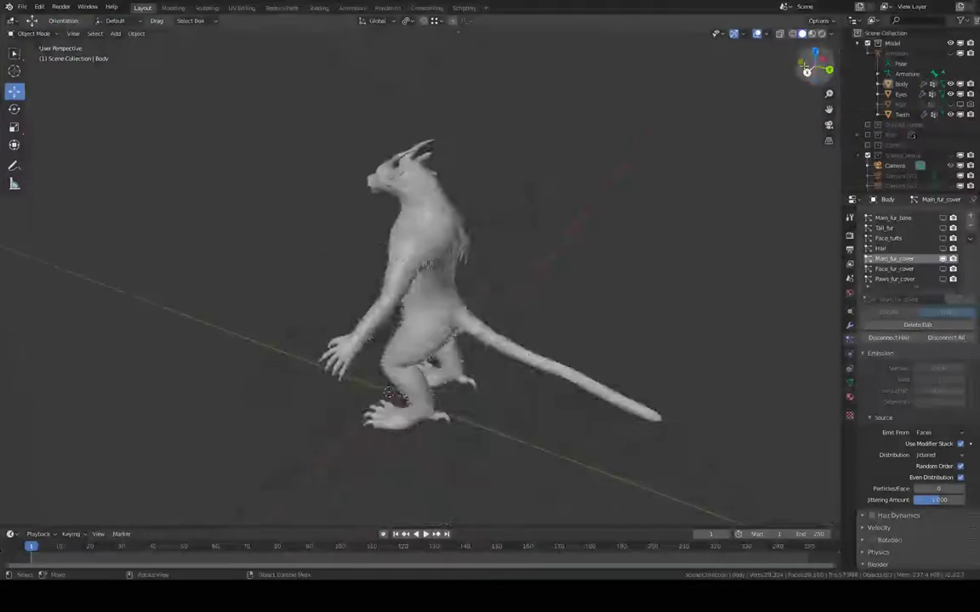
pyautogui.moveTo(664, 216); pyautogui.dragTo(713, 199, button='middle')
pyautogui.scroll(-4, 720, 206)
pyautogui.click(950, 175)
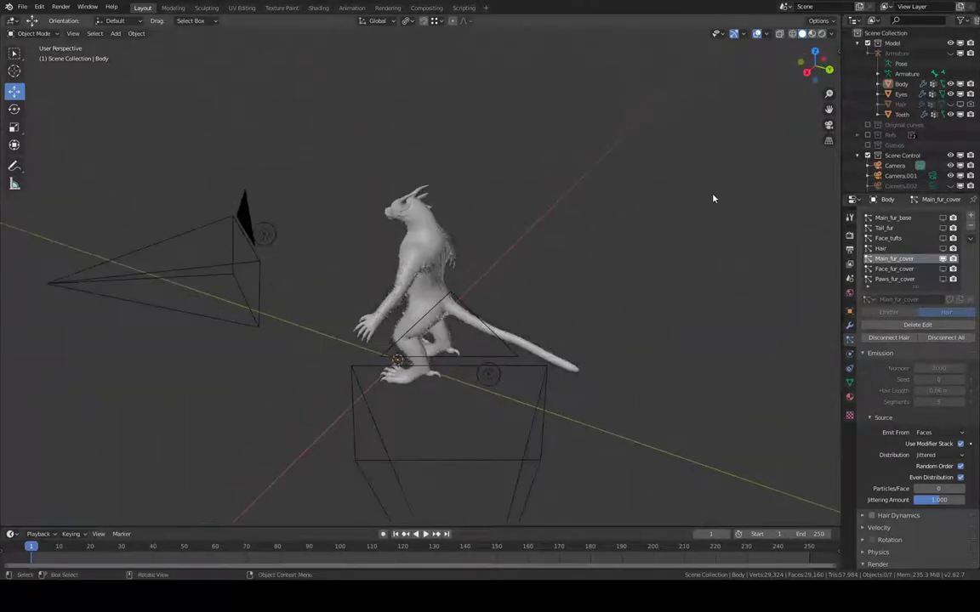
# - Set Camera.001 as the scene's active camera
pyautogui.click(851, 294)
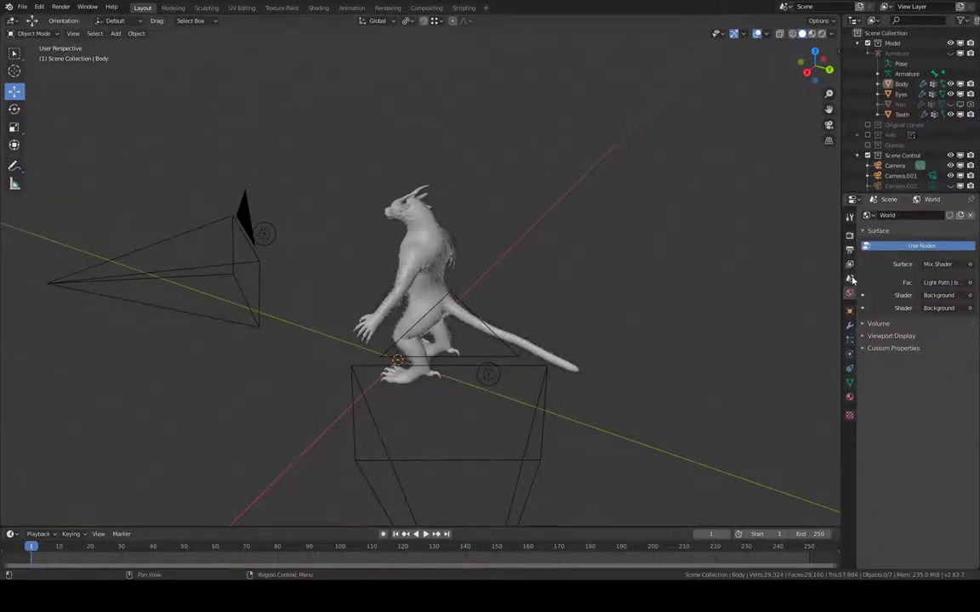
pyautogui.click(851, 280)
pyautogui.click(947, 227)
pyautogui.click(810, 255)
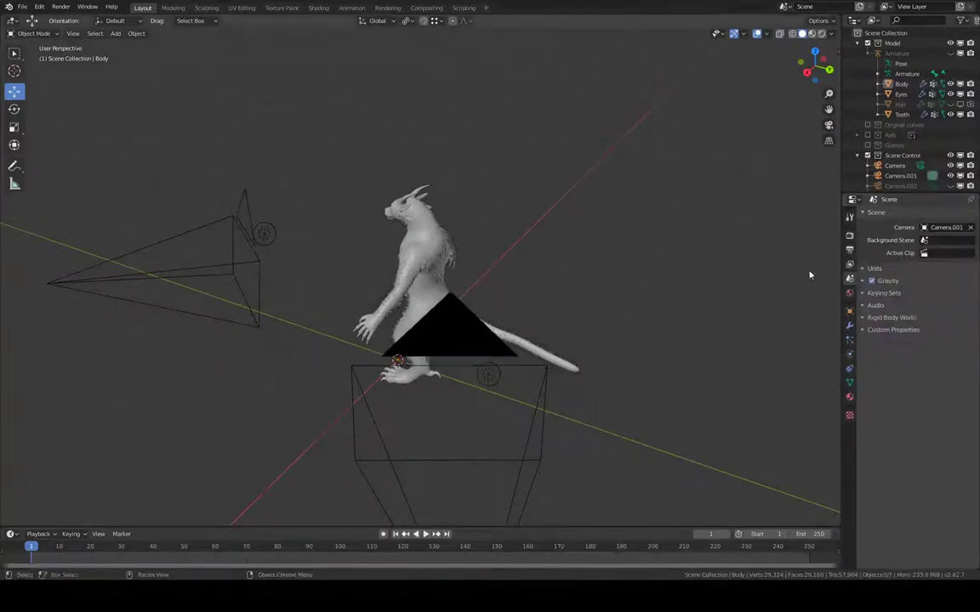
# - Examine the groomed fur in rendered shading through the active camera and from outside it
pyautogui.press('KP_0')
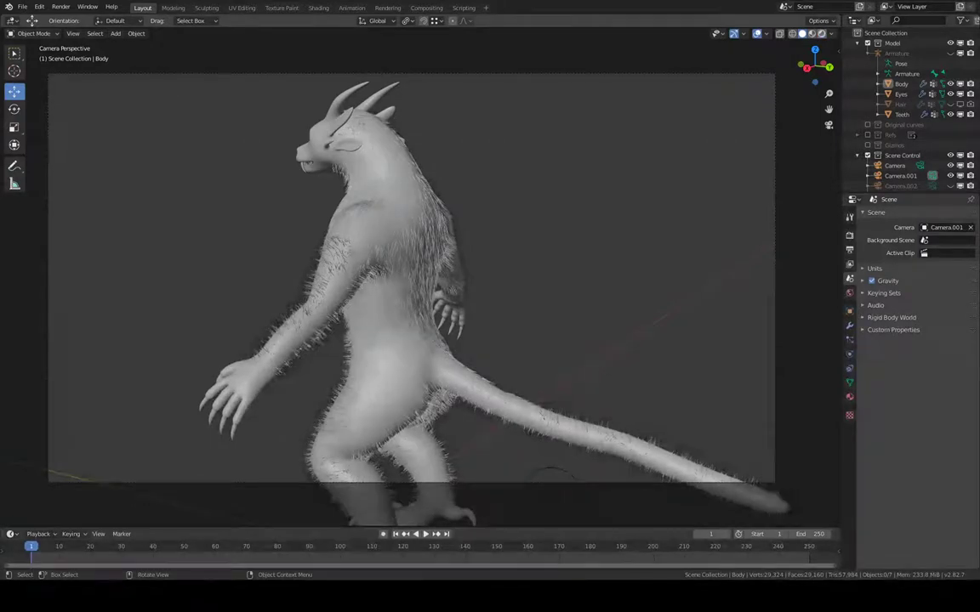
pyautogui.click(821, 33)
pyautogui.scroll(-2, 934, 152)
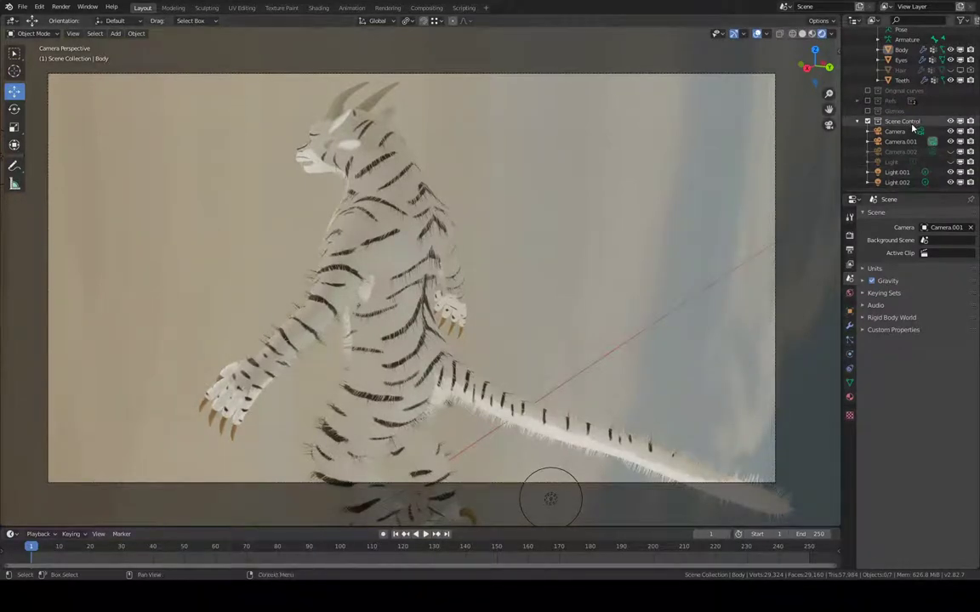
pyautogui.press('KP_0')
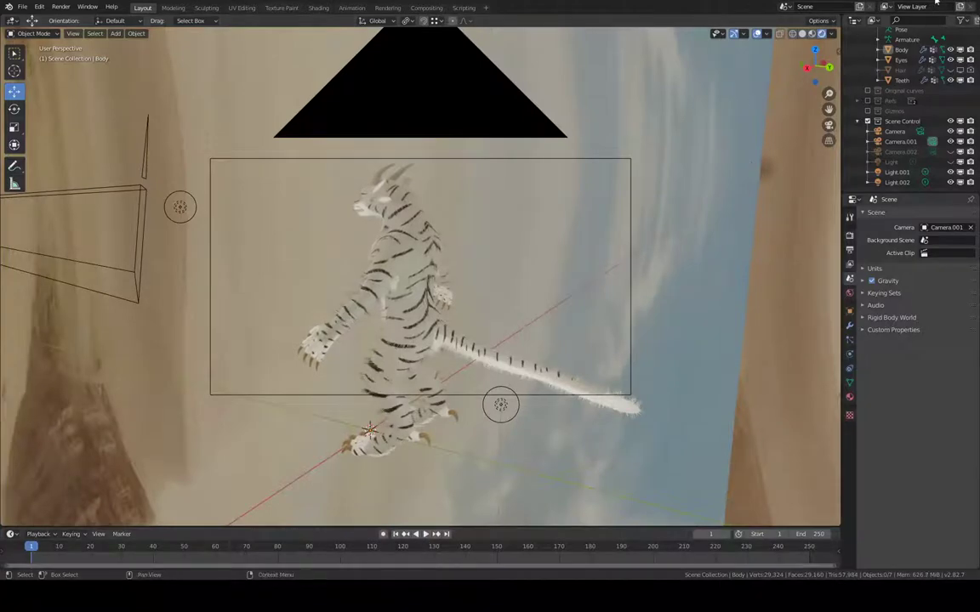
pyautogui.moveTo(614, 255); pyautogui.dragTo(681, 254, button='middle')
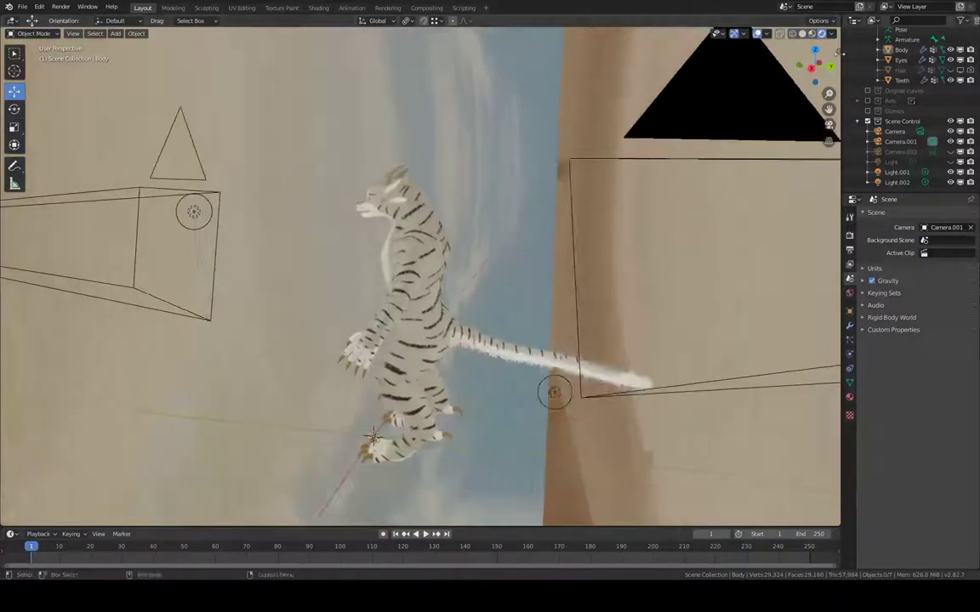
# - Return to solid shading, hide the Scene Control collection and put the body back in Particle Edit mode
pyautogui.click(802, 33)
pyautogui.scroll(10, 537, 226)
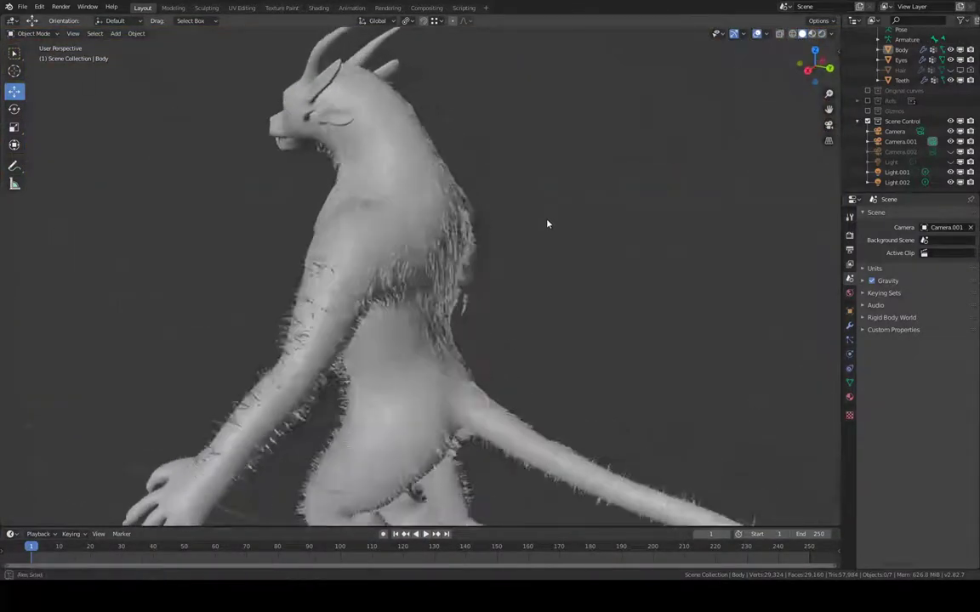
pyautogui.moveTo(548, 224); pyautogui.dragTo(610, 158, button='middle')
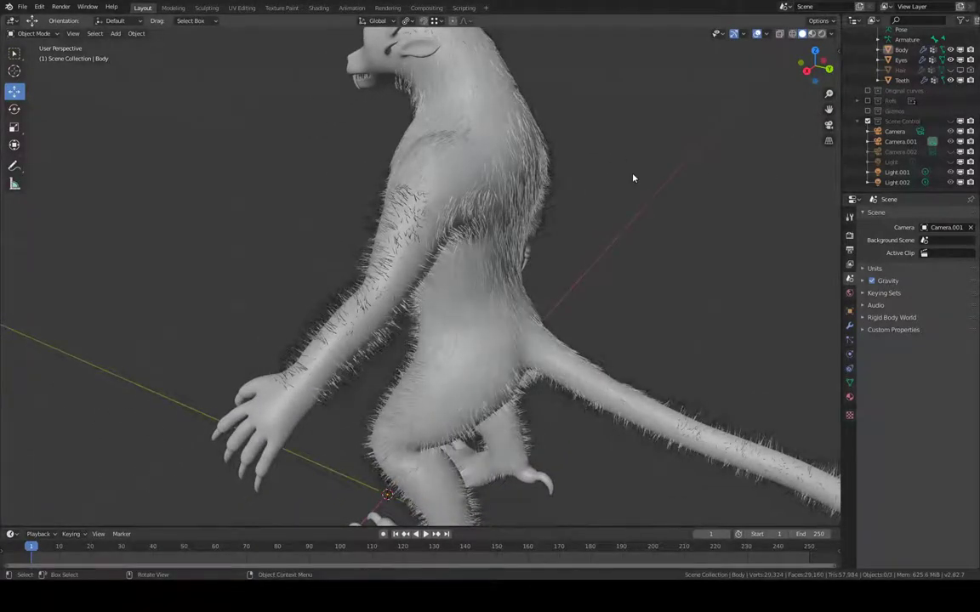
pyautogui.click(34, 33)
pyautogui.click(34, 111)
# - Comb the fur on the upper side of the tail from its base down to the tip
pyautogui.moveTo(425, 208)
pyautogui.mouseDown(button='middle')
pyautogui.moveTo(498, 237)
pyautogui.moveTo(513, 215)
pyautogui.moveTo(376, 236)
pyautogui.moveTo(396, 258)
pyautogui.moveTo(309, 302)
pyautogui.moveTo(453, 219)
pyautogui.mouseUp(button='middle')
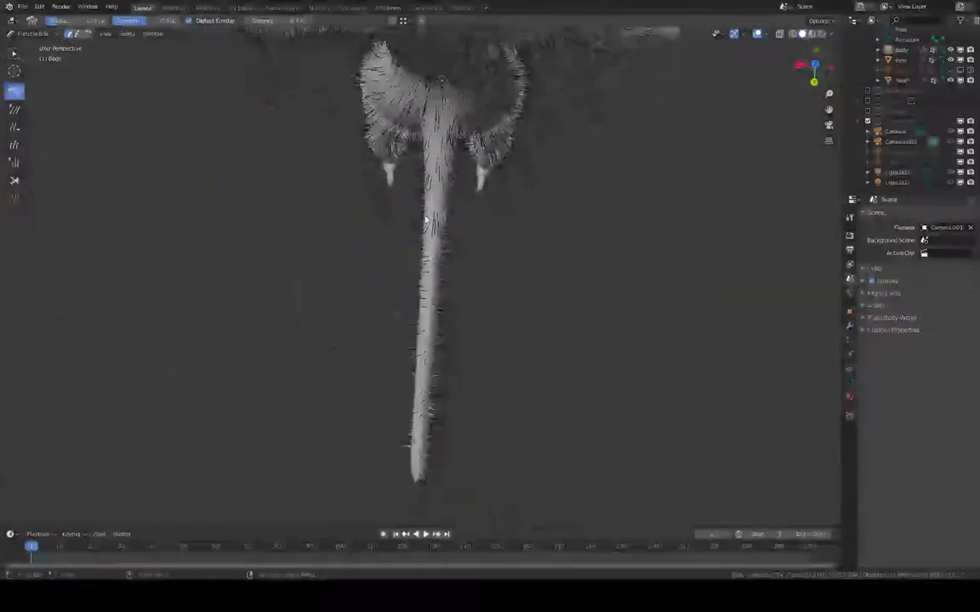
pyautogui.scroll(4, 452, 219)
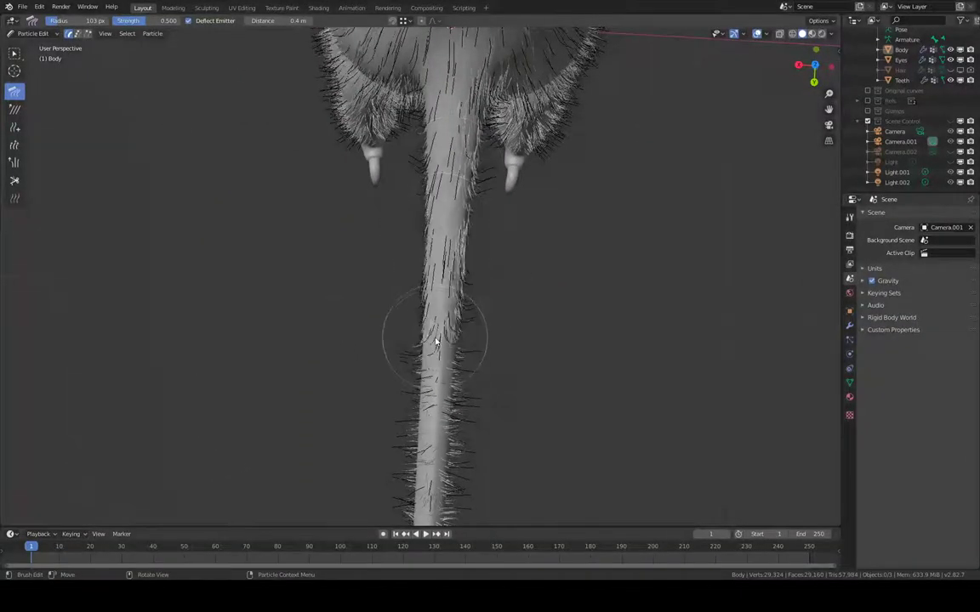
pyautogui.moveTo(413, 426)
pyautogui.mouseDown(button='middle')
pyautogui.moveTo(448, 375)
pyautogui.moveTo(457, 286)
pyautogui.mouseUp(button='middle')
pyautogui.moveTo(457, 287); pyautogui.dragTo(452, 352)
pyautogui.moveTo(452, 352); pyautogui.dragTo(453, 333, button='middle')
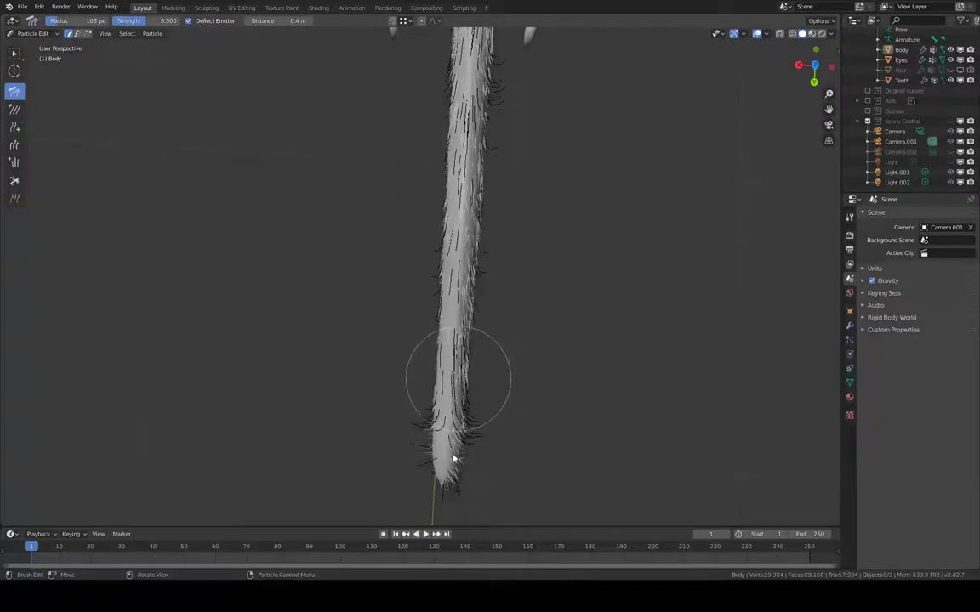
pyautogui.moveTo(457, 380); pyautogui.dragTo(448, 451)
pyautogui.moveTo(457, 408); pyautogui.dragTo(466, 275)
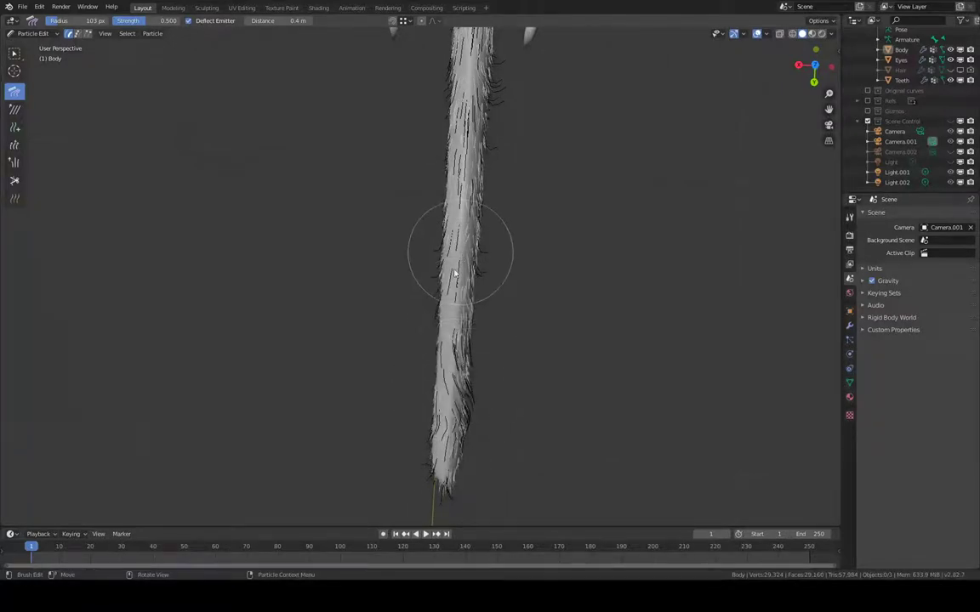
# - Set the Comb brush radius to 80 px and comb the fur on the side and lower edge of the tail toward the tip
pyautogui.moveTo(472, 223)
pyautogui.keyDown('shift'); pyautogui.mouseDown(button='middle')
pyautogui.moveTo(470, 258)
pyautogui.moveTo(517, 186)
pyautogui.moveTo(648, 73)
pyautogui.mouseUp(button='middle'); pyautogui.keyUp('shift')
pyautogui.moveTo(511, 242); pyautogui.dragTo(470, 278, button='middle')
pyautogui.press('f')
pyautogui.click(394, 280)
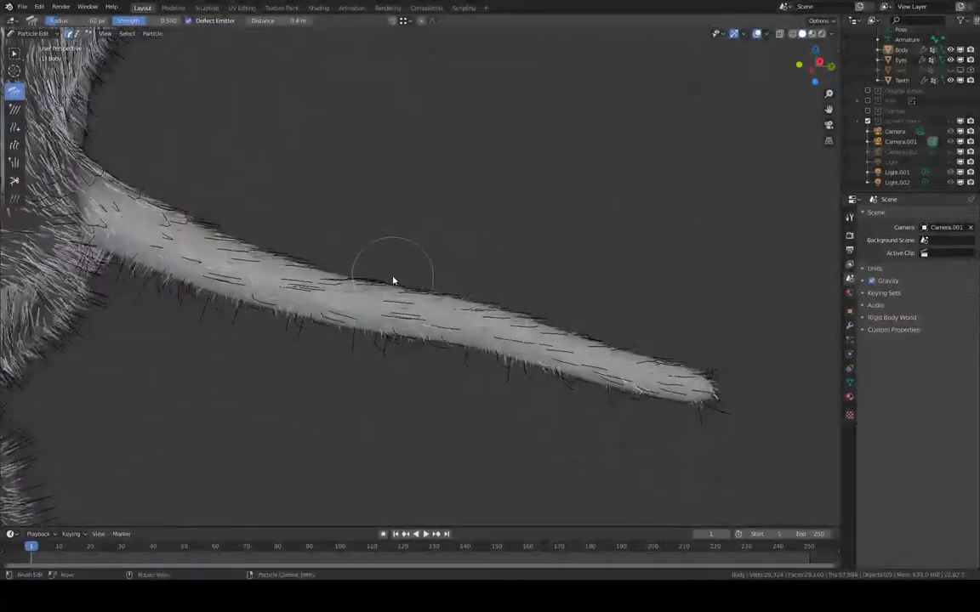
pyautogui.keyDown('shift'); pyautogui.moveTo(393, 241); pyautogui.dragTo(502, 255, button='middle'); pyautogui.keyUp('shift')
pyautogui.moveTo(285, 282)
pyautogui.mouseDown()
pyautogui.moveTo(321, 280)
pyautogui.moveTo(330, 313)
pyautogui.moveTo(329, 290)
pyautogui.moveTo(361, 319)
pyautogui.moveTo(357, 309)
pyautogui.moveTo(262, 291)
pyautogui.moveTo(282, 313)
pyautogui.moveTo(332, 318)
pyautogui.moveTo(332, 334)
pyautogui.moveTo(365, 341)
pyautogui.moveTo(315, 325)
pyautogui.moveTo(319, 340)
pyautogui.moveTo(341, 341)
pyautogui.moveTo(349, 298)
pyautogui.mouseUp()
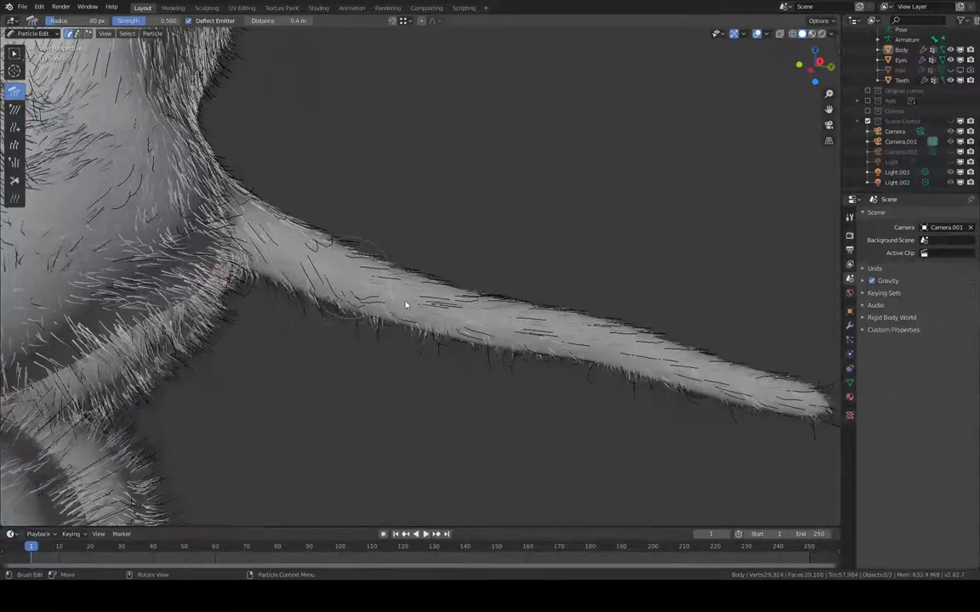
pyautogui.moveTo(310, 245)
pyautogui.mouseDown()
pyautogui.moveTo(350, 271)
pyautogui.moveTo(464, 307)
pyautogui.moveTo(453, 340)
pyautogui.mouseUp()
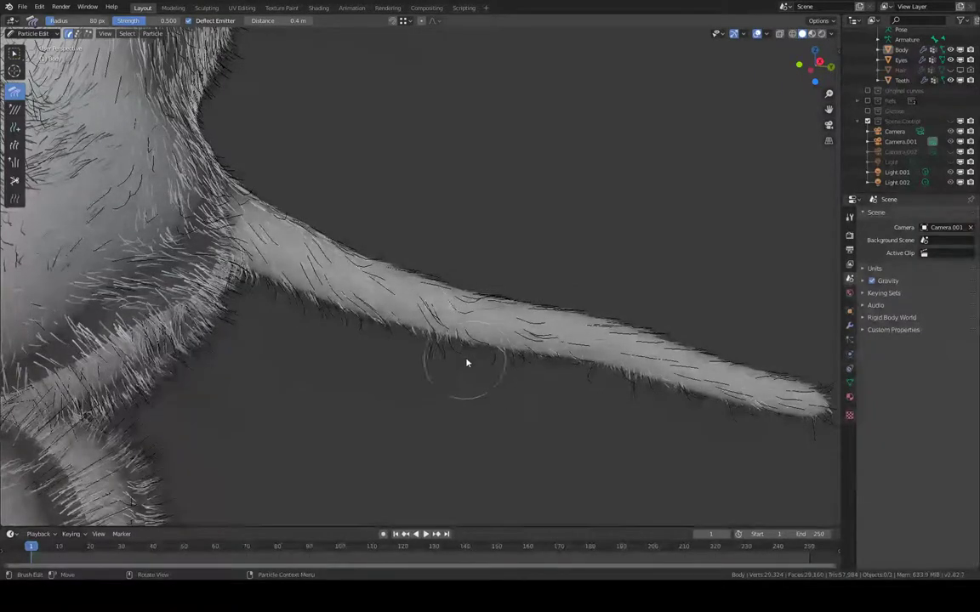
# - Comb the fur along the lower edge of the tail out to its tip, then along the tail's opposite side
pyautogui.keyDown('shift'); pyautogui.moveTo(605, 348); pyautogui.dragTo(486, 277, button='middle'); pyautogui.keyUp('shift')
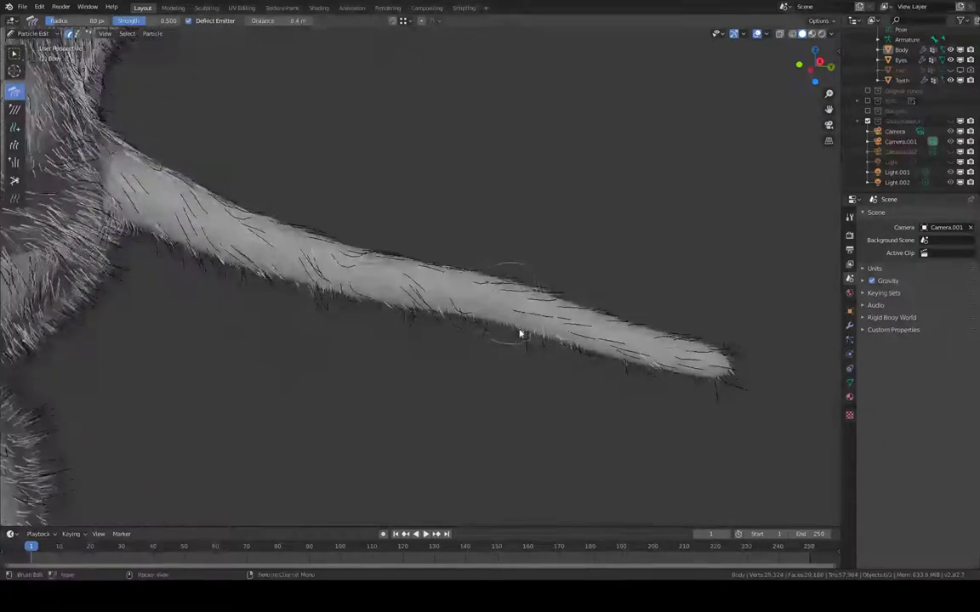
pyautogui.keyDown('shift'); pyautogui.moveTo(518, 333); pyautogui.dragTo(438, 257, button='middle'); pyautogui.keyUp('shift')
pyautogui.keyDown('shift'); pyautogui.moveTo(531, 311); pyautogui.dragTo(453, 259, button='middle'); pyautogui.keyUp('shift')
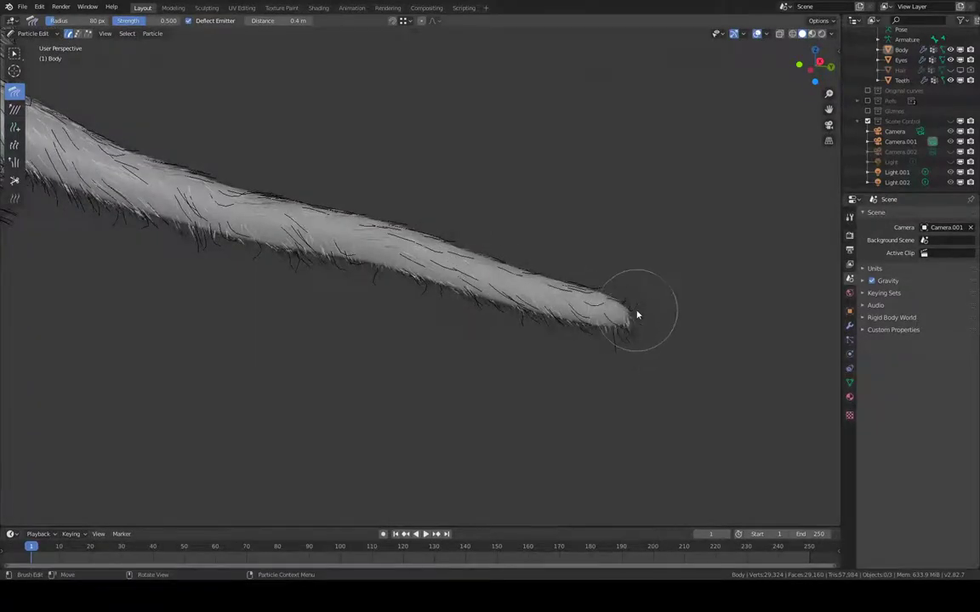
pyautogui.moveTo(634, 306); pyautogui.dragTo(349, 271, button='middle')
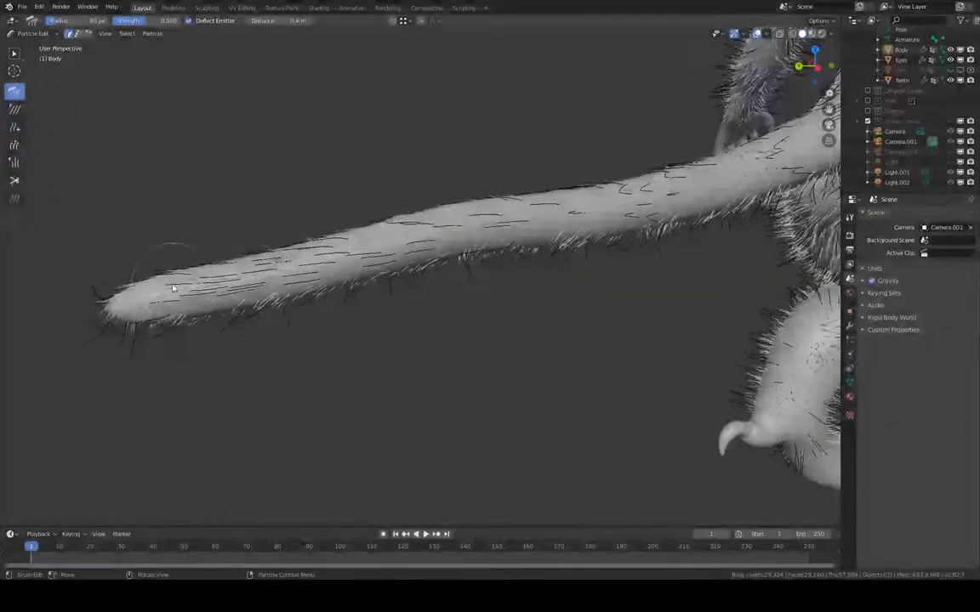
pyautogui.keyDown('shift'); pyautogui.moveTo(498, 247); pyautogui.dragTo(448, 317, button='middle'); pyautogui.keyUp('shift')
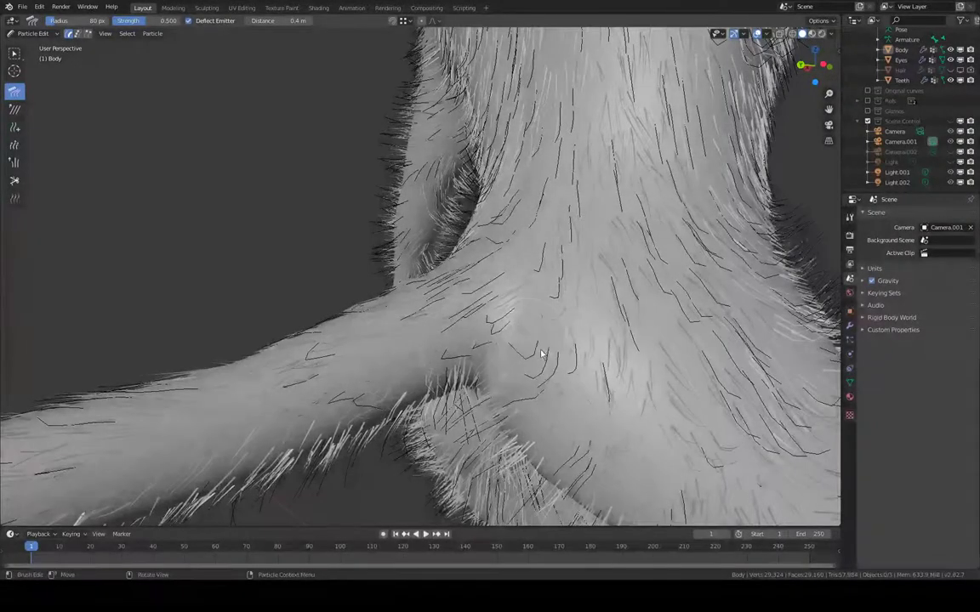
# - Comb the fur where the tail base blends into the lower back and buttock
pyautogui.moveTo(526, 377); pyautogui.dragTo(467, 335, button='middle')
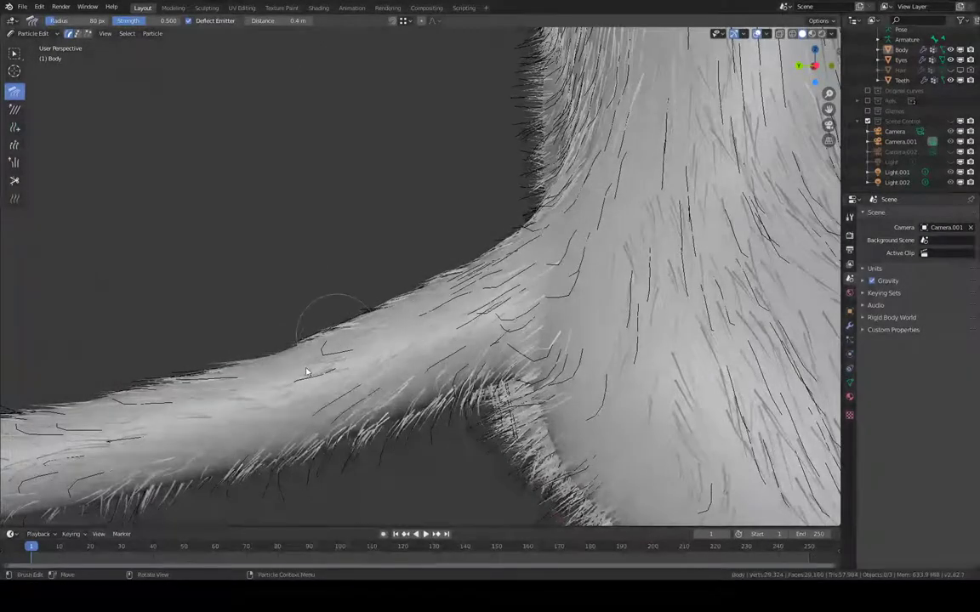
pyautogui.moveTo(502, 350); pyautogui.dragTo(410, 258, button='middle')
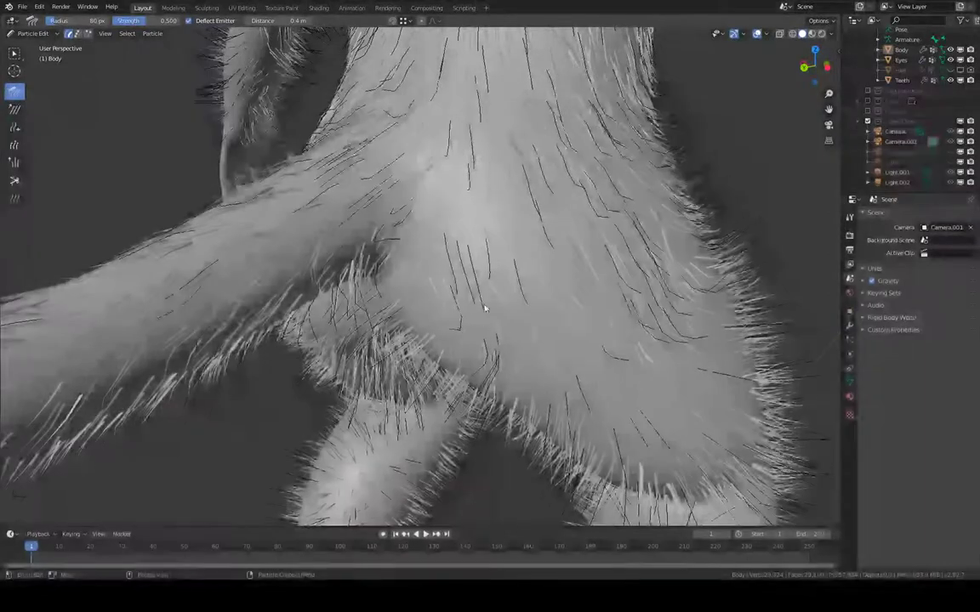
pyautogui.moveTo(485, 269)
pyautogui.mouseDown(button='middle')
pyautogui.moveTo(501, 299)
pyautogui.moveTo(479, 286)
pyautogui.moveTo(339, 275)
pyautogui.moveTo(355, 269)
pyautogui.moveTo(403, 299)
pyautogui.moveTo(374, 256)
pyautogui.moveTo(467, 258)
pyautogui.moveTo(470, 230)
pyautogui.moveTo(417, 170)
pyautogui.moveTo(416, 218)
pyautogui.moveTo(444, 164)
pyautogui.moveTo(398, 168)
pyautogui.moveTo(435, 158)
pyautogui.mouseUp(button='middle')
# - Set the Comb brush radius to 140 px and comb the fur downward over the hip and outer thigh
pyautogui.press('f')
pyautogui.click(494, 255)
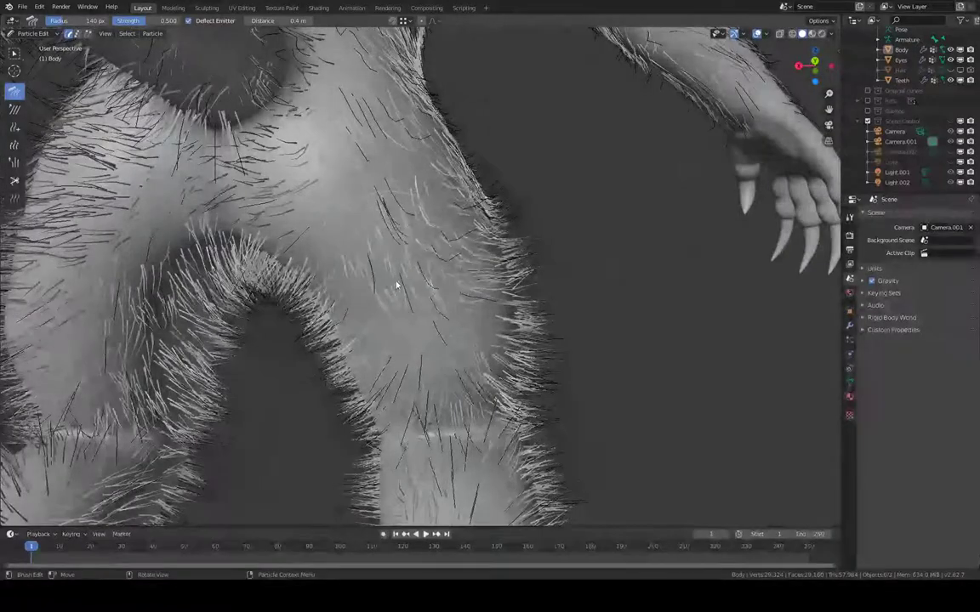
pyautogui.moveTo(482, 277)
pyautogui.mouseDown(button='middle')
pyautogui.moveTo(400, 295)
pyautogui.moveTo(481, 269)
pyautogui.moveTo(507, 232)
pyautogui.moveTo(531, 268)
pyautogui.moveTo(545, 323)
pyautogui.moveTo(582, 291)
pyautogui.moveTo(525, 300)
pyautogui.moveTo(497, 289)
pyautogui.moveTo(505, 192)
pyautogui.moveTo(479, 208)
pyautogui.moveTo(486, 264)
pyautogui.mouseUp(button='middle')
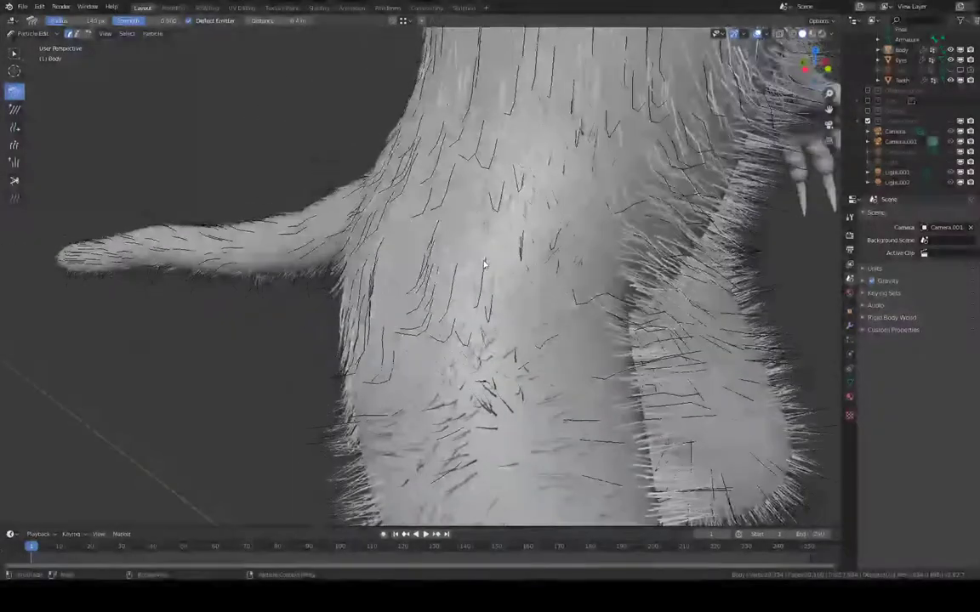
pyautogui.moveTo(486, 265); pyautogui.dragTo(486, 406)
pyautogui.moveTo(481, 297); pyautogui.dragTo(457, 297, button='middle')
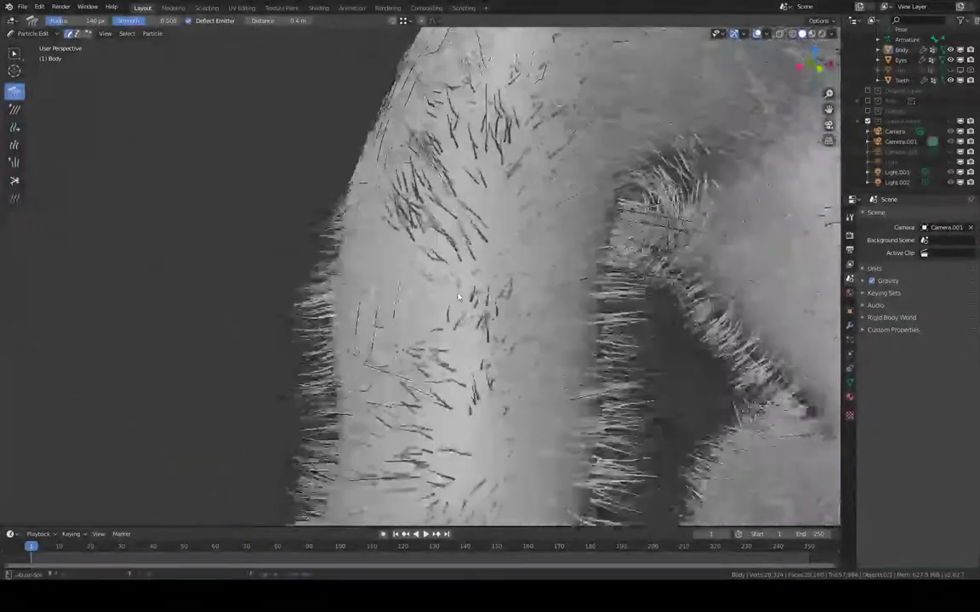
pyautogui.moveTo(441, 171); pyautogui.dragTo(489, 156, button='middle')
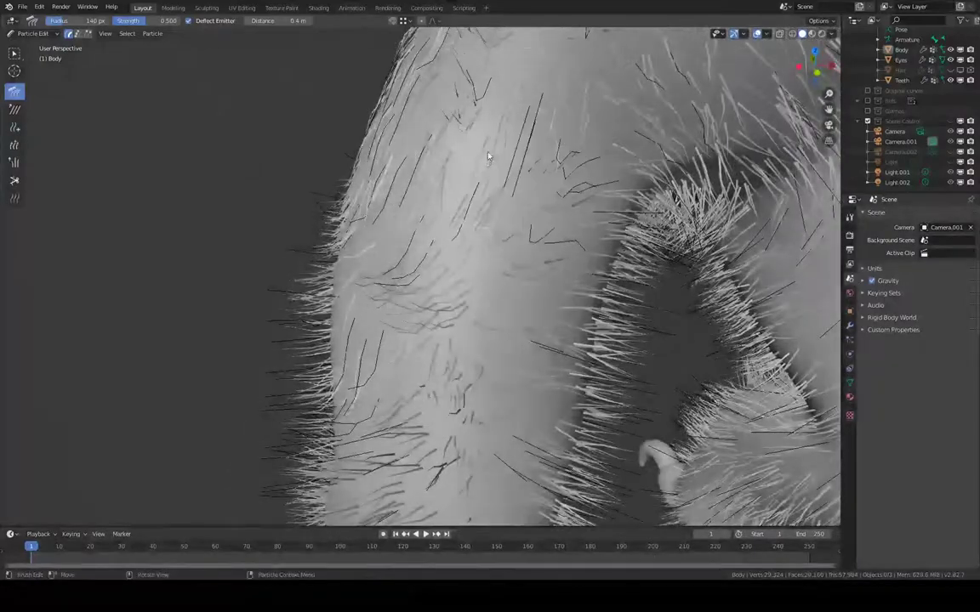
pyautogui.moveTo(463, 141); pyautogui.dragTo(474, 263)
pyautogui.moveTo(445, 245); pyautogui.dragTo(398, 264, button='middle')
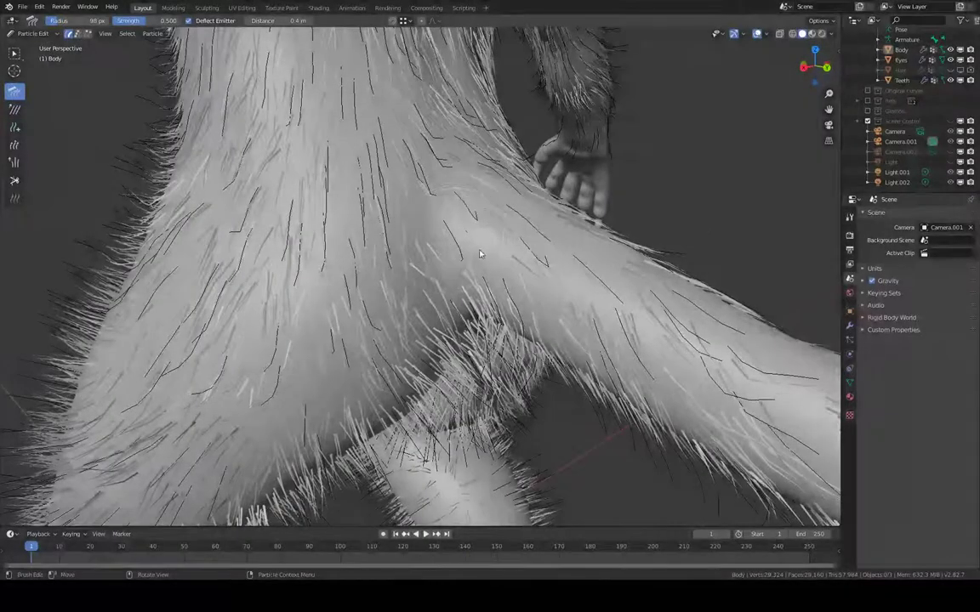
# - Comb the fur on the buttock and upper back of the thigh beside the tail, using a 149 px brush radius
pyautogui.moveTo(433, 184); pyautogui.dragTo(420, 231, button='middle')
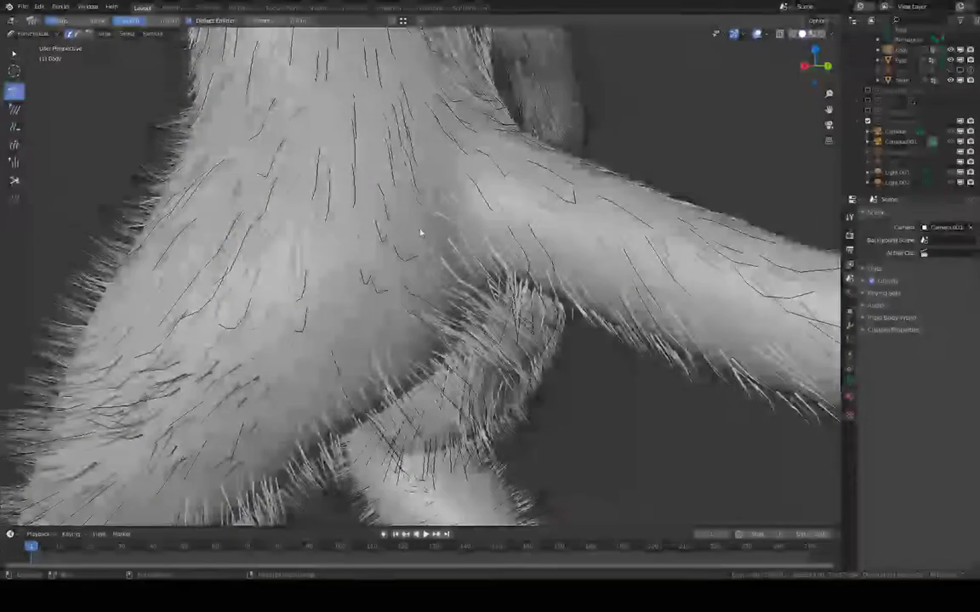
pyautogui.moveTo(387, 307); pyautogui.dragTo(340, 166, button='middle')
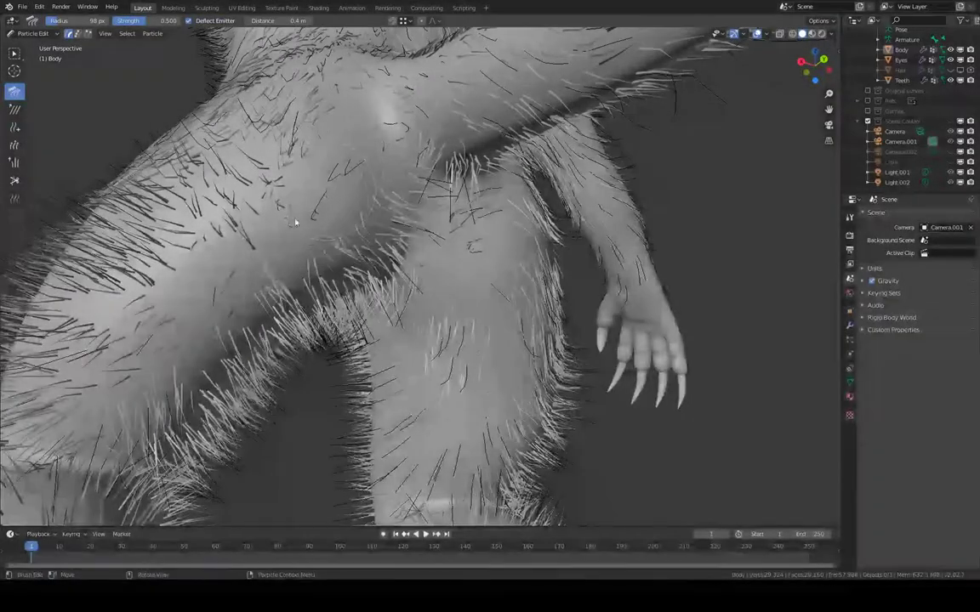
pyautogui.press('f')
pyautogui.click(321, 166)
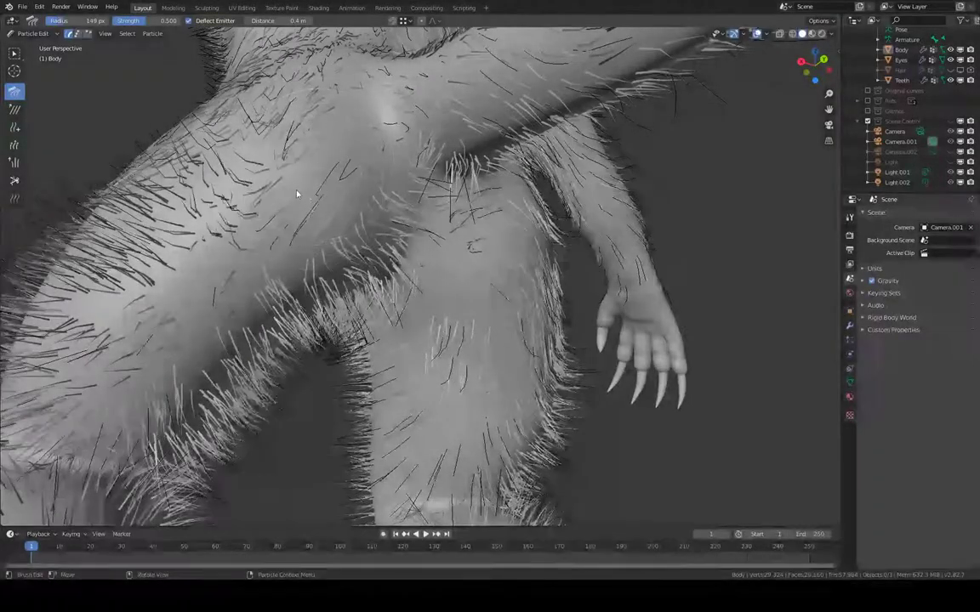
pyautogui.moveTo(298, 192)
pyautogui.mouseDown(button='middle')
pyautogui.moveTo(463, 206)
pyautogui.moveTo(459, 197)
pyautogui.mouseUp(button='middle')
# - Set the Comb brush radius to 85 px and comb the fur beneath the tail base and between the thighs
pyautogui.press('f')
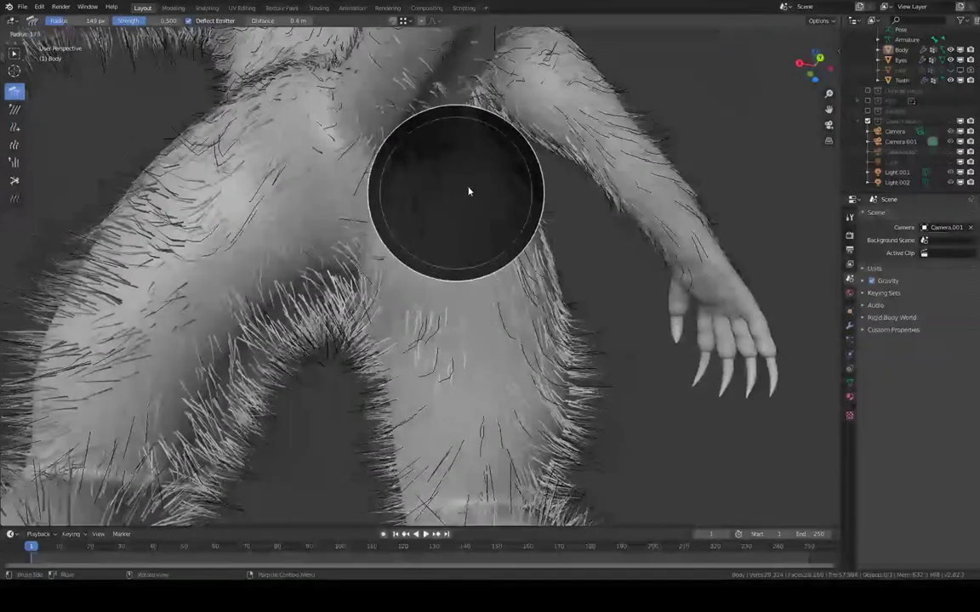
pyautogui.click(422, 170)
pyautogui.moveTo(442, 155)
pyautogui.mouseDown(button='middle')
pyautogui.moveTo(507, 204)
pyautogui.moveTo(480, 234)
pyautogui.mouseUp(button='middle')
pyautogui.moveTo(480, 234)
pyautogui.mouseDown()
pyautogui.moveTo(468, 233)
pyautogui.moveTo(472, 277)
pyautogui.moveTo(484, 282)
pyautogui.moveTo(495, 264)
pyautogui.mouseUp()
pyautogui.moveTo(494, 264); pyautogui.dragTo(372, 234, button='middle')
pyautogui.moveTo(311, 259); pyautogui.dragTo(374, 242, button='middle')
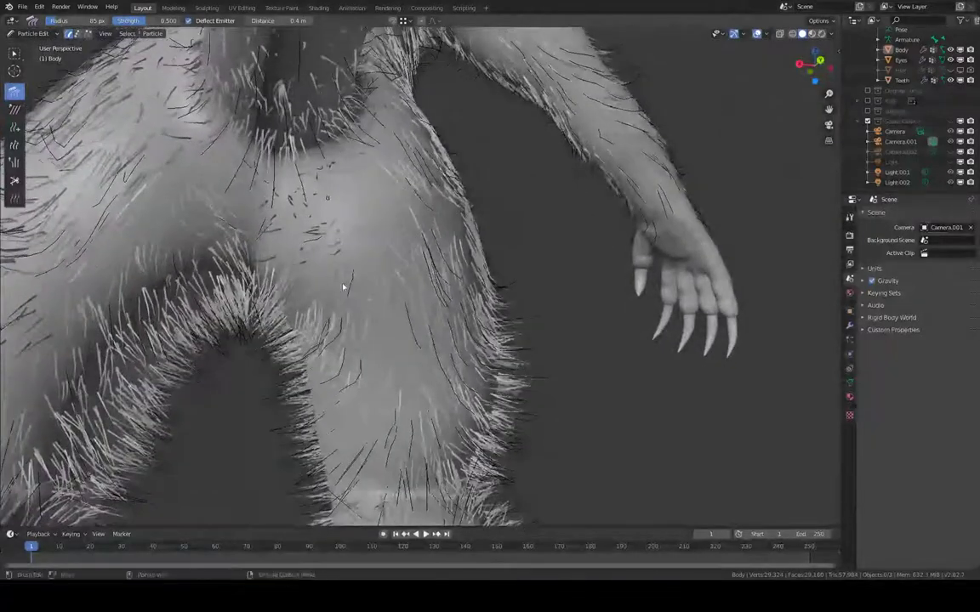
# - Set the Comb brush radius to 113 px and comb the fur down the back of the thigh toward the knee
pyautogui.moveTo(343, 287)
pyautogui.mouseDown(button='middle')
pyautogui.moveTo(356, 253)
pyautogui.moveTo(414, 286)
pyautogui.mouseUp(button='middle')
pyautogui.press('f')
pyautogui.click(383, 279)
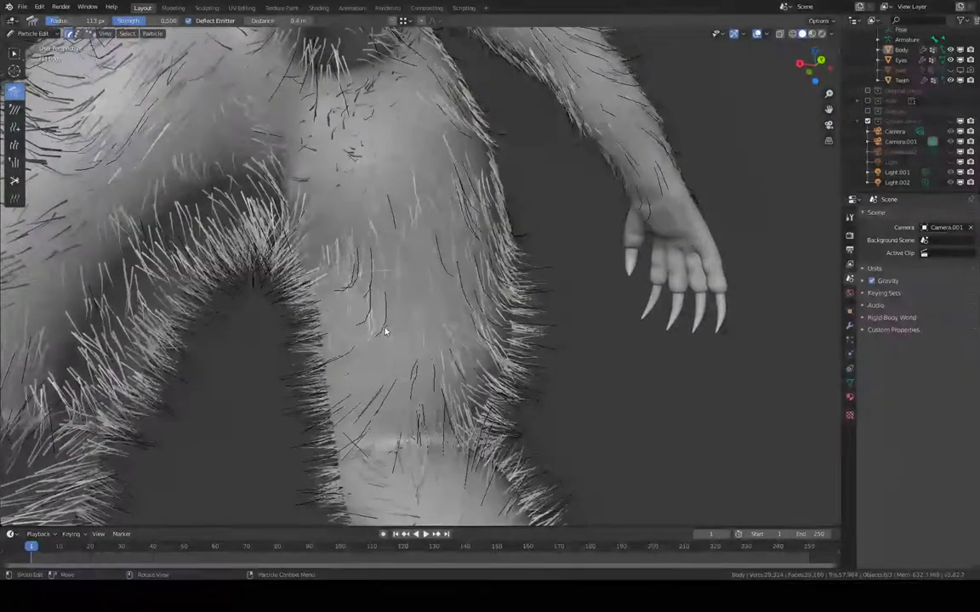
pyautogui.moveTo(430, 349); pyautogui.dragTo(464, 210, button='middle')
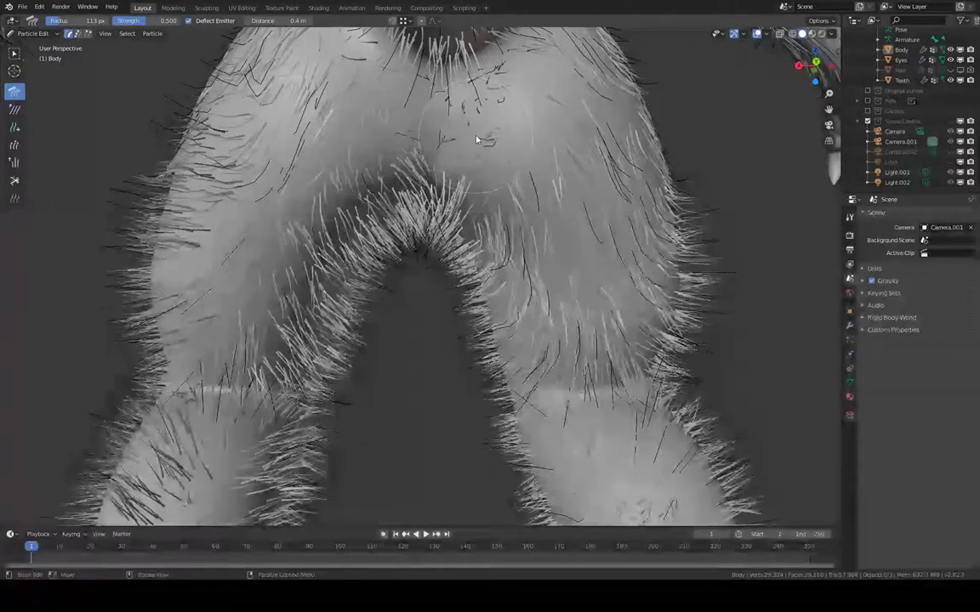
# - Comb the fur on the inner thighs and crotch so it runs down the legs
pyautogui.moveTo(479, 138); pyautogui.dragTo(419, 145, button='middle')
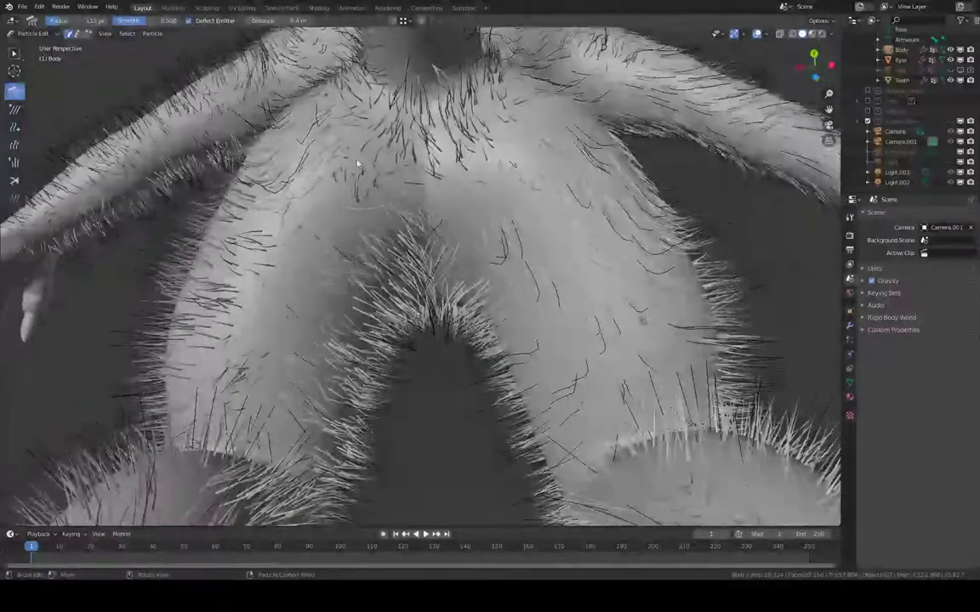
pyautogui.moveTo(290, 304)
pyautogui.mouseDown()
pyautogui.moveTo(341, 247)
pyautogui.moveTo(344, 331)
pyautogui.mouseUp()
pyautogui.moveTo(344, 331); pyautogui.dragTo(412, 304, button='middle')
pyautogui.moveTo(441, 363); pyautogui.dragTo(513, 354, button='middle')
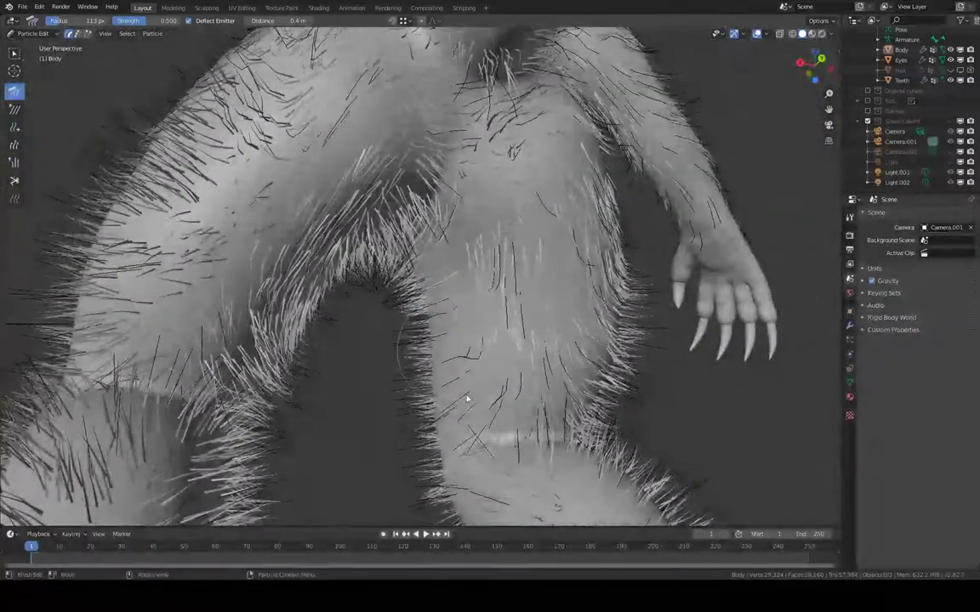
pyautogui.moveTo(466, 399); pyautogui.dragTo(479, 359, button='middle')
pyautogui.moveTo(366, 194); pyautogui.dragTo(375, 215, button='middle')
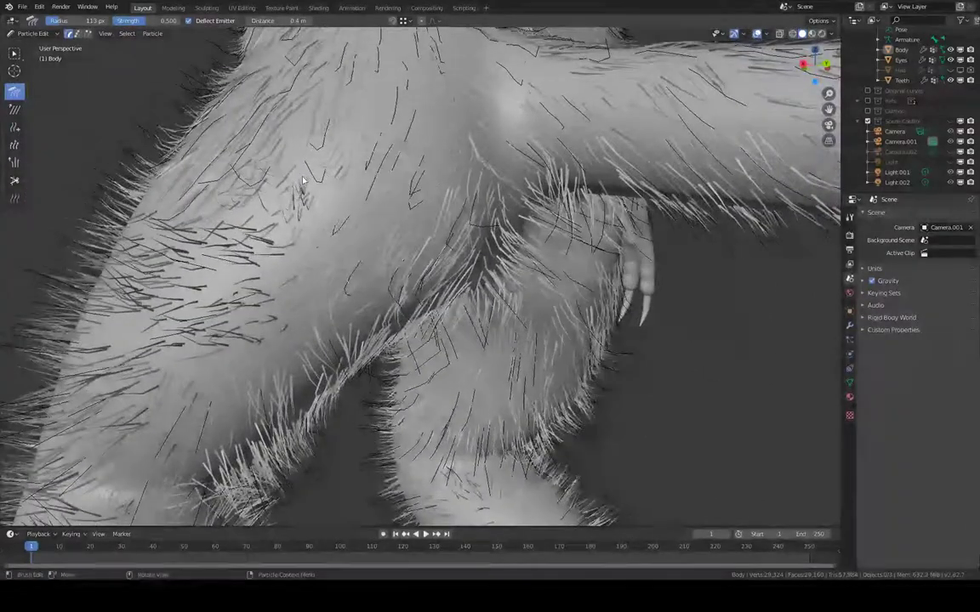
# - Set the Comb brush radius to 174 px and comb the fur down the side of the hip and thigh
pyautogui.moveTo(311, 183); pyautogui.dragTo(419, 259, button='middle')
pyautogui.moveTo(432, 191); pyautogui.dragTo(422, 232)
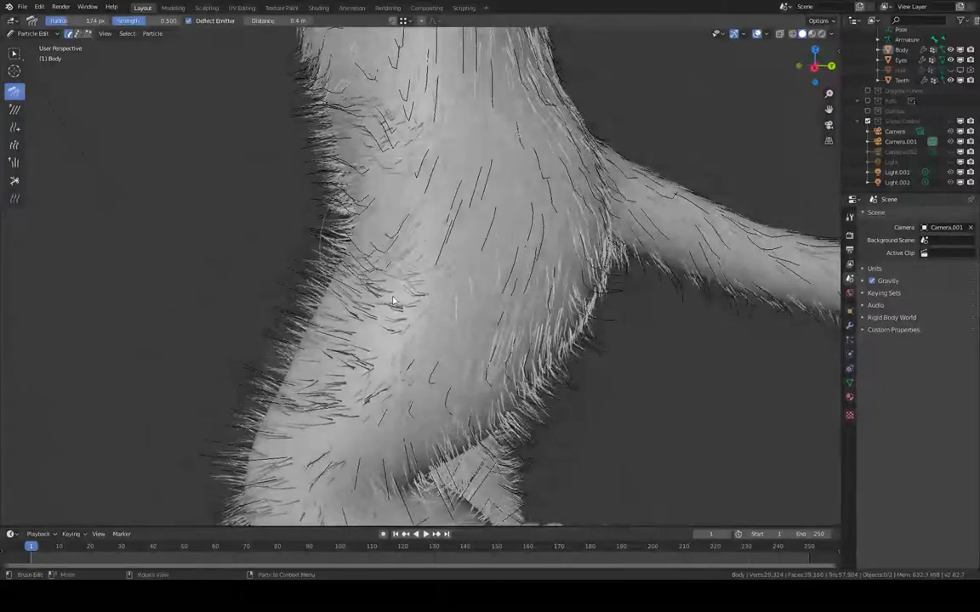
pyautogui.moveTo(393, 306); pyautogui.dragTo(446, 257, button='middle')
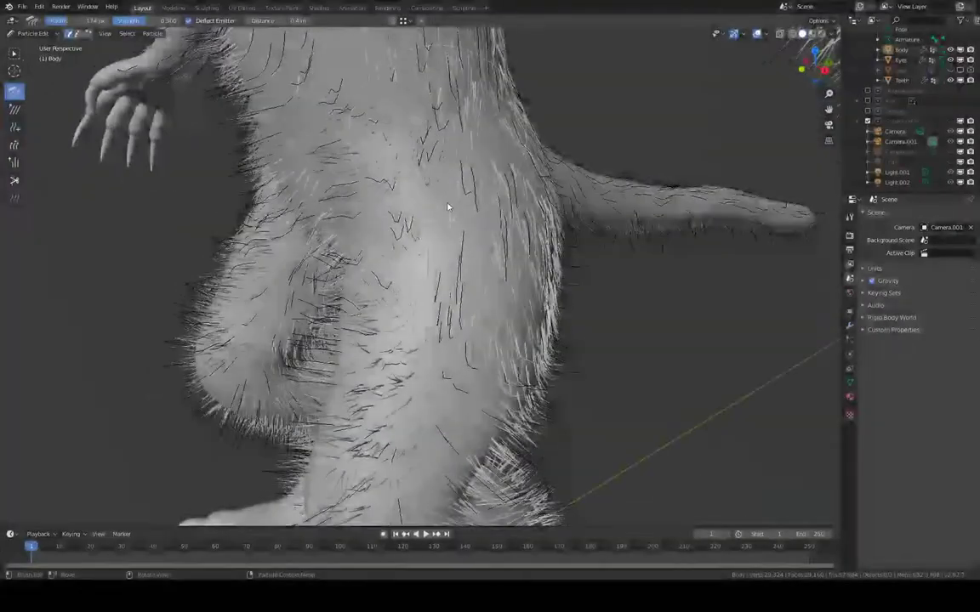
pyautogui.moveTo(425, 174); pyautogui.dragTo(433, 231)
# - Comb the fur on the front of the pelvis and upper thighs downward
pyautogui.moveTo(426, 307); pyautogui.dragTo(400, 217, button='middle')
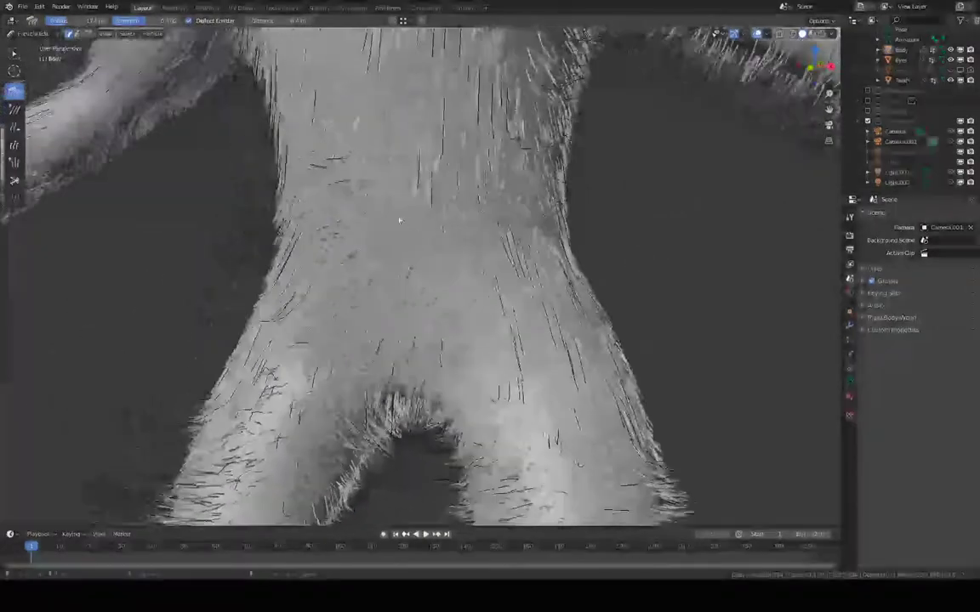
pyautogui.moveTo(404, 307)
pyautogui.mouseDown(button='middle')
pyautogui.moveTo(425, 300)
pyautogui.moveTo(379, 212)
pyautogui.moveTo(379, 258)
pyautogui.moveTo(403, 243)
pyautogui.moveTo(350, 338)
pyautogui.moveTo(360, 323)
pyautogui.moveTo(337, 345)
pyautogui.moveTo(386, 293)
pyautogui.mouseUp(button='middle')
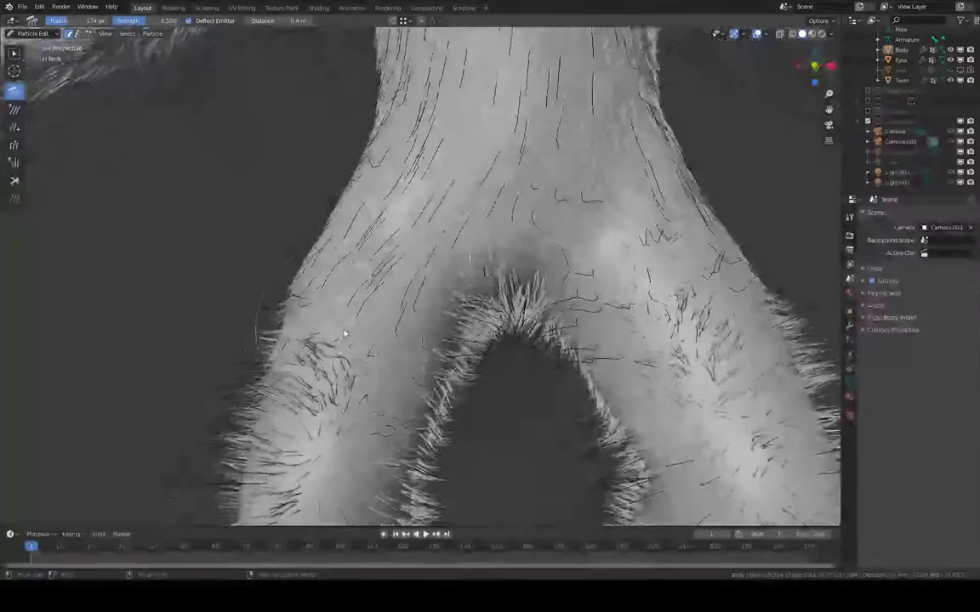
pyautogui.moveTo(343, 332); pyautogui.dragTo(338, 350)
pyautogui.keyDown('shift'); pyautogui.moveTo(575, 380); pyautogui.dragTo(613, 267, button='middle'); pyautogui.keyUp('shift')
# - Comb the fur on the outer side of the opposite thigh diagonally down toward the knee
pyautogui.moveTo(363, 363); pyautogui.dragTo(432, 210, button='middle')
pyautogui.moveTo(420, 249); pyautogui.dragTo(442, 272, button='middle')
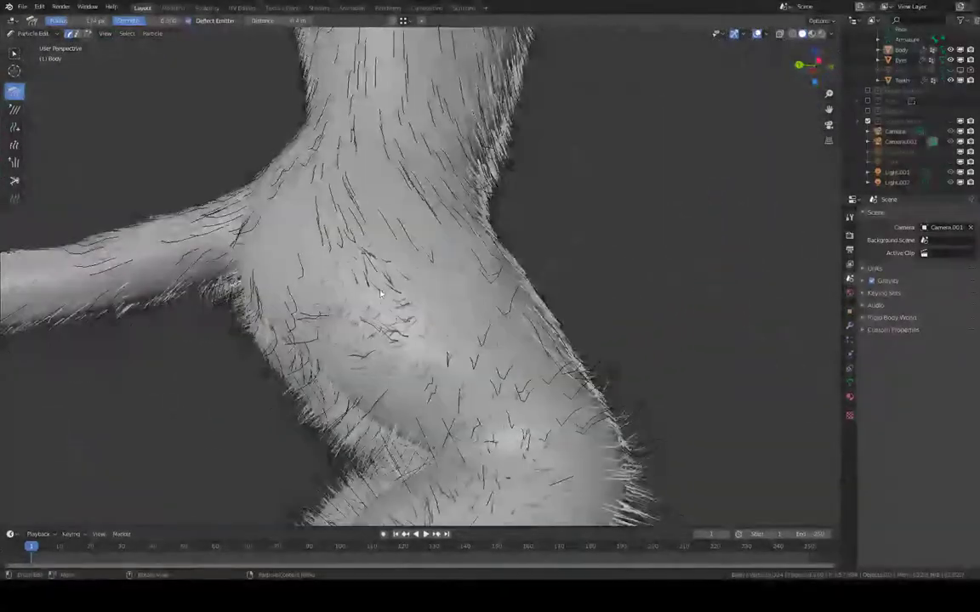
pyautogui.moveTo(423, 331); pyautogui.dragTo(441, 353)
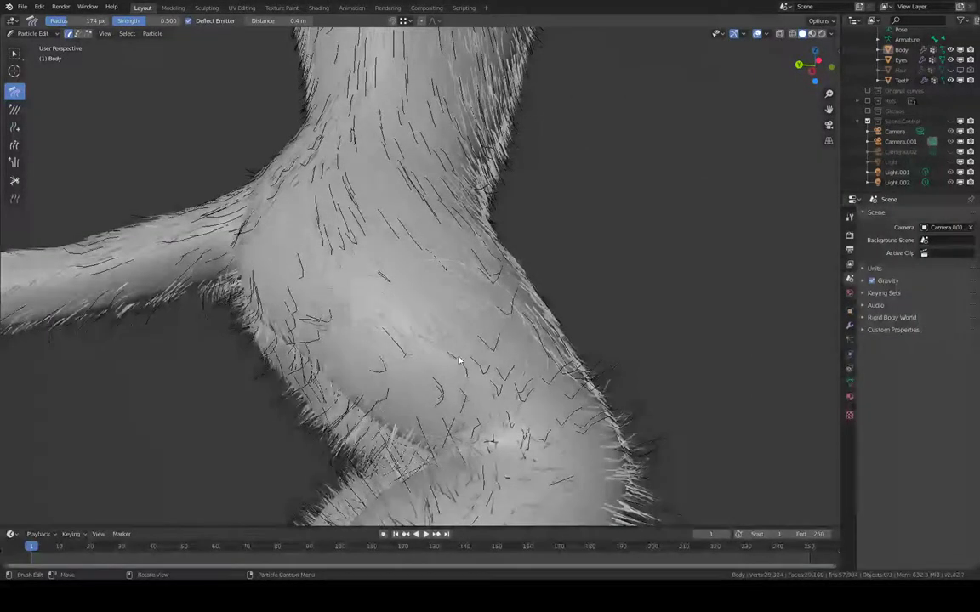
pyautogui.moveTo(370, 269); pyautogui.dragTo(371, 285)
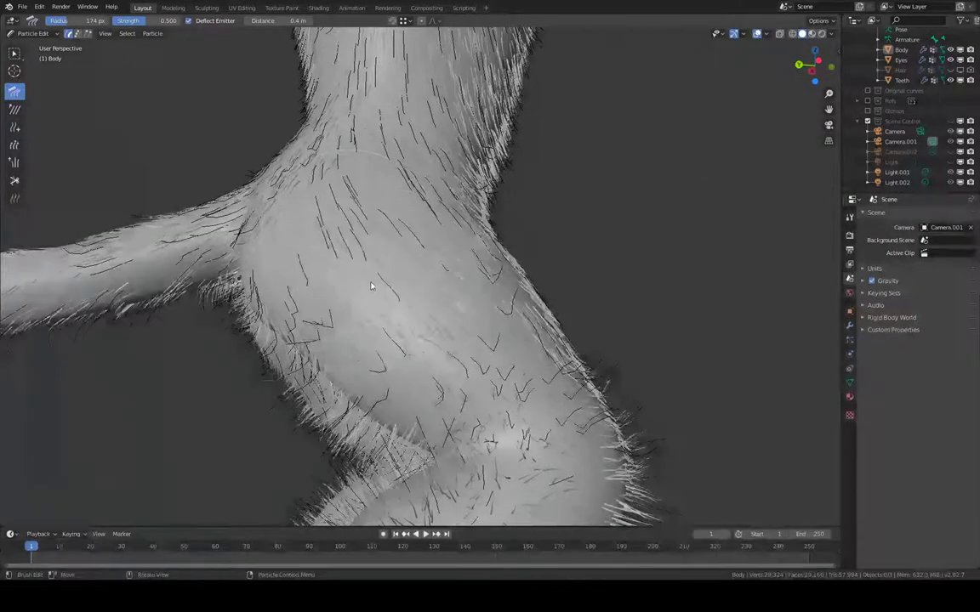
pyautogui.moveTo(340, 315); pyautogui.dragTo(368, 302, button='middle')
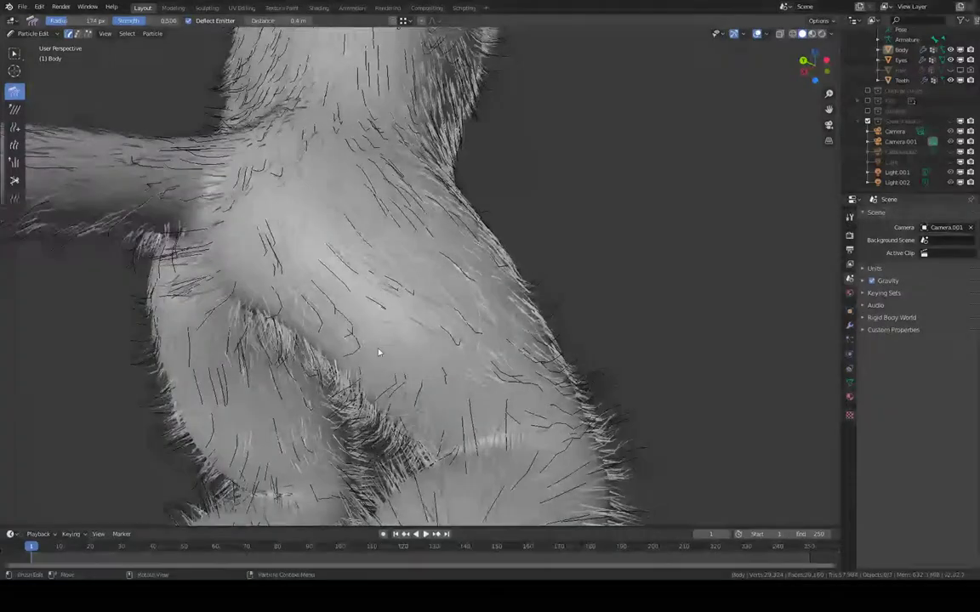
# - Reduce the Comb brush radius to 93 px and comb the fur below the tail base and on the back of the thigh
pyautogui.moveTo(429, 366); pyautogui.dragTo(485, 372, button='middle')
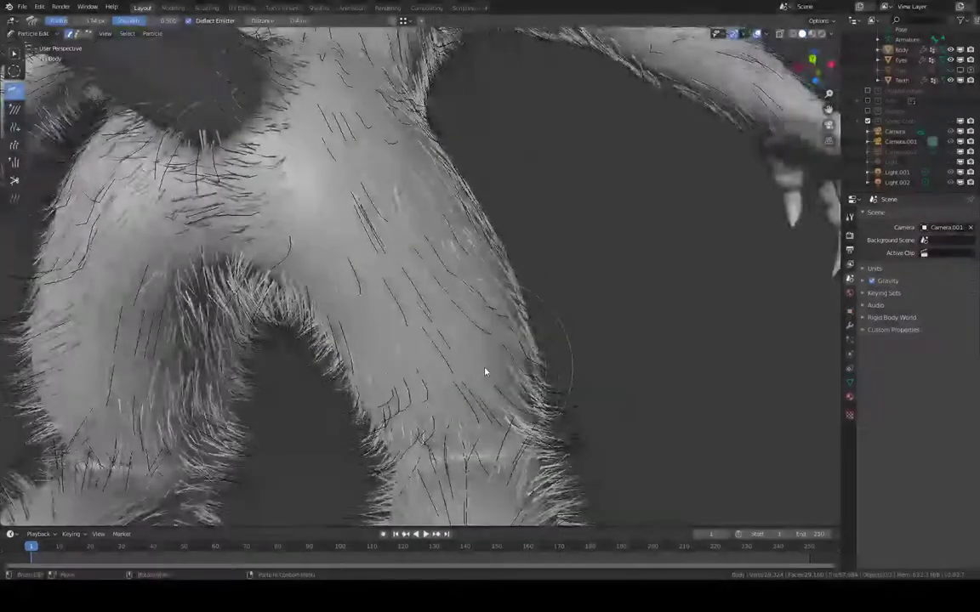
pyautogui.press('f')
pyautogui.click(464, 354)
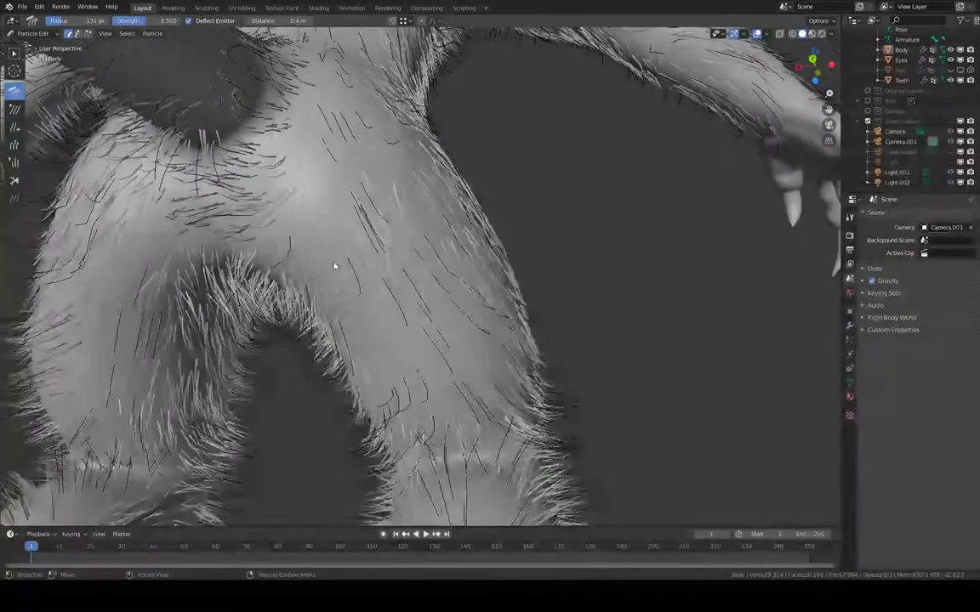
pyautogui.moveTo(334, 264); pyautogui.dragTo(359, 249, button='middle')
pyautogui.press('f')
pyautogui.click(359, 249)
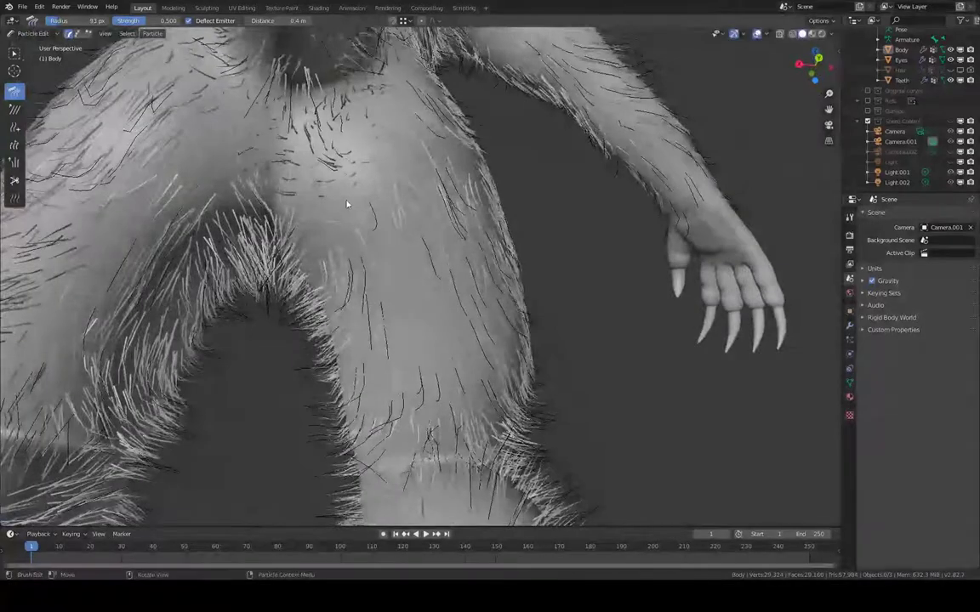
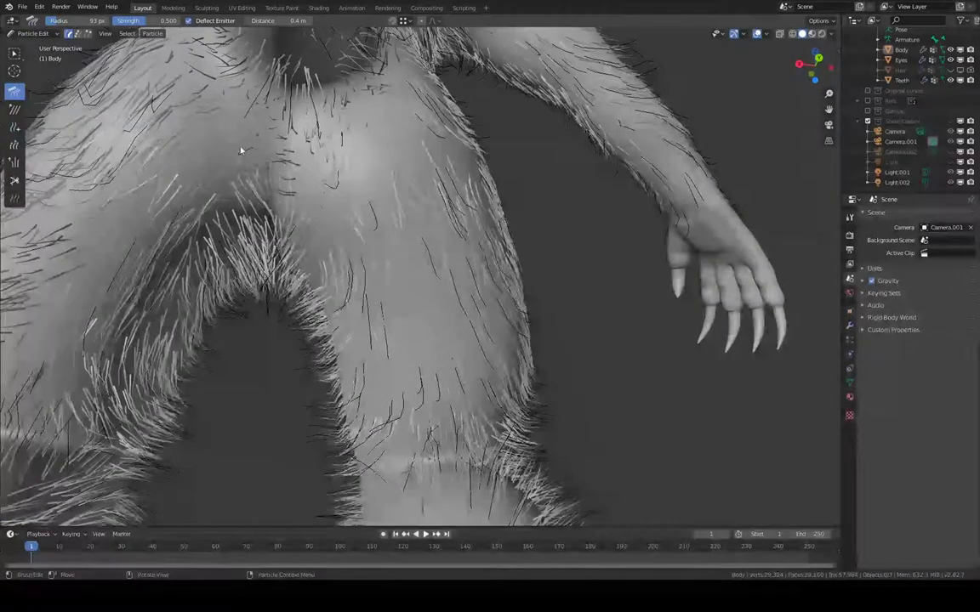
# - Comb the fur on the front of the thigh downward toward the knee
pyautogui.moveTo(278, 170)
pyautogui.mouseDown(button='middle')
pyautogui.moveTo(219, 165)
pyautogui.moveTo(221, 203)
pyautogui.moveTo(214, 196)
pyautogui.moveTo(173, 217)
pyautogui.moveTo(174, 202)
pyautogui.moveTo(205, 221)
pyautogui.moveTo(238, 217)
pyautogui.mouseUp(button='middle')
pyautogui.press('f')
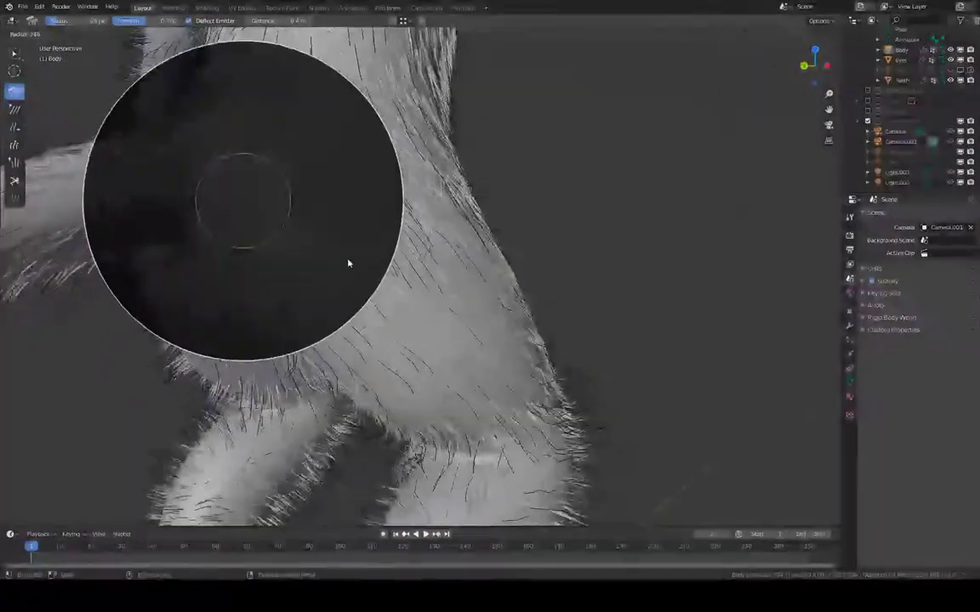
pyautogui.rightClick(347, 262)
pyautogui.moveTo(479, 253)
pyautogui.keyDown('shift'); pyautogui.mouseDown(button='middle')
pyautogui.moveTo(482, 195)
pyautogui.moveTo(464, 181)
pyautogui.moveTo(462, 202)
pyautogui.moveTo(400, 206)
pyautogui.moveTo(387, 252)
pyautogui.mouseUp(button='middle'); pyautogui.keyUp('shift')
pyautogui.moveTo(416, 284); pyautogui.dragTo(376, 223, button='middle')
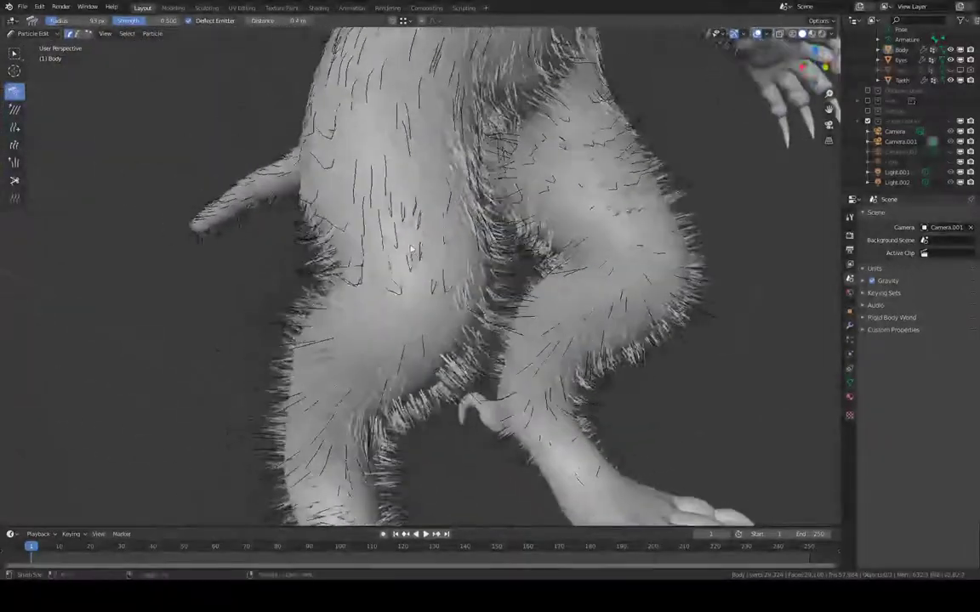
pyautogui.moveTo(379, 198); pyautogui.dragTo(453, 276)
pyautogui.moveTo(453, 276); pyautogui.dragTo(396, 281, button='middle')
pyautogui.moveTo(413, 284); pyautogui.dragTo(391, 243)
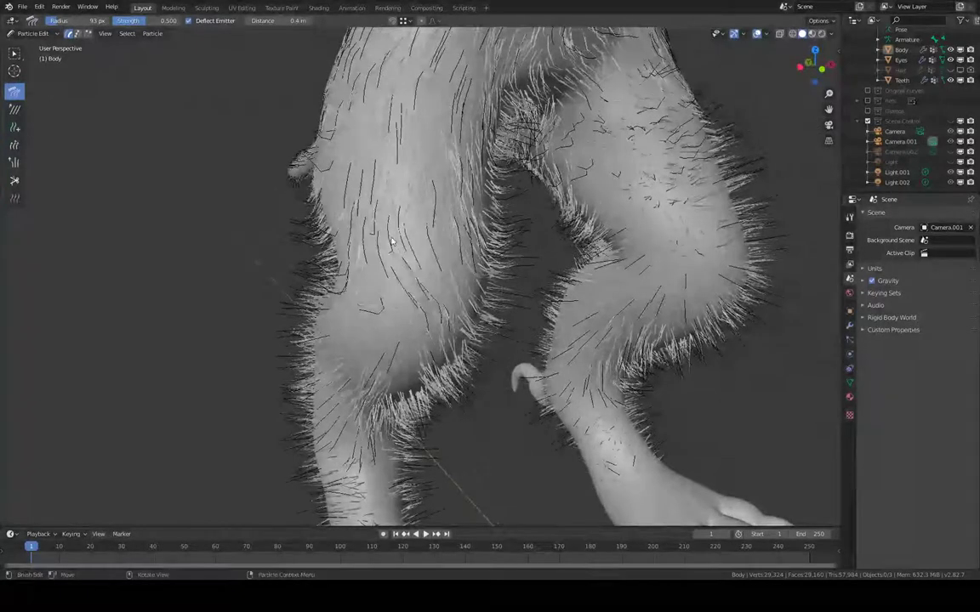
# - Comb the fur on the outer side and back of the thigh down to the knee
pyautogui.moveTo(383, 252); pyautogui.dragTo(355, 156, button='middle')
pyautogui.moveTo(356, 156); pyautogui.dragTo(343, 170)
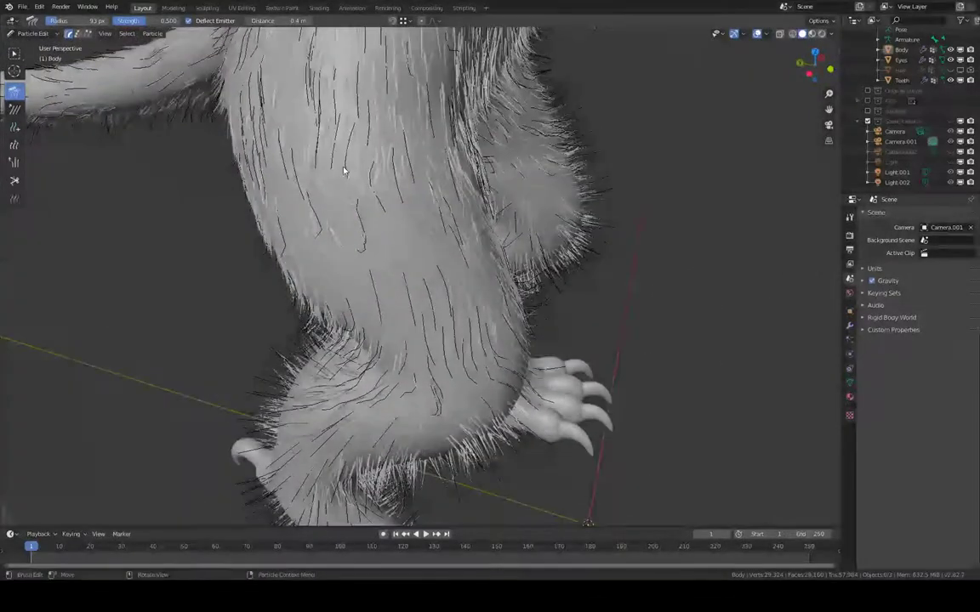
pyautogui.moveTo(364, 161); pyautogui.dragTo(467, 119, button='middle')
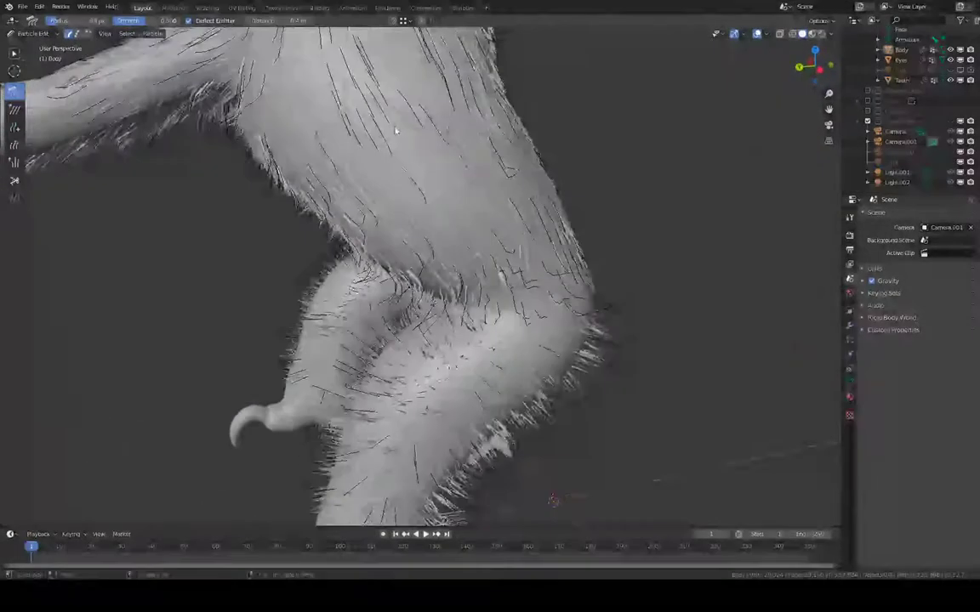
pyautogui.moveTo(423, 154); pyautogui.dragTo(532, 300, button='middle')
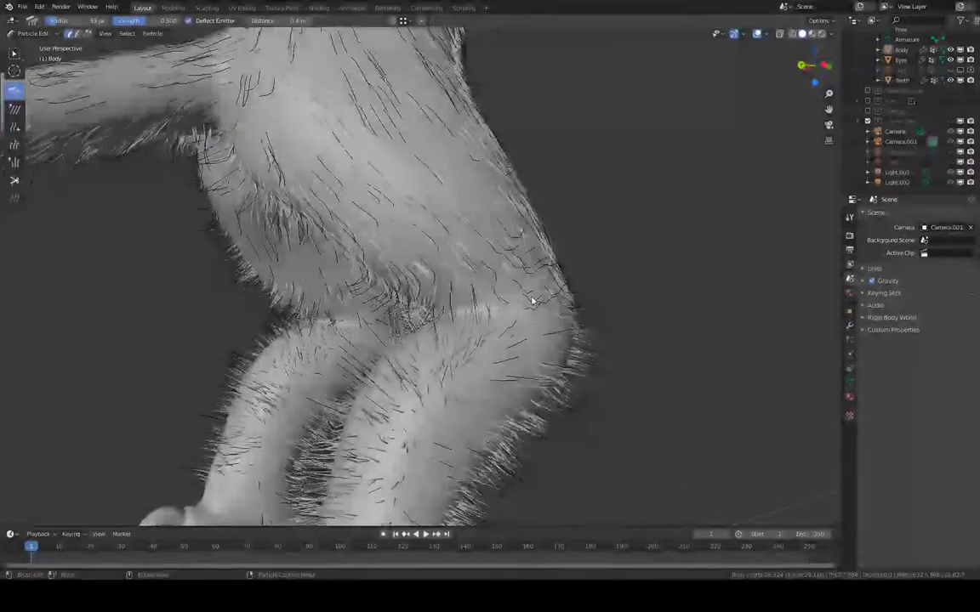
pyautogui.moveTo(460, 230); pyautogui.dragTo(529, 230, button='middle')
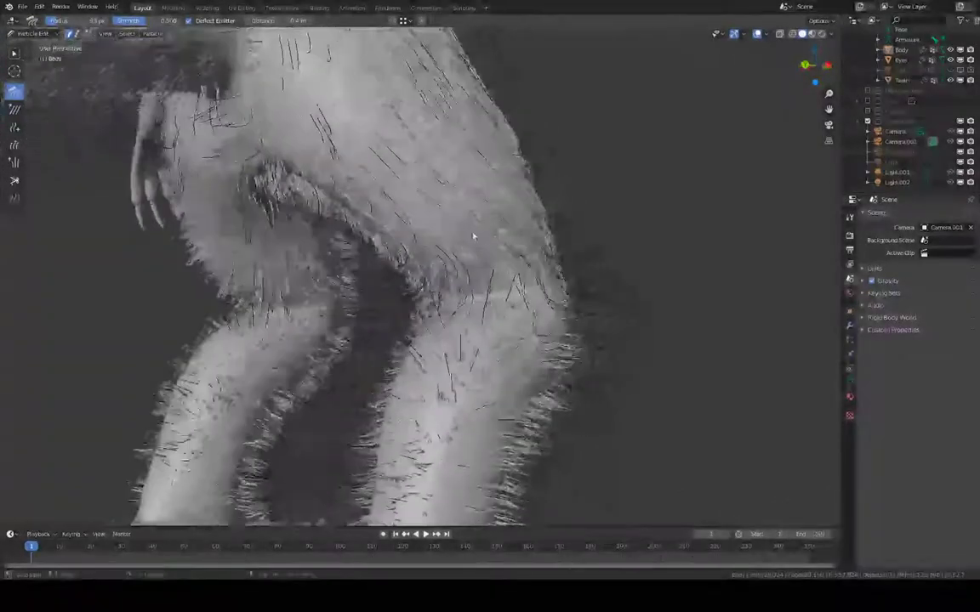
# - Comb the fur on the outer side of the knee and upper lower leg along the leg's direction
pyautogui.moveTo(429, 247); pyautogui.dragTo(384, 221, button='middle')
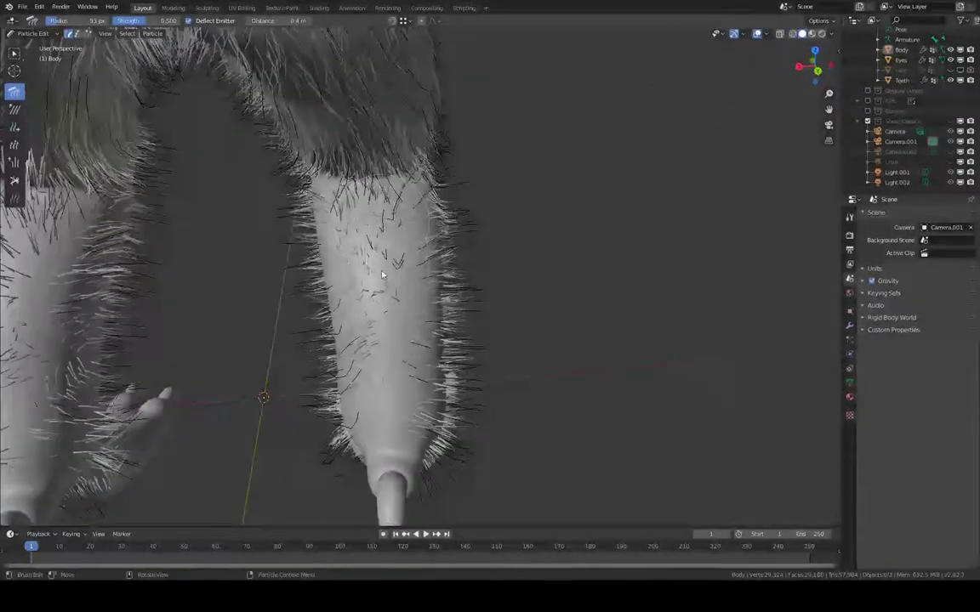
pyautogui.moveTo(382, 317); pyautogui.dragTo(534, 165, button='middle')
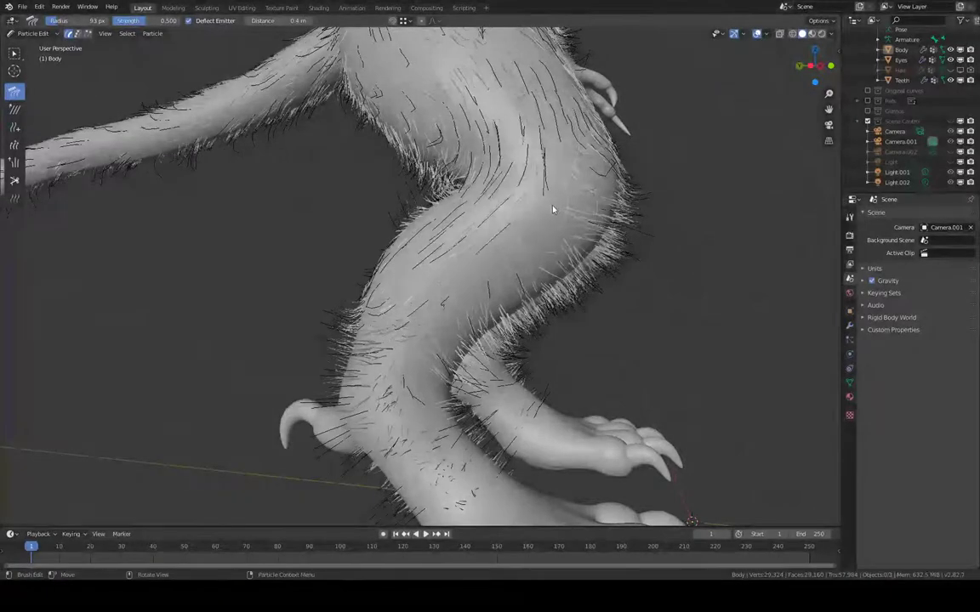
pyautogui.moveTo(553, 209); pyautogui.dragTo(430, 187, button='middle')
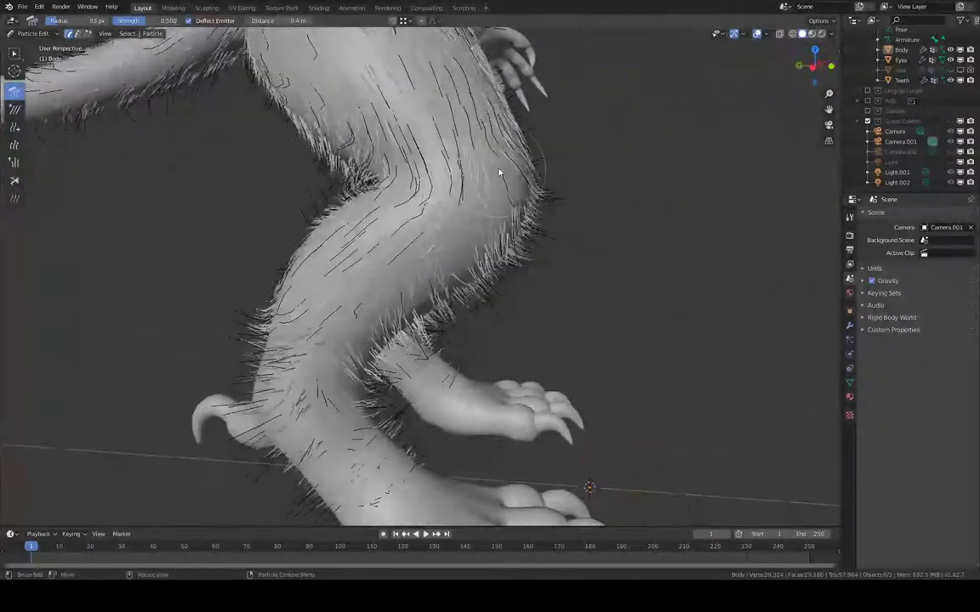
pyautogui.moveTo(499, 172); pyautogui.dragTo(385, 188, button='middle')
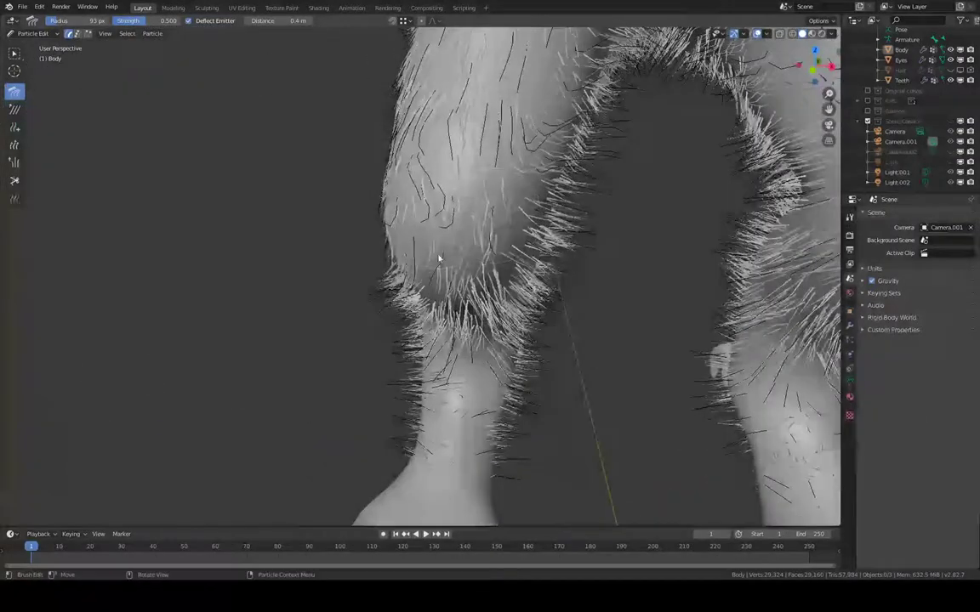
# - Comb the fur over the front of the knee and along the inner thigh downward
pyautogui.moveTo(439, 258); pyautogui.dragTo(479, 142, button='middle')
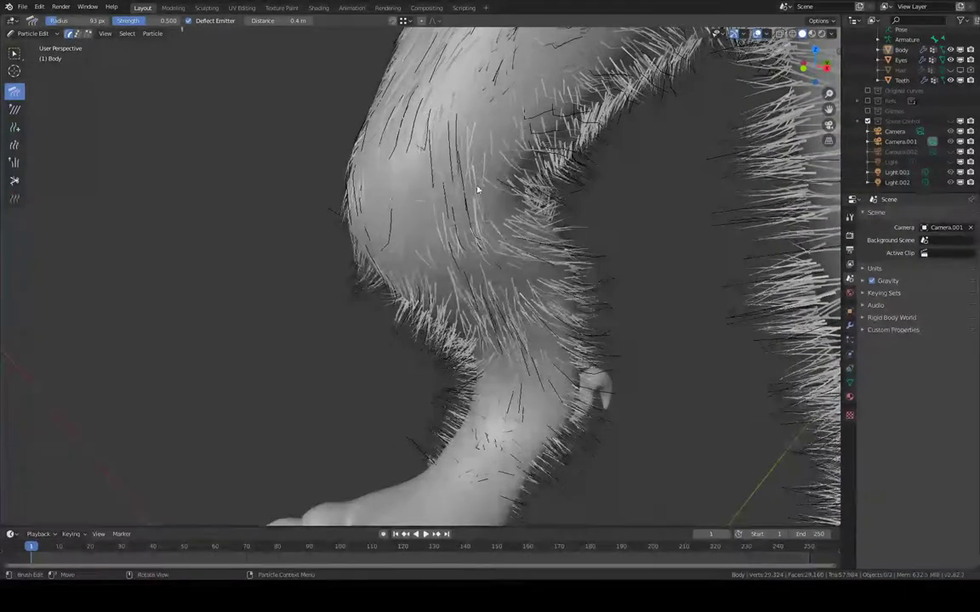
pyautogui.scroll(4, 478, 191)
pyautogui.moveTo(504, 151); pyautogui.dragTo(522, 131)
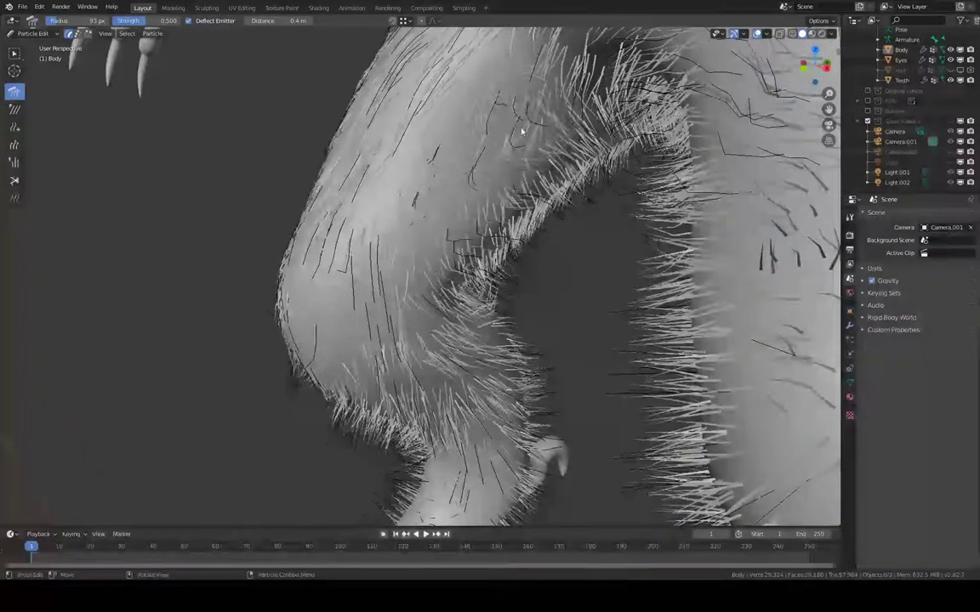
pyautogui.moveTo(503, 151); pyautogui.dragTo(498, 176, button='middle')
pyautogui.moveTo(466, 217); pyautogui.dragTo(491, 146, button='middle')
pyautogui.moveTo(520, 133); pyautogui.dragTo(508, 148)
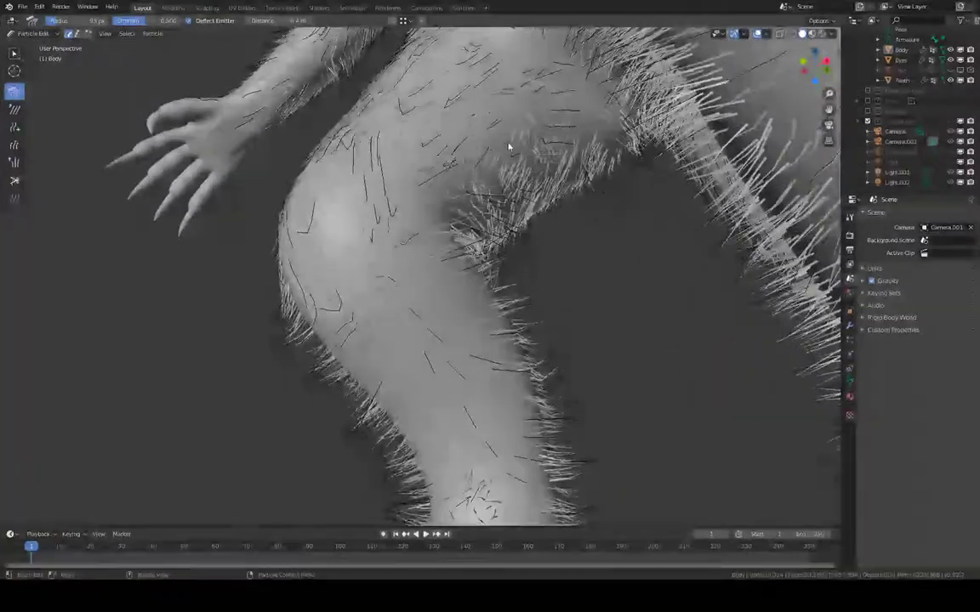
# - Comb the fur on the shin and the outer back side of the lower leg down toward the heel claw
pyautogui.moveTo(412, 112); pyautogui.dragTo(434, 127, button='middle')
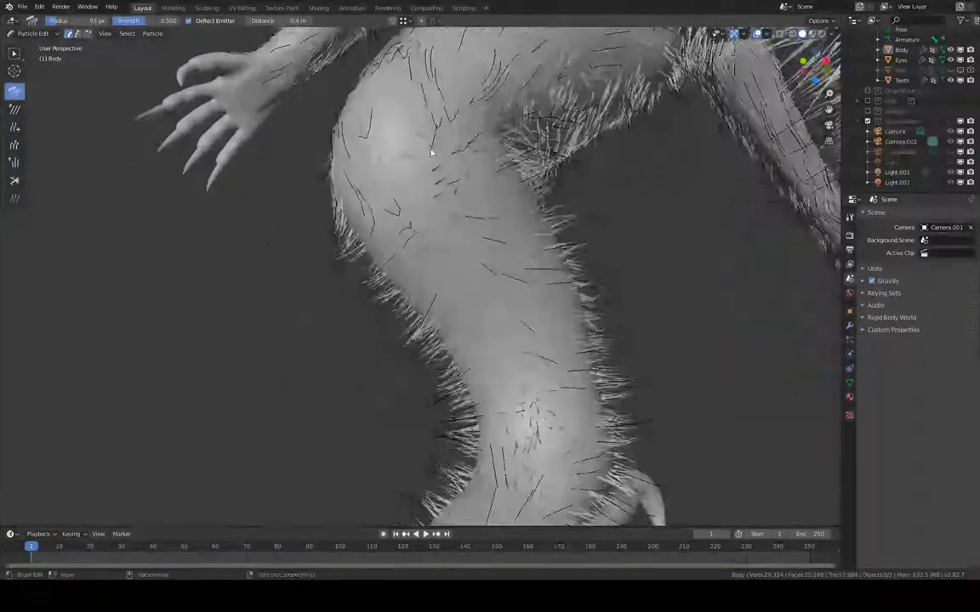
pyautogui.moveTo(473, 250); pyautogui.dragTo(495, 294, button='middle')
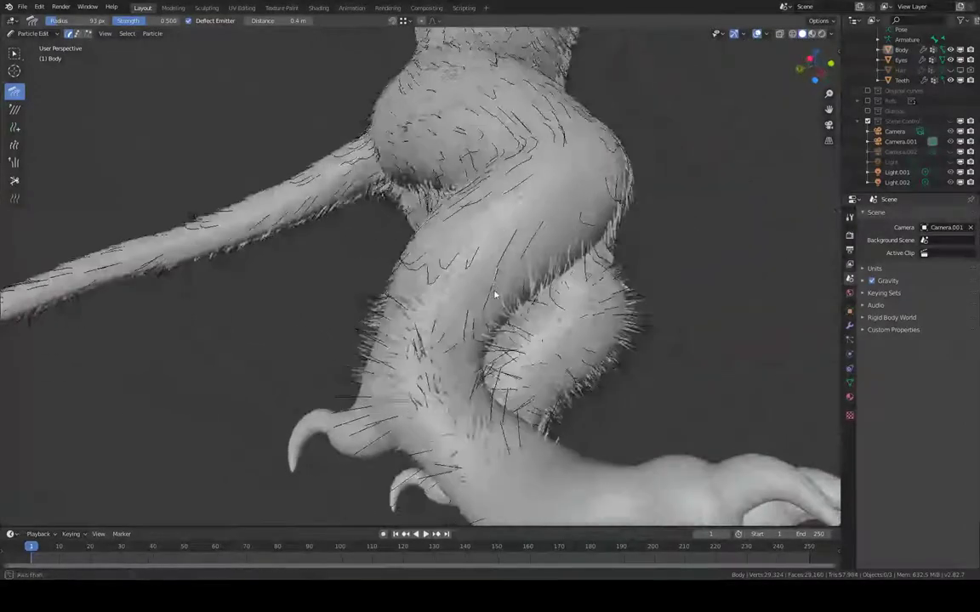
pyautogui.moveTo(421, 327); pyautogui.dragTo(394, 300, button='middle')
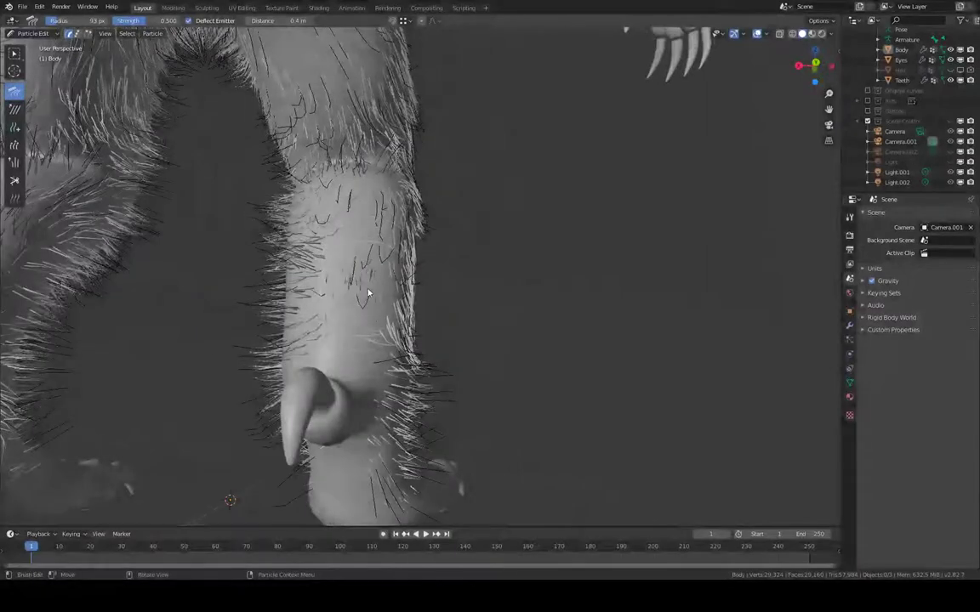
pyautogui.moveTo(369, 293); pyautogui.dragTo(362, 299, button='middle')
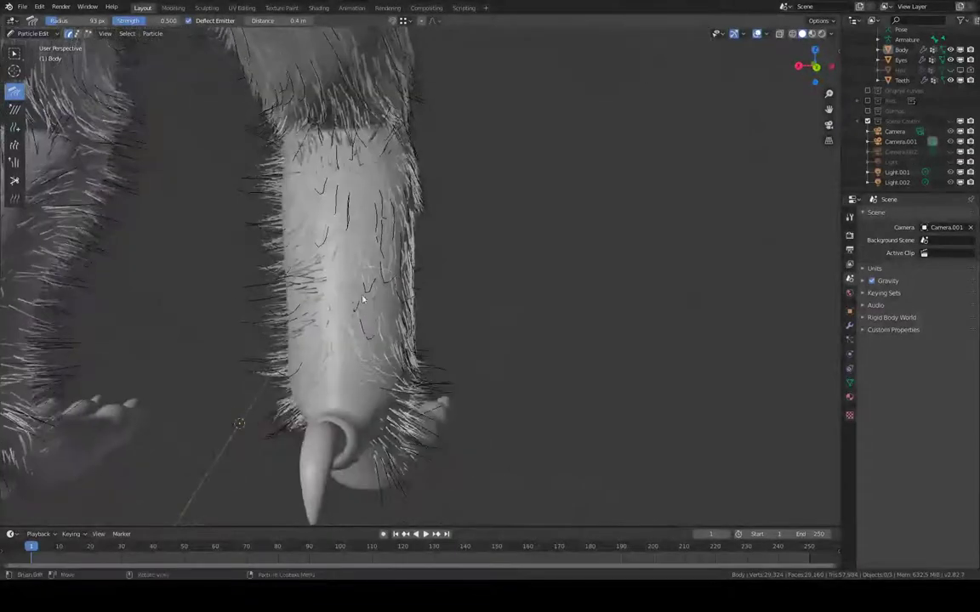
# - Comb the fur on the inner side of the lower leg diagonally down toward the ankle
pyautogui.moveTo(363, 342)
pyautogui.mouseDown(button='middle')
pyautogui.moveTo(365, 311)
pyautogui.moveTo(448, 302)
pyautogui.mouseUp(button='middle')
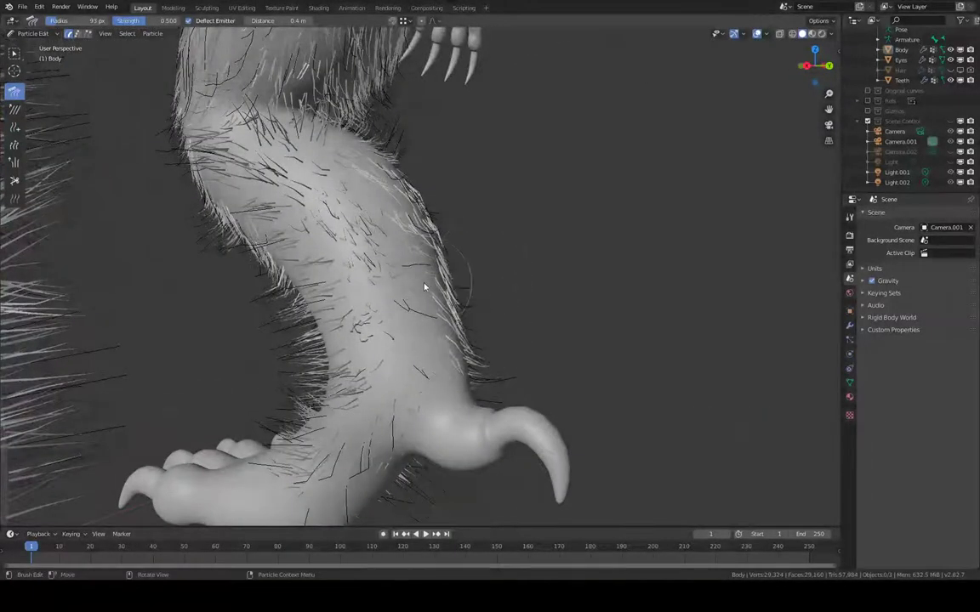
pyautogui.moveTo(392, 281); pyautogui.dragTo(427, 296, button='middle')
pyautogui.moveTo(345, 227); pyautogui.dragTo(299, 181)
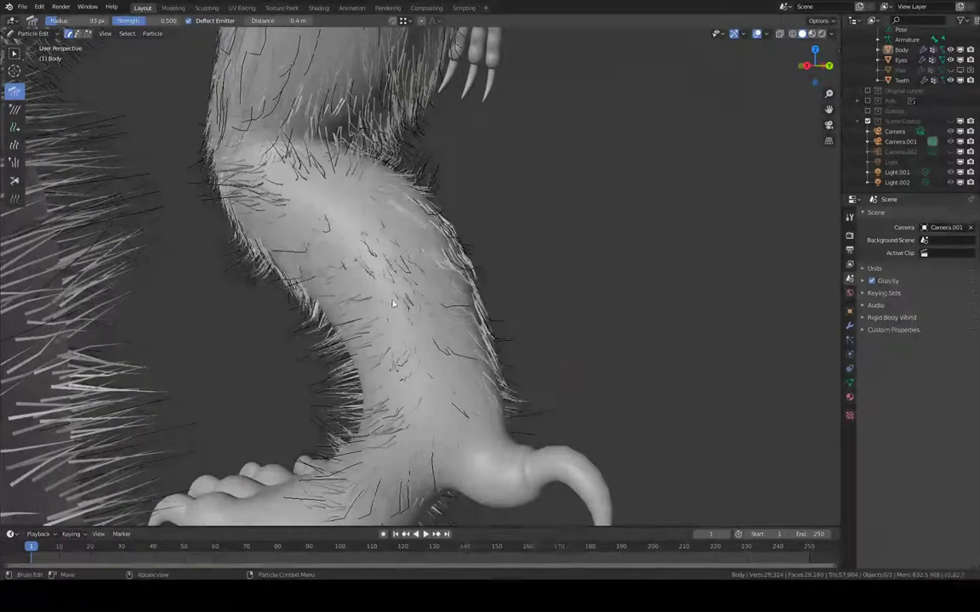
pyautogui.moveTo(389, 290)
pyautogui.mouseDown(button='middle')
pyautogui.moveTo(335, 309)
pyautogui.moveTo(287, 287)
pyautogui.mouseUp(button='middle')
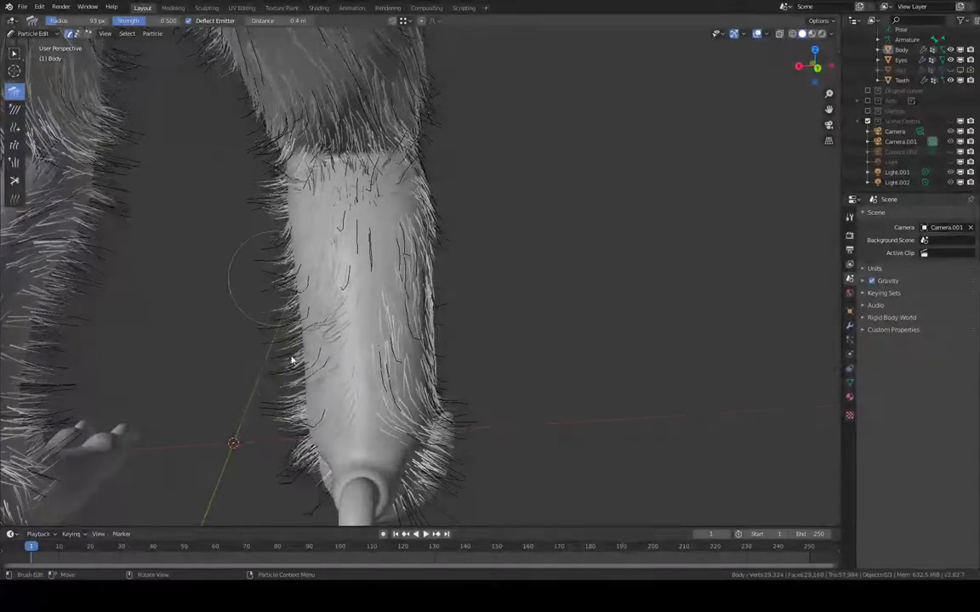
# - Comb the fur on the lower shin and around the ankle down toward the foot
pyautogui.moveTo(292, 361); pyautogui.dragTo(489, 249, button='middle')
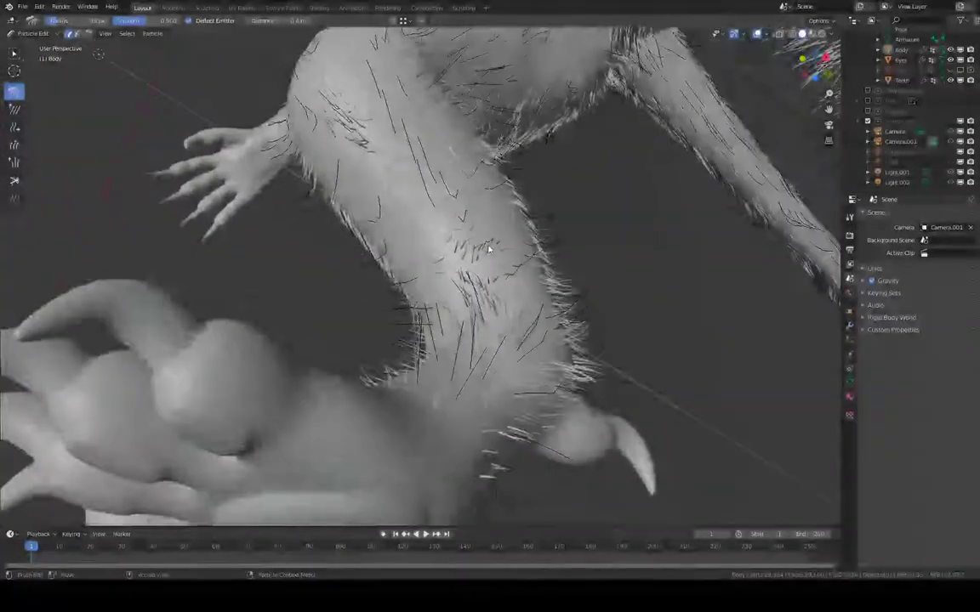
pyautogui.moveTo(479, 292); pyautogui.dragTo(454, 382, button='middle')
pyautogui.moveTo(474, 429); pyautogui.dragTo(440, 441, button='middle')
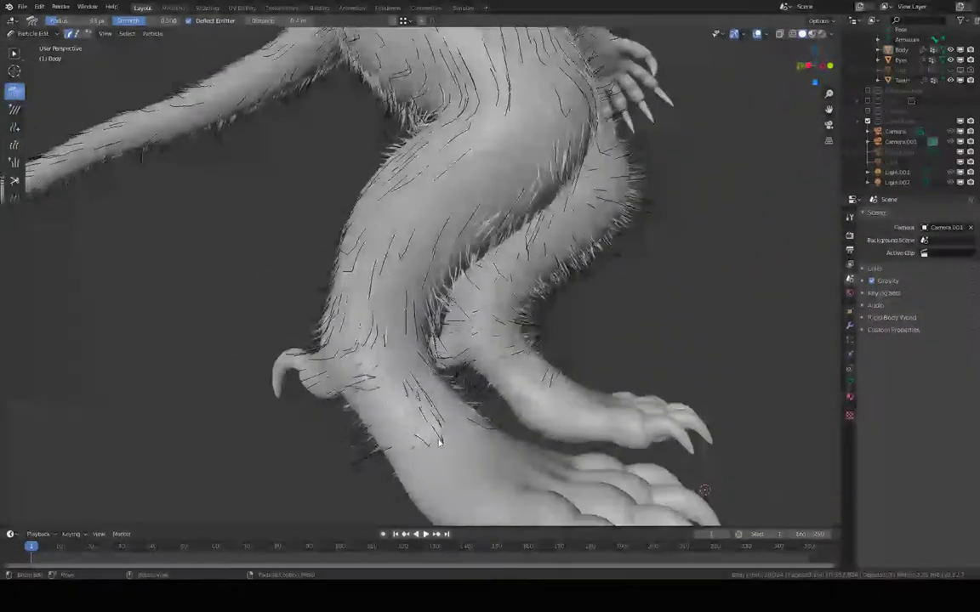
pyautogui.moveTo(409, 401); pyautogui.dragTo(370, 364, button='middle')
pyautogui.moveTo(387, 402); pyautogui.dragTo(351, 310, button='middle')
pyautogui.moveTo(396, 341); pyautogui.dragTo(439, 195, button='middle')
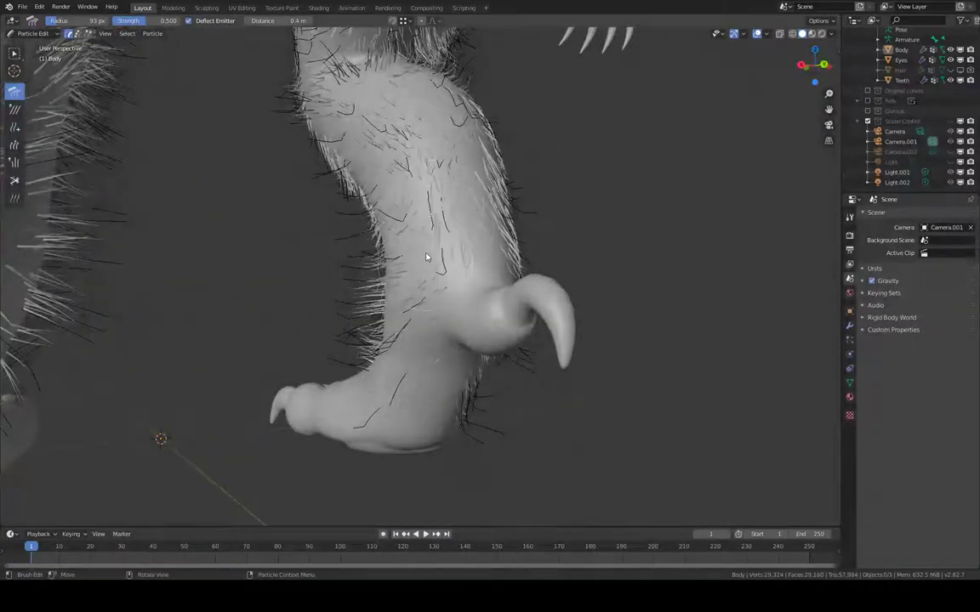
# - Comb the fur on the back and inner edge of the calf below the knee downward
pyautogui.moveTo(427, 257); pyautogui.dragTo(313, 230, button='middle')
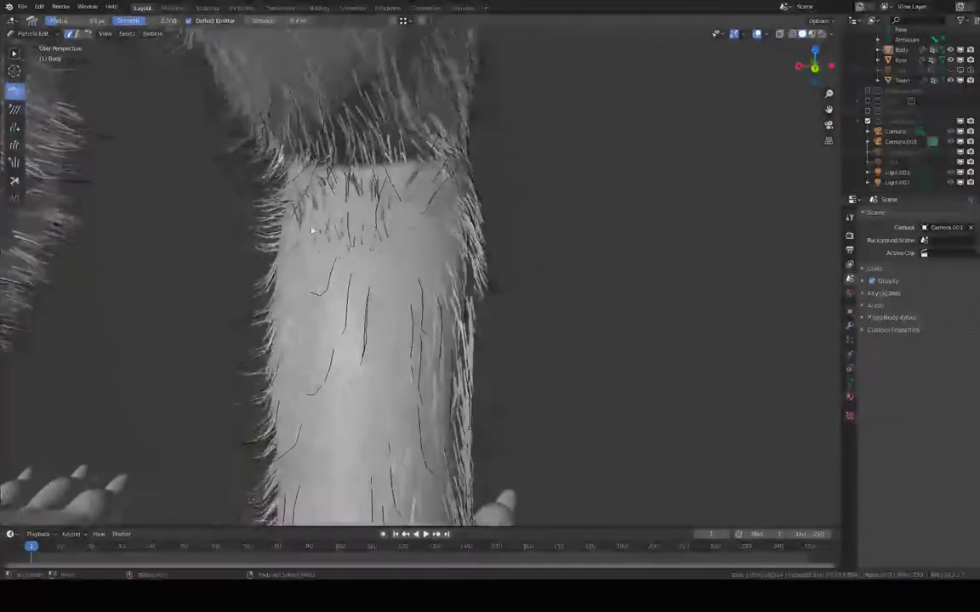
pyautogui.moveTo(272, 125); pyautogui.dragTo(283, 144)
pyautogui.moveTo(300, 157); pyautogui.dragTo(246, 121, button='middle')
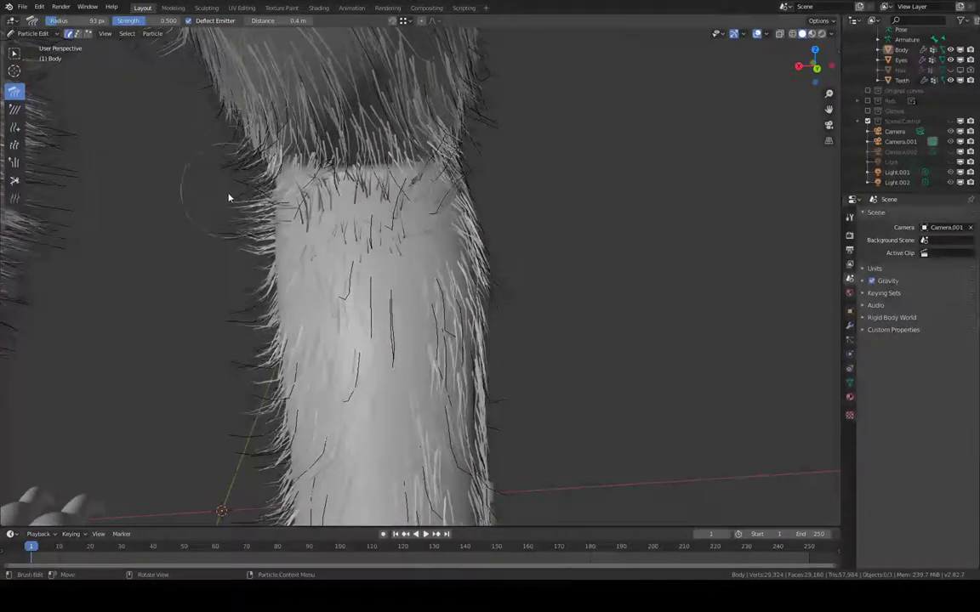
pyautogui.moveTo(246, 376)
pyautogui.mouseDown(button='middle')
pyautogui.moveTo(306, 313)
pyautogui.moveTo(398, 273)
pyautogui.moveTo(399, 238)
pyautogui.moveTo(431, 254)
pyautogui.moveTo(452, 313)
pyautogui.moveTo(502, 350)
pyautogui.moveTo(485, 282)
pyautogui.mouseUp(button='middle')
# - Comb the fur on the inner thigh, the knee crease and over the kneecap so it follows the leg's bend
pyautogui.moveTo(500, 104); pyautogui.dragTo(405, 218)
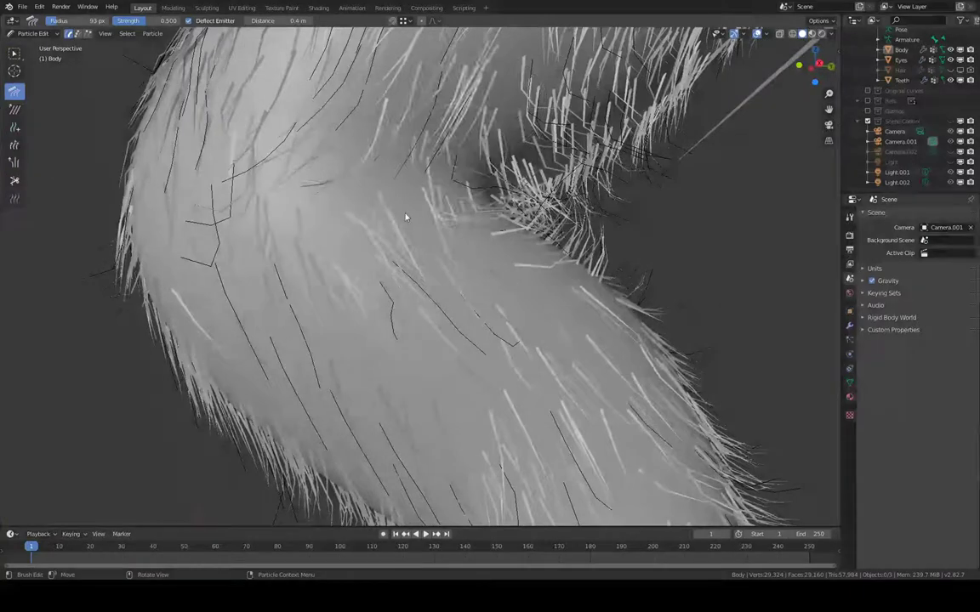
pyautogui.moveTo(538, 91)
pyautogui.mouseDown()
pyautogui.moveTo(496, 140)
pyautogui.moveTo(669, 137)
pyautogui.mouseUp()
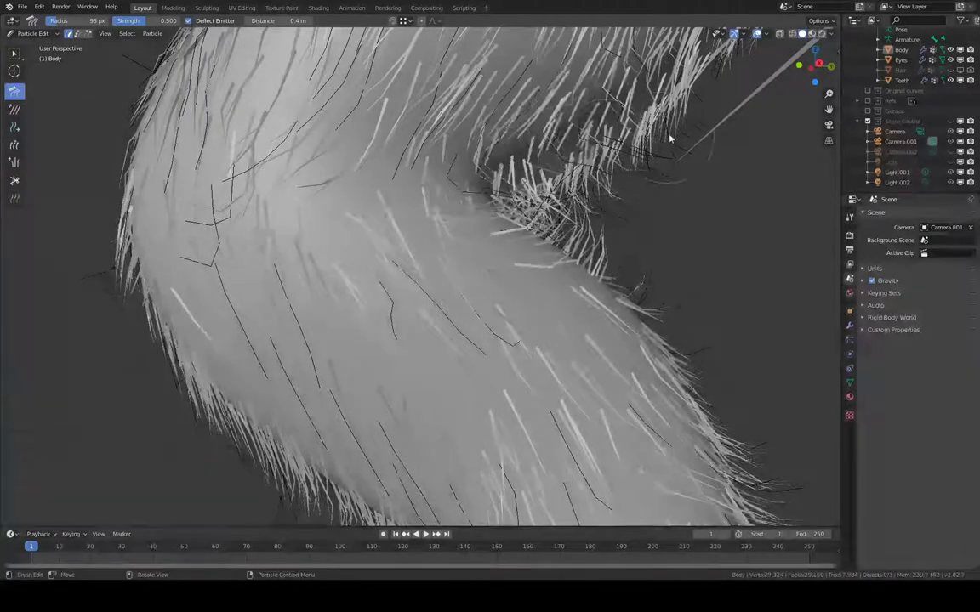
pyautogui.moveTo(555, 193); pyautogui.dragTo(333, 294, button='middle')
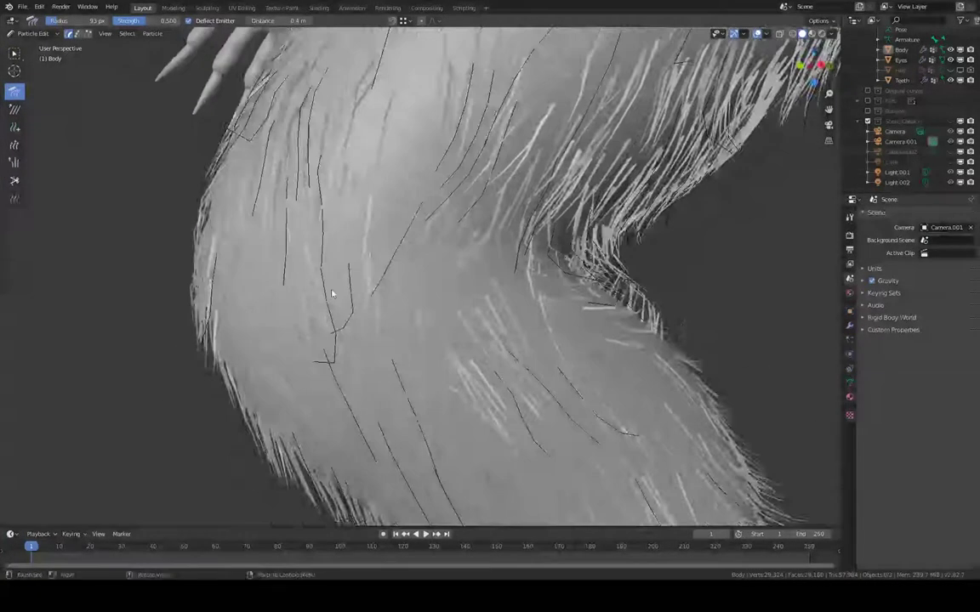
pyautogui.moveTo(385, 360); pyautogui.dragTo(388, 297)
pyautogui.moveTo(380, 394); pyautogui.dragTo(503, 197, button='middle')
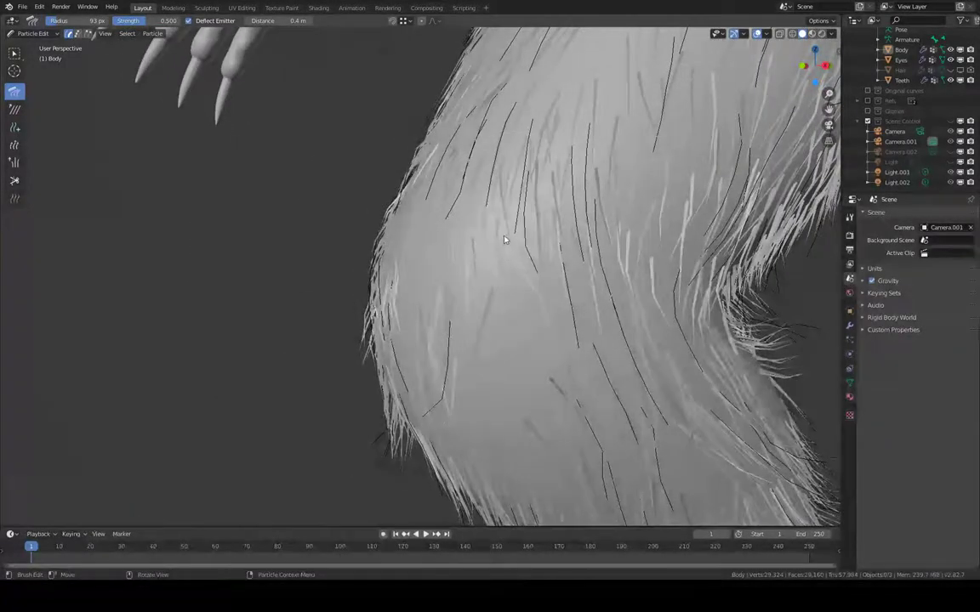
pyautogui.moveTo(505, 239); pyautogui.dragTo(586, 323, button='middle')
pyautogui.scroll(-1, 600, 243)
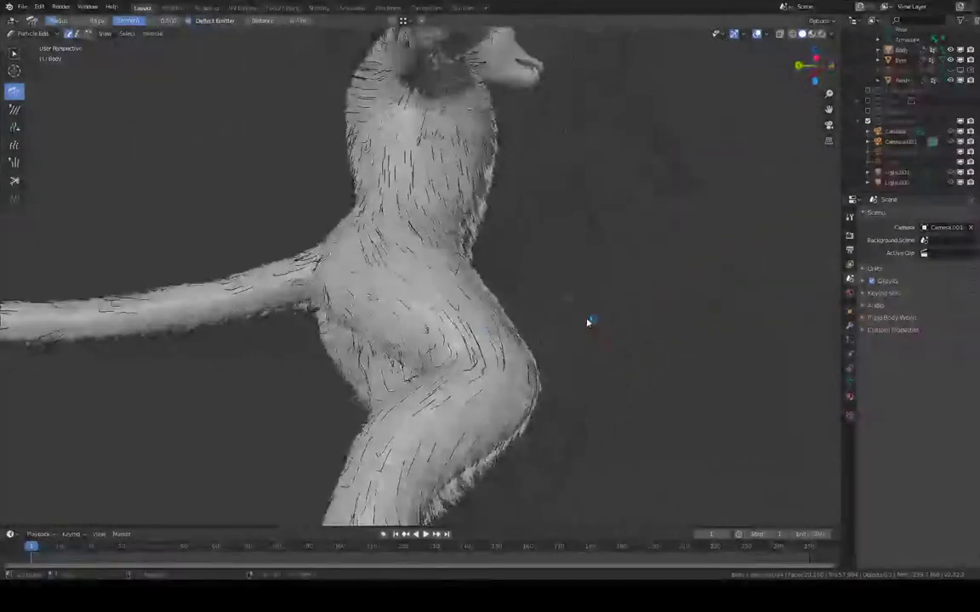
# - Comb the fur on the outer thigh and around the knee so it flows down the leg
pyautogui.moveTo(461, 317); pyautogui.dragTo(374, 228, button='middle')
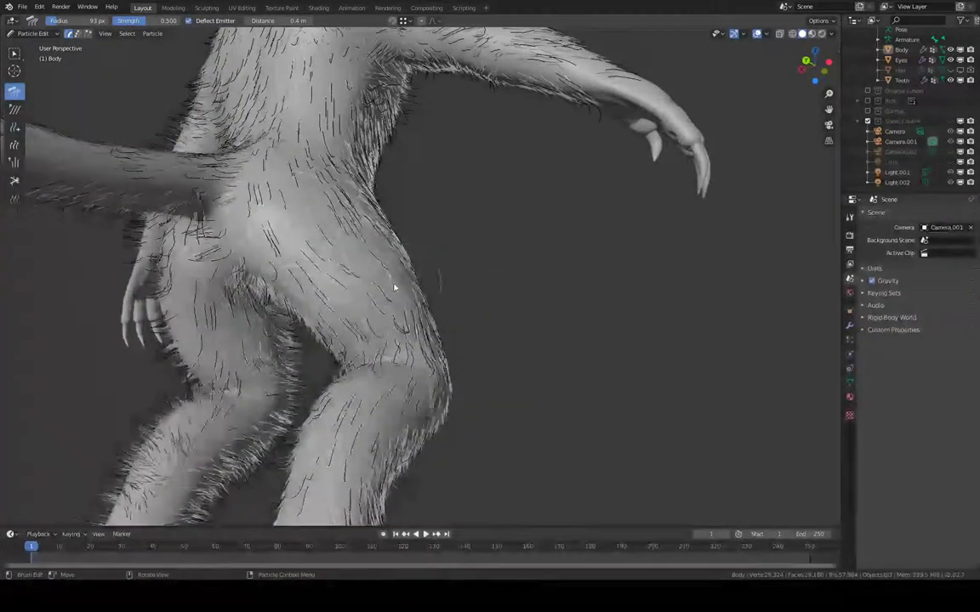
pyautogui.moveTo(398, 284); pyautogui.dragTo(398, 181, button='middle')
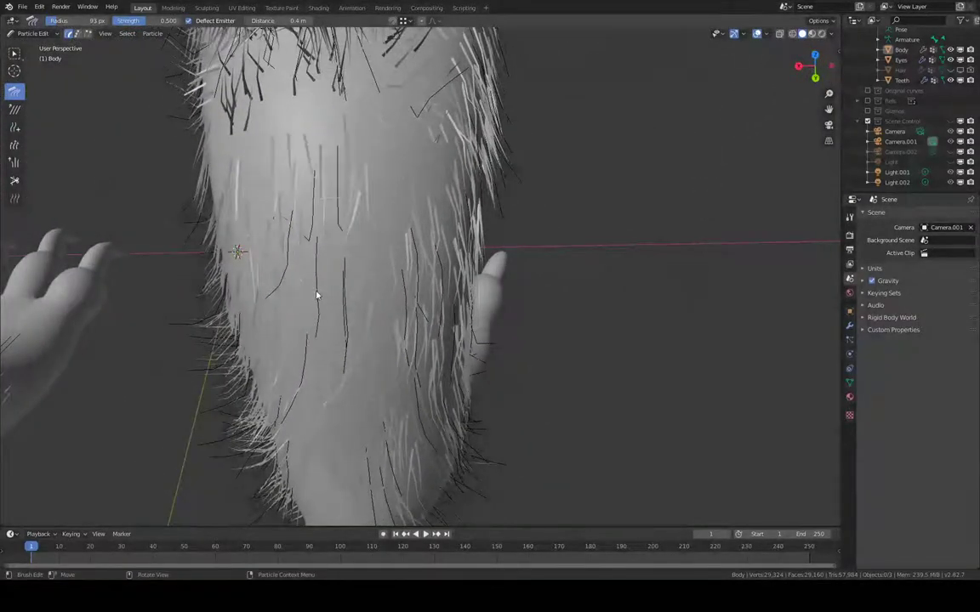
pyautogui.moveTo(319, 294); pyautogui.dragTo(459, 181, button='middle')
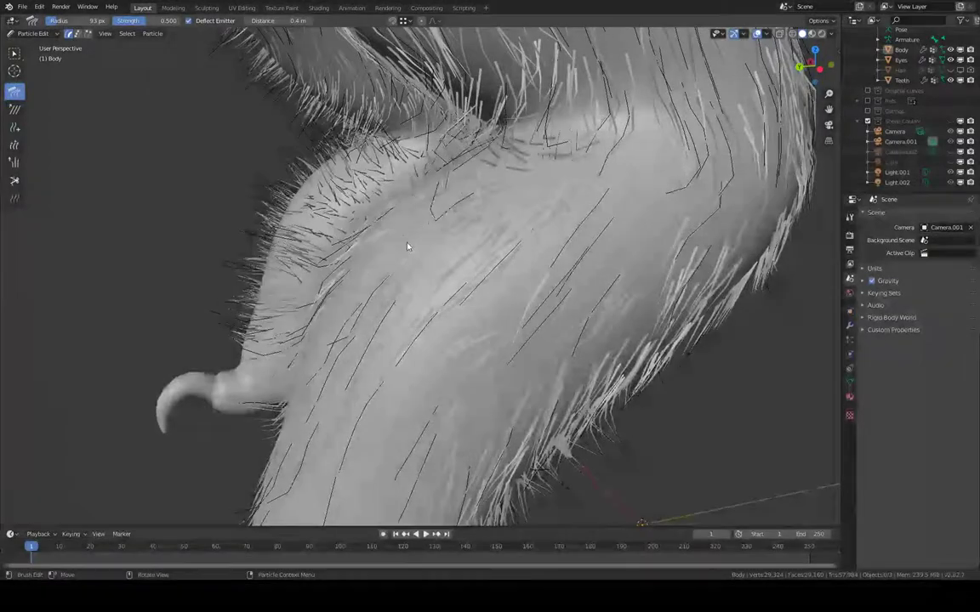
pyautogui.moveTo(409, 247); pyautogui.dragTo(474, 241, button='middle')
pyautogui.moveTo(427, 273)
pyautogui.mouseDown(button='middle')
pyautogui.moveTo(430, 231)
pyautogui.moveTo(508, 257)
pyautogui.moveTo(461, 203)
pyautogui.mouseUp(button='middle')
pyautogui.moveTo(467, 254)
pyautogui.mouseDown(button='middle')
pyautogui.moveTo(470, 238)
pyautogui.moveTo(529, 219)
pyautogui.moveTo(183, 192)
pyautogui.moveTo(214, 201)
pyautogui.mouseUp(button='middle')
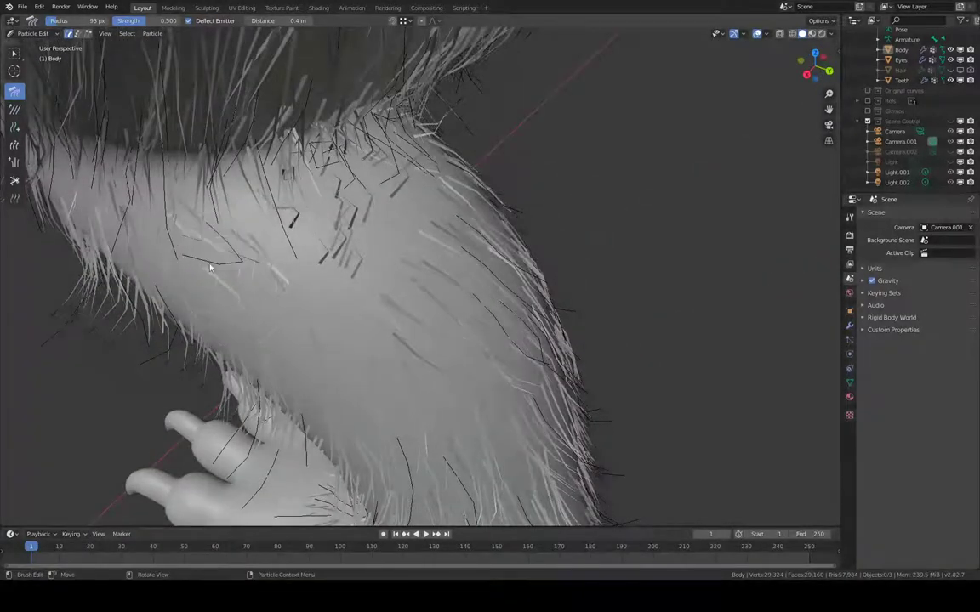
# - Comb the fur below the knee diagonally down the shin and calf, straightening the crossed strands
pyautogui.moveTo(256, 306); pyautogui.dragTo(274, 188, button='middle')
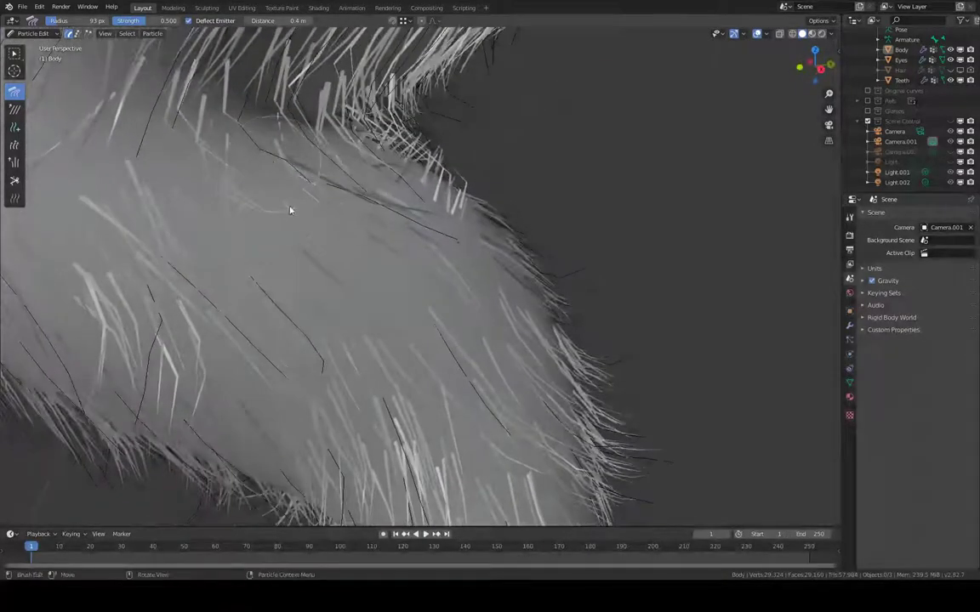
pyautogui.moveTo(371, 222); pyautogui.dragTo(311, 248, button='middle')
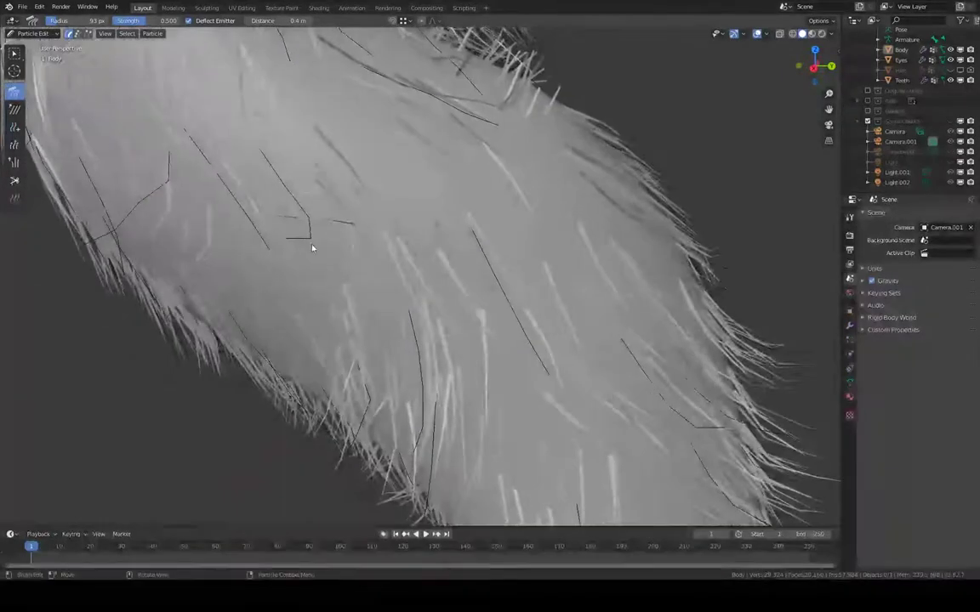
pyautogui.moveTo(360, 267); pyautogui.dragTo(481, 226, button='middle')
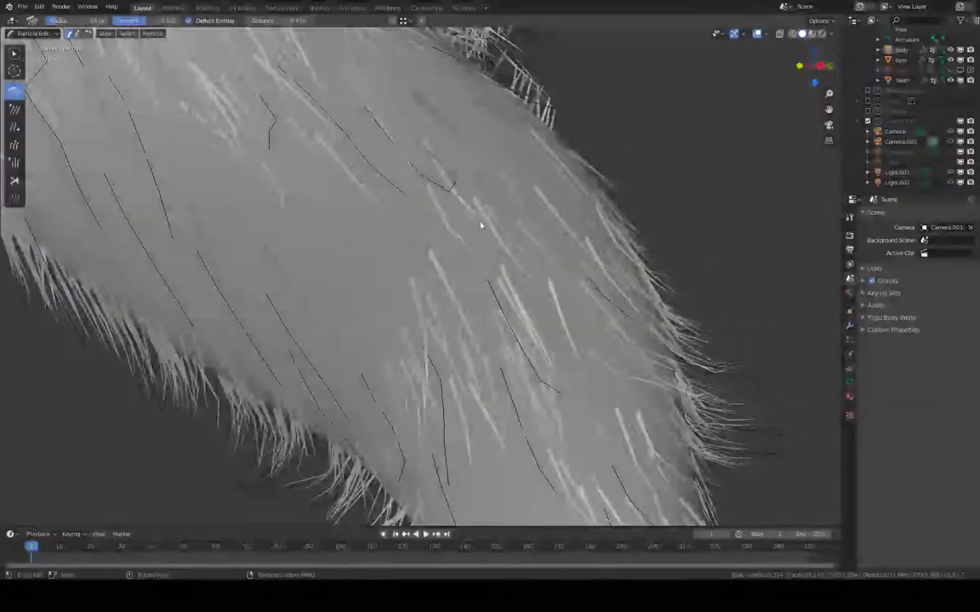
pyautogui.moveTo(426, 186); pyautogui.dragTo(586, 195, button='middle')
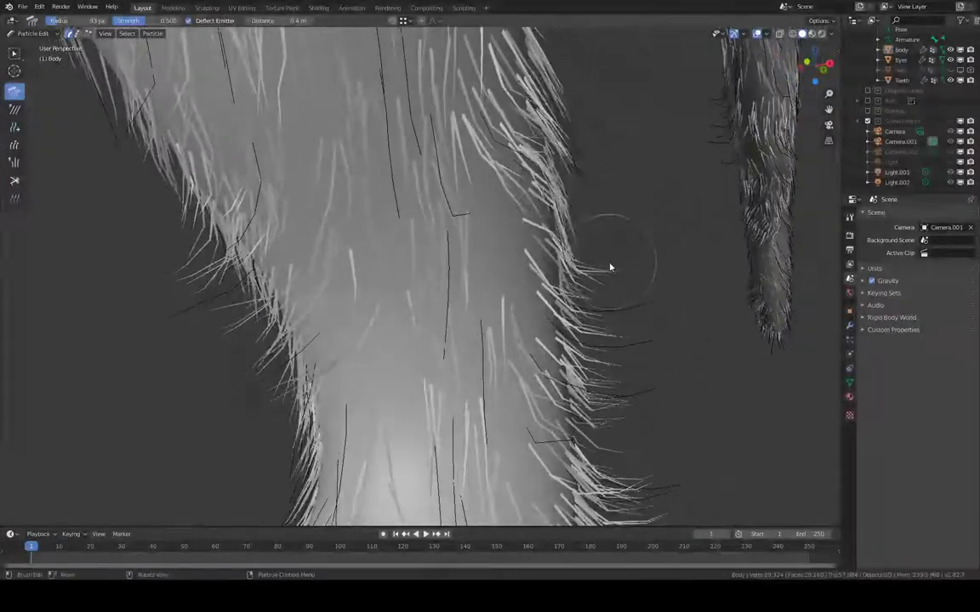
# - Comb the fur along the back edge of the lower leg down toward the heel
pyautogui.moveTo(610, 267); pyautogui.dragTo(608, 382)
pyautogui.moveTo(635, 333)
pyautogui.keyDown('shift'); pyautogui.mouseDown(button='middle')
pyautogui.moveTo(608, 261)
pyautogui.moveTo(640, 323)
pyautogui.mouseUp(button='middle'); pyautogui.keyUp('shift')
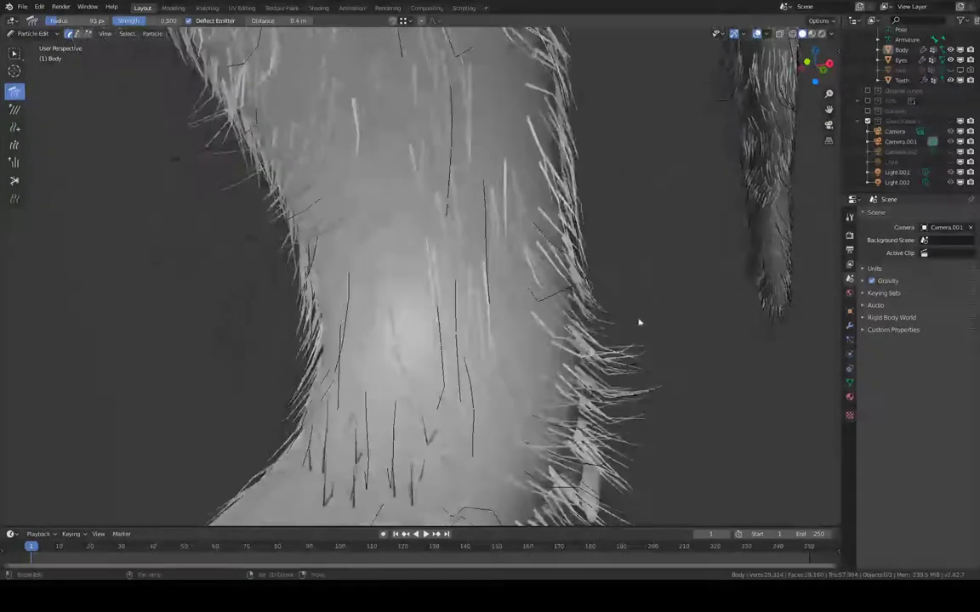
pyautogui.moveTo(645, 397); pyautogui.dragTo(664, 351, button='middle')
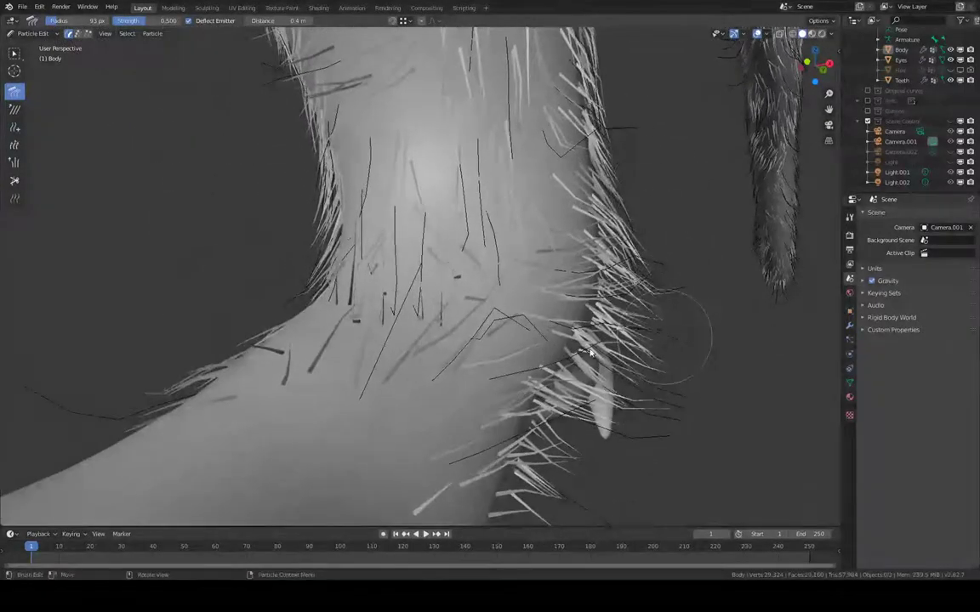
# - Comb the fur around the ankle and above the heel toward the foot, undoing one stray stroke
pyautogui.moveTo(590, 352); pyautogui.dragTo(514, 343, button='middle')
pyautogui.moveTo(368, 389); pyautogui.dragTo(374, 350)
pyautogui.moveTo(374, 349); pyautogui.dragTo(495, 265, button='middle')
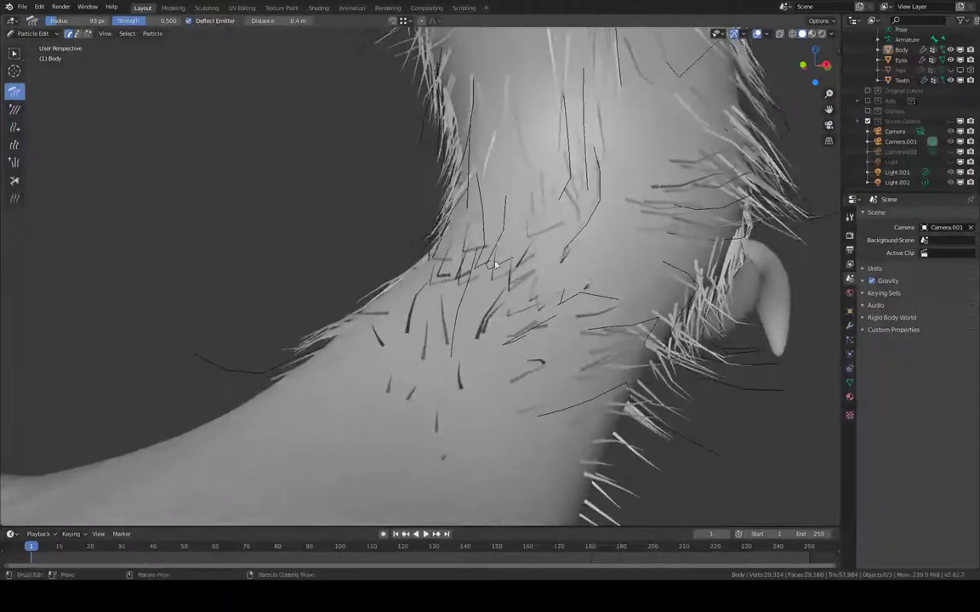
pyautogui.moveTo(424, 317); pyautogui.dragTo(500, 334, button='middle')
pyautogui.hotkey('ctrl', 'z')
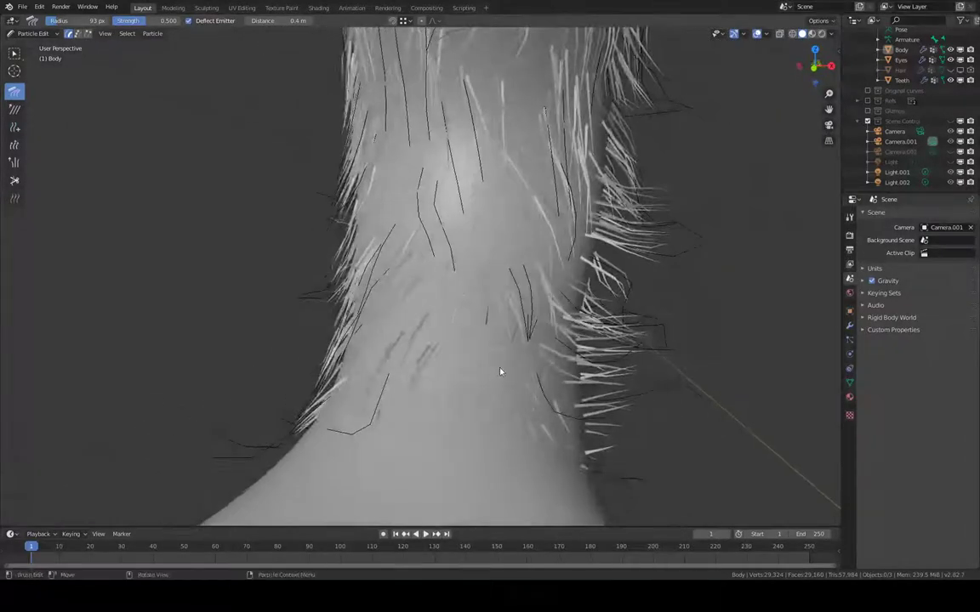
pyautogui.keyDown('shift'); pyautogui.moveTo(654, 376); pyautogui.dragTo(553, 328, button='middle'); pyautogui.keyUp('shift')
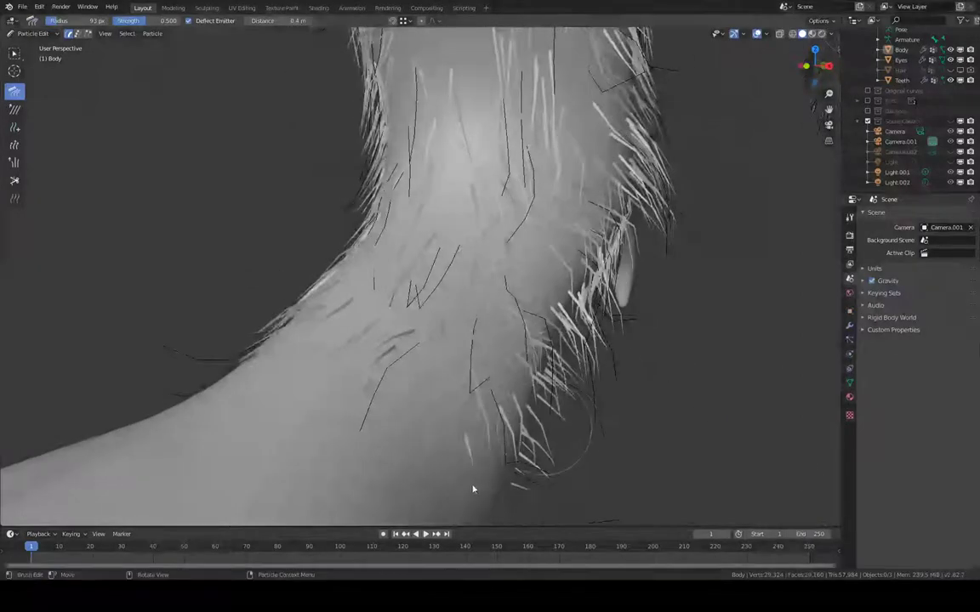
pyautogui.keyDown('shift'); pyautogui.moveTo(514, 467); pyautogui.dragTo(483, 224, button='middle'); pyautogui.keyUp('shift')
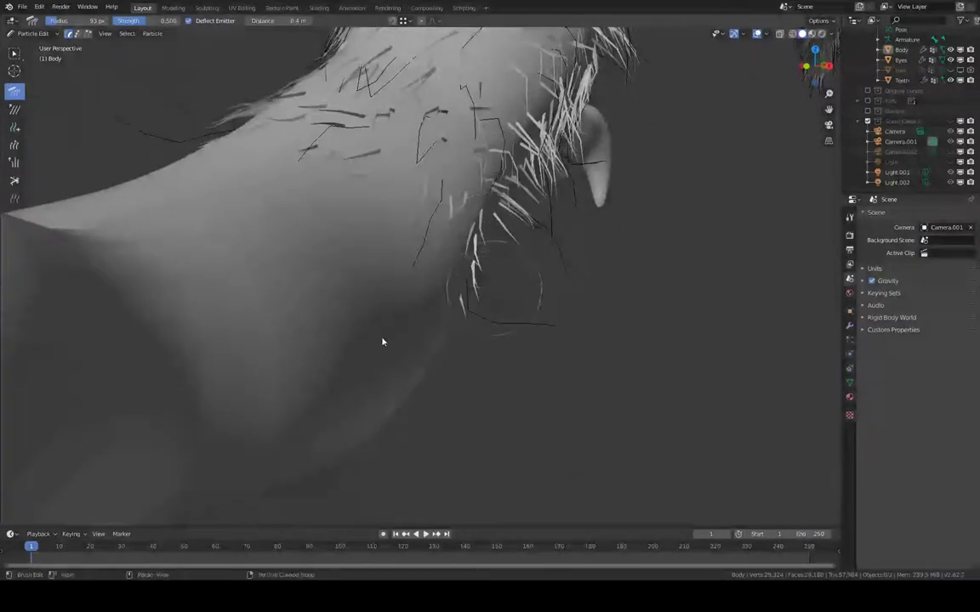
# - Comb the stray strands on both sides of the heel down toward the sole
pyautogui.moveTo(382, 342); pyautogui.dragTo(477, 252, button='middle')
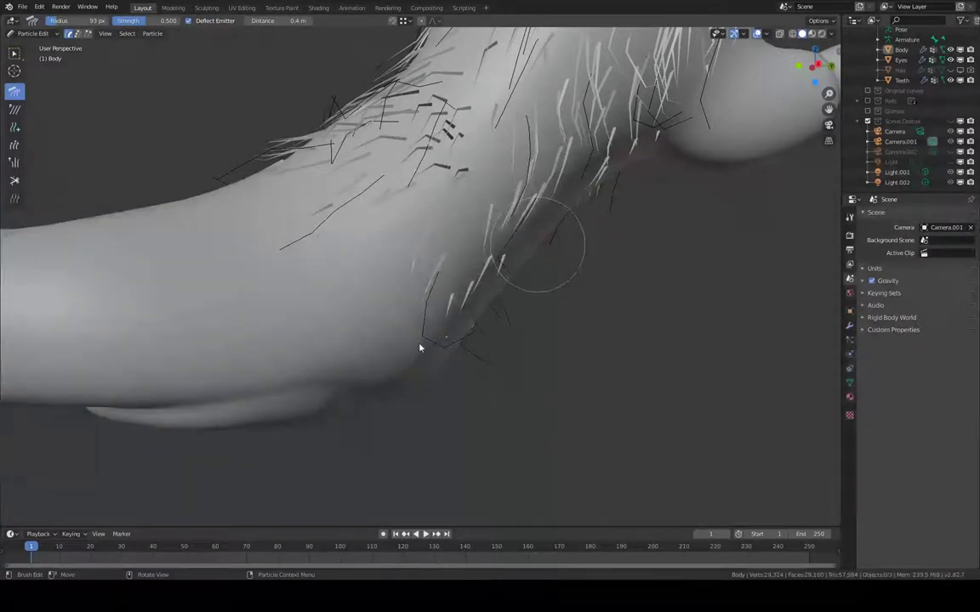
pyautogui.moveTo(418, 367); pyautogui.dragTo(486, 331, button='middle')
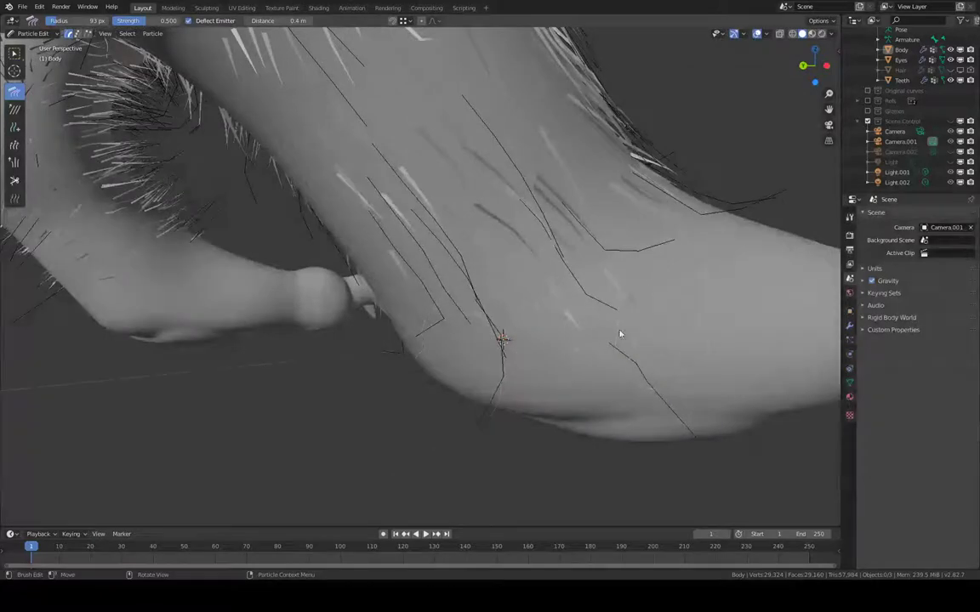
pyautogui.moveTo(667, 372); pyautogui.dragTo(475, 283, button='middle')
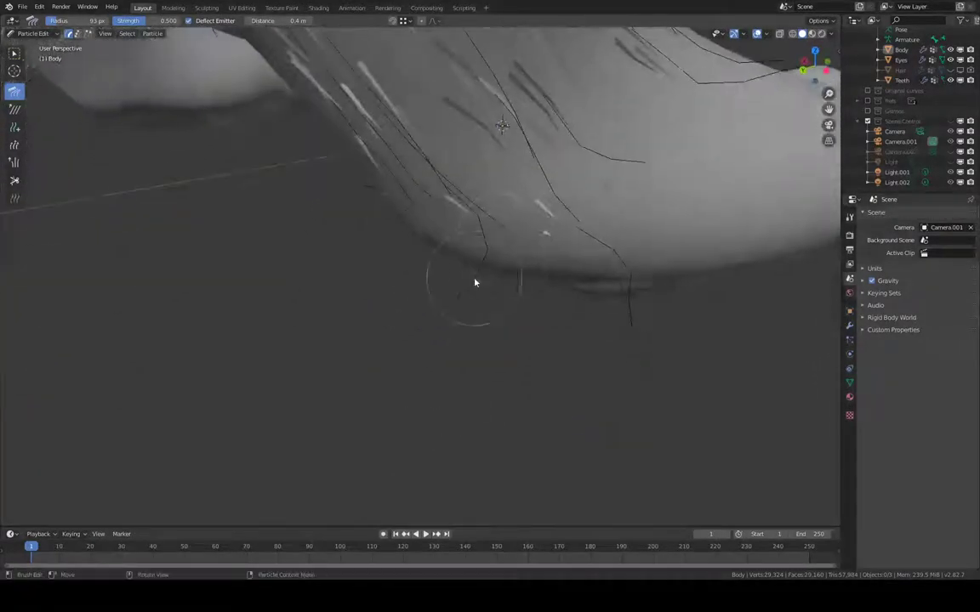
pyautogui.moveTo(686, 287); pyautogui.dragTo(521, 404, button='middle')
pyautogui.moveTo(562, 271); pyautogui.dragTo(578, 325, button='middle')
# - Set the Comb brush radius to 76 px and smooth the fur on the back of the ankle and heel downward
pyautogui.moveTo(508, 228); pyautogui.dragTo(537, 251, button='middle')
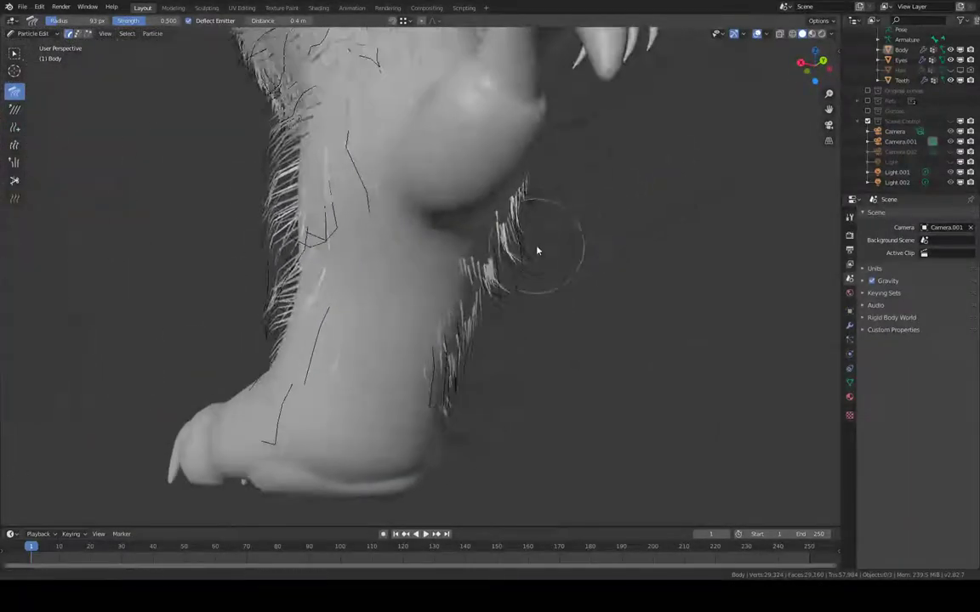
pyautogui.press('f')
pyautogui.click(597, 194)
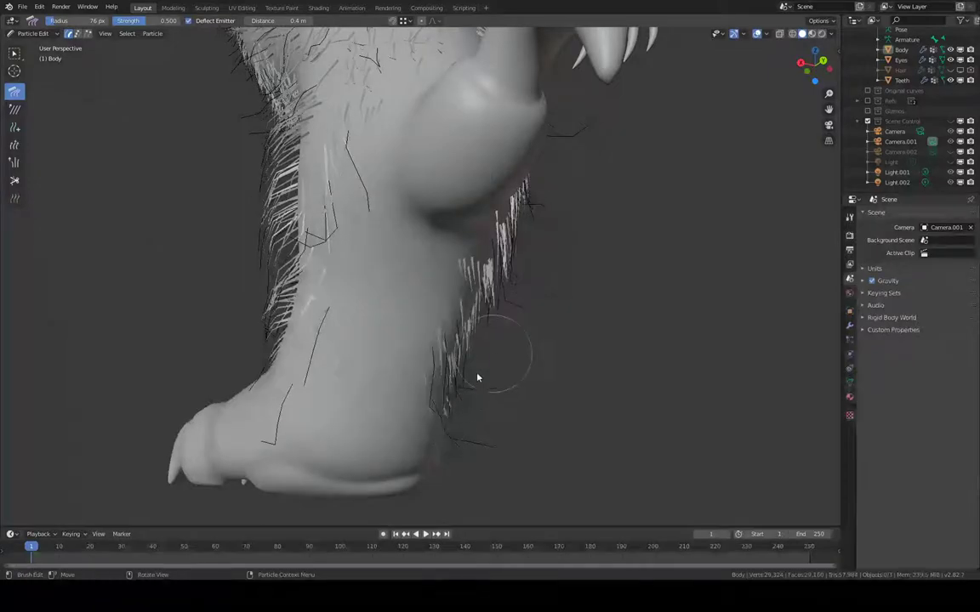
pyautogui.moveTo(477, 377); pyautogui.dragTo(505, 411, button='middle')
pyautogui.moveTo(479, 470); pyautogui.dragTo(502, 463, button='middle')
# - Comb the fur on the inner ankle and along the front of the shin toward the foot
pyautogui.moveTo(456, 389); pyautogui.dragTo(621, 237, button='middle')
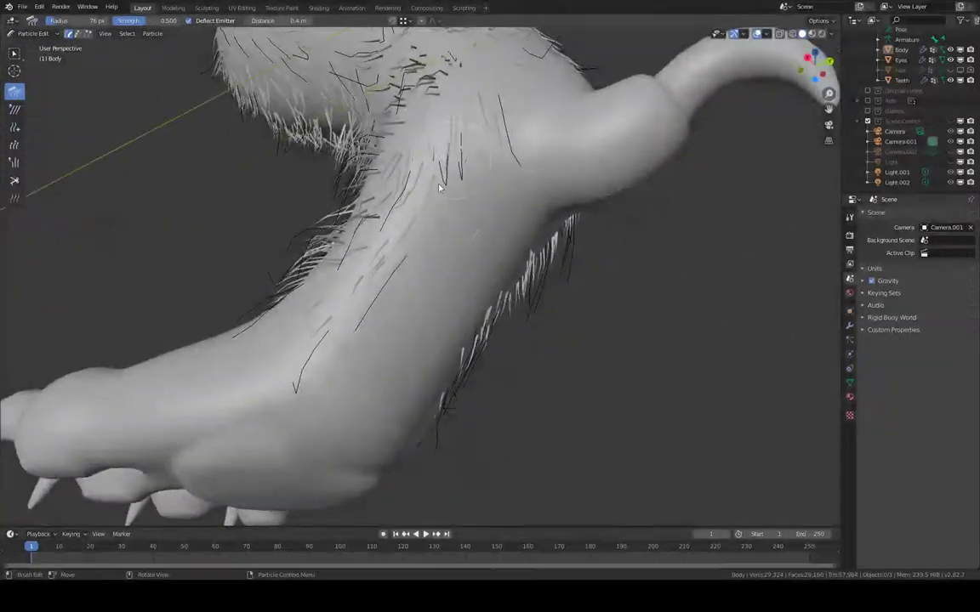
pyautogui.moveTo(401, 269); pyautogui.dragTo(345, 185, button='middle')
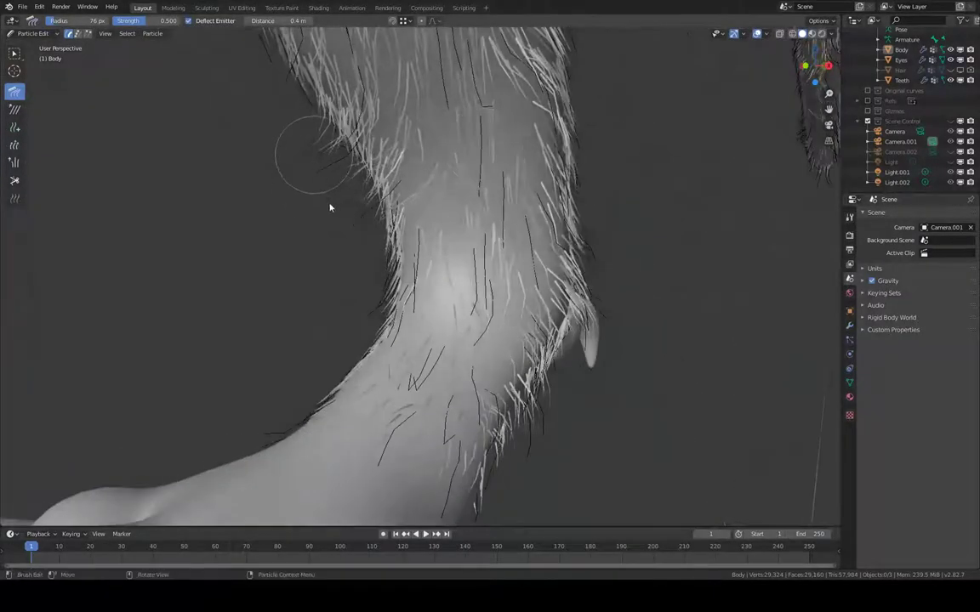
pyautogui.scroll(-3, 395, 162)
# - Comb the fur at the center of the lower belly straight down toward the crotch
pyautogui.moveTo(411, 169); pyautogui.dragTo(336, 227, button='middle')
pyautogui.moveTo(426, 223); pyautogui.dragTo(510, 287, button='middle')
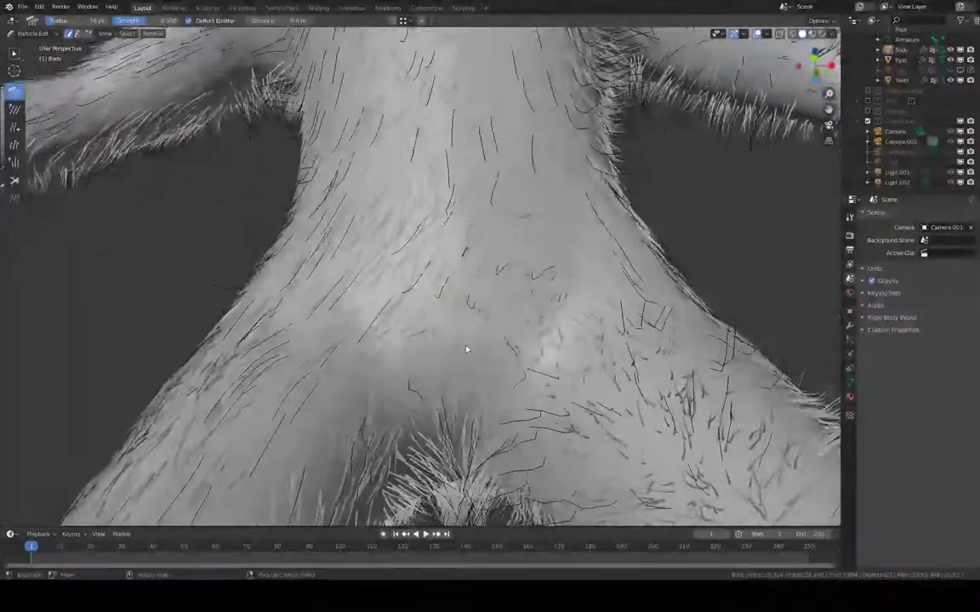
pyautogui.moveTo(567, 374); pyautogui.dragTo(583, 355)
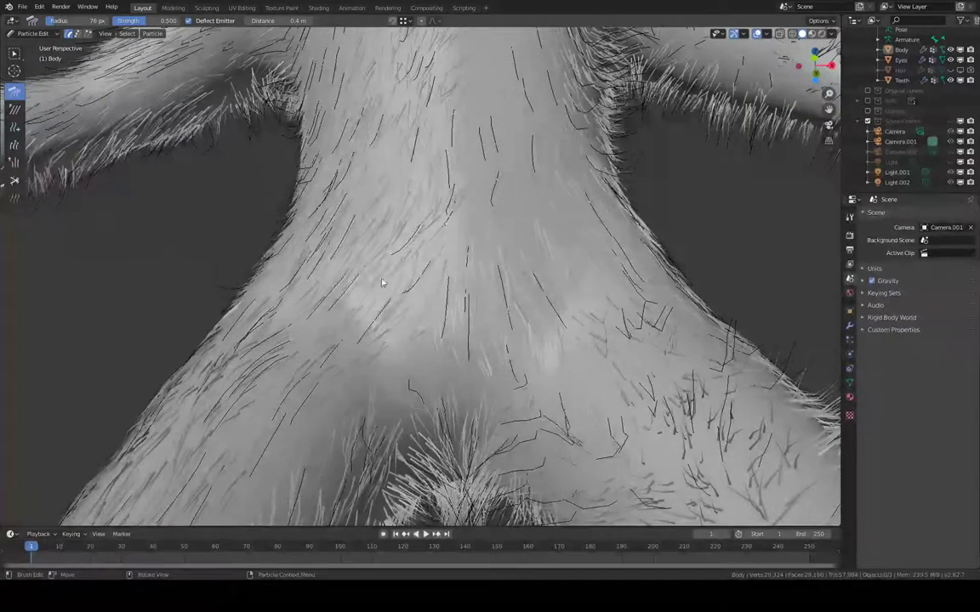
pyautogui.moveTo(322, 170); pyautogui.dragTo(360, 190, button='middle')
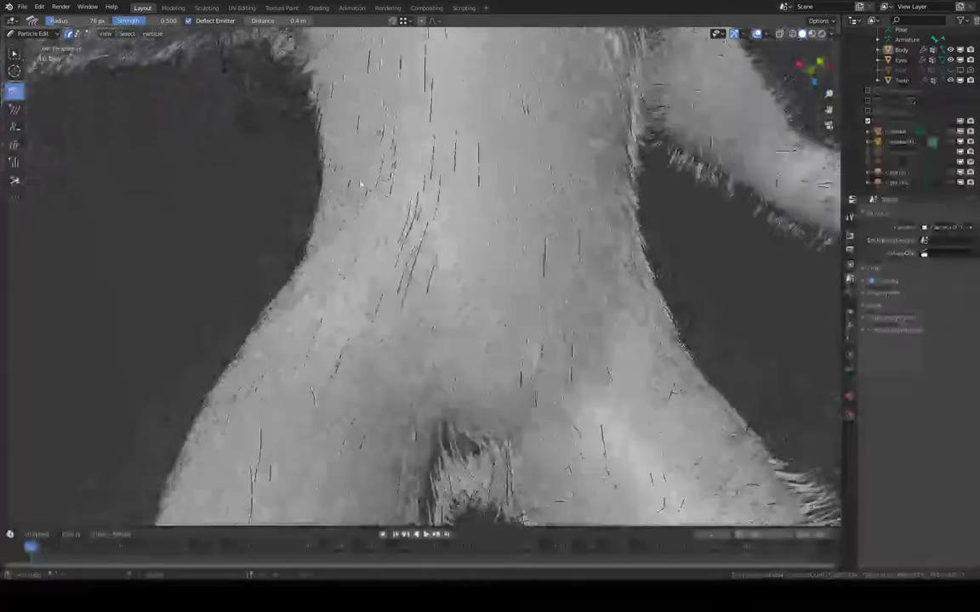
pyautogui.moveTo(511, 182); pyautogui.dragTo(506, 232, button='middle')
pyautogui.moveTo(545, 377); pyautogui.dragTo(562, 297, button='middle')
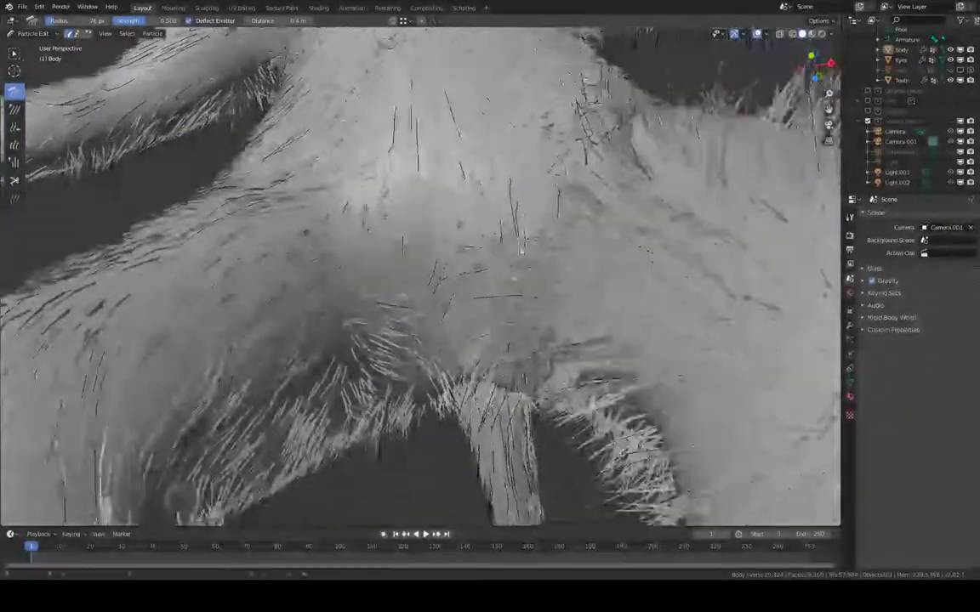
# - Set the Comb brush radius to 106 px and comb the front of the ungroomed upper thigh downward
pyautogui.moveTo(619, 265); pyautogui.dragTo(484, 270, button='middle')
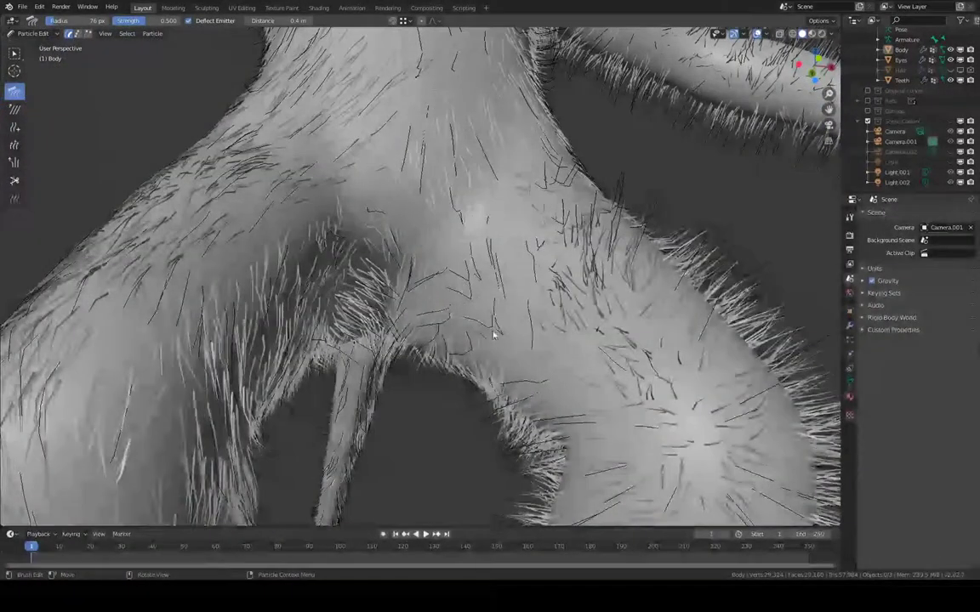
pyautogui.press('f')
pyautogui.click(578, 302)
pyautogui.moveTo(578, 302); pyautogui.dragTo(629, 349)
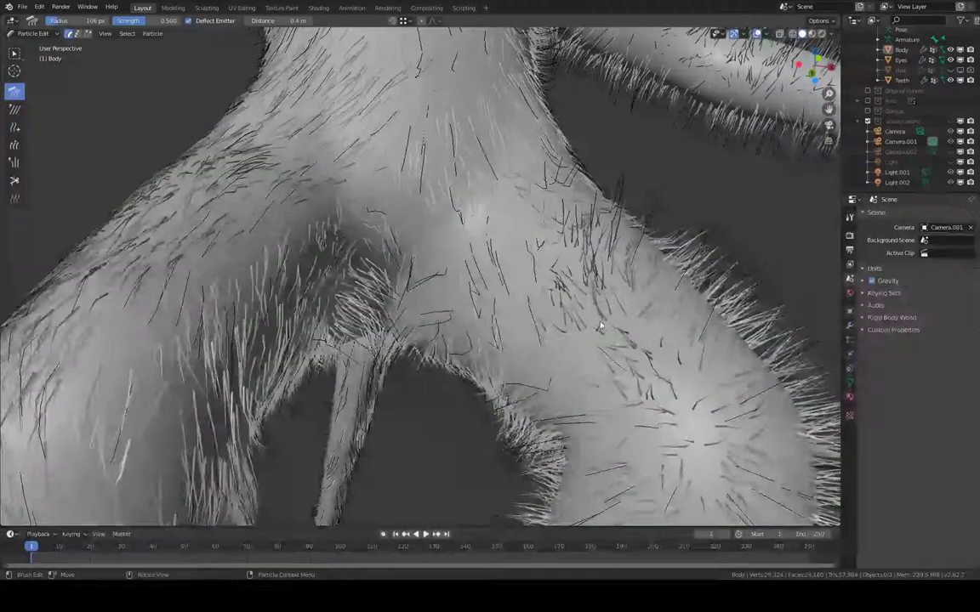
pyautogui.moveTo(544, 247)
pyautogui.mouseDown()
pyautogui.moveTo(559, 295)
pyautogui.moveTo(633, 302)
pyautogui.mouseUp()
# - Comb the fur on the side of the ungroomed leg's hip down toward the thigh
pyautogui.moveTo(633, 303); pyautogui.dragTo(417, 276, button='middle')
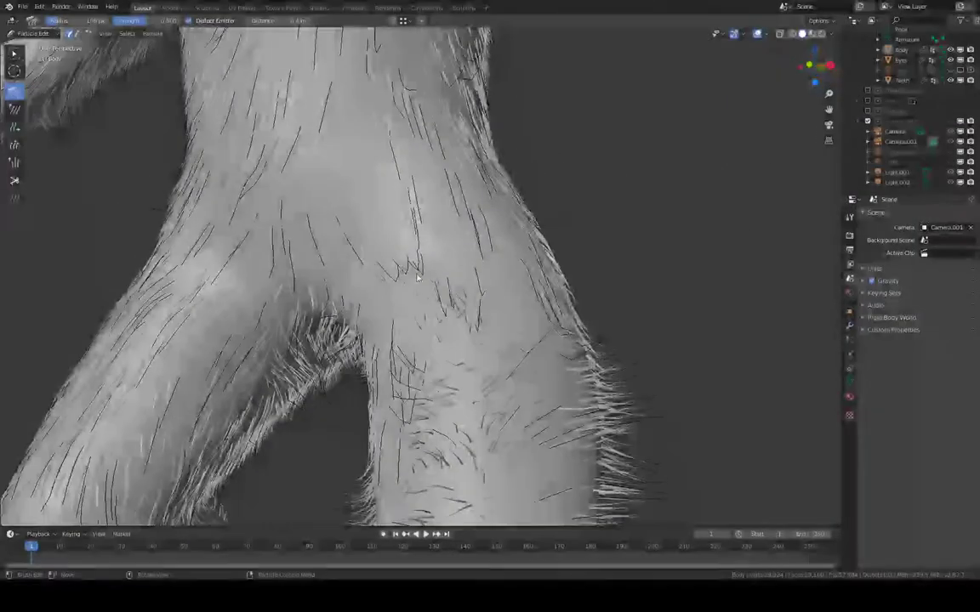
pyautogui.moveTo(481, 345); pyautogui.dragTo(408, 340, button='middle')
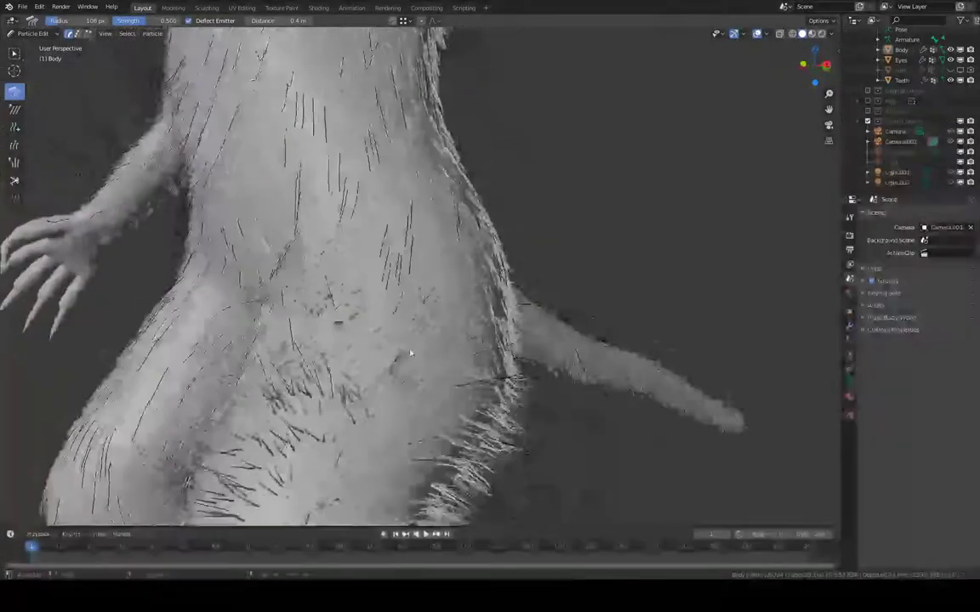
pyautogui.moveTo(446, 293); pyautogui.dragTo(413, 304, button='middle')
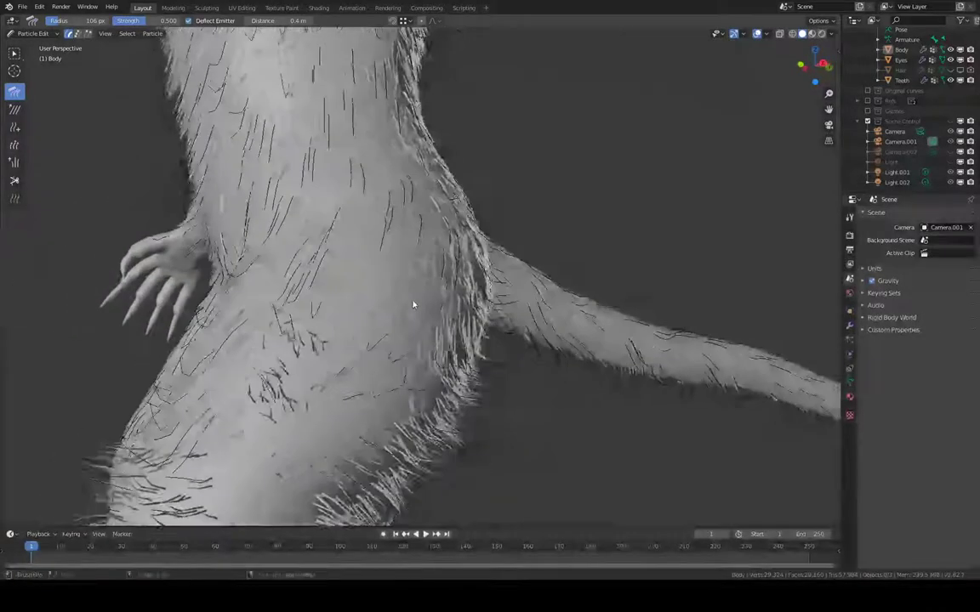
pyautogui.moveTo(319, 368); pyautogui.dragTo(321, 330)
# - Comb the fur on the buttock and back of the second leg's thigh diagonally down from the tail base
pyautogui.moveTo(302, 380); pyautogui.dragTo(486, 218, button='middle')
pyautogui.moveTo(508, 274); pyautogui.dragTo(414, 237, button='middle')
pyautogui.moveTo(319, 278); pyautogui.dragTo(426, 194, button='middle')
pyautogui.moveTo(426, 194); pyautogui.dragTo(391, 233)
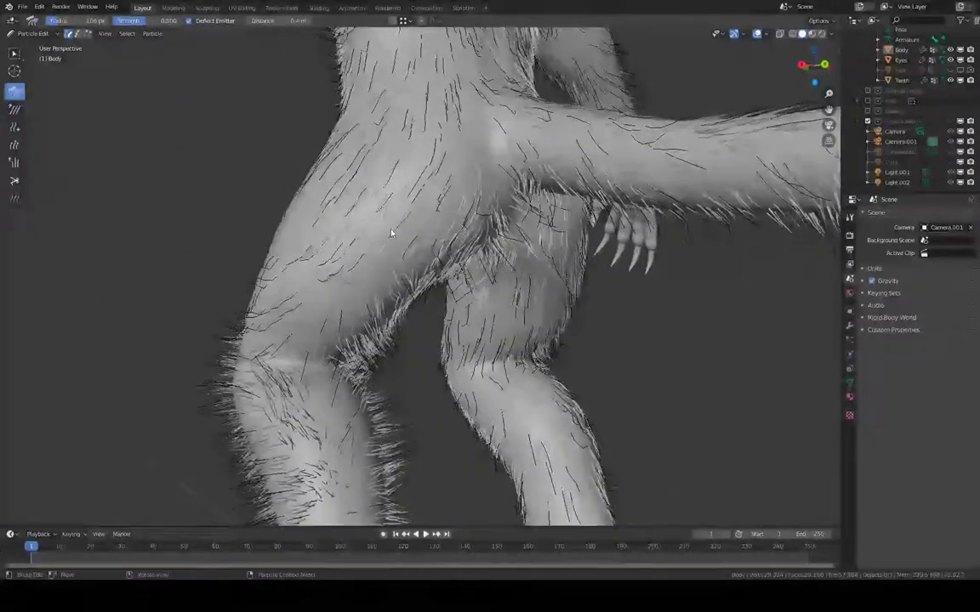
pyautogui.moveTo(291, 272); pyautogui.dragTo(299, 245, button='middle')
pyautogui.moveTo(271, 287); pyautogui.dragTo(300, 291, button='middle')
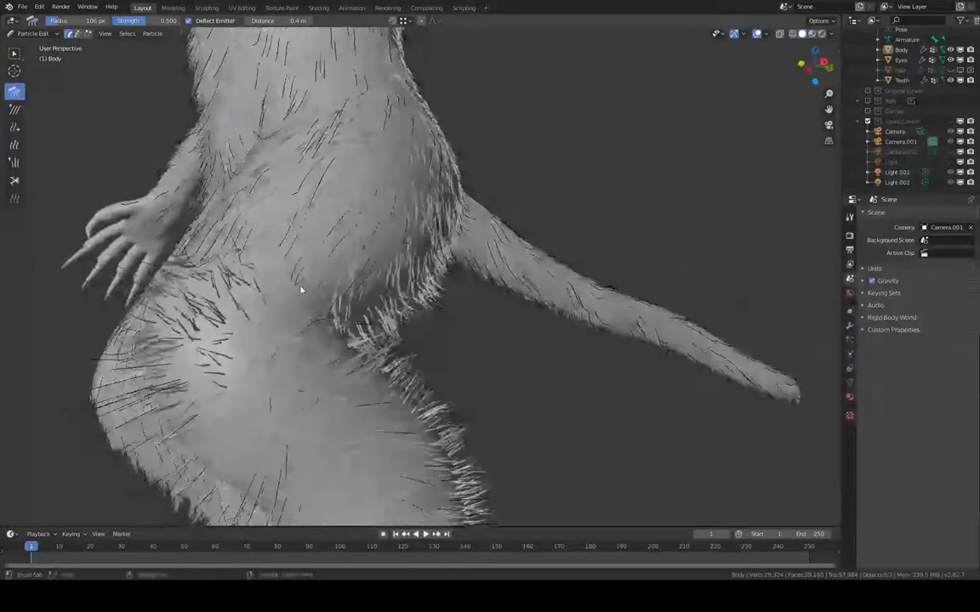
# - Comb the fur on the second leg's outer hip and upper thigh down toward the knee
pyautogui.moveTo(267, 342); pyautogui.dragTo(261, 310)
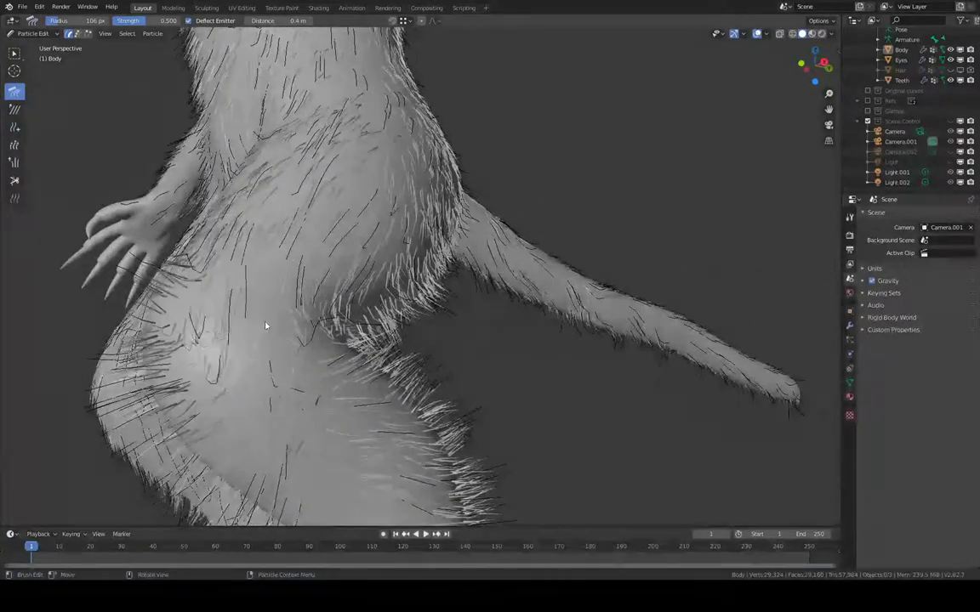
pyautogui.moveTo(265, 326); pyautogui.dragTo(297, 328, button='middle')
pyautogui.moveTo(321, 270); pyautogui.dragTo(311, 302, button='middle')
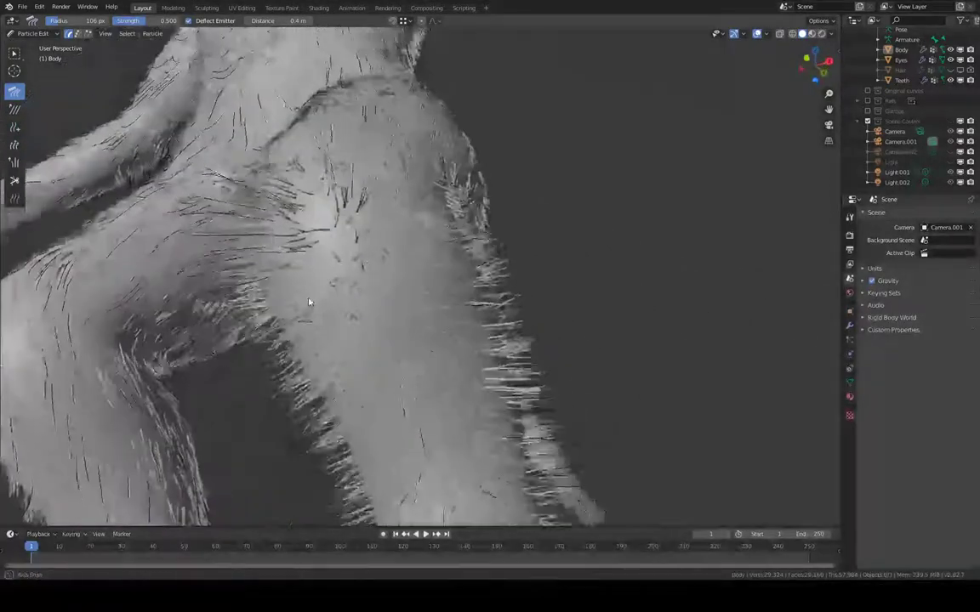
pyautogui.moveTo(360, 260); pyautogui.dragTo(423, 213, button='middle')
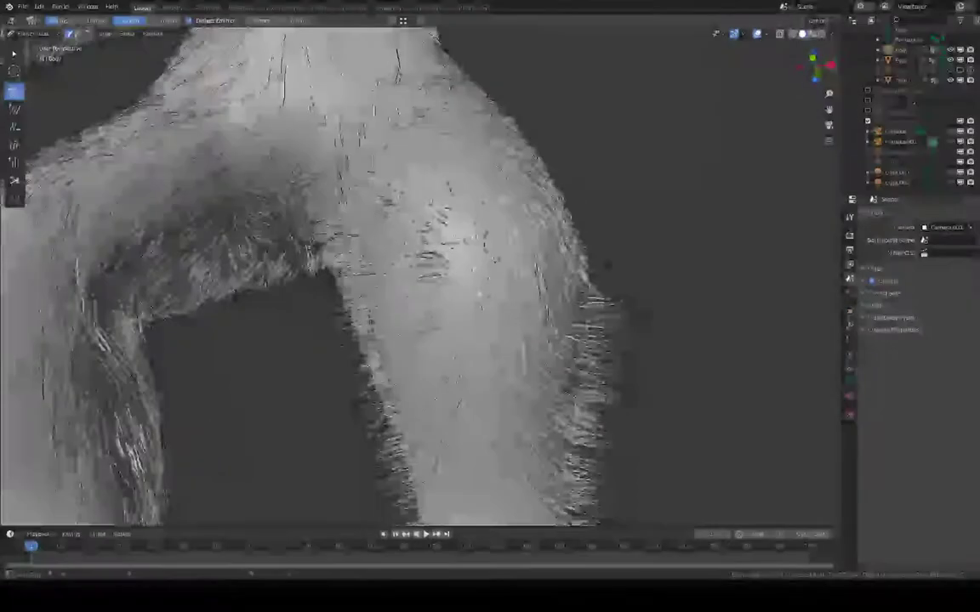
pyautogui.moveTo(466, 238); pyautogui.dragTo(512, 284, button='middle')
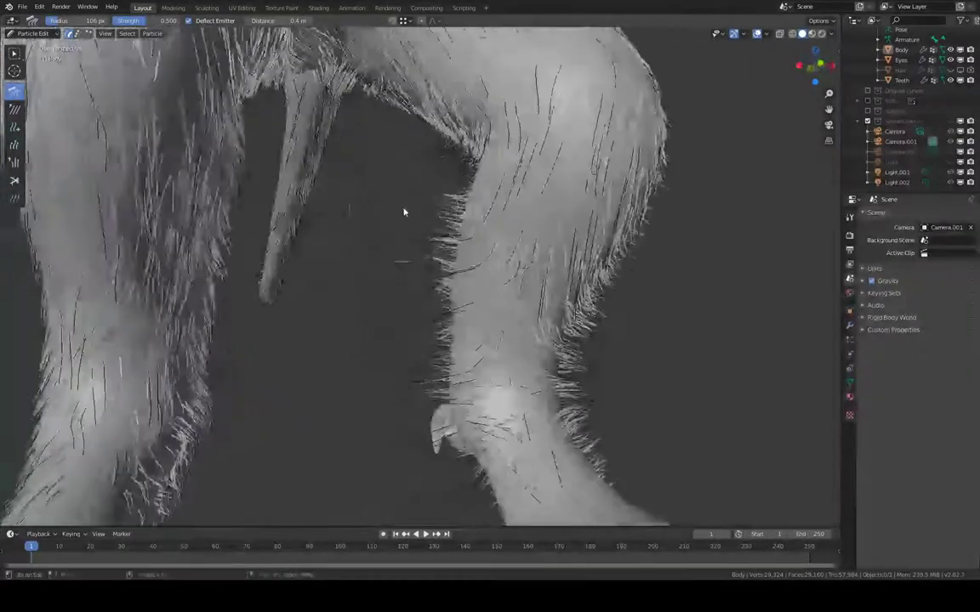
# - Comb the front of the second leg's lower half from below the knee down to the ankle
pyautogui.moveTo(403, 212); pyautogui.dragTo(568, 183, button='middle')
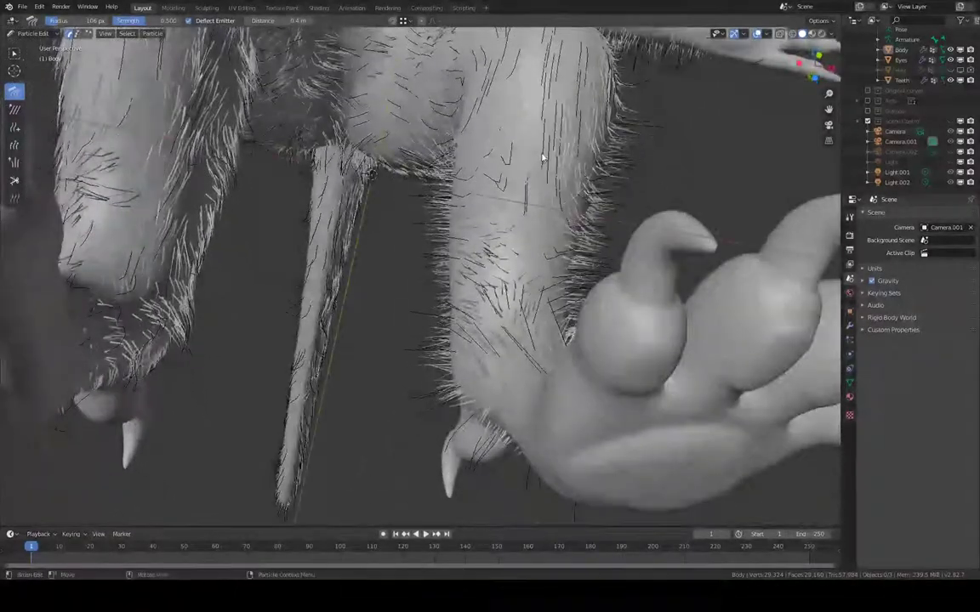
pyautogui.moveTo(547, 157); pyautogui.dragTo(500, 173)
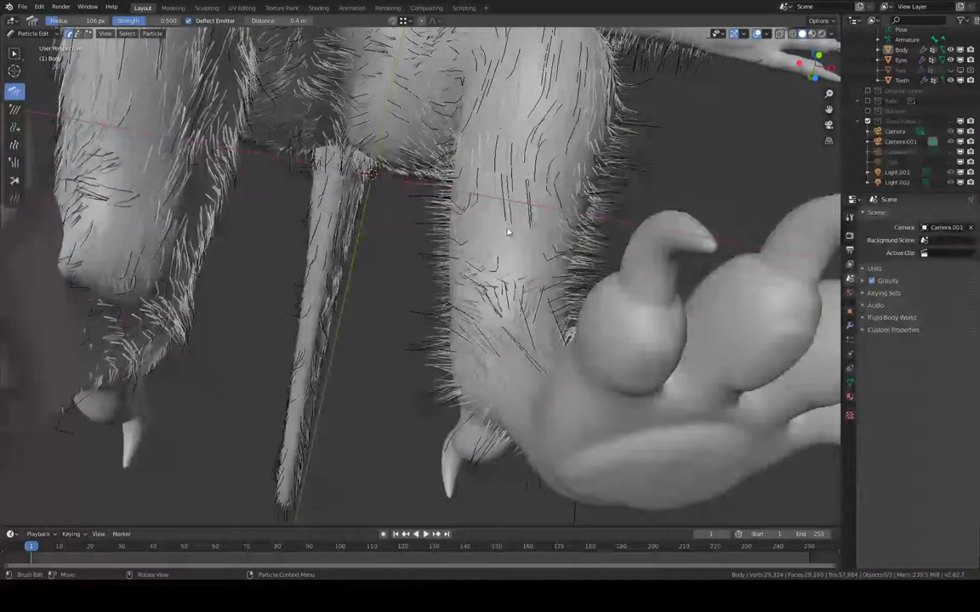
pyautogui.moveTo(504, 240); pyautogui.dragTo(525, 266, button='middle')
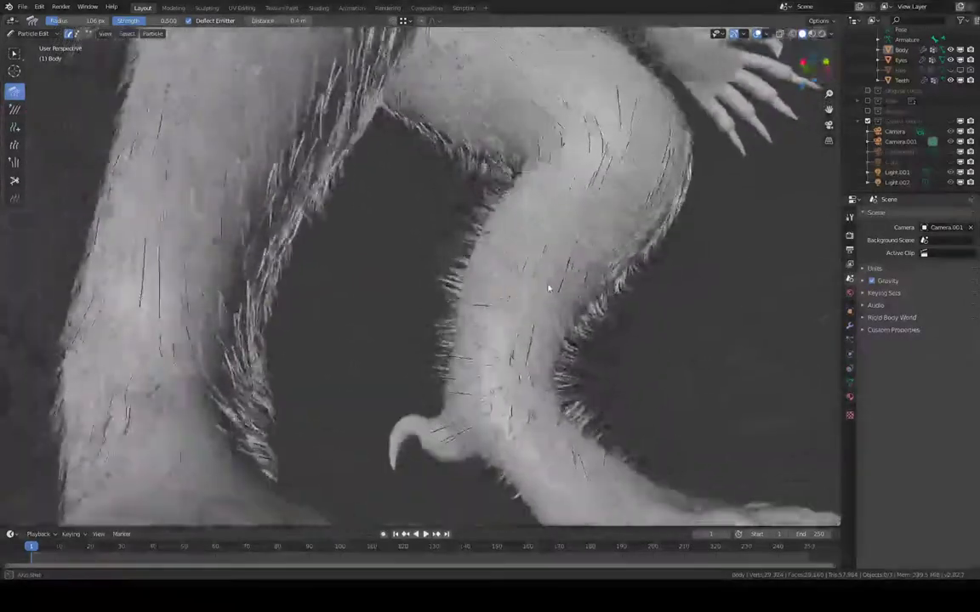
pyautogui.moveTo(515, 301); pyautogui.dragTo(501, 310)
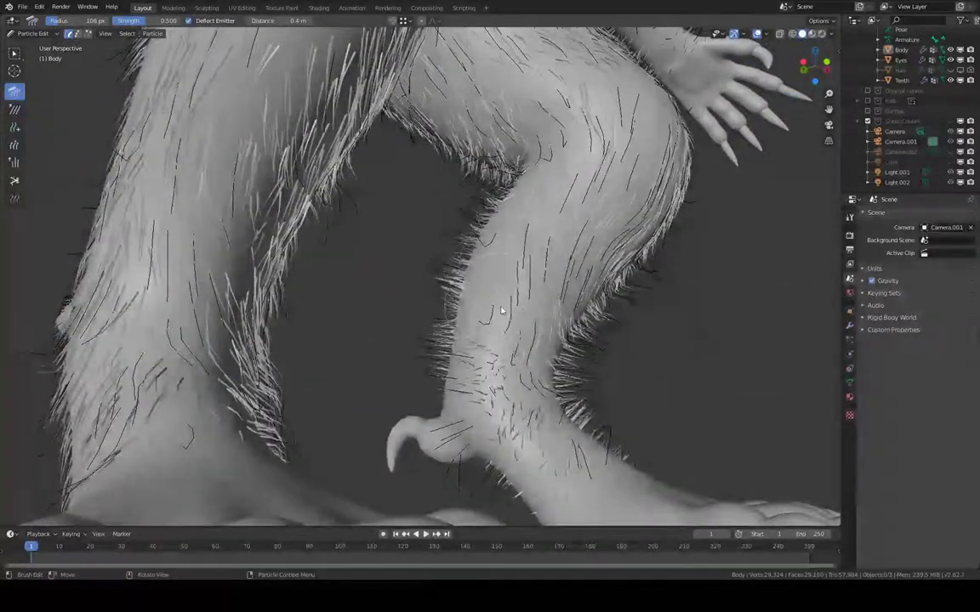
pyautogui.moveTo(478, 355)
pyautogui.mouseDown()
pyautogui.moveTo(512, 407)
pyautogui.moveTo(566, 448)
pyautogui.mouseUp()
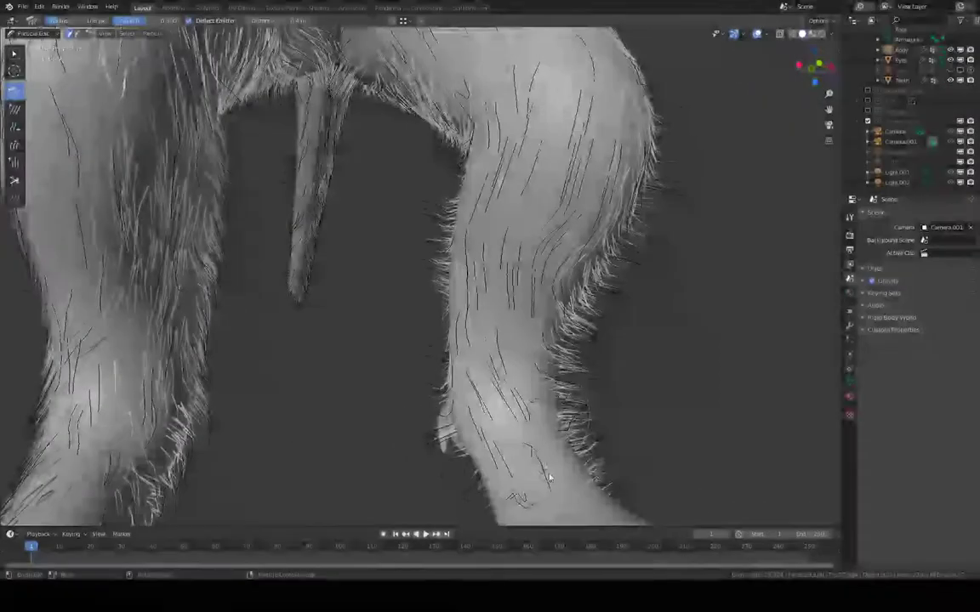
# - Comb the fur along the second leg's shin down over the ankle toward the foot
pyautogui.moveTo(543, 457); pyautogui.dragTo(442, 278, button='middle')
pyautogui.moveTo(426, 230); pyautogui.dragTo(462, 341)
pyautogui.moveTo(430, 298)
pyautogui.mouseDown()
pyautogui.moveTo(453, 340)
pyautogui.moveTo(467, 402)
pyautogui.moveTo(459, 462)
pyautogui.mouseUp()
# - Comb the fur on the outer side of the second leg's knee and calf diagonally down toward the ankle
pyautogui.moveTo(436, 311); pyautogui.dragTo(338, 256, button='middle')
pyautogui.moveTo(461, 278); pyautogui.dragTo(341, 227, button='middle')
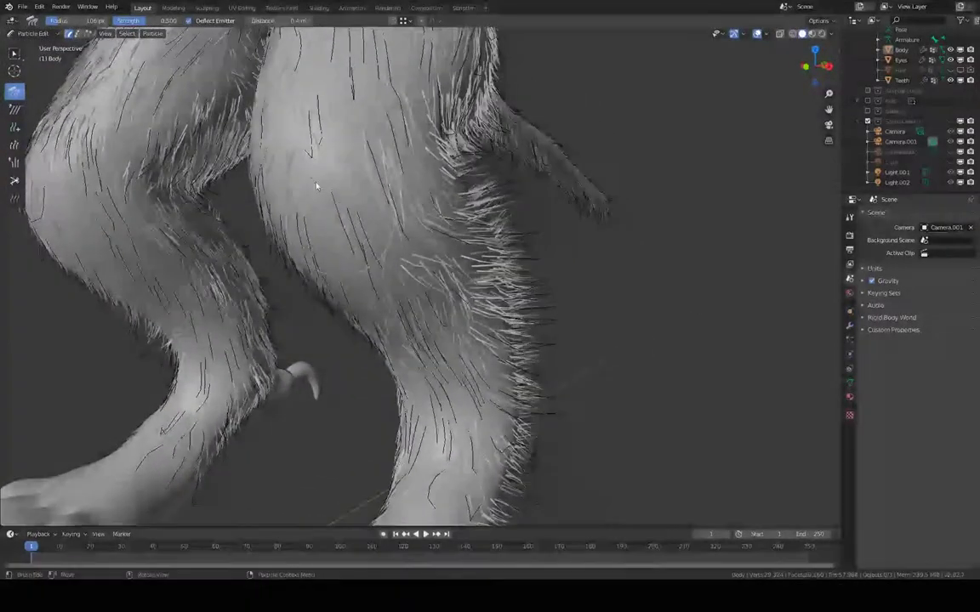
pyautogui.moveTo(398, 207); pyautogui.dragTo(418, 85, button='middle')
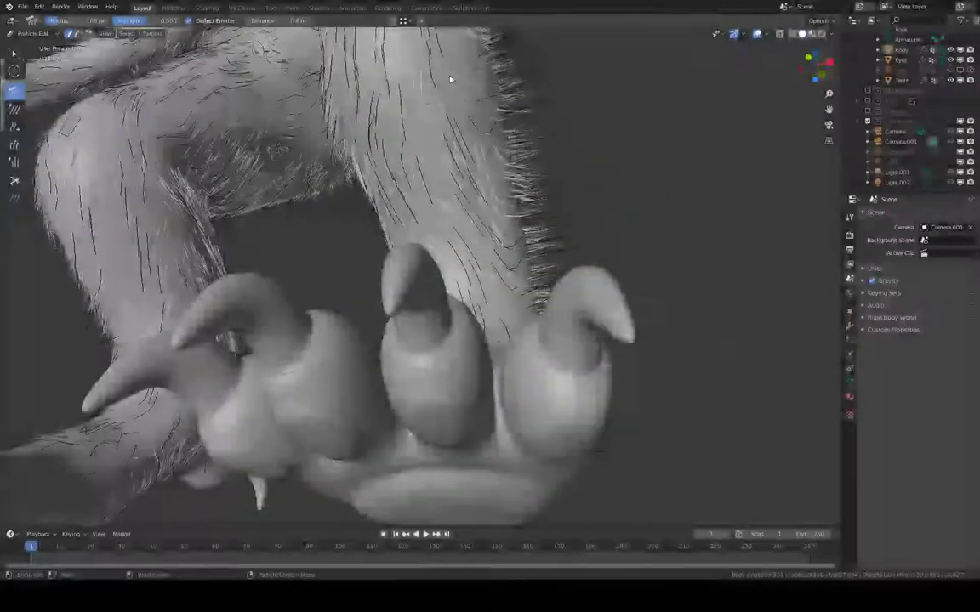
pyautogui.moveTo(393, 49); pyautogui.dragTo(375, 155, button='middle')
pyautogui.moveTo(369, 222); pyautogui.dragTo(253, 159, button='middle')
pyautogui.moveTo(287, 220)
pyautogui.mouseDown()
pyautogui.moveTo(279, 165)
pyautogui.moveTo(298, 217)
pyautogui.moveTo(280, 194)
pyautogui.moveTo(302, 217)
pyautogui.moveTo(287, 210)
pyautogui.mouseUp()
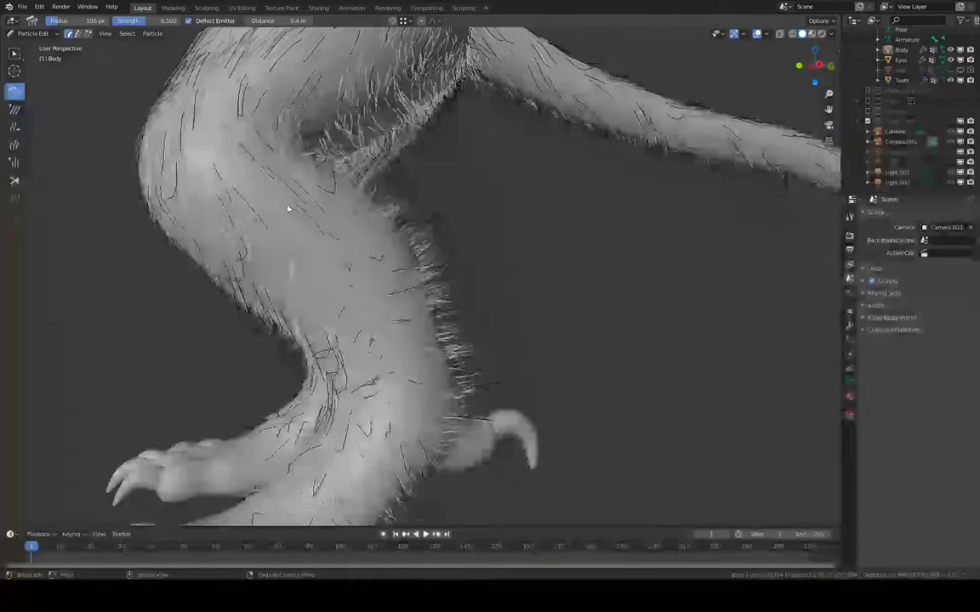
pyautogui.moveTo(287, 210); pyautogui.dragTo(277, 192, button='middle')
pyautogui.moveTo(192, 177); pyautogui.dragTo(203, 196)
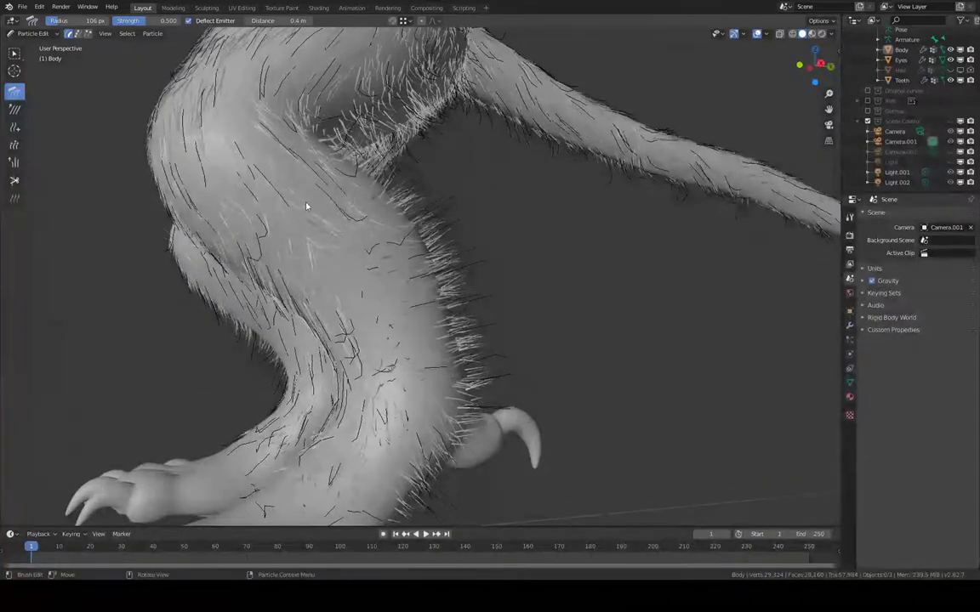
pyautogui.moveTo(306, 206); pyautogui.dragTo(322, 267, button='middle')
pyautogui.moveTo(323, 269)
pyautogui.mouseDown()
pyautogui.moveTo(359, 352)
pyautogui.moveTo(349, 403)
pyautogui.moveTo(329, 372)
pyautogui.moveTo(344, 409)
pyautogui.mouseUp()
# - Set the Comb brush radius to 63 px, refine the calf and ankle fur downward, and save the file
pyautogui.moveTo(344, 409)
pyautogui.mouseDown(button='middle')
pyautogui.moveTo(372, 387)
pyautogui.moveTo(420, 378)
pyautogui.moveTo(409, 371)
pyautogui.moveTo(355, 394)
pyautogui.mouseUp(button='middle')
pyautogui.press('f')
pyautogui.click(324, 342)
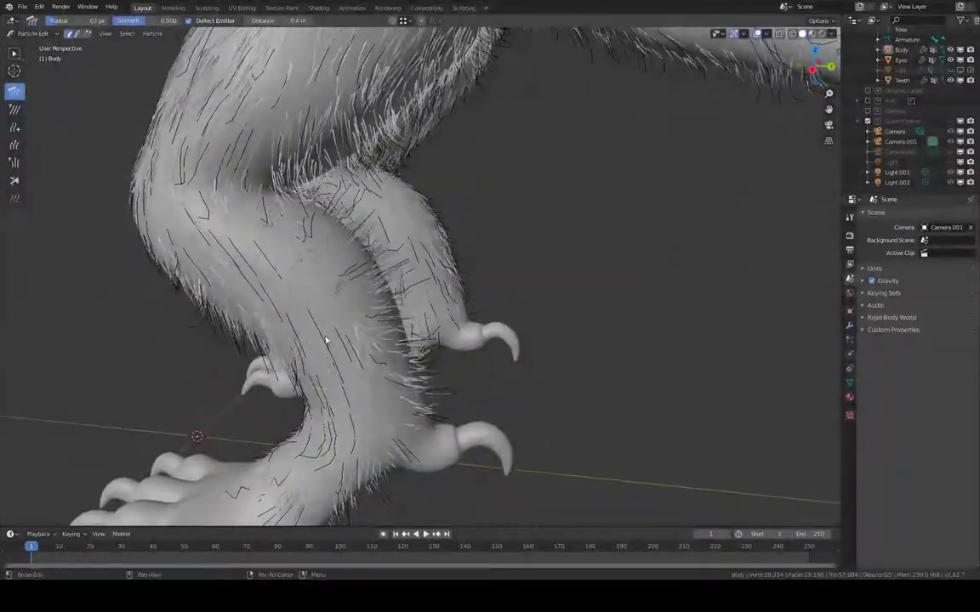
pyautogui.moveTo(324, 341)
pyautogui.mouseDown(button='middle')
pyautogui.moveTo(422, 258)
pyautogui.moveTo(409, 241)
pyautogui.moveTo(248, 287)
pyautogui.moveTo(241, 313)
pyautogui.moveTo(210, 280)
pyautogui.moveTo(339, 284)
pyautogui.mouseUp(button='middle')
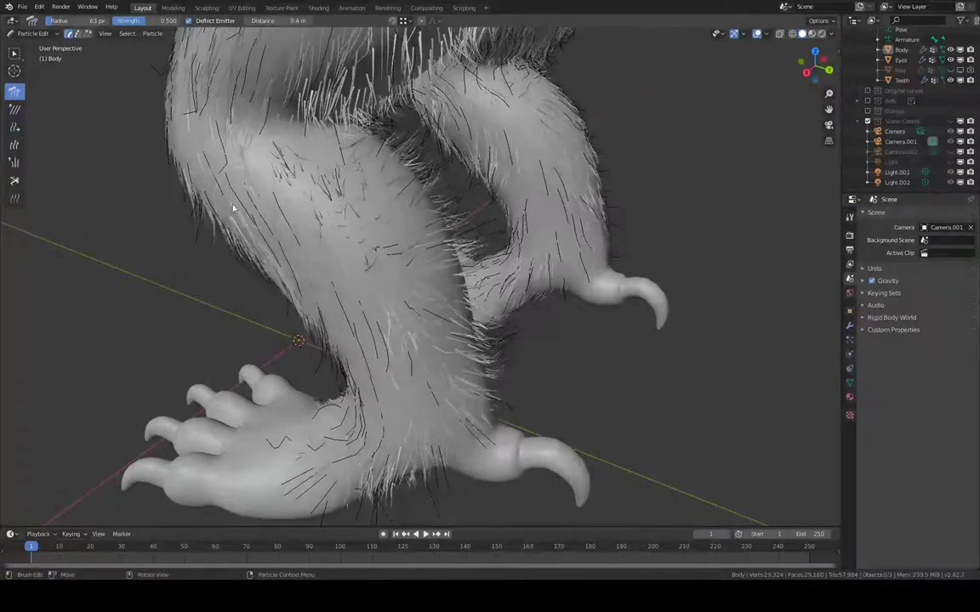
pyautogui.moveTo(339, 175); pyautogui.dragTo(508, 127, button='middle')
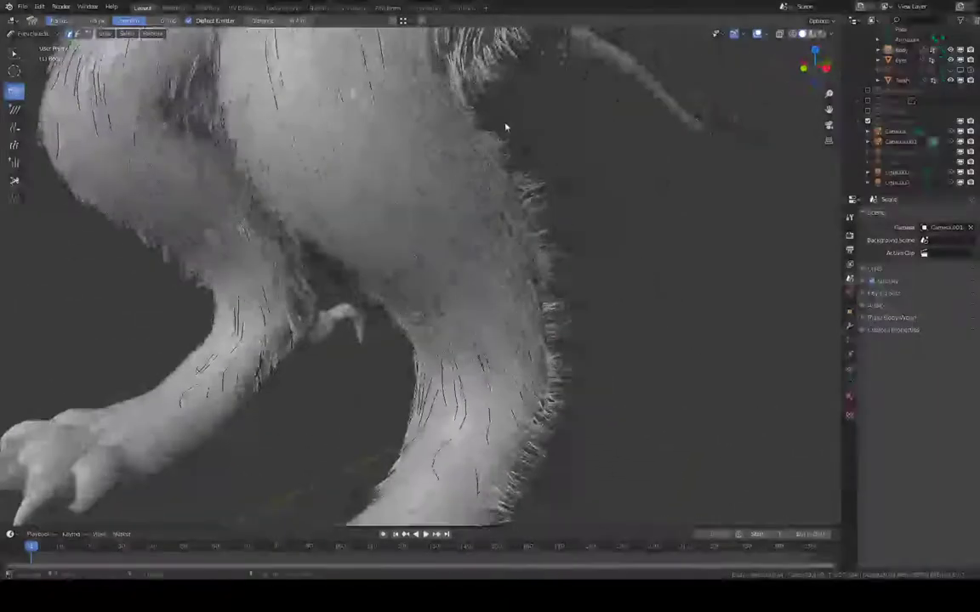
pyautogui.moveTo(553, 215); pyautogui.dragTo(366, 301, button='middle')
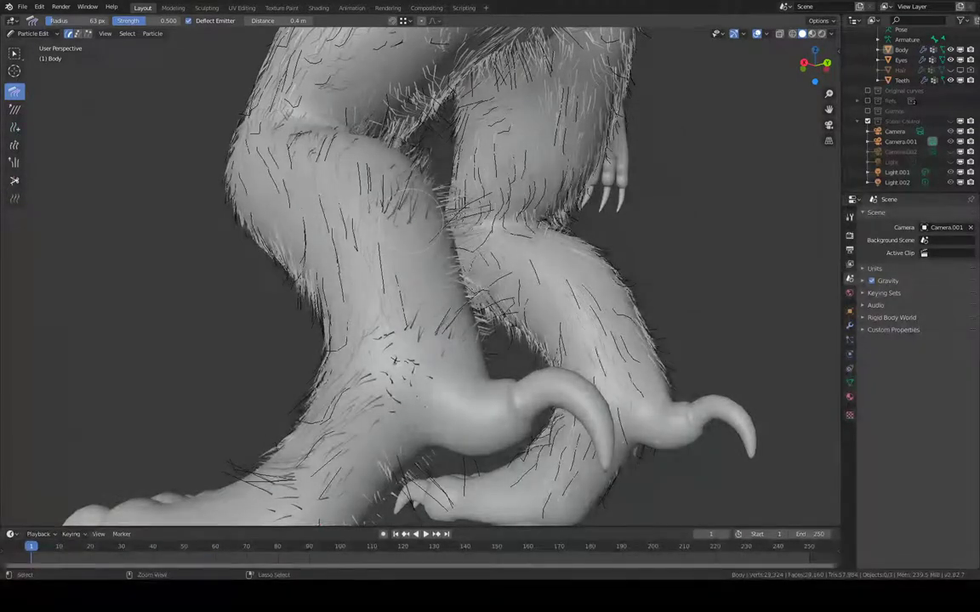
pyautogui.hotkey('ctrl', 's')
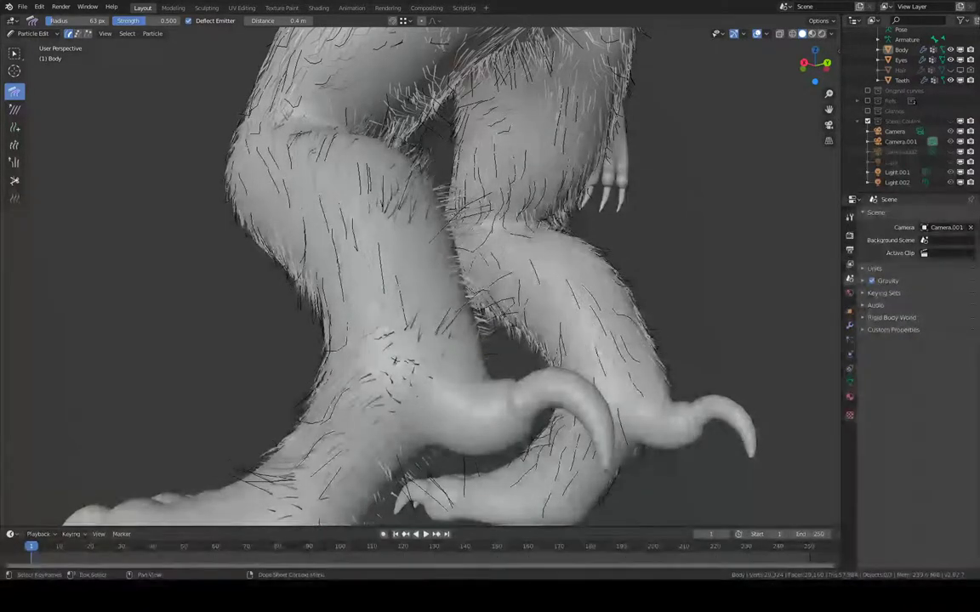
# - Inspect the groomed fur on the lower legs, thighs and buttocks from the side and from behind
pyautogui.moveTo(529, 208); pyautogui.dragTo(523, 210, button='middle')
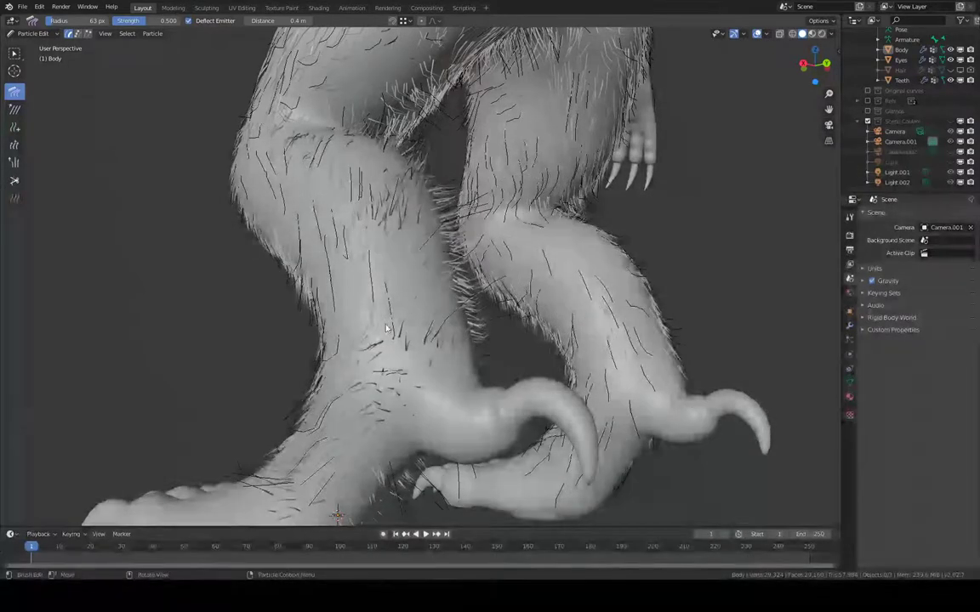
pyautogui.moveTo(350, 207); pyautogui.dragTo(390, 221, button='middle')
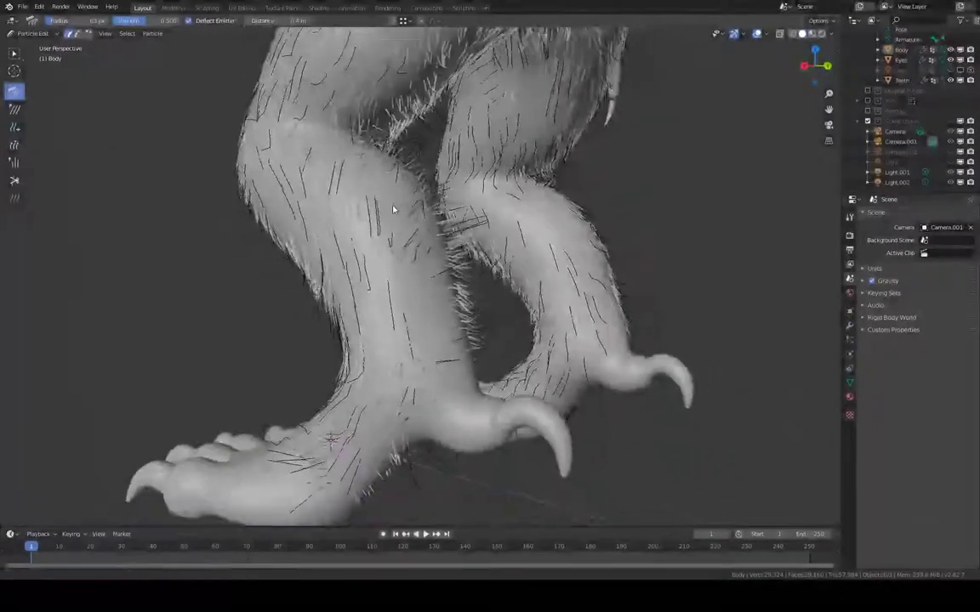
pyautogui.scroll(2, 423, 285)
pyautogui.moveTo(423, 285); pyautogui.dragTo(366, 213, button='middle')
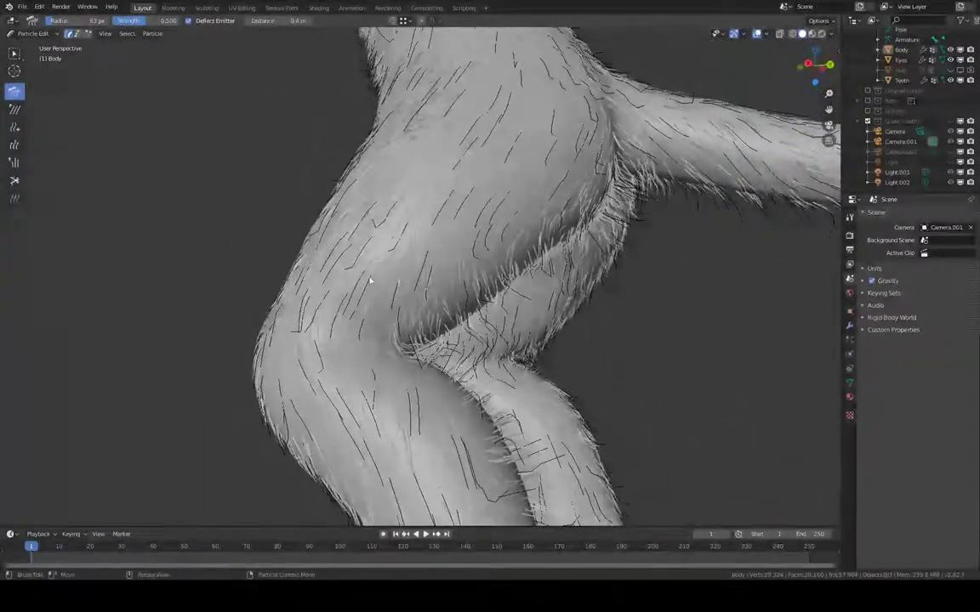
pyautogui.moveTo(341, 251)
pyautogui.mouseDown(button='middle')
pyautogui.moveTo(389, 258)
pyautogui.moveTo(335, 237)
pyautogui.mouseUp(button='middle')
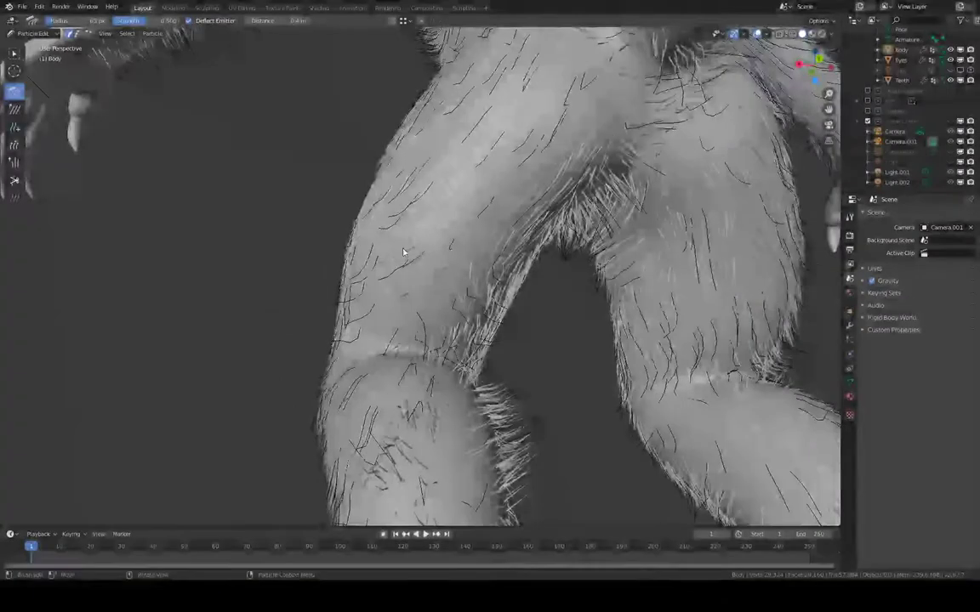
pyautogui.moveTo(410, 297); pyautogui.dragTo(510, 160, button='middle')
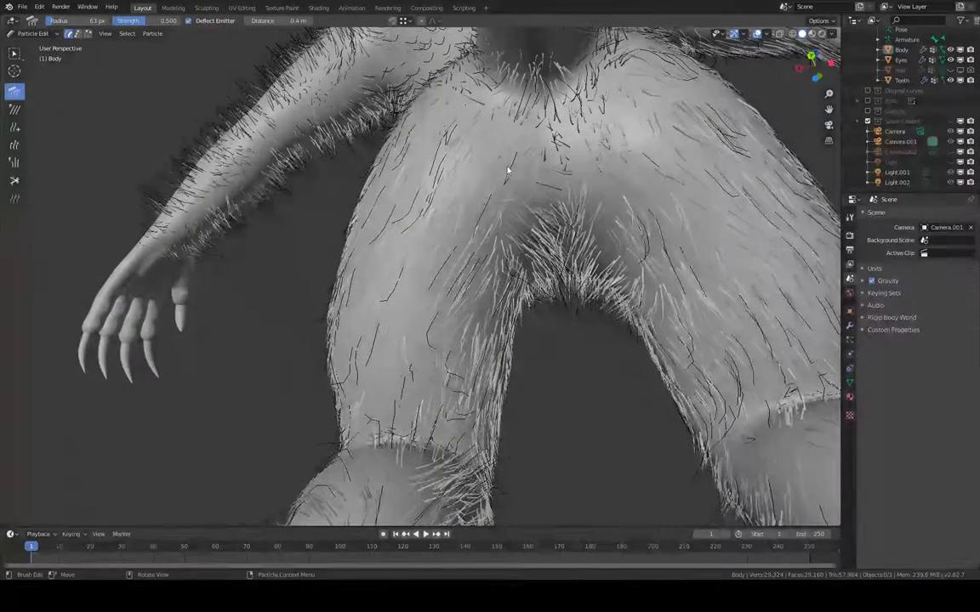
pyautogui.moveTo(443, 194); pyautogui.dragTo(513, 157, button='middle')
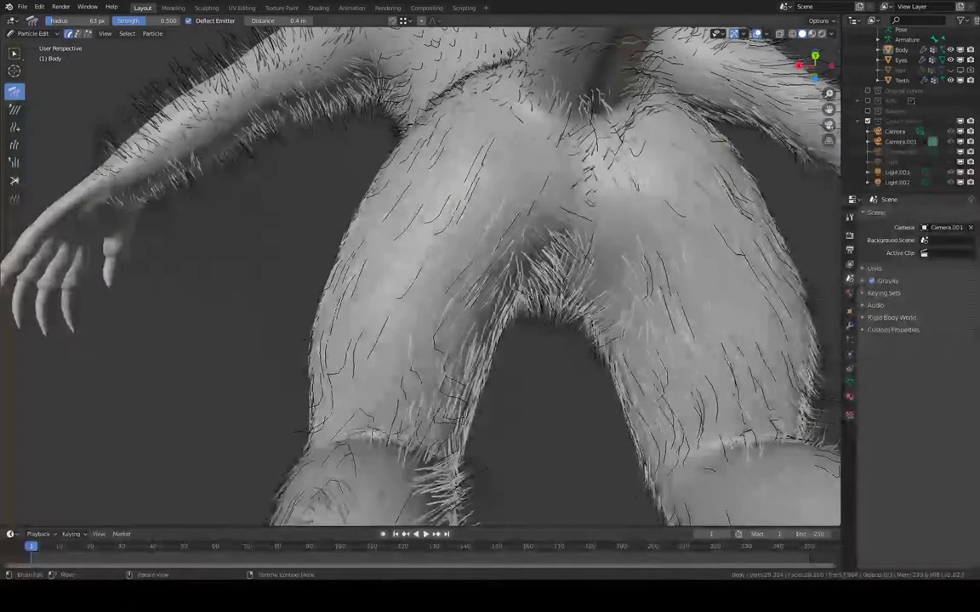
# - Set the Comb brush radius to 124 px and comb the fur on the back and flank down toward the hips
pyautogui.moveTo(397, 93); pyautogui.dragTo(457, 261, button='middle')
pyautogui.press('f')
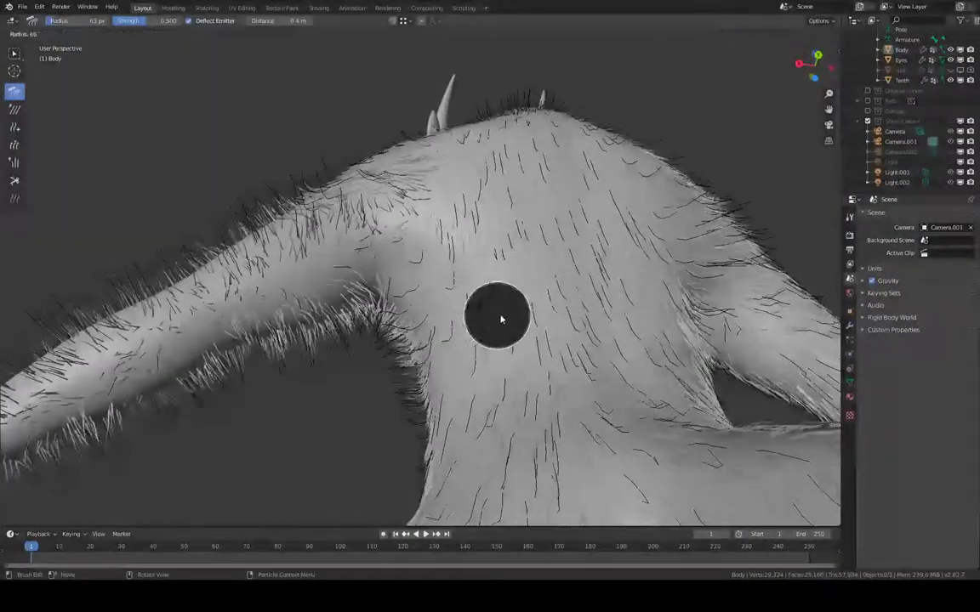
pyautogui.click(498, 319)
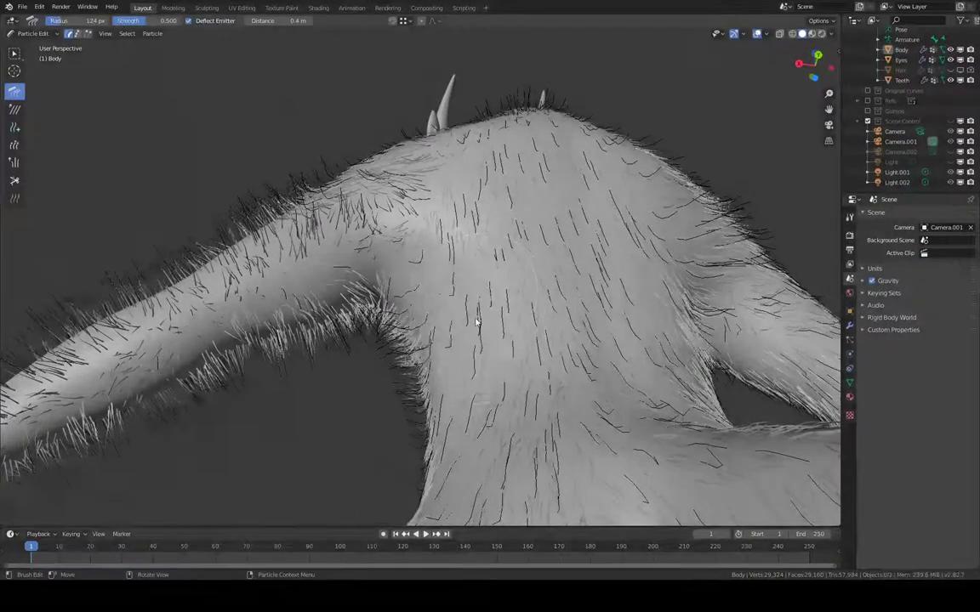
pyautogui.moveTo(479, 348); pyautogui.dragTo(531, 323, button='middle')
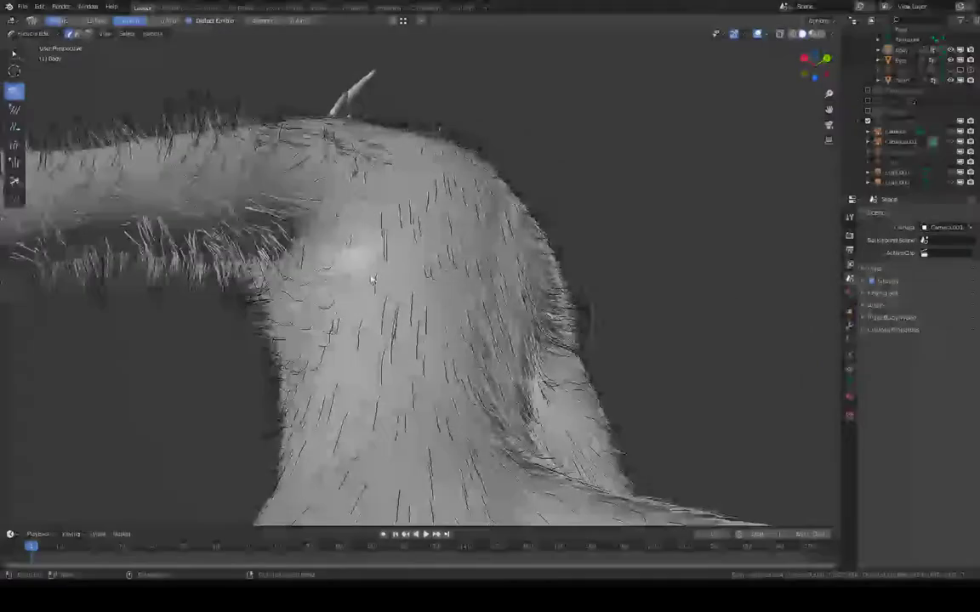
pyautogui.moveTo(359, 345); pyautogui.dragTo(341, 235, button='middle')
pyautogui.moveTo(341, 236); pyautogui.dragTo(343, 295)
pyautogui.moveTo(295, 199)
pyautogui.mouseDown()
pyautogui.moveTo(299, 346)
pyautogui.moveTo(392, 307)
pyautogui.mouseUp()
pyautogui.moveTo(391, 307)
pyautogui.mouseDown(button='middle')
pyautogui.moveTo(339, 324)
pyautogui.moveTo(295, 209)
pyautogui.mouseUp(button='middle')
pyautogui.moveTo(295, 210)
pyautogui.mouseDown()
pyautogui.moveTo(260, 280)
pyautogui.moveTo(262, 353)
pyautogui.moveTo(383, 329)
pyautogui.mouseUp()
pyautogui.moveTo(383, 328)
pyautogui.keyDown('shift'); pyautogui.mouseDown(button='middle')
pyautogui.moveTo(367, 213)
pyautogui.moveTo(382, 194)
pyautogui.moveTo(328, 193)
pyautogui.mouseUp(button='middle'); pyautogui.keyUp('shift')
pyautogui.moveTo(292, 172); pyautogui.dragTo(299, 276)
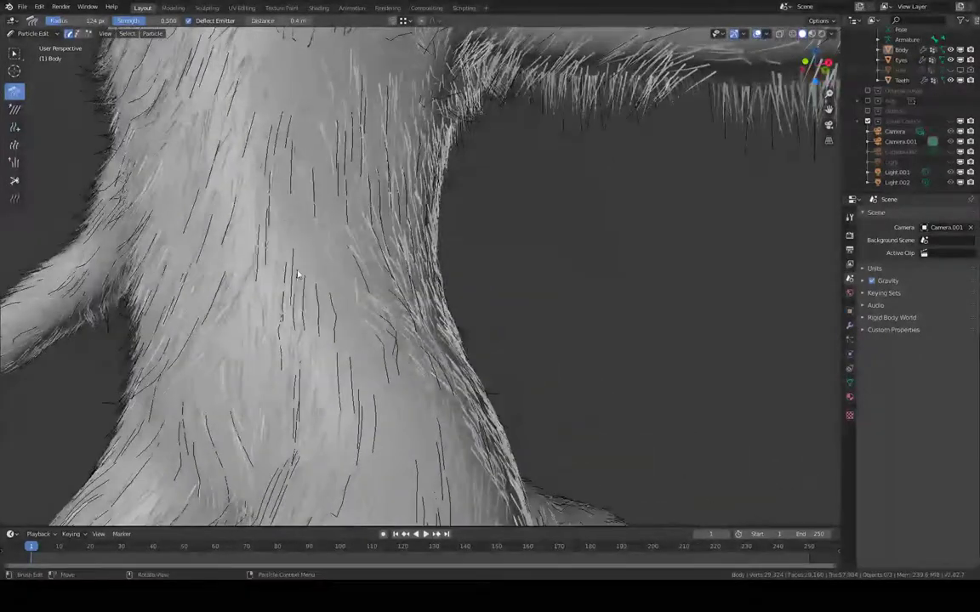
# - Comb the fur on the side of the hip and the back of the thigh down toward the knee crease
pyautogui.moveTo(299, 275)
pyautogui.mouseDown(button='middle')
pyautogui.moveTo(296, 236)
pyautogui.moveTo(295, 256)
pyautogui.mouseUp(button='middle')
pyautogui.moveTo(325, 315); pyautogui.dragTo(306, 247, button='middle')
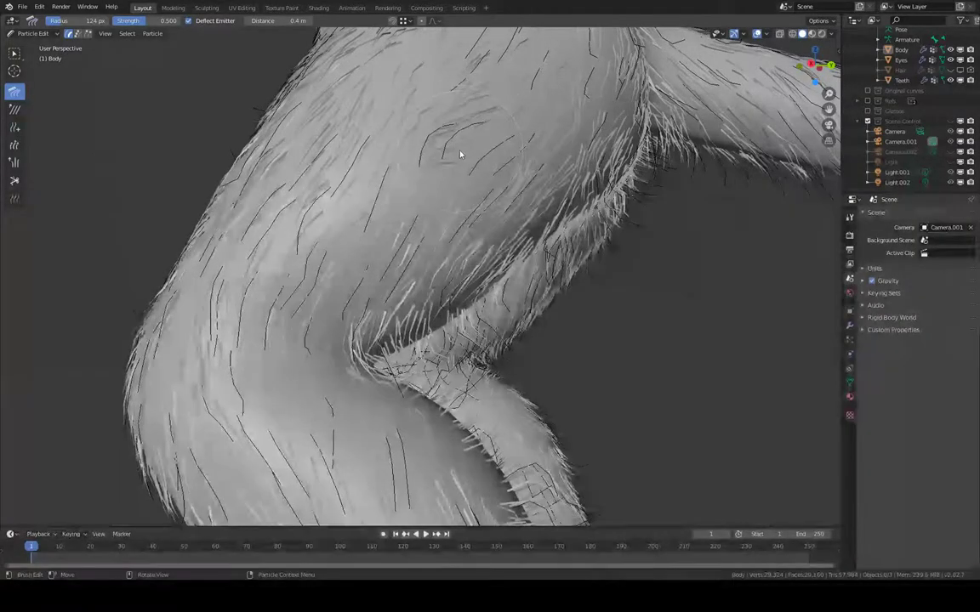
pyautogui.moveTo(460, 153); pyautogui.dragTo(444, 166)
pyautogui.moveTo(442, 163); pyautogui.dragTo(411, 209, button='middle')
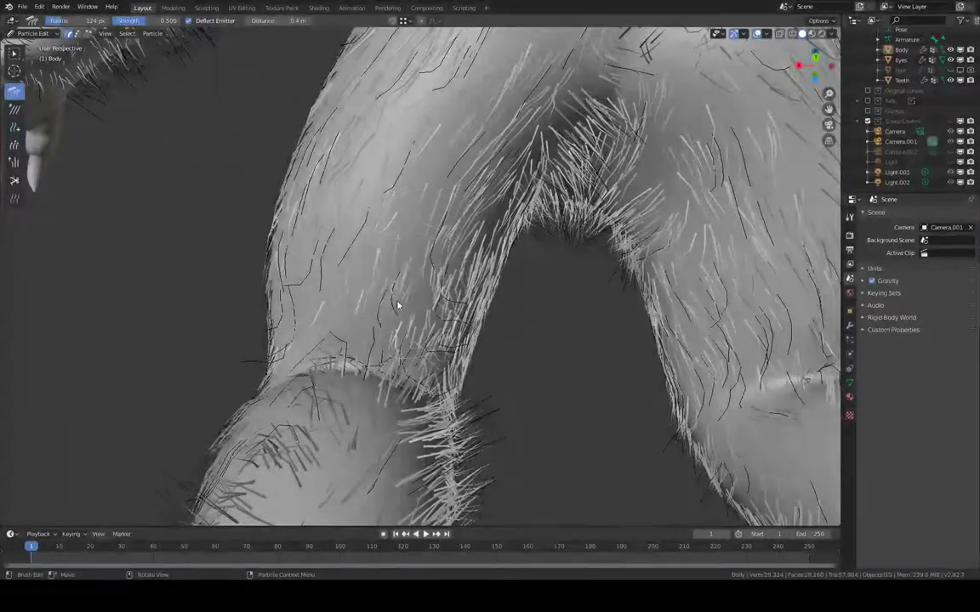
pyautogui.moveTo(409, 287); pyautogui.dragTo(337, 273, button='middle')
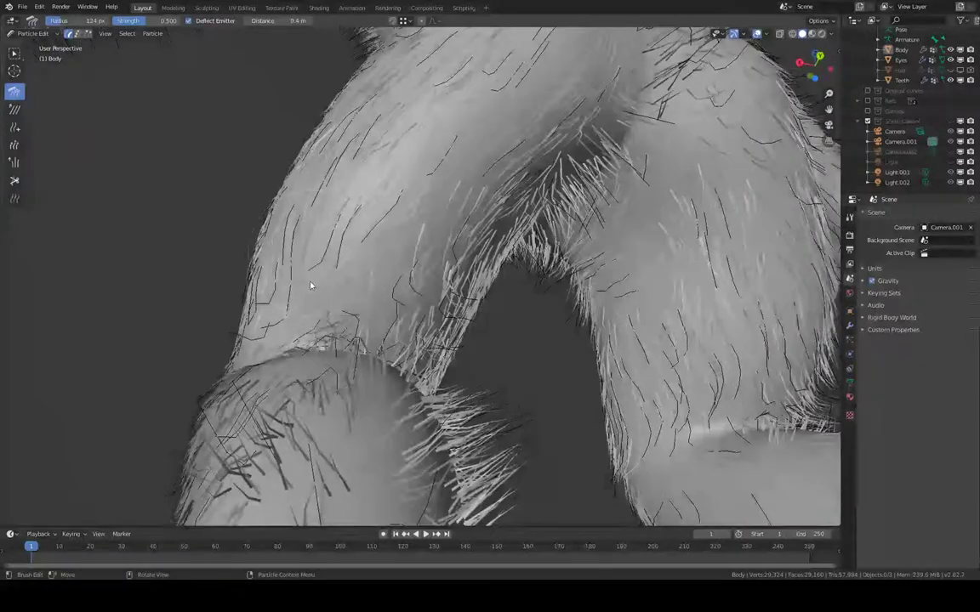
pyautogui.moveTo(310, 284); pyautogui.dragTo(514, 363, button='middle')
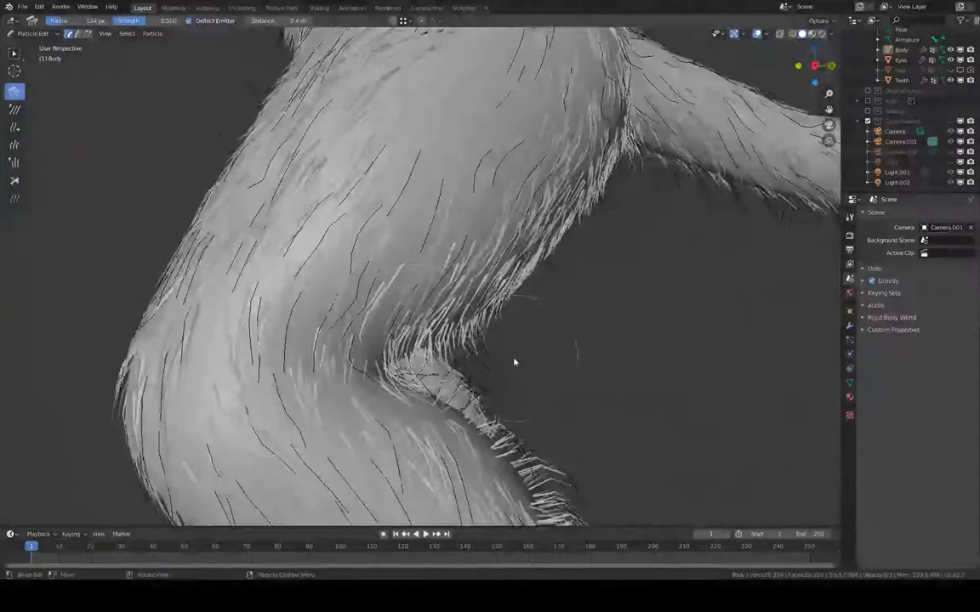
pyautogui.moveTo(486, 350); pyautogui.dragTo(512, 302)
# - Comb the fur beneath the tail base where it meets the buttocks
pyautogui.moveTo(512, 302); pyautogui.dragTo(510, 275, button='middle')
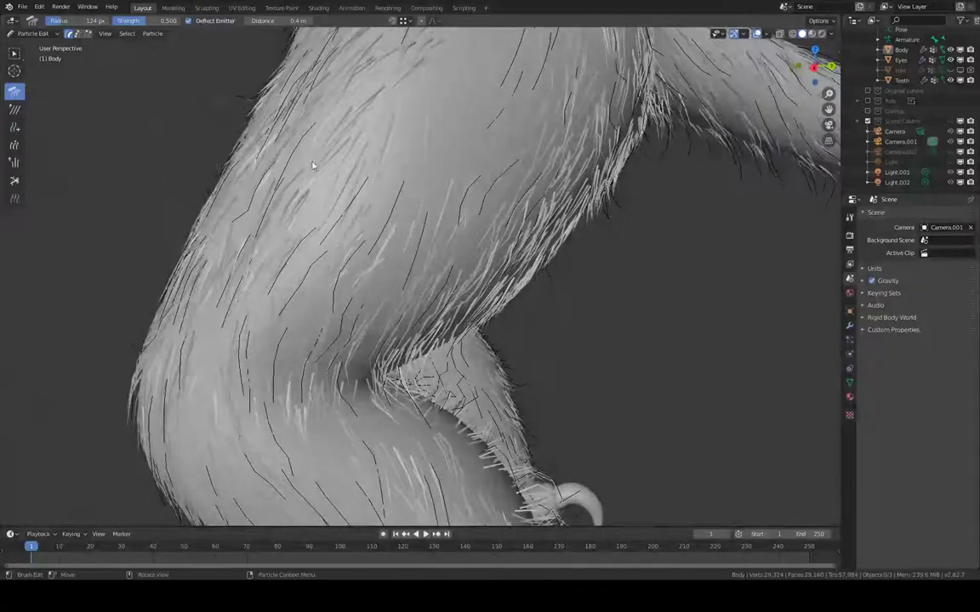
pyautogui.moveTo(313, 166); pyautogui.dragTo(518, 239, button='middle')
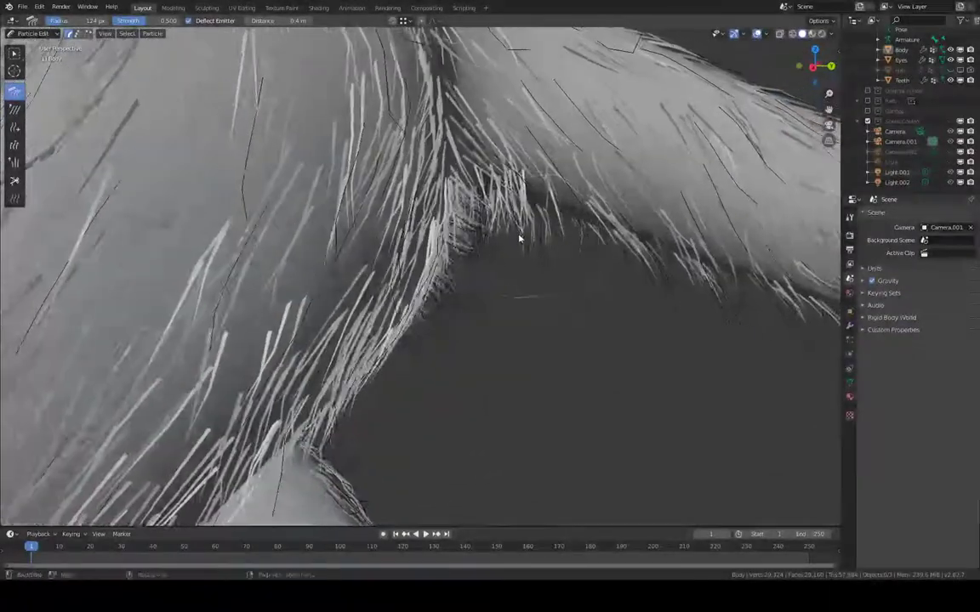
pyautogui.moveTo(525, 244)
pyautogui.mouseDown()
pyautogui.moveTo(505, 244)
pyautogui.moveTo(501, 259)
pyautogui.mouseUp()
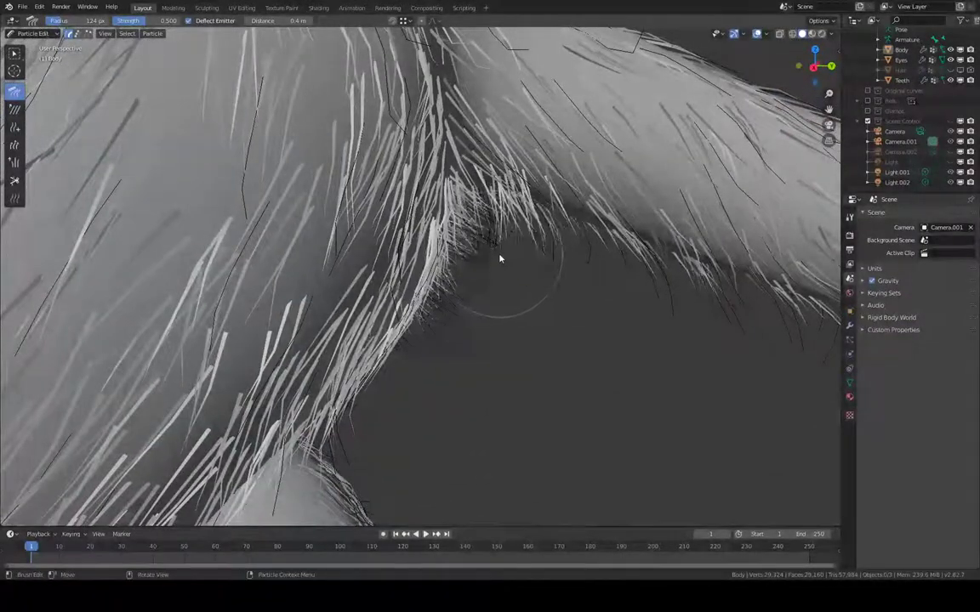
# - Comb the fur on the inner thigh beneath the buttocks, resizing the brush to 63 px and 107 px between strokes
pyautogui.moveTo(508, 279)
pyautogui.mouseDown(button='middle')
pyautogui.moveTo(426, 191)
pyautogui.moveTo(462, 205)
pyautogui.moveTo(485, 289)
pyautogui.moveTo(480, 340)
pyautogui.moveTo(417, 355)
pyautogui.moveTo(362, 353)
pyautogui.moveTo(333, 402)
pyautogui.moveTo(319, 400)
pyautogui.moveTo(385, 318)
pyautogui.moveTo(405, 370)
pyautogui.moveTo(385, 215)
pyautogui.moveTo(383, 229)
pyautogui.mouseUp(button='middle')
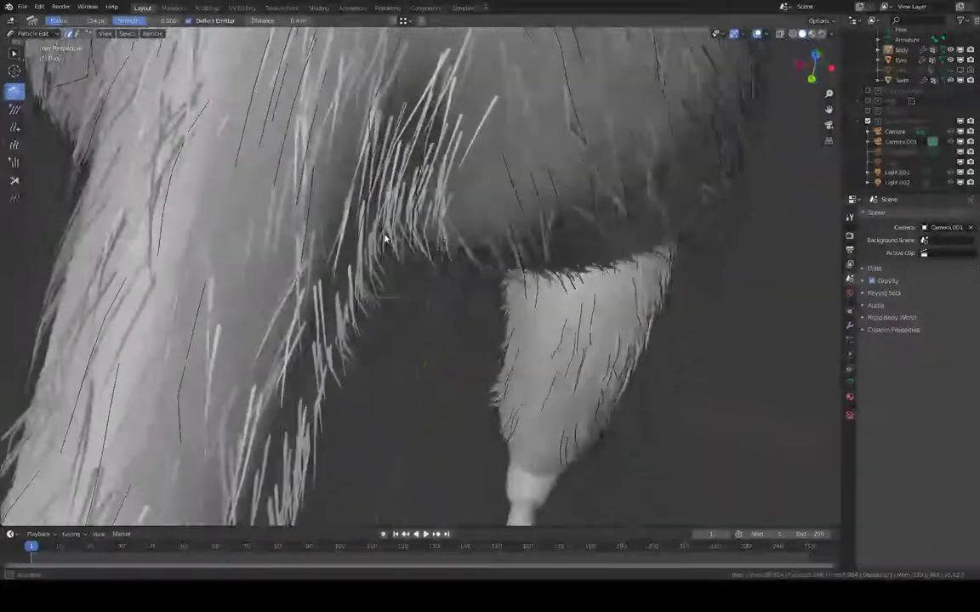
pyautogui.press('f')
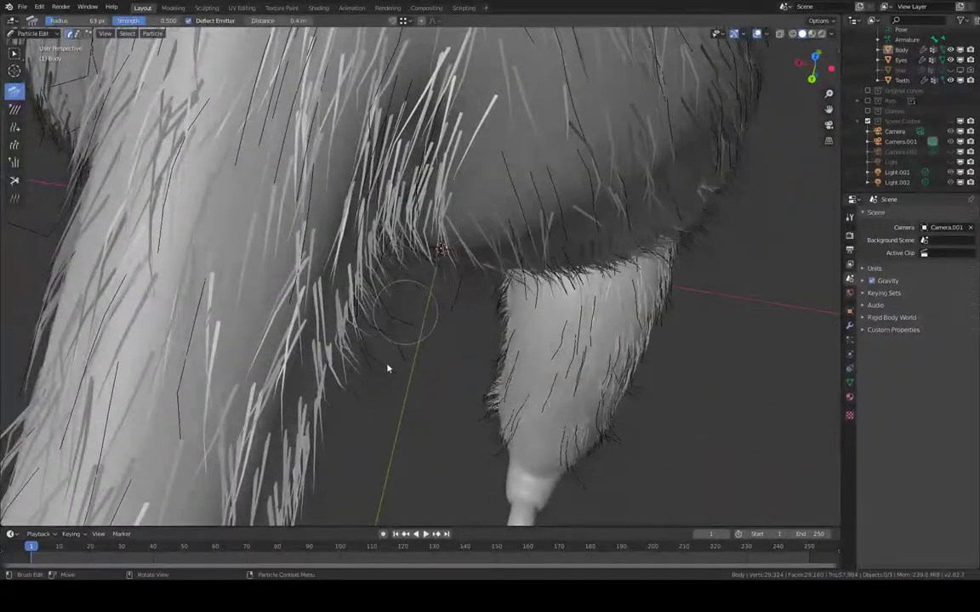
pyautogui.moveTo(375, 350)
pyautogui.mouseDown(button='middle')
pyautogui.moveTo(413, 316)
pyautogui.moveTo(407, 324)
pyautogui.mouseUp(button='middle')
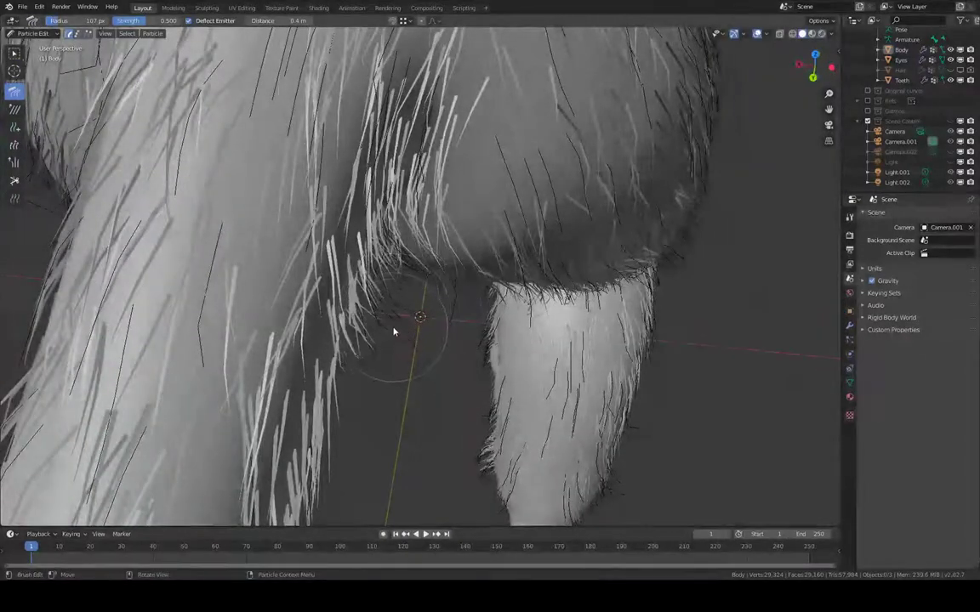
pyautogui.moveTo(394, 334)
pyautogui.mouseDown(button='middle')
pyautogui.moveTo(305, 225)
pyautogui.moveTo(388, 111)
pyautogui.moveTo(324, 175)
pyautogui.moveTo(453, 72)
pyautogui.moveTo(416, 120)
pyautogui.mouseUp(button='middle')
pyautogui.press('f')
pyautogui.click(398, 330)
pyautogui.moveTo(287, 278)
pyautogui.mouseDown(button='middle')
pyautogui.moveTo(336, 256)
pyautogui.moveTo(527, 253)
pyautogui.mouseUp(button='middle')
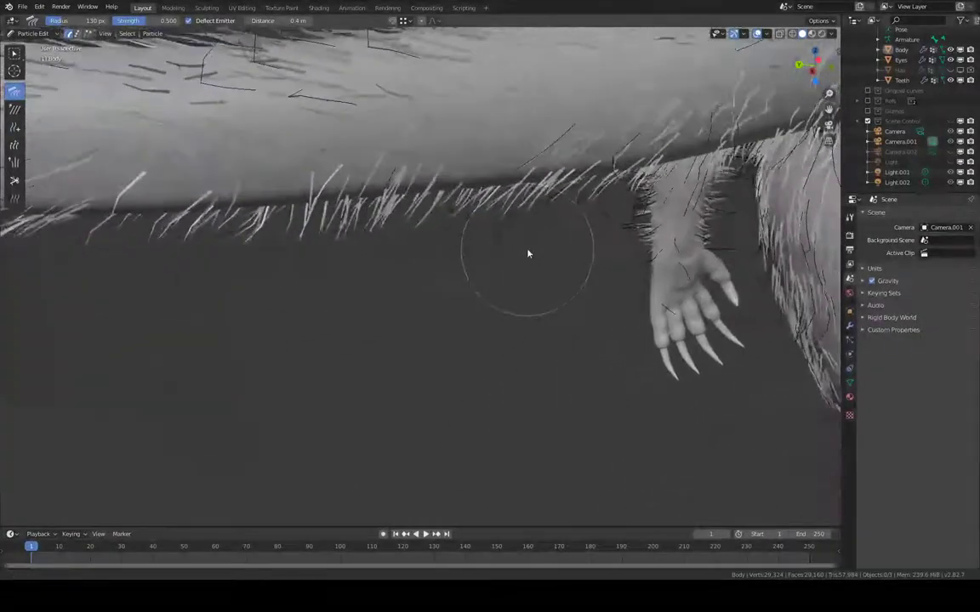
# - Set the Comb brush radius to 172 px and comb the stray, kinked hairs flat along the side of the tail
pyautogui.moveTo(294, 255); pyautogui.dragTo(313, 206, button='middle')
pyautogui.press('f')
pyautogui.click(342, 188)
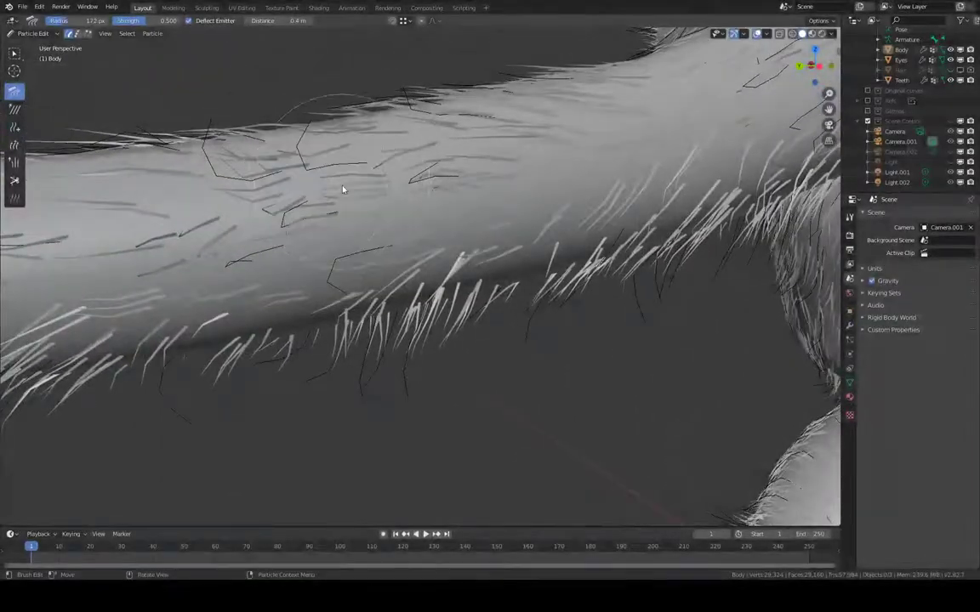
pyautogui.moveTo(297, 200); pyautogui.dragTo(264, 189)
pyautogui.moveTo(259, 174); pyautogui.dragTo(294, 158, button='middle')
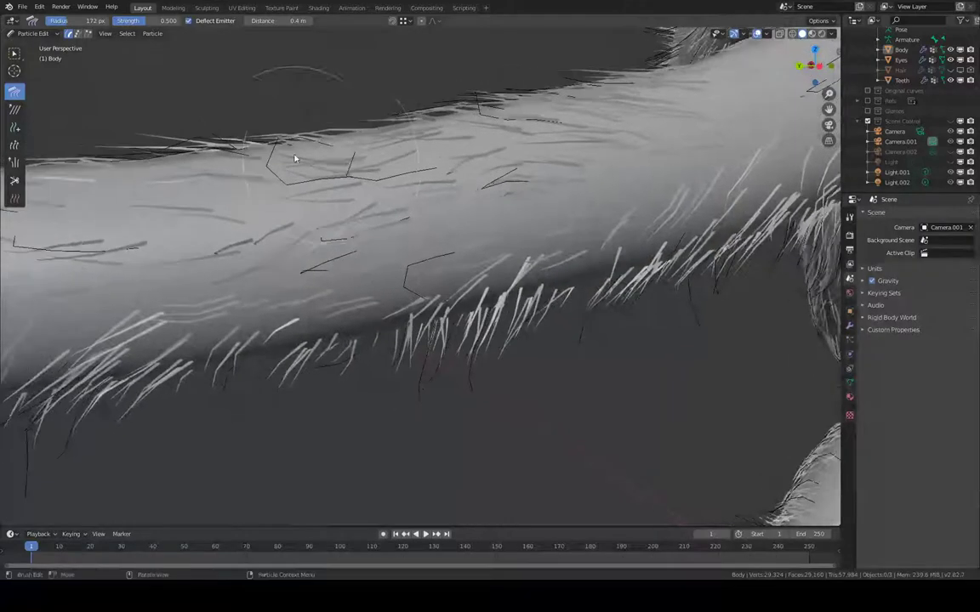
pyautogui.moveTo(256, 141)
pyautogui.mouseDown()
pyautogui.moveTo(376, 149)
pyautogui.moveTo(499, 181)
pyautogui.moveTo(431, 175)
pyautogui.mouseUp()
pyautogui.moveTo(329, 122); pyautogui.dragTo(443, 220, button='middle')
pyautogui.moveTo(328, 170)
pyautogui.keyDown('shift'); pyautogui.mouseDown(button='middle')
pyautogui.moveTo(499, 168)
pyautogui.moveTo(331, 167)
pyautogui.mouseUp(button='middle'); pyautogui.keyUp('shift')
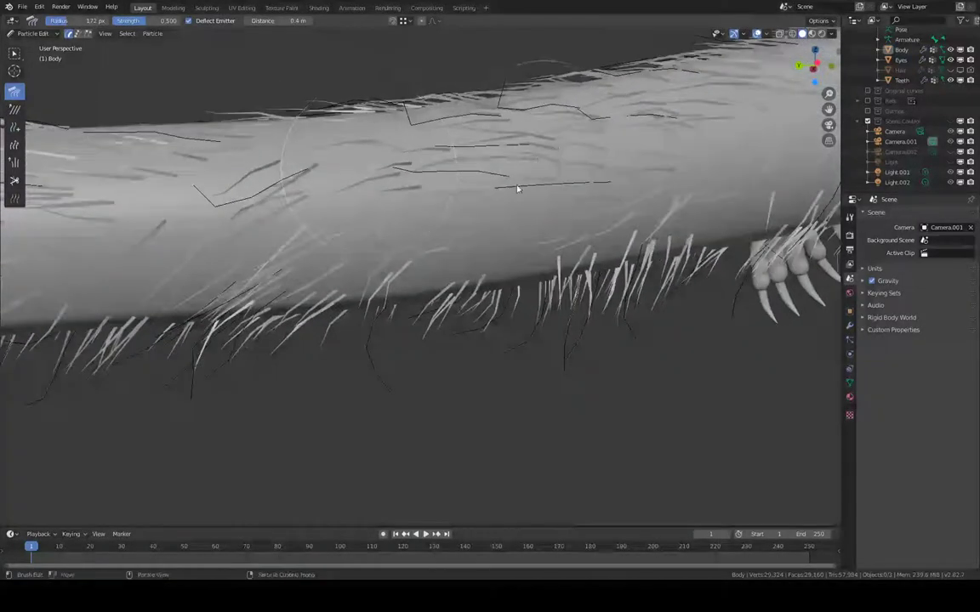
pyautogui.moveTo(517, 189); pyautogui.dragTo(504, 145)
pyautogui.moveTo(432, 169); pyautogui.dragTo(308, 165)
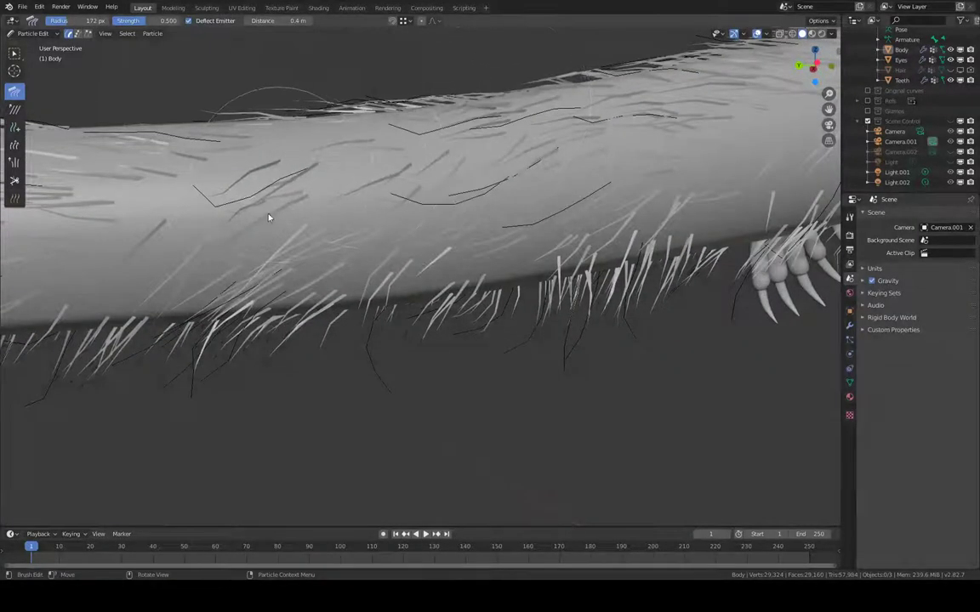
# - Comb the hairs on the lower side of the tail so they slope down toward the underside fringe
pyautogui.moveTo(268, 218); pyautogui.dragTo(526, 145, button='middle')
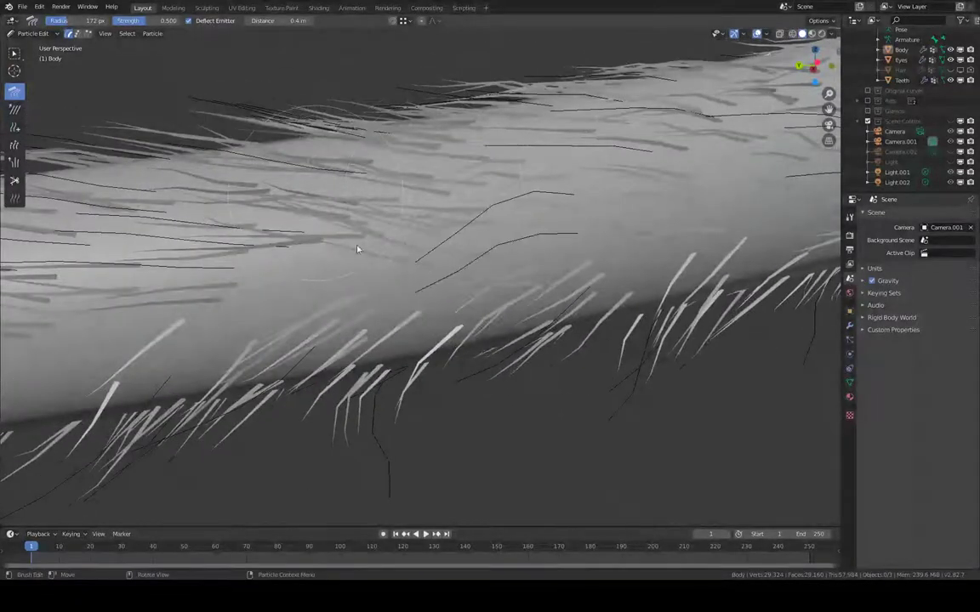
pyautogui.moveTo(357, 249); pyautogui.dragTo(397, 134, button='middle')
pyautogui.moveTo(416, 191); pyautogui.dragTo(596, 104)
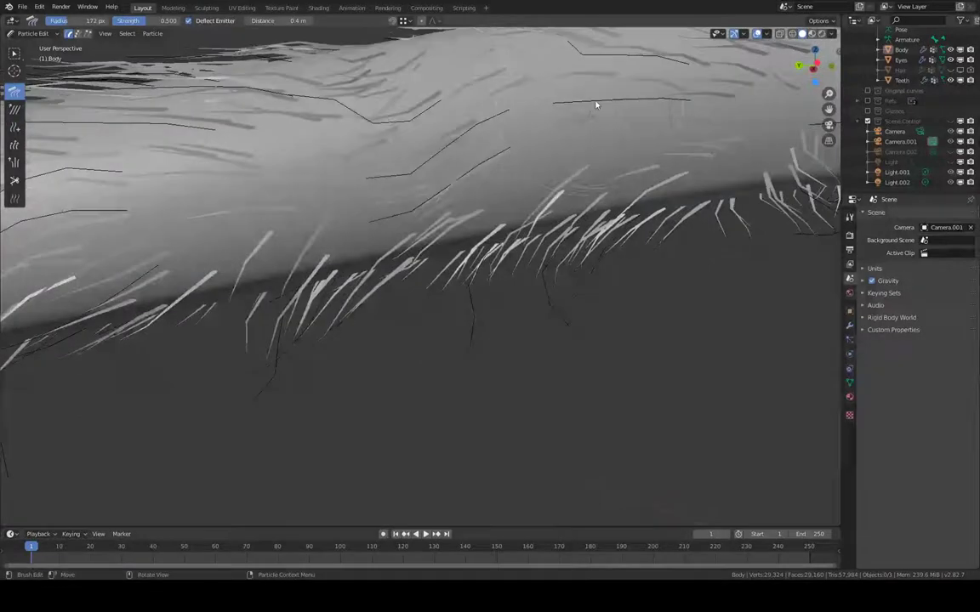
pyautogui.moveTo(404, 168); pyautogui.dragTo(359, 241)
pyautogui.moveTo(383, 128); pyautogui.dragTo(306, 204)
pyautogui.keyDown('shift'); pyautogui.moveTo(295, 208); pyautogui.dragTo(481, 140, button='middle'); pyautogui.keyUp('shift')
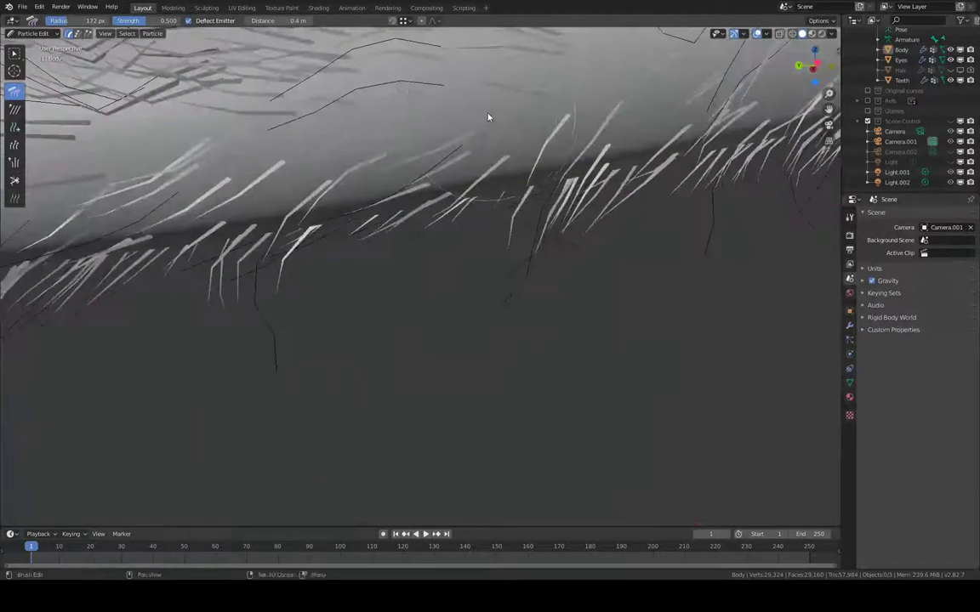
pyautogui.keyDown('shift'); pyautogui.moveTo(606, 57); pyautogui.dragTo(477, 156, button='middle'); pyautogui.keyUp('shift')
pyautogui.moveTo(403, 195); pyautogui.dragTo(311, 194, button='middle')
pyautogui.moveTo(376, 159); pyautogui.dragTo(319, 171, button='middle')
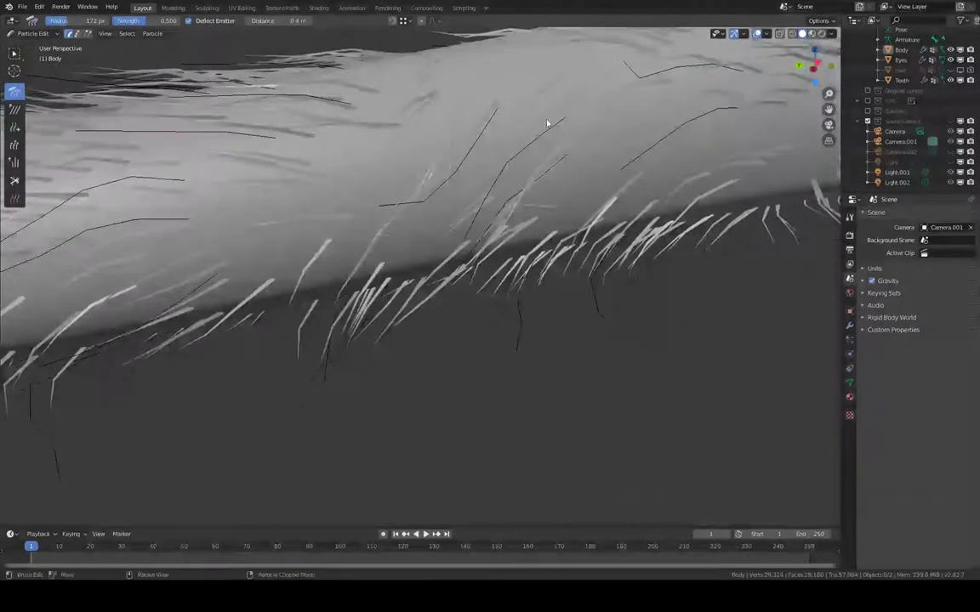
pyautogui.moveTo(470, 137); pyautogui.dragTo(485, 135)
# - Set the Comb brush radius to 137 px and comb the fur along the top and outer edge of the tail toward its tip
pyautogui.moveTo(497, 153)
pyautogui.mouseDown(button='middle')
pyautogui.moveTo(525, 169)
pyautogui.moveTo(492, 136)
pyautogui.moveTo(631, 179)
pyautogui.moveTo(437, 197)
pyautogui.moveTo(481, 221)
pyautogui.moveTo(532, 223)
pyautogui.mouseUp(button='middle')
pyautogui.press('f')
pyautogui.click(517, 218)
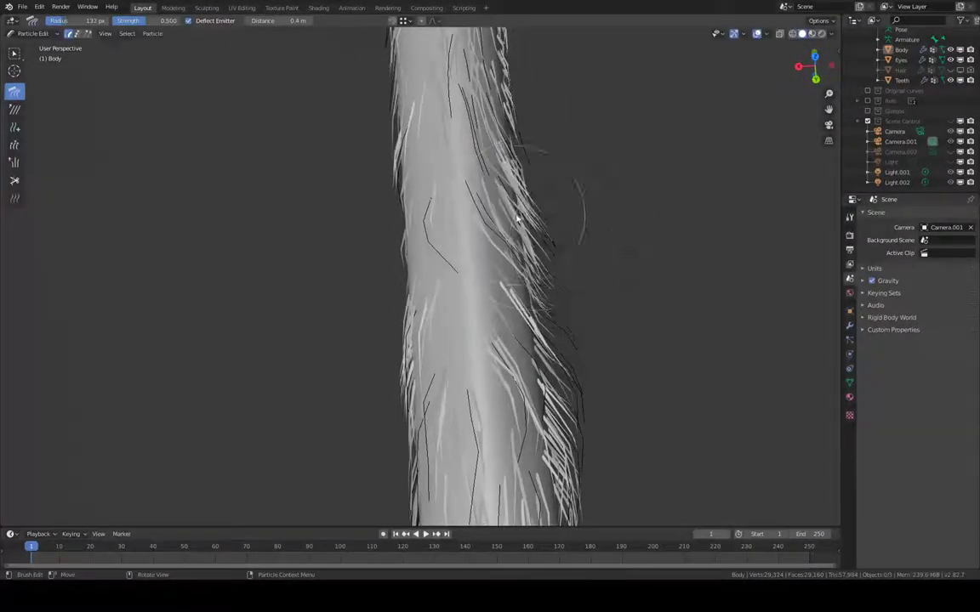
pyautogui.moveTo(579, 267); pyautogui.dragTo(551, 252)
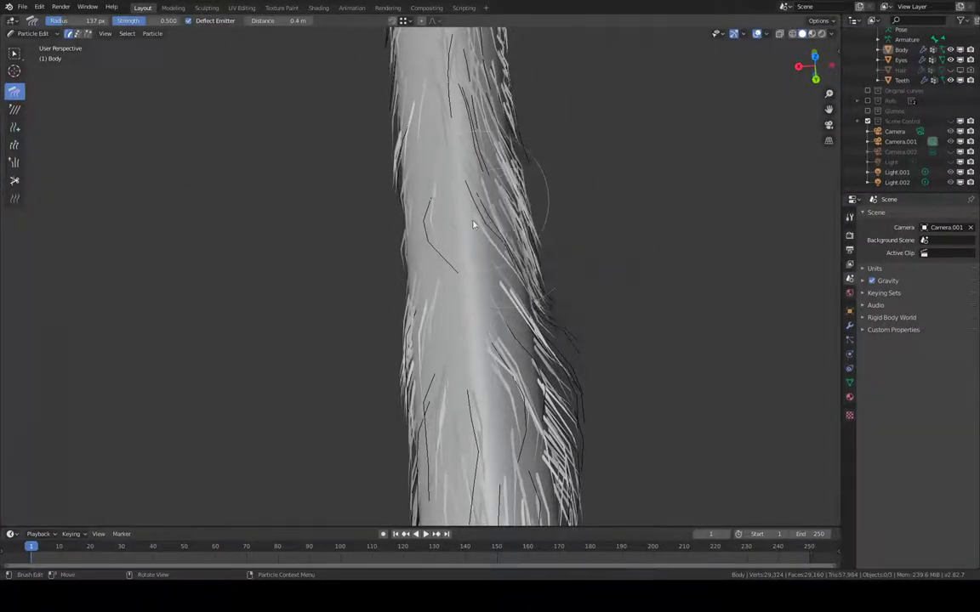
pyautogui.moveTo(474, 224); pyautogui.dragTo(479, 307)
pyautogui.moveTo(482, 384); pyautogui.dragTo(477, 318)
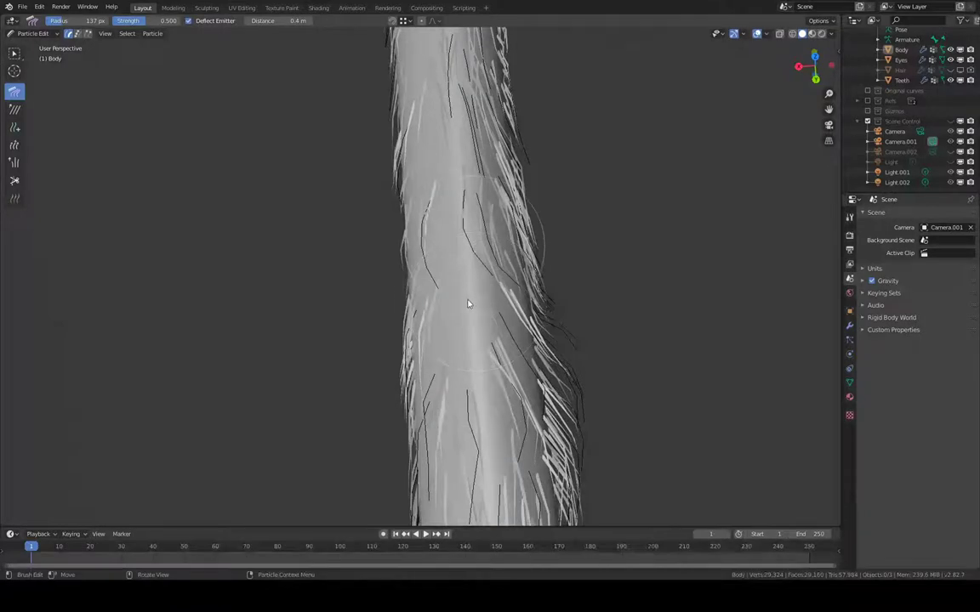
pyautogui.keyDown('shift'); pyautogui.moveTo(478, 311); pyautogui.dragTo(434, 159, button='middle'); pyautogui.keyUp('shift')
pyautogui.moveTo(468, 267); pyautogui.dragTo(444, 349)
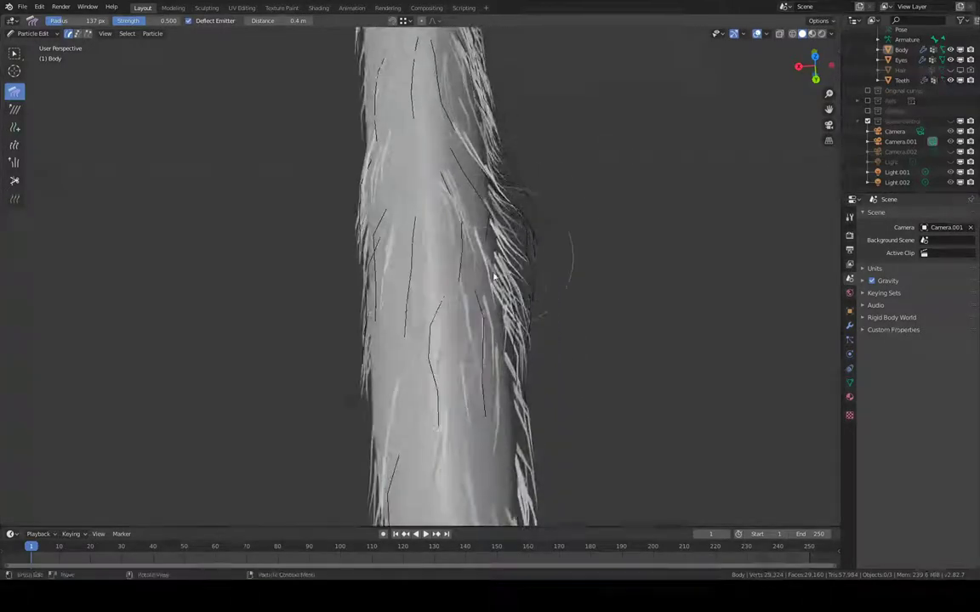
pyautogui.moveTo(535, 228); pyautogui.dragTo(537, 245)
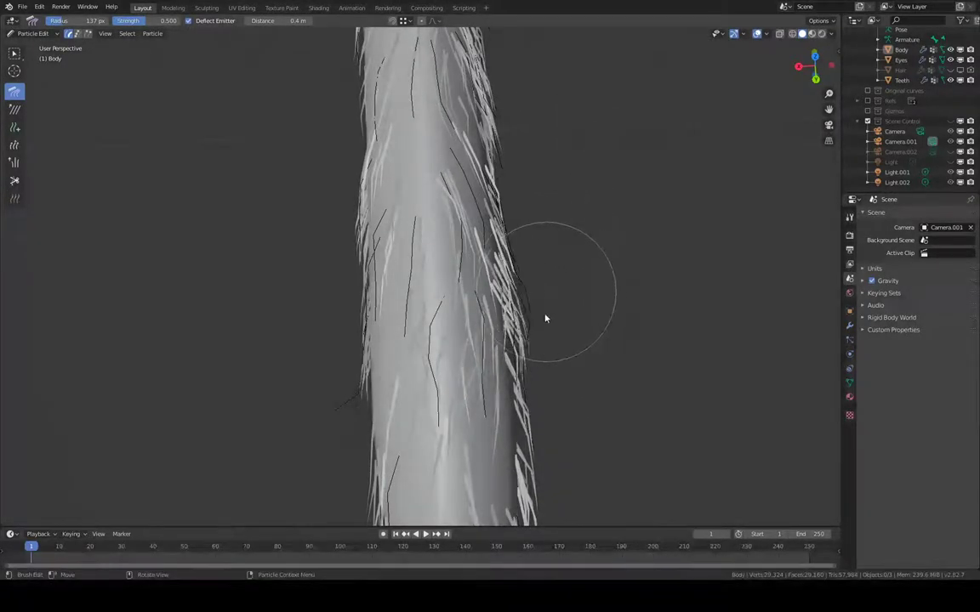
# - Comb the fur down the middle of the upper back
pyautogui.moveTo(545, 318); pyautogui.dragTo(483, 222, button='middle')
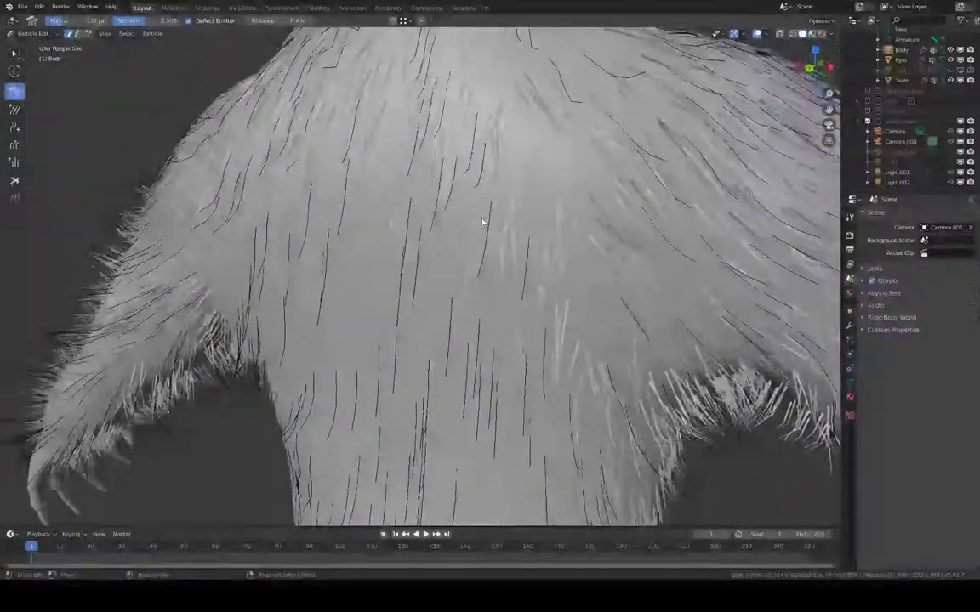
pyautogui.moveTo(507, 277); pyautogui.dragTo(520, 311)
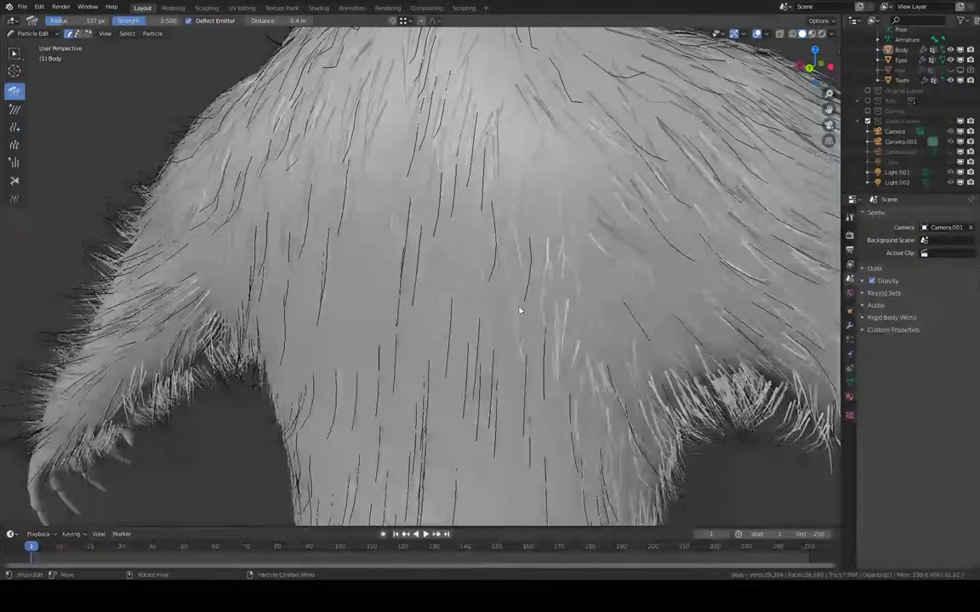
pyautogui.moveTo(528, 417); pyautogui.dragTo(530, 317, button='middle')
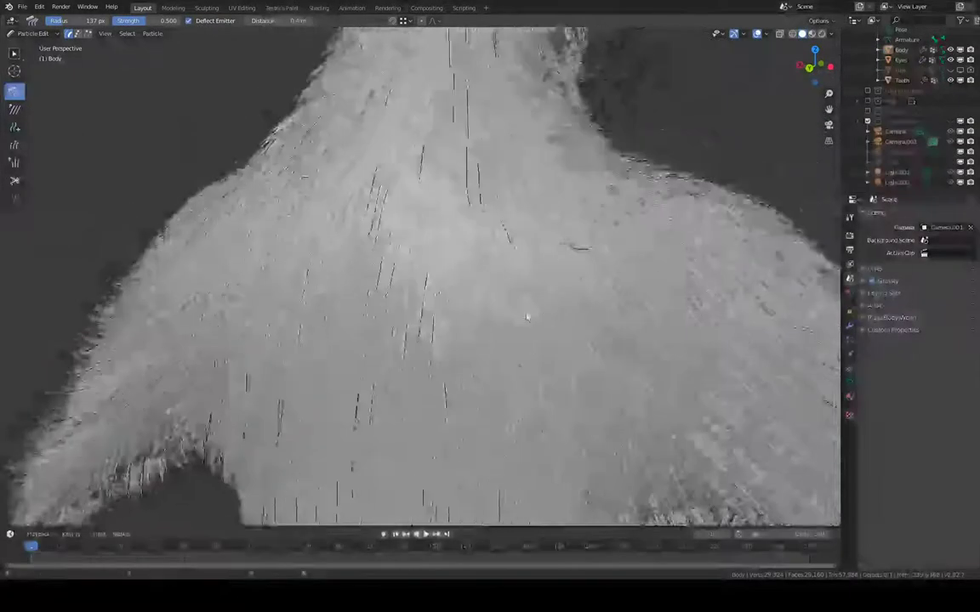
pyautogui.moveTo(511, 249); pyautogui.dragTo(514, 407, button='middle')
pyautogui.moveTo(502, 272)
pyautogui.mouseDown(button='middle')
pyautogui.moveTo(545, 300)
pyautogui.moveTo(531, 291)
pyautogui.mouseUp(button='middle')
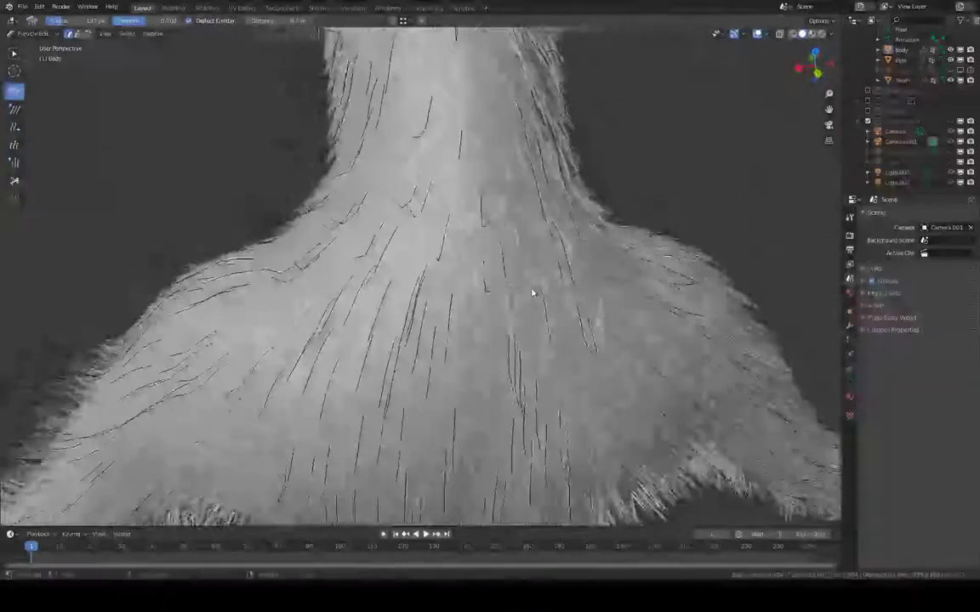
# - Set the Comb brush radius to 167 px and comb the nape fur down onto the upper back
pyautogui.press('f')
pyautogui.click(543, 280)
pyautogui.keyDown('shift'); pyautogui.moveTo(484, 243); pyautogui.dragTo(505, 297, button='middle'); pyautogui.keyUp('shift')
pyautogui.moveTo(429, 268); pyautogui.dragTo(412, 314)
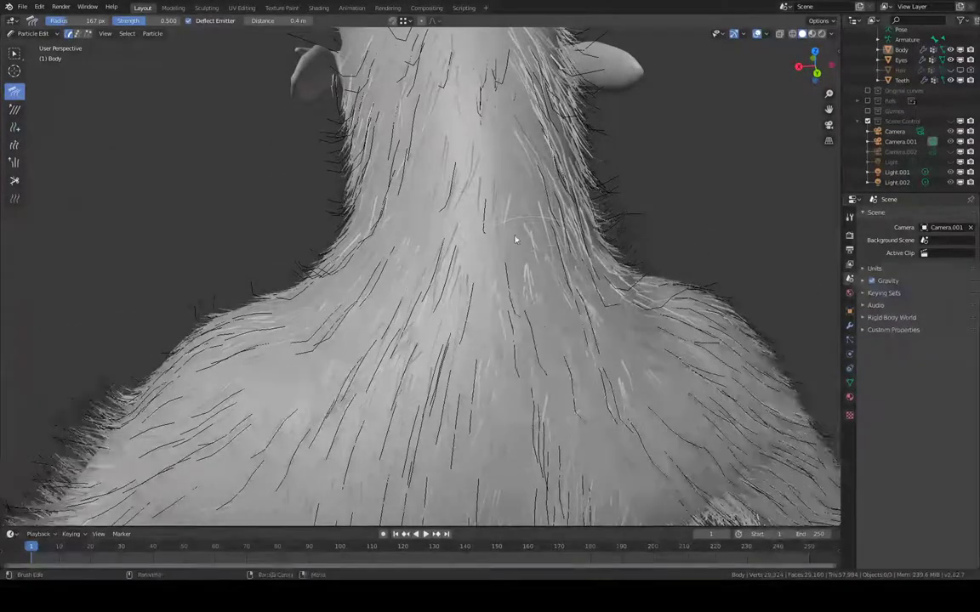
# - Comb the fur on the side of the head around the ear toward the neck, reducing the brush radius to 137 px
pyautogui.moveTo(465, 216); pyautogui.dragTo(351, 191, button='middle')
pyautogui.moveTo(333, 213); pyautogui.dragTo(321, 199)
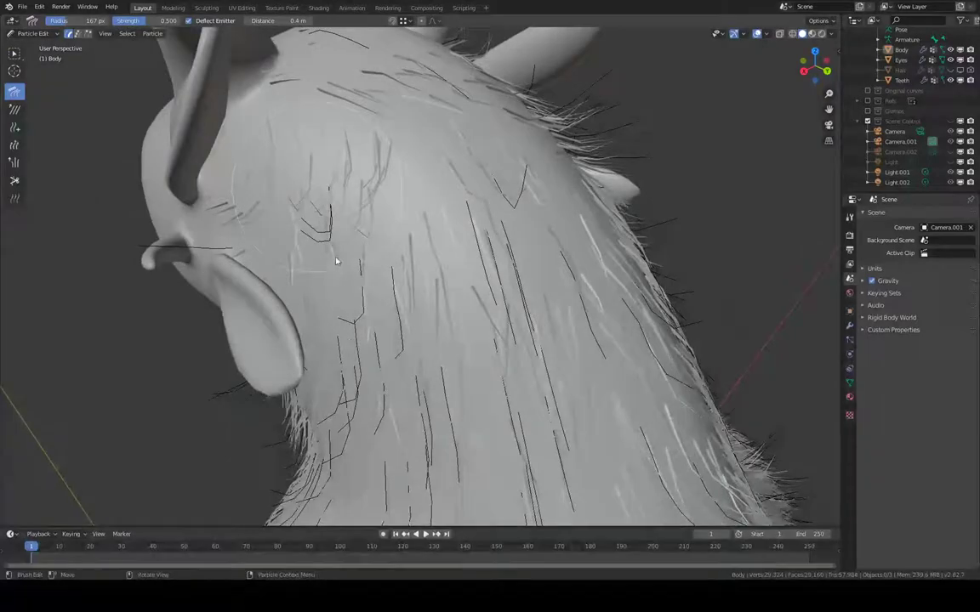
pyautogui.moveTo(368, 307); pyautogui.dragTo(399, 139, button='middle')
pyautogui.moveTo(386, 328)
pyautogui.mouseDown(button='middle')
pyautogui.moveTo(389, 181)
pyautogui.moveTo(476, 203)
pyautogui.moveTo(449, 160)
pyautogui.moveTo(459, 215)
pyautogui.moveTo(401, 143)
pyautogui.moveTo(405, 164)
pyautogui.mouseUp(button='middle')
pyautogui.press('f')
pyautogui.click(408, 192)
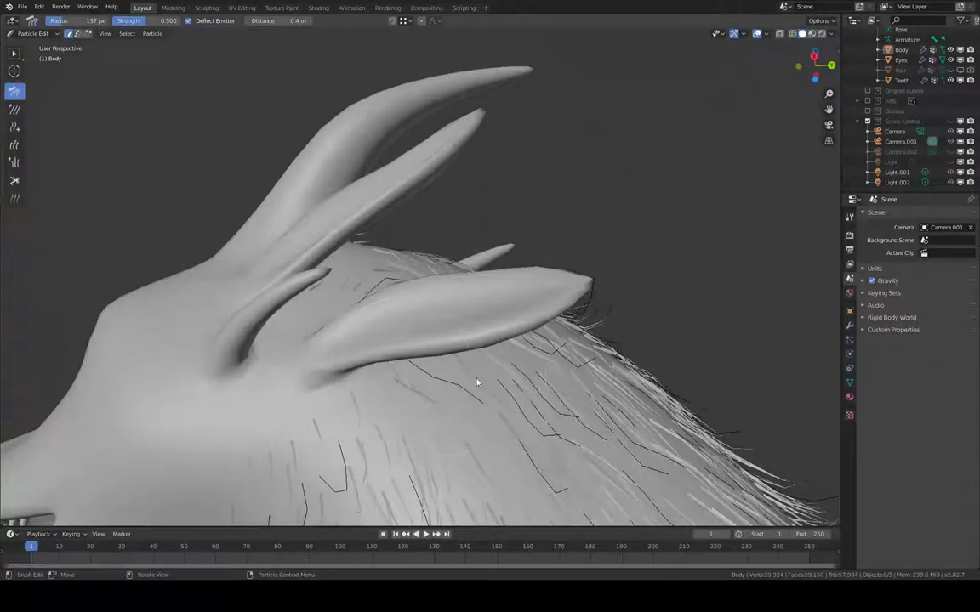
pyautogui.moveTo(496, 364); pyautogui.dragTo(519, 389, button='middle')
pyautogui.moveTo(488, 320); pyautogui.dragTo(493, 298)
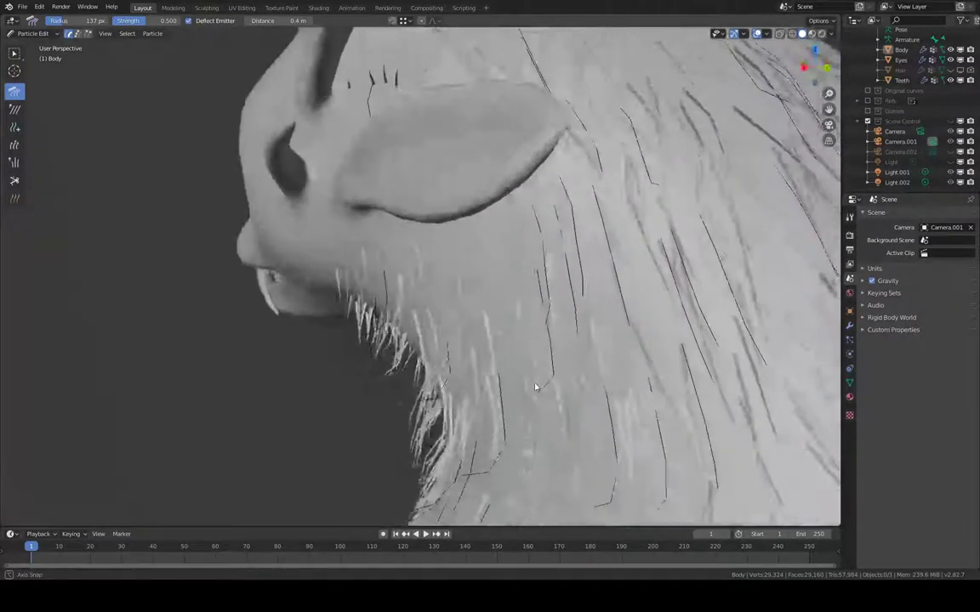
# - Comb the fur behind the jaw back and down toward the throat
pyautogui.moveTo(533, 389); pyautogui.dragTo(461, 205, button='middle')
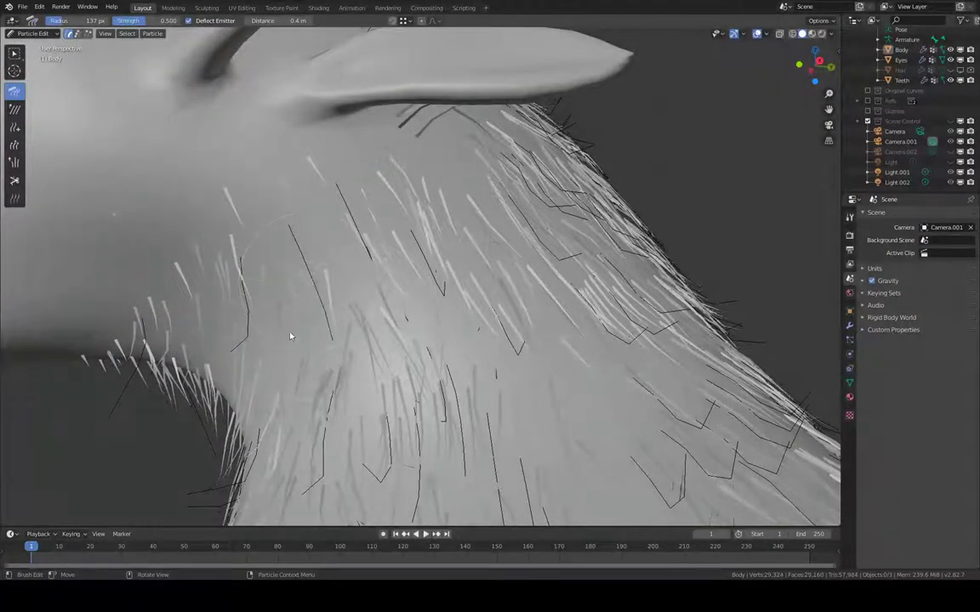
pyautogui.moveTo(321, 370)
pyautogui.mouseDown(button='middle')
pyautogui.moveTo(459, 208)
pyautogui.moveTo(411, 195)
pyautogui.mouseUp(button='middle')
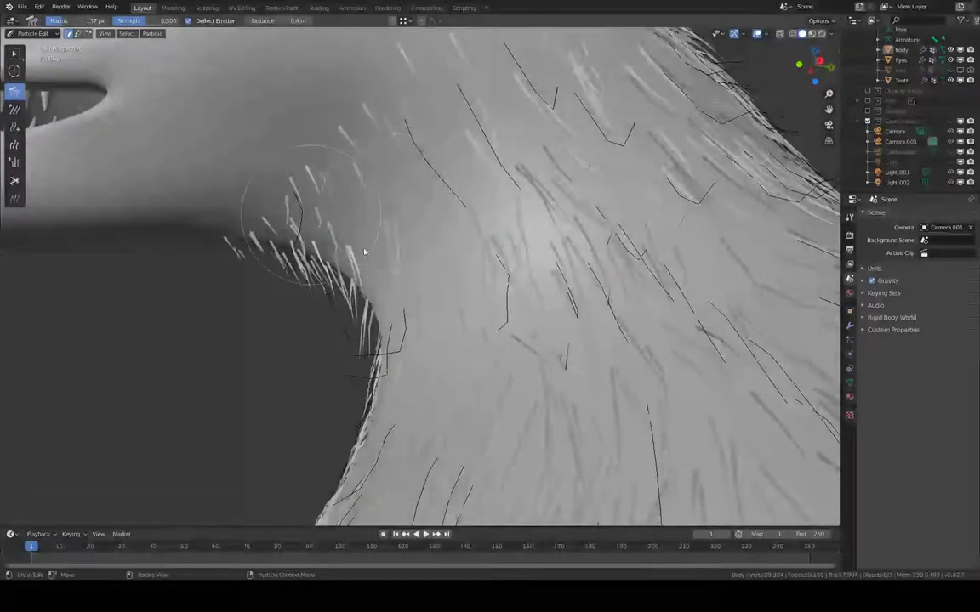
pyautogui.moveTo(322, 234); pyautogui.dragTo(380, 300)
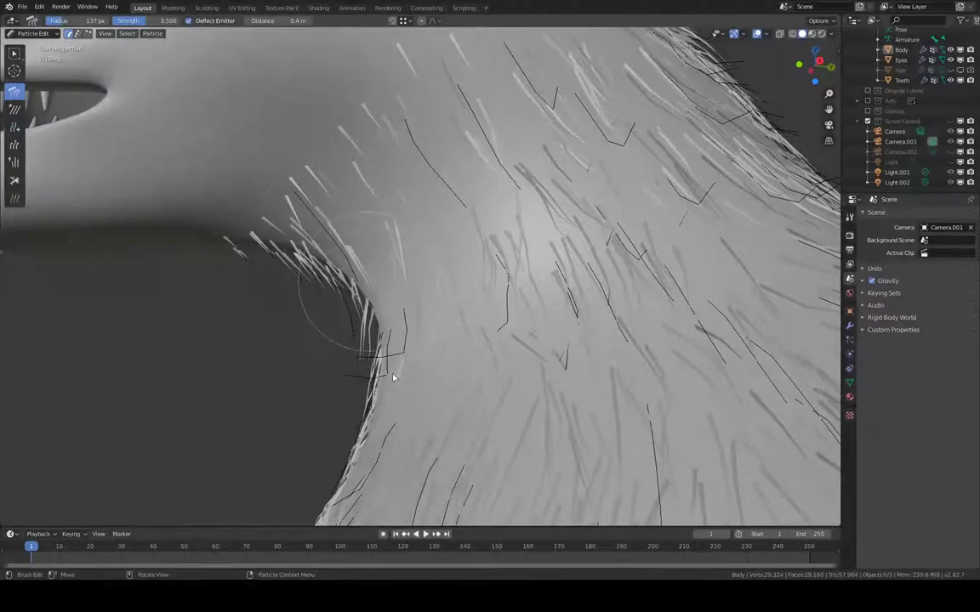
# - Comb the fur on the throat and the side of the neck from a rear side view
pyautogui.moveTo(395, 340)
pyautogui.mouseDown(button='middle')
pyautogui.moveTo(379, 258)
pyautogui.moveTo(394, 361)
pyautogui.moveTo(284, 337)
pyautogui.moveTo(433, 302)
pyautogui.moveTo(476, 256)
pyautogui.moveTo(564, 284)
pyautogui.moveTo(538, 243)
pyautogui.moveTo(534, 283)
pyautogui.moveTo(474, 229)
pyautogui.moveTo(582, 253)
pyautogui.moveTo(654, 288)
pyautogui.moveTo(606, 257)
pyautogui.mouseUp(button='middle')
pyautogui.moveTo(575, 279)
pyautogui.mouseDown()
pyautogui.moveTo(577, 263)
pyautogui.moveTo(553, 273)
pyautogui.moveTo(532, 263)
pyautogui.moveTo(547, 239)
pyautogui.mouseUp()
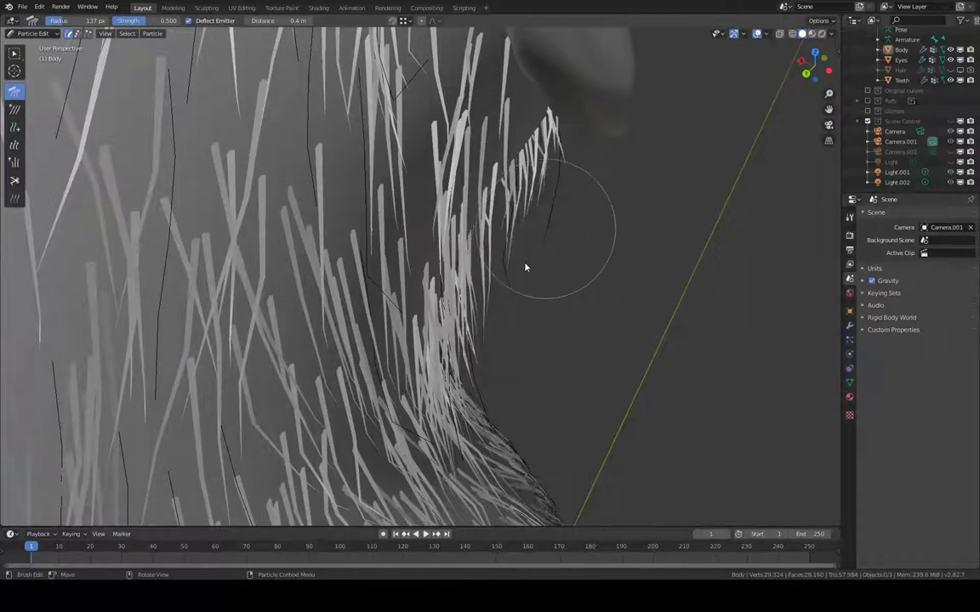
pyautogui.moveTo(525, 267)
pyautogui.mouseDown(button='middle')
pyautogui.moveTo(477, 204)
pyautogui.moveTo(500, 179)
pyautogui.moveTo(395, 267)
pyautogui.mouseUp(button='middle')
pyautogui.moveTo(396, 327); pyautogui.dragTo(420, 219)
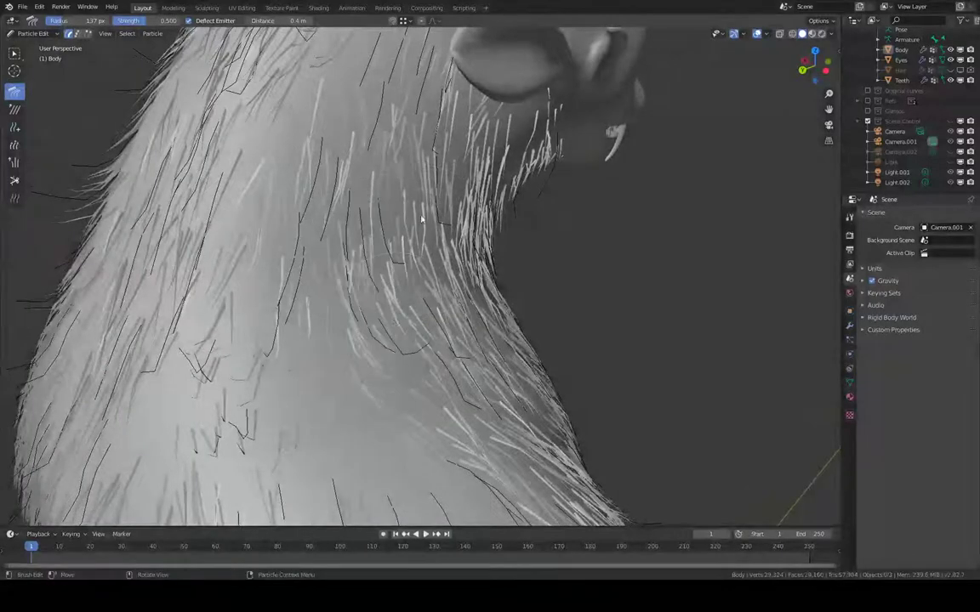
# - Comb the fur on the side and base of the neck down over the shoulder and onto the upper back
pyautogui.moveTo(409, 349); pyautogui.dragTo(442, 278, button='middle')
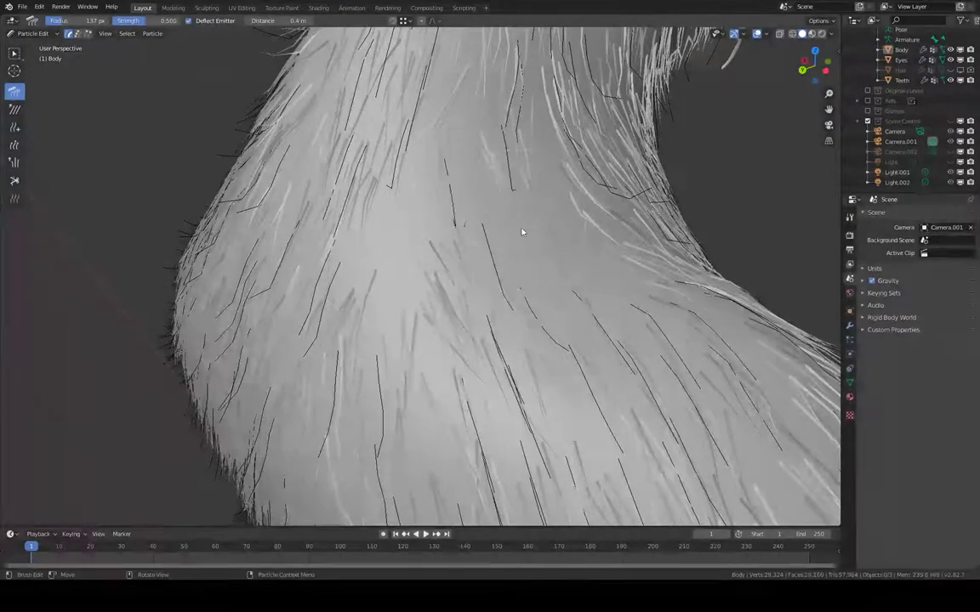
pyautogui.moveTo(522, 232); pyautogui.dragTo(525, 285)
pyautogui.moveTo(563, 318); pyautogui.dragTo(466, 265, button='middle')
pyautogui.moveTo(508, 340); pyautogui.dragTo(484, 411)
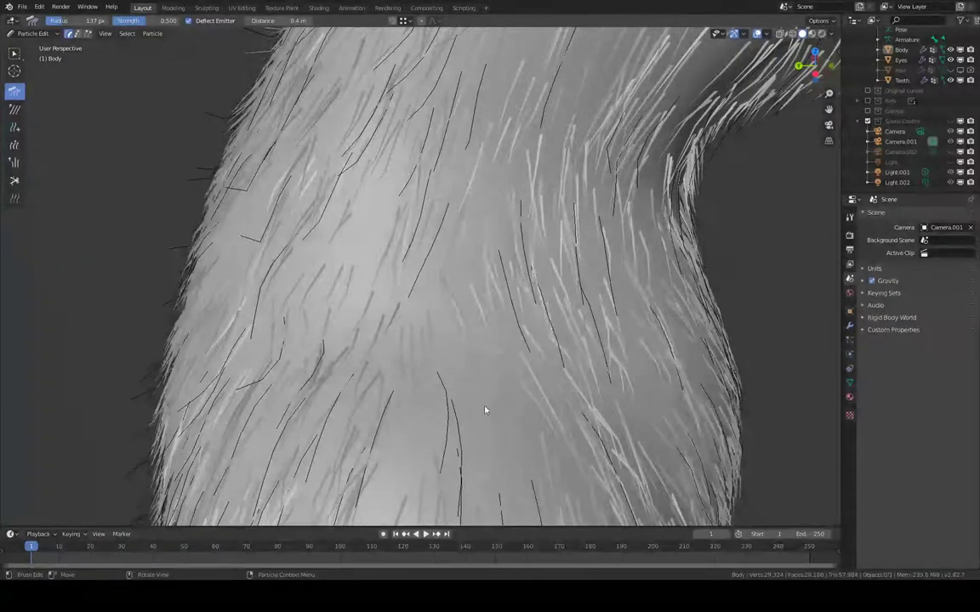
pyautogui.moveTo(431, 445); pyautogui.dragTo(596, 226, button='middle')
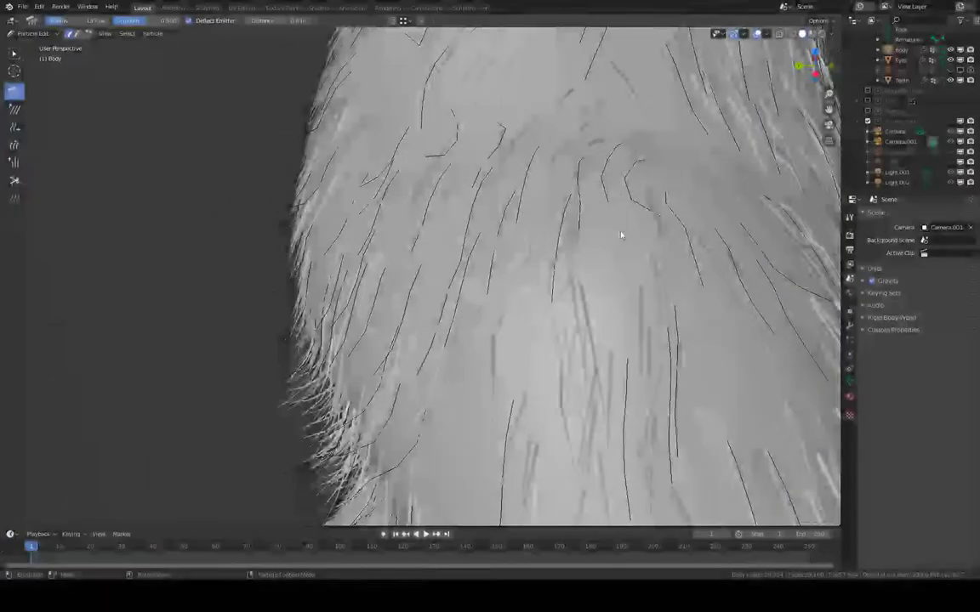
pyautogui.moveTo(510, 218); pyautogui.dragTo(539, 198, button='middle')
pyautogui.moveTo(622, 124); pyautogui.dragTo(679, 202, button='middle')
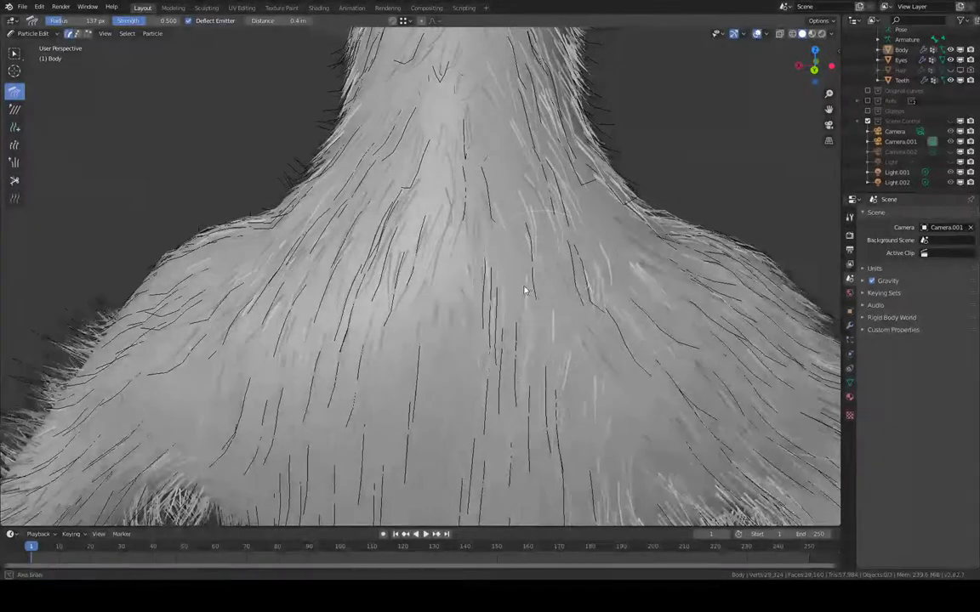
pyautogui.moveTo(525, 291); pyautogui.dragTo(449, 278, button='middle')
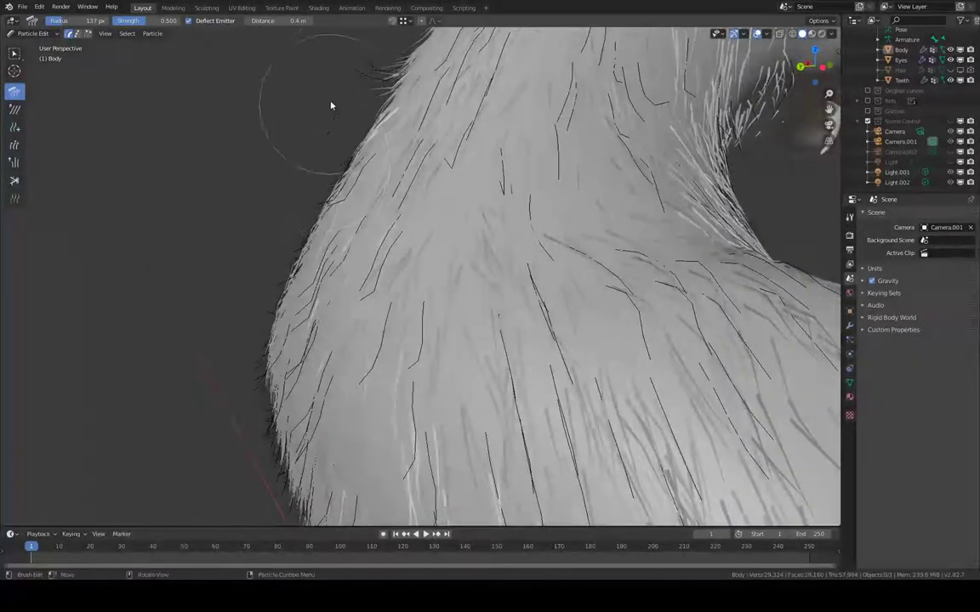
# - Comb the fur on the front of the shoulder outward from the chest toward the upper arm
pyautogui.moveTo(335, 113); pyautogui.dragTo(335, 217, button='middle')
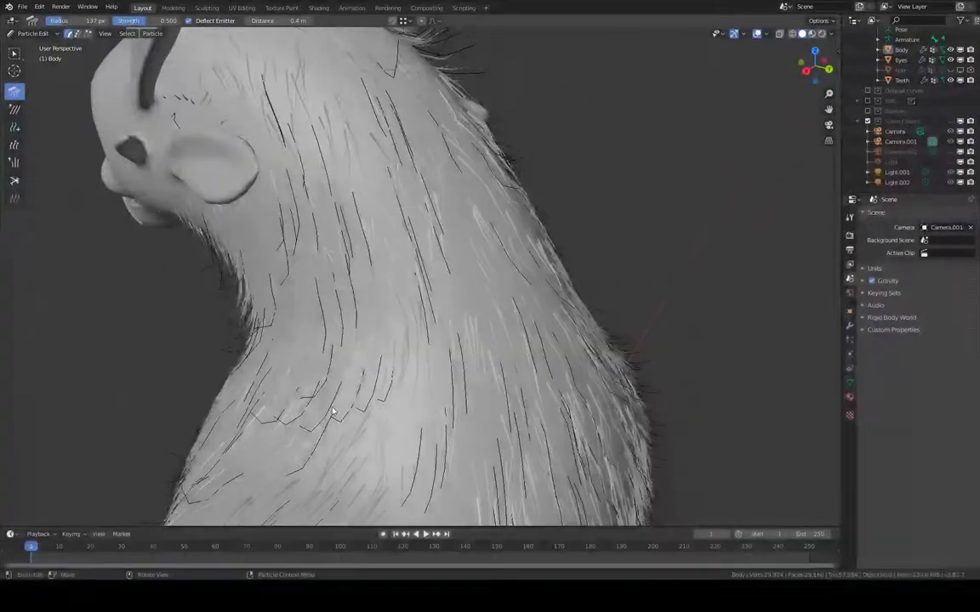
pyautogui.moveTo(388, 285); pyautogui.dragTo(442, 220, button='middle')
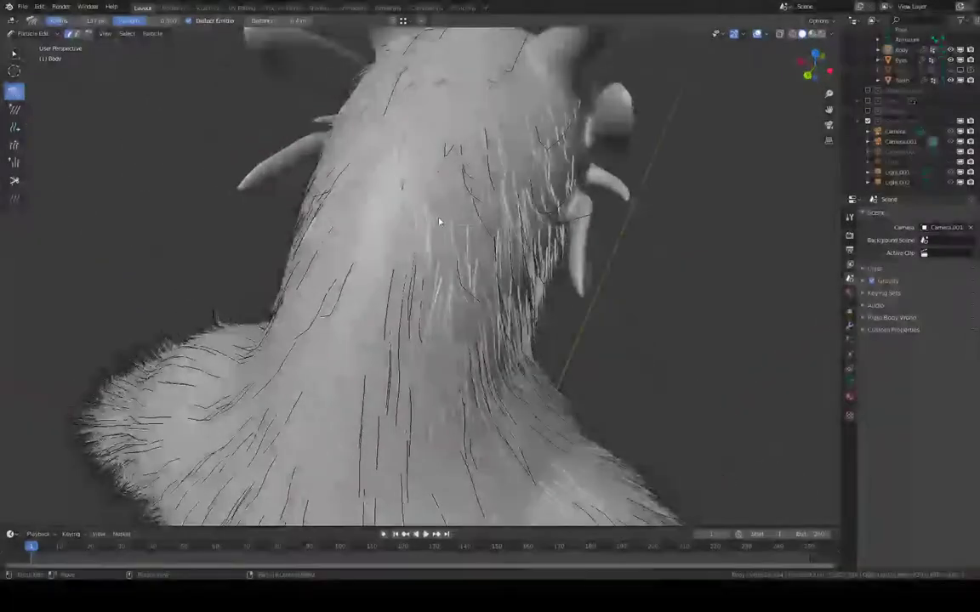
pyautogui.moveTo(498, 145); pyautogui.dragTo(449, 197, button='middle')
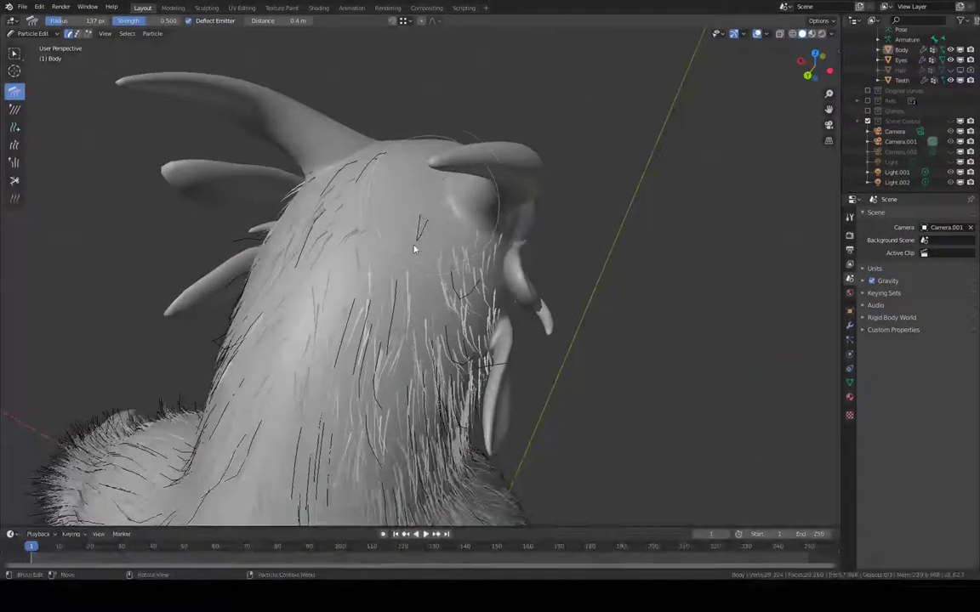
pyautogui.moveTo(402, 316); pyautogui.dragTo(415, 284, button='middle')
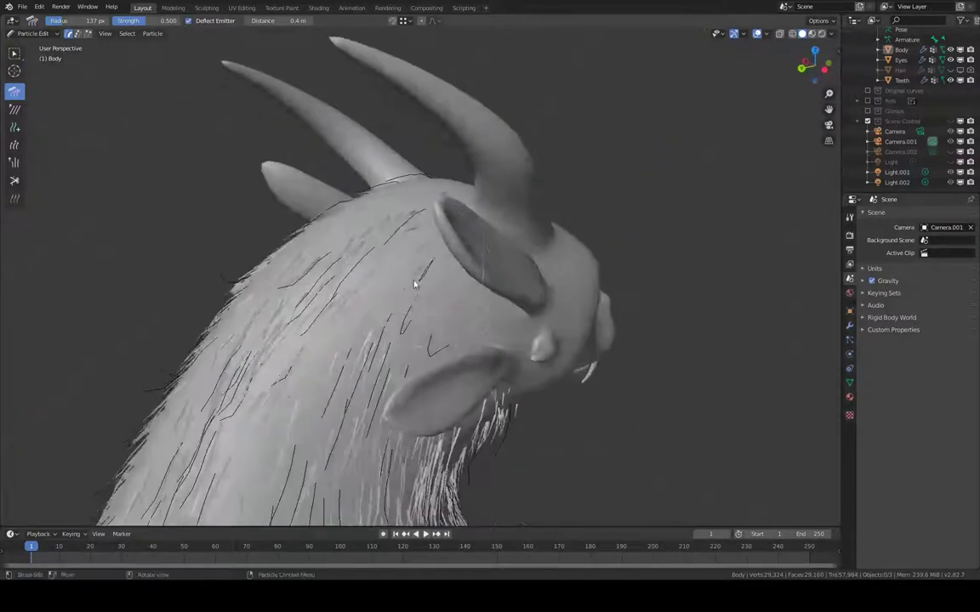
pyautogui.moveTo(387, 367); pyautogui.dragTo(499, 262, button='middle')
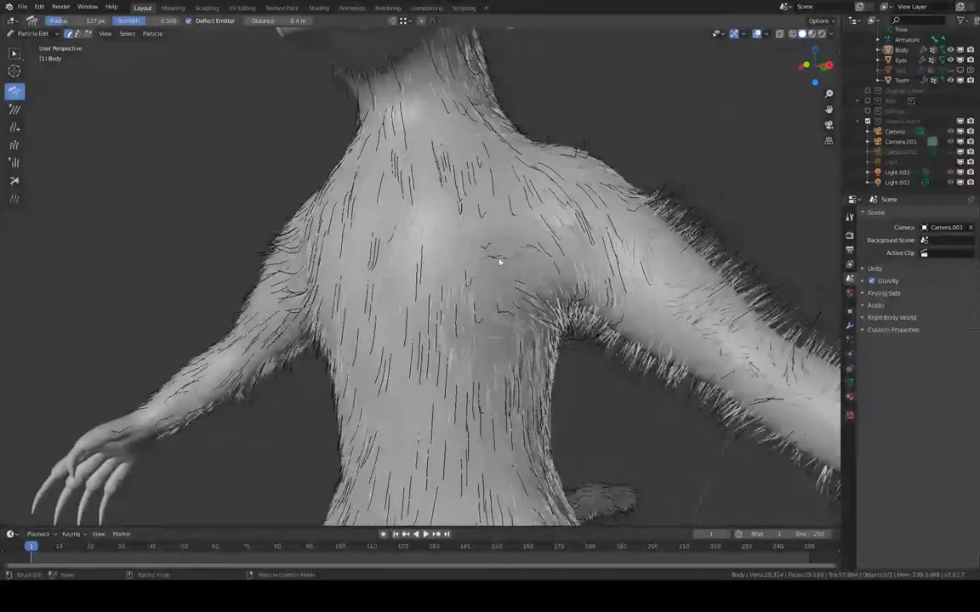
pyautogui.moveTo(503, 323); pyautogui.dragTo(528, 247, button='middle')
pyautogui.moveTo(409, 247); pyautogui.dragTo(358, 260)
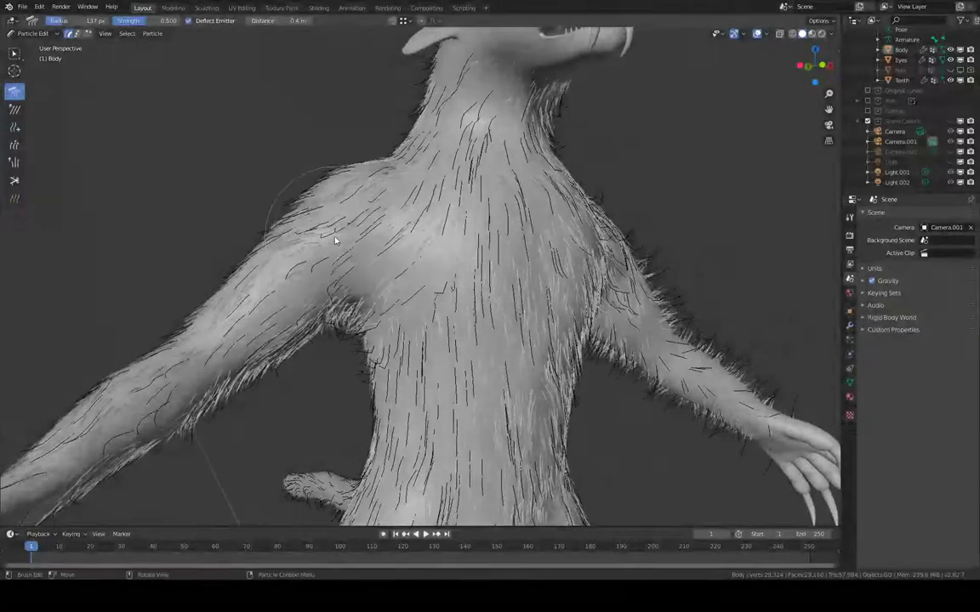
pyautogui.moveTo(312, 245); pyautogui.dragTo(340, 196, button='middle')
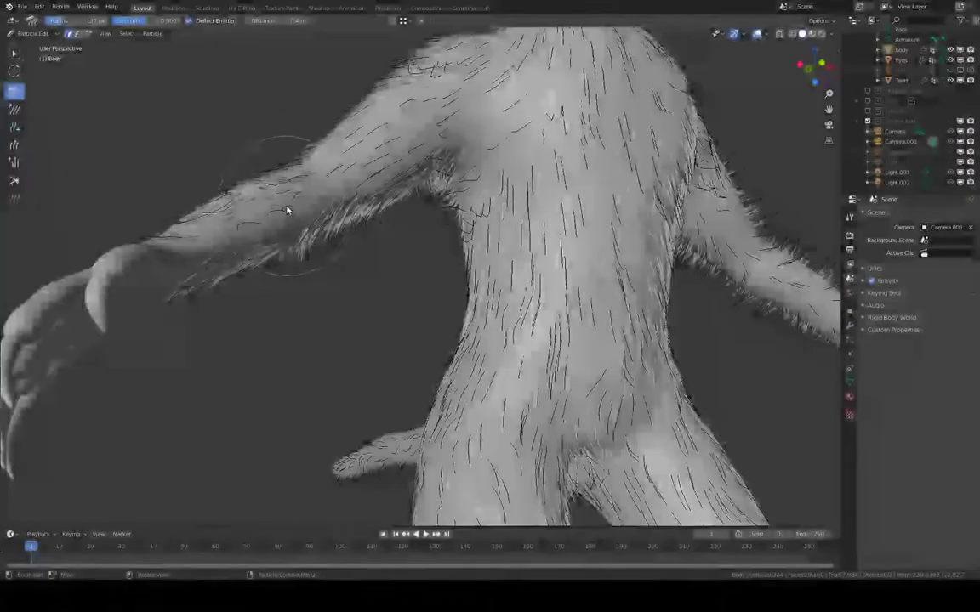
# - Set the Comb brush radius to 185 px and comb the fur between the shoulder and chest down toward the flank
pyautogui.moveTo(290, 209); pyautogui.dragTo(378, 244, button='middle')
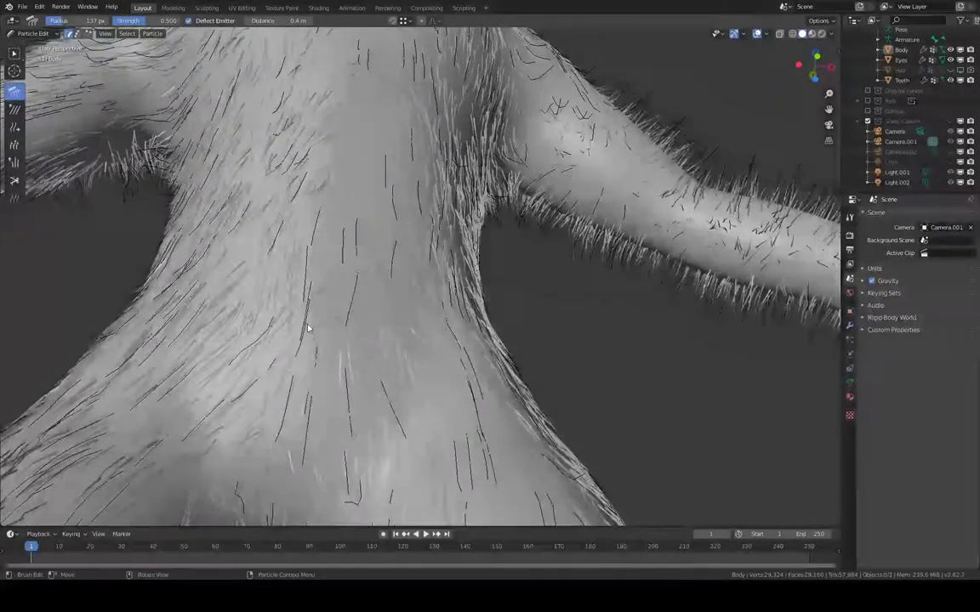
pyautogui.moveTo(254, 377); pyautogui.dragTo(414, 187, button='middle')
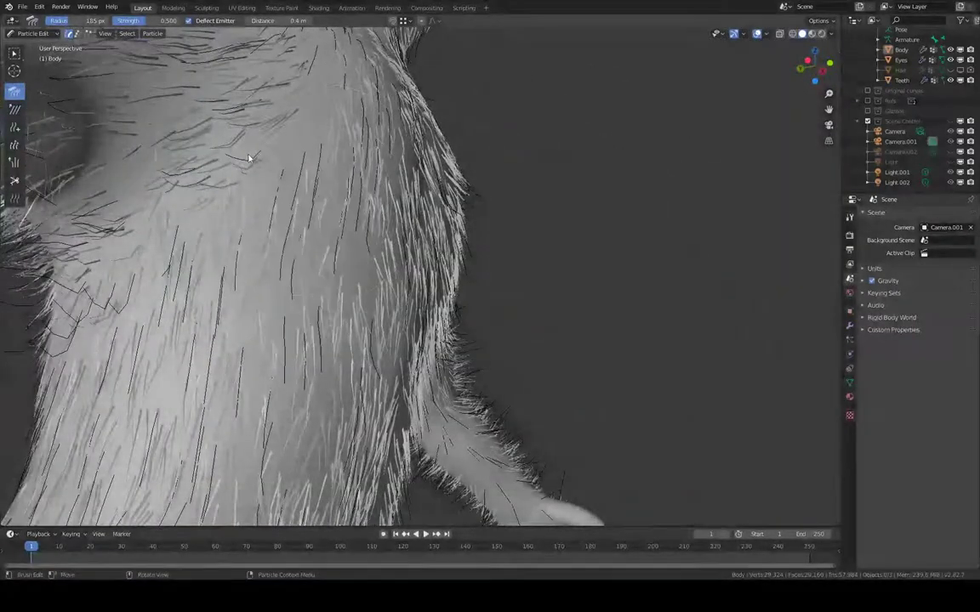
pyautogui.moveTo(248, 158)
pyautogui.mouseDown()
pyautogui.moveTo(241, 184)
pyautogui.moveTo(256, 184)
pyautogui.mouseUp()
pyautogui.keyDown('shift'); pyautogui.moveTo(256, 183); pyautogui.dragTo(261, 236, button='middle'); pyautogui.keyUp('shift')
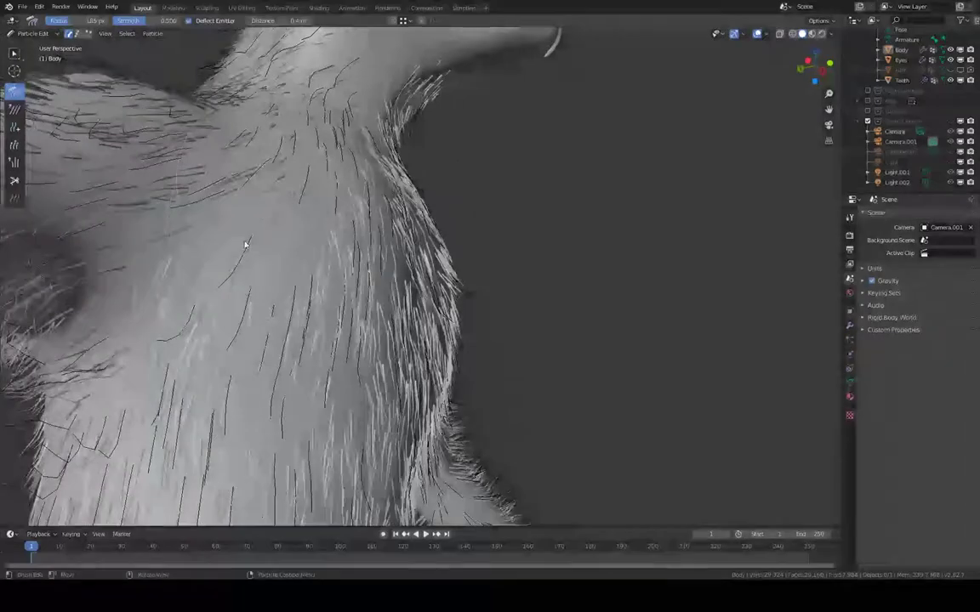
pyautogui.moveTo(212, 341); pyautogui.dragTo(299, 210, button='middle')
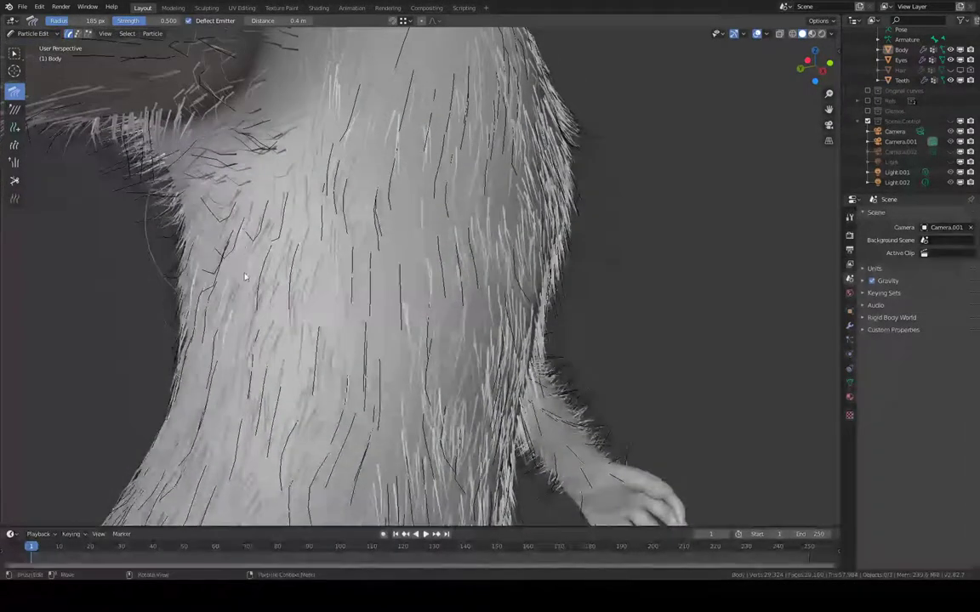
pyautogui.moveTo(255, 290); pyautogui.dragTo(332, 336, button='middle')
# - Reduce the Comb brush radius to 158 px and comb the fur on the side of the torso downward
pyautogui.press('f')
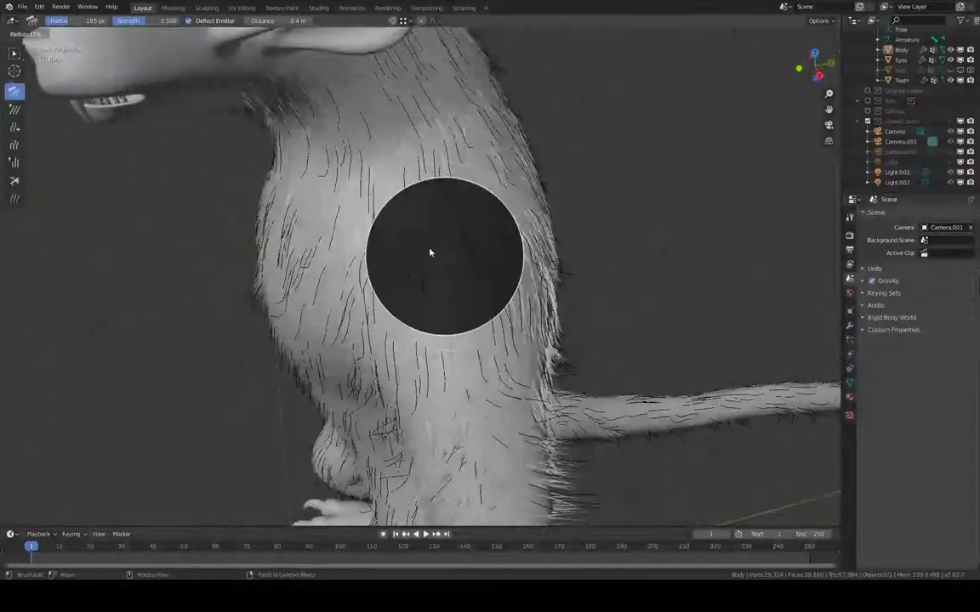
pyautogui.click(429, 189)
pyautogui.moveTo(445, 272); pyautogui.dragTo(423, 204, button='middle')
pyautogui.moveTo(469, 253); pyautogui.dragTo(451, 333)
pyautogui.keyDown('shift'); pyautogui.moveTo(462, 280); pyautogui.dragTo(416, 64, button='middle'); pyautogui.keyUp('shift')
pyautogui.moveTo(325, 123); pyautogui.dragTo(367, 102, button='middle')
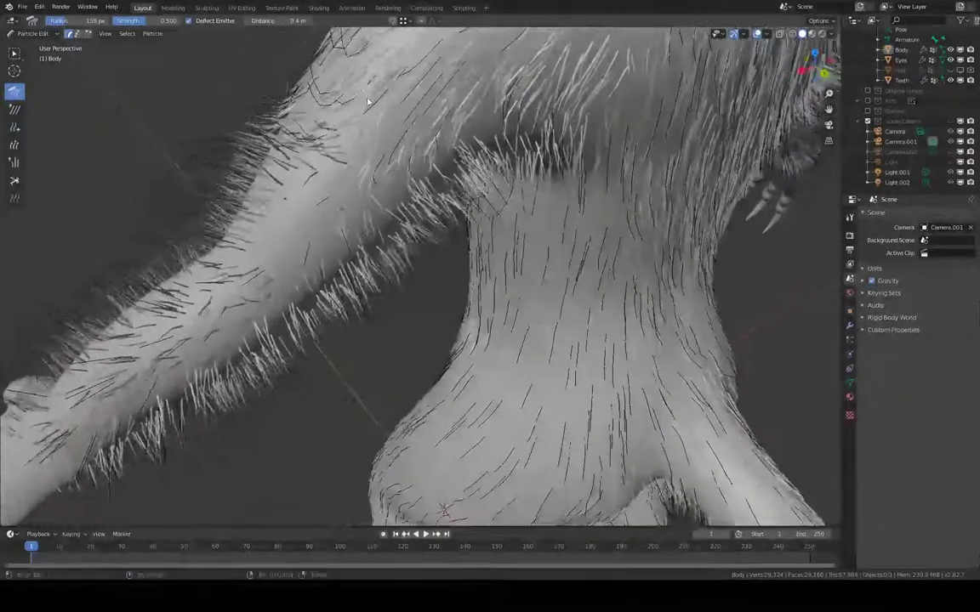
# - Set the Comb brush radius to 72 px and comb the fur around the front of the armpit toward the upper arm
pyautogui.moveTo(305, 192); pyautogui.dragTo(279, 166, button='middle')
pyautogui.press('f')
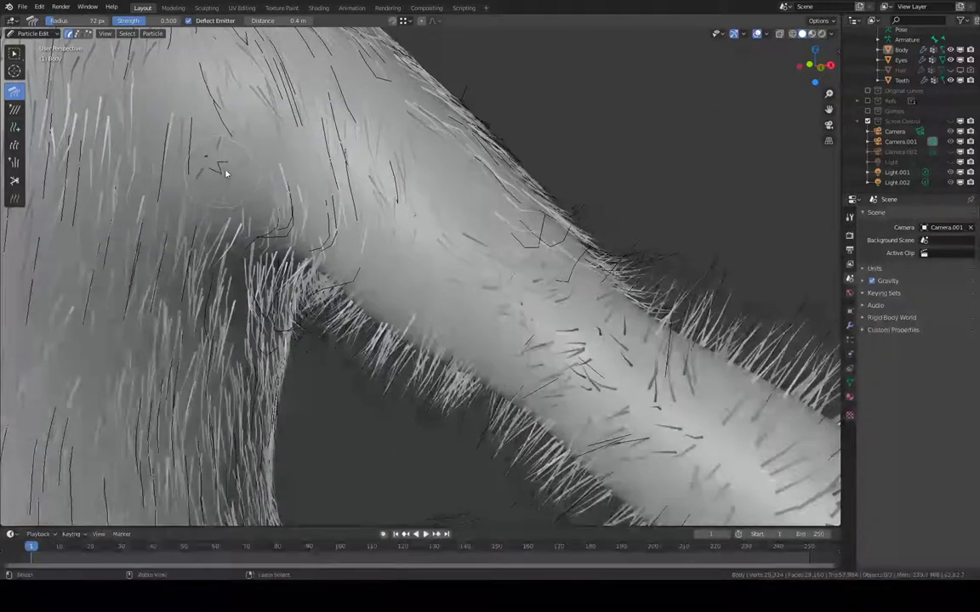
pyautogui.moveTo(226, 174); pyautogui.dragTo(227, 162, button='middle')
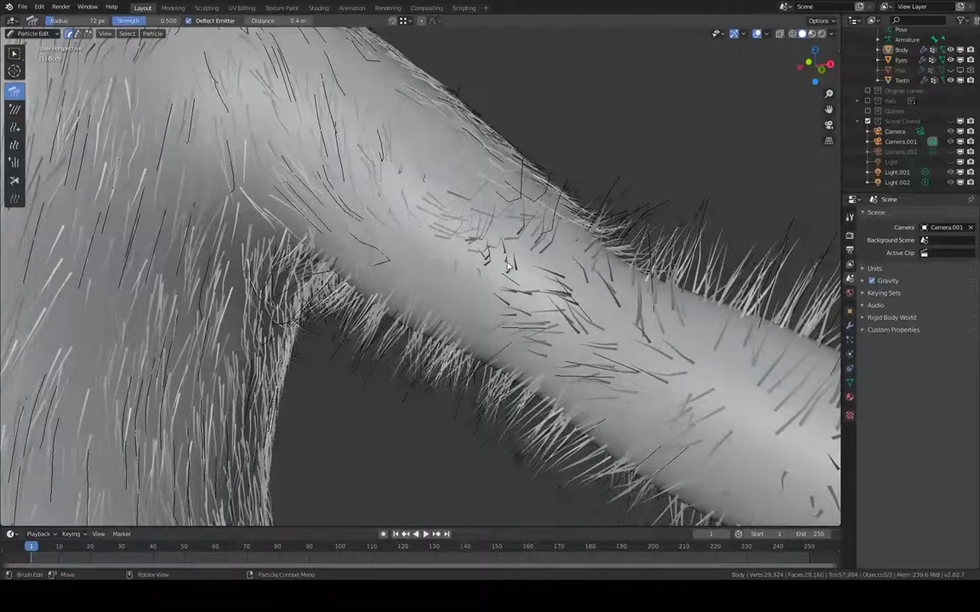
# - Set the comb brush radius to 123 px and comb the upper arm's fur down toward the elbow
pyautogui.moveTo(532, 265)
pyautogui.mouseDown(button='middle')
pyautogui.moveTo(521, 272)
pyautogui.moveTo(558, 274)
pyautogui.mouseUp(button='middle')
pyautogui.press('f')
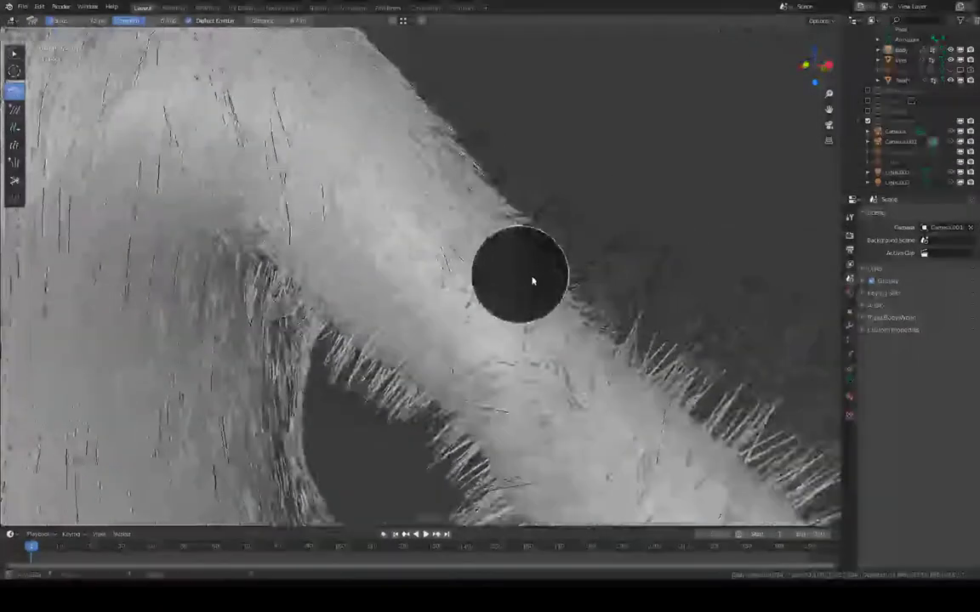
pyautogui.click(584, 274)
pyautogui.moveTo(486, 287); pyautogui.dragTo(476, 316)
pyautogui.moveTo(475, 317); pyautogui.dragTo(486, 272, button='middle')
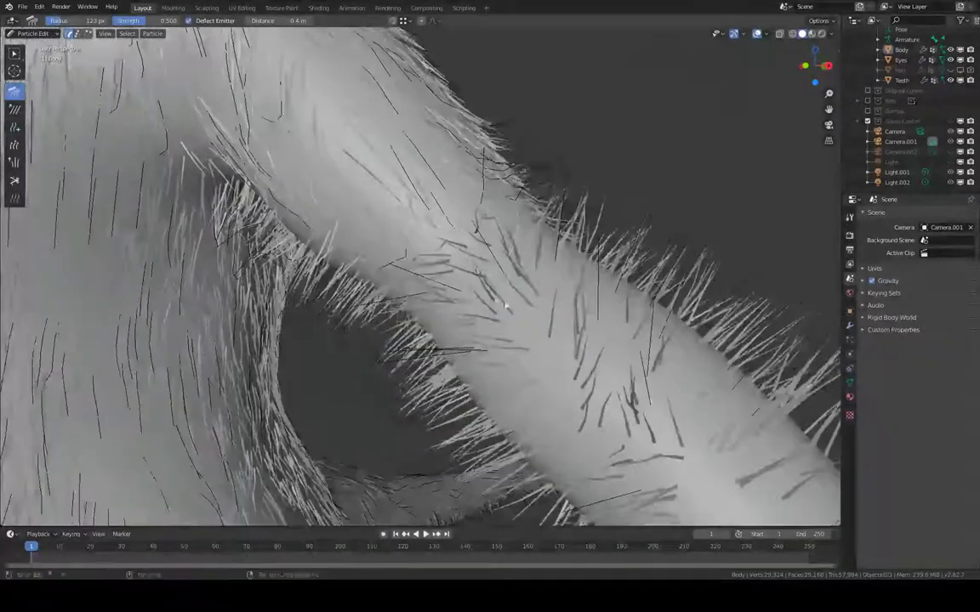
pyautogui.moveTo(543, 308); pyautogui.dragTo(493, 287, button='middle')
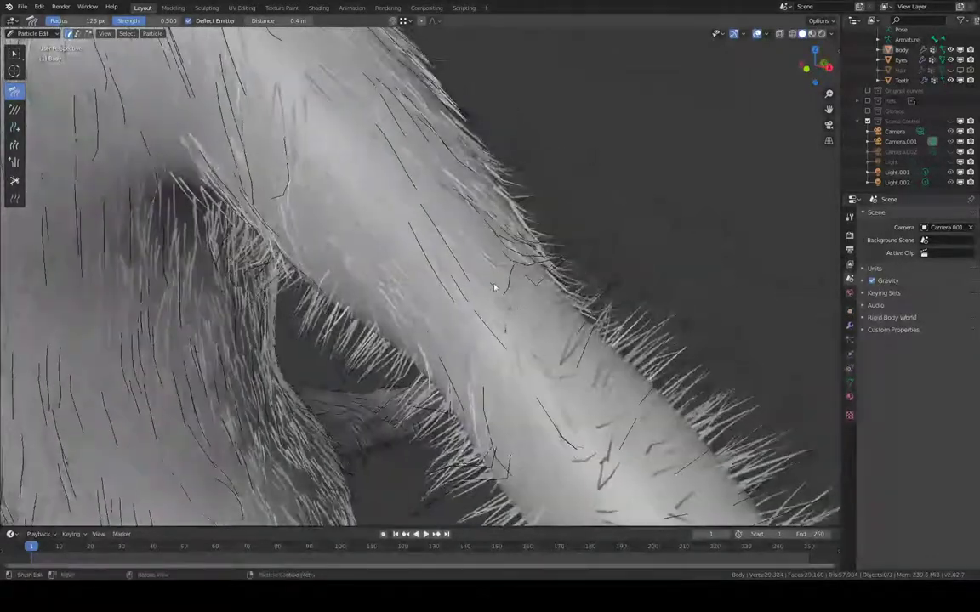
# - Comb the stray hairs on the underside of the upper arm, from the armpit toward the elbow
pyautogui.moveTo(581, 334); pyautogui.dragTo(368, 173, button='middle')
pyautogui.moveTo(329, 200); pyautogui.dragTo(396, 243)
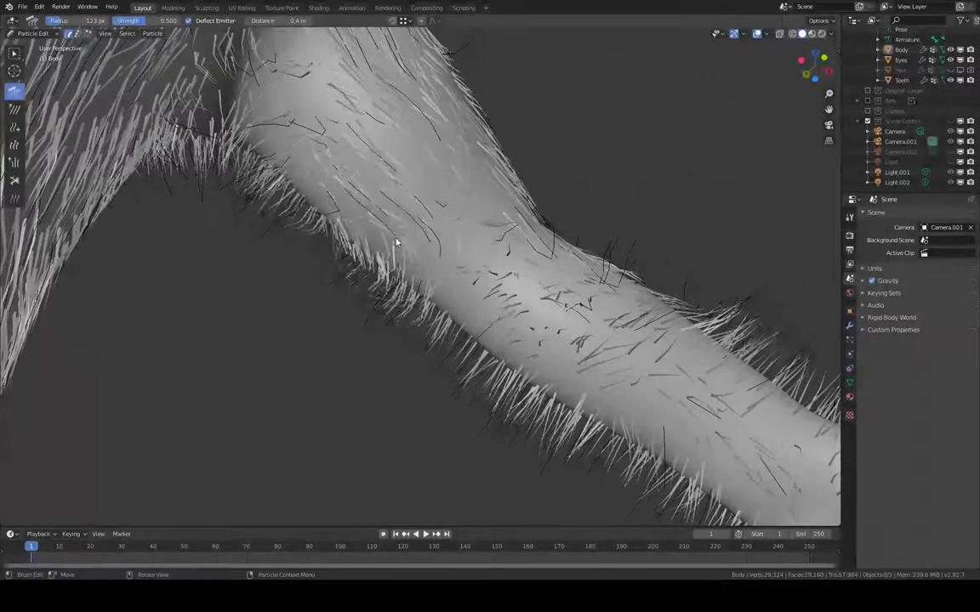
pyautogui.moveTo(304, 144); pyautogui.dragTo(360, 192)
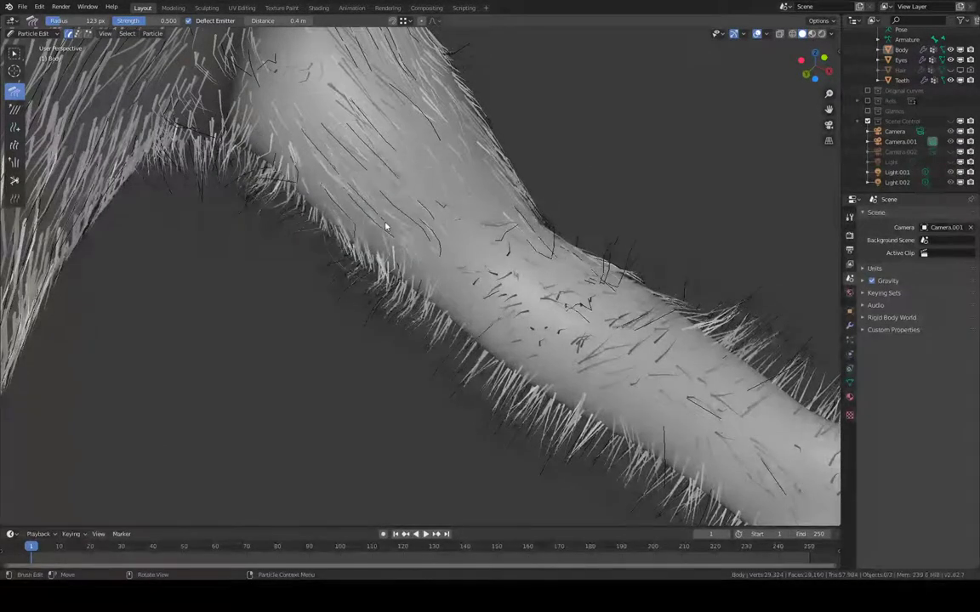
# - Comb the forearm fur flat from the elbow toward the wrist, around the arm's visible sides
pyautogui.keyDown('shift'); pyautogui.moveTo(591, 315); pyautogui.dragTo(434, 206, button='middle'); pyautogui.keyUp('shift')
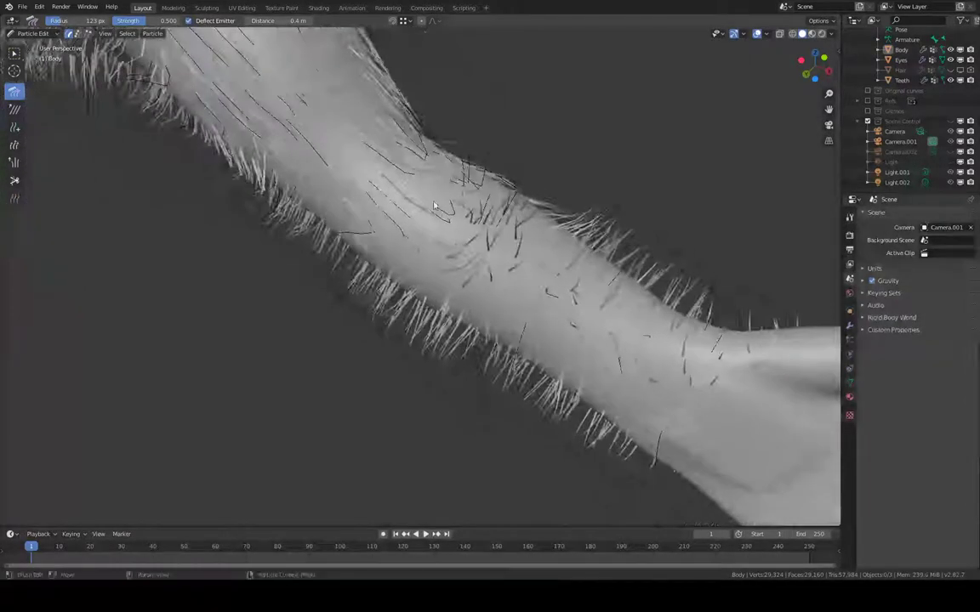
pyautogui.moveTo(417, 280); pyautogui.dragTo(460, 282)
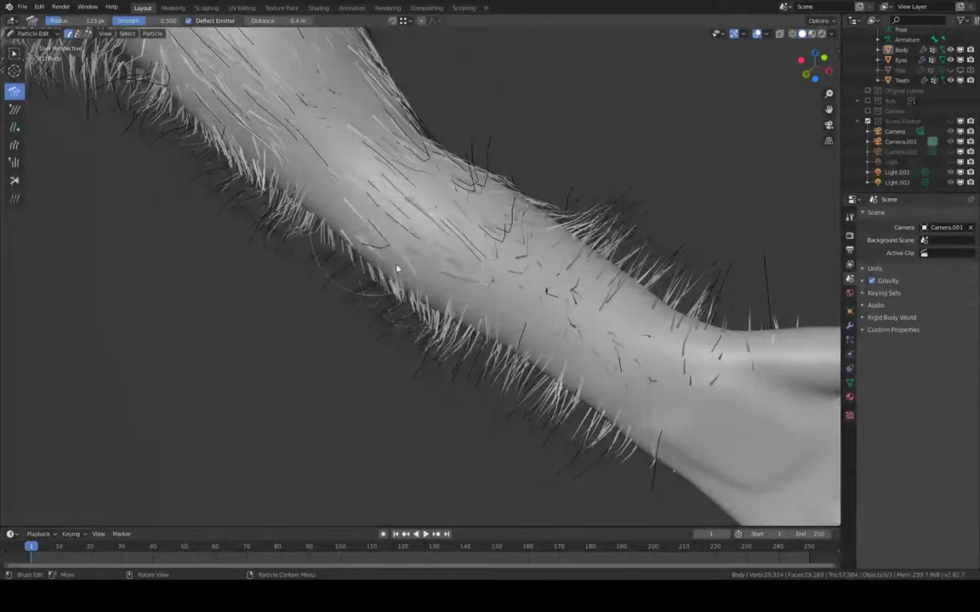
pyautogui.moveTo(397, 269); pyautogui.dragTo(451, 272, button='middle')
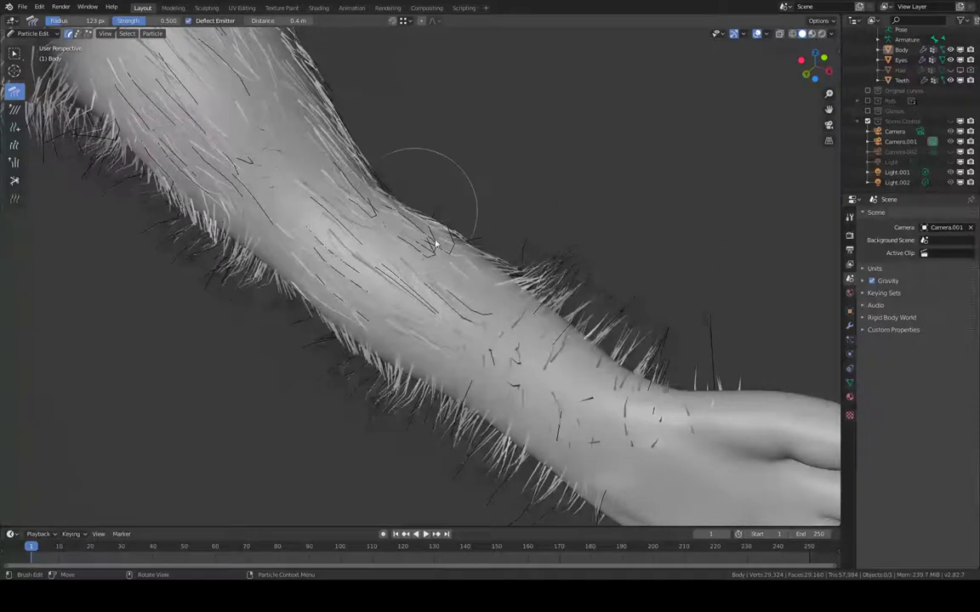
pyautogui.moveTo(515, 285); pyautogui.dragTo(358, 254, button='middle')
pyautogui.moveTo(384, 414); pyautogui.dragTo(375, 378, button='middle')
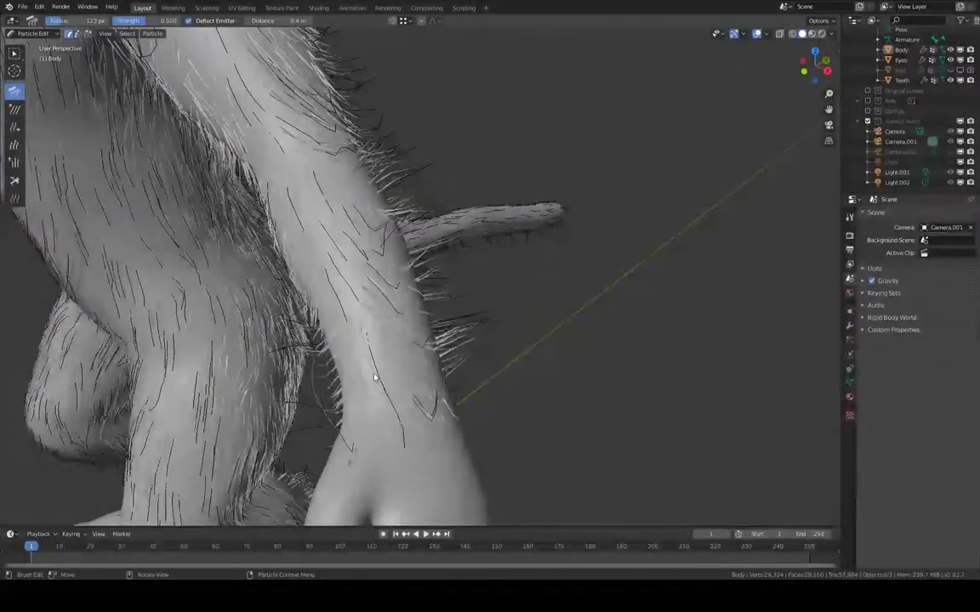
# - Show the Body's particle system settings and comb the Main_fur_cover hairs at the wrist down toward the hand
pyautogui.click(850, 341)
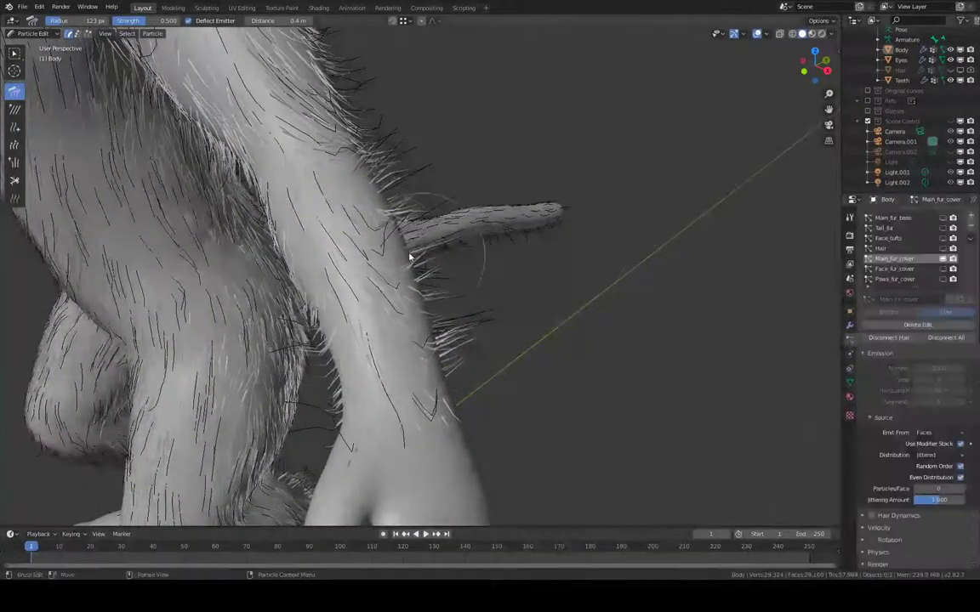
pyautogui.moveTo(409, 256); pyautogui.dragTo(410, 302, button='middle')
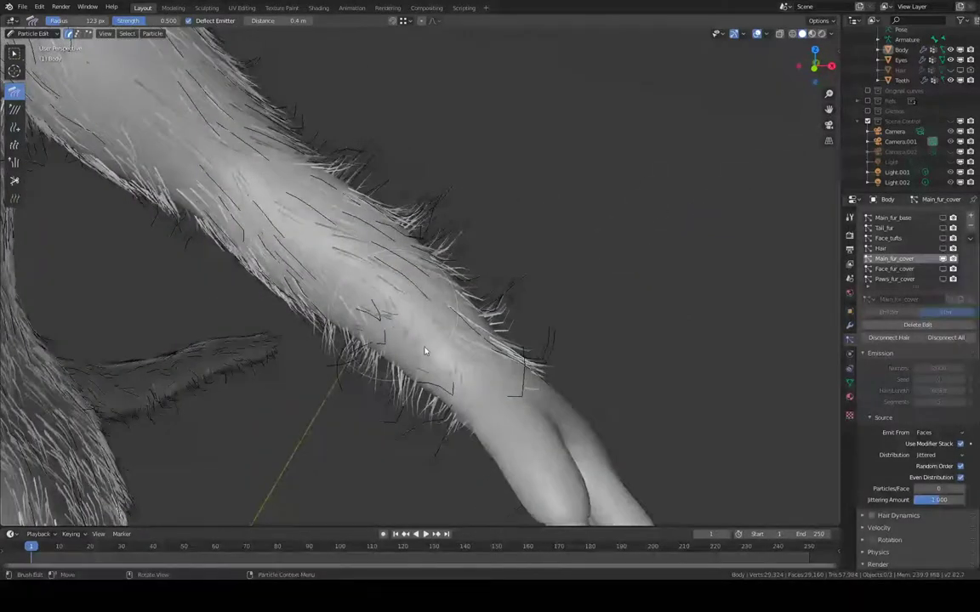
pyautogui.moveTo(425, 350); pyautogui.dragTo(366, 328, button='middle')
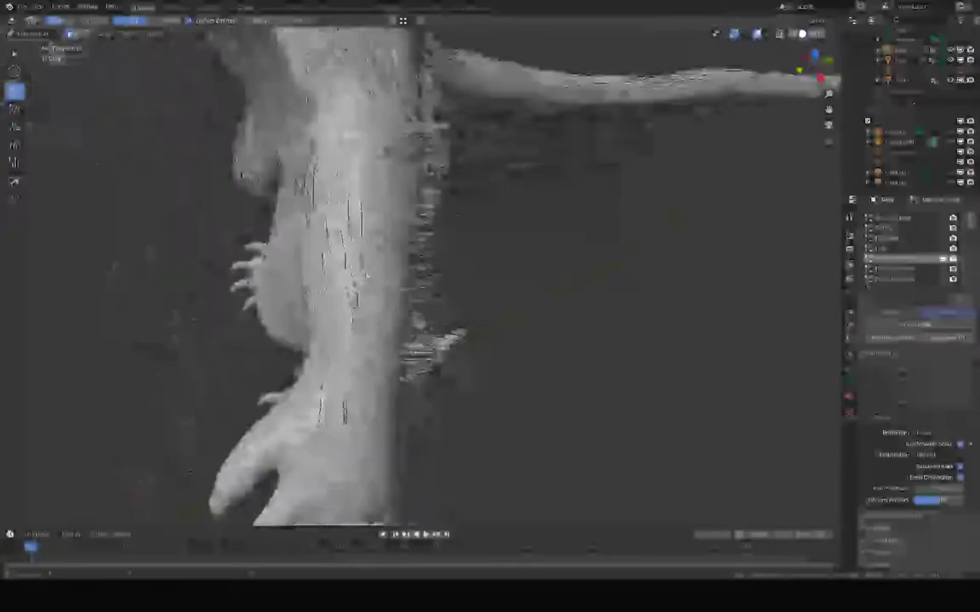
pyautogui.moveTo(341, 383); pyautogui.dragTo(360, 349)
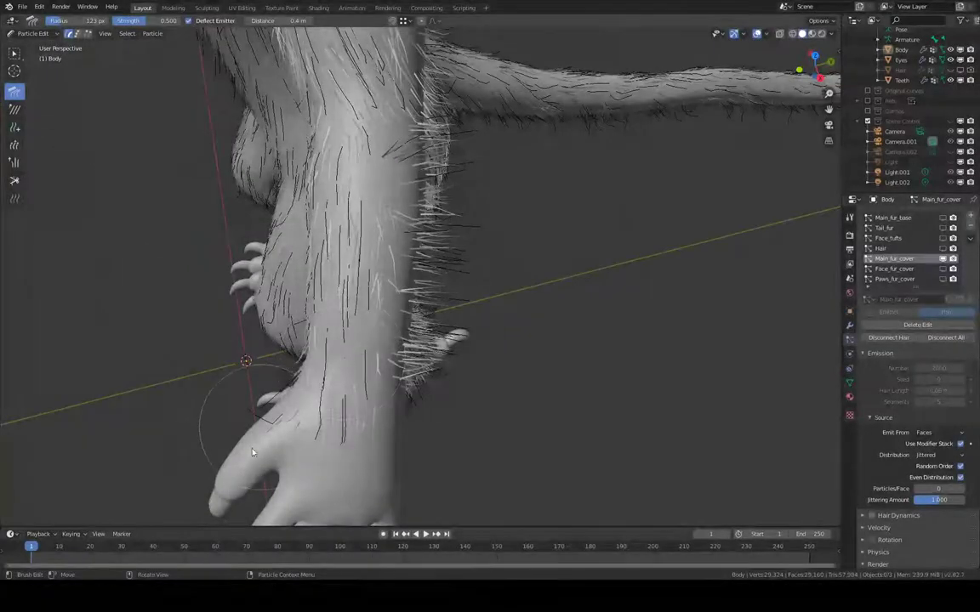
# - Comb the hairs on the back and inner side of the forearm down to the start of the palm
pyautogui.moveTo(252, 466); pyautogui.dragTo(423, 194, button='middle')
pyautogui.moveTo(438, 239); pyautogui.dragTo(423, 252)
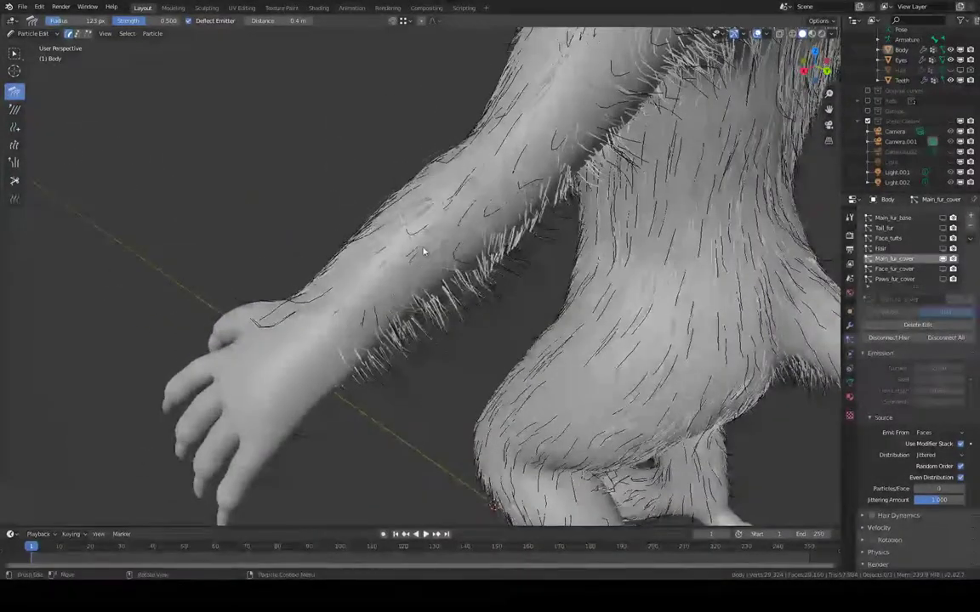
pyautogui.moveTo(380, 305); pyautogui.dragTo(334, 281, button='middle')
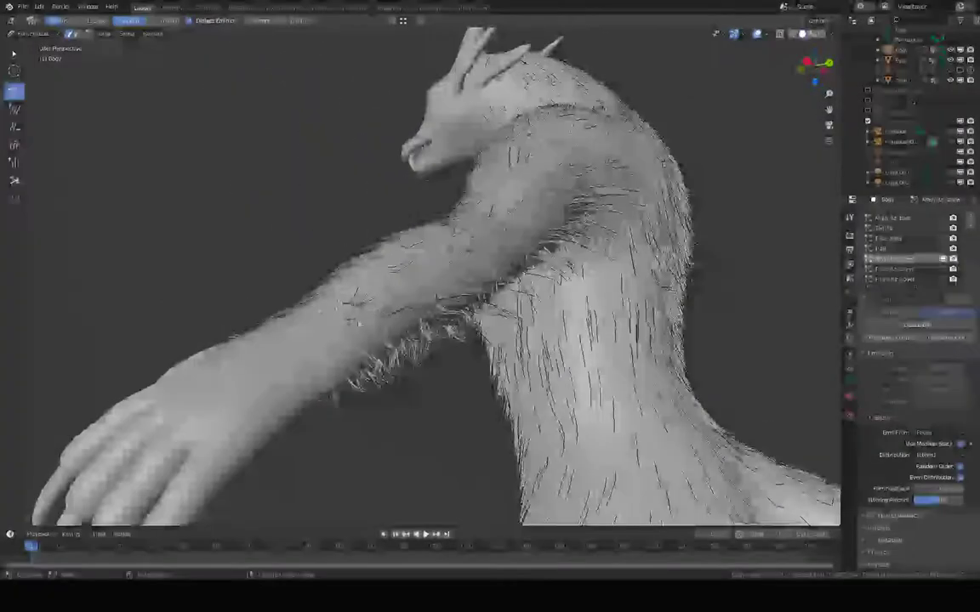
pyautogui.moveTo(363, 322); pyautogui.dragTo(410, 292, button='middle')
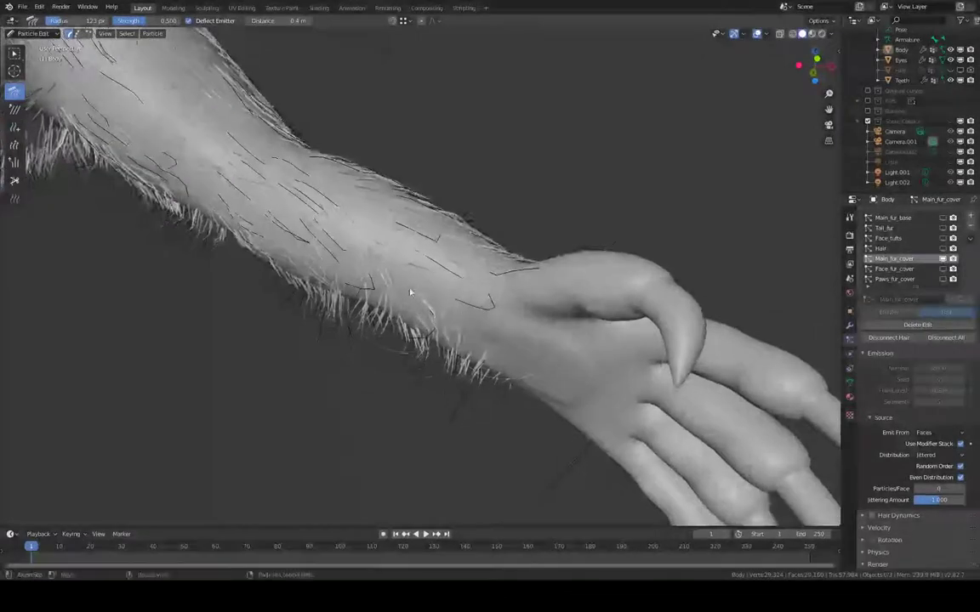
pyautogui.moveTo(530, 336)
pyautogui.mouseDown(button='middle')
pyautogui.moveTo(482, 266)
pyautogui.moveTo(510, 311)
pyautogui.moveTo(543, 280)
pyautogui.moveTo(579, 311)
pyautogui.mouseUp(button='middle')
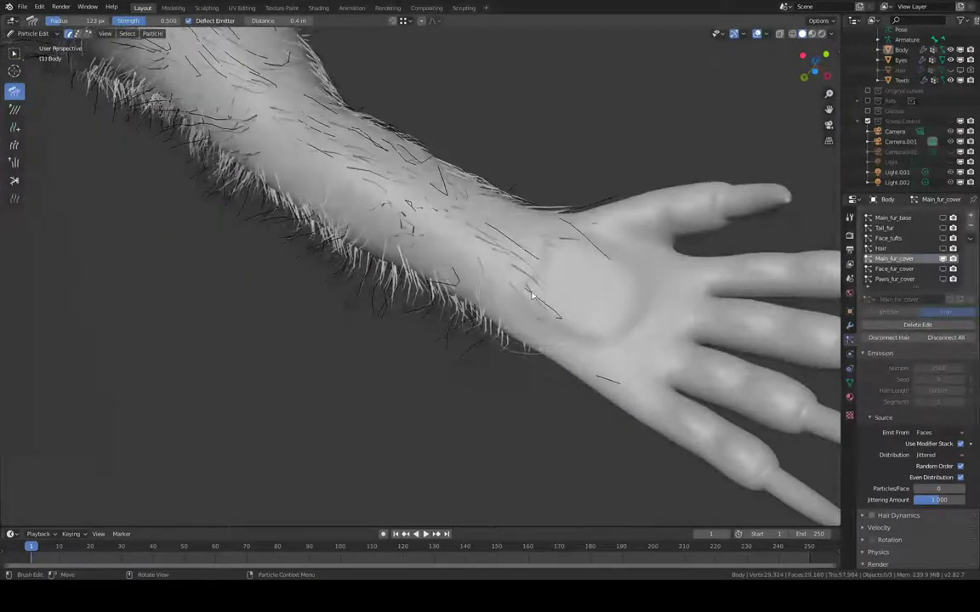
# - Comb the upper arm and armpit fur along the limb and set the brush radius to 124 px
pyautogui.moveTo(473, 212); pyautogui.dragTo(413, 248, button='middle')
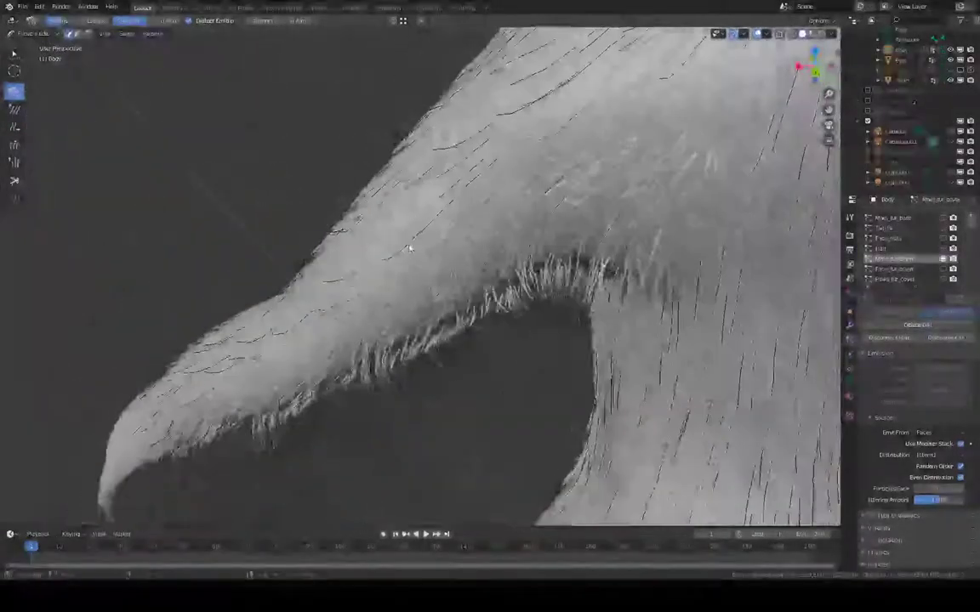
pyautogui.moveTo(487, 180); pyautogui.dragTo(488, 128, button='middle')
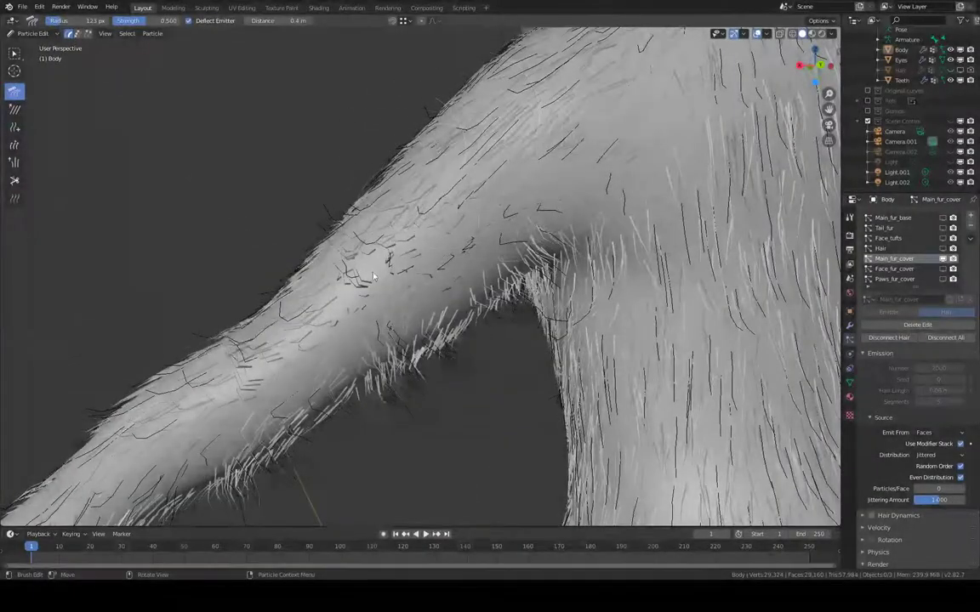
pyautogui.moveTo(508, 220)
pyautogui.mouseDown(button='middle')
pyautogui.moveTo(501, 193)
pyautogui.moveTo(514, 201)
pyautogui.mouseUp(button='middle')
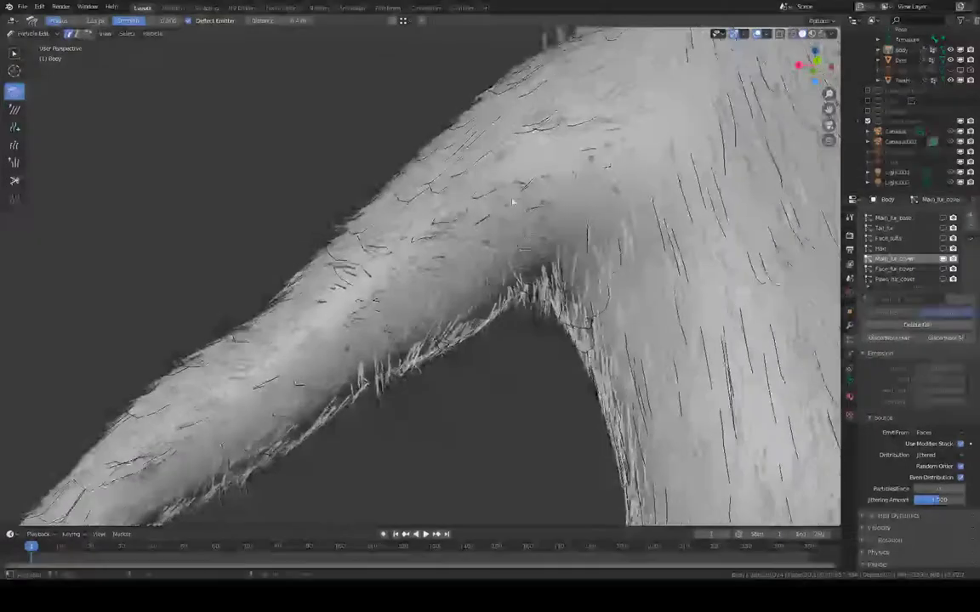
pyautogui.press('f')
pyautogui.click(494, 200)
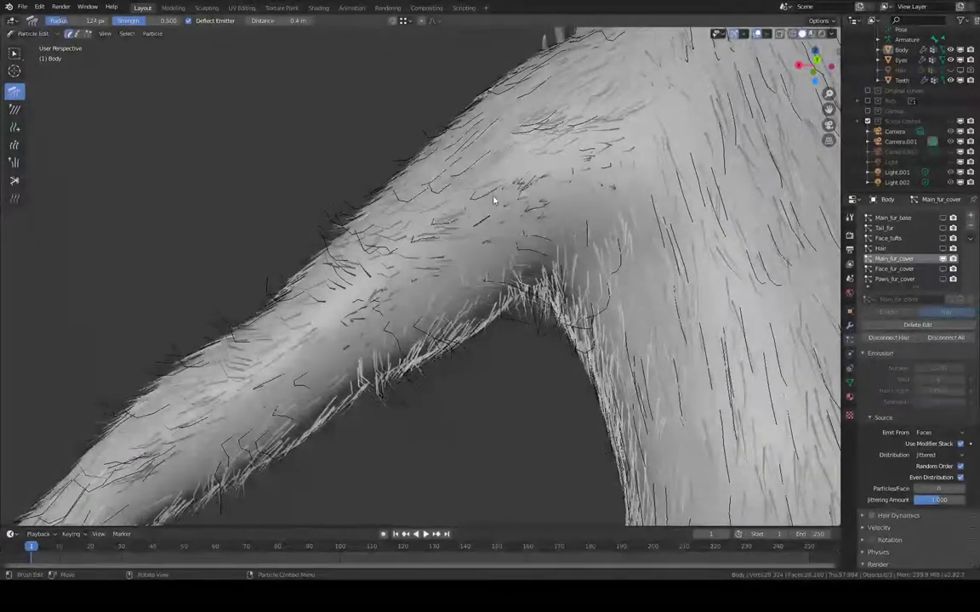
# - Enlarge the comb brush and smooth the fur running down the shoulder and the side of the upper arm
pyautogui.moveTo(492, 207); pyautogui.dragTo(415, 279, button='middle')
pyautogui.moveTo(451, 221); pyautogui.dragTo(421, 268, button='middle')
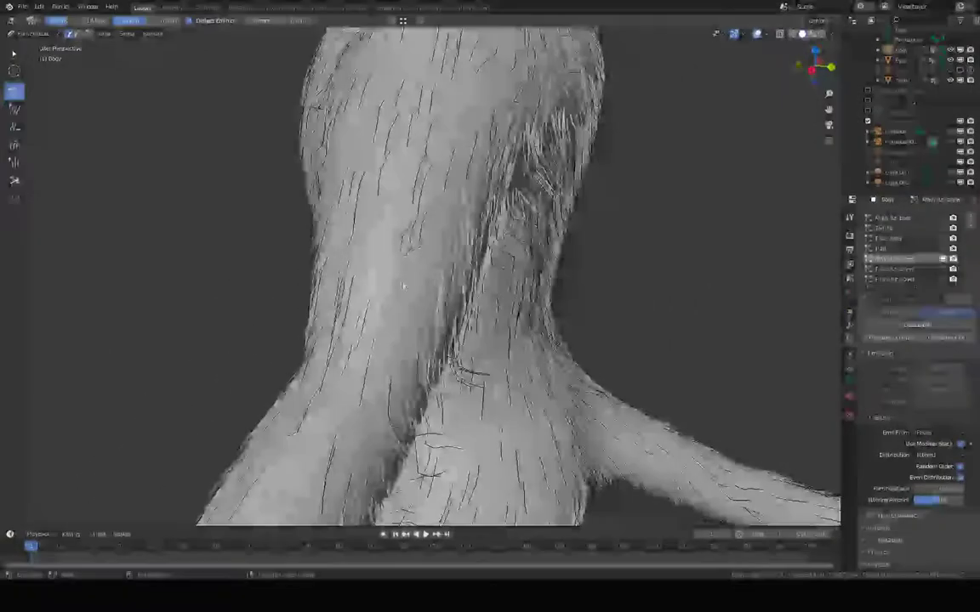
pyautogui.press('f')
pyautogui.click(422, 248)
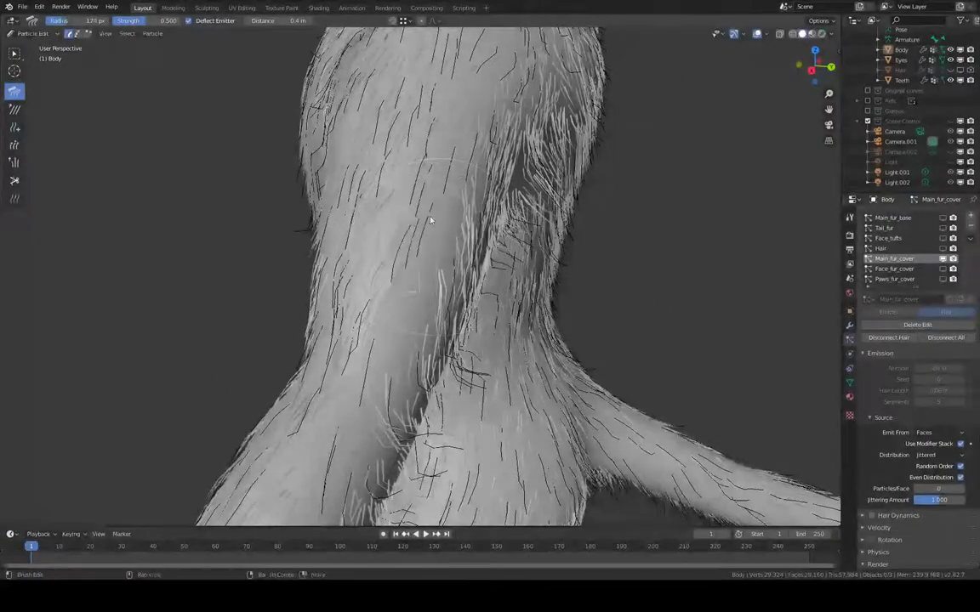
# - Set the brush radius to 73 px and comb the fur under the arm and around the armpit
pyautogui.moveTo(431, 221)
pyautogui.mouseDown(button='middle')
pyautogui.moveTo(393, 235)
pyautogui.moveTo(343, 228)
pyautogui.moveTo(390, 196)
pyautogui.moveTo(455, 240)
pyautogui.moveTo(448, 324)
pyautogui.moveTo(430, 255)
pyautogui.moveTo(465, 329)
pyautogui.moveTo(508, 308)
pyautogui.moveTo(477, 316)
pyautogui.moveTo(486, 333)
pyautogui.mouseUp(button='middle')
pyautogui.press('f')
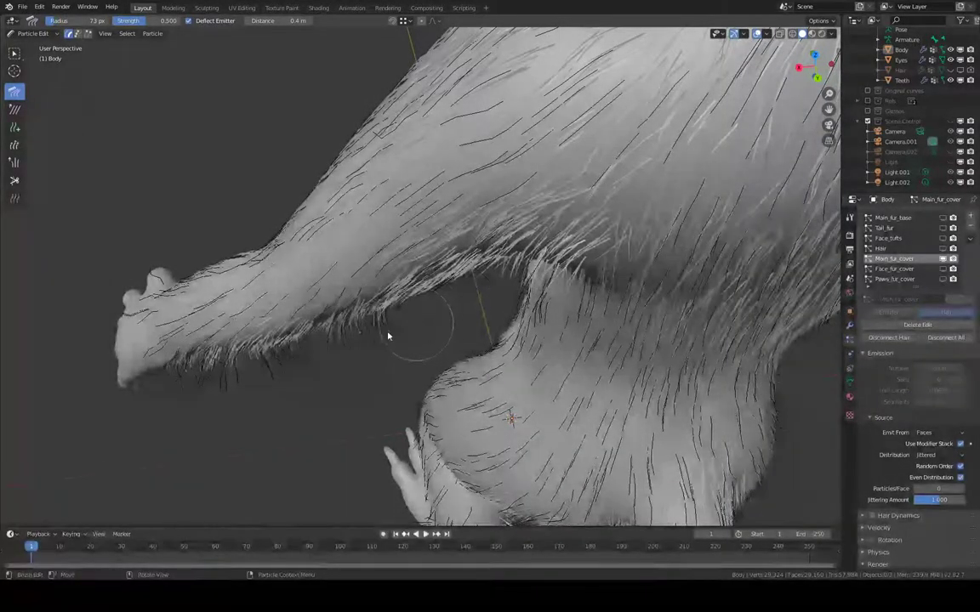
pyautogui.moveTo(388, 336)
pyautogui.mouseDown(button='middle')
pyautogui.moveTo(427, 278)
pyautogui.moveTo(397, 212)
pyautogui.mouseUp(button='middle')
pyautogui.moveTo(417, 311); pyautogui.dragTo(464, 272, button='middle')
pyautogui.moveTo(423, 309); pyautogui.dragTo(484, 250, button='middle')
pyautogui.moveTo(523, 189); pyautogui.dragTo(529, 222, button='middle')
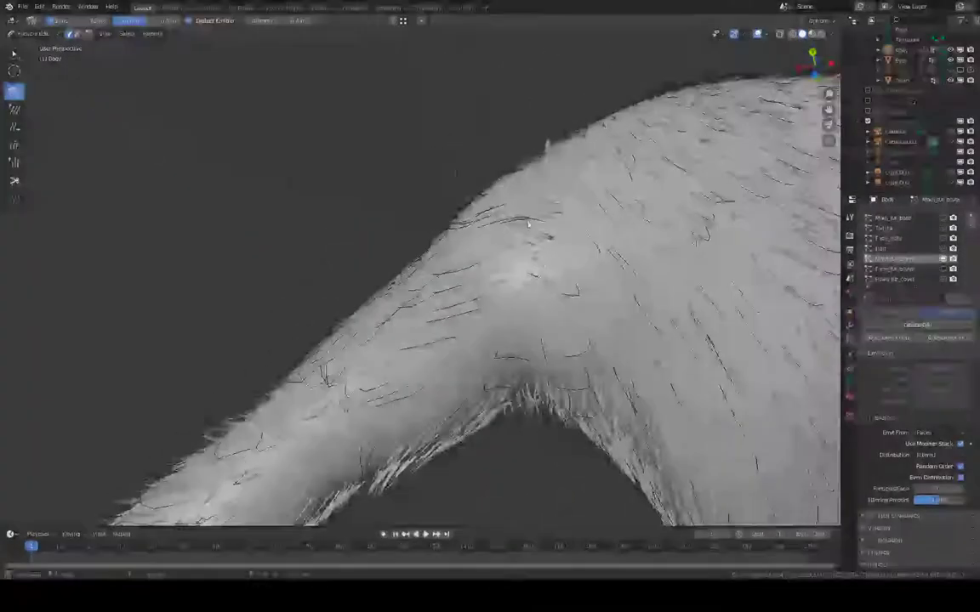
# - Comb the fur on the back of the upper arm and around the elbow so it follows the limb
pyautogui.moveTo(499, 259); pyautogui.dragTo(494, 387, button='middle')
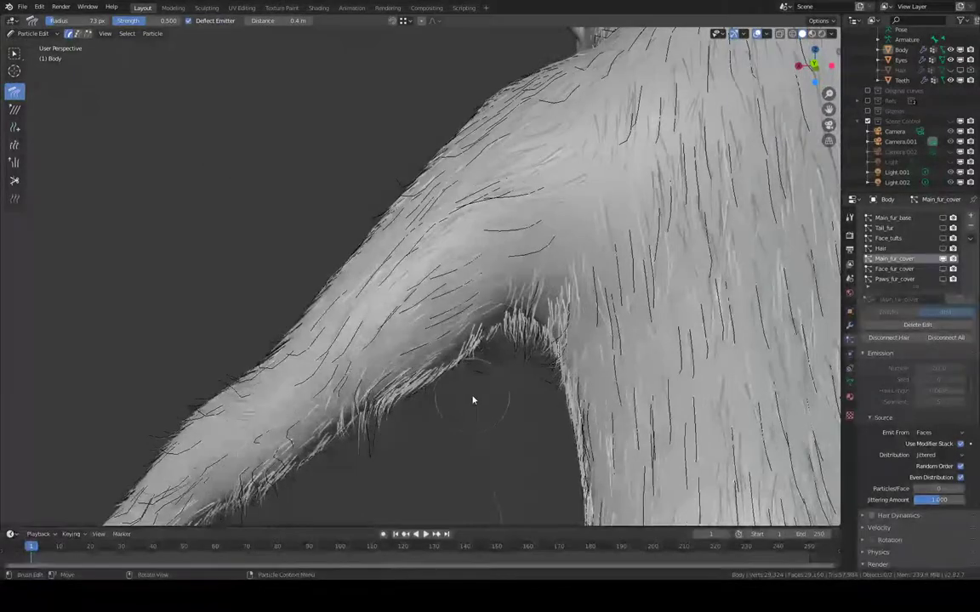
pyautogui.moveTo(459, 363); pyautogui.dragTo(320, 295, button='middle')
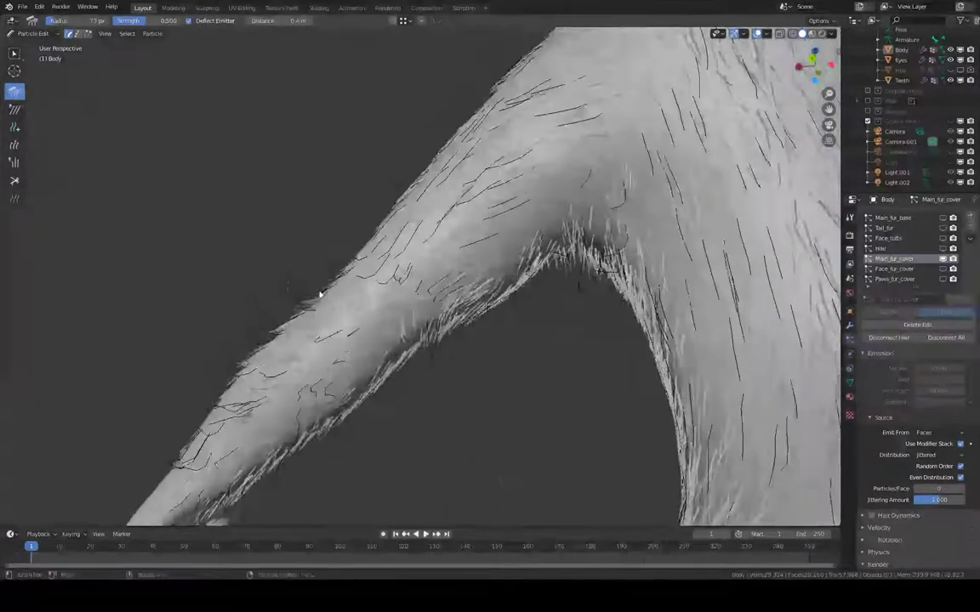
pyautogui.moveTo(237, 330); pyautogui.dragTo(392, 196, button='middle')
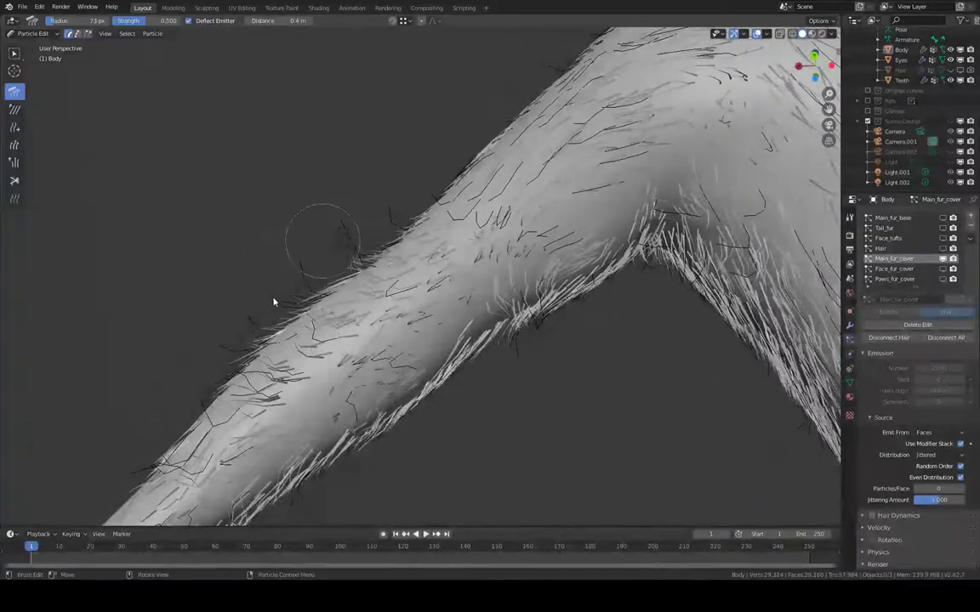
pyautogui.moveTo(273, 301)
pyautogui.mouseDown(button='middle')
pyautogui.moveTo(387, 291)
pyautogui.moveTo(328, 300)
pyautogui.moveTo(280, 248)
pyautogui.moveTo(255, 247)
pyautogui.mouseUp(button='middle')
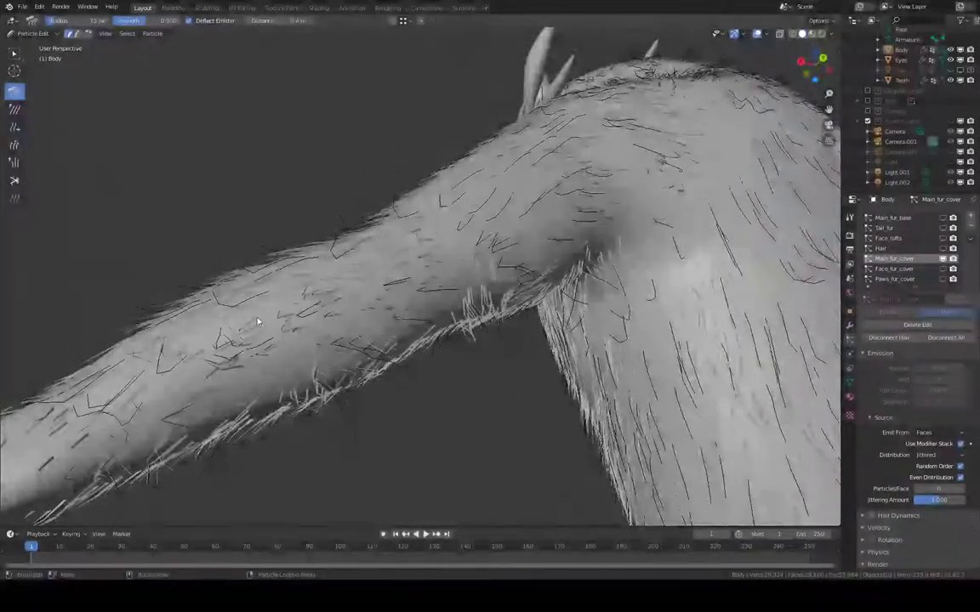
# - Comb the upright hairs along the inner forearm and its outer edge toward the wrist
pyautogui.moveTo(395, 281); pyautogui.dragTo(232, 275, button='middle')
pyautogui.moveTo(300, 281); pyautogui.dragTo(256, 264, button='middle')
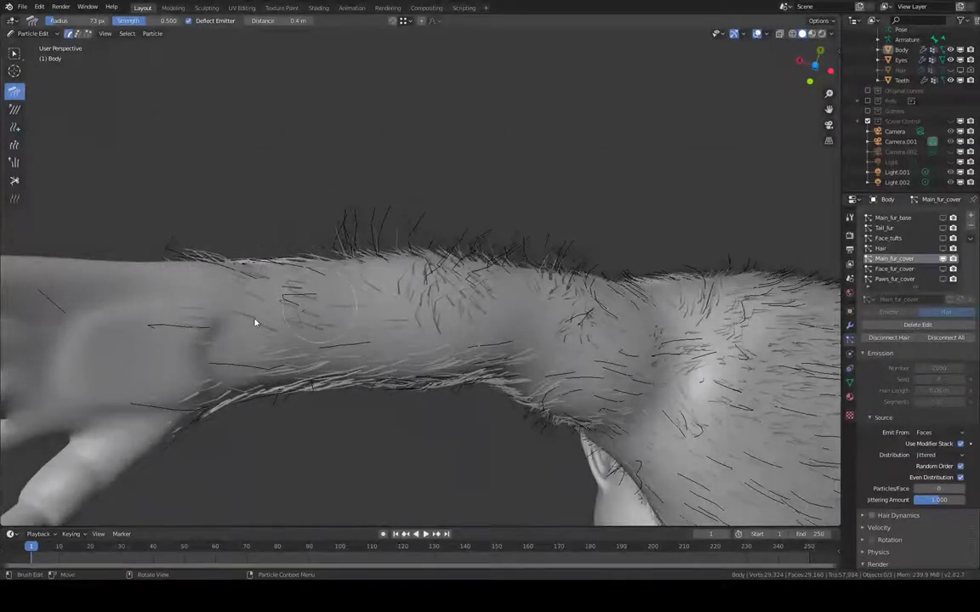
pyautogui.moveTo(255, 323); pyautogui.dragTo(325, 217, button='middle')
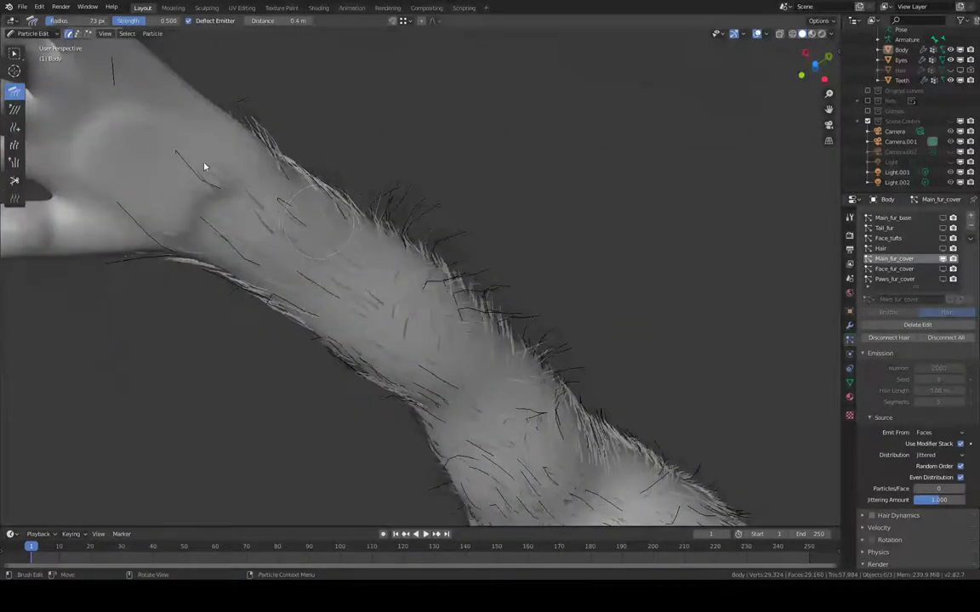
pyautogui.moveTo(233, 195); pyautogui.dragTo(316, 228, button='middle')
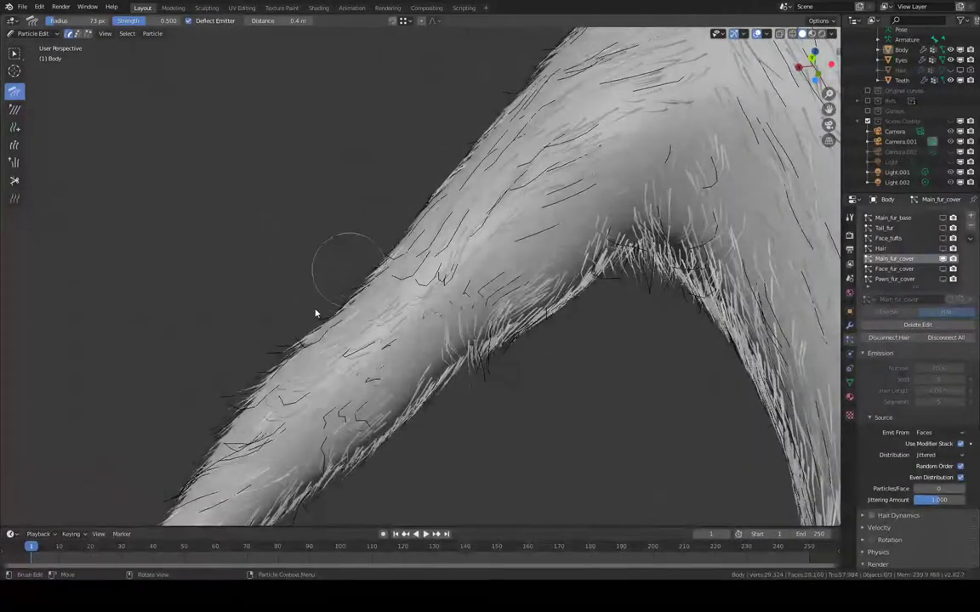
# - Enlarge the comb brush slightly and flatten the messy hairs around the elbow toward the hand
pyautogui.moveTo(316, 313); pyautogui.dragTo(400, 285, button='middle')
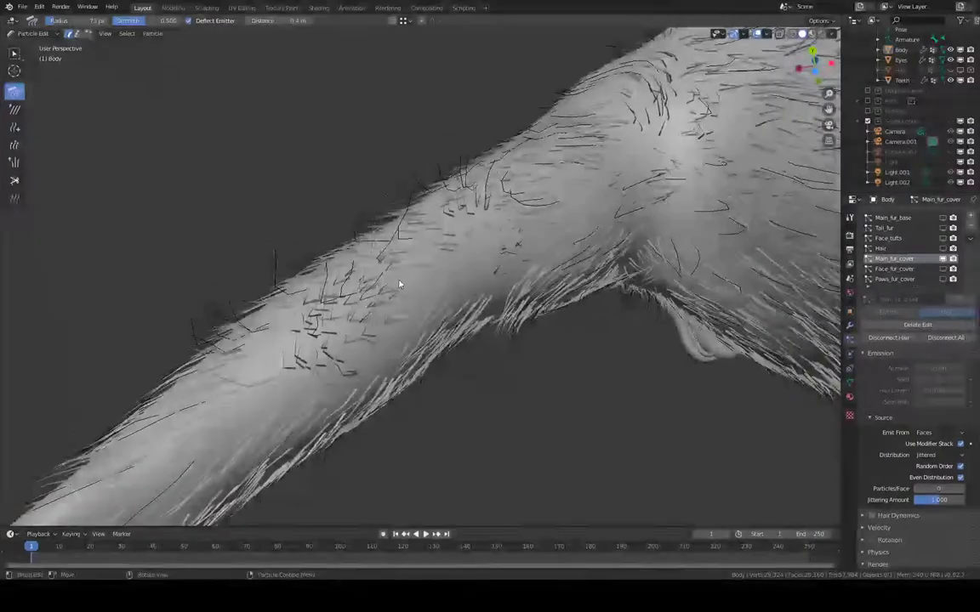
pyautogui.click(412, 309)
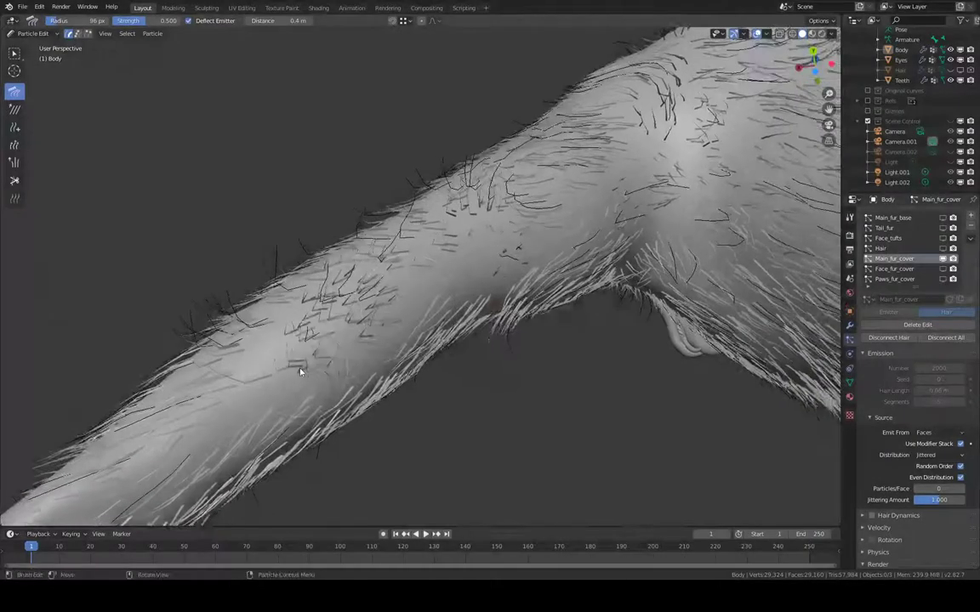
pyautogui.moveTo(257, 376)
pyautogui.mouseDown(button='middle')
pyautogui.moveTo(371, 429)
pyautogui.moveTo(402, 372)
pyautogui.mouseUp(button='middle')
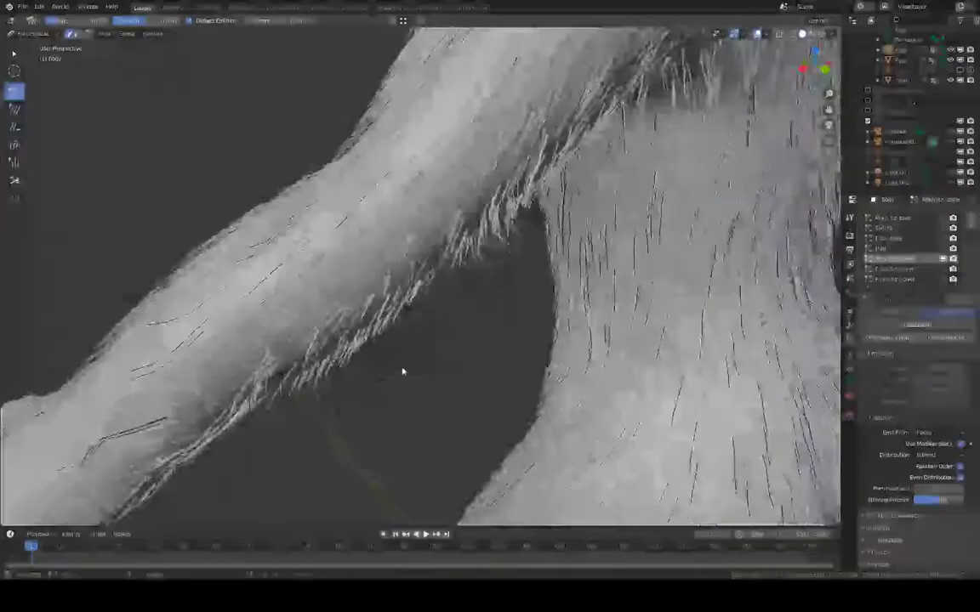
# - Comb the stray hairs along the underside of the forearm and around the elbow so they lie toward the wrist
pyautogui.moveTo(313, 423); pyautogui.dragTo(329, 389)
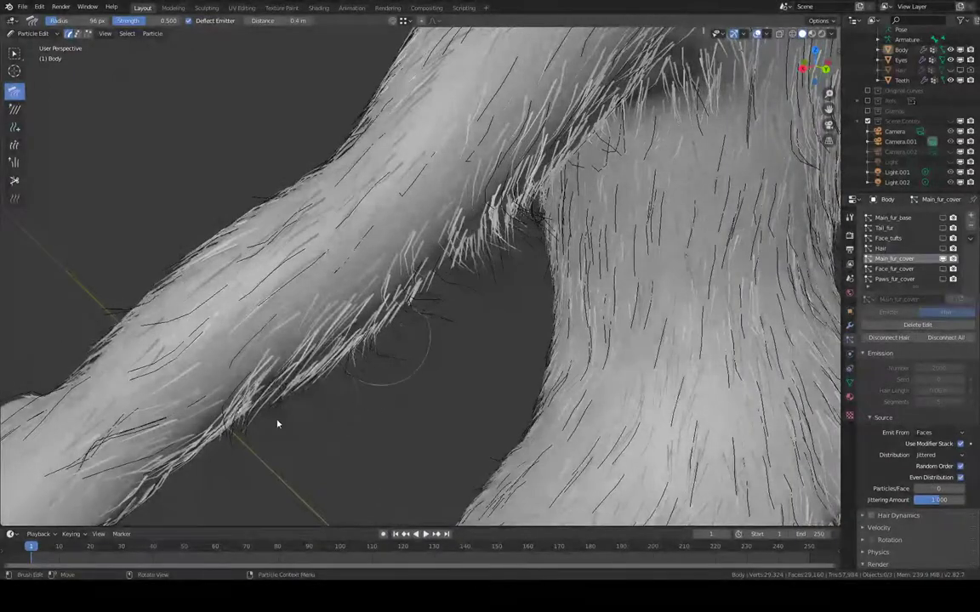
pyautogui.moveTo(225, 342); pyautogui.dragTo(195, 271, button='middle')
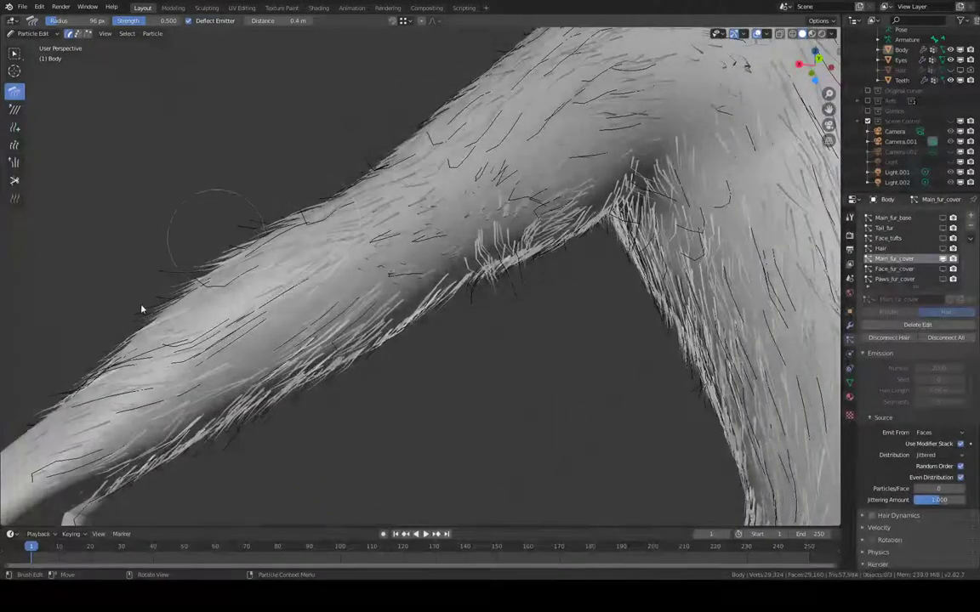
pyautogui.moveTo(142, 309); pyautogui.dragTo(231, 283, button='middle')
pyautogui.moveTo(157, 301); pyautogui.dragTo(230, 315, button='middle')
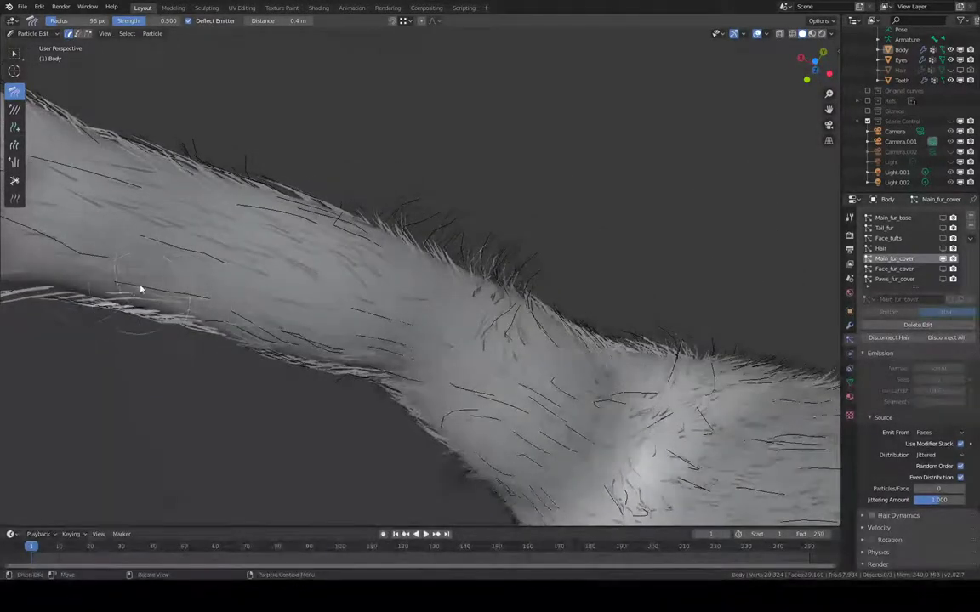
pyautogui.moveTo(141, 289)
pyautogui.mouseDown(button='middle')
pyautogui.moveTo(179, 251)
pyautogui.moveTo(411, 346)
pyautogui.moveTo(421, 400)
pyautogui.moveTo(407, 405)
pyautogui.moveTo(400, 475)
pyautogui.moveTo(430, 485)
pyautogui.moveTo(460, 492)
pyautogui.moveTo(504, 371)
pyautogui.mouseUp(button='middle')
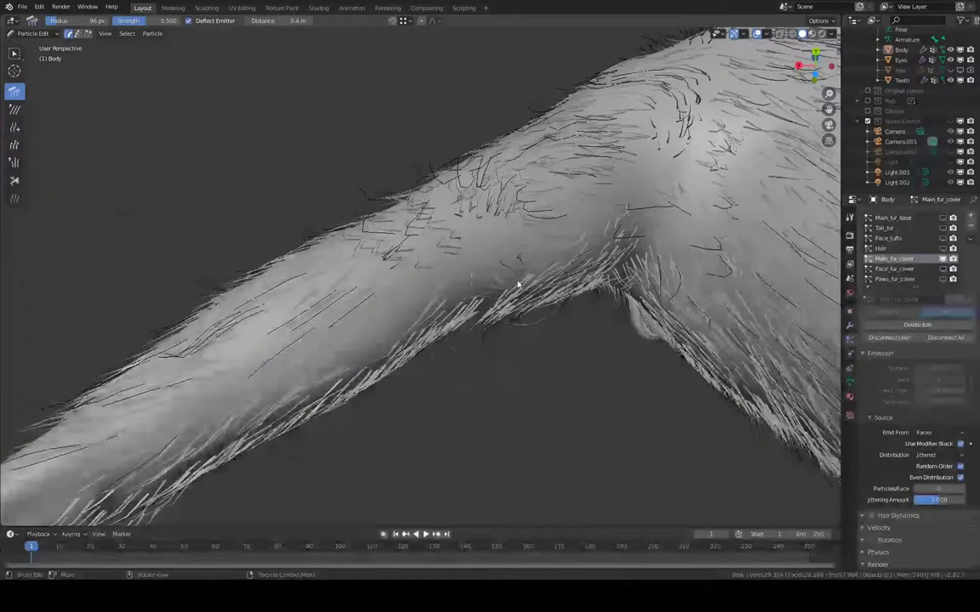
# - Comb the hairs in the armpit, down the side of the torso and along the underside of the upper arm
pyautogui.moveTo(472, 354)
pyautogui.mouseDown(button='middle')
pyautogui.moveTo(502, 321)
pyautogui.moveTo(488, 158)
pyautogui.moveTo(384, 126)
pyautogui.moveTo(382, 160)
pyautogui.moveTo(502, 287)
pyautogui.moveTo(541, 298)
pyautogui.moveTo(532, 271)
pyautogui.moveTo(557, 270)
pyautogui.moveTo(528, 262)
pyautogui.moveTo(427, 345)
pyautogui.moveTo(483, 291)
pyautogui.moveTo(430, 319)
pyautogui.moveTo(387, 291)
pyautogui.moveTo(405, 256)
pyautogui.moveTo(383, 273)
pyautogui.moveTo(379, 302)
pyautogui.moveTo(374, 211)
pyautogui.mouseUp(button='middle')
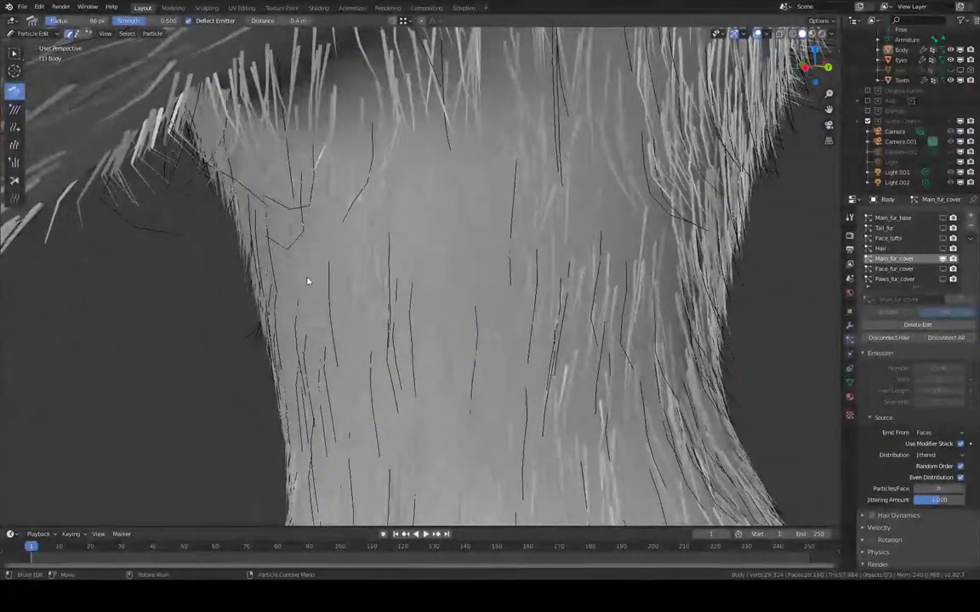
pyautogui.moveTo(308, 322)
pyautogui.mouseDown(button='middle')
pyautogui.moveTo(280, 288)
pyautogui.moveTo(375, 273)
pyautogui.moveTo(558, 278)
pyautogui.moveTo(357, 263)
pyautogui.moveTo(437, 323)
pyautogui.moveTo(433, 288)
pyautogui.moveTo(623, 236)
pyautogui.moveTo(529, 221)
pyautogui.moveTo(450, 245)
pyautogui.moveTo(450, 256)
pyautogui.mouseUp(button='middle')
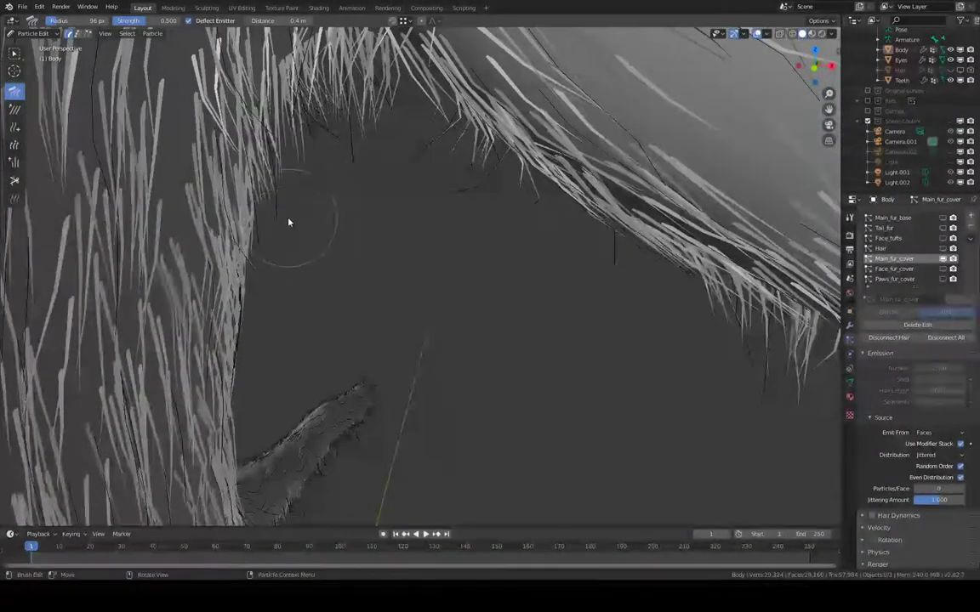
pyautogui.moveTo(288, 219)
pyautogui.mouseDown(button='middle')
pyautogui.moveTo(319, 253)
pyautogui.moveTo(325, 284)
pyautogui.moveTo(345, 281)
pyautogui.mouseUp(button='middle')
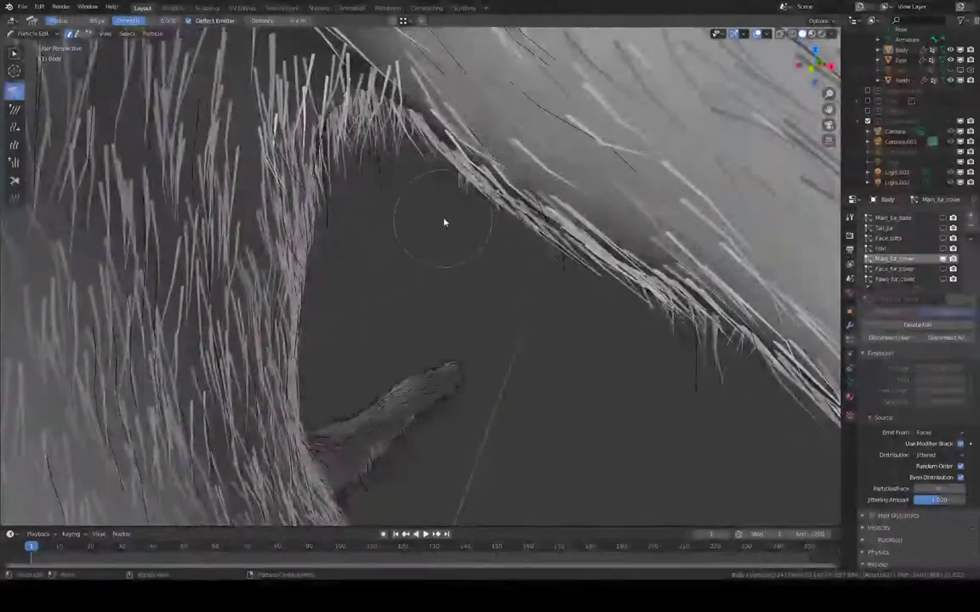
pyautogui.moveTo(483, 279); pyautogui.dragTo(514, 304, button='middle')
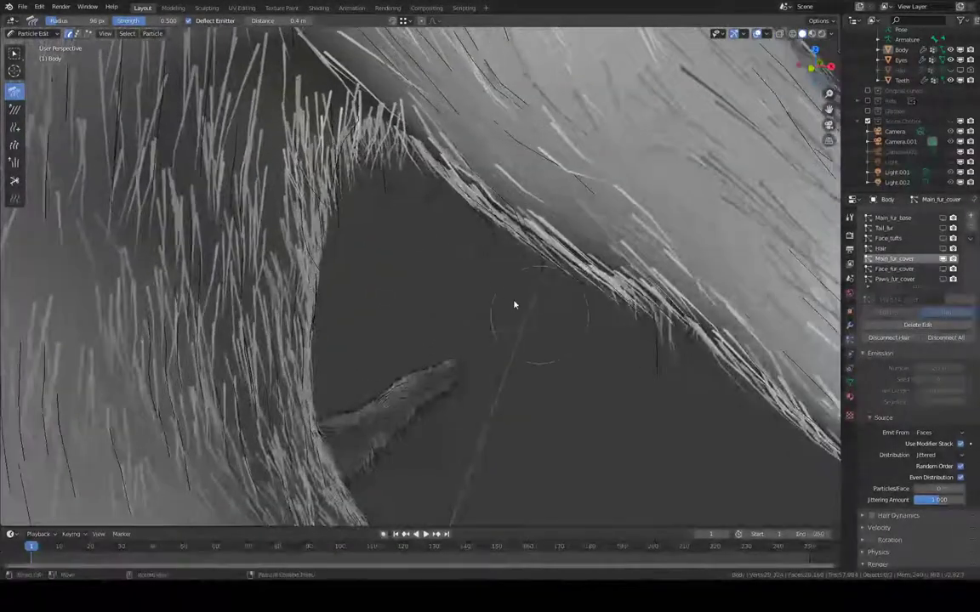
pyautogui.scroll(-10, 647, 392)
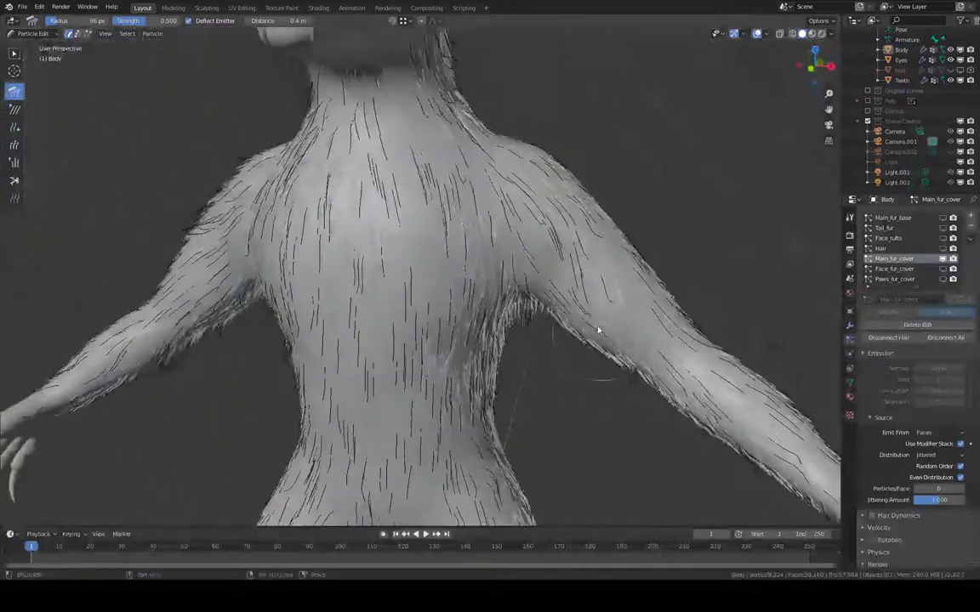
# - Set the comb brush radius to 74 px and smooth the upright hairs on the side of the torso below the armpit
pyautogui.moveTo(598, 330)
pyautogui.mouseDown(button='middle')
pyautogui.moveTo(533, 272)
pyautogui.moveTo(558, 285)
pyautogui.moveTo(625, 221)
pyautogui.moveTo(654, 265)
pyautogui.moveTo(685, 280)
pyautogui.moveTo(631, 382)
pyautogui.moveTo(650, 296)
pyautogui.moveTo(605, 252)
pyautogui.moveTo(291, 182)
pyautogui.moveTo(302, 181)
pyautogui.moveTo(303, 149)
pyautogui.moveTo(264, 66)
pyautogui.moveTo(241, 111)
pyautogui.moveTo(287, 131)
pyautogui.moveTo(302, 123)
pyautogui.moveTo(273, 108)
pyautogui.mouseUp(button='middle')
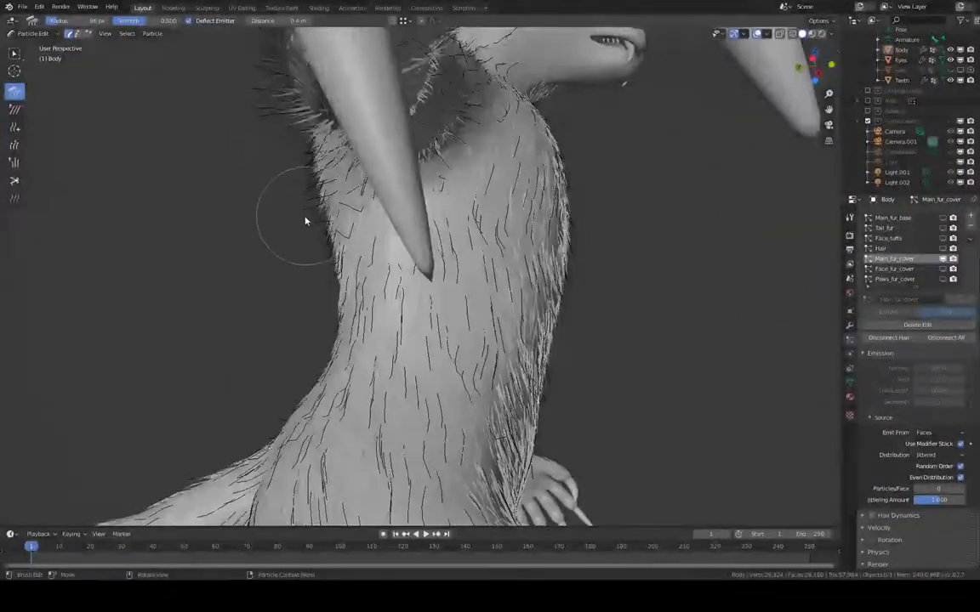
pyautogui.press('f')
pyautogui.click(297, 215)
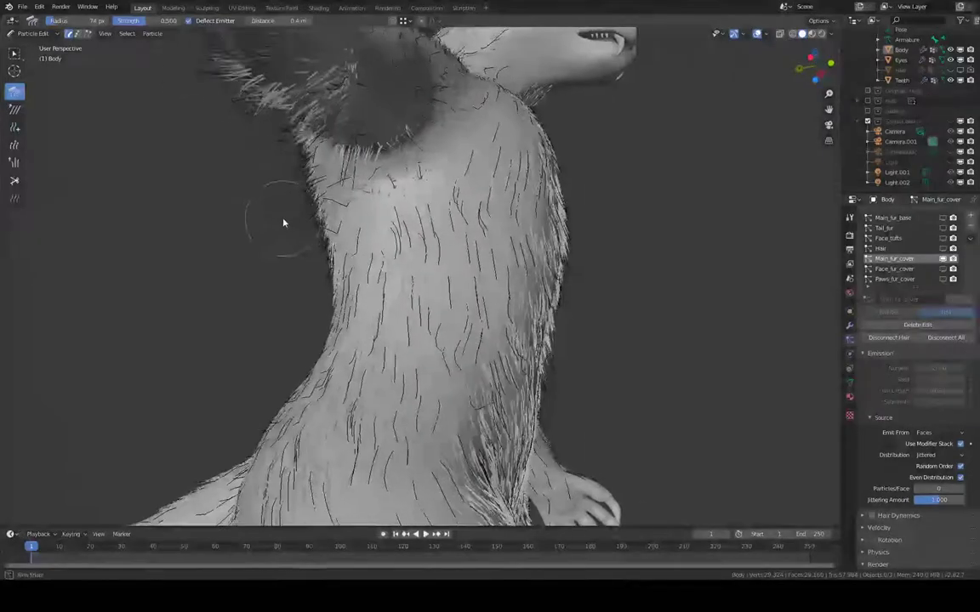
pyautogui.moveTo(284, 221)
pyautogui.mouseDown(button='middle')
pyautogui.moveTo(245, 242)
pyautogui.moveTo(252, 234)
pyautogui.moveTo(241, 291)
pyautogui.moveTo(266, 318)
pyautogui.moveTo(344, 309)
pyautogui.moveTo(418, 338)
pyautogui.moveTo(146, 193)
pyautogui.mouseUp(button='middle')
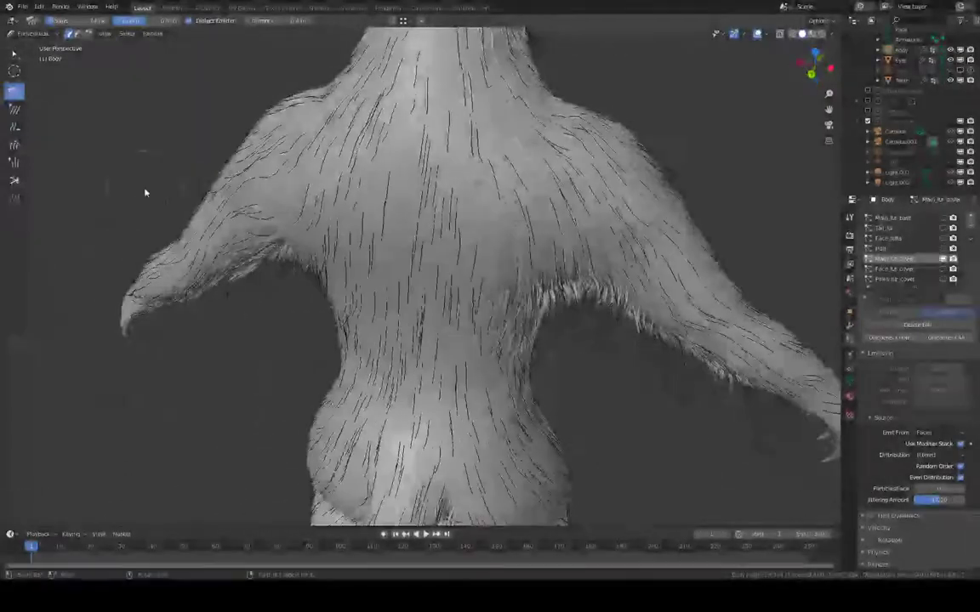
# - Reduce the comb brush radius to 45 px and tidy the hairs over the shoulder and upper back
pyautogui.moveTo(390, 223); pyautogui.dragTo(545, 248, button='middle')
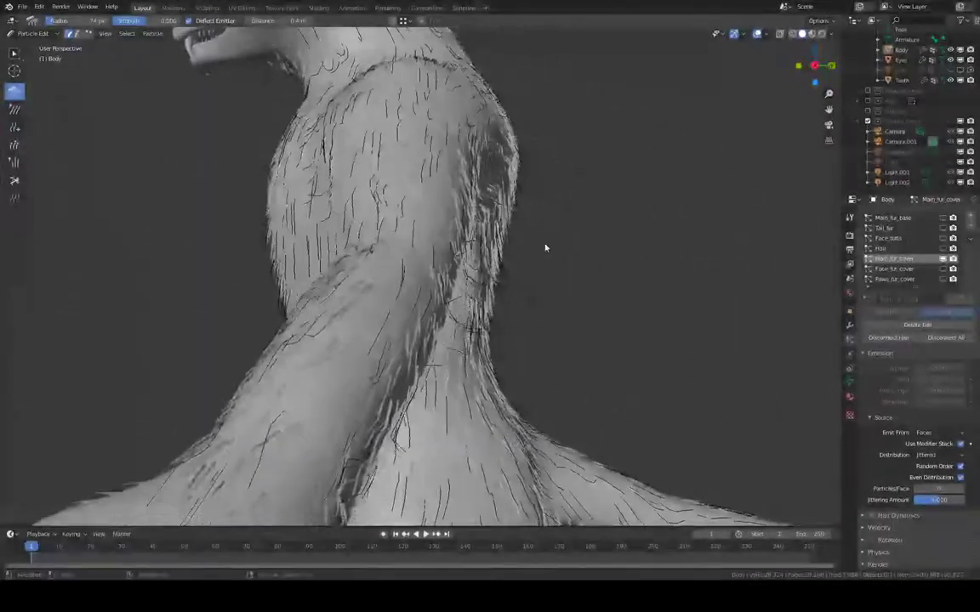
pyautogui.moveTo(532, 287)
pyautogui.mouseDown(button='middle')
pyautogui.moveTo(525, 269)
pyautogui.moveTo(409, 273)
pyautogui.mouseUp(button='middle')
pyautogui.moveTo(256, 258)
pyautogui.mouseDown(button='middle')
pyautogui.moveTo(245, 238)
pyautogui.moveTo(235, 289)
pyautogui.moveTo(234, 256)
pyautogui.moveTo(218, 238)
pyautogui.moveTo(271, 306)
pyautogui.moveTo(246, 281)
pyautogui.moveTo(264, 260)
pyautogui.mouseUp(button='middle')
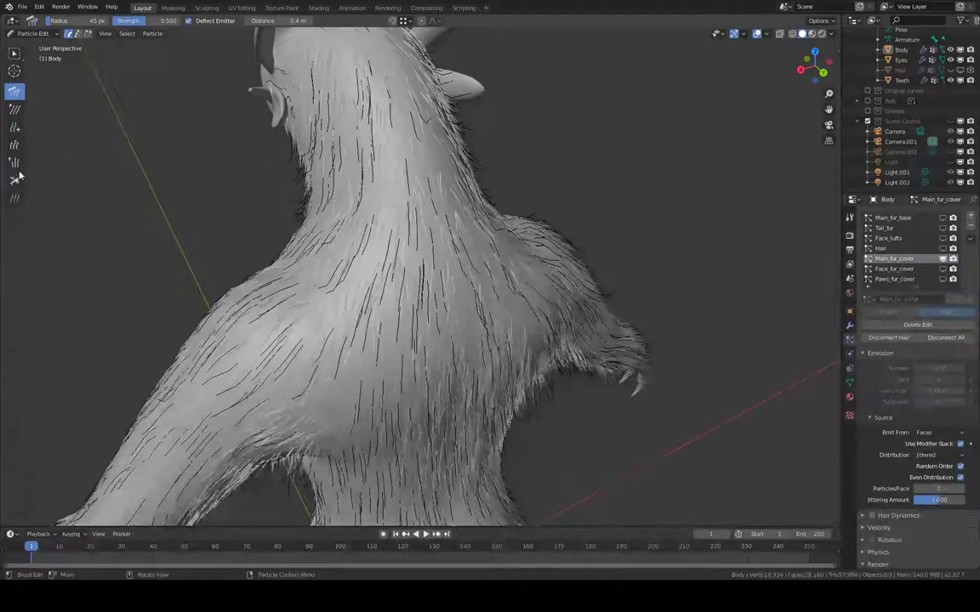
# - Lift the fur on the back, shoulders, chest and neck using the Puff brush at 113 px in Add mode
pyautogui.moveTo(351, 221); pyautogui.dragTo(285, 316, button='middle')
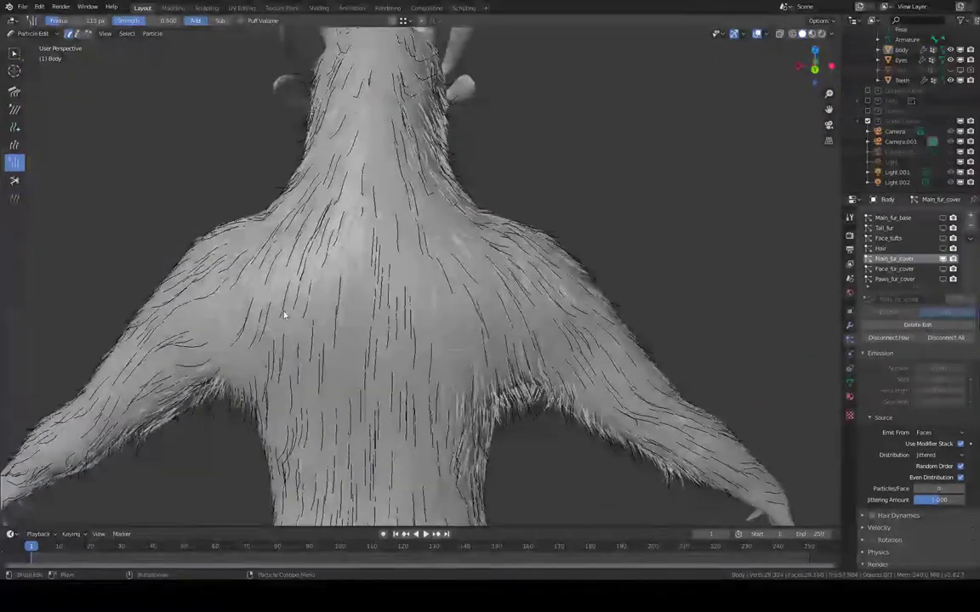
pyautogui.moveTo(424, 263); pyautogui.dragTo(368, 171, button='middle')
pyautogui.moveTo(378, 217); pyautogui.dragTo(355, 268, button='middle')
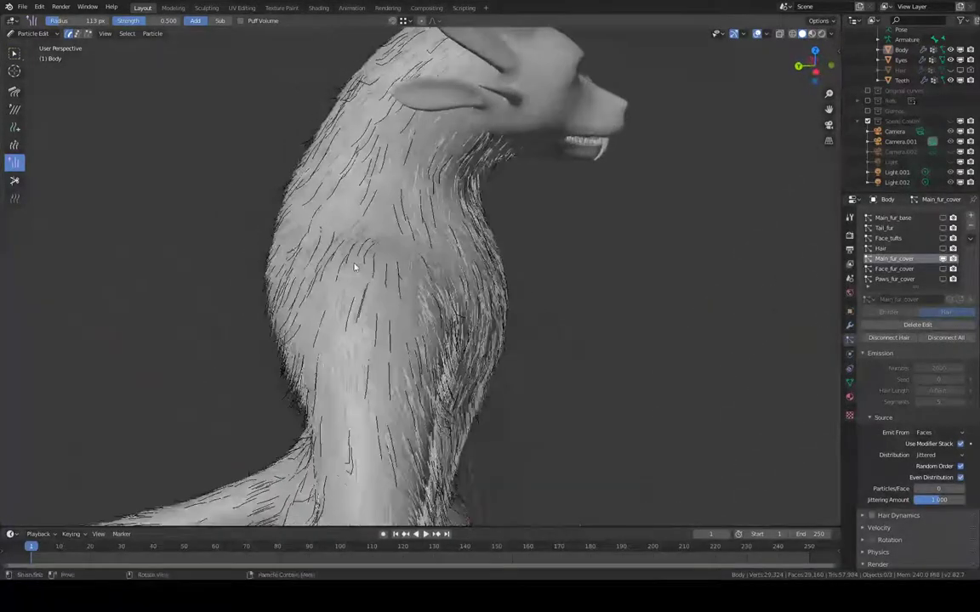
pyautogui.moveTo(428, 261)
pyautogui.mouseDown(button='middle')
pyautogui.moveTo(366, 230)
pyautogui.moveTo(579, 241)
pyautogui.mouseUp(button='middle')
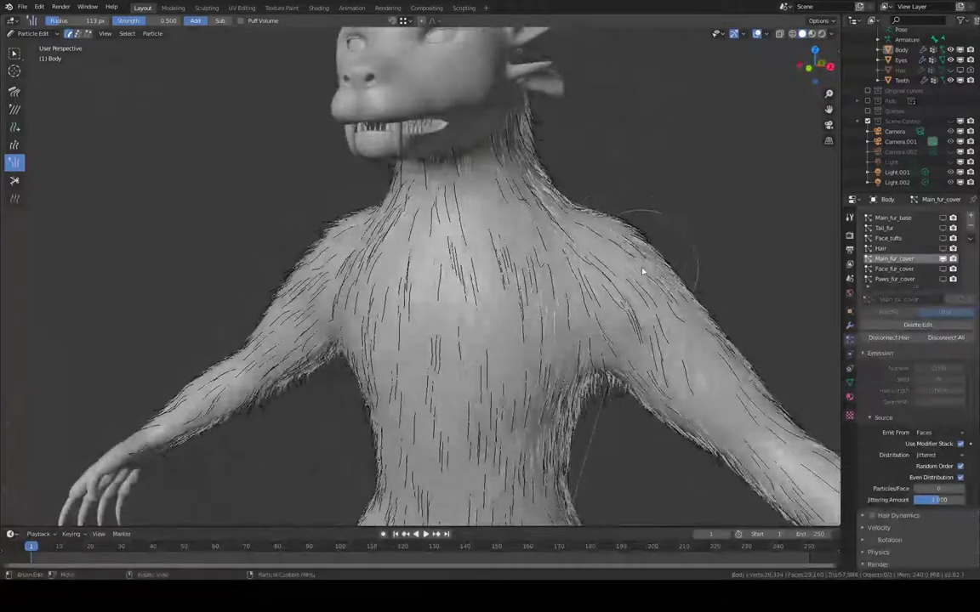
pyautogui.moveTo(581, 257); pyautogui.dragTo(390, 237, button='middle')
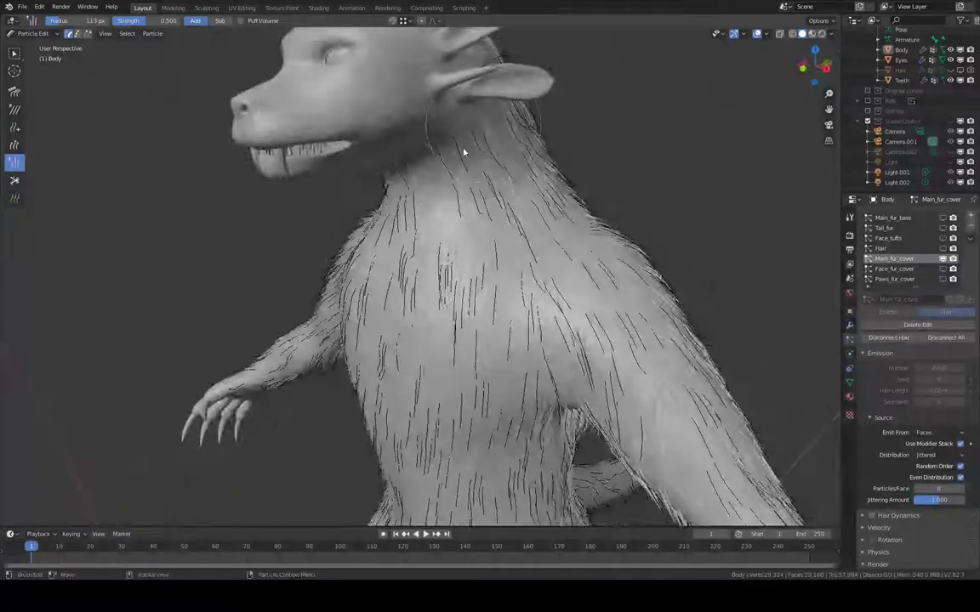
pyautogui.moveTo(462, 151); pyautogui.dragTo(555, 135, button='middle')
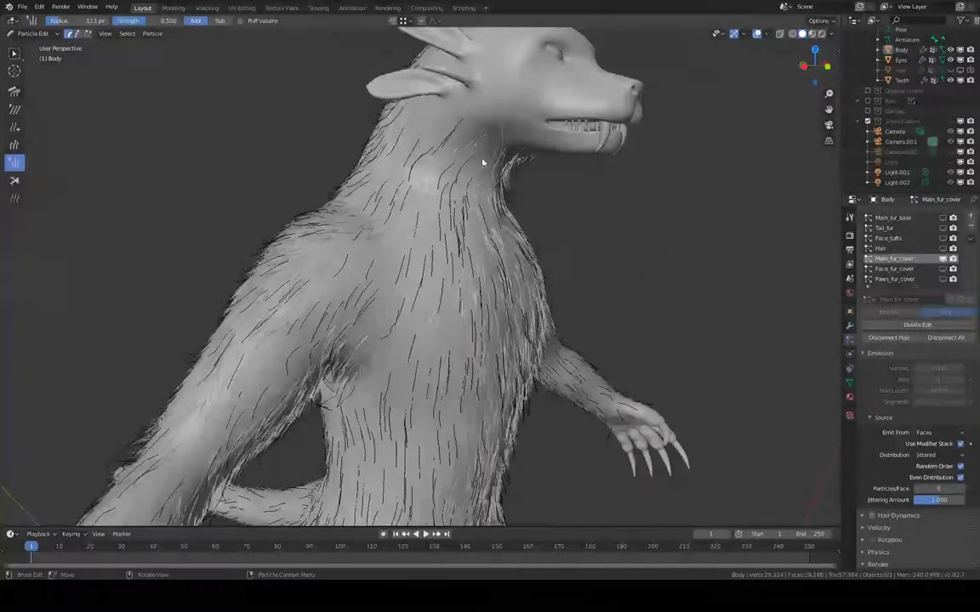
pyautogui.moveTo(486, 160); pyautogui.dragTo(209, 235, button='middle')
pyautogui.moveTo(518, 154); pyautogui.dragTo(531, 297, button='middle')
# - Return to the Comb brush at 45 px and smooth the clumped hairs along the outline of the lower body
pyautogui.scroll(2, 488, 221)
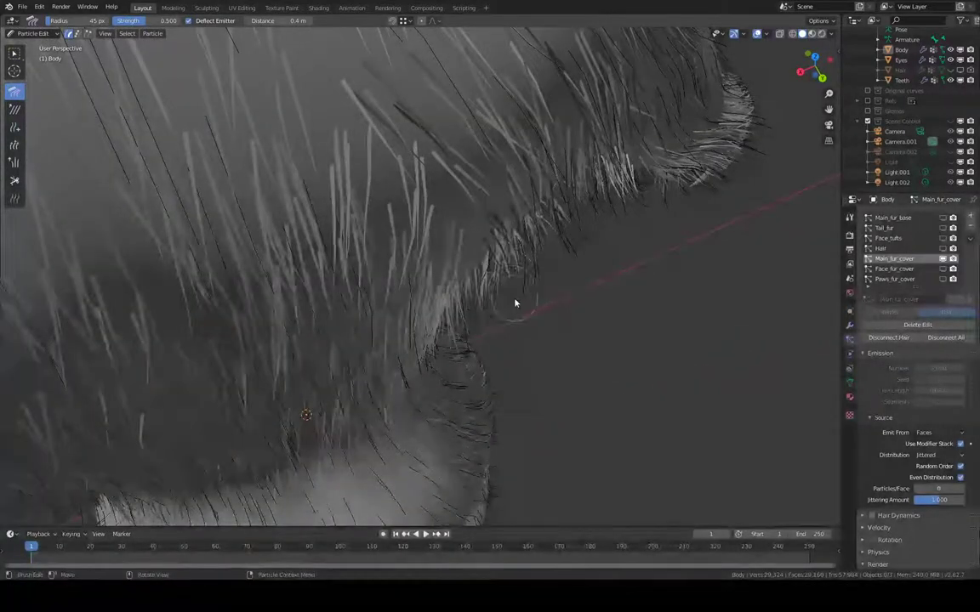
pyautogui.moveTo(498, 298); pyautogui.dragTo(606, 150, button='middle')
pyautogui.moveTo(597, 197); pyautogui.dragTo(413, 169, button='middle')
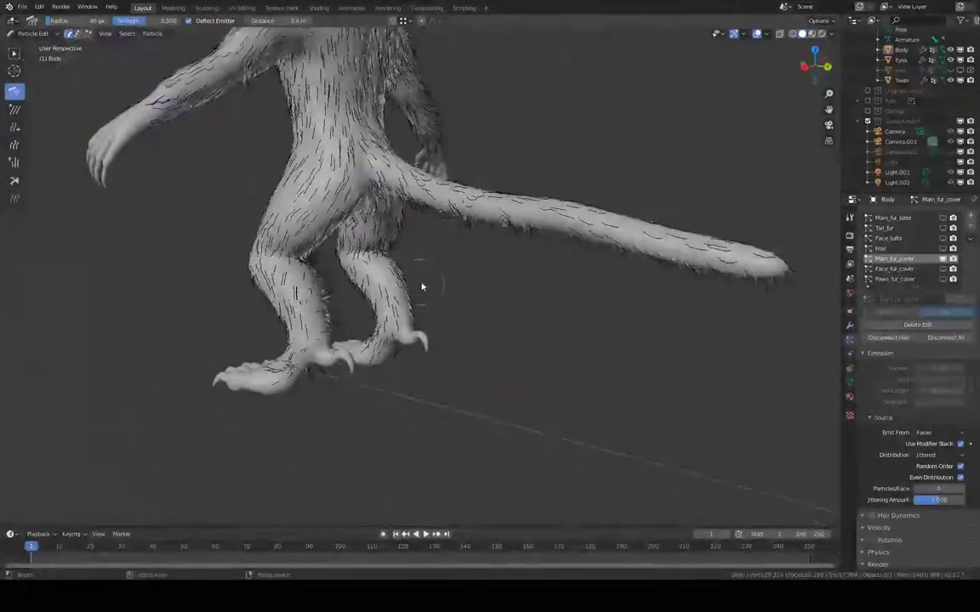
# - Set the comb brush radius to 79 px and comb the messy hairs on the lower legs down toward the feet
pyautogui.keyDown('ctrl'); pyautogui.moveTo(422, 286); pyautogui.dragTo(369, 212, button='middle'); pyautogui.keyUp('ctrl')
pyautogui.scroll(-4, 369, 212)
pyautogui.scroll(2, 367, 241)
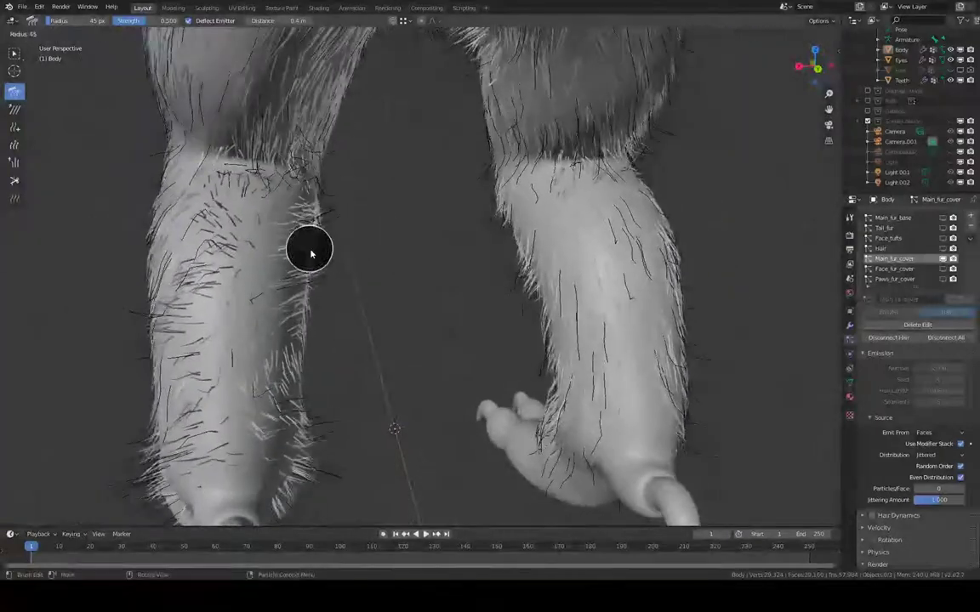
pyautogui.moveTo(325, 239); pyautogui.dragTo(337, 234, button='middle')
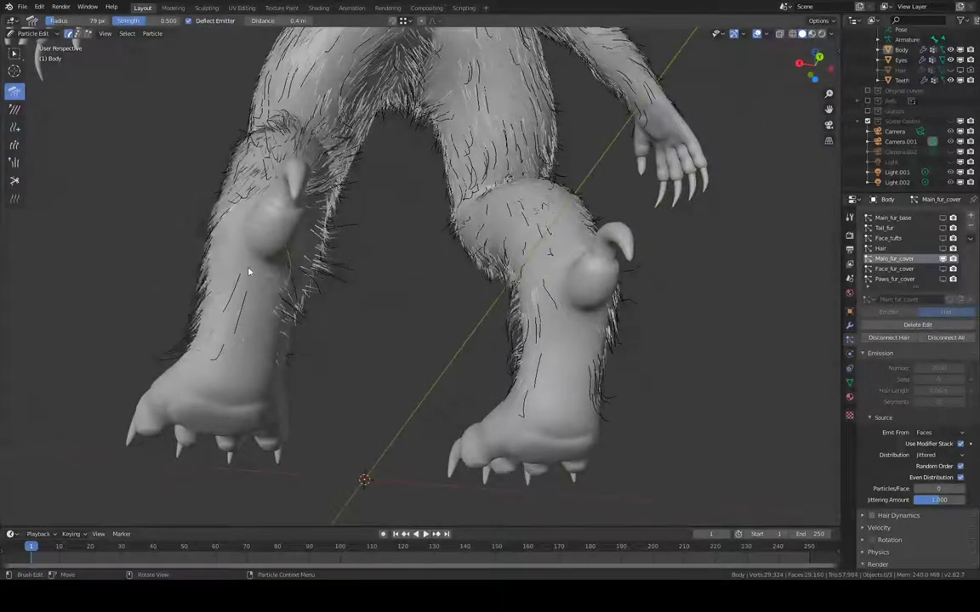
pyautogui.moveTo(248, 271); pyautogui.dragTo(235, 267, button='middle')
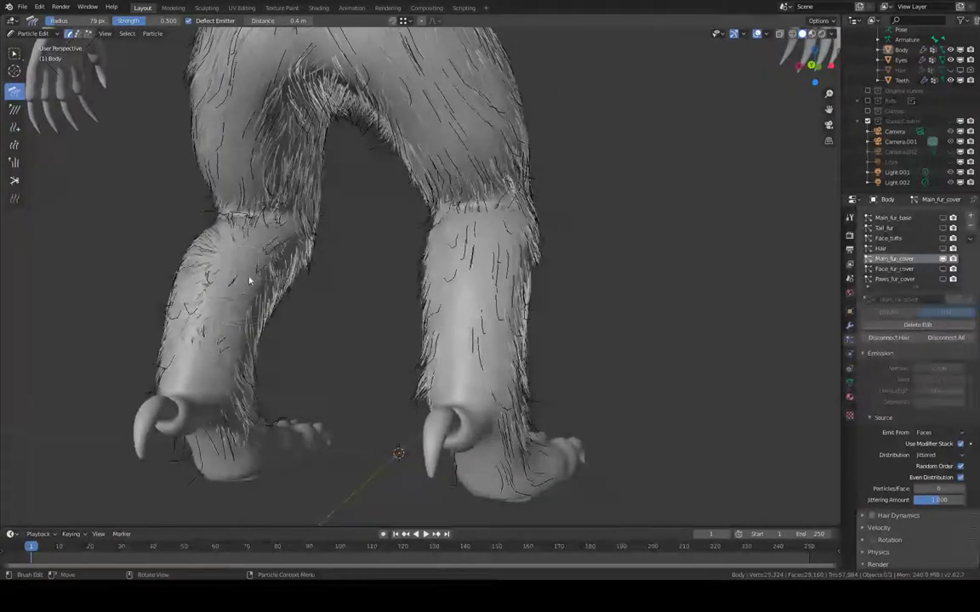
# - Comb the fur on the calf and outer side of the leg so it flows from the knee to the ankle
pyautogui.moveTo(252, 291)
pyautogui.mouseDown(button='middle')
pyautogui.moveTo(291, 284)
pyautogui.moveTo(232, 392)
pyautogui.moveTo(289, 313)
pyautogui.mouseUp(button='middle')
pyautogui.moveTo(397, 289)
pyautogui.mouseDown(button='middle')
pyautogui.moveTo(381, 308)
pyautogui.moveTo(357, 309)
pyautogui.moveTo(445, 306)
pyautogui.mouseUp(button='middle')
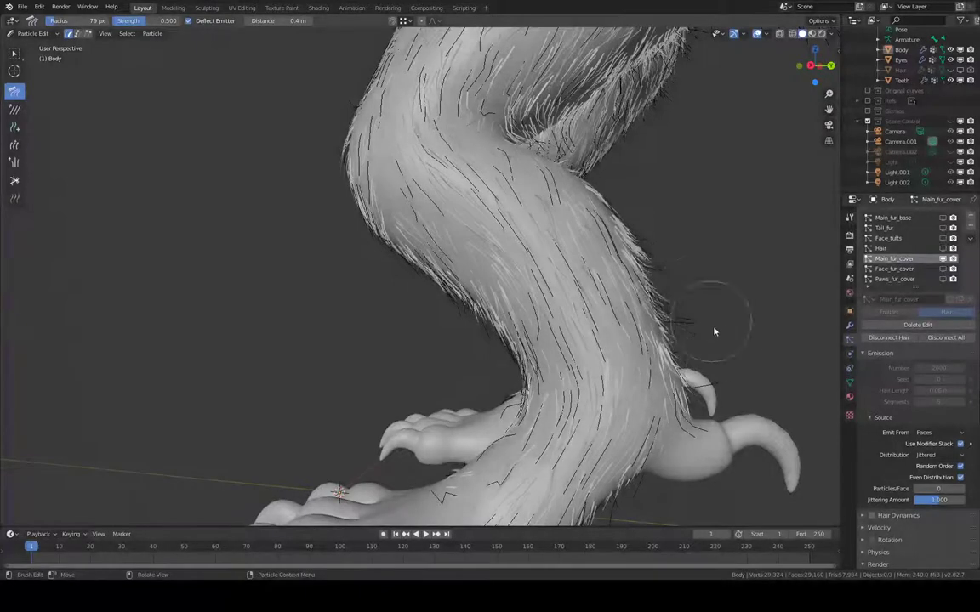
pyautogui.rightClick(726, 394)
pyautogui.press('Escape')
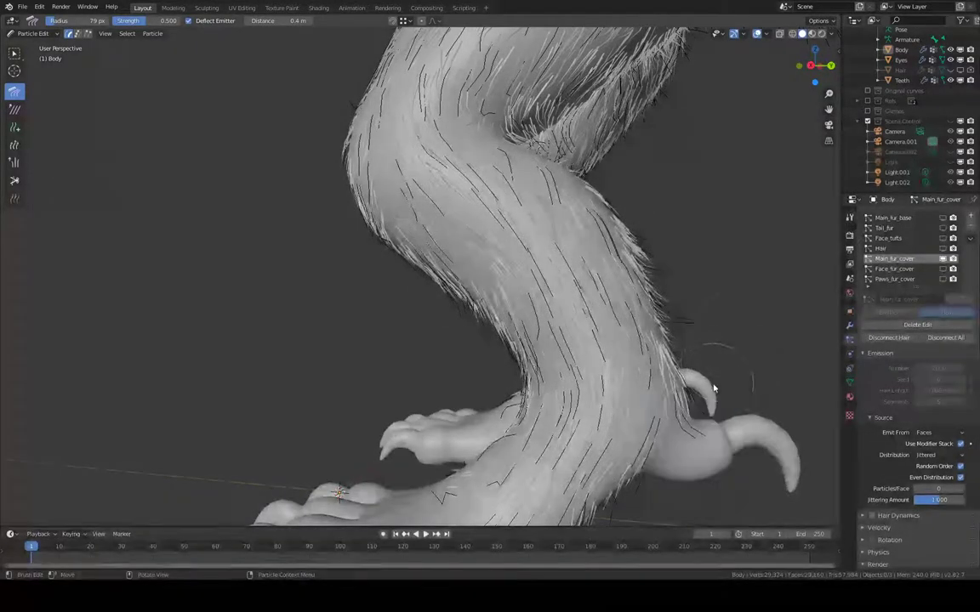
pyautogui.moveTo(642, 294)
pyautogui.mouseDown(button='middle')
pyautogui.moveTo(638, 285)
pyautogui.moveTo(641, 311)
pyautogui.moveTo(586, 306)
pyautogui.moveTo(700, 307)
pyautogui.moveTo(624, 291)
pyautogui.moveTo(606, 387)
pyautogui.moveTo(560, 340)
pyautogui.moveTo(549, 339)
pyautogui.moveTo(556, 389)
pyautogui.moveTo(509, 367)
pyautogui.mouseUp(button='middle')
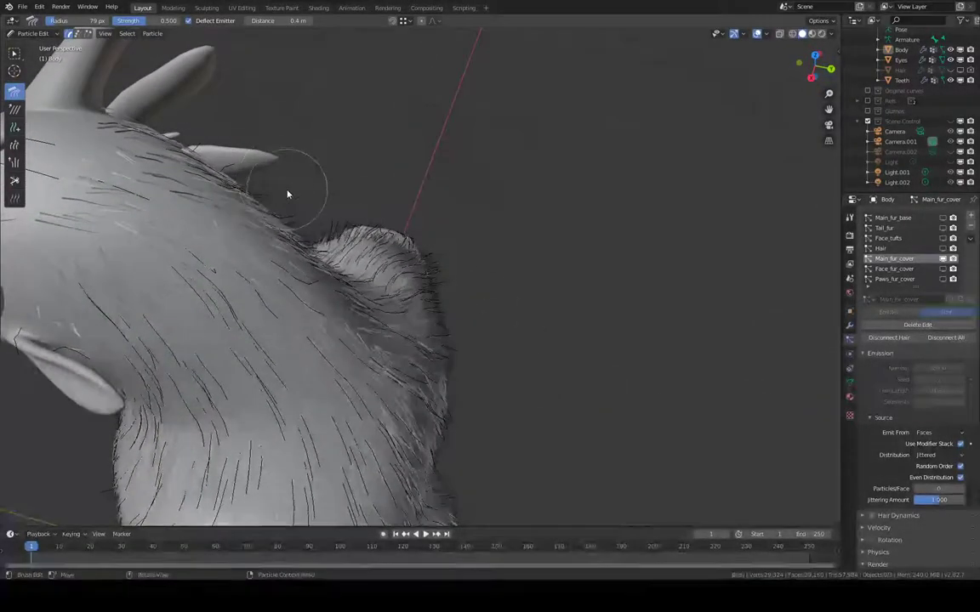
# - Comb the hairs on the back of the head and neck down toward the shoulders
pyautogui.moveTo(265, 172)
pyautogui.mouseDown(button='middle')
pyautogui.moveTo(271, 141)
pyautogui.moveTo(247, 144)
pyautogui.moveTo(306, 219)
pyautogui.moveTo(298, 219)
pyautogui.moveTo(417, 326)
pyautogui.moveTo(345, 255)
pyautogui.moveTo(361, 255)
pyautogui.moveTo(282, 264)
pyautogui.moveTo(281, 280)
pyautogui.moveTo(324, 227)
pyautogui.moveTo(344, 263)
pyautogui.moveTo(384, 282)
pyautogui.mouseUp(button='middle')
pyautogui.scroll(-5, 385, 283)
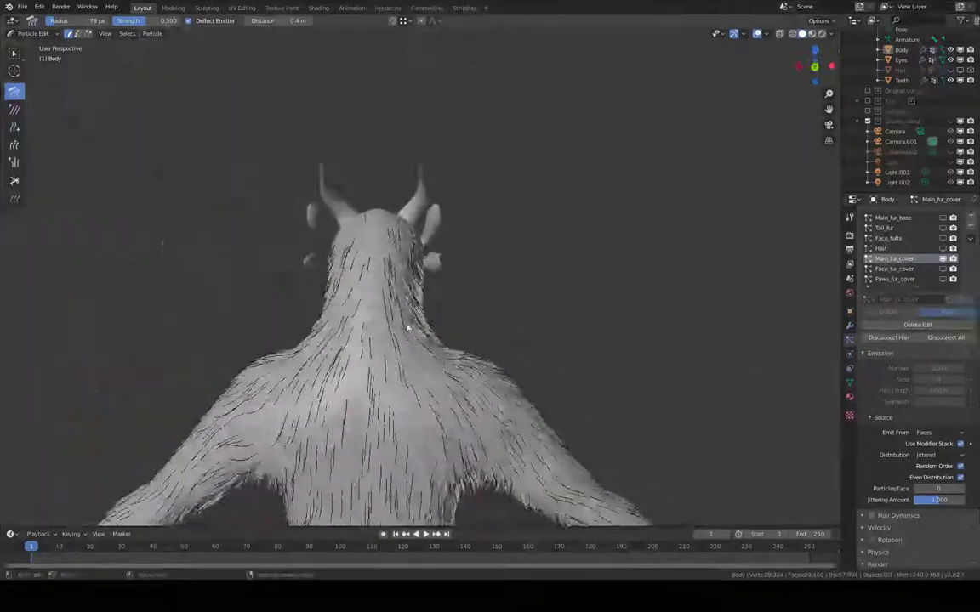
pyautogui.scroll(2, 378, 255)
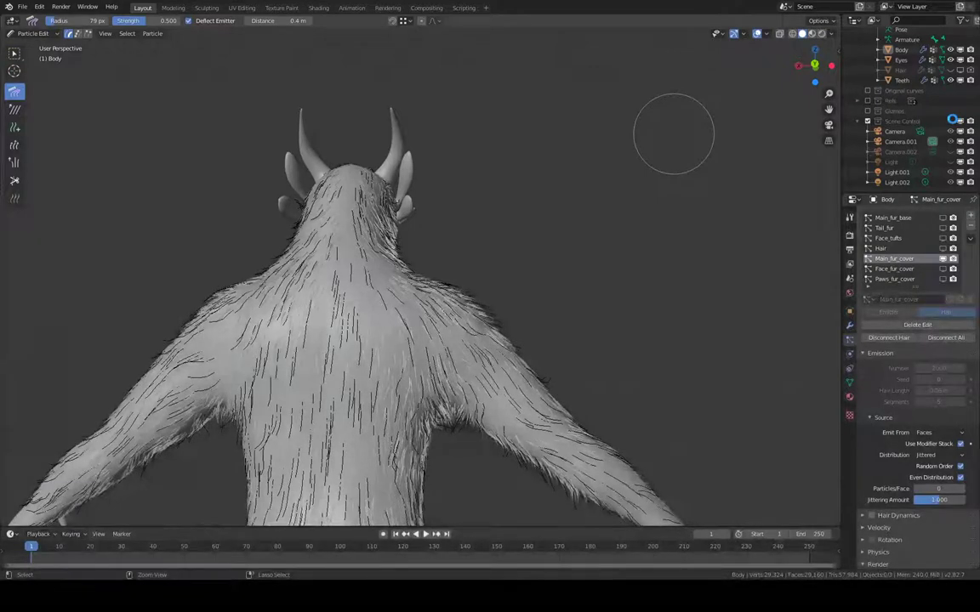
# - Save the file and preview the creature in Object Mode with Rendered shading and the Scene Control collection shown
pyautogui.hotkey('ctrl', 's')
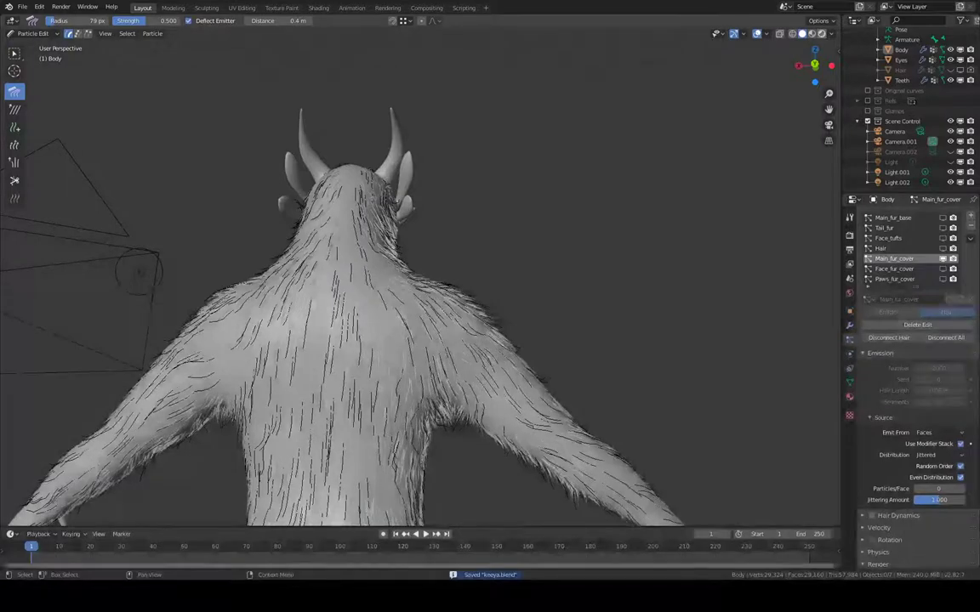
pyautogui.click(812, 34)
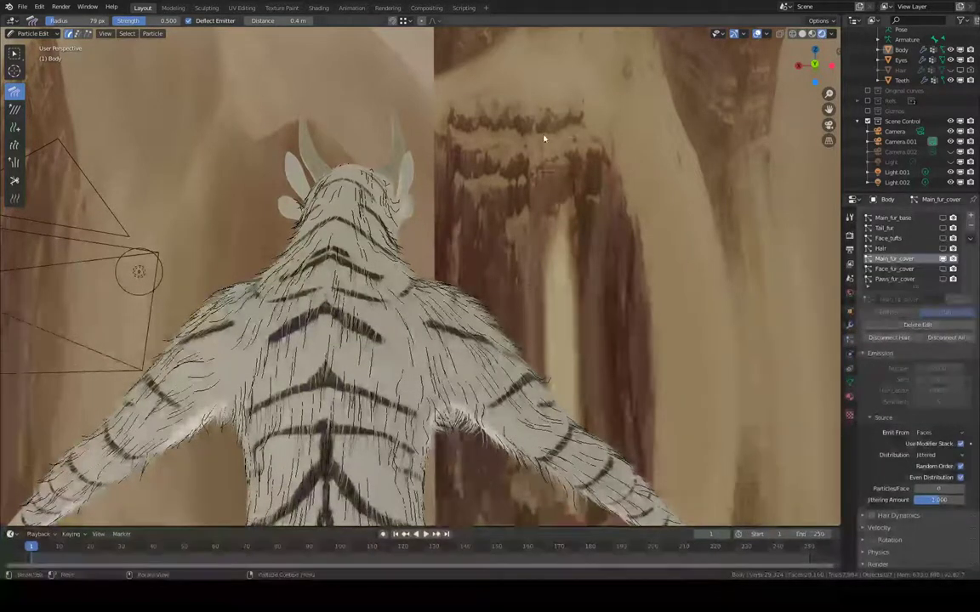
pyautogui.click(35, 36)
pyautogui.click(41, 40)
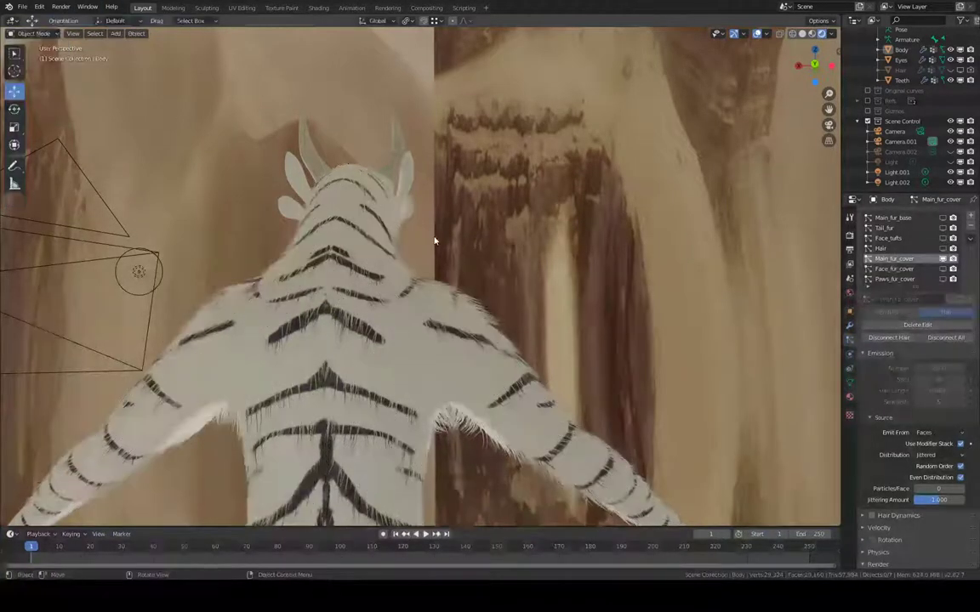
# - Inspect the rendered fur on the chest, arms, legs, tail and head from several angles
pyautogui.moveTo(597, 315); pyautogui.dragTo(410, 149, button='middle')
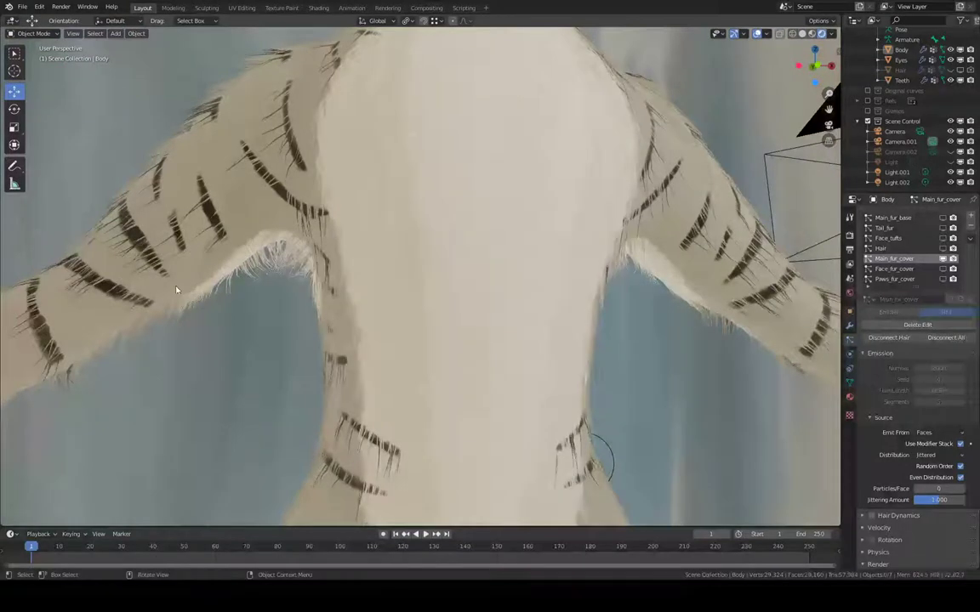
pyautogui.keyDown('shift'); pyautogui.moveTo(259, 280); pyautogui.dragTo(356, 240, button='middle'); pyautogui.keyUp('shift')
pyautogui.moveTo(502, 291); pyautogui.dragTo(213, 227, button='middle')
pyautogui.scroll(-5, 330, 228)
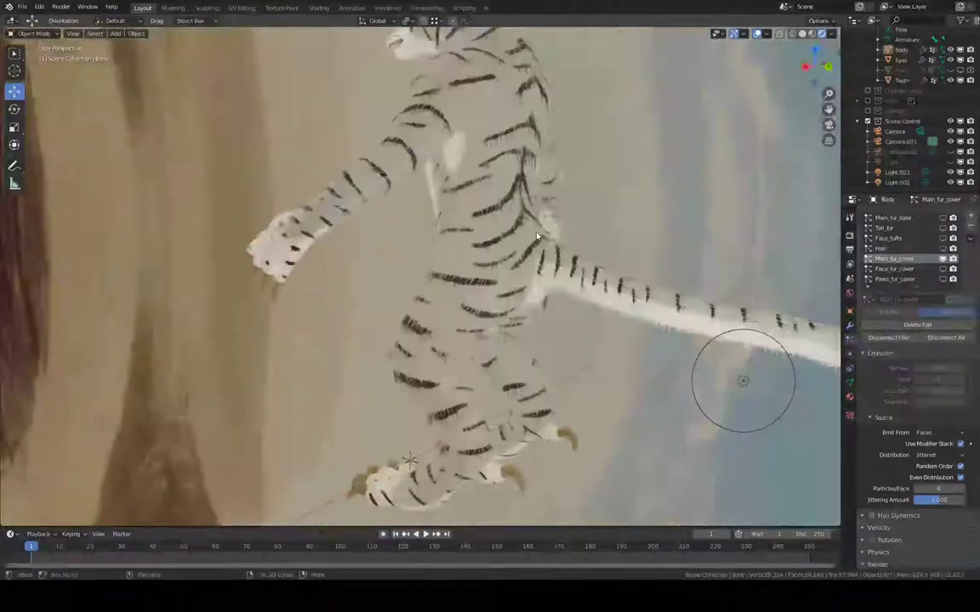
pyautogui.keyDown('shift'); pyautogui.moveTo(528, 263); pyautogui.dragTo(575, 217, button='middle'); pyautogui.keyUp('shift')
pyautogui.scroll(4, 430, 262)
pyautogui.scroll(4, 575, 217)
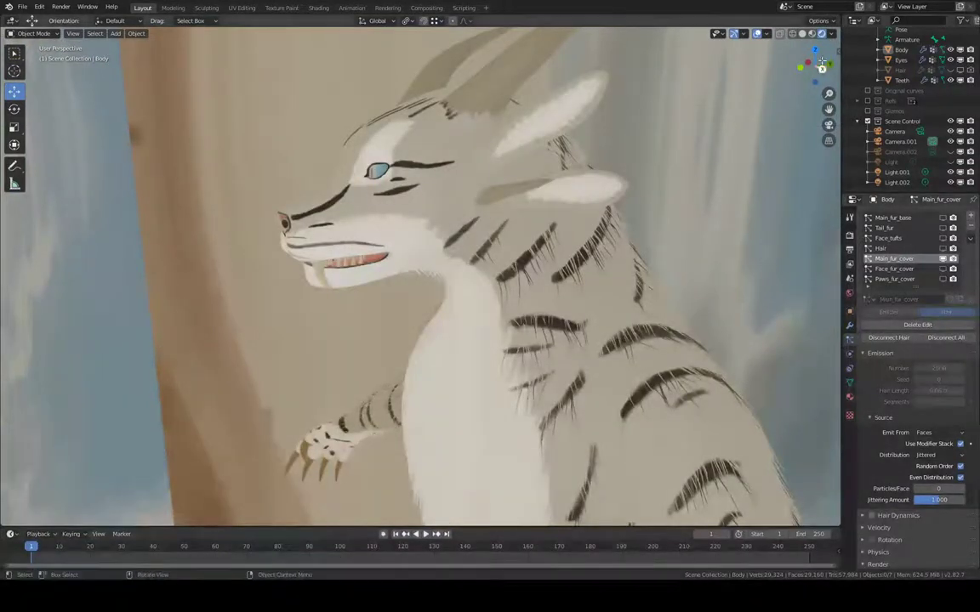
# - Switch the viewport back to Solid shading and render the current frame
pyautogui.click(802, 34)
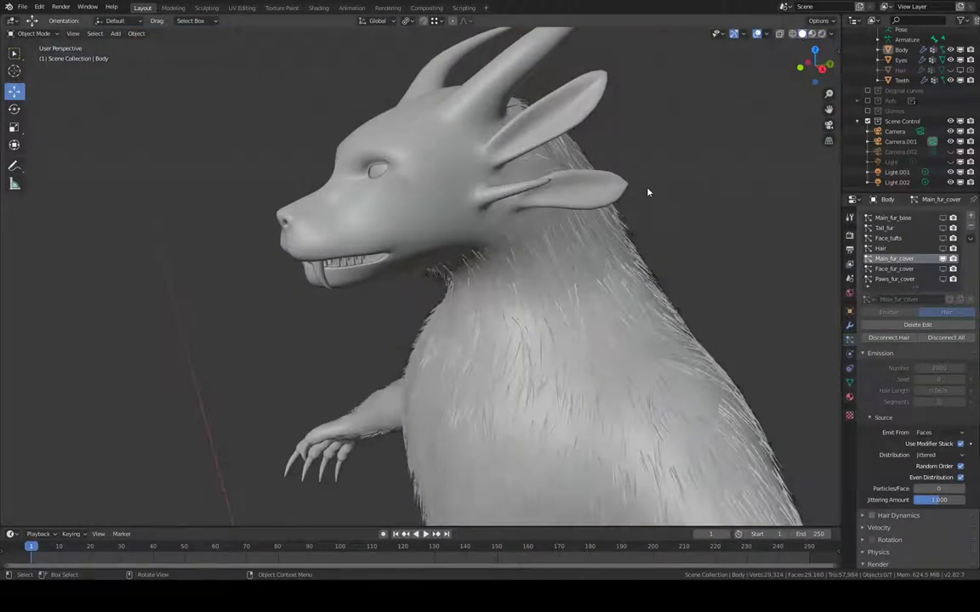
pyautogui.press('KP_0')
pyautogui.press('KP_0')
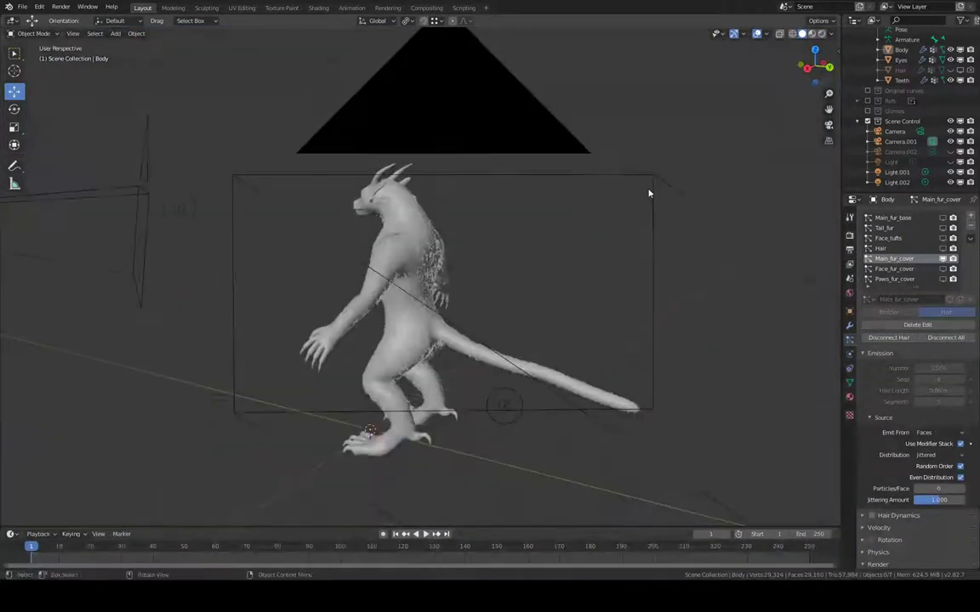
pyautogui.press('F12')
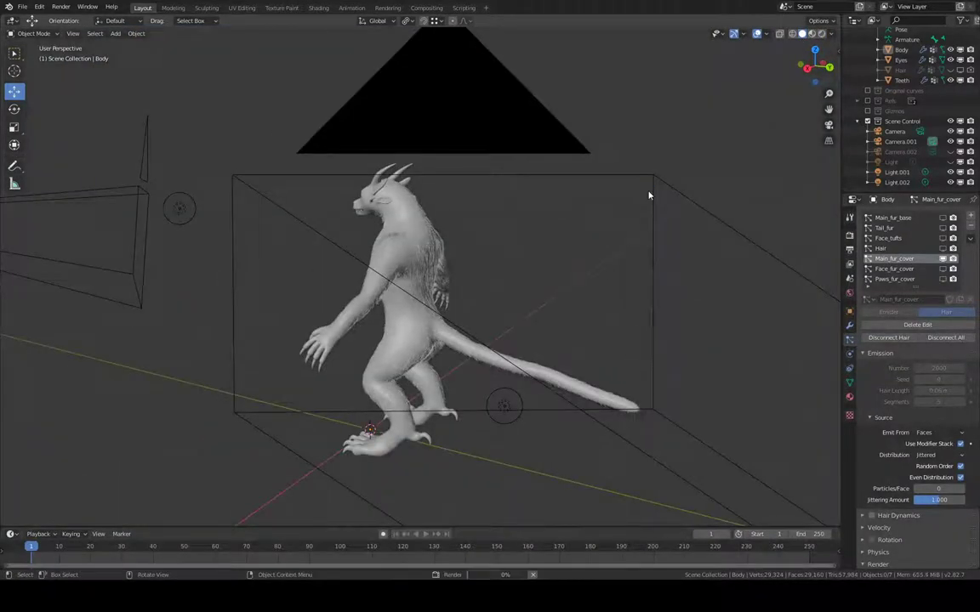
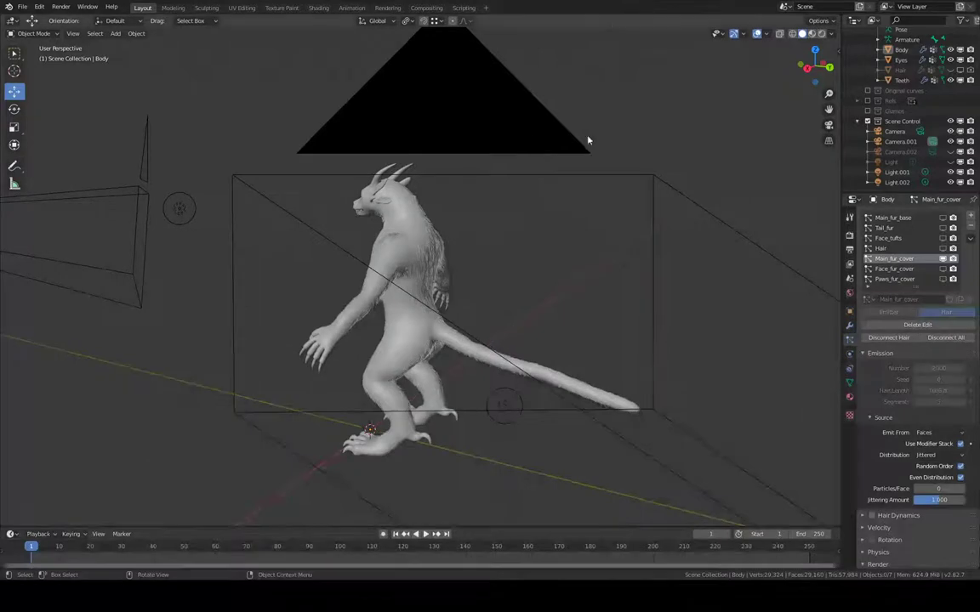
# - Hide the Scene Control collection and the Main_fur_cover hair, and show Face_fur_cover in the viewport
pyautogui.click(950, 121)
pyautogui.moveTo(517, 152); pyautogui.dragTo(579, 144, button='middle')
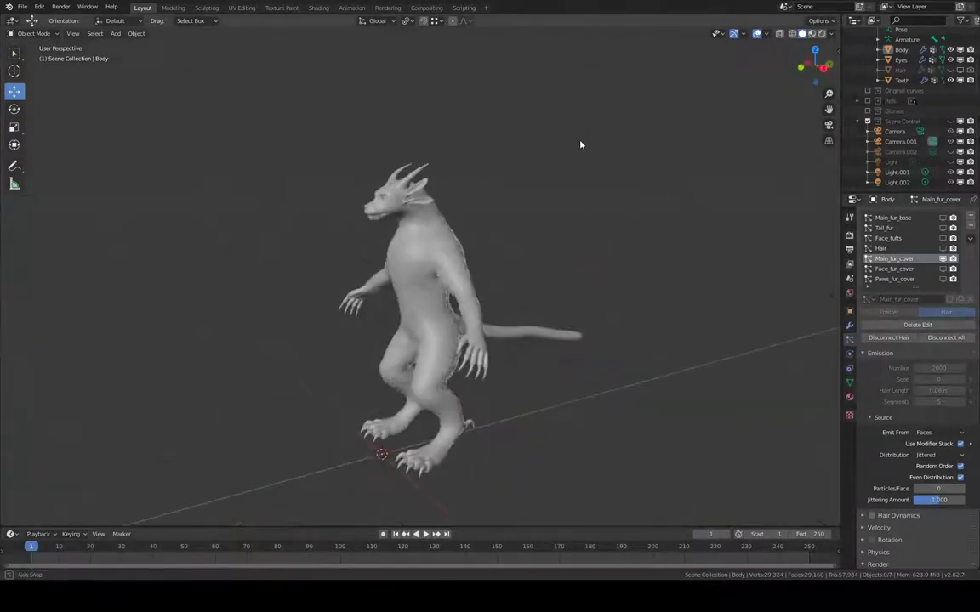
pyautogui.scroll(4, 663, 255)
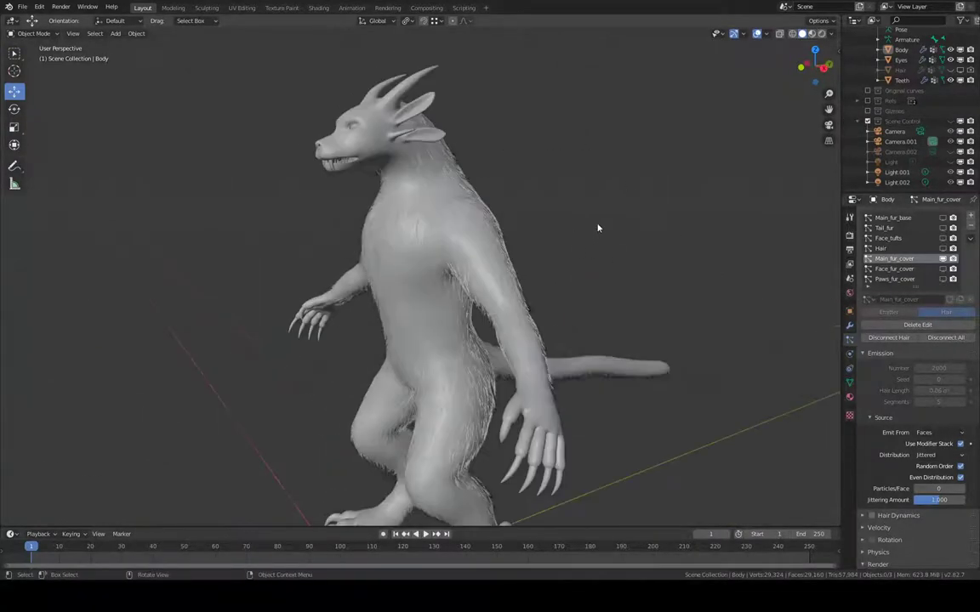
pyautogui.click(942, 258)
pyautogui.click(943, 269)
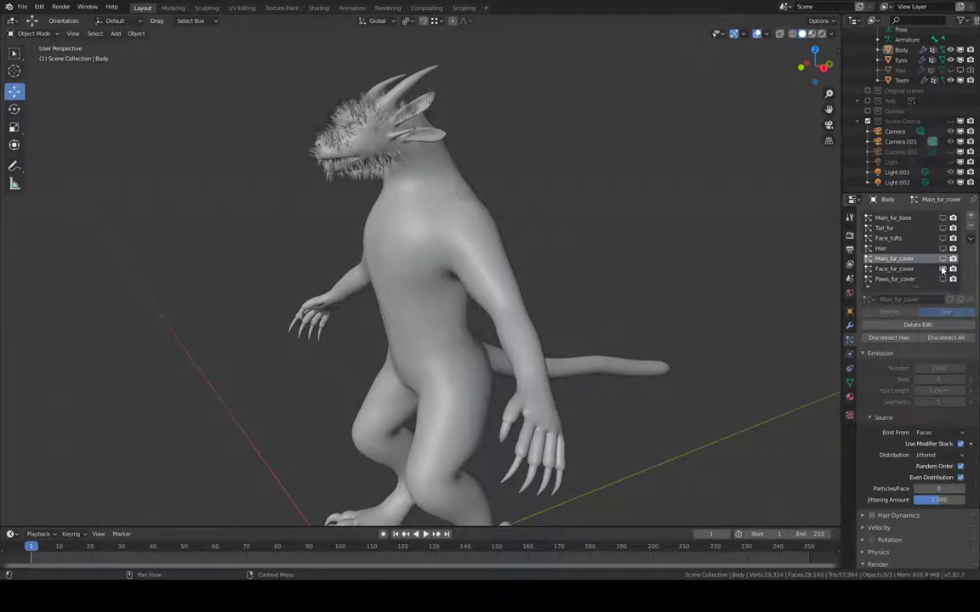
pyautogui.scroll(5, 555, 247)
pyautogui.moveTo(579, 212); pyautogui.dragTo(522, 265, button='middle')
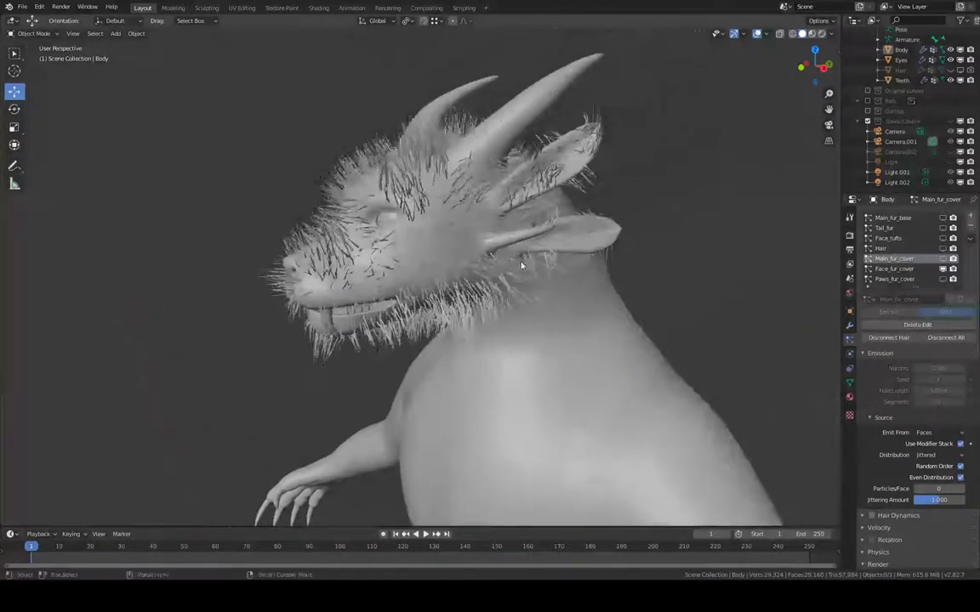
# - Make Face_fur_cover the active particle system and set its children to None
pyautogui.click(910, 269)
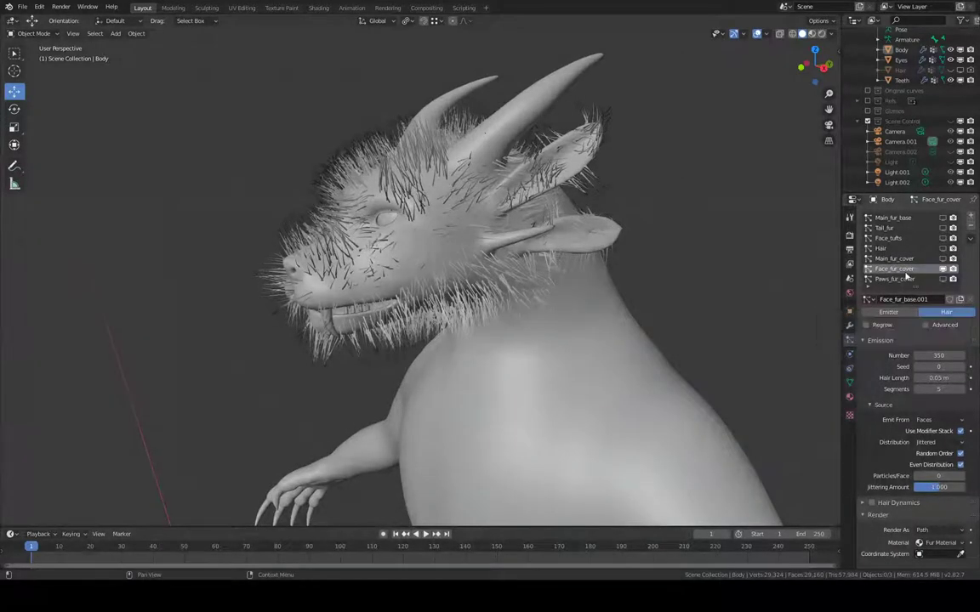
pyautogui.click(900, 218)
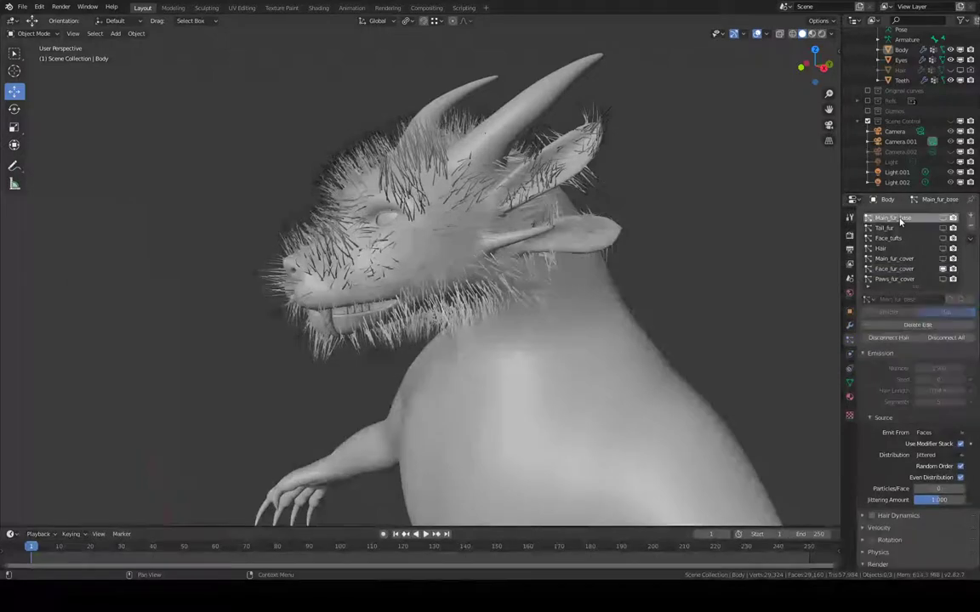
pyautogui.click(898, 270)
pyautogui.moveTo(485, 208); pyautogui.dragTo(605, 254, button='middle')
pyautogui.scroll(3, 563, 245)
pyautogui.scroll(-10, 926, 430)
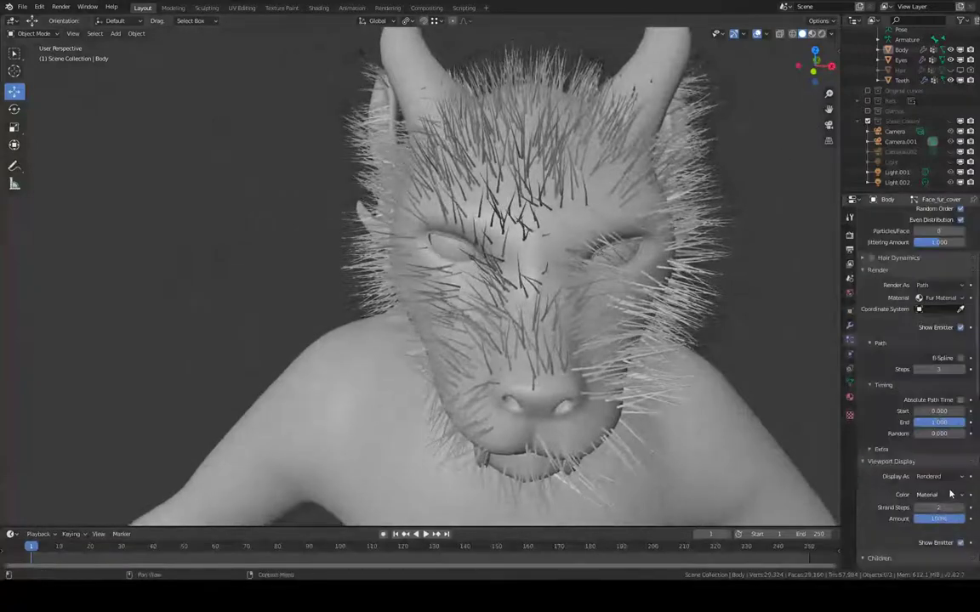
pyautogui.click(879, 369)
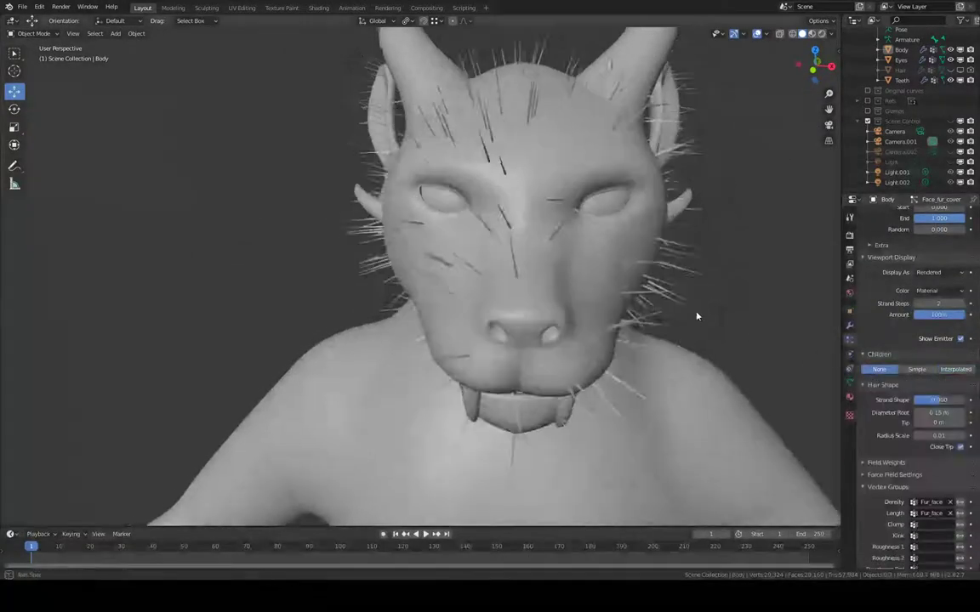
# - Enter Particle Edit mode for Face_fur_cover with Point selection
pyautogui.moveTo(626, 279); pyautogui.dragTo(551, 299, button='middle')
pyautogui.moveTo(784, 338); pyautogui.dragTo(647, 313, button='middle')
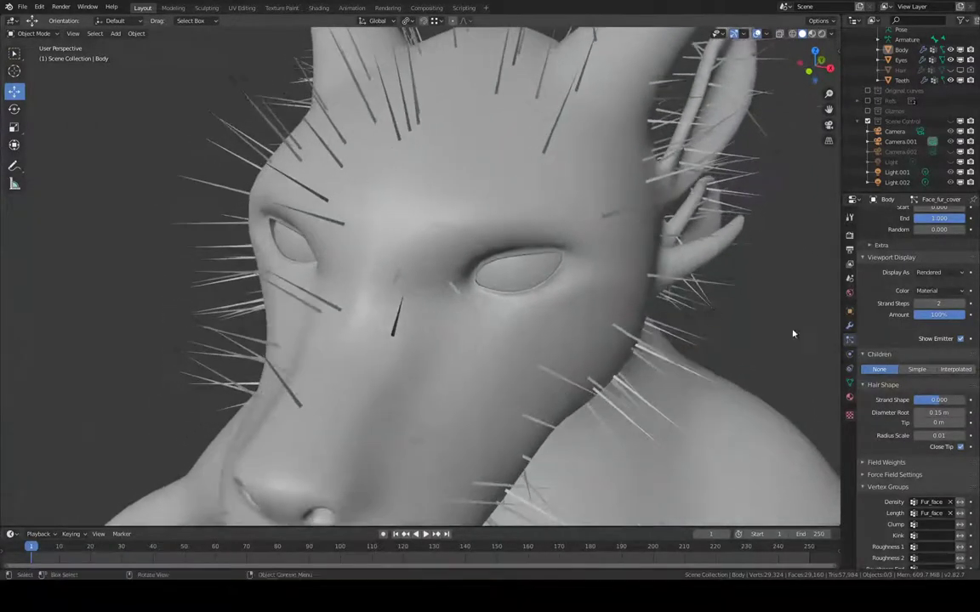
pyautogui.click(39, 34)
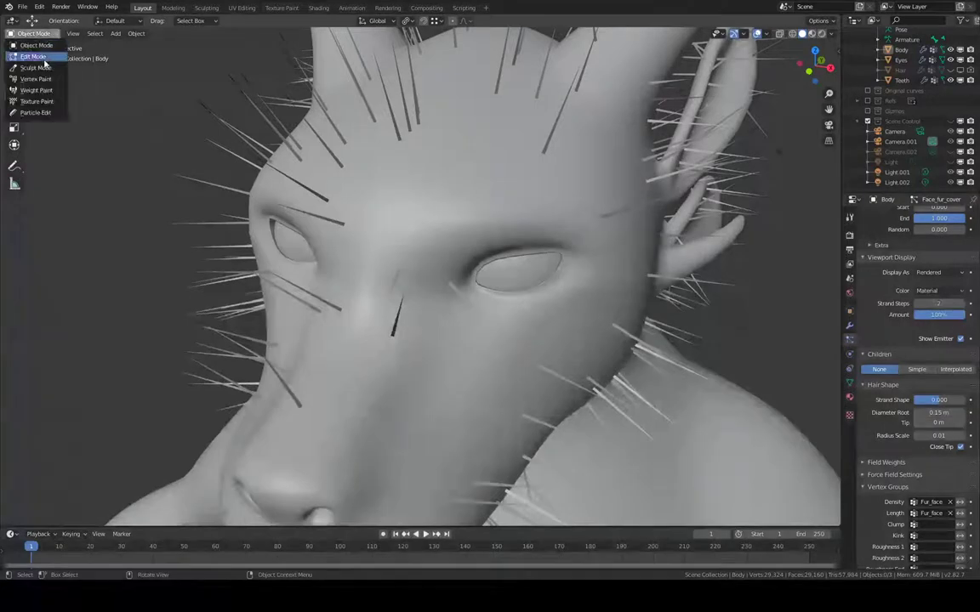
pyautogui.click(36, 112)
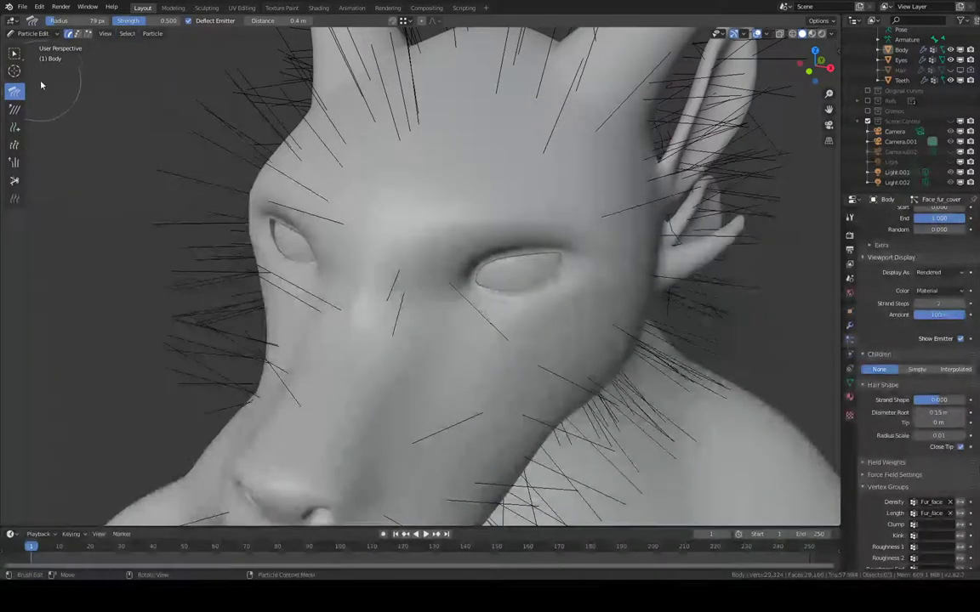
pyautogui.click(77, 33)
# - Delete stray guide hairs around the muzzle and add hairs on both sides of the nose bridge
pyautogui.moveTo(400, 183); pyautogui.dragTo(479, 267, button='middle')
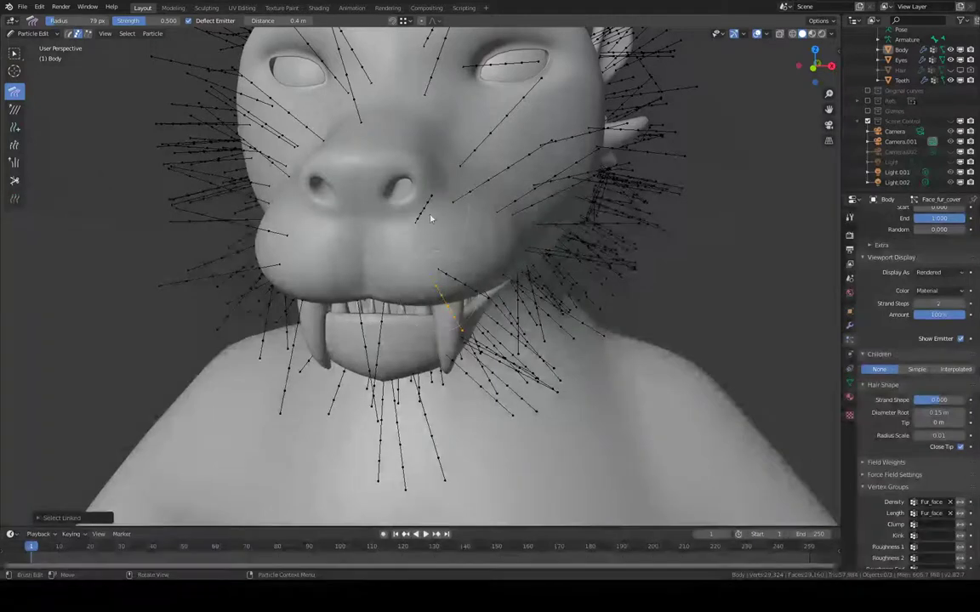
pyautogui.moveTo(431, 219); pyautogui.dragTo(434, 224, button='middle')
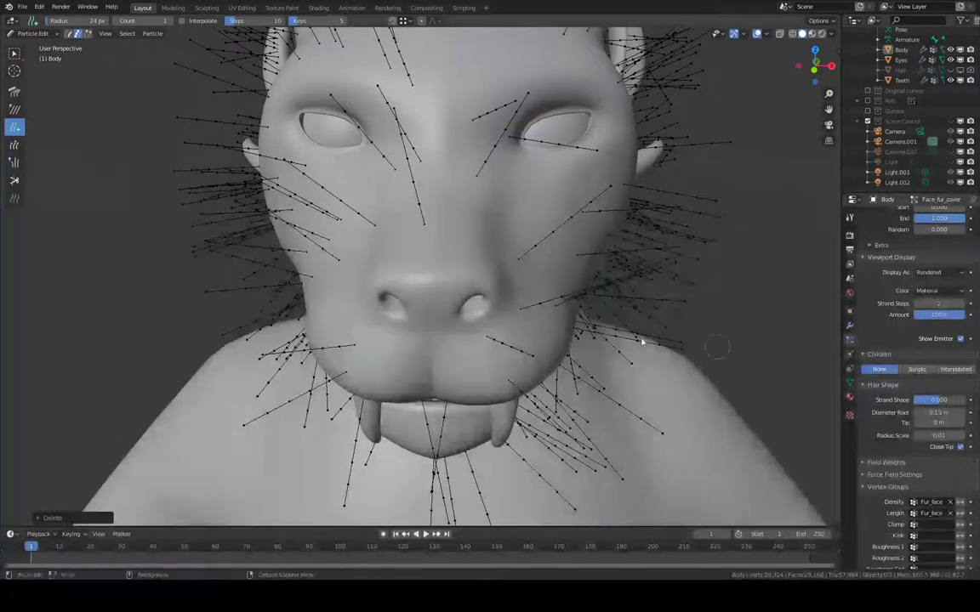
pyautogui.moveTo(643, 342); pyautogui.dragTo(563, 301, button='middle')
pyautogui.scroll(-2, 563, 301)
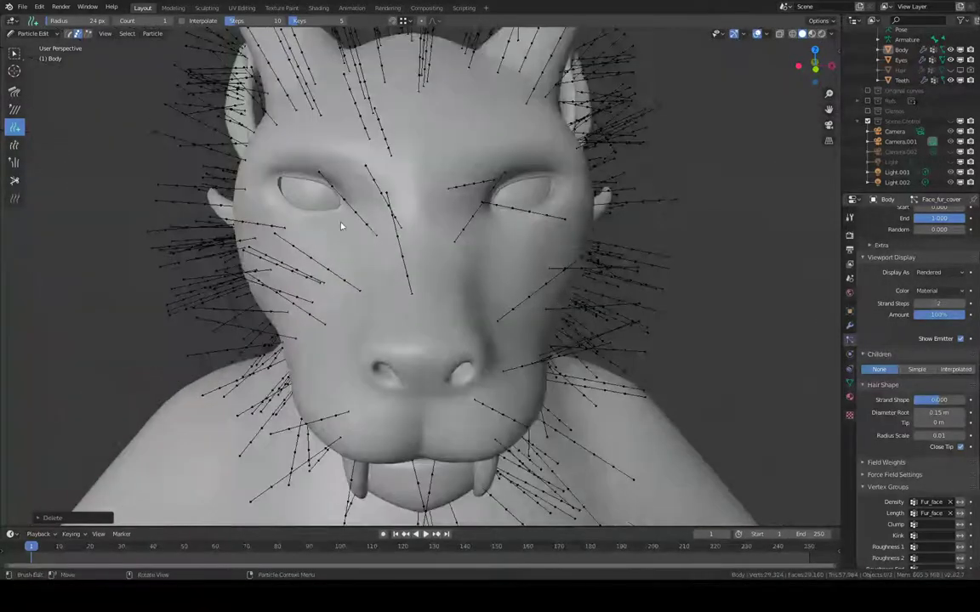
pyautogui.click(406, 272)
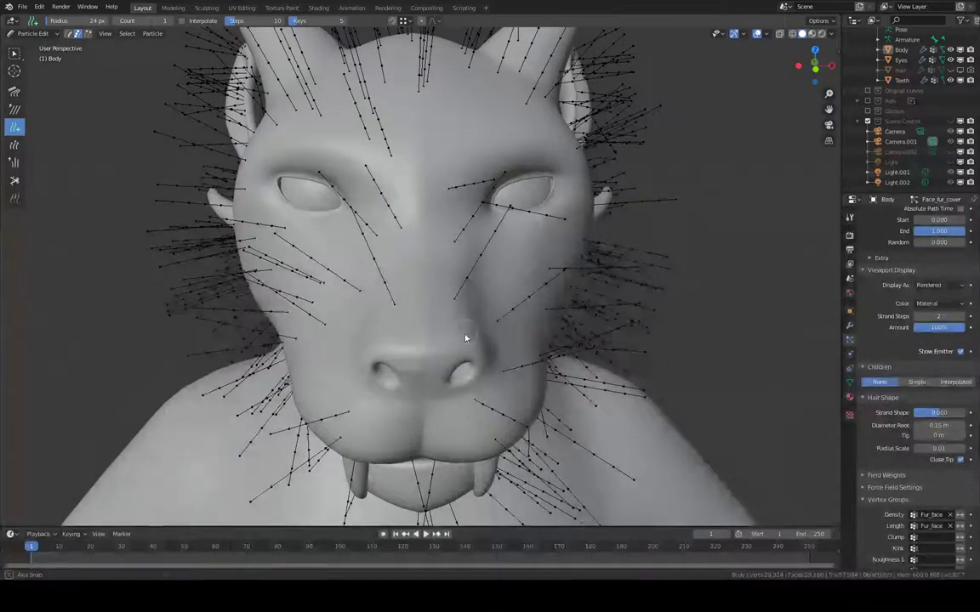
# - Select whole strands growing from the lip edges and inside the mouth, and delete them as particles
pyautogui.moveTo(465, 338); pyautogui.dragTo(330, 276, button='middle')
pyautogui.press('x')
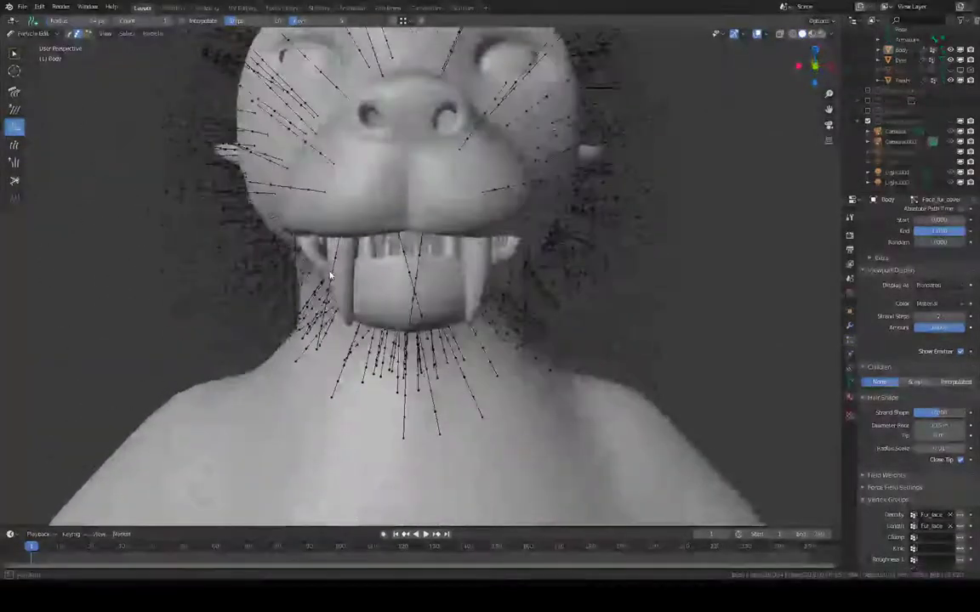
pyautogui.scroll(10, 382, 251)
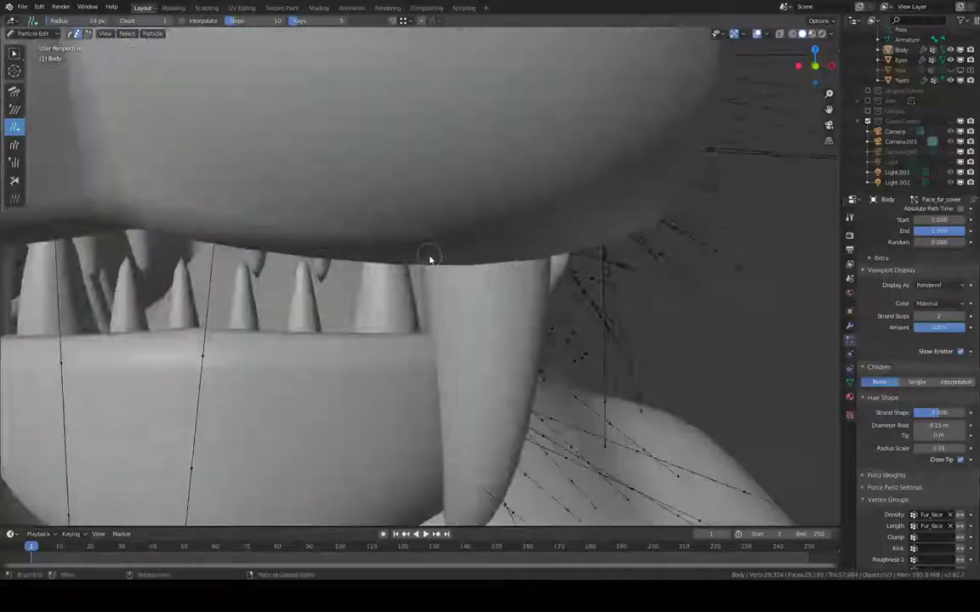
pyautogui.scroll(-6, 437, 257)
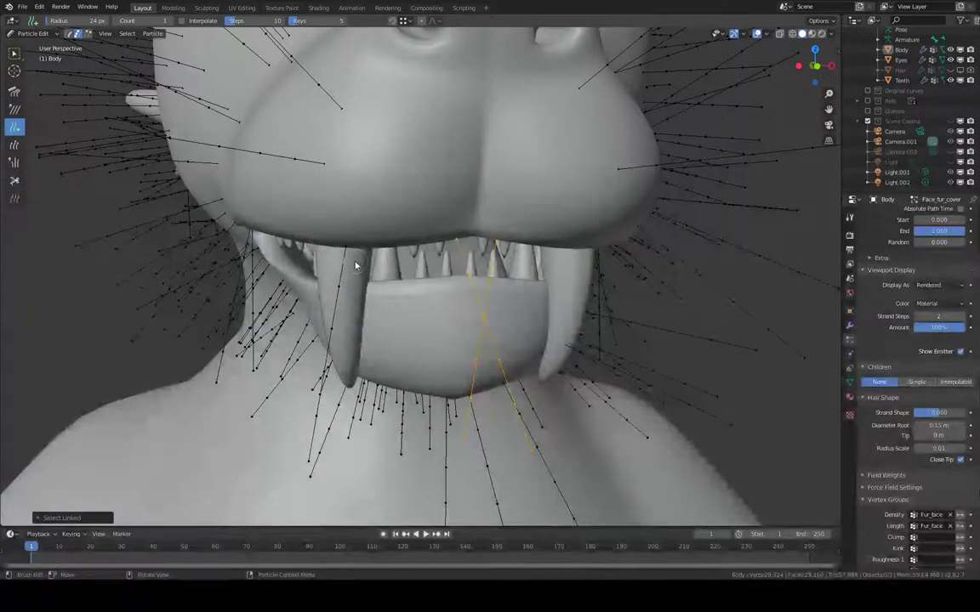
pyautogui.moveTo(343, 259); pyautogui.dragTo(372, 257, button='middle')
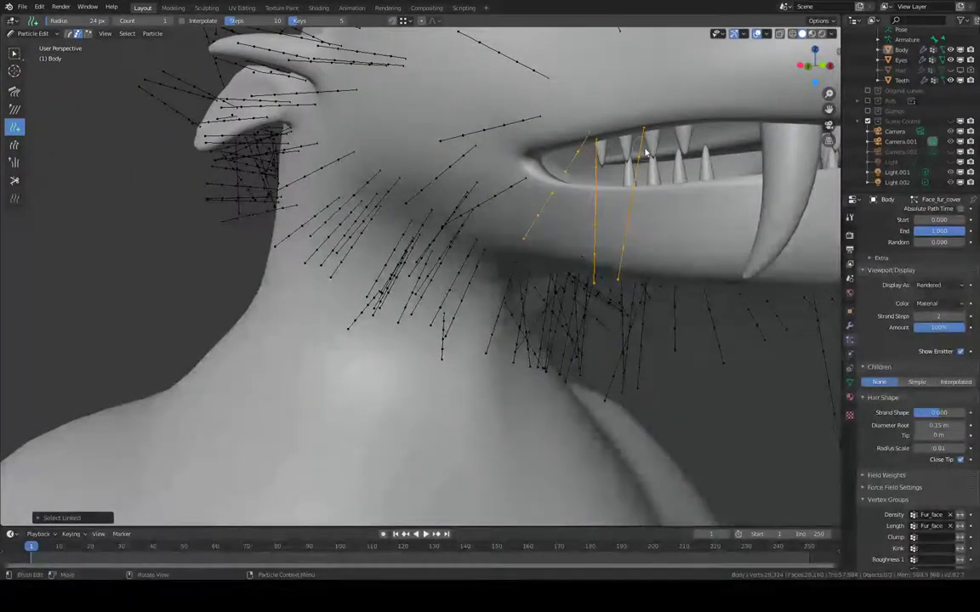
pyautogui.moveTo(646, 151); pyautogui.dragTo(440, 162, button='middle')
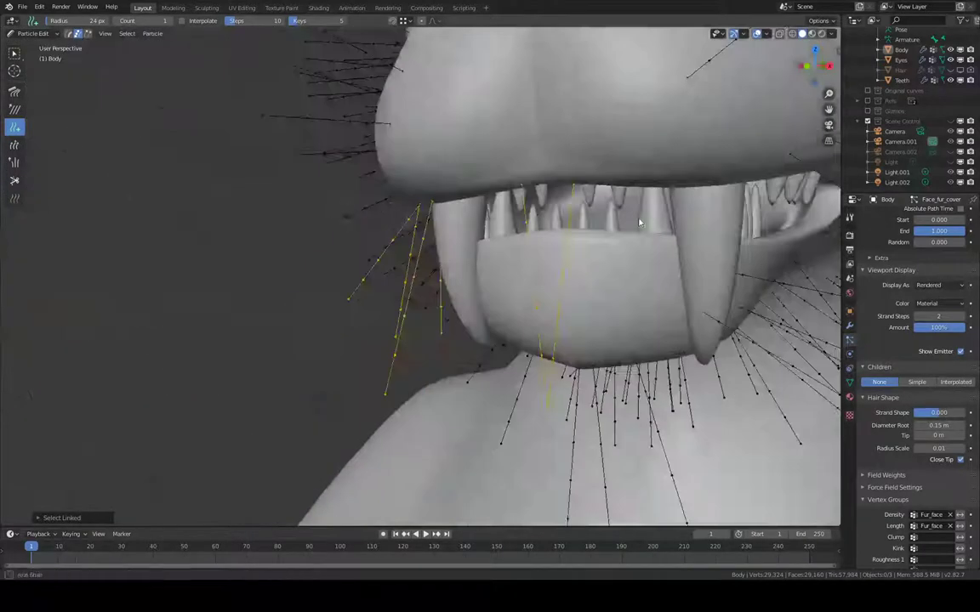
pyautogui.moveTo(639, 223); pyautogui.dragTo(511, 220, button='middle')
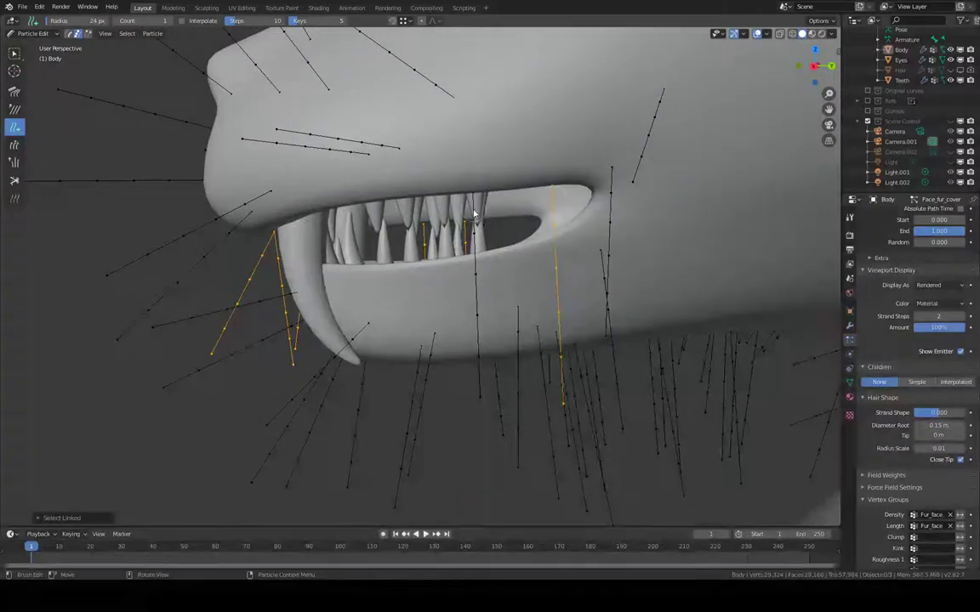
pyautogui.moveTo(475, 215); pyautogui.dragTo(587, 199, button='middle')
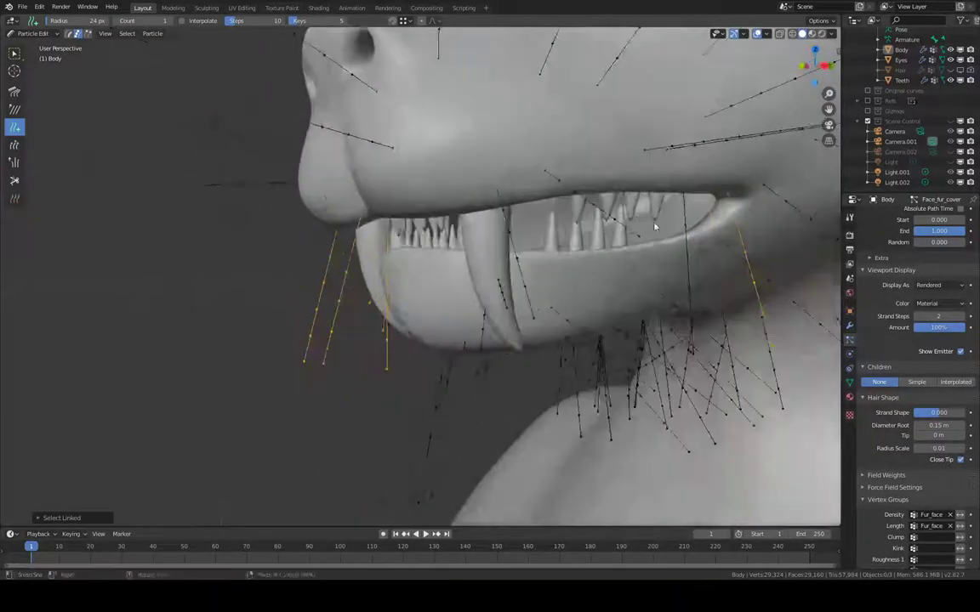
pyautogui.moveTo(685, 227); pyautogui.dragTo(728, 204, button='middle')
pyautogui.click(700, 209)
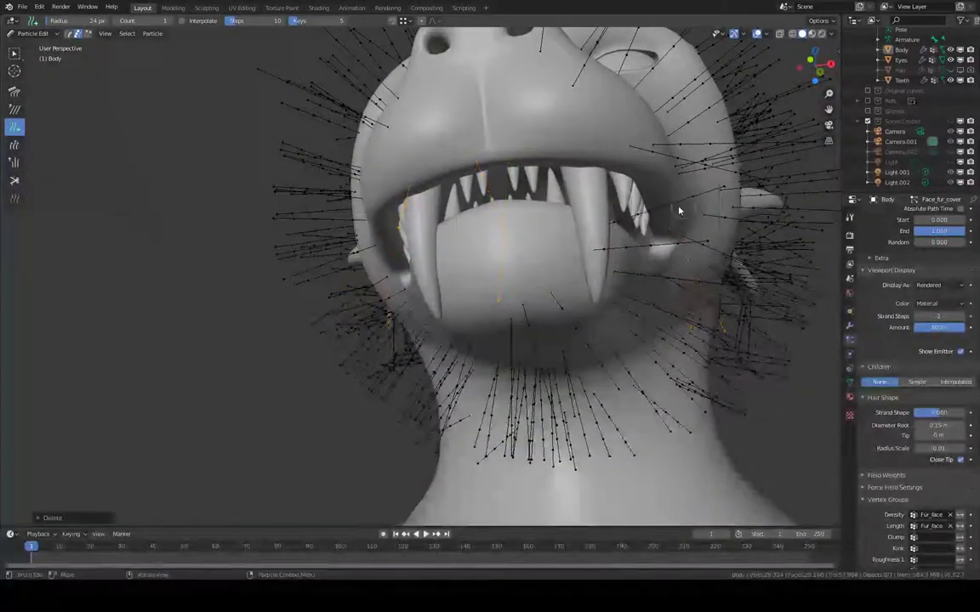
pyautogui.moveTo(361, 166); pyautogui.dragTo(411, 164, button='middle')
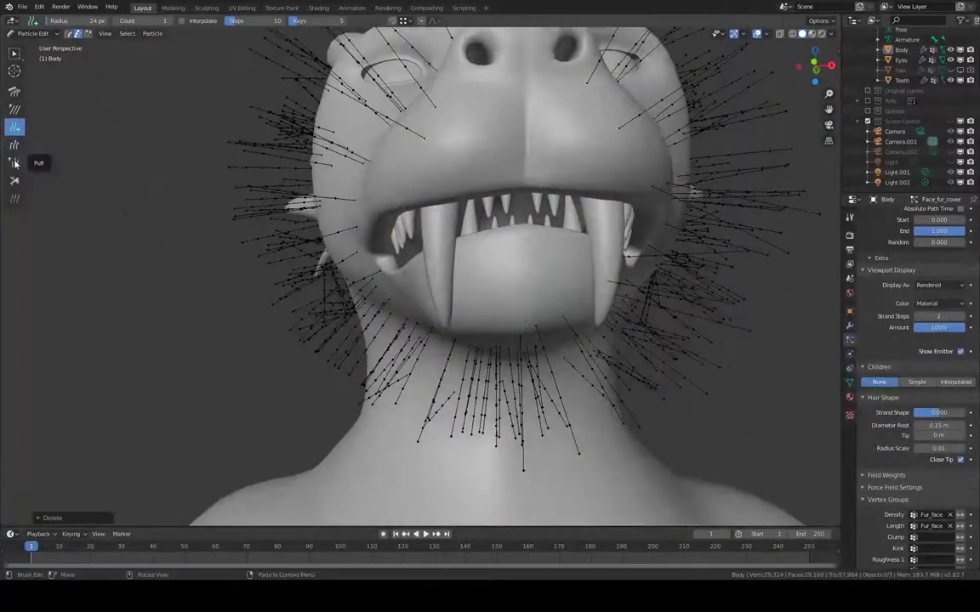
# - Add guide hairs around the upper lip, chin and lower jaw with the Add brush
pyautogui.moveTo(172, 164); pyautogui.dragTo(373, 297, button='middle')
pyautogui.moveTo(442, 290); pyautogui.dragTo(595, 229, button='middle')
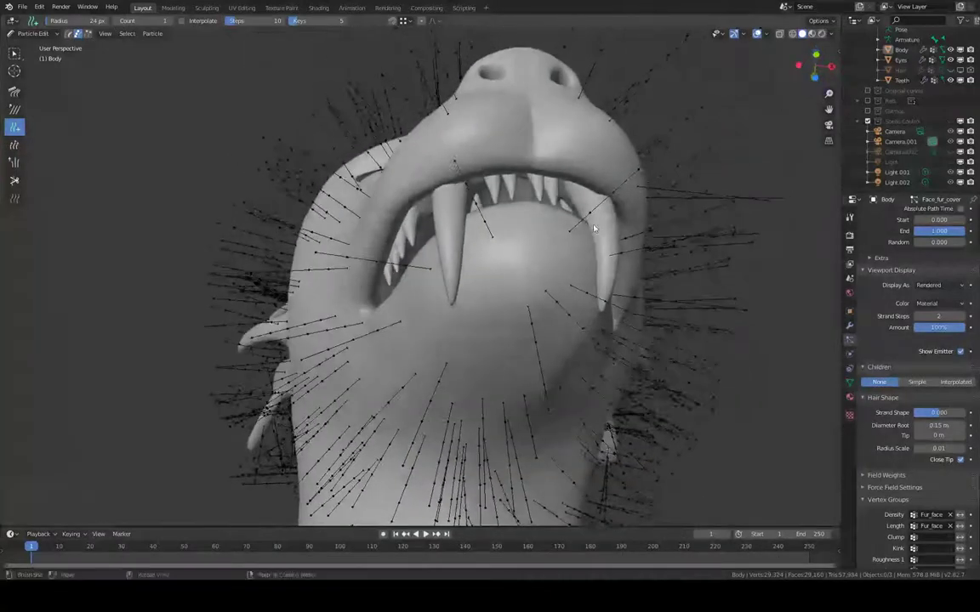
pyautogui.moveTo(488, 303); pyautogui.dragTo(467, 208, button='middle')
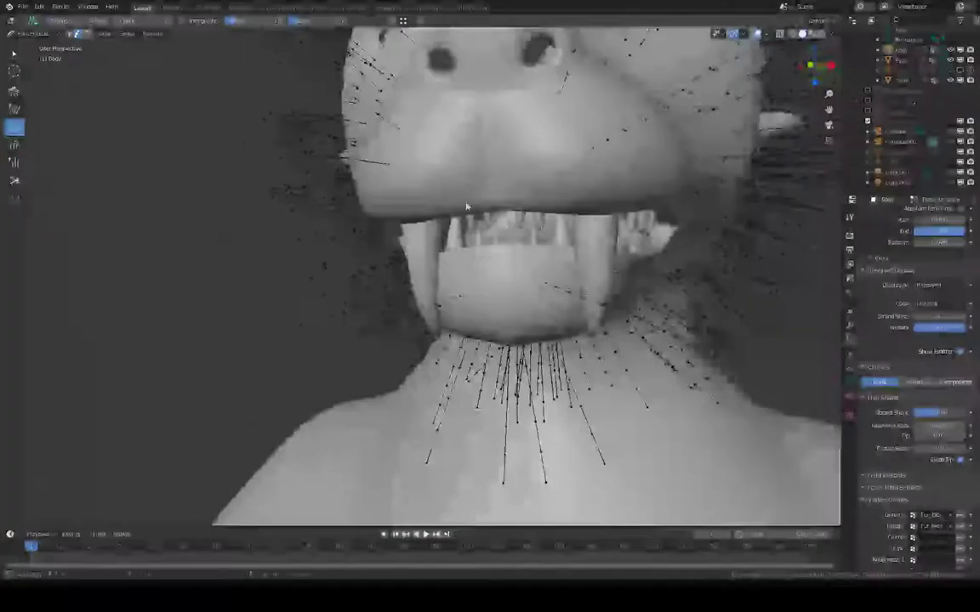
pyautogui.moveTo(537, 175); pyautogui.dragTo(516, 303, button='middle')
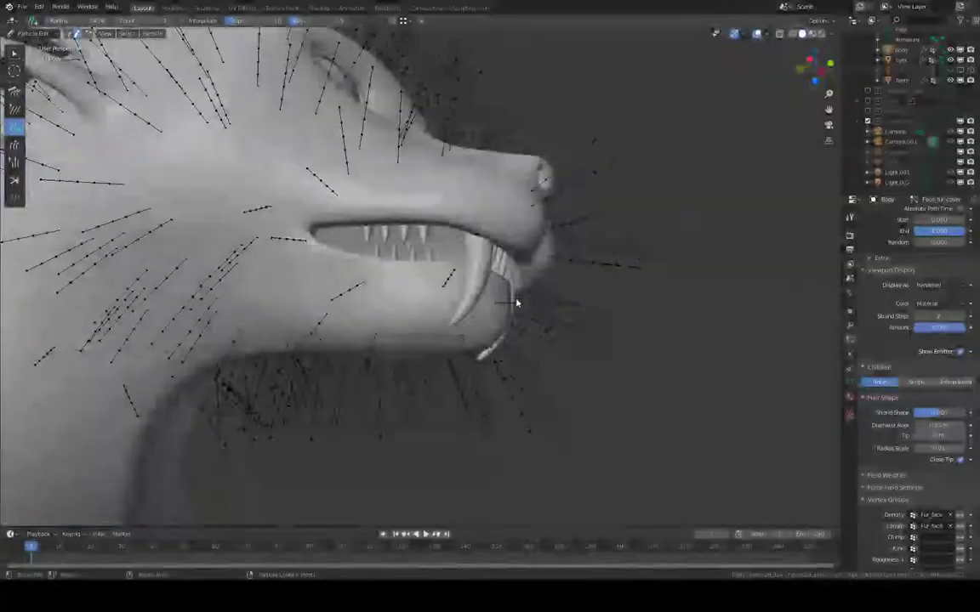
pyautogui.moveTo(223, 165); pyautogui.dragTo(279, 225, button='middle')
# - Delete the stray linked guide strands on the side of the snout as particles
pyautogui.moveTo(445, 200); pyautogui.dragTo(413, 121, button='middle')
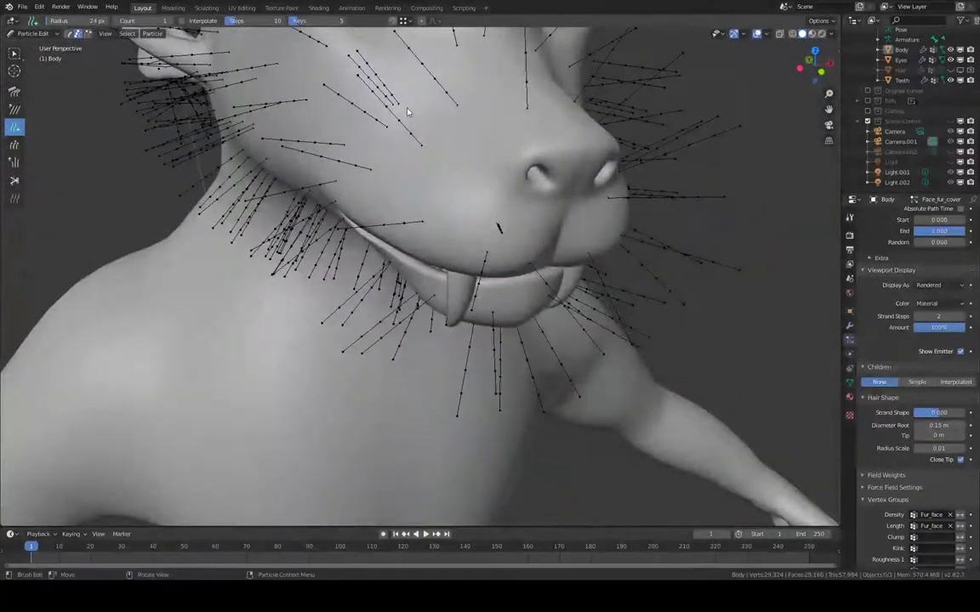
pyautogui.press('x')
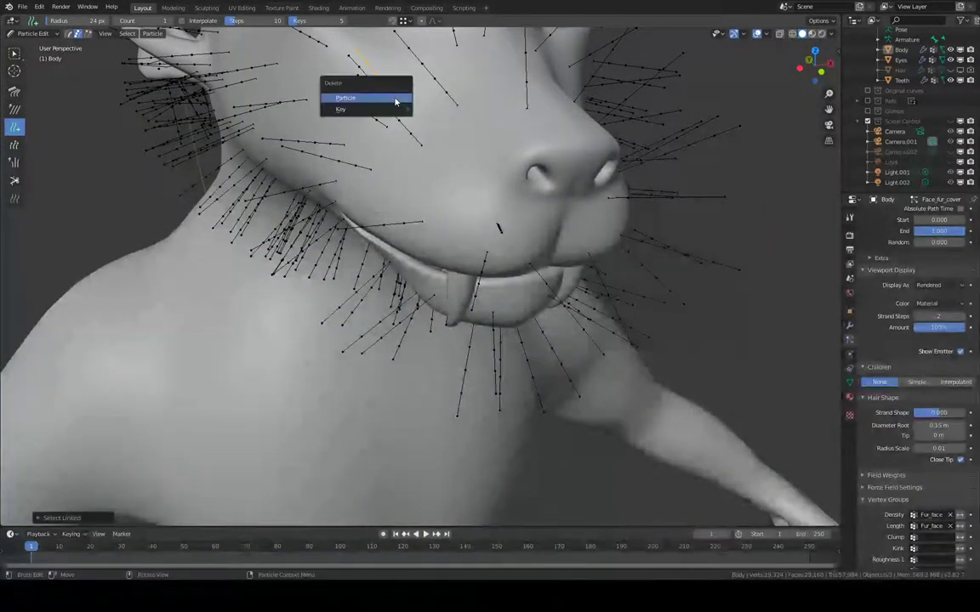
pyautogui.click(394, 105)
# - Select the whole guide strands growing around the horn bases on both sides of the head and delete them as particles
pyautogui.moveTo(394, 105); pyautogui.dragTo(539, 173, button='middle')
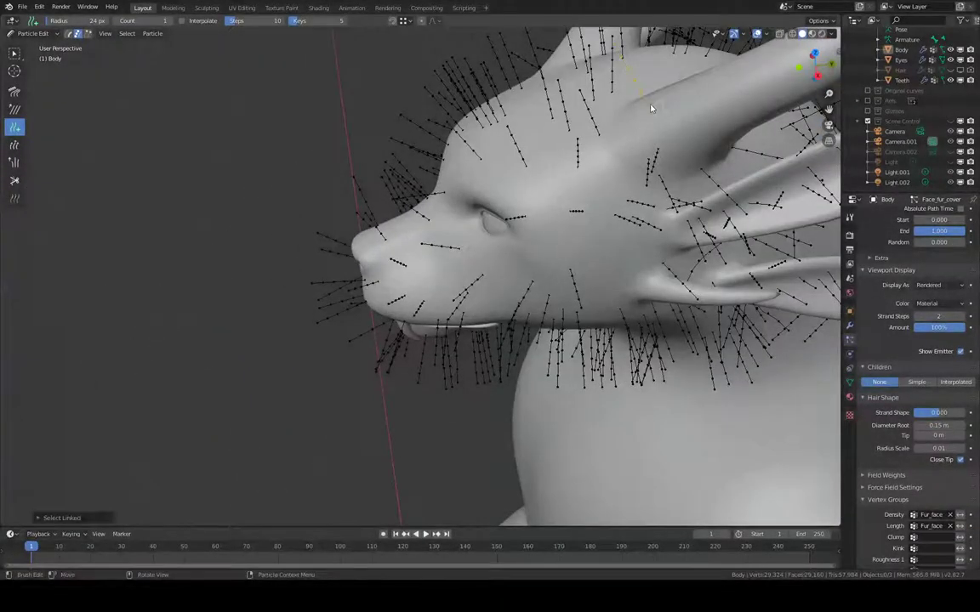
pyautogui.moveTo(651, 108); pyautogui.dragTo(546, 169, button='middle')
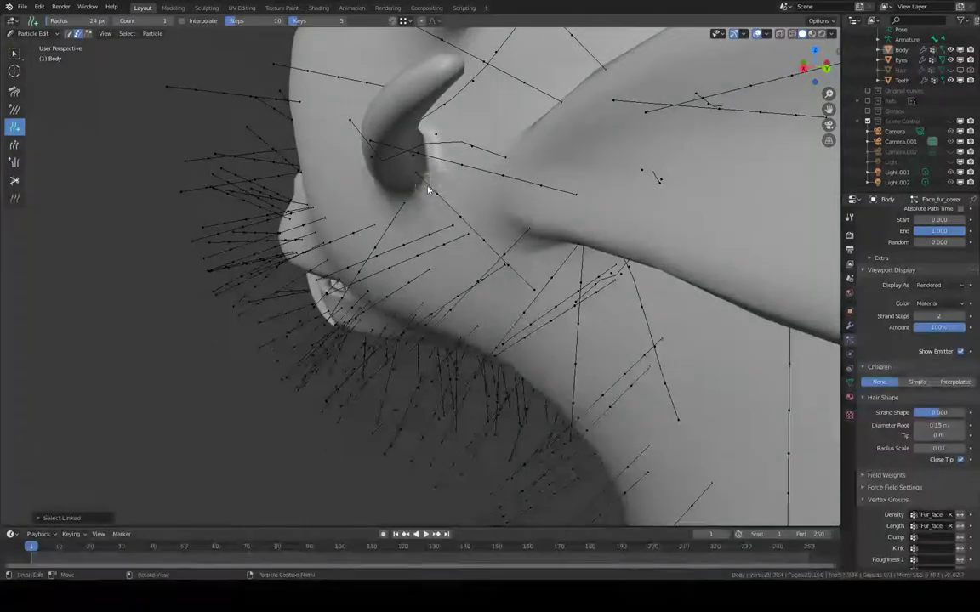
pyautogui.moveTo(428, 189); pyautogui.dragTo(453, 212, button='middle')
pyautogui.moveTo(566, 255); pyautogui.dragTo(348, 353, button='middle')
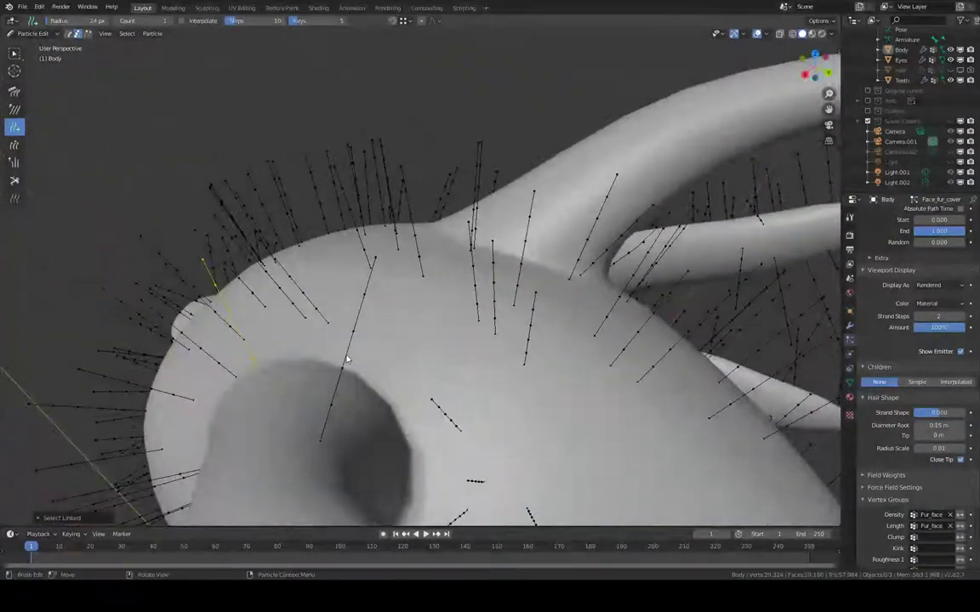
pyautogui.moveTo(437, 320); pyautogui.dragTo(299, 166, button='middle')
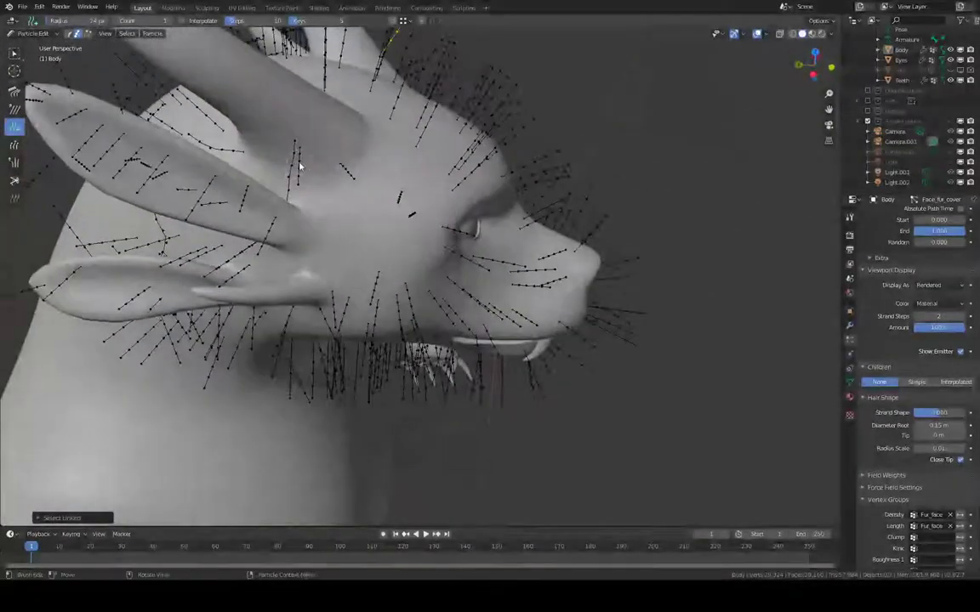
pyautogui.moveTo(363, 148)
pyautogui.mouseDown(button='middle')
pyautogui.moveTo(442, 145)
pyautogui.moveTo(366, 151)
pyautogui.mouseUp(button='middle')
pyautogui.click(366, 154)
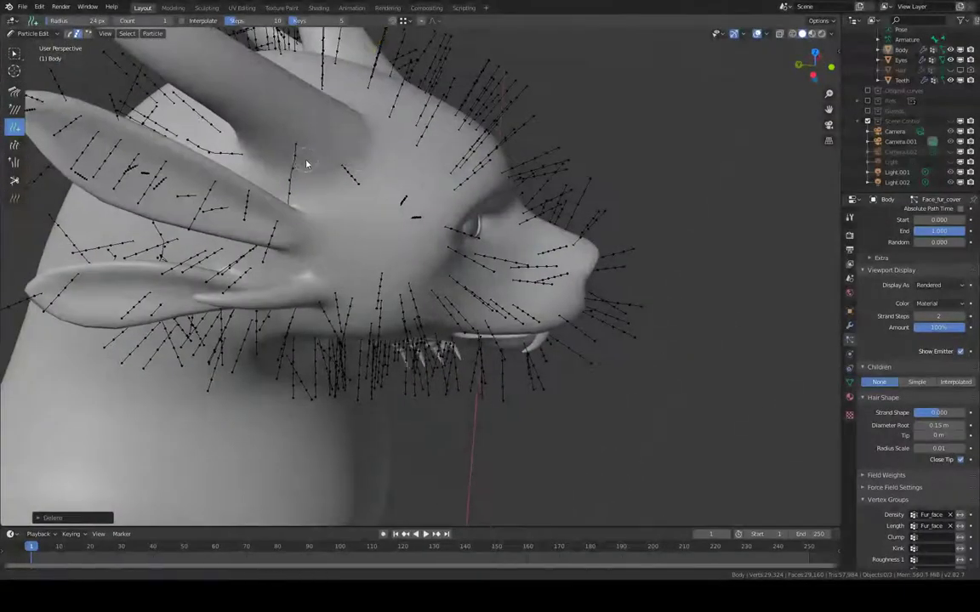
# - Delete the misplaced guide strands on the ears and at the base of the upper ear as particles
pyautogui.moveTo(306, 164); pyautogui.dragTo(315, 265, button='middle')
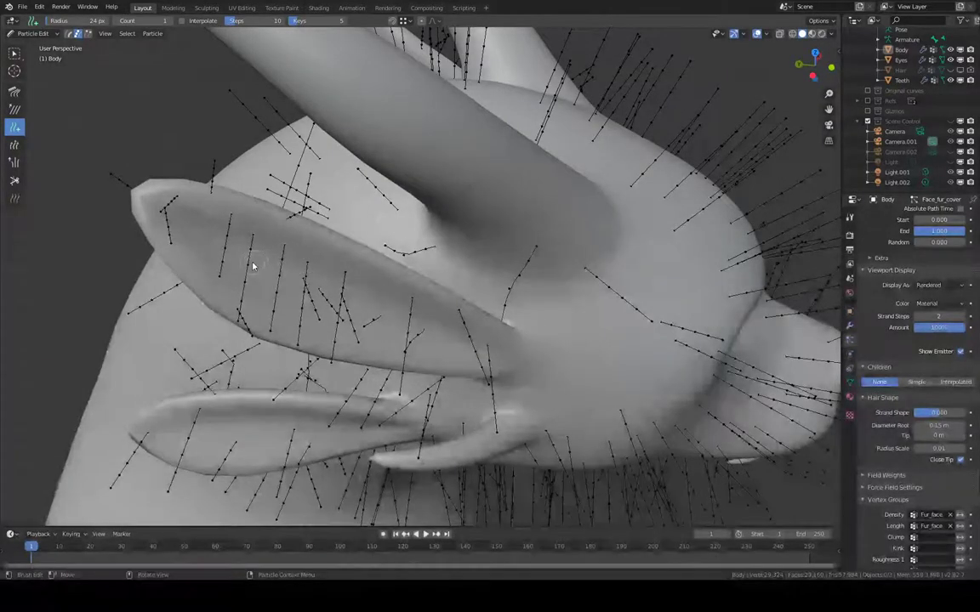
pyautogui.click(380, 304)
pyautogui.moveTo(380, 303); pyautogui.dragTo(547, 387, button='middle')
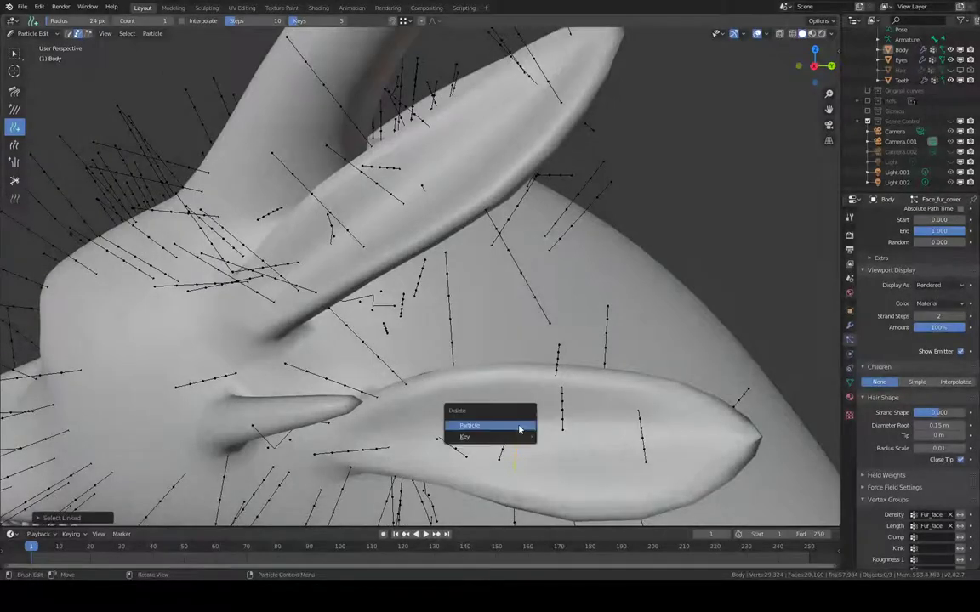
pyautogui.click(520, 430)
pyautogui.moveTo(520, 429); pyautogui.dragTo(439, 329, button='middle')
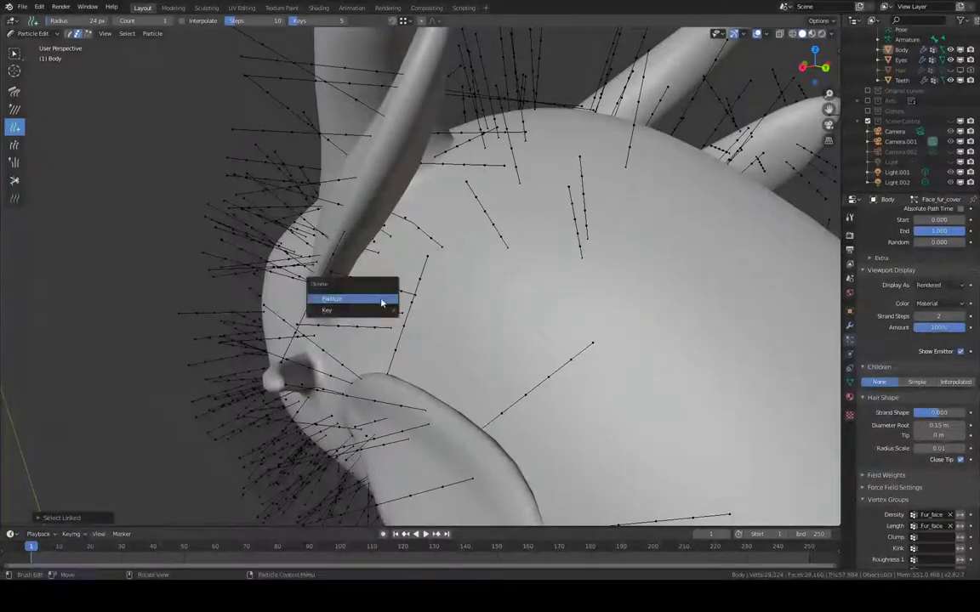
pyautogui.click(382, 299)
# - Delete the cluster of linked guide strands on the temple in front of the ears and horn as particles
pyautogui.moveTo(382, 299); pyautogui.dragTo(574, 318, button='middle')
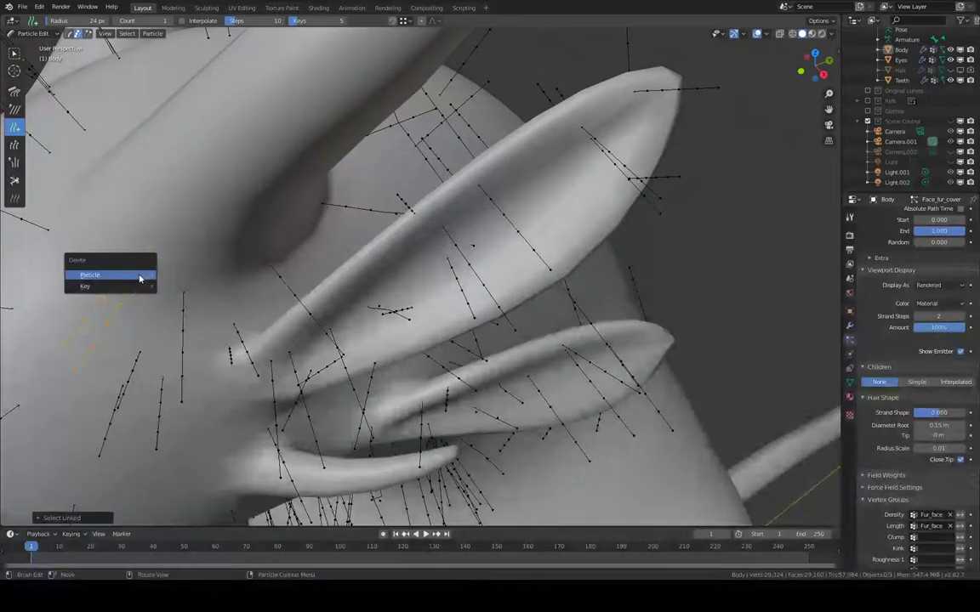
pyautogui.click(141, 278)
pyautogui.moveTo(140, 278); pyautogui.dragTo(412, 179, button='middle')
pyautogui.moveTo(430, 137); pyautogui.dragTo(412, 315, button='middle')
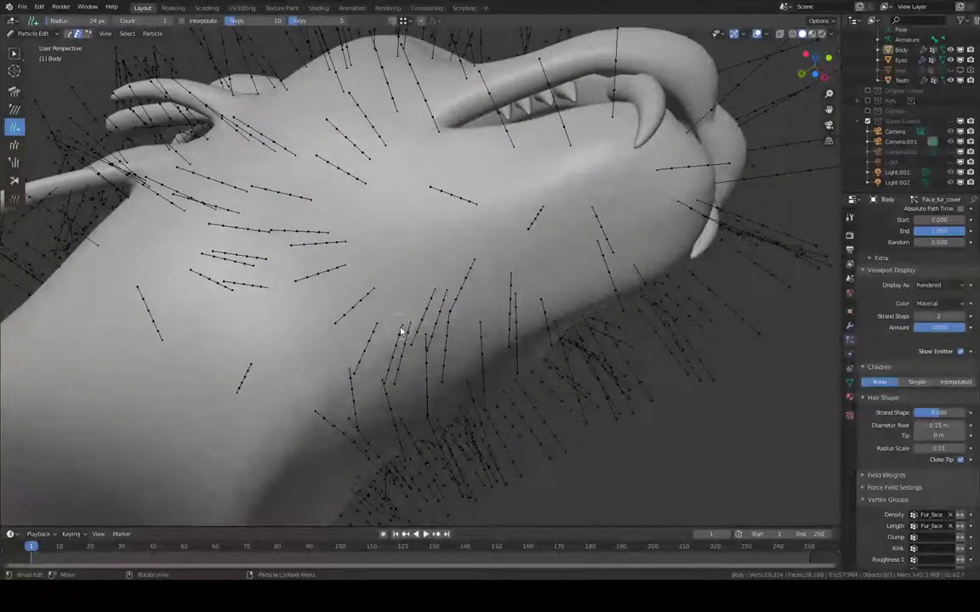
# - Select the linked strands beside the horn bases and upper ears and delete them
pyautogui.moveTo(397, 323); pyautogui.dragTo(533, 339, button='middle')
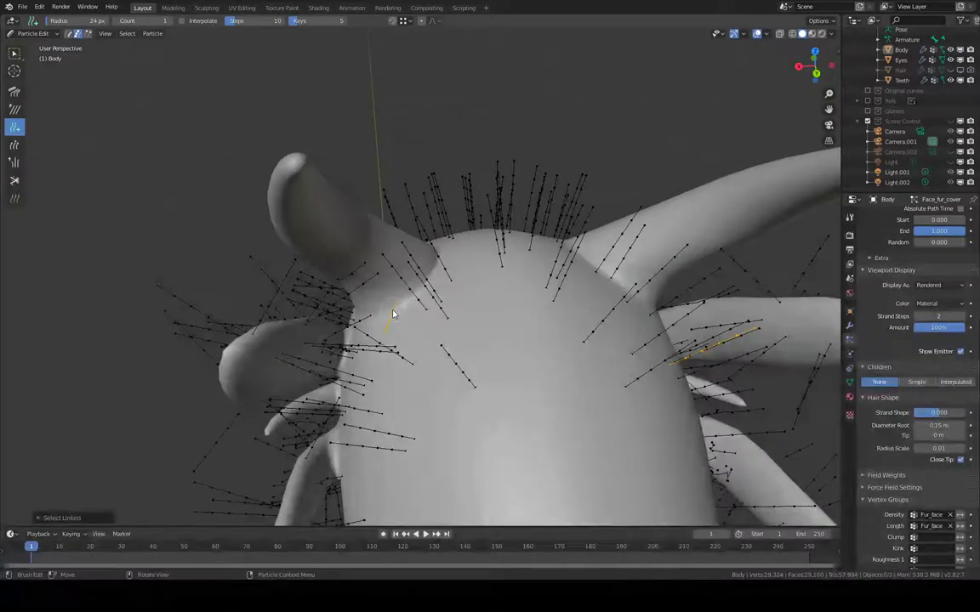
pyautogui.moveTo(439, 297)
pyautogui.mouseDown(button='middle')
pyautogui.moveTo(419, 331)
pyautogui.moveTo(435, 284)
pyautogui.moveTo(430, 293)
pyautogui.mouseUp(button='middle')
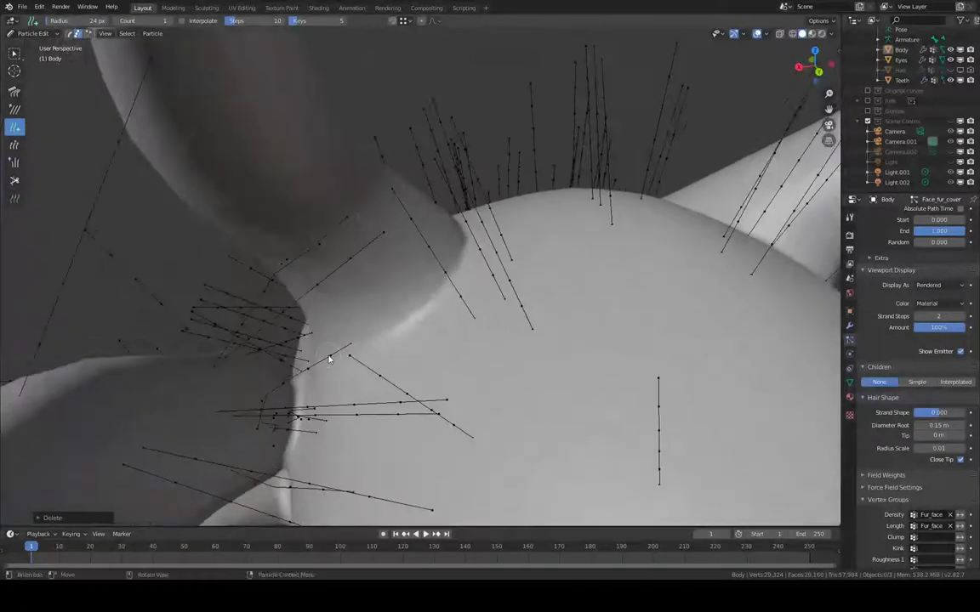
pyautogui.click(345, 355)
pyautogui.moveTo(344, 355); pyautogui.dragTo(250, 310, button='middle')
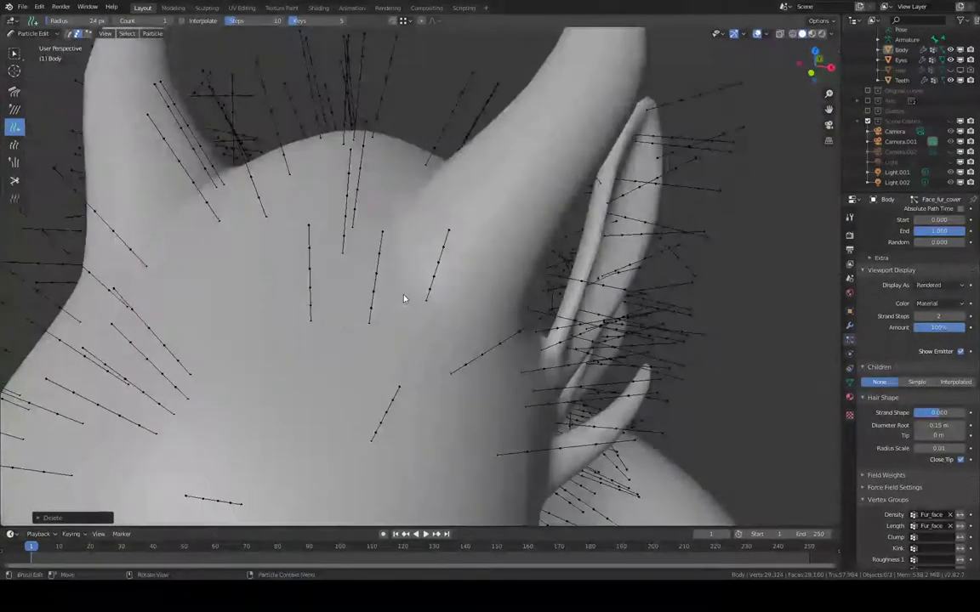
# - Add a guide hair on the crown, and delete the surplus linked strands on the forehead between the horns
pyautogui.moveTo(405, 299); pyautogui.dragTo(361, 329, button='middle')
pyautogui.click(433, 300)
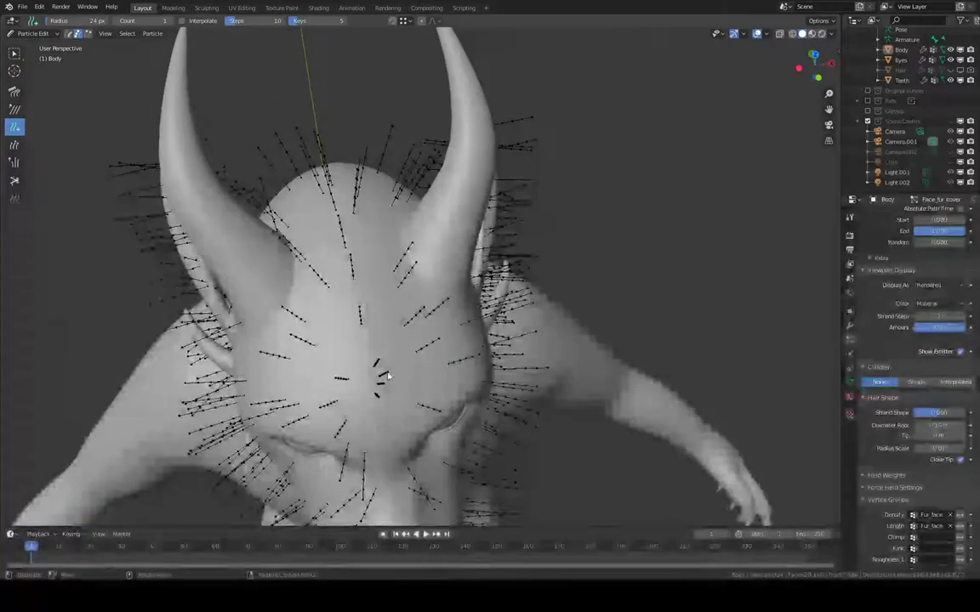
pyautogui.scroll(1, 390, 377)
pyautogui.moveTo(394, 376); pyautogui.dragTo(420, 378, button='middle')
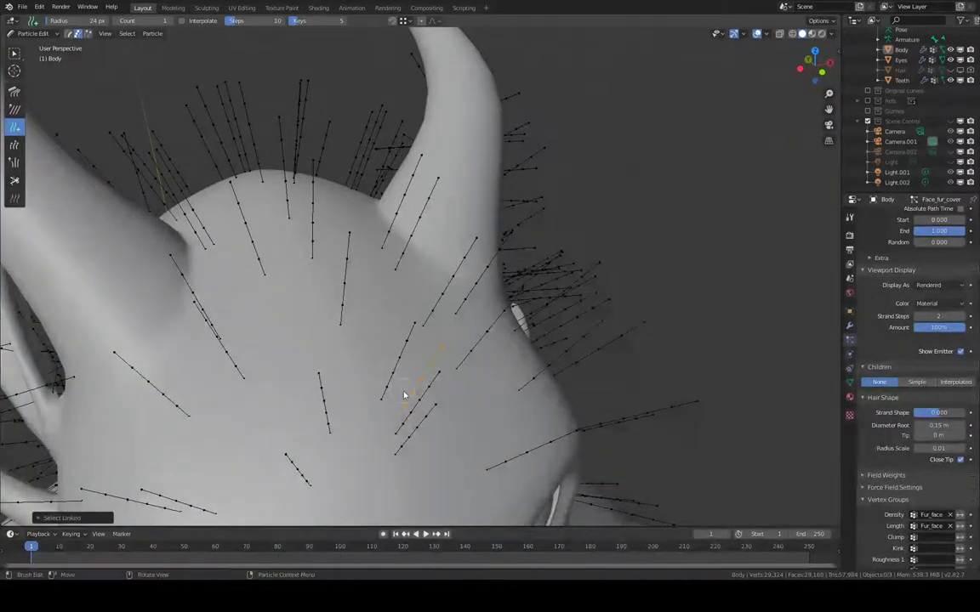
pyautogui.click(405, 389)
# - Select the stray linked strand at the base of the upper ear behind the horn and delete it
pyautogui.moveTo(405, 389); pyautogui.dragTo(380, 368, button='middle')
pyautogui.moveTo(384, 368); pyautogui.dragTo(274, 352, button='middle')
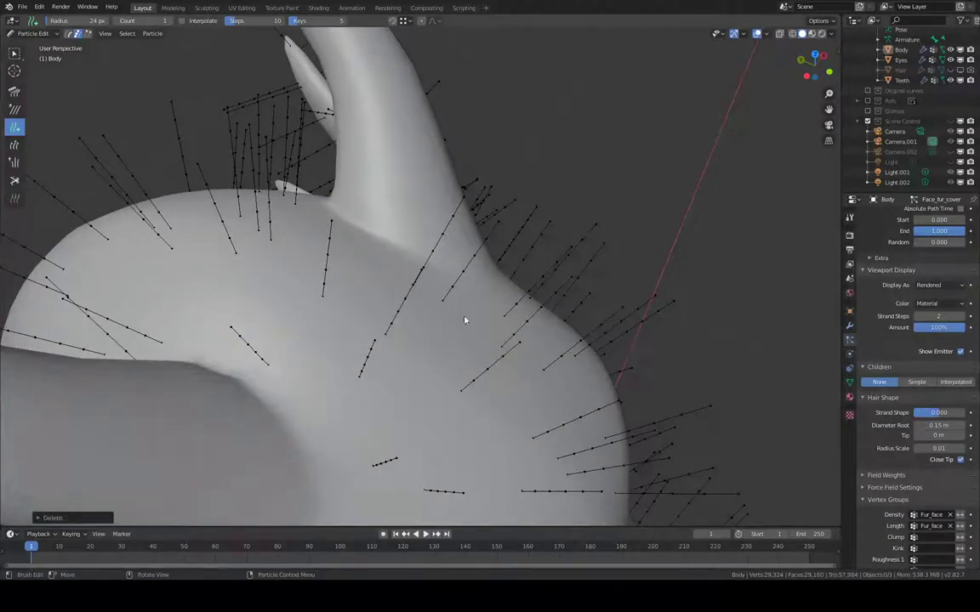
pyautogui.moveTo(465, 321); pyautogui.dragTo(368, 301, button='middle')
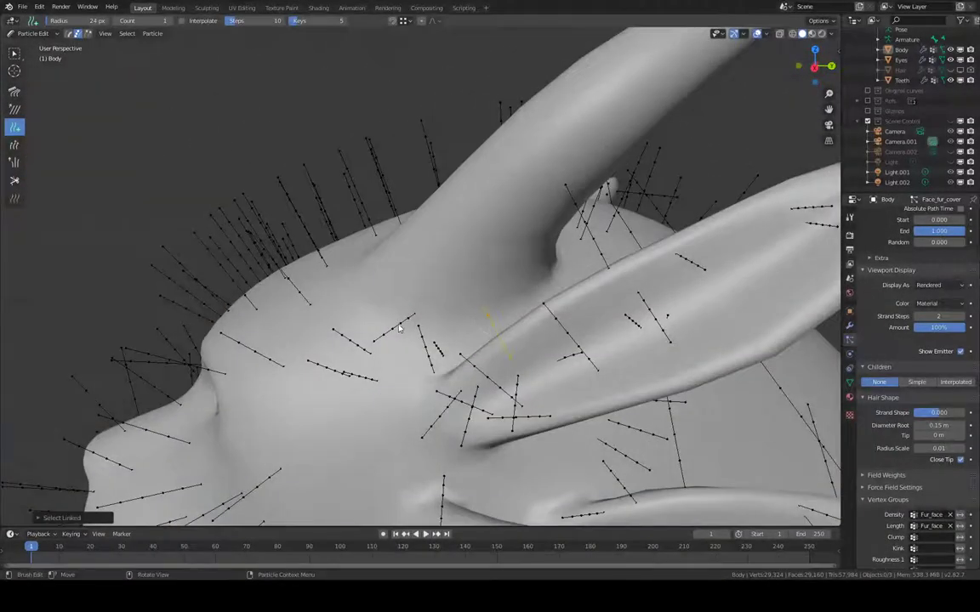
pyautogui.moveTo(400, 331); pyautogui.dragTo(429, 314, button='middle')
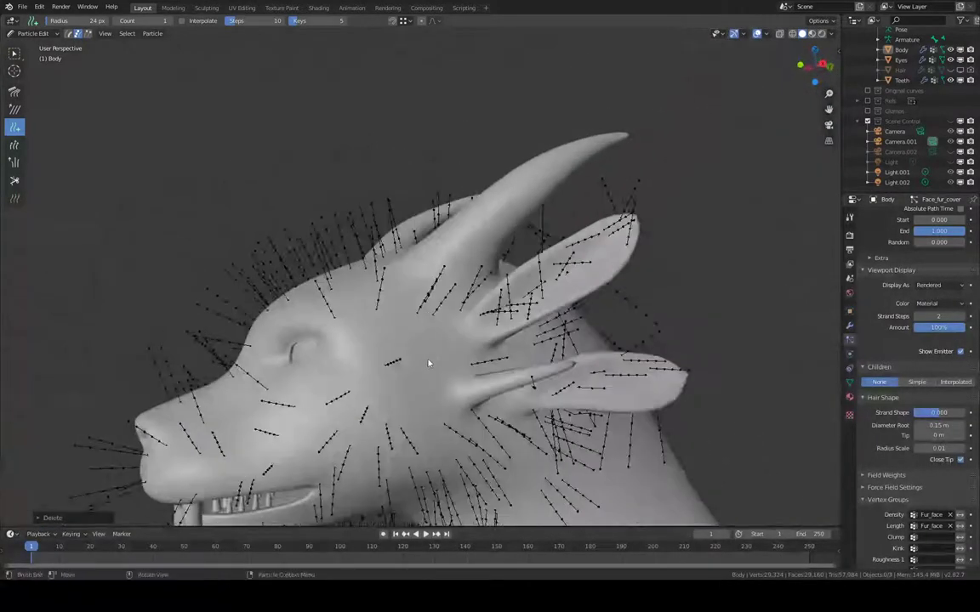
# - Work on the temple between the eye and the ears with the Add brush, and delete unwanted linked strands as particles
pyautogui.moveTo(431, 354)
pyautogui.mouseDown(button='middle')
pyautogui.moveTo(416, 339)
pyautogui.moveTo(472, 339)
pyautogui.moveTo(431, 343)
pyautogui.mouseUp(button='middle')
pyautogui.scroll(5, 431, 343)
pyautogui.scroll(-8, 323, 411)
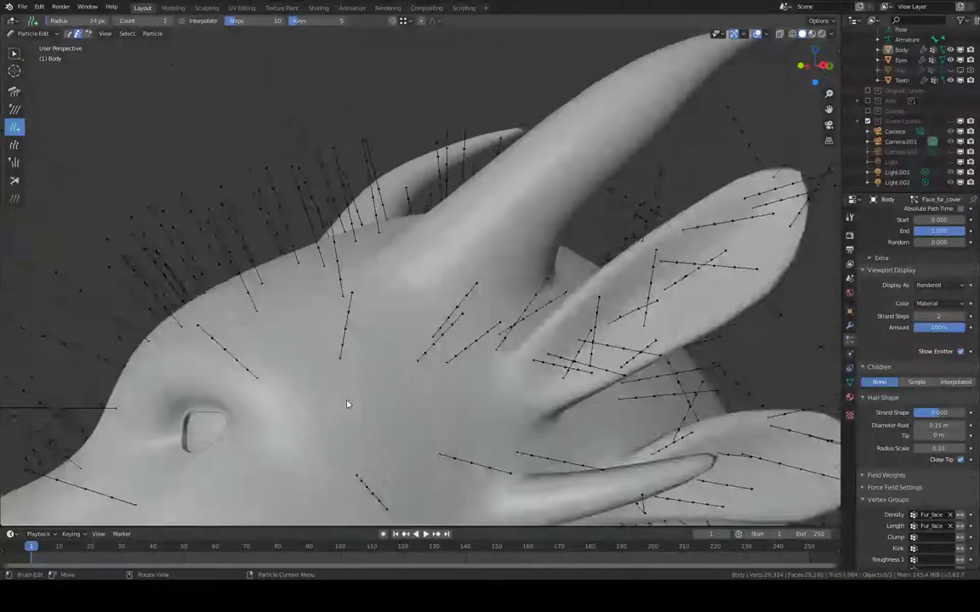
pyautogui.click(342, 400)
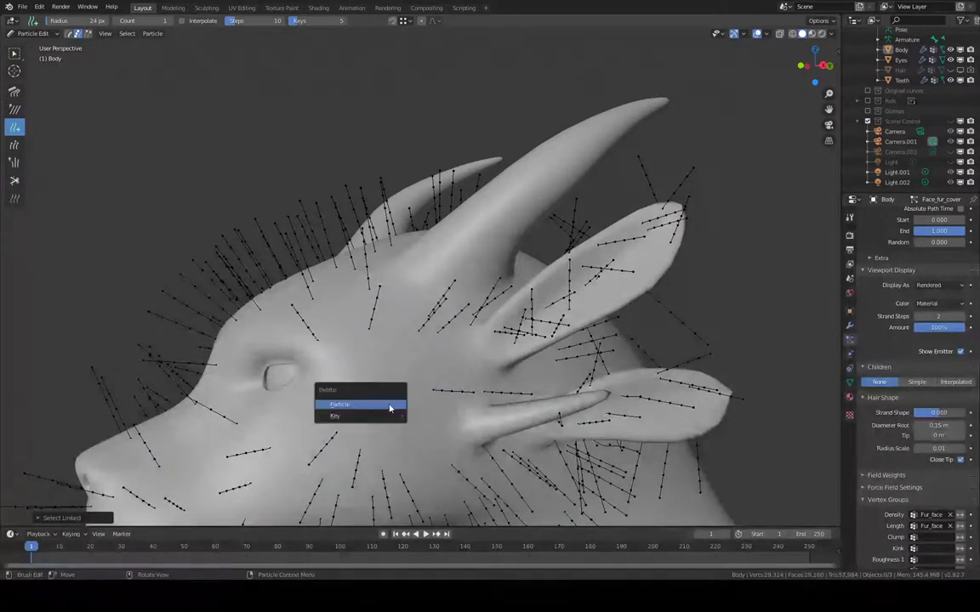
# - Select the whole guide strands growing around and below the eye and delete them
pyautogui.moveTo(348, 373); pyautogui.dragTo(363, 312, button='middle')
pyautogui.scroll(1, 409, 321)
pyautogui.scroll(3, 430, 317)
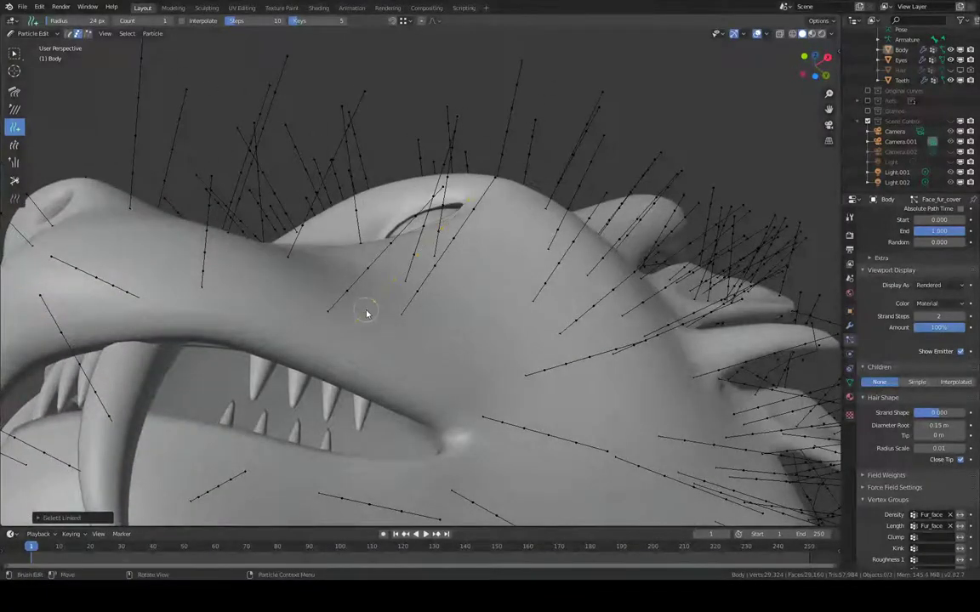
pyautogui.moveTo(381, 306); pyautogui.dragTo(466, 339, button='middle')
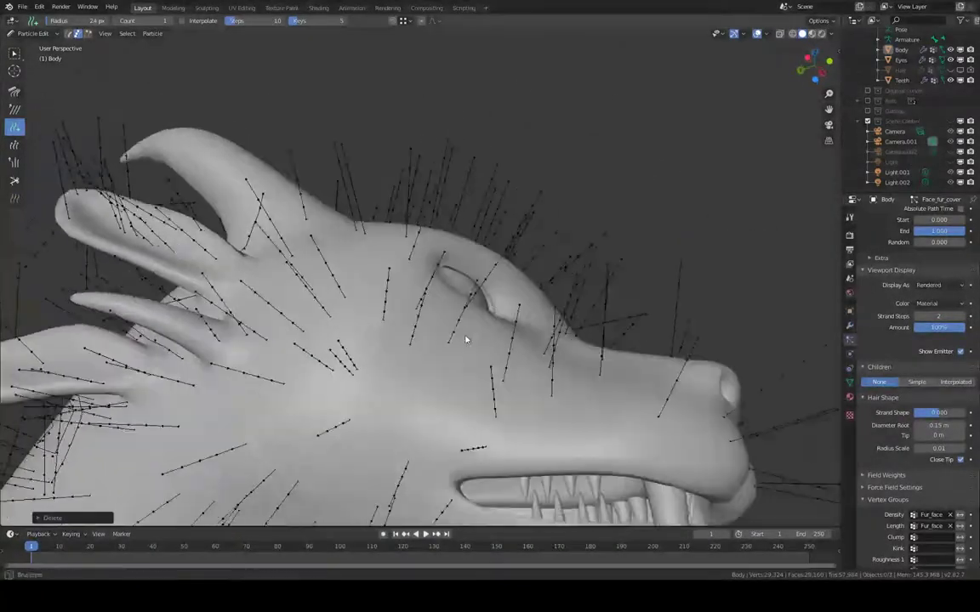
# - Add guide hairs on the cheek and temple behind the eye, and delete the remaining misplaced strands
pyautogui.click(353, 375)
pyautogui.moveTo(353, 375); pyautogui.dragTo(382, 319, button='middle')
pyautogui.click(340, 375)
pyautogui.click(272, 312)
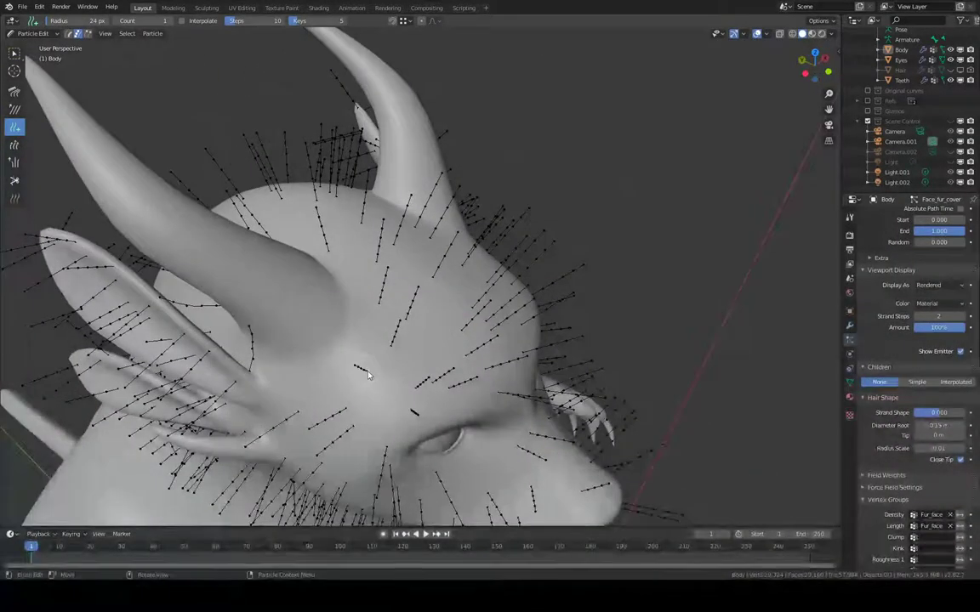
pyautogui.moveTo(368, 374); pyautogui.dragTo(425, 330, button='middle')
pyautogui.moveTo(491, 371); pyautogui.dragTo(562, 267, button='middle')
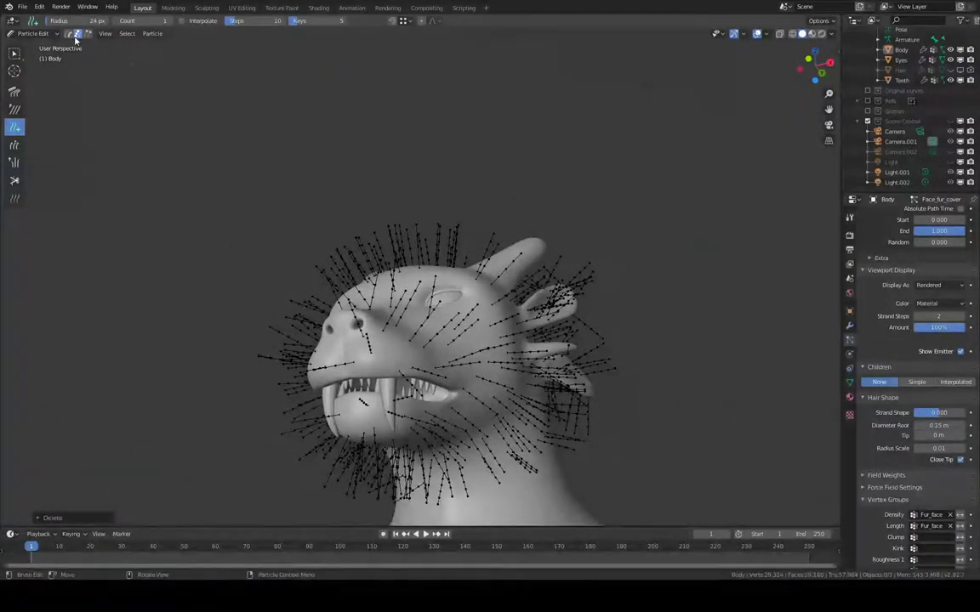
# - Switch Particle Edit to Path selection and set the children of Face_fur_cover to Interpolated
pyautogui.click(71, 35)
pyautogui.moveTo(451, 200); pyautogui.dragTo(463, 220, button='middle')
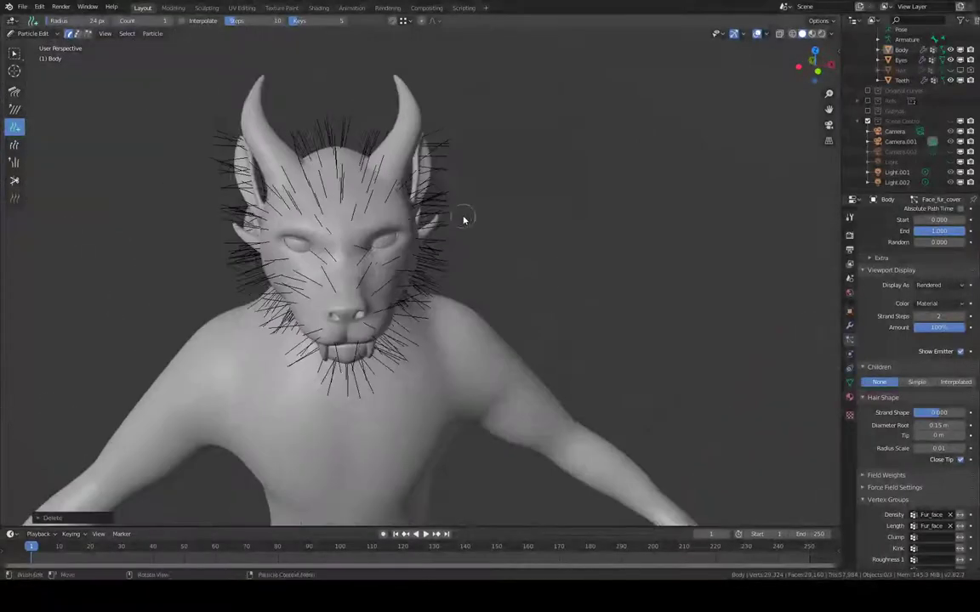
pyautogui.click(959, 384)
pyautogui.moveTo(596, 349); pyautogui.dragTo(656, 384, button='middle')
pyautogui.click(880, 382)
pyautogui.click(957, 382)
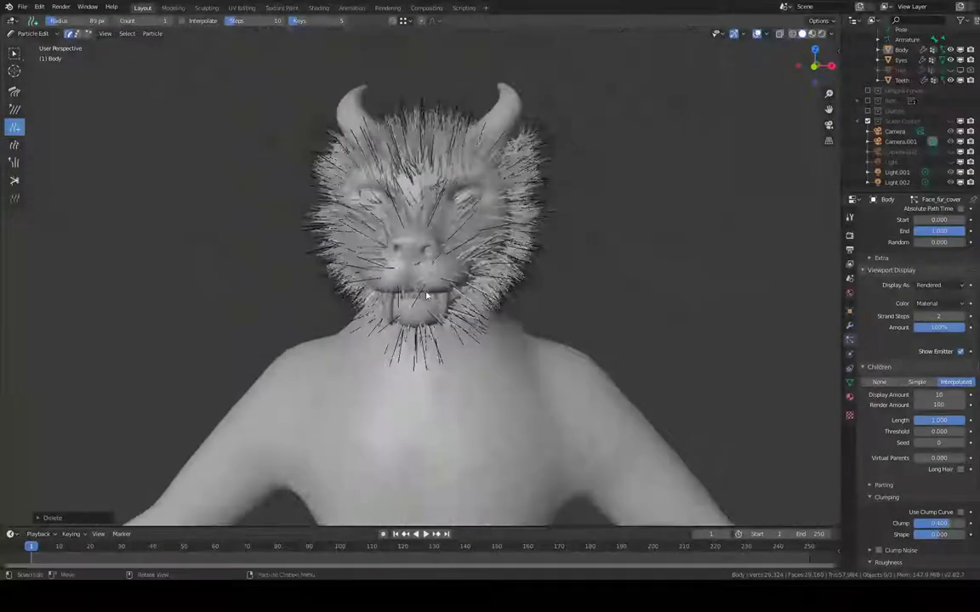
# - Undo the last edit and comb the upper-lip hairs outward to both sides with the Comb brush at strength 0.500
pyautogui.scroll(8, 431, 291)
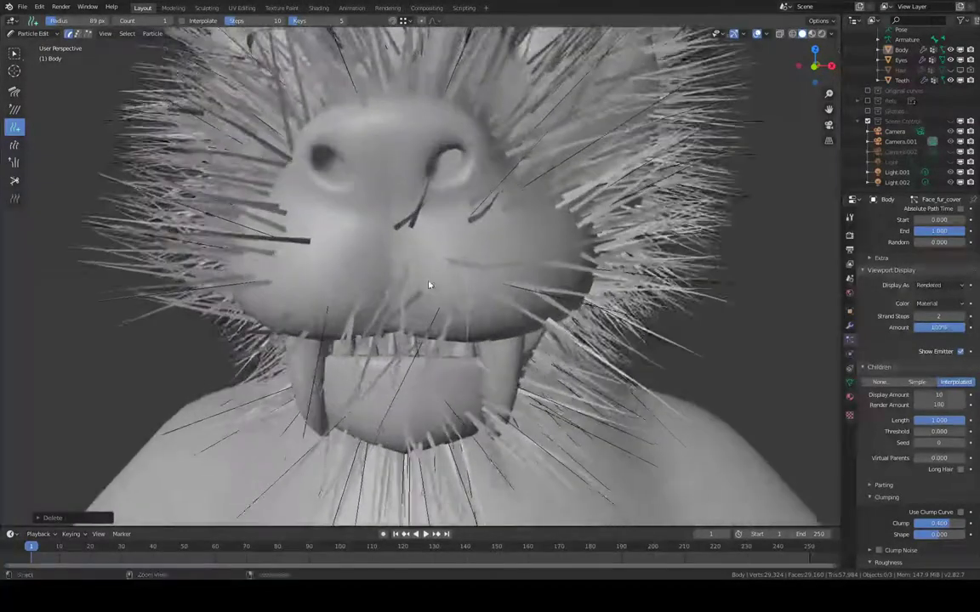
pyautogui.moveTo(429, 285); pyautogui.dragTo(423, 319, button='middle')
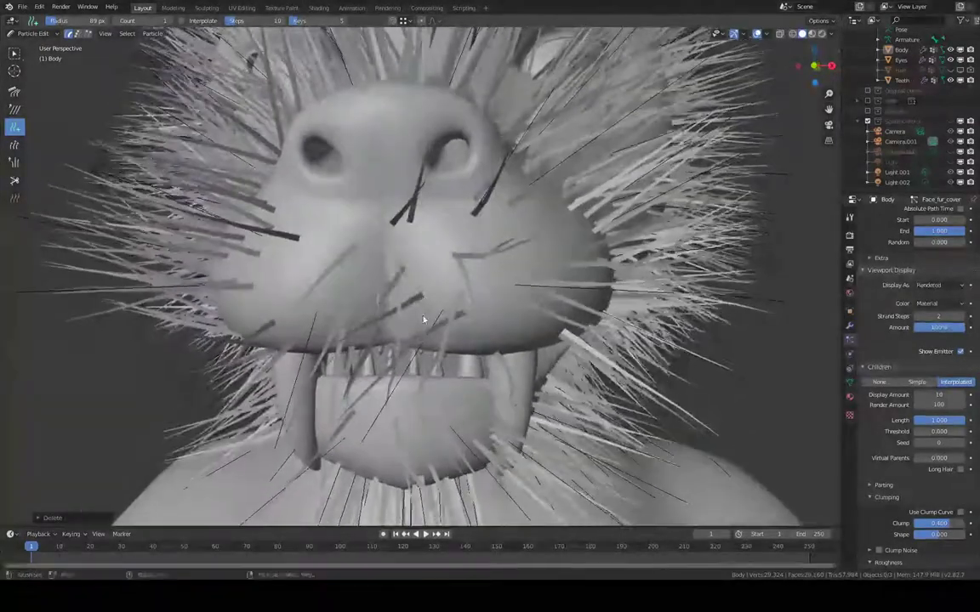
pyautogui.hotkey('ctrl', 'z')
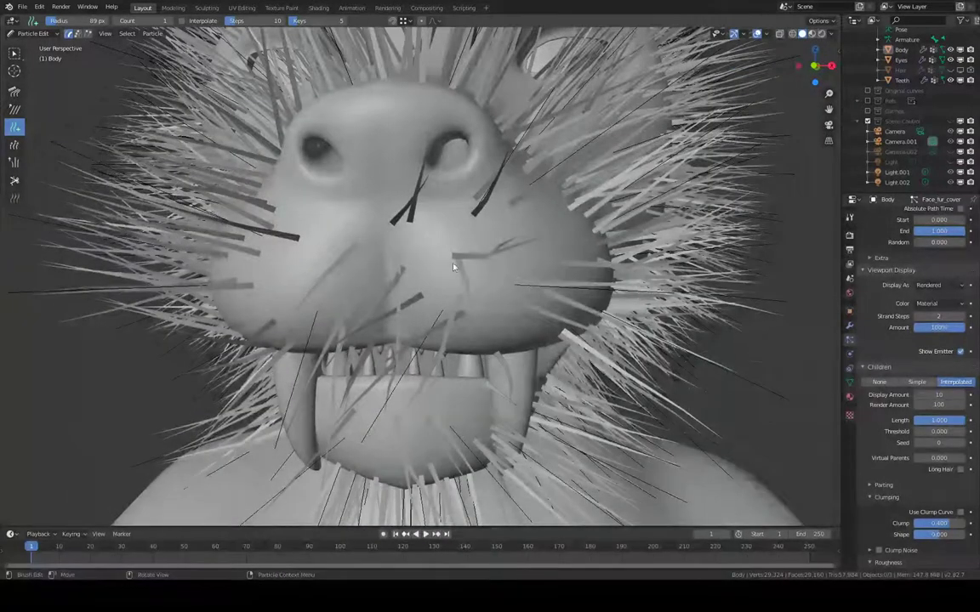
pyautogui.click(16, 92)
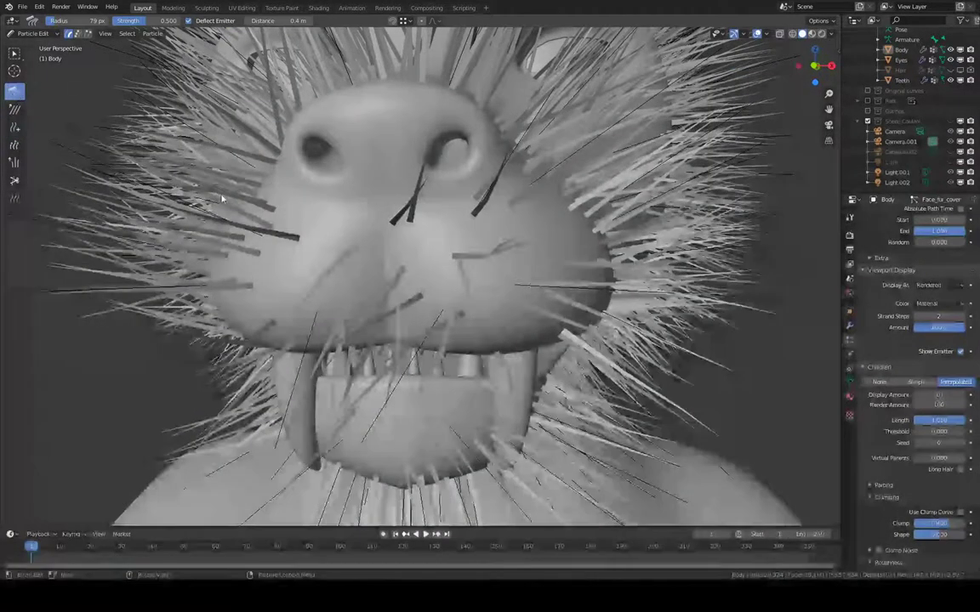
pyautogui.moveTo(497, 209); pyautogui.dragTo(479, 201, button='middle')
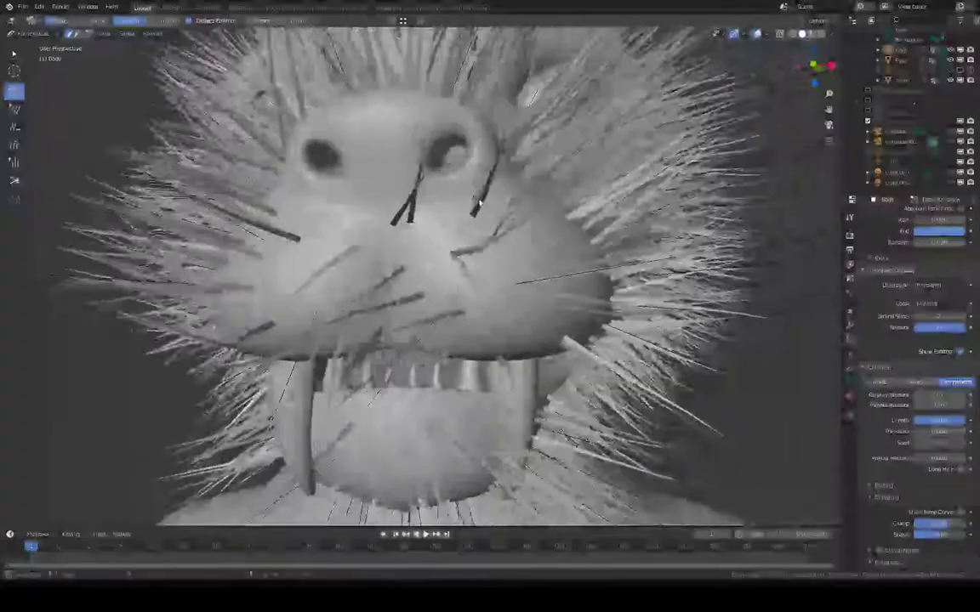
pyautogui.moveTo(421, 310)
pyautogui.mouseDown()
pyautogui.moveTo(518, 322)
pyautogui.moveTo(579, 303)
pyautogui.mouseUp()
pyautogui.moveTo(299, 330); pyautogui.dragTo(227, 322)
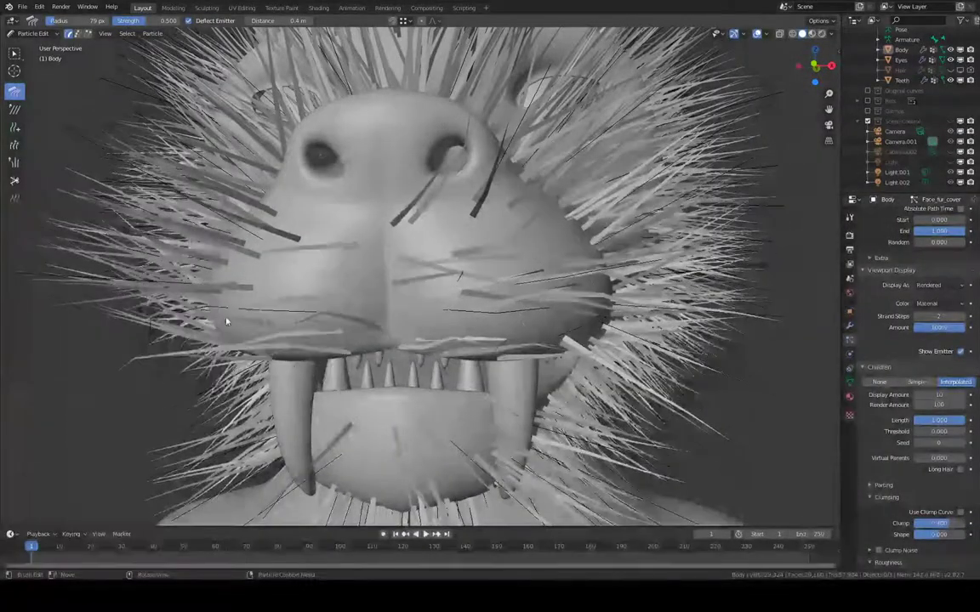
# - Set the Comb brush radius to 123 px and comb the chin hairs back along the underside of the lower jaw
pyautogui.moveTo(290, 322)
pyautogui.mouseDown(button='middle')
pyautogui.moveTo(297, 350)
pyautogui.moveTo(296, 340)
pyautogui.mouseUp(button='middle')
pyautogui.moveTo(378, 364)
pyautogui.mouseDown(button='middle')
pyautogui.moveTo(358, 143)
pyautogui.moveTo(382, 218)
pyautogui.moveTo(443, 234)
pyautogui.moveTo(344, 226)
pyautogui.moveTo(258, 238)
pyautogui.moveTo(223, 262)
pyautogui.moveTo(306, 264)
pyautogui.moveTo(305, 238)
pyautogui.moveTo(258, 247)
pyautogui.moveTo(289, 264)
pyautogui.moveTo(218, 256)
pyautogui.moveTo(380, 263)
pyautogui.moveTo(253, 263)
pyautogui.moveTo(329, 241)
pyautogui.moveTo(275, 245)
pyautogui.moveTo(421, 270)
pyautogui.moveTo(417, 226)
pyautogui.moveTo(499, 257)
pyautogui.moveTo(429, 215)
pyautogui.mouseUp(button='middle')
pyautogui.press('f')
pyautogui.click(409, 210)
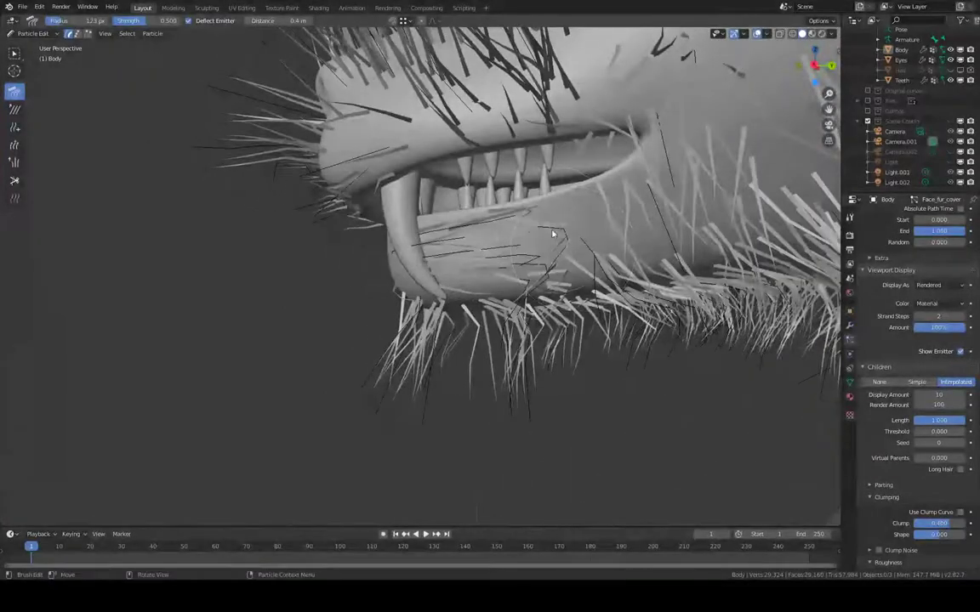
pyautogui.moveTo(658, 239); pyautogui.dragTo(329, 324, button='middle')
pyautogui.moveTo(324, 384); pyautogui.dragTo(345, 202, button='middle')
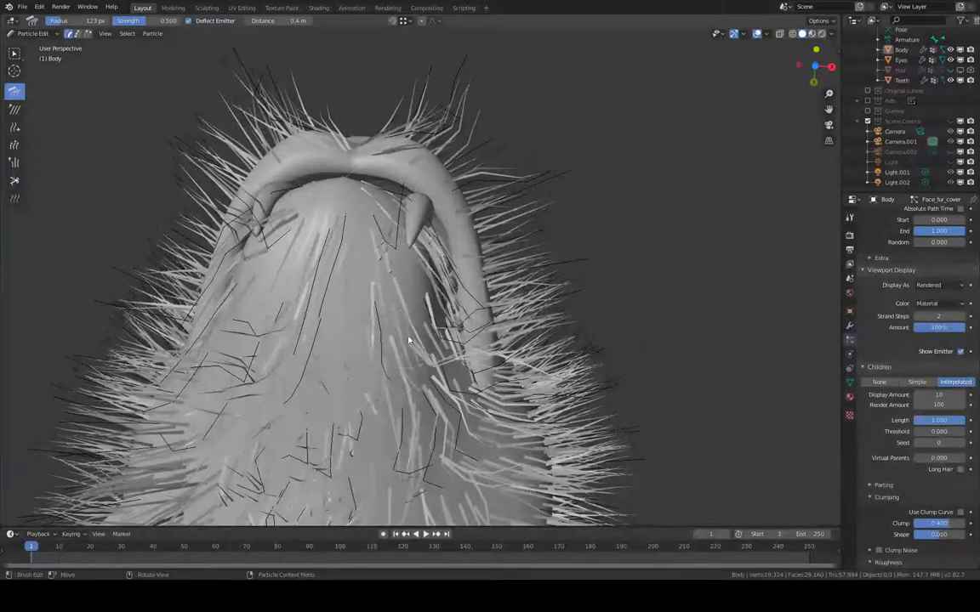
pyautogui.moveTo(393, 274)
pyautogui.mouseDown(button='middle')
pyautogui.moveTo(322, 260)
pyautogui.moveTo(384, 258)
pyautogui.mouseUp(button='middle')
pyautogui.moveTo(384, 258); pyautogui.dragTo(412, 303)
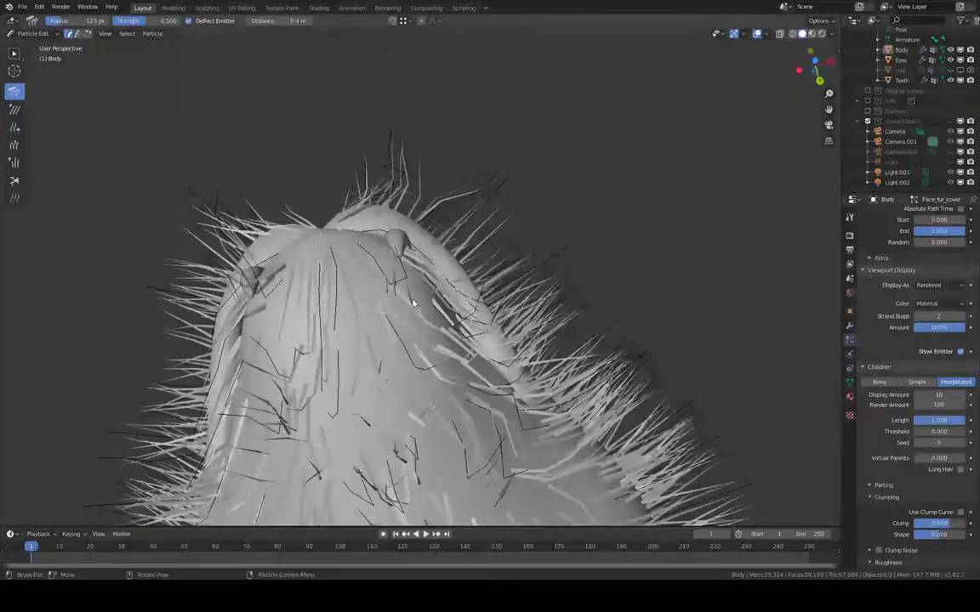
# - Comb the hairs on the side of the lower jaw back toward the corner of the mouth
pyautogui.moveTo(400, 305); pyautogui.dragTo(412, 276, button='middle')
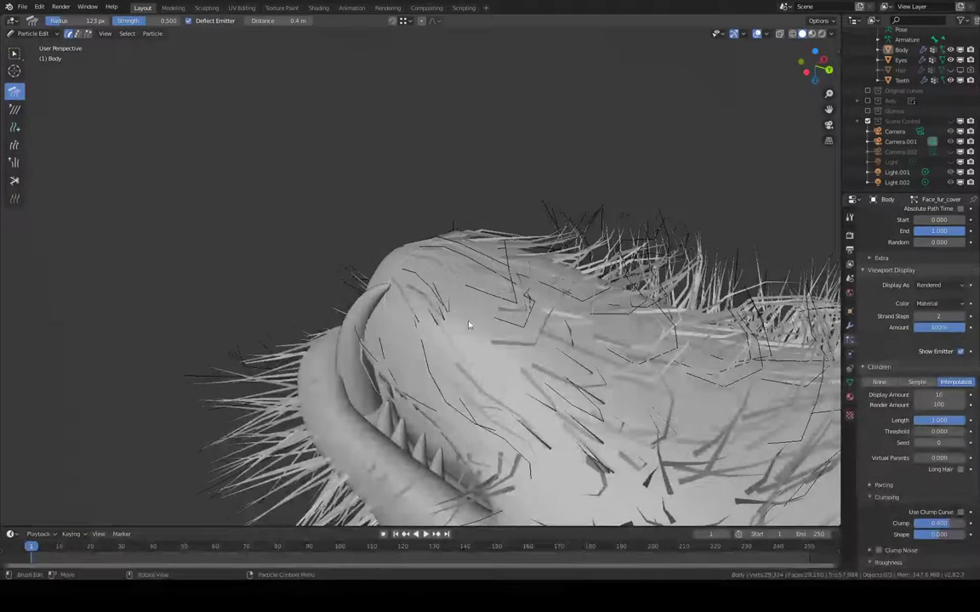
pyautogui.moveTo(498, 346); pyautogui.dragTo(499, 264, button='middle')
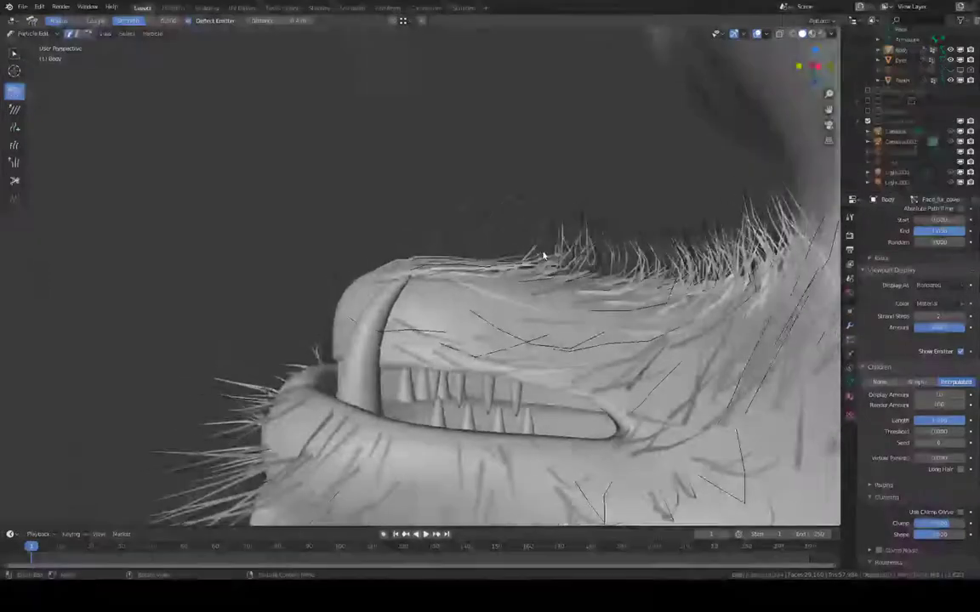
pyautogui.moveTo(216, 193); pyautogui.dragTo(390, 280, button='middle')
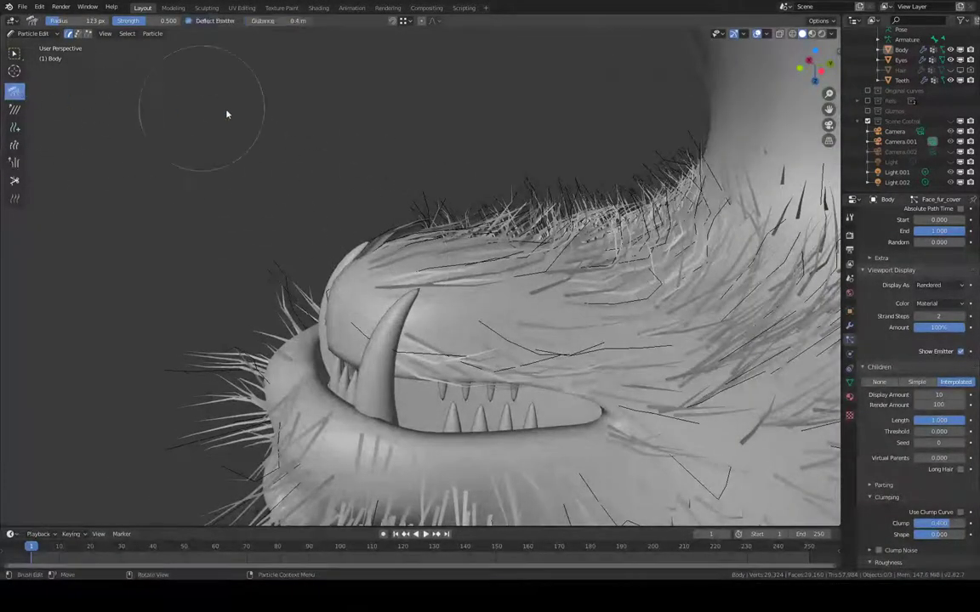
pyautogui.moveTo(227, 114); pyautogui.dragTo(554, 123, button='middle')
pyautogui.moveTo(585, 311); pyautogui.dragTo(604, 334)
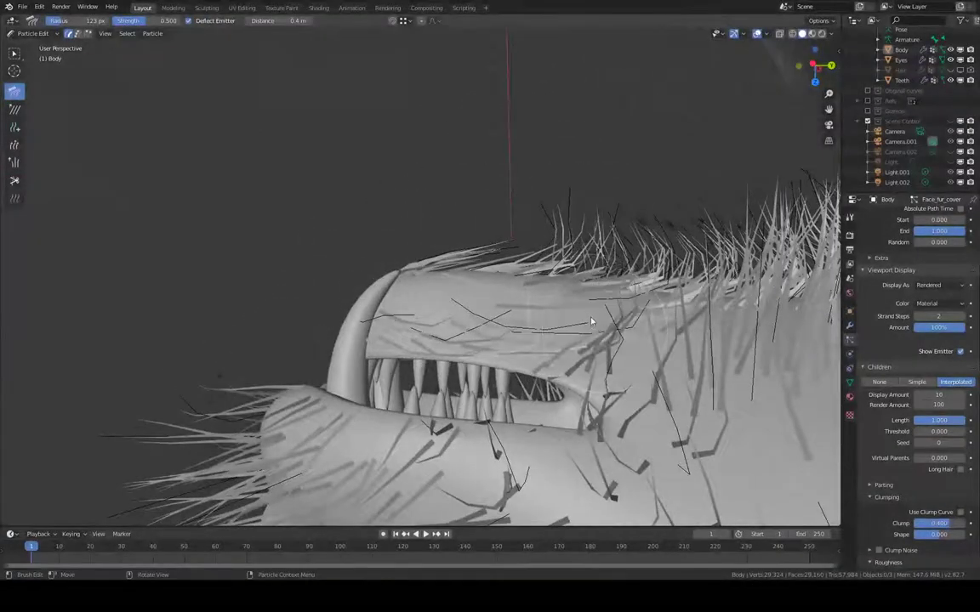
pyautogui.moveTo(592, 321); pyautogui.dragTo(631, 278, button='middle')
pyautogui.moveTo(528, 308); pyautogui.dragTo(437, 372, button='middle')
# - Comb the throat hairs lengthwise from the jaw down toward the neck and try the Puff brush there
pyautogui.moveTo(398, 232); pyautogui.dragTo(440, 332)
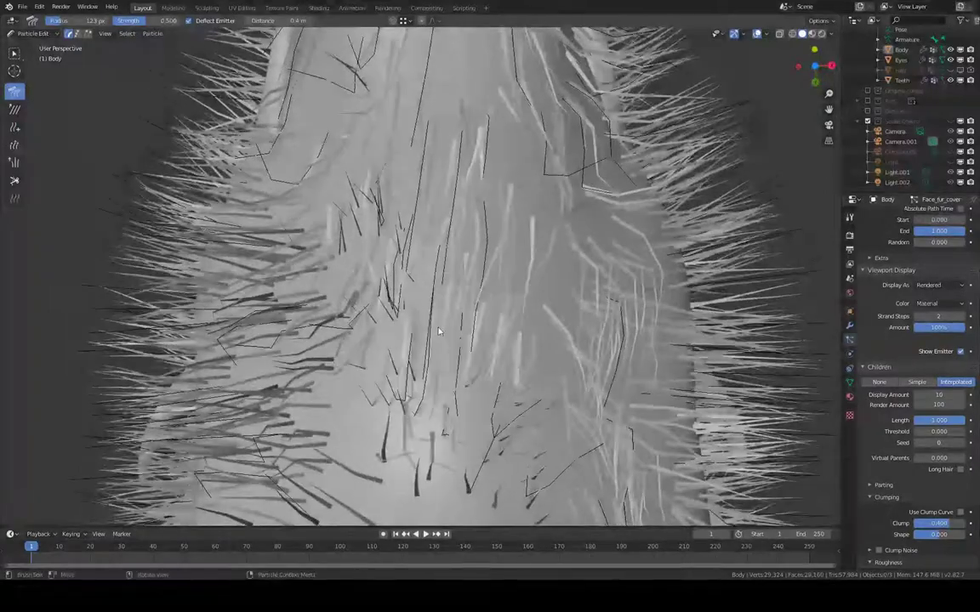
pyautogui.keyDown('shift'); pyautogui.moveTo(440, 333); pyautogui.dragTo(499, 329, button='middle'); pyautogui.keyUp('shift')
pyautogui.moveTo(393, 158); pyautogui.dragTo(418, 364)
pyautogui.moveTo(417, 365); pyautogui.dragTo(491, 379, button='middle')
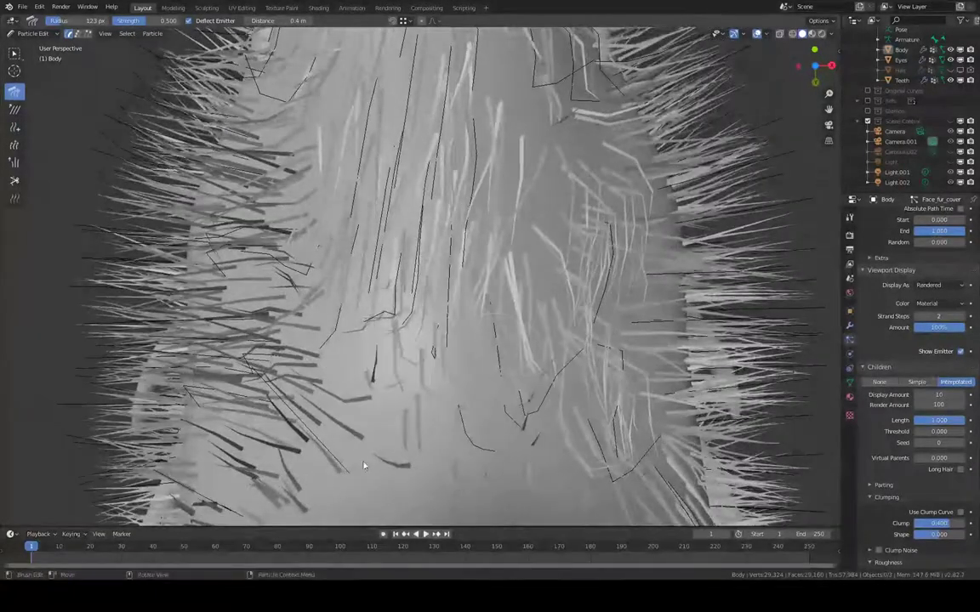
pyautogui.moveTo(365, 465); pyautogui.dragTo(324, 309, button='middle')
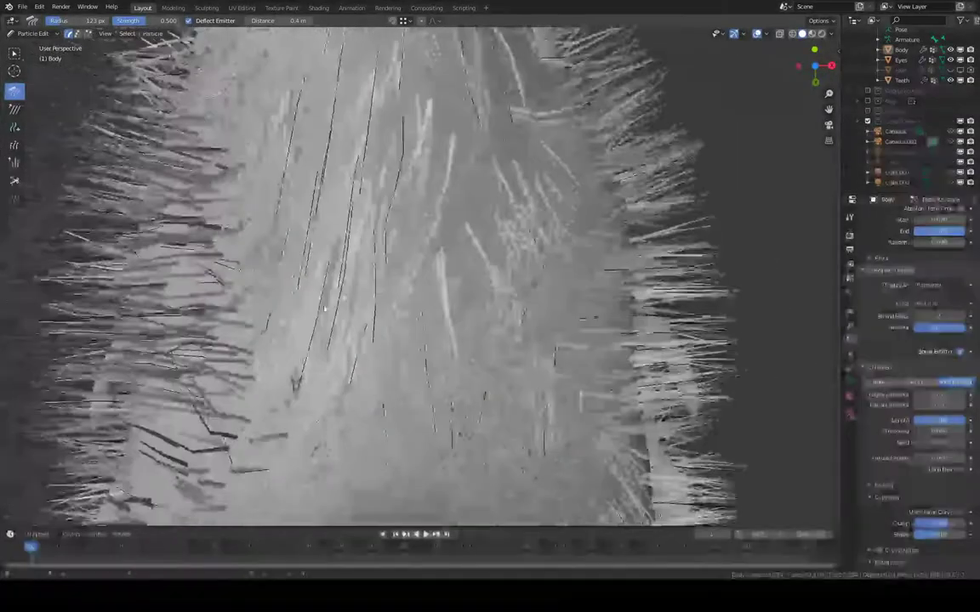
pyautogui.moveTo(324, 204); pyautogui.dragTo(398, 233, button='middle')
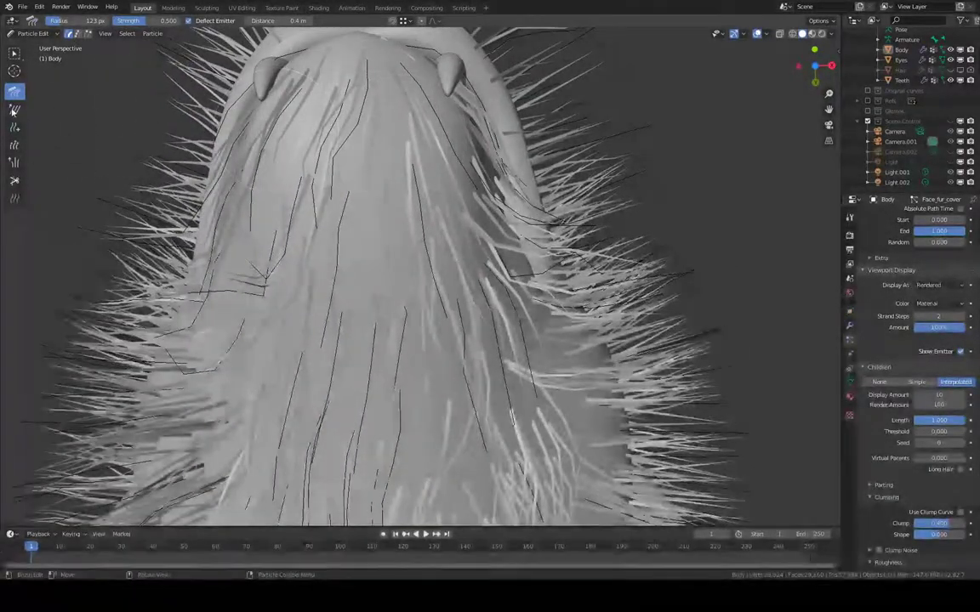
pyautogui.moveTo(150, 216); pyautogui.dragTo(409, 272, button='middle')
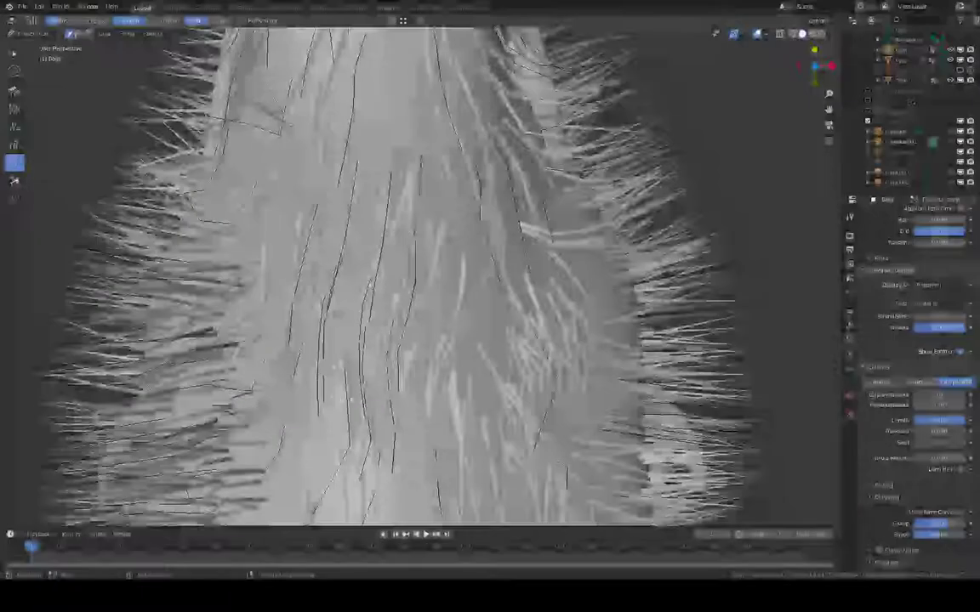
pyautogui.keyDown('shift'); pyautogui.moveTo(430, 310); pyautogui.dragTo(592, 330, button='middle'); pyautogui.keyUp('shift')
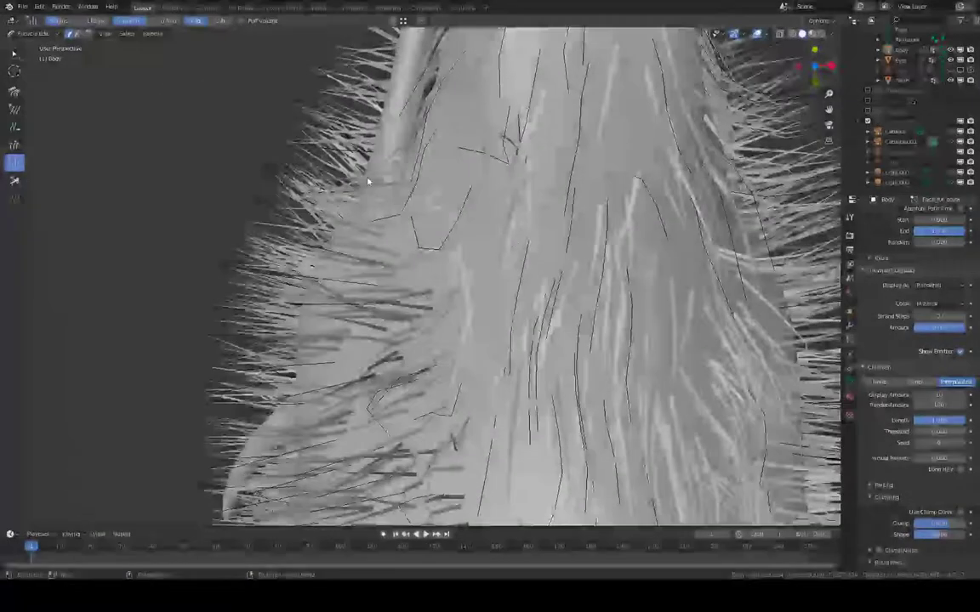
# - Return to the Comb brush and flatten the hairs hanging below the lower jaw and jawline
pyautogui.click(14, 91)
pyautogui.moveTo(110, 136)
pyautogui.mouseDown(button='middle')
pyautogui.moveTo(467, 186)
pyautogui.moveTo(511, 207)
pyautogui.moveTo(408, 281)
pyautogui.moveTo(302, 409)
pyautogui.mouseUp(button='middle')
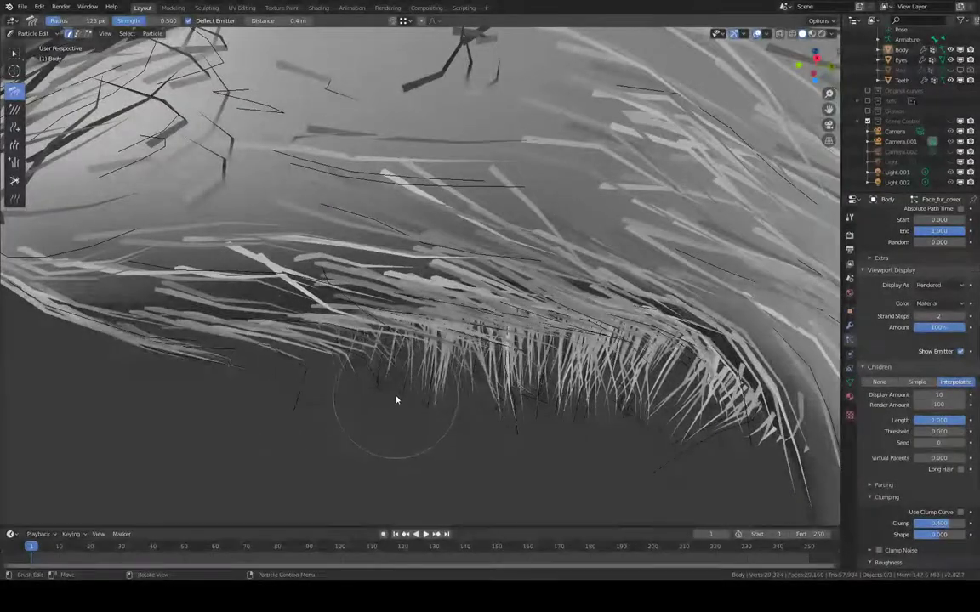
pyautogui.moveTo(395, 399); pyautogui.dragTo(295, 264, button='middle')
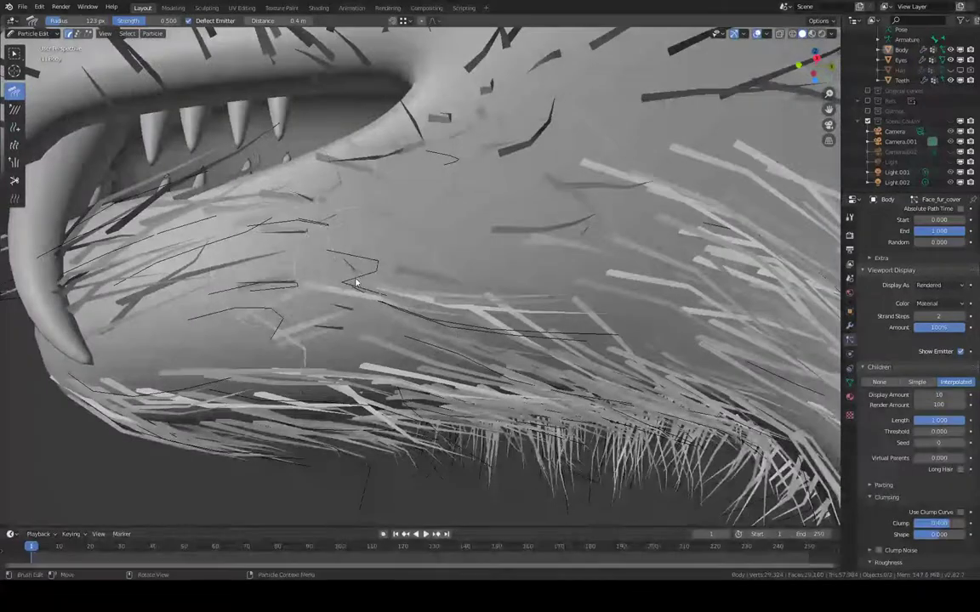
pyautogui.moveTo(355, 283)
pyautogui.mouseDown(button='middle')
pyautogui.moveTo(322, 272)
pyautogui.moveTo(356, 298)
pyautogui.mouseUp(button='middle')
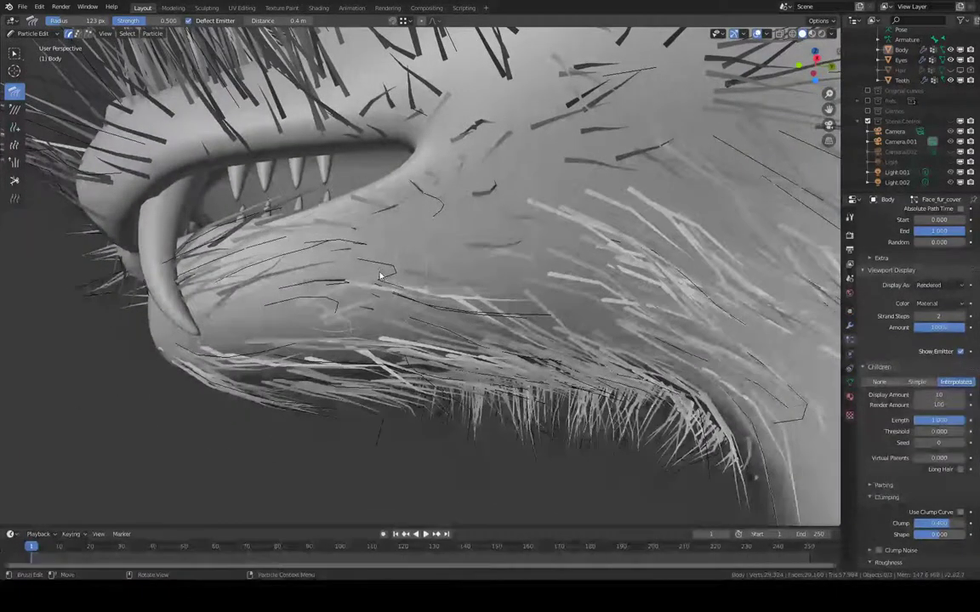
pyautogui.moveTo(380, 276); pyautogui.dragTo(402, 280, button='middle')
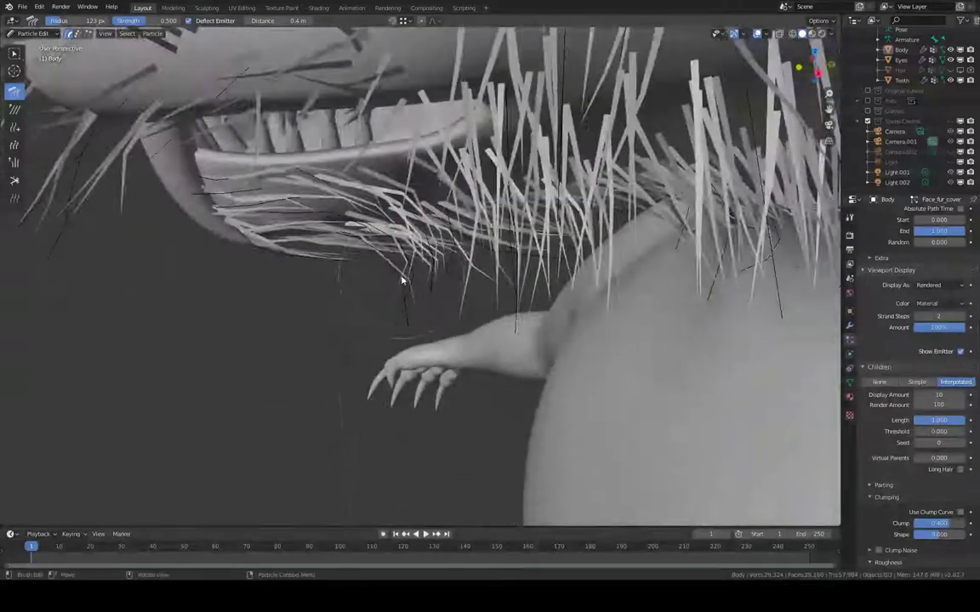
pyautogui.moveTo(452, 304); pyautogui.dragTo(399, 269)
pyautogui.moveTo(481, 282)
pyautogui.mouseDown()
pyautogui.moveTo(425, 255)
pyautogui.moveTo(460, 234)
pyautogui.mouseUp()
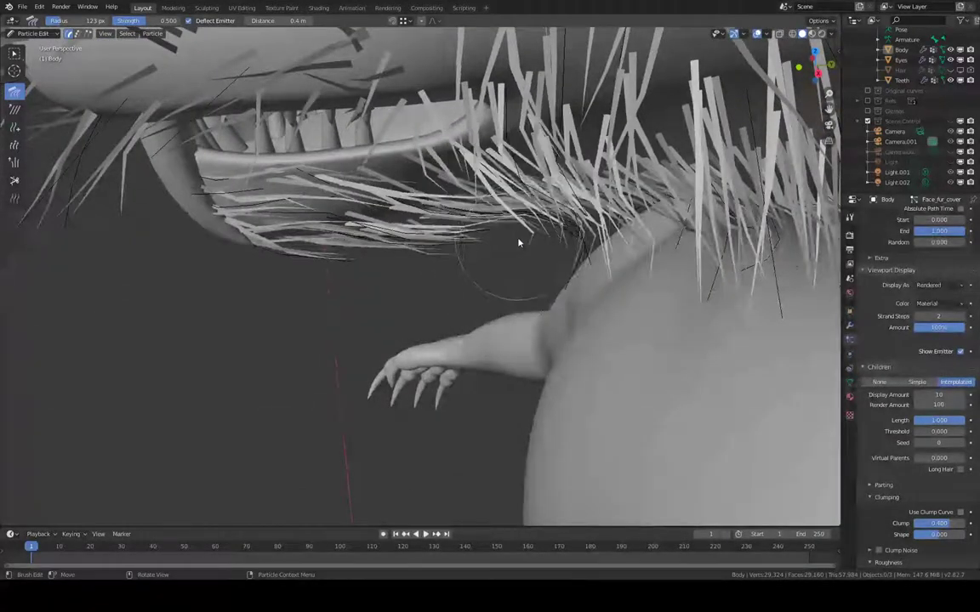
pyautogui.moveTo(518, 243)
pyautogui.mouseDown(button='middle')
pyautogui.moveTo(514, 195)
pyautogui.moveTo(466, 229)
pyautogui.mouseUp(button='middle')
pyautogui.moveTo(462, 196); pyautogui.dragTo(396, 177)
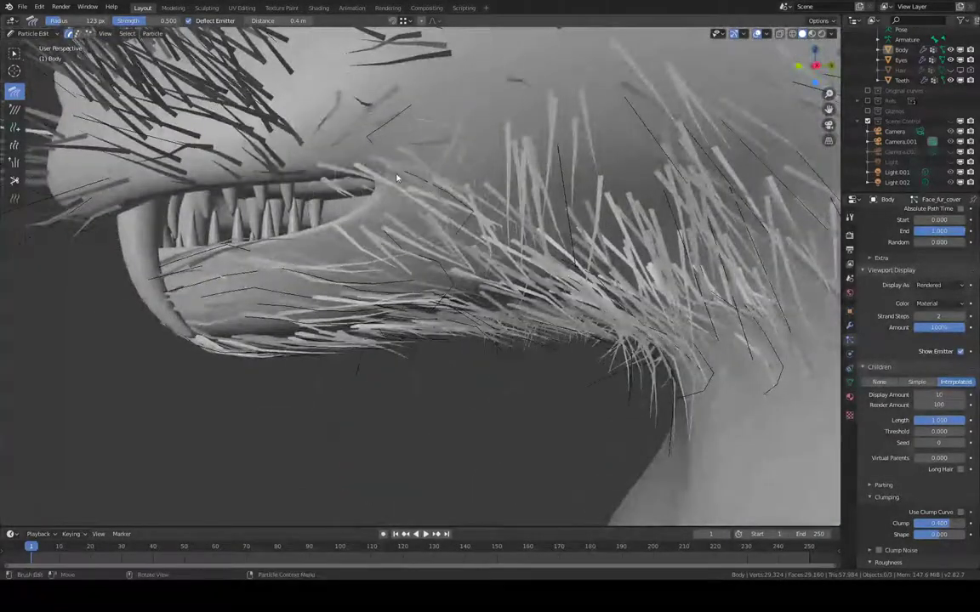
# - Comb the hairs lengthwise along the bridge of the snout and the middle of the forehead
pyautogui.moveTo(337, 136); pyautogui.dragTo(438, 265, button='middle')
pyautogui.scroll(-3, 438, 265)
pyautogui.moveTo(545, 270); pyautogui.dragTo(501, 313, button='middle')
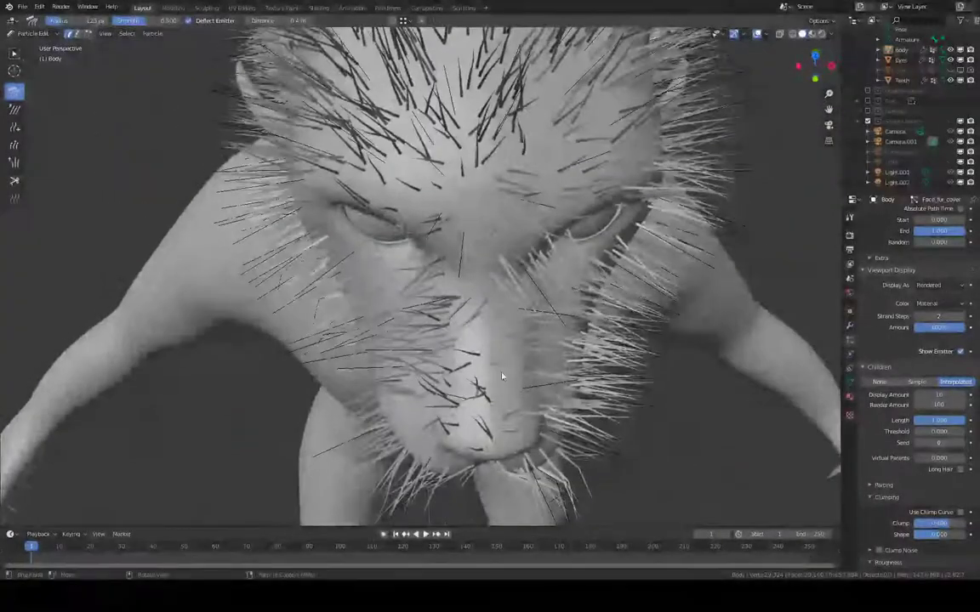
pyautogui.moveTo(489, 400); pyautogui.dragTo(482, 415, button='middle')
pyautogui.moveTo(483, 317); pyautogui.dragTo(483, 409)
pyautogui.moveTo(483, 256); pyautogui.dragTo(481, 326)
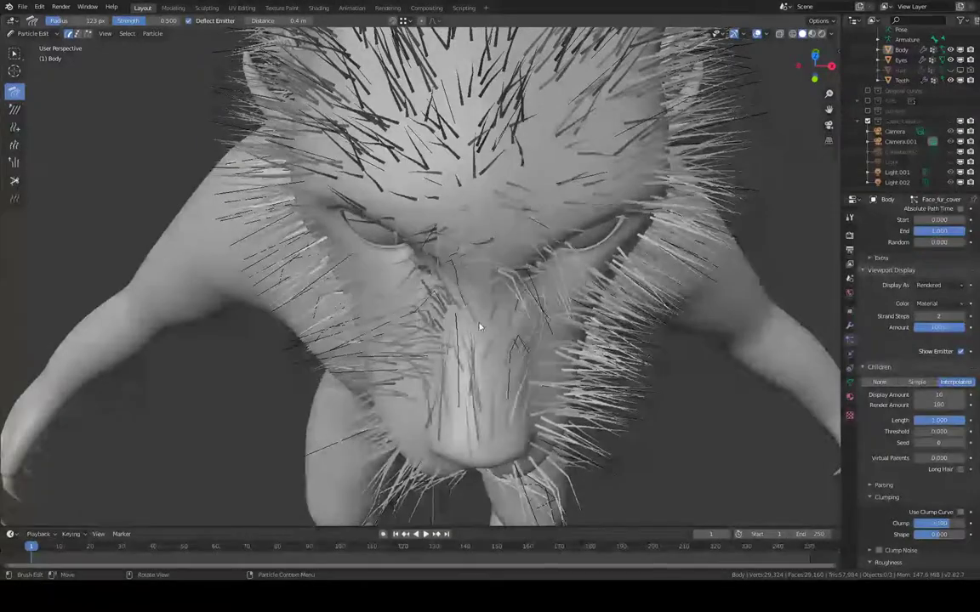
pyautogui.moveTo(488, 129); pyautogui.dragTo(485, 217)
pyautogui.moveTo(489, 133); pyautogui.dragTo(451, 292, button='middle')
pyautogui.moveTo(502, 265); pyautogui.dragTo(482, 336)
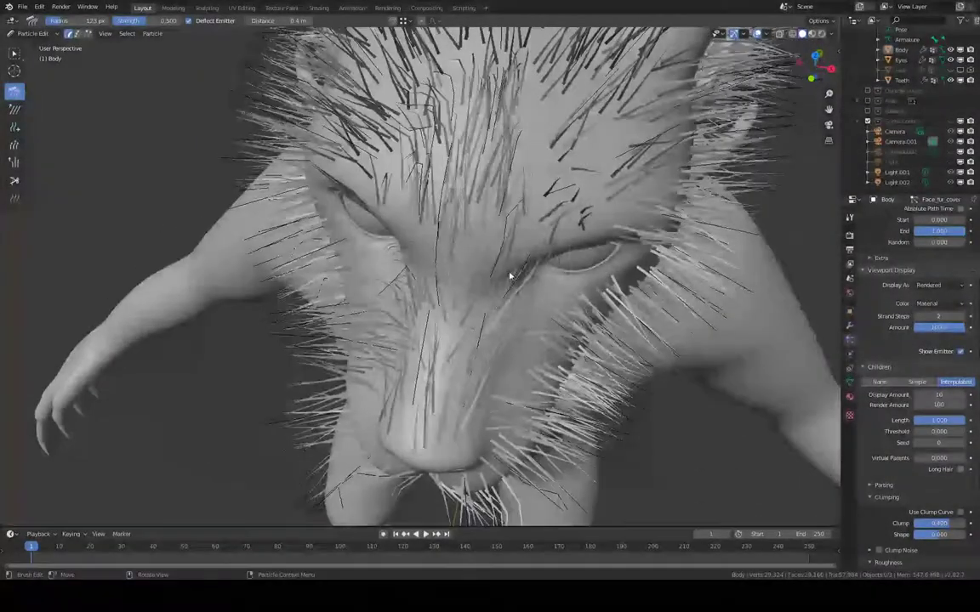
# - Comb the hairs between the eyes and along the side of the muzzle behind the nostril
pyautogui.moveTo(554, 184); pyautogui.dragTo(464, 202, button='middle')
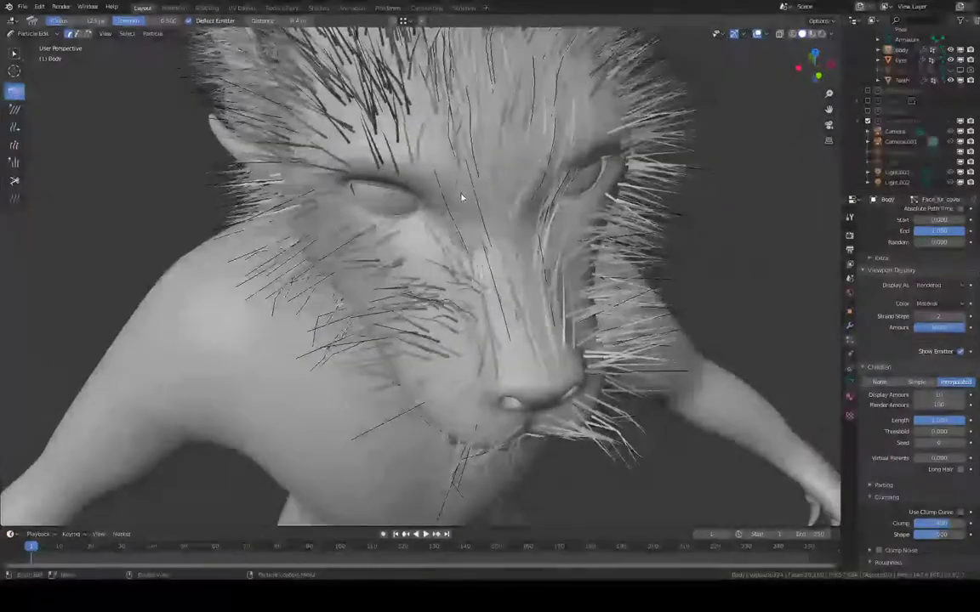
pyautogui.moveTo(429, 164)
pyautogui.mouseDown()
pyautogui.moveTo(410, 254)
pyautogui.moveTo(456, 250)
pyautogui.mouseUp()
pyautogui.moveTo(545, 248); pyautogui.dragTo(458, 241, button='middle')
pyautogui.moveTo(380, 283); pyautogui.dragTo(421, 274)
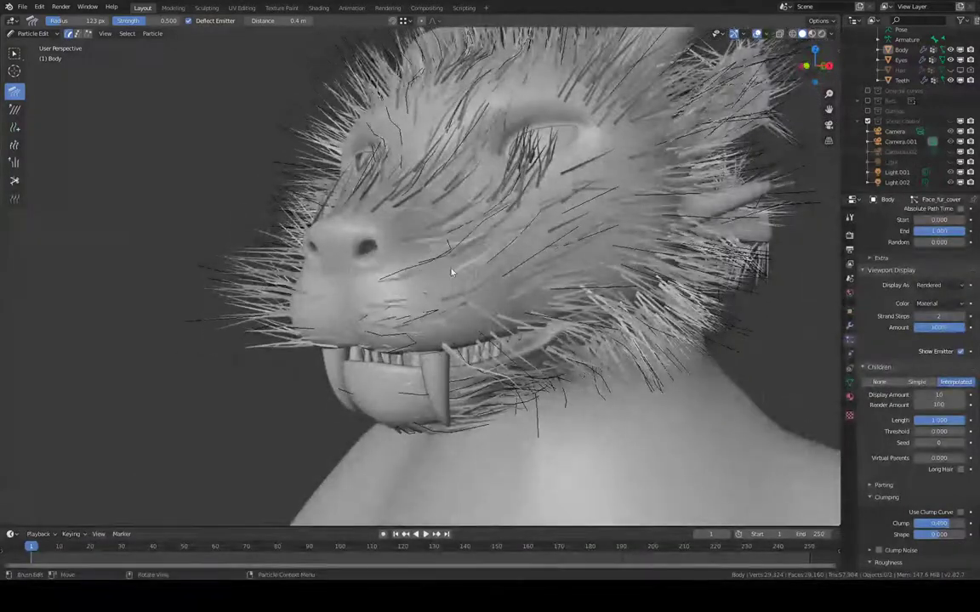
# - Comb the upper-lip and cheek hairs below the eye back along the side of the face
pyautogui.moveTo(452, 272); pyautogui.dragTo(408, 279, button='middle')
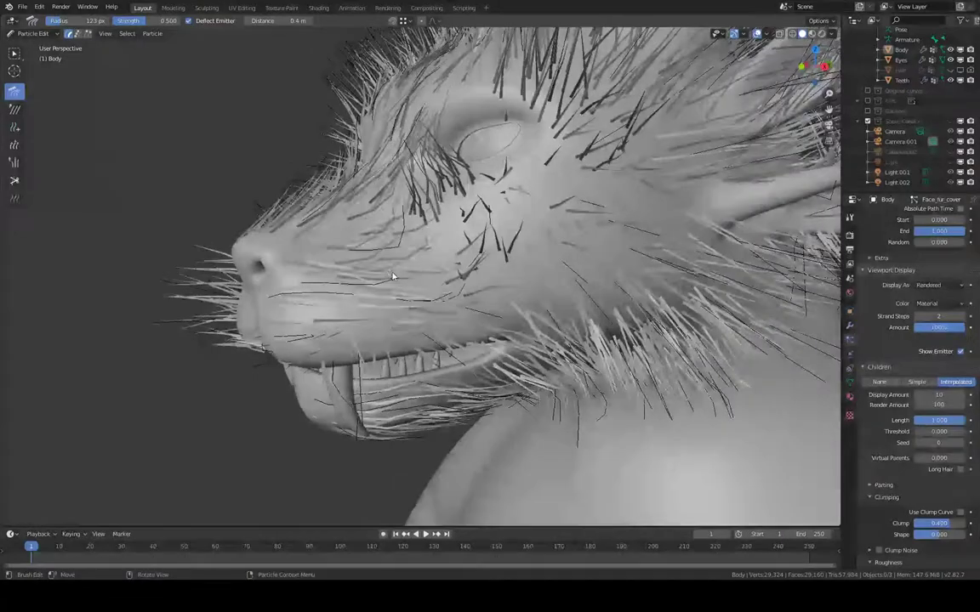
pyautogui.moveTo(393, 277)
pyautogui.mouseDown()
pyautogui.moveTo(475, 248)
pyautogui.moveTo(468, 212)
pyautogui.moveTo(499, 181)
pyautogui.moveTo(551, 162)
pyautogui.mouseUp()
pyautogui.moveTo(551, 161)
pyautogui.mouseDown(button='middle')
pyautogui.moveTo(573, 165)
pyautogui.moveTo(558, 149)
pyautogui.mouseUp(button='middle')
pyautogui.moveTo(405, 263); pyautogui.dragTo(444, 249)
pyautogui.moveTo(444, 250)
pyautogui.mouseDown(button='middle')
pyautogui.moveTo(446, 295)
pyautogui.moveTo(436, 309)
pyautogui.moveTo(446, 231)
pyautogui.moveTo(454, 253)
pyautogui.mouseUp(button='middle')
pyautogui.moveTo(425, 372)
pyautogui.mouseDown()
pyautogui.moveTo(506, 387)
pyautogui.moveTo(631, 331)
pyautogui.mouseUp()
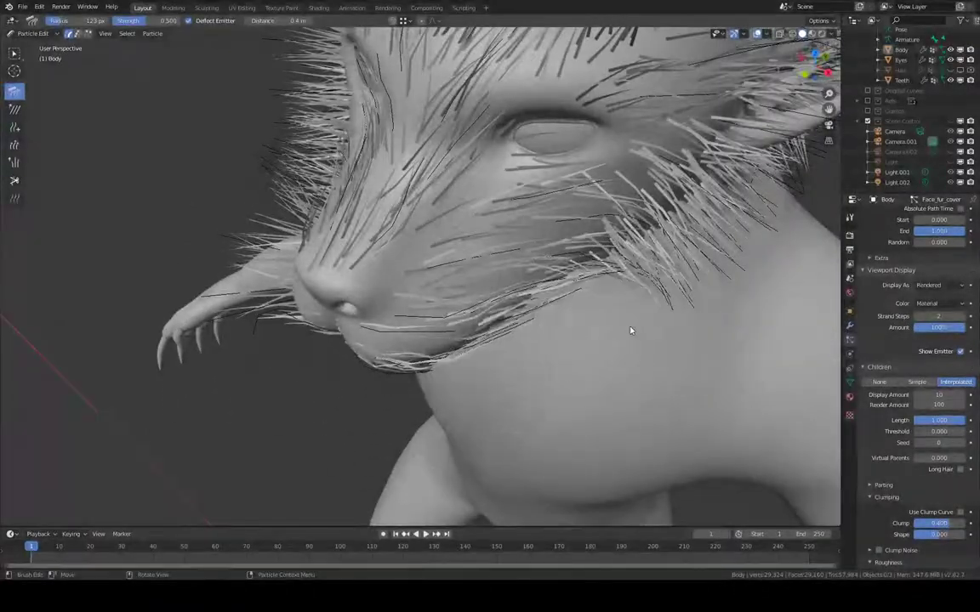
# - Smooth the strands on the rear cheek between the eye and the jaw hinge with the Comb brush
pyautogui.moveTo(744, 237); pyautogui.dragTo(660, 203, button='middle')
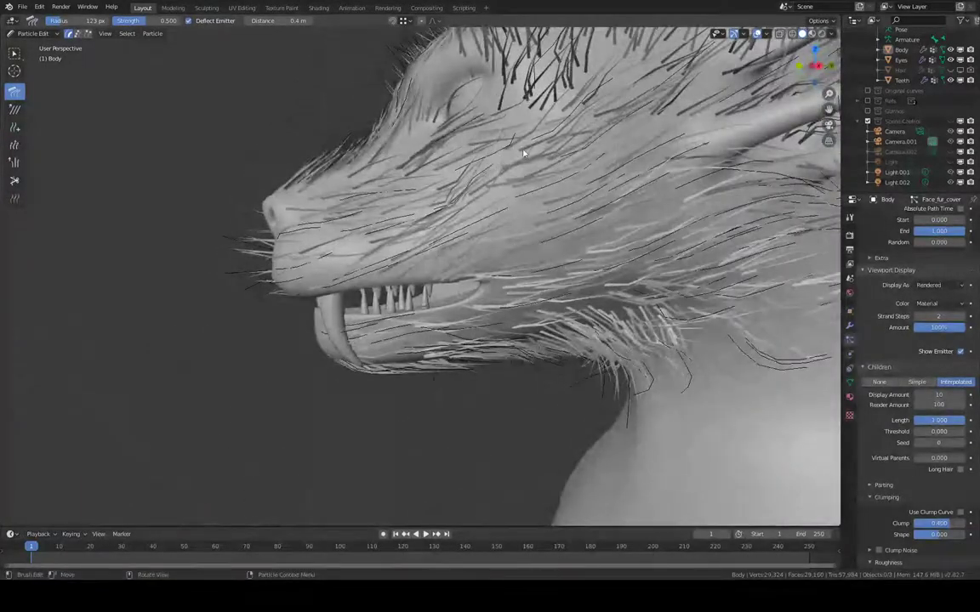
pyautogui.moveTo(523, 154)
pyautogui.mouseDown()
pyautogui.moveTo(523, 234)
pyautogui.moveTo(573, 254)
pyautogui.mouseUp()
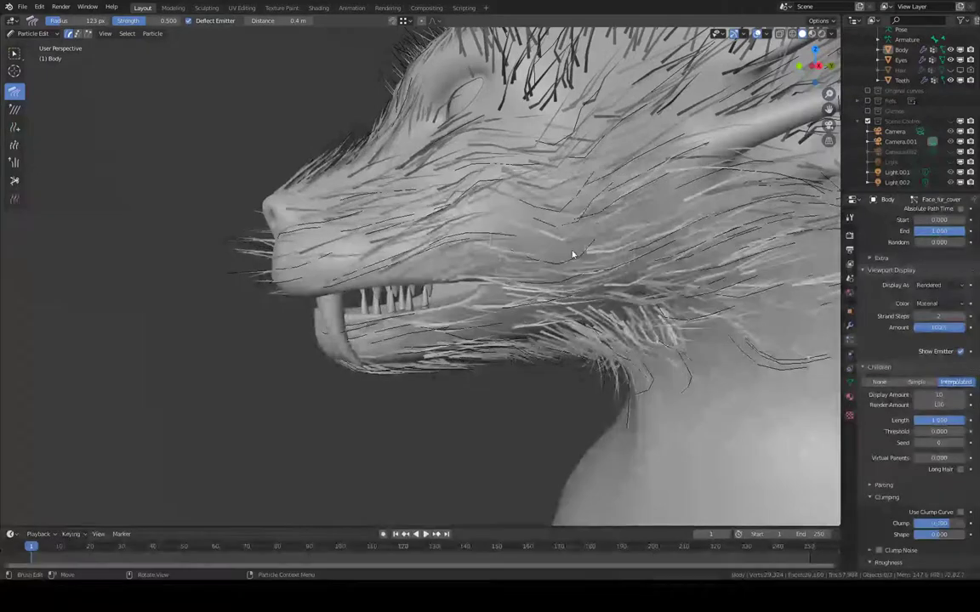
pyautogui.moveTo(573, 254)
pyautogui.mouseDown(button='middle')
pyautogui.moveTo(621, 206)
pyautogui.moveTo(594, 184)
pyautogui.mouseUp(button='middle')
pyautogui.moveTo(644, 202)
pyautogui.mouseDown()
pyautogui.moveTo(661, 199)
pyautogui.moveTo(662, 187)
pyautogui.moveTo(573, 221)
pyautogui.moveTo(557, 239)
pyautogui.mouseUp()
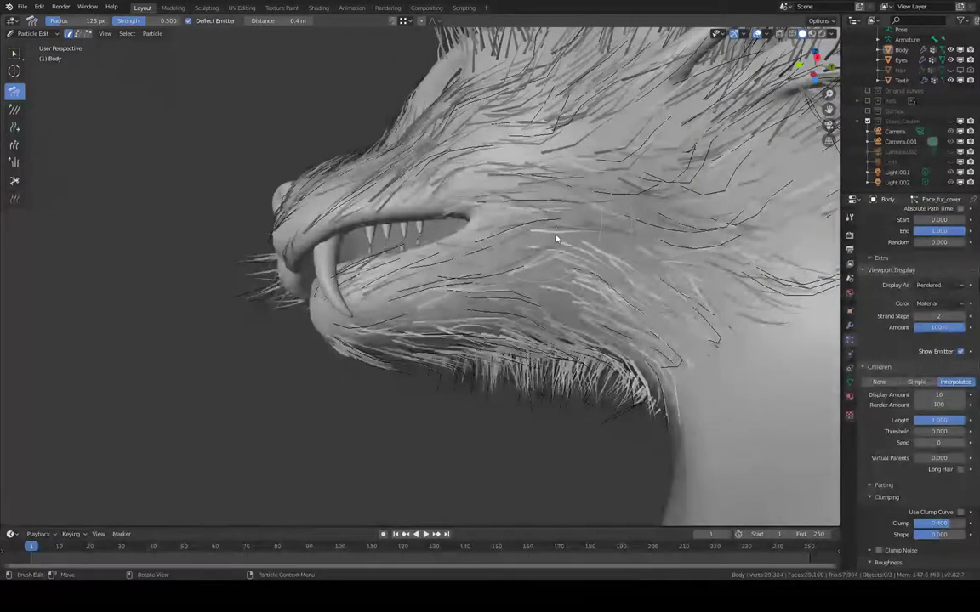
pyautogui.moveTo(741, 230); pyautogui.dragTo(657, 196, button='middle')
pyautogui.moveTo(656, 196)
pyautogui.mouseDown()
pyautogui.moveTo(667, 168)
pyautogui.moveTo(656, 171)
pyautogui.mouseUp()
# - Comb the hairs below the ear and where the jaw meets the neck
pyautogui.keyDown('shift'); pyautogui.moveTo(665, 170); pyautogui.dragTo(575, 212, button='middle'); pyautogui.keyUp('shift')
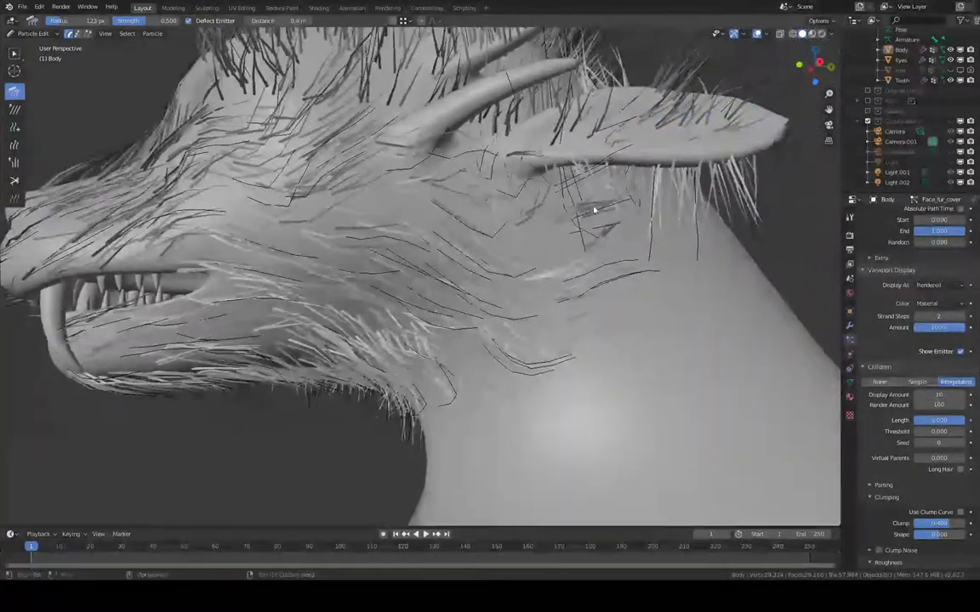
pyautogui.moveTo(594, 207); pyautogui.dragTo(577, 222)
pyautogui.moveTo(523, 334); pyautogui.dragTo(488, 318, button='middle')
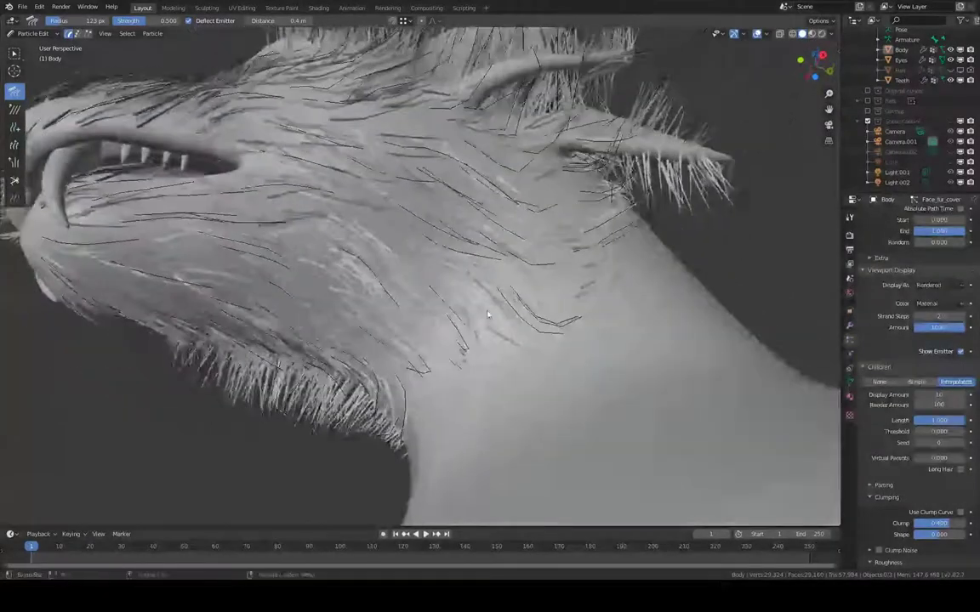
pyautogui.moveTo(487, 317); pyautogui.dragTo(542, 318)
pyautogui.moveTo(543, 317); pyautogui.dragTo(469, 423, button='middle')
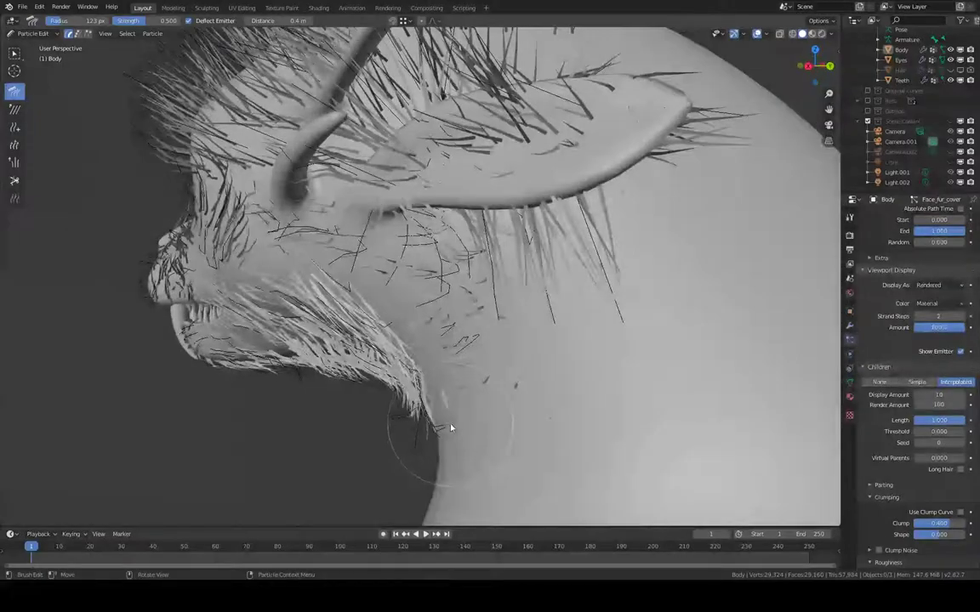
pyautogui.moveTo(403, 393); pyautogui.dragTo(423, 286, button='middle')
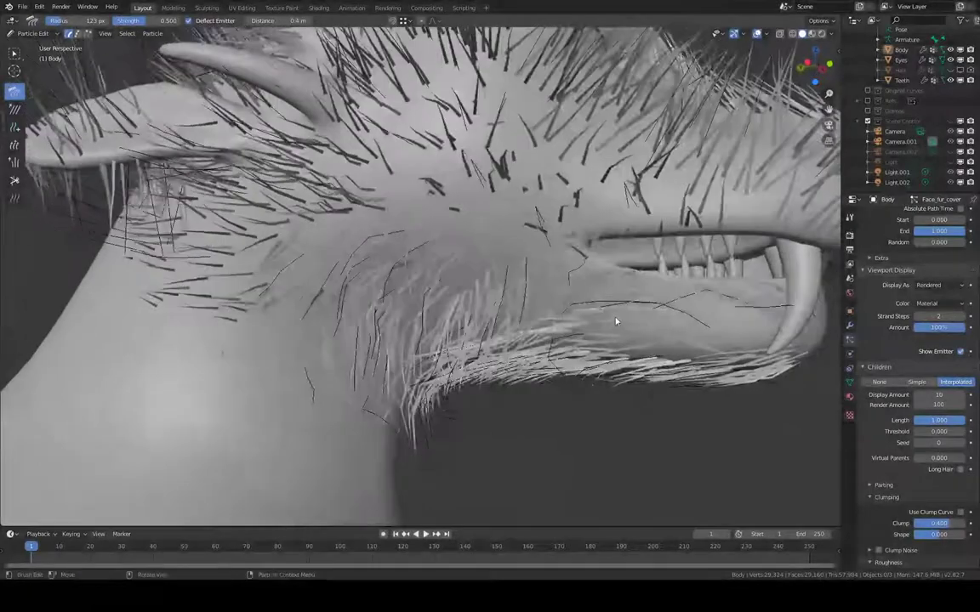
# - Comb the hairs at the corner of the mouth and along the upper lip to lie along the muzzle
pyautogui.moveTo(615, 320); pyautogui.dragTo(544, 290)
pyautogui.moveTo(458, 295); pyautogui.dragTo(470, 210, button='middle')
pyautogui.moveTo(693, 241)
pyautogui.mouseDown(button='middle')
pyautogui.moveTo(652, 227)
pyautogui.moveTo(694, 252)
pyautogui.mouseUp(button='middle')
pyautogui.moveTo(625, 245); pyautogui.dragTo(609, 246)
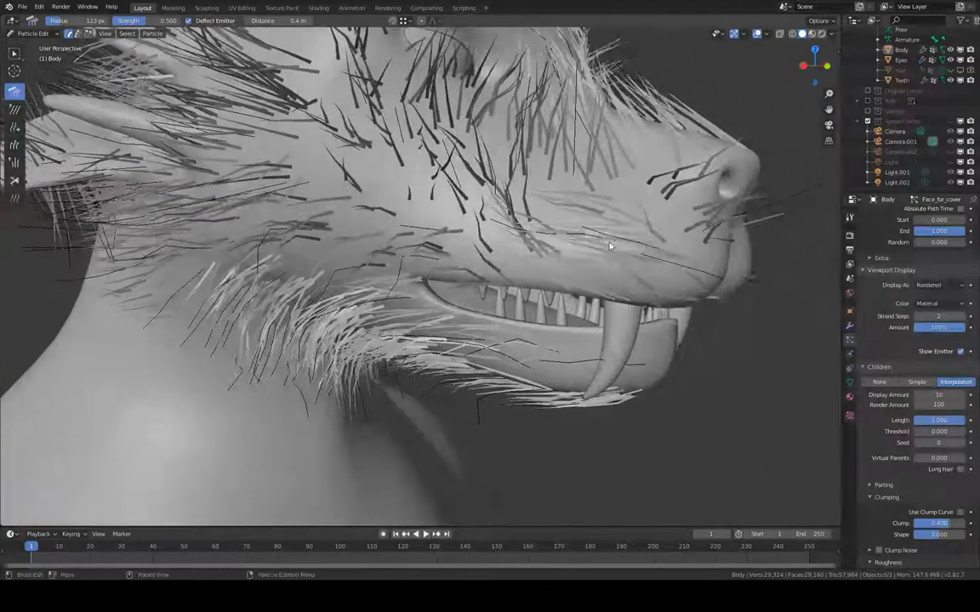
pyautogui.moveTo(497, 233); pyautogui.dragTo(538, 243, button='middle')
pyautogui.moveTo(562, 262); pyautogui.dragTo(608, 275)
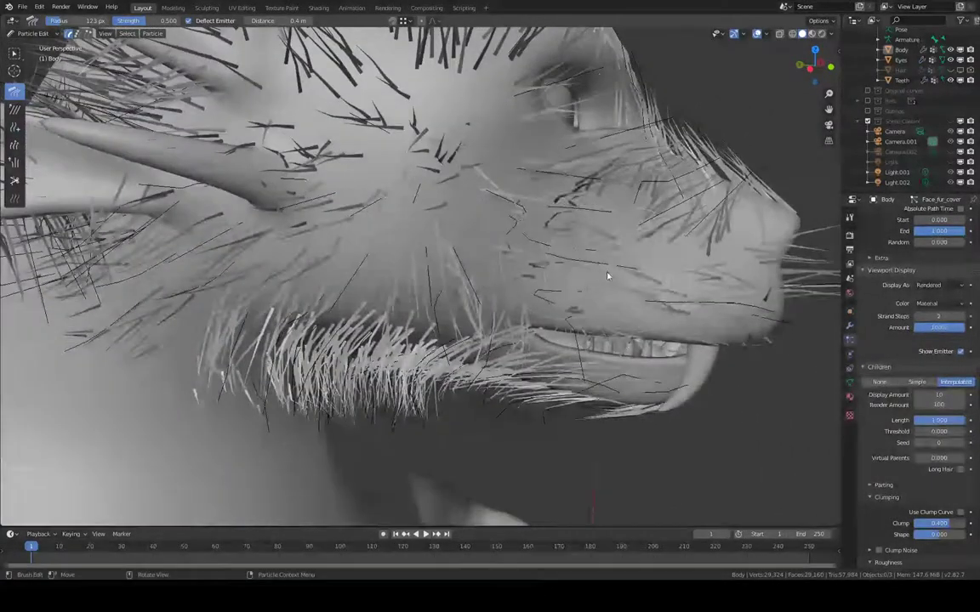
# - Comb the cheek hairs behind the mouth corner back toward the jaw hinge
pyautogui.moveTo(486, 267); pyautogui.dragTo(535, 247)
pyautogui.moveTo(436, 258); pyautogui.dragTo(472, 241)
pyautogui.keyDown('shift'); pyautogui.moveTo(498, 303); pyautogui.dragTo(502, 248, button='middle'); pyautogui.keyUp('shift')
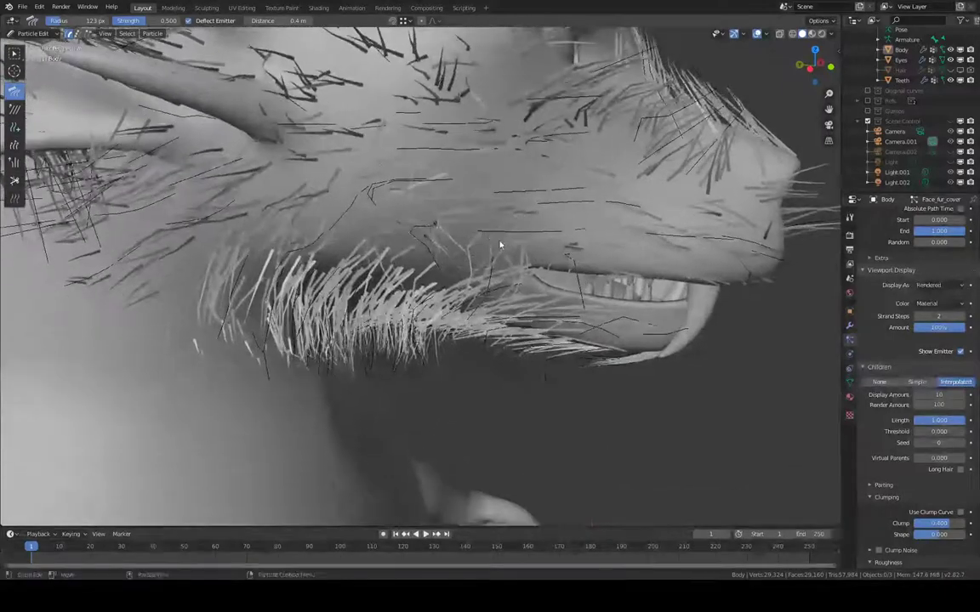
pyautogui.moveTo(436, 246)
pyautogui.mouseDown()
pyautogui.moveTo(509, 231)
pyautogui.moveTo(482, 217)
pyautogui.moveTo(451, 240)
pyautogui.mouseUp()
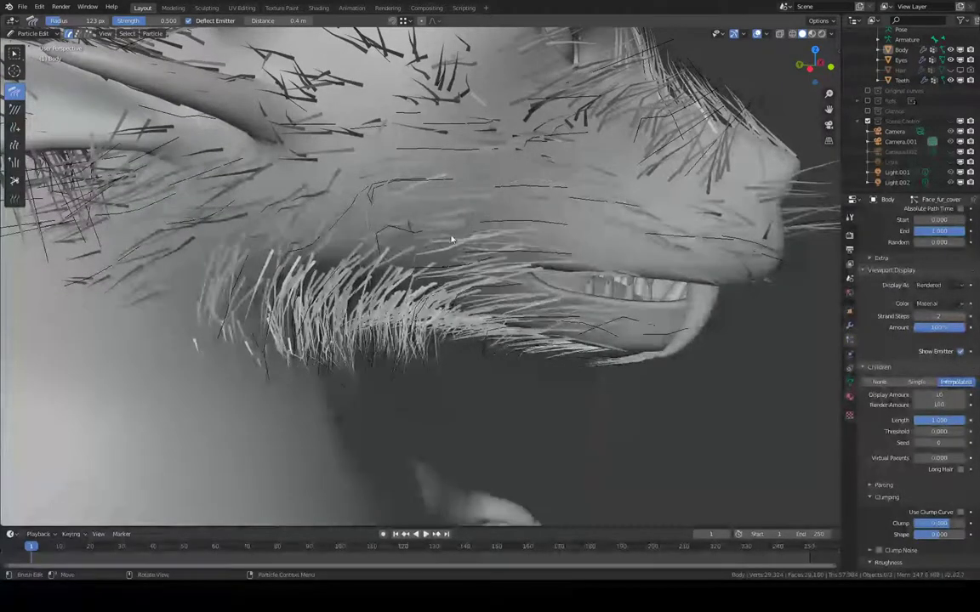
pyautogui.moveTo(383, 225); pyautogui.dragTo(384, 202)
pyautogui.moveTo(358, 204); pyautogui.dragTo(511, 205, button='middle')
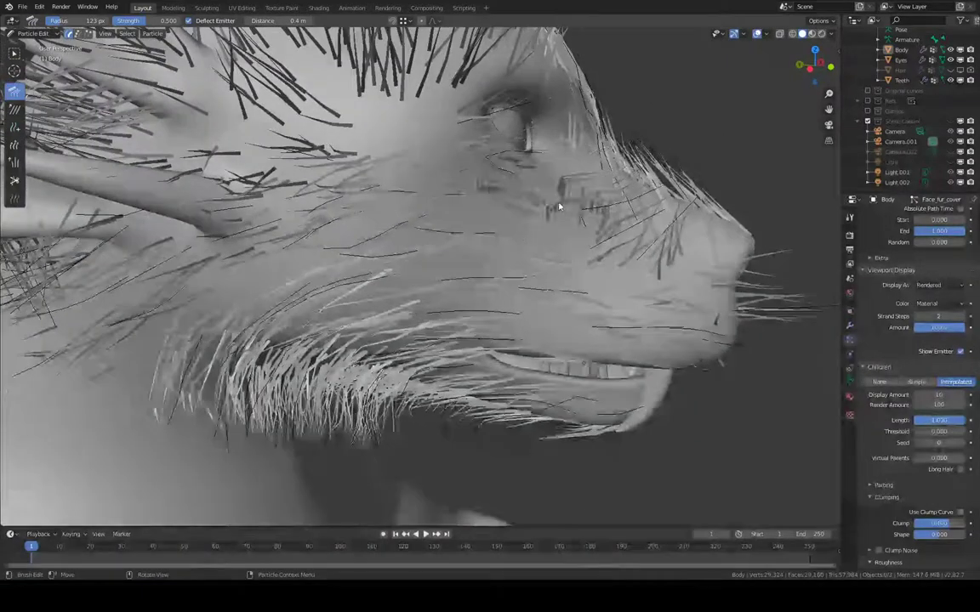
# - Smooth the strands directly below the eye and on the adjoining side of the snout with the Comb brush
pyautogui.moveTo(442, 192); pyautogui.dragTo(551, 218, button='middle')
pyautogui.moveTo(491, 197); pyautogui.dragTo(488, 189)
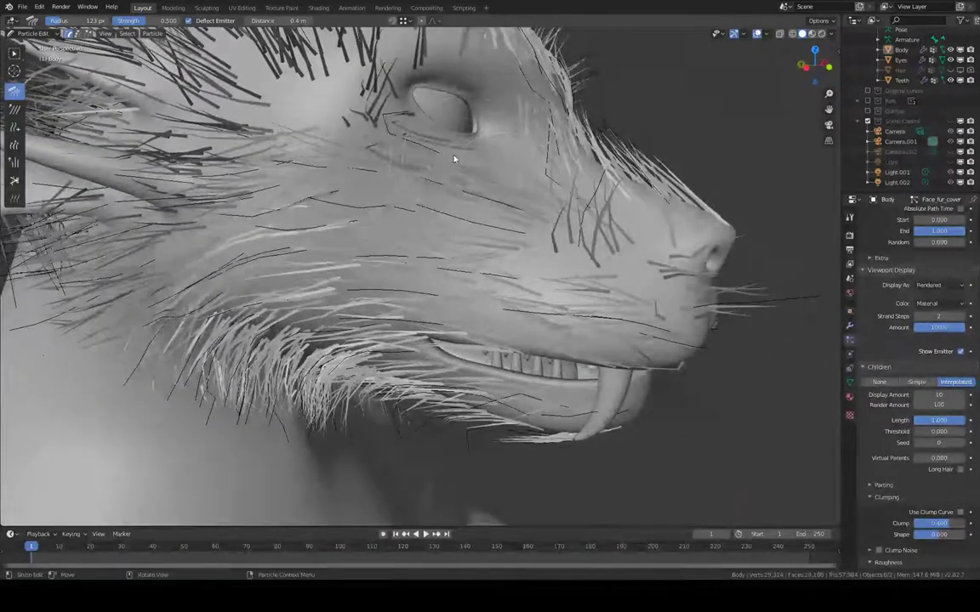
pyautogui.keyDown('shift'); pyautogui.moveTo(529, 193); pyautogui.dragTo(503, 219, button='middle'); pyautogui.keyUp('shift')
pyautogui.moveTo(503, 219); pyautogui.dragTo(485, 192)
pyautogui.moveTo(486, 192); pyautogui.dragTo(451, 230, button='middle')
# - Comb the brow and forehead hairs above the eye back toward the horn
pyautogui.moveTo(396, 277); pyautogui.dragTo(329, 294, button='middle')
pyautogui.moveTo(336, 246); pyautogui.dragTo(322, 355, button='middle')
pyautogui.moveTo(310, 264); pyautogui.dragTo(369, 297)
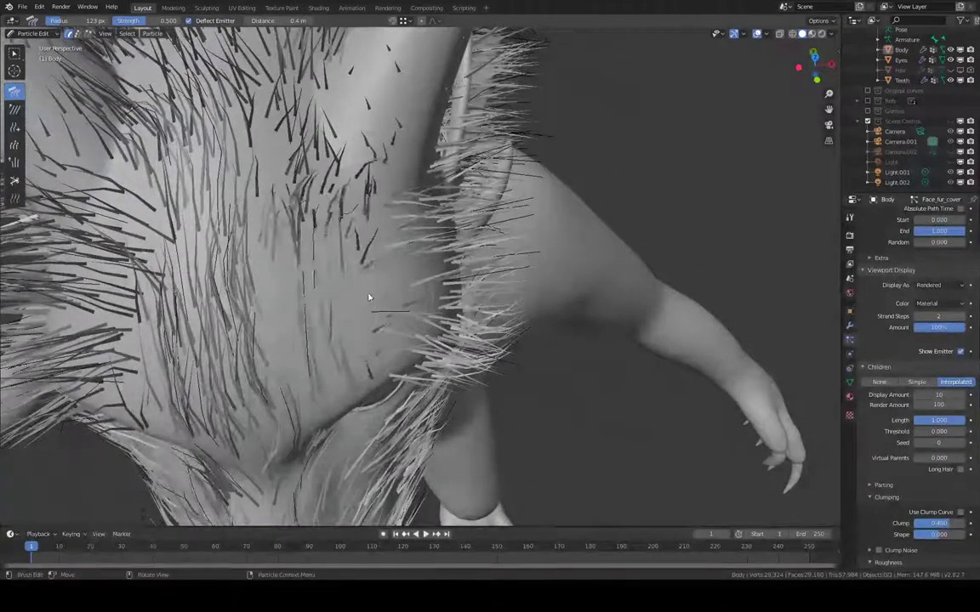
pyautogui.moveTo(367, 181); pyautogui.dragTo(322, 227, button='middle')
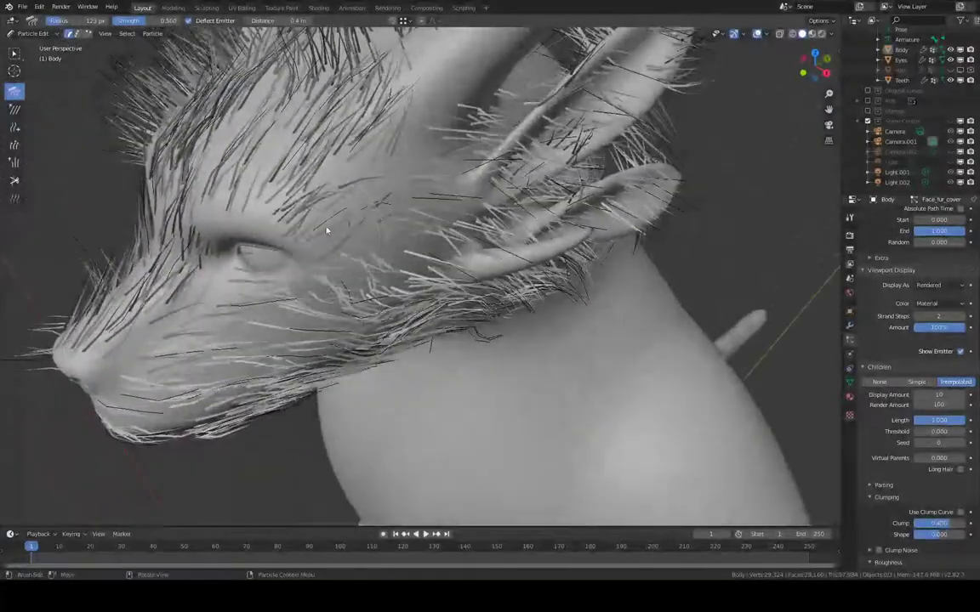
# - Comb the temple hairs between the eye and the ears back along the side of the head
pyautogui.moveTo(412, 212); pyautogui.dragTo(370, 180, button='middle')
pyautogui.moveTo(344, 136); pyautogui.dragTo(396, 155)
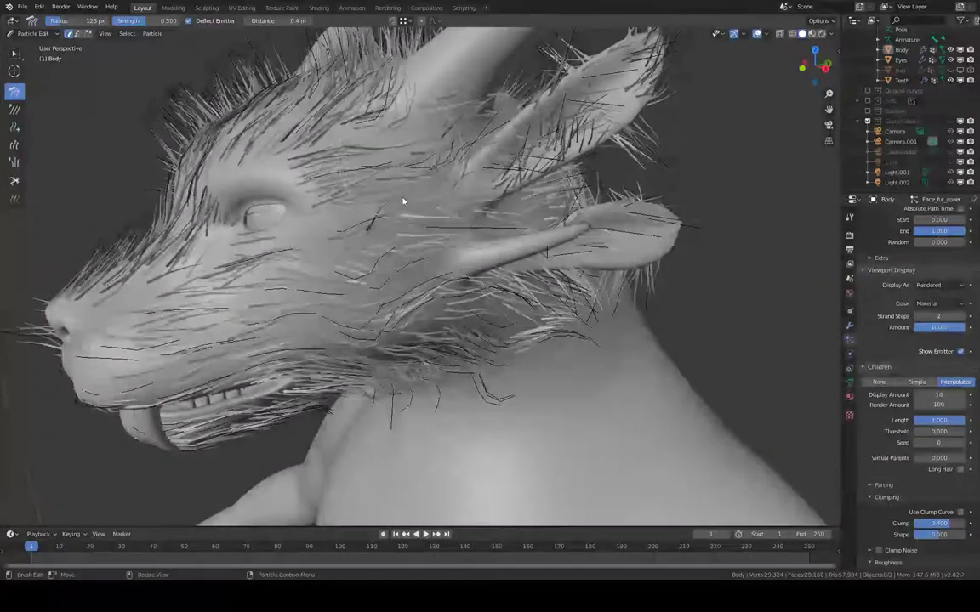
pyautogui.moveTo(400, 204); pyautogui.dragTo(419, 209)
pyautogui.moveTo(418, 207)
pyautogui.mouseDown(button='middle')
pyautogui.moveTo(372, 160)
pyautogui.moveTo(437, 202)
pyautogui.mouseUp(button='middle')
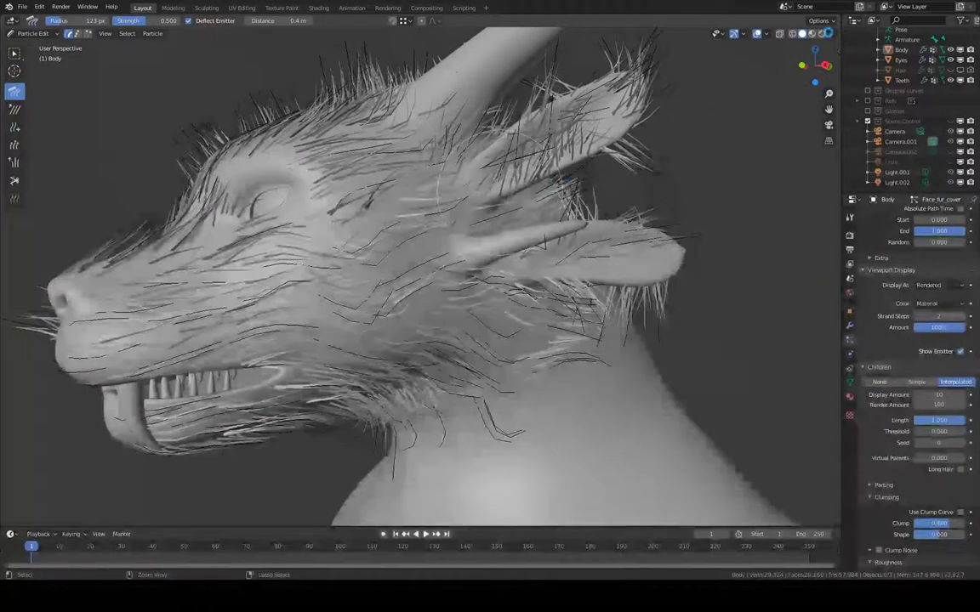
# - Save the file and switch the viewport to rendered shading
pyautogui.hotkey('ctrl', 's')
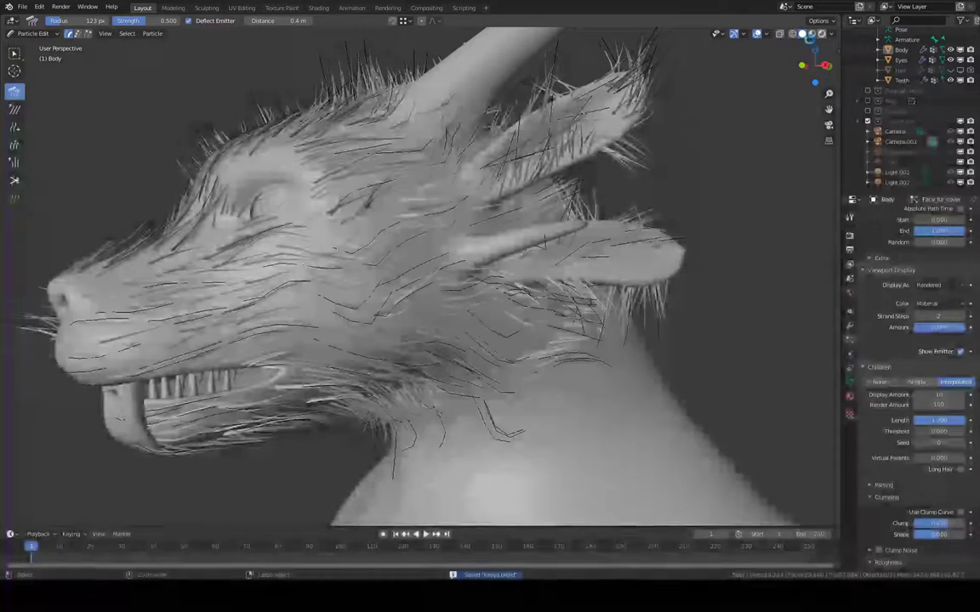
pyautogui.click(811, 34)
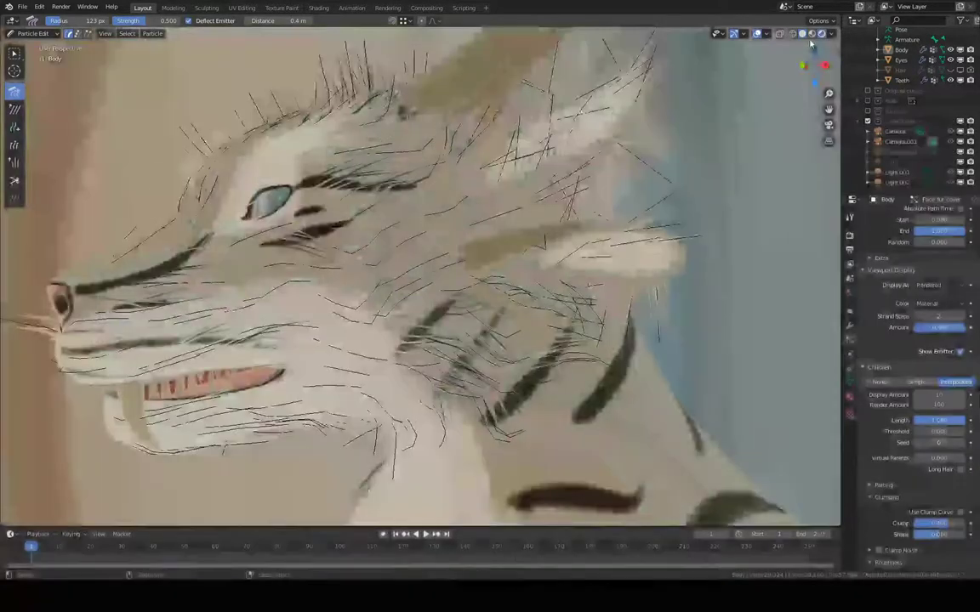
pyautogui.moveTo(145, 338); pyautogui.dragTo(519, 169, button='middle')
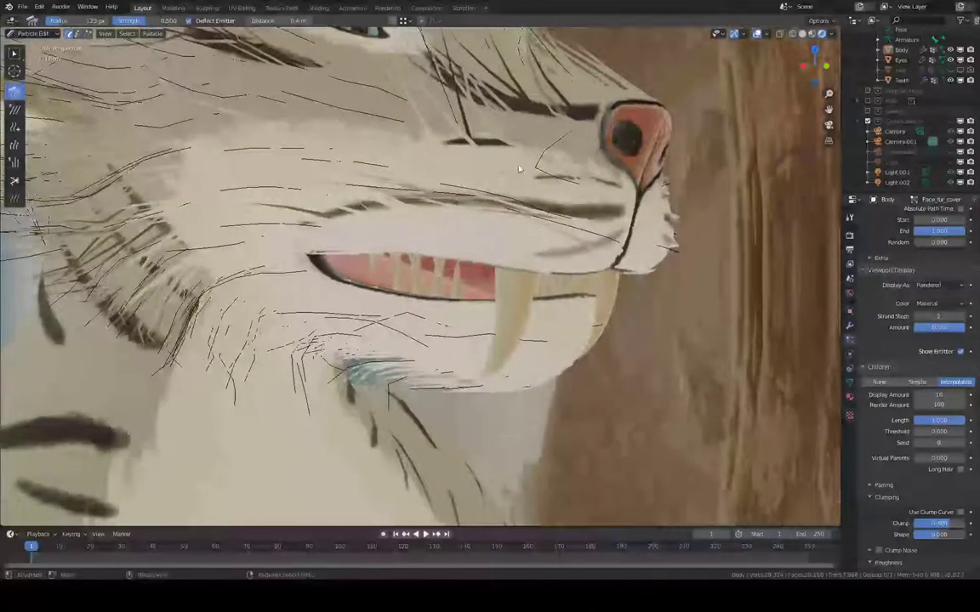
# - Comb the hairs on the side of the muzzle and over the dark markings below the eye's outer corner
pyautogui.moveTo(485, 151); pyautogui.dragTo(500, 154)
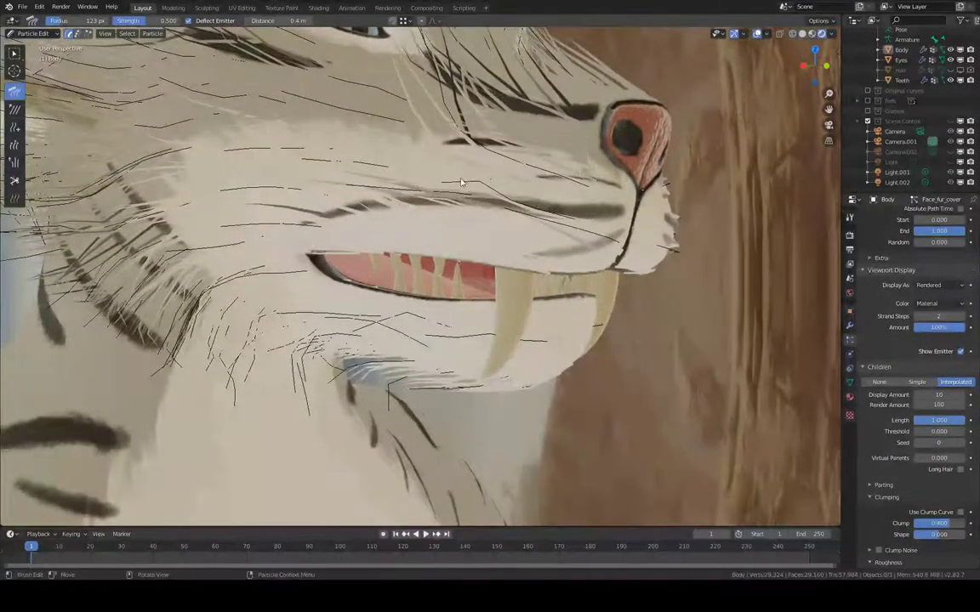
pyautogui.moveTo(460, 173); pyautogui.dragTo(471, 231, button='middle')
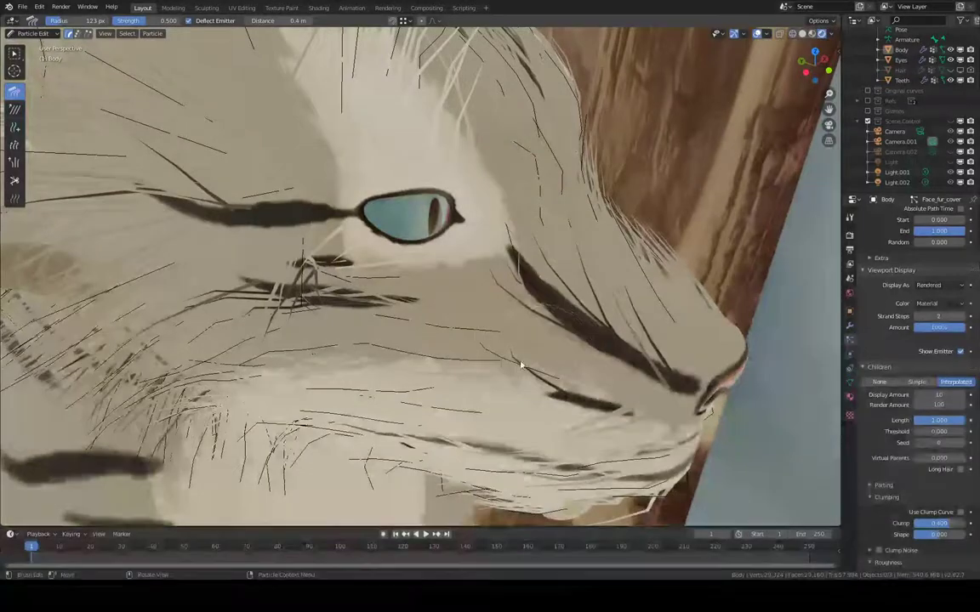
pyautogui.moveTo(434, 319); pyautogui.dragTo(455, 293, button='middle')
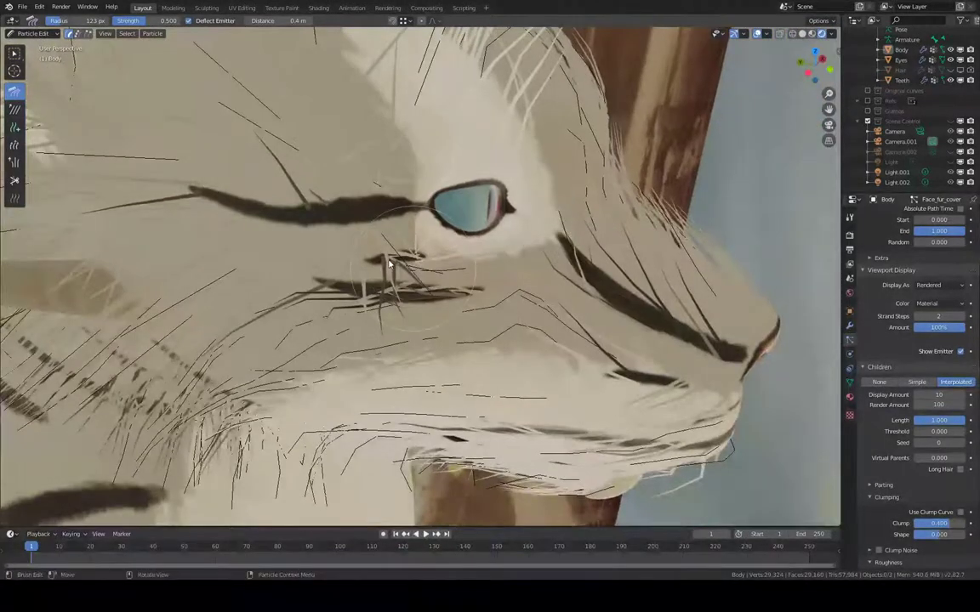
pyautogui.moveTo(388, 264); pyautogui.dragTo(378, 232, button='middle')
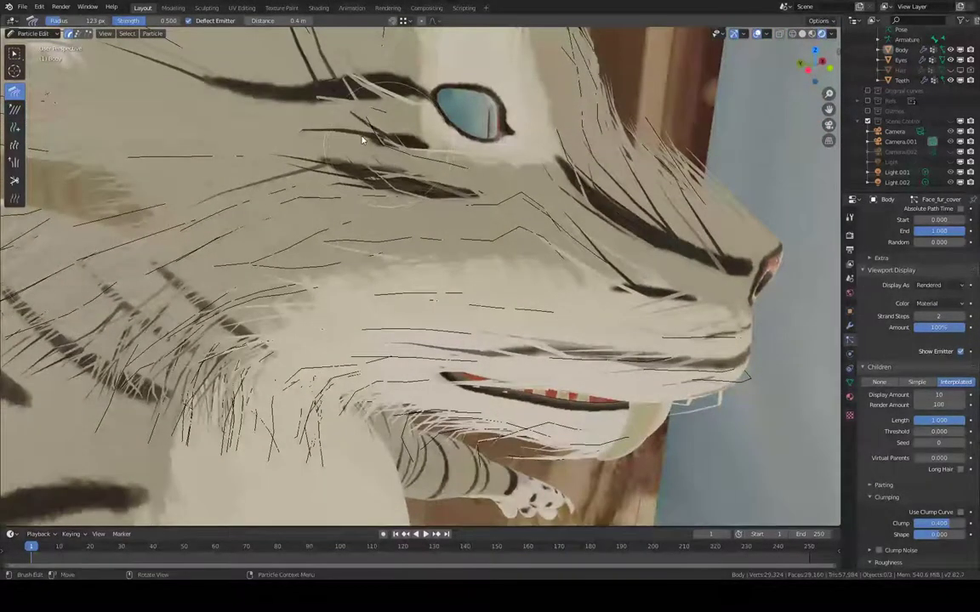
pyautogui.moveTo(384, 152); pyautogui.dragTo(305, 223, button='middle')
# - Comb the hairs above the eye and over the white brow patch up toward the horn base
pyautogui.moveTo(292, 172)
pyautogui.mouseDown()
pyautogui.moveTo(252, 207)
pyautogui.moveTo(245, 168)
pyautogui.mouseUp()
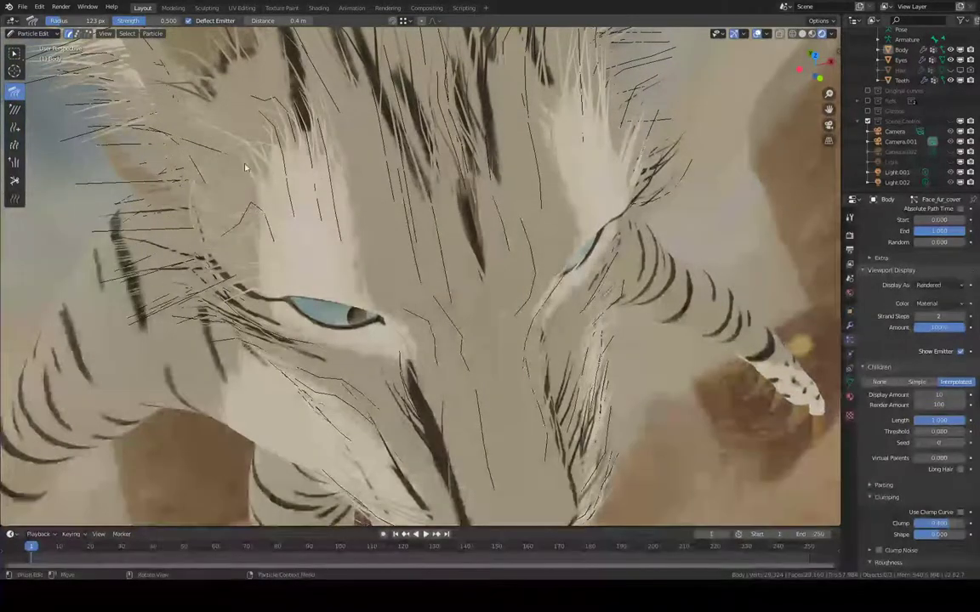
pyautogui.moveTo(274, 114); pyautogui.dragTo(290, 182, button='middle')
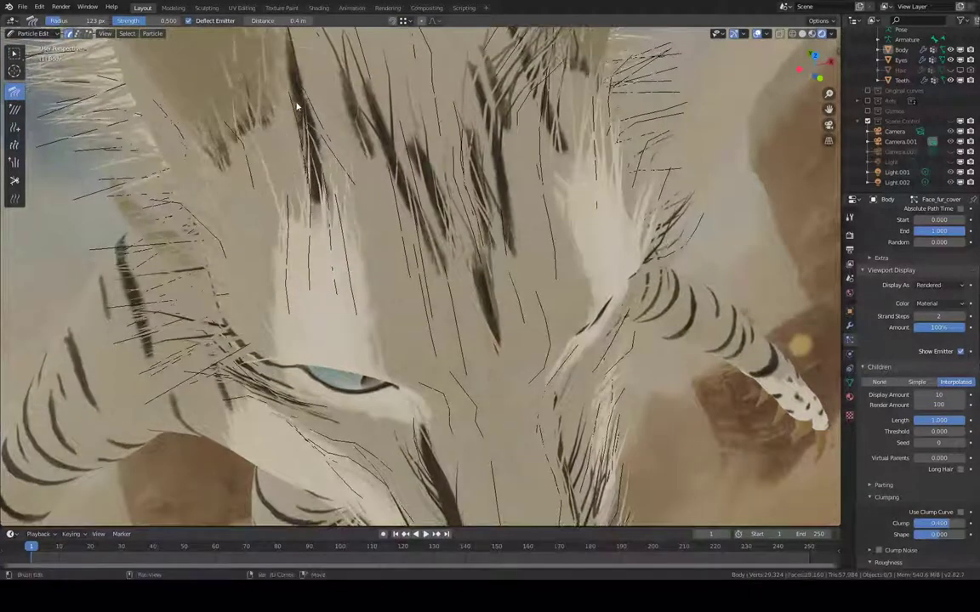
pyautogui.moveTo(300, 105); pyautogui.dragTo(328, 206, button='middle')
pyautogui.moveTo(336, 162); pyautogui.dragTo(346, 427, button='middle')
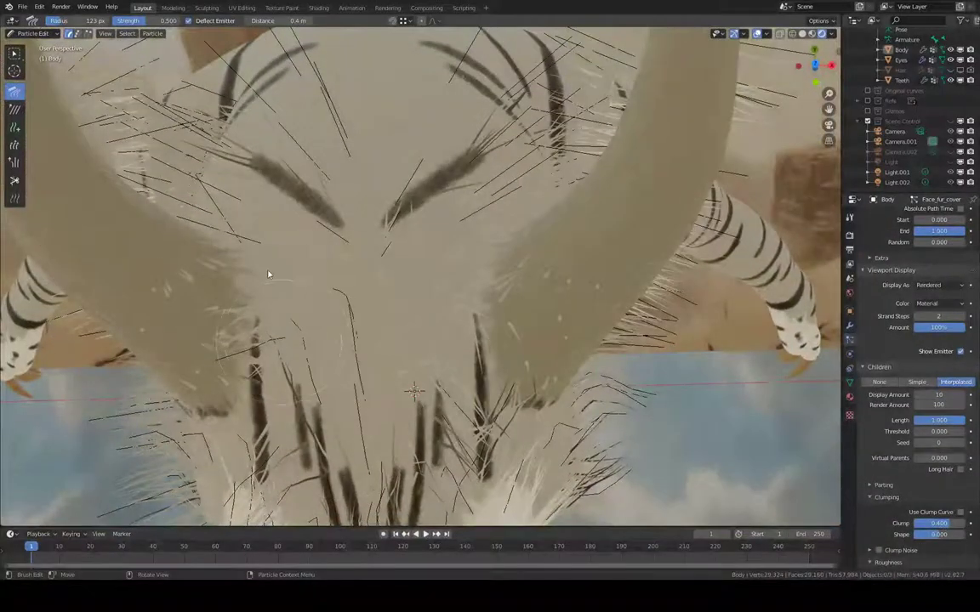
# - Comb the guide hairs between the horns to flow over the top and back of the head
pyautogui.moveTo(297, 216)
pyautogui.mouseDown()
pyautogui.moveTo(379, 192)
pyautogui.moveTo(416, 267)
pyautogui.mouseUp()
pyautogui.moveTo(403, 202); pyautogui.dragTo(410, 206)
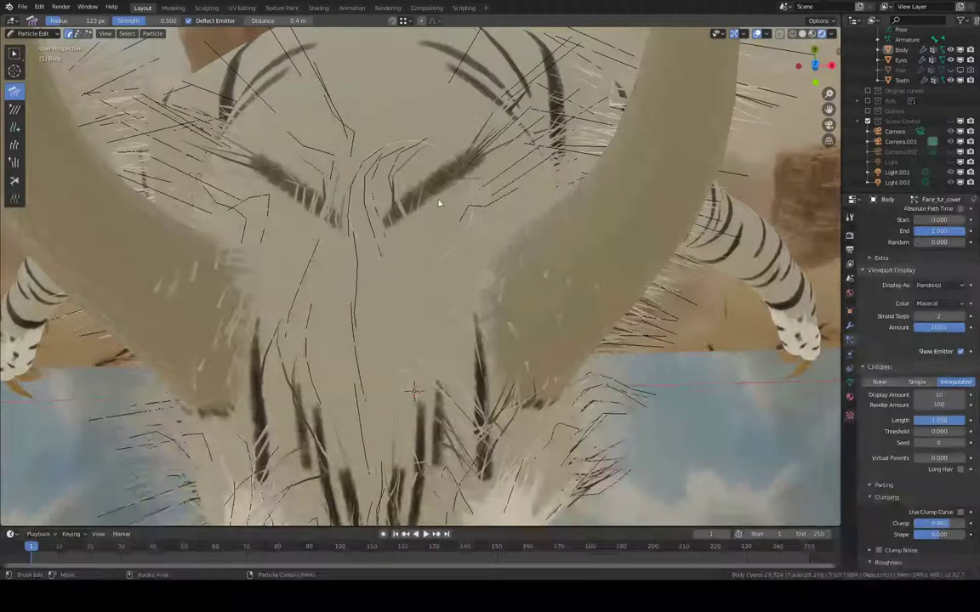
pyautogui.moveTo(439, 204); pyautogui.dragTo(449, 244, button='middle')
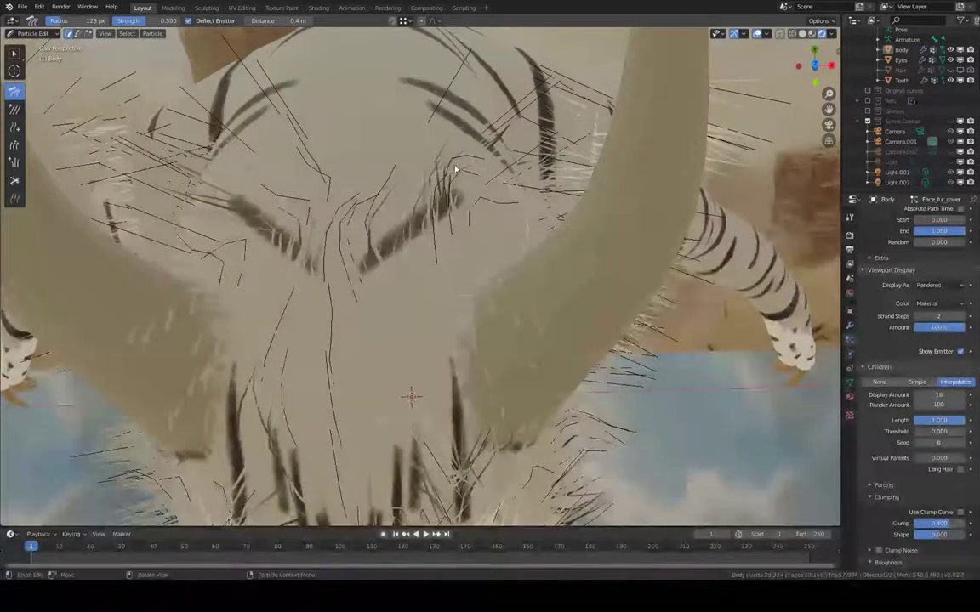
pyautogui.moveTo(465, 227); pyautogui.dragTo(399, 261, button='middle')
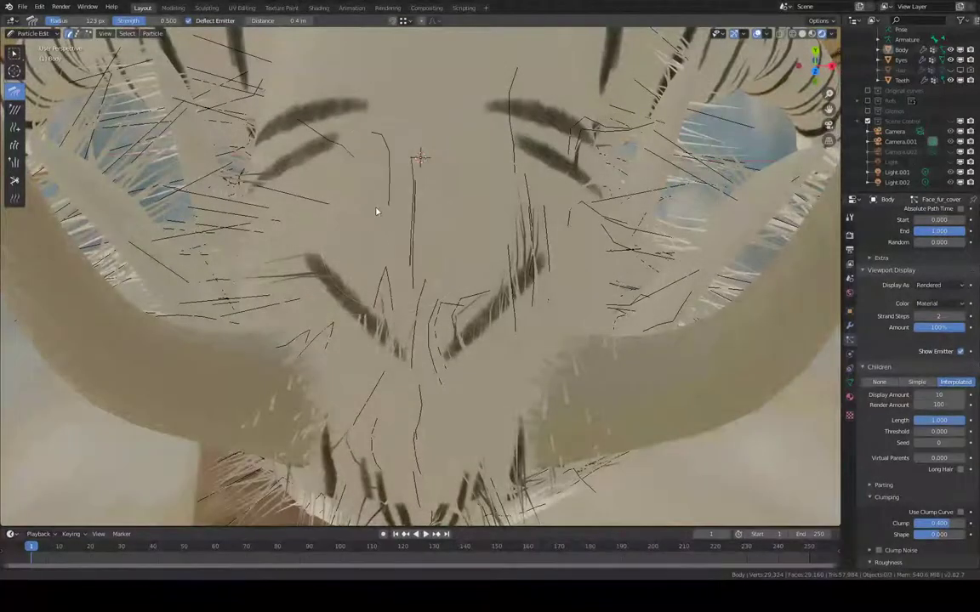
pyautogui.moveTo(376, 210); pyautogui.dragTo(375, 258, button='middle')
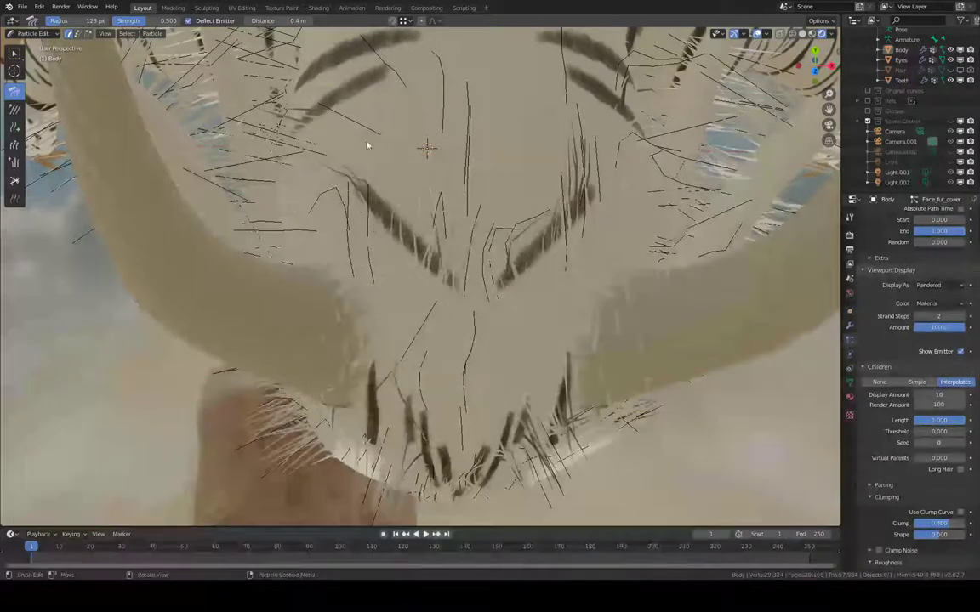
pyautogui.moveTo(377, 140); pyautogui.dragTo(381, 211)
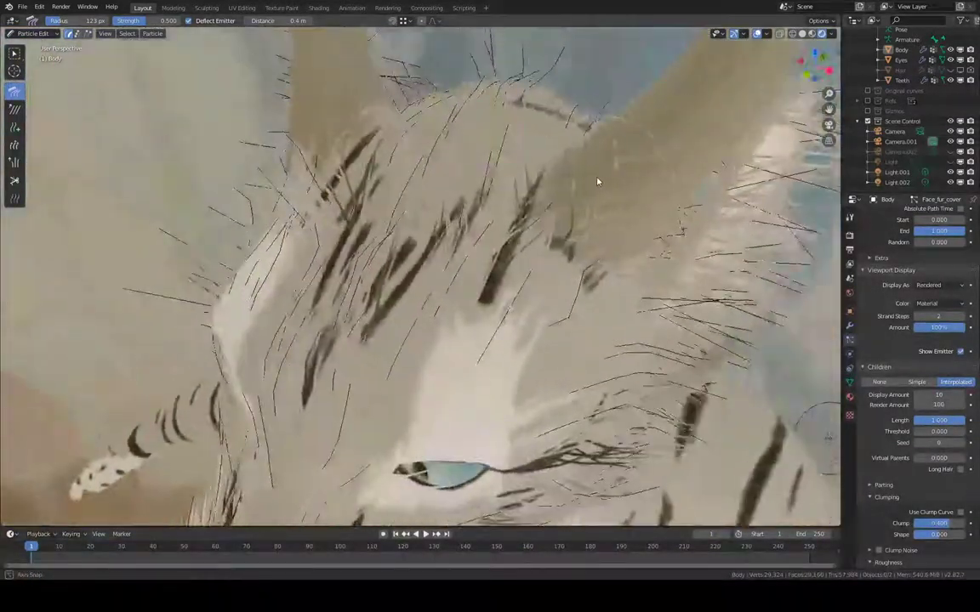
pyautogui.moveTo(597, 182); pyautogui.dragTo(438, 88, button='middle')
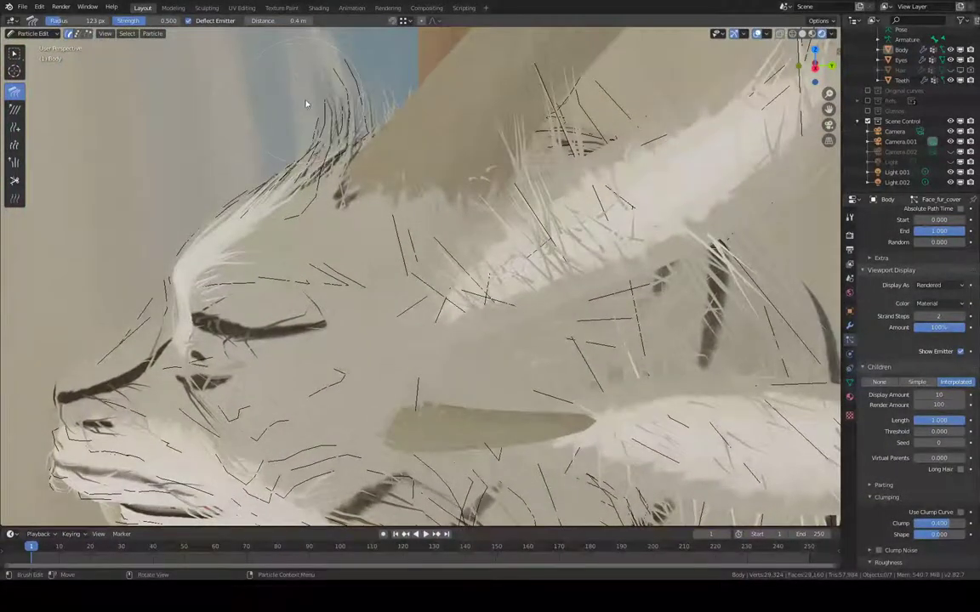
pyautogui.moveTo(372, 79); pyautogui.dragTo(416, 285, button='middle')
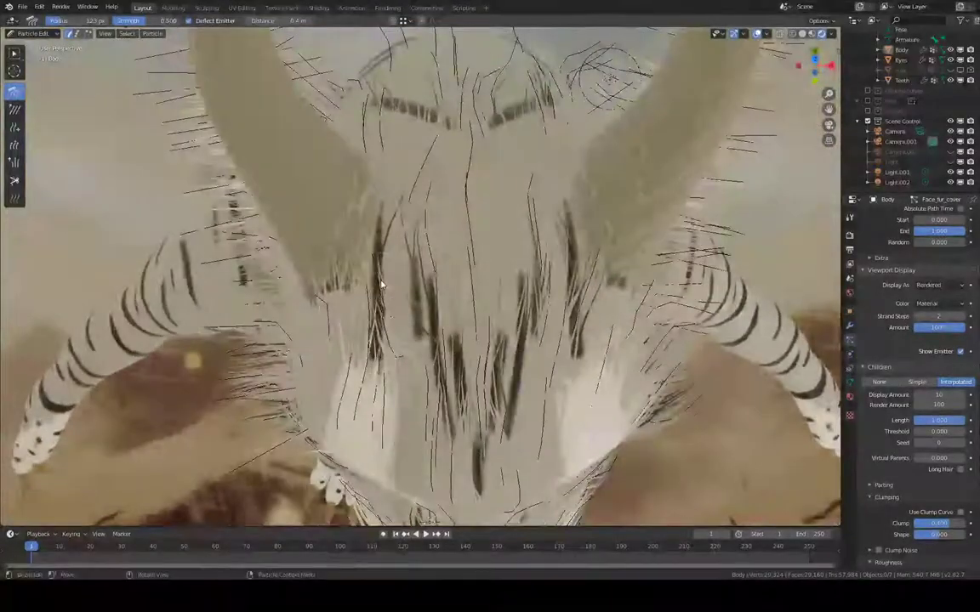
# - Comb the temple hairs behind the eye and below the horn back toward the ear
pyautogui.moveTo(345, 292); pyautogui.dragTo(512, 257, button='middle')
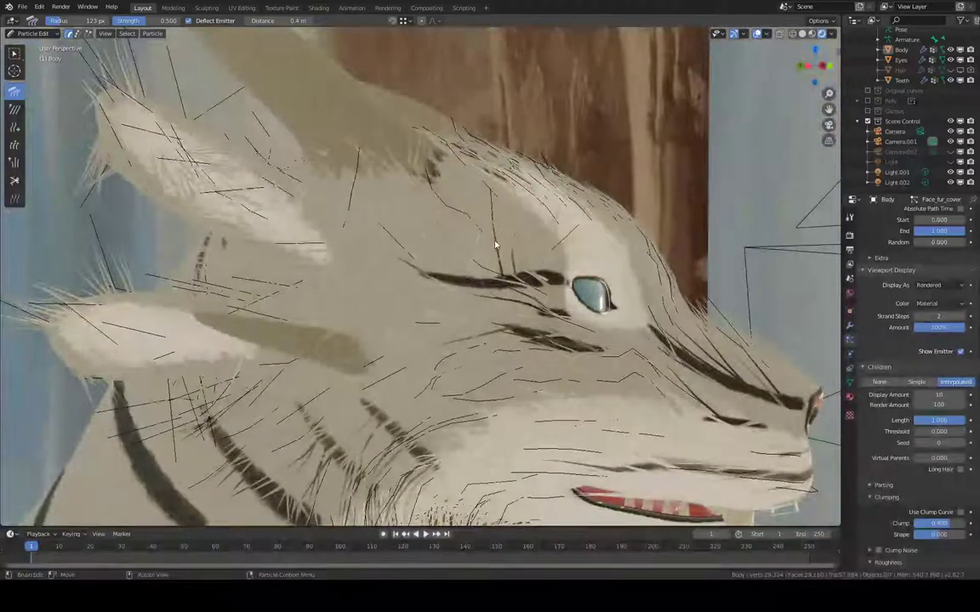
pyautogui.moveTo(497, 245); pyautogui.dragTo(442, 222)
pyautogui.moveTo(441, 222); pyautogui.dragTo(472, 206, button='middle')
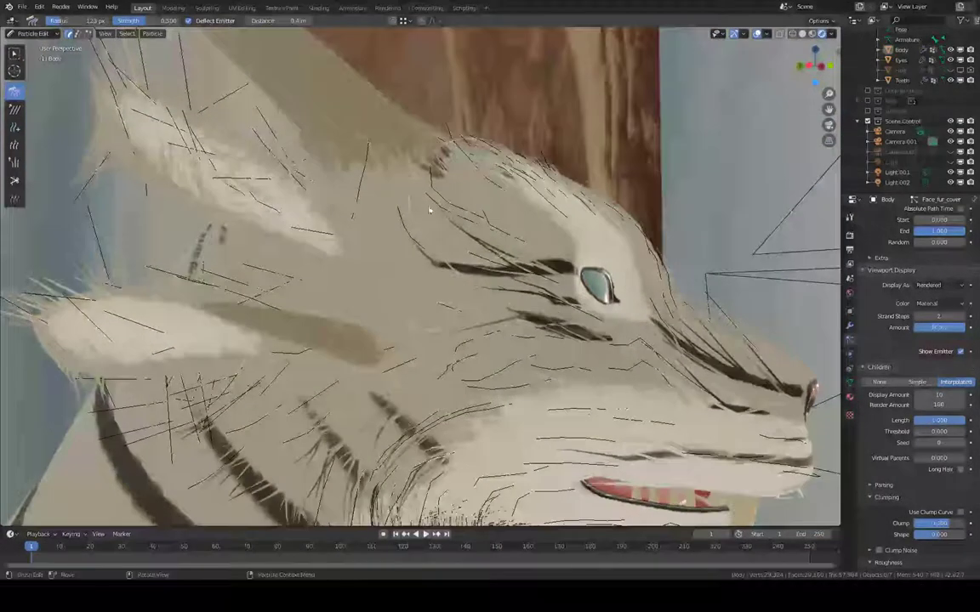
pyautogui.moveTo(430, 210); pyautogui.dragTo(395, 219)
pyautogui.moveTo(416, 194); pyautogui.dragTo(431, 227, button='middle')
# - Comb the hairs below the small side horn and ear down toward the neck, and undo the last stroke
pyautogui.moveTo(487, 191); pyautogui.dragTo(453, 212)
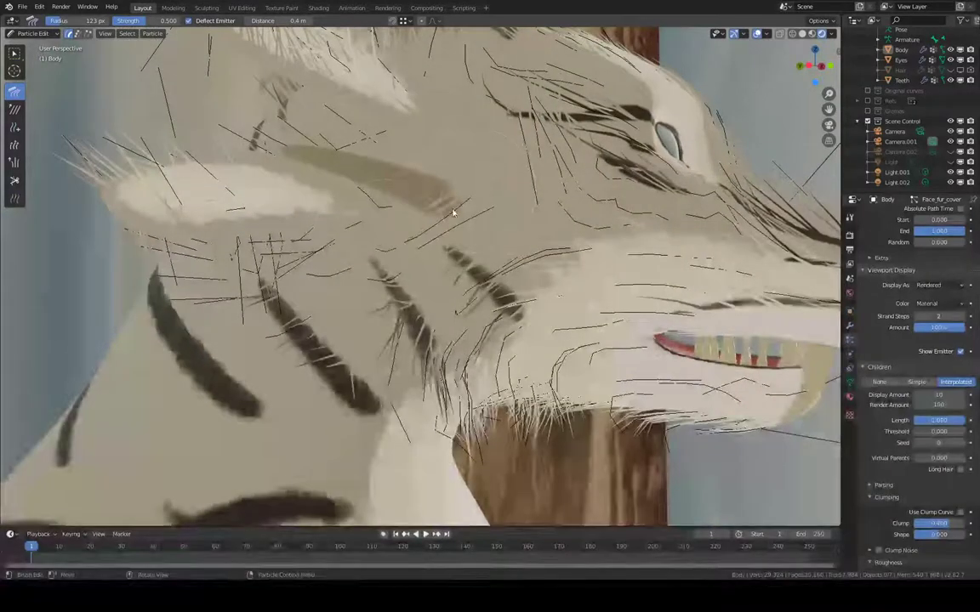
pyautogui.keyDown('shift'); pyautogui.moveTo(372, 248); pyautogui.dragTo(415, 184, button='middle'); pyautogui.keyUp('shift')
pyautogui.moveTo(390, 234)
pyautogui.mouseDown()
pyautogui.moveTo(367, 199)
pyautogui.moveTo(340, 230)
pyautogui.moveTo(323, 217)
pyautogui.moveTo(324, 257)
pyautogui.moveTo(345, 284)
pyautogui.moveTo(350, 324)
pyautogui.mouseUp()
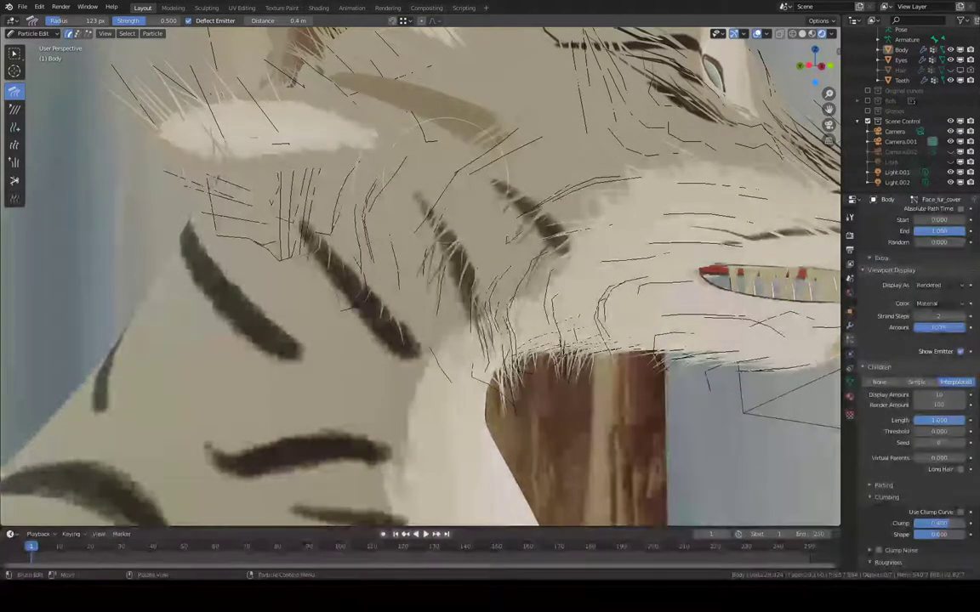
pyautogui.hotkey('ctrl', 'z')
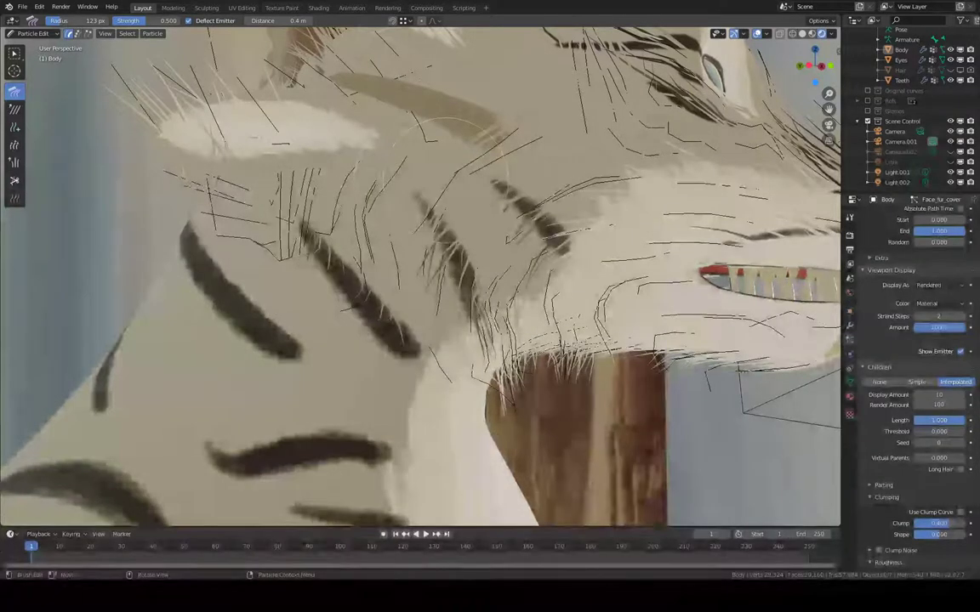
# - Comb the hairs on the upper neck below the ear and over the striped rear jaw
pyautogui.moveTo(299, 213); pyautogui.dragTo(419, 228, button='middle')
pyautogui.moveTo(418, 227); pyautogui.dragTo(463, 200)
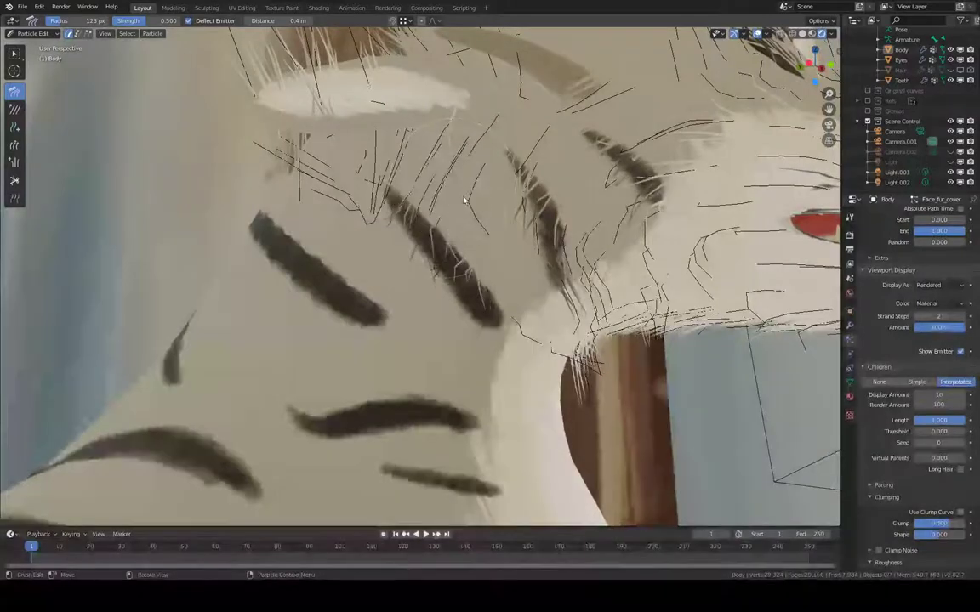
pyautogui.moveTo(503, 252); pyautogui.dragTo(554, 200, button='middle')
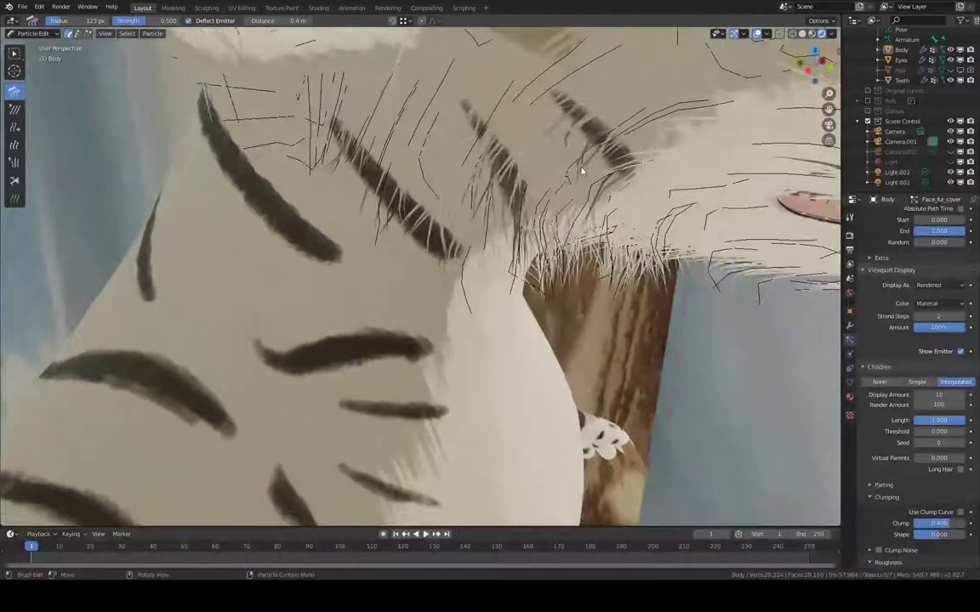
pyautogui.moveTo(547, 181); pyautogui.dragTo(545, 180)
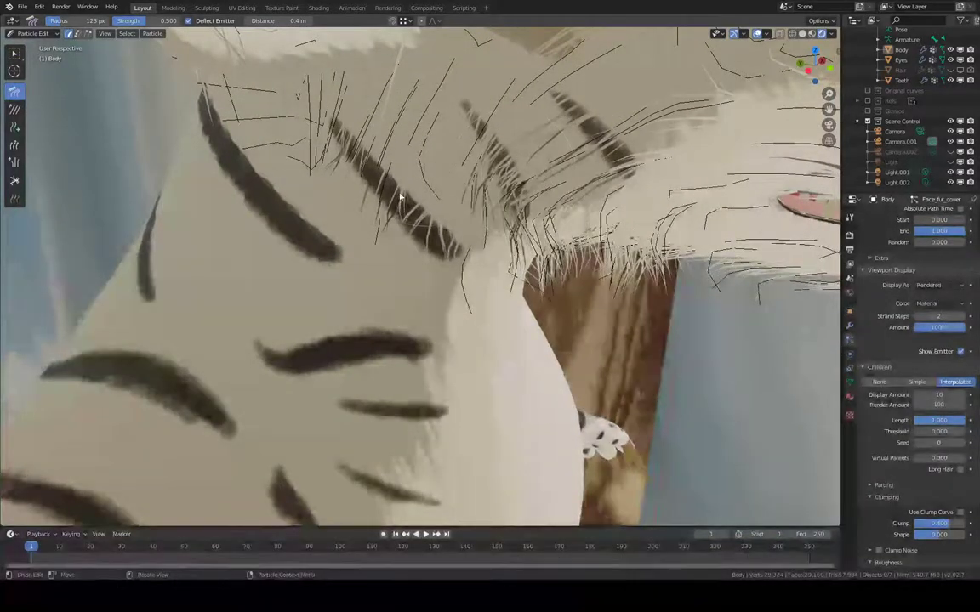
# - Comb the guide hairs behind the ear down along the side of the neck above the dark stripe
pyautogui.moveTo(360, 179); pyautogui.dragTo(475, 198, button='middle')
pyautogui.moveTo(563, 196)
pyautogui.mouseDown()
pyautogui.moveTo(475, 192)
pyautogui.moveTo(437, 143)
pyautogui.mouseUp()
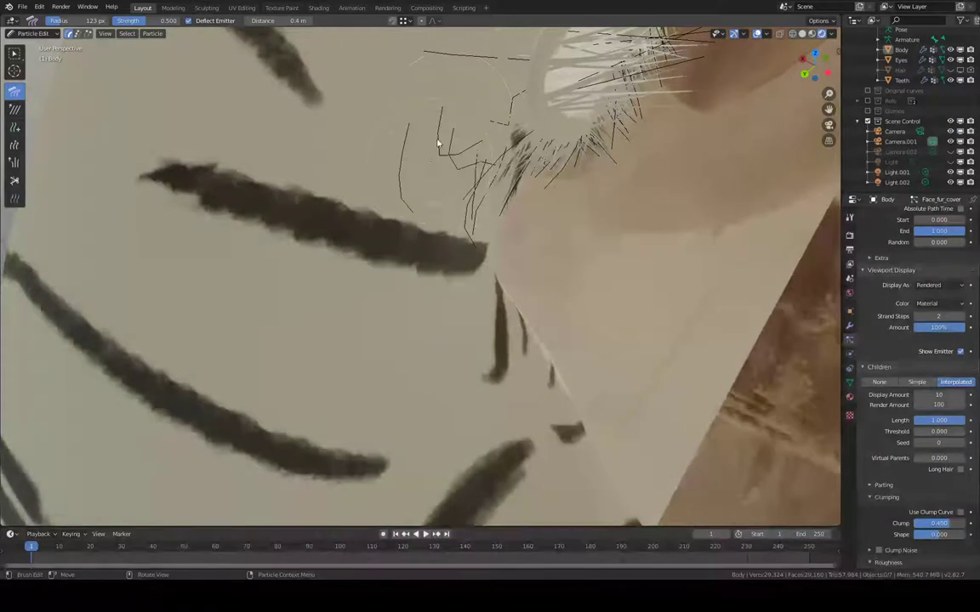
pyautogui.moveTo(423, 211); pyautogui.dragTo(438, 197)
pyautogui.moveTo(438, 196); pyautogui.dragTo(469, 232, button='middle')
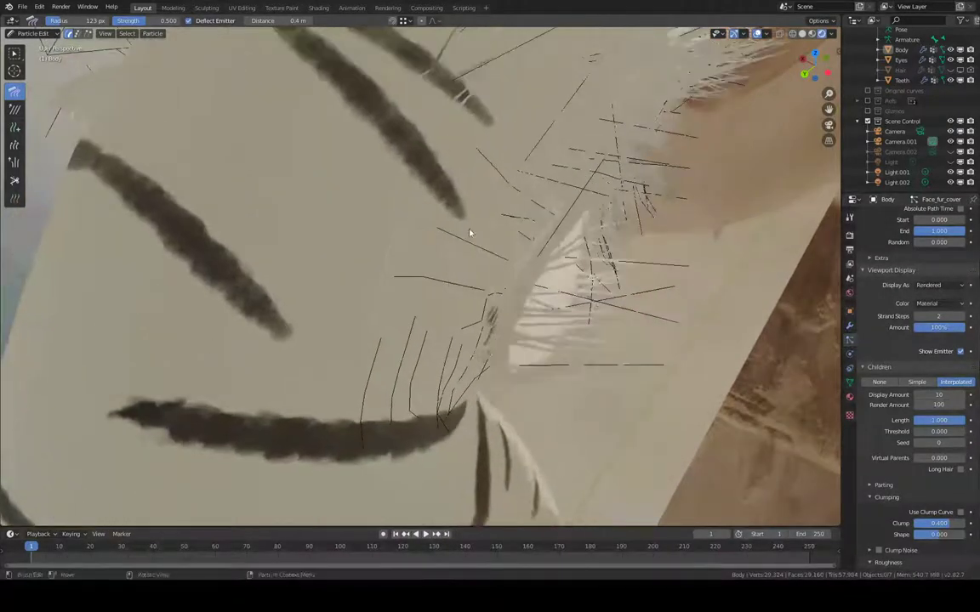
pyautogui.moveTo(416, 261); pyautogui.dragTo(400, 285)
pyautogui.moveTo(436, 237); pyautogui.dragTo(391, 319)
pyautogui.moveTo(422, 273); pyautogui.dragTo(431, 277, button='middle')
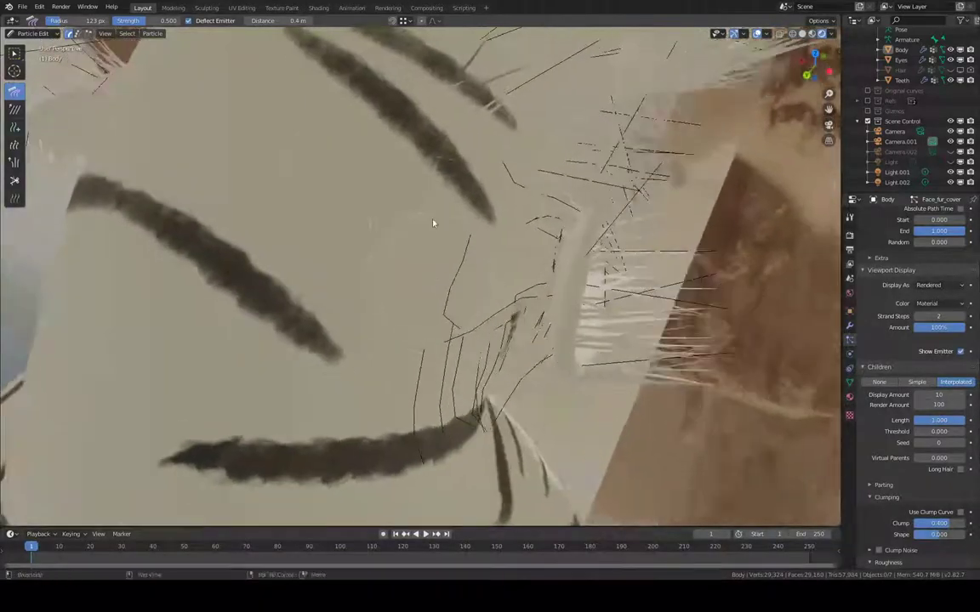
# - Comb the nape hairs straight down the back of the neck and enlarge the comb brush radius to 157 px
pyautogui.keyDown('shift'); pyautogui.moveTo(434, 223); pyautogui.dragTo(390, 385, button='middle'); pyautogui.keyUp('shift')
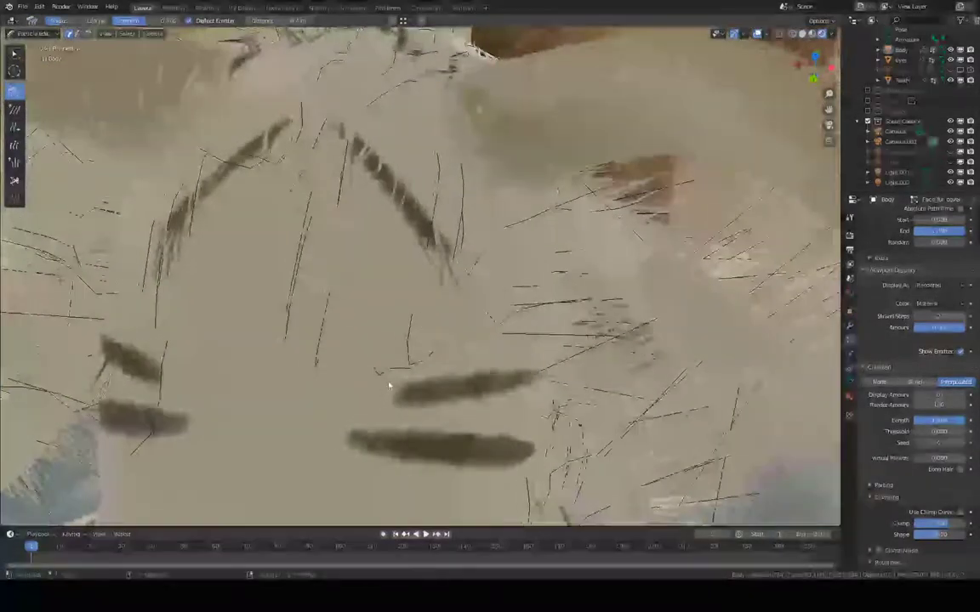
pyautogui.moveTo(430, 256)
pyautogui.mouseDown(button='middle')
pyautogui.moveTo(394, 223)
pyautogui.moveTo(431, 241)
pyautogui.mouseUp(button='middle')
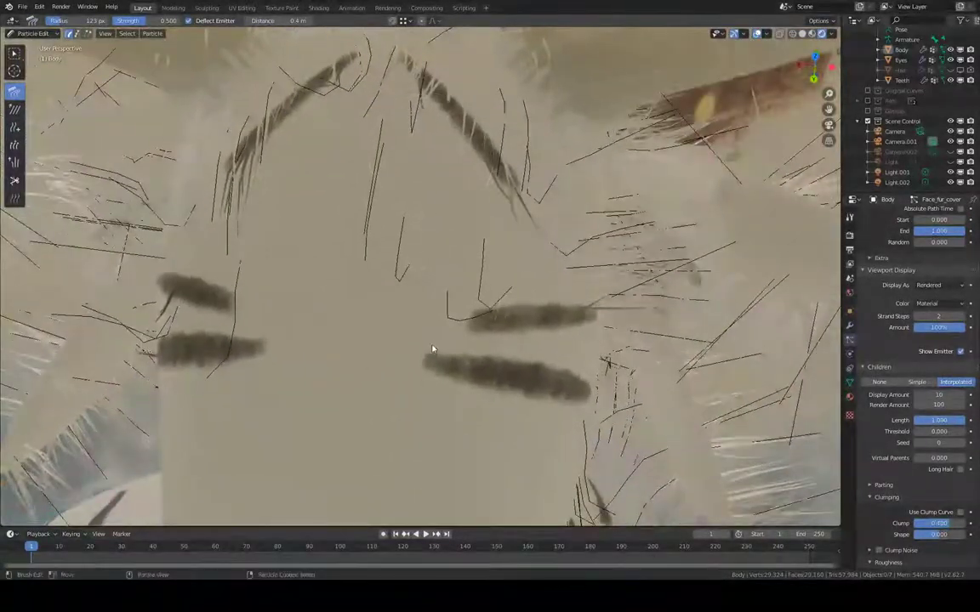
pyautogui.moveTo(437, 305); pyautogui.dragTo(409, 241, button='middle')
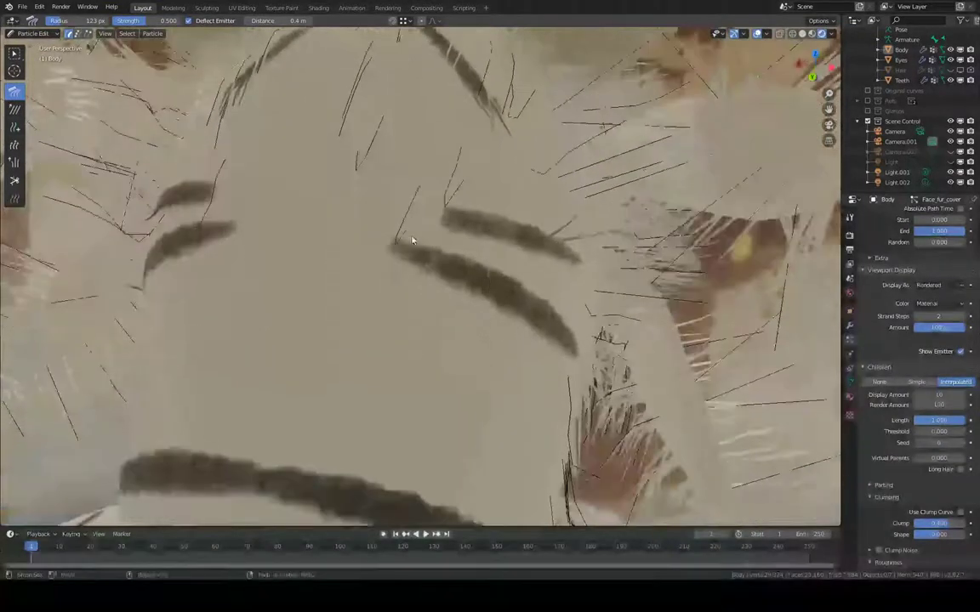
pyautogui.moveTo(436, 187); pyautogui.dragTo(400, 263)
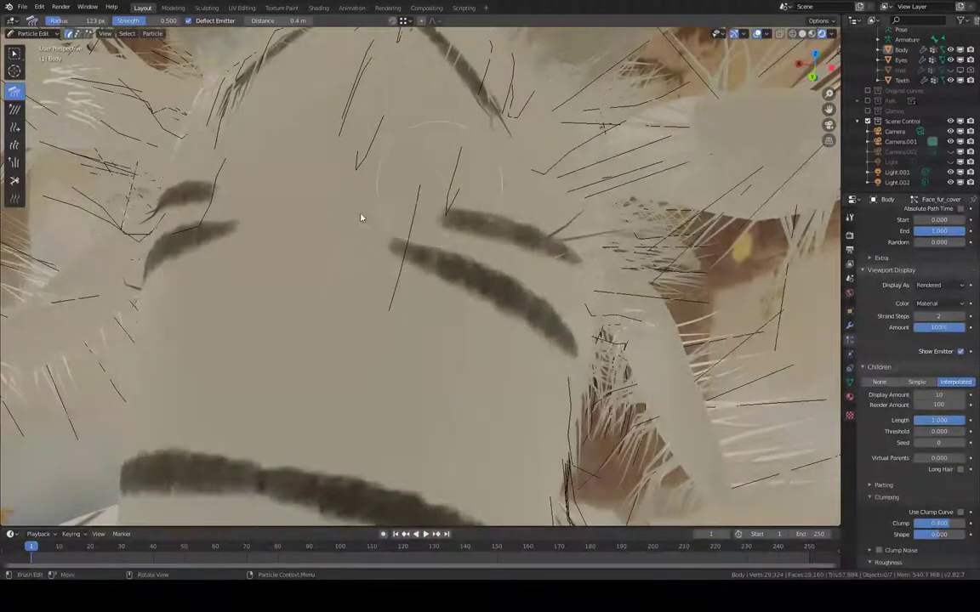
pyautogui.moveTo(361, 234)
pyautogui.mouseDown(button='middle')
pyautogui.moveTo(403, 264)
pyautogui.moveTo(391, 238)
pyautogui.moveTo(377, 242)
pyautogui.moveTo(400, 218)
pyautogui.moveTo(387, 213)
pyautogui.mouseUp(button='middle')
pyautogui.press('f')
pyautogui.click(394, 211)
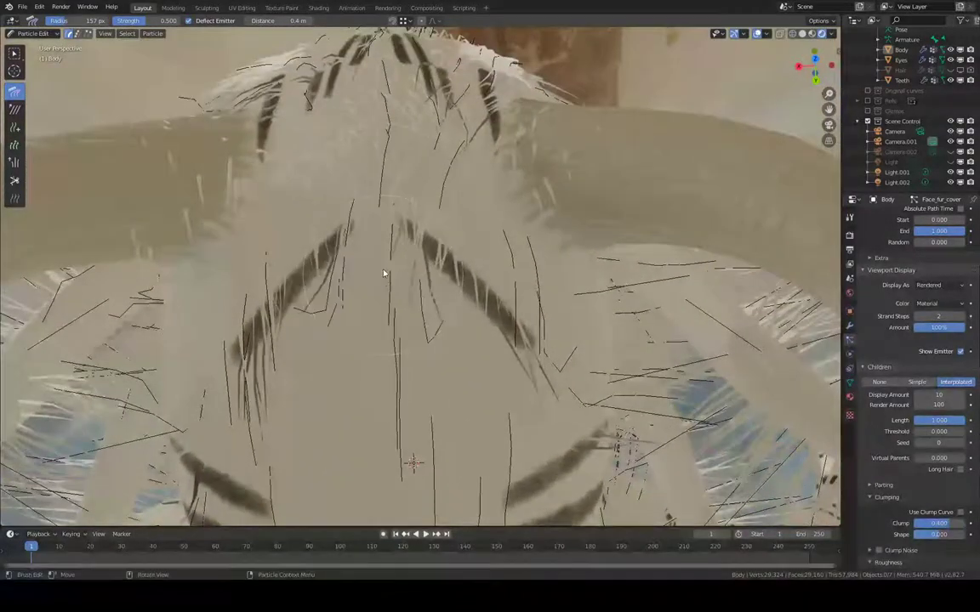
# - Comb the hairs across the center of the nape and around the opposite pair of neck stripes downward
pyautogui.moveTo(387, 273); pyautogui.dragTo(371, 257, button='middle')
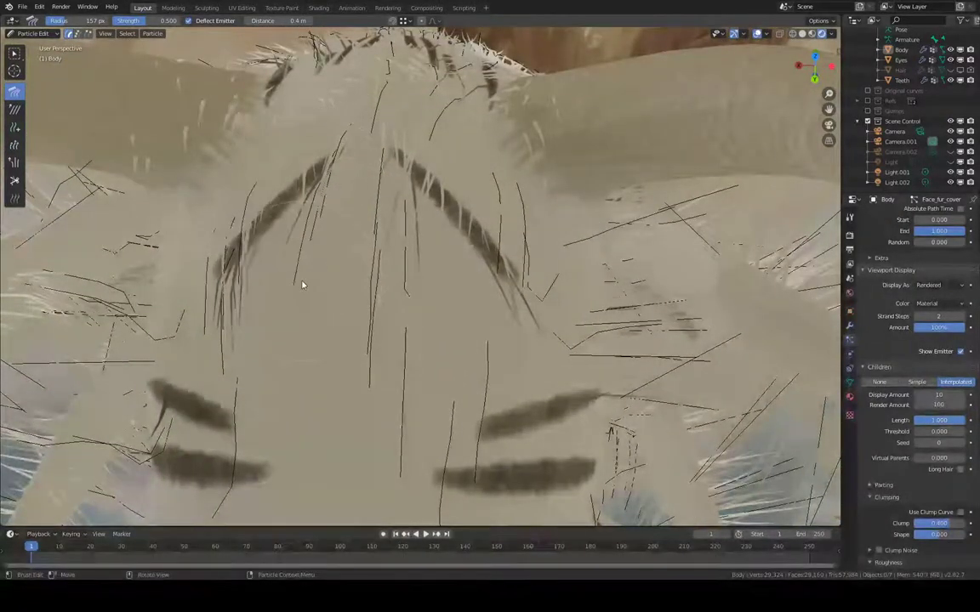
pyautogui.moveTo(302, 282); pyautogui.dragTo(332, 172, button='middle')
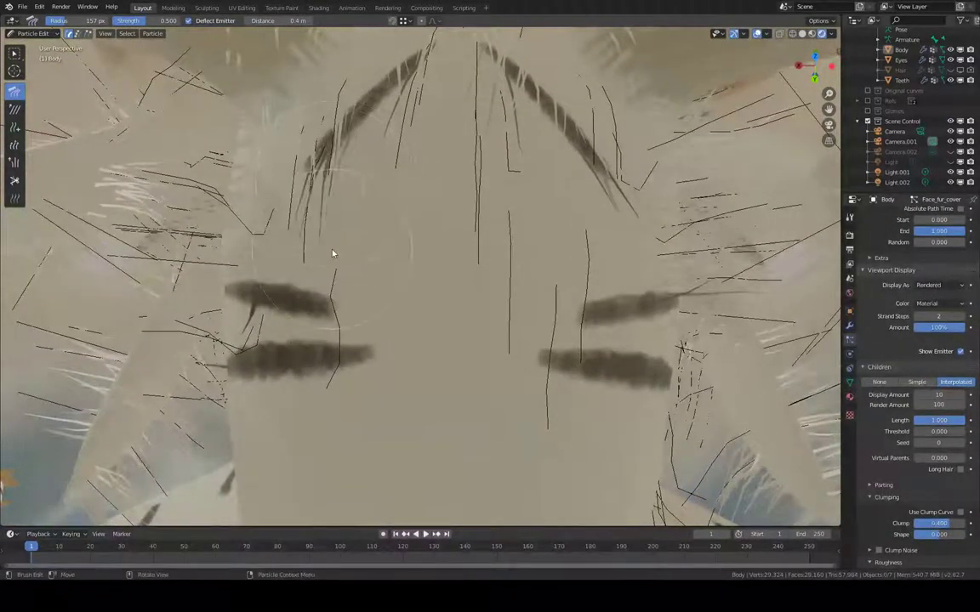
pyautogui.moveTo(395, 260); pyautogui.dragTo(411, 223, button='middle')
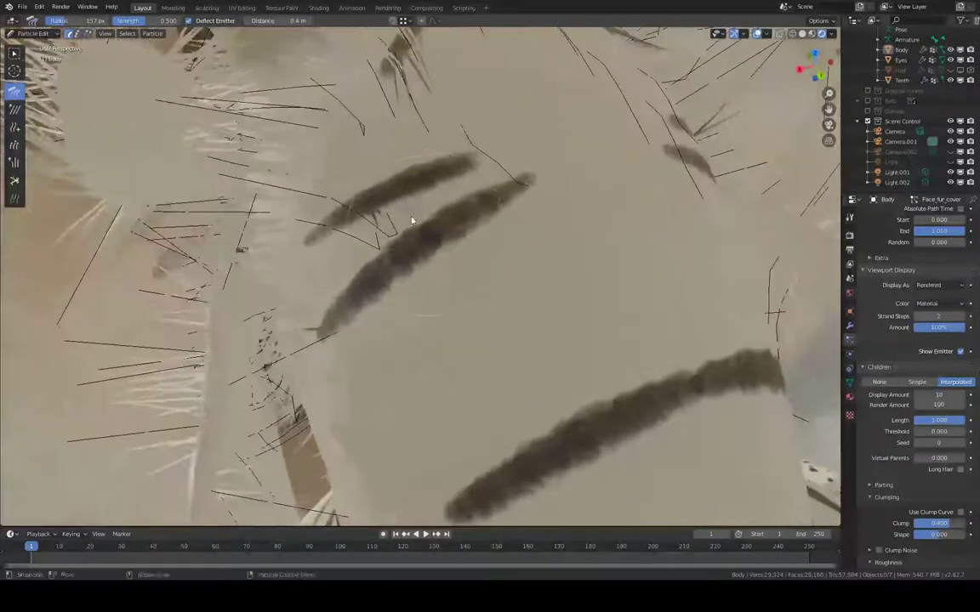
pyautogui.moveTo(380, 239)
pyautogui.mouseDown()
pyautogui.moveTo(429, 312)
pyautogui.moveTo(411, 302)
pyautogui.moveTo(440, 357)
pyautogui.moveTo(441, 344)
pyautogui.mouseUp()
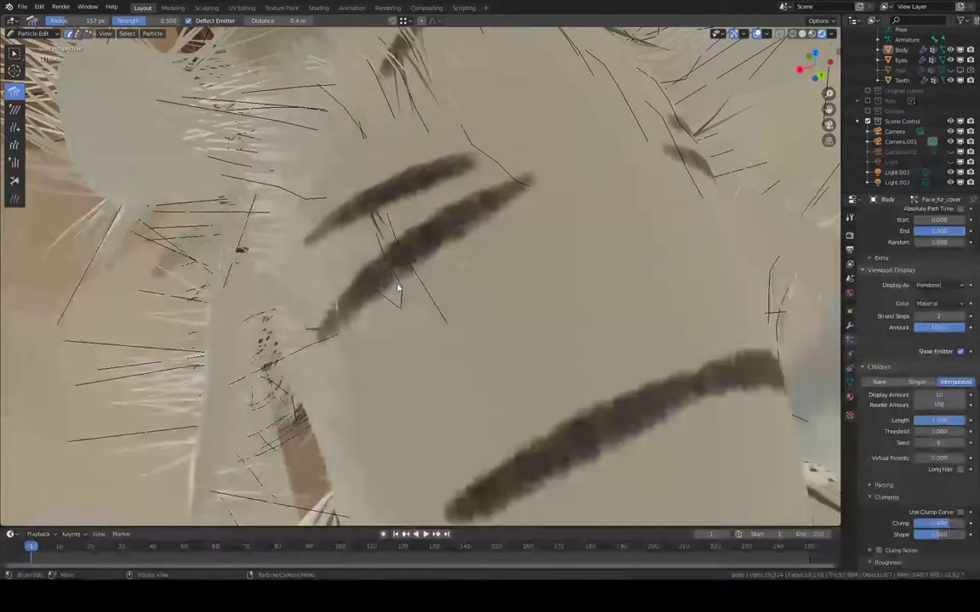
pyautogui.moveTo(486, 299); pyautogui.dragTo(425, 247, button='middle')
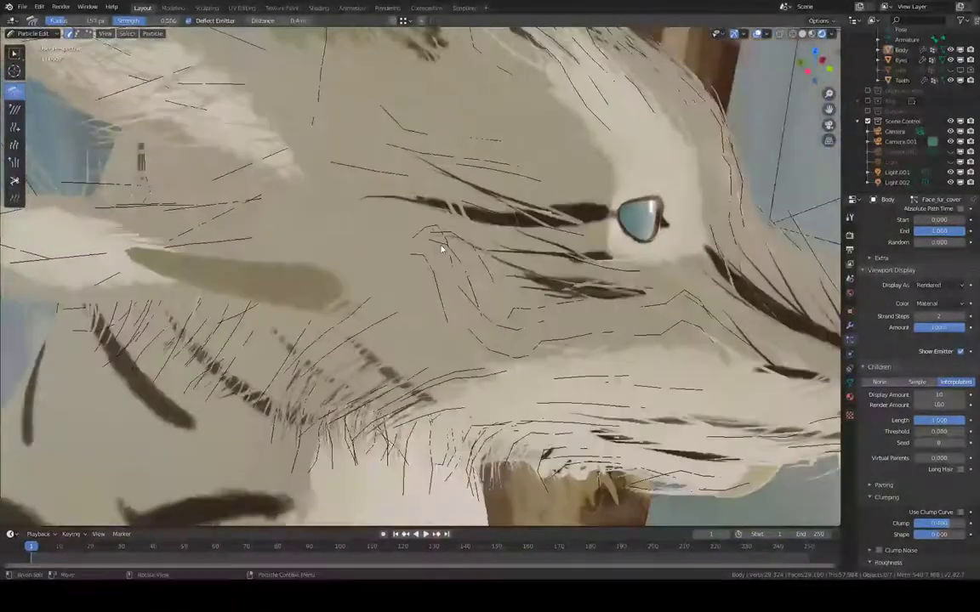
# - Comb the cheek hairs behind the eye stripes back toward the ear, and undo the last unwanted stroke
pyautogui.moveTo(374, 332); pyautogui.dragTo(256, 471)
pyautogui.hotkey('ctrl', 'z')
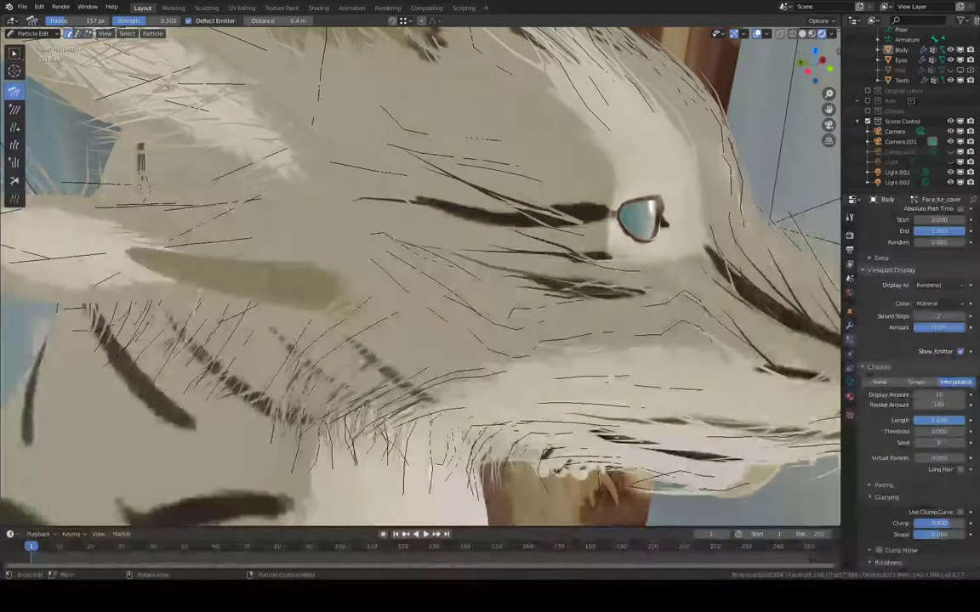
pyautogui.moveTo(527, 289); pyautogui.dragTo(489, 238, button='middle')
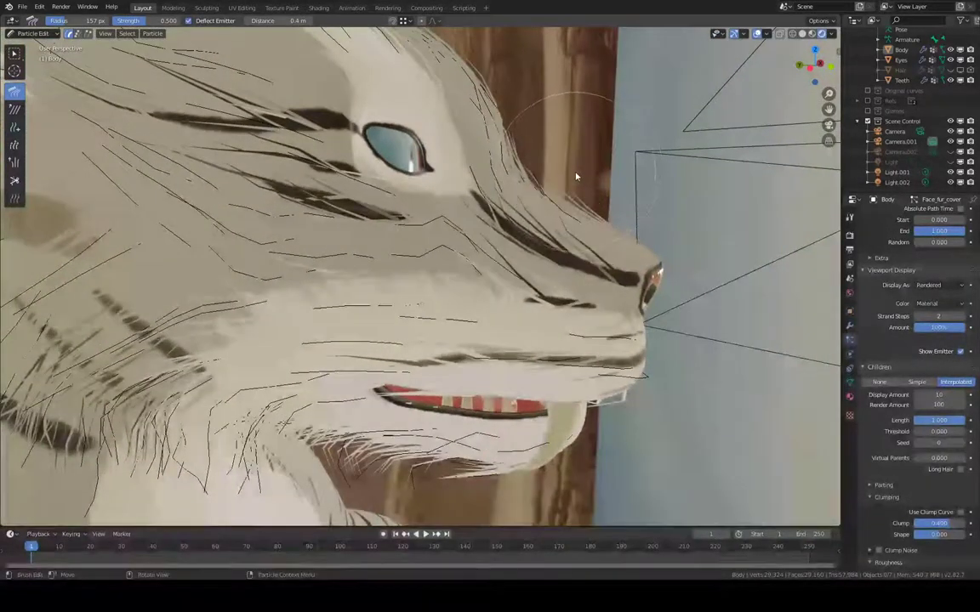
pyautogui.moveTo(571, 176); pyautogui.dragTo(481, 220, button='middle')
pyautogui.moveTo(488, 272); pyautogui.dragTo(448, 215, button='middle')
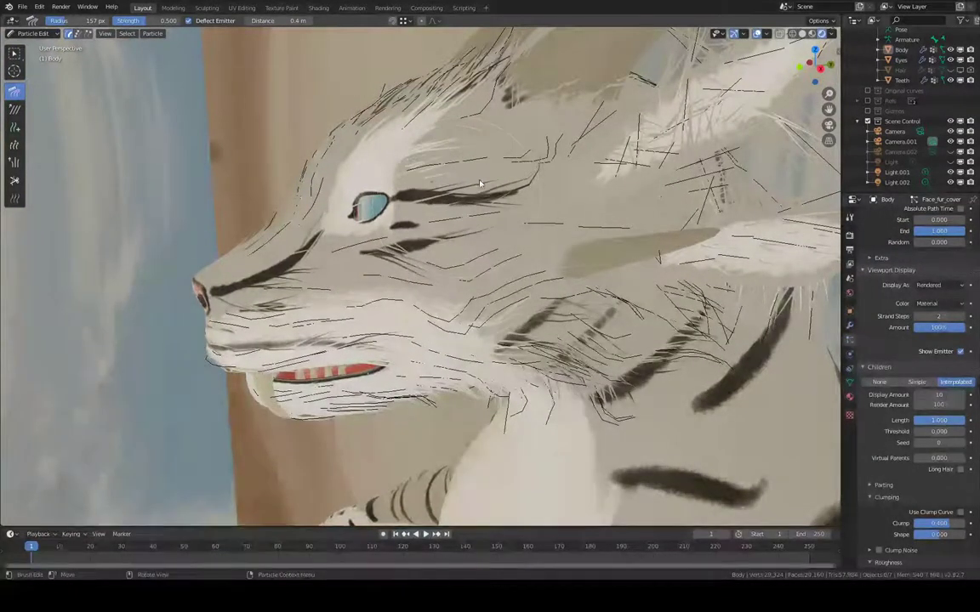
# - Comb the upper ear's guide hairs on the other side of the head so they flow toward the ear tip
pyautogui.moveTo(498, 179)
pyautogui.mouseDown(button='middle')
pyautogui.moveTo(521, 133)
pyautogui.moveTo(504, 164)
pyautogui.mouseUp(button='middle')
pyautogui.moveTo(549, 150); pyautogui.dragTo(543, 154)
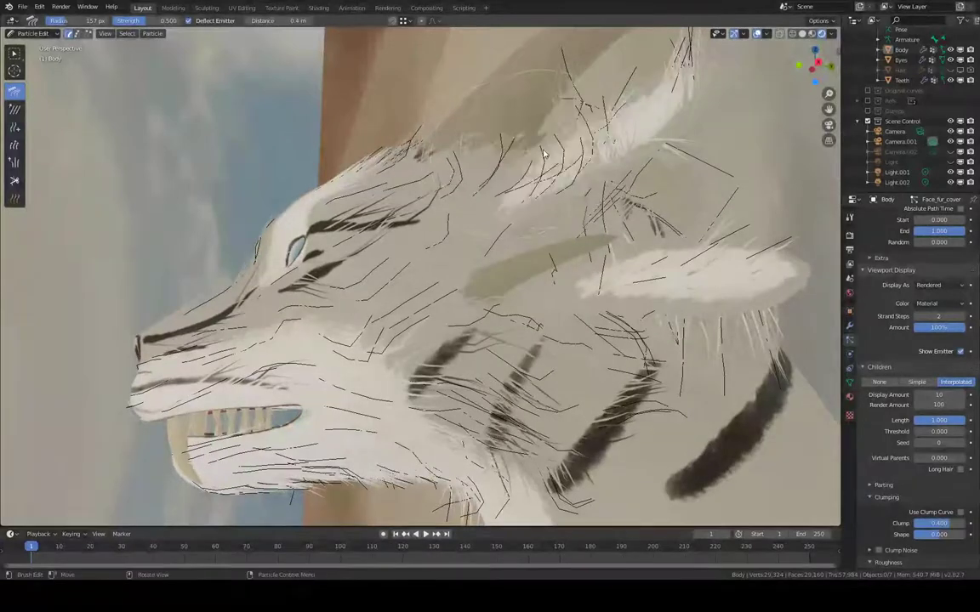
pyautogui.moveTo(597, 131); pyautogui.dragTo(600, 126)
pyautogui.keyDown('shift'); pyautogui.moveTo(597, 128); pyautogui.dragTo(575, 154, button='middle'); pyautogui.keyUp('shift')
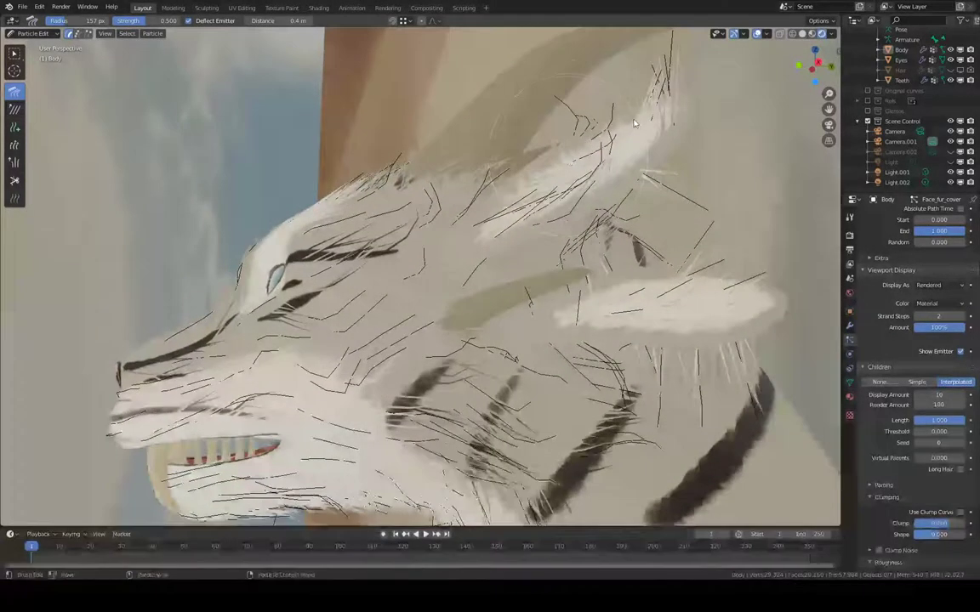
pyautogui.moveTo(568, 111); pyautogui.dragTo(655, 109)
pyautogui.moveTo(681, 147); pyautogui.dragTo(665, 199)
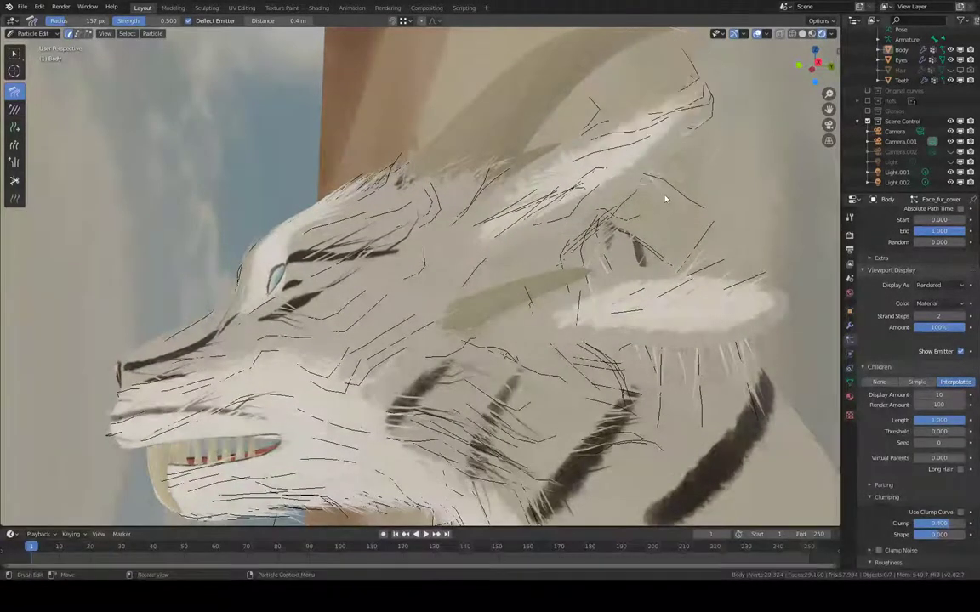
pyautogui.moveTo(714, 151); pyautogui.dragTo(685, 160)
pyautogui.moveTo(685, 160); pyautogui.dragTo(392, 186, button='middle')
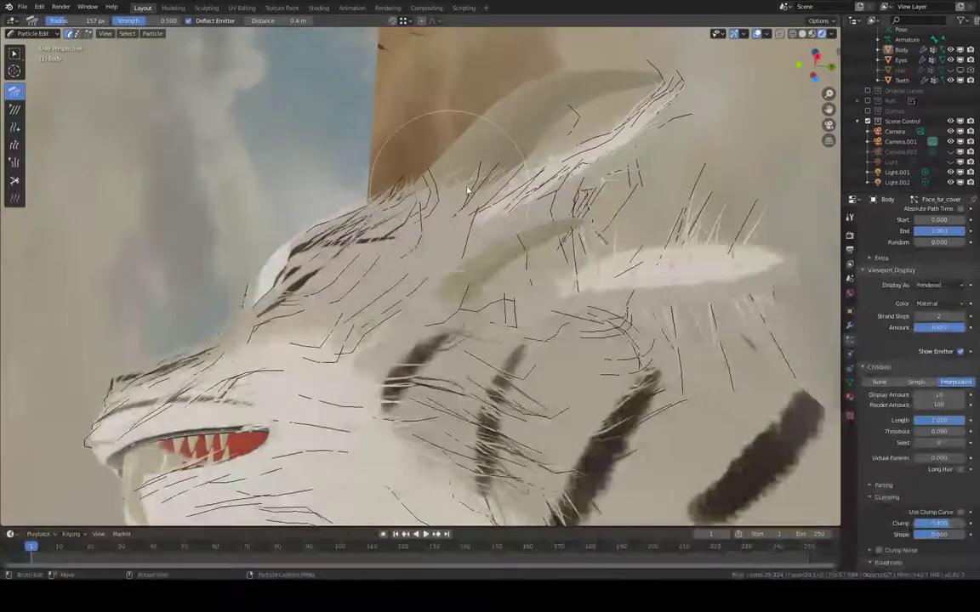
# - Set the comb radius to 102 px and comb the hairs between the temple and the large horn's base backward
pyautogui.moveTo(416, 157)
pyautogui.mouseDown(button='middle')
pyautogui.moveTo(467, 168)
pyautogui.moveTo(391, 175)
pyautogui.moveTo(401, 213)
pyautogui.mouseUp(button='middle')
pyautogui.press('f')
pyautogui.click(438, 164)
pyautogui.moveTo(403, 212)
pyautogui.mouseDown()
pyautogui.moveTo(440, 203)
pyautogui.moveTo(419, 207)
pyautogui.mouseUp()
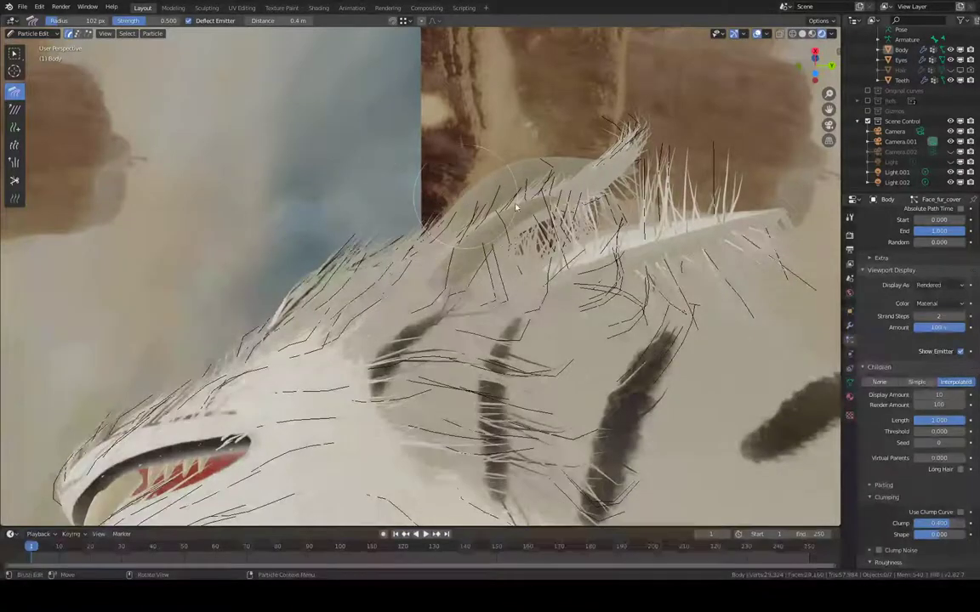
# - Set the comb radius to 133 px and comb the hairs between the small side horn and the two ears
pyautogui.moveTo(419, 177)
pyautogui.mouseDown(button='middle')
pyautogui.moveTo(486, 177)
pyautogui.moveTo(475, 207)
pyautogui.moveTo(425, 221)
pyautogui.moveTo(400, 245)
pyautogui.mouseUp(button='middle')
pyautogui.press('f')
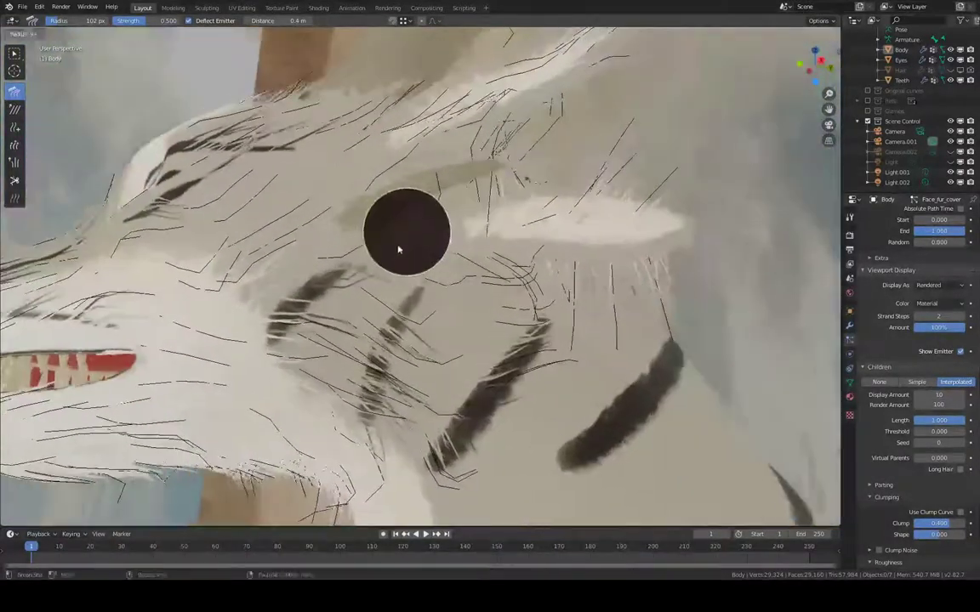
pyautogui.click(372, 218)
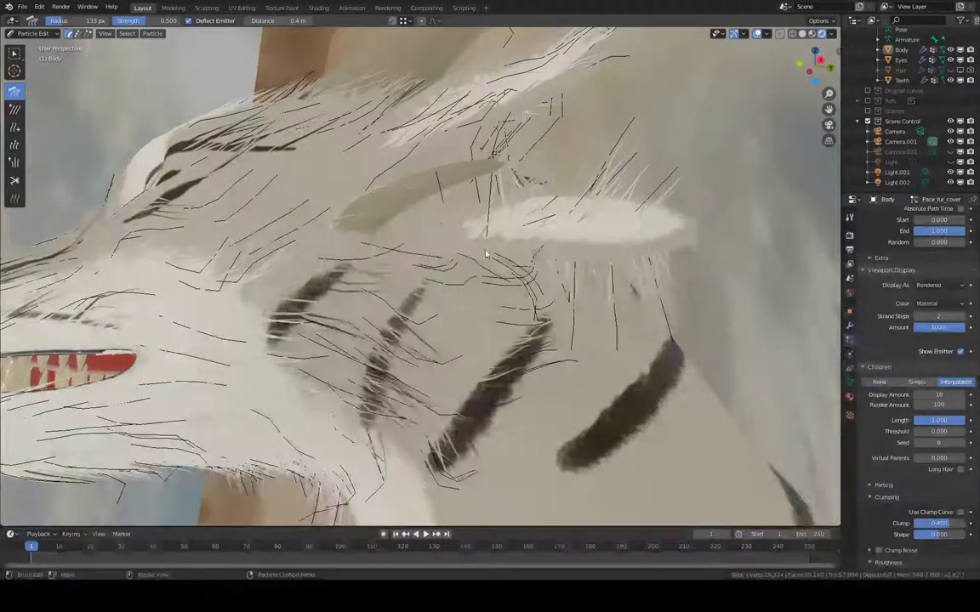
pyautogui.moveTo(486, 257); pyautogui.dragTo(470, 281, button='middle')
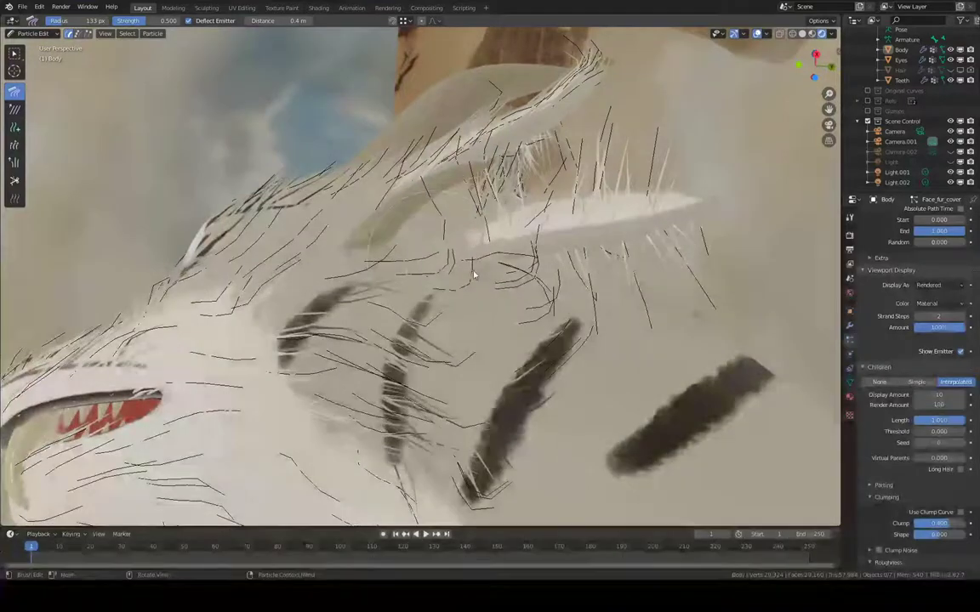
pyautogui.moveTo(497, 285); pyautogui.dragTo(514, 235)
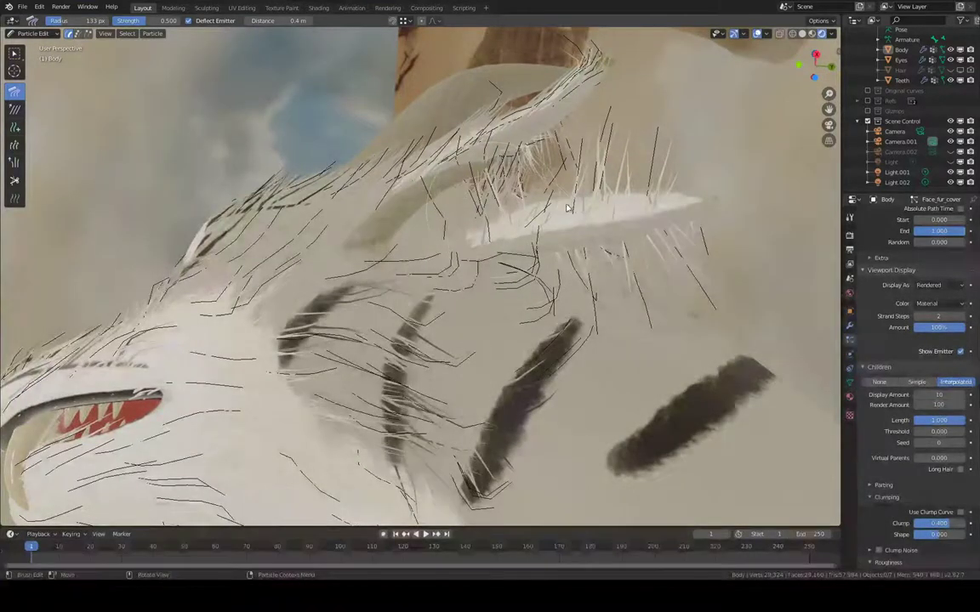
pyautogui.moveTo(512, 192); pyautogui.dragTo(523, 206)
# - Comb the lower ear's hairs back toward its tip and the hairs beneath it back over the neck
pyautogui.moveTo(630, 191); pyautogui.dragTo(469, 218, button='middle')
pyautogui.moveTo(468, 217); pyautogui.dragTo(648, 192)
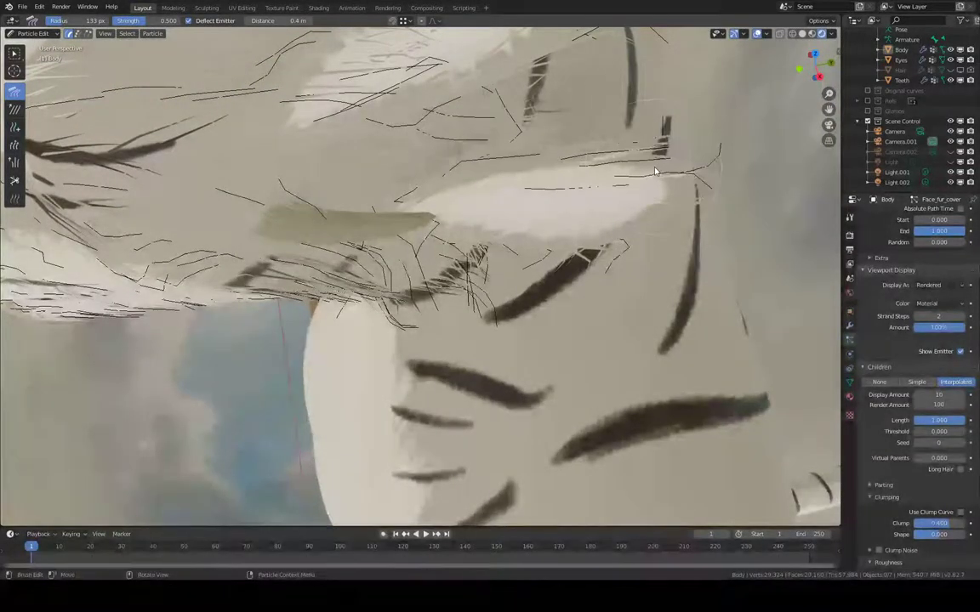
pyautogui.moveTo(655, 171); pyautogui.dragTo(623, 151, button='middle')
pyautogui.moveTo(514, 260); pyautogui.dragTo(629, 207)
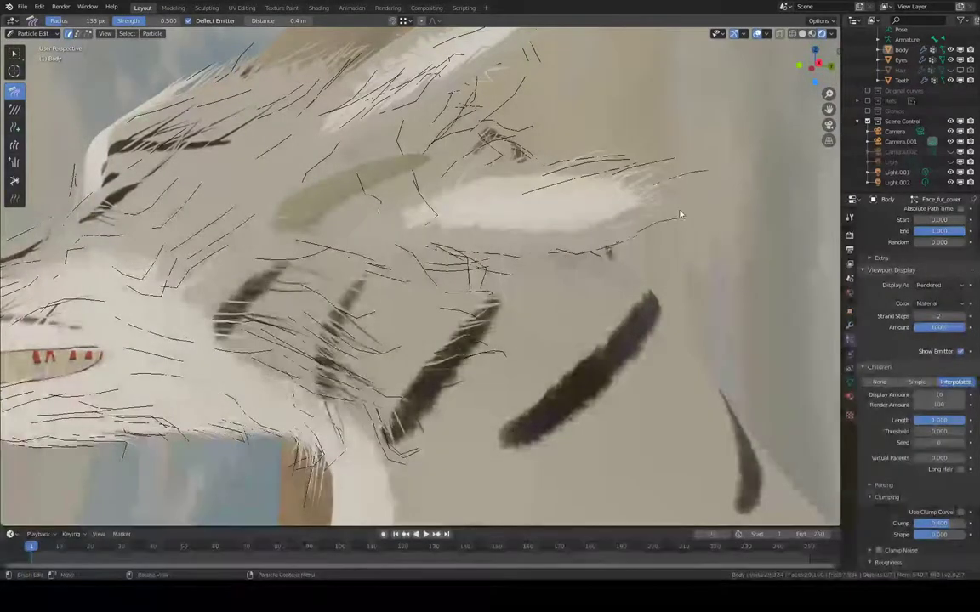
pyautogui.moveTo(678, 212); pyautogui.dragTo(565, 246, button='middle')
pyautogui.moveTo(551, 208); pyautogui.dragTo(501, 167)
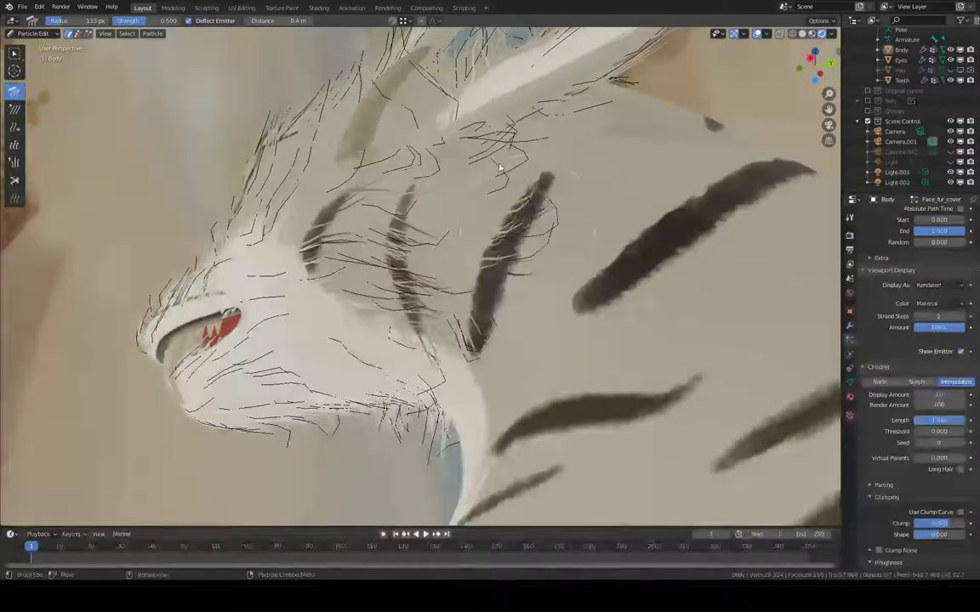
pyautogui.moveTo(569, 164); pyautogui.dragTo(412, 224, button='middle')
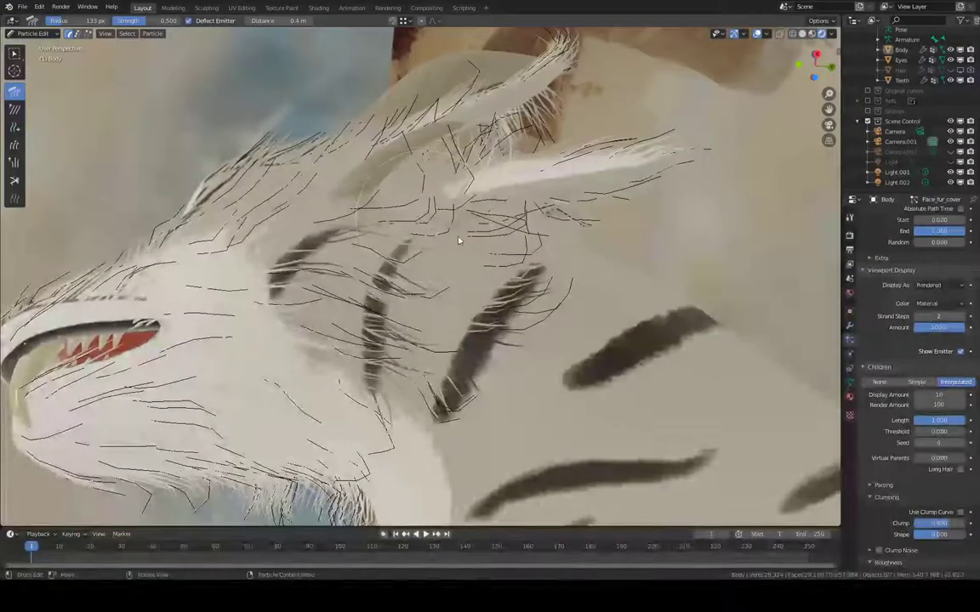
# - Set the comb radius to 86 px and comb the hairs around the small side horn and jaw backward
pyautogui.press('f')
pyautogui.click(422, 208)
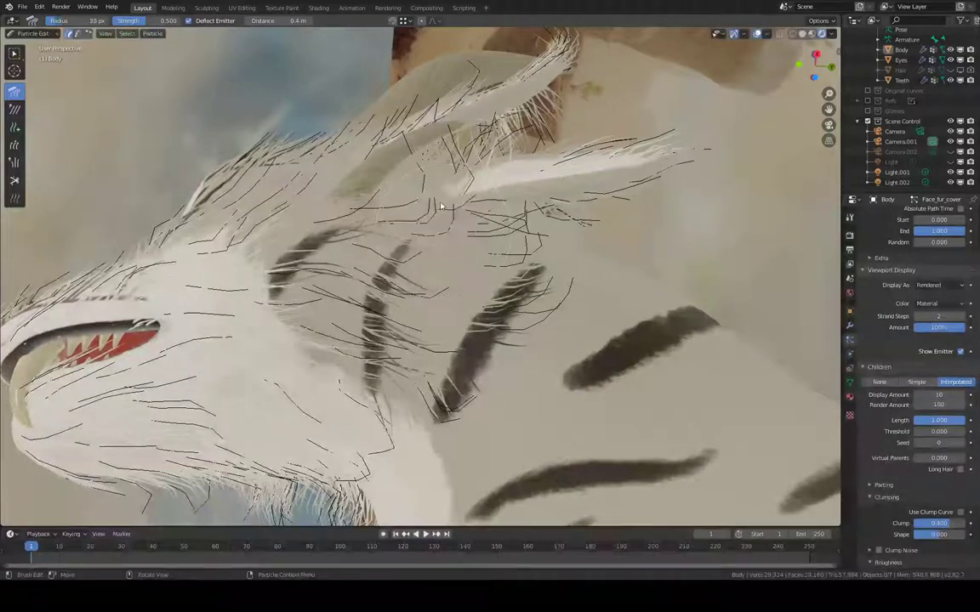
pyautogui.moveTo(422, 208)
pyautogui.mouseDown(button='middle')
pyautogui.moveTo(460, 140)
pyautogui.moveTo(510, 153)
pyautogui.moveTo(506, 339)
pyautogui.mouseUp(button='middle')
pyautogui.moveTo(448, 249); pyautogui.dragTo(494, 217)
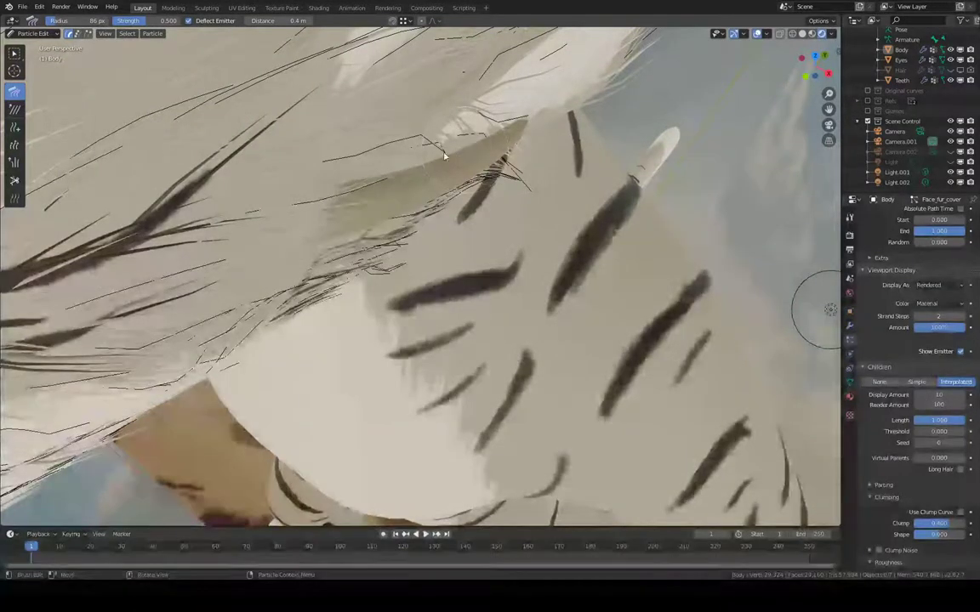
# - Comb the hairs along the upper ear's outer edge and in the area between the two ears
pyautogui.moveTo(444, 153); pyautogui.dragTo(544, 291, button='middle')
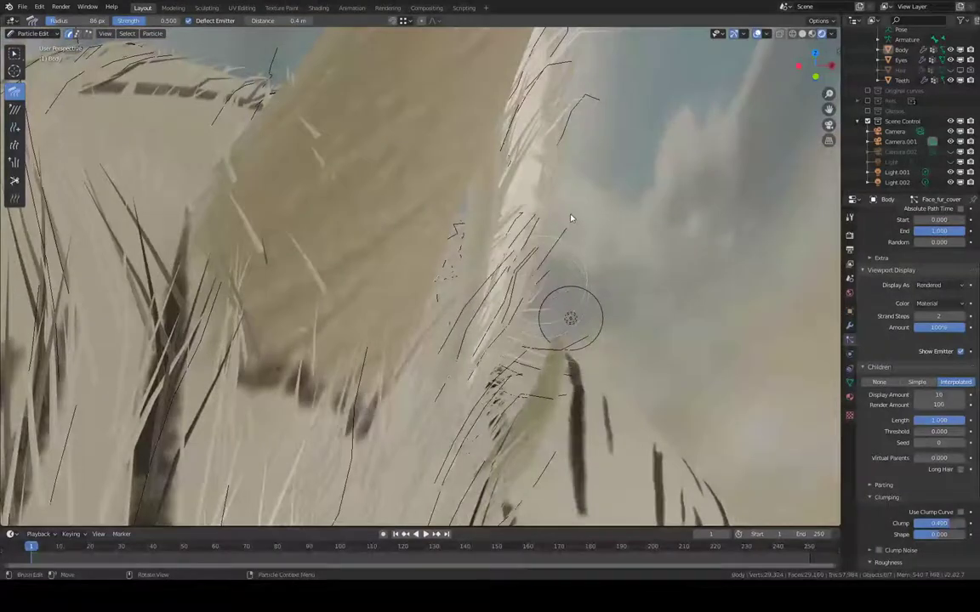
pyautogui.moveTo(582, 207); pyautogui.dragTo(537, 255, button='middle')
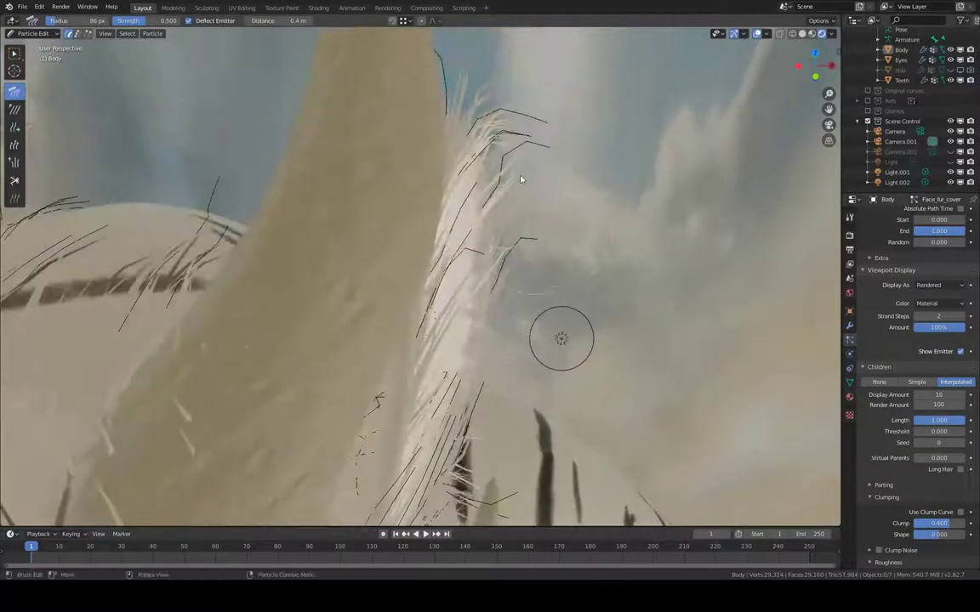
pyautogui.moveTo(538, 113); pyautogui.dragTo(481, 211, button='middle')
pyautogui.moveTo(467, 150); pyautogui.dragTo(502, 140, button='middle')
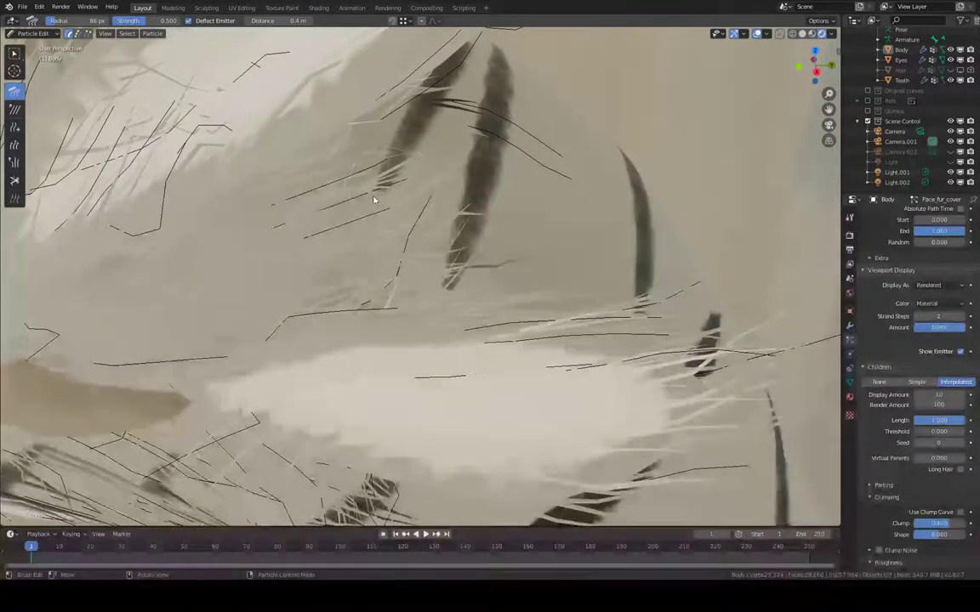
pyautogui.moveTo(487, 170); pyautogui.dragTo(300, 128, button='middle')
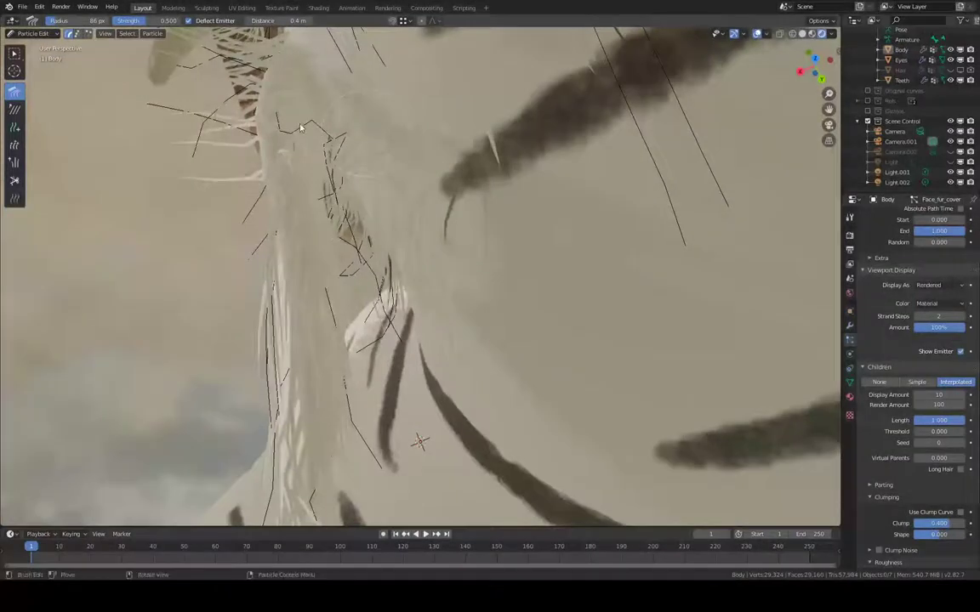
# - Comb the hairs along the upper ear's lower edge so they lie back toward the ear's tip
pyautogui.moveTo(295, 167); pyautogui.dragTo(263, 121, button='middle')
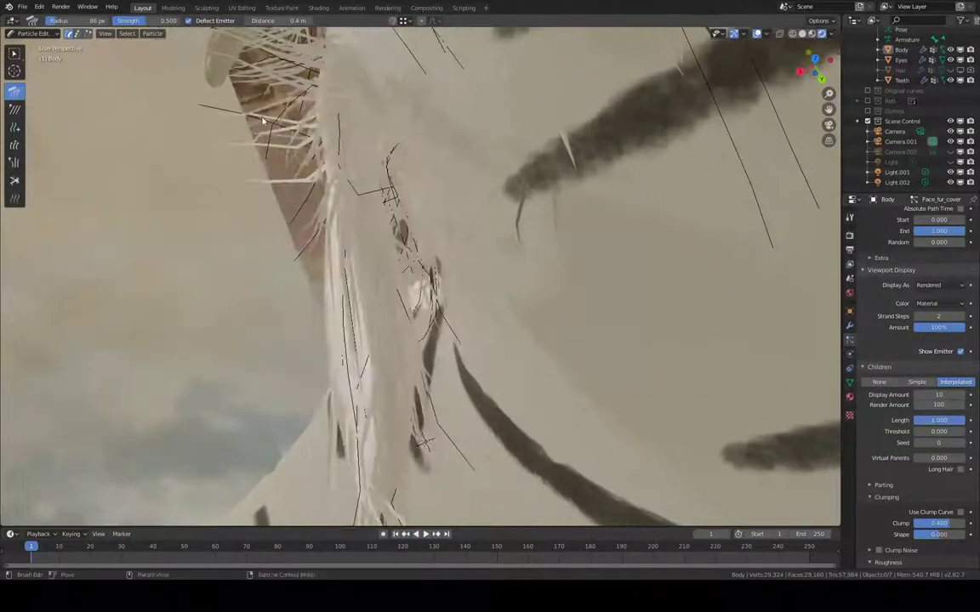
pyautogui.moveTo(274, 188); pyautogui.dragTo(372, 313, button='middle')
pyautogui.moveTo(290, 230); pyautogui.dragTo(308, 237)
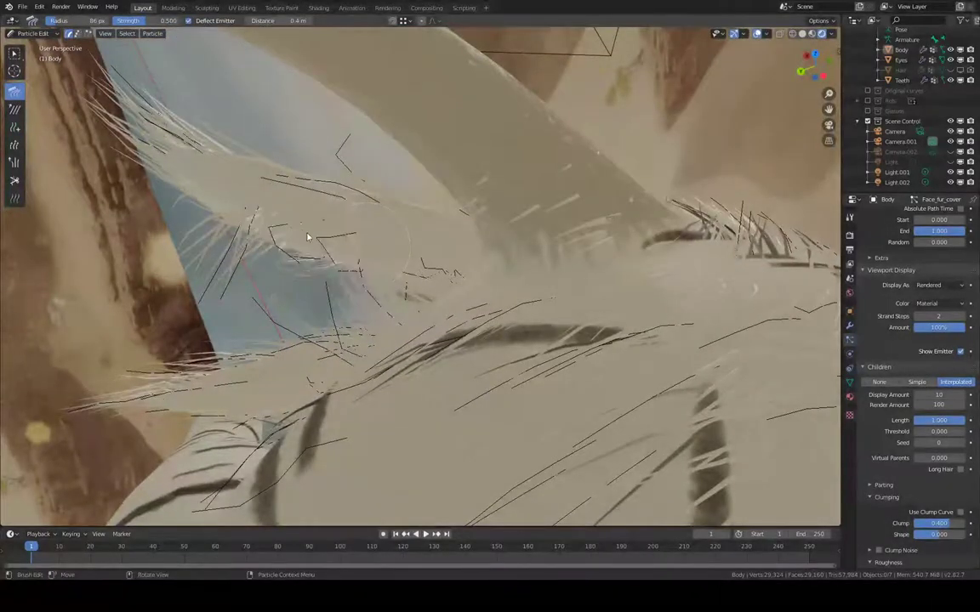
pyautogui.moveTo(191, 215)
pyautogui.mouseDown()
pyautogui.moveTo(243, 234)
pyautogui.moveTo(315, 238)
pyautogui.mouseUp()
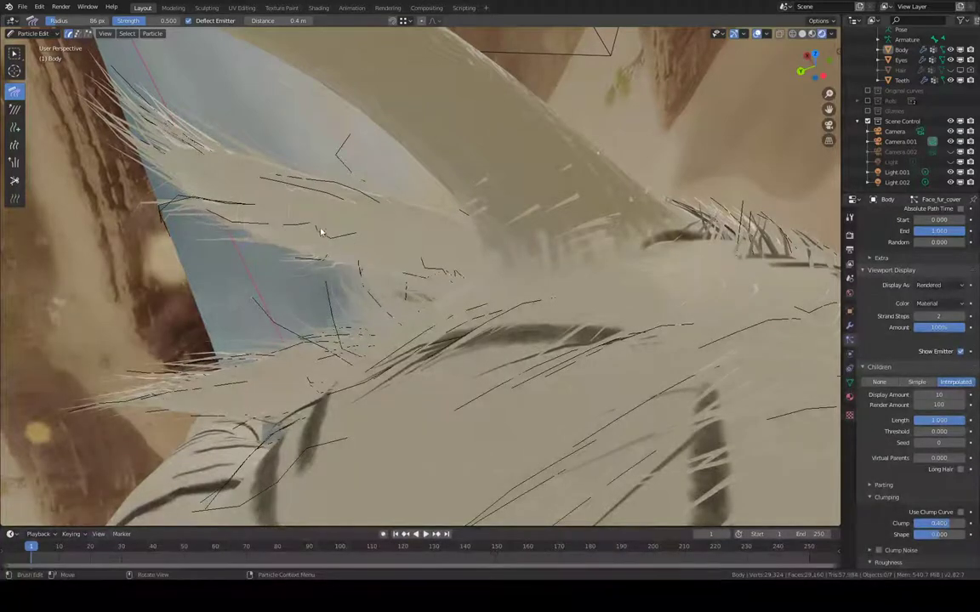
pyautogui.moveTo(321, 232); pyautogui.dragTo(233, 178, button='middle')
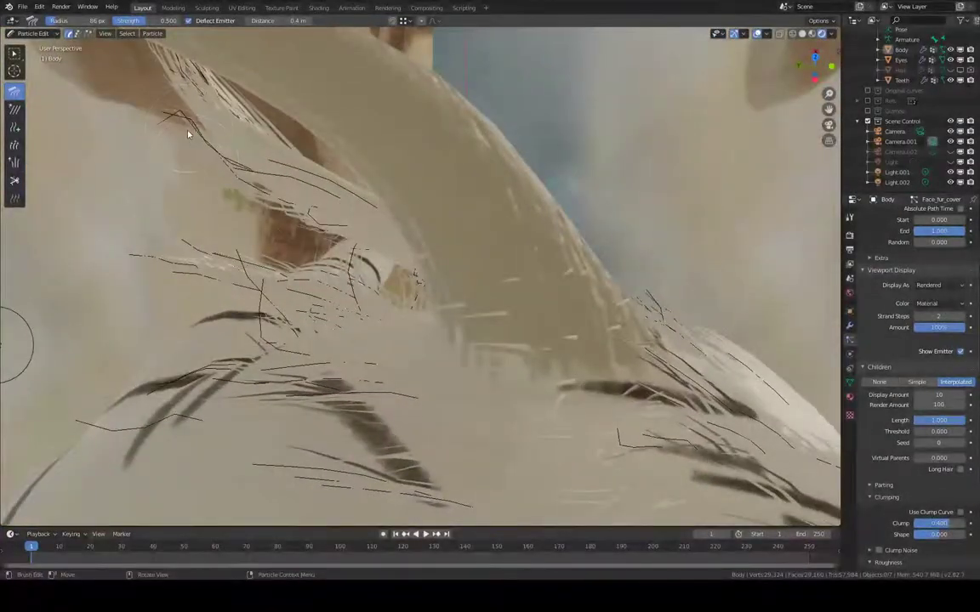
# - Comb the hairs on the crest of the head beside the large horn's base
pyautogui.moveTo(181, 118); pyautogui.dragTo(459, 225, button='middle')
pyautogui.moveTo(427, 386); pyautogui.dragTo(362, 249, button='middle')
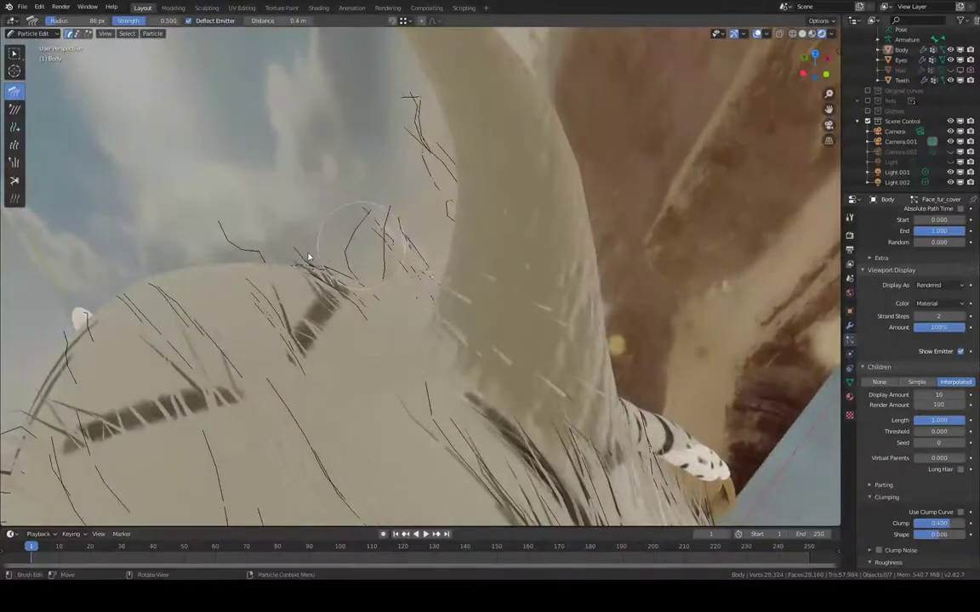
pyautogui.moveTo(309, 257); pyautogui.dragTo(313, 255)
pyautogui.moveTo(336, 241); pyautogui.dragTo(456, 303, button='middle')
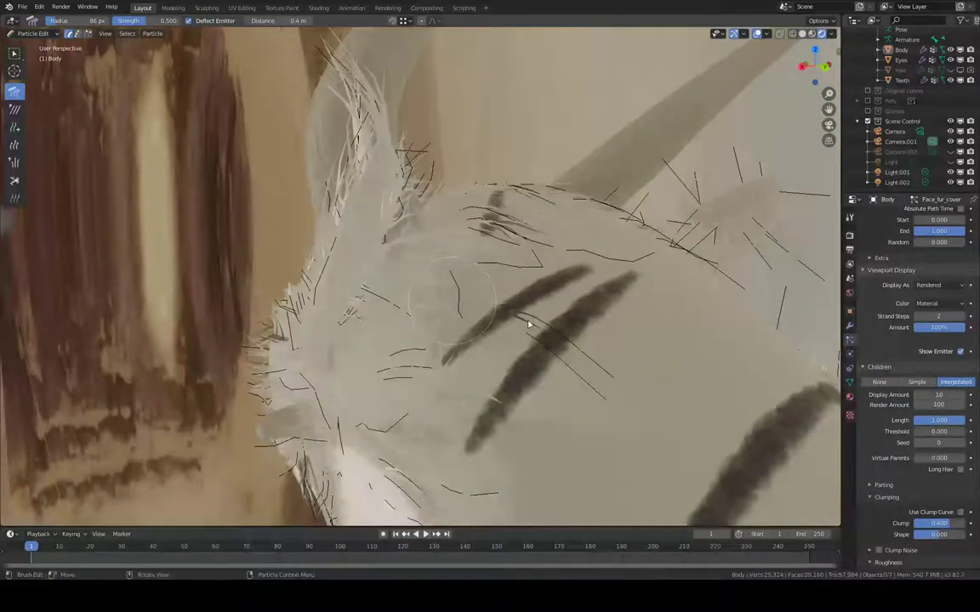
# - Set the comb radius to 36 px and comb the stray hairs near the neck stripes behind the ear
pyautogui.moveTo(525, 313); pyautogui.dragTo(455, 304, button='middle')
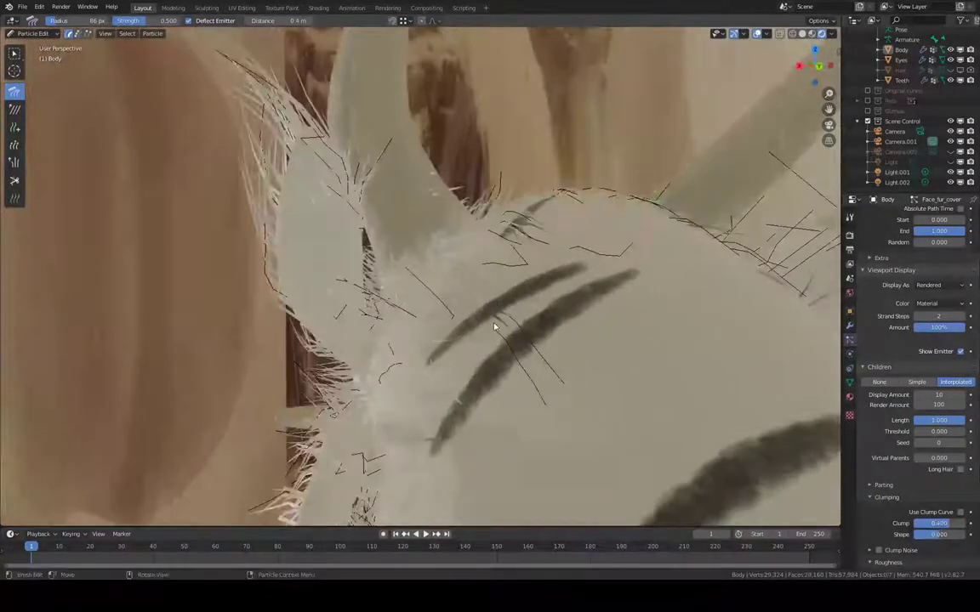
pyautogui.press('f')
pyautogui.click(472, 303)
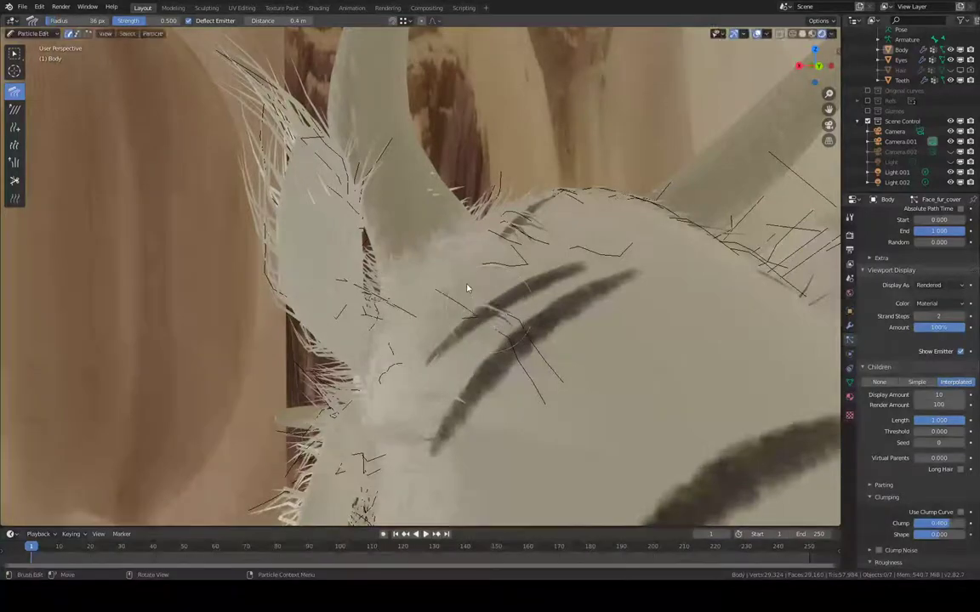
pyautogui.moveTo(467, 287)
pyautogui.mouseDown(button='middle')
pyautogui.moveTo(476, 284)
pyautogui.moveTo(469, 269)
pyautogui.mouseUp(button='middle')
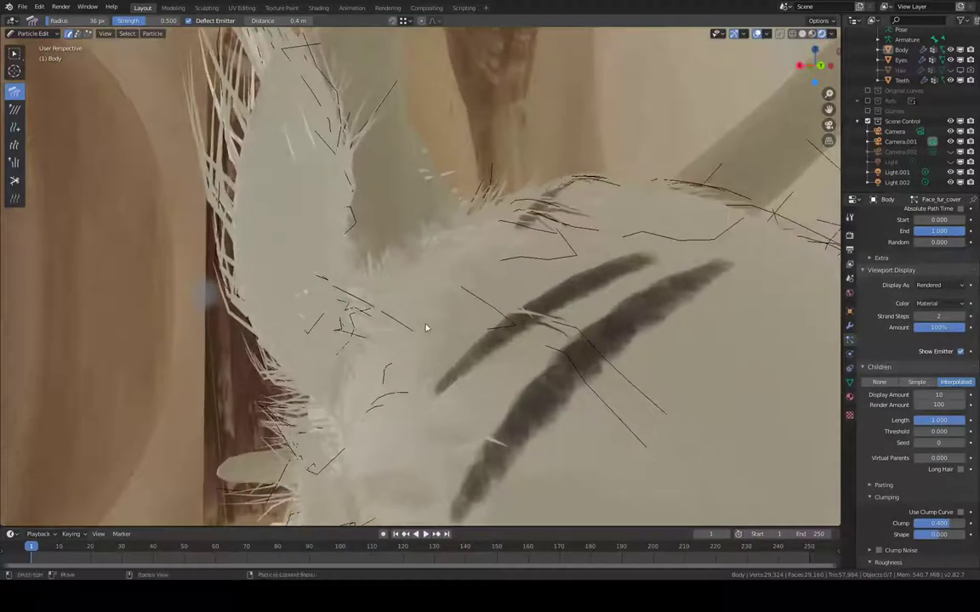
pyautogui.moveTo(451, 318); pyautogui.dragTo(390, 276, button='middle')
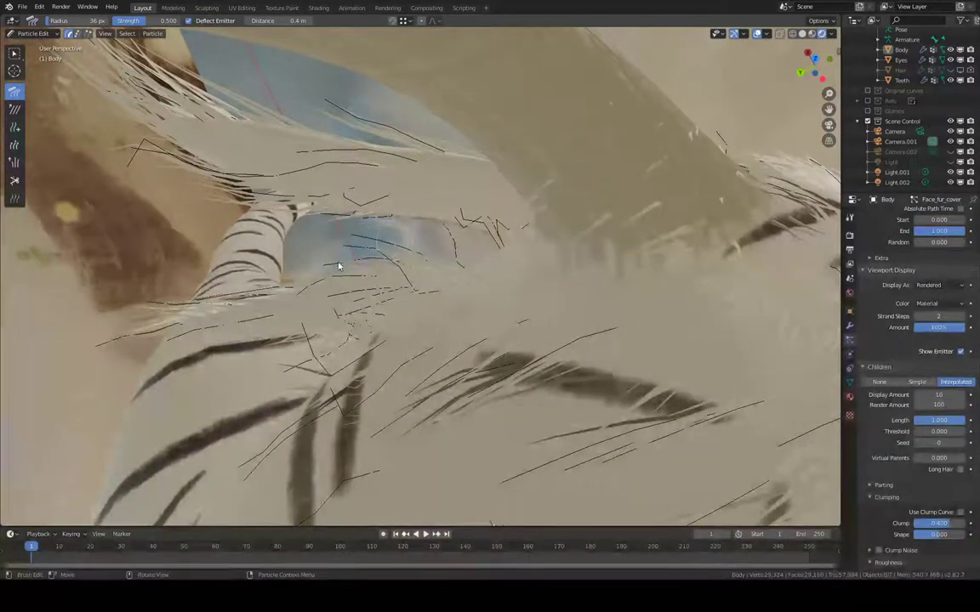
pyautogui.moveTo(358, 265); pyautogui.dragTo(541, 281, button='middle')
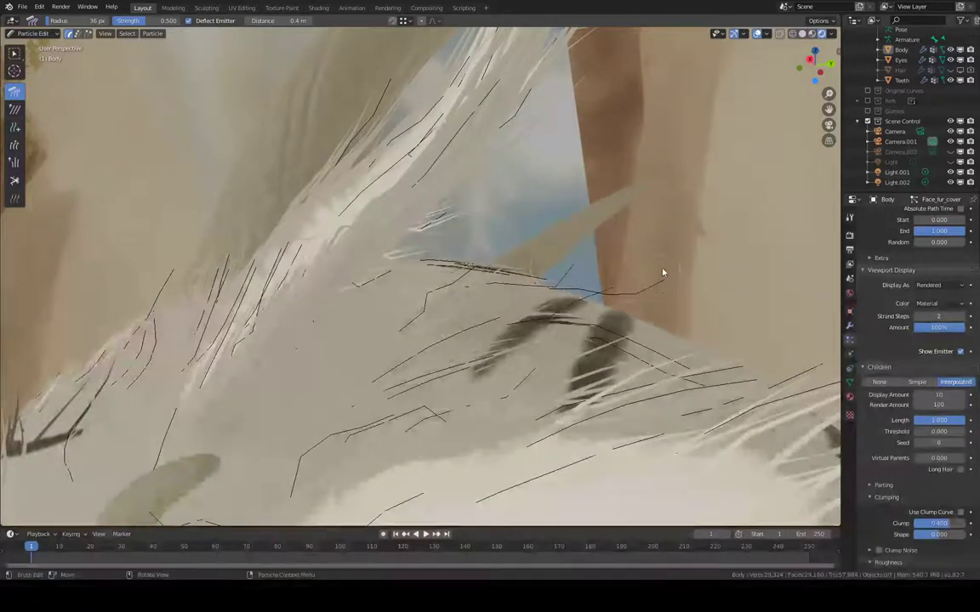
pyautogui.moveTo(663, 271); pyautogui.dragTo(636, 448, button='middle')
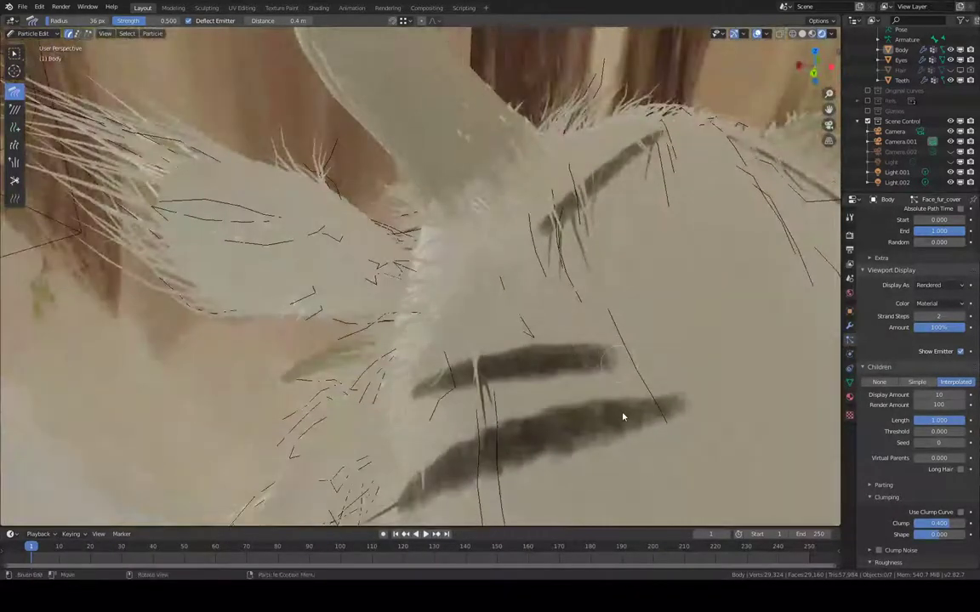
pyautogui.moveTo(637, 333); pyautogui.dragTo(385, 284, button='middle')
pyautogui.moveTo(461, 203); pyautogui.dragTo(490, 223, button='middle')
# - Set the comb radius to 98 px and comb the white inner hairs of the upper ear toward its tip
pyautogui.moveTo(576, 223)
pyautogui.mouseDown(button='middle')
pyautogui.moveTo(431, 212)
pyautogui.moveTo(447, 254)
pyautogui.moveTo(449, 232)
pyautogui.moveTo(466, 313)
pyautogui.mouseUp(button='middle')
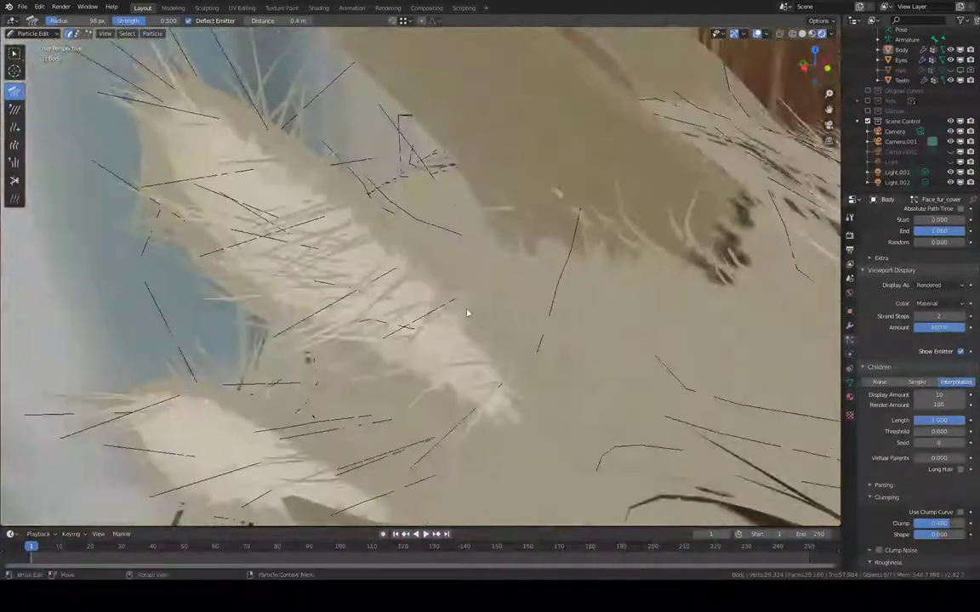
pyautogui.moveTo(398, 324)
pyautogui.mouseDown()
pyautogui.moveTo(474, 322)
pyautogui.moveTo(499, 305)
pyautogui.mouseUp()
pyautogui.moveTo(367, 260); pyautogui.dragTo(419, 281)
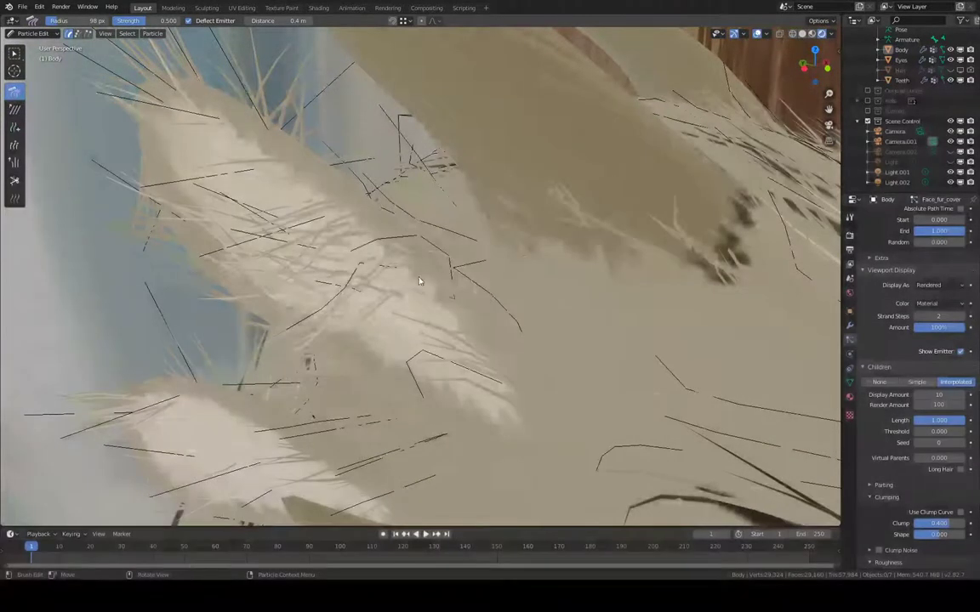
pyautogui.moveTo(215, 189); pyautogui.dragTo(473, 393, button='middle')
pyautogui.moveTo(442, 371)
pyautogui.mouseDown()
pyautogui.moveTo(237, 170)
pyautogui.moveTo(160, 148)
pyautogui.mouseUp()
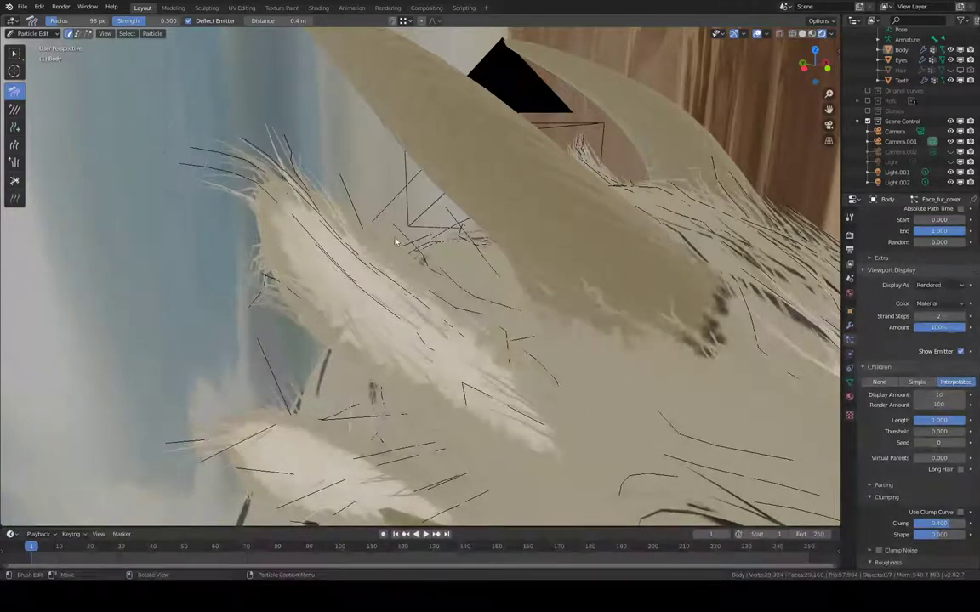
pyautogui.moveTo(384, 218); pyautogui.dragTo(459, 288, button='middle')
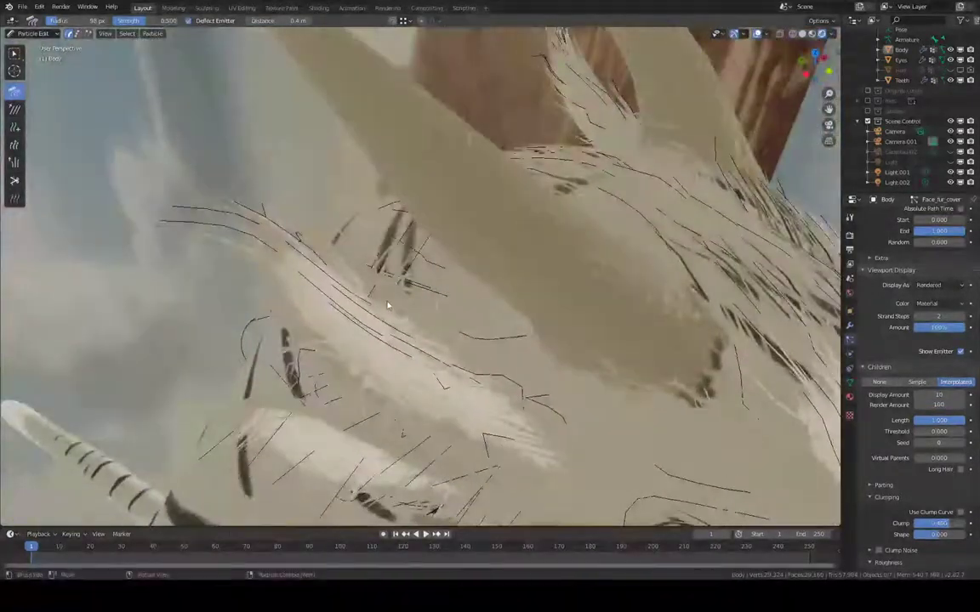
pyautogui.moveTo(303, 247); pyautogui.dragTo(234, 233)
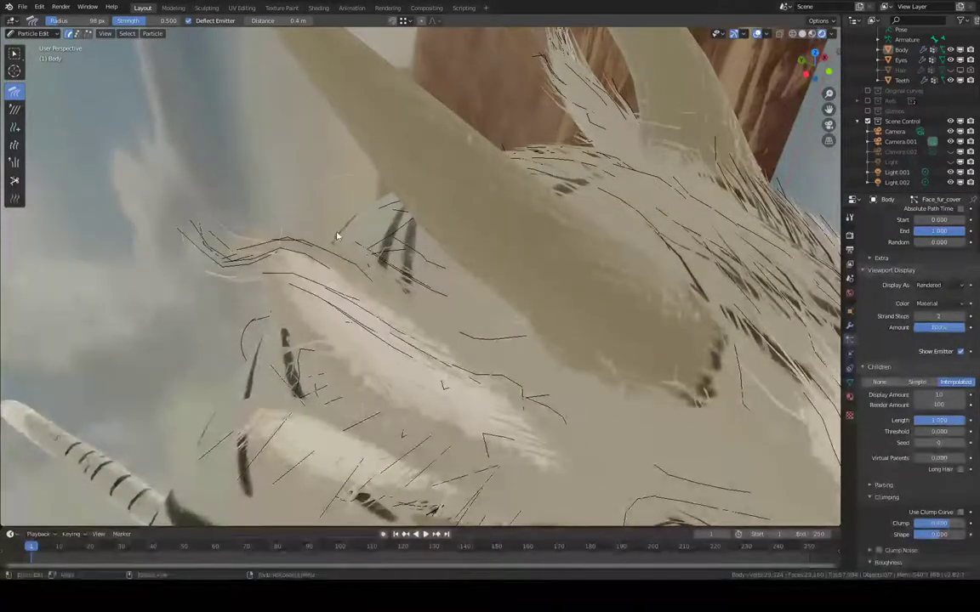
pyautogui.hotkey('ctrl', 'z')
# - Comb the hairs along the upper ear's edge facing the large horn so they follow the ear outward
pyautogui.moveTo(411, 219)
pyautogui.mouseDown(button='middle')
pyautogui.moveTo(422, 186)
pyautogui.moveTo(407, 204)
pyautogui.mouseUp(button='middle')
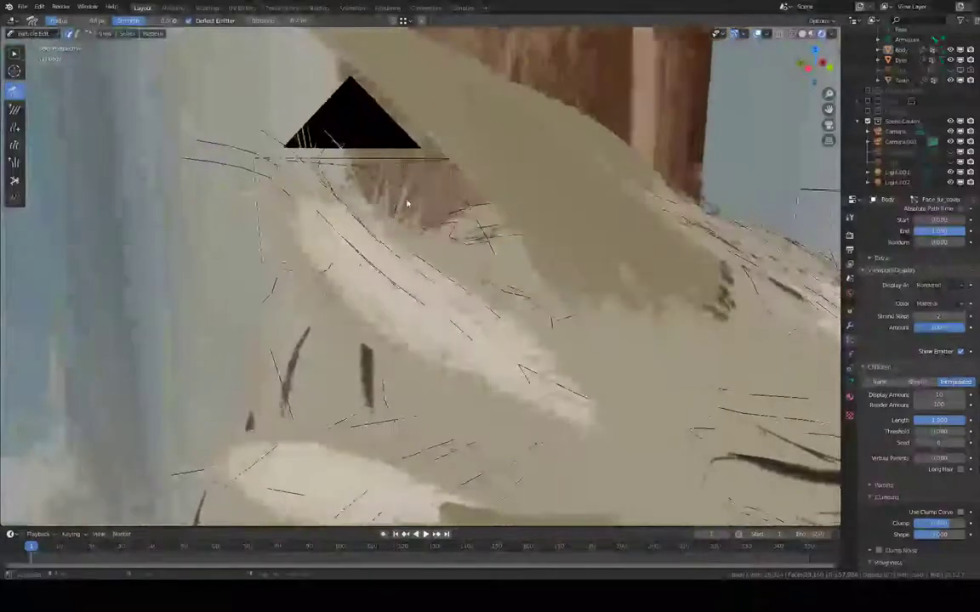
pyautogui.moveTo(361, 194); pyautogui.dragTo(352, 186)
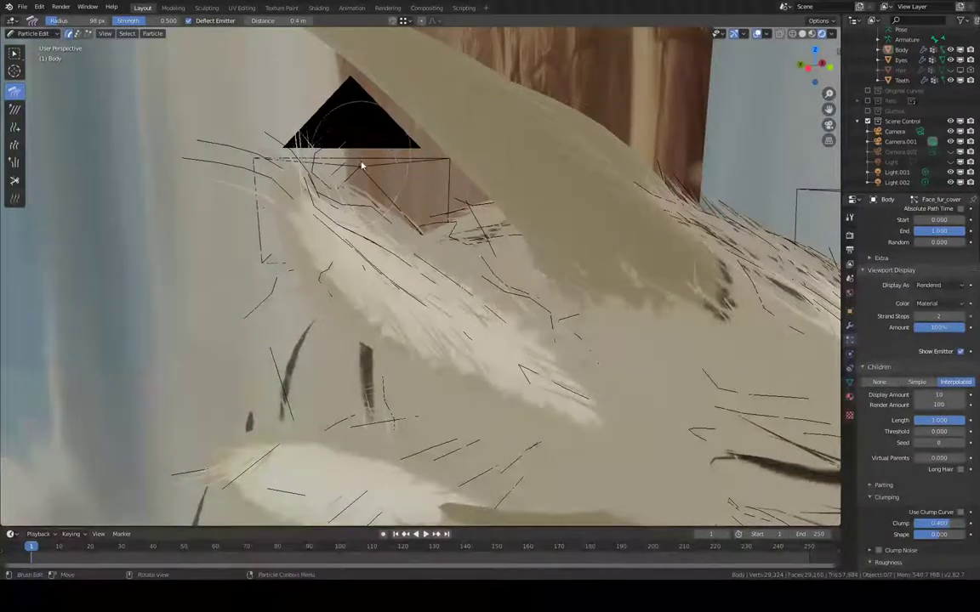
pyautogui.moveTo(361, 166); pyautogui.dragTo(259, 310, button='middle')
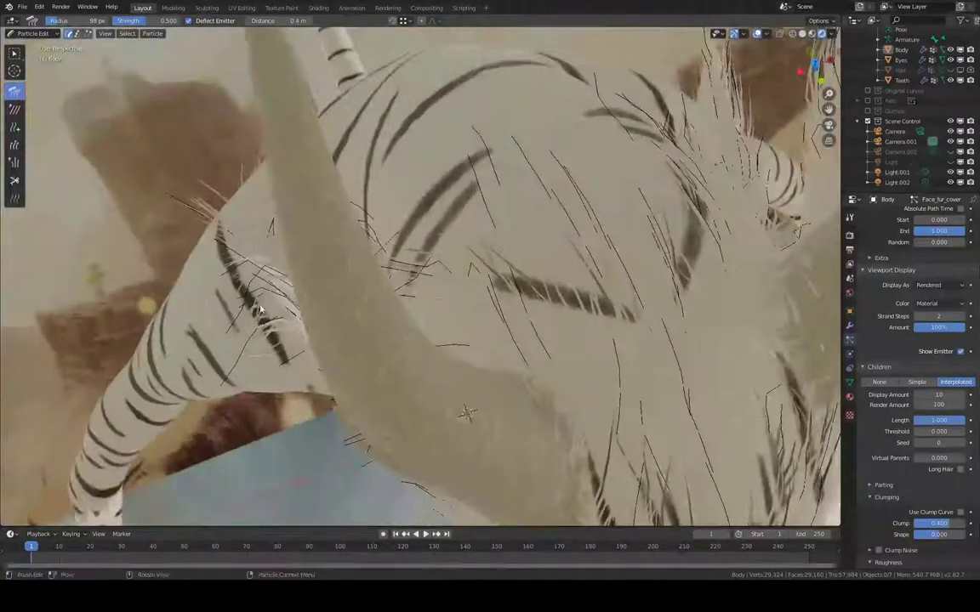
pyautogui.moveTo(209, 272); pyautogui.dragTo(260, 308)
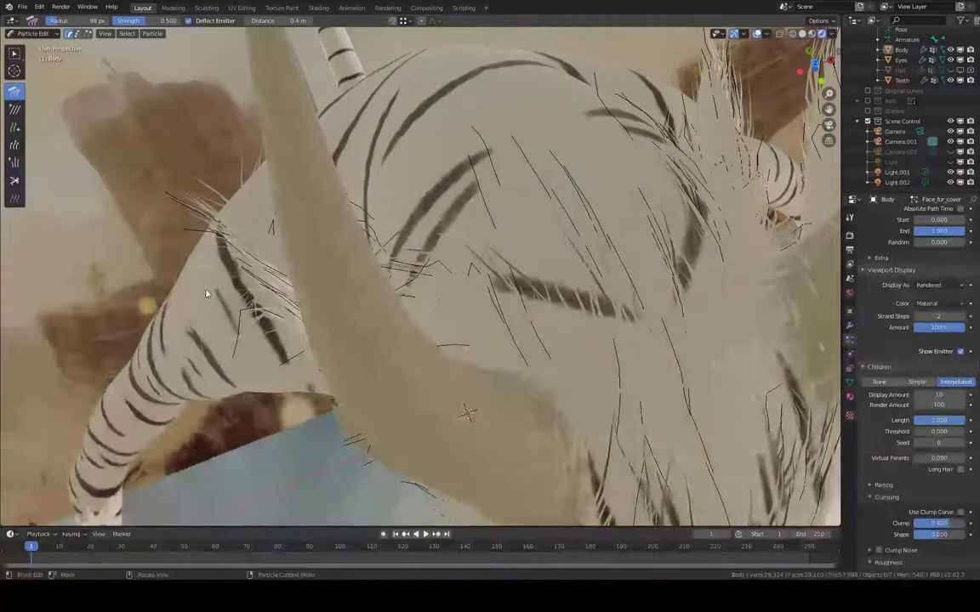
# - Comb the hairs at the upper ear's tip and along its lower edge outward, following the ear
pyautogui.moveTo(219, 294); pyautogui.dragTo(327, 174, button='middle')
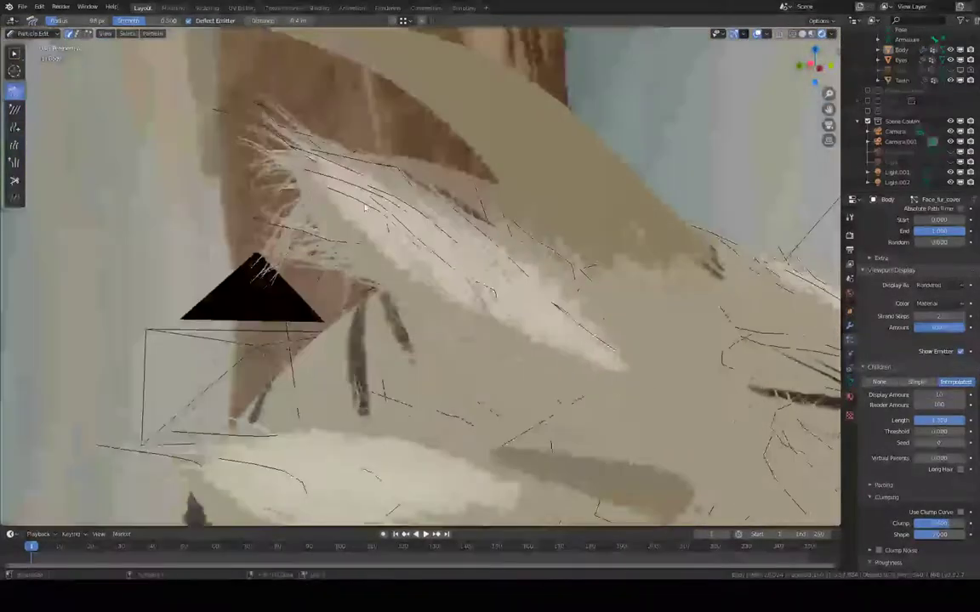
pyautogui.keyDown('shift'); pyautogui.moveTo(332, 243); pyautogui.dragTo(288, 249, button='middle'); pyautogui.keyUp('shift')
pyautogui.moveTo(219, 253)
pyautogui.mouseDown()
pyautogui.moveTo(191, 227)
pyautogui.moveTo(191, 200)
pyautogui.mouseUp()
pyautogui.moveTo(243, 105)
pyautogui.mouseDown()
pyautogui.moveTo(228, 114)
pyautogui.moveTo(202, 96)
pyautogui.moveTo(157, 95)
pyautogui.moveTo(180, 107)
pyautogui.mouseUp()
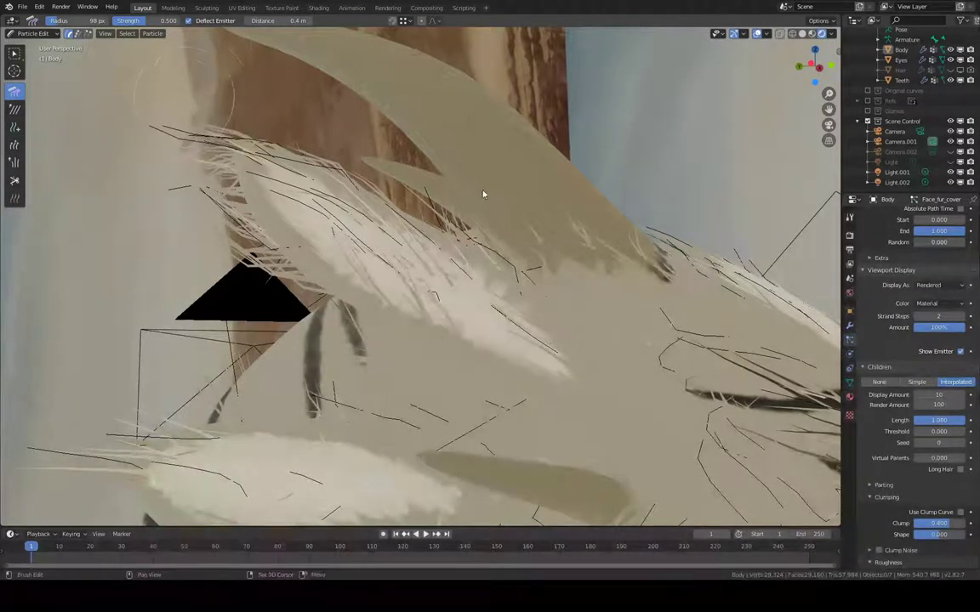
pyautogui.moveTo(477, 189)
pyautogui.mouseDown(button='middle')
pyautogui.moveTo(348, 98)
pyautogui.moveTo(361, 127)
pyautogui.moveTo(289, 245)
pyautogui.moveTo(251, 240)
pyautogui.moveTo(409, 269)
pyautogui.moveTo(428, 235)
pyautogui.moveTo(356, 279)
pyautogui.mouseUp(button='middle')
pyautogui.moveTo(353, 322); pyautogui.dragTo(73, 340)
# - Set the comb radius to 55 px and comb the hairs between the back of the ear and the neck downward
pyautogui.moveTo(356, 305); pyautogui.dragTo(532, 327, button='middle')
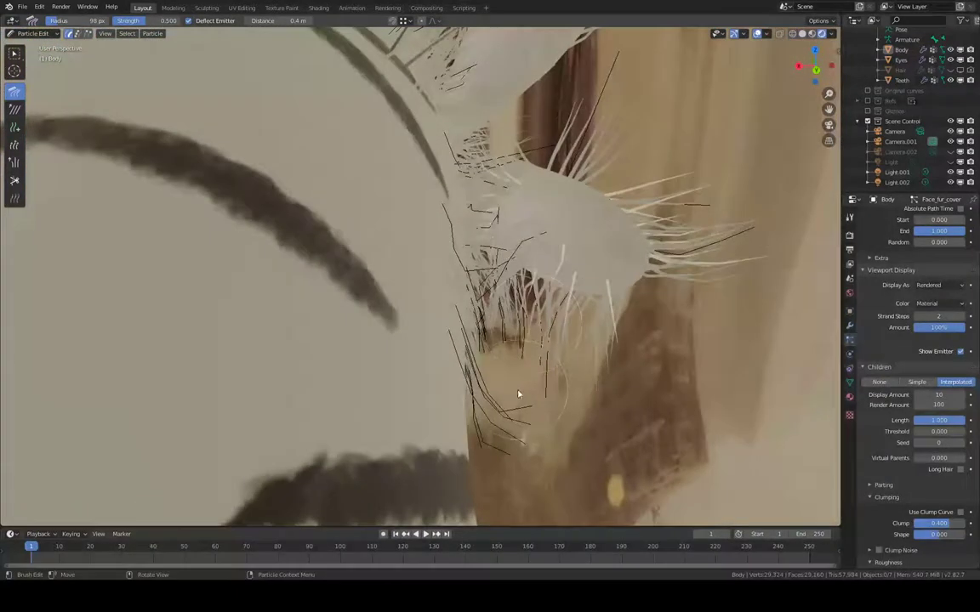
pyautogui.moveTo(515, 402)
pyautogui.mouseDown(button='middle')
pyautogui.moveTo(503, 304)
pyautogui.moveTo(530, 266)
pyautogui.moveTo(562, 270)
pyautogui.moveTo(508, 304)
pyautogui.moveTo(490, 263)
pyautogui.moveTo(467, 287)
pyautogui.mouseUp(button='middle')
pyautogui.press('f')
pyautogui.click(511, 290)
pyautogui.moveTo(477, 349); pyautogui.dragTo(477, 339)
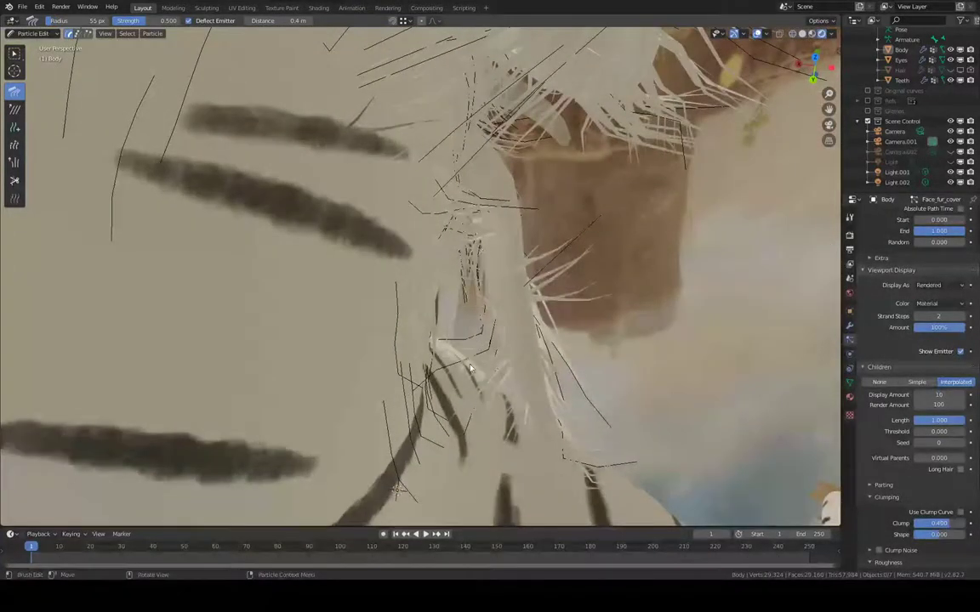
pyautogui.moveTo(480, 390); pyautogui.dragTo(472, 355)
pyautogui.moveTo(482, 413); pyautogui.dragTo(483, 391)
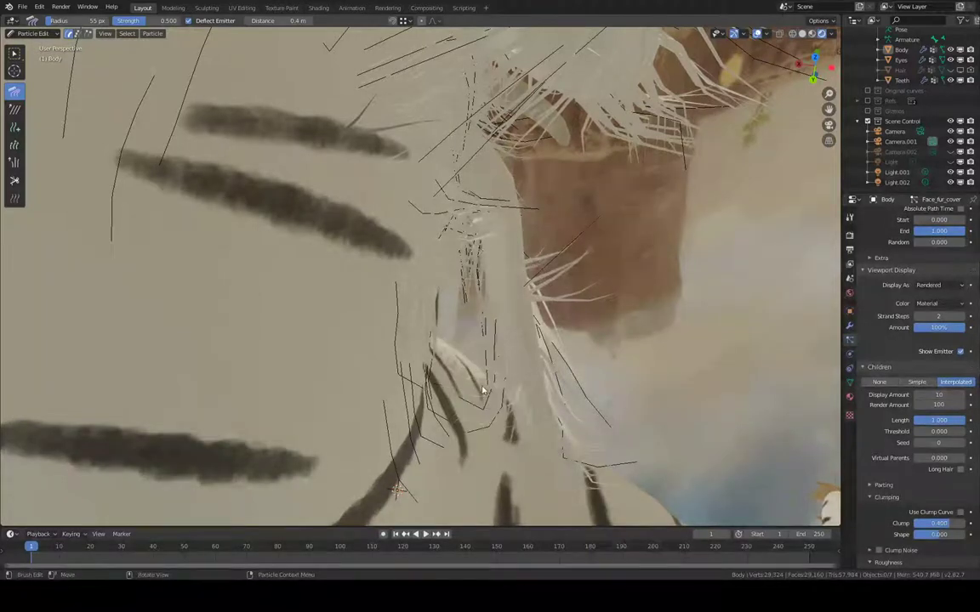
pyautogui.moveTo(502, 439)
pyautogui.mouseDown()
pyautogui.moveTo(499, 429)
pyautogui.moveTo(507, 446)
pyautogui.mouseUp()
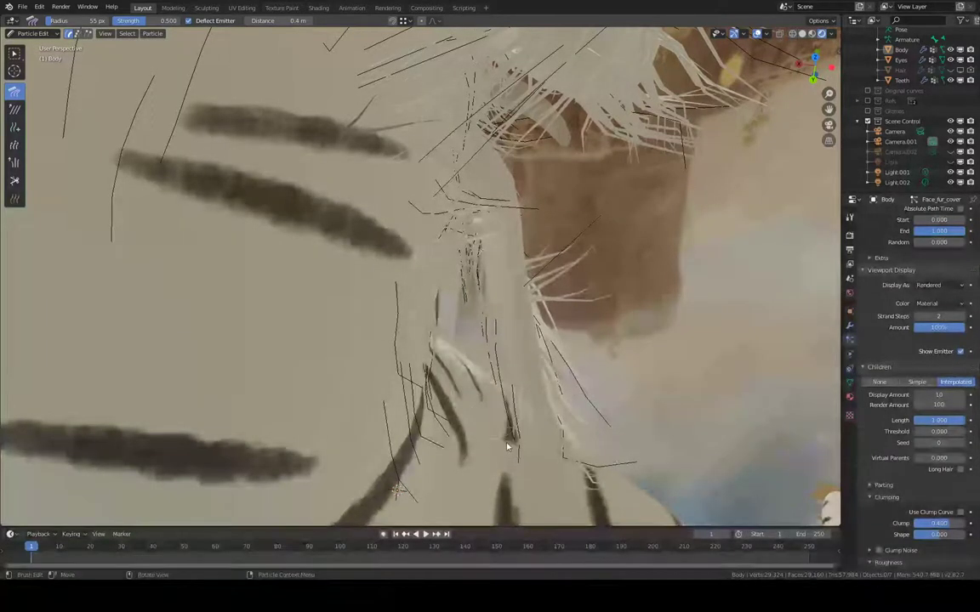
# - Comb the loose hairs beneath the upper ear's tip, above the lower ear
pyautogui.moveTo(570, 306); pyautogui.dragTo(481, 341, button='middle')
pyautogui.moveTo(412, 241); pyautogui.dragTo(395, 186, button='middle')
pyautogui.moveTo(387, 174); pyautogui.dragTo(387, 164)
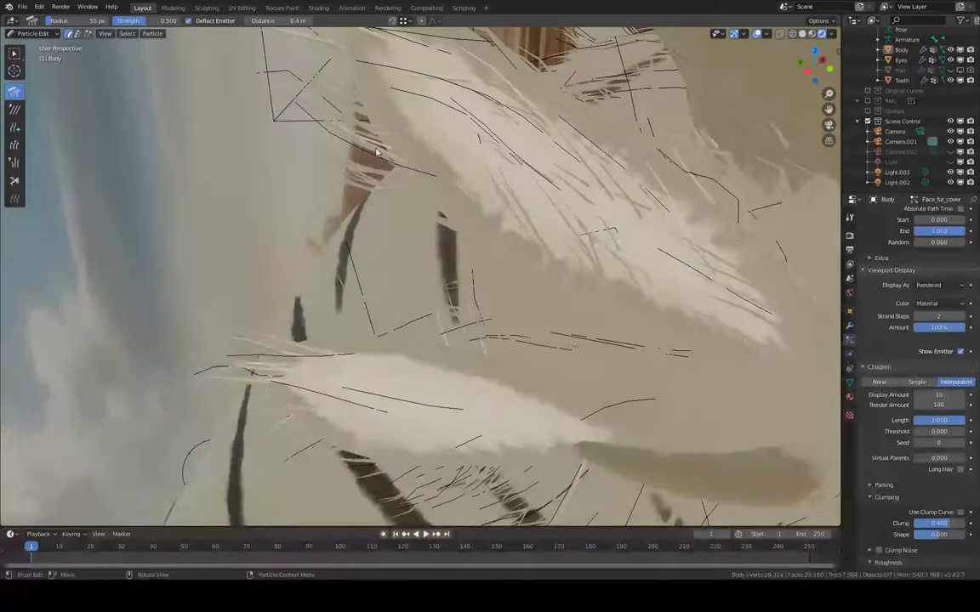
pyautogui.moveTo(377, 149); pyautogui.dragTo(345, 258, button='middle')
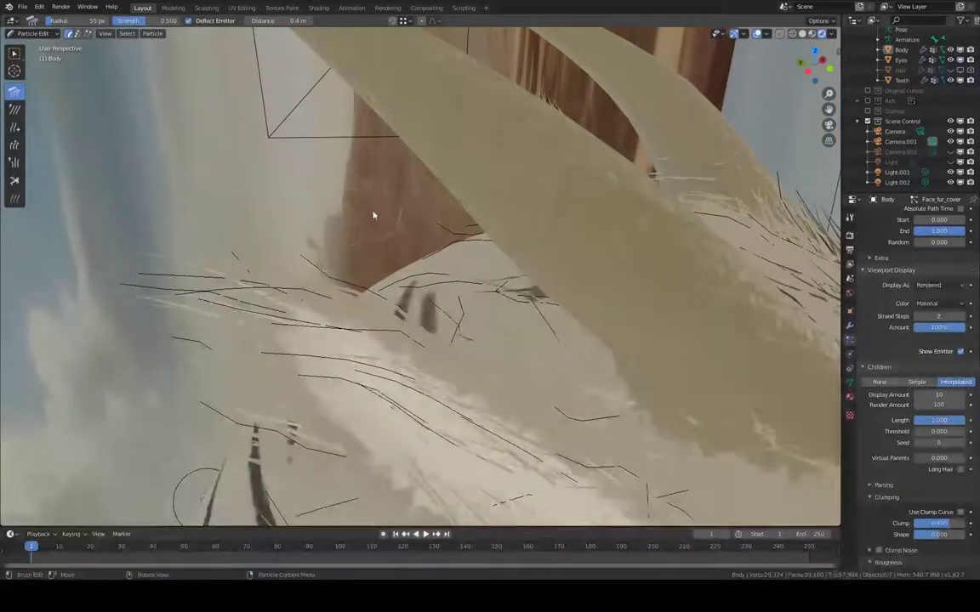
# - Comb the hairs sticking out from the upper ear's underside, seen from below, closer to the ear
pyautogui.moveTo(372, 214); pyautogui.dragTo(560, 278, button='middle')
pyautogui.moveTo(547, 315); pyautogui.dragTo(516, 225, button='middle')
pyautogui.moveTo(473, 168)
pyautogui.mouseDown()
pyautogui.moveTo(470, 159)
pyautogui.moveTo(466, 205)
pyautogui.mouseUp()
pyautogui.moveTo(431, 129); pyautogui.dragTo(443, 205)
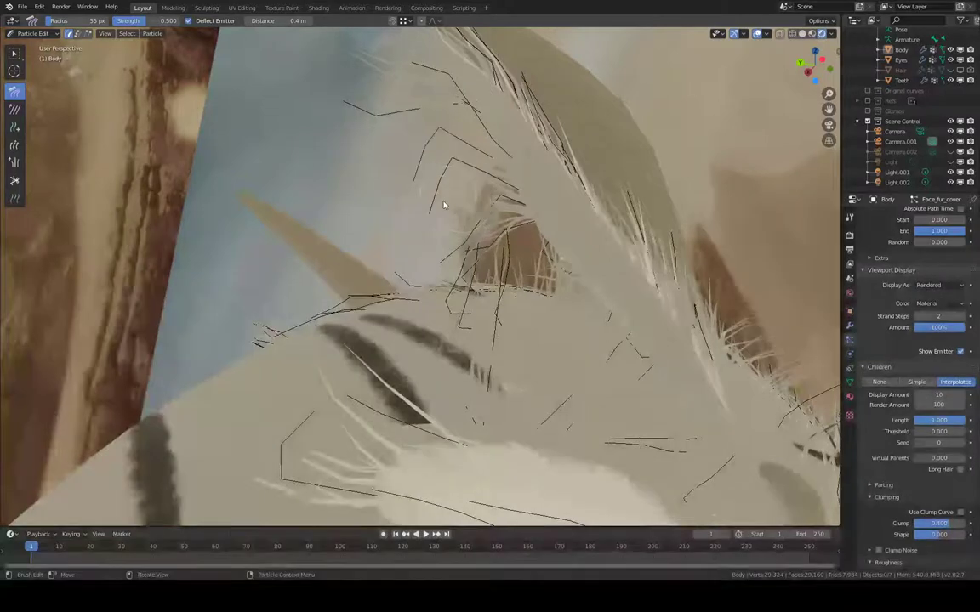
pyautogui.moveTo(406, 115); pyautogui.dragTo(453, 162)
# - Set the comb radius to 78 px and comb the upper ear's underside hairs along the ear toward its tip
pyautogui.press('f')
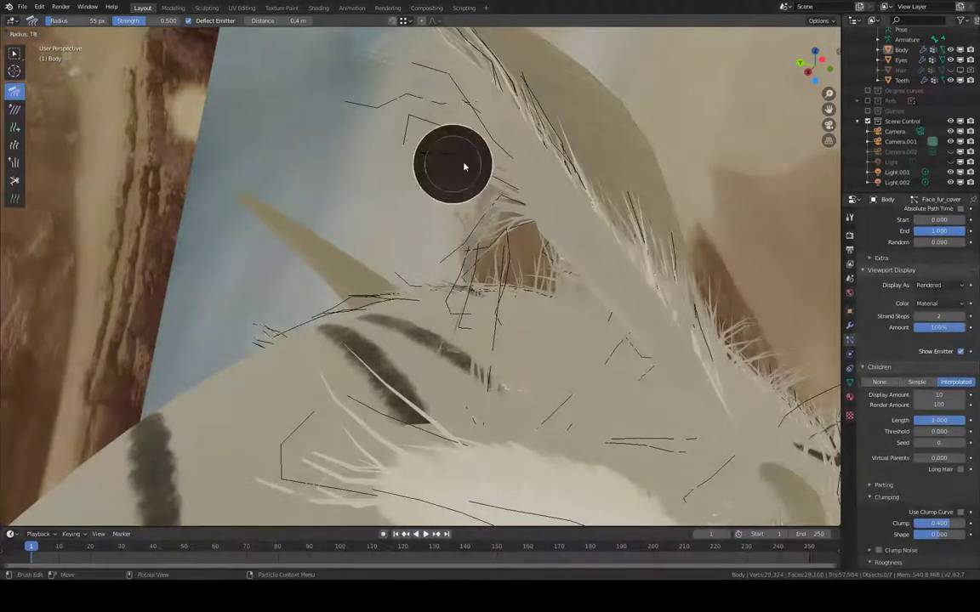
pyautogui.click(463, 165)
pyautogui.keyDown('shift'); pyautogui.moveTo(461, 165); pyautogui.dragTo(456, 207, button='middle'); pyautogui.keyUp('shift')
pyautogui.moveTo(392, 172); pyautogui.dragTo(443, 231)
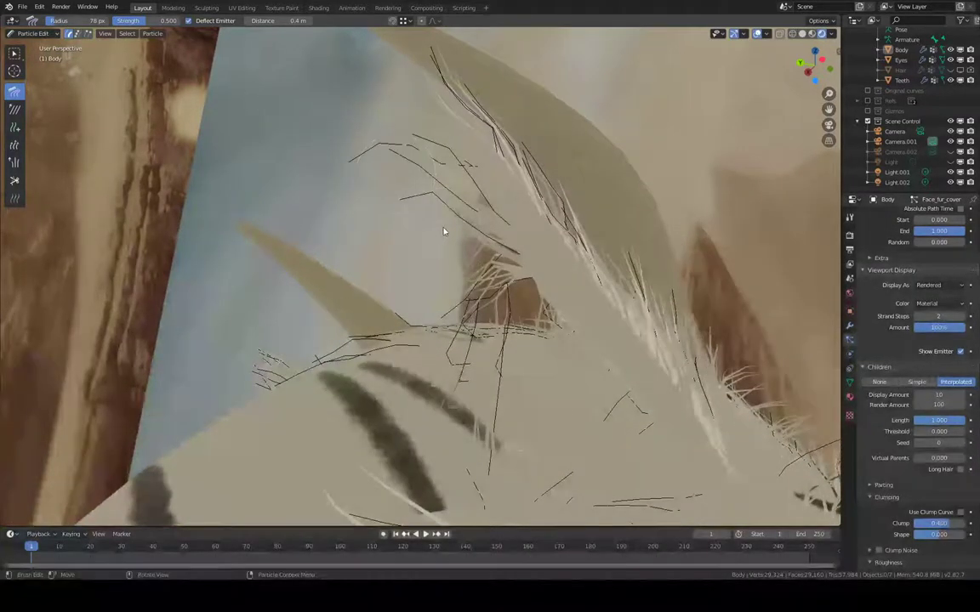
pyautogui.moveTo(400, 144); pyautogui.dragTo(415, 186)
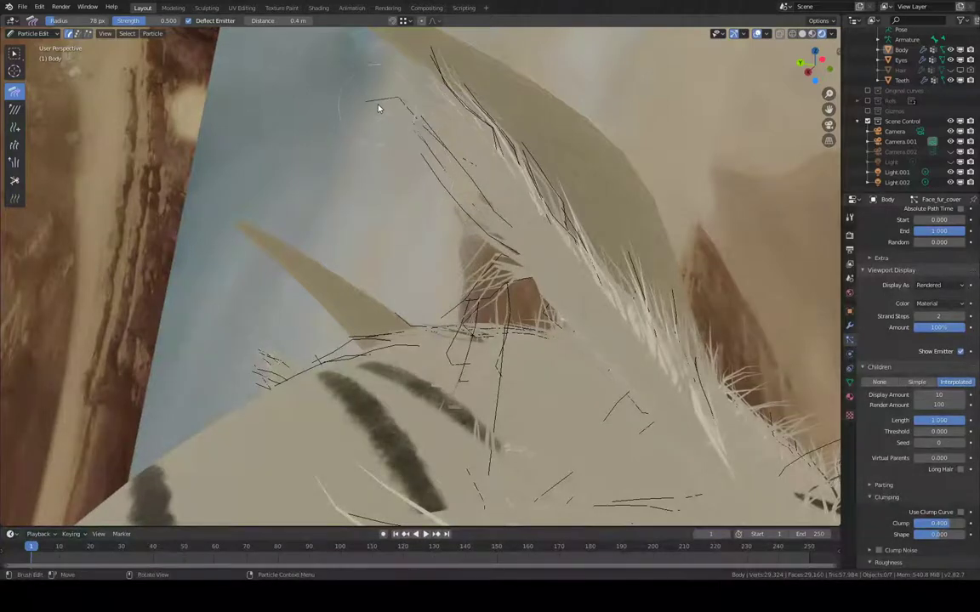
# - Comb the hairs between the upper ear's base and the lower ear, following the underside of the upper ear
pyautogui.moveTo(436, 198); pyautogui.dragTo(551, 279, button='middle')
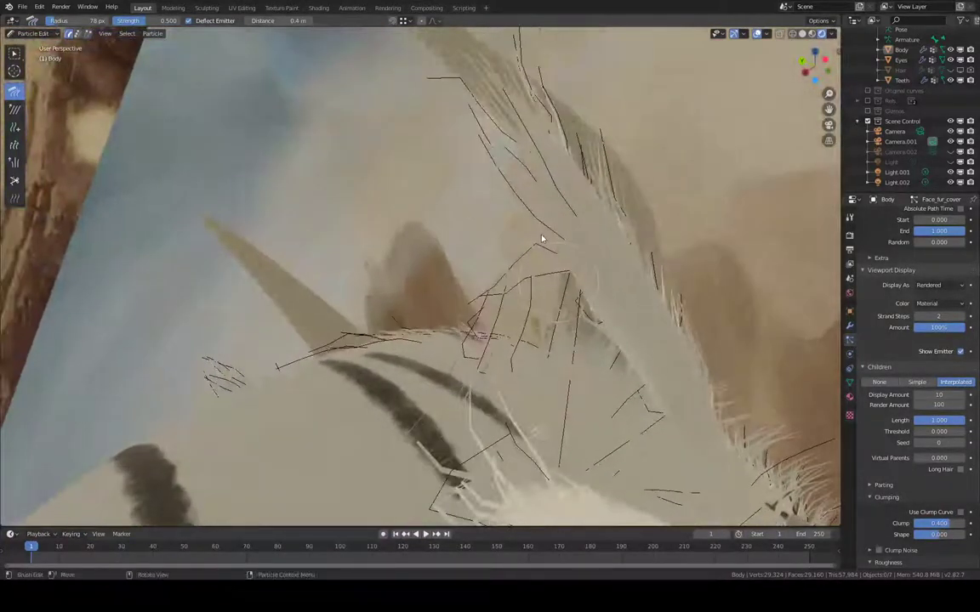
pyautogui.moveTo(541, 240); pyautogui.dragTo(529, 264)
pyautogui.moveTo(503, 225); pyautogui.dragTo(497, 220)
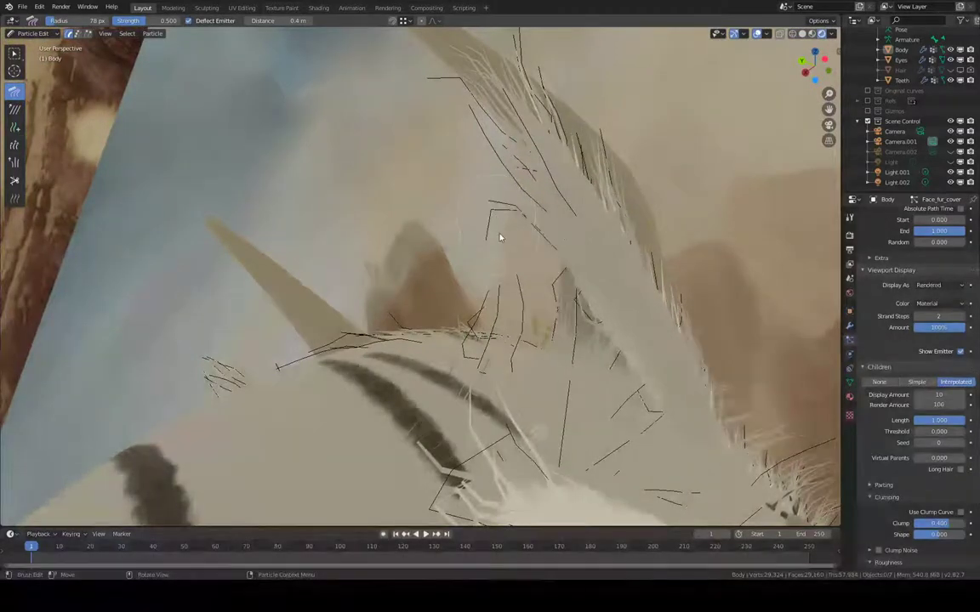
# - Set the comb radius to 43 px and comb the bent hairs on the back of the head behind the upper ear
pyautogui.moveTo(481, 186)
pyautogui.mouseDown(button='middle')
pyautogui.moveTo(535, 236)
pyautogui.moveTo(533, 279)
pyautogui.moveTo(491, 289)
pyautogui.mouseUp(button='middle')
pyautogui.press('f')
pyautogui.click(503, 226)
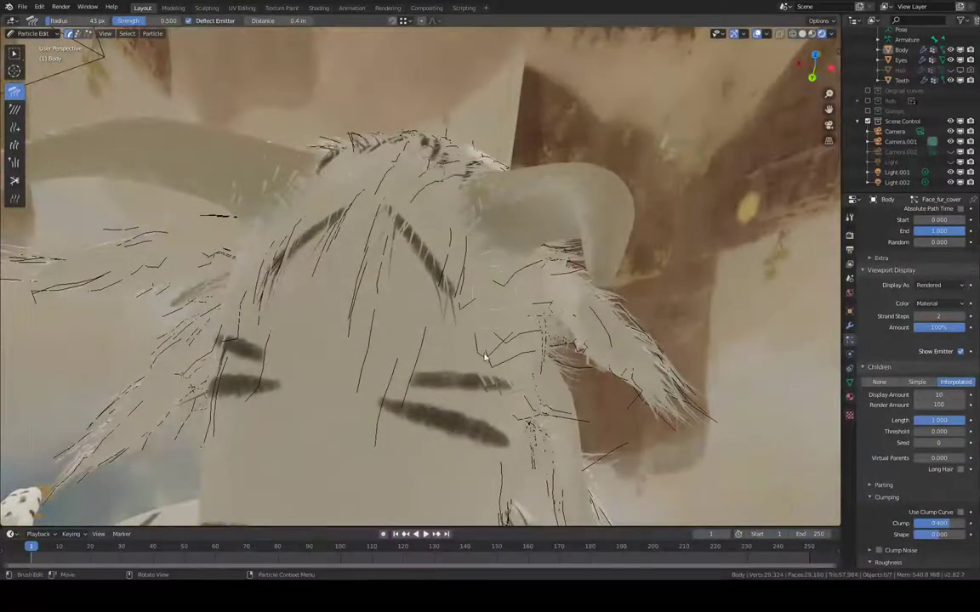
pyautogui.moveTo(485, 358)
pyautogui.mouseDown(button='middle')
pyautogui.moveTo(479, 298)
pyautogui.moveTo(464, 278)
pyautogui.moveTo(479, 231)
pyautogui.moveTo(466, 344)
pyautogui.mouseUp(button='middle')
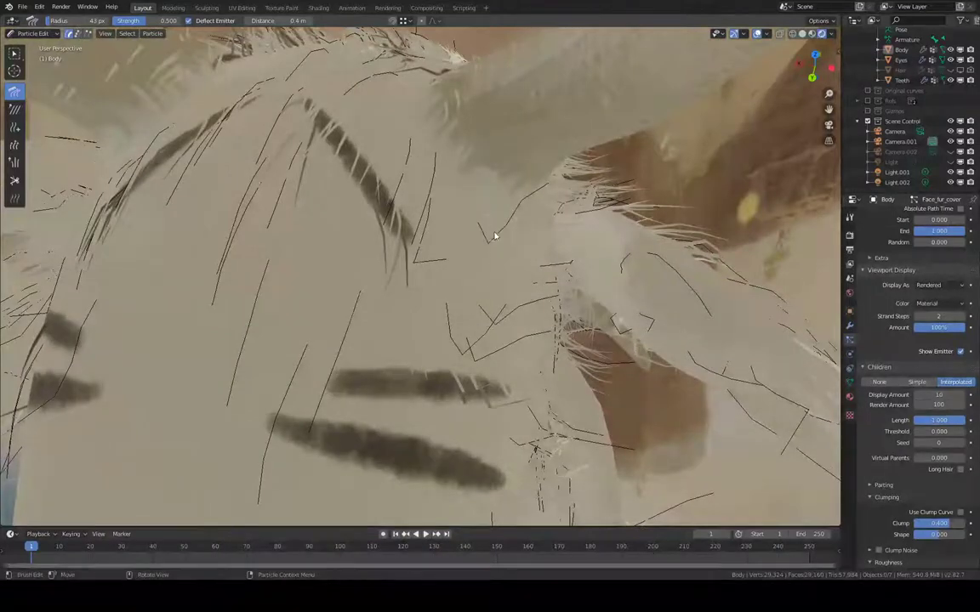
pyautogui.moveTo(486, 325); pyautogui.dragTo(492, 307)
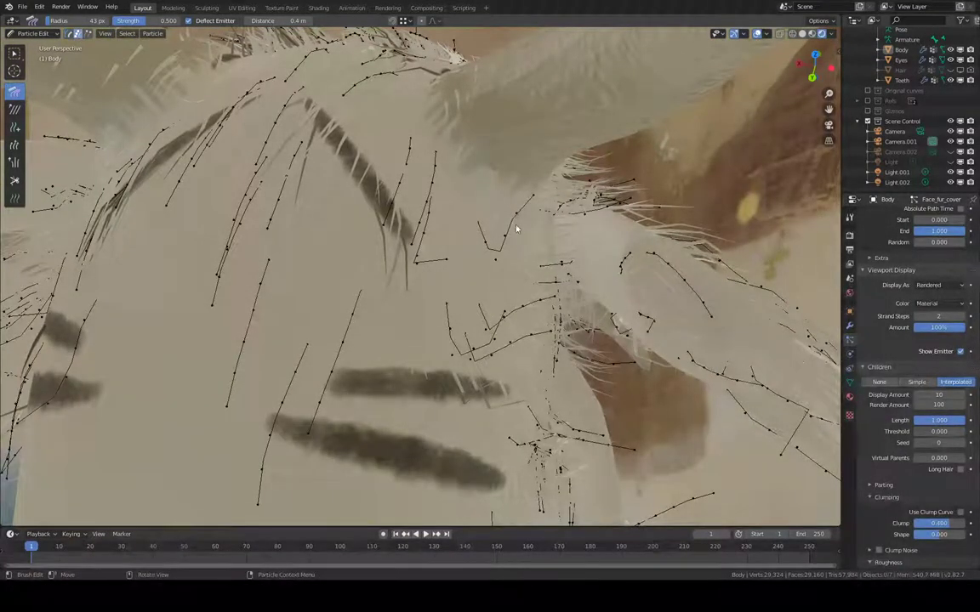
# - Select the bent strands behind the upper ear in point mode, set the comb radius to 106 px and comb them upward
pyautogui.press('l')
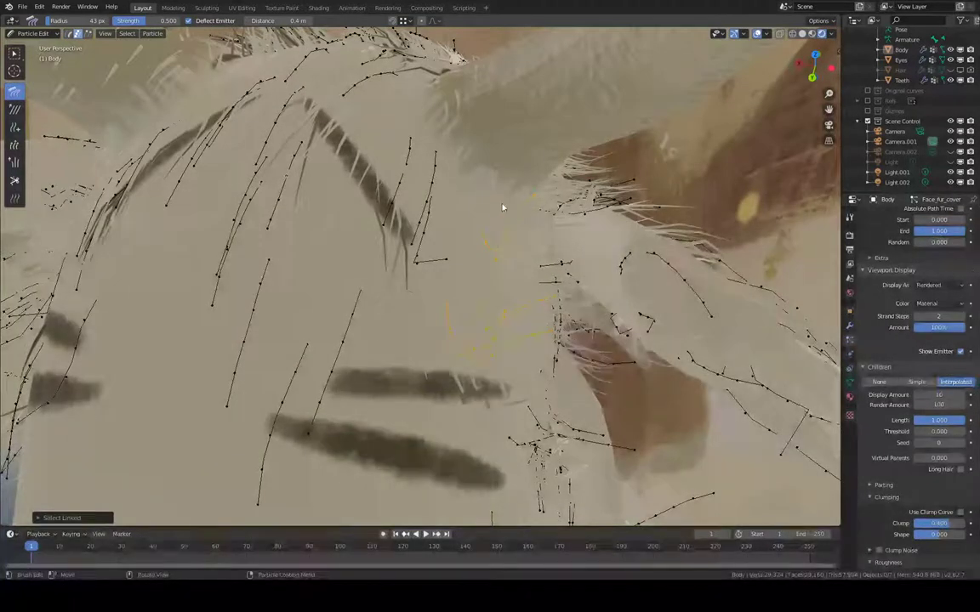
pyautogui.moveTo(500, 341); pyautogui.dragTo(517, 302)
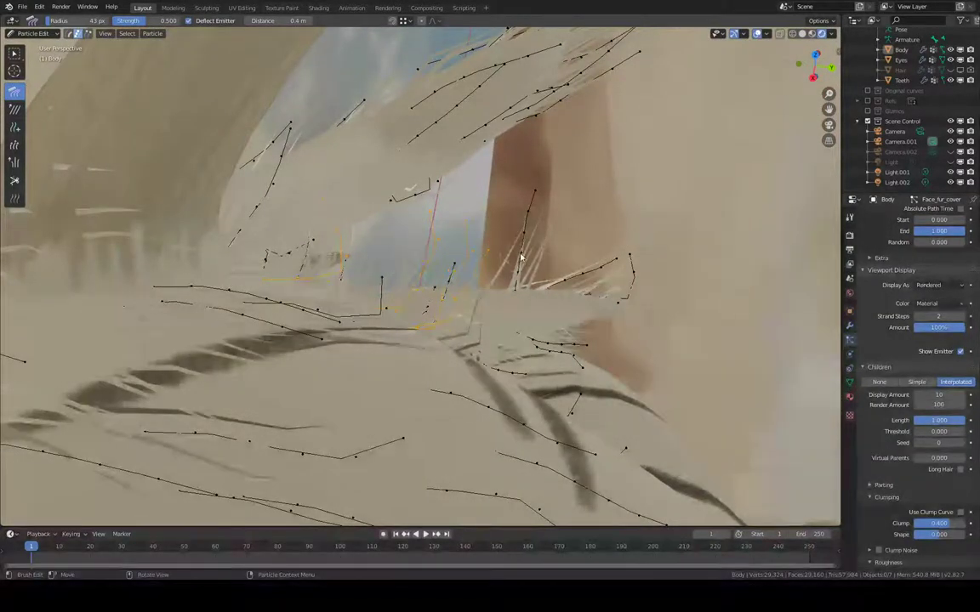
pyautogui.press('f')
pyautogui.click(575, 237)
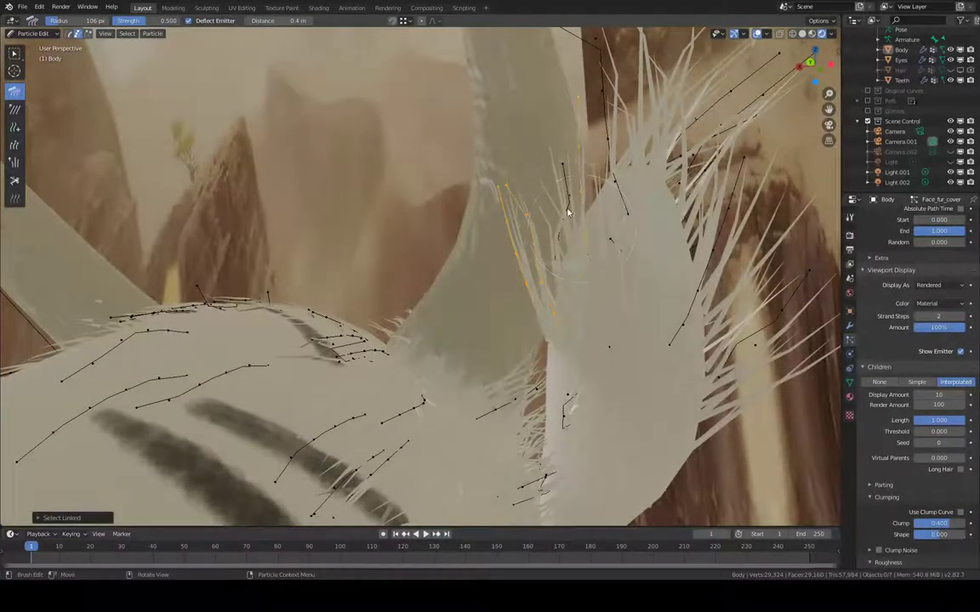
pyautogui.moveTo(568, 210)
pyautogui.mouseDown(button='middle')
pyautogui.moveTo(520, 215)
pyautogui.moveTo(542, 213)
pyautogui.mouseUp(button='middle')
pyautogui.moveTo(490, 214); pyautogui.dragTo(483, 117)
pyautogui.moveTo(497, 126); pyautogui.dragTo(514, 253, button='middle')
# - Select another linked strand near the ear's base and comb it back against the head
pyautogui.press('l')
pyautogui.moveTo(462, 299); pyautogui.dragTo(504, 289, button='middle')
pyautogui.moveTo(508, 315); pyautogui.dragTo(473, 290)
pyautogui.moveTo(529, 268); pyautogui.dragTo(623, 306, button='middle')
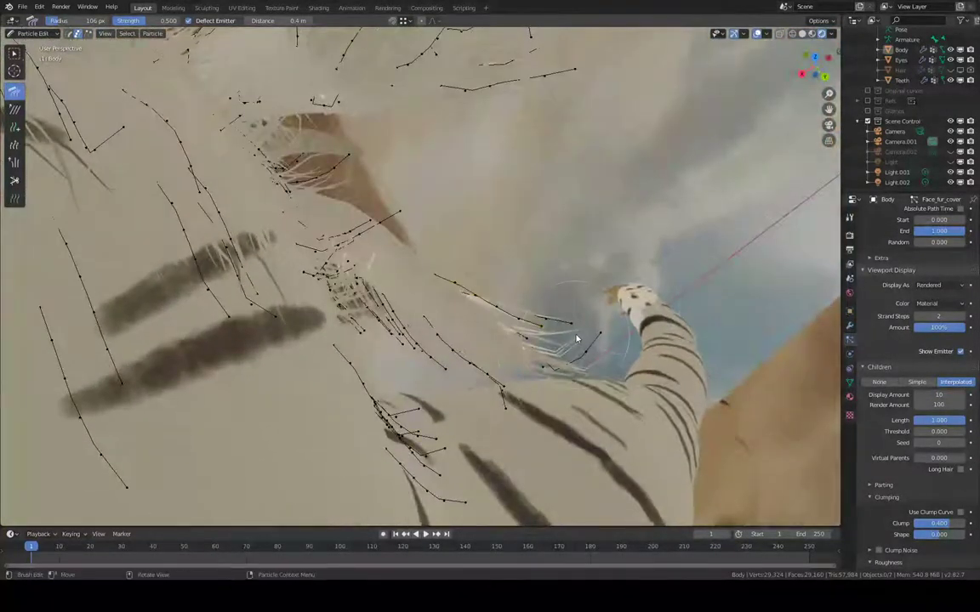
# - Select the linked stray strands beneath the lower ear in point mode and comb them outward along its underside
pyautogui.click(69, 34)
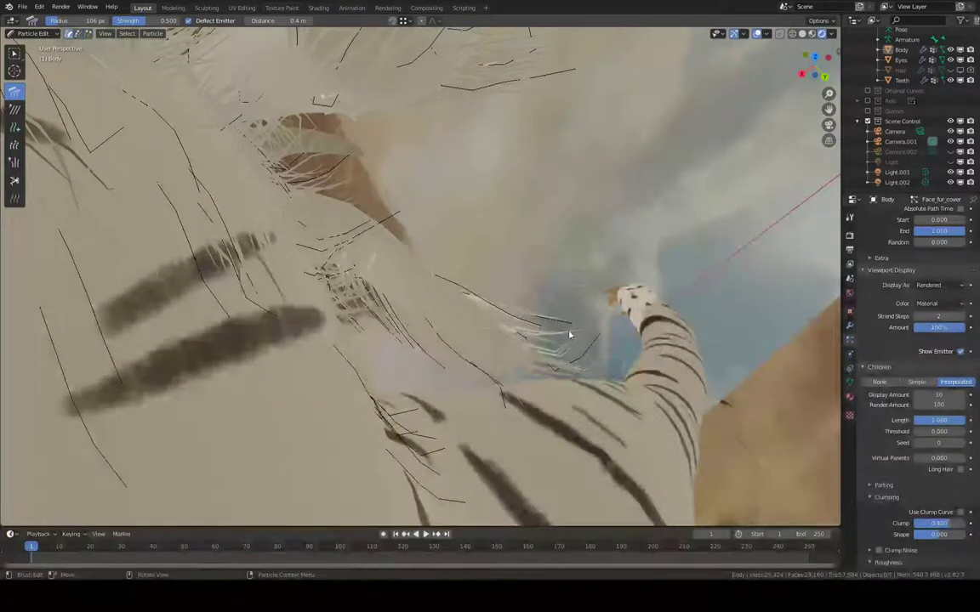
pyautogui.moveTo(599, 304); pyautogui.dragTo(376, 160, button='middle')
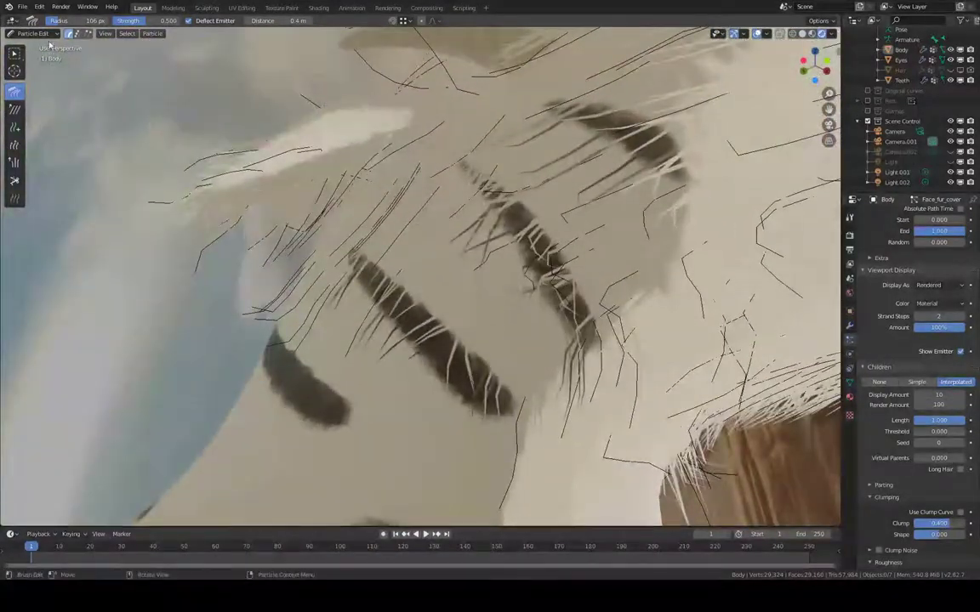
pyautogui.click(77, 33)
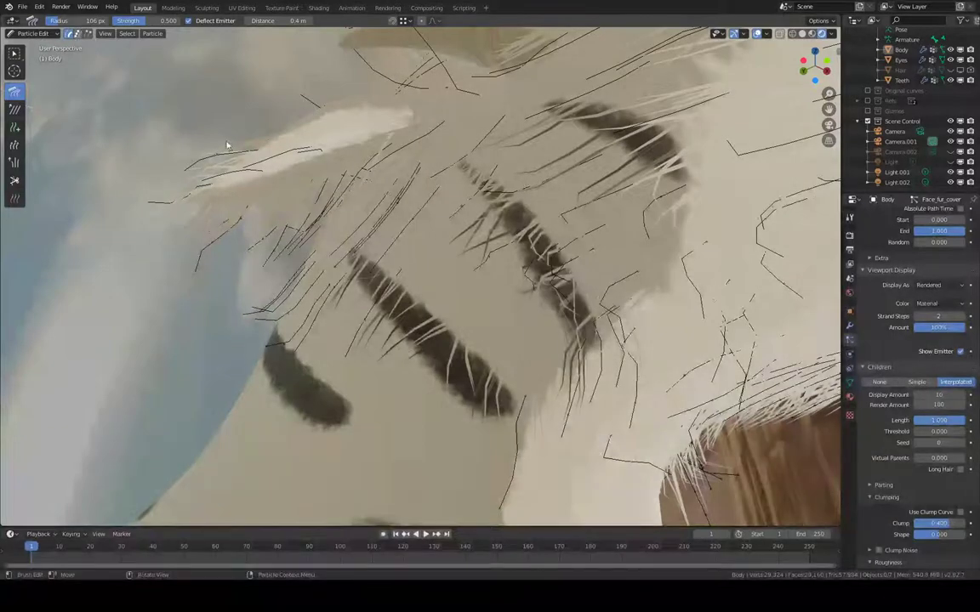
pyautogui.moveTo(228, 147); pyautogui.dragTo(519, 241, button='middle')
pyautogui.press('l')
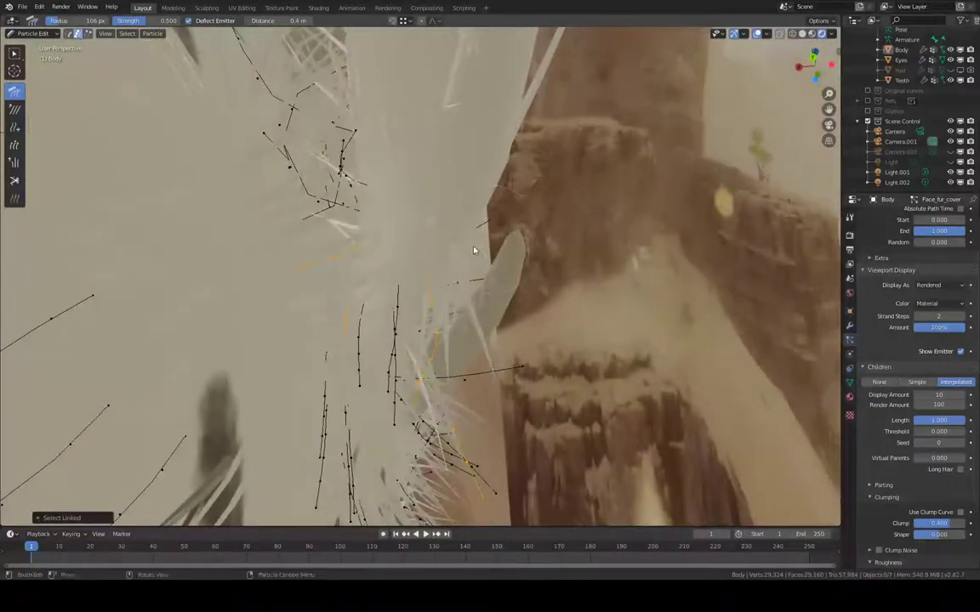
pyautogui.moveTo(333, 246); pyautogui.dragTo(417, 322, button='middle')
pyautogui.press('l')
pyautogui.moveTo(238, 292)
pyautogui.mouseDown()
pyautogui.moveTo(336, 309)
pyautogui.moveTo(327, 285)
pyautogui.moveTo(133, 290)
pyautogui.mouseUp()
# - Comb the selected strands closer to the lower ear's underside, including the stray strand hanging off its edge
pyautogui.keyDown('shift'); pyautogui.moveTo(376, 298); pyautogui.dragTo(417, 292, button='middle'); pyautogui.keyUp('shift')
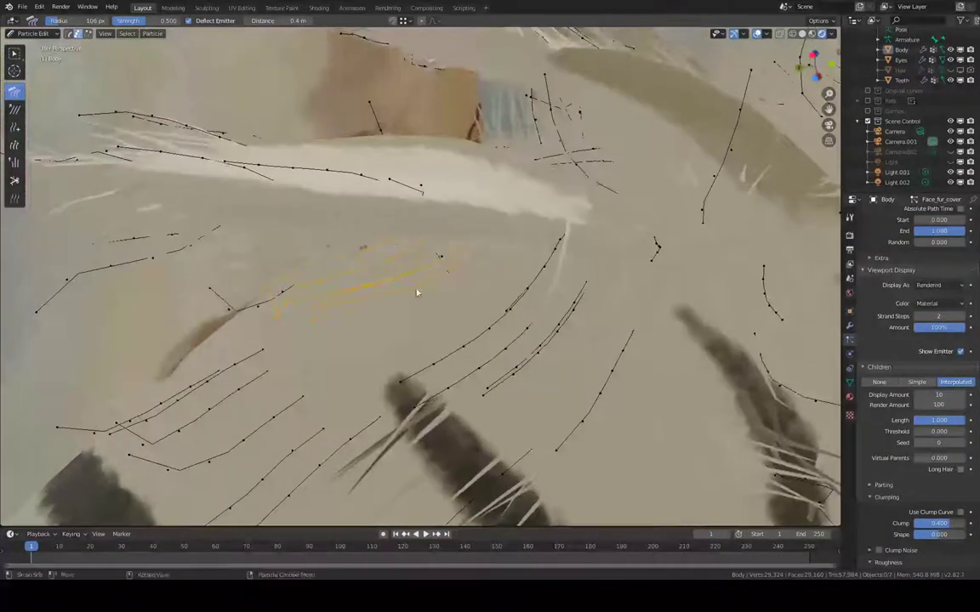
pyautogui.moveTo(191, 247); pyautogui.dragTo(283, 288)
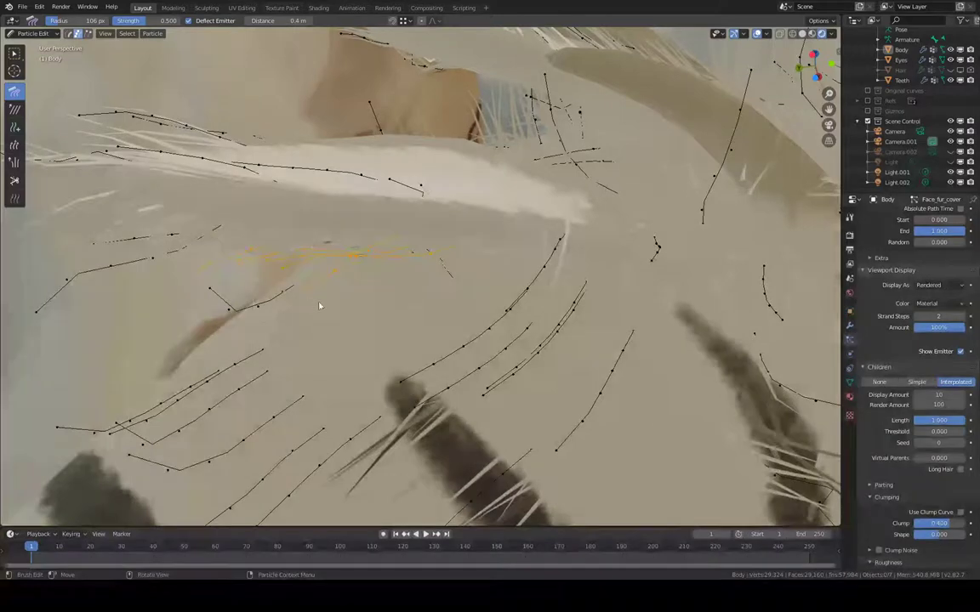
pyautogui.moveTo(215, 235); pyautogui.dragTo(374, 251, button='middle')
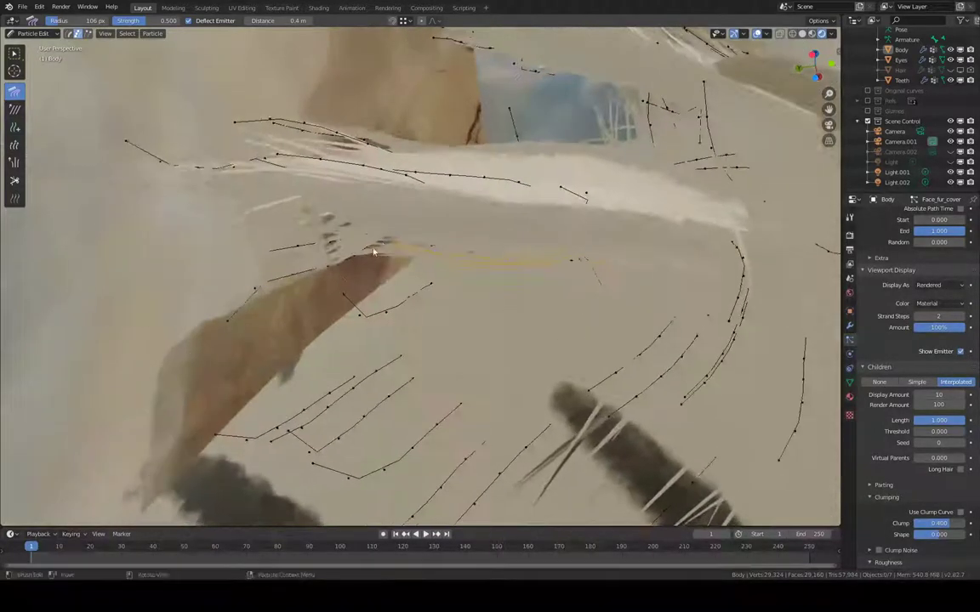
pyautogui.hotkey('shift', 'l')
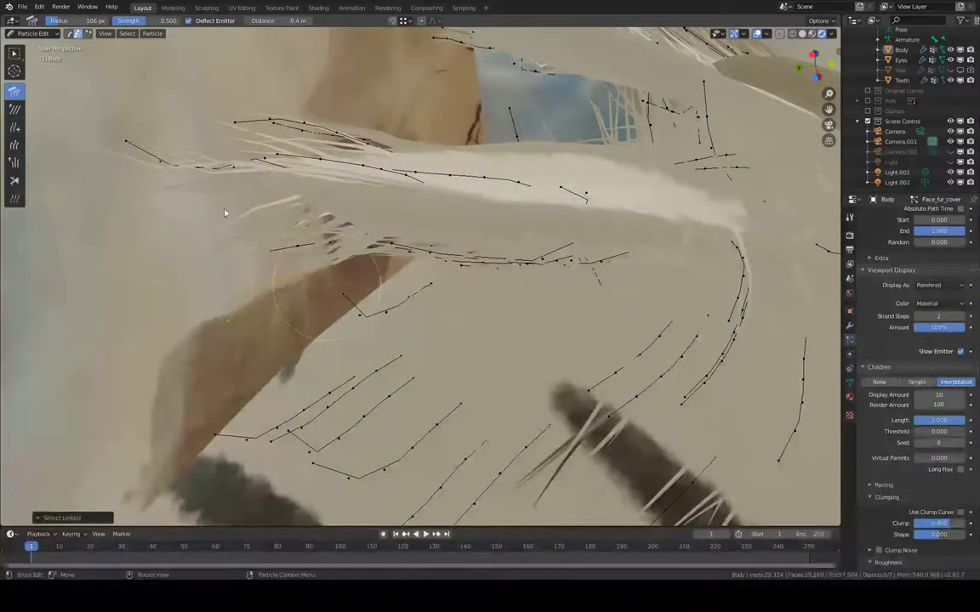
pyautogui.moveTo(225, 213); pyautogui.dragTo(297, 242)
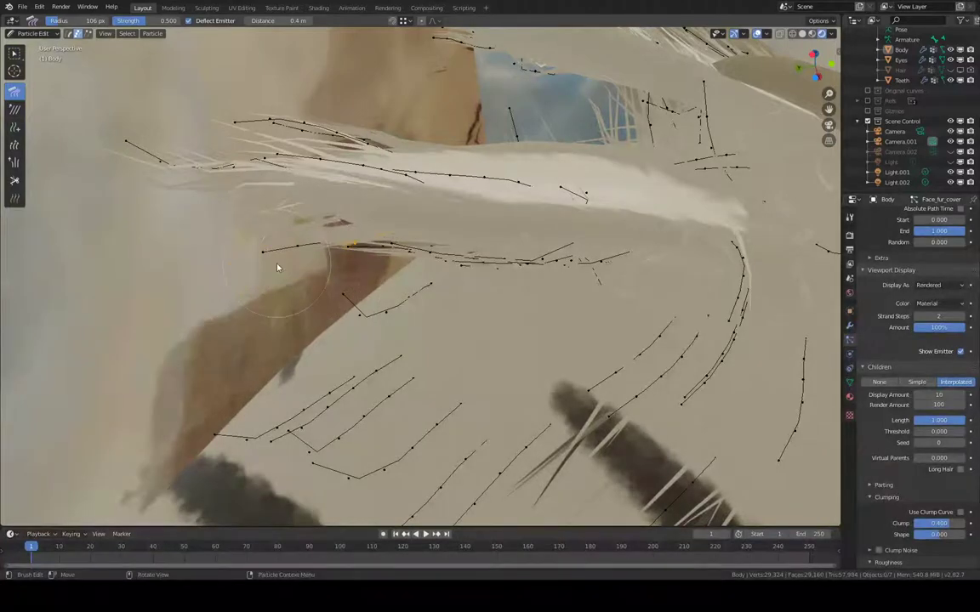
# - Select the strand jutting sideways behind the lower ear's base and undo the last action
pyautogui.moveTo(466, 219); pyautogui.dragTo(444, 317, button='middle')
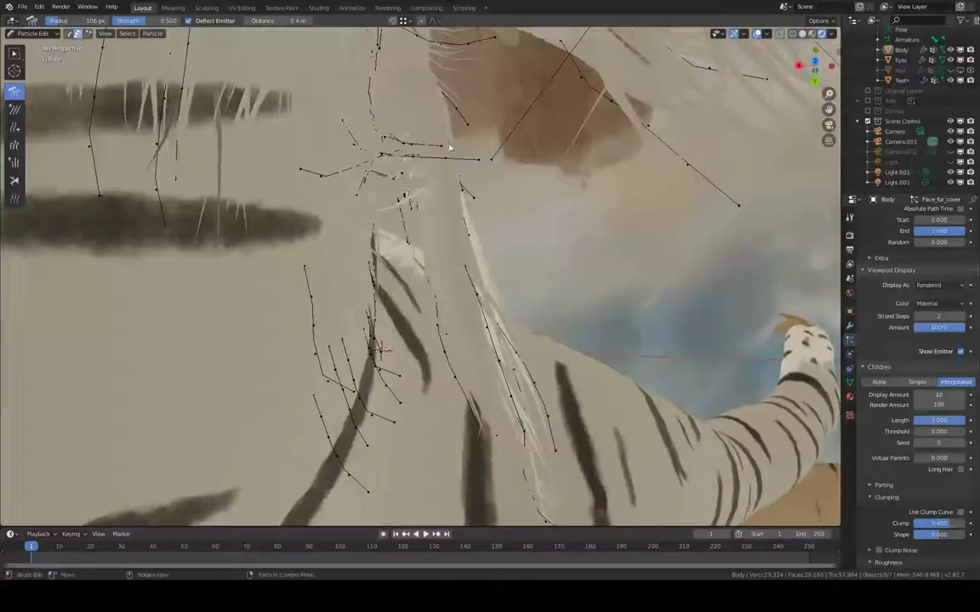
pyautogui.press('l')
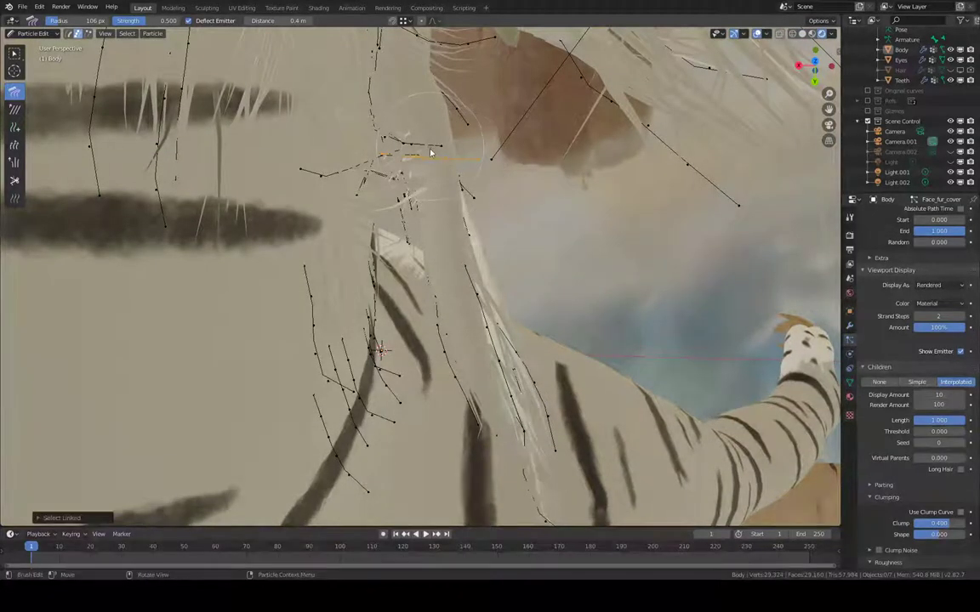
pyautogui.hotkey('ctrl', 'z')
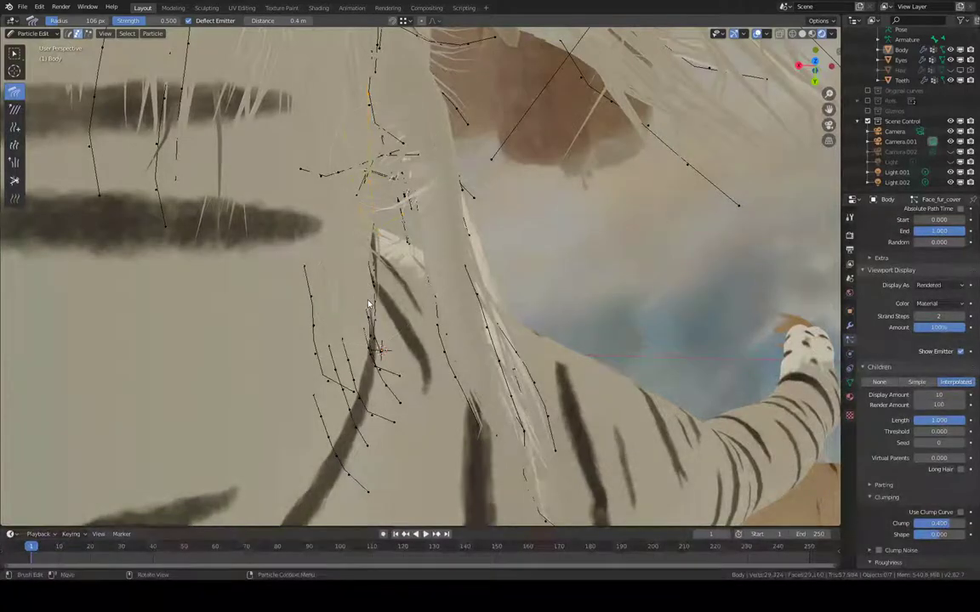
# - Select the remaining bent strands behind the lower ear's base, comb them downward and clear the selection
pyautogui.moveTo(382, 222); pyautogui.dragTo(396, 154, button='middle')
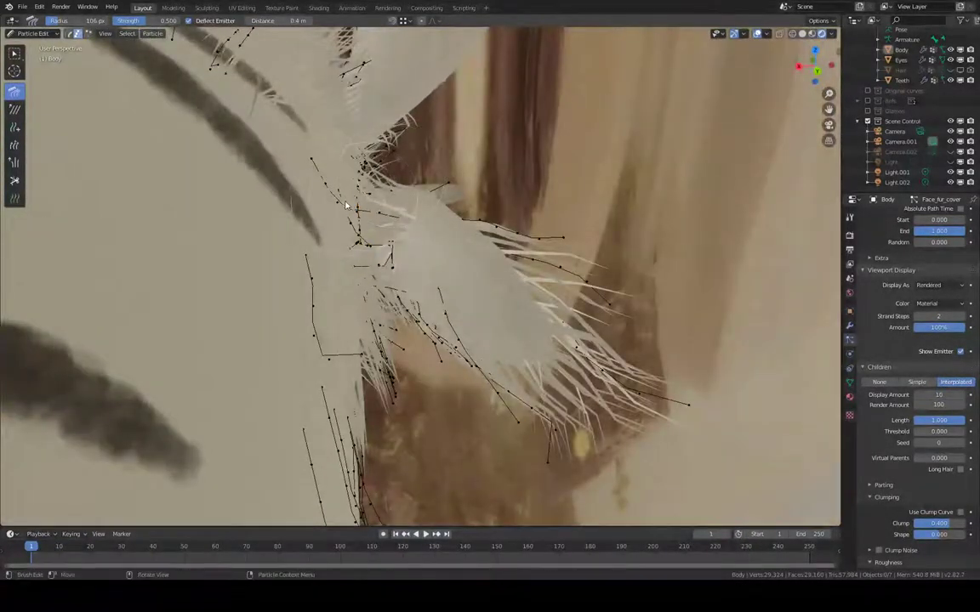
pyautogui.press('l')
pyautogui.moveTo(393, 191); pyautogui.dragTo(388, 212)
pyautogui.press('l')
pyautogui.moveTo(426, 175); pyautogui.dragTo(408, 242, button='middle')
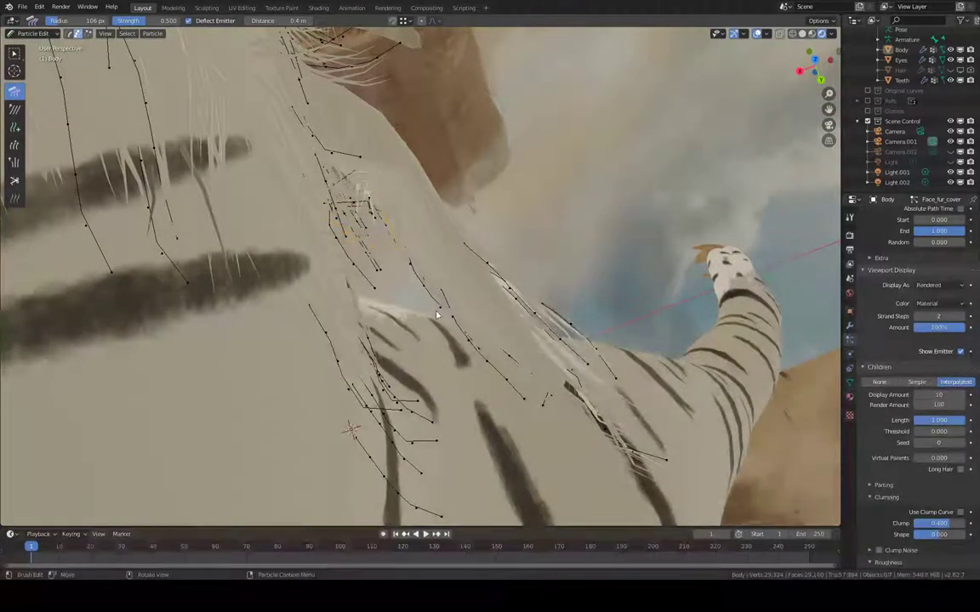
pyautogui.moveTo(453, 212); pyautogui.dragTo(404, 169, button='middle')
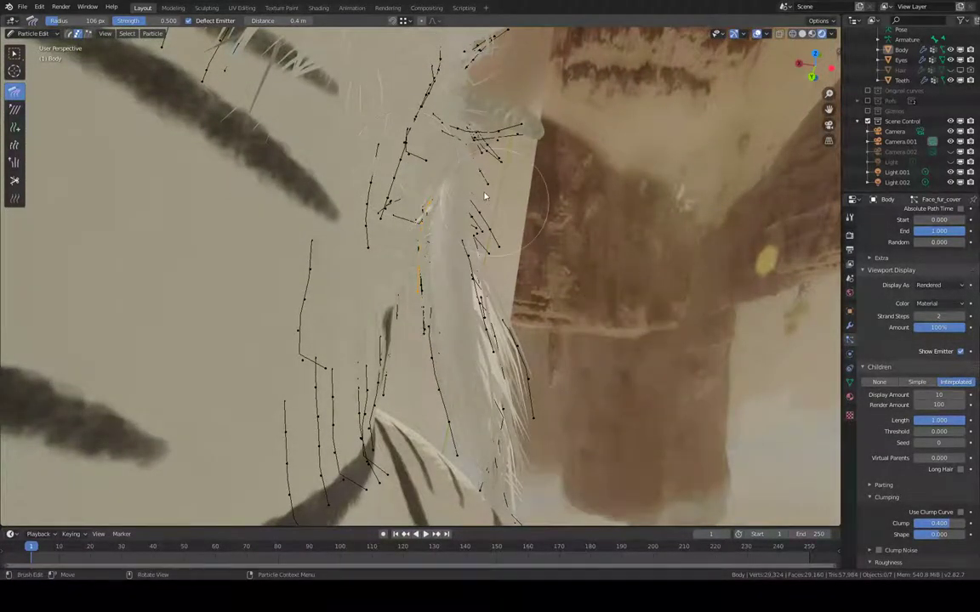
pyautogui.hotkey('alt', 'a')
# - Examine the combed fur on the head, nape, ears and face from all sides, and check the particle system list
pyautogui.moveTo(84, 42); pyautogui.dragTo(490, 337, button='middle')
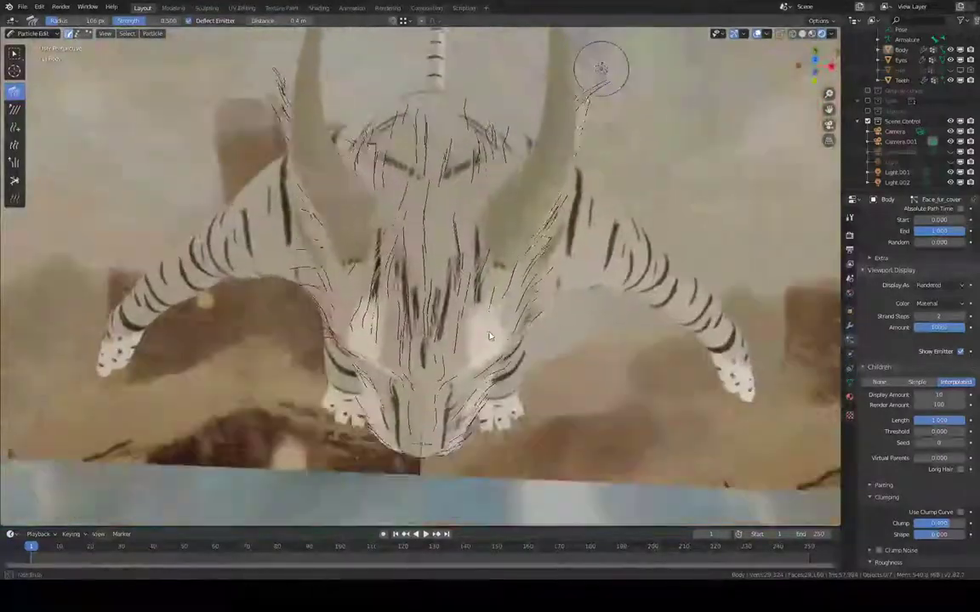
pyautogui.scroll(5, 490, 337)
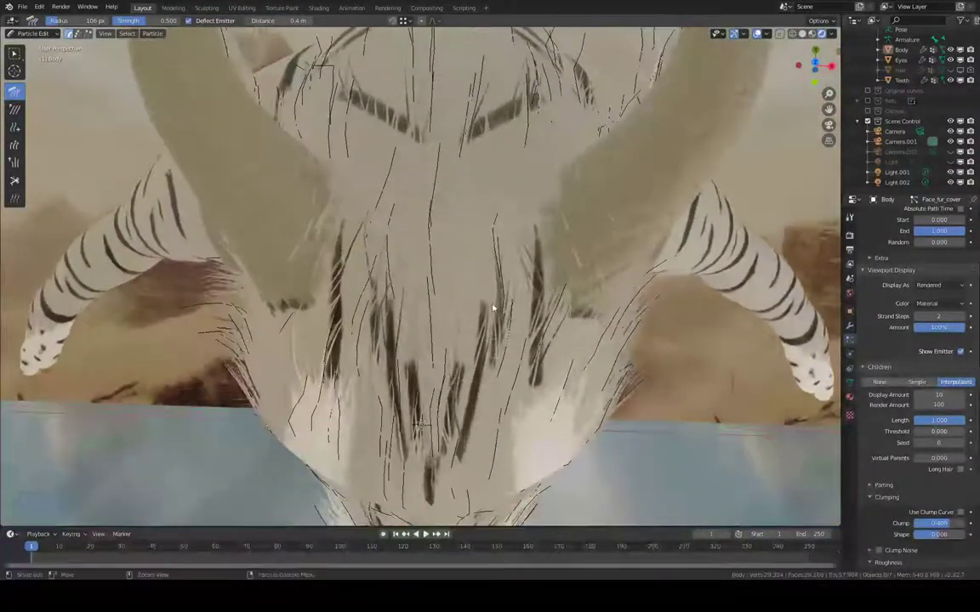
pyautogui.moveTo(479, 201); pyautogui.dragTo(479, 254, button='middle')
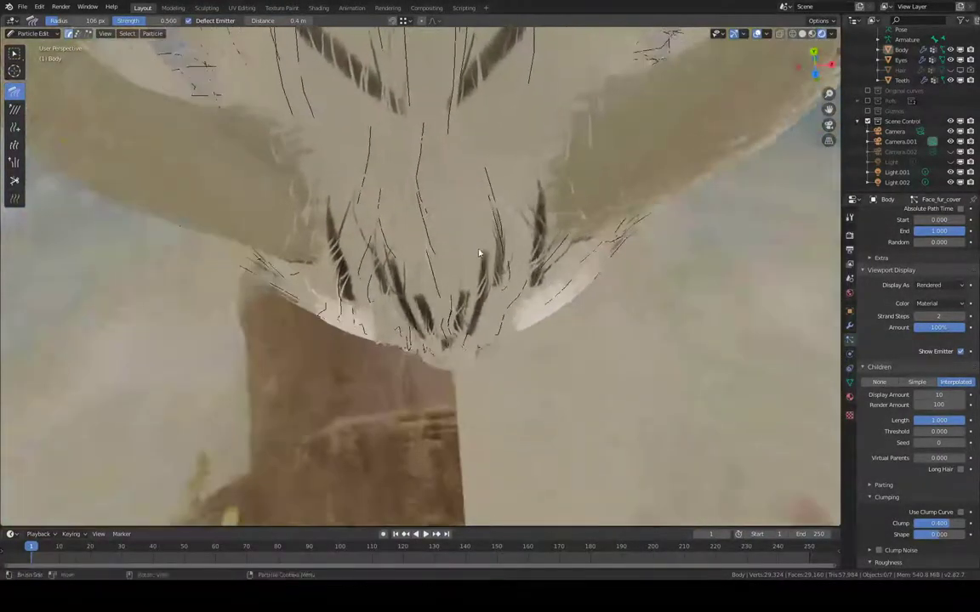
pyautogui.moveTo(466, 178); pyautogui.dragTo(418, 311, button='middle')
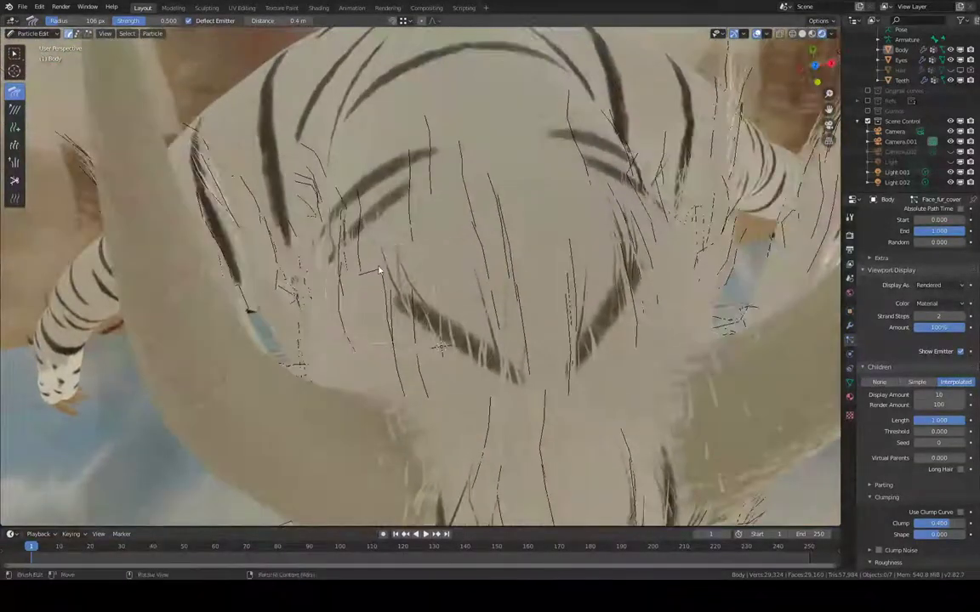
pyautogui.moveTo(380, 271); pyautogui.dragTo(408, 270, button='middle')
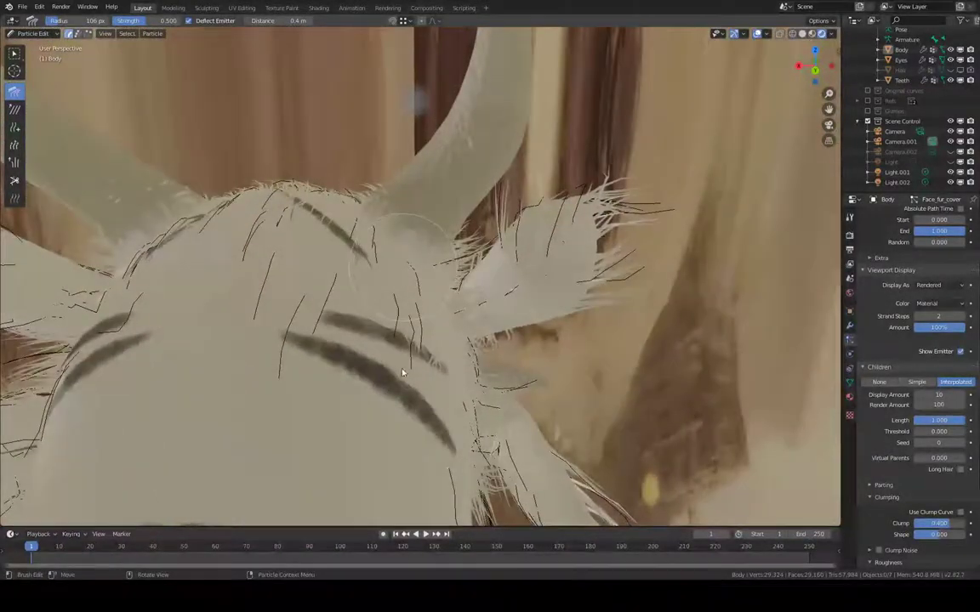
pyautogui.moveTo(398, 366)
pyautogui.mouseDown(button='middle')
pyautogui.moveTo(344, 272)
pyautogui.moveTo(405, 363)
pyautogui.mouseUp(button='middle')
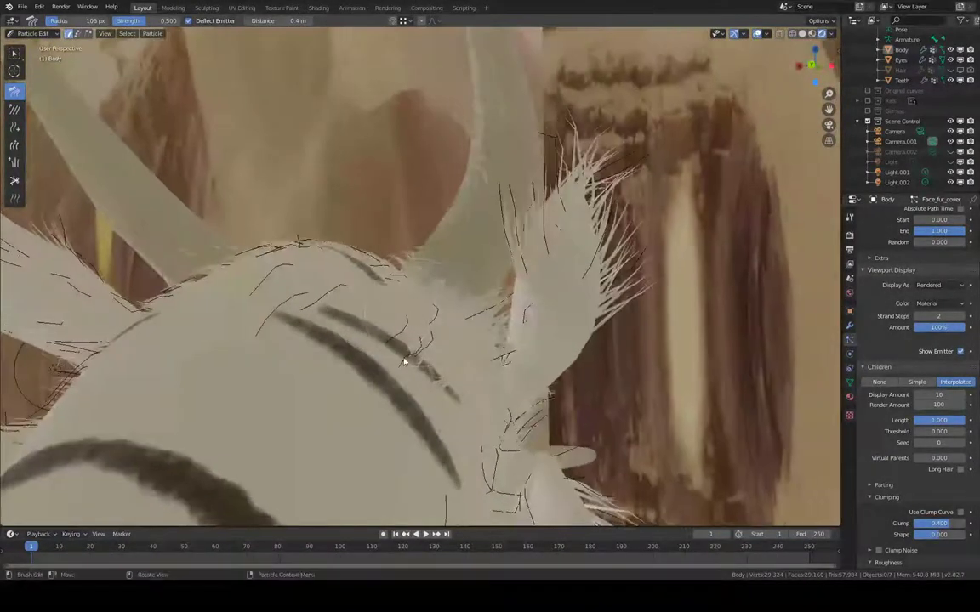
pyautogui.moveTo(364, 252); pyautogui.dragTo(258, 222, button='middle')
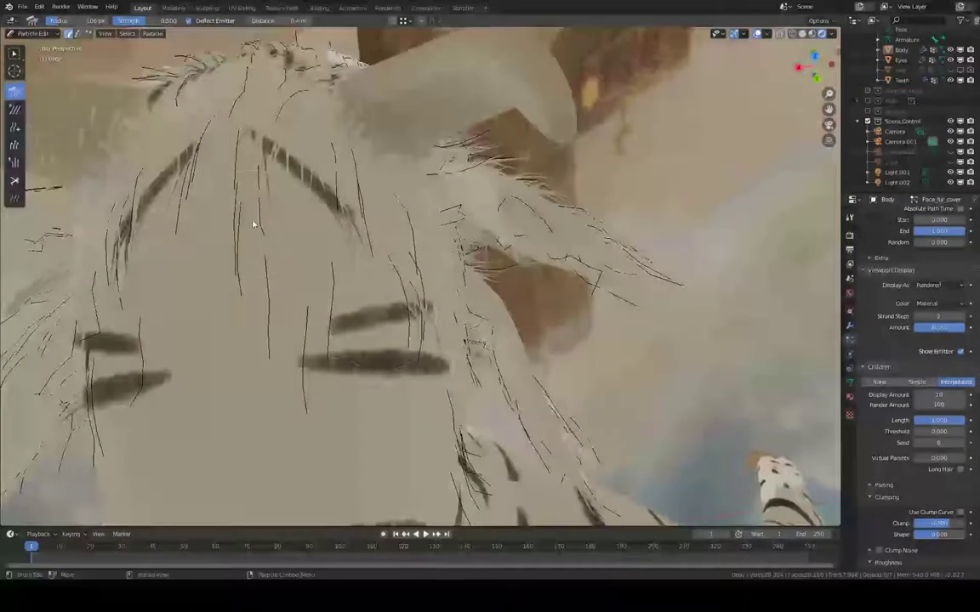
pyautogui.moveTo(293, 187); pyautogui.dragTo(468, 234, button='middle')
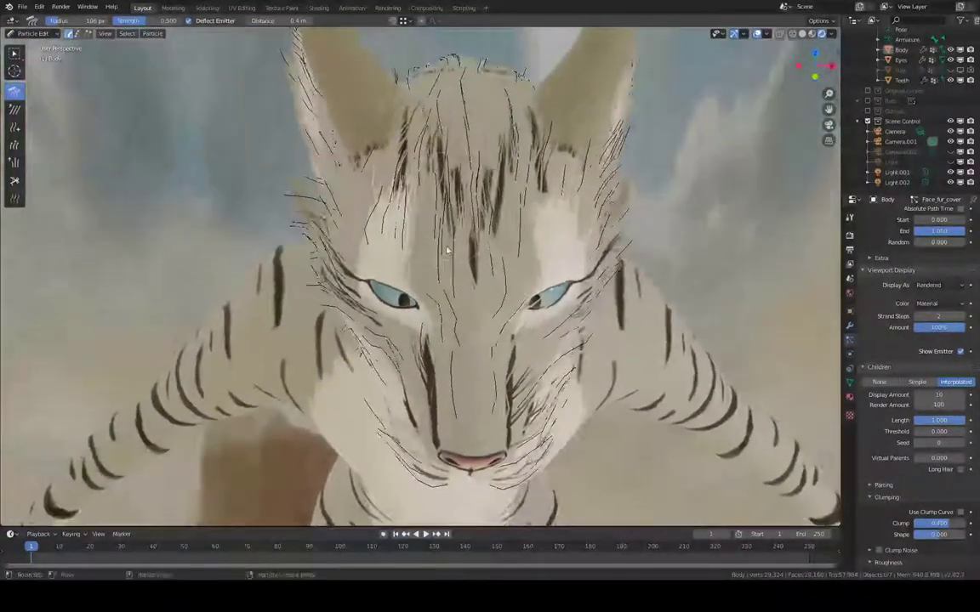
pyautogui.moveTo(511, 335); pyautogui.dragTo(560, 360, button='middle')
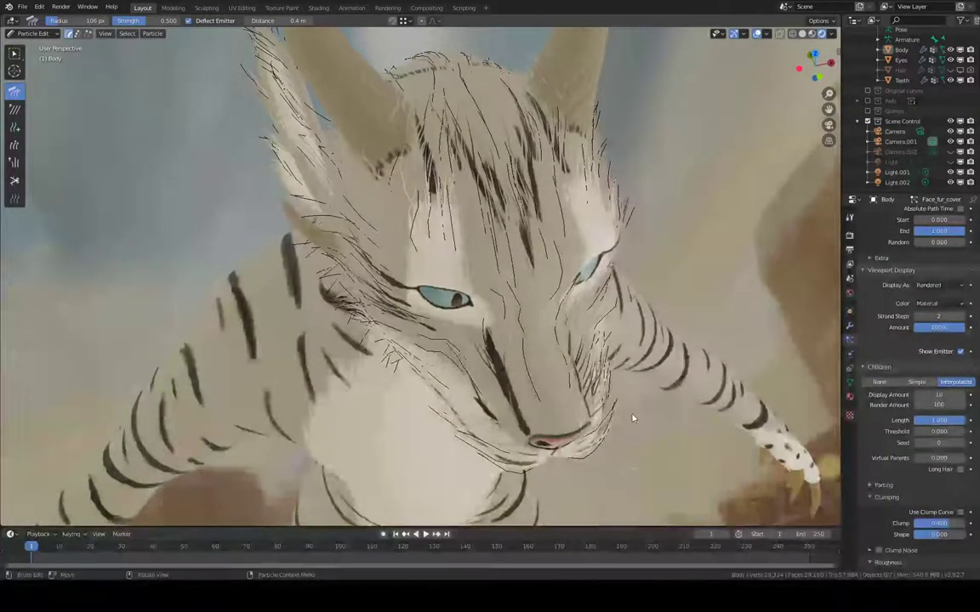
pyautogui.moveTo(630, 399); pyautogui.dragTo(565, 309, button='middle')
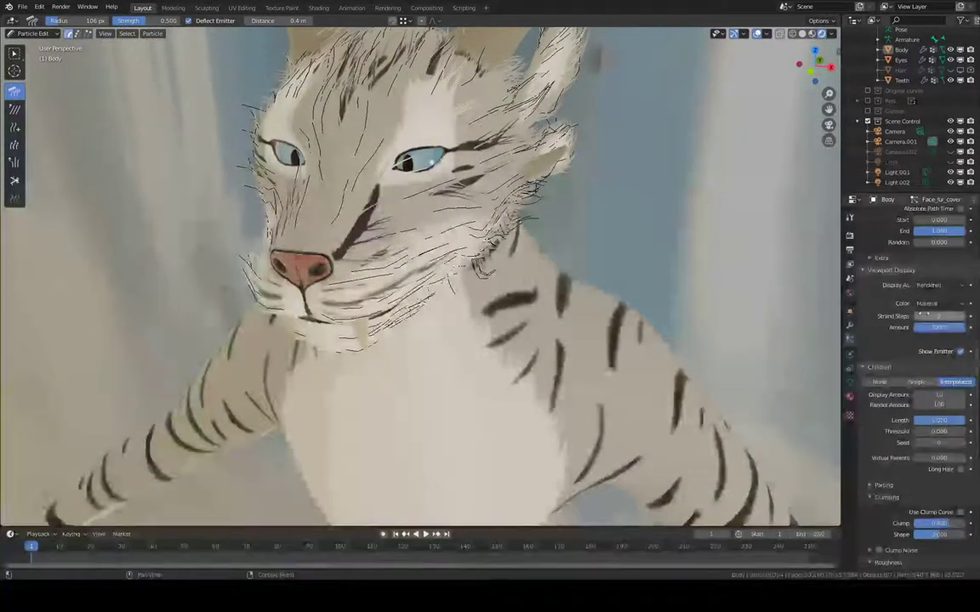
pyautogui.scroll(10, 914, 374)
pyautogui.scroll(2, 915, 374)
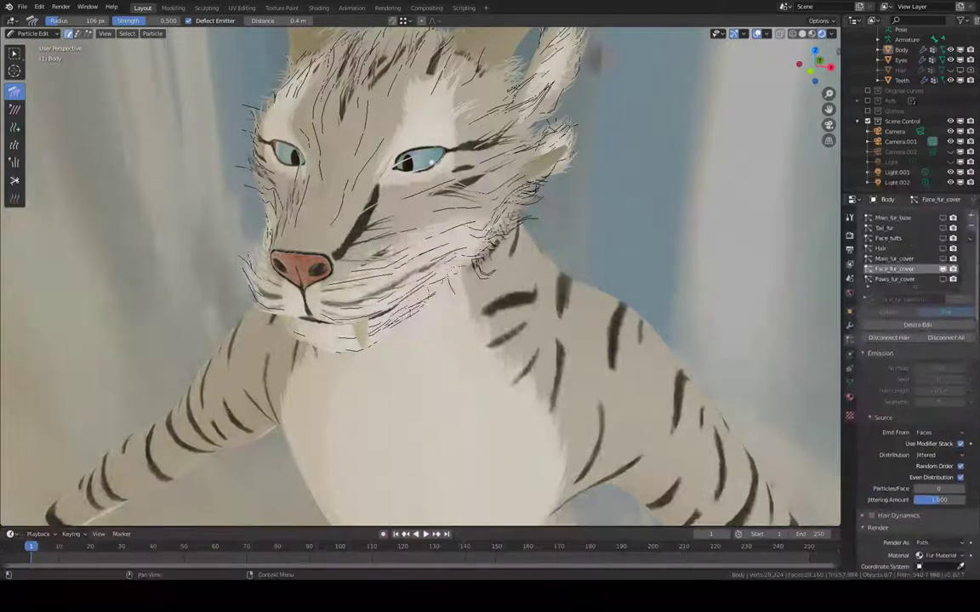
# - Select the Face_tufts particle system, show it in the viewport and delete its particle edits
pyautogui.click(914, 240)
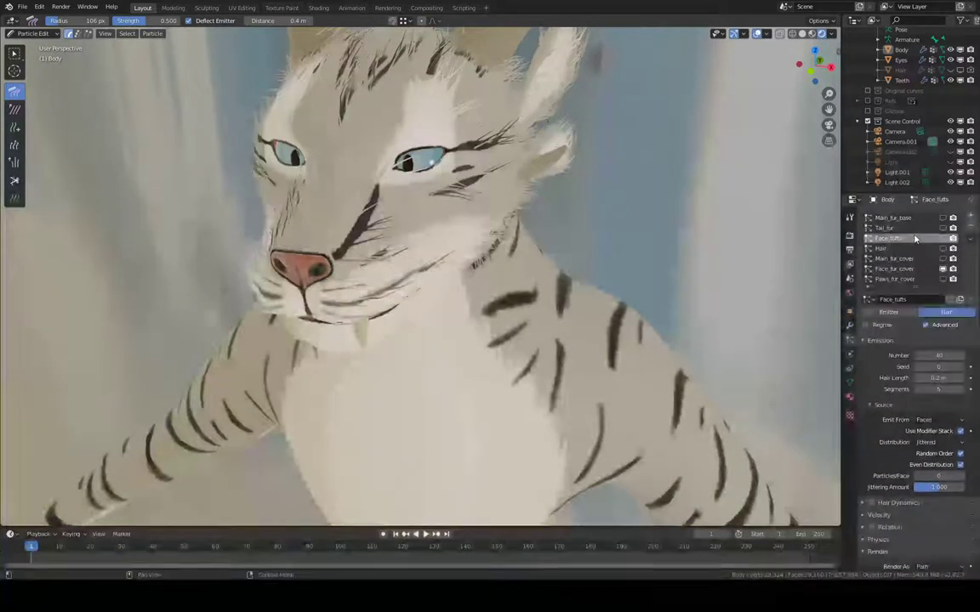
pyautogui.click(941, 239)
pyautogui.moveTo(715, 212); pyautogui.dragTo(770, 281, button='middle')
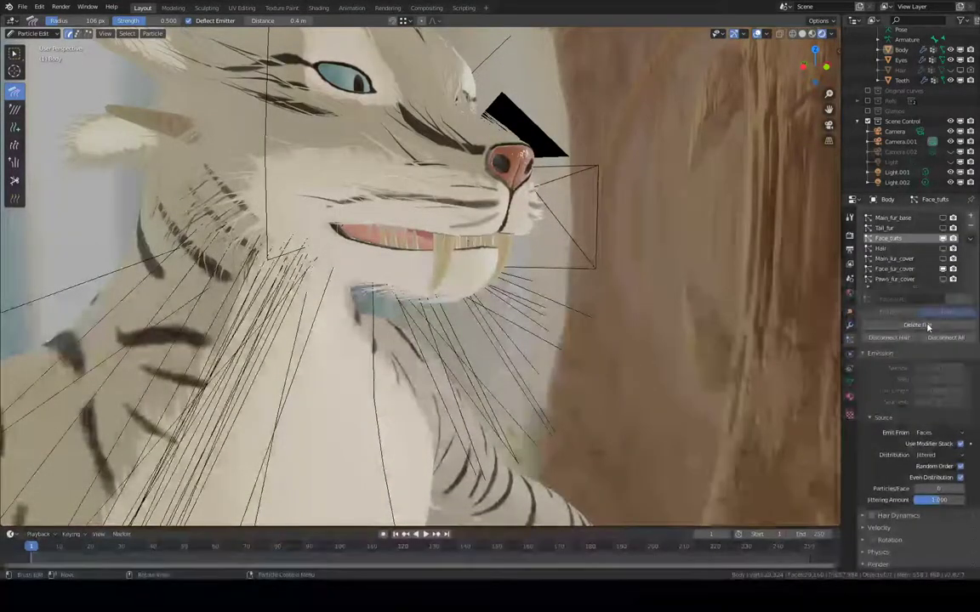
pyautogui.click(927, 326)
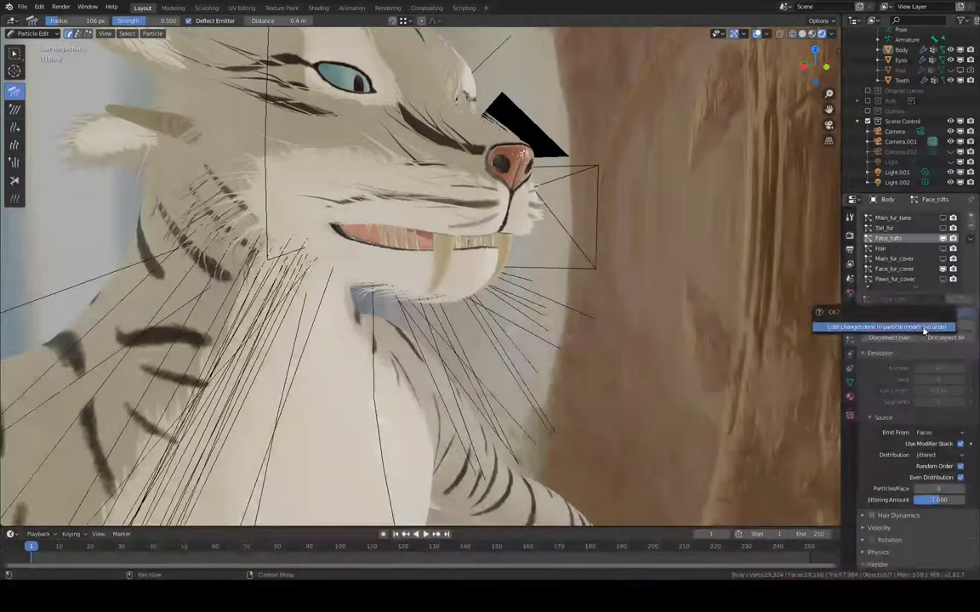
pyautogui.click(927, 328)
pyautogui.moveTo(681, 281); pyautogui.dragTo(653, 229, button='middle')
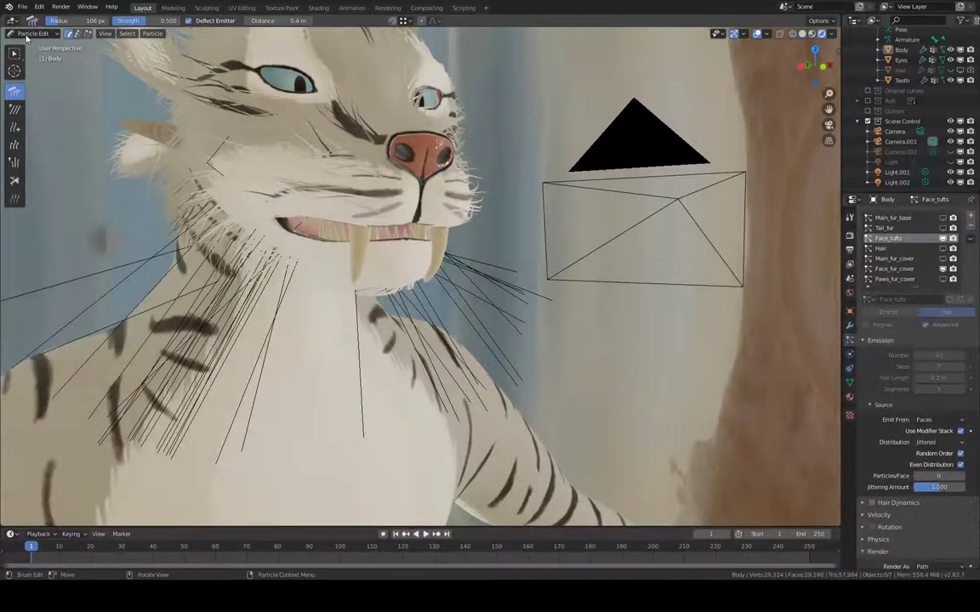
# - Switch the body to Object Mode and delete the Face_tufts particle edits from there
pyautogui.click(31, 33)
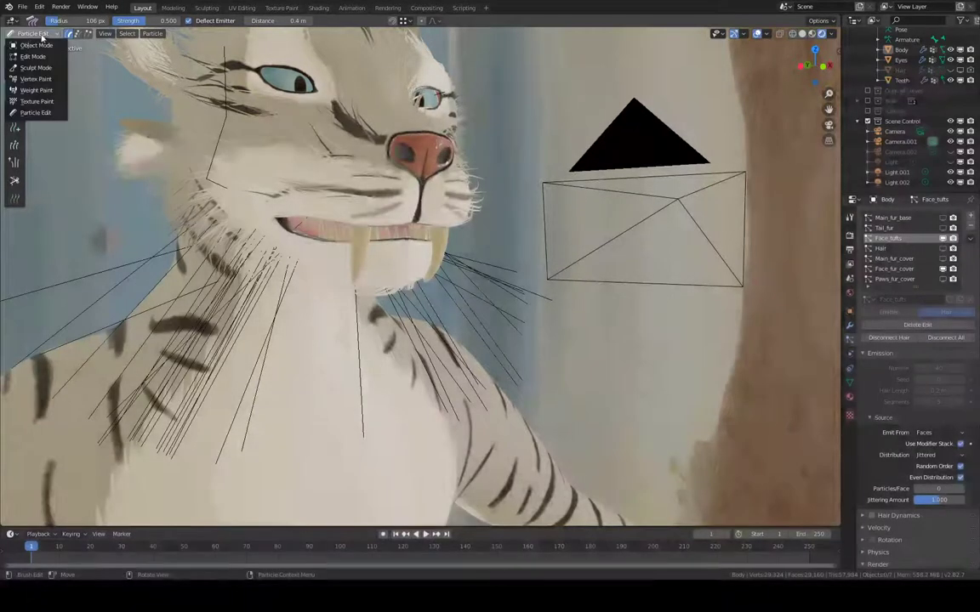
pyautogui.click(34, 39)
pyautogui.moveTo(399, 198); pyautogui.dragTo(578, 268, button='middle')
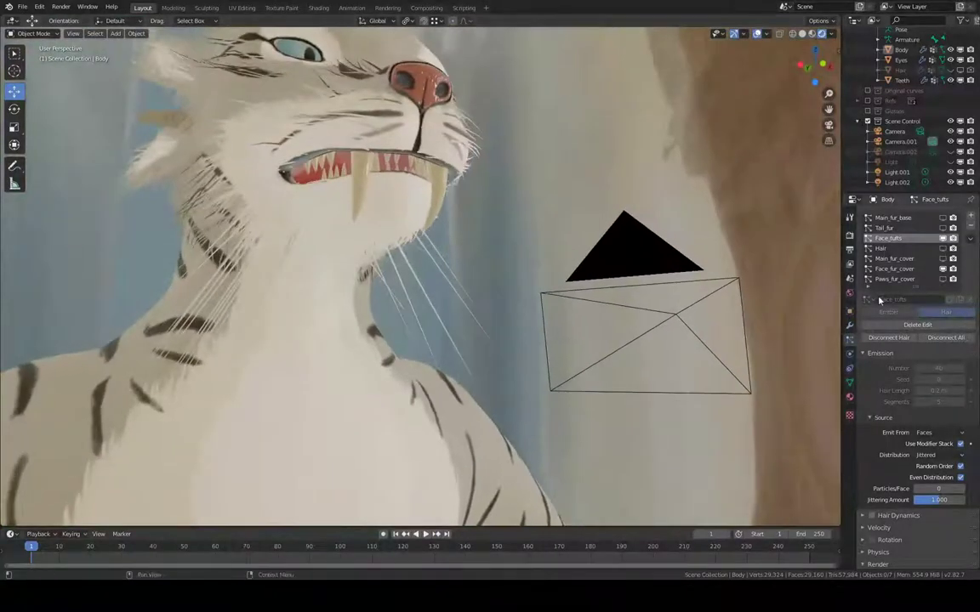
pyautogui.click(943, 328)
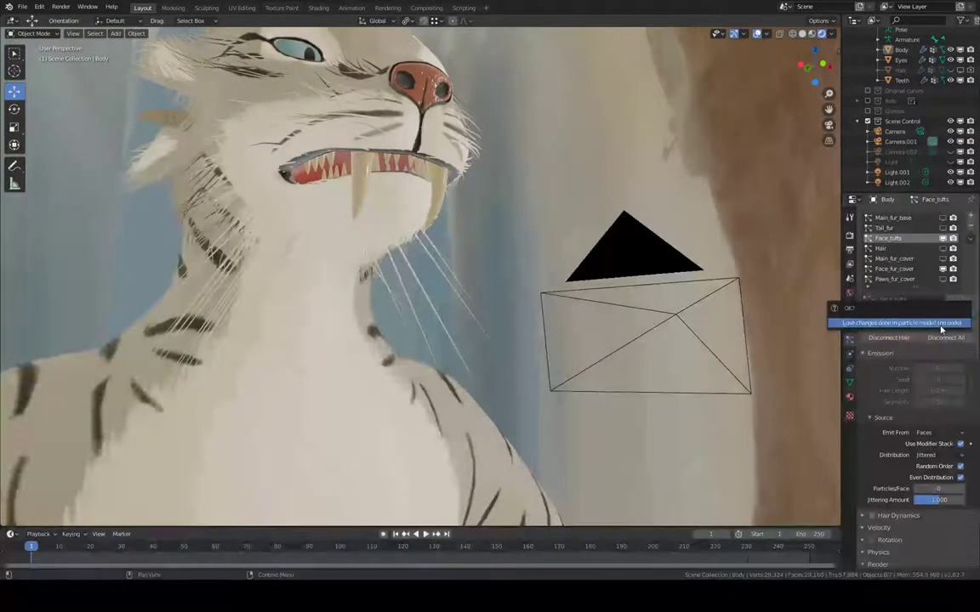
pyautogui.click(940, 324)
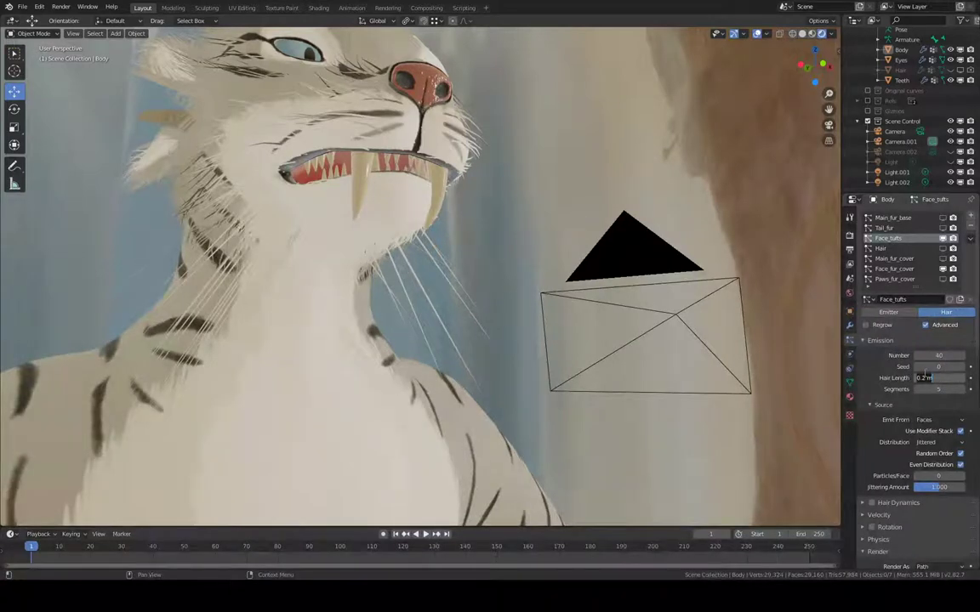
# - Shorten the Face_tufts hair length, trying 0.15 m and 0.1 m before settling on 0.11 m
pyautogui.click(924, 374)
pyautogui.write('0.15')
pyautogui.press('Return')
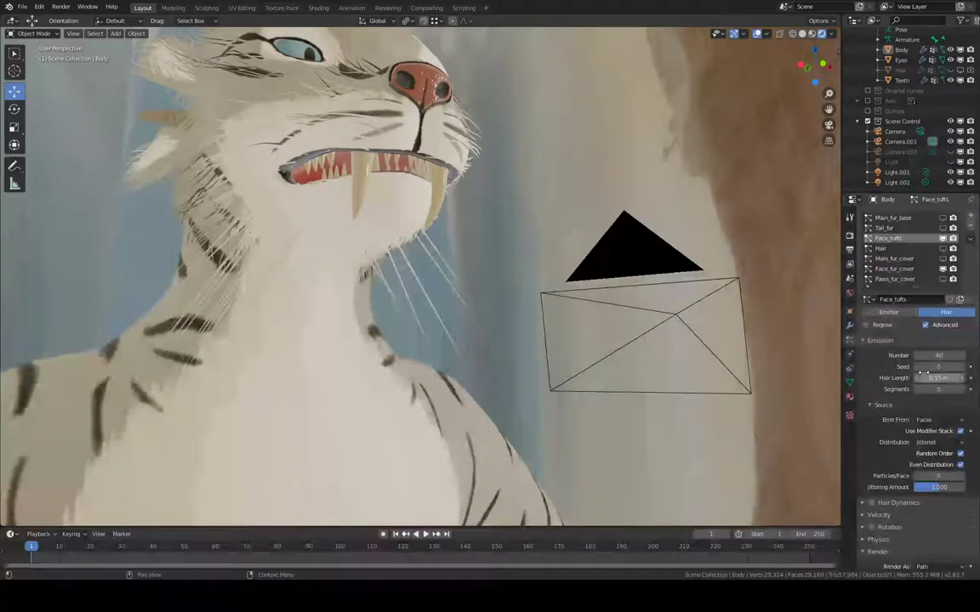
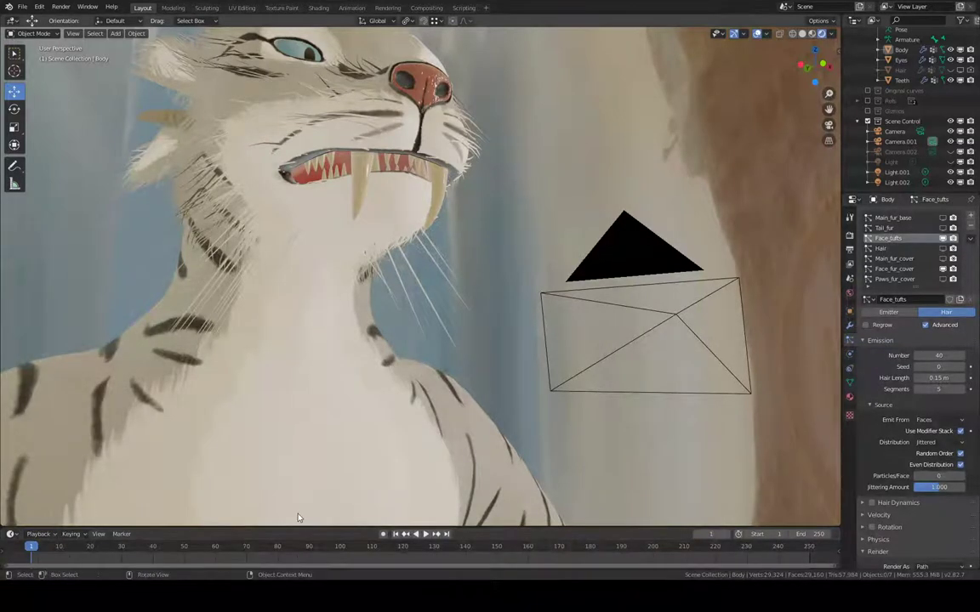
pyautogui.moveTo(492, 294); pyautogui.dragTo(392, 178, button='middle')
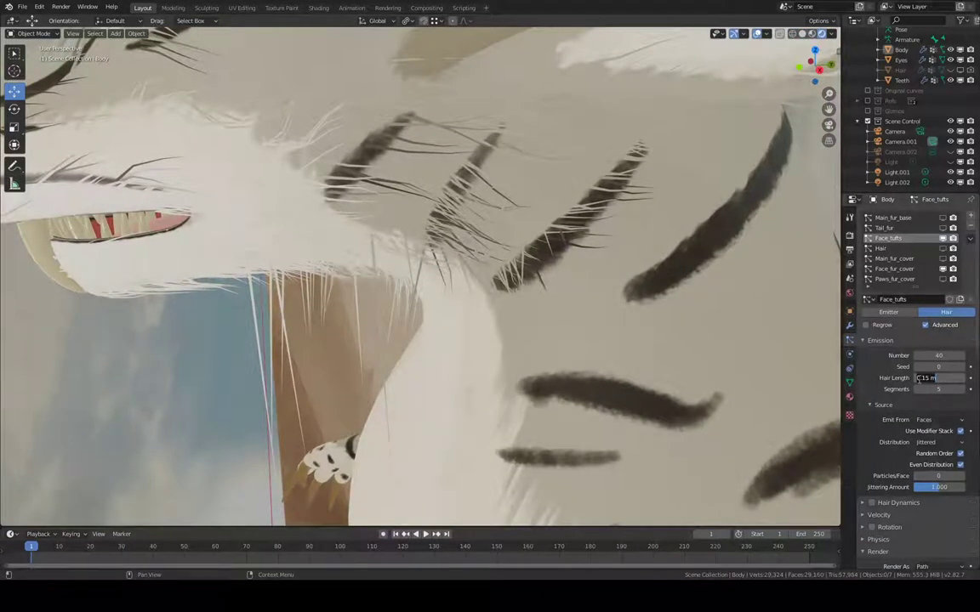
pyautogui.press('Return')
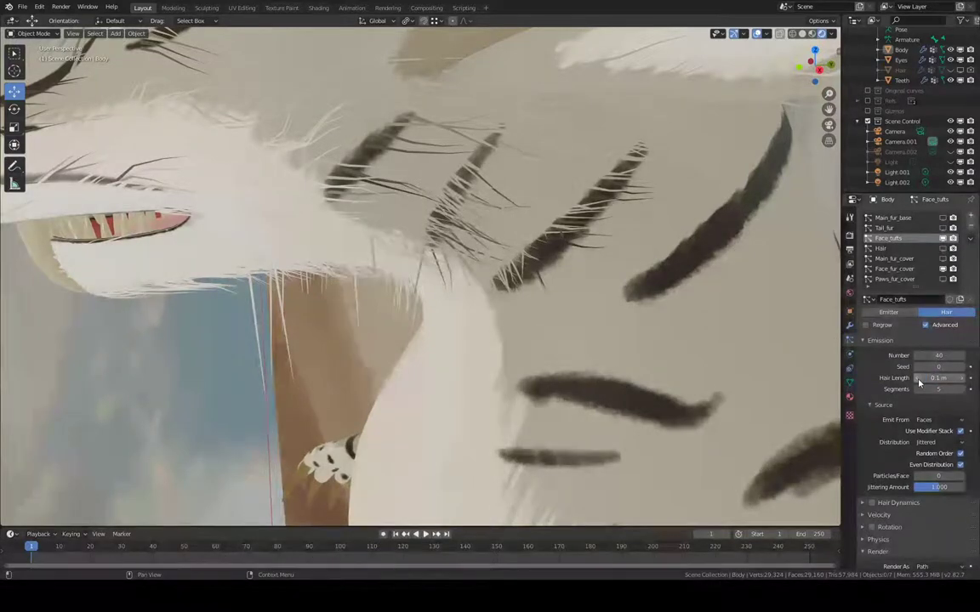
pyautogui.moveTo(334, 313); pyautogui.dragTo(323, 409, button='middle')
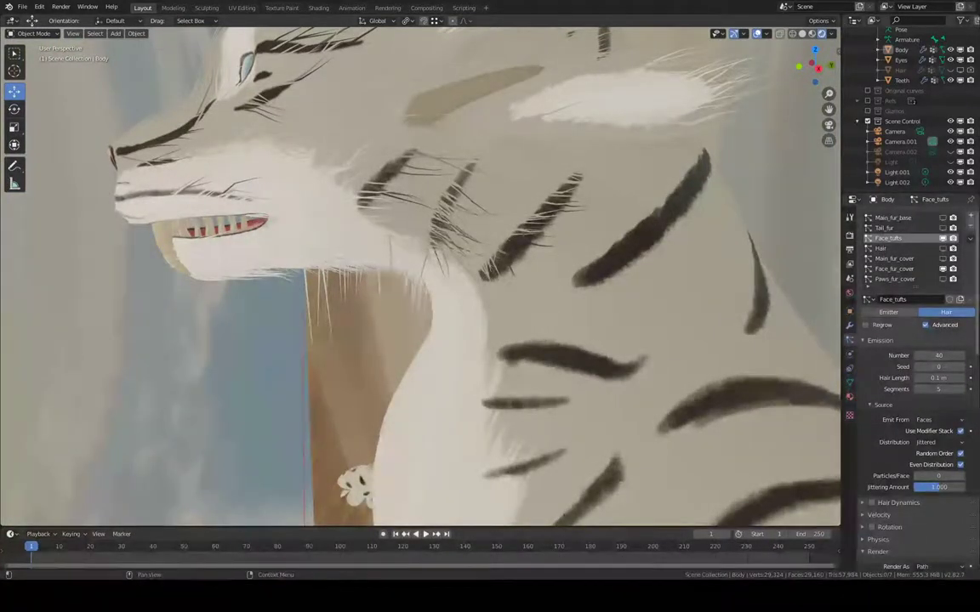
pyautogui.click(915, 246)
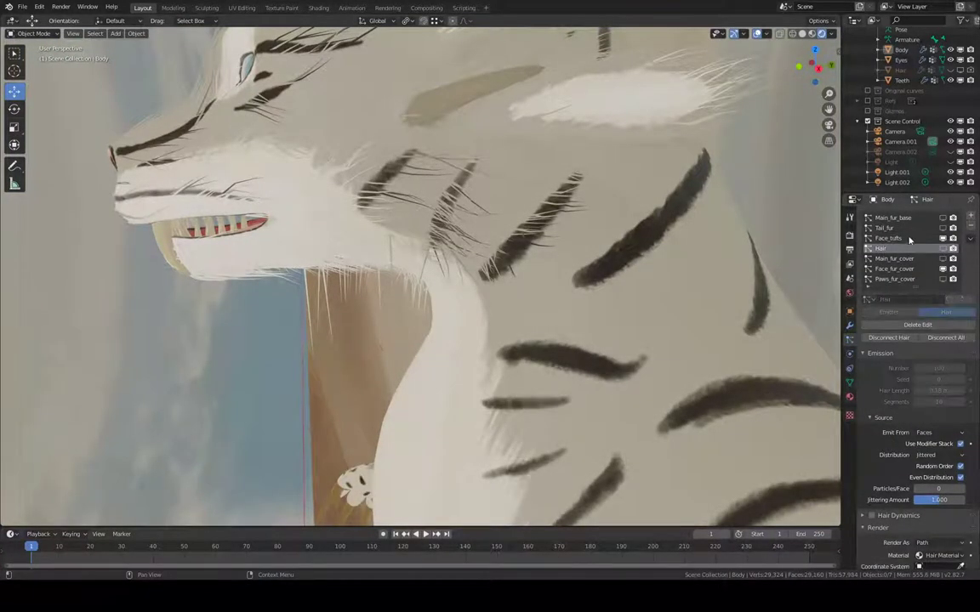
pyautogui.click(909, 239)
pyautogui.moveTo(463, 201); pyautogui.dragTo(477, 203, button='middle')
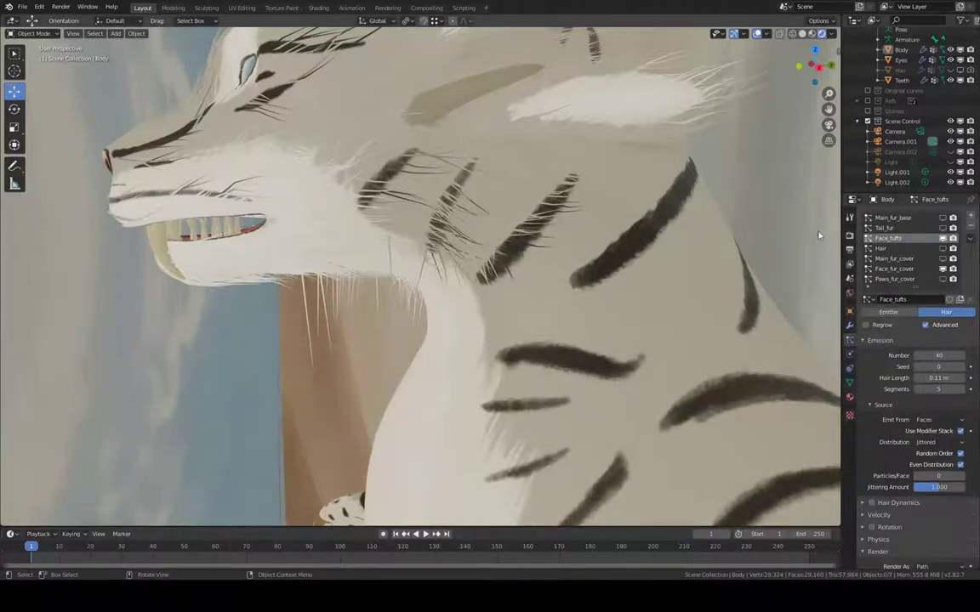
# - Set the children type of the Face_tufts particle system to Interpolated
pyautogui.scroll(-10, 914, 383)
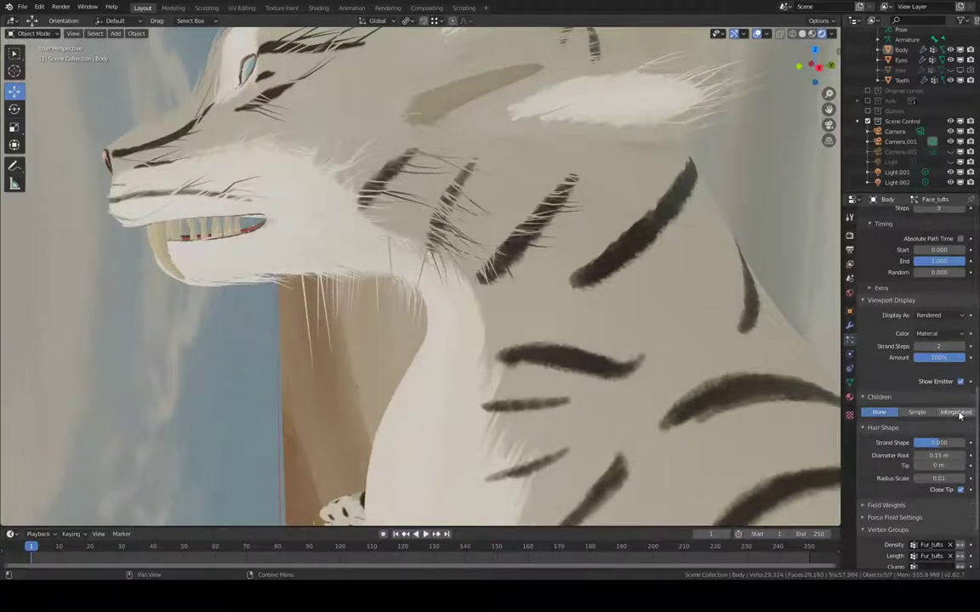
pyautogui.click(956, 413)
pyautogui.moveTo(544, 280); pyautogui.dragTo(461, 224, button='middle')
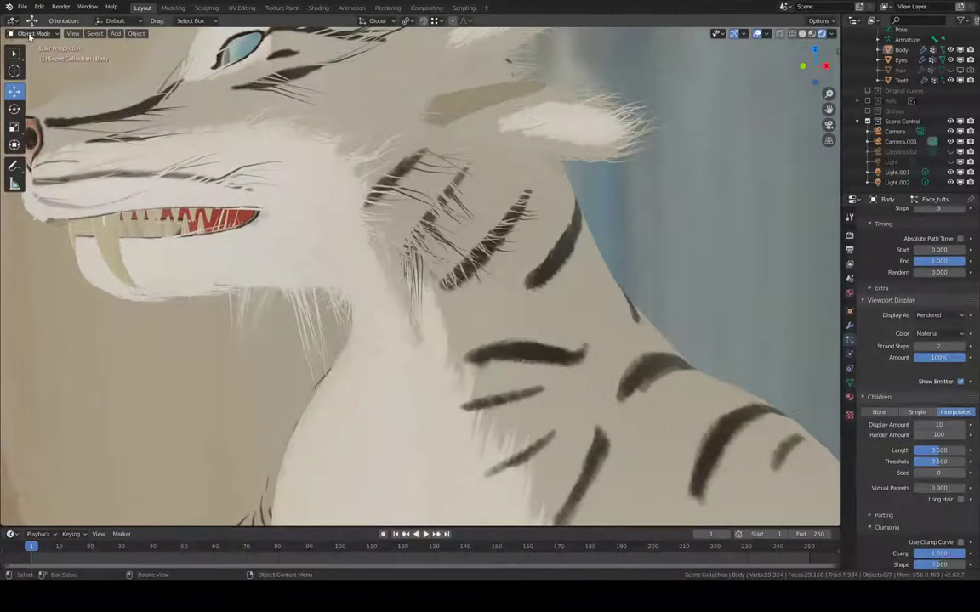
# - Enter Particle Edit mode and comb the tufts below the creature's left jaw downward and inward along the neck
pyautogui.click(32, 34)
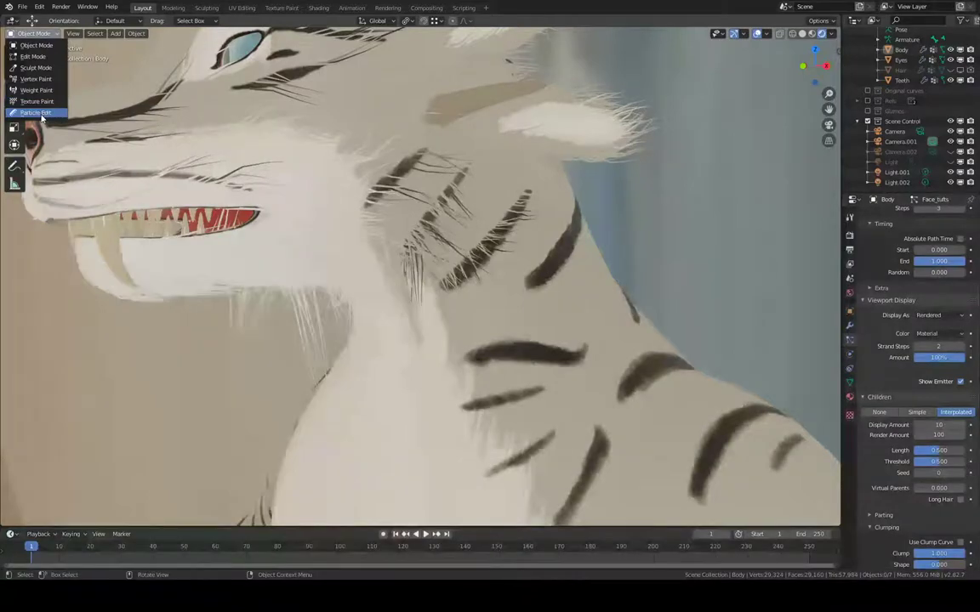
pyautogui.click(38, 113)
pyautogui.moveTo(398, 173); pyautogui.dragTo(558, 155, button='middle')
pyautogui.moveTo(433, 171); pyautogui.dragTo(532, 160, button='middle')
pyautogui.scroll(3, 534, 145)
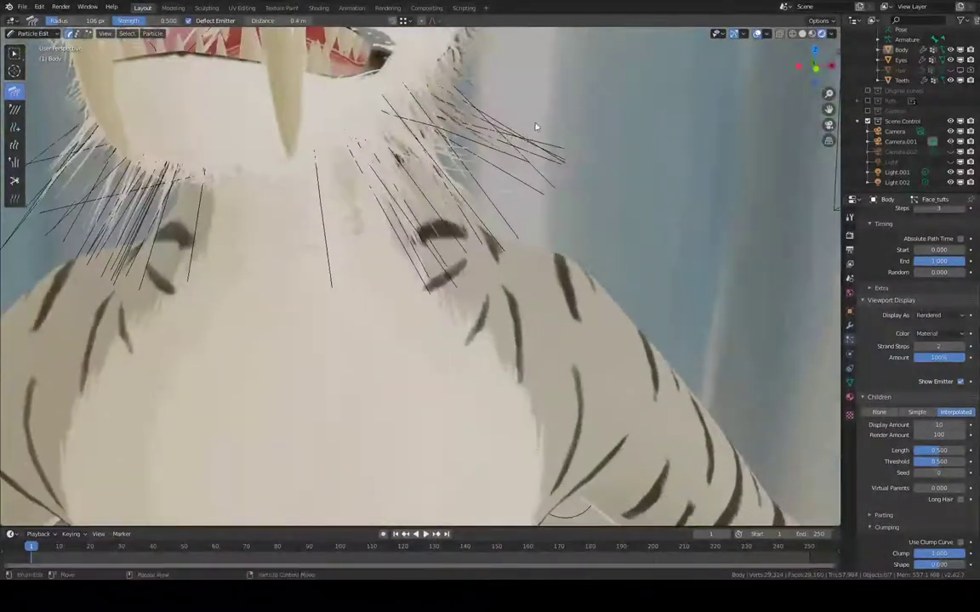
pyautogui.moveTo(499, 152); pyautogui.dragTo(485, 176)
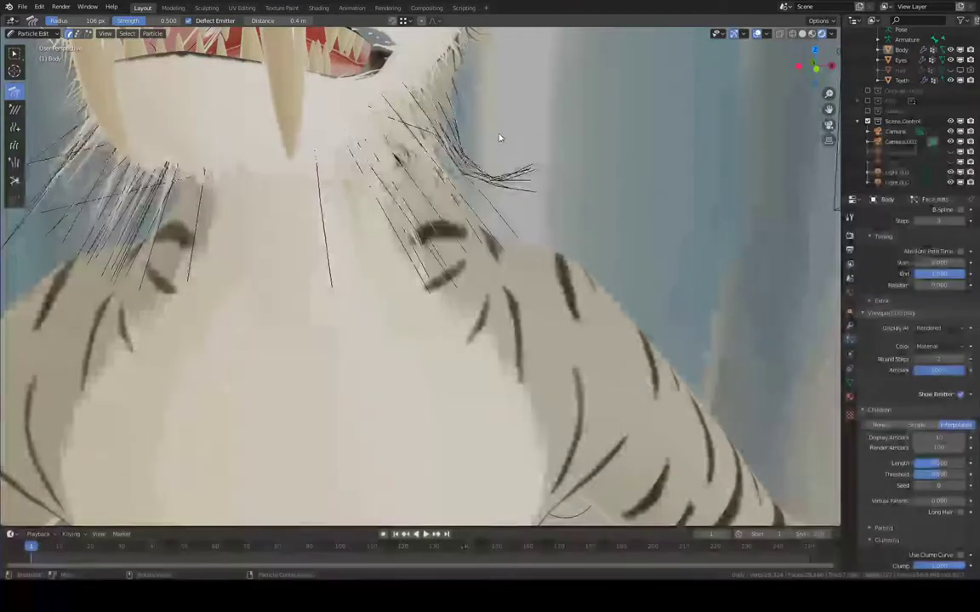
pyautogui.moveTo(498, 139); pyautogui.dragTo(488, 189)
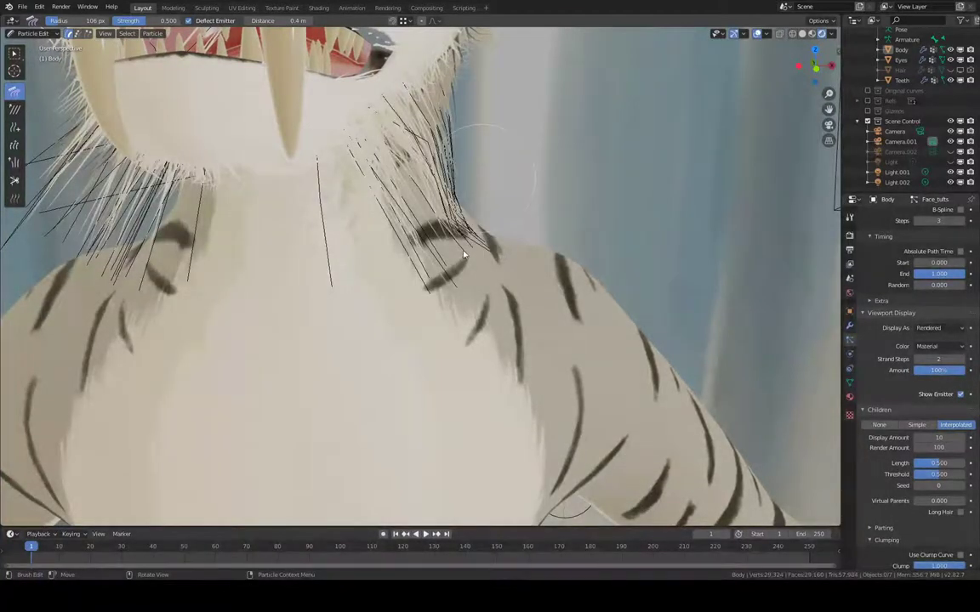
pyautogui.moveTo(463, 254); pyautogui.dragTo(472, 234)
# - Comb the tufts below the creature's right jaw downward against the neck to match the opposite side
pyautogui.moveTo(465, 183); pyautogui.dragTo(349, 138, button='middle')
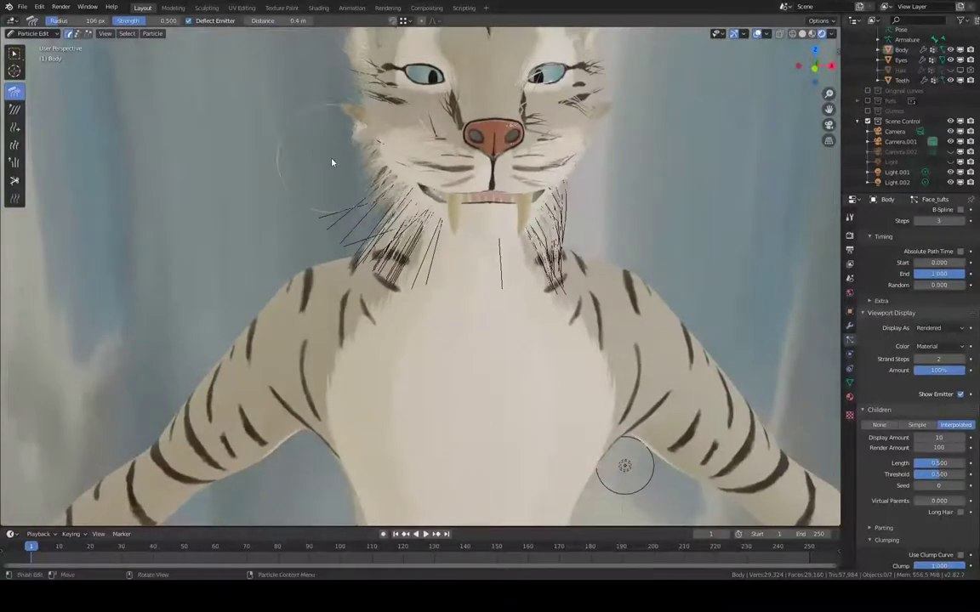
pyautogui.moveTo(350, 201); pyautogui.dragTo(345, 185, button='middle')
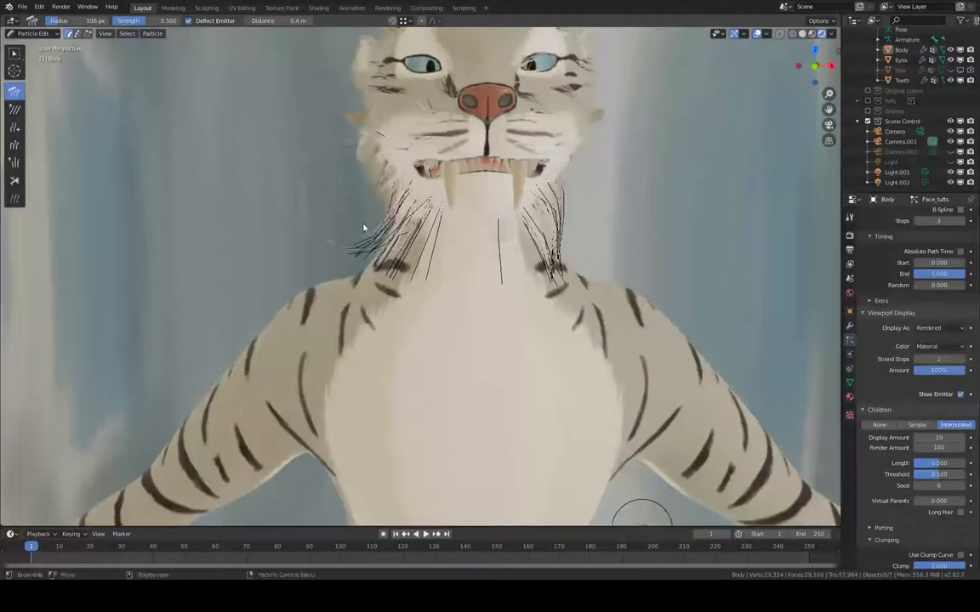
pyautogui.moveTo(363, 228)
pyautogui.mouseDown()
pyautogui.moveTo(335, 206)
pyautogui.moveTo(344, 213)
pyautogui.moveTo(343, 189)
pyautogui.mouseUp()
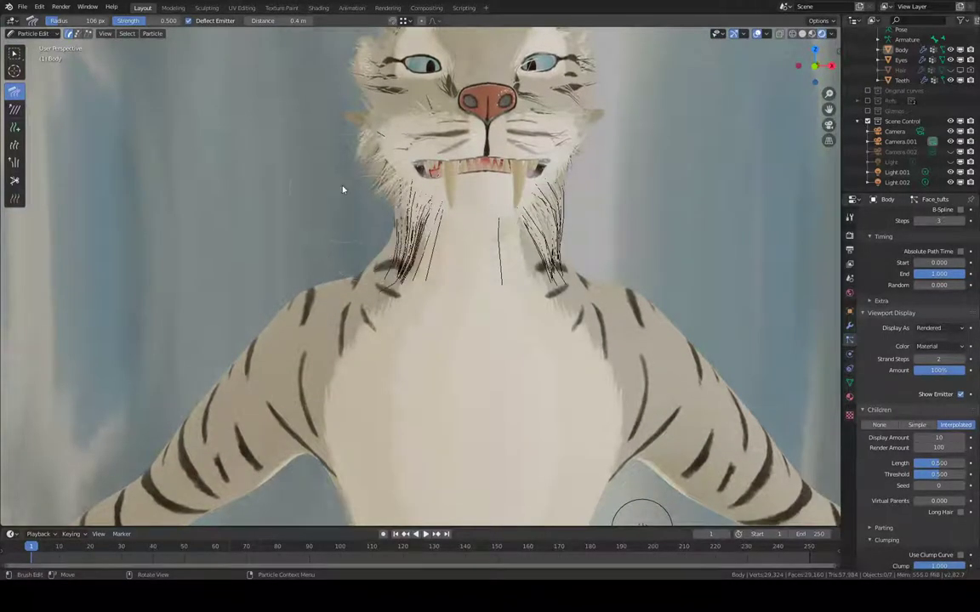
pyautogui.moveTo(455, 228); pyautogui.dragTo(398, 198, button='middle')
pyautogui.moveTo(321, 208)
pyautogui.mouseDown()
pyautogui.moveTo(355, 220)
pyautogui.moveTo(490, 204)
pyautogui.mouseUp()
pyautogui.moveTo(528, 169)
pyautogui.mouseDown()
pyautogui.moveTo(520, 162)
pyautogui.moveTo(524, 202)
pyautogui.mouseUp()
pyautogui.moveTo(524, 201); pyautogui.dragTo(602, 147, button='middle')
pyautogui.moveTo(351, 228); pyautogui.dragTo(352, 222)
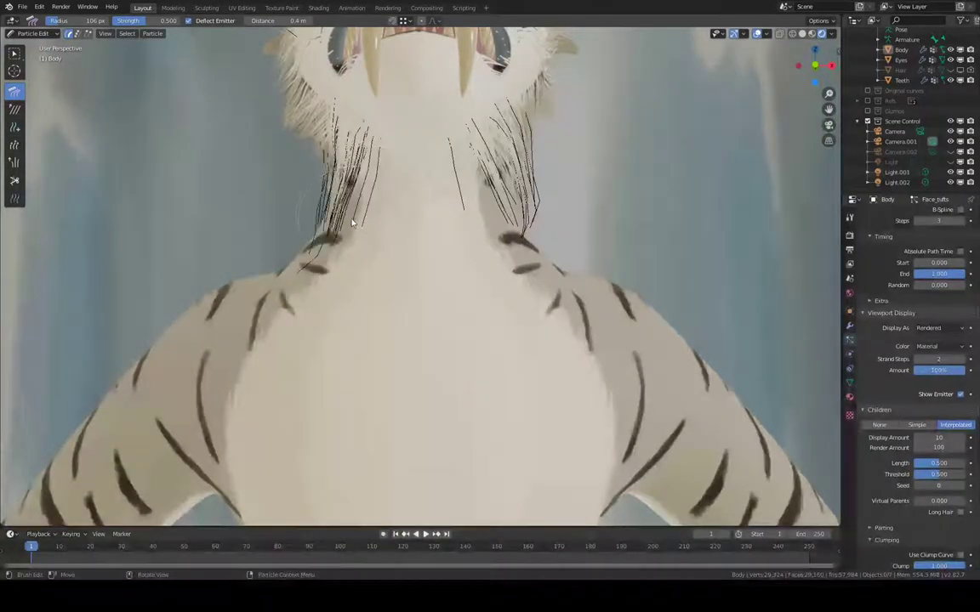
# - From the side and front, comb the right jaw tufts back toward the throat and bulge their upper parts slightly outward
pyautogui.moveTo(348, 217); pyautogui.dragTo(485, 226, button='middle')
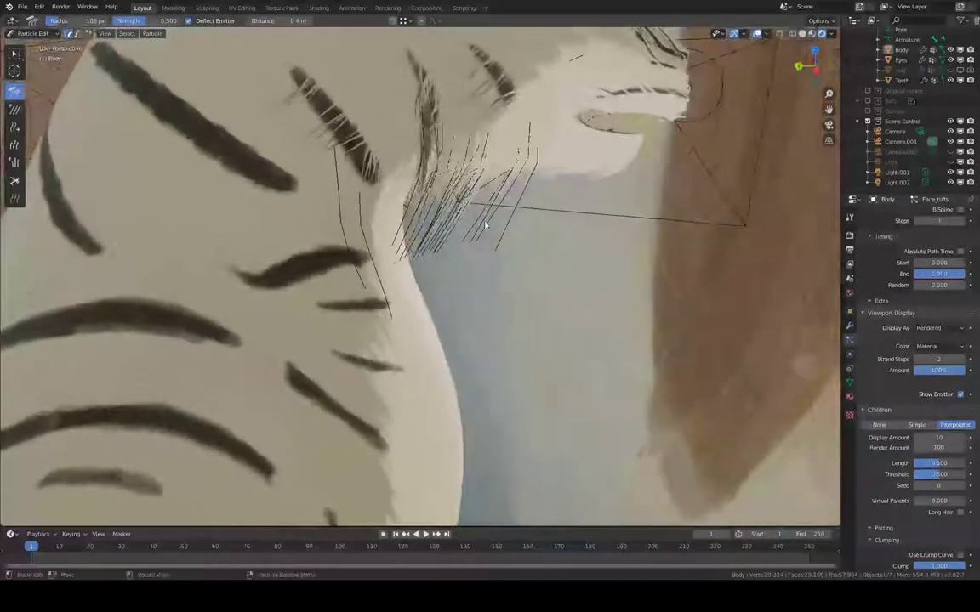
pyautogui.moveTo(481, 211); pyautogui.dragTo(473, 176)
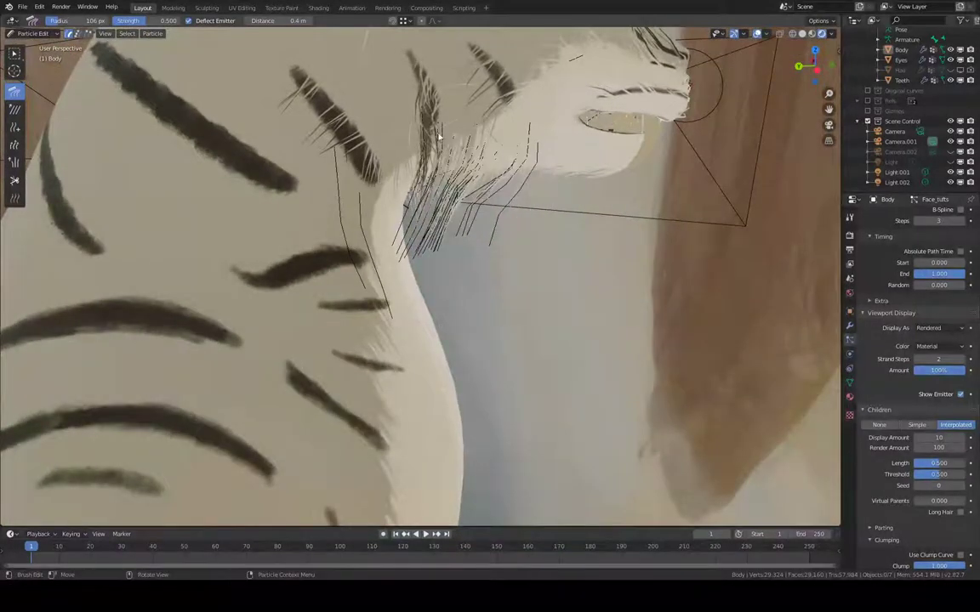
pyautogui.moveTo(440, 136)
pyautogui.mouseDown()
pyautogui.moveTo(370, 170)
pyautogui.moveTo(365, 219)
pyautogui.mouseUp()
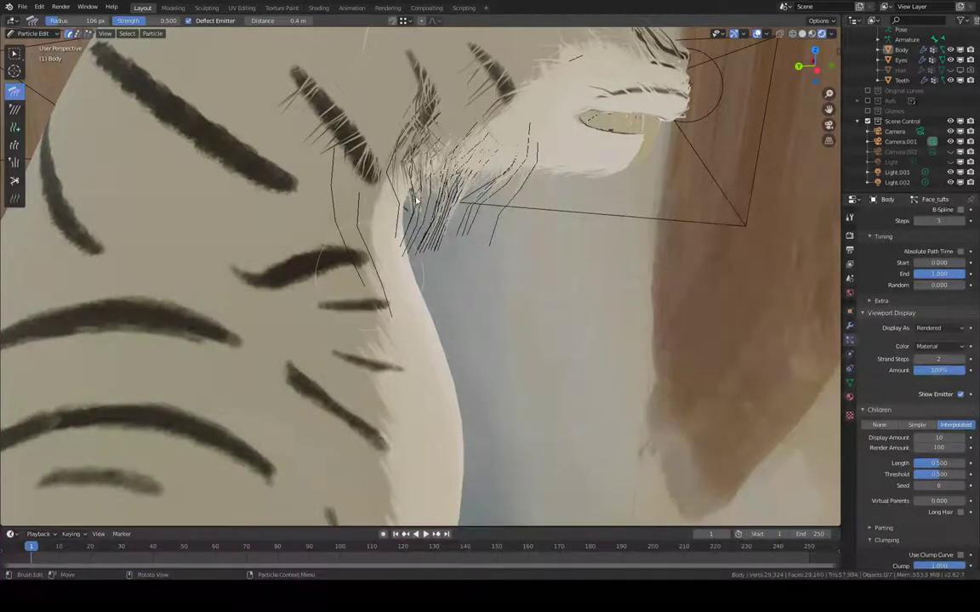
pyautogui.moveTo(417, 201); pyautogui.dragTo(331, 140, button='middle')
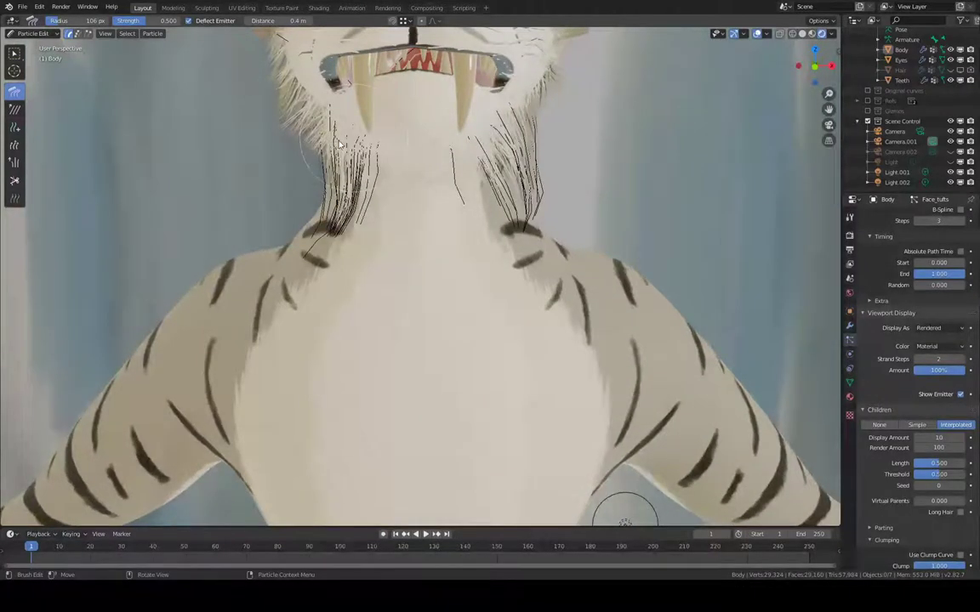
pyautogui.moveTo(339, 144); pyautogui.dragTo(338, 143)
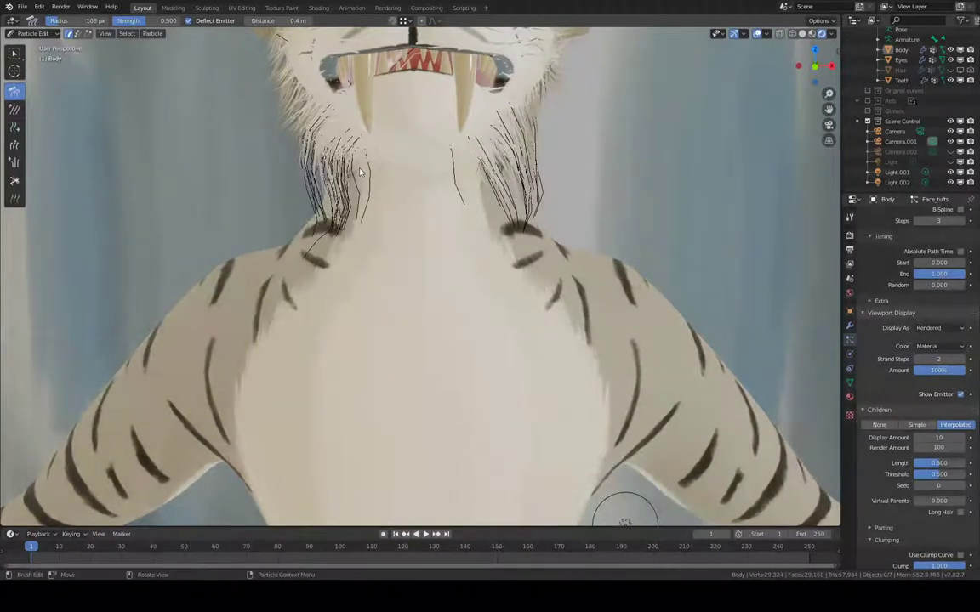
# - Examine the combed jaw tufts from several sides in solid and rendered shading, and return to the particle system list
pyautogui.moveTo(331, 182); pyautogui.dragTo(402, 79, button='middle')
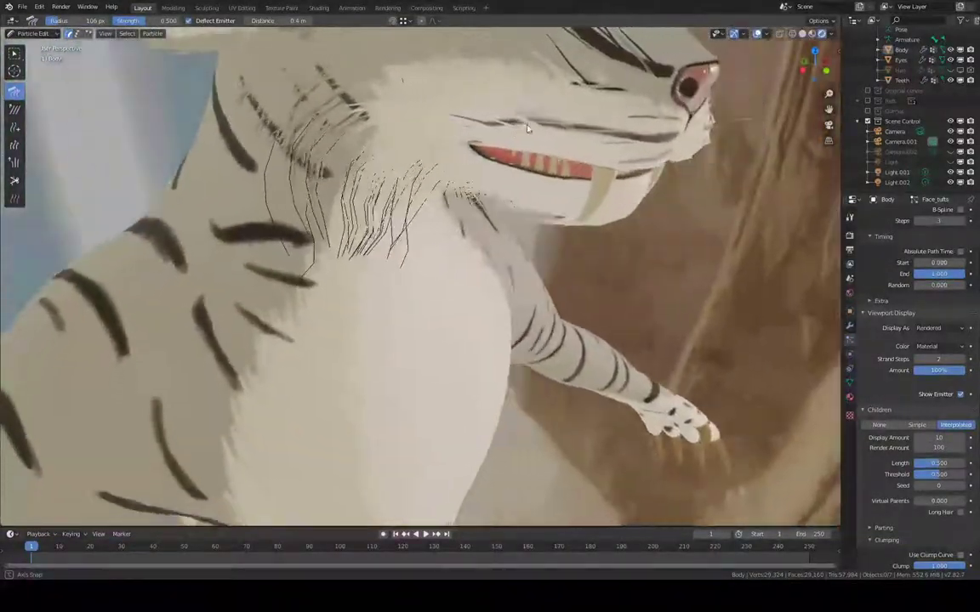
pyautogui.click(802, 33)
pyautogui.moveTo(387, 191)
pyautogui.mouseDown(button='middle')
pyautogui.moveTo(463, 179)
pyautogui.moveTo(403, 192)
pyautogui.moveTo(267, 175)
pyautogui.moveTo(237, 160)
pyautogui.mouseUp(button='middle')
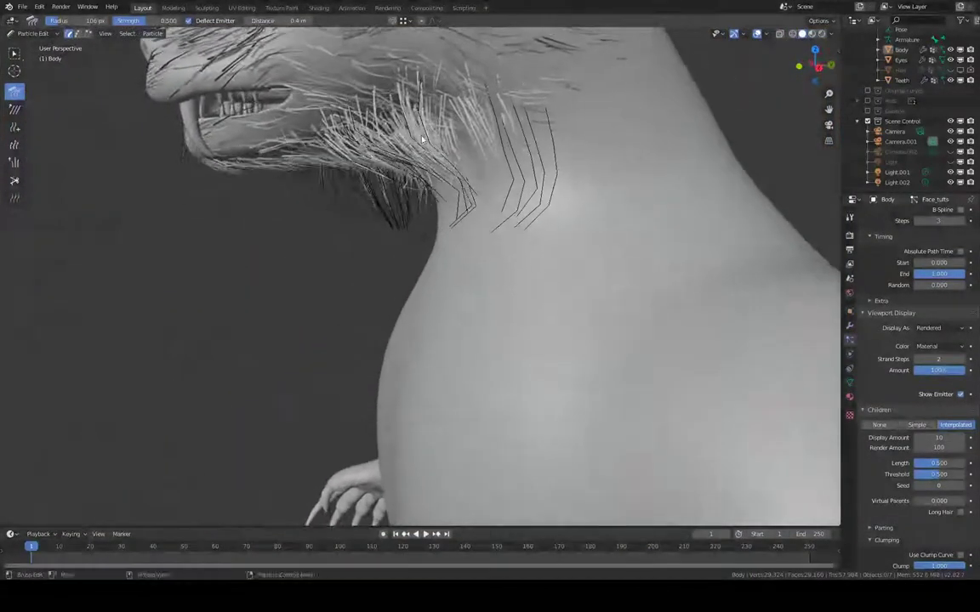
pyautogui.moveTo(422, 139); pyautogui.dragTo(510, 128, button='middle')
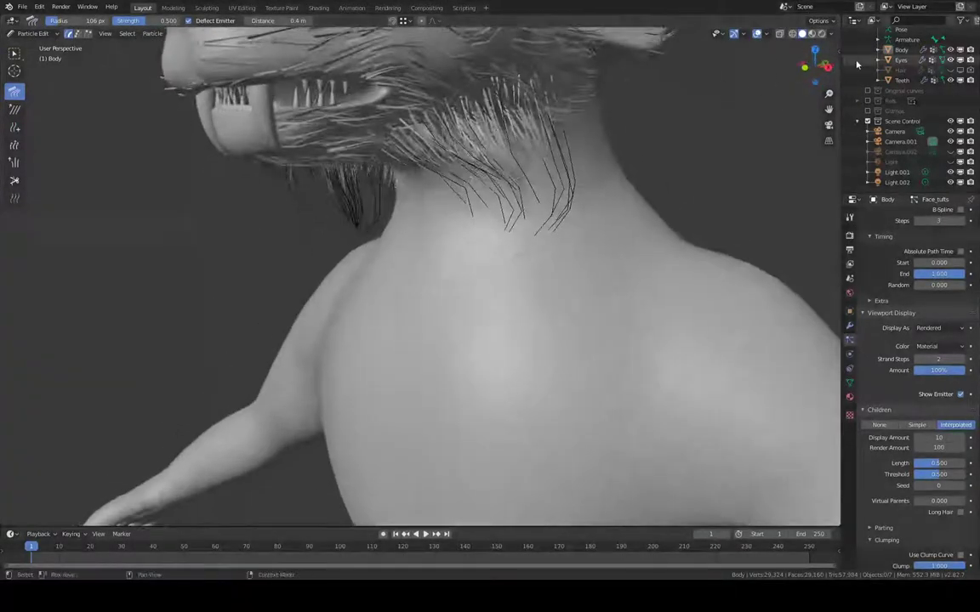
pyautogui.click(810, 33)
pyautogui.moveTo(442, 88)
pyautogui.mouseDown(button='middle')
pyautogui.moveTo(498, 114)
pyautogui.moveTo(584, 111)
pyautogui.moveTo(662, 130)
pyautogui.moveTo(341, 247)
pyautogui.moveTo(374, 273)
pyautogui.moveTo(481, 285)
pyautogui.moveTo(499, 273)
pyautogui.moveTo(328, 241)
pyautogui.moveTo(531, 110)
pyautogui.moveTo(494, 166)
pyautogui.moveTo(447, 136)
pyautogui.mouseUp(button='middle')
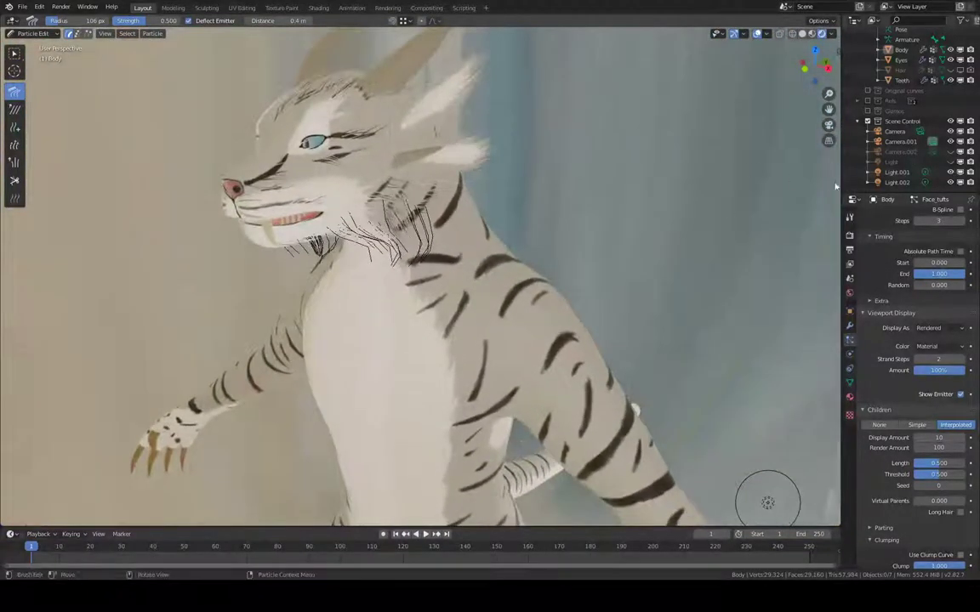
pyautogui.scroll(10, 910, 366)
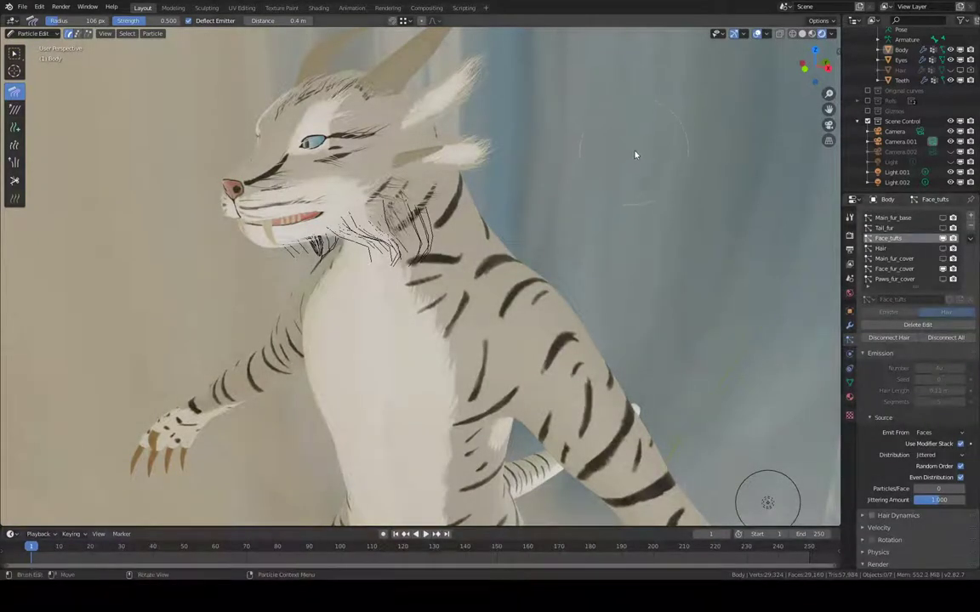
# - Hide the Face_tufts and Face_fur_cover systems in the viewport and save the file from Object Mode
pyautogui.moveTo(636, 155); pyautogui.dragTo(597, 136, button='middle')
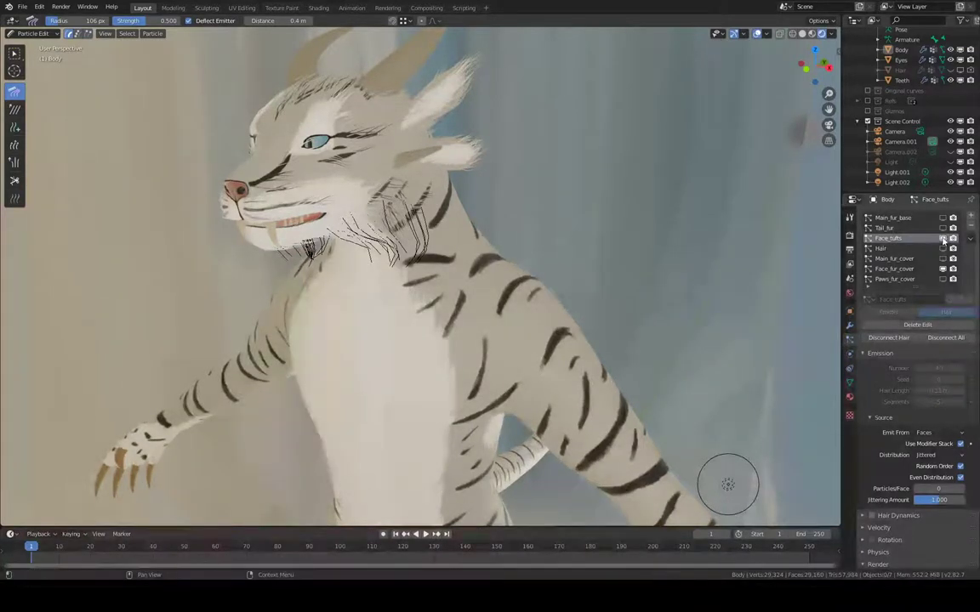
pyautogui.click(943, 269)
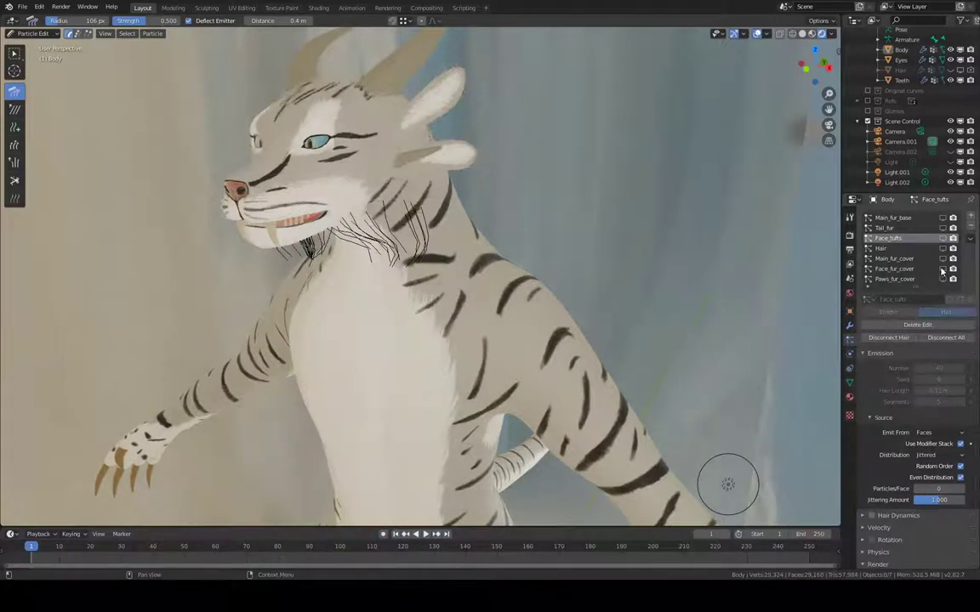
pyautogui.click(44, 34)
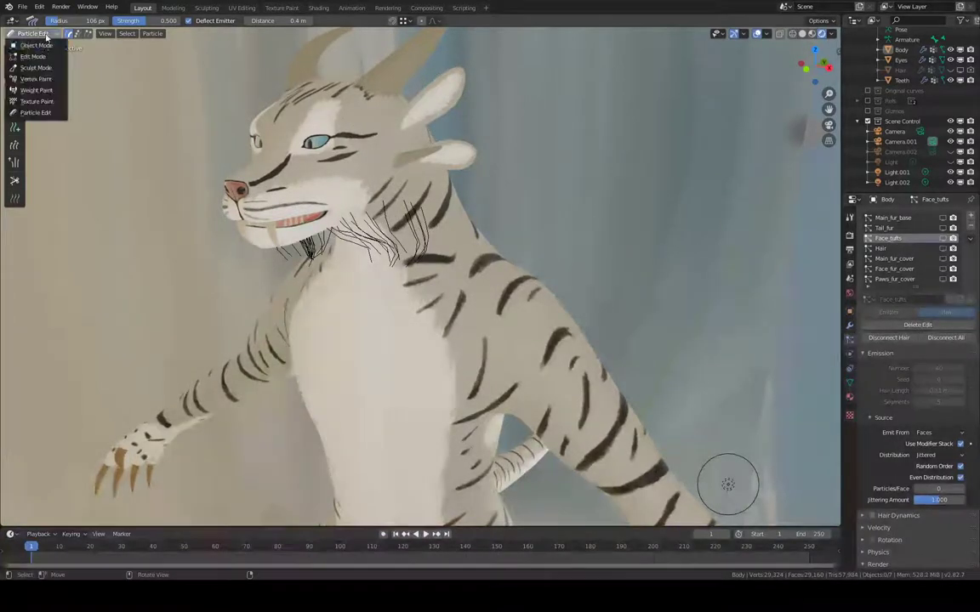
pyautogui.click(37, 45)
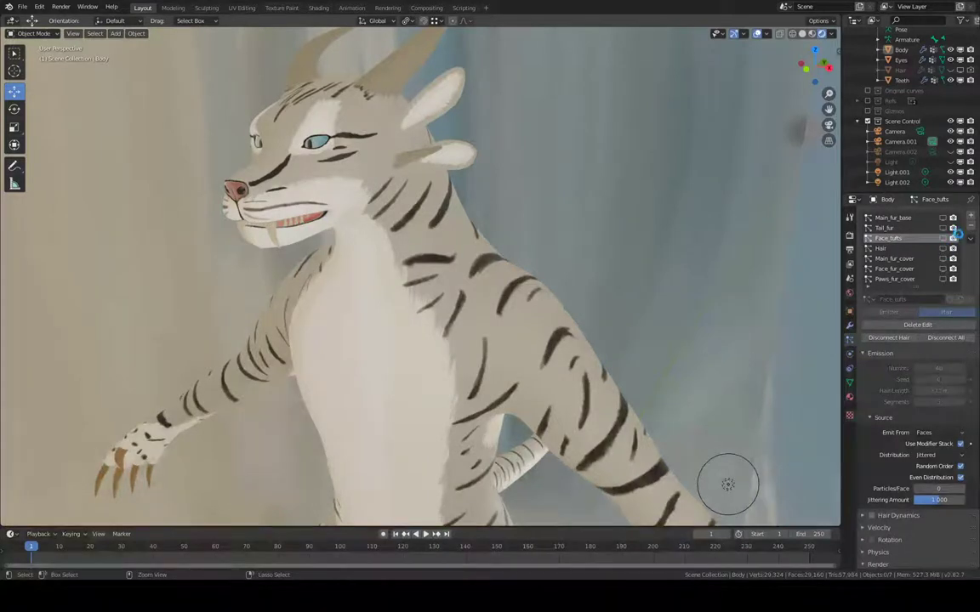
pyautogui.hotkey('ctrl', 's')
# - Select the creature's body and display Tail_fur and Main_fur_base in the viewport to examine the fur along the tail
pyautogui.keyDown('shift'); pyautogui.moveTo(723, 358); pyautogui.dragTo(414, 313, button='middle'); pyautogui.keyUp('shift')
pyautogui.moveTo(511, 226); pyautogui.dragTo(427, 224, button='middle')
pyautogui.click(683, 248)
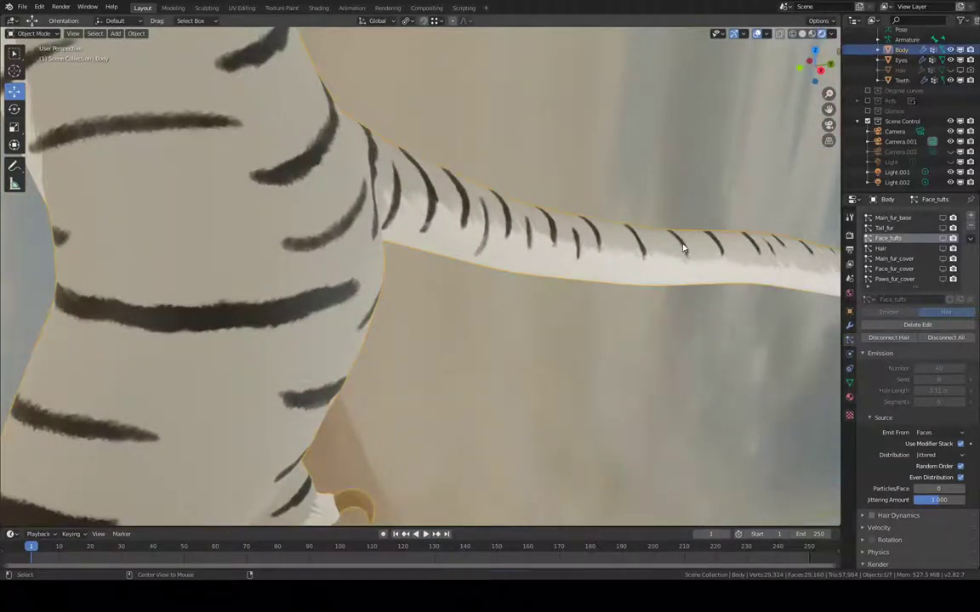
pyautogui.scroll(5, 682, 246)
pyautogui.scroll(-8, 673, 216)
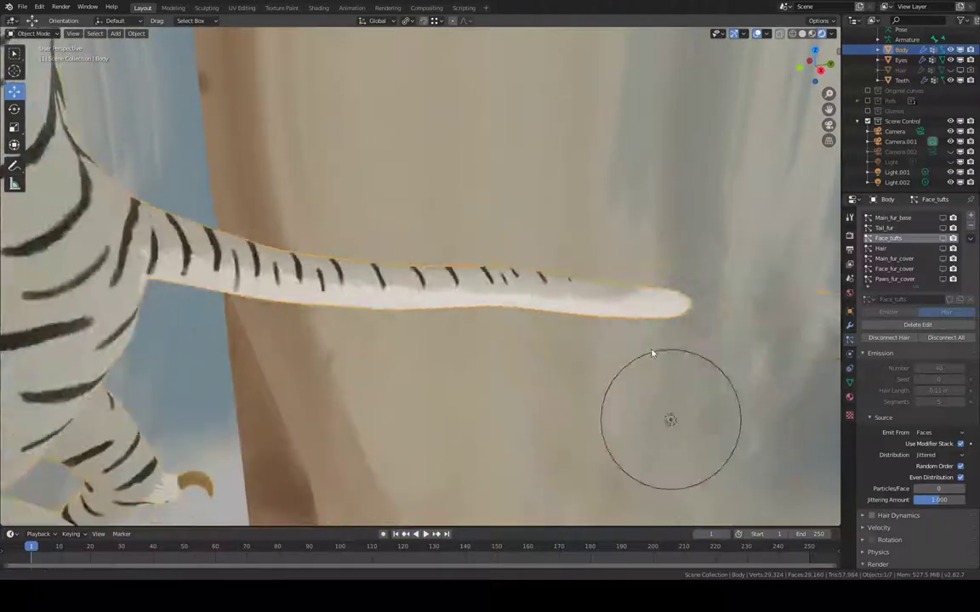
pyautogui.moveTo(652, 353); pyautogui.dragTo(613, 266, button='middle')
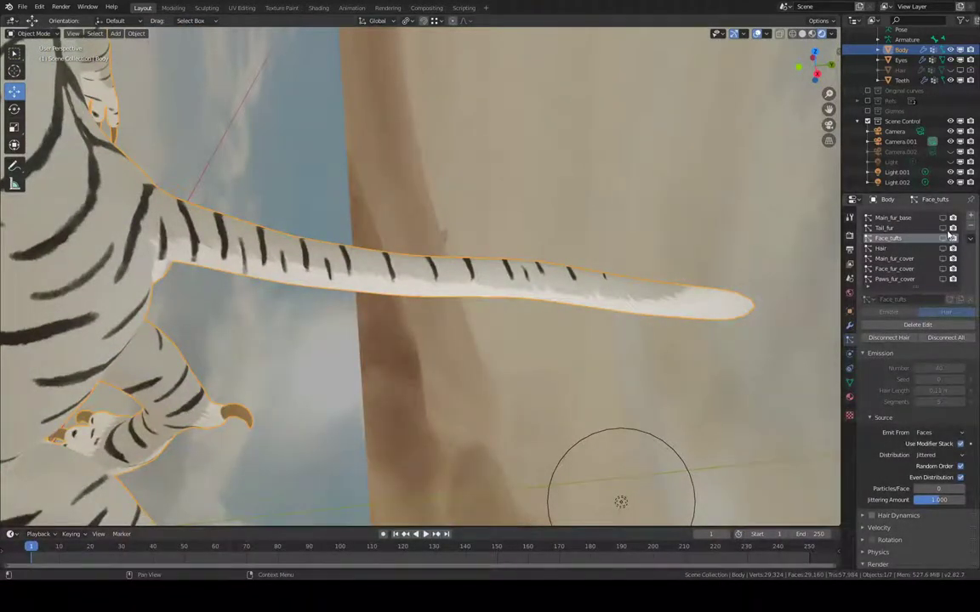
pyautogui.click(942, 228)
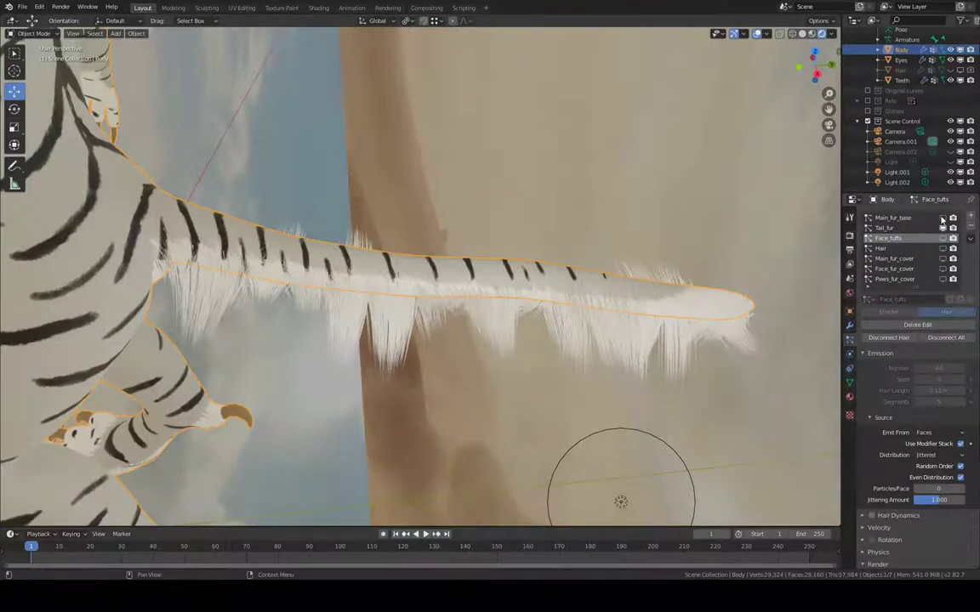
pyautogui.scroll(5, 636, 215)
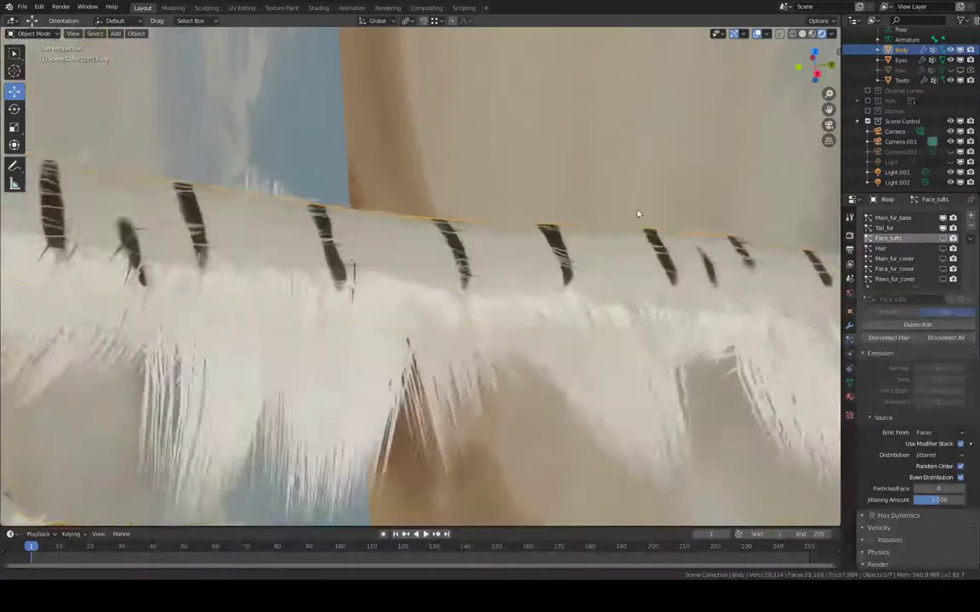
pyautogui.moveTo(637, 230); pyautogui.dragTo(703, 198, button='middle')
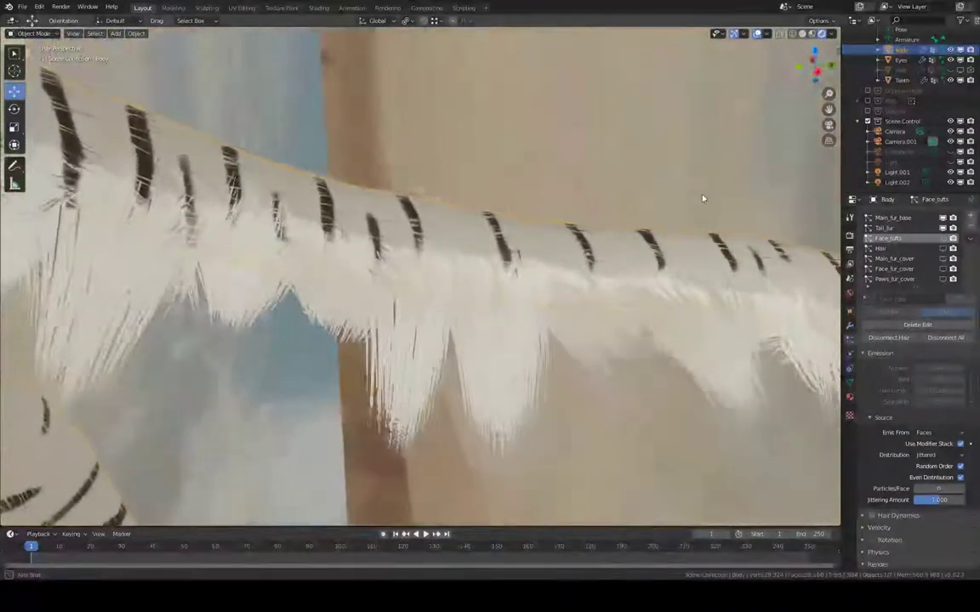
# - Hide Tail_fur and inspect the Main_fur_base guide hairs on the tail in Particle Edit mode with solid shading
pyautogui.click(943, 228)
pyautogui.click(906, 220)
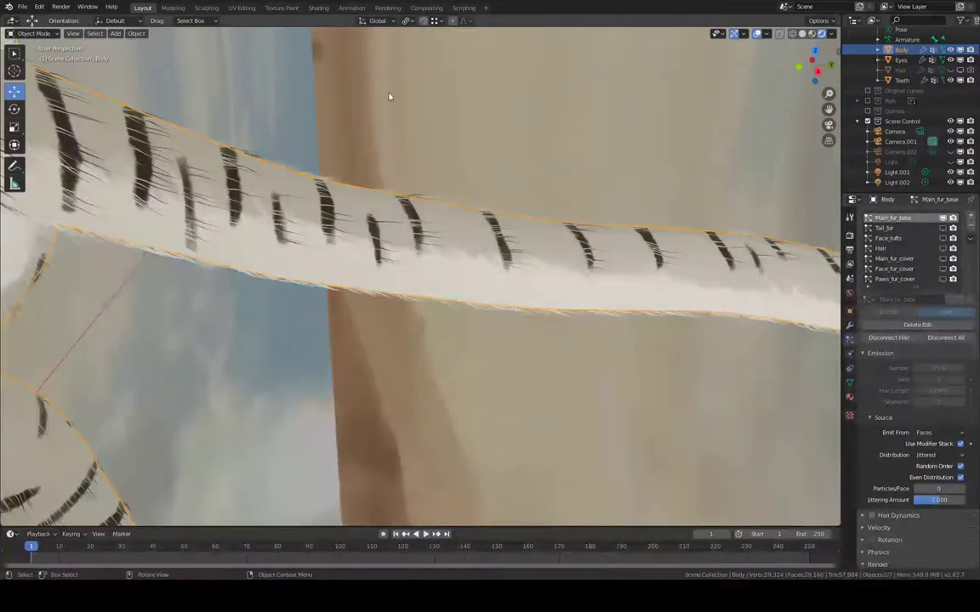
pyautogui.click(51, 34)
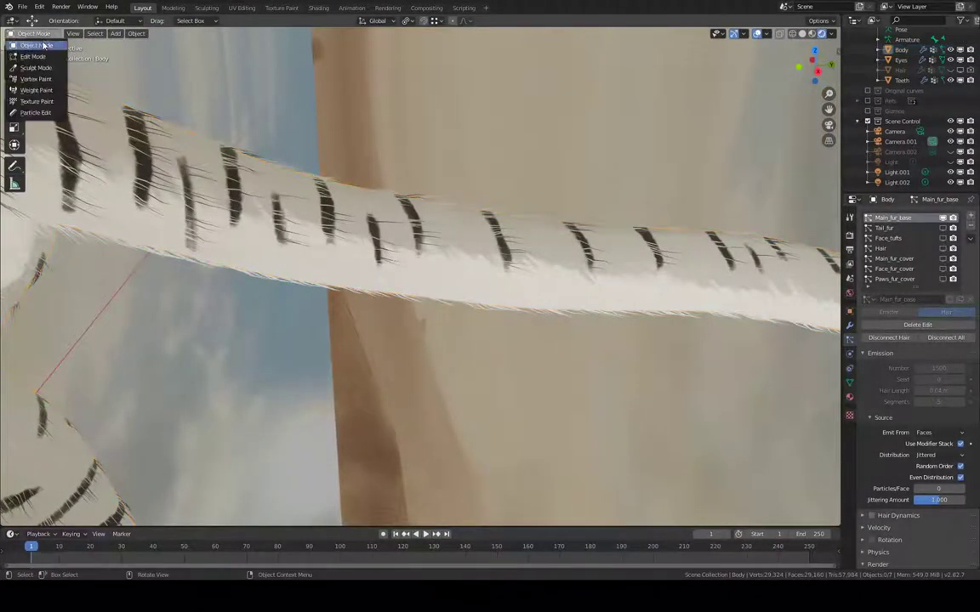
pyautogui.press('Return')
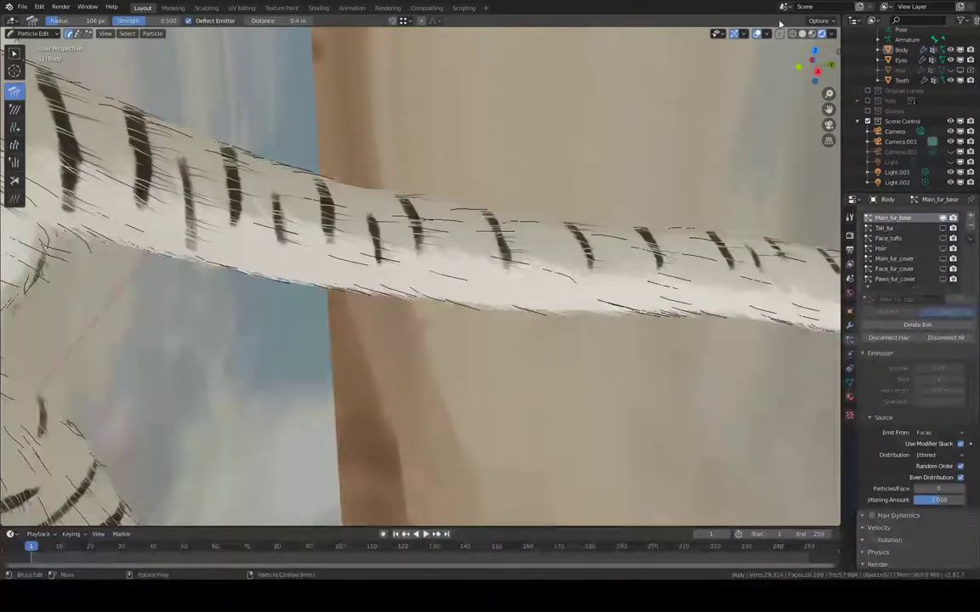
pyautogui.click(802, 34)
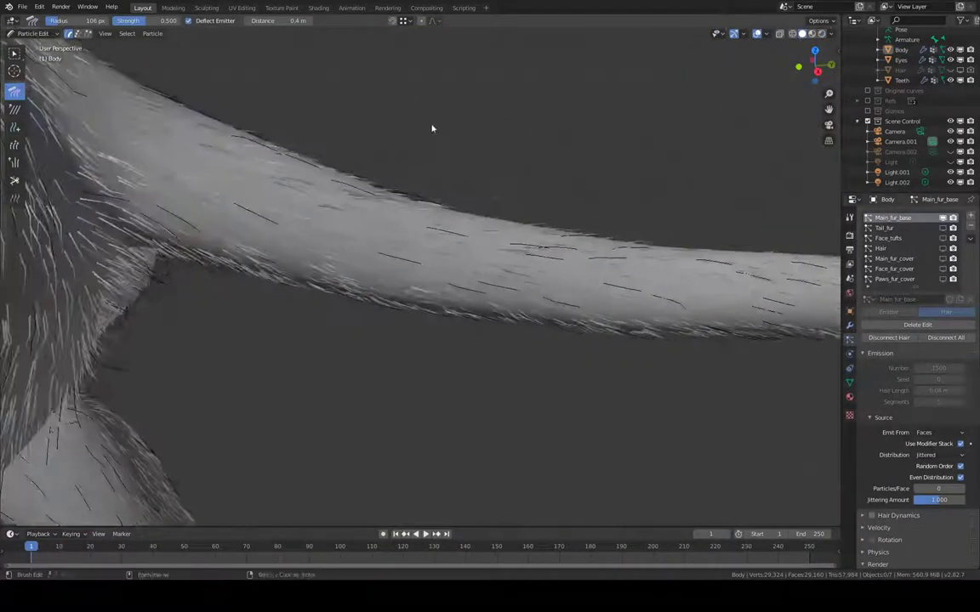
pyautogui.moveTo(432, 129); pyautogui.dragTo(436, 111, button='middle')
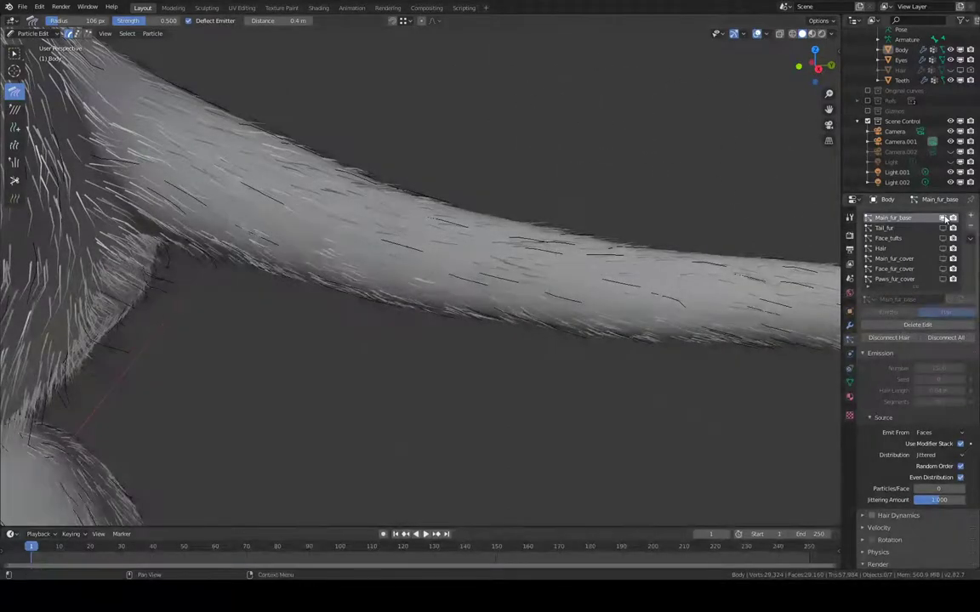
pyautogui.click(953, 262)
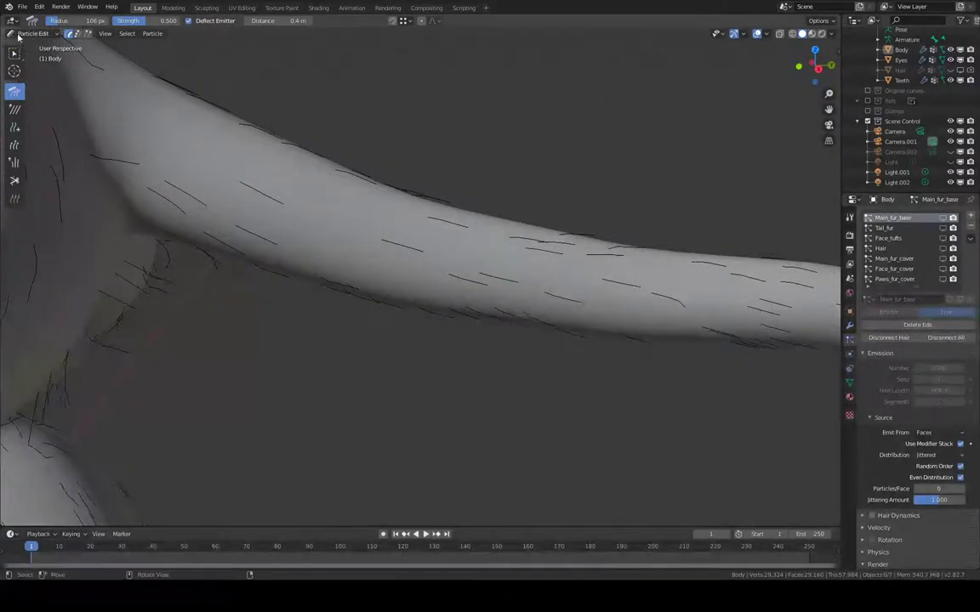
pyautogui.click(18, 37)
pyautogui.click(33, 43)
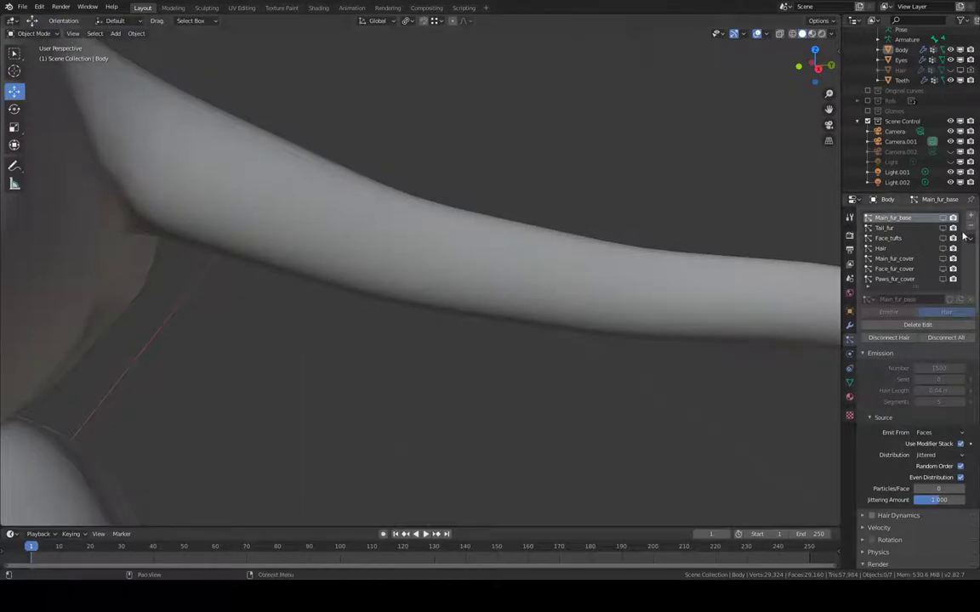
# - Display Main_fur_cover in the viewport with rendered shading and compare its tail fur with and without Tail_fur
pyautogui.click(895, 259)
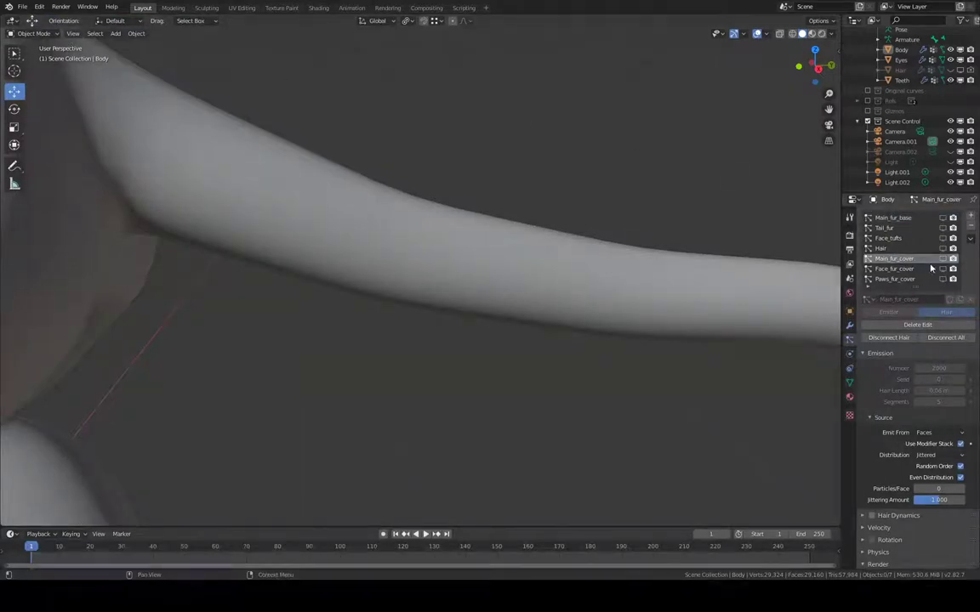
pyautogui.click(943, 260)
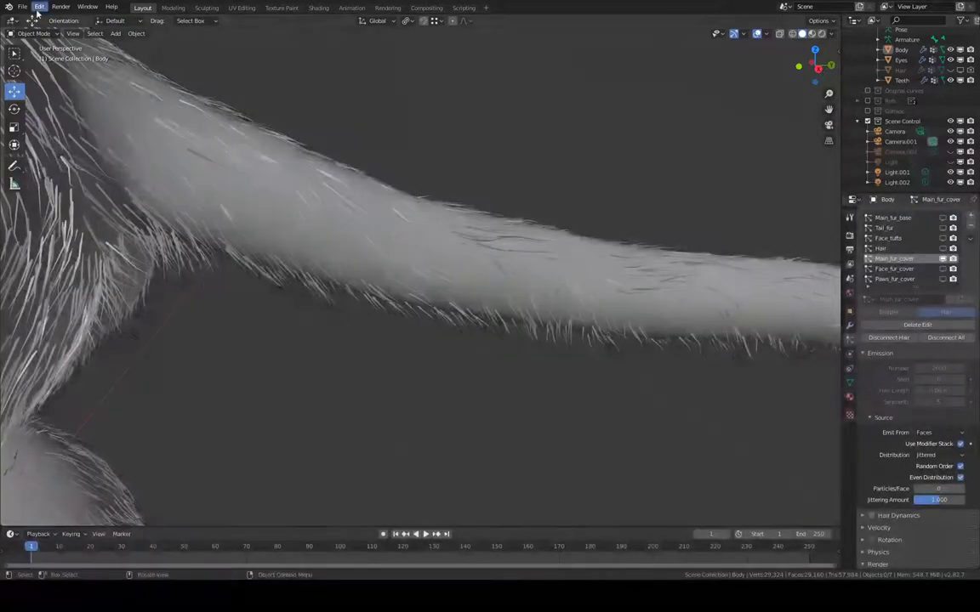
pyautogui.click(39, 34)
pyautogui.click(39, 49)
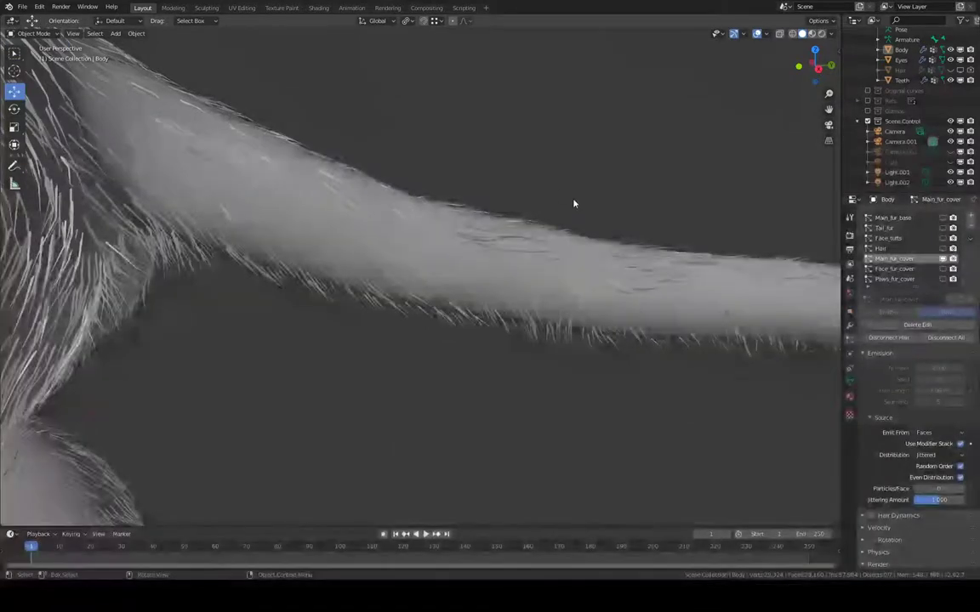
pyautogui.click(822, 34)
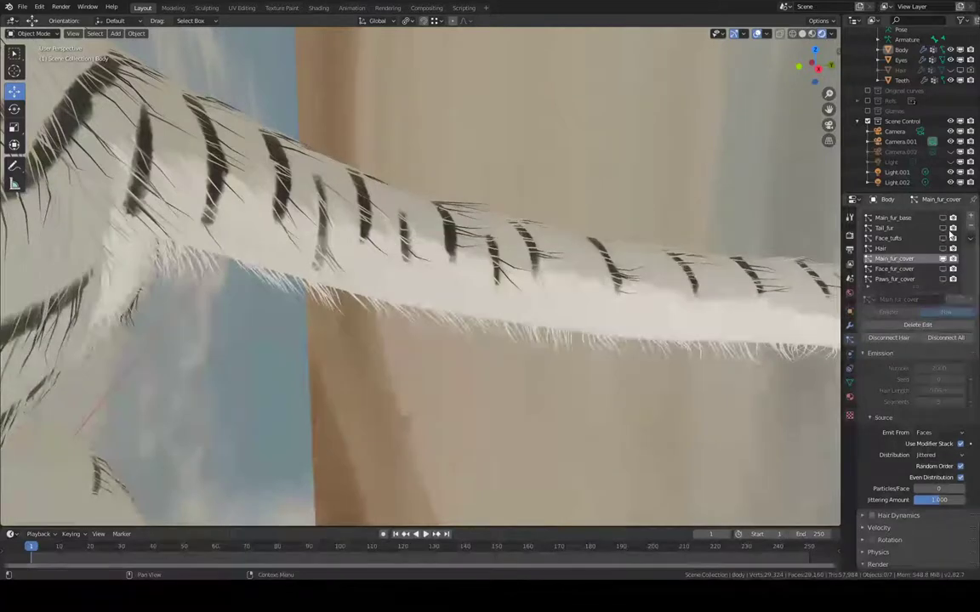
pyautogui.click(943, 228)
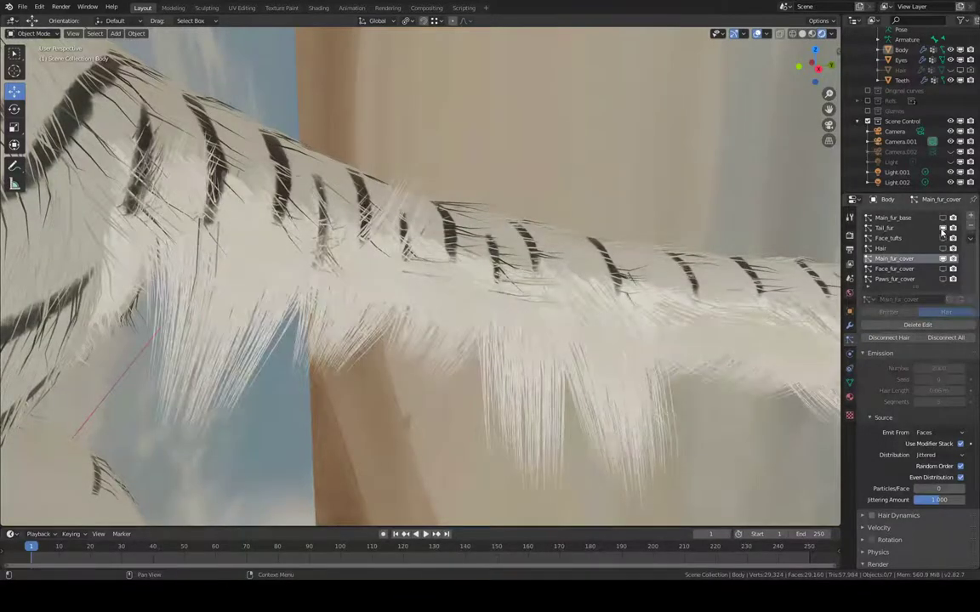
pyautogui.click(942, 229)
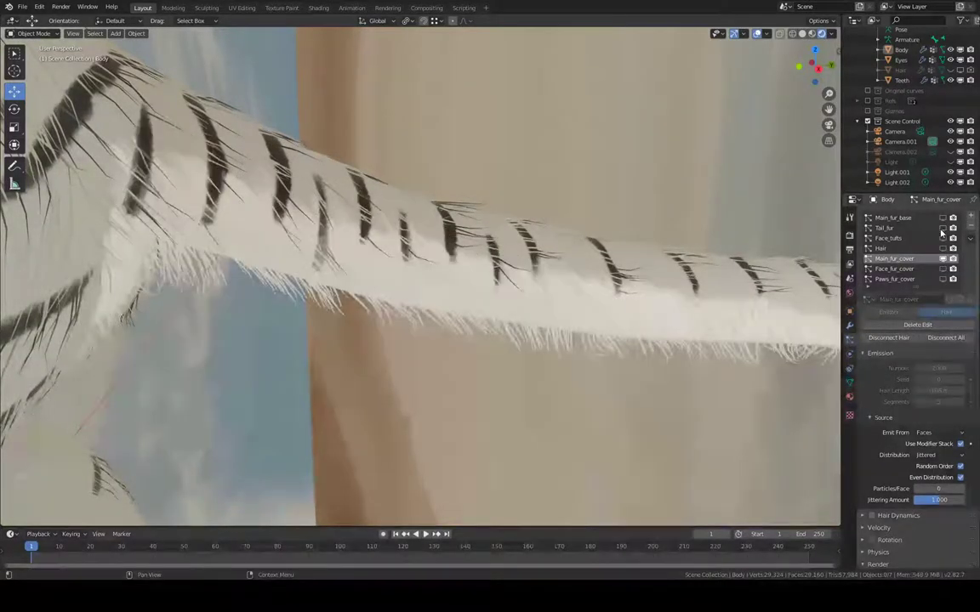
pyautogui.keyDown('shift'); pyautogui.moveTo(735, 249); pyautogui.dragTo(643, 228, button='middle'); pyautogui.keyUp('shift')
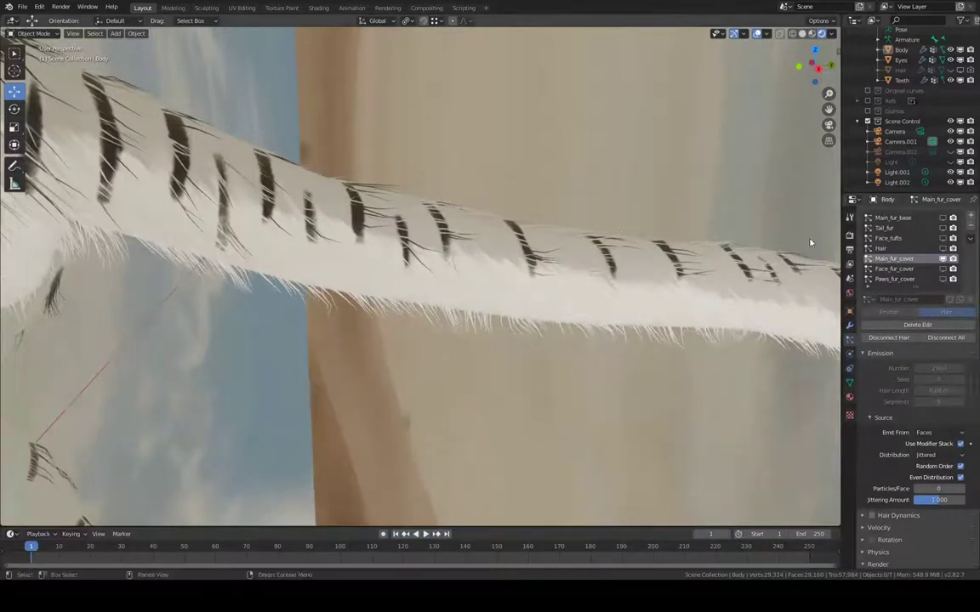
# - Enter Particle Edit mode for Main_fur_cover and comb the hairs on the side of the tail's middle section
pyautogui.click(34, 33)
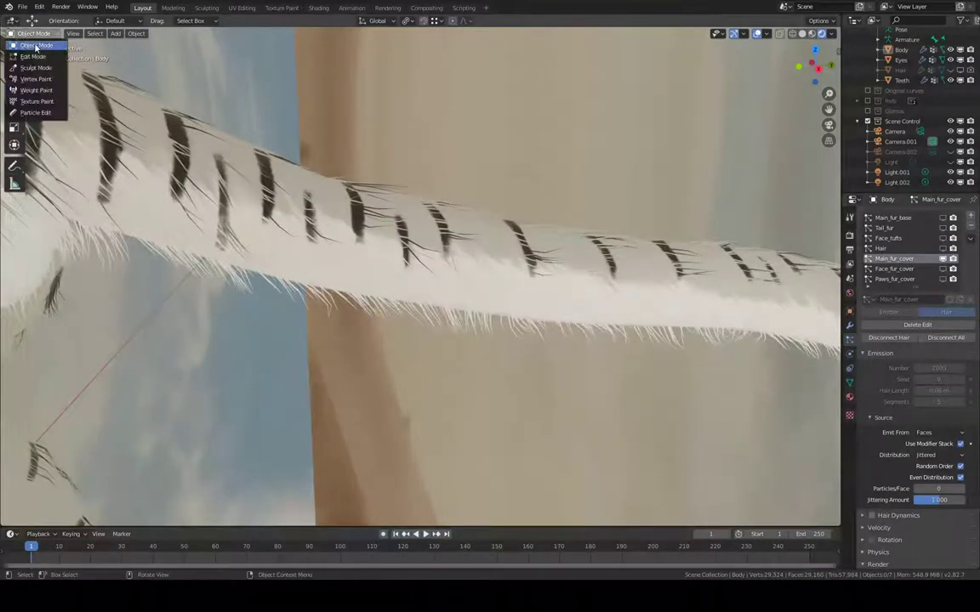
pyautogui.click(39, 113)
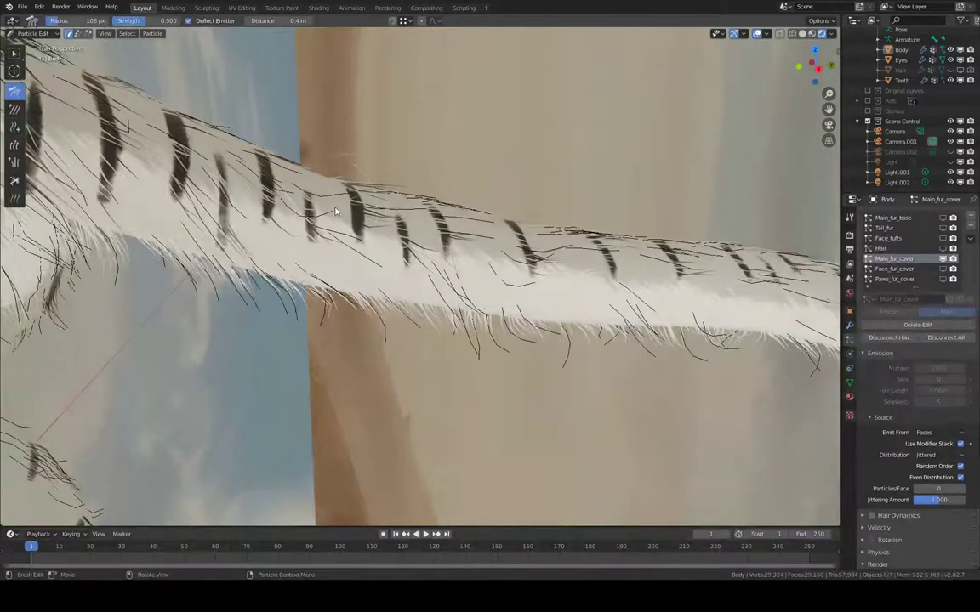
pyautogui.moveTo(346, 223); pyautogui.dragTo(365, 225)
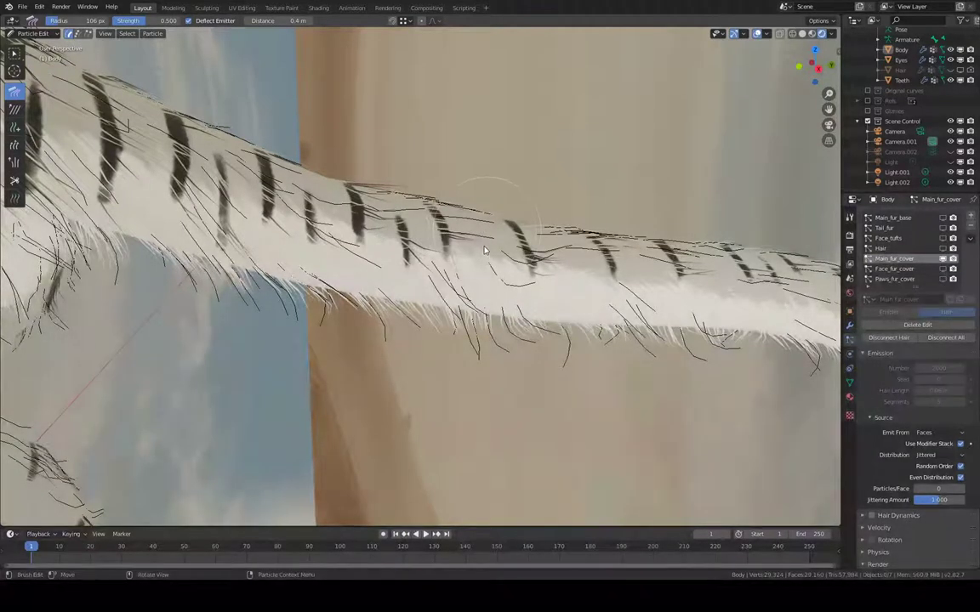
pyautogui.moveTo(446, 224); pyautogui.dragTo(482, 247)
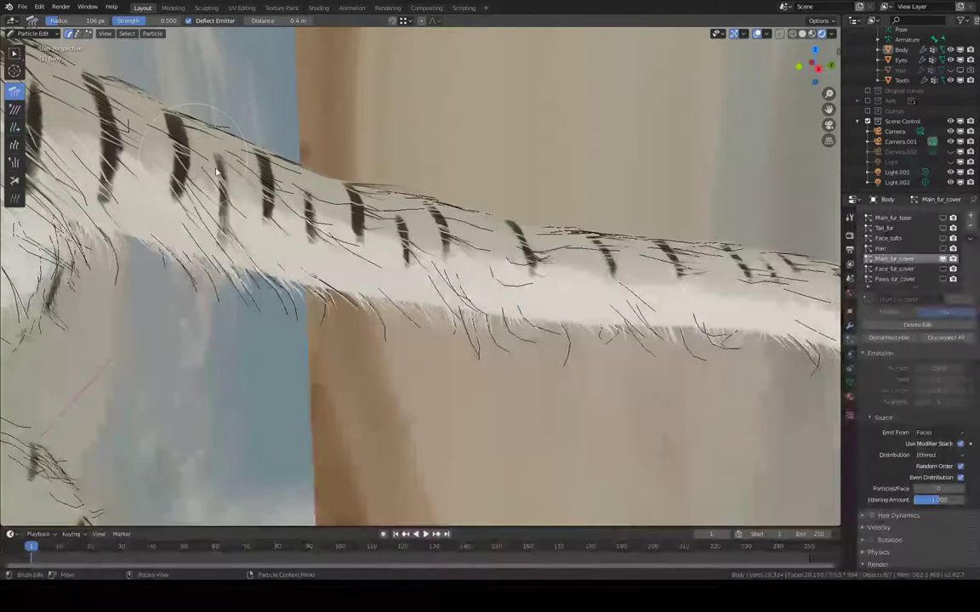
pyautogui.keyDown('shift'); pyautogui.moveTo(594, 244); pyautogui.dragTo(527, 230, button='middle'); pyautogui.keyUp('shift')
pyautogui.moveTo(528, 248); pyautogui.dragTo(522, 246)
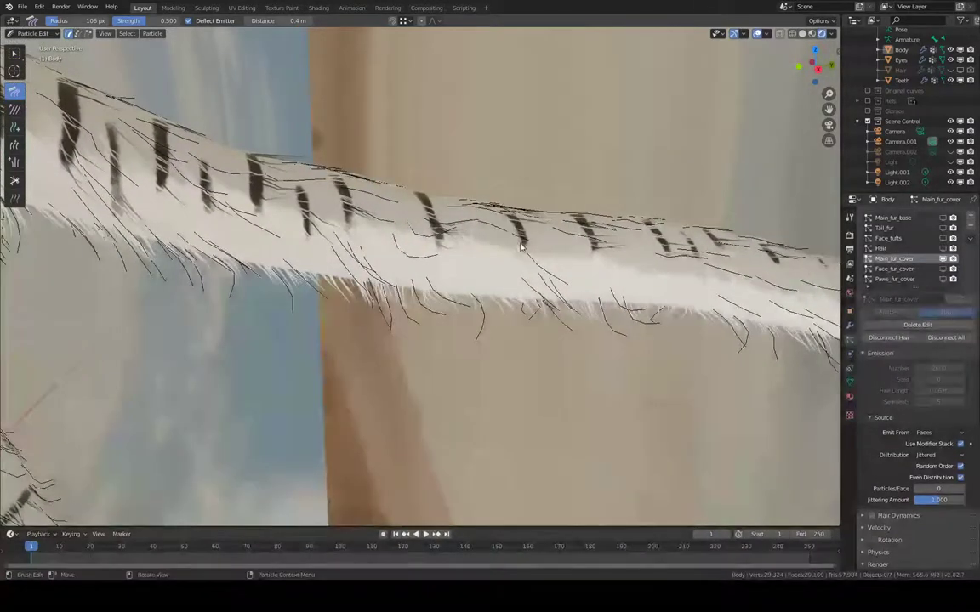
# - Try combing the Main_fur_cover hairs near the tail tip downward, and undo the last stroke
pyautogui.moveTo(409, 220); pyautogui.dragTo(485, 256, button='middle')
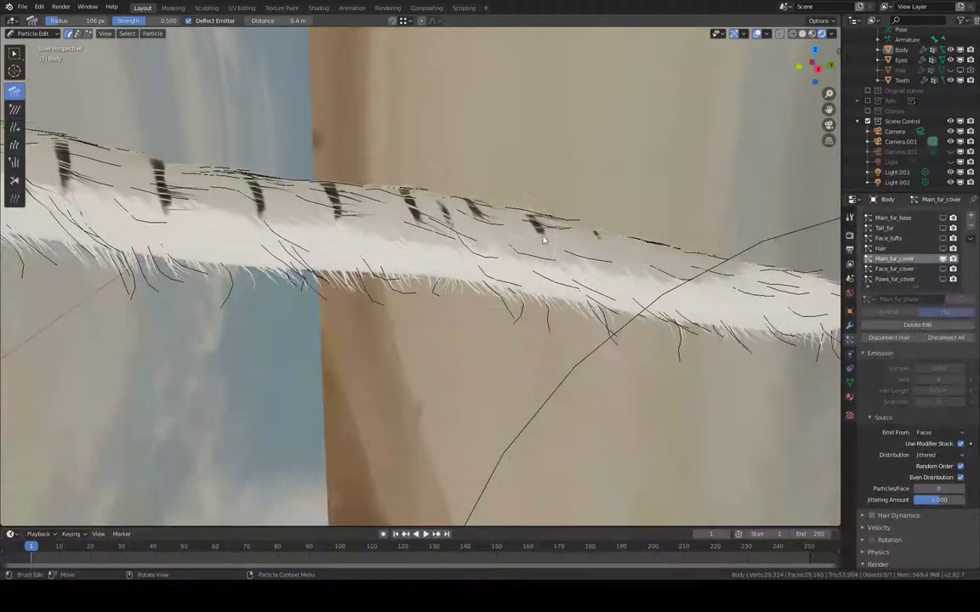
pyautogui.moveTo(545, 240); pyautogui.dragTo(655, 246, button='middle')
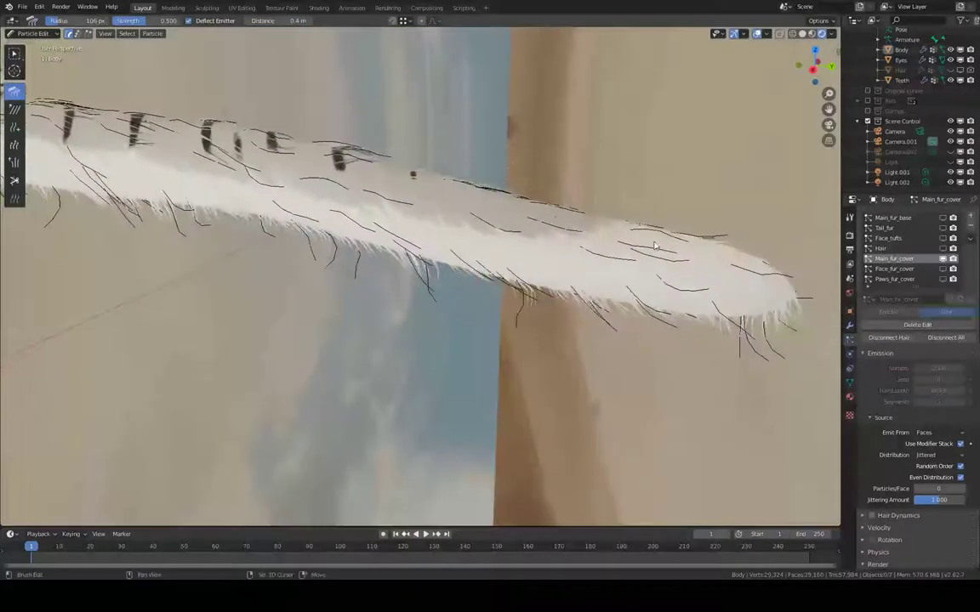
pyautogui.moveTo(684, 289)
pyautogui.mouseDown()
pyautogui.moveTo(643, 284)
pyautogui.moveTo(673, 294)
pyautogui.mouseUp()
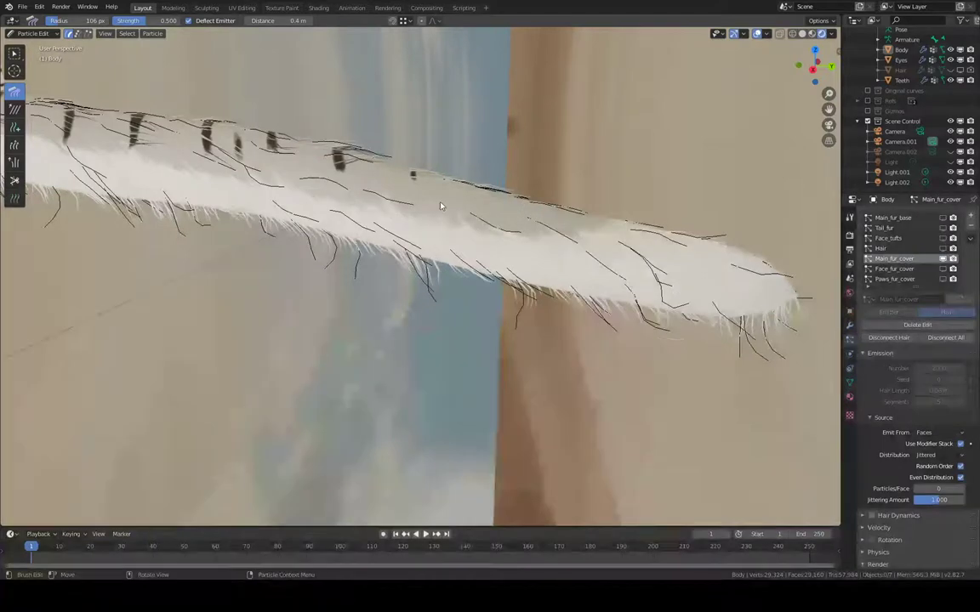
pyautogui.hotkey('ctrl', 'z')
# - Comb the Main_fur_cover hairs on the tail's base half toward the tip and reduce the comb radius to 71 px
pyautogui.moveTo(371, 166); pyautogui.dragTo(597, 238, button='middle')
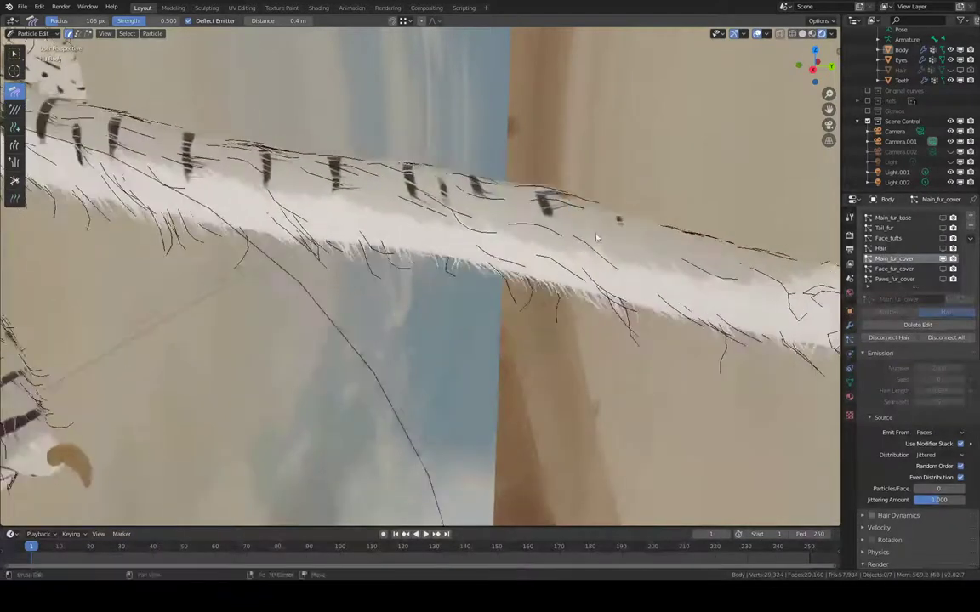
pyautogui.moveTo(403, 196)
pyautogui.mouseDown(button='middle')
pyautogui.moveTo(424, 223)
pyautogui.moveTo(393, 193)
pyautogui.mouseUp(button='middle')
pyautogui.moveTo(372, 192); pyautogui.dragTo(482, 218)
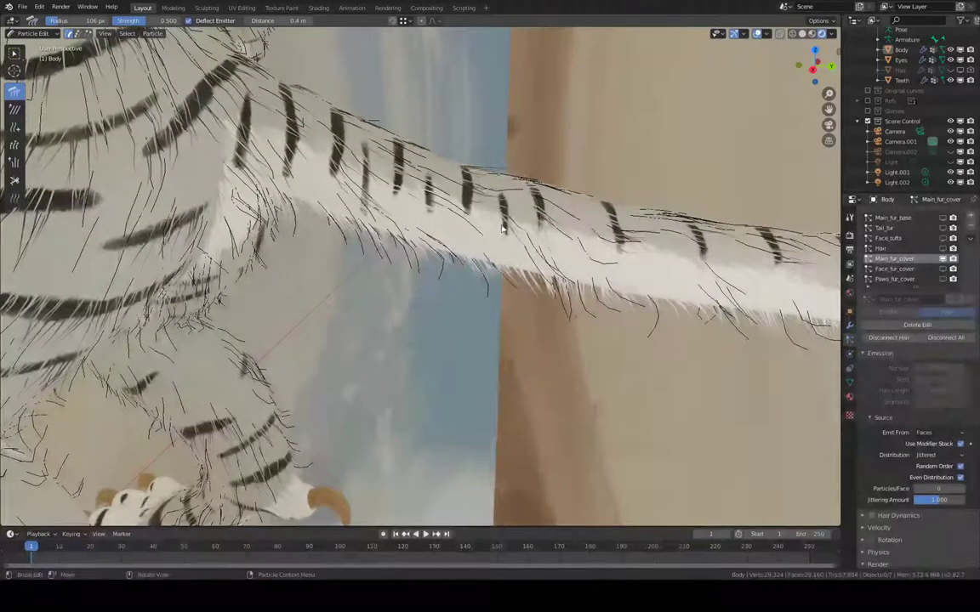
pyautogui.press('f')
pyautogui.click(626, 229)
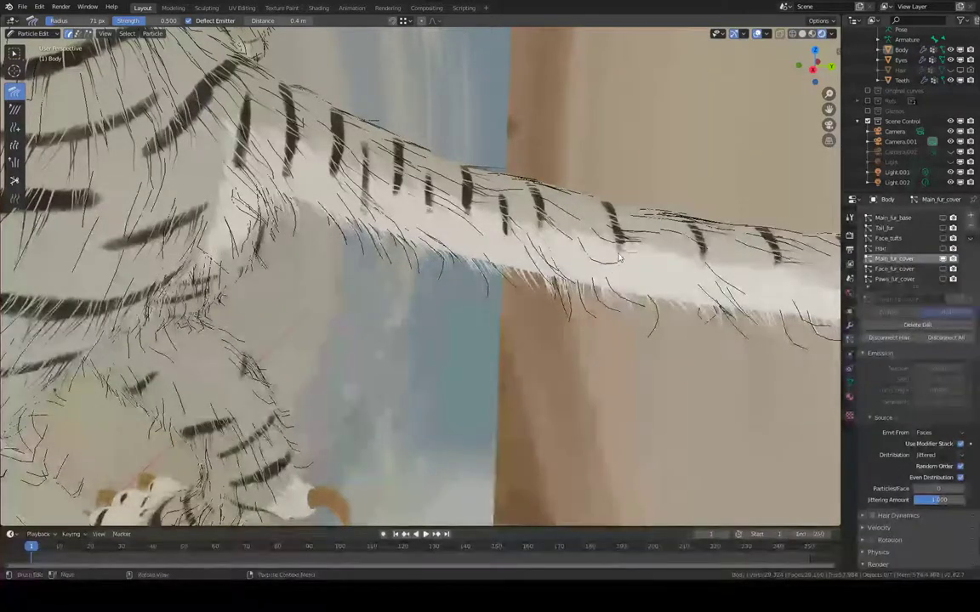
# - Comb the Main_fur_cover hairs on the side of the tail's middle section toward the tip and slightly downward
pyautogui.moveTo(593, 228)
pyautogui.mouseDown()
pyautogui.moveTo(648, 265)
pyautogui.moveTo(625, 263)
pyautogui.mouseUp()
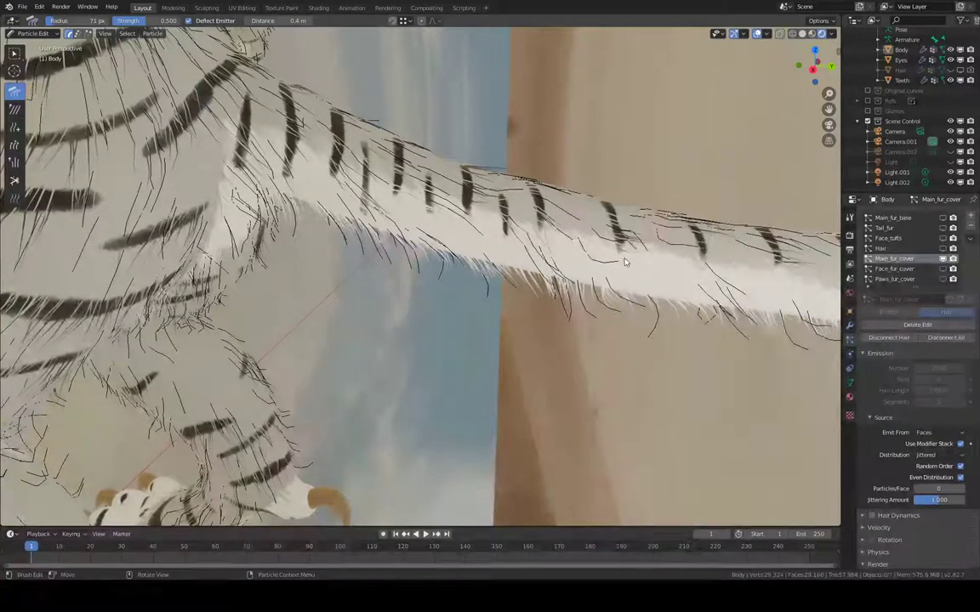
pyautogui.moveTo(546, 230); pyautogui.dragTo(614, 270)
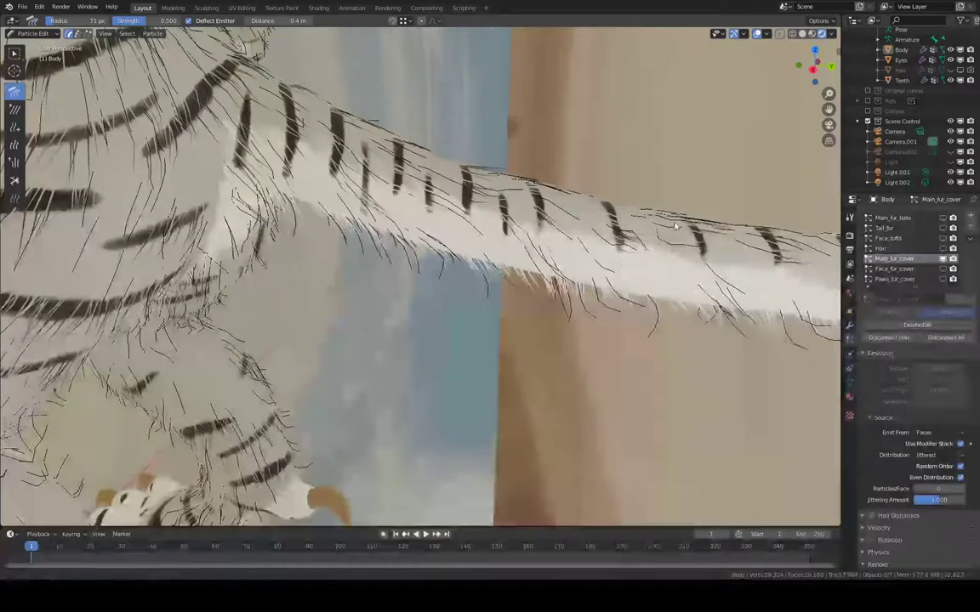
pyautogui.moveTo(618, 261); pyautogui.dragTo(685, 222, button='middle')
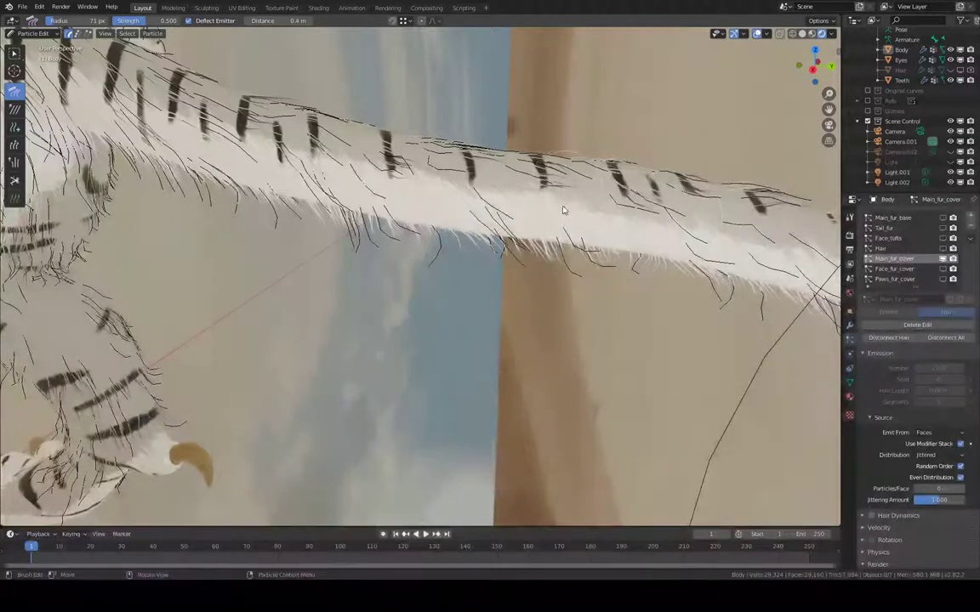
pyautogui.moveTo(422, 189); pyautogui.dragTo(466, 185)
# - Comb the crooked Main_fur_cover hairs near the tail tip so they lie diagonally toward the end of the tail
pyautogui.keyDown('shift'); pyautogui.moveTo(691, 202); pyautogui.dragTo(251, 124, button='middle'); pyautogui.keyUp('shift')
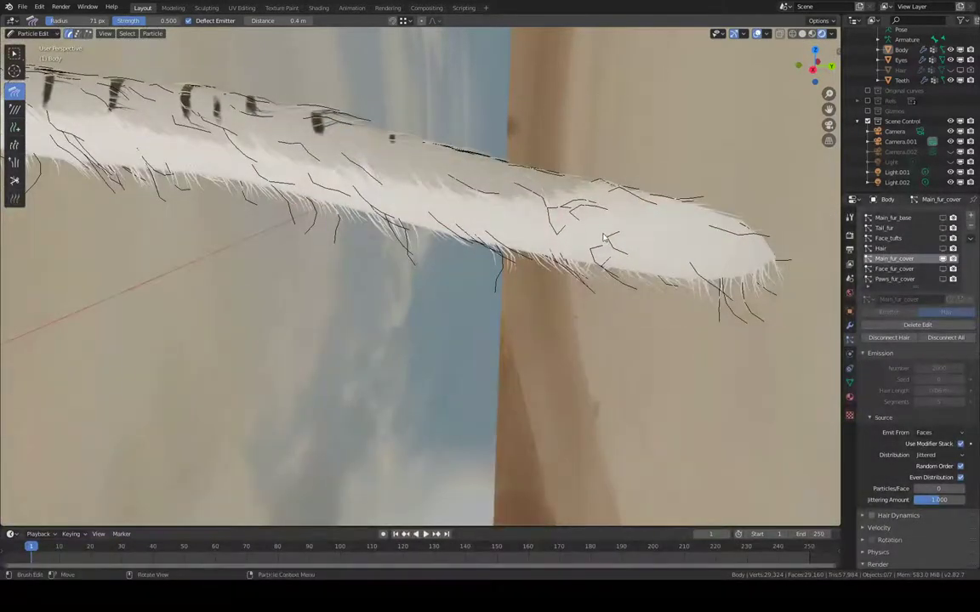
pyautogui.moveTo(604, 238)
pyautogui.mouseDown()
pyautogui.moveTo(577, 218)
pyautogui.moveTo(592, 226)
pyautogui.mouseUp()
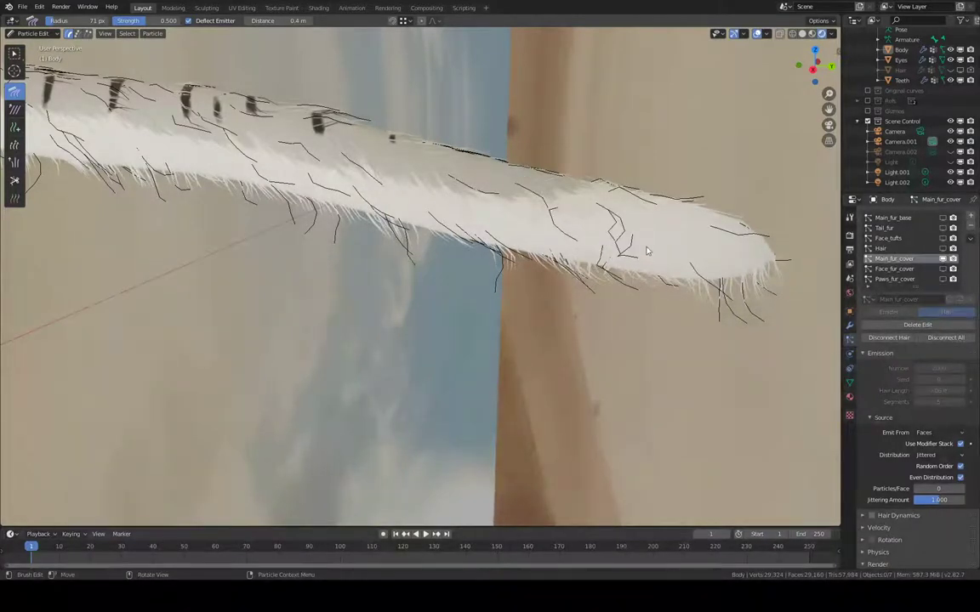
pyautogui.moveTo(647, 251); pyautogui.dragTo(640, 240)
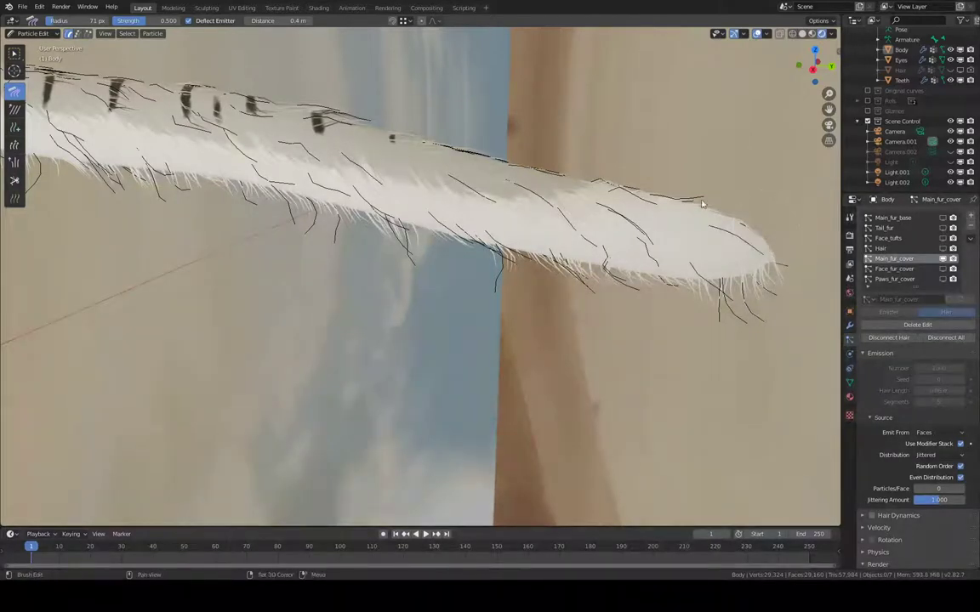
# - Comb the Main_fur_cover hairs along the opposite side of the tail toward its tip
pyautogui.moveTo(634, 184); pyautogui.dragTo(473, 205, button='middle')
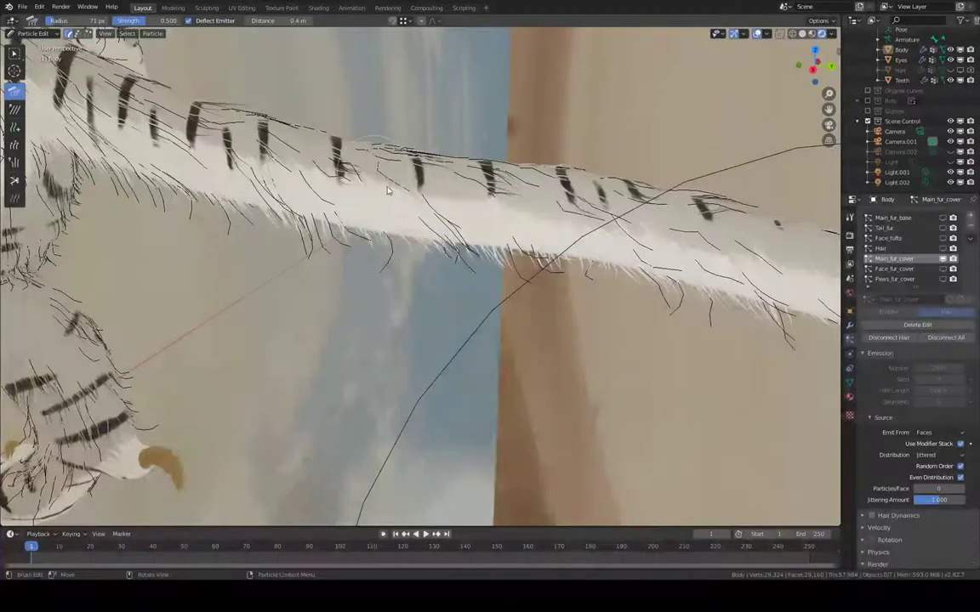
pyautogui.moveTo(353, 168); pyautogui.dragTo(505, 245, button='middle')
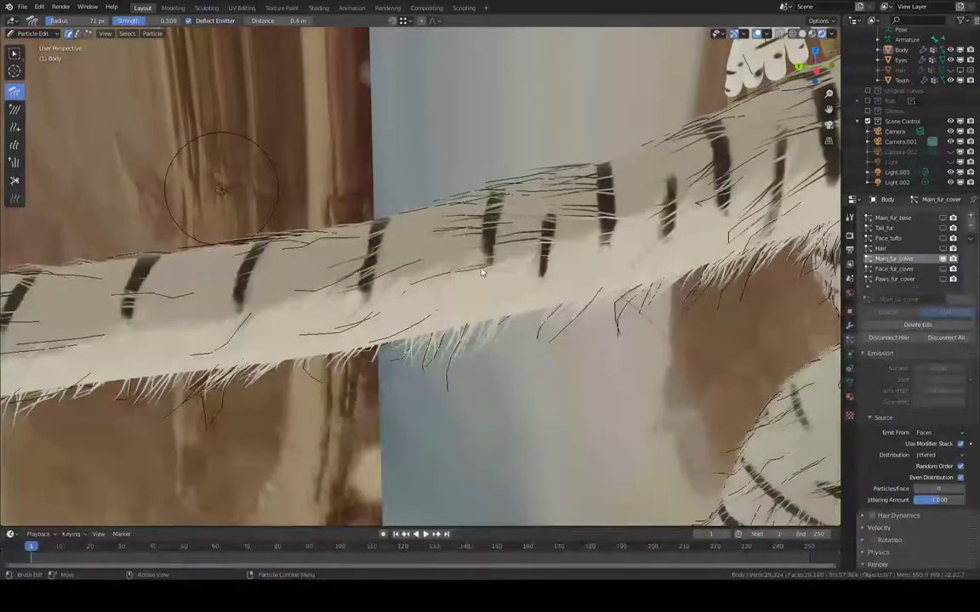
pyautogui.moveTo(427, 237); pyautogui.dragTo(538, 168, button='middle')
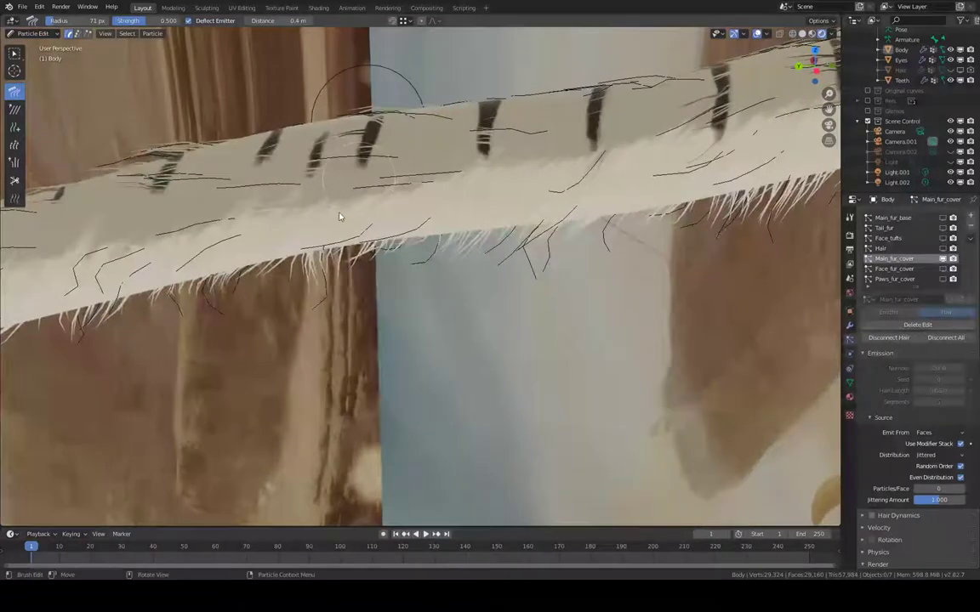
pyautogui.moveTo(290, 212); pyautogui.dragTo(463, 105, button='middle')
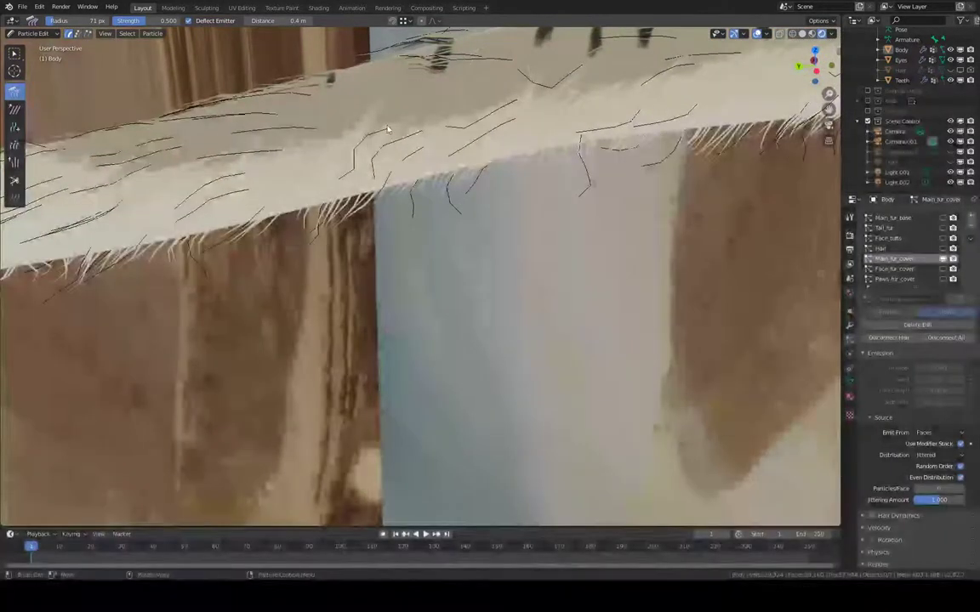
pyautogui.moveTo(360, 166); pyautogui.dragTo(528, 65)
pyautogui.moveTo(514, 103); pyautogui.dragTo(447, 143)
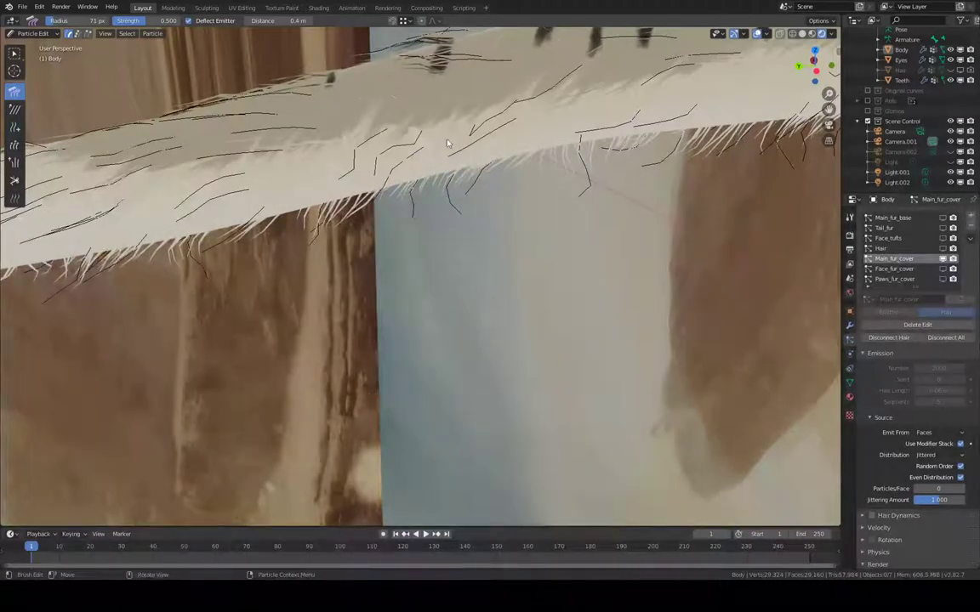
# - Puff up the Main_fur_cover hairs along the tail with the Puff brush, working from the tip up to the rump
pyautogui.keyDown('shift'); pyautogui.moveTo(337, 134); pyautogui.dragTo(695, 86, button='middle'); pyautogui.keyUp('shift')
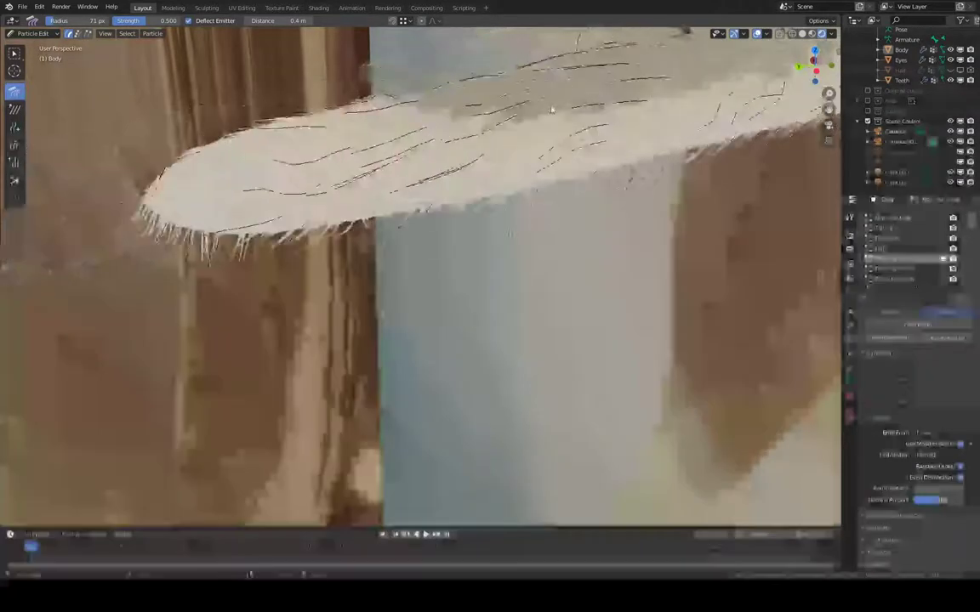
pyautogui.moveTo(290, 157); pyautogui.dragTo(313, 136, button='middle')
pyautogui.keyDown('shift'); pyautogui.moveTo(149, 163); pyautogui.dragTo(272, 142, button='middle'); pyautogui.keyUp('shift')
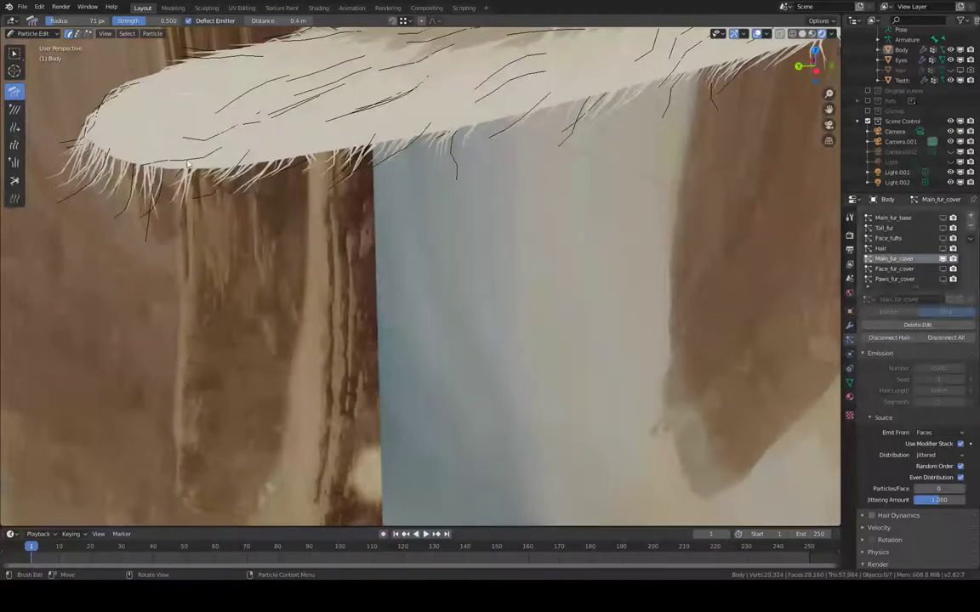
pyautogui.moveTo(390, 120)
pyautogui.mouseDown(button='middle')
pyautogui.moveTo(536, 131)
pyautogui.moveTo(443, 144)
pyautogui.mouseUp(button='middle')
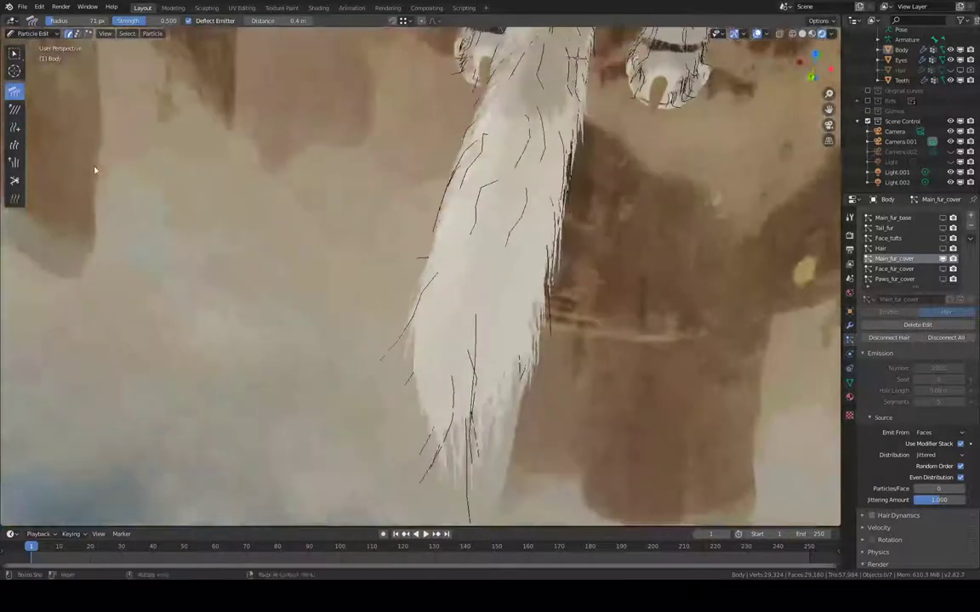
pyautogui.click(13, 162)
pyautogui.moveTo(42, 160); pyautogui.dragTo(511, 238, button='middle')
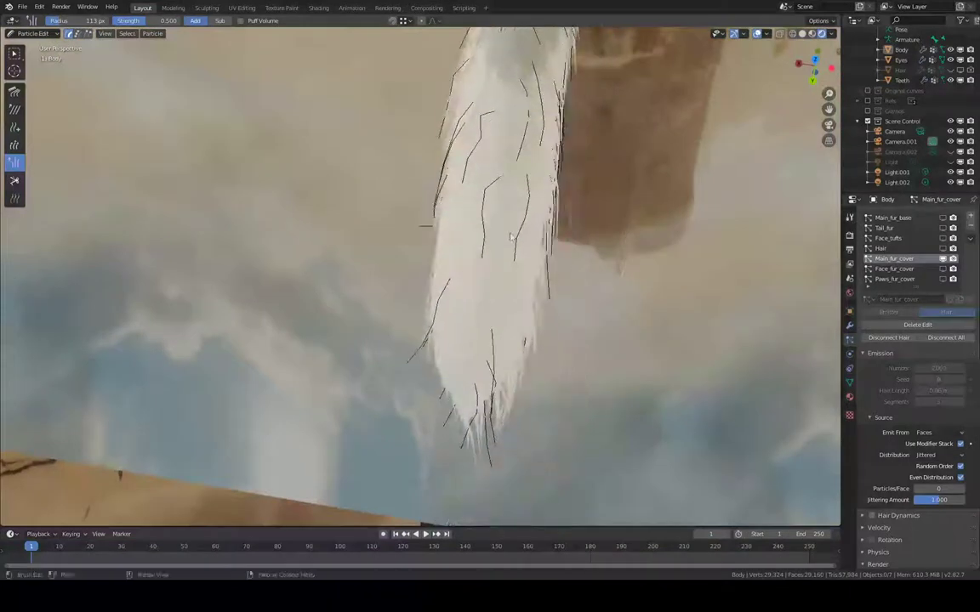
pyautogui.moveTo(499, 202); pyautogui.dragTo(468, 306)
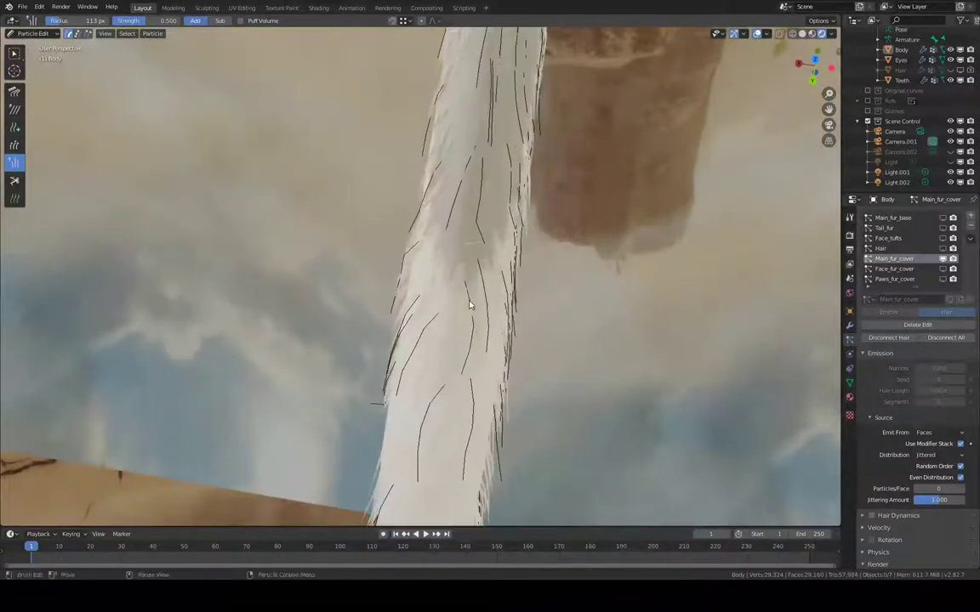
pyautogui.keyDown('shift'); pyautogui.moveTo(505, 177); pyautogui.dragTo(482, 345, button='middle'); pyautogui.keyUp('shift')
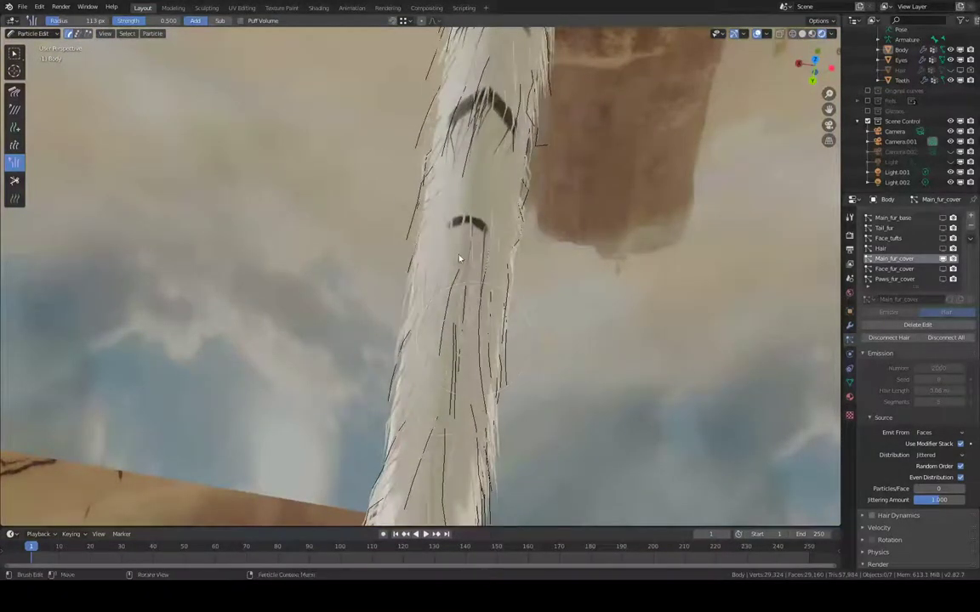
pyautogui.moveTo(494, 171)
pyautogui.mouseDown()
pyautogui.moveTo(485, 278)
pyautogui.moveTo(460, 392)
pyautogui.mouseUp()
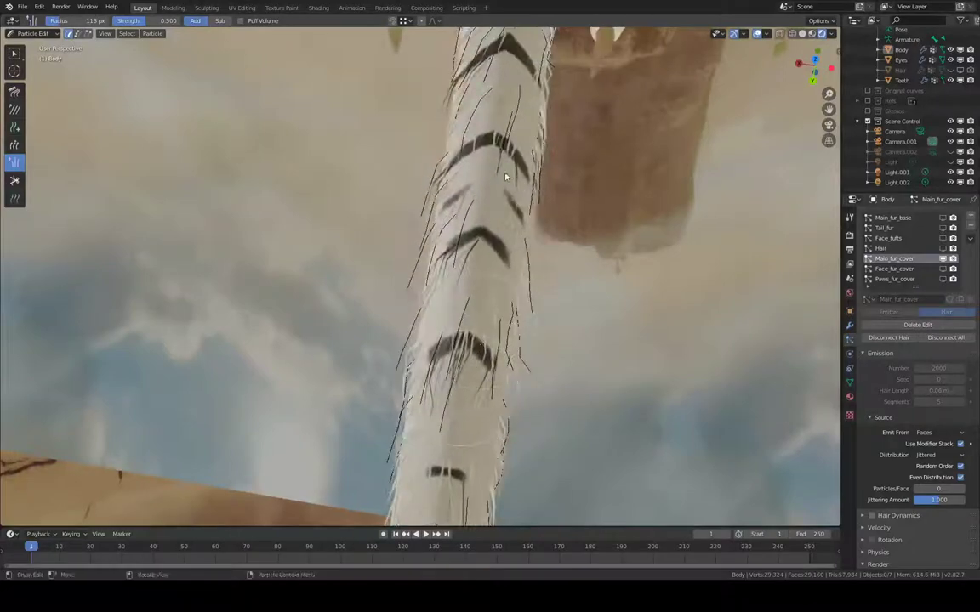
pyautogui.moveTo(505, 169); pyautogui.dragTo(478, 338)
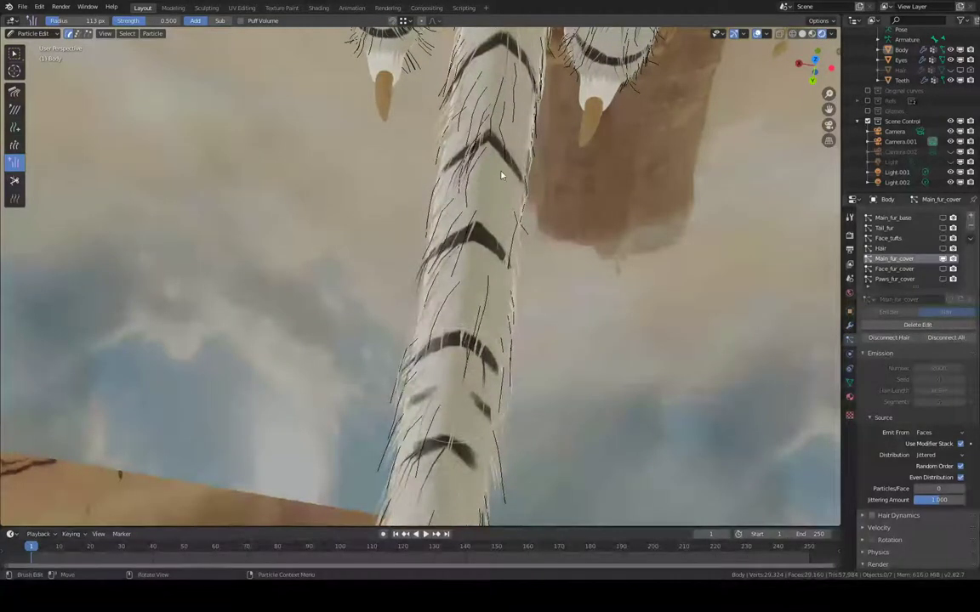
pyautogui.keyDown('shift'); pyautogui.moveTo(501, 175); pyautogui.dragTo(475, 332, button='middle'); pyautogui.keyUp('shift')
pyautogui.keyDown('shift'); pyautogui.moveTo(495, 183); pyautogui.dragTo(465, 355, button='middle'); pyautogui.keyUp('shift')
pyautogui.keyDown('shift'); pyautogui.moveTo(501, 154); pyautogui.dragTo(468, 318, button='middle'); pyautogui.keyUp('shift')
pyautogui.keyDown('shift'); pyautogui.moveTo(491, 161); pyautogui.dragTo(479, 201, button='middle'); pyautogui.keyUp('shift')
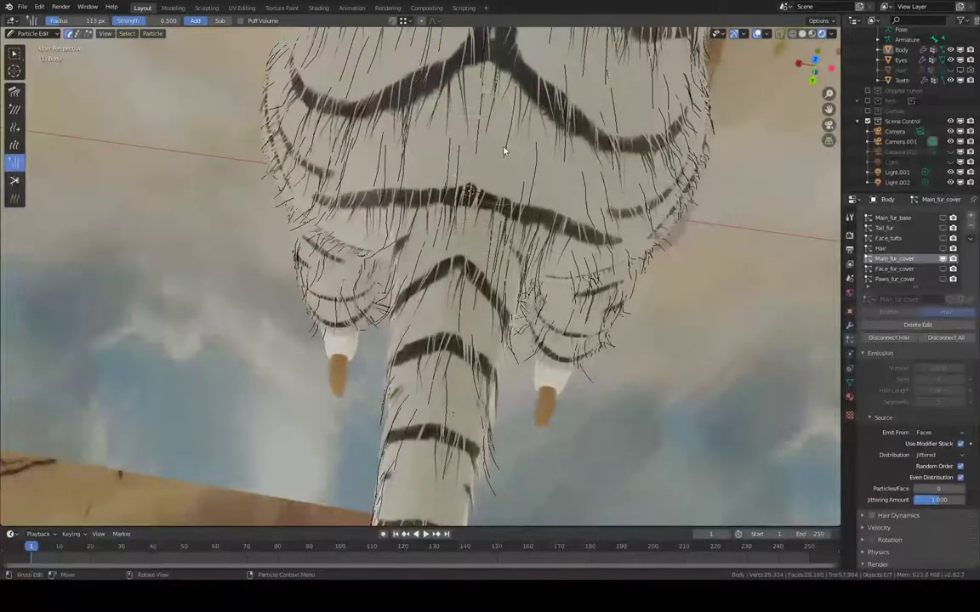
# - Puff the Main_fur_cover hairs on the underside of the tail near its base
pyautogui.moveTo(534, 181); pyautogui.dragTo(425, 260, button='middle')
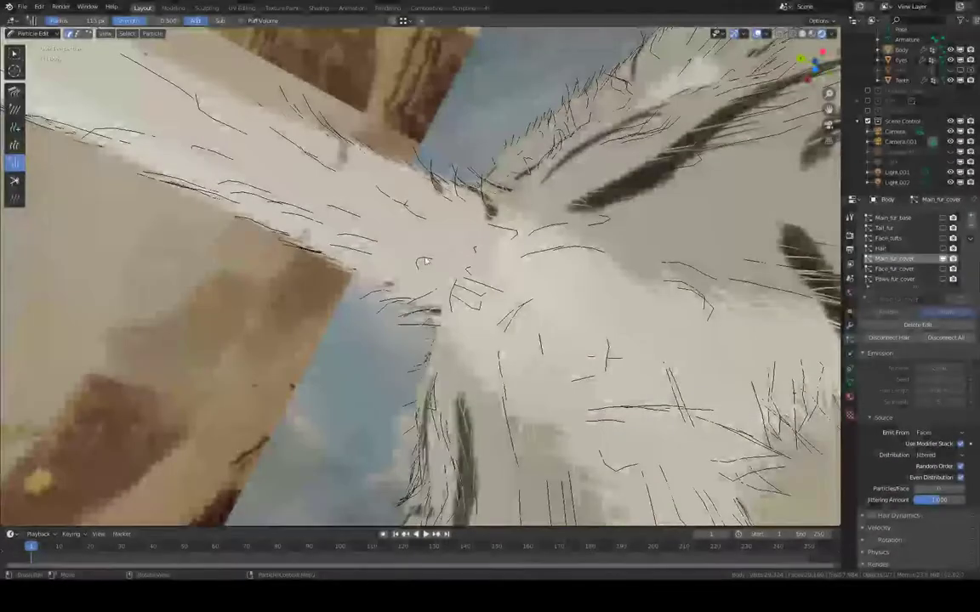
pyautogui.keyDown('shift'); pyautogui.moveTo(387, 210); pyautogui.dragTo(499, 266, button='middle'); pyautogui.keyUp('shift')
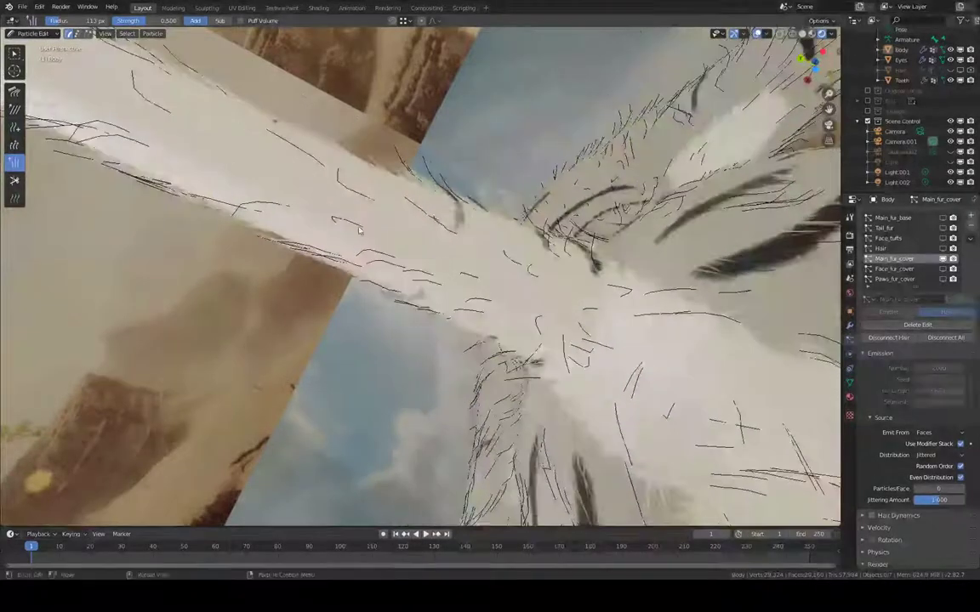
pyautogui.moveTo(279, 169); pyautogui.dragTo(423, 228, button='middle')
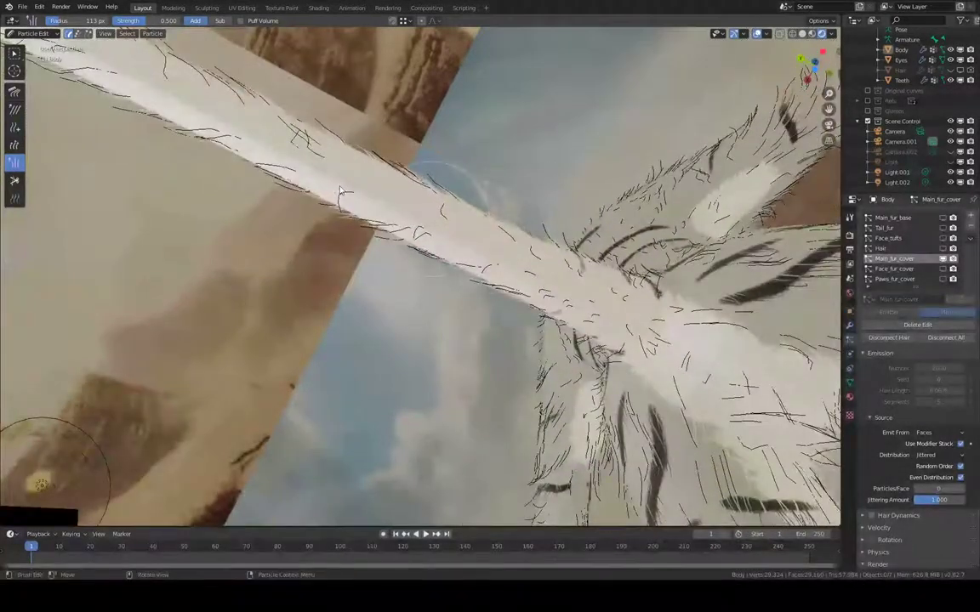
pyautogui.moveTo(336, 204); pyautogui.dragTo(375, 173, button='middle')
pyautogui.click(409, 202)
# - Reduce the Puff brush radius to 83 px and puff the fur between the hind legs
pyautogui.moveTo(381, 132); pyautogui.dragTo(509, 18, button='middle')
pyautogui.scroll(7, 508, 179)
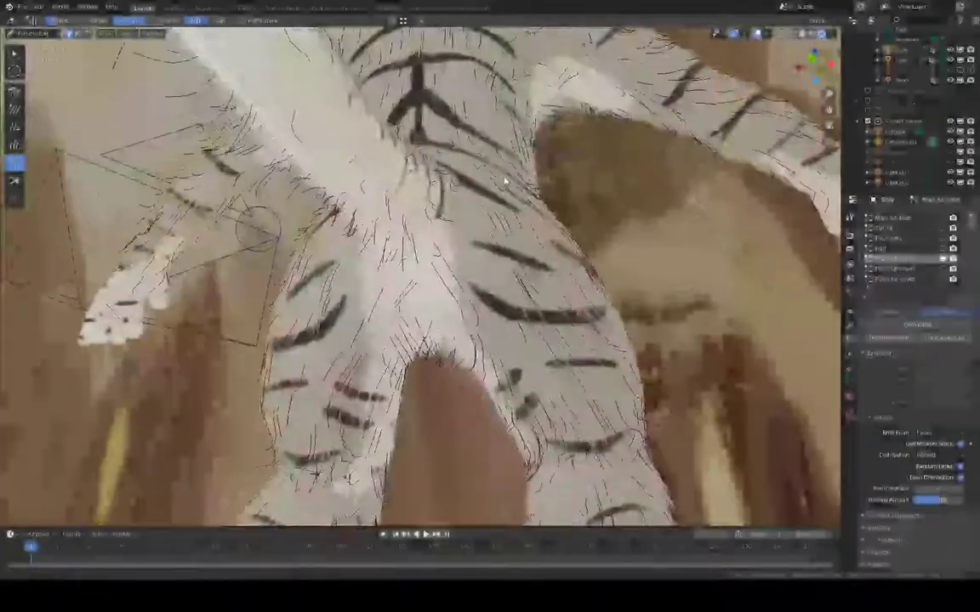
pyautogui.moveTo(494, 153); pyautogui.dragTo(439, 174, button='middle')
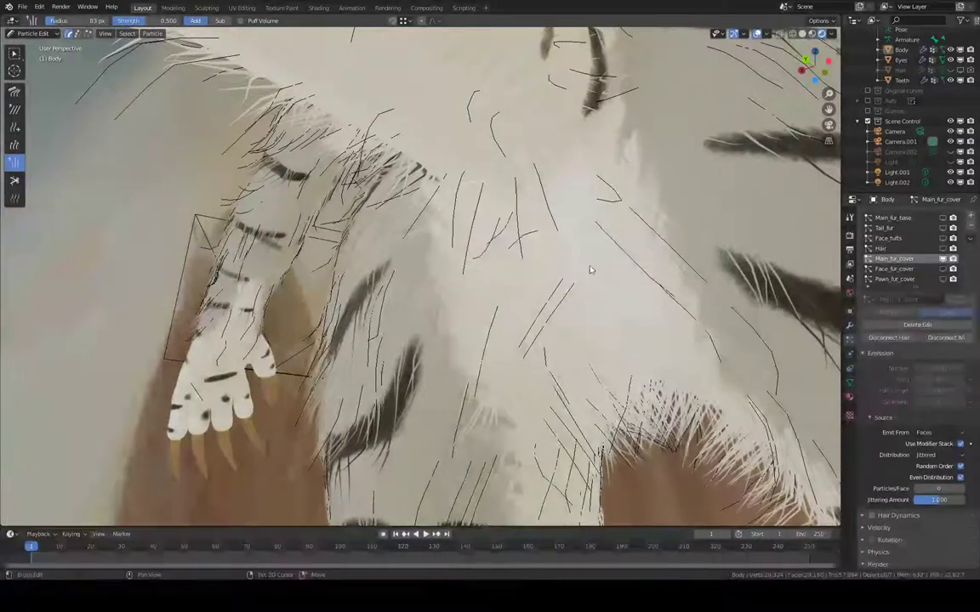
pyautogui.moveTo(626, 192)
pyautogui.mouseDown(button='middle')
pyautogui.moveTo(543, 270)
pyautogui.moveTo(482, 226)
pyautogui.moveTo(503, 317)
pyautogui.moveTo(494, 234)
pyautogui.moveTo(520, 288)
pyautogui.moveTo(635, 296)
pyautogui.moveTo(755, 278)
pyautogui.moveTo(548, 251)
pyautogui.mouseUp(button='middle')
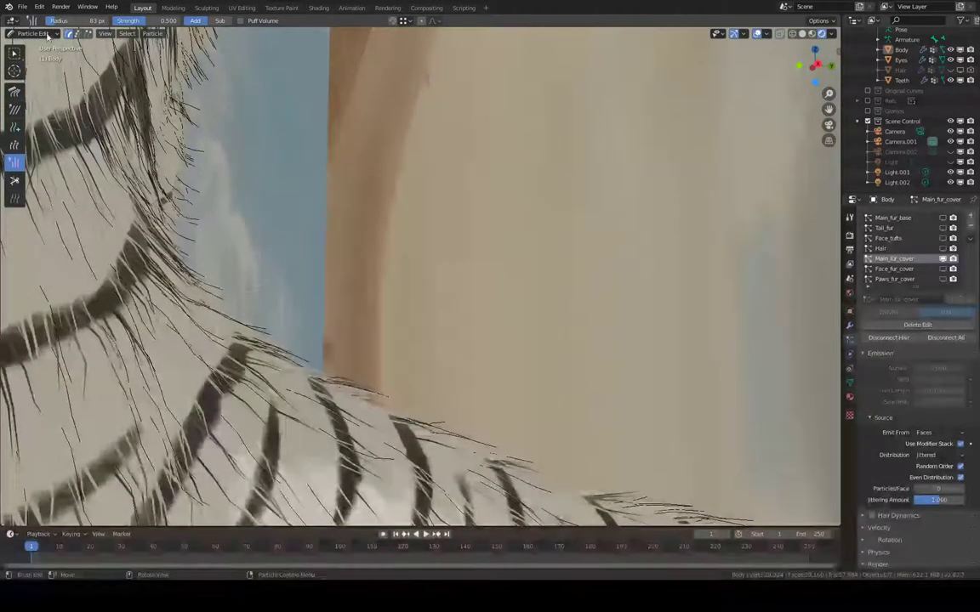
# - Return to Object Mode, hide Main_fur_cover in the viewport, and show and select the Tail_fur particle system
pyautogui.click(38, 33)
pyautogui.press('Return')
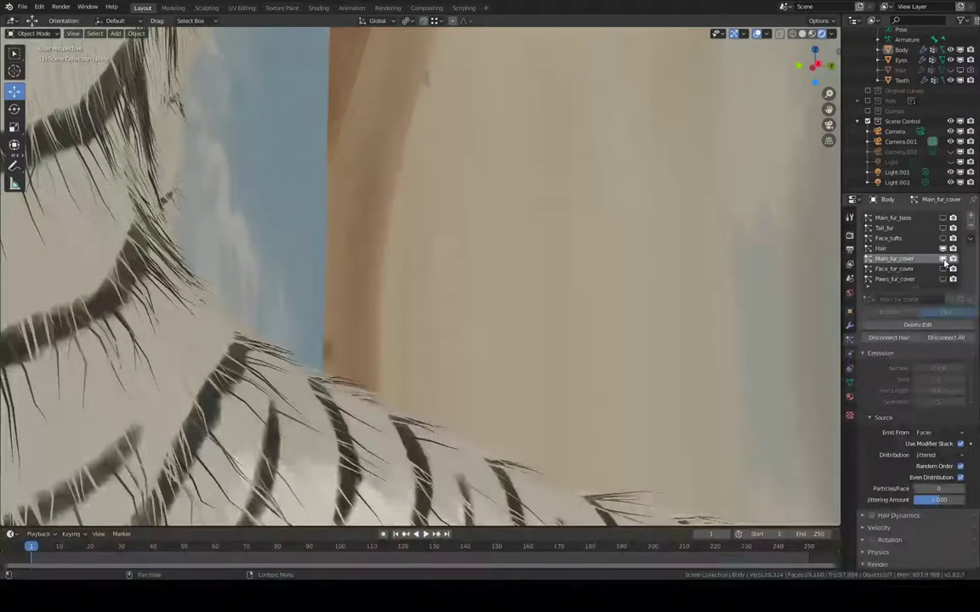
pyautogui.click(944, 257)
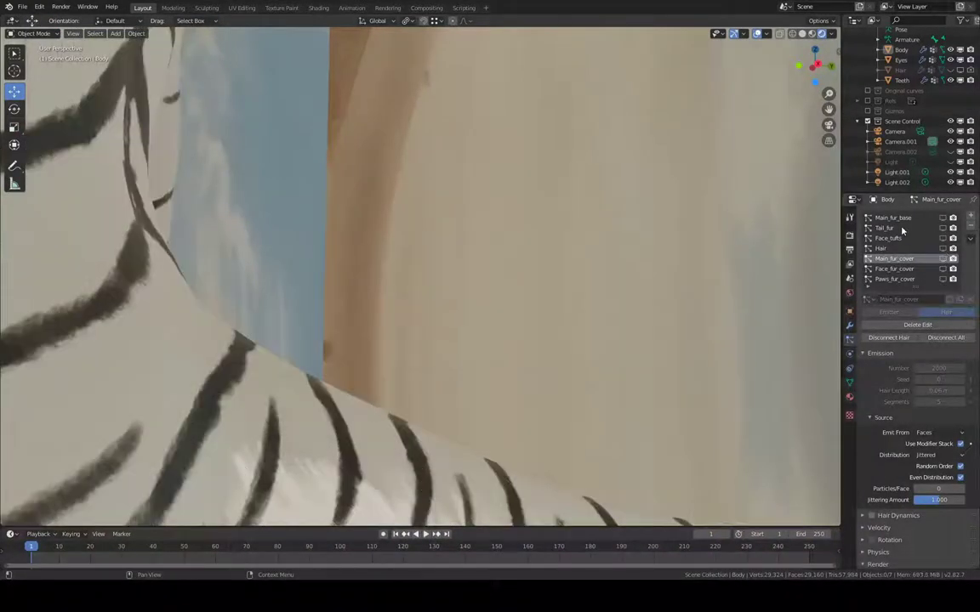
pyautogui.click(942, 228)
pyautogui.click(876, 227)
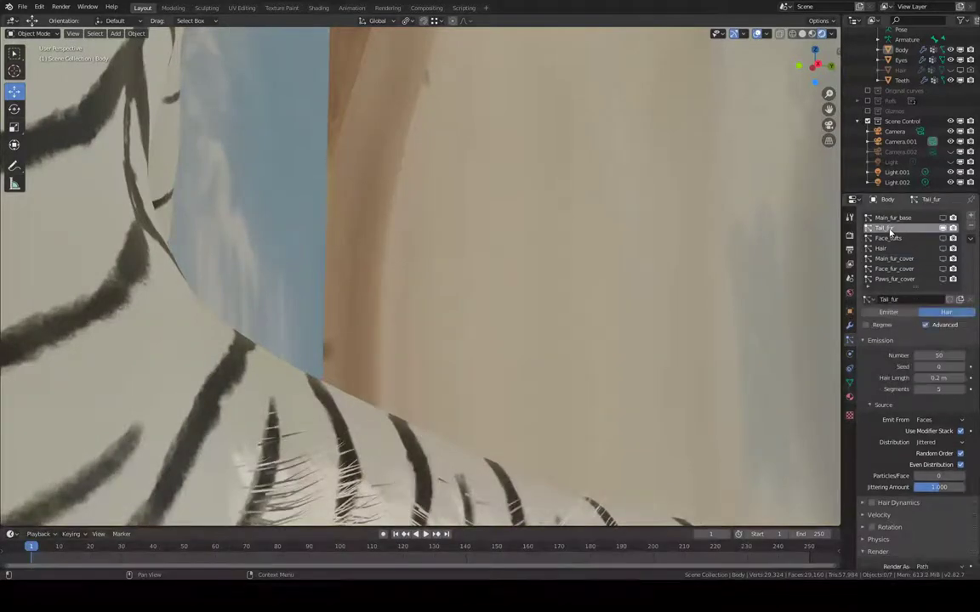
# - Enter Particle Edit mode on the Tail_fur hairs with the whole tail in view
pyautogui.keyDown('shift'); pyautogui.moveTo(583, 229); pyautogui.dragTo(405, 144, button='middle'); pyautogui.keyUp('shift')
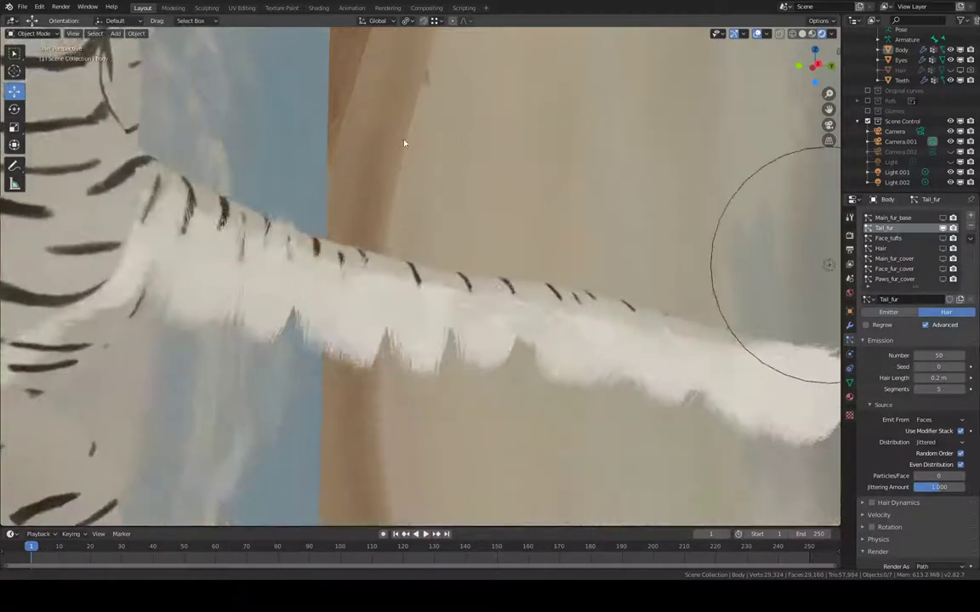
pyautogui.click(51, 36)
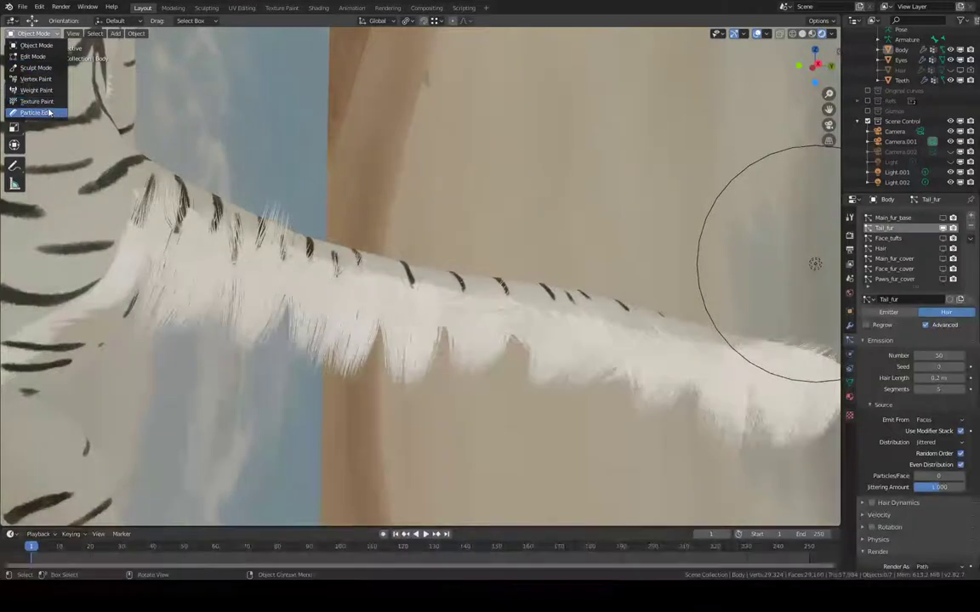
pyautogui.click(43, 102)
pyautogui.moveTo(742, 206); pyautogui.dragTo(479, 213, button='middle')
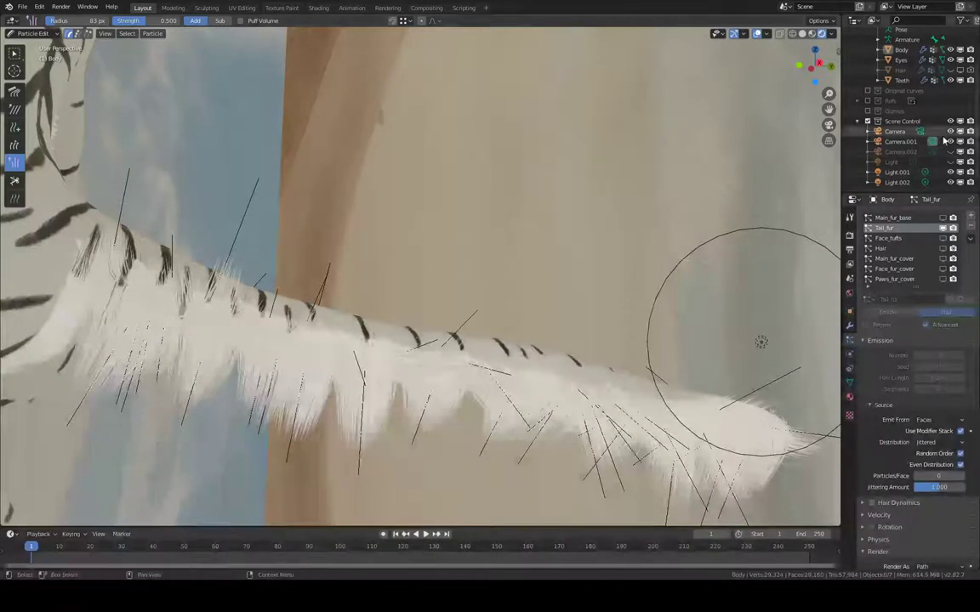
# - Set the Display Amount of the Tail_fur children to 20
pyautogui.moveTo(551, 240)
pyautogui.keyDown('shift'); pyautogui.mouseDown(button='middle')
pyautogui.moveTo(597, 205)
pyautogui.moveTo(485, 243)
pyautogui.mouseUp(button='middle'); pyautogui.keyUp('shift')
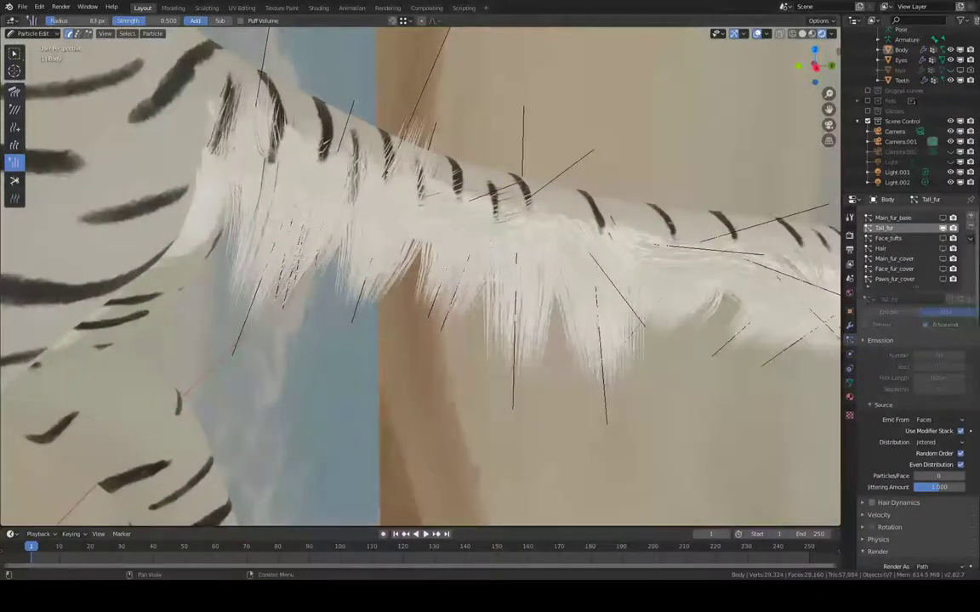
pyautogui.scroll(-10, 918, 382)
pyautogui.scroll(-1, 944, 393)
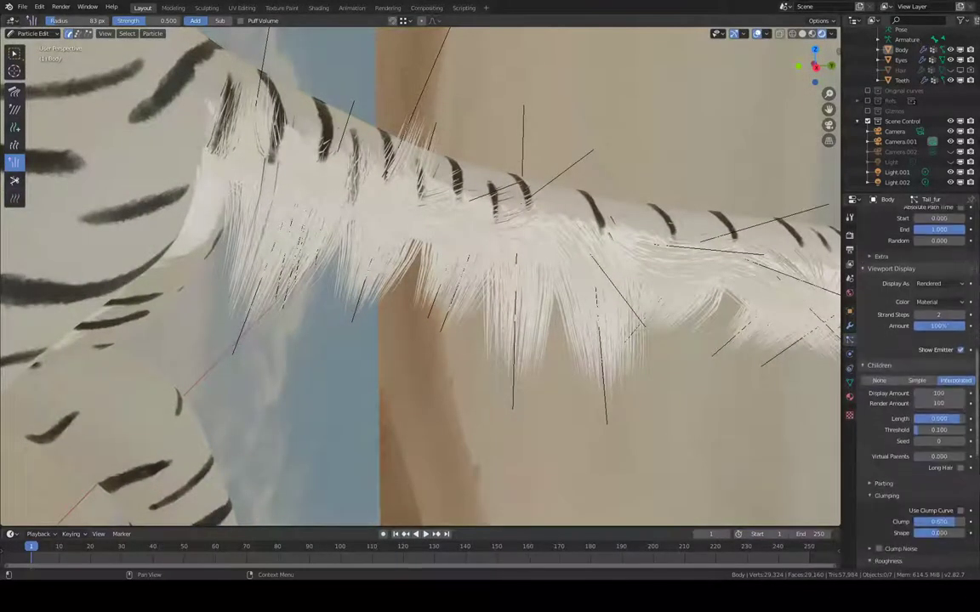
pyautogui.write('20')
pyautogui.press('Return')
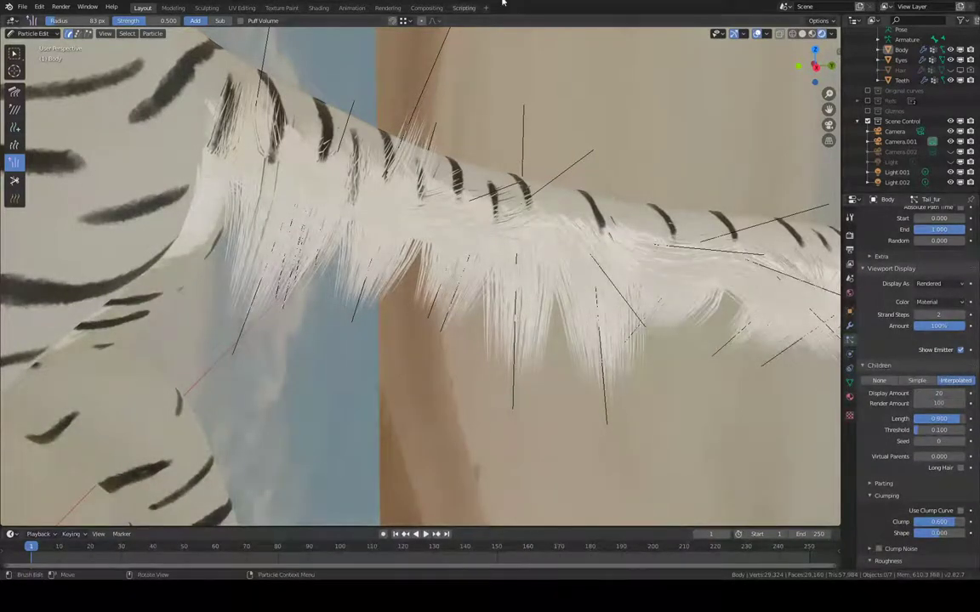
# - Set the Tail_fur children type to None so that only the guide hairs are drawn
pyautogui.keyDown('shift'); pyautogui.moveTo(529, 173); pyautogui.dragTo(482, 278, button='middle'); pyautogui.keyUp('shift')
pyautogui.moveTo(577, 146); pyautogui.dragTo(510, 170, button='middle')
pyautogui.click(880, 394)
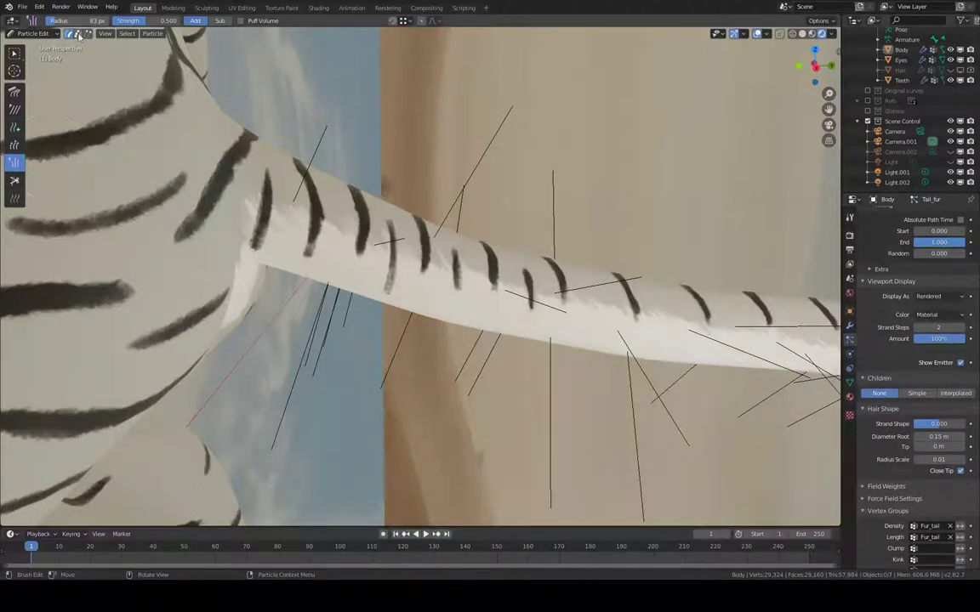
# - Switch to point selection and add guide hairs along the underside of the tail with the Add brush
pyautogui.moveTo(463, 147); pyautogui.dragTo(344, 102, button='middle')
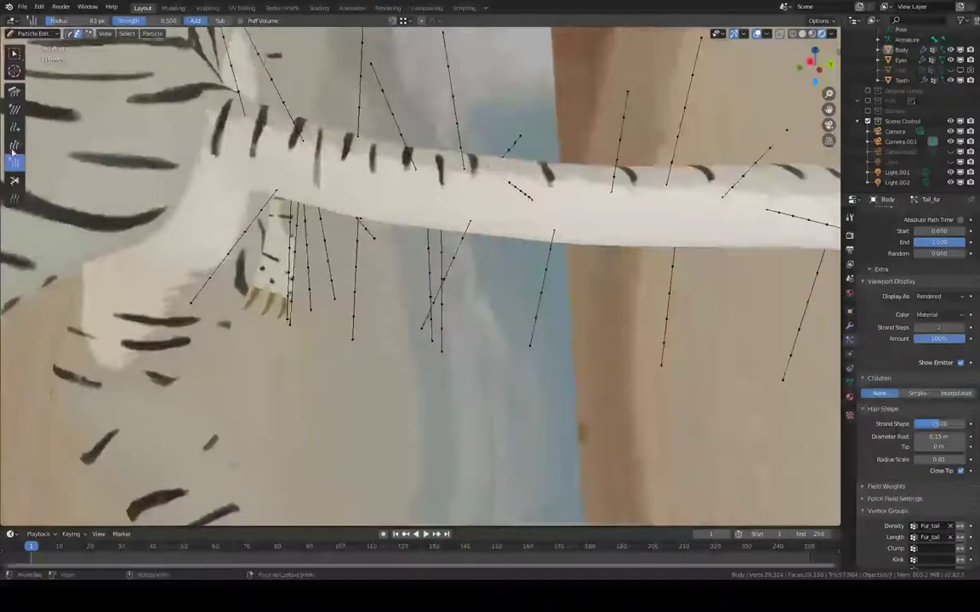
pyautogui.click(14, 127)
pyautogui.moveTo(315, 136); pyautogui.dragTo(385, 133, button='middle')
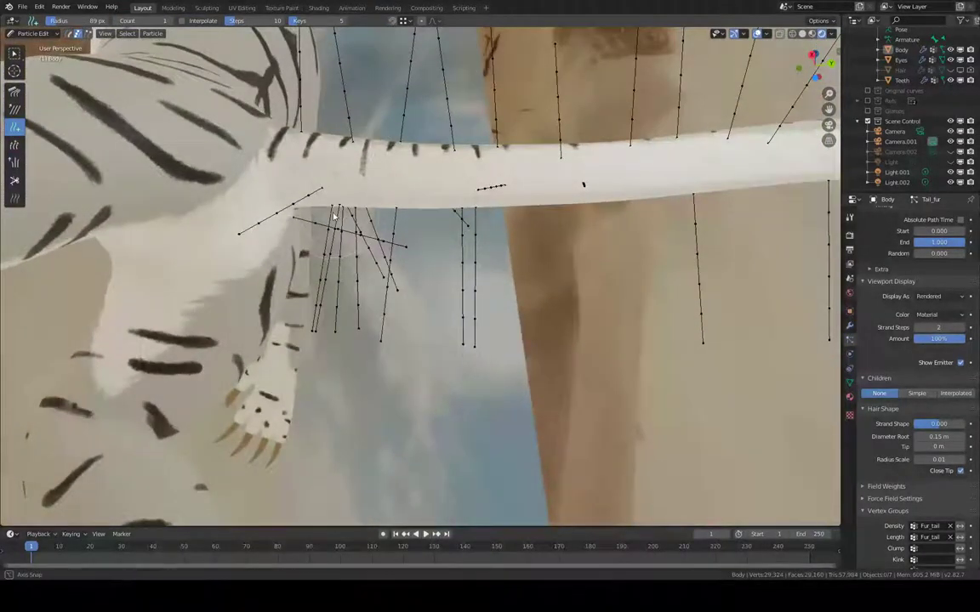
pyautogui.moveTo(335, 217)
pyautogui.mouseDown(button='middle')
pyautogui.moveTo(212, 279)
pyautogui.moveTo(409, 114)
pyautogui.moveTo(477, 154)
pyautogui.moveTo(423, 241)
pyautogui.moveTo(490, 153)
pyautogui.moveTo(427, 105)
pyautogui.moveTo(455, 255)
pyautogui.moveTo(419, 270)
pyautogui.moveTo(543, 212)
pyautogui.moveTo(562, 241)
pyautogui.moveTo(527, 187)
pyautogui.moveTo(543, 122)
pyautogui.moveTo(422, 203)
pyautogui.moveTo(437, 175)
pyautogui.moveTo(446, 317)
pyautogui.moveTo(590, 221)
pyautogui.moveTo(596, 234)
pyautogui.moveTo(561, 268)
pyautogui.moveTo(583, 291)
pyautogui.moveTo(582, 279)
pyautogui.moveTo(547, 324)
pyautogui.mouseUp(button='middle')
pyautogui.press('l')
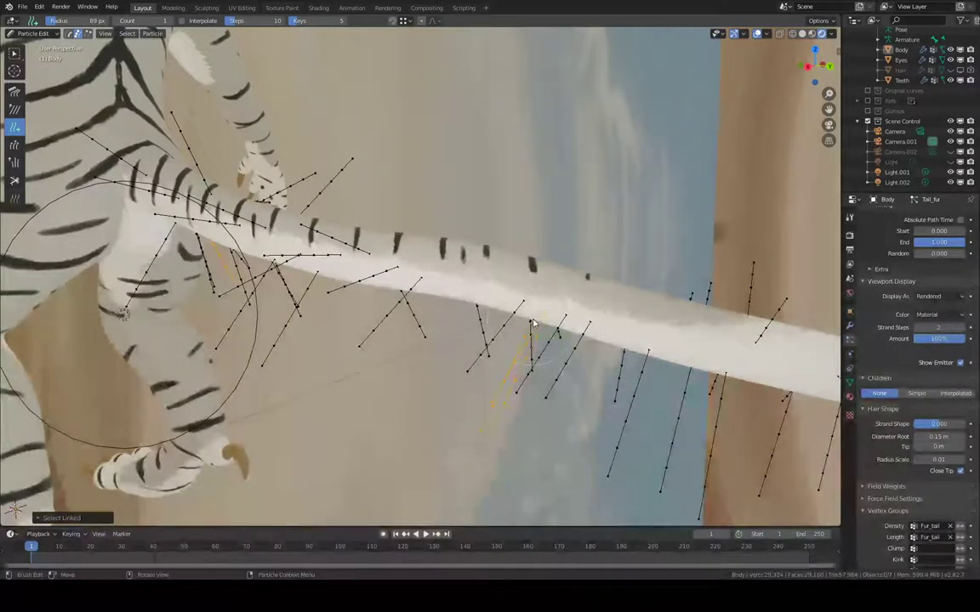
pyautogui.moveTo(535, 318); pyautogui.dragTo(544, 319)
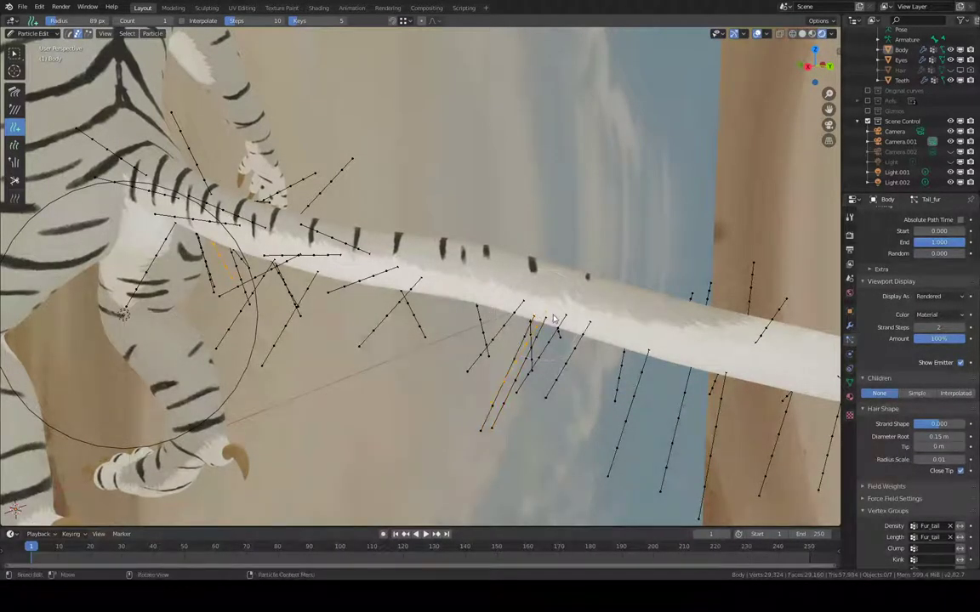
# - Select whole guide hairs on the upper side of the tail's outer half and delete them
pyautogui.moveTo(553, 319)
pyautogui.mouseDown(button='middle')
pyautogui.moveTo(606, 164)
pyautogui.moveTo(480, 152)
pyautogui.moveTo(656, 248)
pyautogui.moveTo(579, 230)
pyautogui.moveTo(564, 252)
pyautogui.moveTo(579, 160)
pyautogui.mouseUp(button='middle')
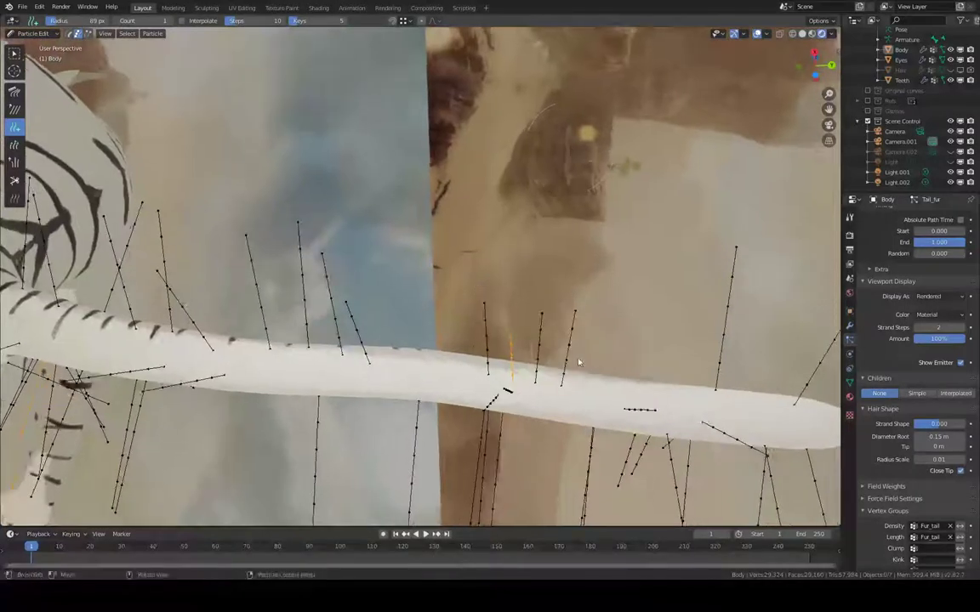
pyautogui.press('l')
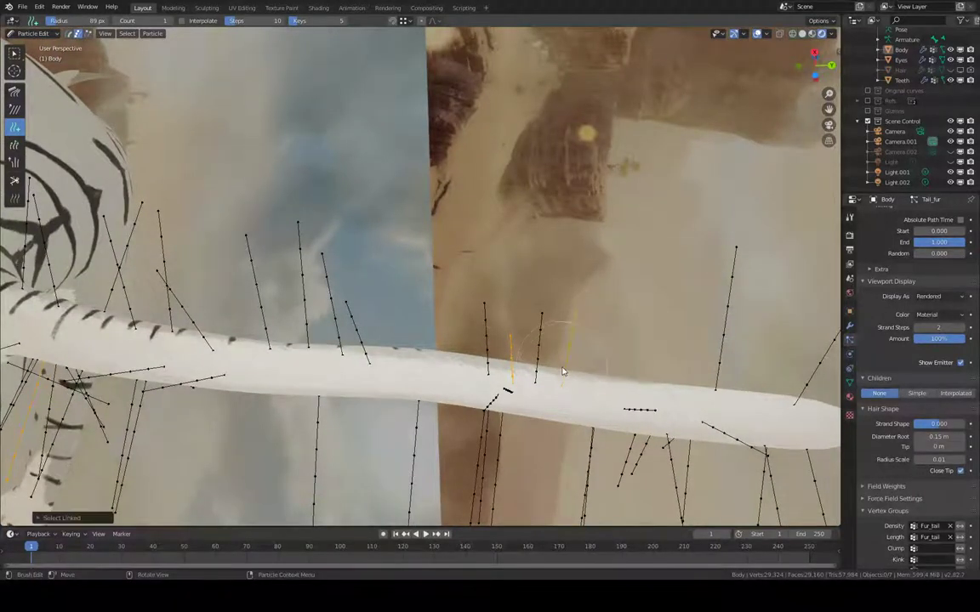
pyautogui.press('x')
pyautogui.click(565, 366)
pyautogui.moveTo(568, 258); pyautogui.dragTo(578, 325, button='middle')
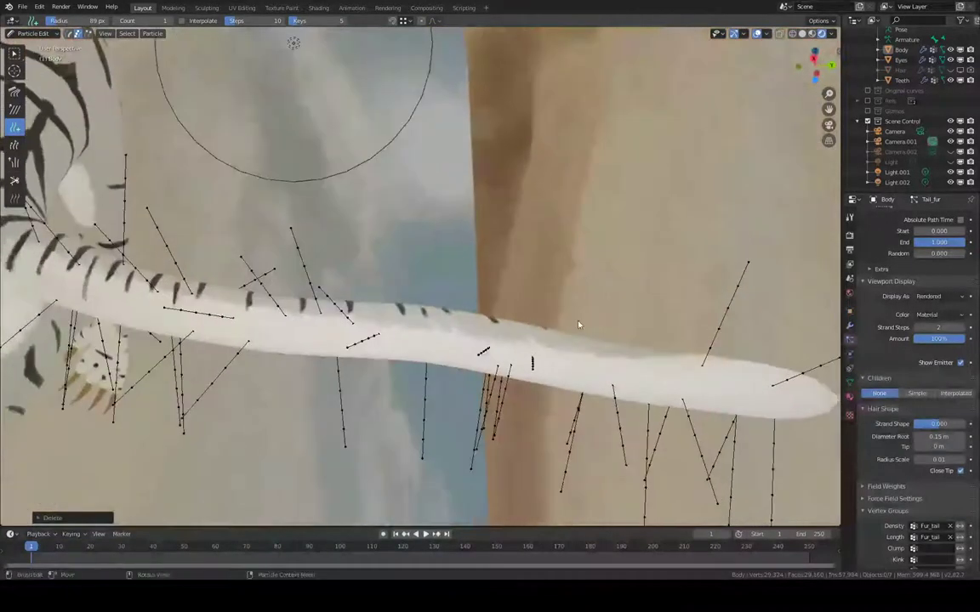
# - Undo the last guide hair deletion and add one guide hair on the upper side of the tail's middle section
pyautogui.hotkey('ctrl', 'z')
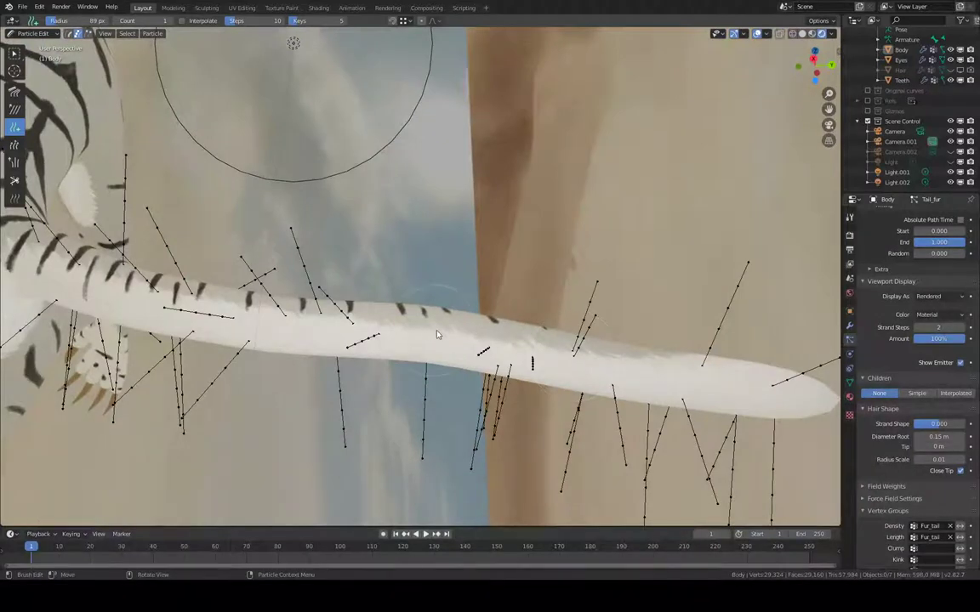
pyautogui.click(430, 306)
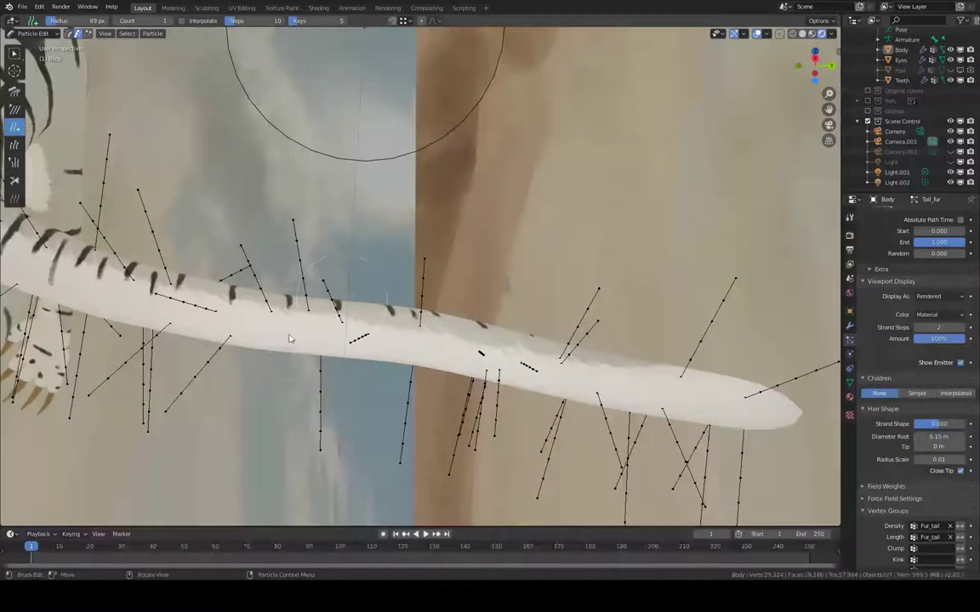
pyautogui.keyDown('shift'); pyautogui.moveTo(92, 289); pyautogui.dragTo(324, 302, button='middle'); pyautogui.keyUp('shift')
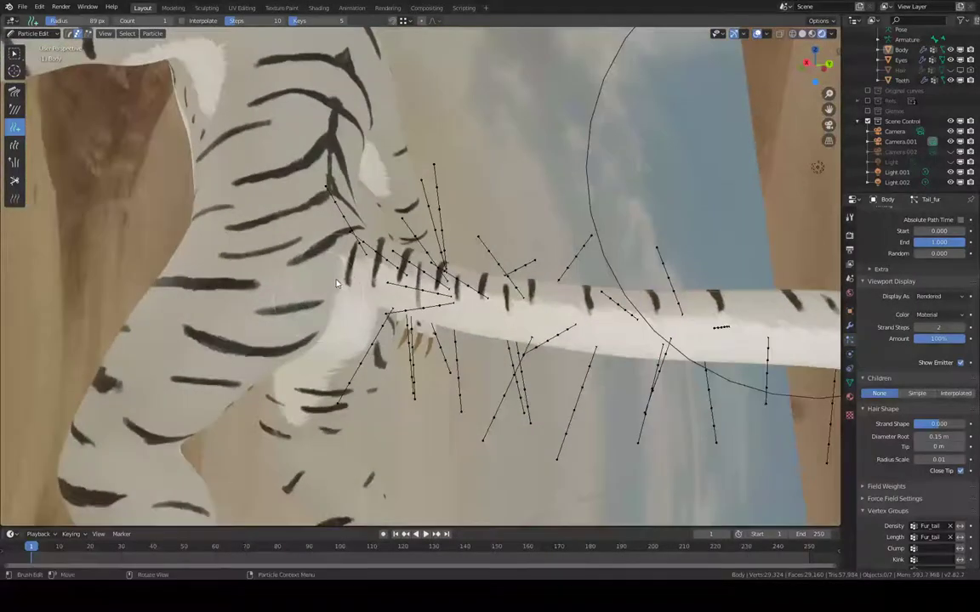
# - Add two guide hairs near the tip of the tail with the Add brush
pyautogui.moveTo(396, 234); pyautogui.dragTo(621, 238, button='middle')
pyautogui.moveTo(577, 203); pyautogui.dragTo(502, 206, button='middle')
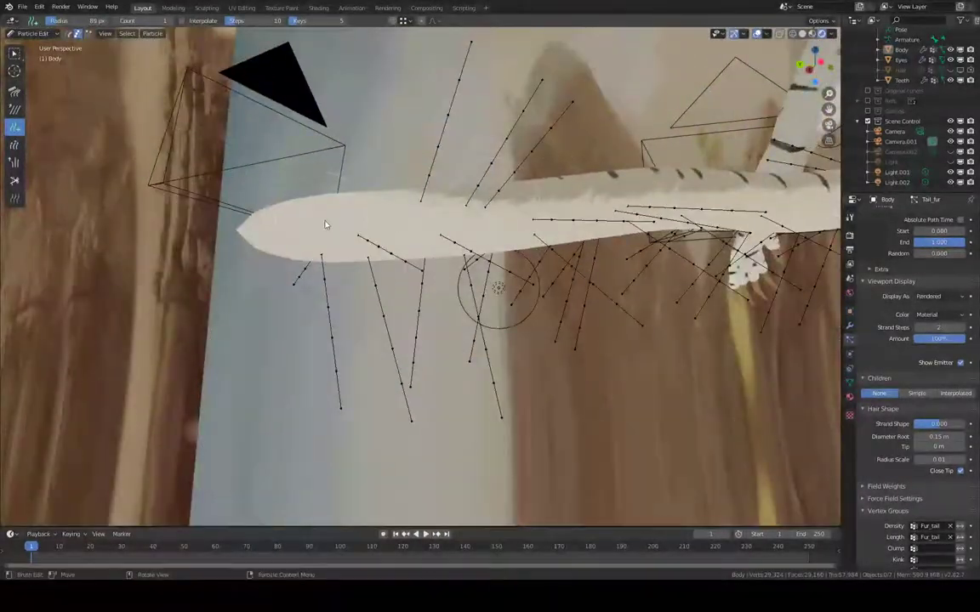
pyautogui.click(324, 217)
pyautogui.click(286, 242)
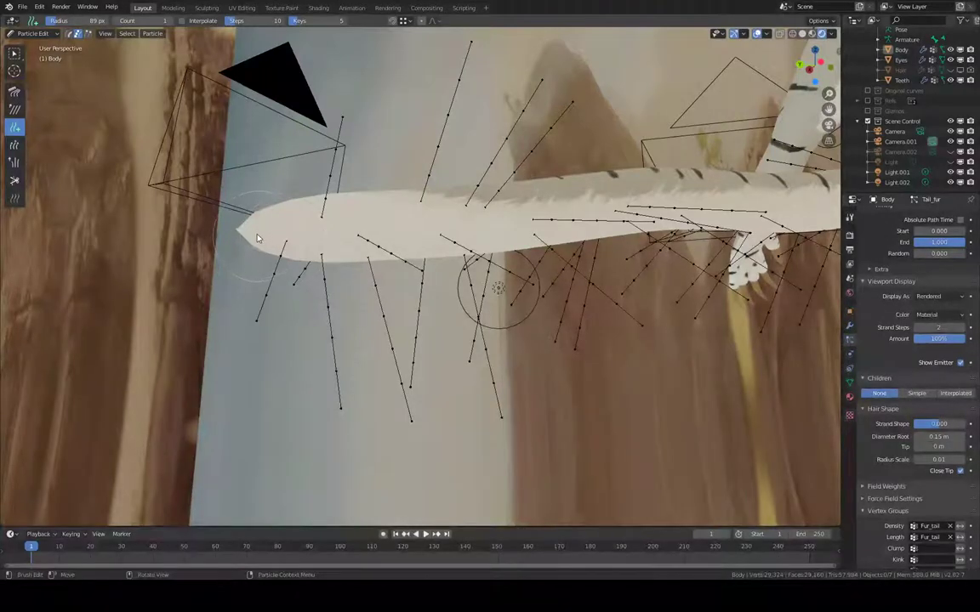
# - Select one whole guide hair on the underside of the tail's middle section and delete it
pyautogui.moveTo(261, 238); pyautogui.dragTo(536, 362, button='middle')
pyautogui.scroll(5, 536, 361)
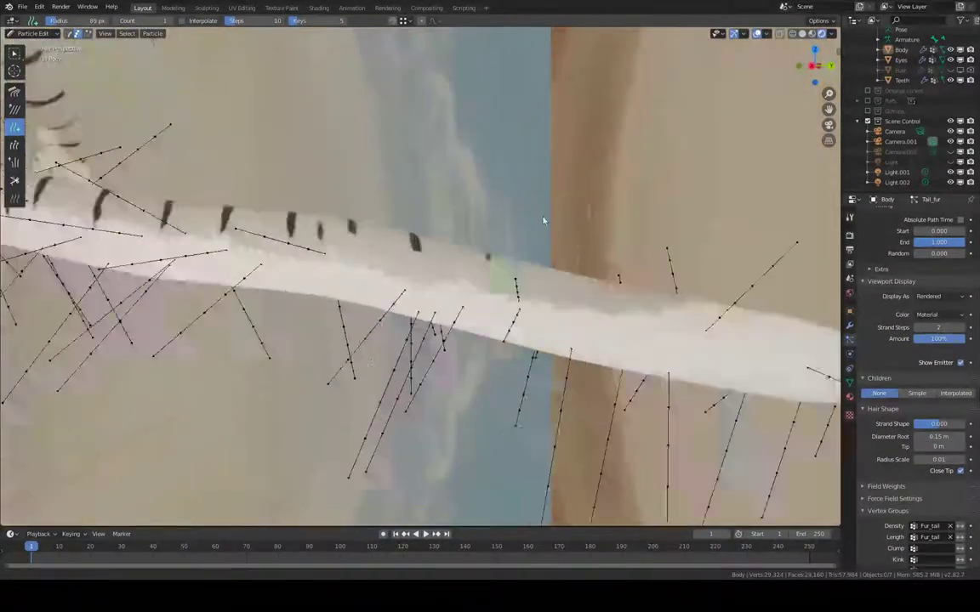
pyautogui.press('l')
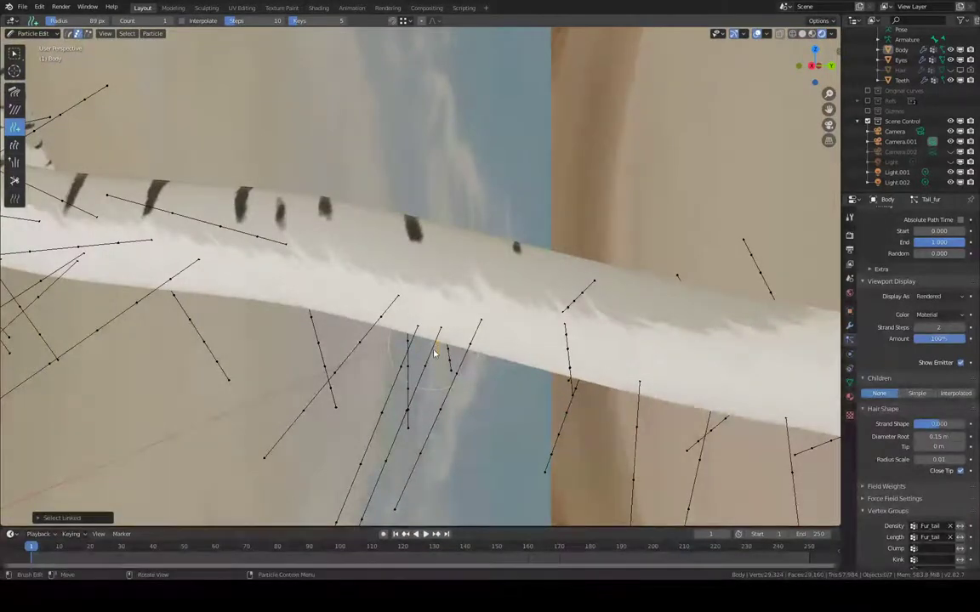
pyautogui.hotkey('ctrl', 'z')
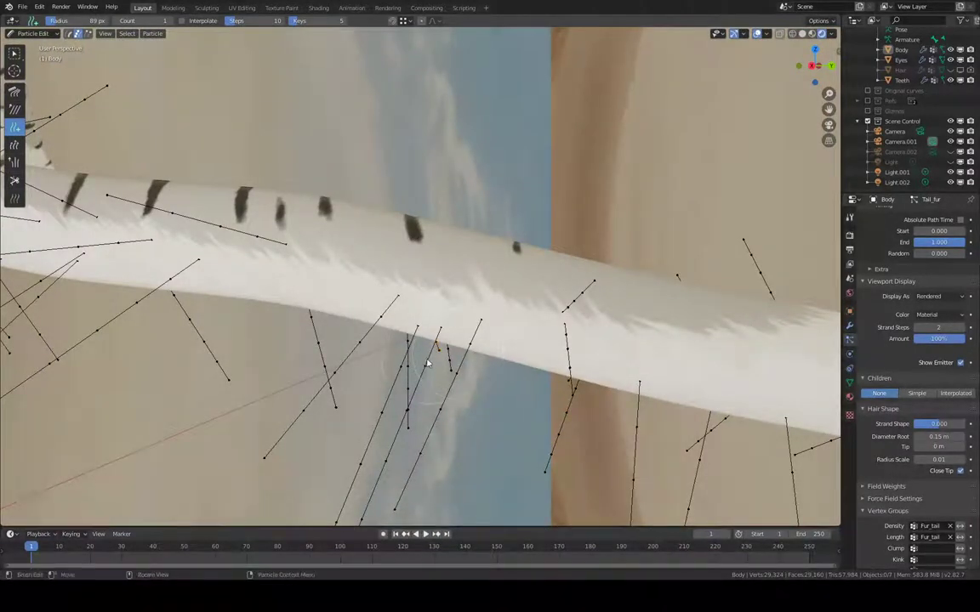
pyautogui.press('x')
pyautogui.click(426, 357)
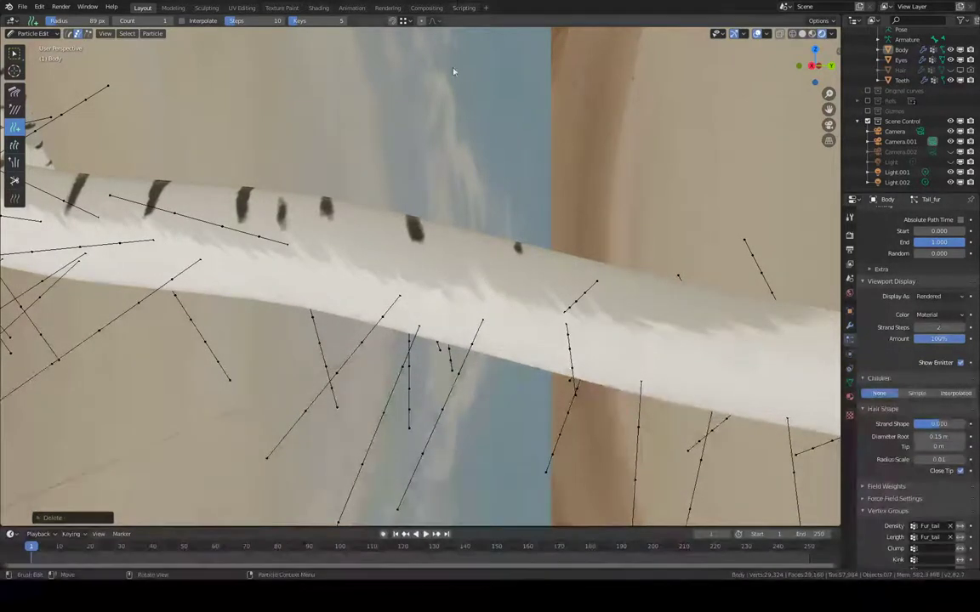
# - Check the rendered tail hairs in Object Mode and return to Particle Edit mode
pyautogui.moveTo(412, 241)
pyautogui.mouseDown(button='middle')
pyautogui.moveTo(453, 226)
pyautogui.moveTo(399, 252)
pyautogui.mouseUp(button='middle')
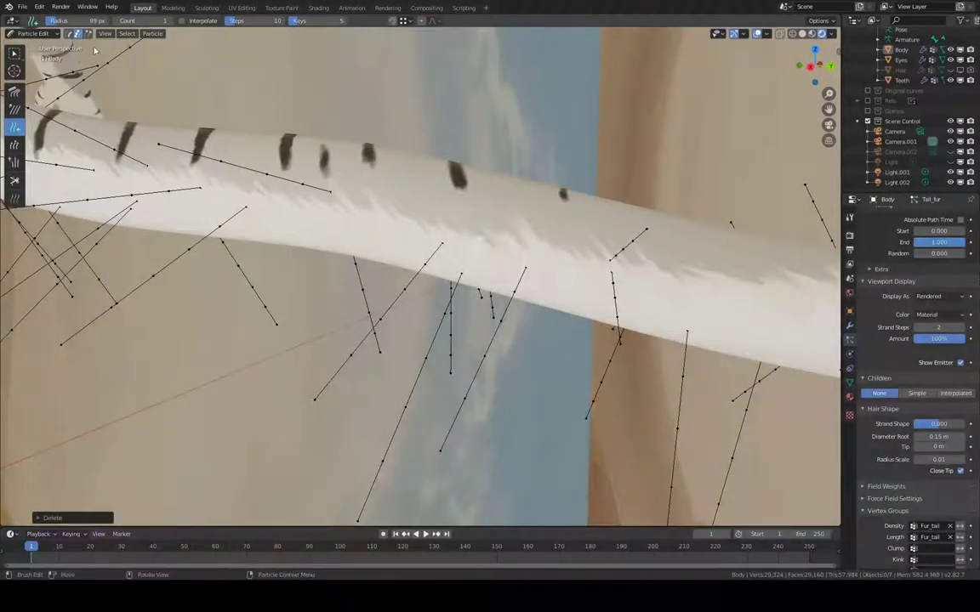
pyautogui.click(40, 34)
pyautogui.click(36, 45)
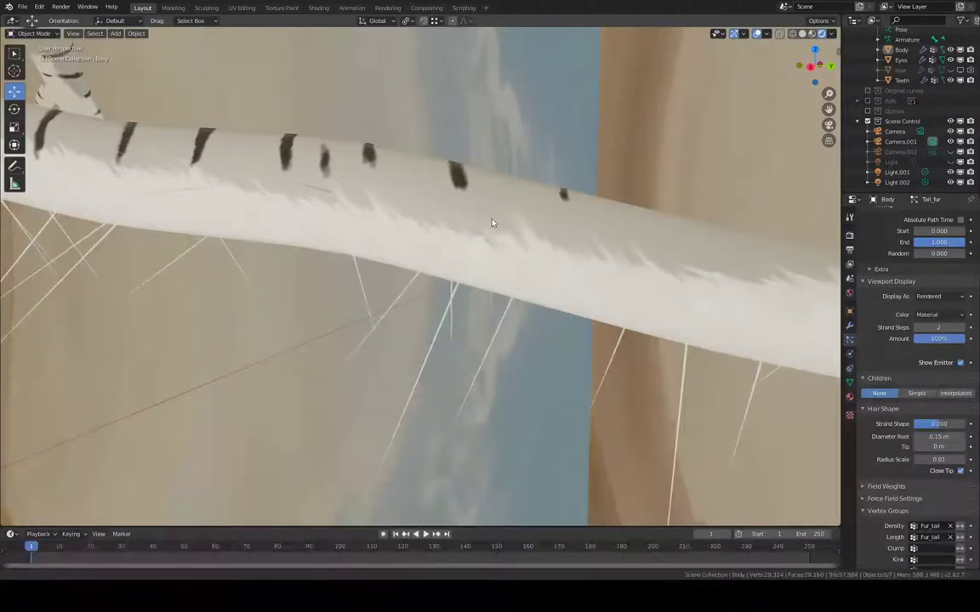
pyautogui.click(36, 33)
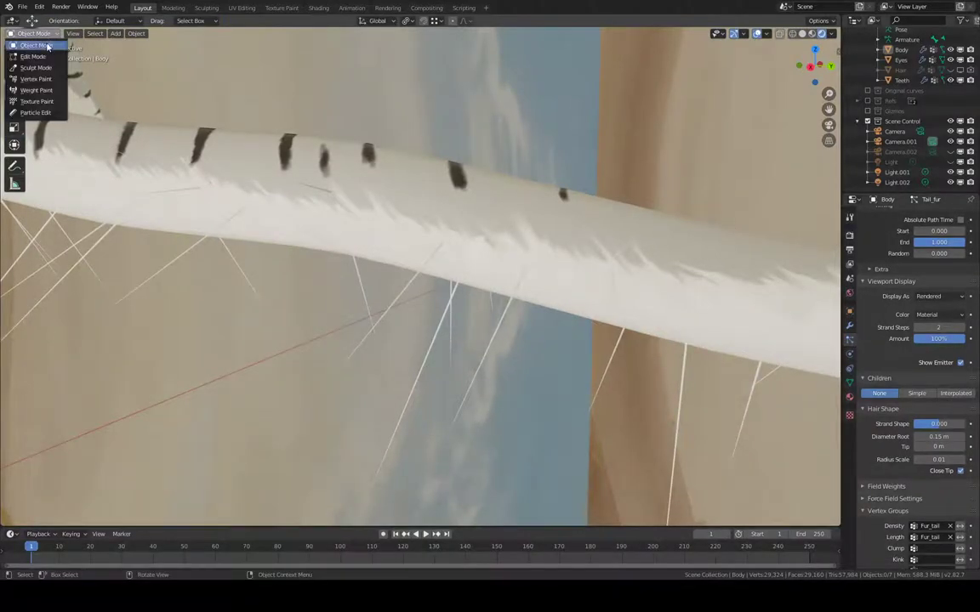
pyautogui.click(36, 112)
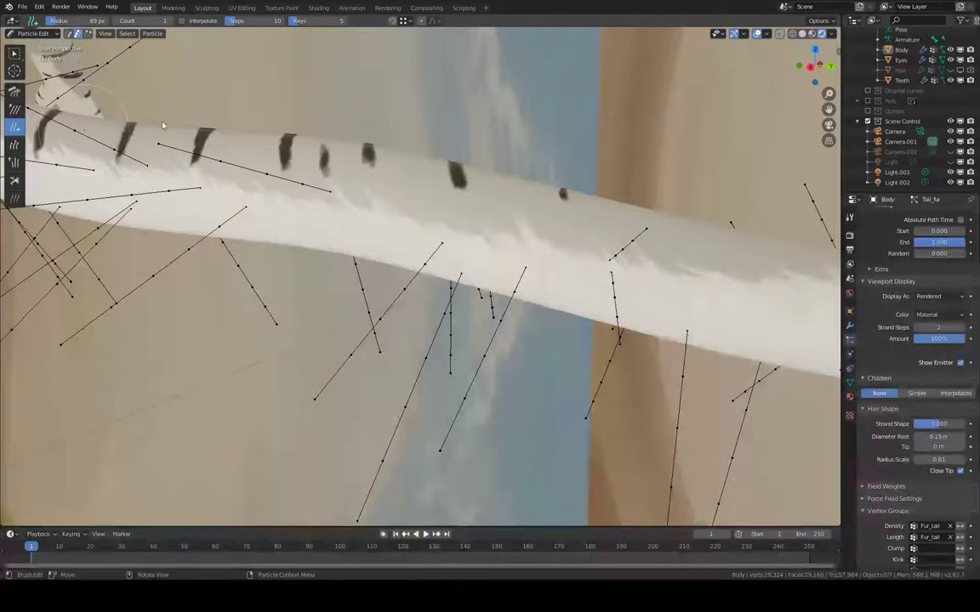
# - Switch the particle brush from Add to Comb for grooming the tail's guide hairs
pyautogui.moveTo(161, 125); pyautogui.dragTo(413, 148, button='middle')
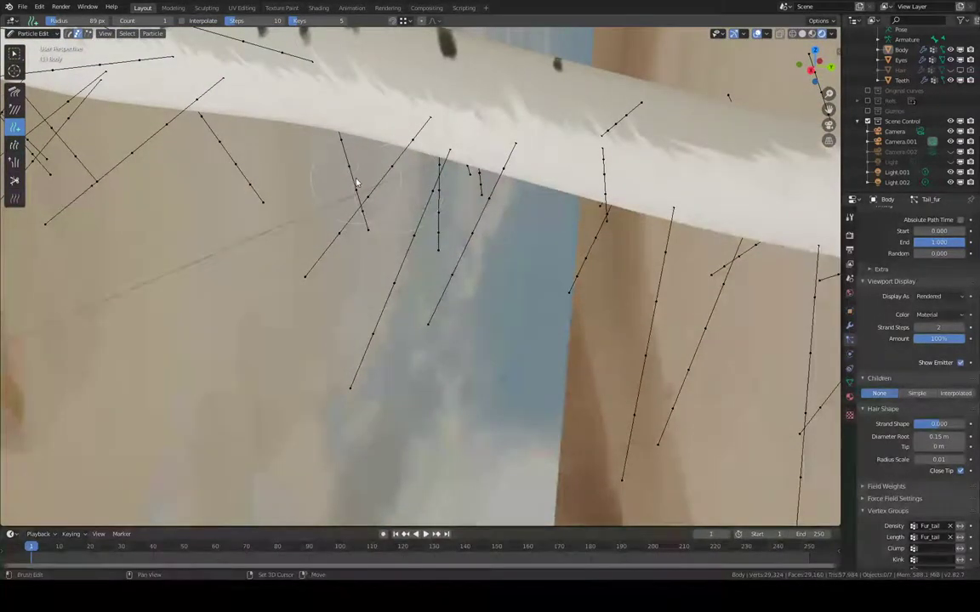
pyautogui.rightClick(440, 167)
pyautogui.moveTo(318, 155)
pyautogui.mouseDown(button='middle')
pyautogui.moveTo(326, 130)
pyautogui.moveTo(311, 159)
pyautogui.mouseUp(button='middle')
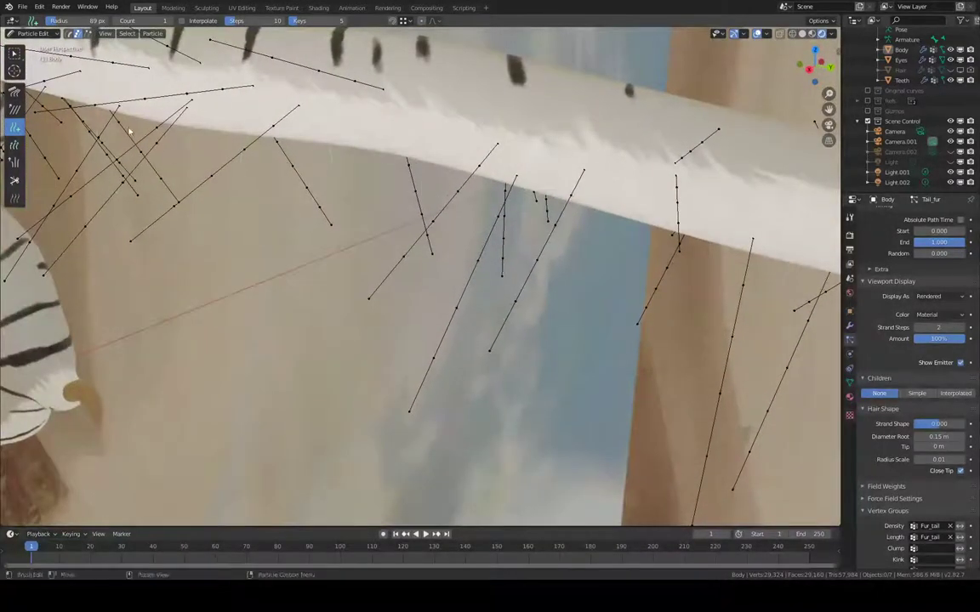
pyautogui.click(16, 90)
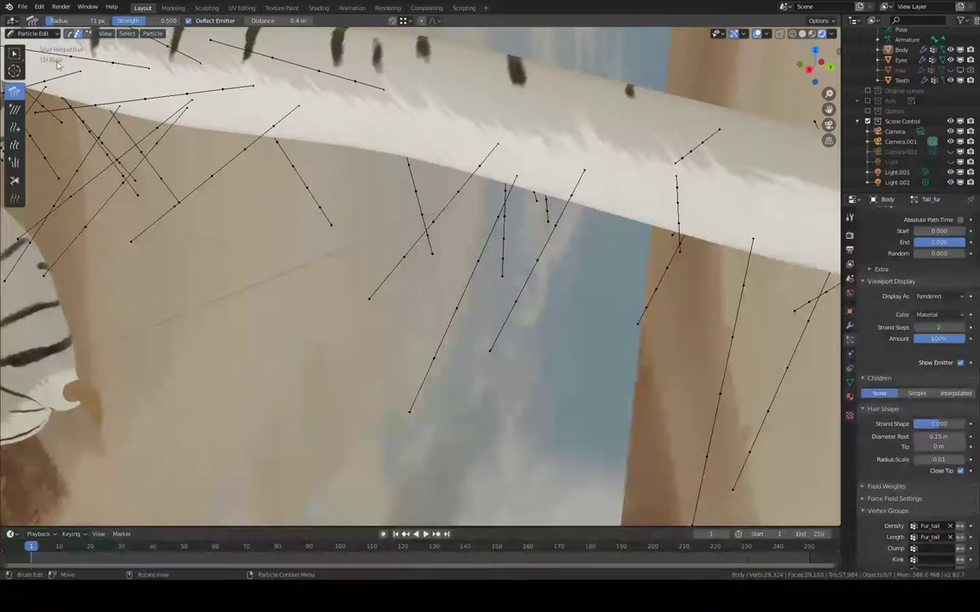
pyautogui.moveTo(347, 191); pyautogui.dragTo(306, 117, button='middle')
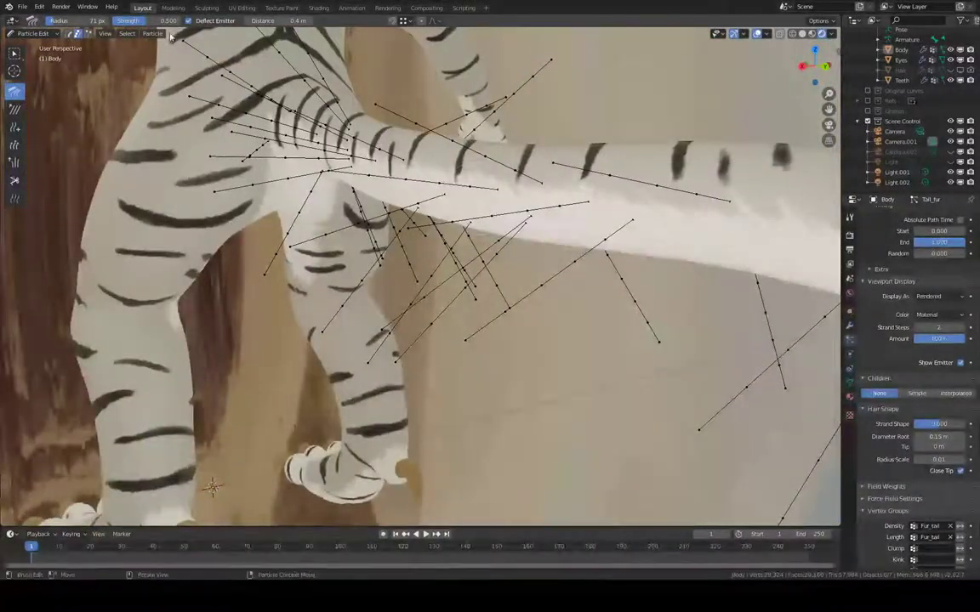
# - Return the tiger body to Object Mode and save the file
pyautogui.click(32, 33)
pyautogui.click(35, 45)
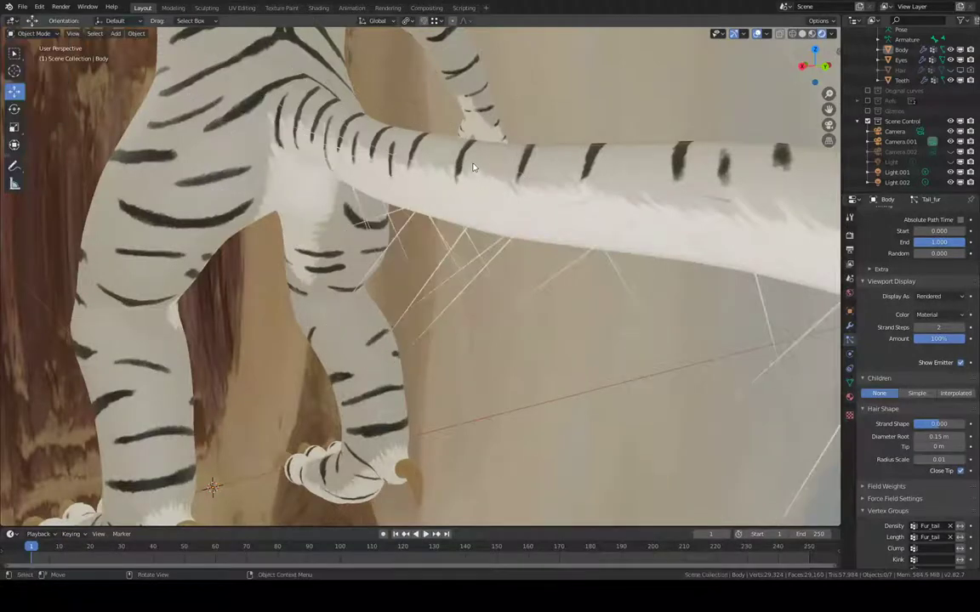
pyautogui.moveTo(473, 166)
pyautogui.mouseDown(button='middle')
pyautogui.moveTo(531, 168)
pyautogui.moveTo(488, 168)
pyautogui.moveTo(485, 160)
pyautogui.mouseUp(button='middle')
pyautogui.hotkey('ctrl', 's')
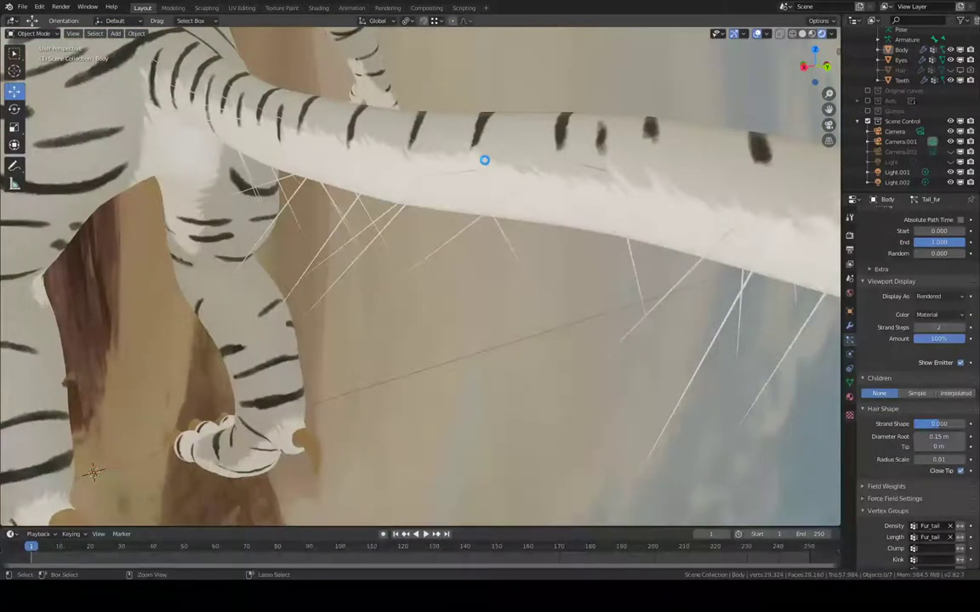
pyautogui.hotkey('ctrl', 's')
# - Examine the hairs along the tail and the whole tiger from several sides and distances
pyautogui.moveTo(343, 120); pyautogui.dragTo(376, 131, button='middle')
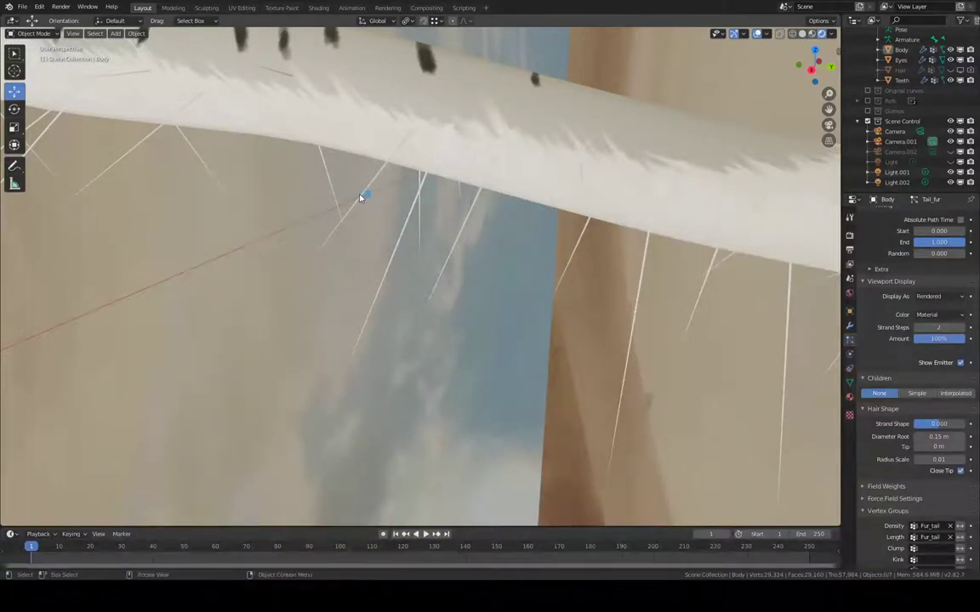
pyautogui.moveTo(303, 227); pyautogui.dragTo(356, 210, button='middle')
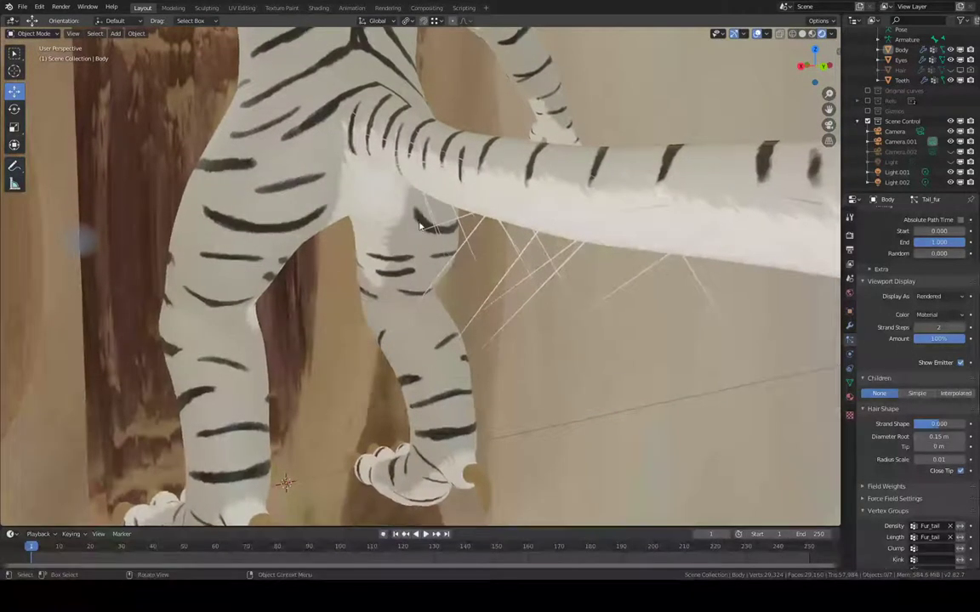
pyautogui.scroll(-14, 422, 227)
pyautogui.keyDown('shift'); pyautogui.moveTo(420, 227); pyautogui.dragTo(594, 306, button='middle'); pyautogui.keyUp('shift')
pyautogui.scroll(7, 550, 295)
pyautogui.scroll(2, 598, 340)
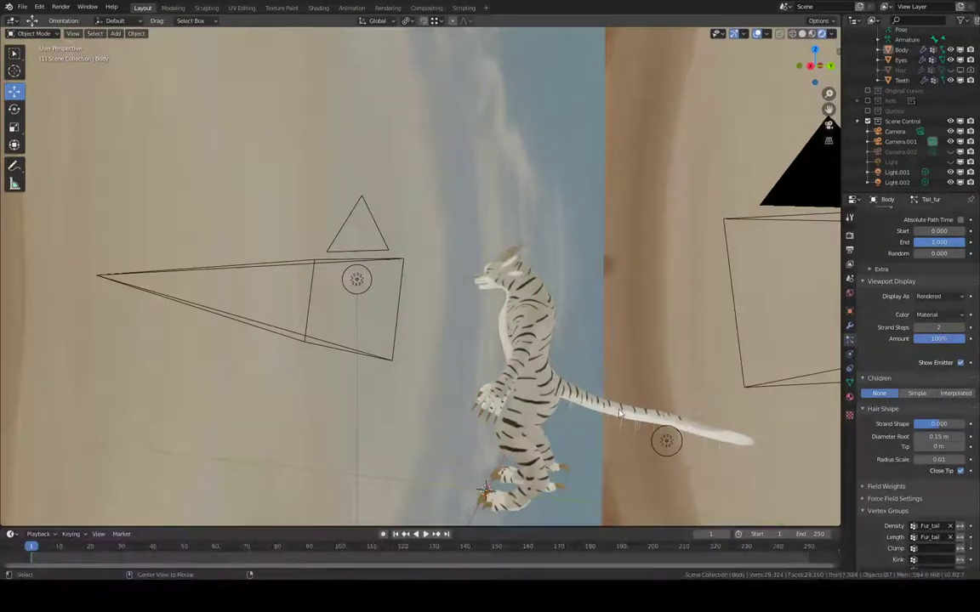
pyautogui.keyDown('alt'); pyautogui.moveTo(619, 413); pyautogui.dragTo(624, 413, button='middle'); pyautogui.keyUp('alt')
pyautogui.scroll(-9, 566, 372)
pyautogui.moveTo(567, 372); pyautogui.dragTo(535, 362, button='middle')
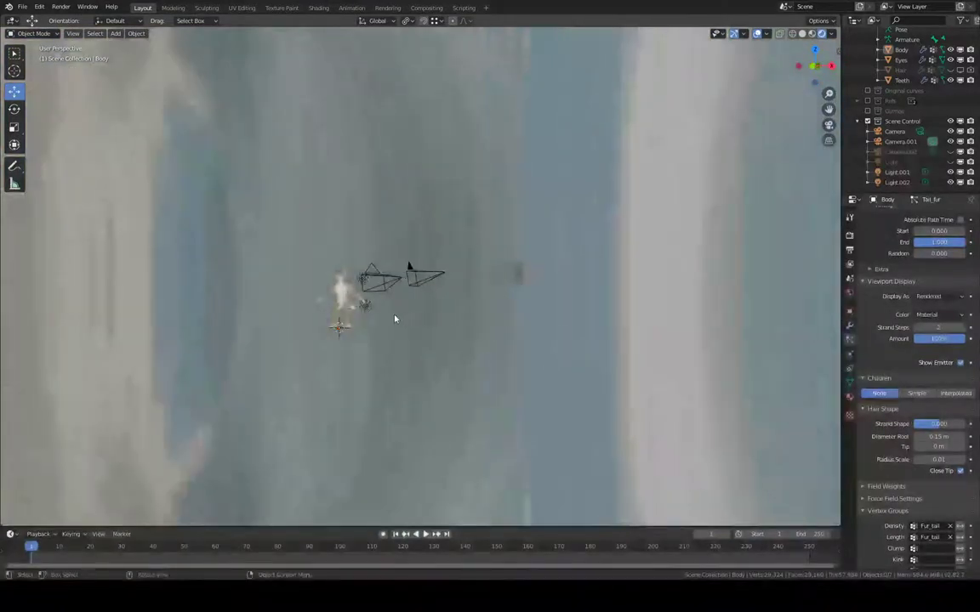
pyautogui.moveTo(395, 319); pyautogui.dragTo(460, 319, button='middle')
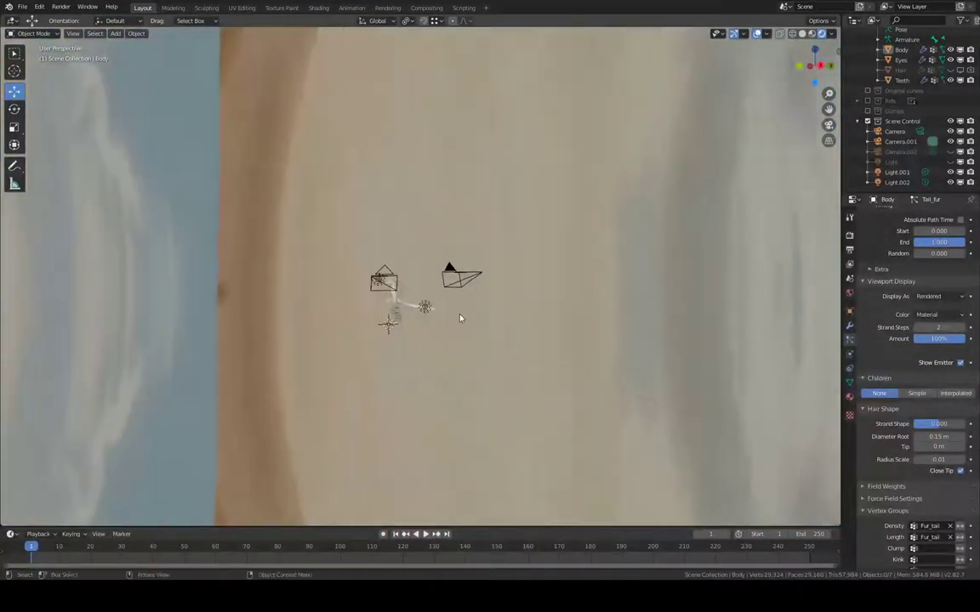
# - Select the tiger's body, frame it with the tail close up, and re-enter Particle Edit mode
pyautogui.click(397, 298)
pyautogui.press('KP_Decimal')
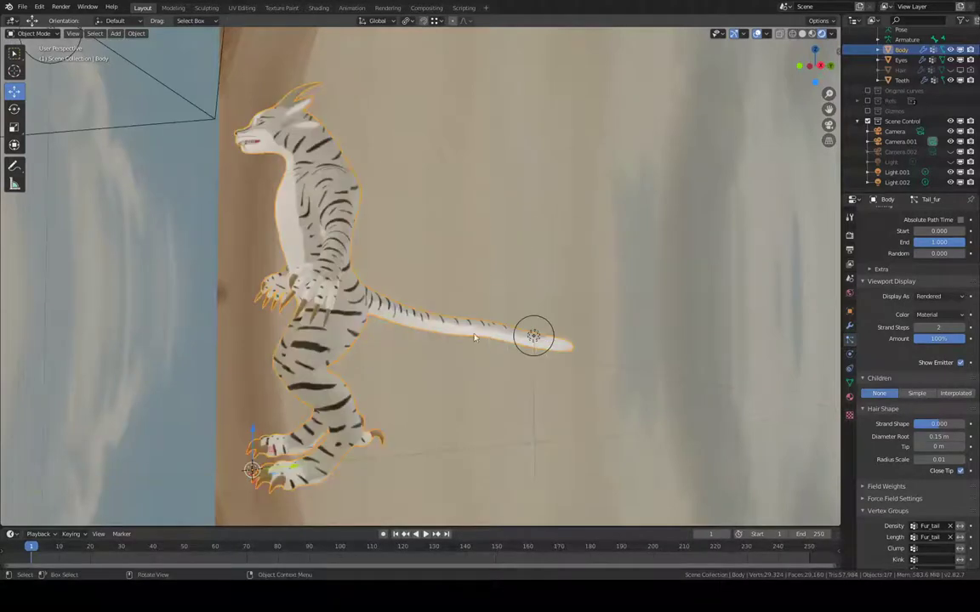
pyautogui.keyDown('alt'); pyautogui.moveTo(474, 335); pyautogui.dragTo(383, 330, button='middle'); pyautogui.keyUp('alt')
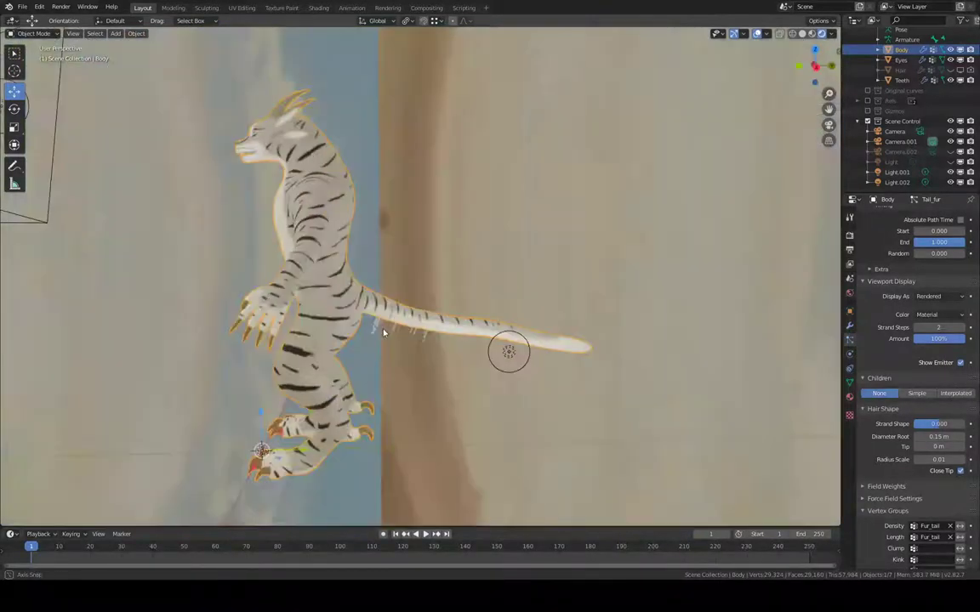
pyautogui.keyDown('alt'); pyautogui.middleClick(448, 337); pyautogui.keyUp('alt')
pyautogui.scroll(5, 406, 293)
pyautogui.moveTo(406, 294)
pyautogui.mouseDown(button='middle')
pyautogui.moveTo(348, 303)
pyautogui.moveTo(441, 304)
pyautogui.moveTo(413, 300)
pyautogui.mouseUp(button='middle')
pyautogui.scroll(3, 348, 303)
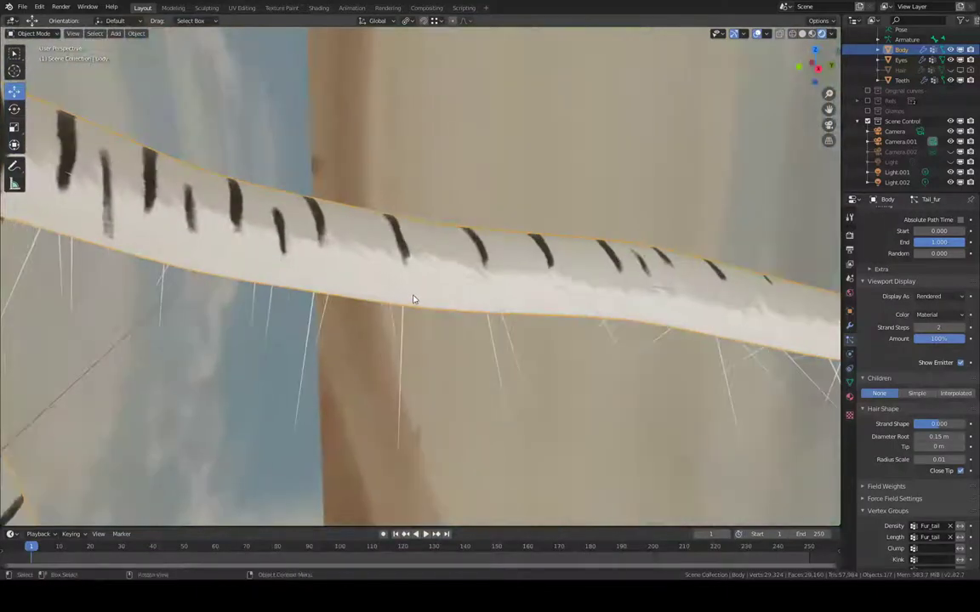
pyautogui.click(57, 36)
pyautogui.click(38, 108)
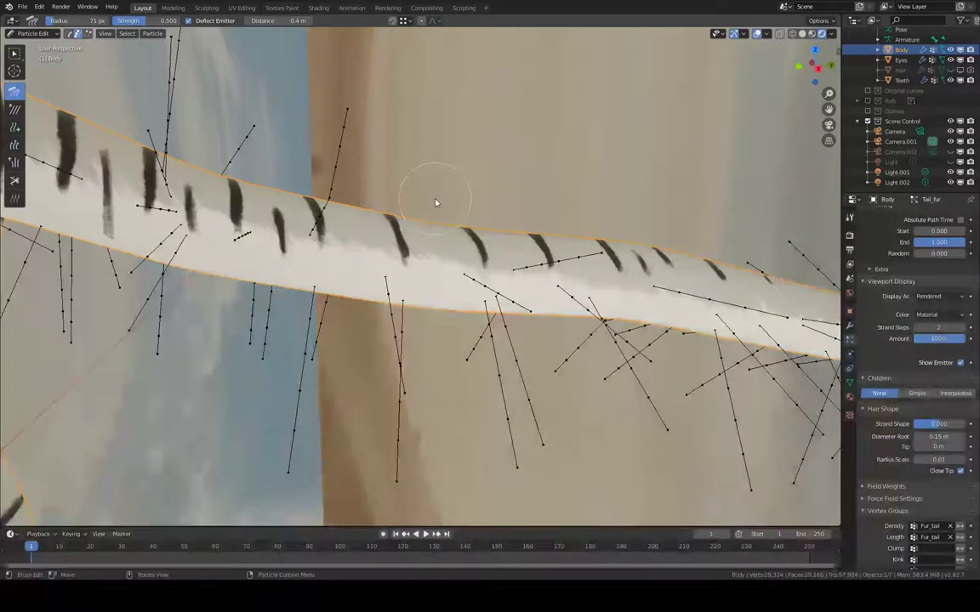
# - Select whole guide hairs around the base of the tail and delete them
pyautogui.keyDown('shift'); pyautogui.moveTo(442, 296); pyautogui.dragTo(478, 205, button='middle'); pyautogui.keyUp('shift')
pyautogui.scroll(1, 440, 217)
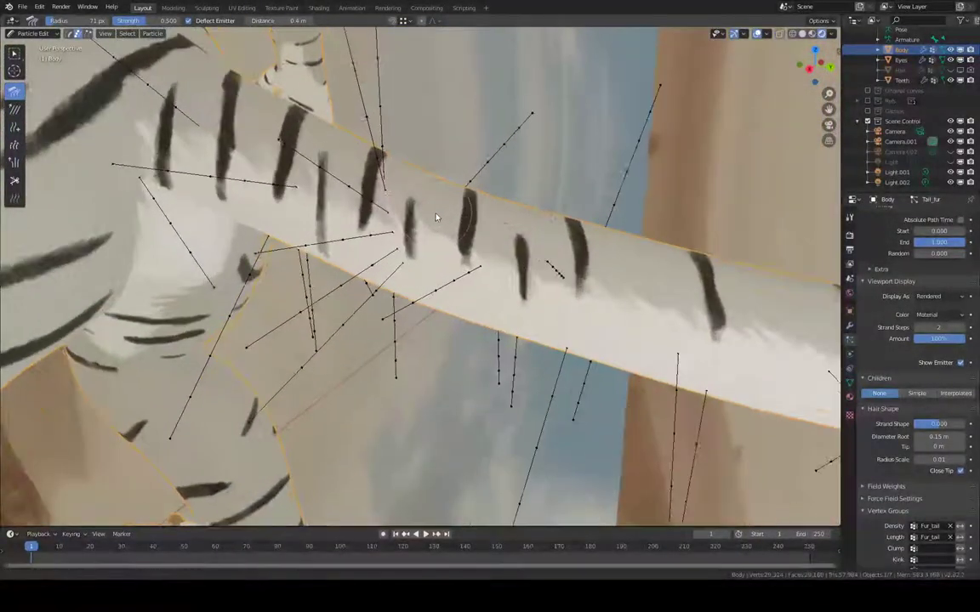
pyautogui.press('l')
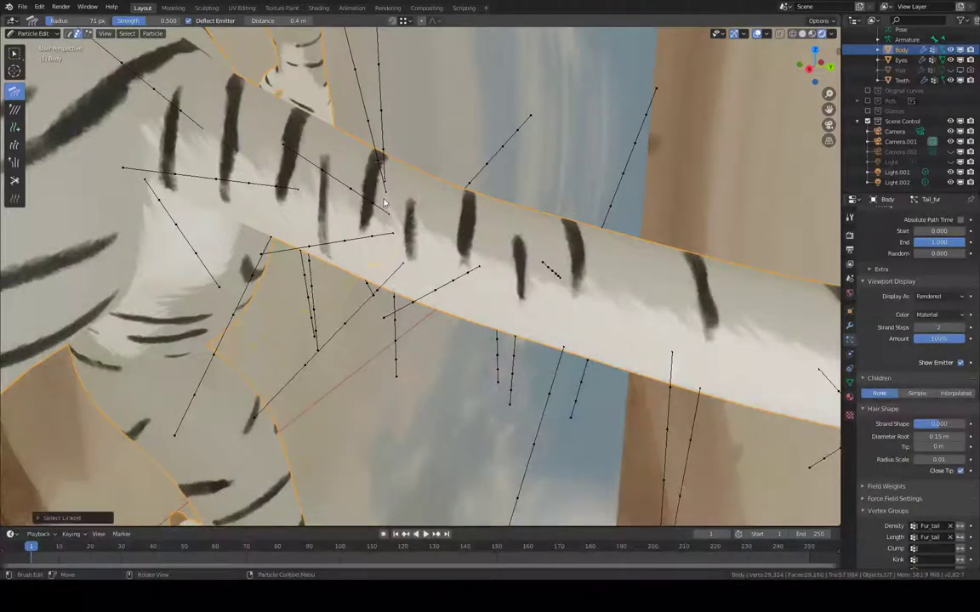
pyautogui.moveTo(475, 148)
pyautogui.mouseDown(button='middle')
pyautogui.moveTo(431, 157)
pyautogui.moveTo(471, 160)
pyautogui.mouseUp(button='middle')
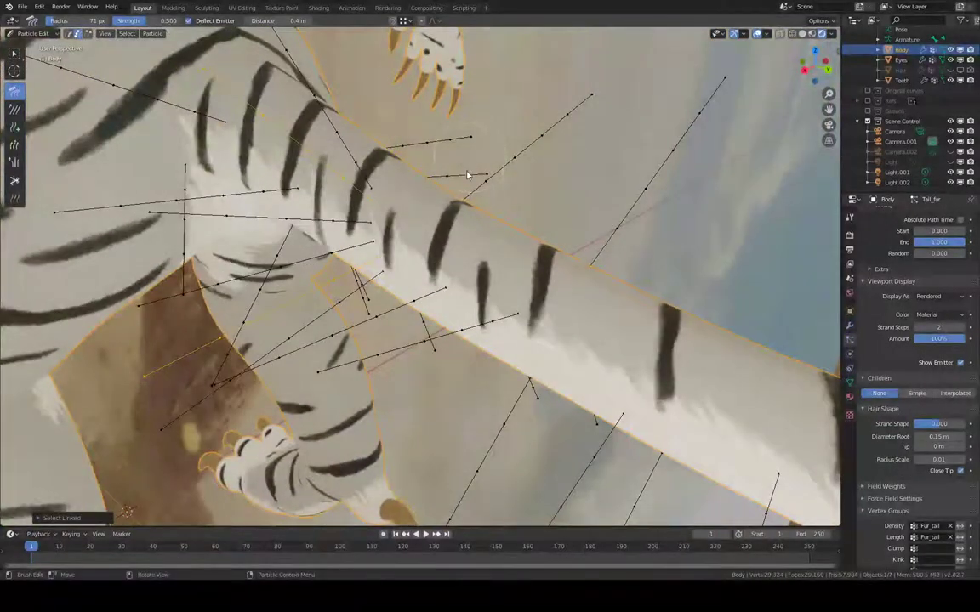
pyautogui.press('x')
pyautogui.click(465, 176)
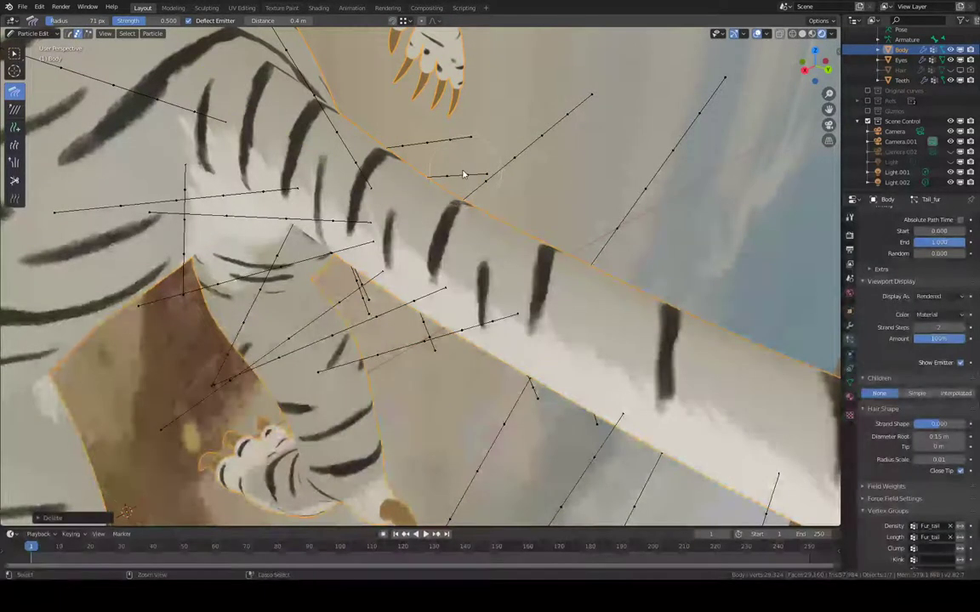
pyautogui.hotkey('ctrl', 'z')
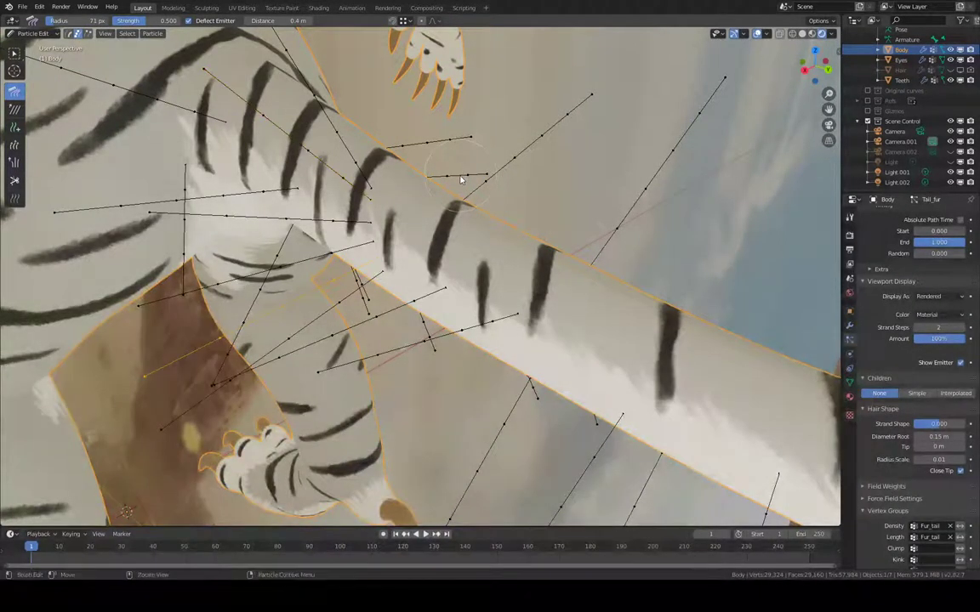
pyautogui.press('x')
pyautogui.click(360, 193)
# - Select further whole guide hairs crossing the upper side of the tail near its base and delete them
pyautogui.moveTo(361, 193); pyautogui.dragTo(492, 146, button='middle')
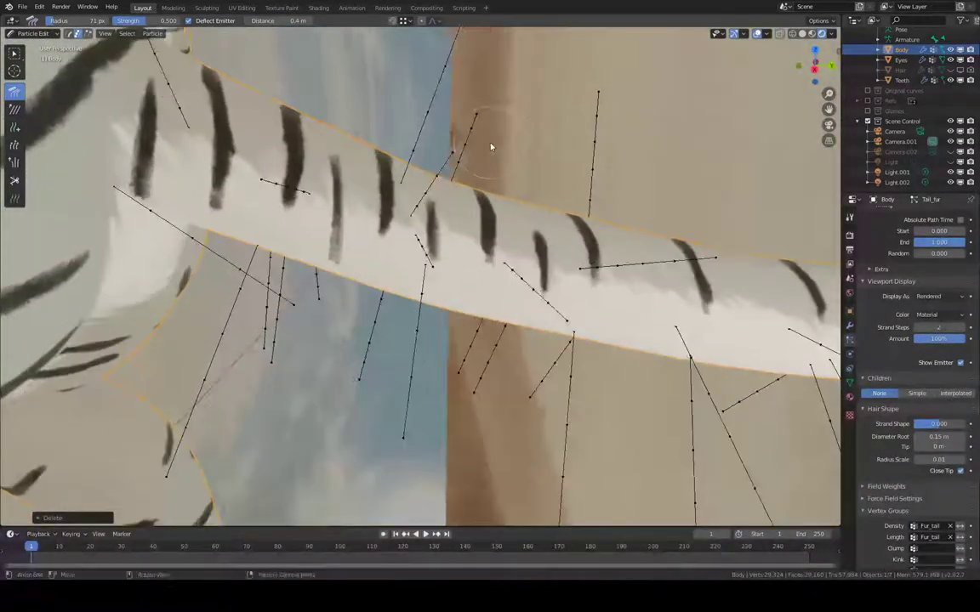
pyautogui.press('ctrl')
pyautogui.keyDown('ctrl'); pyautogui.click(417, 212); pyautogui.keyUp('ctrl')
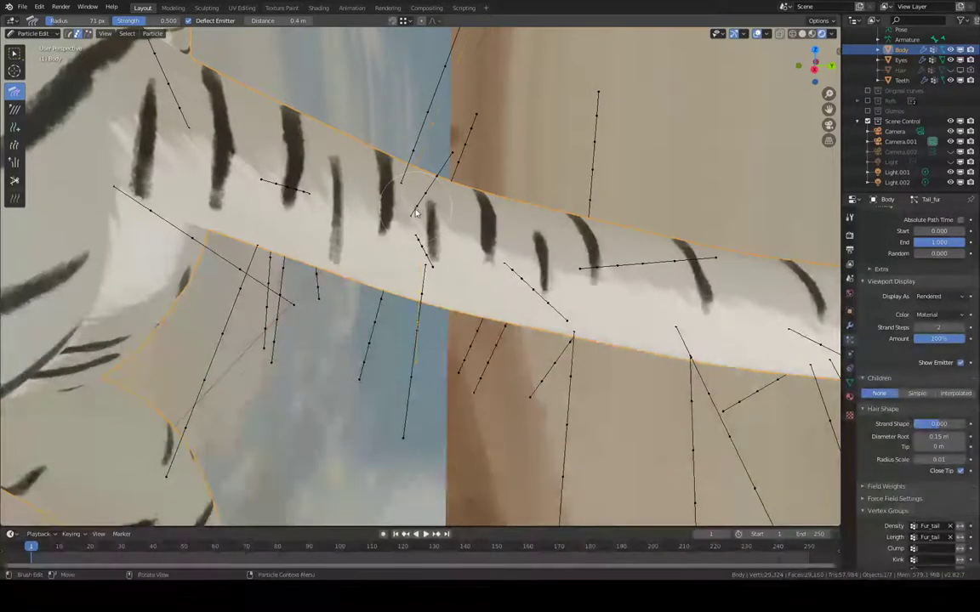
pyautogui.press('l')
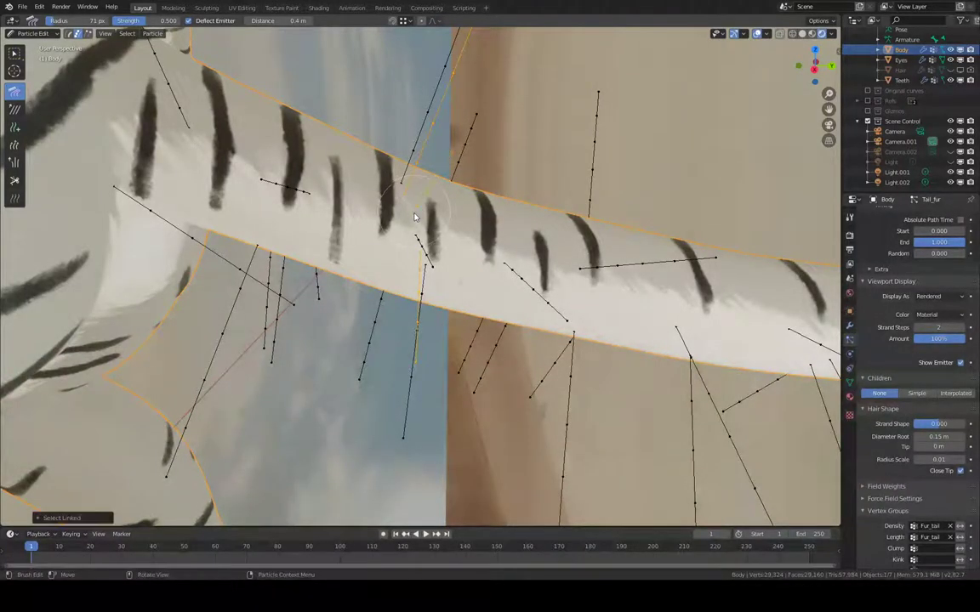
pyautogui.press('x')
pyautogui.click(416, 213)
# - Place new guide hairs around the base of the tail with the Add brush
pyautogui.moveTo(416, 217); pyautogui.dragTo(271, 159, button='middle')
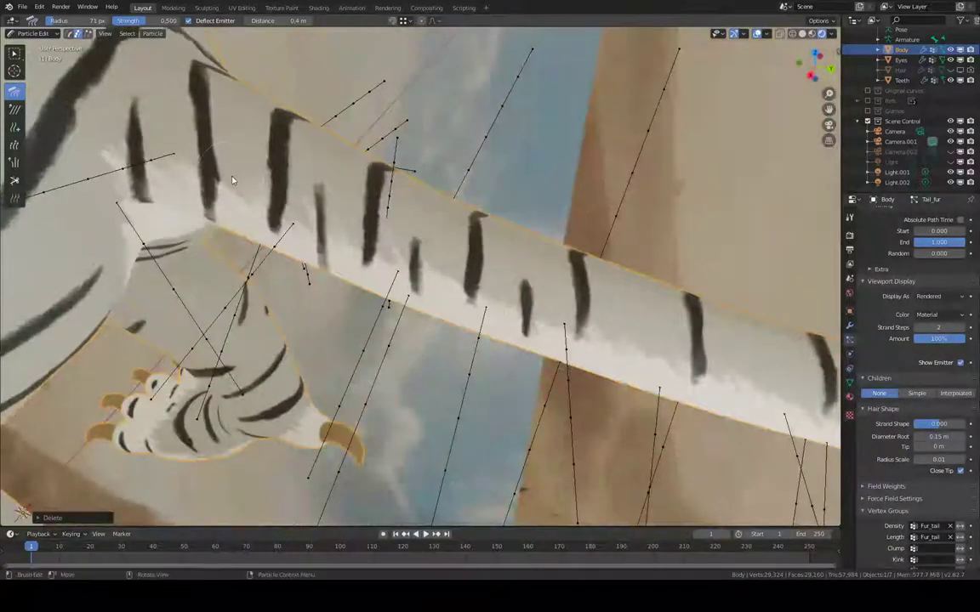
pyautogui.moveTo(238, 163); pyautogui.dragTo(288, 126)
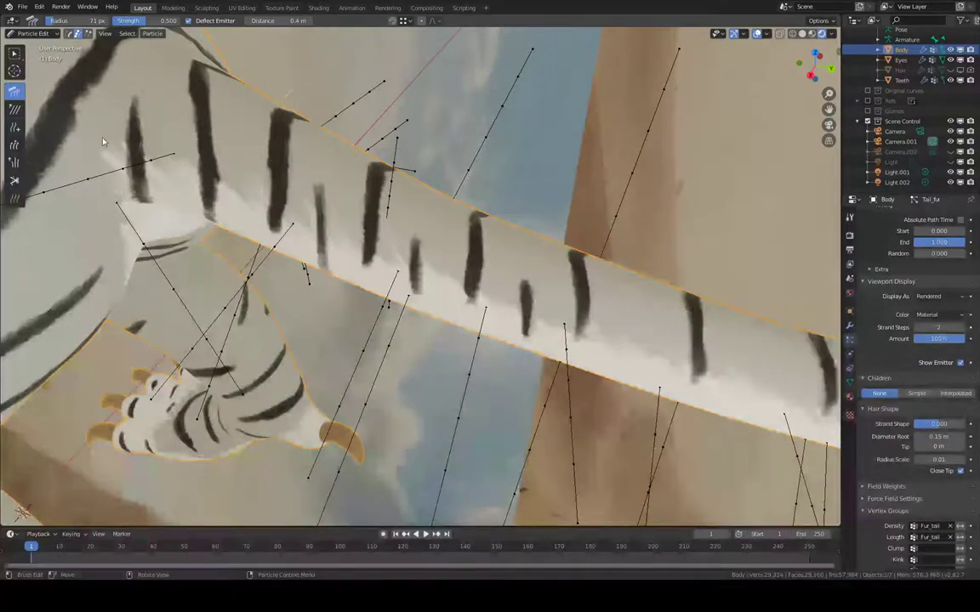
pyautogui.click(17, 128)
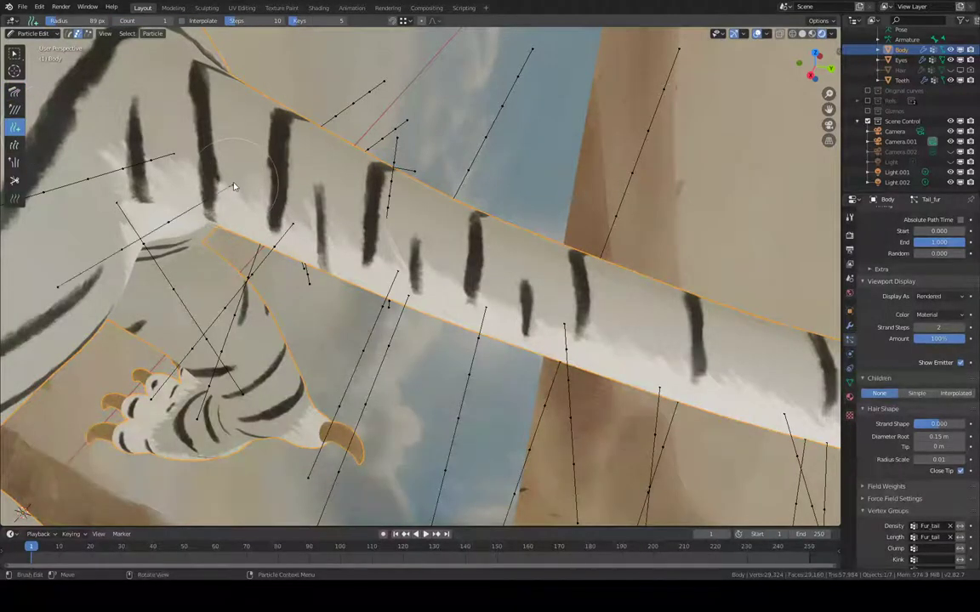
pyautogui.moveTo(234, 186); pyautogui.dragTo(382, 85, button='middle')
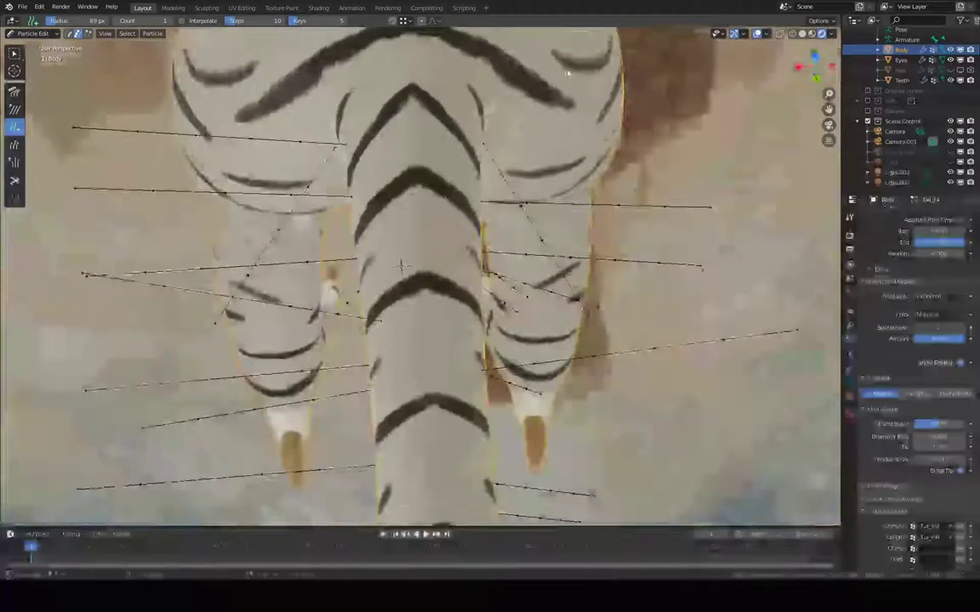
pyautogui.moveTo(466, 58); pyautogui.dragTo(519, 83, button='middle')
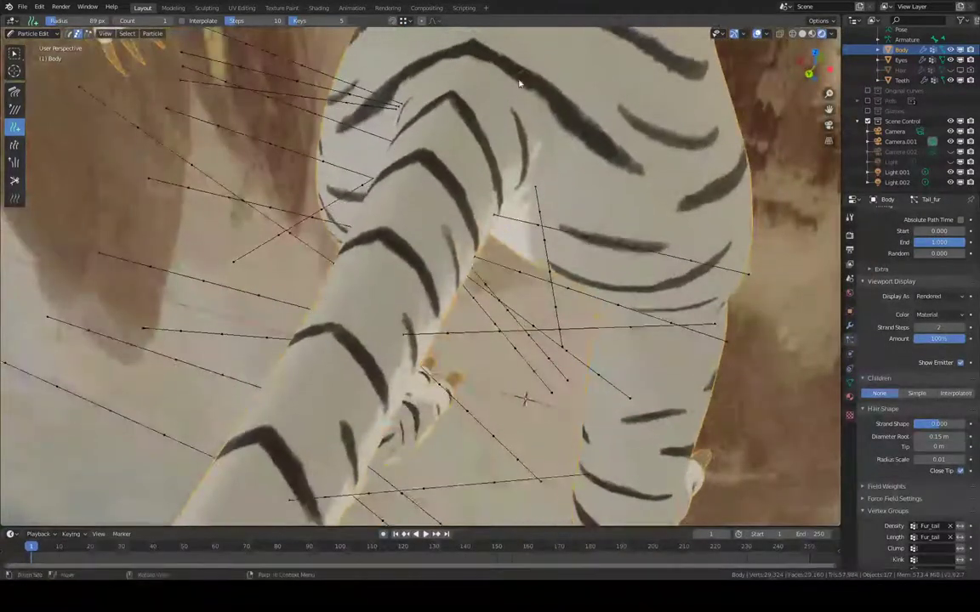
pyautogui.moveTo(513, 126); pyautogui.dragTo(589, 54, button='middle')
pyautogui.scroll(-10, 430, 173)
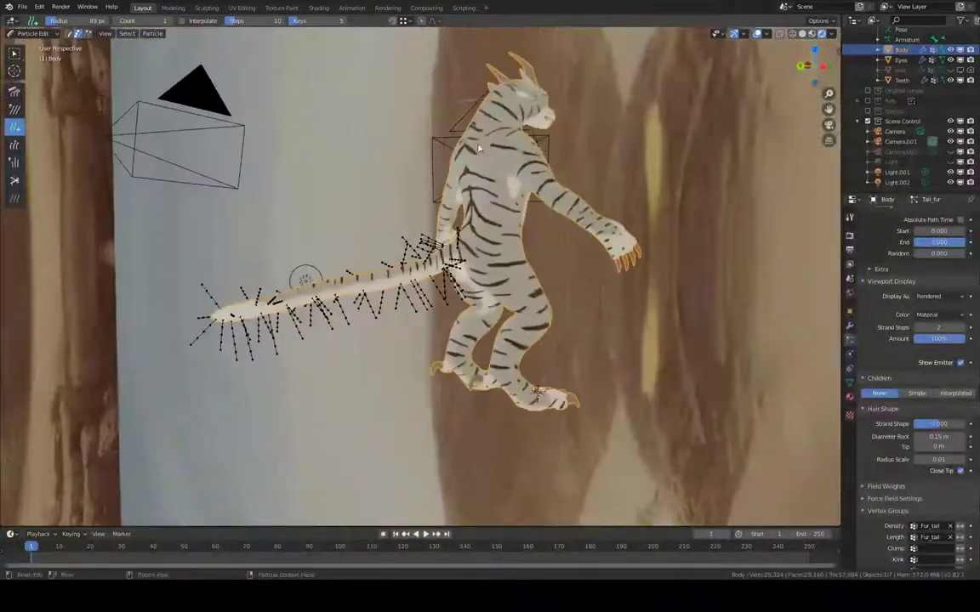
pyautogui.scroll(6, 430, 174)
pyautogui.moveTo(428, 174); pyautogui.dragTo(653, 400, button='middle')
pyautogui.keyDown('ctrl'); pyautogui.moveTo(432, 206); pyautogui.dragTo(438, 174, button='middle'); pyautogui.keyUp('ctrl')
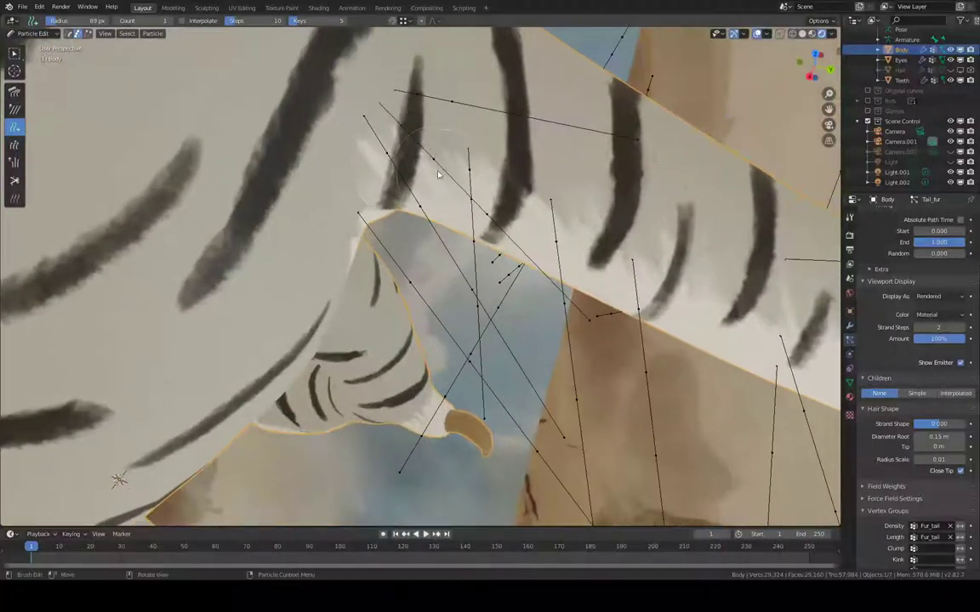
# - Delete a stray whole guide hair on each side of the tail's base
pyautogui.press('l')
pyautogui.press('x')
pyautogui.click(397, 119)
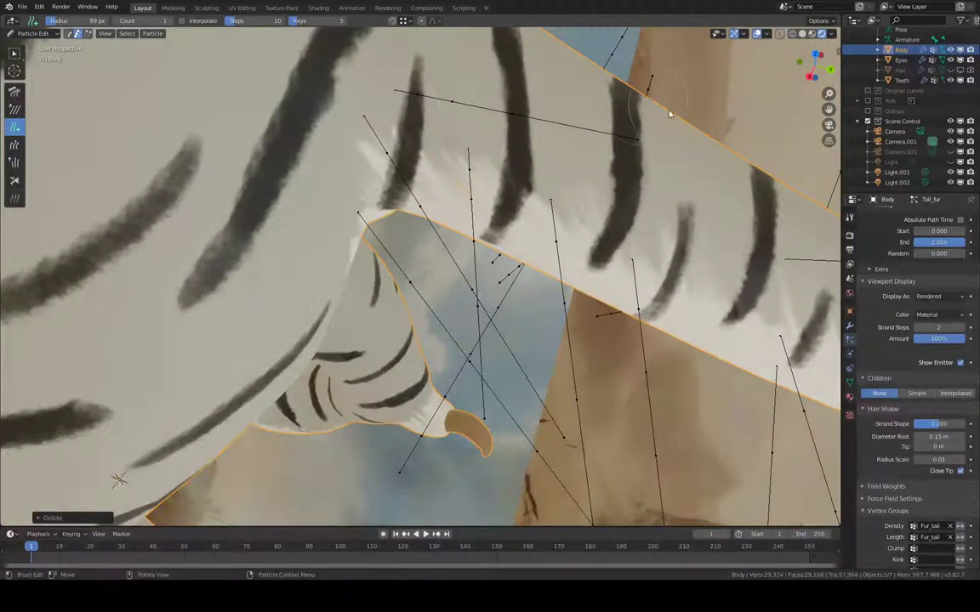
pyautogui.moveTo(605, 102); pyautogui.dragTo(483, 123, button='middle')
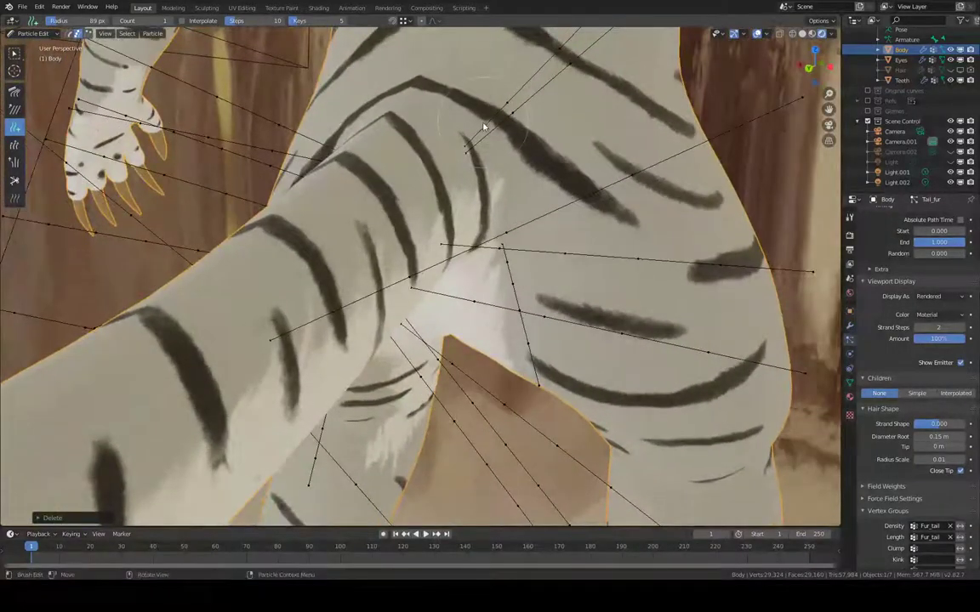
pyautogui.press('x')
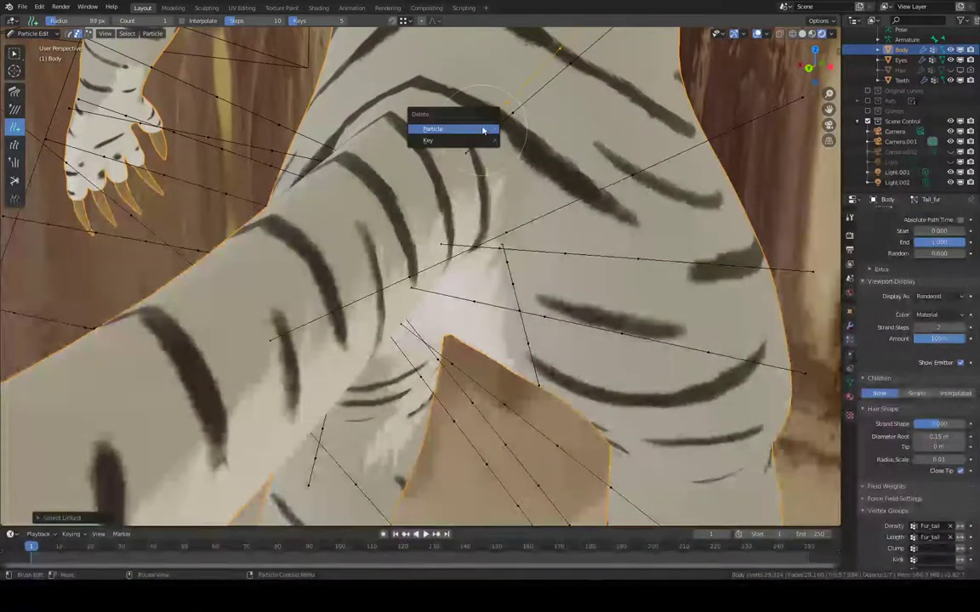
pyautogui.click(482, 130)
# - Delete one whole guide hair on the tail's underside and another in the white area beneath its base
pyautogui.moveTo(483, 130); pyautogui.dragTo(395, 221, button='middle')
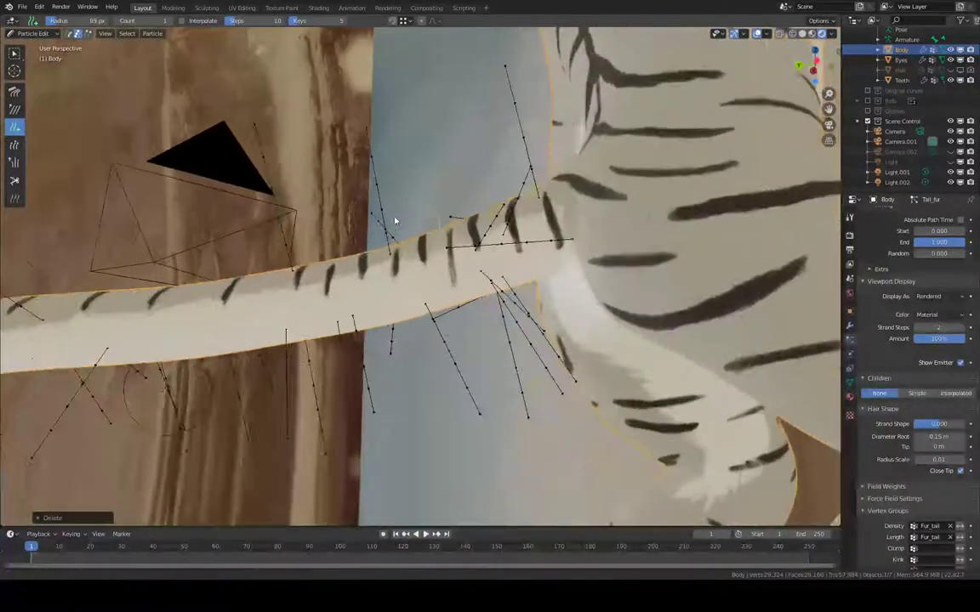
pyautogui.click(356, 330)
pyautogui.press('x')
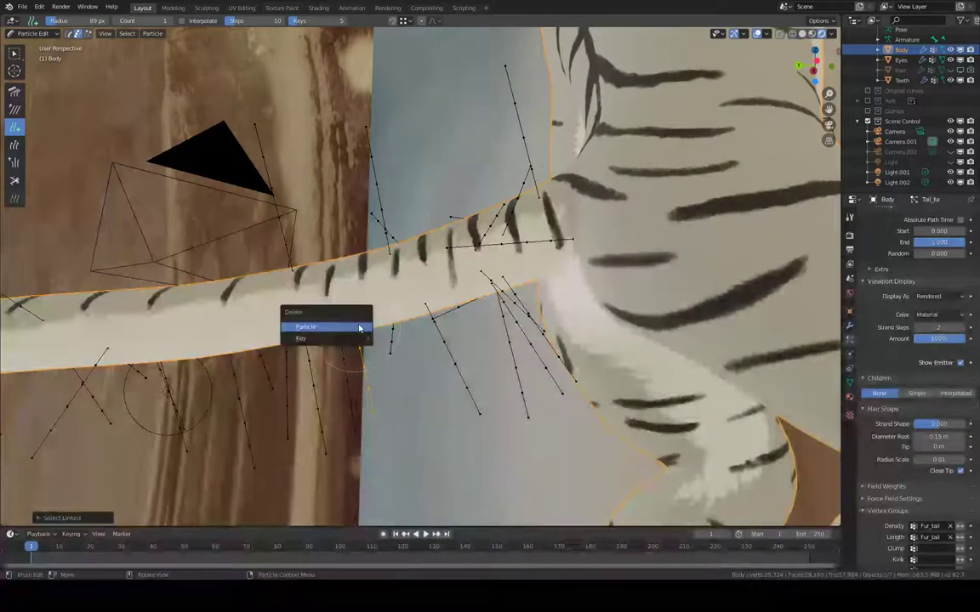
pyautogui.click(356, 328)
pyautogui.moveTo(356, 296); pyautogui.dragTo(454, 147, button='middle')
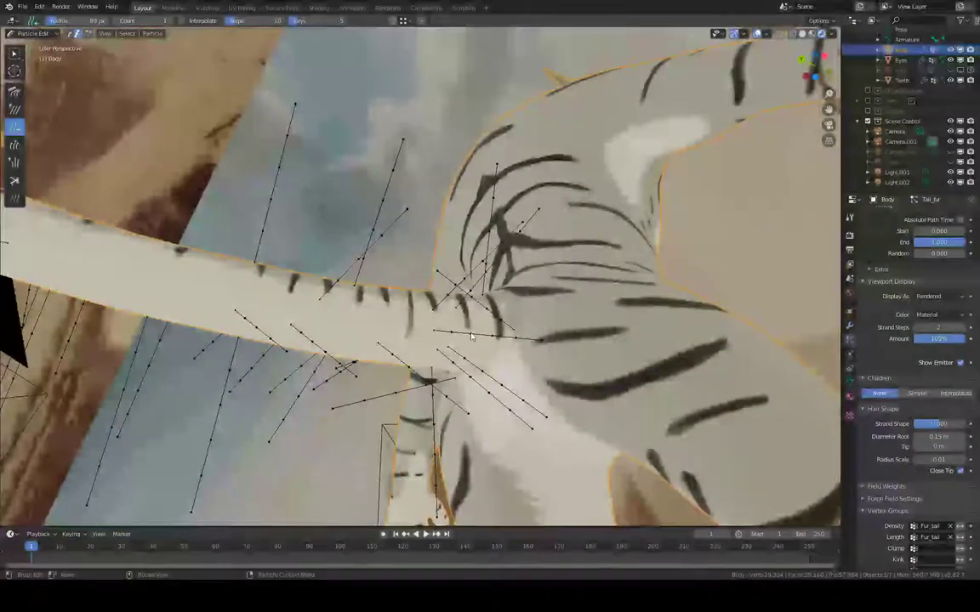
pyautogui.click(443, 360)
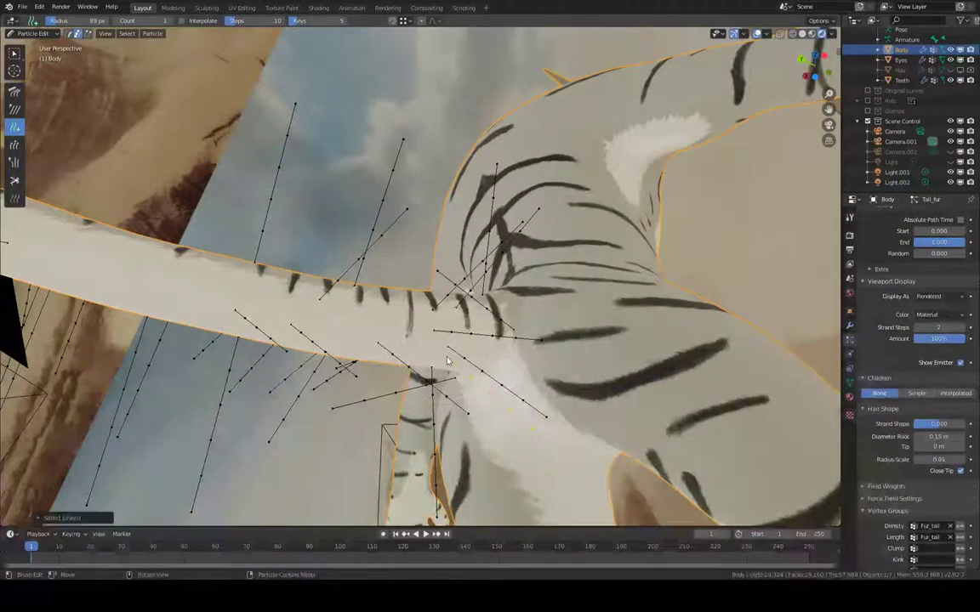
pyautogui.press('x')
pyautogui.click(449, 358)
# - Add more guide hairs on the side of the tail between the stripes and the white underside
pyautogui.moveTo(453, 306); pyautogui.dragTo(275, 257, button='middle')
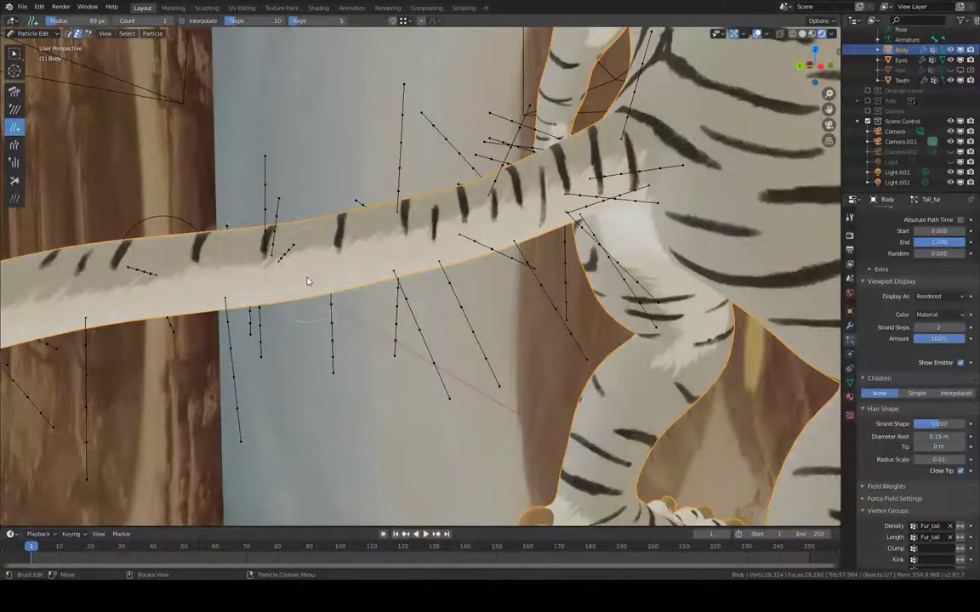
pyautogui.moveTo(311, 263); pyautogui.dragTo(272, 250)
pyautogui.moveTo(341, 207); pyautogui.dragTo(367, 194, button='middle')
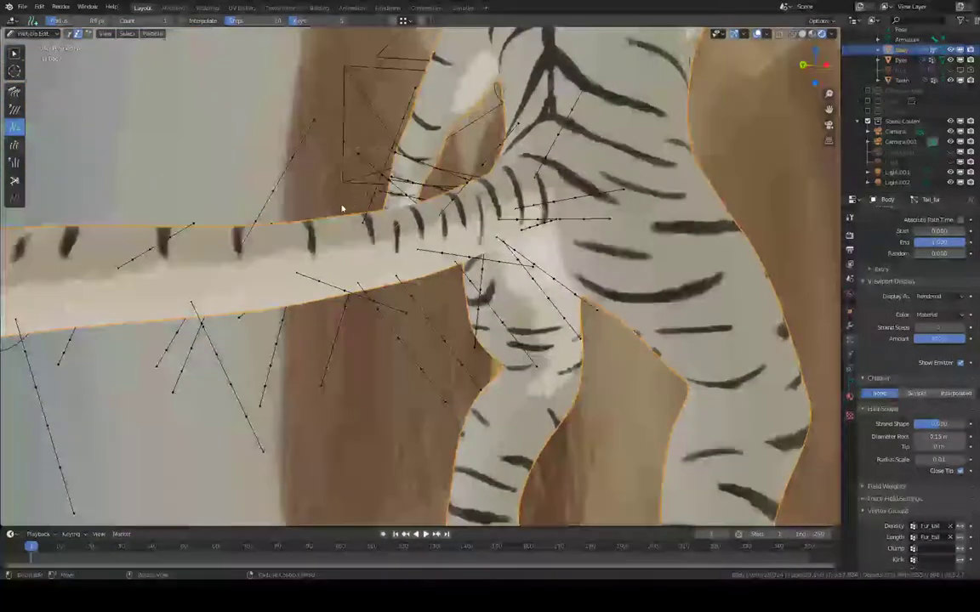
pyautogui.moveTo(459, 174); pyautogui.dragTo(426, 160, button='middle')
pyautogui.keyDown('shift'); pyautogui.moveTo(298, 153); pyautogui.dragTo(400, 120, button='middle'); pyautogui.keyUp('shift')
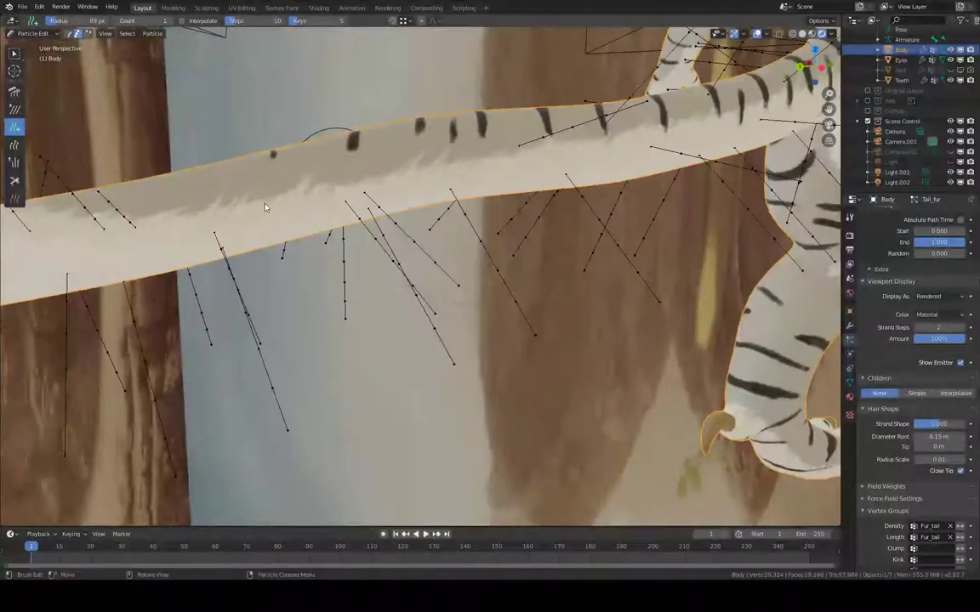
# - Delete a short whole guide hair on the side of the tail, about midway towards the tip
pyautogui.moveTo(284, 198); pyautogui.dragTo(418, 221, button='middle')
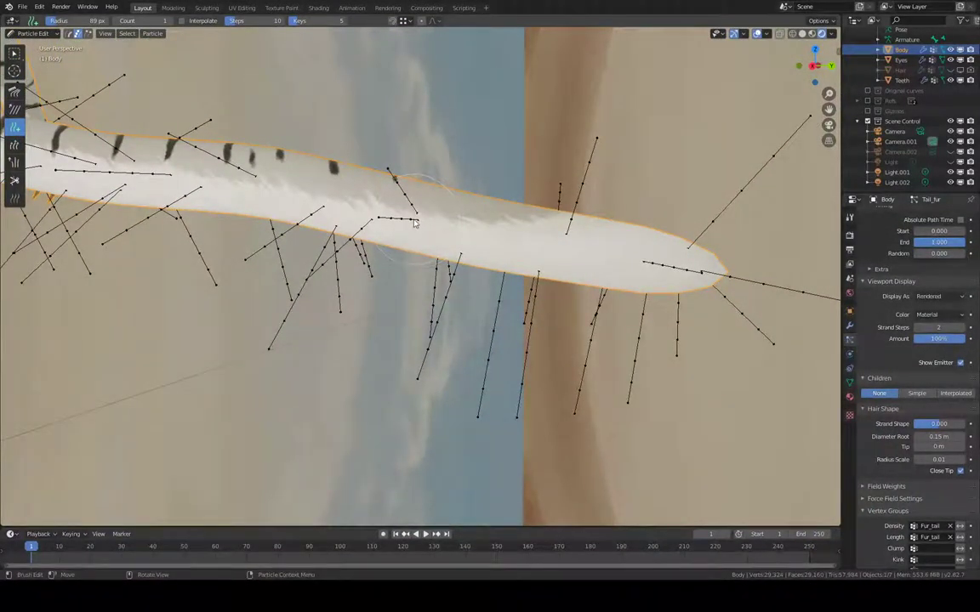
pyautogui.press('l')
pyautogui.press('x')
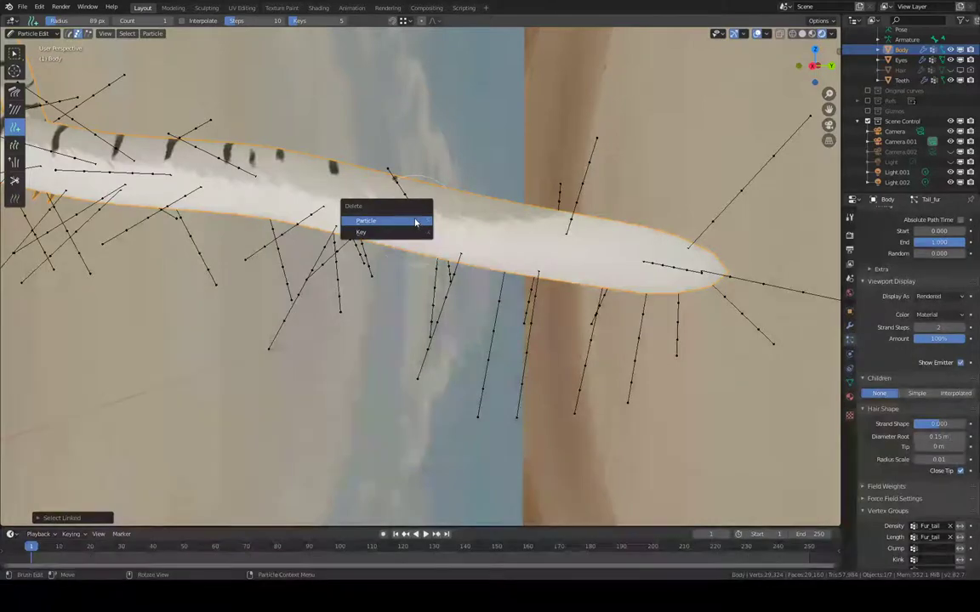
pyautogui.click(416, 221)
# - Go to Object Mode and back to Particle Edit, with Path select mode and the Comb brush active
pyautogui.moveTo(416, 221); pyautogui.dragTo(276, 113, button='middle')
pyautogui.click(34, 33)
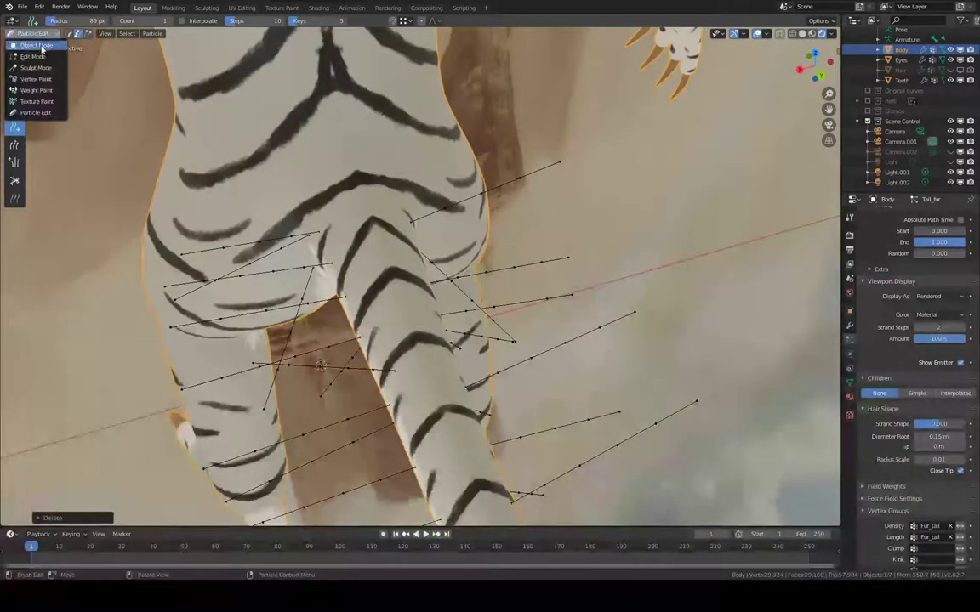
pyautogui.click(37, 45)
pyautogui.click(34, 33)
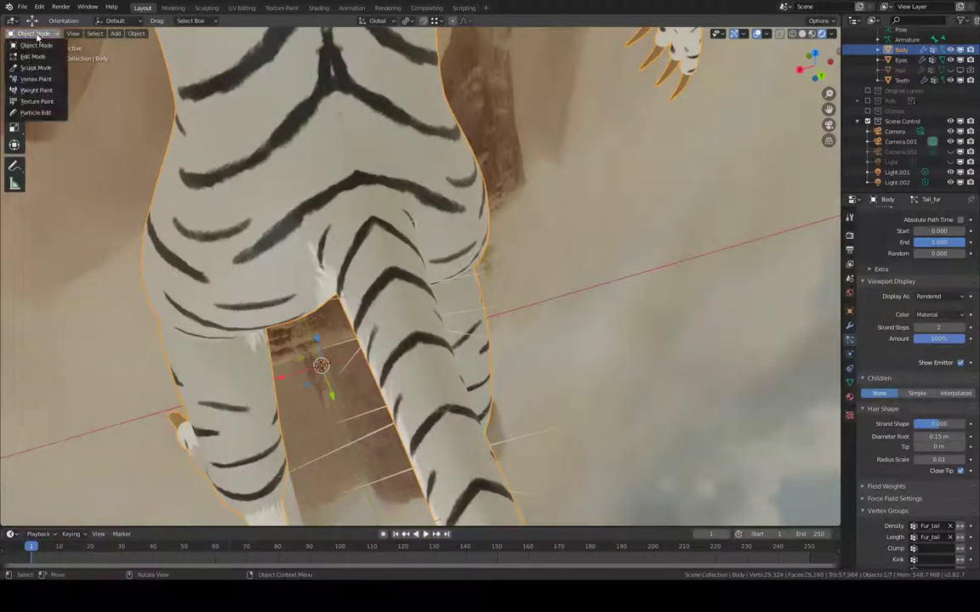
pyautogui.press('Return')
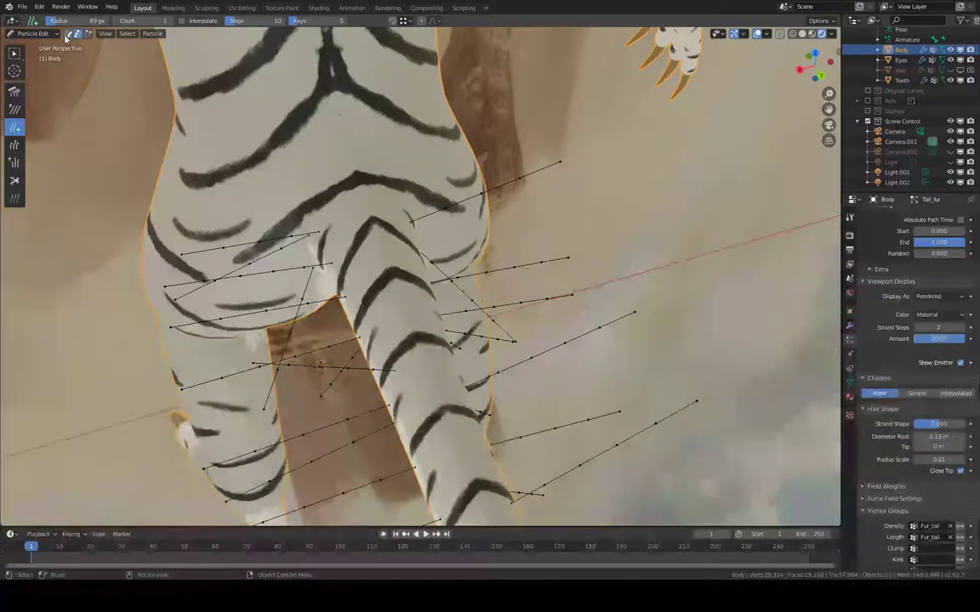
pyautogui.click(17, 92)
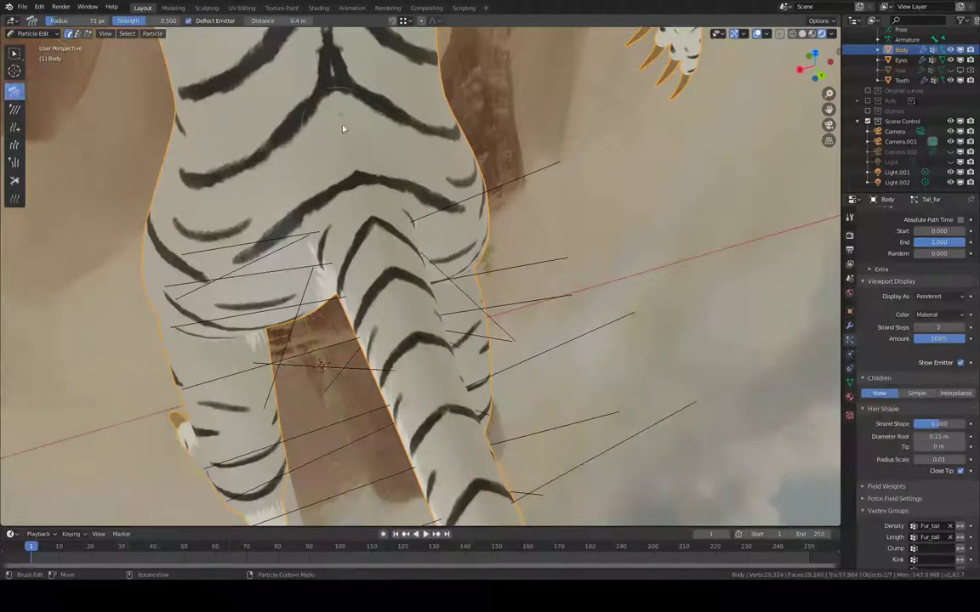
# - Set the tail fur's children to Interpolated with a display amount of 40
pyautogui.moveTo(340, 126); pyautogui.dragTo(766, 232, button='middle')
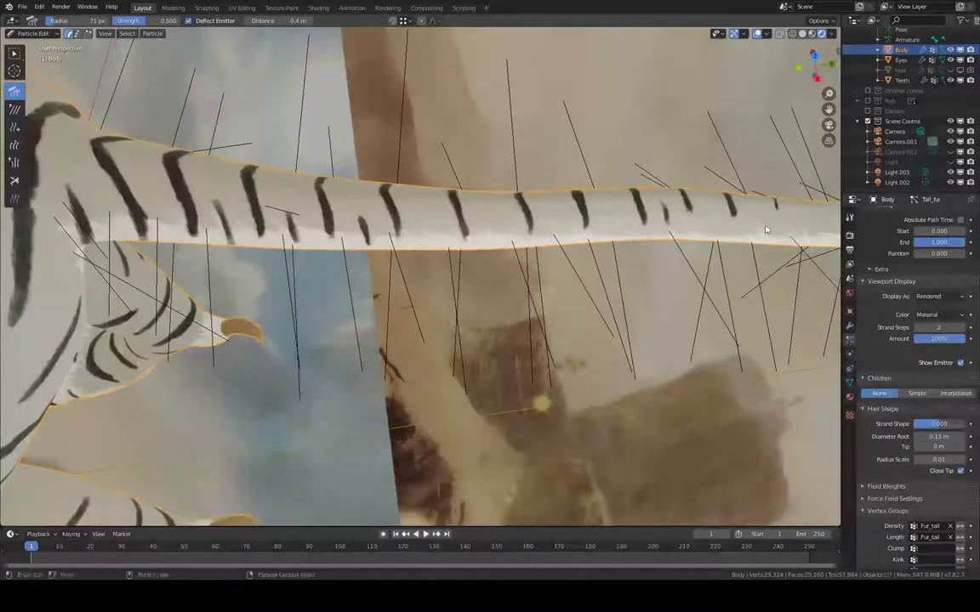
pyautogui.click(957, 394)
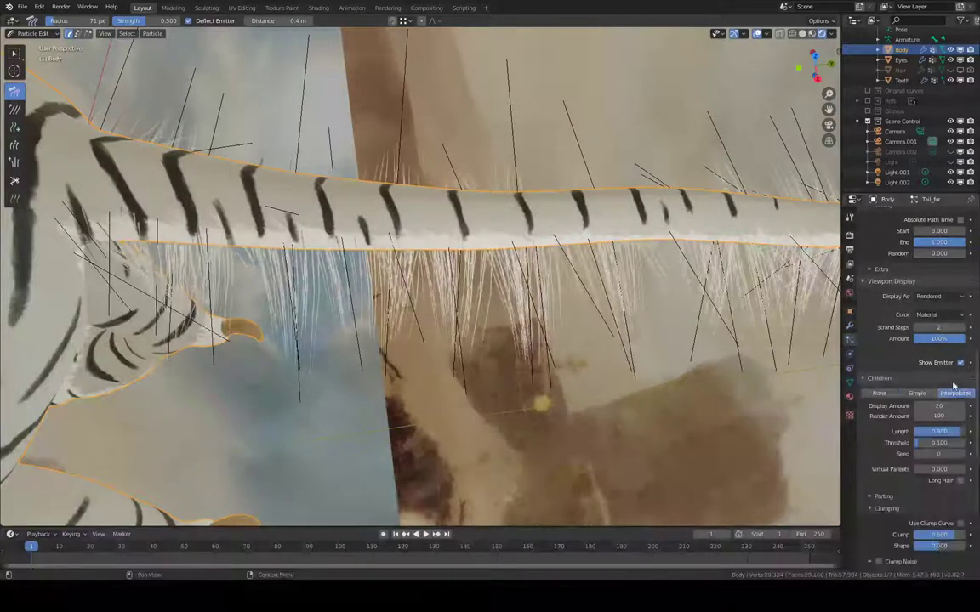
pyautogui.moveTo(459, 128)
pyautogui.mouseDown(button='middle')
pyautogui.moveTo(525, 98)
pyautogui.moveTo(563, 96)
pyautogui.moveTo(486, 138)
pyautogui.moveTo(567, 99)
pyautogui.mouseUp(button='middle')
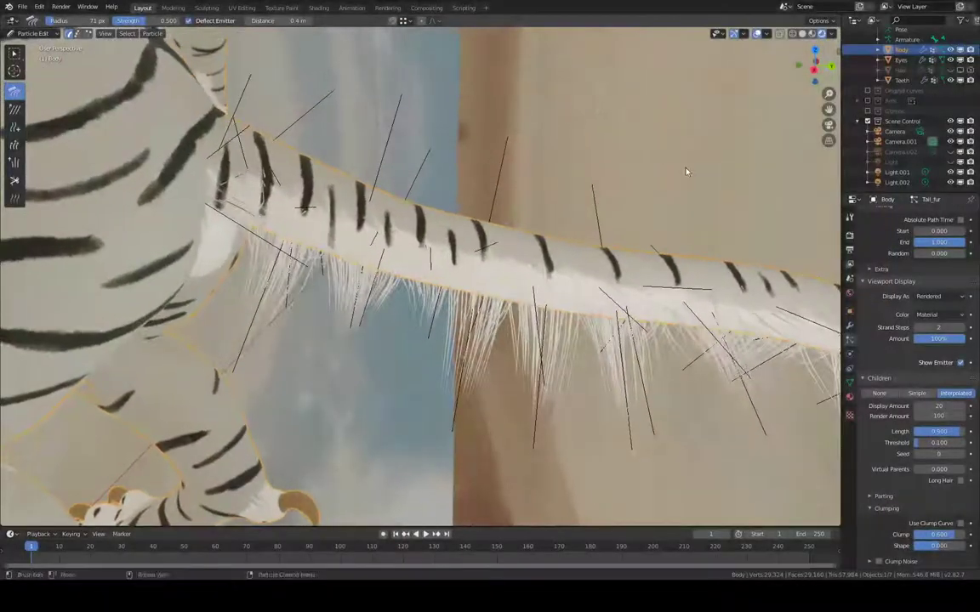
pyautogui.scroll(7, 972, 384)
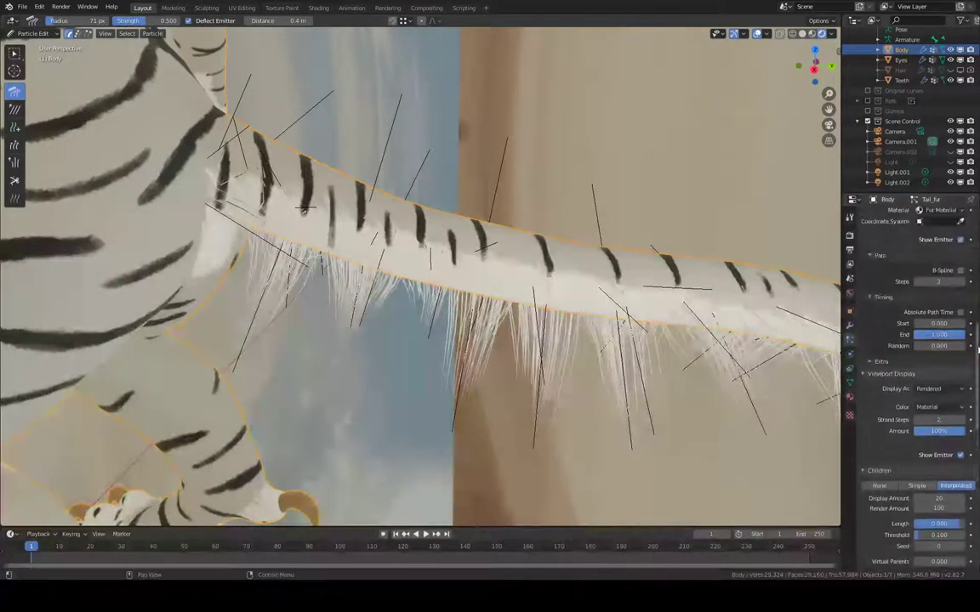
pyautogui.scroll(-9, 975, 393)
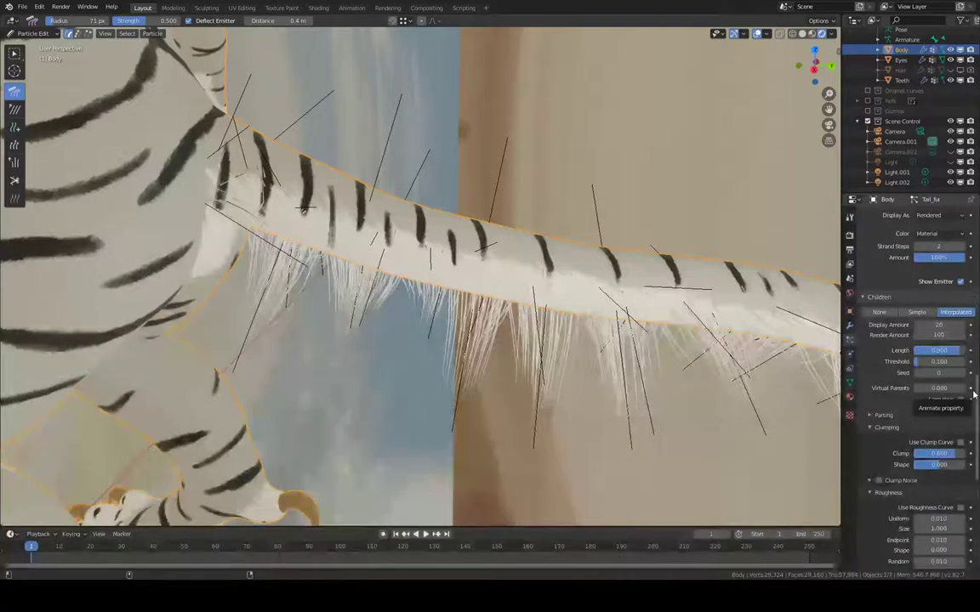
pyautogui.moveTo(371, 191); pyautogui.dragTo(390, 222, button='middle')
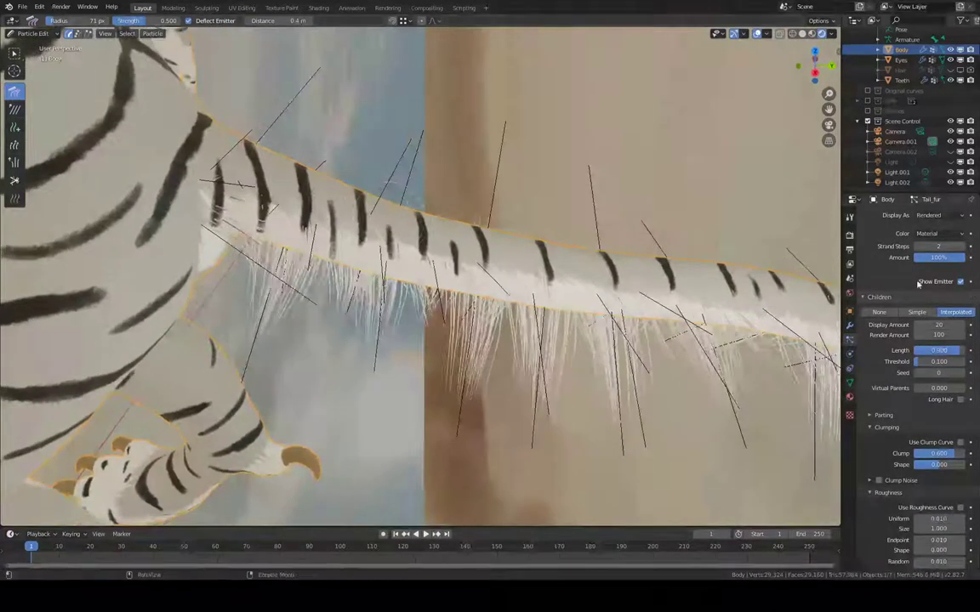
pyautogui.write('4')
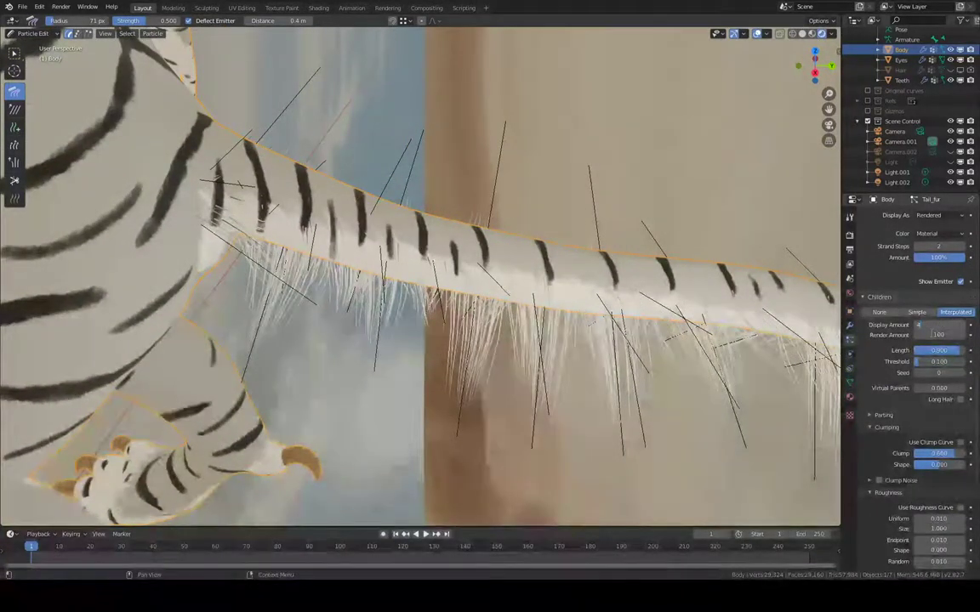
pyautogui.write('0')
pyautogui.press('Return')
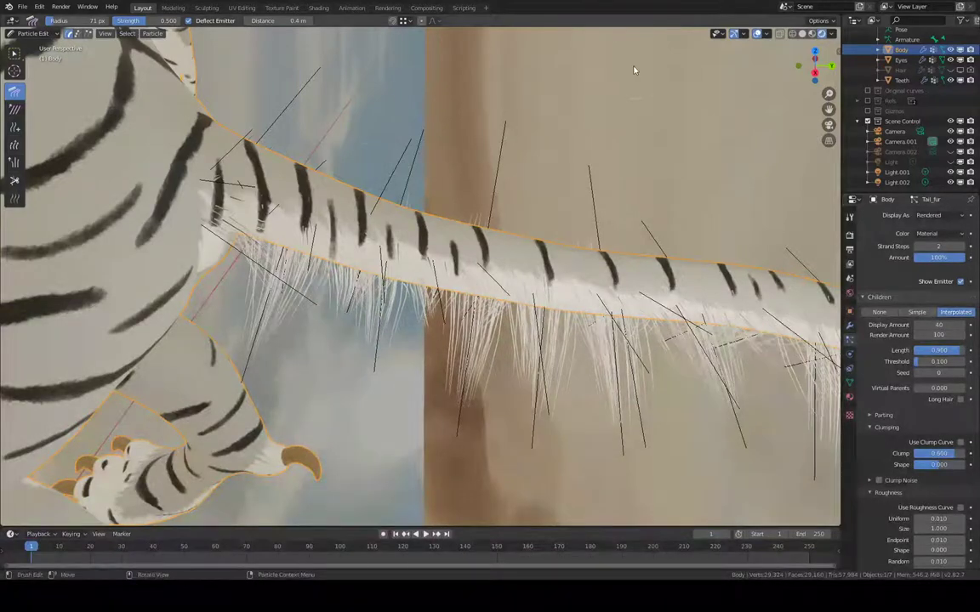
# - Comb the guide hairs on the left side of the tail base downwards and back towards the body
pyautogui.moveTo(505, 120); pyautogui.dragTo(294, 224, button='middle')
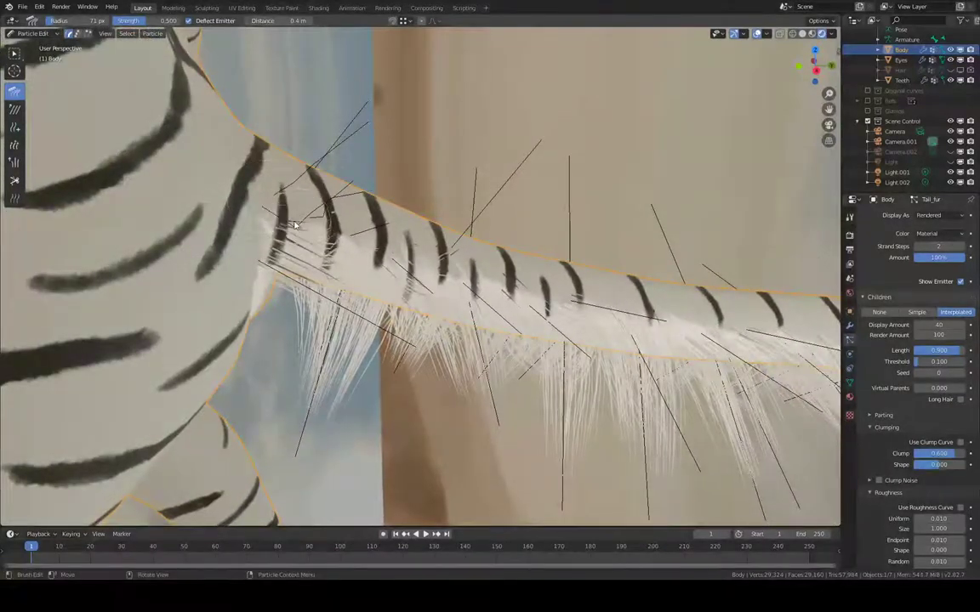
pyautogui.moveTo(339, 199); pyautogui.dragTo(347, 184)
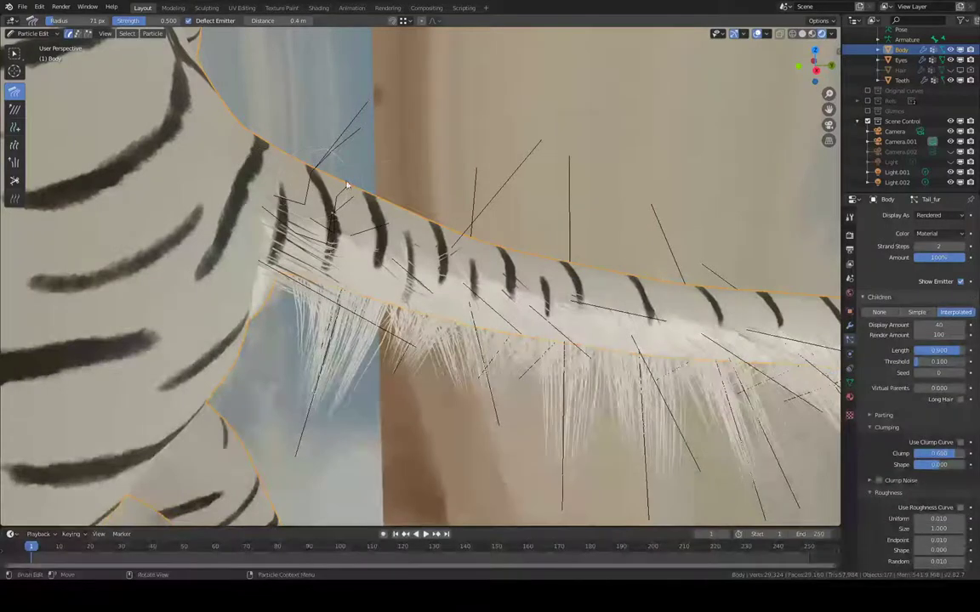
pyautogui.moveTo(480, 205); pyautogui.dragTo(299, 182)
pyautogui.moveTo(374, 257); pyautogui.dragTo(323, 245)
pyautogui.moveTo(336, 289); pyautogui.dragTo(301, 263)
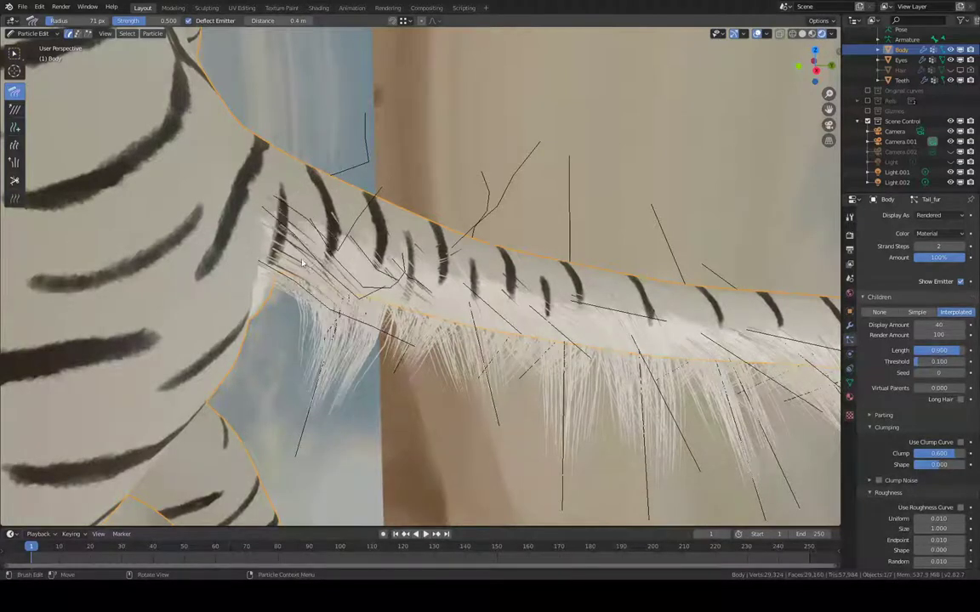
pyautogui.moveTo(324, 328); pyautogui.dragTo(292, 296)
pyautogui.moveTo(265, 344); pyautogui.dragTo(267, 330)
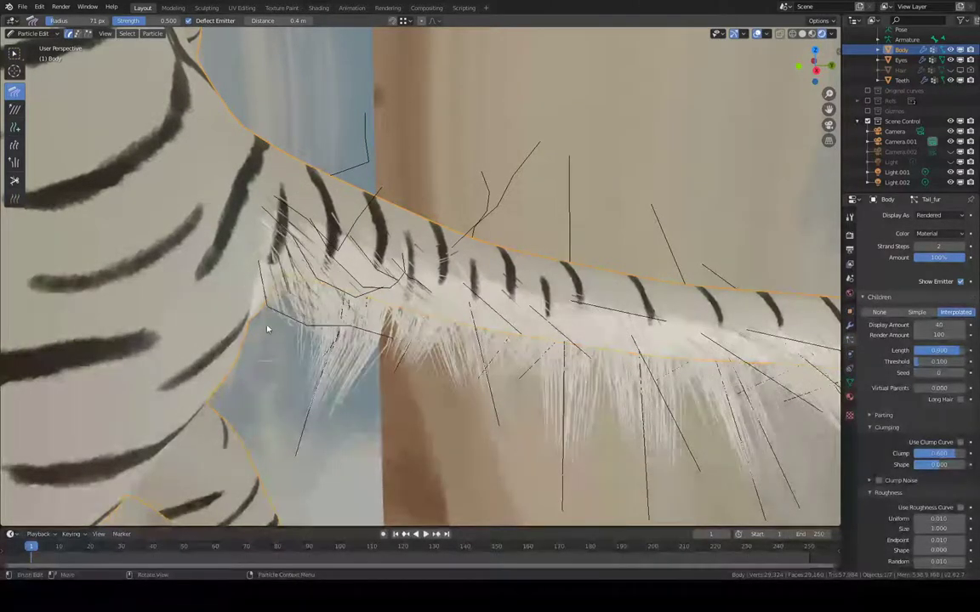
# - Comb the long guide hairs hanging under the tail base into a downward curve, refining their direction
pyautogui.moveTo(281, 372); pyautogui.dragTo(311, 311)
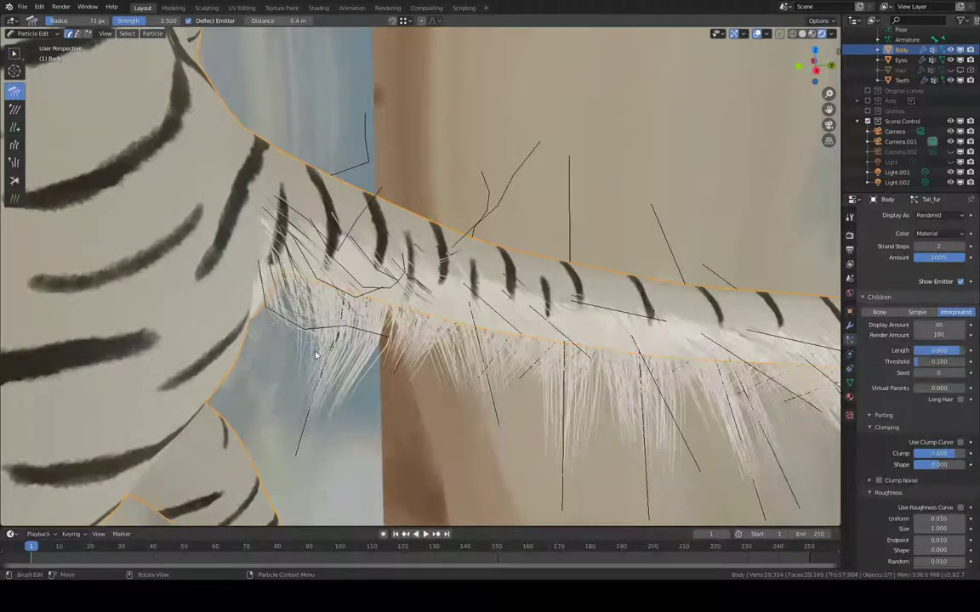
pyautogui.moveTo(315, 356); pyautogui.dragTo(360, 334)
pyautogui.moveTo(326, 415); pyautogui.dragTo(364, 320)
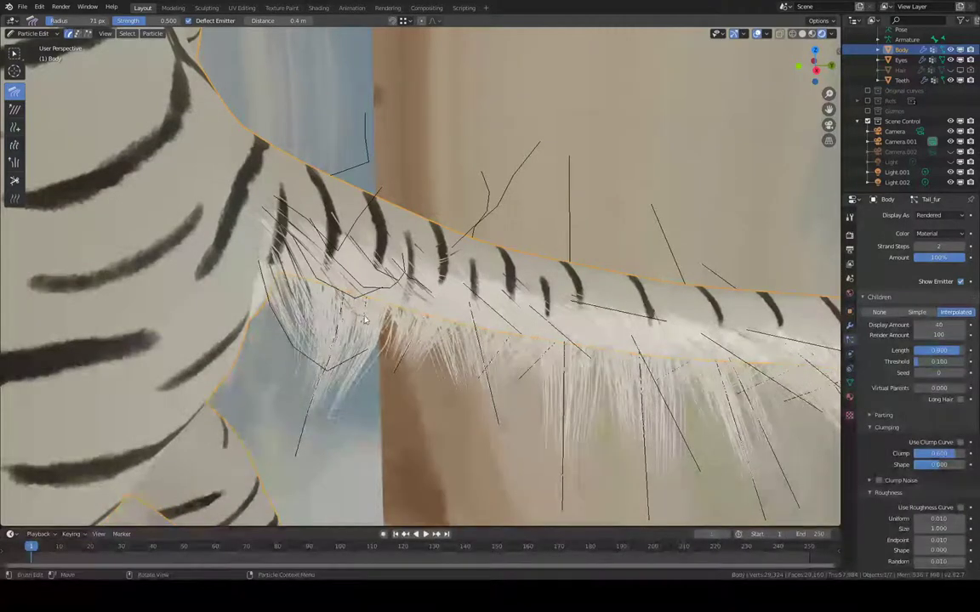
pyautogui.moveTo(322, 423); pyautogui.dragTo(357, 261)
pyautogui.moveTo(397, 373); pyautogui.dragTo(387, 338)
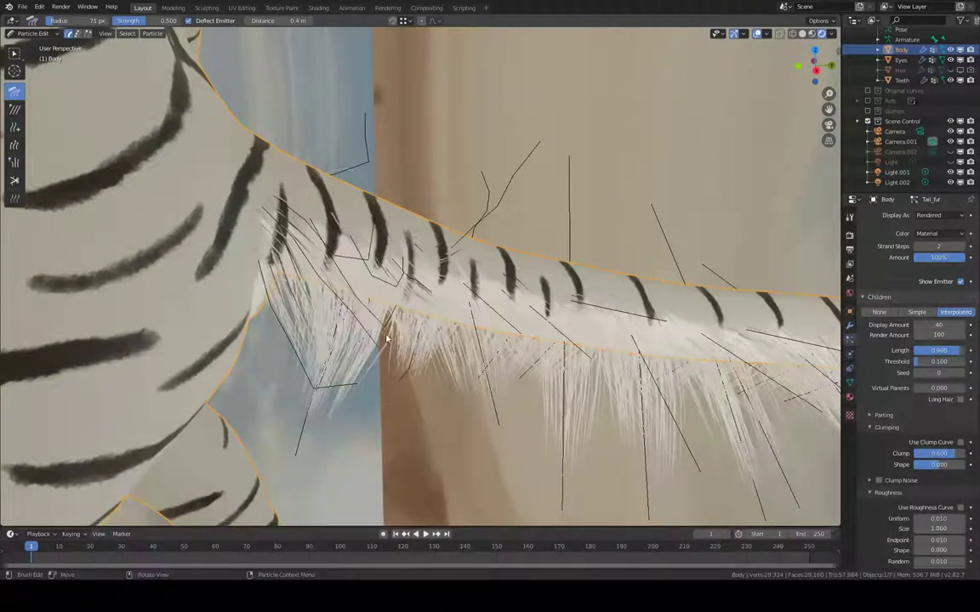
pyautogui.hotkey('ctrl', 'z')
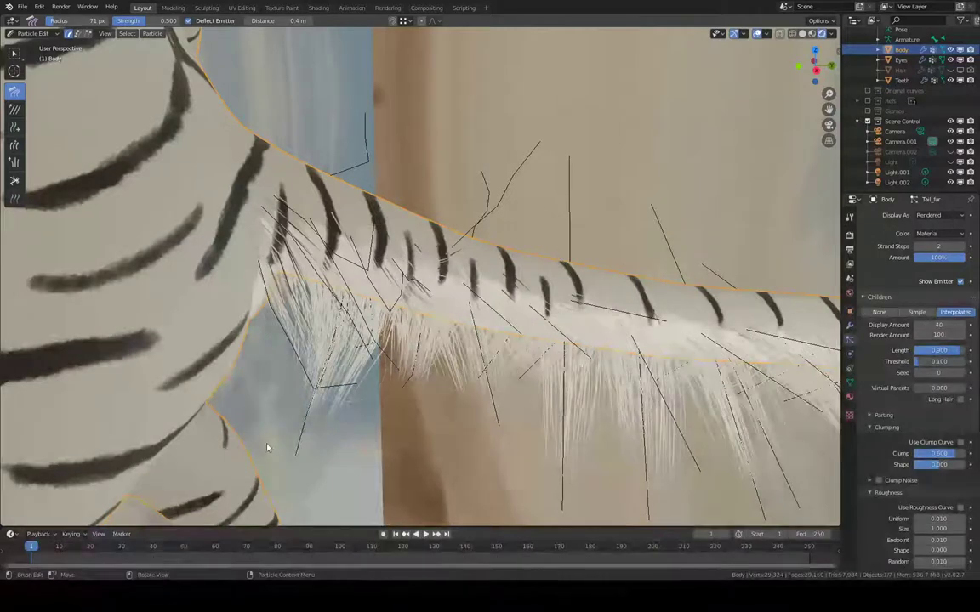
pyautogui.hotkey('ctrl', 'z')
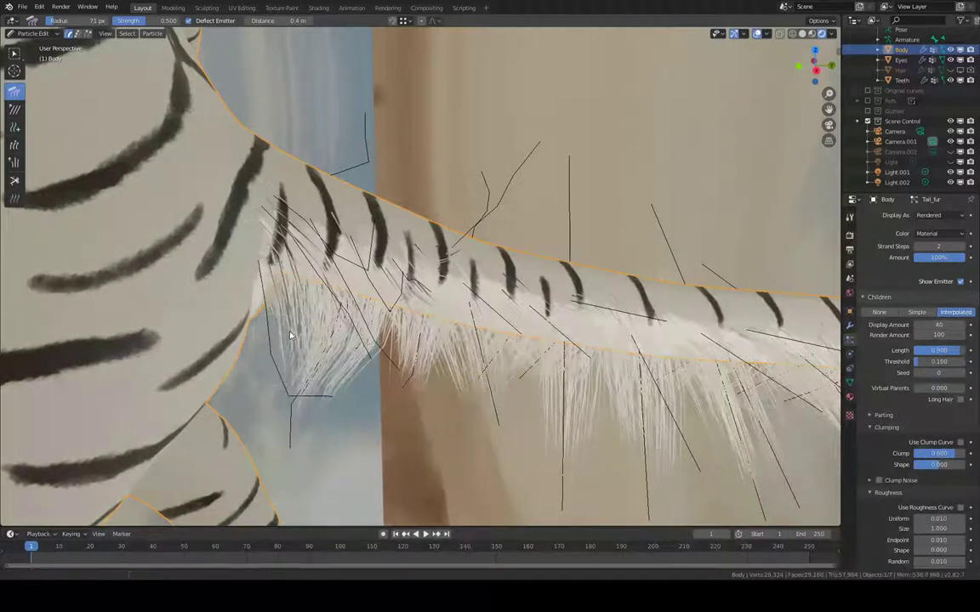
# - Comb the guide hair tips beneath the tail root, bending the hairs nearest the body downwards
pyautogui.moveTo(260, 297); pyautogui.dragTo(301, 297, button='middle')
pyautogui.moveTo(260, 370)
pyautogui.mouseDown()
pyautogui.moveTo(288, 328)
pyautogui.moveTo(267, 307)
pyautogui.moveTo(286, 253)
pyautogui.mouseUp()
pyautogui.moveTo(246, 311); pyautogui.dragTo(265, 312)
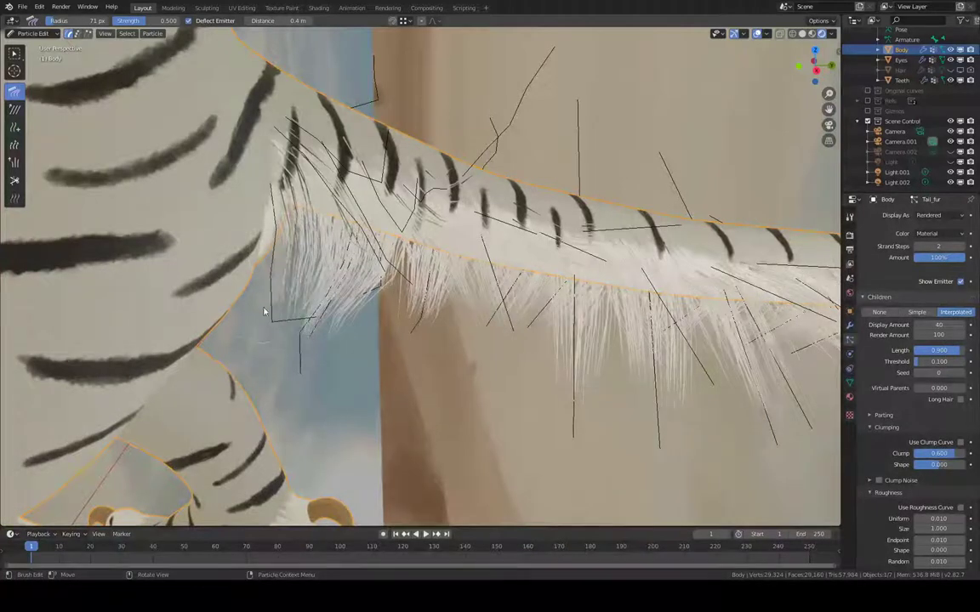
pyautogui.moveTo(243, 356)
pyautogui.mouseDown()
pyautogui.moveTo(284, 338)
pyautogui.moveTo(288, 357)
pyautogui.mouseUp()
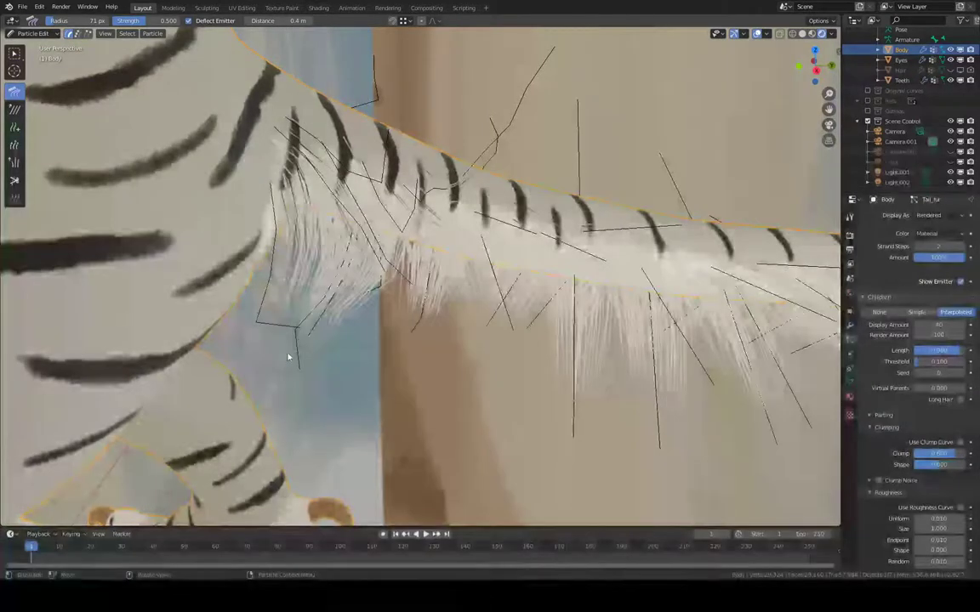
pyautogui.moveTo(353, 344); pyautogui.dragTo(357, 330)
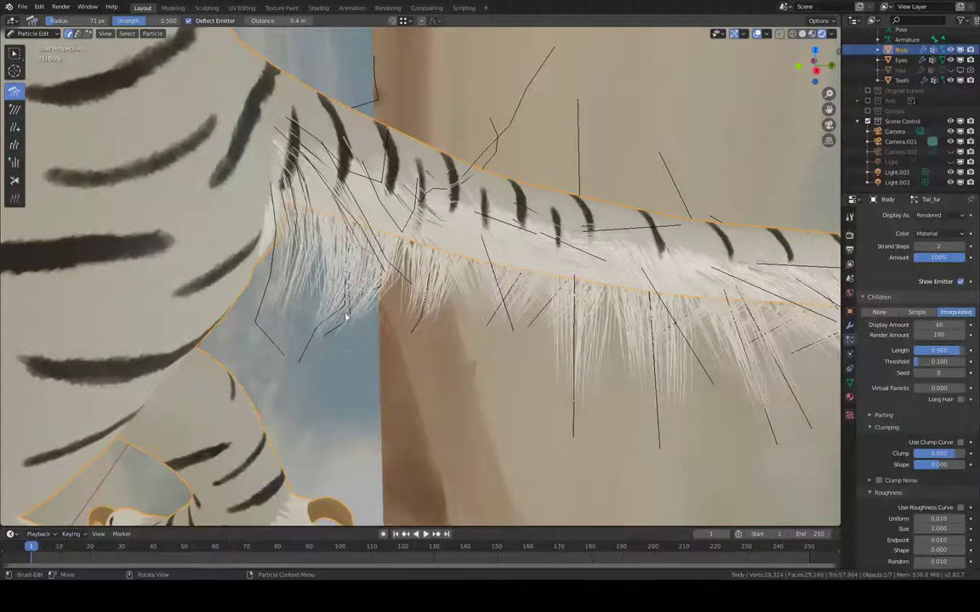
# - Viewing the tiger from behind, comb the sideways guide hairs on the tail's left side straight down
pyautogui.moveTo(364, 285); pyautogui.dragTo(416, 370, button='middle')
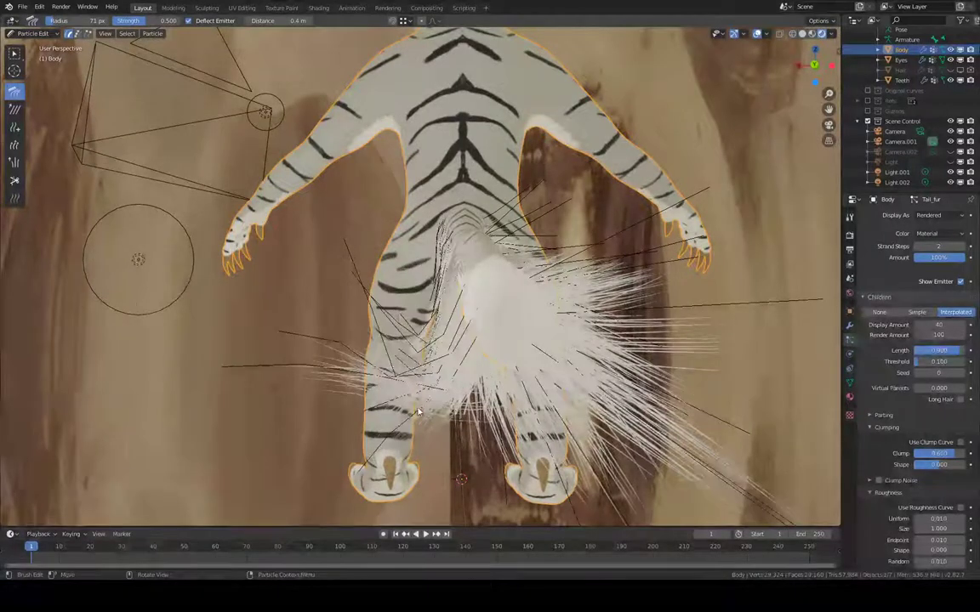
pyautogui.moveTo(406, 309); pyautogui.dragTo(414, 219, button='middle')
pyautogui.moveTo(417, 379)
pyautogui.mouseDown()
pyautogui.moveTo(408, 313)
pyautogui.moveTo(383, 374)
pyautogui.mouseUp()
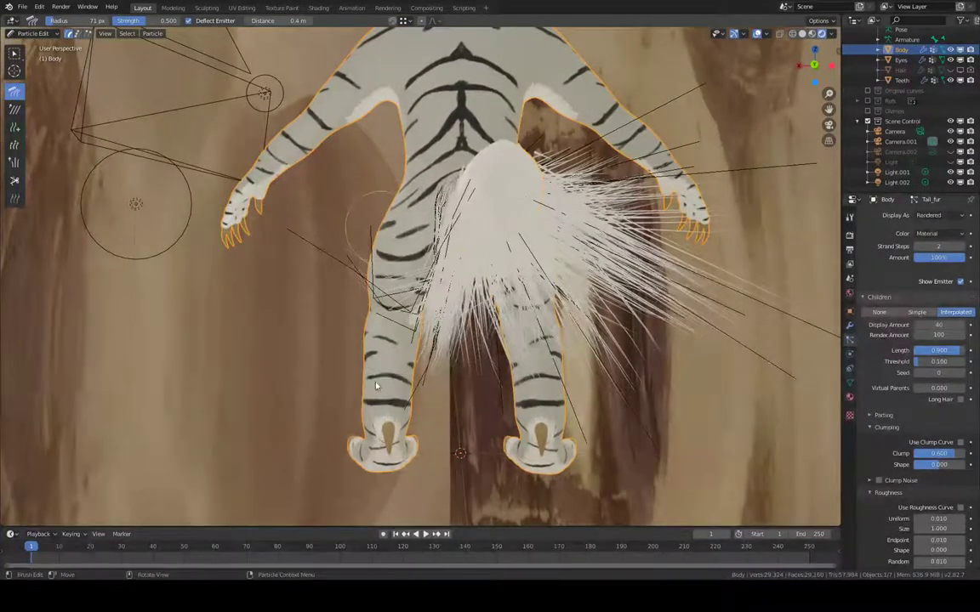
pyautogui.moveTo(365, 264); pyautogui.dragTo(383, 319)
pyautogui.moveTo(405, 429)
pyautogui.mouseDown()
pyautogui.moveTo(353, 319)
pyautogui.moveTo(414, 433)
pyautogui.mouseUp()
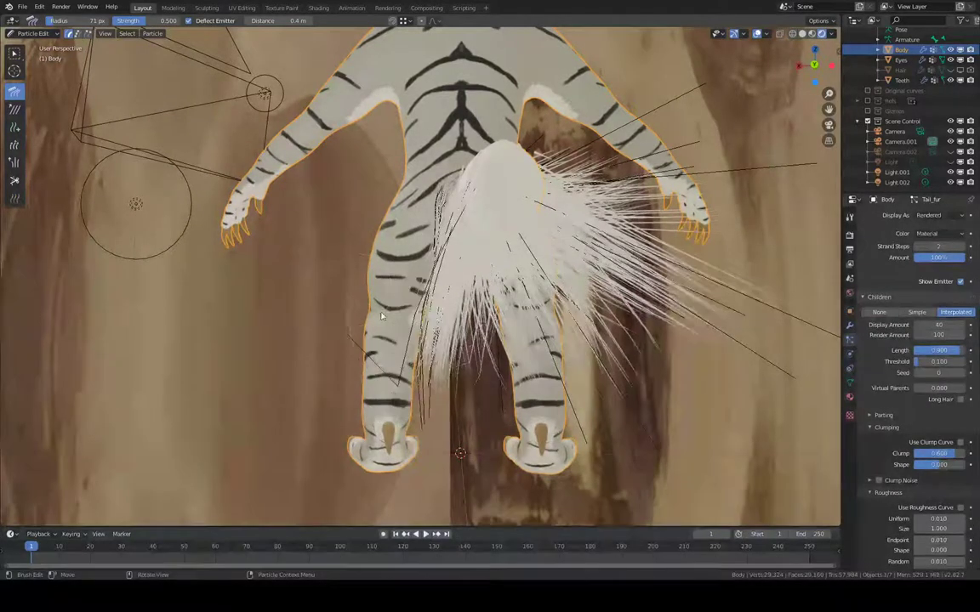
pyautogui.moveTo(376, 306)
pyautogui.mouseDown()
pyautogui.moveTo(431, 423)
pyautogui.moveTo(429, 410)
pyautogui.mouseUp()
pyautogui.moveTo(398, 328)
pyautogui.mouseDown()
pyautogui.moveTo(412, 405)
pyautogui.moveTo(400, 410)
pyautogui.moveTo(398, 484)
pyautogui.moveTo(403, 471)
pyautogui.moveTo(391, 456)
pyautogui.moveTo(432, 485)
pyautogui.mouseUp()
pyautogui.moveTo(389, 375)
pyautogui.mouseDown()
pyautogui.moveTo(393, 426)
pyautogui.moveTo(429, 463)
pyautogui.mouseUp()
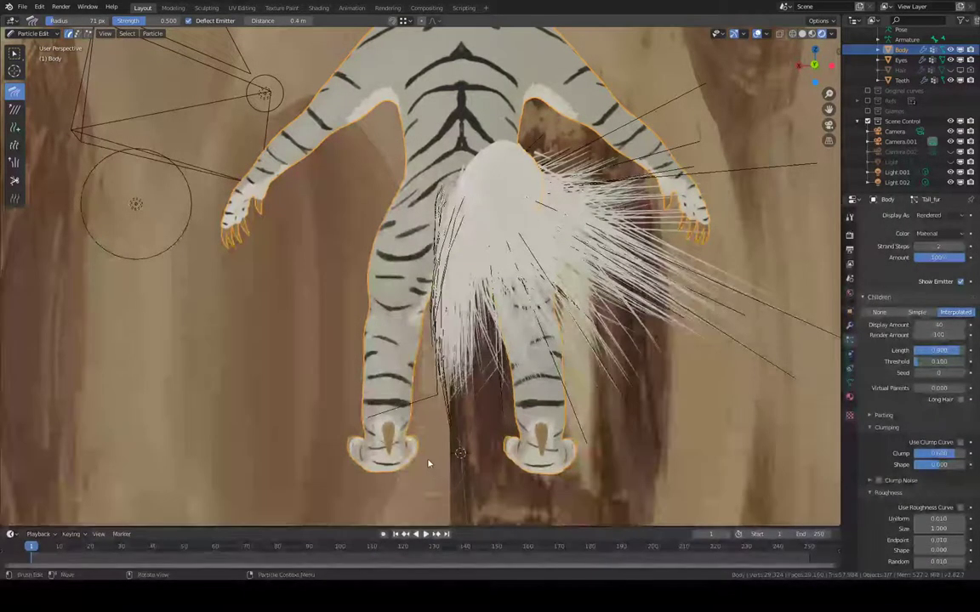
# - From behind, comb the guide hairs sticking out of the tail's right side downwards along the tail
pyautogui.moveTo(362, 393); pyautogui.dragTo(355, 335, button='middle')
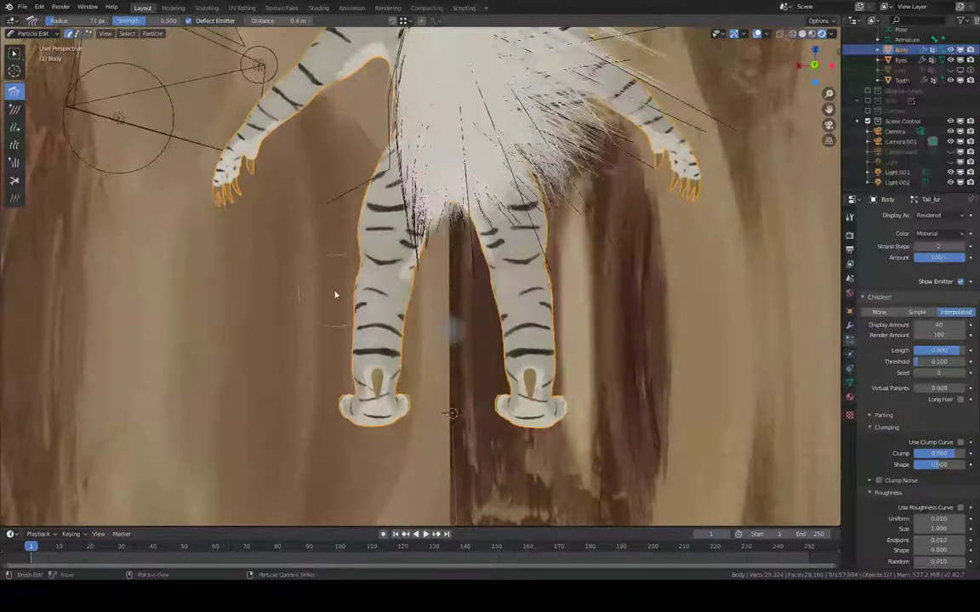
pyautogui.moveTo(387, 285); pyautogui.dragTo(392, 313, button='middle')
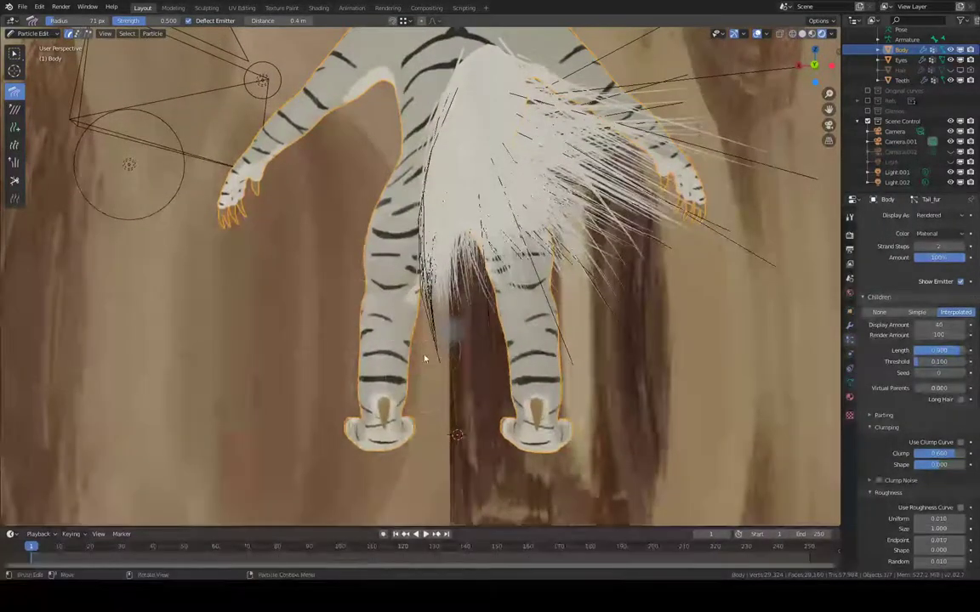
pyautogui.moveTo(422, 356); pyautogui.dragTo(463, 148, button='middle')
pyautogui.moveTo(463, 148)
pyautogui.mouseDown()
pyautogui.moveTo(448, 248)
pyautogui.moveTo(444, 234)
pyautogui.mouseUp()
pyautogui.moveTo(444, 234); pyautogui.dragTo(452, 212, button='middle')
pyautogui.moveTo(468, 153); pyautogui.dragTo(463, 272)
pyautogui.moveTo(463, 272); pyautogui.dragTo(492, 242, button='middle')
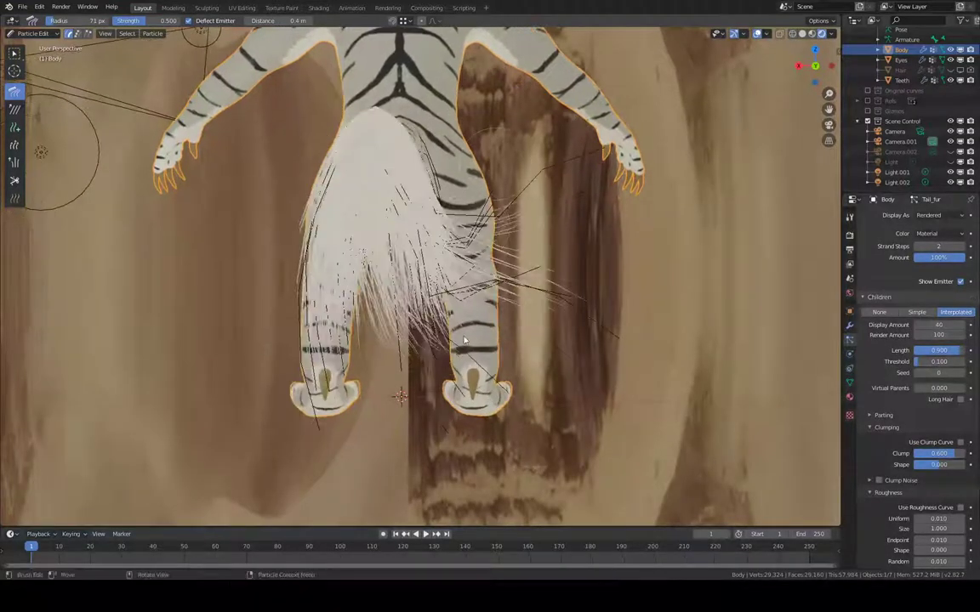
# - Comb the remaining stray hairs on the tail's right side inwards so they hang straight down
pyautogui.moveTo(465, 340); pyautogui.dragTo(528, 184)
pyautogui.moveTo(487, 362)
pyautogui.mouseDown()
pyautogui.moveTo(518, 253)
pyautogui.moveTo(441, 403)
pyautogui.moveTo(472, 334)
pyautogui.mouseUp()
pyautogui.moveTo(432, 453)
pyautogui.mouseDown()
pyautogui.moveTo(377, 371)
pyautogui.moveTo(468, 347)
pyautogui.mouseUp()
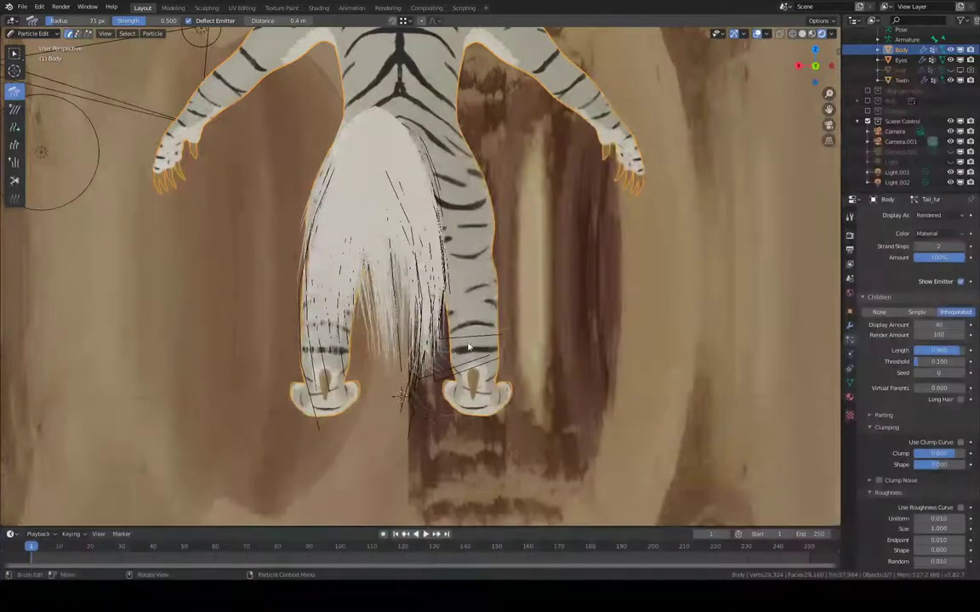
pyautogui.moveTo(424, 469); pyautogui.dragTo(446, 419)
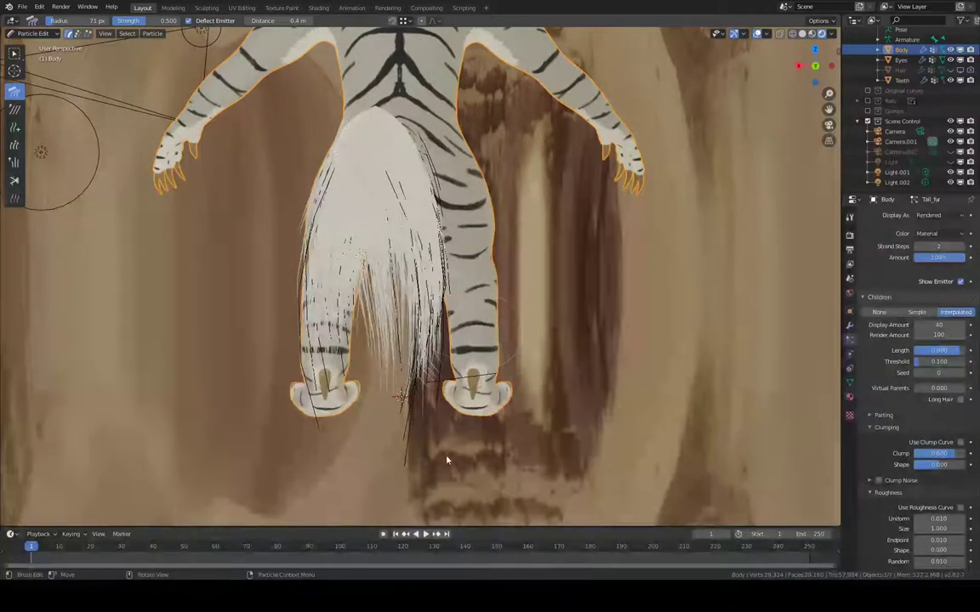
pyautogui.moveTo(446, 460); pyautogui.dragTo(465, 434)
pyautogui.moveTo(414, 326)
pyautogui.mouseDown()
pyautogui.moveTo(422, 422)
pyautogui.moveTo(433, 387)
pyautogui.mouseUp()
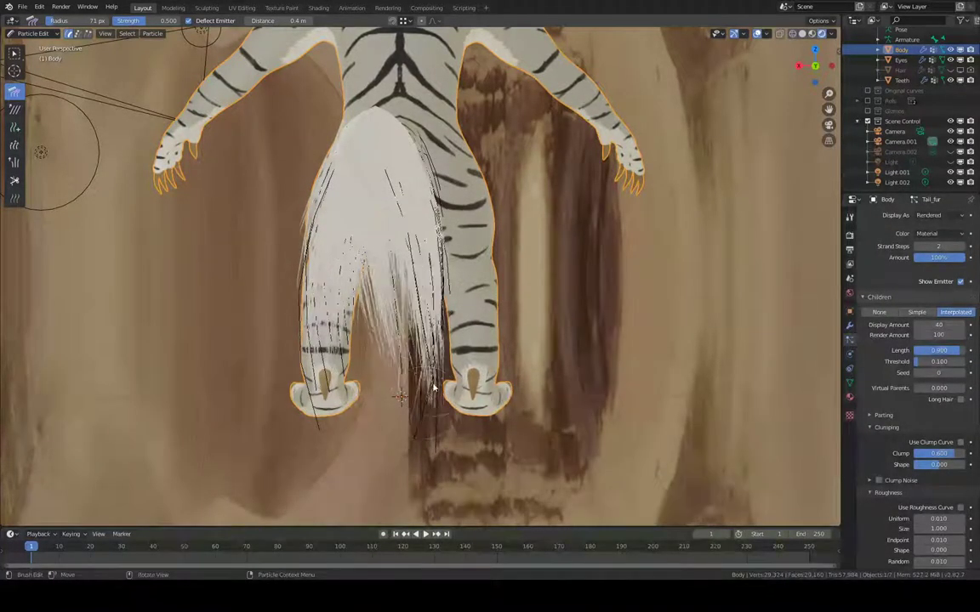
# - In side view, comb the hairs along the base half of the tail to bend their middles towards the tip
pyautogui.moveTo(432, 359); pyautogui.dragTo(461, 219, button='middle')
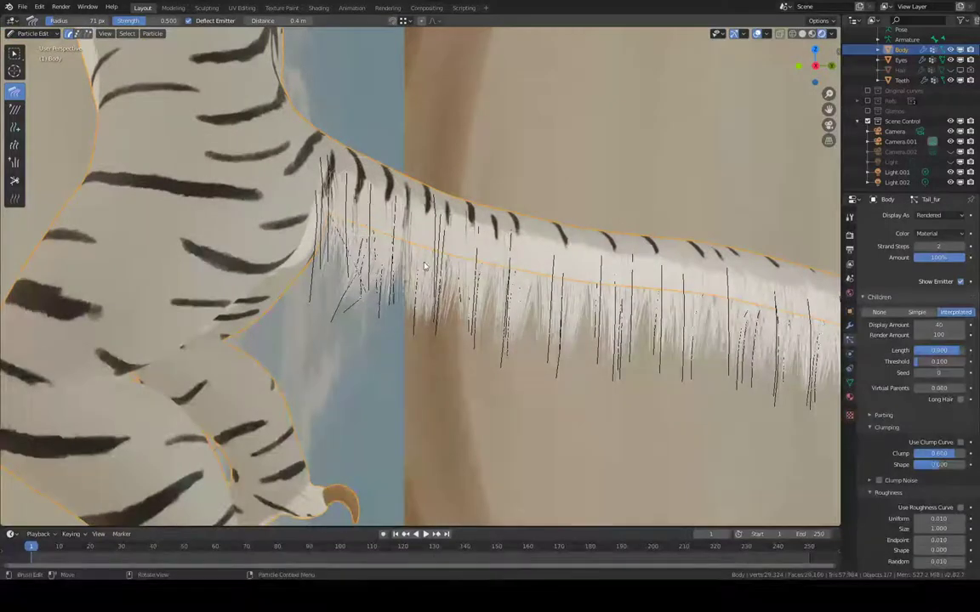
pyautogui.moveTo(382, 234)
pyautogui.mouseDown()
pyautogui.moveTo(418, 250)
pyautogui.moveTo(349, 231)
pyautogui.moveTo(380, 226)
pyautogui.mouseUp()
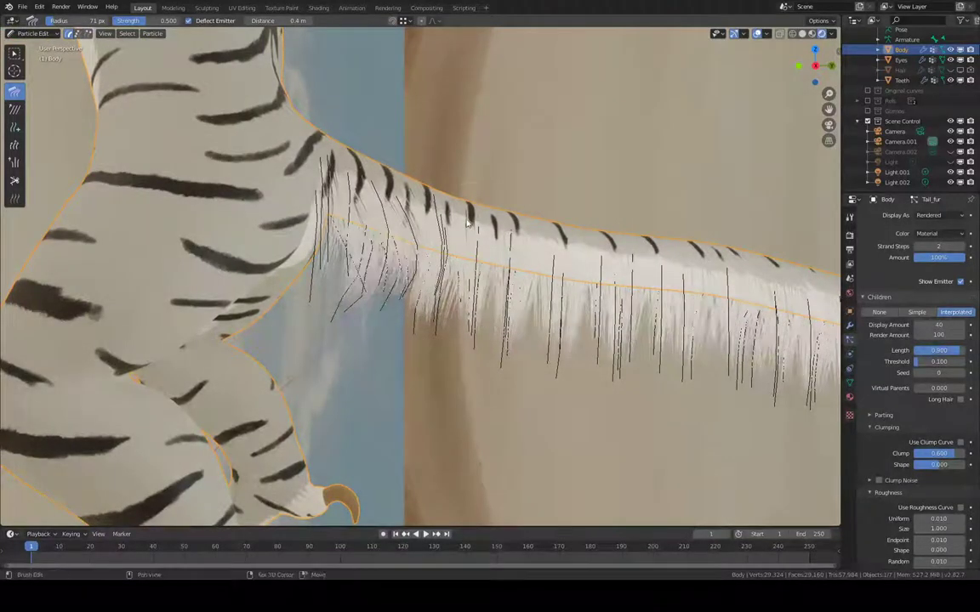
pyautogui.moveTo(479, 247); pyautogui.dragTo(463, 231, button='middle')
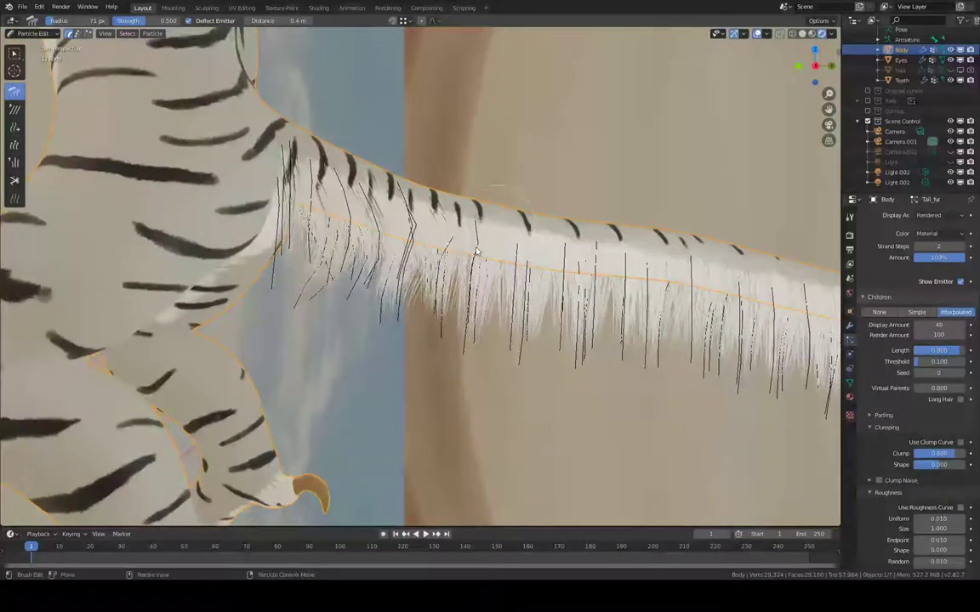
pyautogui.moveTo(477, 272); pyautogui.dragTo(495, 289)
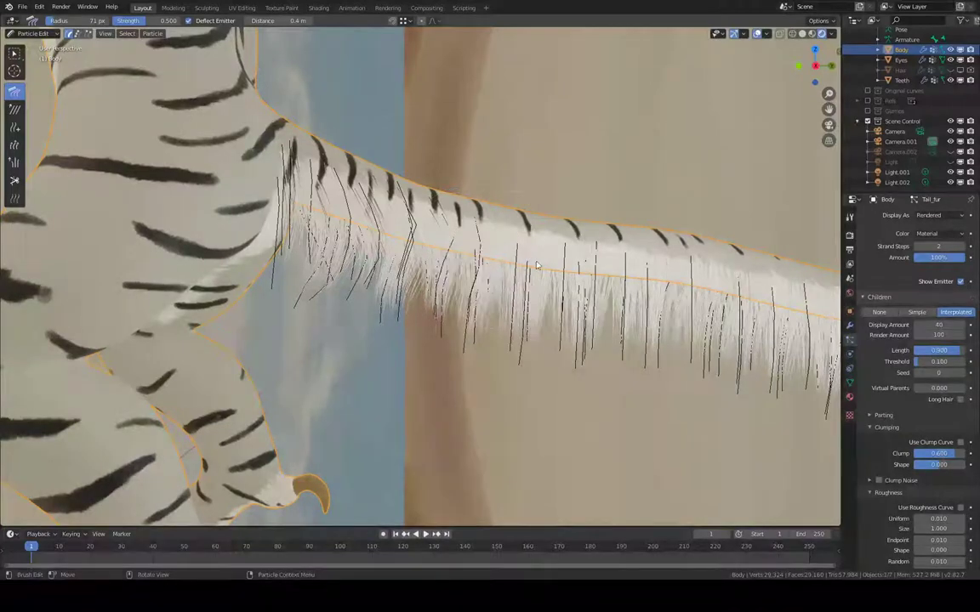
pyautogui.keyDown('shift'); pyautogui.moveTo(549, 214); pyautogui.dragTo(498, 207, button='middle'); pyautogui.keyUp('shift')
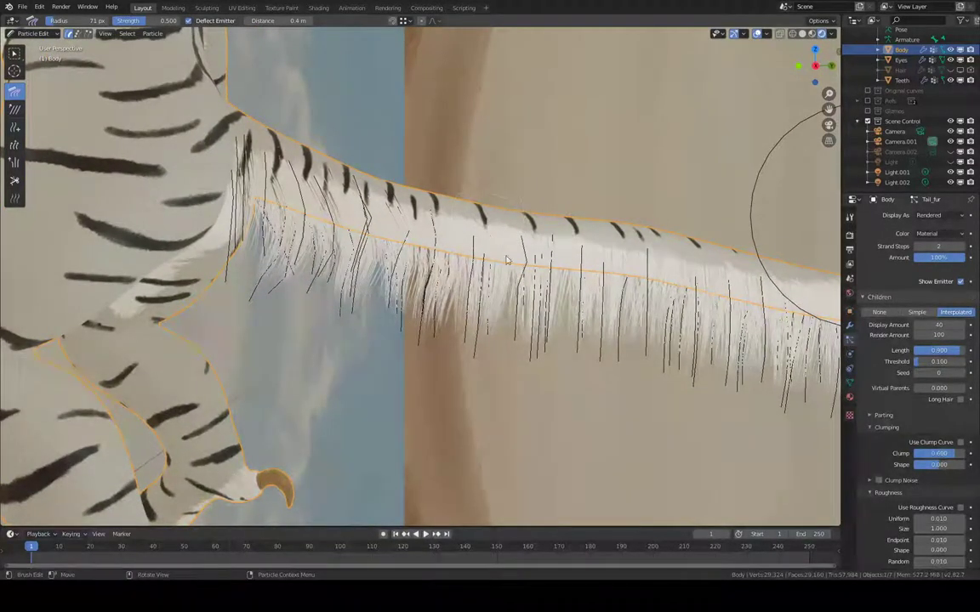
# - Comb the hairs along the outer half of the tail up to the tip into the same slight bend
pyautogui.keyDown('shift'); pyautogui.moveTo(517, 207); pyautogui.dragTo(371, 199, button='middle'); pyautogui.keyUp('shift')
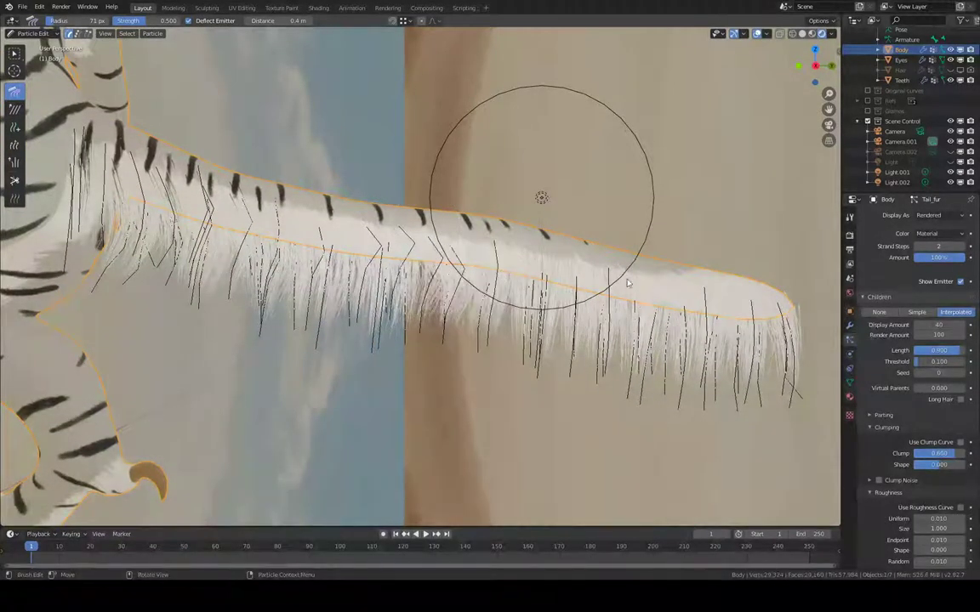
pyautogui.keyDown('shift'); pyautogui.moveTo(693, 300); pyautogui.dragTo(558, 240, button='middle'); pyautogui.keyUp('shift')
pyautogui.moveTo(655, 279)
pyautogui.mouseDown()
pyautogui.moveTo(640, 253)
pyautogui.moveTo(628, 270)
pyautogui.mouseUp()
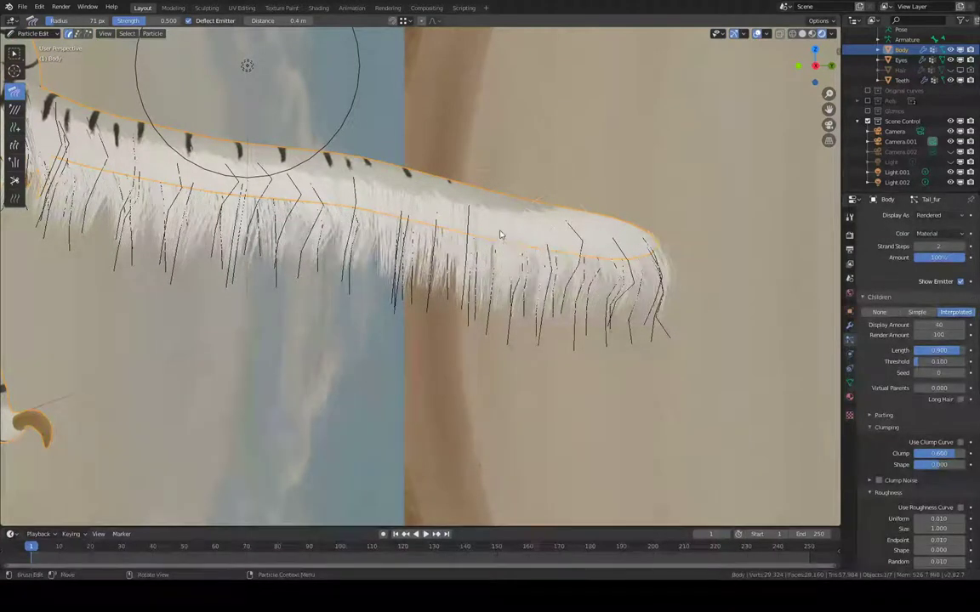
pyautogui.moveTo(524, 265); pyautogui.dragTo(473, 236)
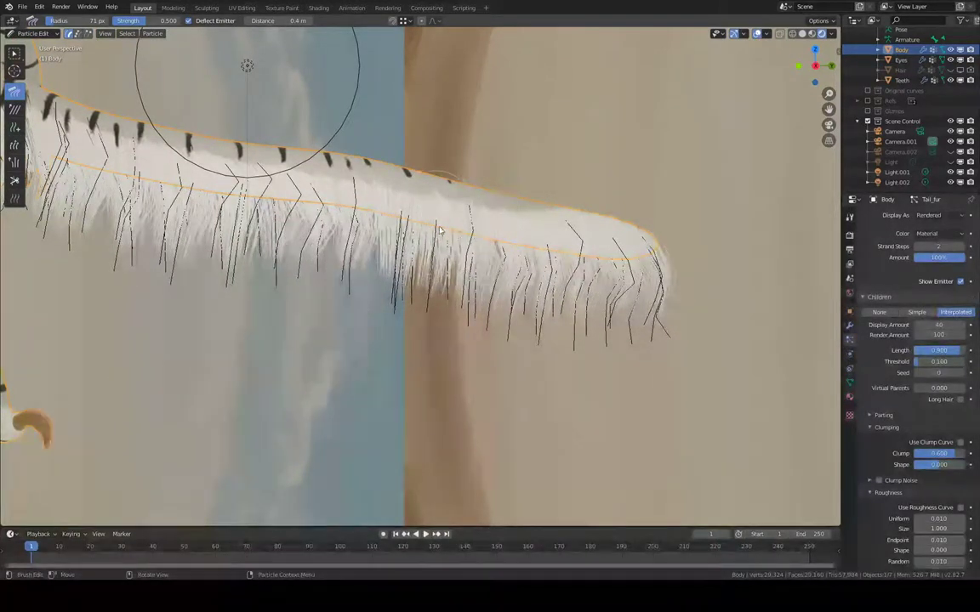
pyautogui.keyDown('shift'); pyautogui.moveTo(440, 230); pyautogui.dragTo(494, 281, button='middle'); pyautogui.keyUp('shift')
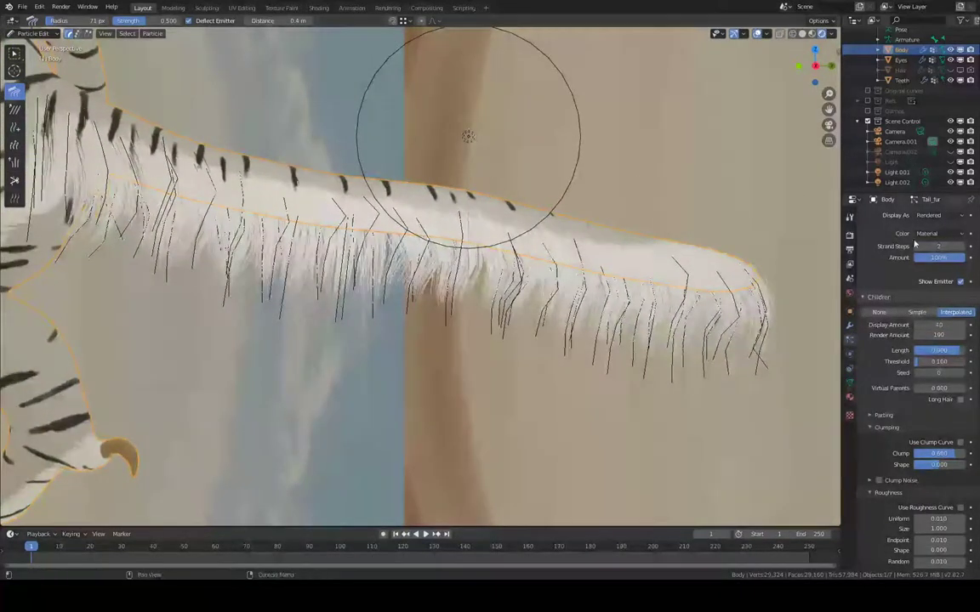
# - Set the tail fur's render path steps to 5 and enable B-Spline interpolation
pyautogui.scroll(15, 977, 396)
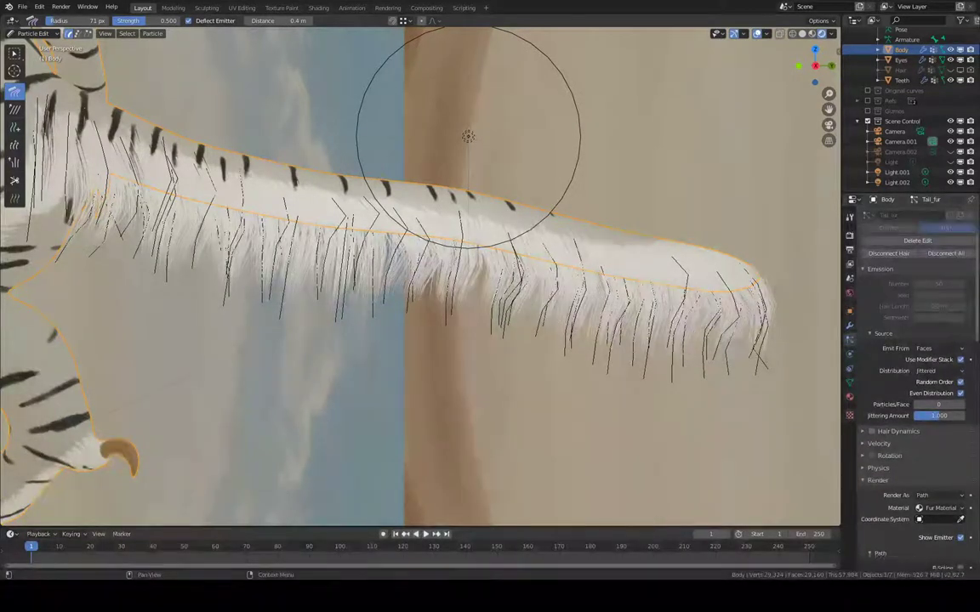
pyautogui.scroll(-5, 936, 383)
pyautogui.scroll(-4, 962, 356)
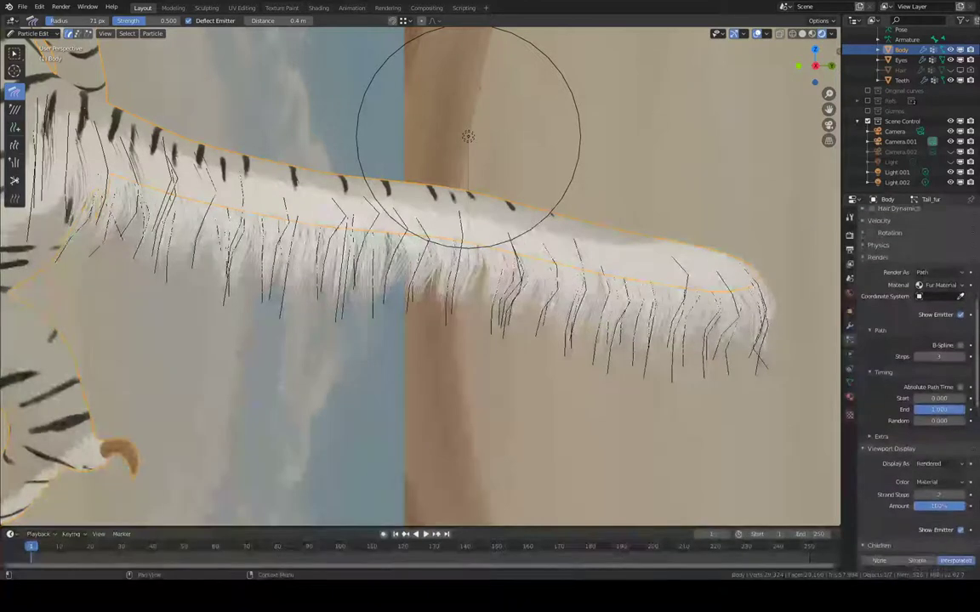
pyautogui.click(965, 351)
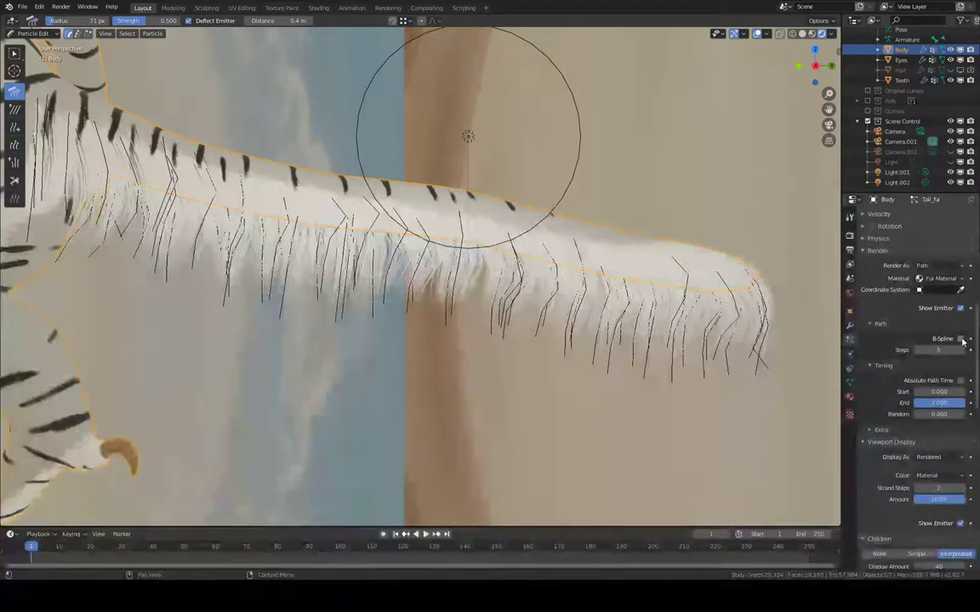
pyautogui.click(961, 339)
pyautogui.scroll(-3, 965, 340)
pyautogui.scroll(-2, 974, 367)
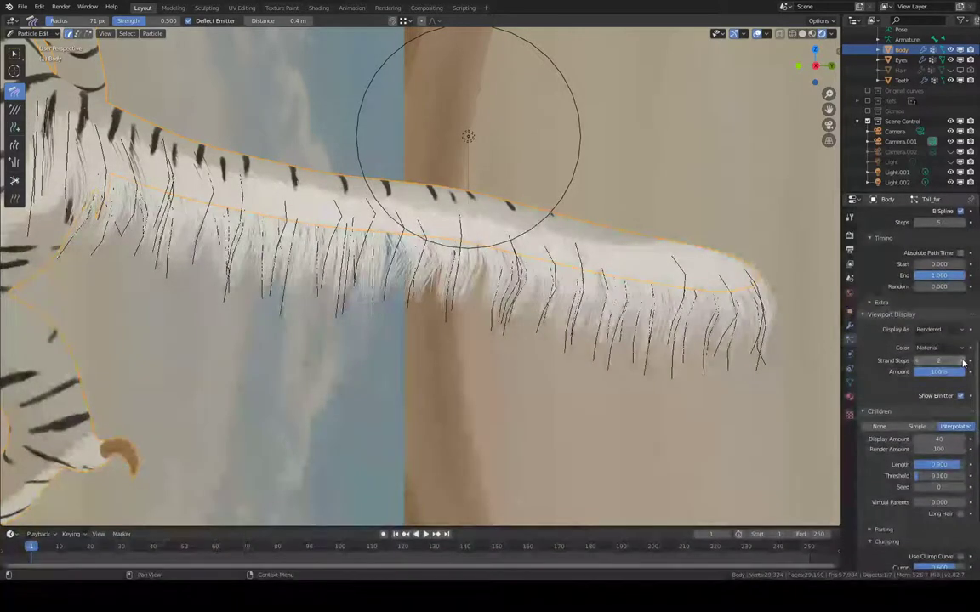
# - Raise the tail fur's viewport strand steps to 5
pyautogui.click(963, 362)
pyautogui.click(964, 362)
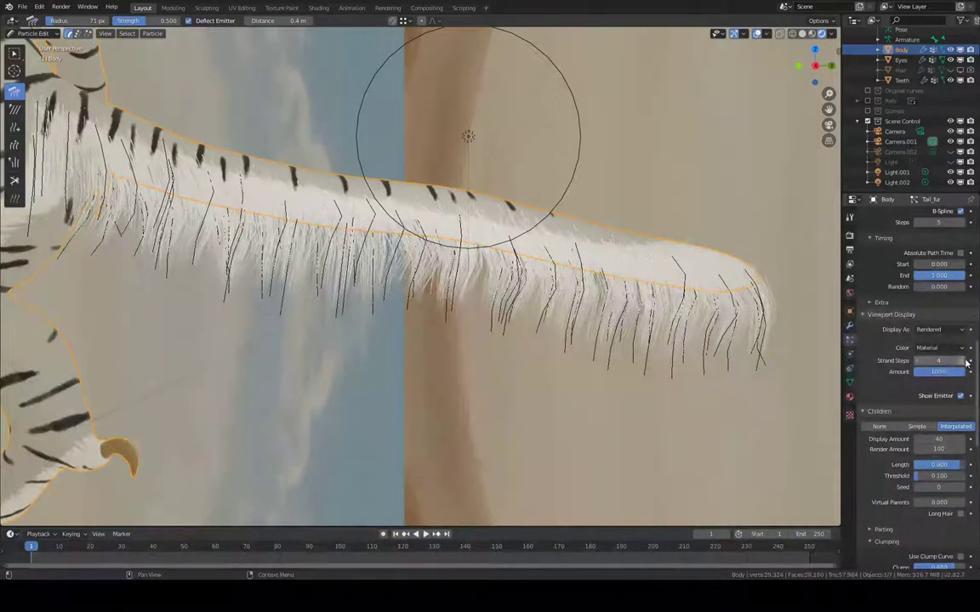
pyautogui.click(964, 362)
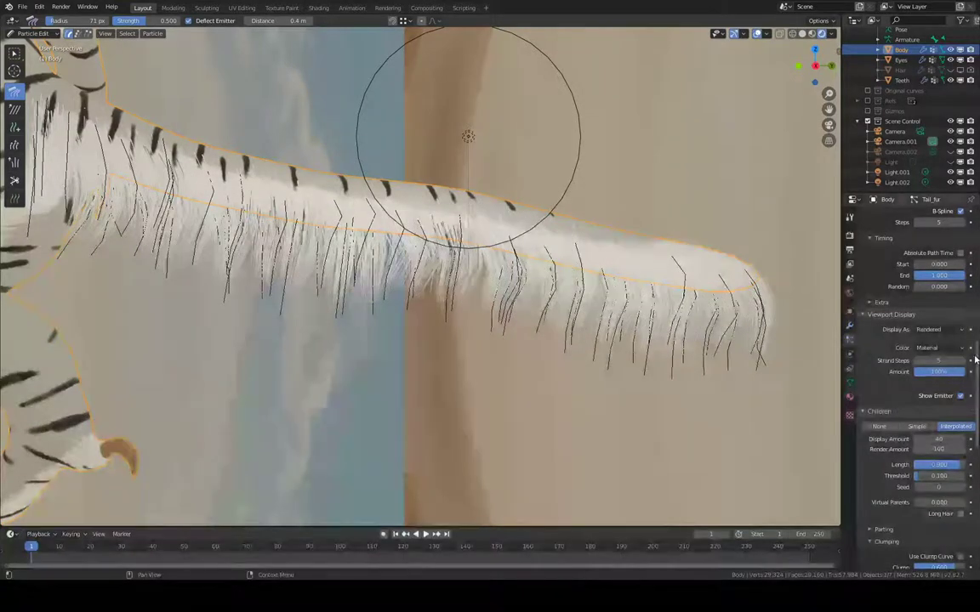
pyautogui.scroll(-5, 968, 412)
pyautogui.scroll(-1, 969, 412)
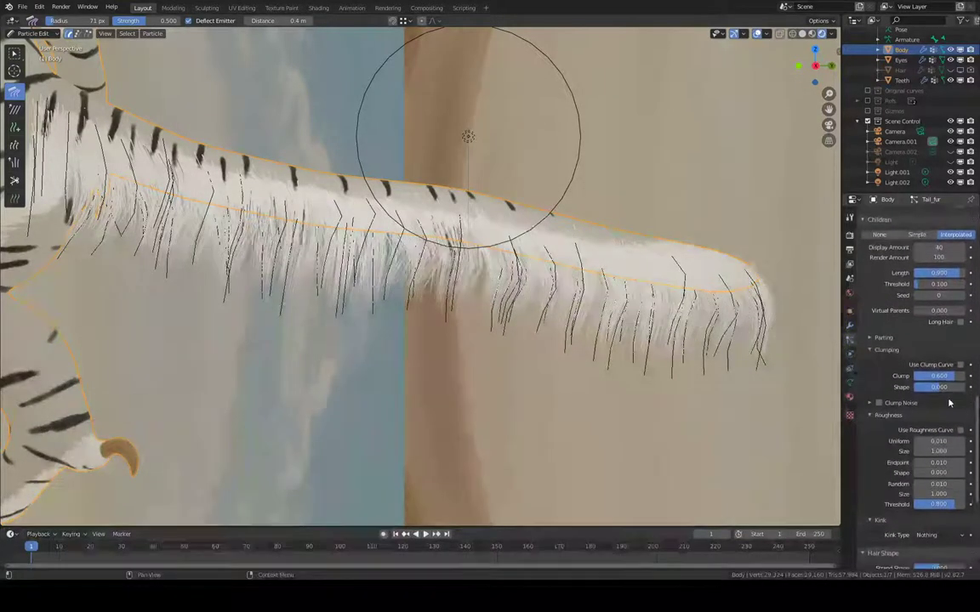
# - Comb the hairs hanging at the base of the tail downwards and back towards the body
pyautogui.keyDown('shift'); pyautogui.moveTo(277, 228); pyautogui.dragTo(310, 204, button='middle'); pyautogui.keyUp('shift')
pyautogui.moveTo(205, 182); pyautogui.dragTo(205, 205, button='middle')
pyautogui.moveTo(211, 223)
pyautogui.mouseDown()
pyautogui.moveTo(202, 298)
pyautogui.moveTo(166, 279)
pyautogui.mouseUp()
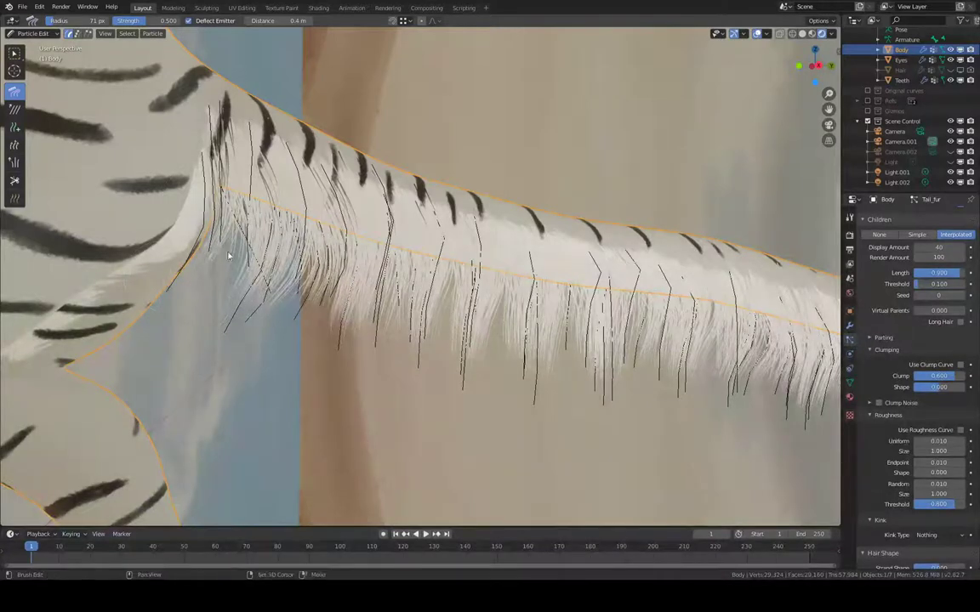
pyautogui.keyDown('shift'); pyautogui.moveTo(317, 234); pyautogui.dragTo(267, 223, button='middle'); pyautogui.keyUp('shift')
pyautogui.moveTo(355, 274)
pyautogui.mouseDown()
pyautogui.moveTo(328, 268)
pyautogui.moveTo(374, 272)
pyautogui.mouseUp()
# - Comb the lower ends of the hairs along the tail's base half and middle back towards the body
pyautogui.keyDown('shift'); pyautogui.moveTo(466, 291); pyautogui.dragTo(393, 255, button='middle'); pyautogui.keyUp('shift')
pyautogui.moveTo(261, 241); pyautogui.dragTo(274, 247)
pyautogui.moveTo(537, 301)
pyautogui.mouseDown()
pyautogui.moveTo(471, 366)
pyautogui.moveTo(415, 347)
pyautogui.mouseUp()
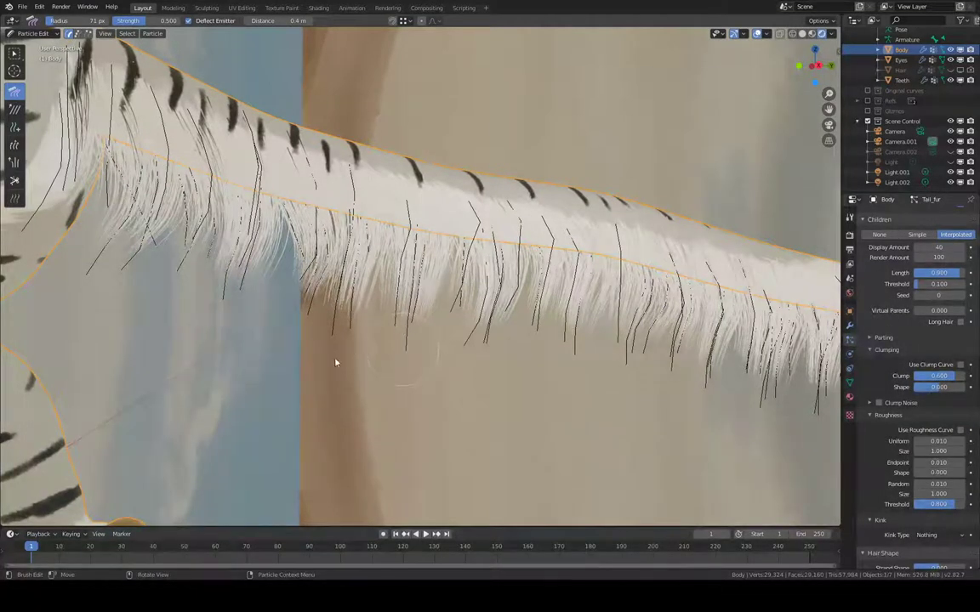
pyautogui.moveTo(335, 363)
pyautogui.mouseDown()
pyautogui.moveTo(344, 344)
pyautogui.moveTo(334, 295)
pyautogui.moveTo(224, 306)
pyautogui.mouseUp()
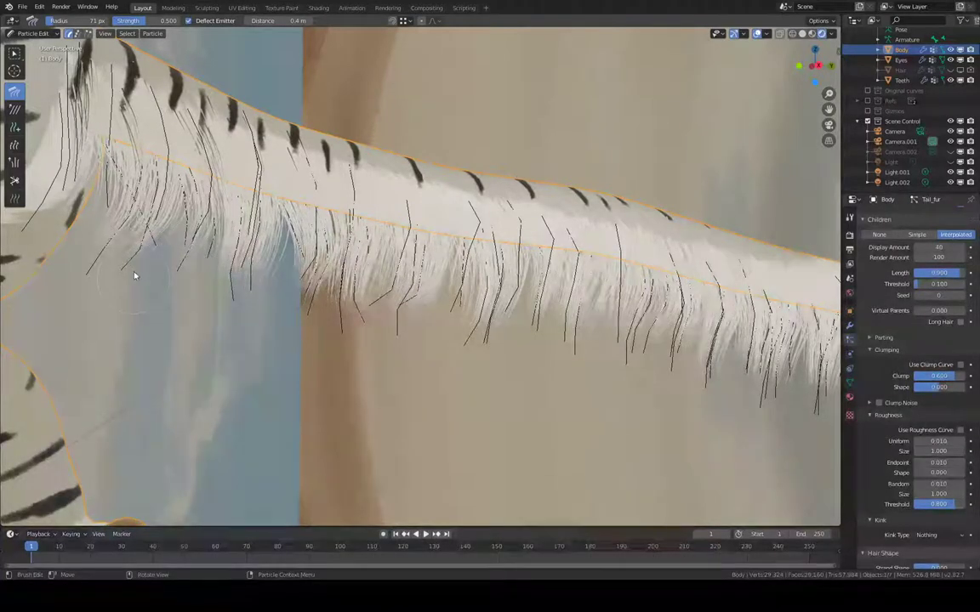
# - Comb the hair ends near the tail tip and the few hairs wrapping around the tip
pyautogui.moveTo(134, 194); pyautogui.dragTo(157, 235, button='middle')
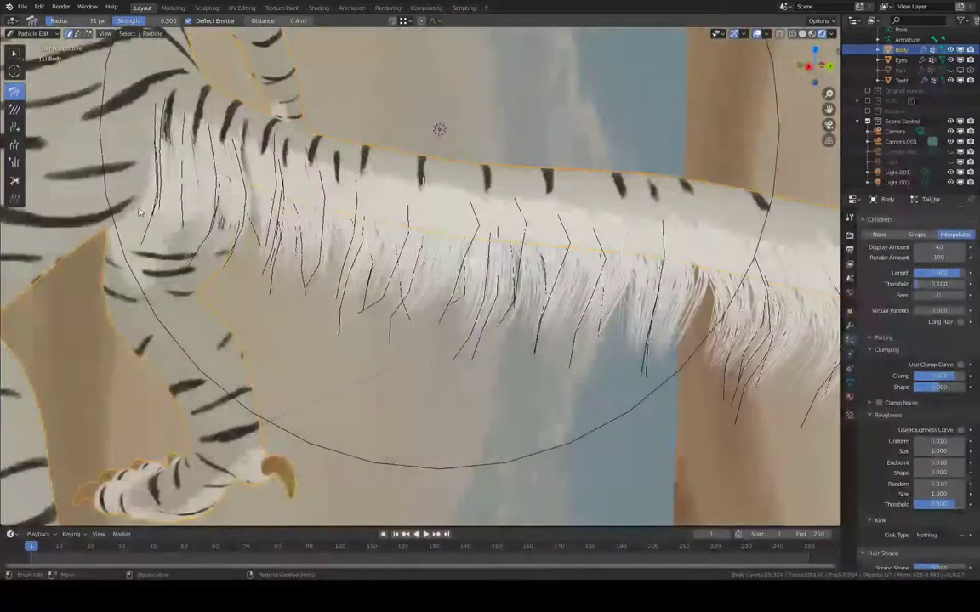
pyautogui.moveTo(143, 200)
pyautogui.mouseDown(button='middle')
pyautogui.moveTo(168, 198)
pyautogui.moveTo(432, 327)
pyautogui.mouseUp(button='middle')
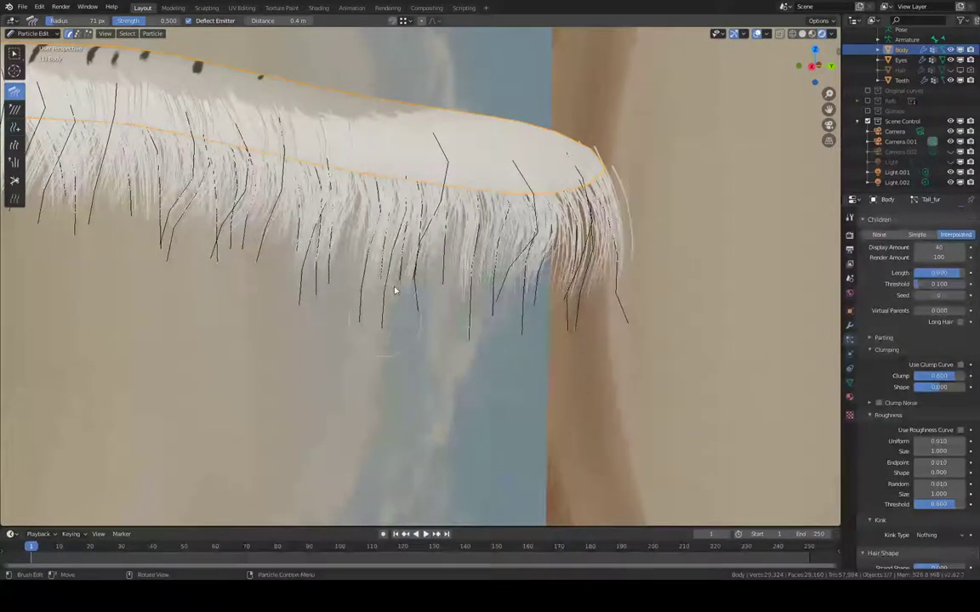
pyautogui.moveTo(389, 303); pyautogui.dragTo(400, 291)
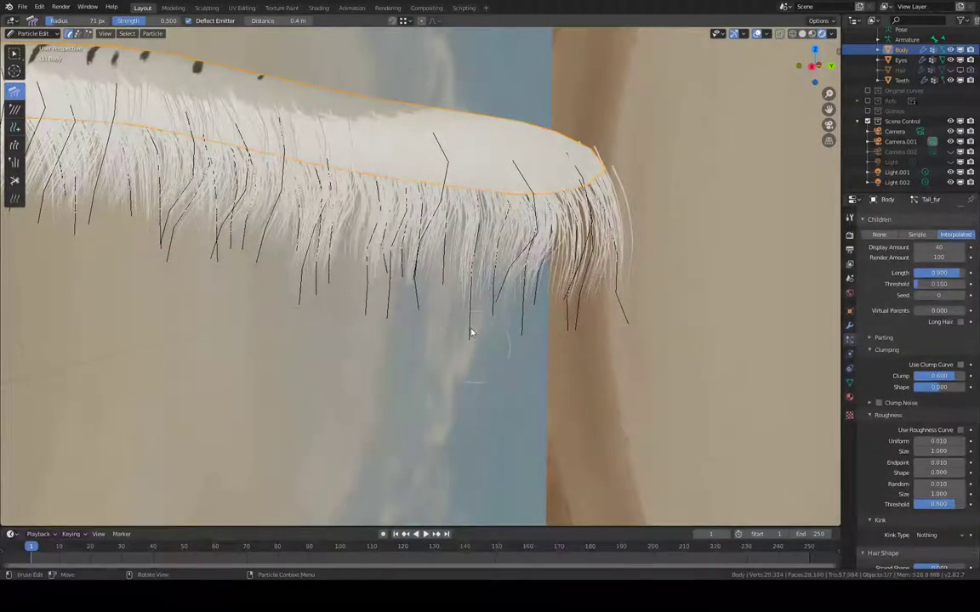
pyautogui.moveTo(517, 313); pyautogui.dragTo(616, 319)
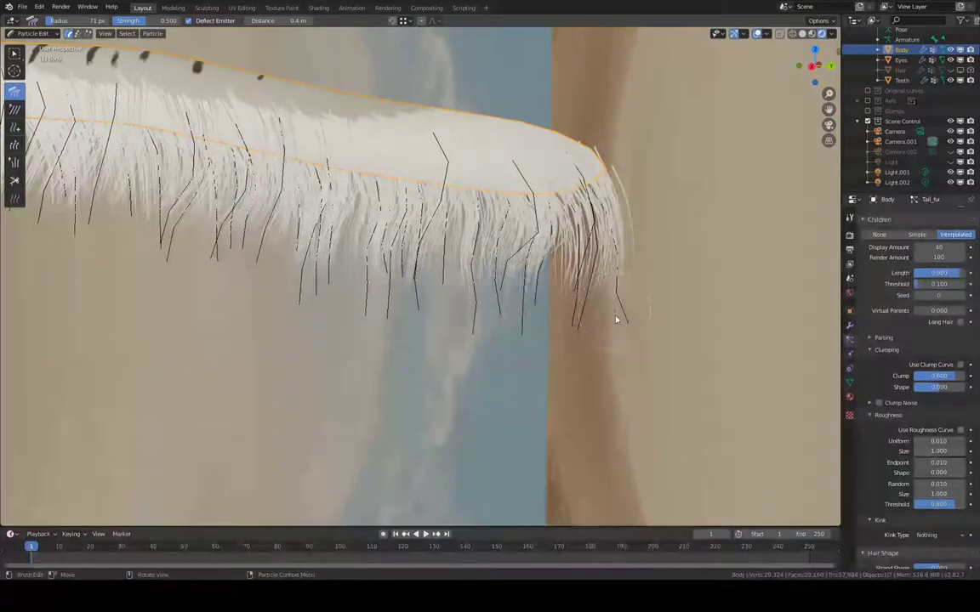
pyautogui.moveTo(619, 157); pyautogui.dragTo(534, 186, button='middle')
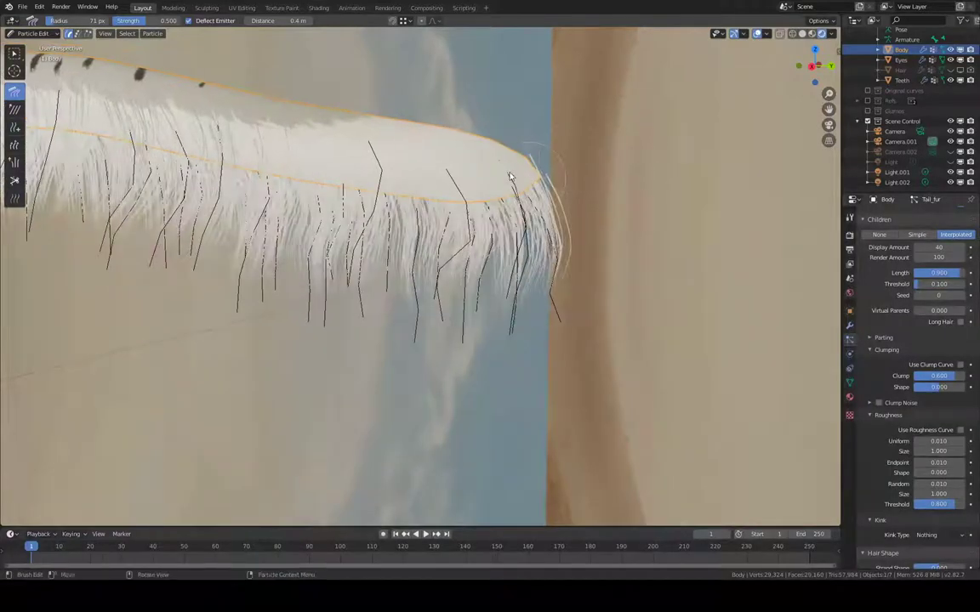
pyautogui.moveTo(510, 177); pyautogui.dragTo(515, 176)
# - Comb the hairs on the opposite side of the tail, from near the tip to the middle
pyautogui.moveTo(551, 182); pyautogui.dragTo(414, 264, button='middle')
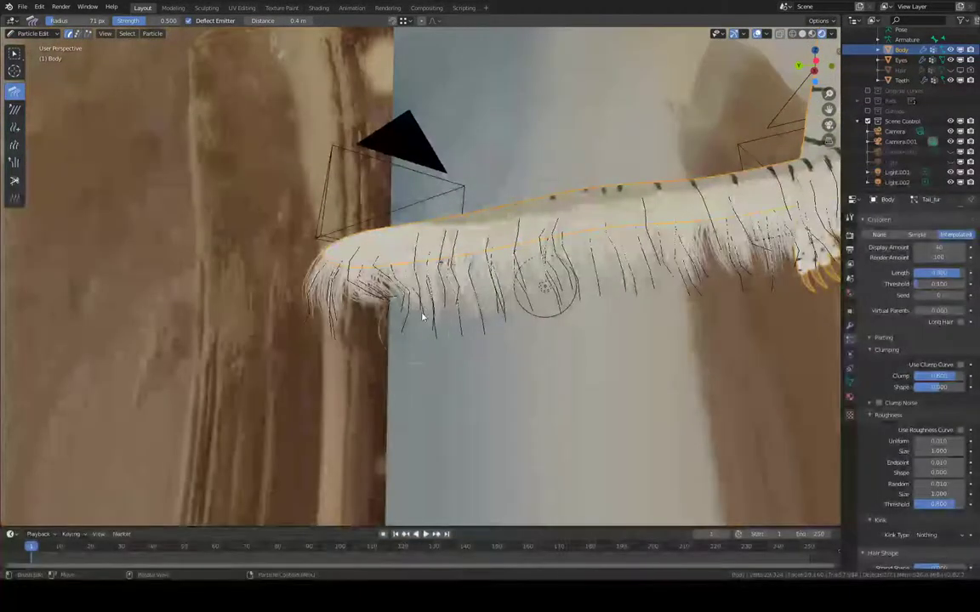
pyautogui.moveTo(380, 304); pyautogui.dragTo(405, 289)
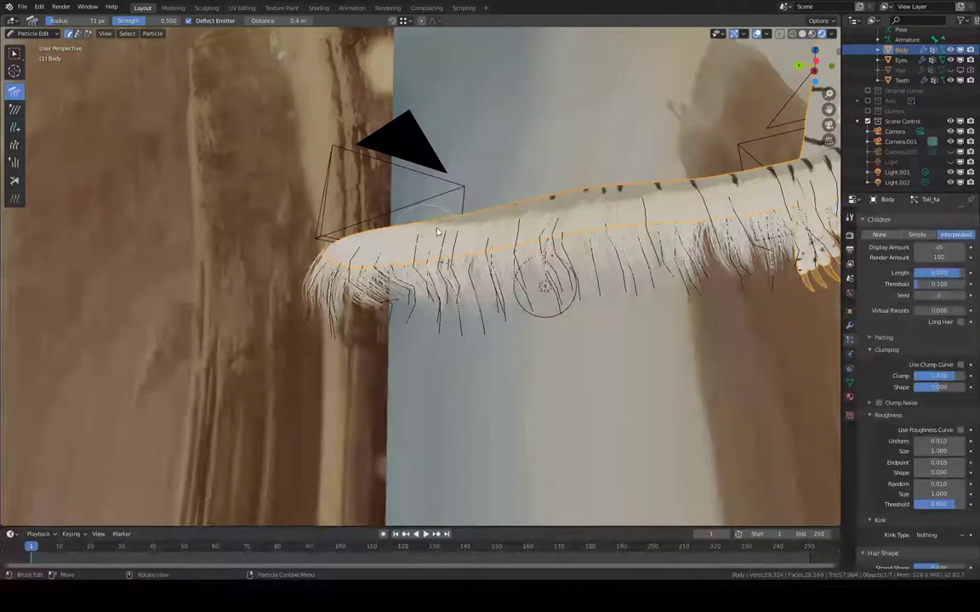
pyautogui.moveTo(482, 279); pyautogui.dragTo(435, 260, button='middle')
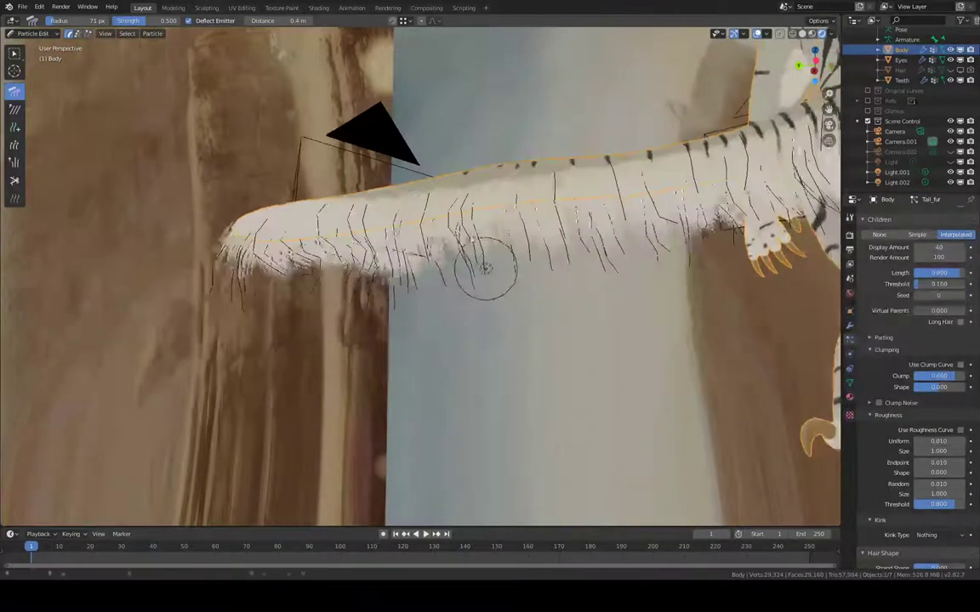
pyautogui.moveTo(434, 260); pyautogui.dragTo(448, 269)
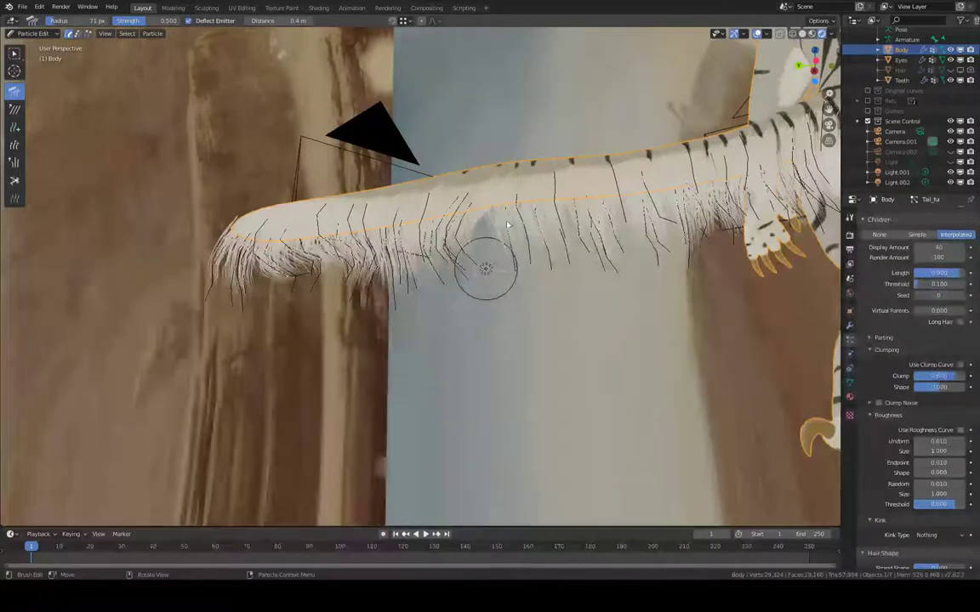
pyautogui.moveTo(500, 224); pyautogui.dragTo(459, 235)
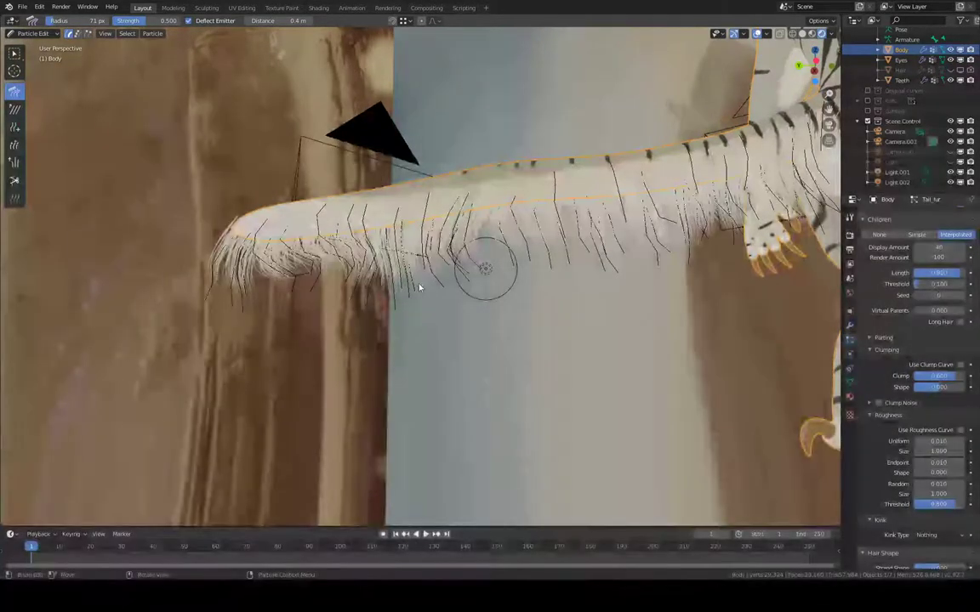
pyautogui.keyDown('shift'); pyautogui.moveTo(518, 213); pyautogui.dragTo(512, 213, button='middle'); pyautogui.keyUp('shift')
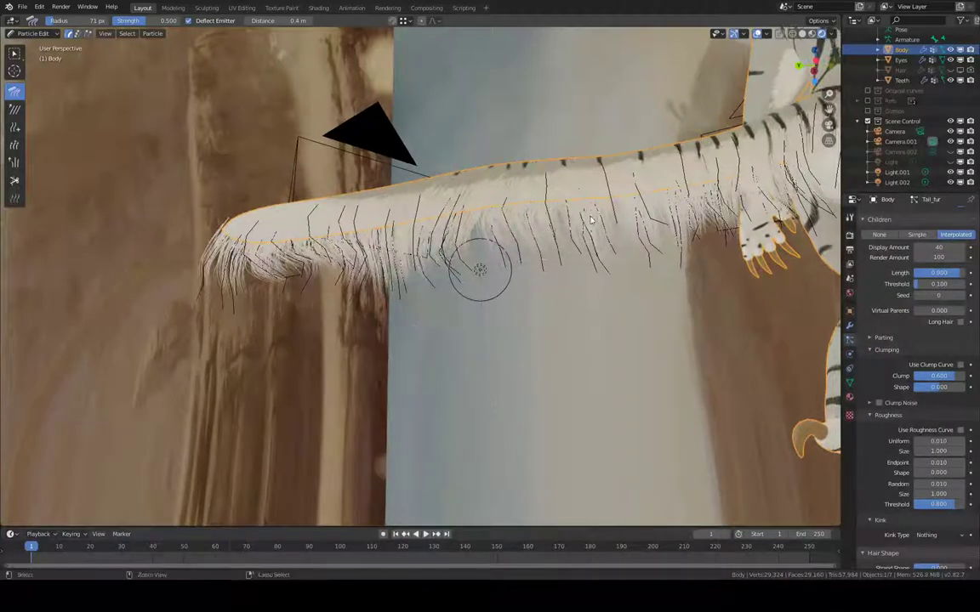
pyautogui.moveTo(593, 212)
pyautogui.keyDown('shift'); pyautogui.mouseDown(button='middle')
pyautogui.moveTo(569, 211)
pyautogui.moveTo(582, 211)
pyautogui.mouseUp(button='middle'); pyautogui.keyUp('shift')
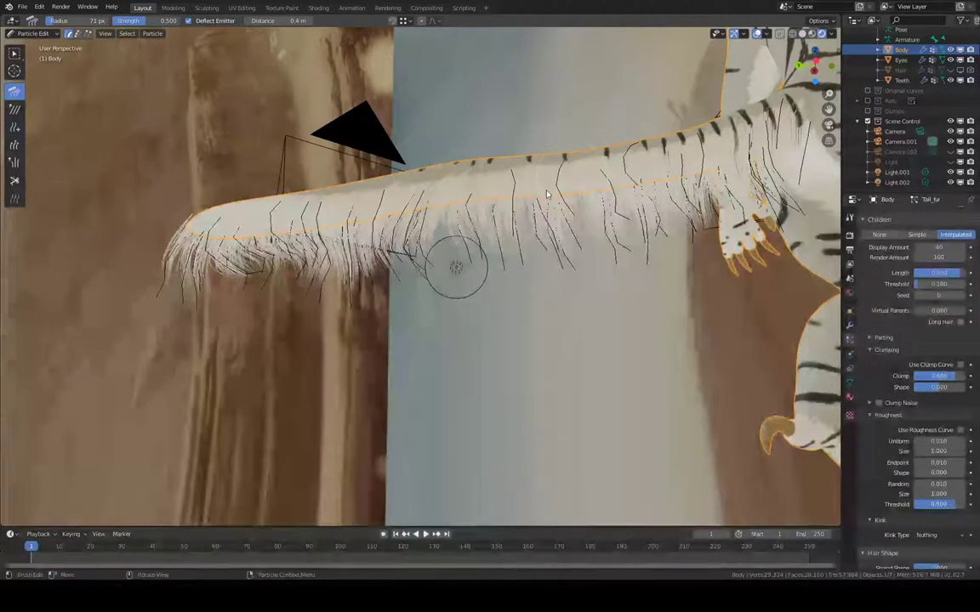
# - Comb the hairs where the opposite side of the tail meets the body downwards
pyautogui.moveTo(527, 191); pyautogui.dragTo(681, 160, button='middle')
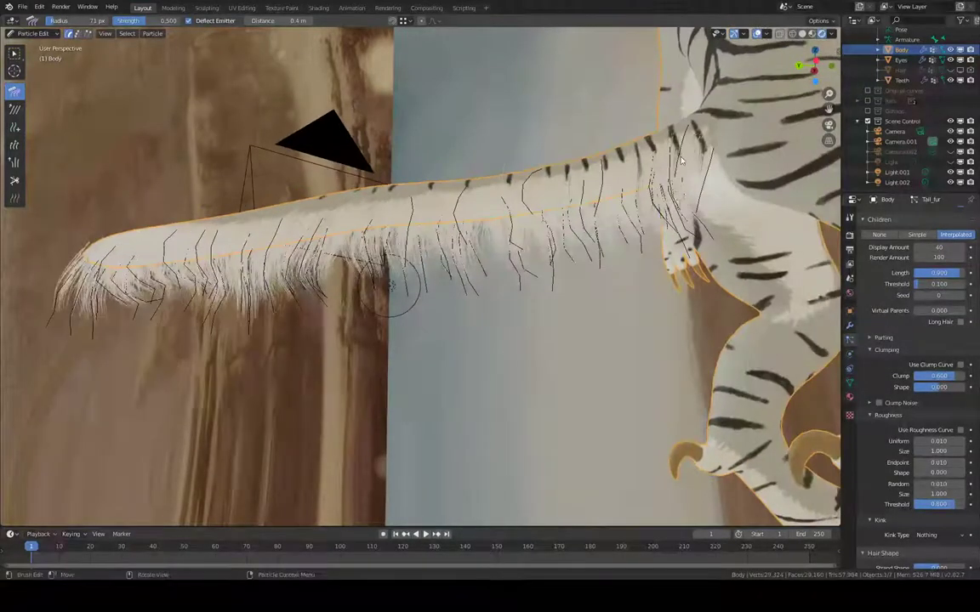
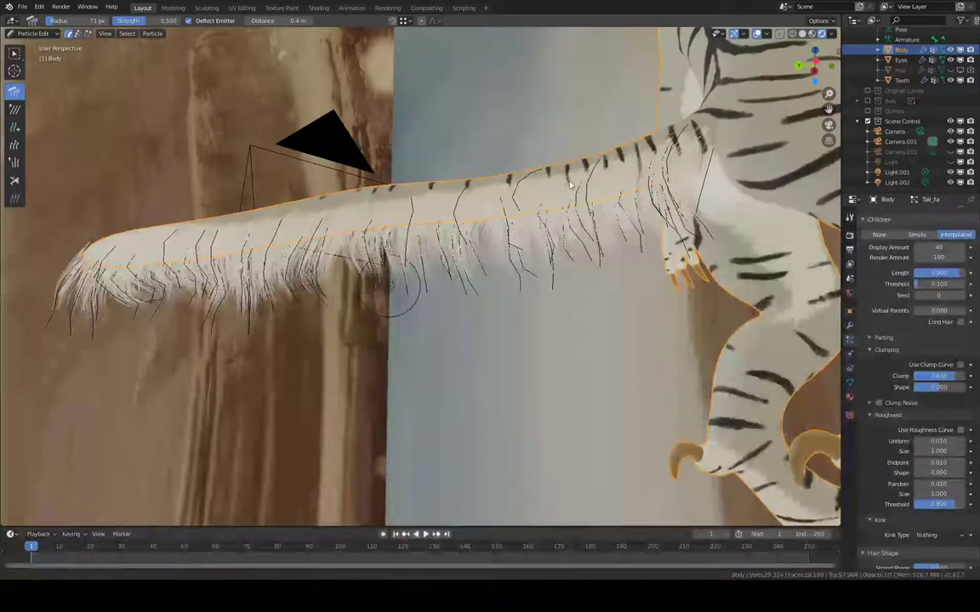
pyautogui.moveTo(525, 209); pyautogui.dragTo(564, 110, button='middle')
pyautogui.keyDown('shift'); pyautogui.moveTo(539, 328); pyautogui.dragTo(561, 273, button='middle'); pyautogui.keyUp('shift')
pyautogui.scroll(-5, 636, 366)
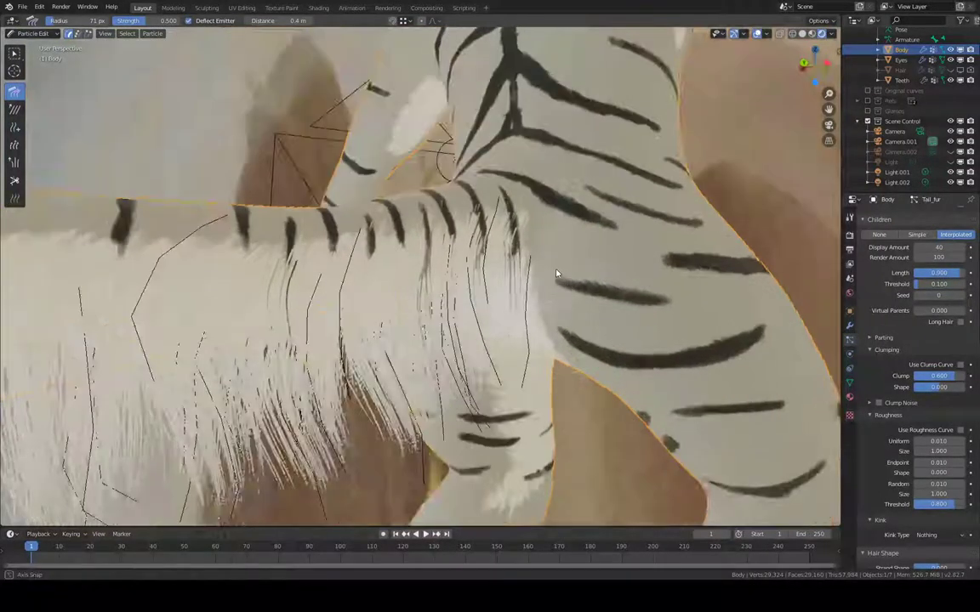
pyautogui.moveTo(541, 315); pyautogui.dragTo(523, 345, button='middle')
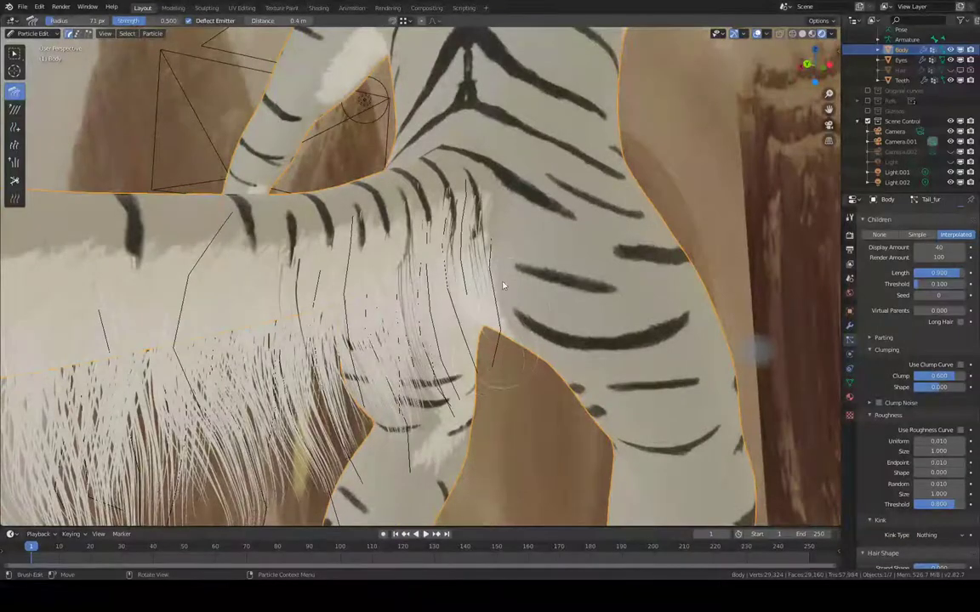
pyautogui.moveTo(503, 285); pyautogui.dragTo(471, 340)
# - Lift the hairs at the tail base on the opposite side with the Puff brush in Add mode
pyautogui.moveTo(454, 262); pyautogui.dragTo(484, 207, button='middle')
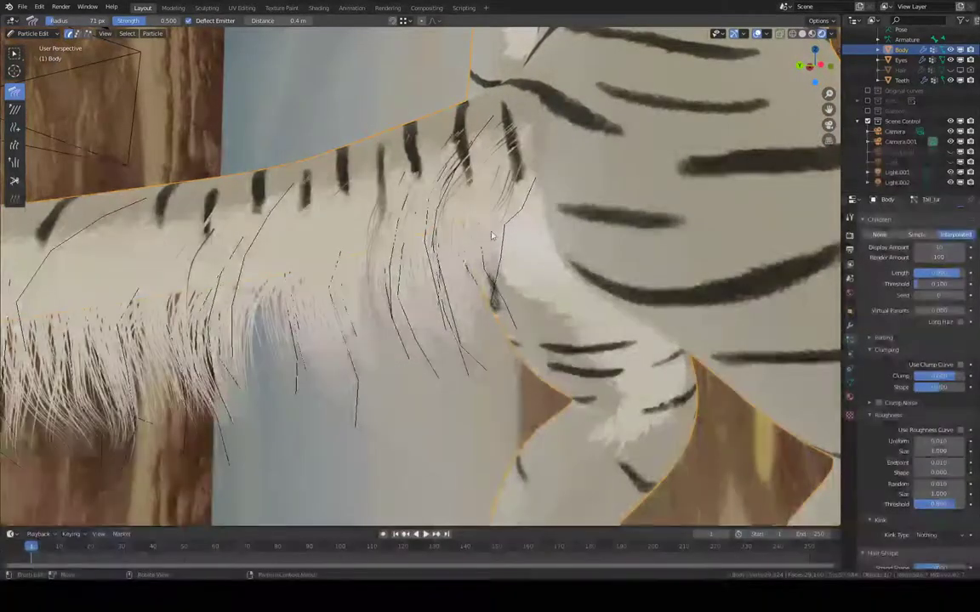
pyautogui.moveTo(541, 228); pyautogui.dragTo(460, 212, button='middle')
pyautogui.click(14, 162)
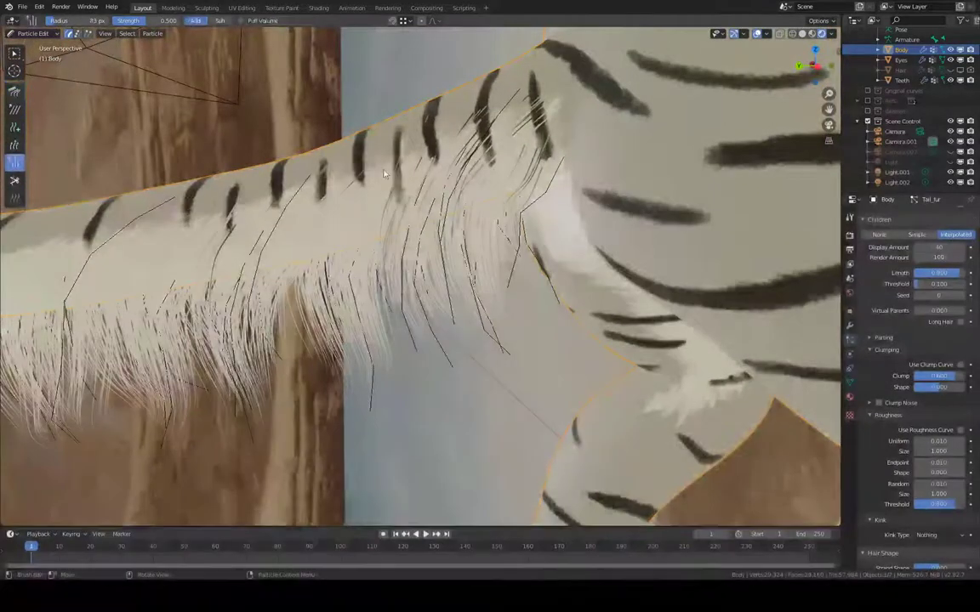
pyautogui.moveTo(479, 145); pyautogui.dragTo(346, 196)
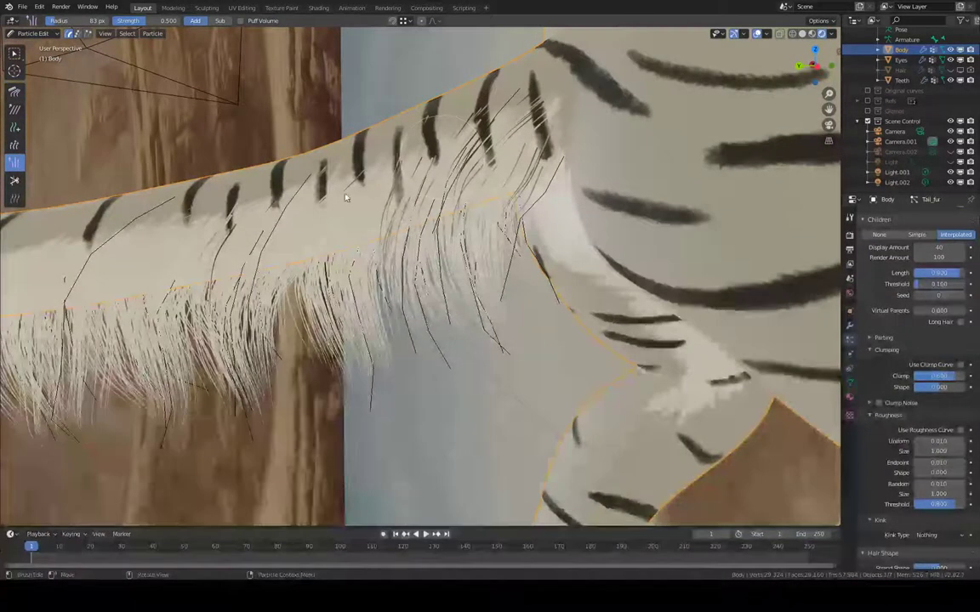
pyautogui.keyDown('shift'); pyautogui.moveTo(345, 197); pyautogui.dragTo(506, 119, button='middle'); pyautogui.keyUp('shift')
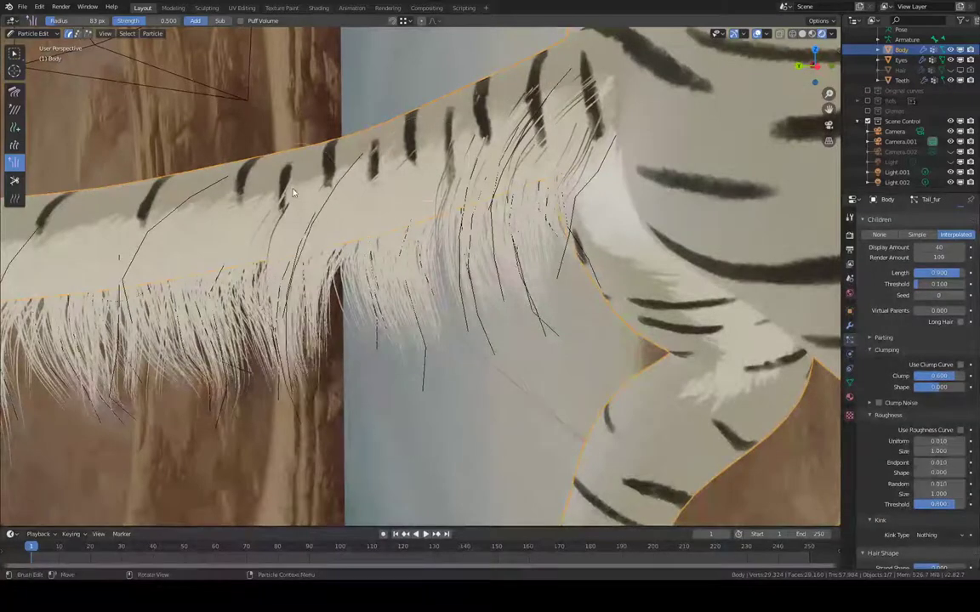
# - Puff the hairs along the middle of the tail towards the tip on the opposite side
pyautogui.moveTo(219, 203); pyautogui.dragTo(489, 127, button='middle')
pyautogui.moveTo(374, 140); pyautogui.dragTo(258, 161)
pyautogui.moveTo(410, 170)
pyautogui.keyDown('shift'); pyautogui.mouseDown(button='middle')
pyautogui.moveTo(500, 164)
pyautogui.moveTo(422, 168)
pyautogui.moveTo(280, 202)
pyautogui.mouseUp(button='middle'); pyautogui.keyUp('shift')
pyautogui.moveTo(195, 215); pyautogui.dragTo(290, 206, button='middle')
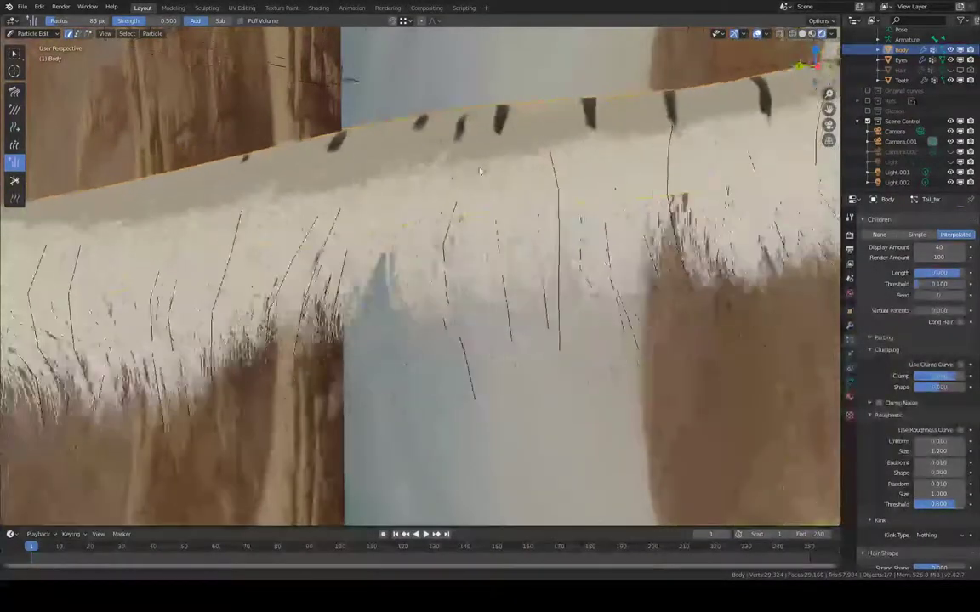
pyautogui.moveTo(159, 210); pyautogui.dragTo(287, 225, button='middle')
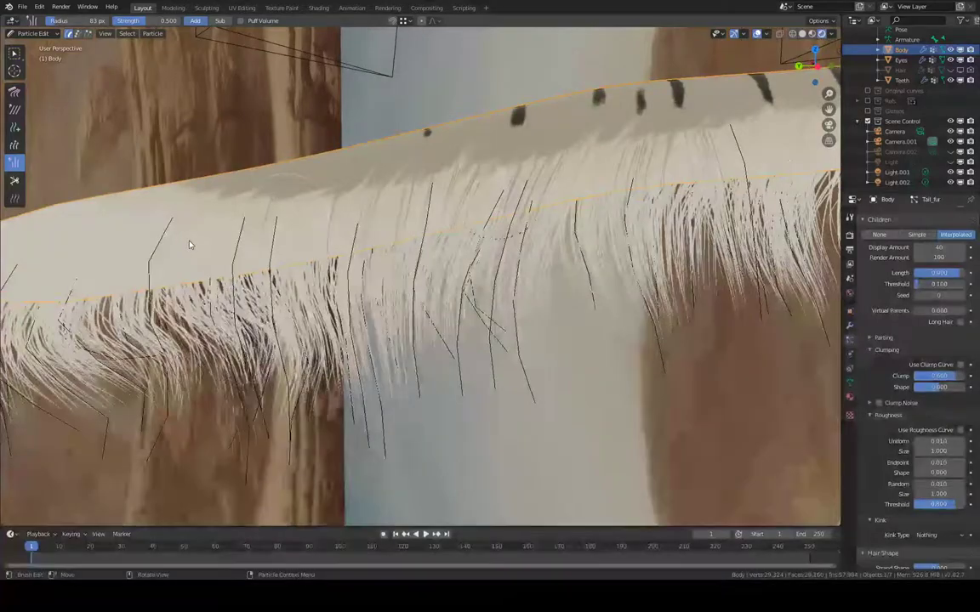
# - Return to the first side of the tail and undo the last brush stroke
pyautogui.moveTo(197, 237); pyautogui.dragTo(436, 195, button='middle')
pyautogui.moveTo(255, 173); pyautogui.dragTo(403, 213, button='middle')
pyautogui.moveTo(490, 241); pyautogui.dragTo(470, 223, button='middle')
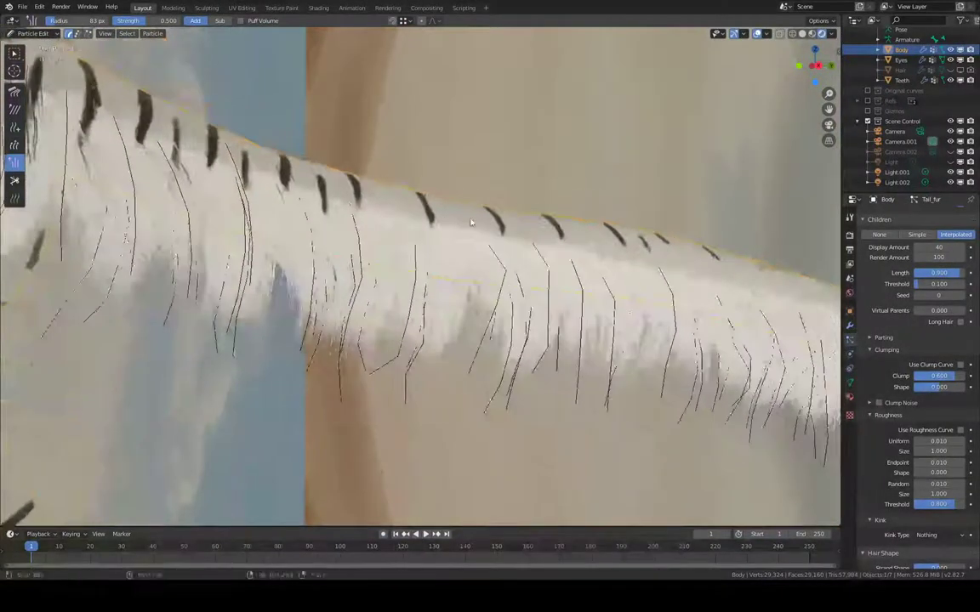
pyautogui.keyDown('shift'); pyautogui.moveTo(647, 245); pyautogui.dragTo(427, 194, button='middle'); pyautogui.keyUp('shift')
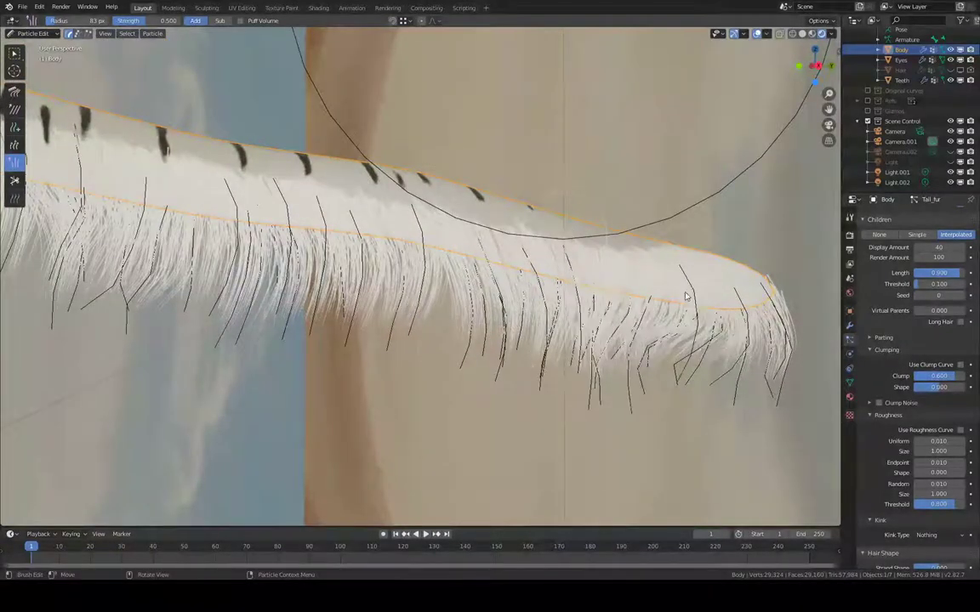
pyautogui.moveTo(449, 212); pyautogui.dragTo(454, 214, button='middle')
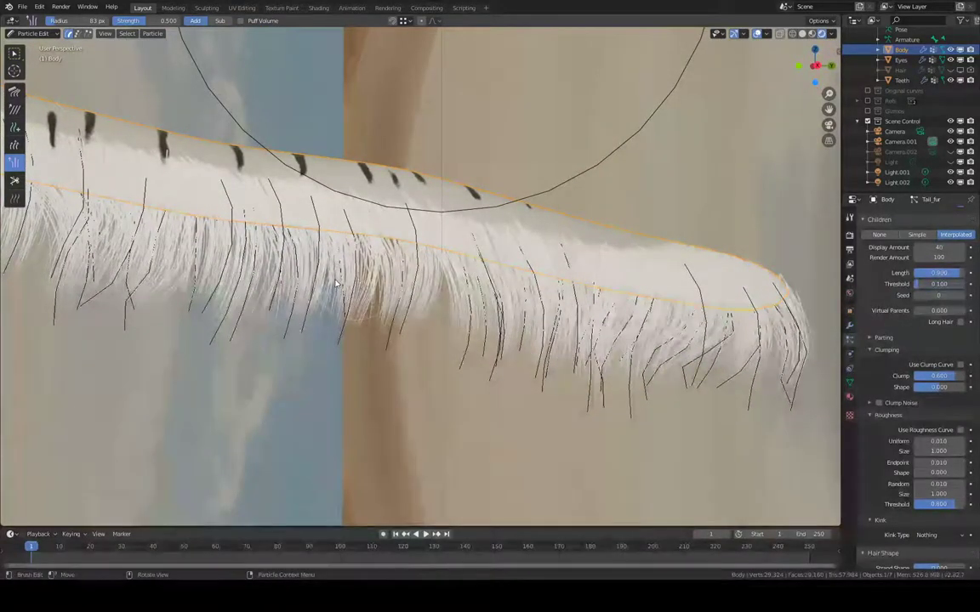
pyautogui.hotkey('ctrl', 'z')
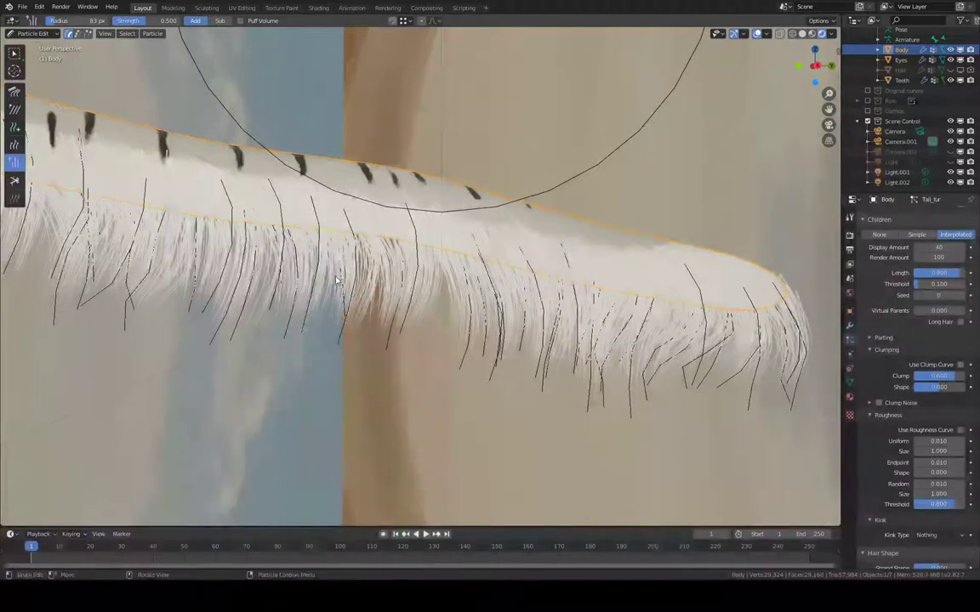
# - Comb the guide hairs hanging under the middle of the tail towards the tip with the Comb brush
pyautogui.click(14, 90)
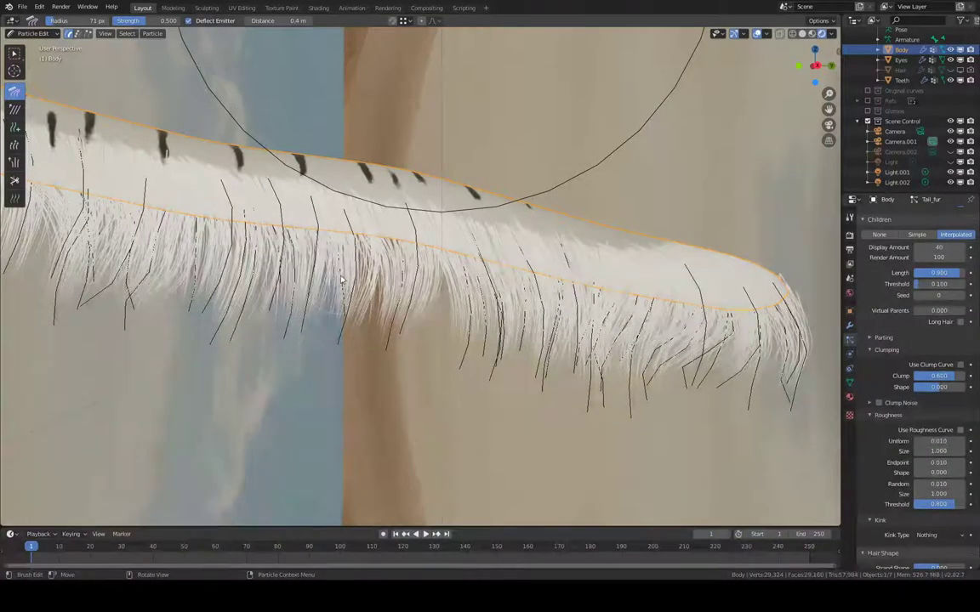
pyautogui.moveTo(341, 279)
pyautogui.mouseDown()
pyautogui.moveTo(426, 295)
pyautogui.moveTo(398, 340)
pyautogui.moveTo(417, 328)
pyautogui.moveTo(464, 355)
pyautogui.moveTo(445, 348)
pyautogui.mouseUp()
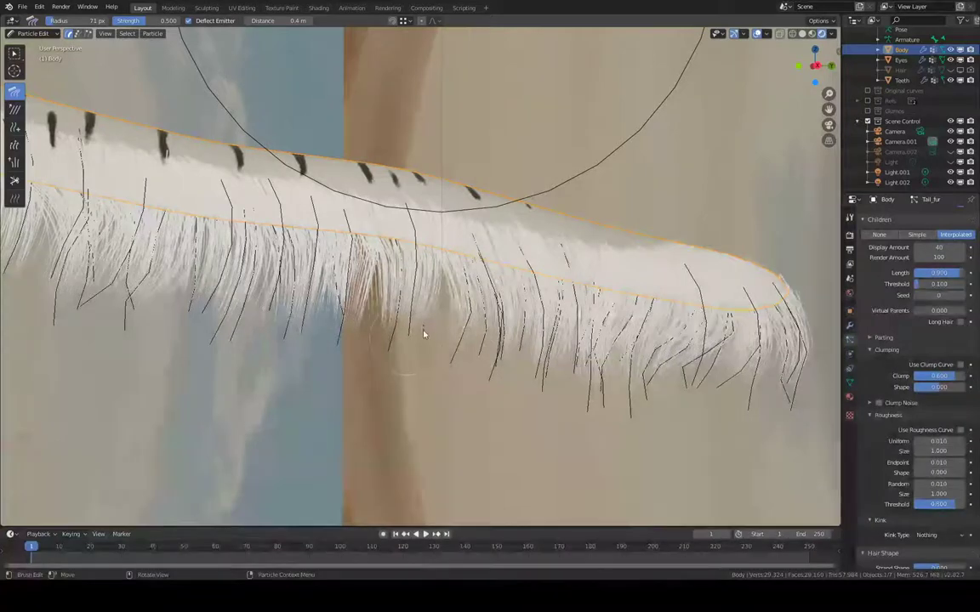
pyautogui.keyDown('shift'); pyautogui.moveTo(406, 286); pyautogui.dragTo(558, 288, button='middle'); pyautogui.keyUp('shift')
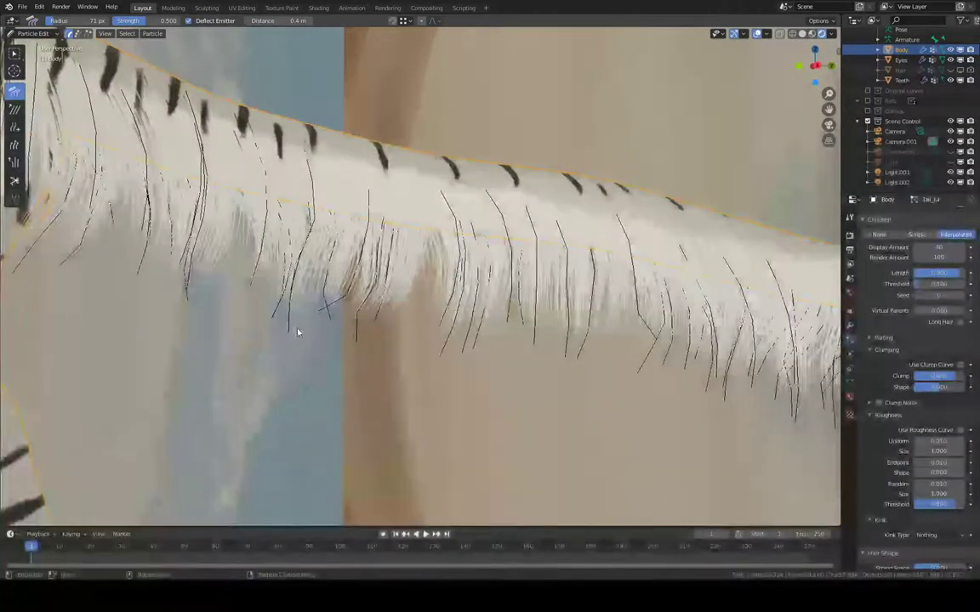
# - Comb the guide hairs around the tail tip from beneath the tail
pyautogui.moveTo(444, 247); pyautogui.dragTo(393, 205, button='middle')
pyautogui.scroll(-2, 392, 219)
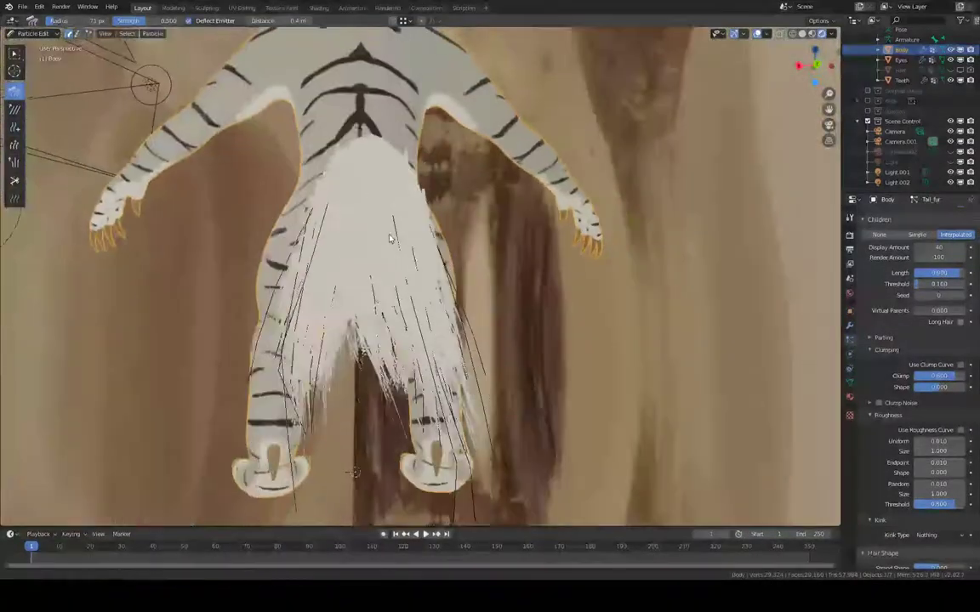
pyautogui.moveTo(467, 256); pyautogui.dragTo(458, 275, button='middle')
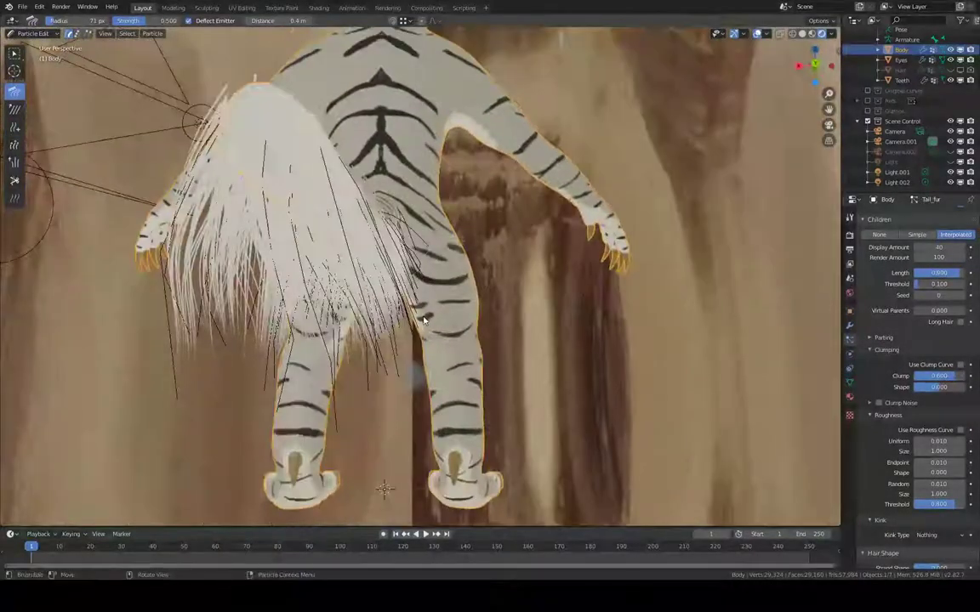
pyautogui.moveTo(423, 320); pyautogui.dragTo(314, 358, button='middle')
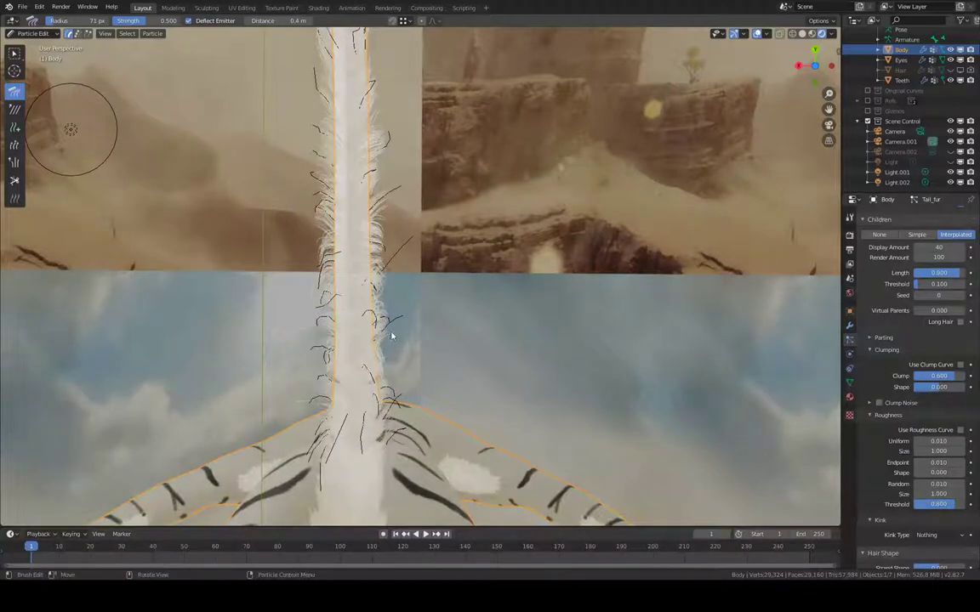
pyautogui.moveTo(392, 281); pyautogui.dragTo(408, 190, button='middle')
pyautogui.moveTo(402, 135); pyautogui.dragTo(394, 136, button='middle')
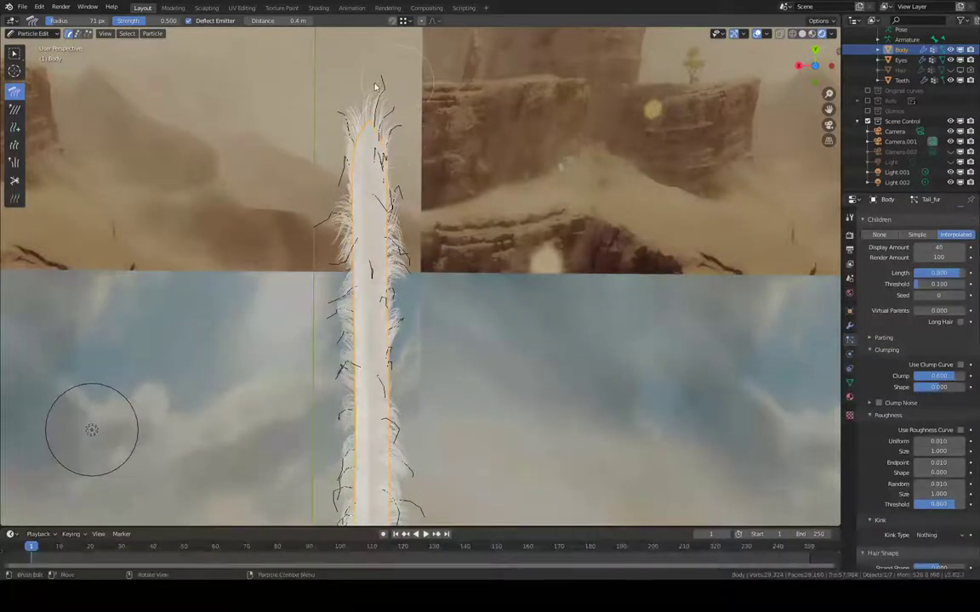
pyautogui.press('ctrl')
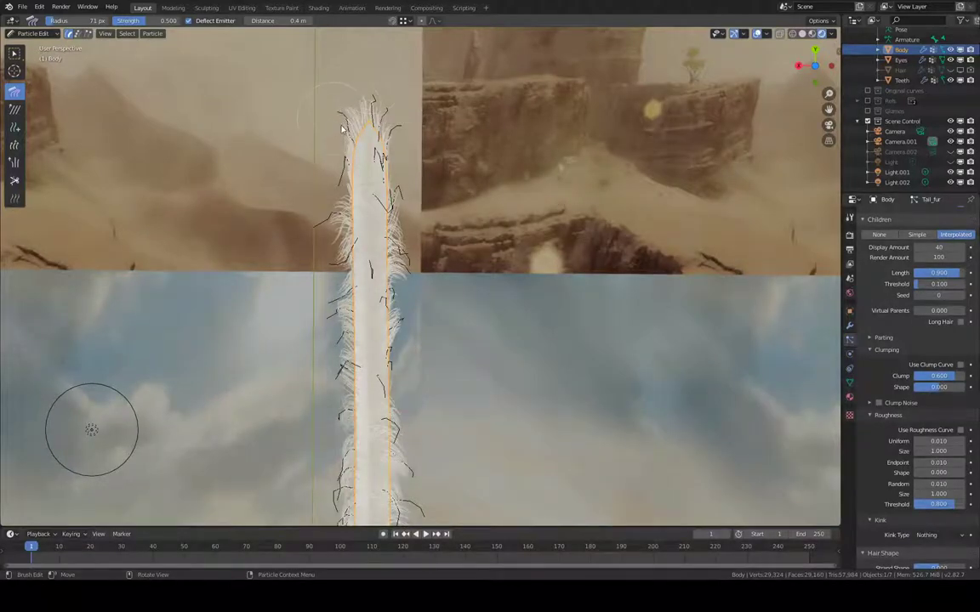
# - Examine the combed tail fur from the side, from the tail base to the tip
pyautogui.moveTo(386, 84); pyautogui.dragTo(464, 224, button='middle')
pyautogui.keyDown('shift'); pyautogui.moveTo(290, 187); pyautogui.dragTo(678, 221, button='middle'); pyautogui.keyUp('shift')
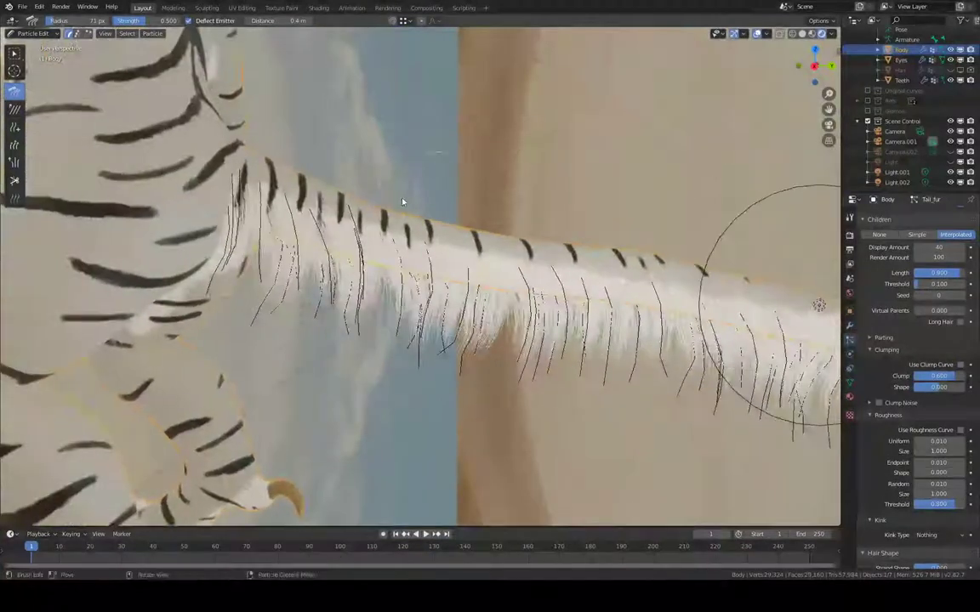
pyautogui.moveTo(402, 201); pyautogui.dragTo(547, 280, button='middle')
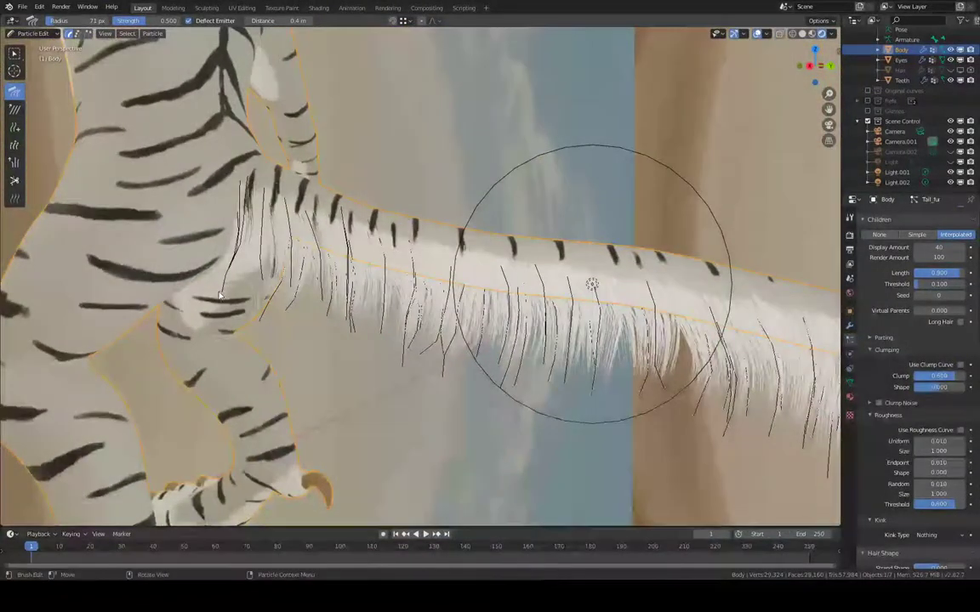
pyautogui.scroll(5, 236, 293)
pyautogui.keyDown('shift'); pyautogui.moveTo(184, 218); pyautogui.dragTo(317, 249, button='middle'); pyautogui.keyUp('shift')
pyautogui.scroll(-4, 318, 249)
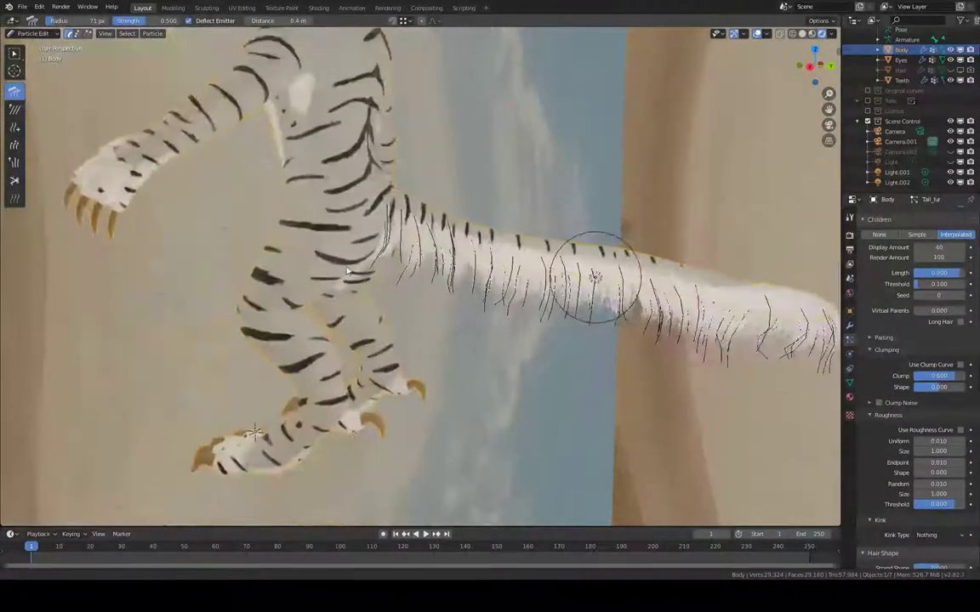
pyautogui.moveTo(516, 221); pyautogui.dragTo(349, 188, button='middle')
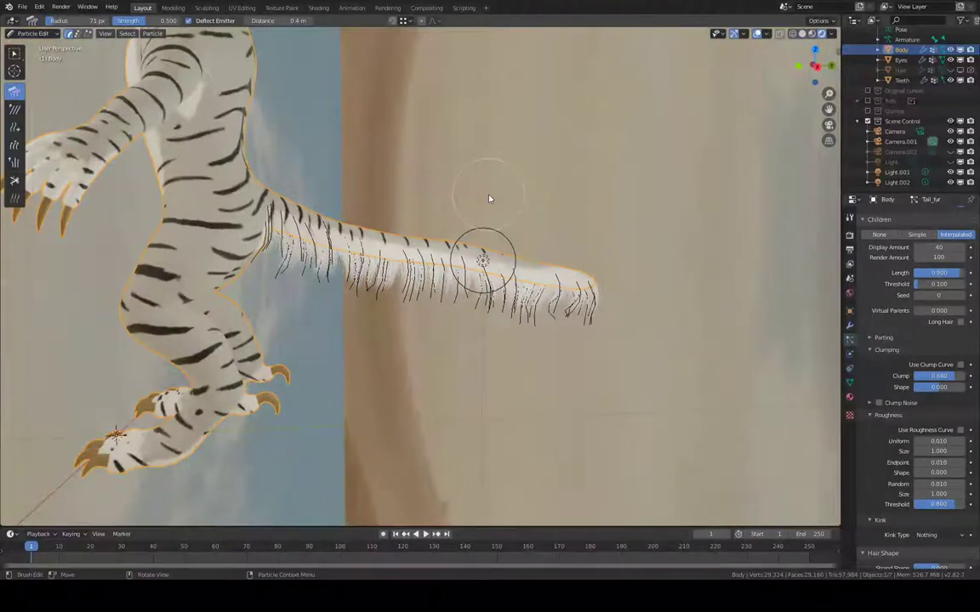
# - Return the body to Object Mode, hide Tail_fur in the viewport and show the Paws_fur_cover particle system
pyautogui.scroll(15, 910, 357)
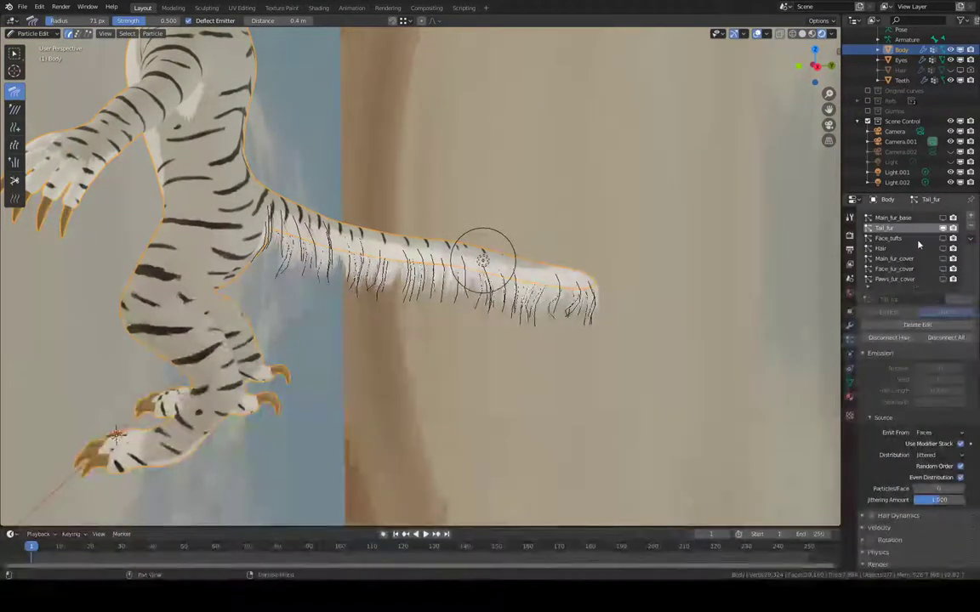
pyautogui.click(44, 37)
pyautogui.click(56, 48)
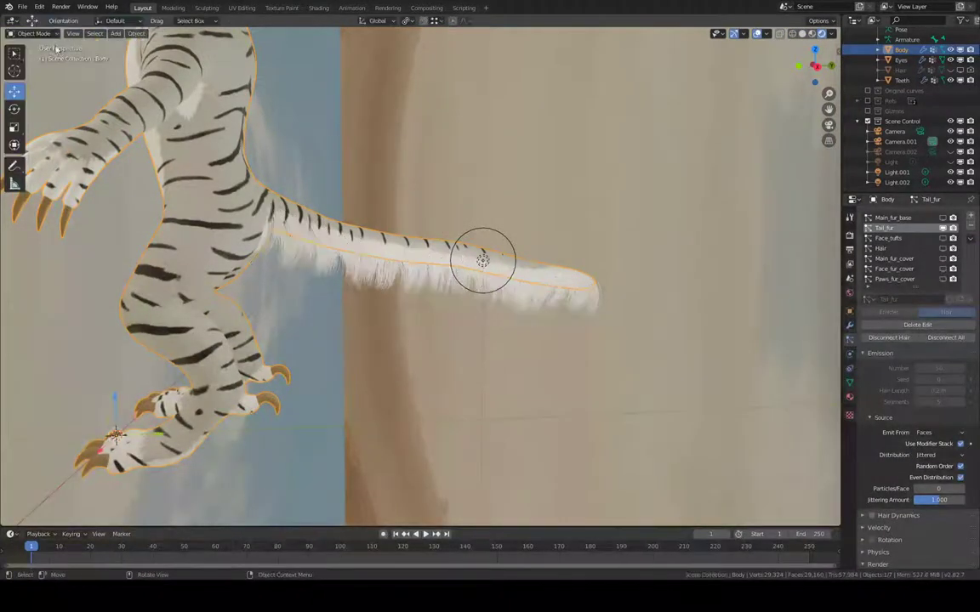
pyautogui.click(942, 228)
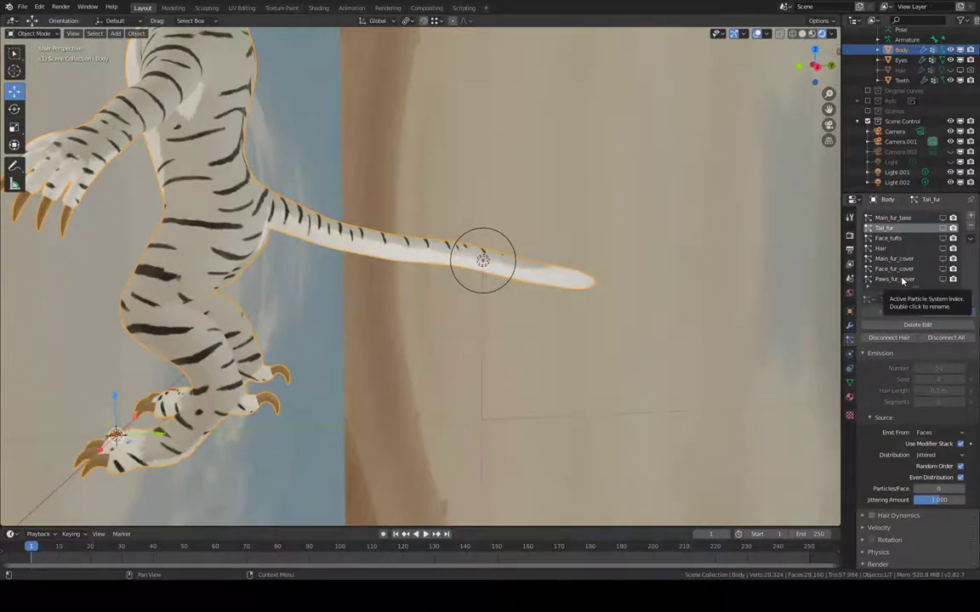
pyautogui.click(903, 280)
pyautogui.click(946, 280)
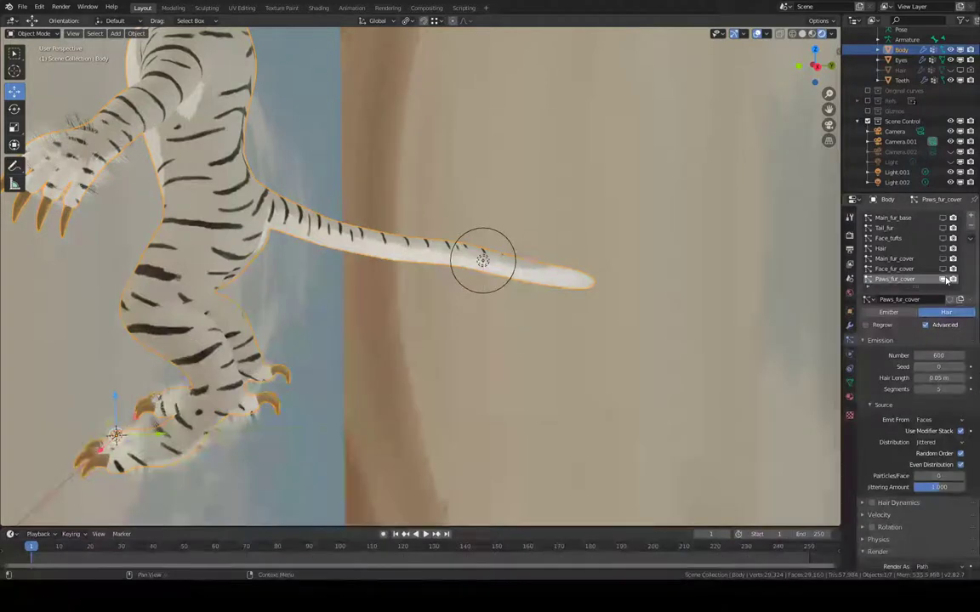
# - Make Paws_fur_cover the active particle system and enter Particle Edit mode for it
pyautogui.moveTo(409, 165); pyautogui.dragTo(794, 250, button='middle')
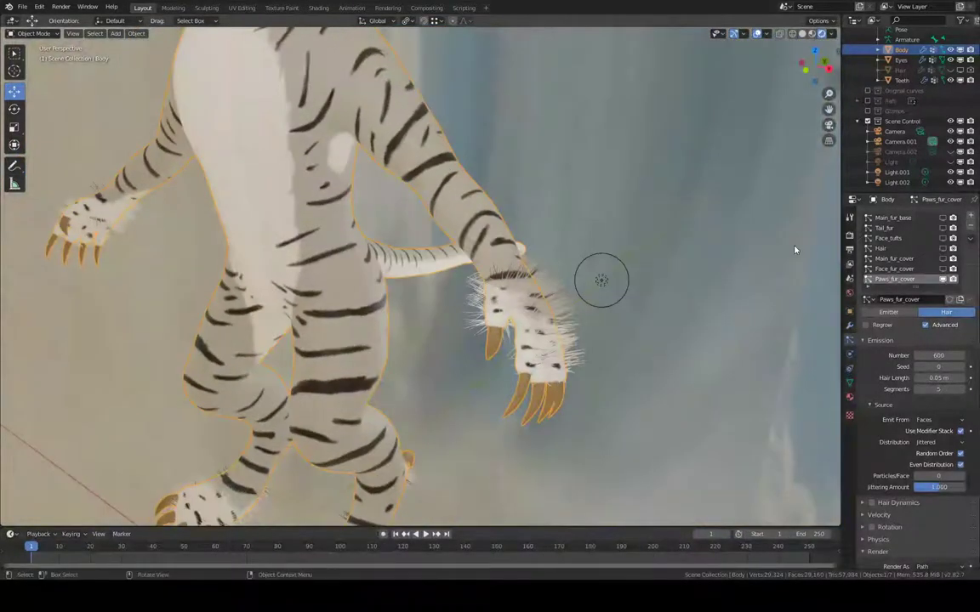
pyautogui.click(895, 258)
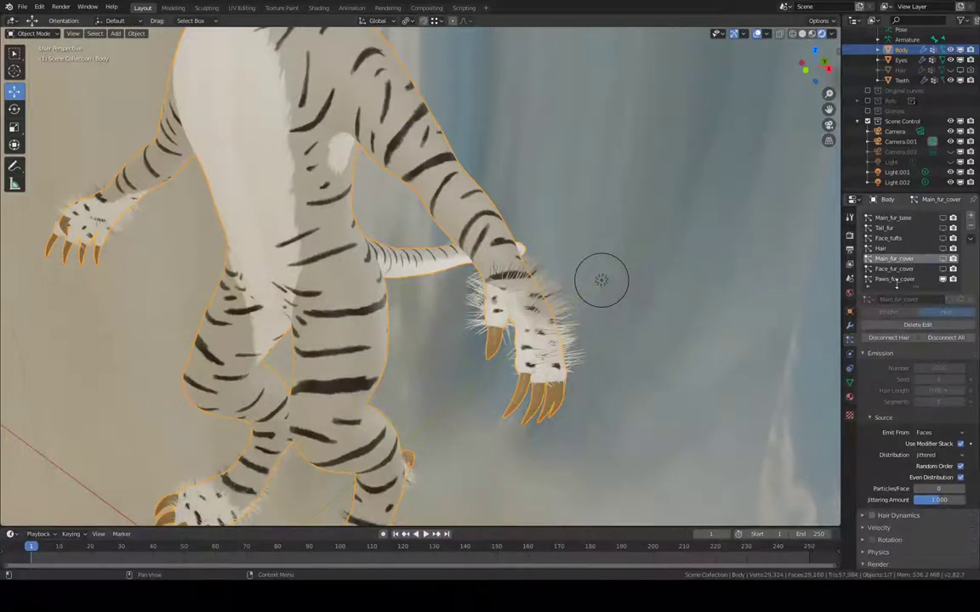
pyautogui.click(895, 269)
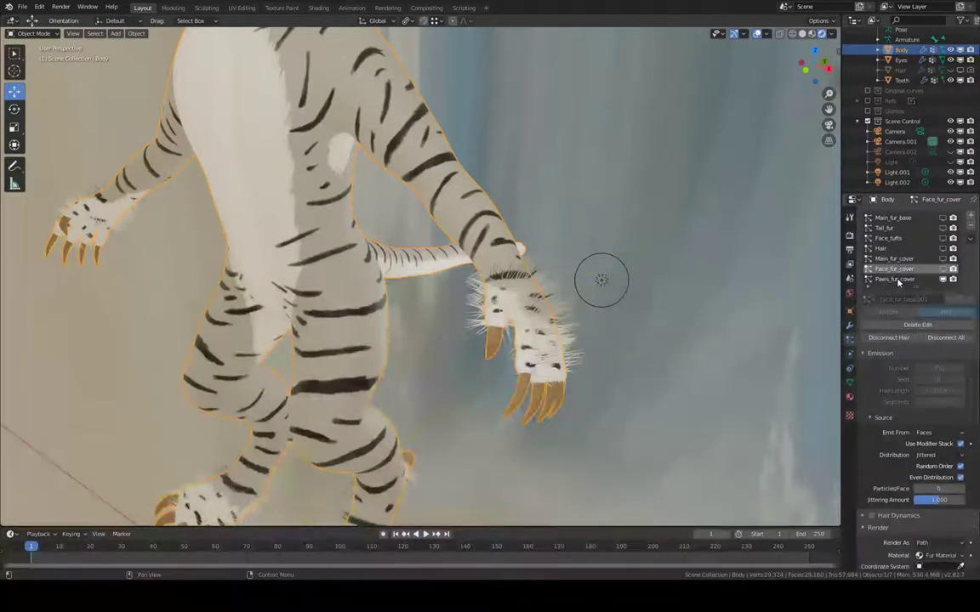
pyautogui.click(897, 279)
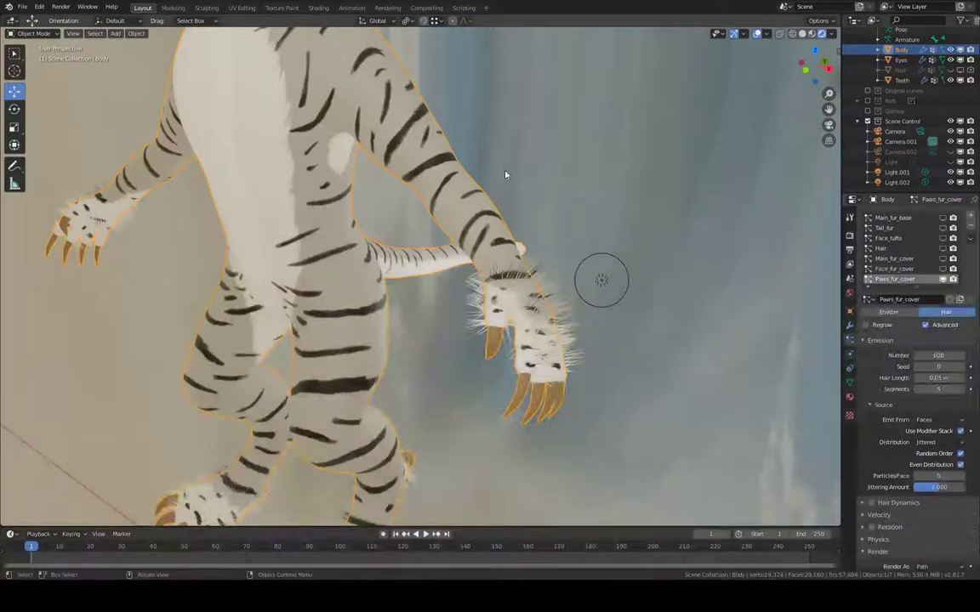
pyautogui.click(34, 34)
pyautogui.click(36, 112)
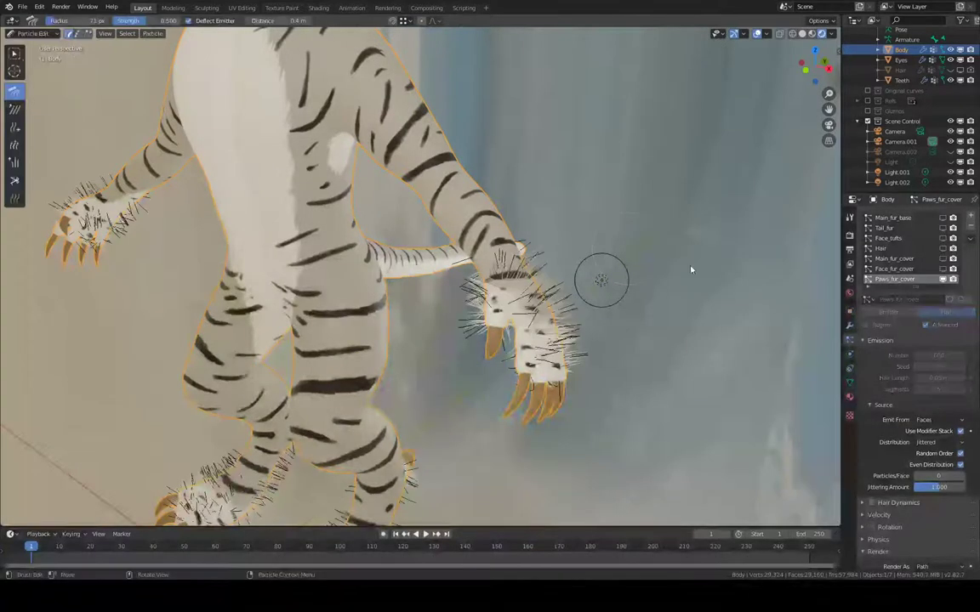
# - Enlarge the Comb brush radius to 111 px for grooming the hand paw
pyautogui.scroll(-8, 920, 416)
pyautogui.scroll(-5, 921, 416)
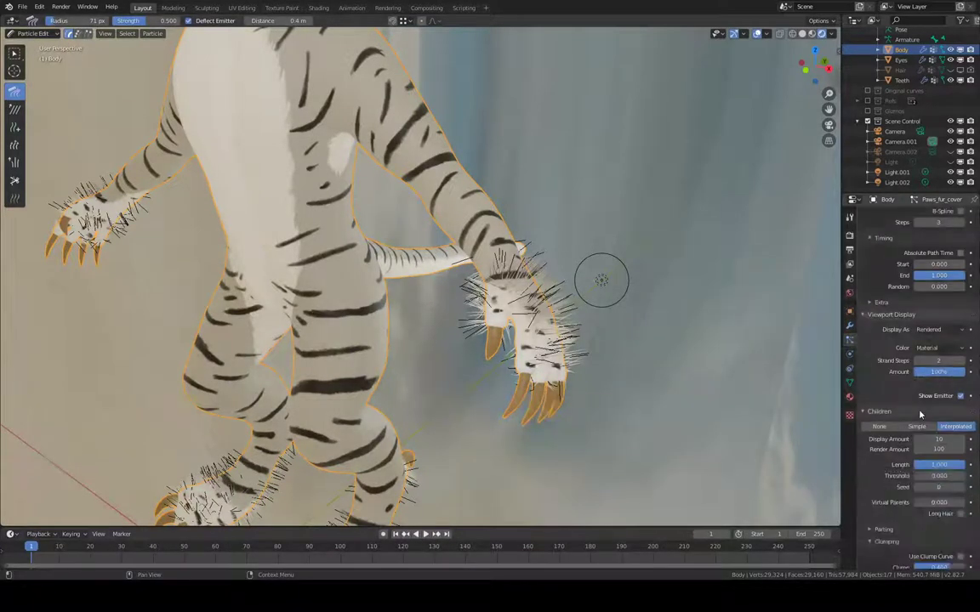
pyautogui.moveTo(609, 299); pyautogui.dragTo(639, 323, button='middle')
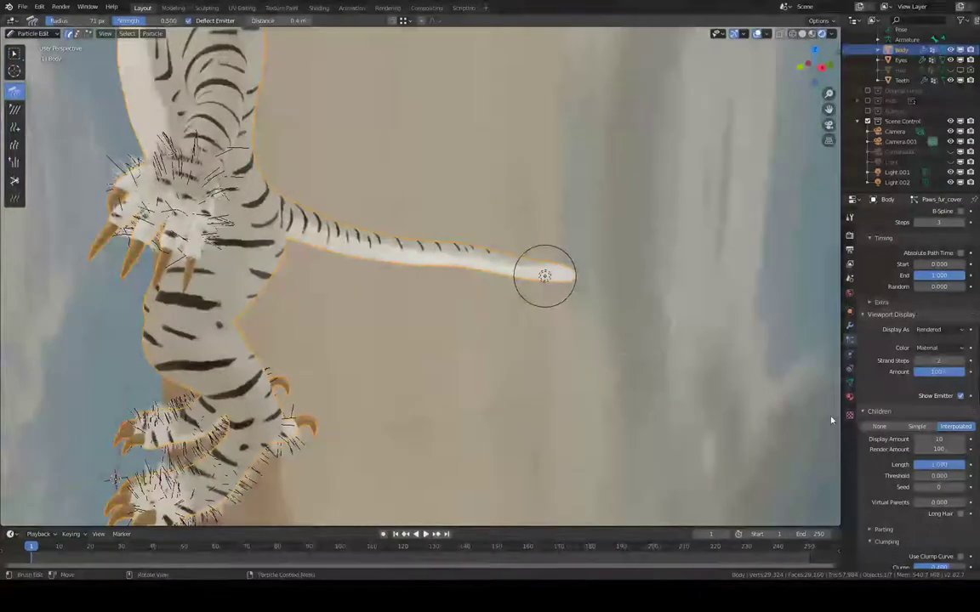
pyautogui.moveTo(482, 304); pyautogui.dragTo(514, 226, button='middle')
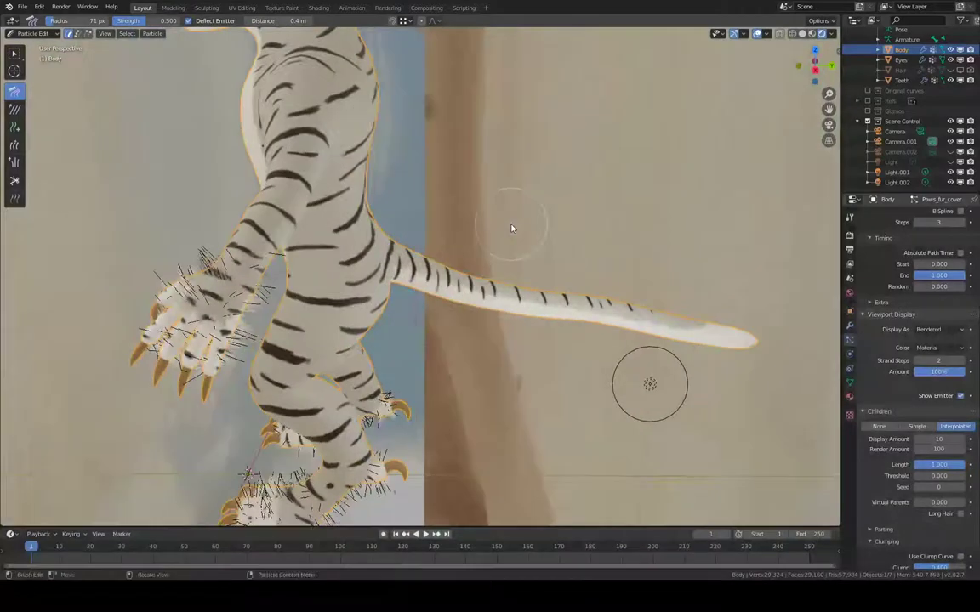
pyautogui.moveTo(282, 381)
pyautogui.keyDown('shift'); pyautogui.mouseDown(button='middle')
pyautogui.moveTo(311, 348)
pyautogui.moveTo(306, 328)
pyautogui.moveTo(322, 294)
pyautogui.moveTo(367, 272)
pyautogui.moveTo(383, 275)
pyautogui.moveTo(336, 252)
pyautogui.moveTo(348, 227)
pyautogui.moveTo(343, 260)
pyautogui.mouseUp(button='middle'); pyautogui.keyUp('shift')
pyautogui.press('f')
pyautogui.click(368, 247)
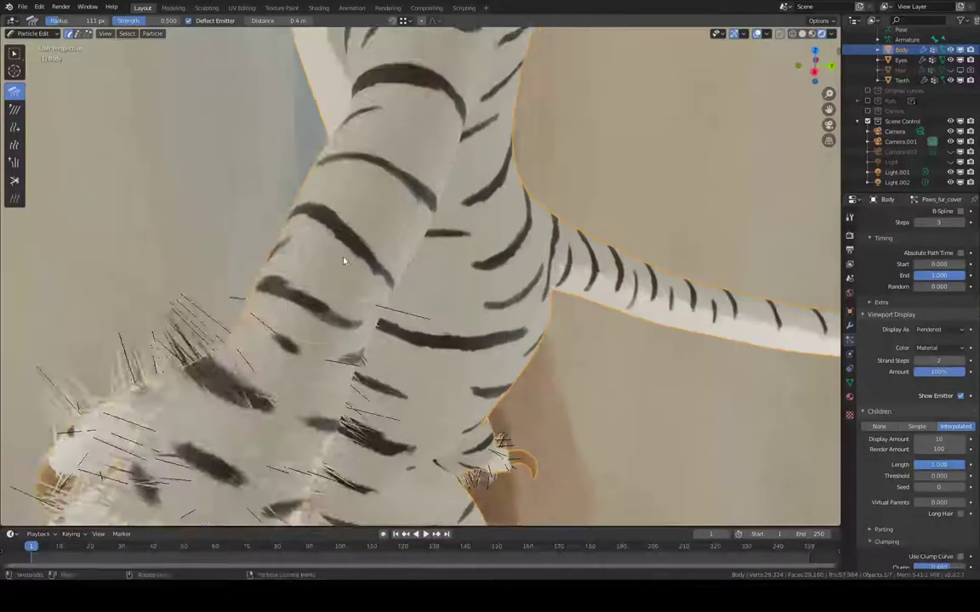
# - Comb the guide hairs over the wrist and the back of the hand paw
pyautogui.keyDown('alt'); pyautogui.moveTo(258, 447); pyautogui.dragTo(288, 388, button='middle'); pyautogui.keyUp('alt')
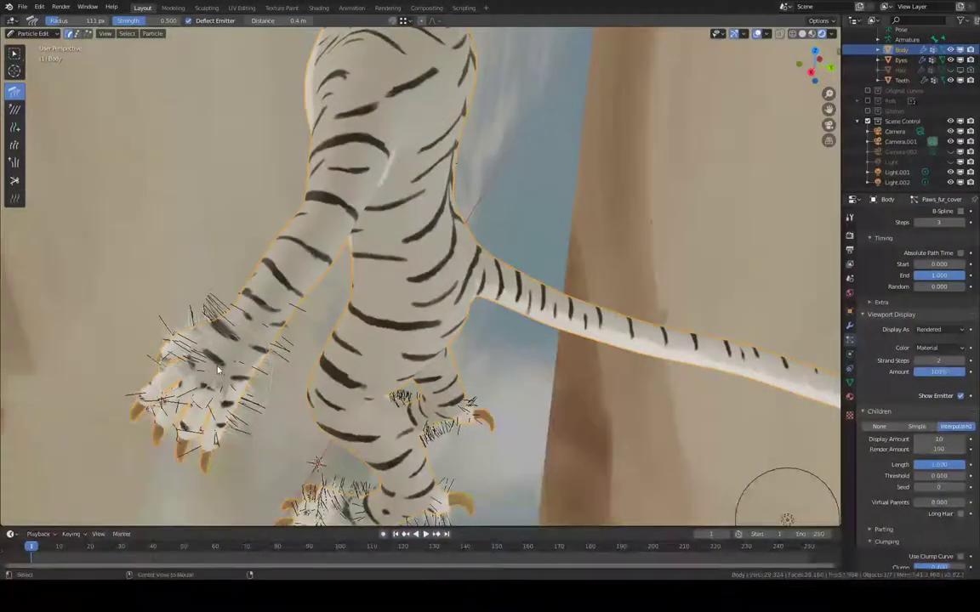
pyautogui.press('KP_Decimal')
pyautogui.scroll(4, 406, 231)
pyautogui.scroll(5, 408, 232)
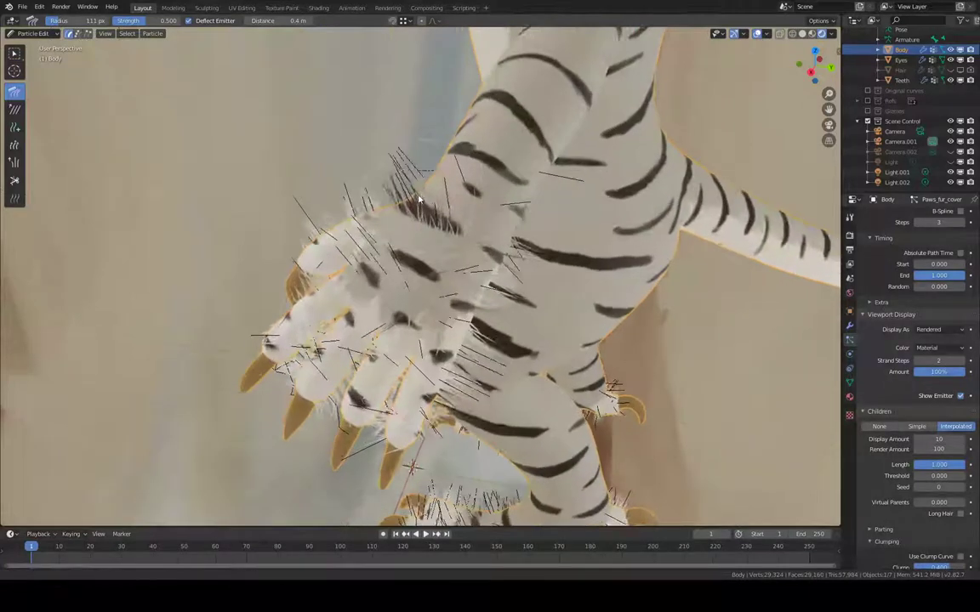
pyautogui.moveTo(407, 166); pyautogui.dragTo(405, 167, button='middle')
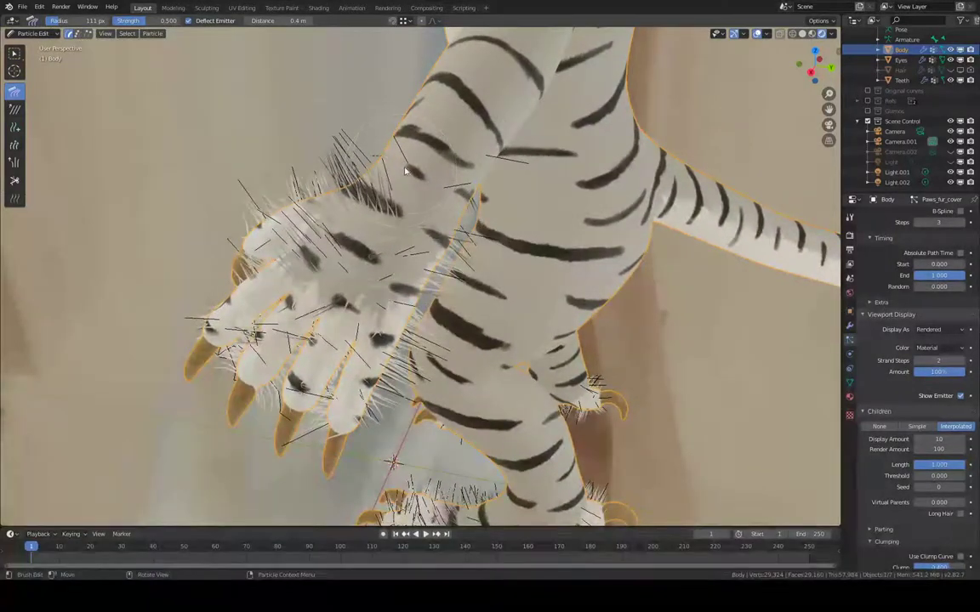
pyautogui.moveTo(400, 186)
pyautogui.mouseDown()
pyautogui.moveTo(344, 297)
pyautogui.moveTo(350, 283)
pyautogui.mouseUp()
# - Comb the hairs along the outer side of the hand paw and wrist
pyautogui.moveTo(349, 283); pyautogui.dragTo(470, 197, button='middle')
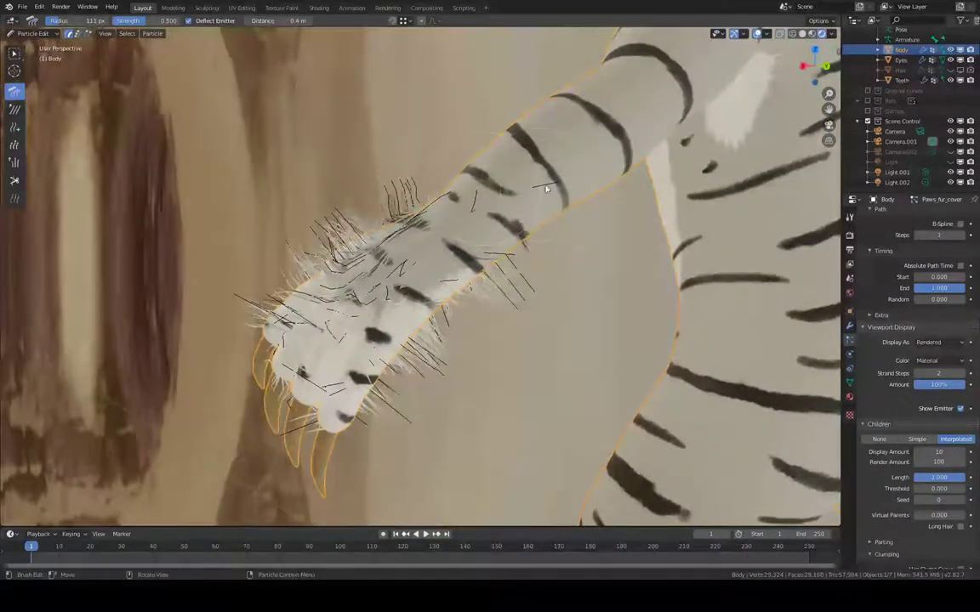
pyautogui.moveTo(483, 244)
pyautogui.mouseDown()
pyautogui.moveTo(444, 274)
pyautogui.moveTo(371, 284)
pyautogui.moveTo(523, 194)
pyautogui.moveTo(457, 252)
pyautogui.mouseUp()
pyautogui.moveTo(403, 294); pyautogui.dragTo(423, 254)
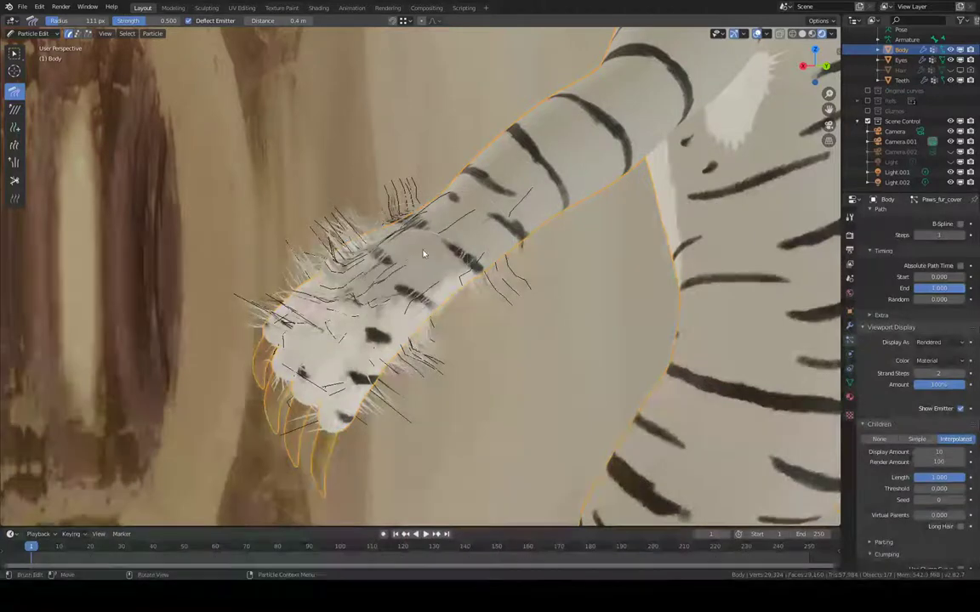
# - Comb the hairs along the lower edge of the wrist, working from several viewing angles
pyautogui.moveTo(480, 209); pyautogui.dragTo(546, 196, button='middle')
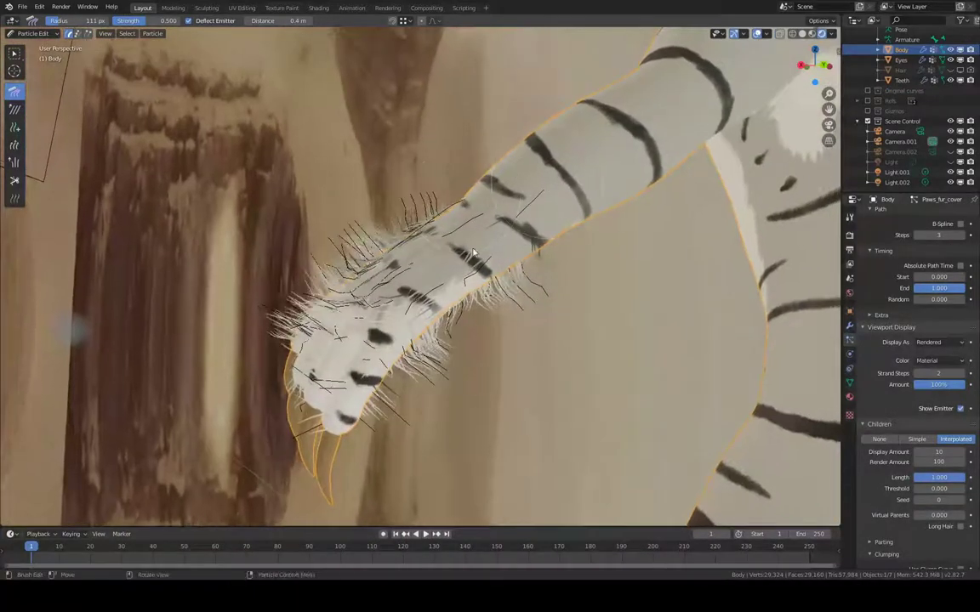
pyautogui.moveTo(476, 242); pyautogui.dragTo(476, 157, button='middle')
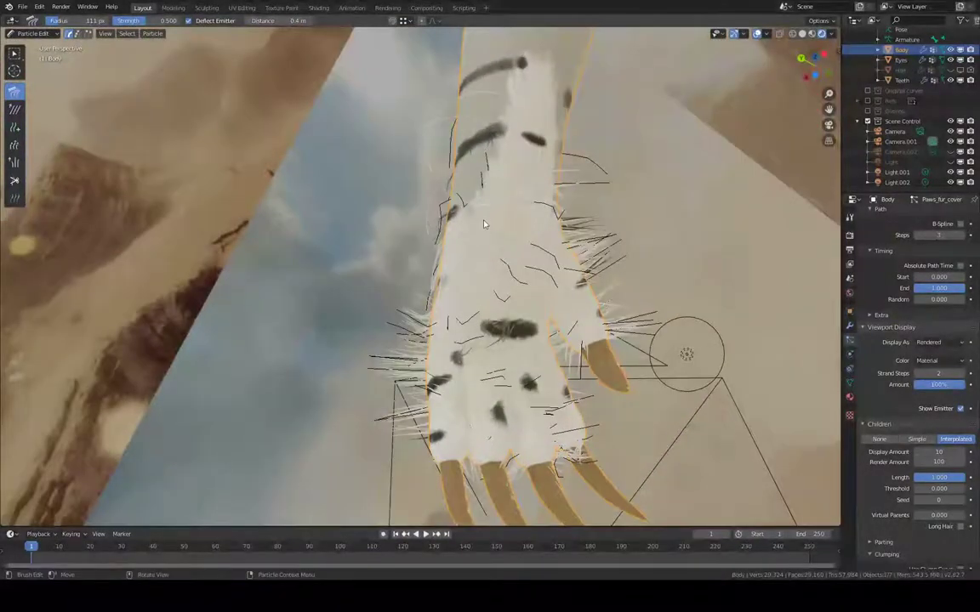
pyautogui.moveTo(486, 176); pyautogui.dragTo(595, 212, button='middle')
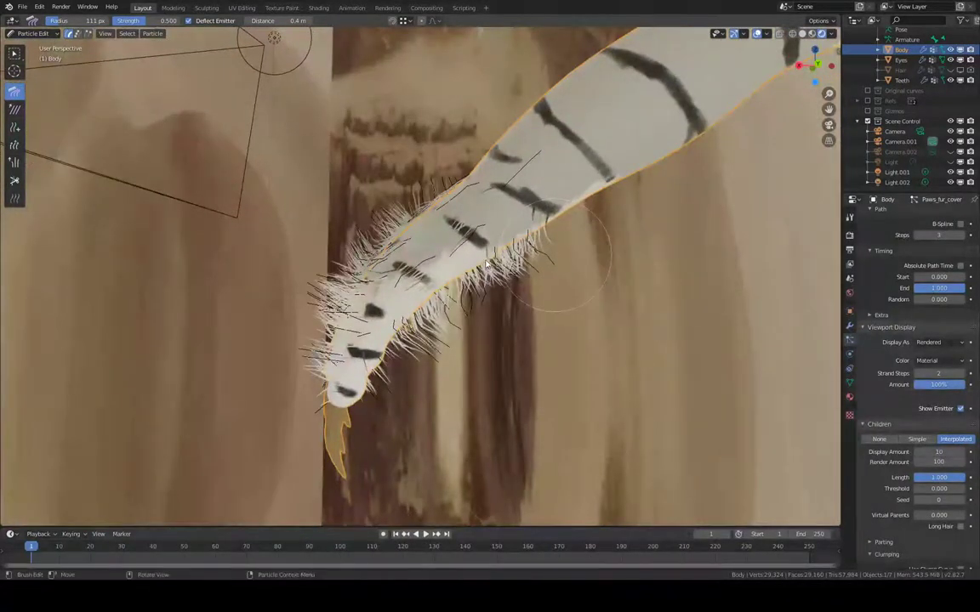
pyautogui.moveTo(486, 262); pyautogui.dragTo(504, 255)
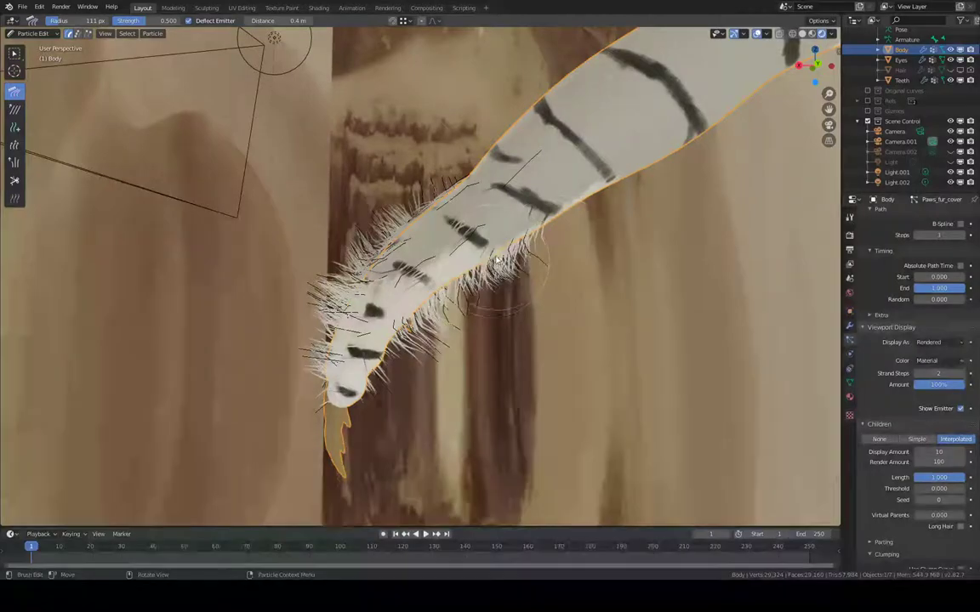
pyautogui.moveTo(479, 287); pyautogui.dragTo(520, 138, button='middle')
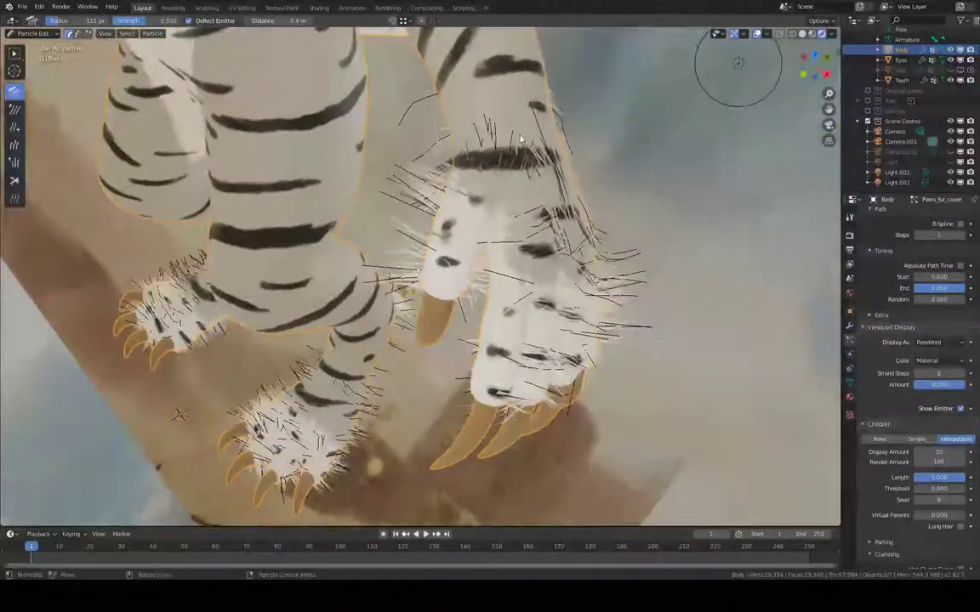
# - Comb the guide hairs across the wrist and back of the hand paw toward the fingers
pyautogui.moveTo(499, 198)
pyautogui.mouseDown()
pyautogui.moveTo(499, 216)
pyautogui.moveTo(495, 200)
pyautogui.mouseUp()
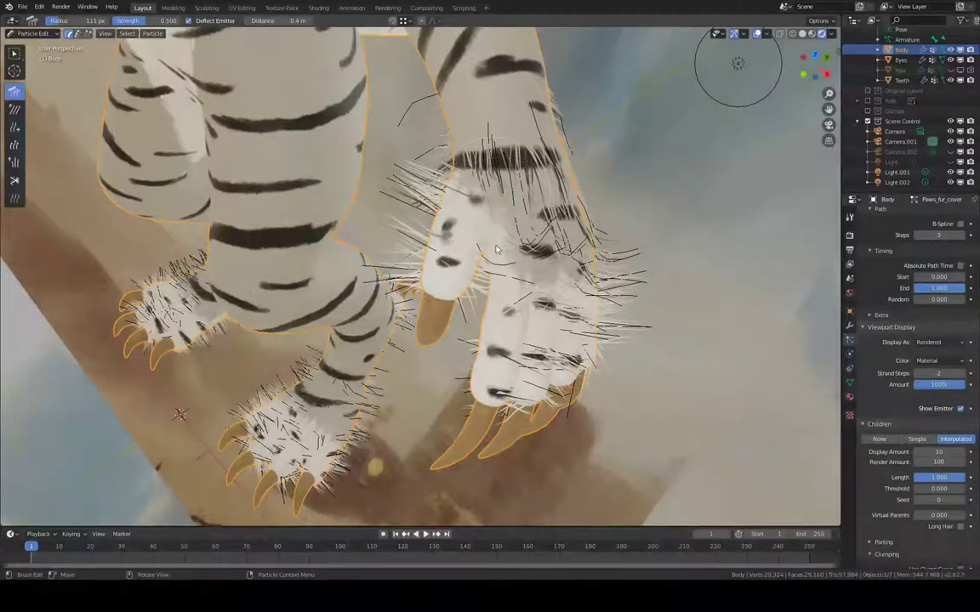
pyautogui.moveTo(481, 204); pyautogui.dragTo(308, 168, button='middle')
pyautogui.moveTo(308, 168); pyautogui.dragTo(361, 175)
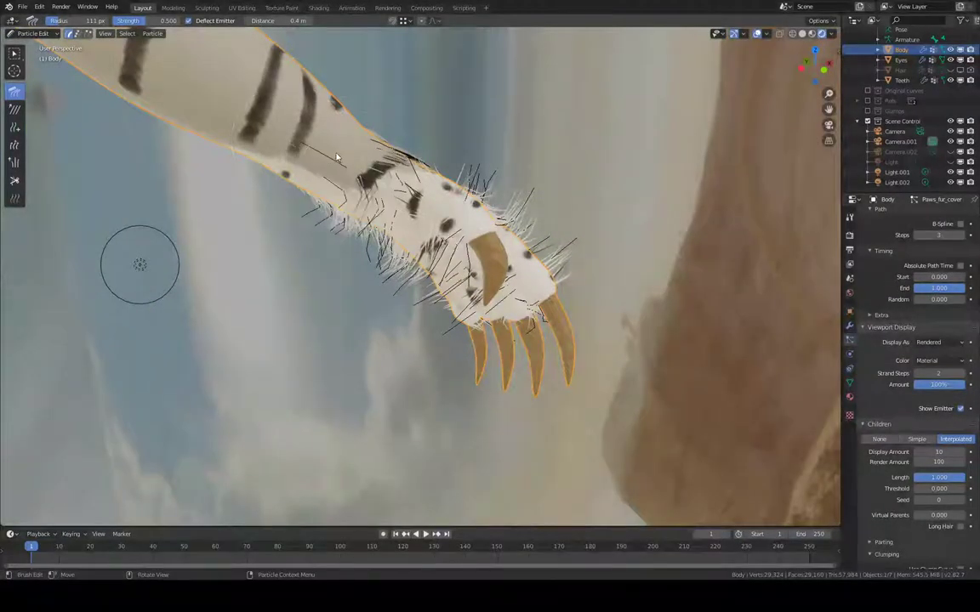
pyautogui.moveTo(425, 178); pyautogui.dragTo(380, 203)
pyautogui.moveTo(347, 183); pyautogui.dragTo(451, 172, button='middle')
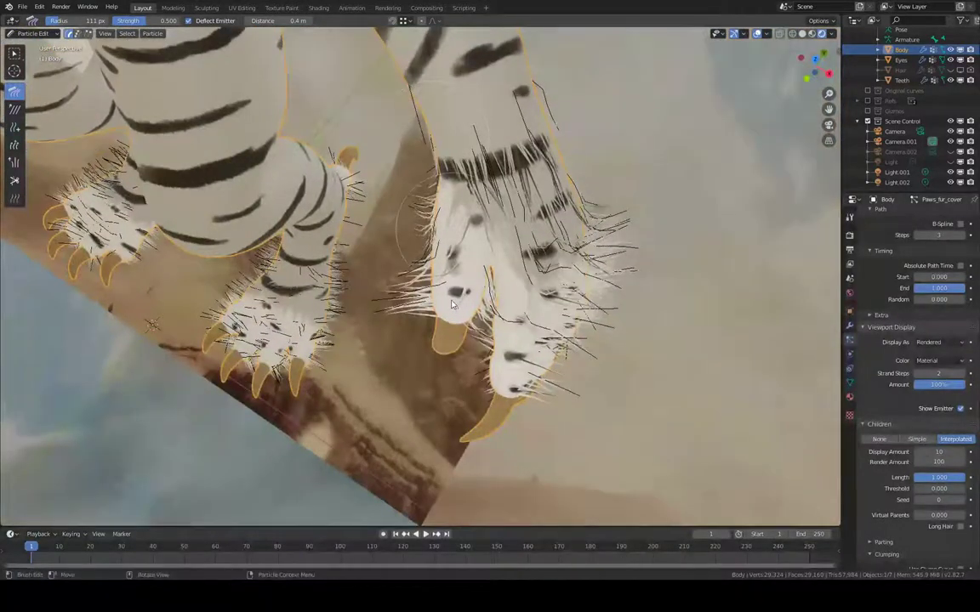
# - Comb the thumb's guide hairs toward its claw and smooth the stray hairs on the palm side
pyautogui.moveTo(452, 305); pyautogui.dragTo(444, 265)
pyautogui.moveTo(438, 317); pyautogui.dragTo(399, 233, button='middle')
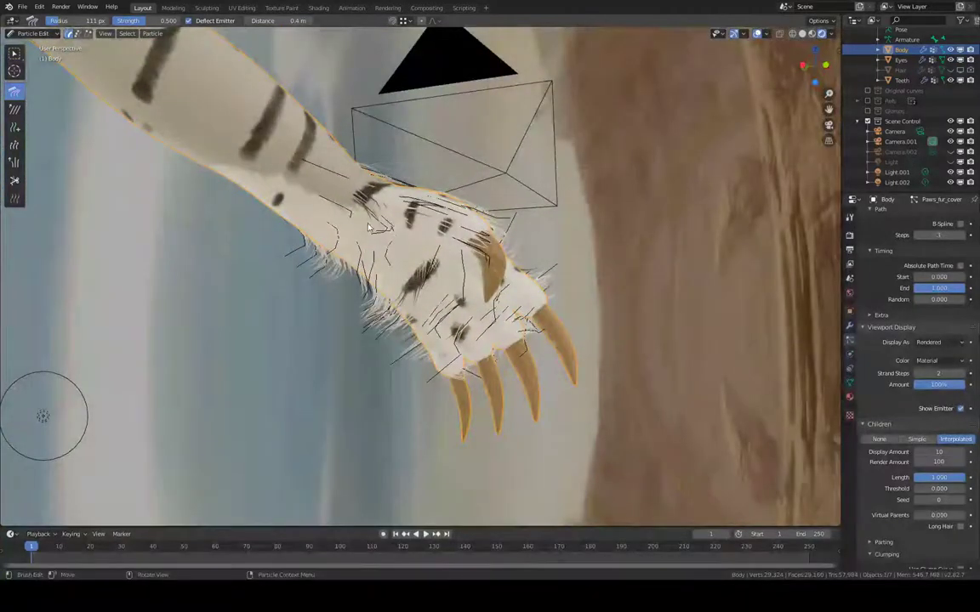
pyautogui.moveTo(579, 166); pyautogui.dragTo(368, 230, button='middle')
pyautogui.moveTo(399, 260); pyautogui.dragTo(395, 257)
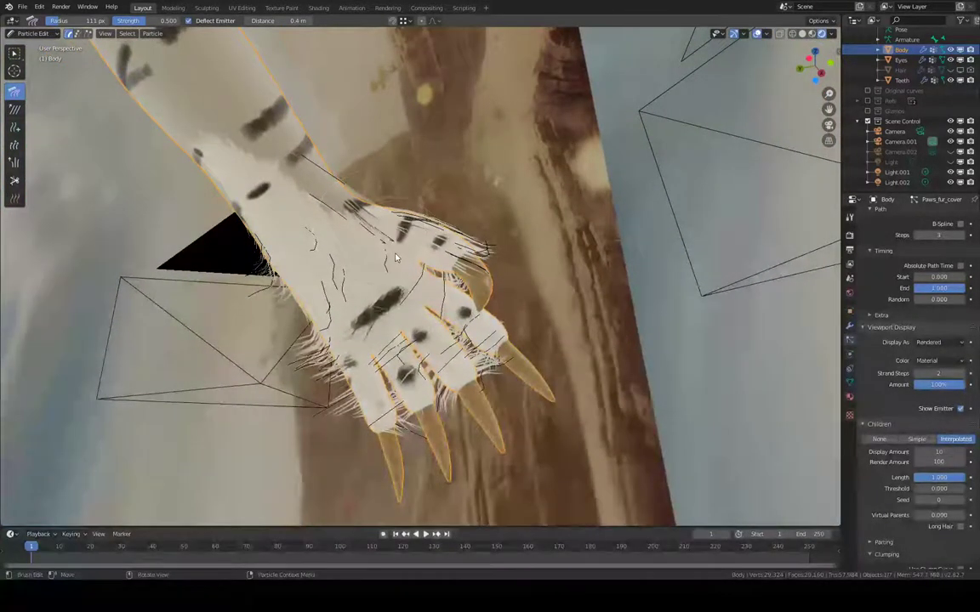
pyautogui.moveTo(328, 238); pyautogui.dragTo(342, 314, button='middle')
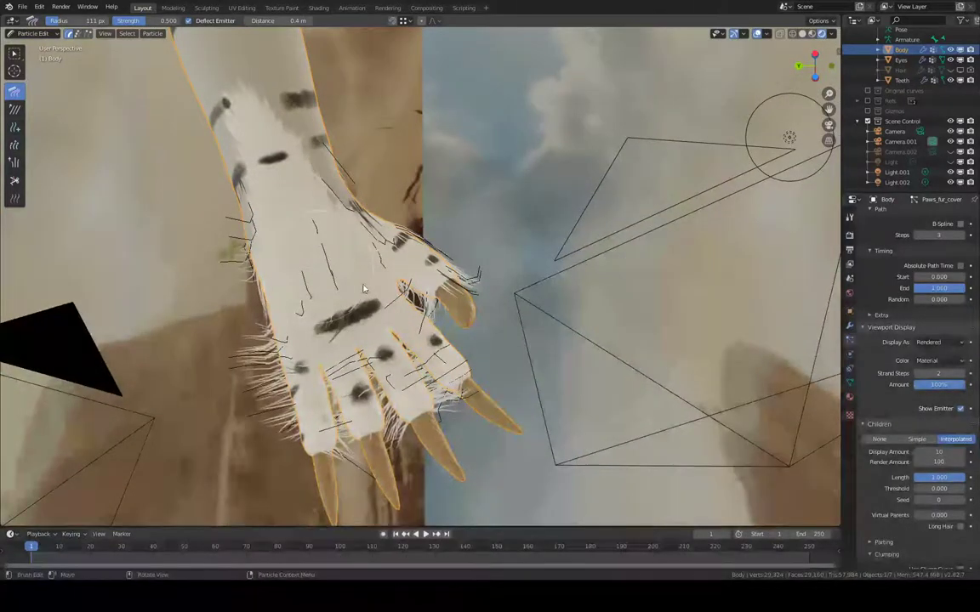
pyautogui.moveTo(403, 187); pyautogui.dragTo(370, 206, button='middle')
# - Comb the hairs over the knuckles and back of the hand paw to follow the finger direction
pyautogui.moveTo(426, 251); pyautogui.dragTo(401, 199, button='middle')
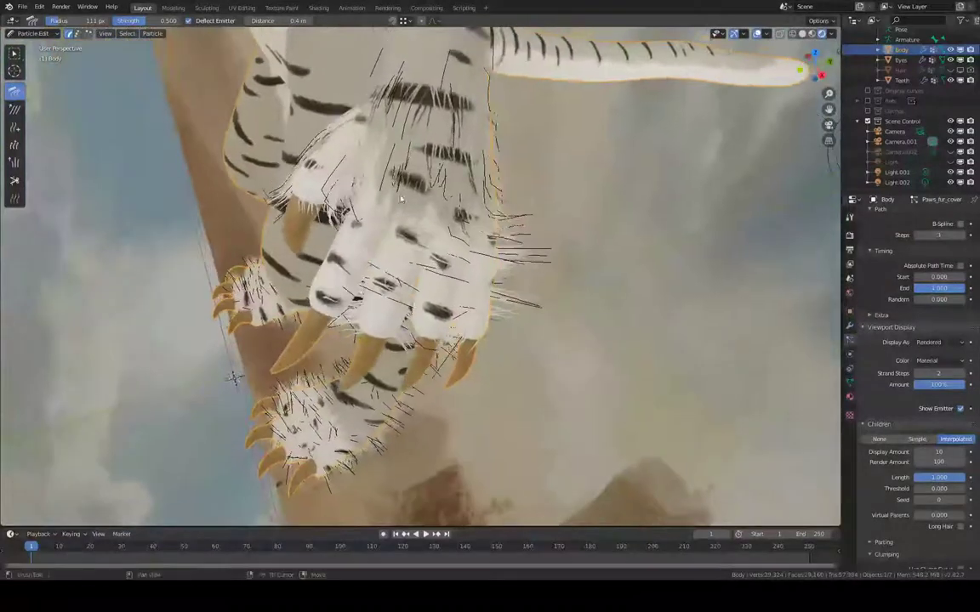
pyautogui.moveTo(437, 110); pyautogui.dragTo(409, 276, button='middle')
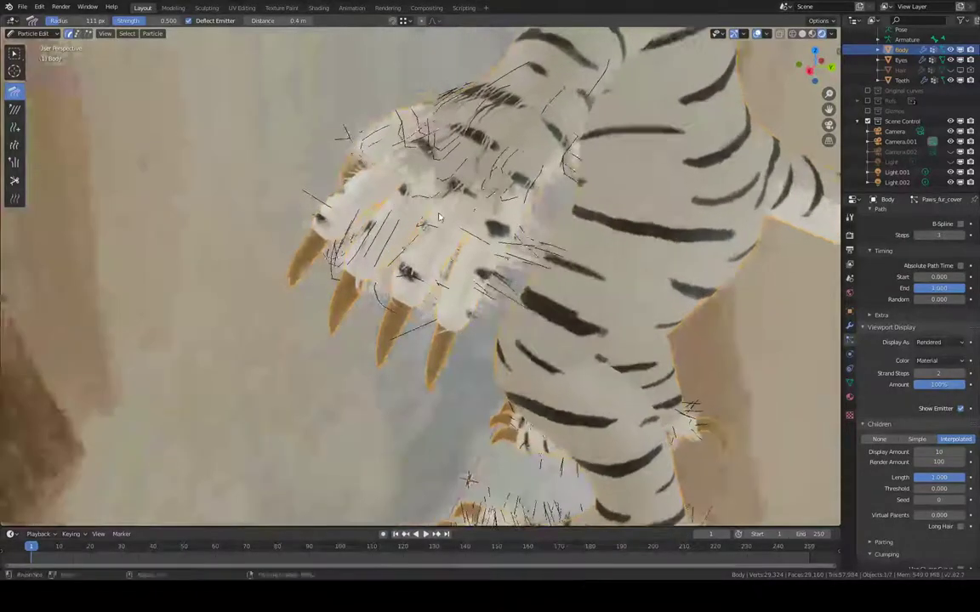
pyautogui.moveTo(453, 244); pyautogui.dragTo(431, 120, button='middle')
pyautogui.moveTo(402, 182); pyautogui.dragTo(416, 145)
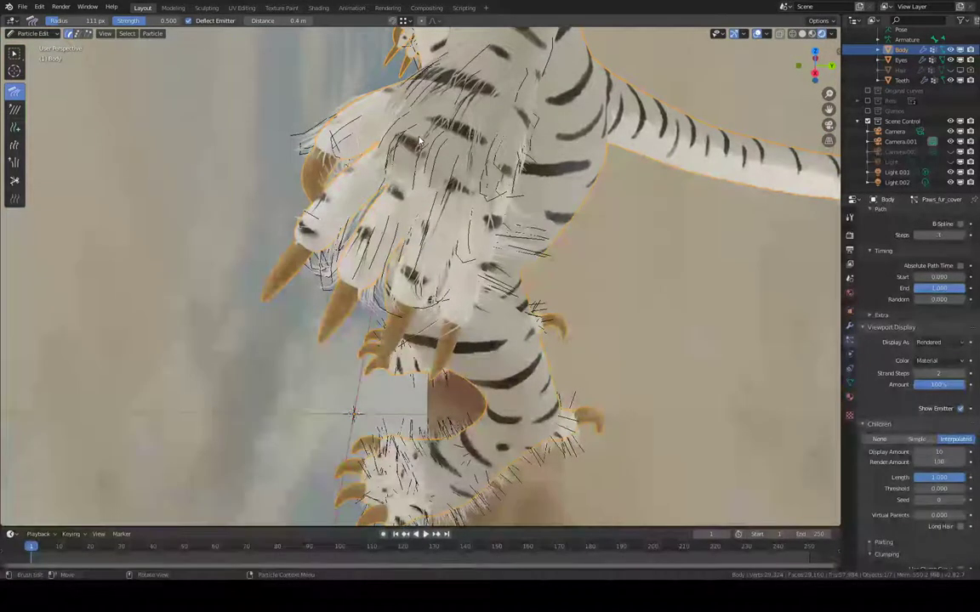
# - Comb the finger hairs and the protruding hairs on the paw's outer edge down toward the claws
pyautogui.moveTo(376, 122); pyautogui.dragTo(346, 206, button='middle')
pyautogui.moveTo(343, 311); pyautogui.dragTo(344, 298)
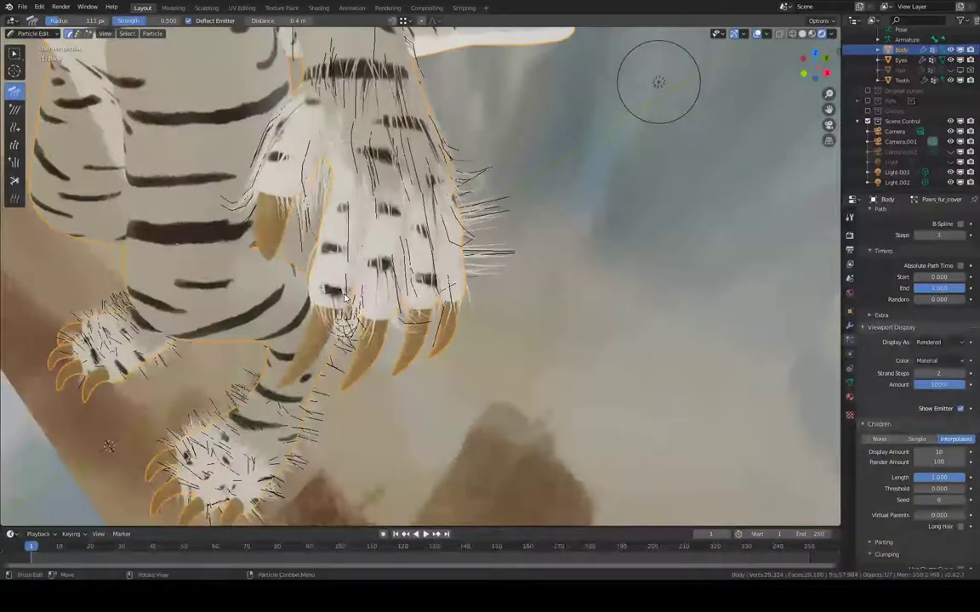
pyautogui.moveTo(425, 251); pyautogui.dragTo(500, 231, button='middle')
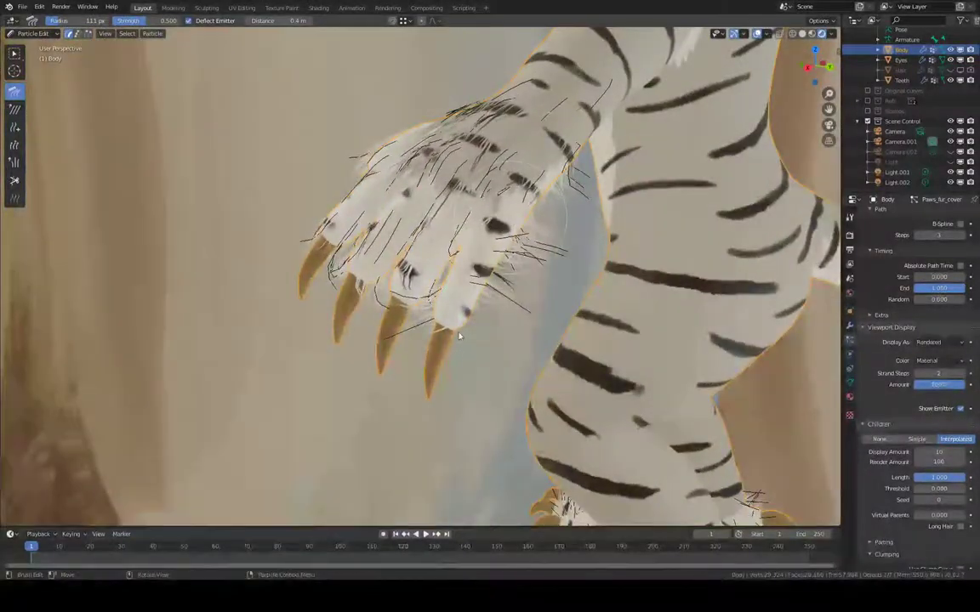
pyautogui.moveTo(509, 226); pyautogui.dragTo(472, 308)
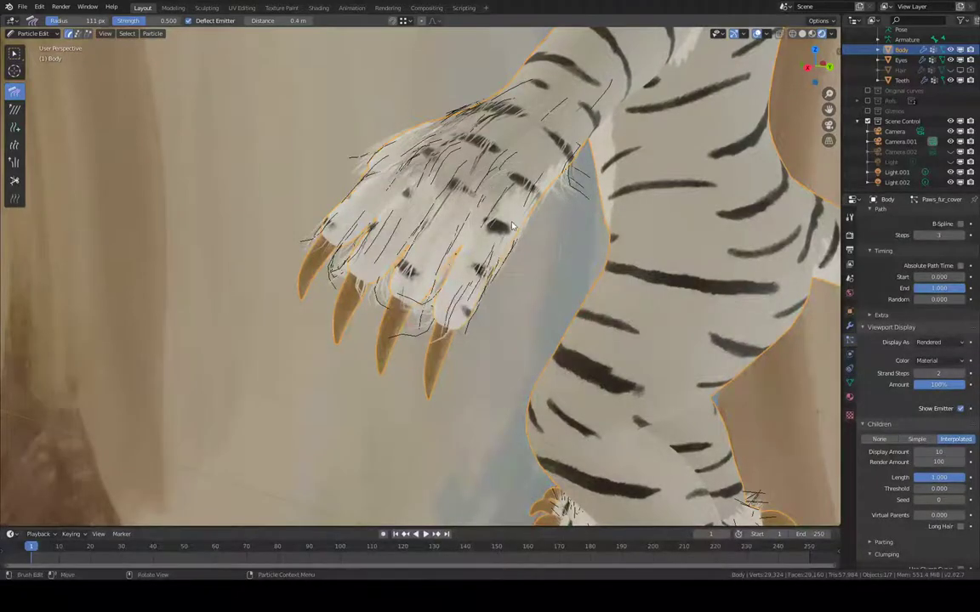
# - Comb the hairs on the underside of the wrist and palm toward the fingers
pyautogui.moveTo(477, 299); pyautogui.dragTo(405, 159, button='middle')
pyautogui.moveTo(477, 175); pyautogui.dragTo(471, 214)
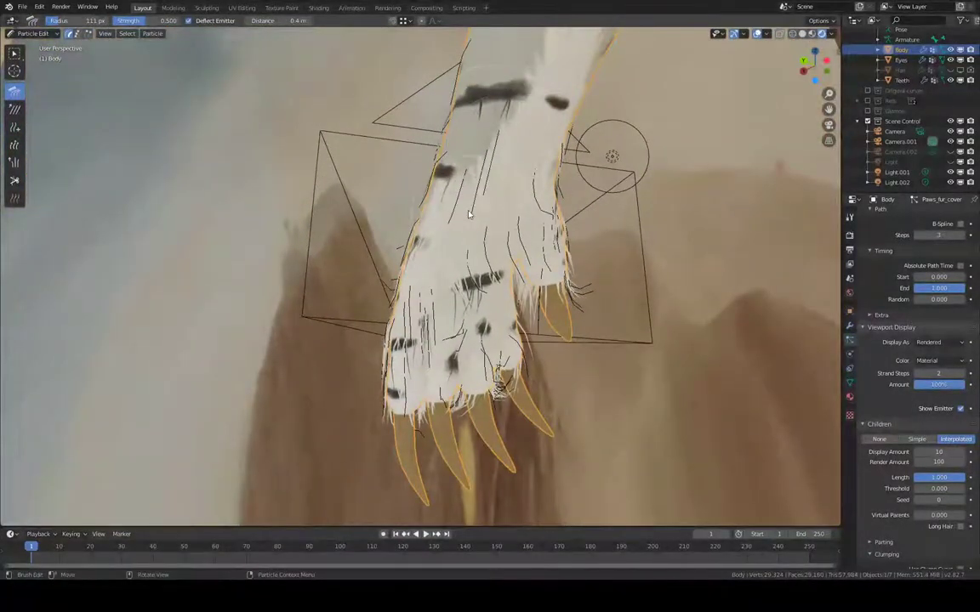
pyautogui.moveTo(481, 194); pyautogui.dragTo(434, 215, button='middle')
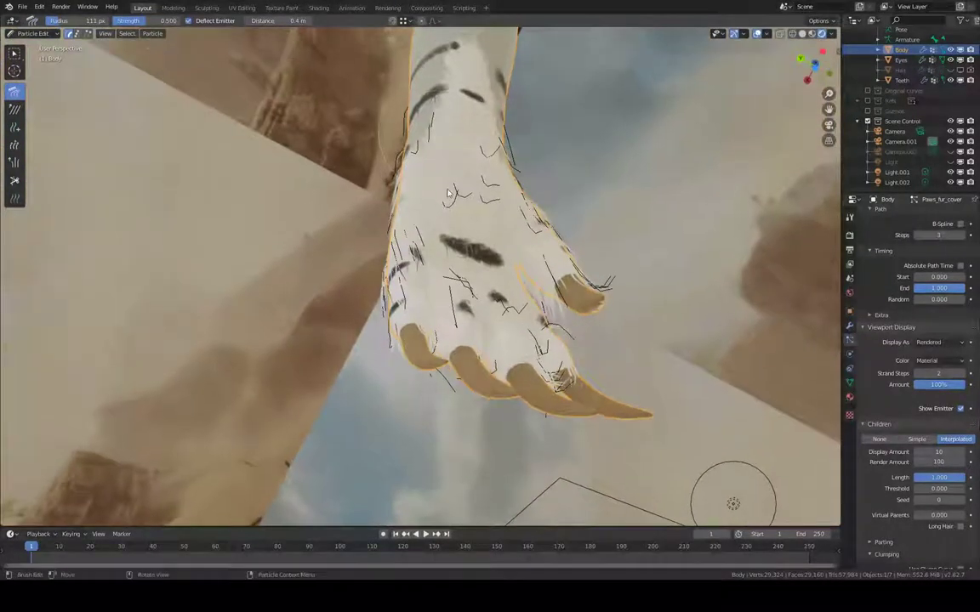
pyautogui.moveTo(448, 193); pyautogui.dragTo(470, 171)
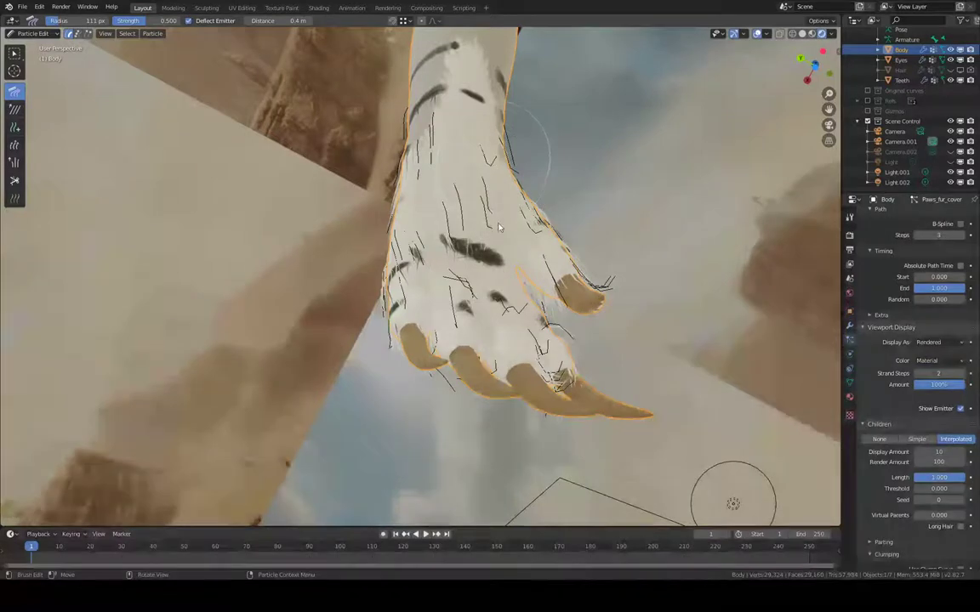
pyautogui.moveTo(453, 170); pyautogui.dragTo(541, 185, button='middle')
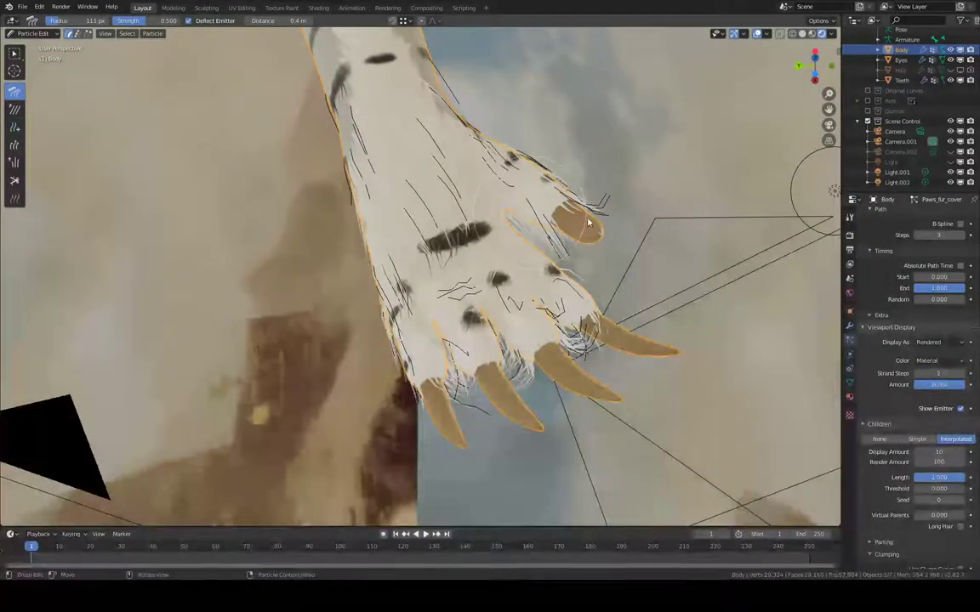
# - Reduce the Comb brush radius to 77 px and comb the hairs at the thumb tip along its claw
pyautogui.moveTo(588, 223); pyautogui.dragTo(598, 189)
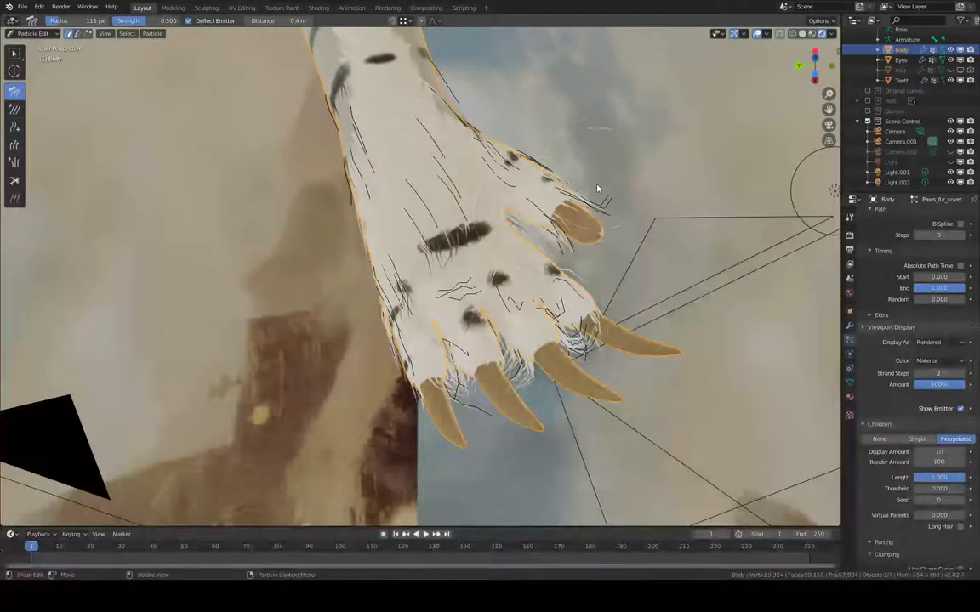
pyautogui.press('f')
pyautogui.click(557, 225)
pyautogui.moveTo(591, 230); pyautogui.dragTo(560, 238)
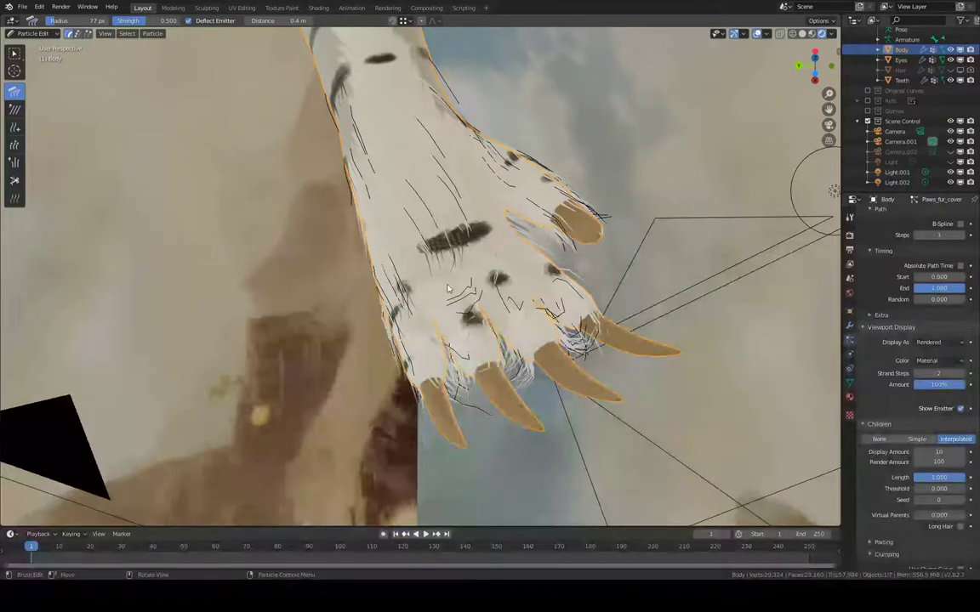
# - Enlarge the Comb brush radius to 152 px and comb the palm-side finger hairs toward the claws
pyautogui.press('f')
pyautogui.click(474, 331)
pyautogui.moveTo(482, 357); pyautogui.dragTo(480, 341)
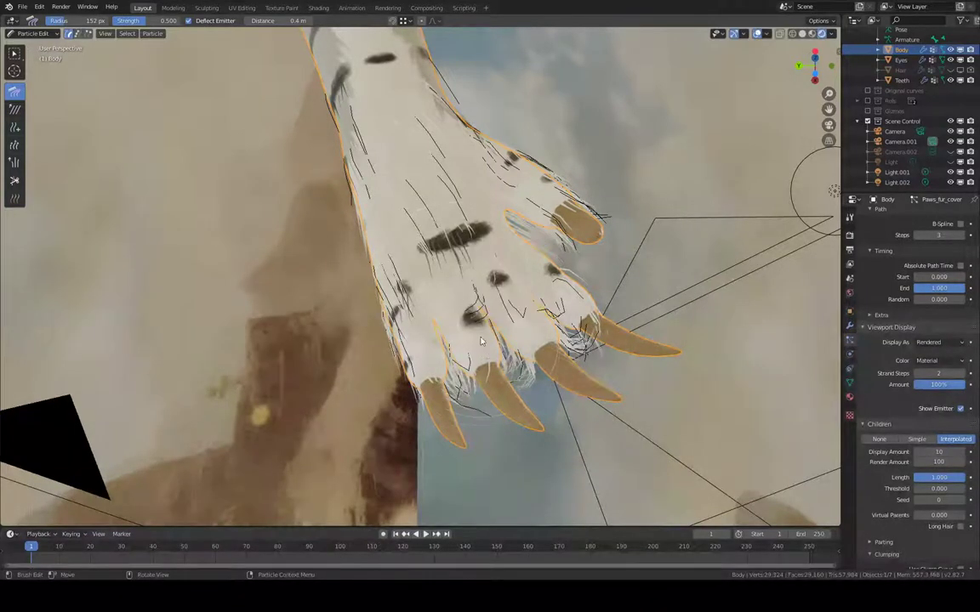
pyautogui.moveTo(495, 385)
pyautogui.mouseDown()
pyautogui.moveTo(490, 375)
pyautogui.moveTo(546, 270)
pyautogui.mouseUp()
pyautogui.moveTo(601, 309); pyautogui.dragTo(441, 195, button='middle')
pyautogui.moveTo(519, 281); pyautogui.dragTo(572, 322)
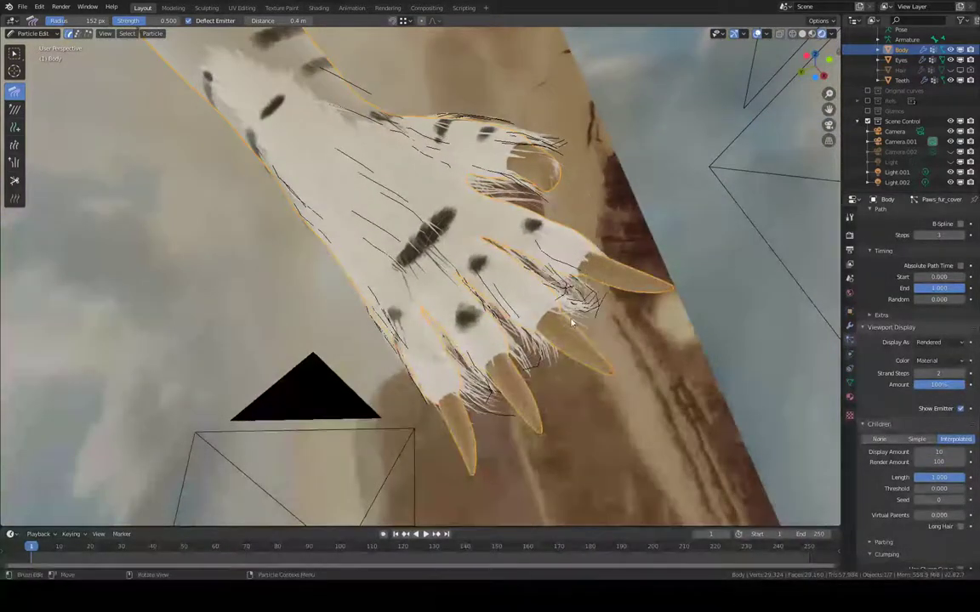
# - Reduce the Comb brush radius to 70 px and comb the hairs along the outer side of the forearm and little finger
pyautogui.moveTo(562, 311); pyautogui.dragTo(554, 265, button='middle')
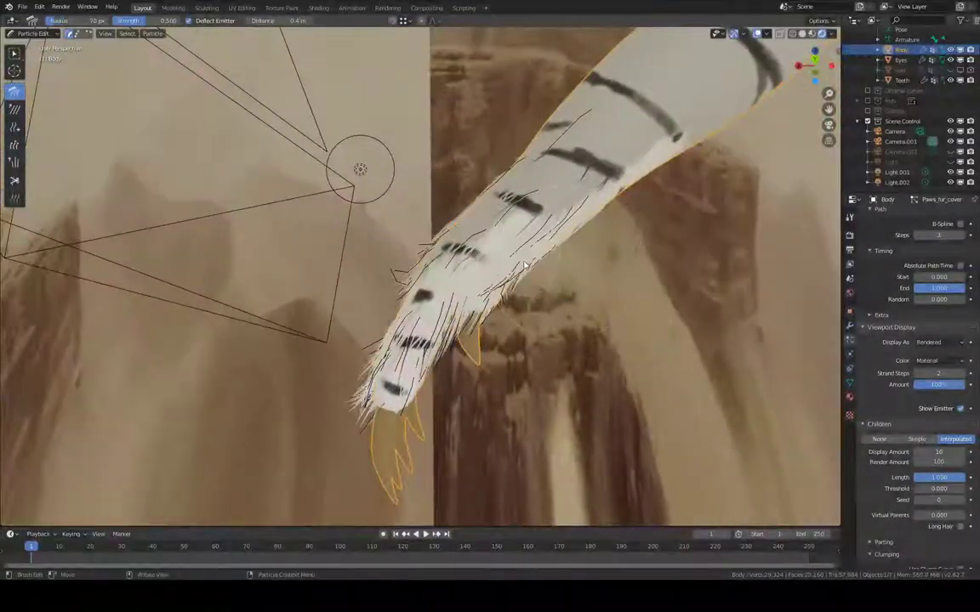
pyautogui.moveTo(505, 225); pyautogui.dragTo(397, 266, button='middle')
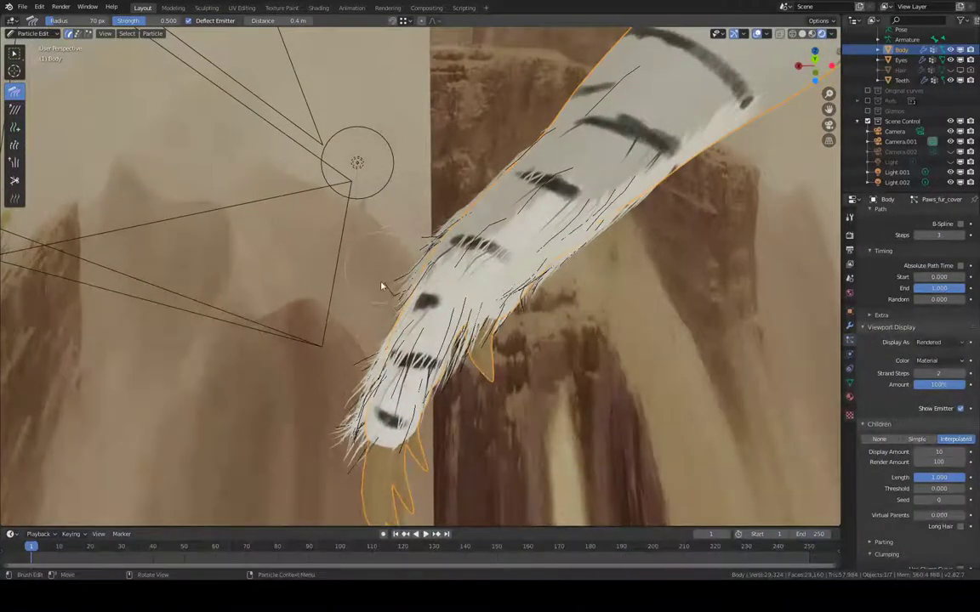
pyautogui.moveTo(383, 312)
pyautogui.mouseDown()
pyautogui.moveTo(361, 393)
pyautogui.moveTo(367, 387)
pyautogui.mouseUp()
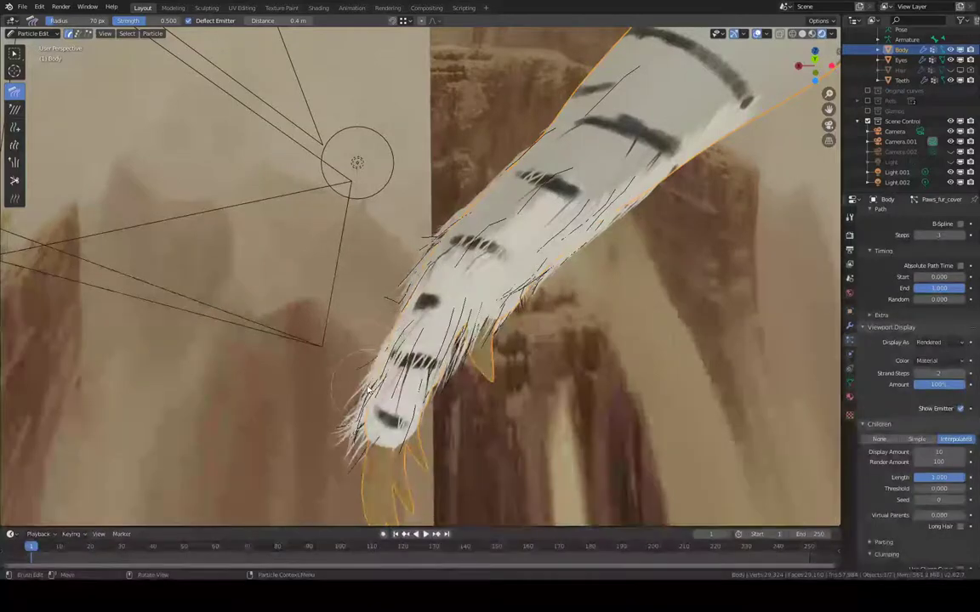
pyautogui.moveTo(397, 360); pyautogui.dragTo(397, 325, button='middle')
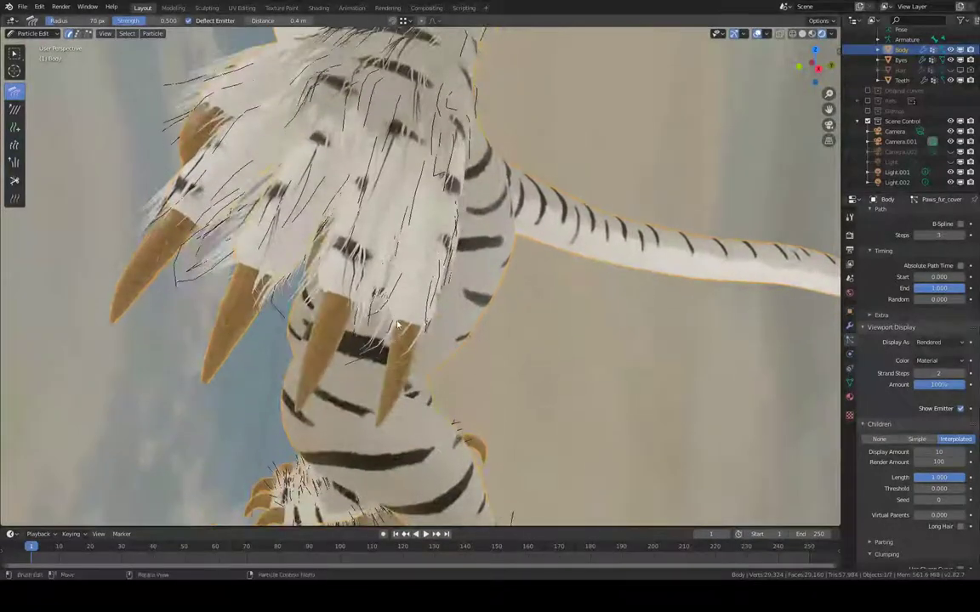
# - Comb the stray hairs around the claw bases and between the fingers, working from the palm side
pyautogui.moveTo(386, 355)
pyautogui.mouseDown()
pyautogui.moveTo(356, 290)
pyautogui.moveTo(328, 332)
pyautogui.moveTo(314, 254)
pyautogui.moveTo(344, 332)
pyautogui.mouseUp()
pyautogui.moveTo(399, 330); pyautogui.dragTo(353, 304, button='middle')
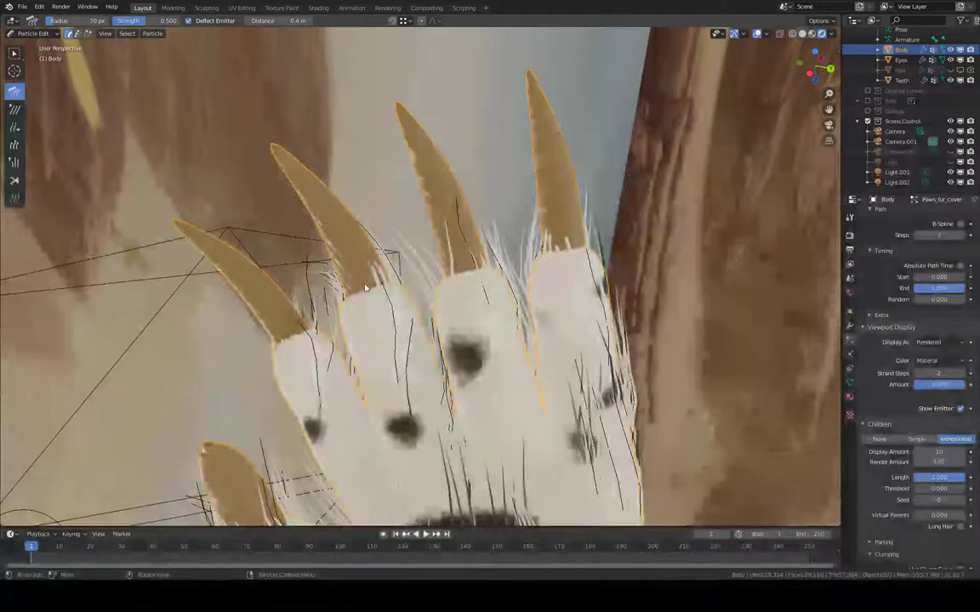
pyautogui.moveTo(396, 327); pyautogui.dragTo(339, 285, button='middle')
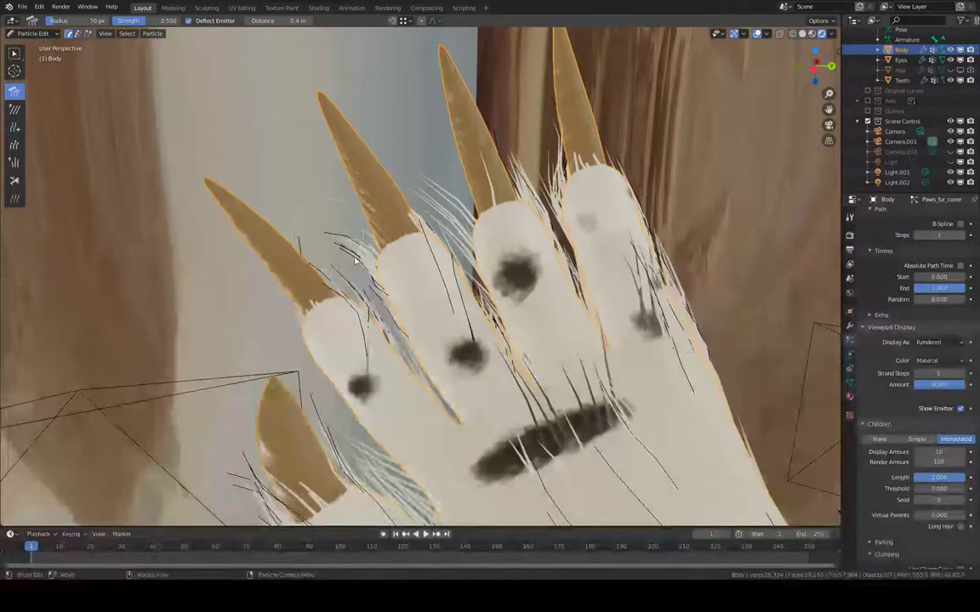
pyautogui.moveTo(340, 244); pyautogui.dragTo(368, 223)
pyautogui.moveTo(369, 355); pyautogui.dragTo(320, 298)
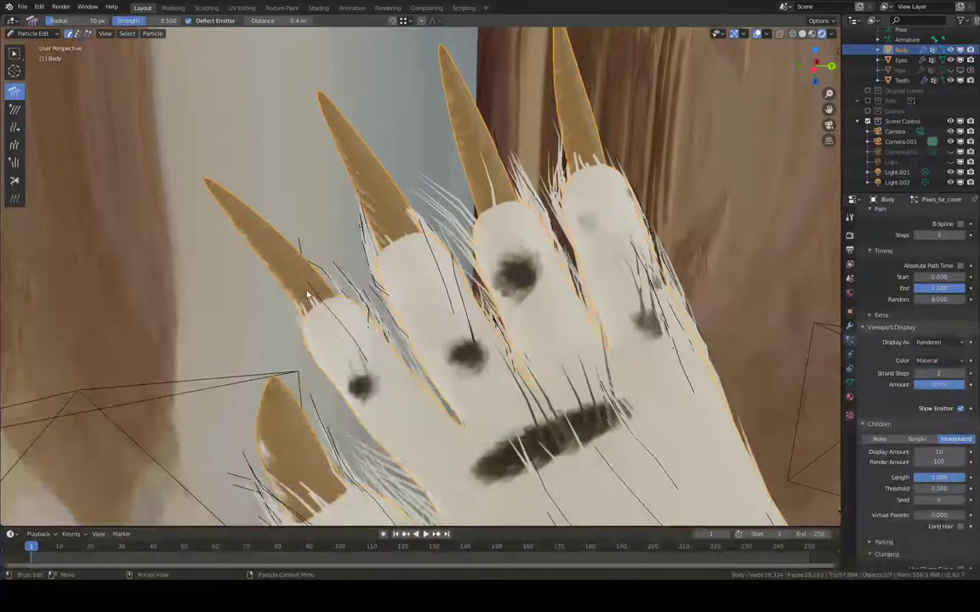
# - Comb the fingertip hairs over the claws from the front of the hand paw
pyautogui.moveTo(304, 303)
pyautogui.mouseDown(button='middle')
pyautogui.moveTo(357, 332)
pyautogui.moveTo(409, 402)
pyautogui.moveTo(411, 445)
pyautogui.moveTo(299, 280)
pyautogui.moveTo(344, 309)
pyautogui.moveTo(341, 322)
pyautogui.moveTo(384, 354)
pyautogui.moveTo(242, 314)
pyautogui.mouseUp(button='middle')
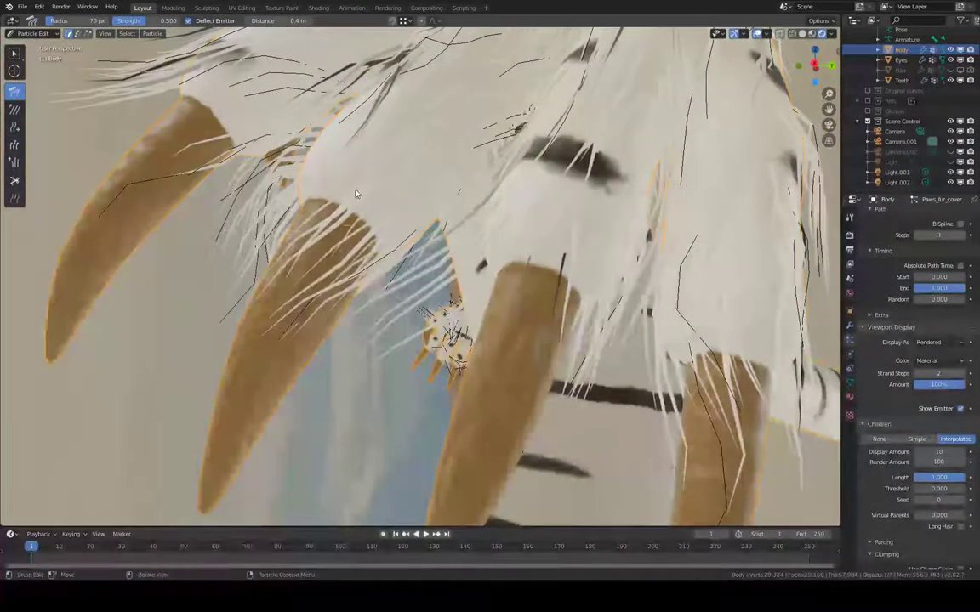
pyautogui.moveTo(273, 242)
pyautogui.mouseDown(button='middle')
pyautogui.moveTo(332, 247)
pyautogui.moveTo(391, 296)
pyautogui.moveTo(371, 219)
pyautogui.mouseUp(button='middle')
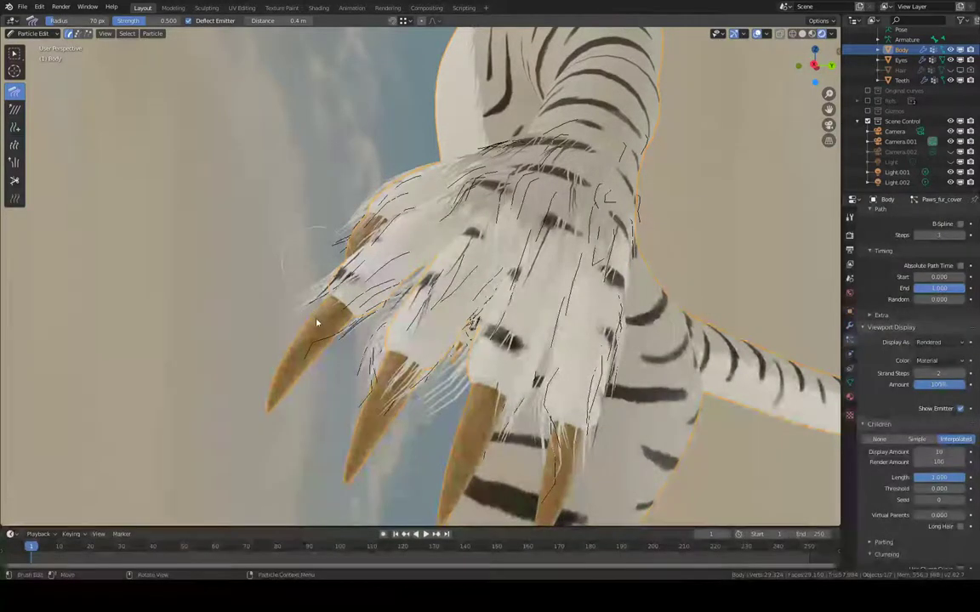
pyautogui.moveTo(314, 304); pyautogui.dragTo(438, 356, button='middle')
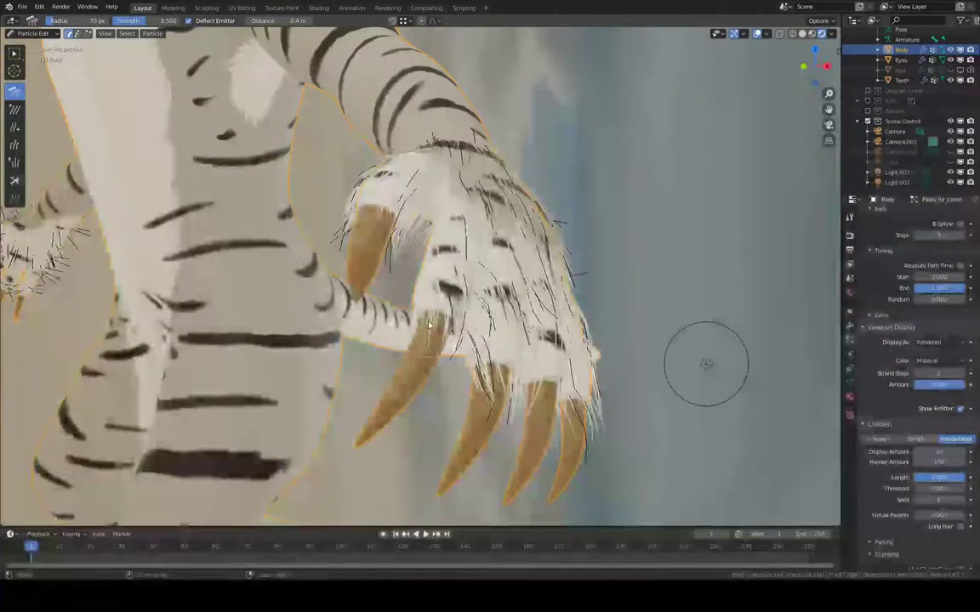
pyautogui.keyDown('shift'); pyautogui.moveTo(451, 354); pyautogui.dragTo(406, 282, button='middle'); pyautogui.keyUp('shift')
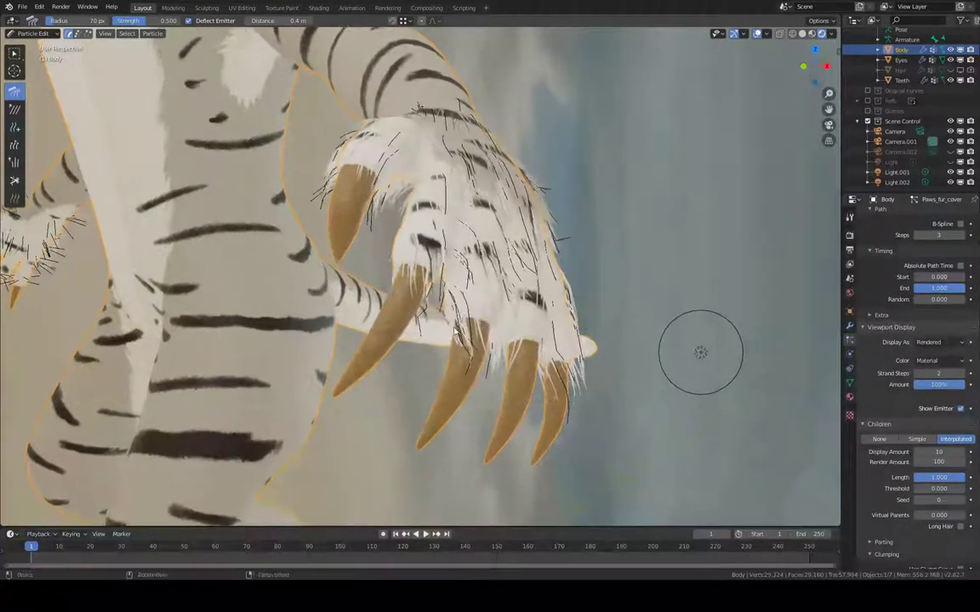
# - Reduce the Comb brush radius to 51 px and comb the index finger hairs along the finger and claw
pyautogui.scroll(4, 406, 282)
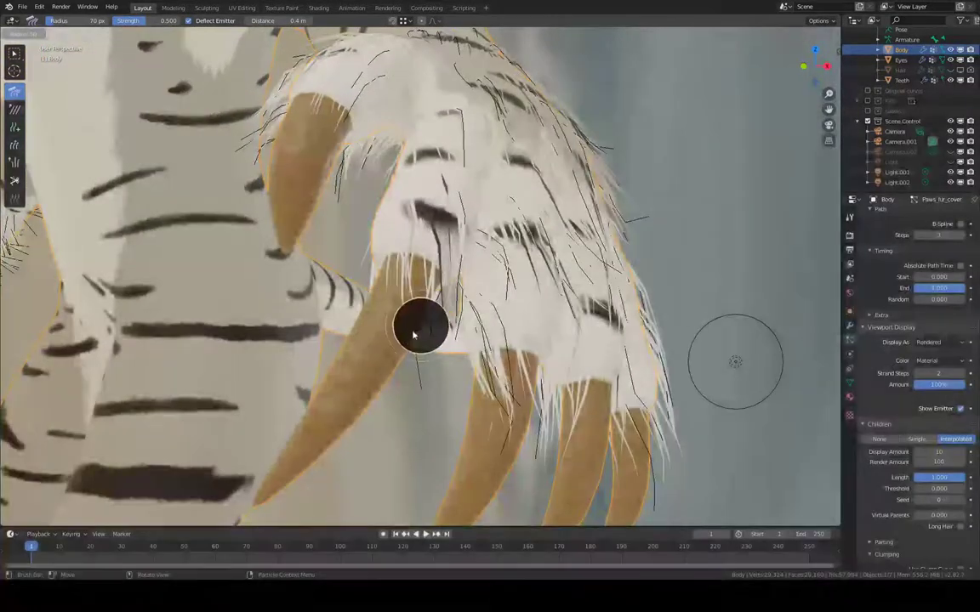
pyautogui.moveTo(418, 325); pyautogui.dragTo(346, 377, button='middle')
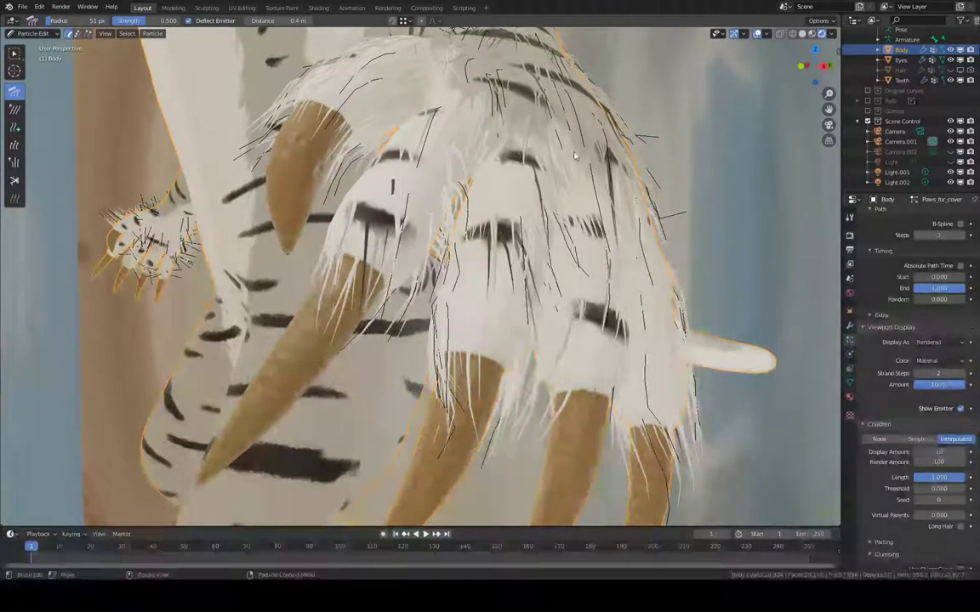
pyautogui.moveTo(538, 177); pyautogui.dragTo(417, 210, button='middle')
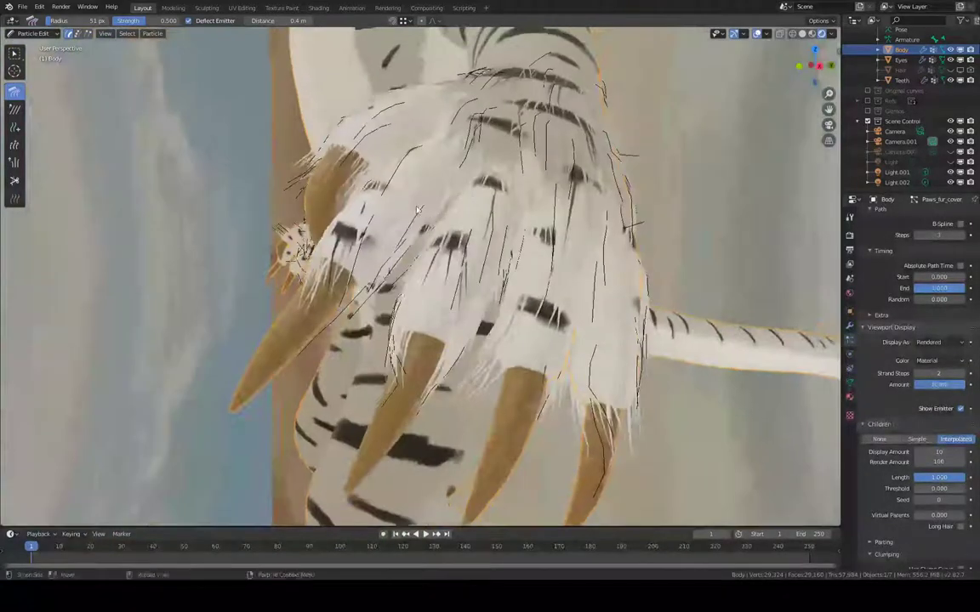
pyautogui.moveTo(353, 262); pyautogui.dragTo(306, 196, button='middle')
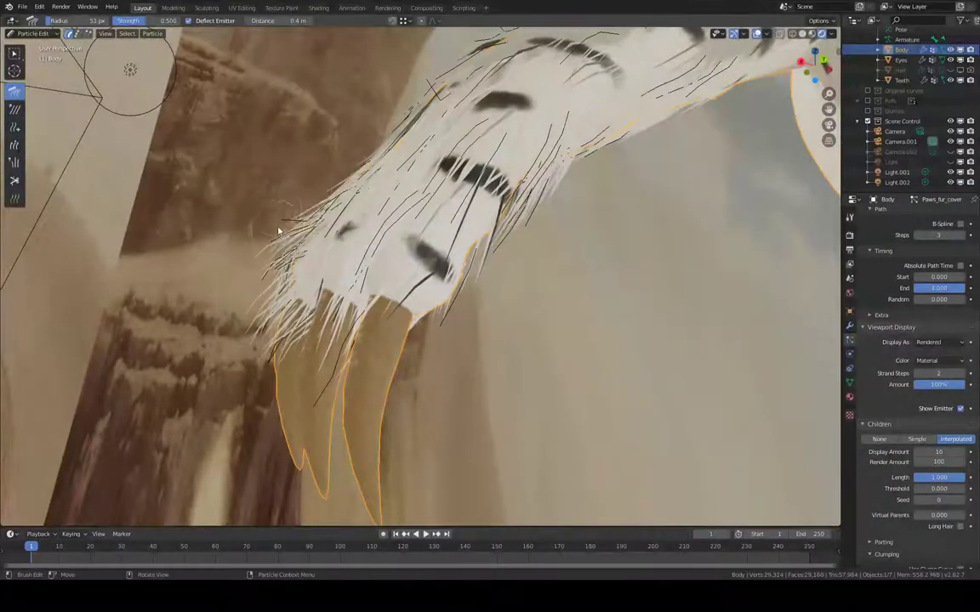
# - Comb the stray hairs sticking out along the side of the hand just above the claws
pyautogui.moveTo(278, 260)
pyautogui.mouseDown()
pyautogui.moveTo(244, 250)
pyautogui.moveTo(243, 239)
pyautogui.moveTo(273, 264)
pyautogui.mouseUp()
pyautogui.moveTo(274, 287); pyautogui.dragTo(426, 393, button='middle')
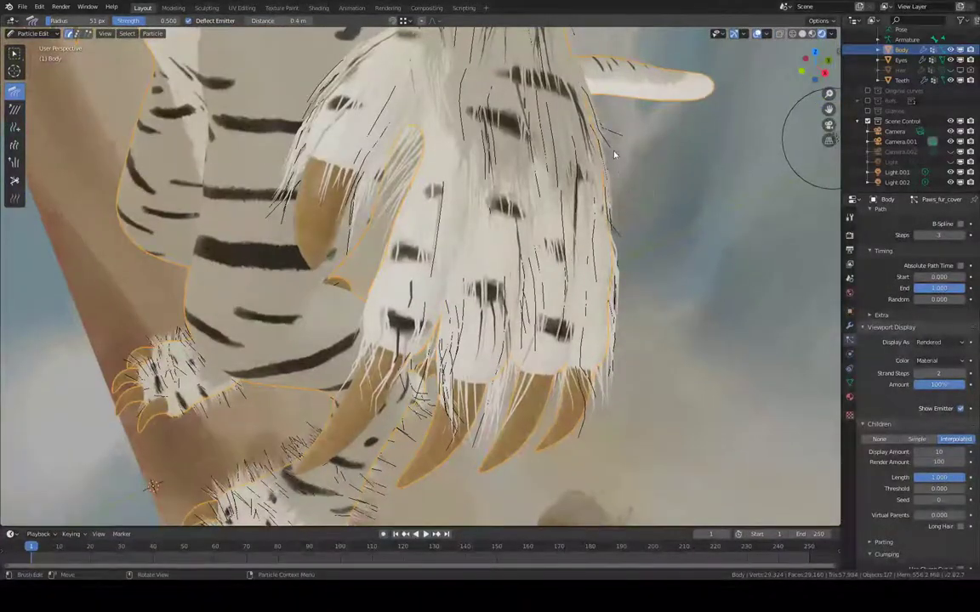
pyautogui.moveTo(514, 136); pyautogui.dragTo(516, 212, button='middle')
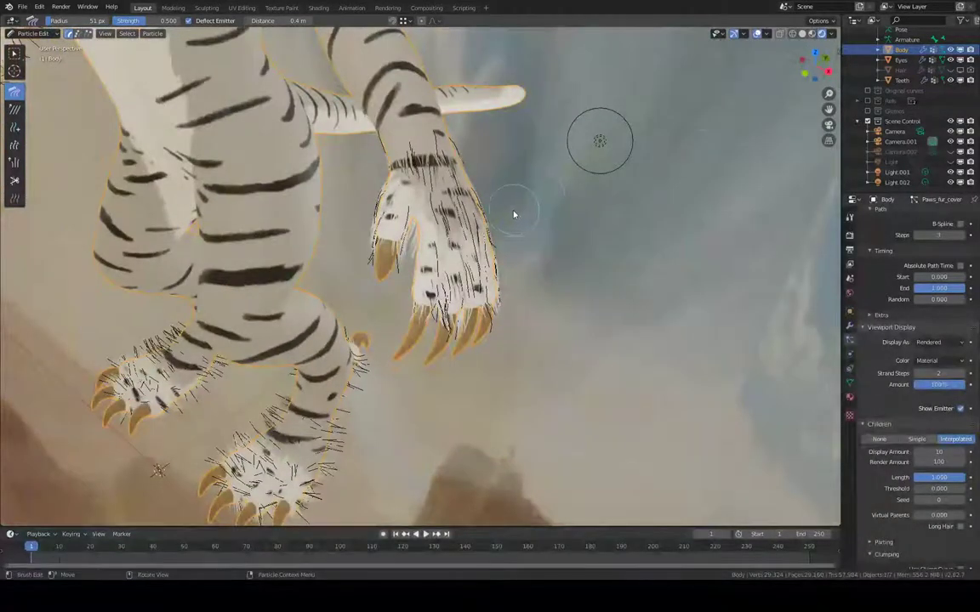
# - Preview the Main_fur_cover hair on the body in rendered and solid shading, hide it again, and restore rendered shading
pyautogui.scroll(10, 943, 269)
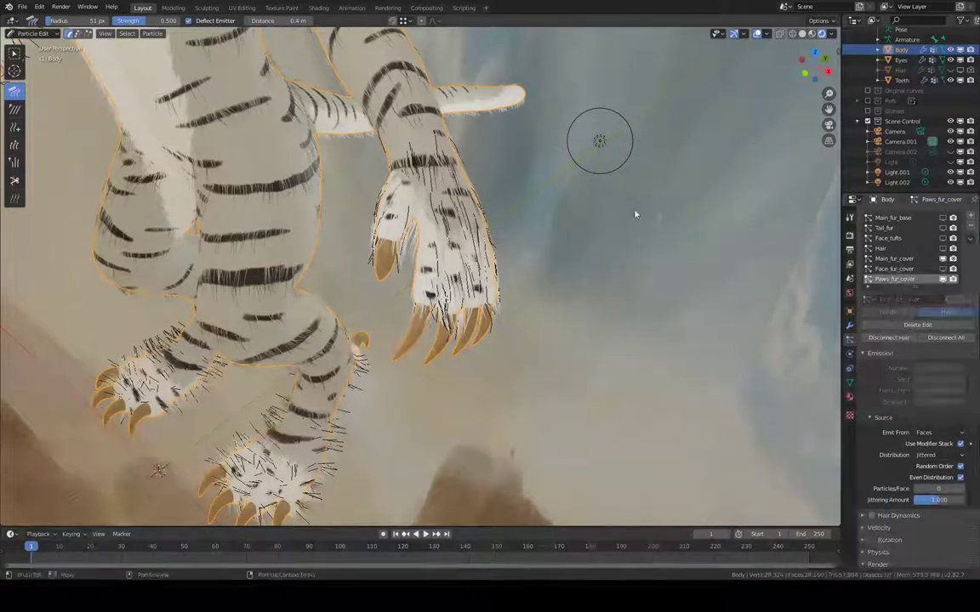
pyautogui.moveTo(636, 212); pyautogui.dragTo(815, 50, button='middle')
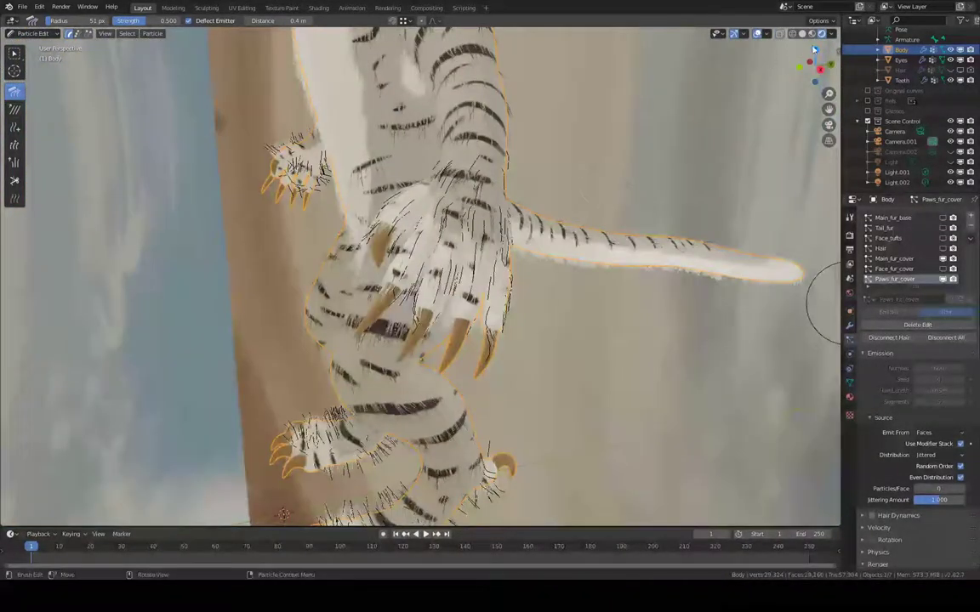
pyautogui.click(802, 35)
pyautogui.moveTo(647, 125)
pyautogui.mouseDown(button='middle')
pyautogui.moveTo(555, 97)
pyautogui.moveTo(514, 116)
pyautogui.moveTo(544, 120)
pyautogui.moveTo(538, 131)
pyautogui.mouseUp(button='middle')
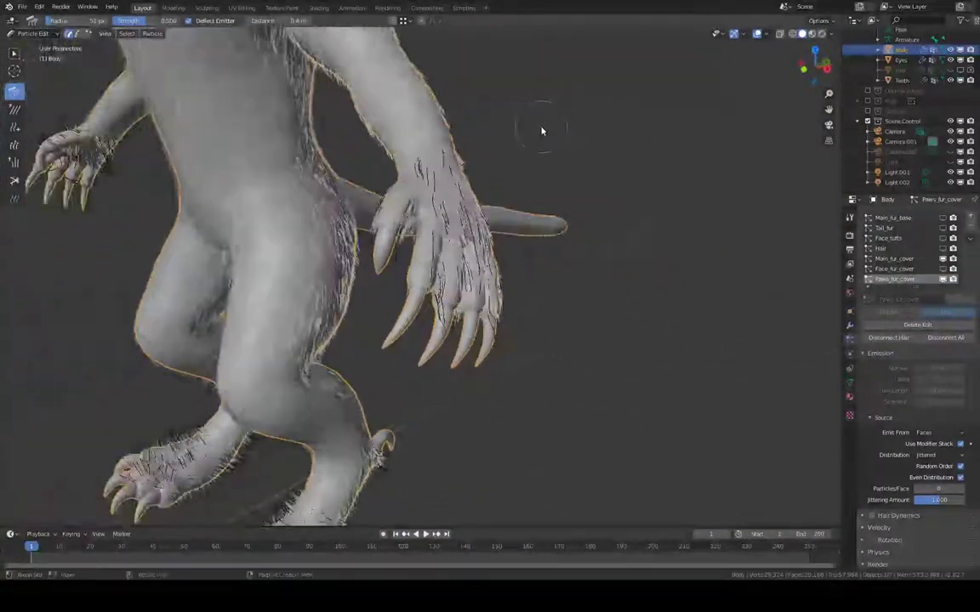
pyautogui.click(943, 259)
pyautogui.moveTo(757, 234); pyautogui.dragTo(756, 134, button='middle')
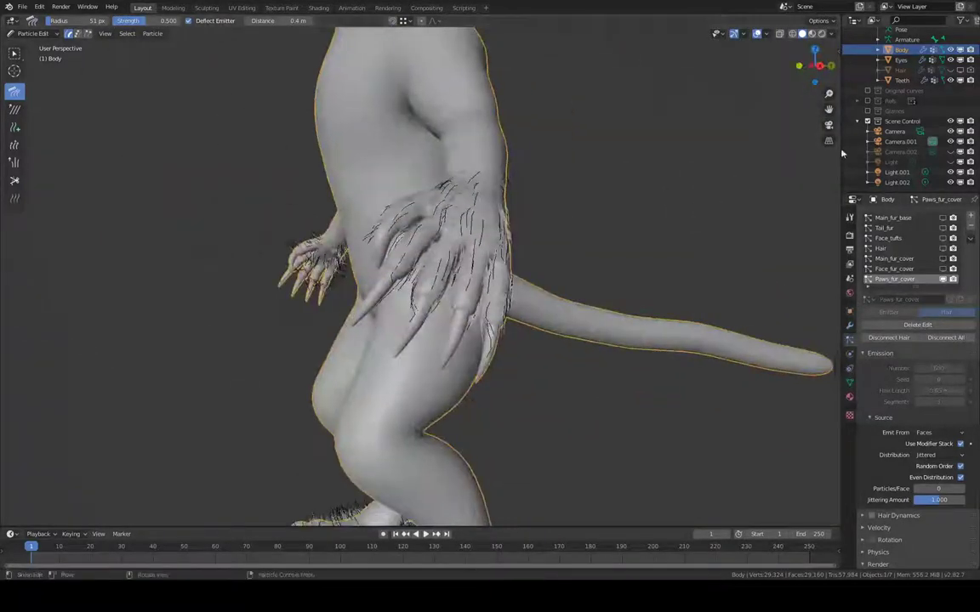
pyautogui.click(821, 34)
# - Enlarge the Comb brush radius to 87 px and comb the other hand's hairs along its back and thumb
pyautogui.moveTo(596, 170)
pyautogui.mouseDown(button='middle')
pyautogui.moveTo(566, 179)
pyautogui.moveTo(621, 302)
pyautogui.moveTo(672, 164)
pyautogui.moveTo(472, 192)
pyautogui.moveTo(348, 197)
pyautogui.mouseUp(button='middle')
pyautogui.moveTo(244, 226); pyautogui.dragTo(439, 262, button='middle')
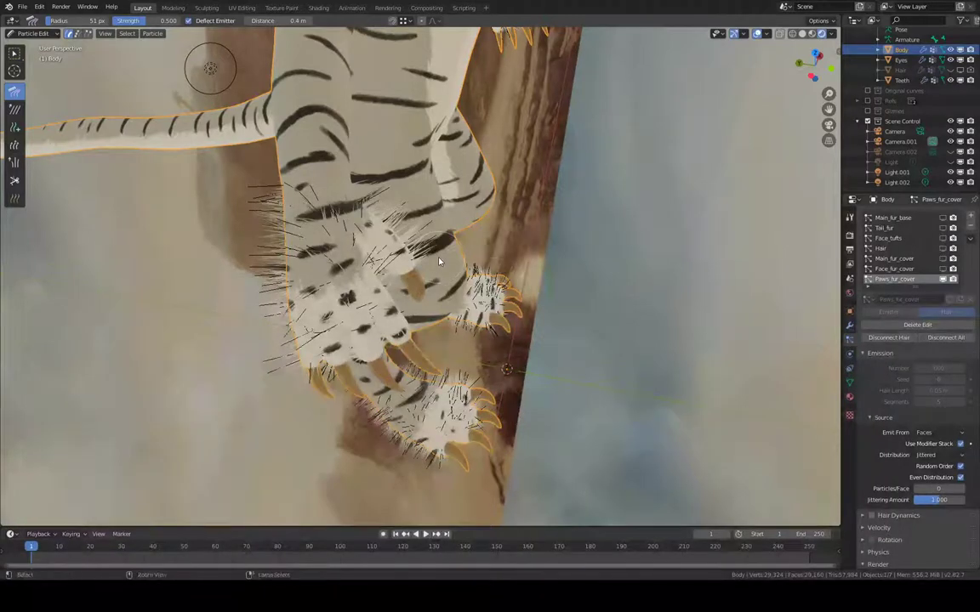
pyautogui.moveTo(440, 262); pyautogui.dragTo(486, 210, button='middle')
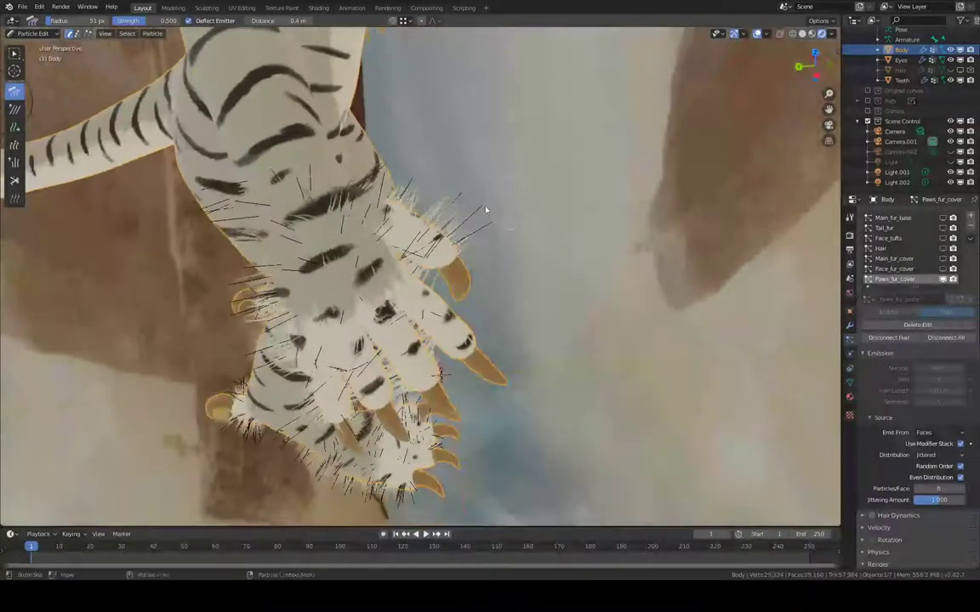
pyautogui.press('f')
pyautogui.click(347, 204)
pyautogui.moveTo(348, 204); pyautogui.dragTo(290, 185, button='middle')
pyautogui.moveTo(332, 284); pyautogui.dragTo(335, 275)
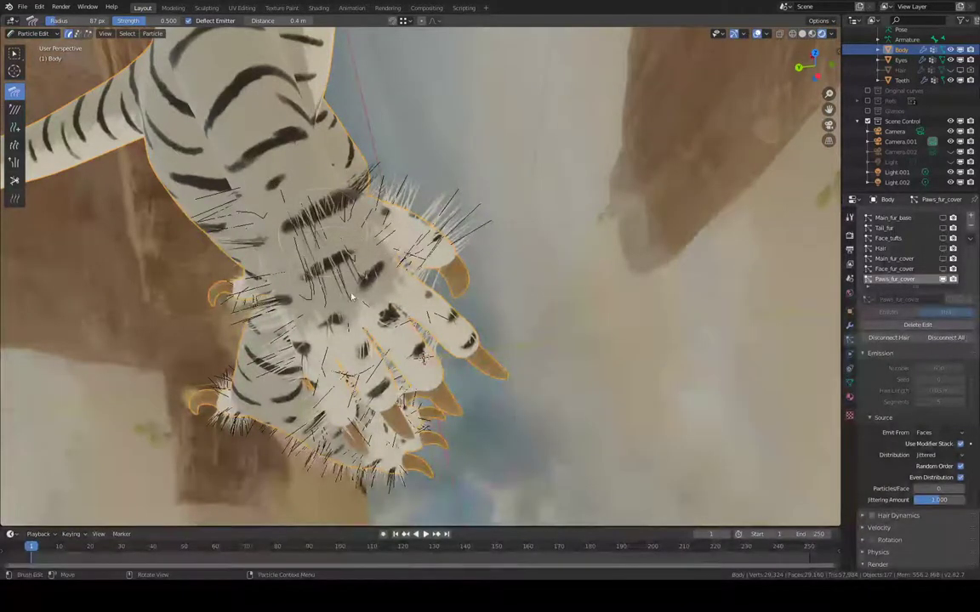
pyautogui.moveTo(340, 203); pyautogui.dragTo(318, 187, button='middle')
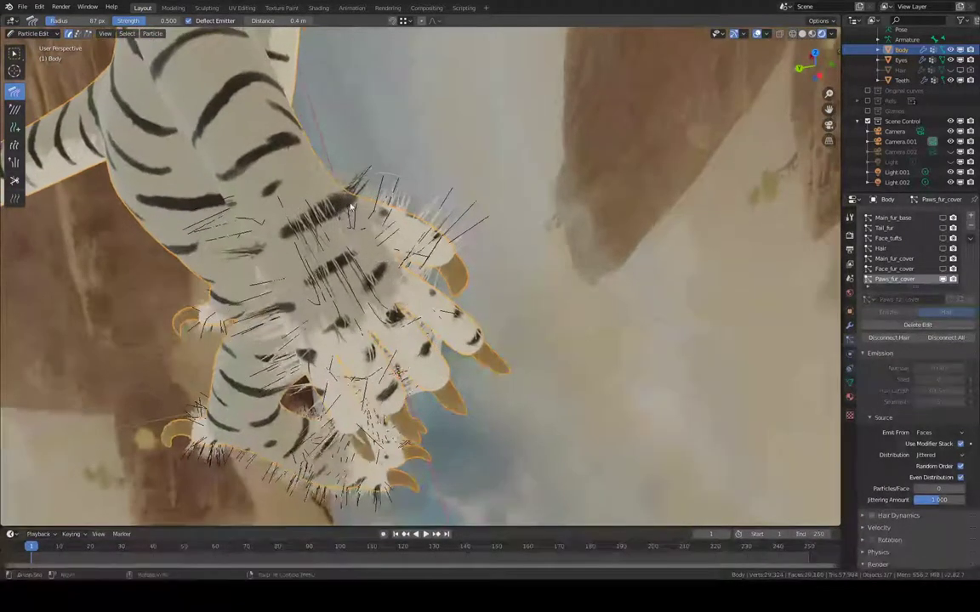
pyautogui.moveTo(444, 255); pyautogui.dragTo(472, 267)
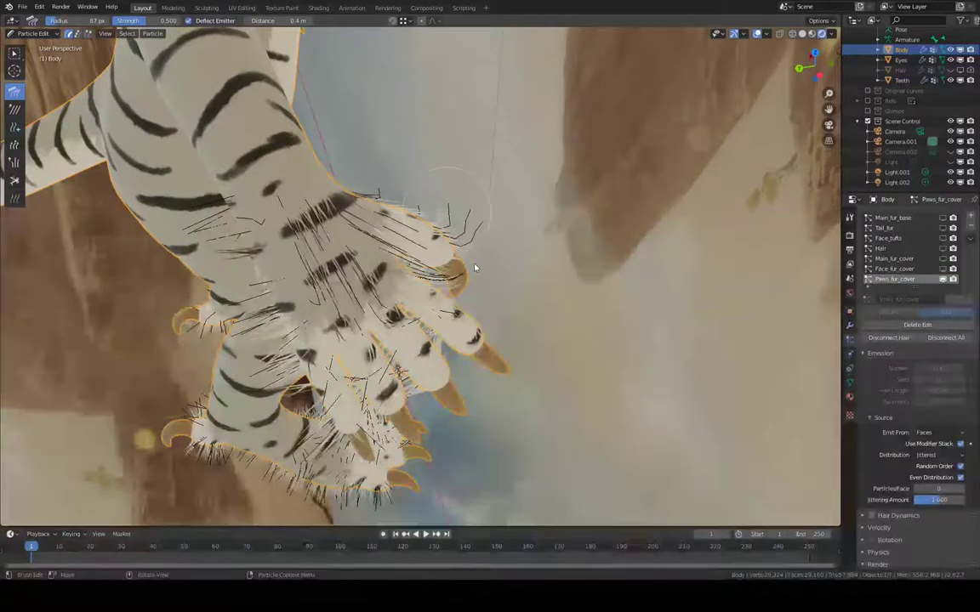
# - Comb the wrist hairs along the outer side and underside of this second hand
pyautogui.moveTo(321, 216); pyautogui.dragTo(319, 165, button='middle')
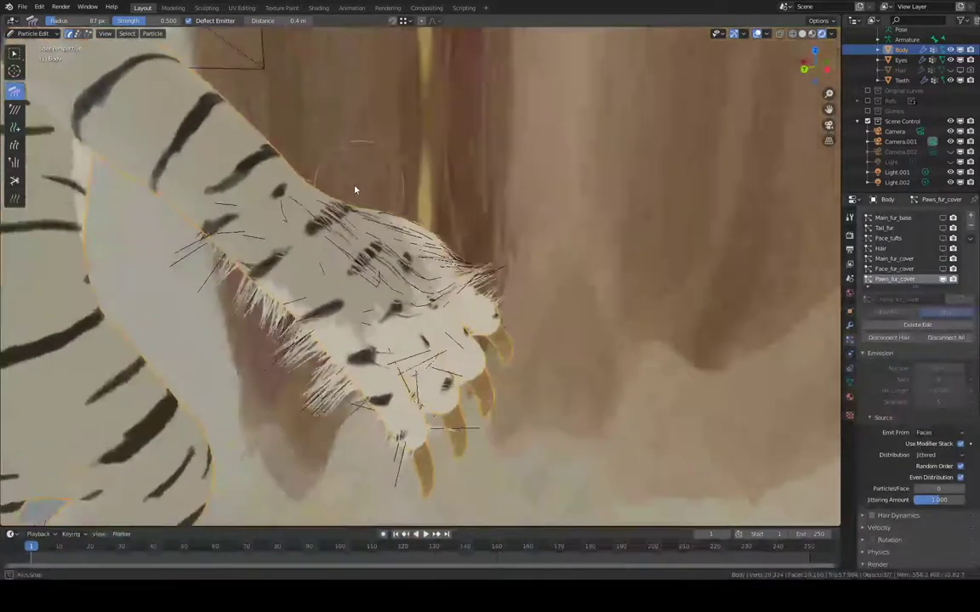
pyautogui.moveTo(347, 298); pyautogui.dragTo(374, 254, button='middle')
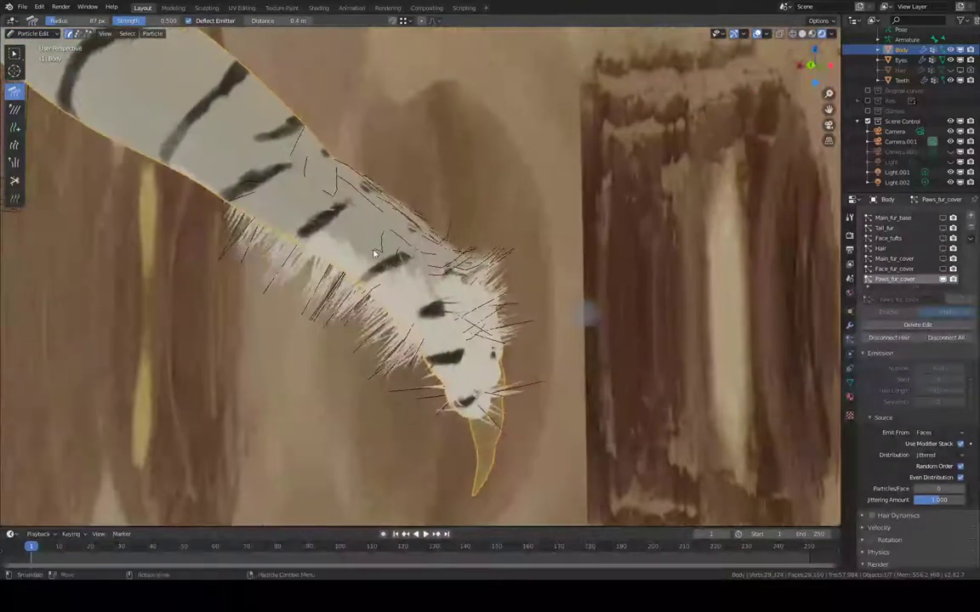
pyautogui.moveTo(280, 137); pyautogui.dragTo(377, 239)
pyautogui.moveTo(287, 155); pyautogui.dragTo(362, 216)
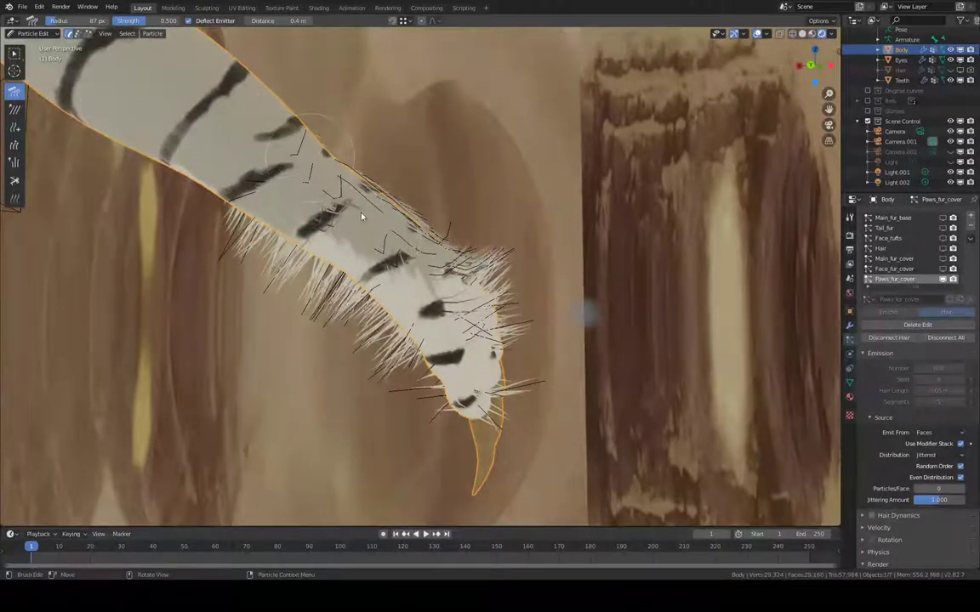
pyautogui.moveTo(377, 227); pyautogui.dragTo(466, 156, button='middle')
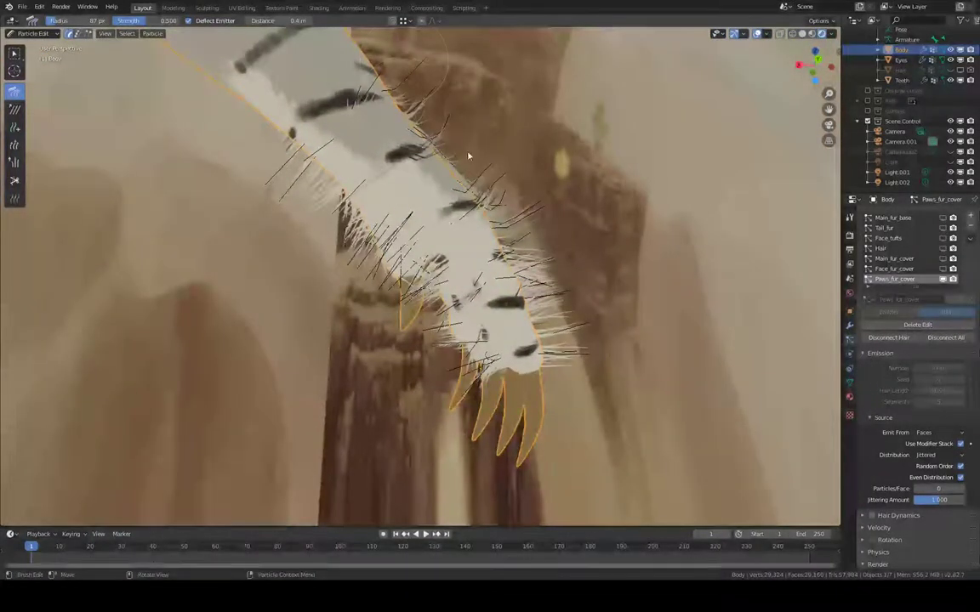
pyautogui.moveTo(471, 170); pyautogui.dragTo(430, 128)
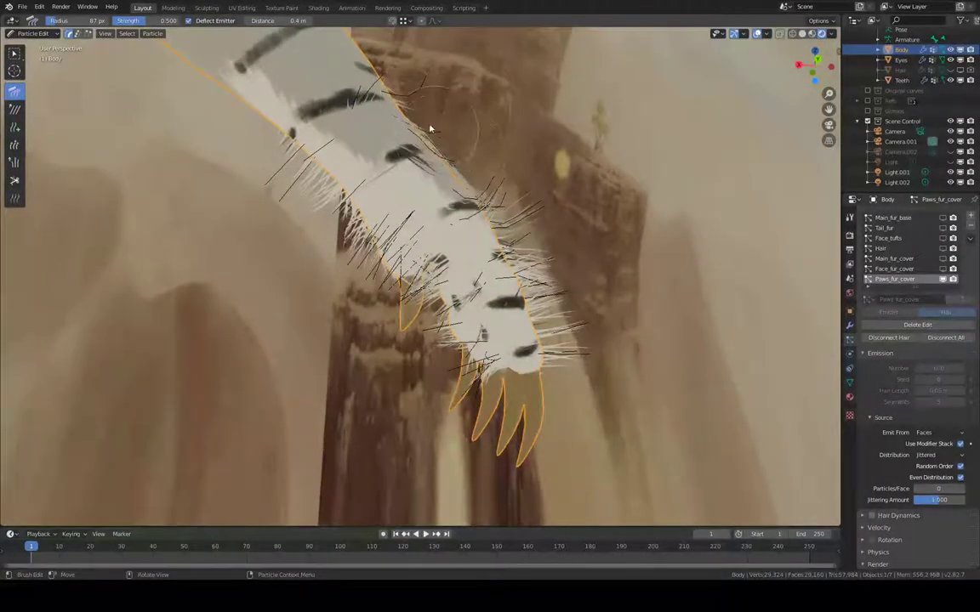
pyautogui.moveTo(409, 138); pyautogui.dragTo(251, 230, button='middle')
pyautogui.moveTo(206, 205); pyautogui.dragTo(287, 270)
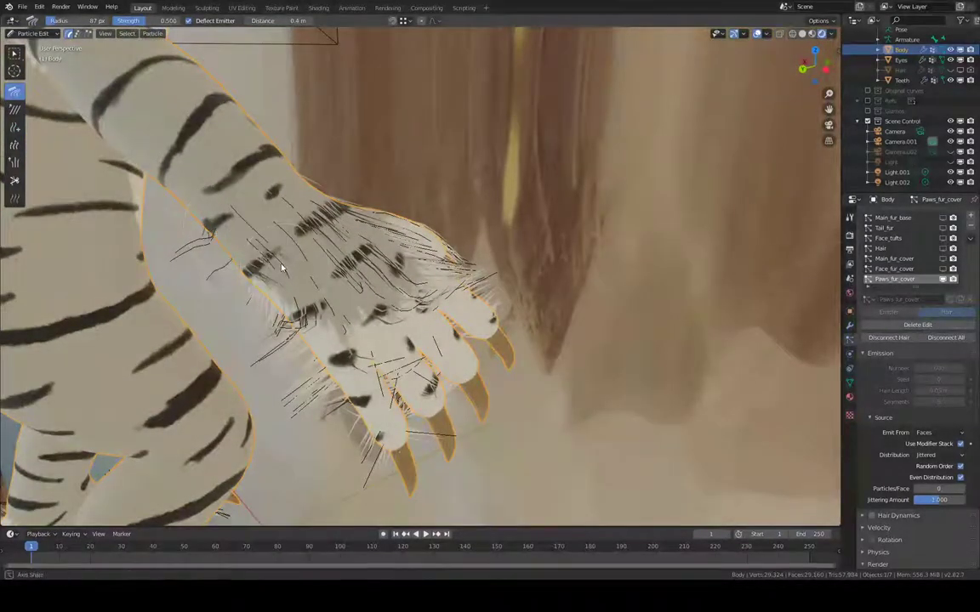
# - Comb the hairs on the palm and along the hand's outer edge toward the little finger's claw
pyautogui.moveTo(281, 268); pyautogui.dragTo(300, 172, button='middle')
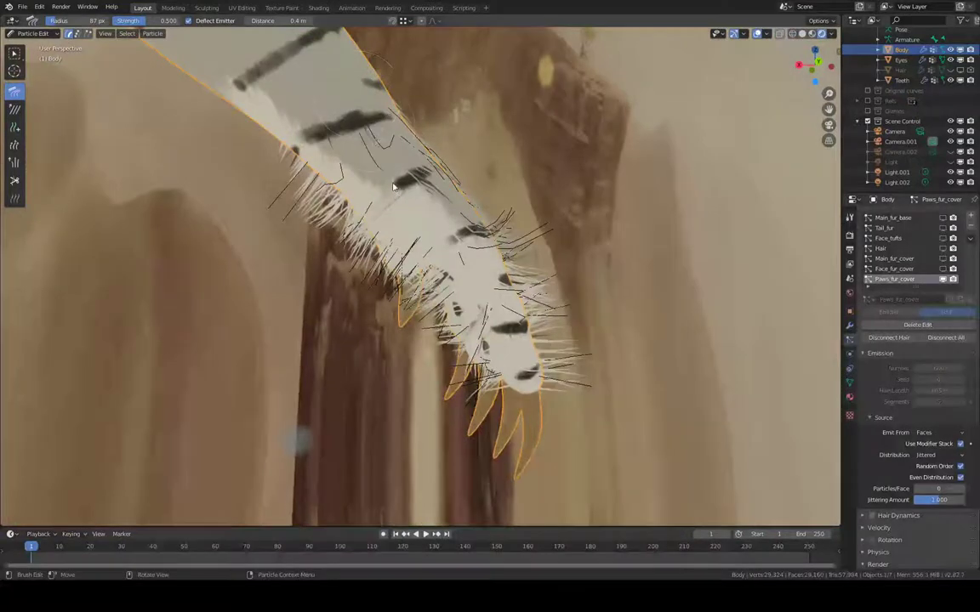
pyautogui.moveTo(415, 220); pyautogui.dragTo(480, 180, button='middle')
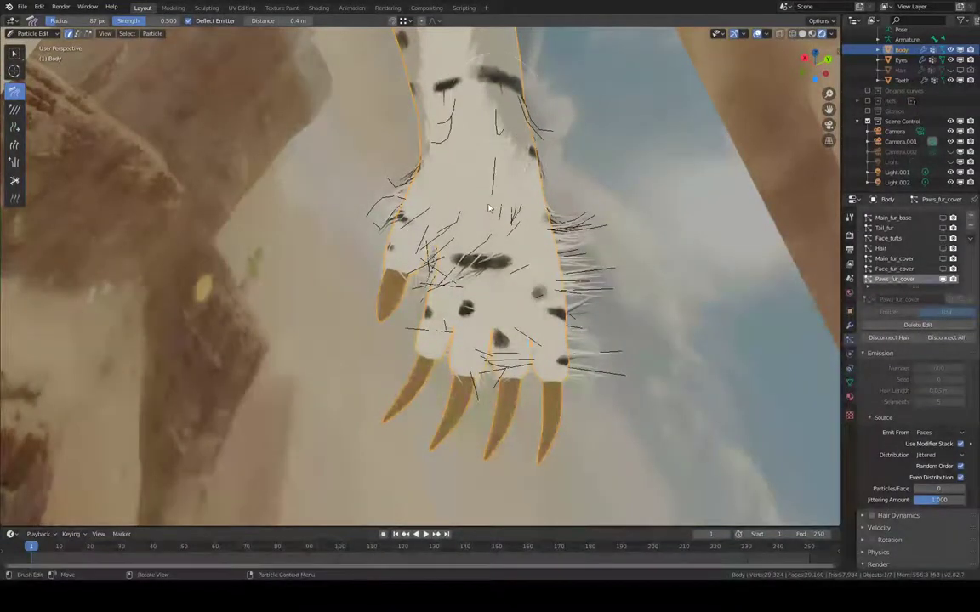
pyautogui.moveTo(487, 220); pyautogui.dragTo(495, 188, button='middle')
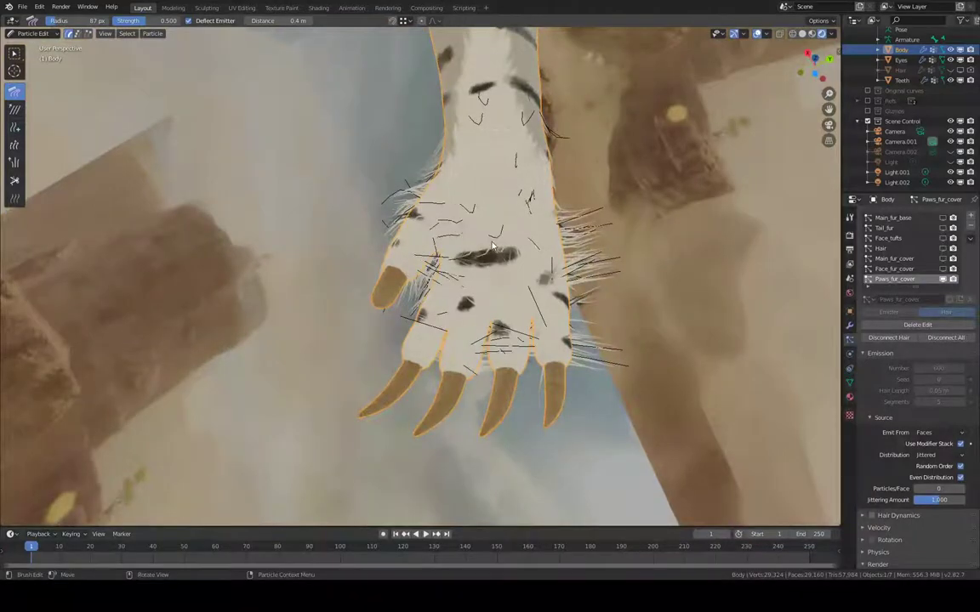
pyautogui.moveTo(587, 311)
pyautogui.mouseDown(button='middle')
pyautogui.moveTo(462, 264)
pyautogui.moveTo(358, 245)
pyautogui.mouseUp(button='middle')
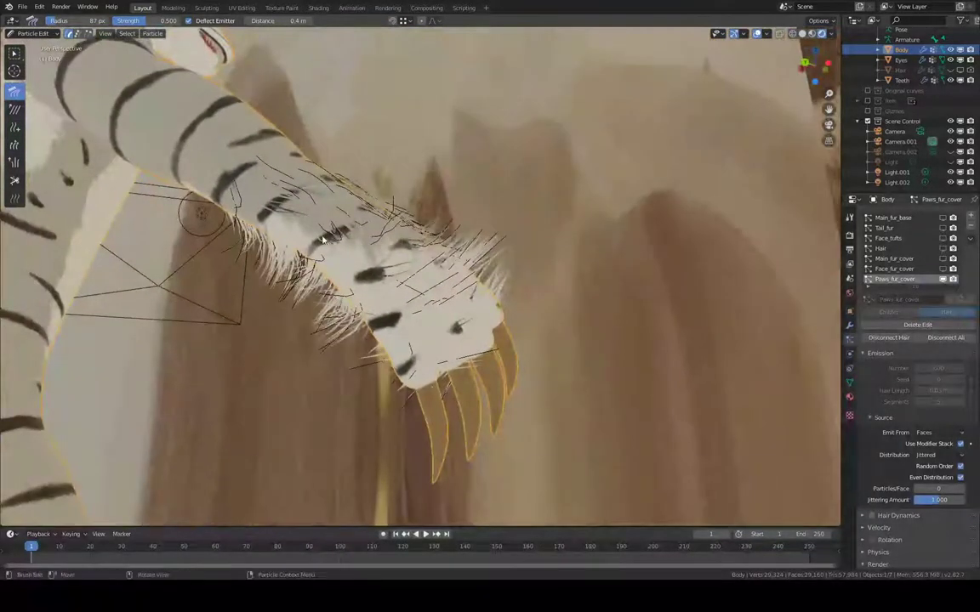
pyautogui.moveTo(323, 240); pyautogui.dragTo(393, 341)
pyautogui.moveTo(332, 281); pyautogui.dragTo(423, 390)
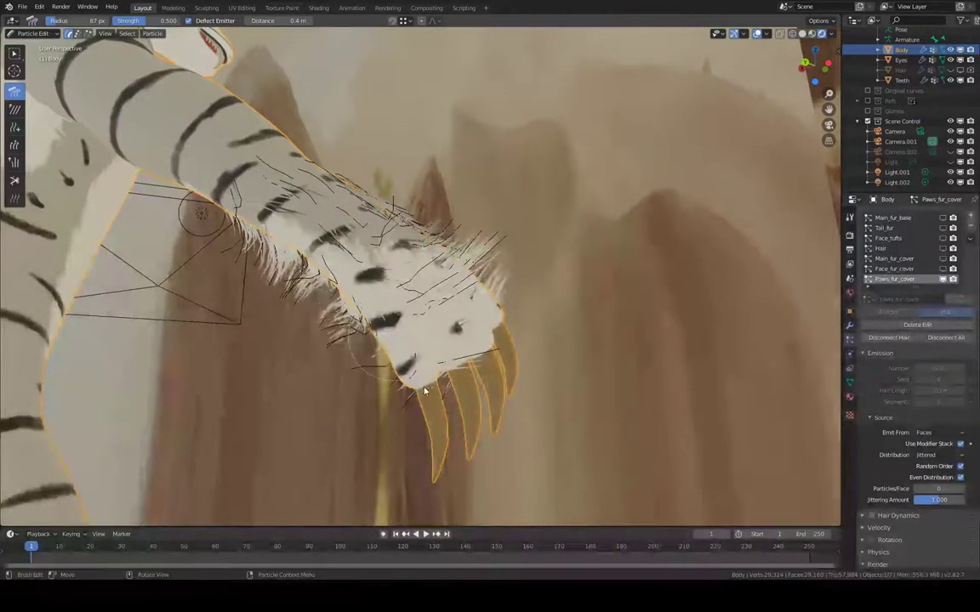
# - Comb the hairs on the back of the hand down along the fingers toward the claws
pyautogui.moveTo(430, 264); pyautogui.dragTo(343, 265, button='middle')
pyautogui.moveTo(336, 277); pyautogui.dragTo(391, 383)
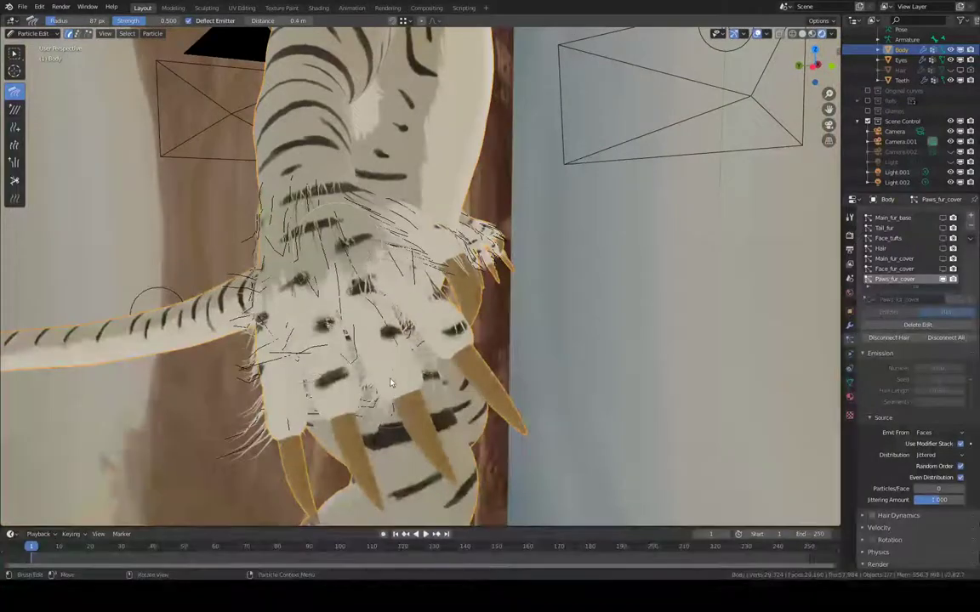
pyautogui.moveTo(356, 351)
pyautogui.mouseDown(button='middle')
pyautogui.moveTo(342, 309)
pyautogui.moveTo(356, 350)
pyautogui.moveTo(370, 343)
pyautogui.mouseUp(button='middle')
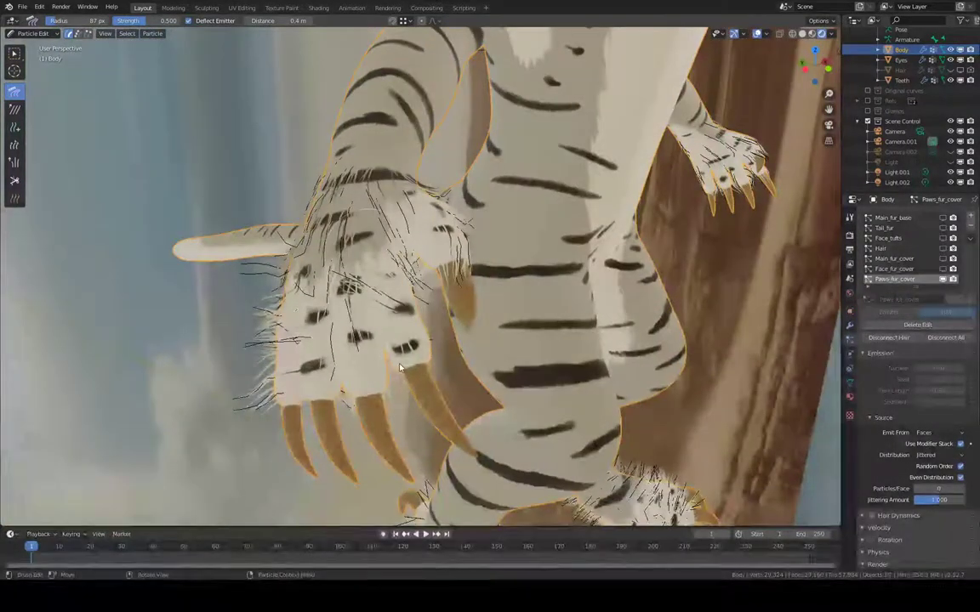
pyautogui.moveTo(359, 326)
pyautogui.mouseDown()
pyautogui.moveTo(347, 283)
pyautogui.moveTo(407, 372)
pyautogui.mouseUp()
pyautogui.moveTo(357, 272); pyautogui.dragTo(405, 358)
# - Smooth the hairs standing out from the back of the hand and index finger, working from the thumb side
pyautogui.moveTo(406, 358); pyautogui.dragTo(410, 266, button='middle')
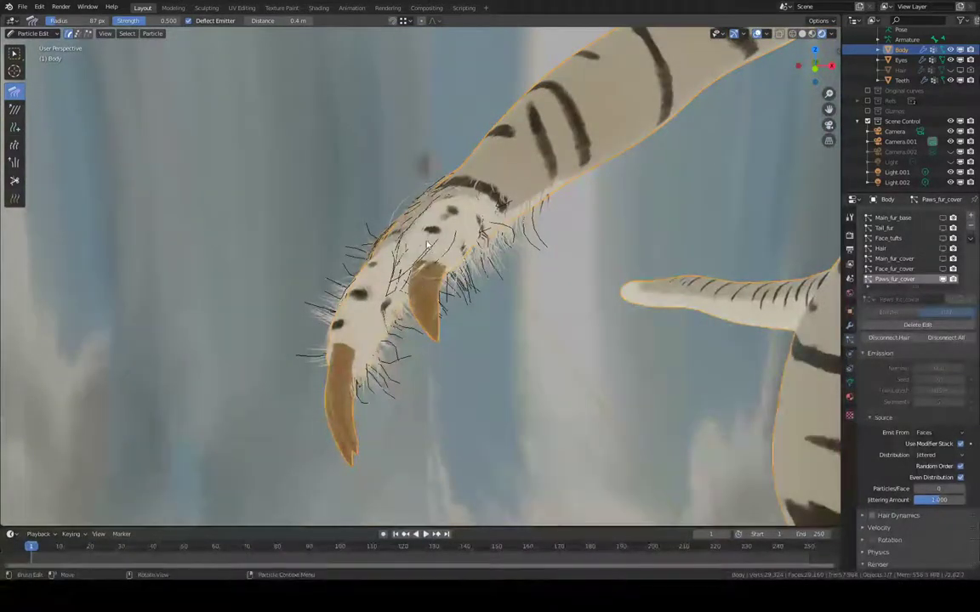
pyautogui.moveTo(397, 227); pyautogui.dragTo(368, 199)
pyautogui.moveTo(313, 316); pyautogui.dragTo(319, 320)
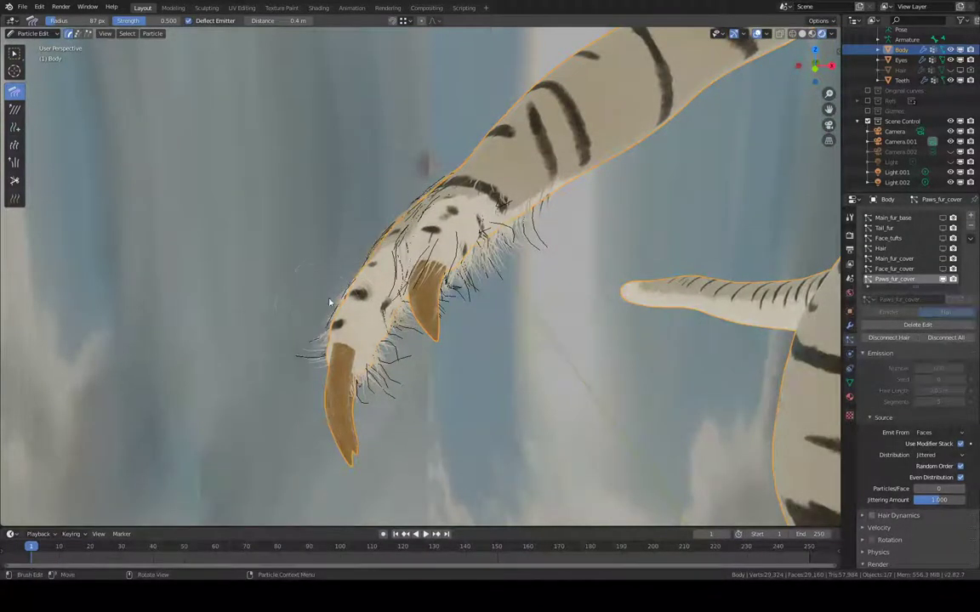
# - Reduce the Comb brush radius to 51 px and comb the palm hairs near the base of the thumb
pyautogui.moveTo(330, 302); pyautogui.dragTo(502, 228, button='middle')
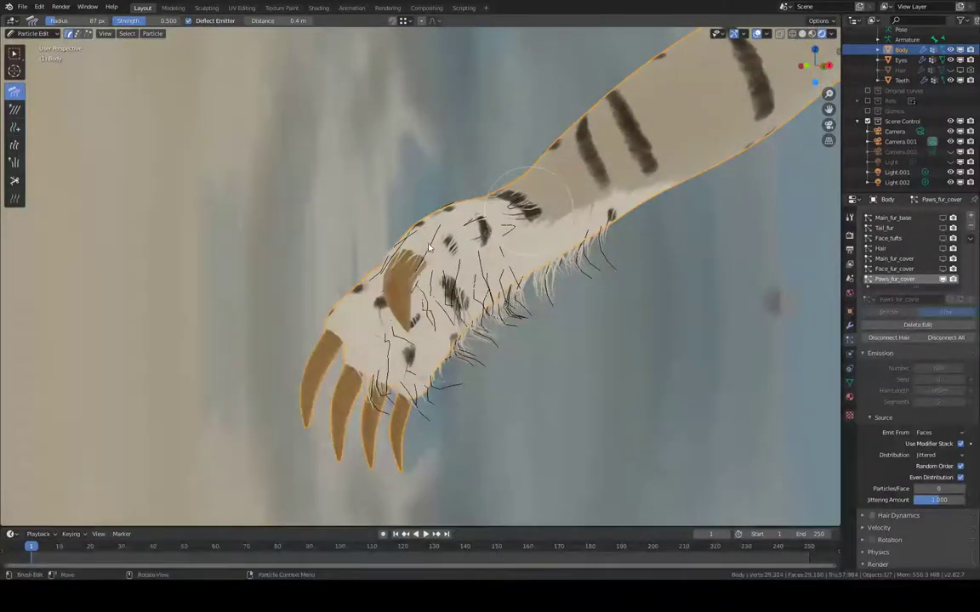
pyautogui.moveTo(389, 216); pyautogui.dragTo(433, 165, button='middle')
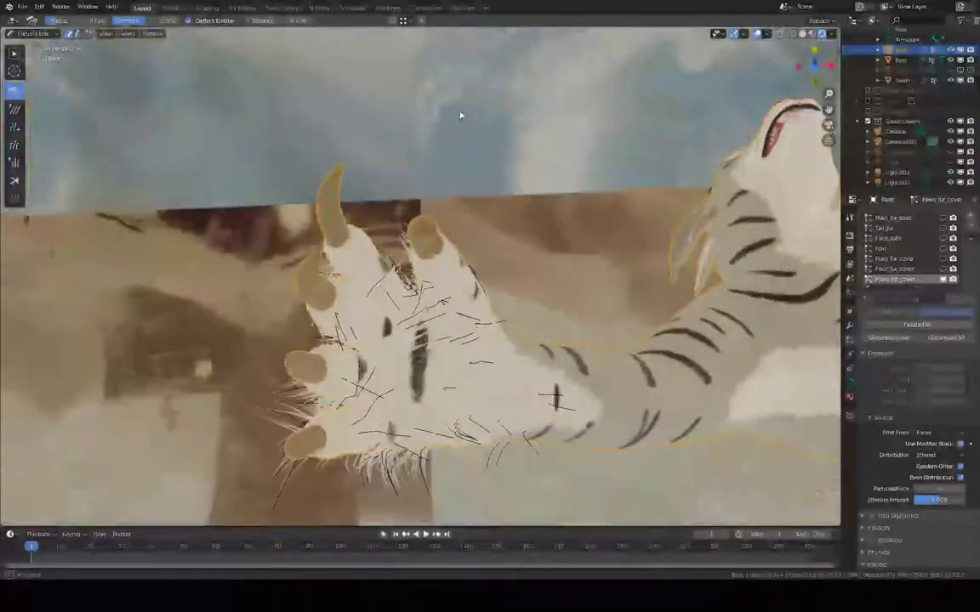
pyautogui.moveTo(459, 114); pyautogui.dragTo(481, 209, button='middle')
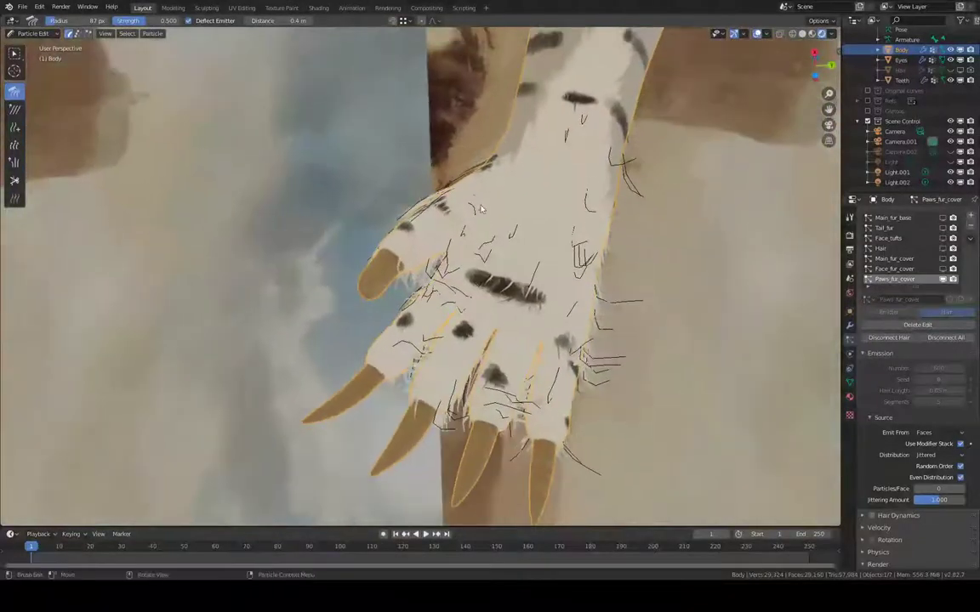
pyautogui.press('f')
pyautogui.click(464, 213)
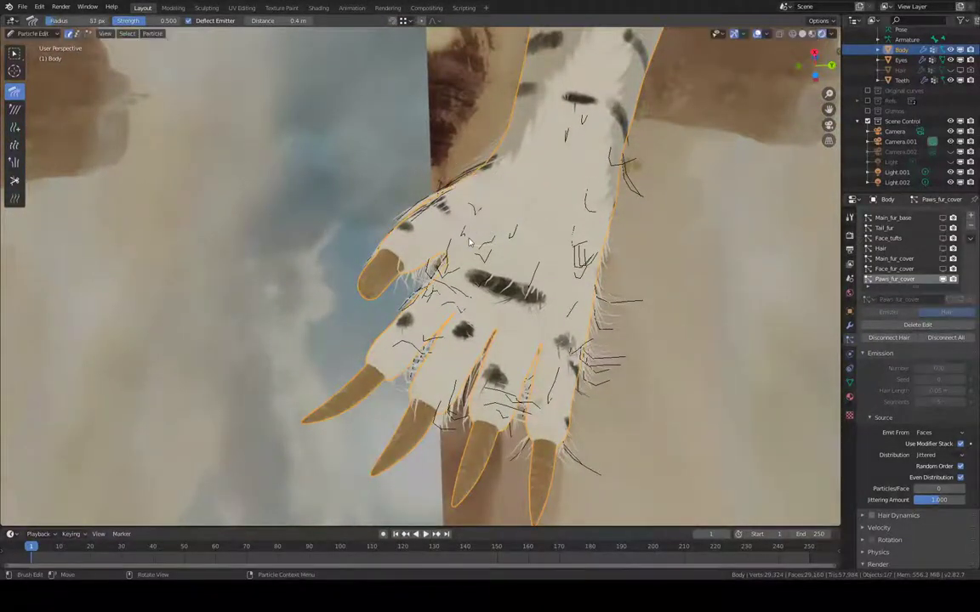
pyautogui.scroll(4, 475, 212)
pyautogui.moveTo(491, 219); pyautogui.dragTo(502, 179)
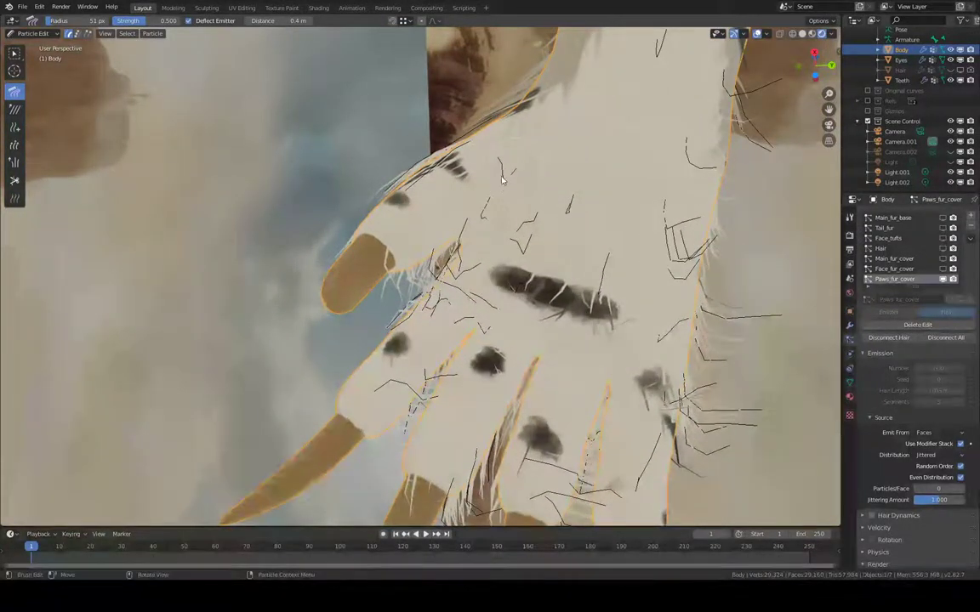
pyautogui.moveTo(438, 299); pyautogui.dragTo(509, 220)
# - Enlarge the Comb brush radius to 121 px and comb the palm hairs into line around the base of the thumb
pyautogui.press('f')
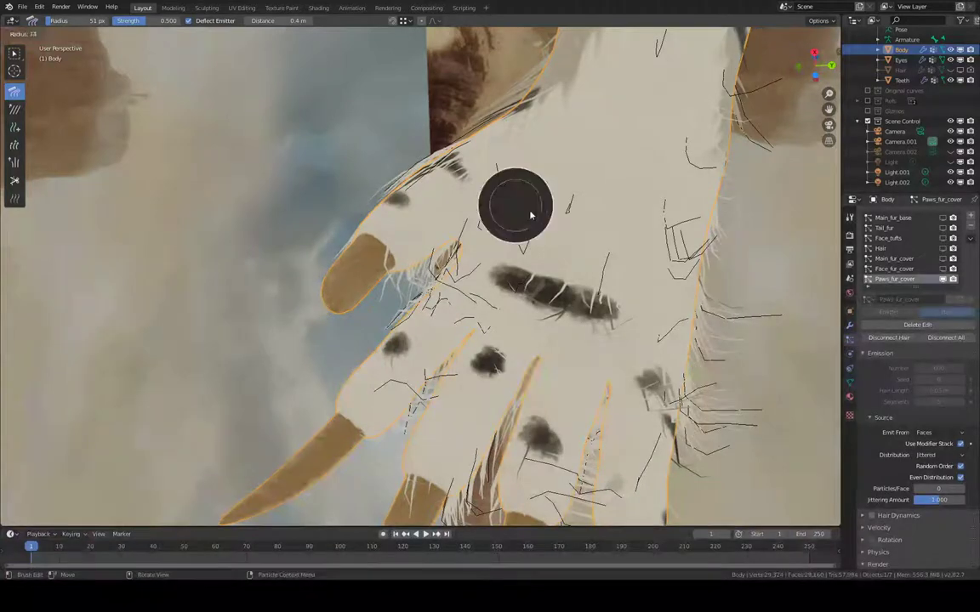
pyautogui.click(574, 168)
pyautogui.moveTo(497, 288); pyautogui.dragTo(553, 246)
pyautogui.keyDown('shift'); pyautogui.moveTo(569, 241); pyautogui.dragTo(527, 193, button='middle'); pyautogui.keyUp('shift')
pyautogui.moveTo(434, 259); pyautogui.dragTo(476, 208)
pyautogui.moveTo(482, 204); pyautogui.dragTo(463, 212, button='middle')
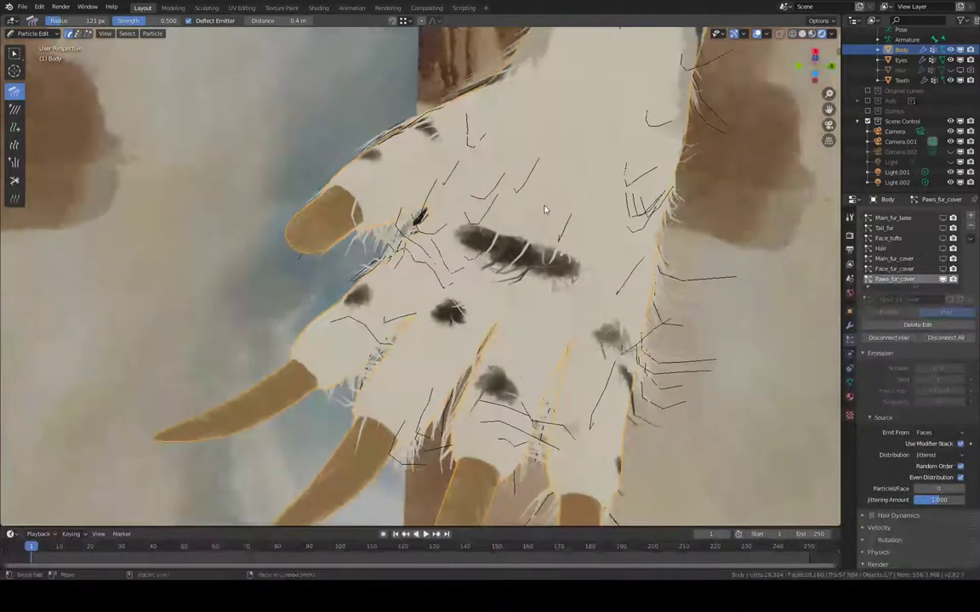
pyautogui.moveTo(491, 253); pyautogui.dragTo(597, 283, button='middle')
pyautogui.moveTo(494, 308); pyautogui.dragTo(533, 281)
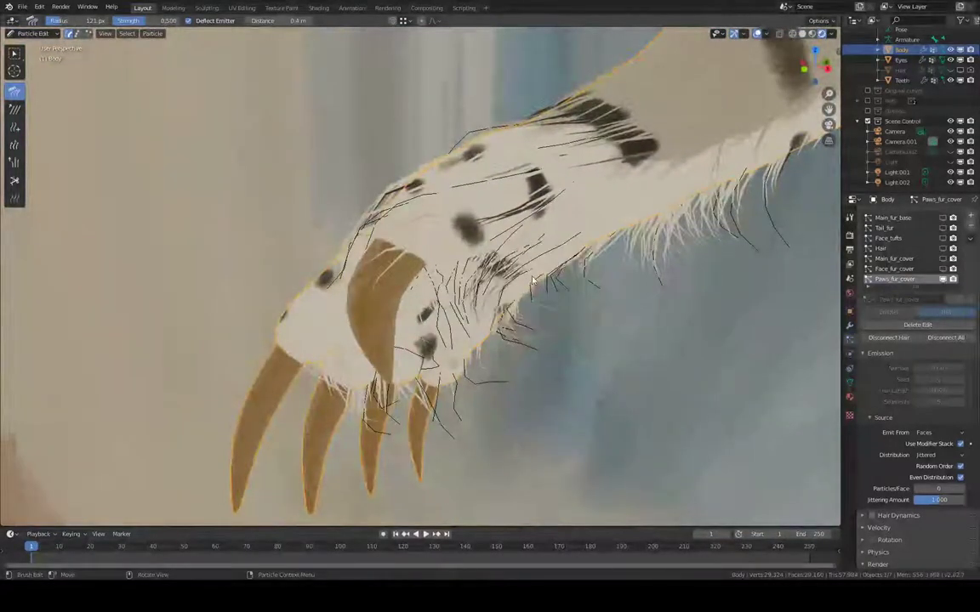
# - Comb the hairs on the lower palm and inner wrist so they follow the direction of the forearm
pyautogui.moveTo(493, 245); pyautogui.dragTo(427, 175, button='middle')
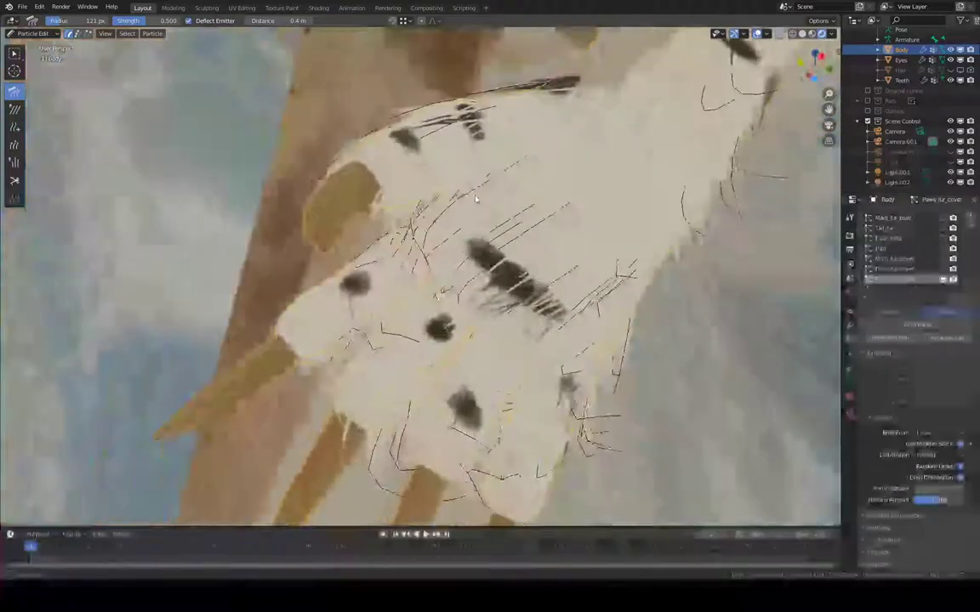
pyautogui.moveTo(412, 226); pyautogui.dragTo(476, 222, button='middle')
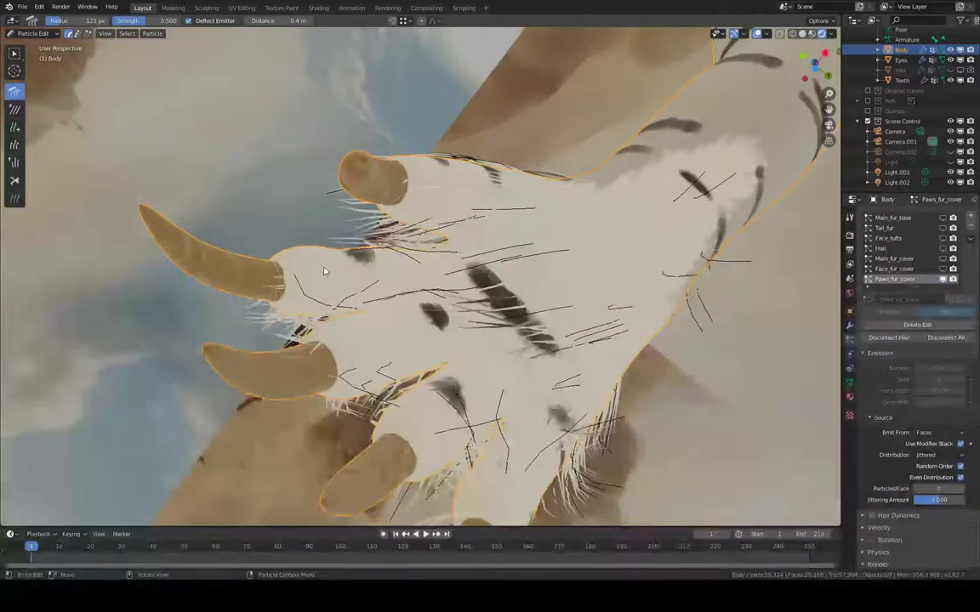
pyautogui.moveTo(328, 269); pyautogui.dragTo(499, 214, button='middle')
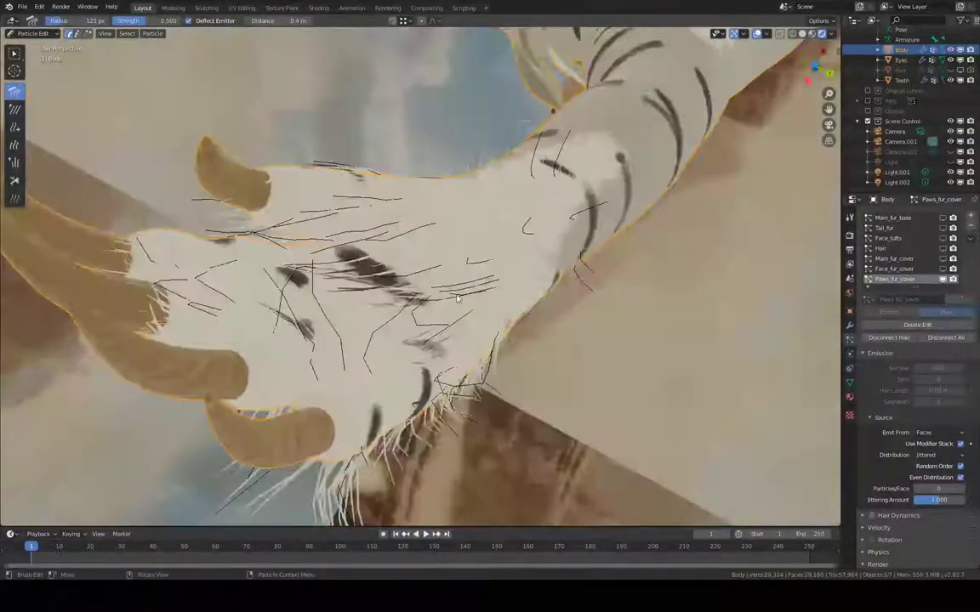
pyautogui.moveTo(414, 269); pyautogui.dragTo(555, 192)
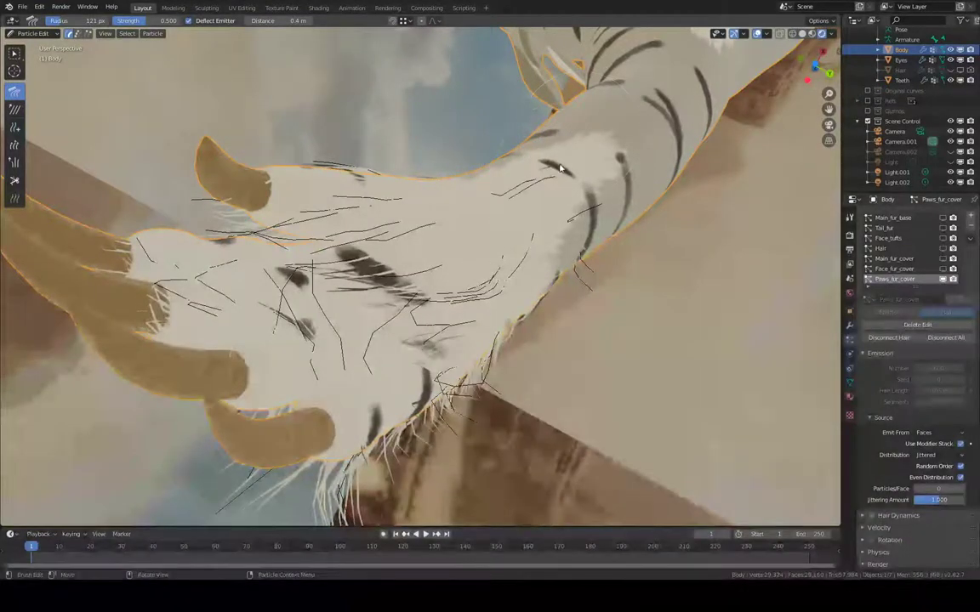
pyautogui.moveTo(484, 171); pyautogui.dragTo(548, 153, button='middle')
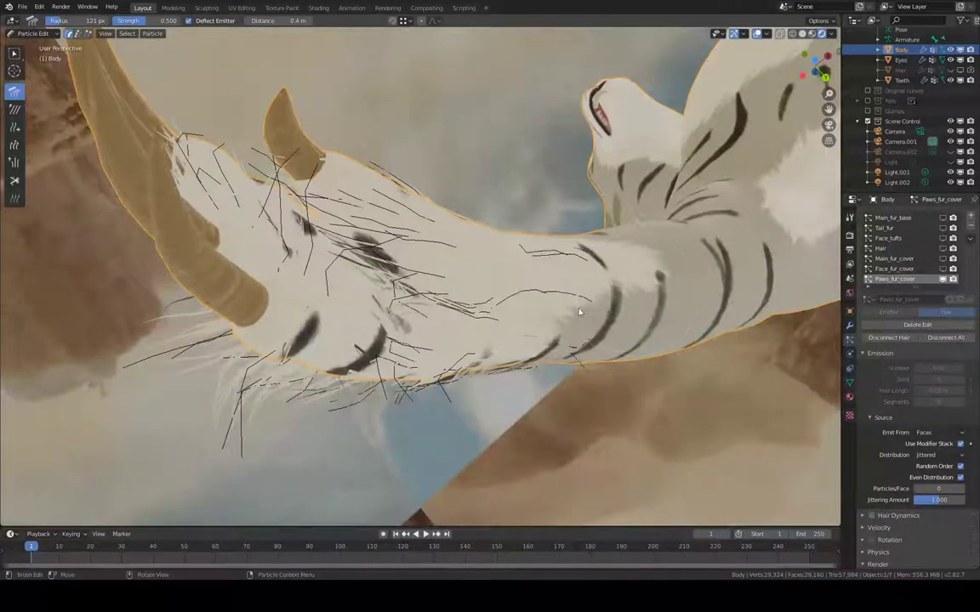
pyautogui.moveTo(586, 290)
pyautogui.mouseDown(button='middle')
pyautogui.moveTo(518, 149)
pyautogui.moveTo(514, 299)
pyautogui.moveTo(383, 239)
pyautogui.mouseUp(button='middle')
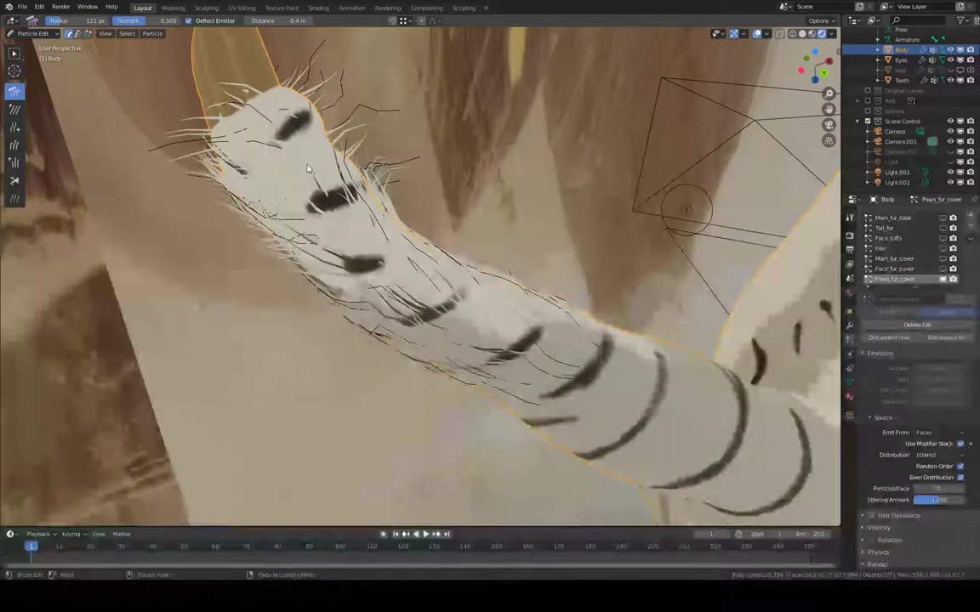
# - Comb the stray hairs along the outer edge of the hand and the little finger toward the claws
pyautogui.moveTo(310, 158); pyautogui.dragTo(353, 150, button='middle')
pyautogui.moveTo(442, 188)
pyautogui.mouseDown()
pyautogui.moveTo(326, 65)
pyautogui.moveTo(333, 81)
pyautogui.moveTo(295, 81)
pyautogui.moveTo(356, 149)
pyautogui.moveTo(367, 147)
pyautogui.mouseUp()
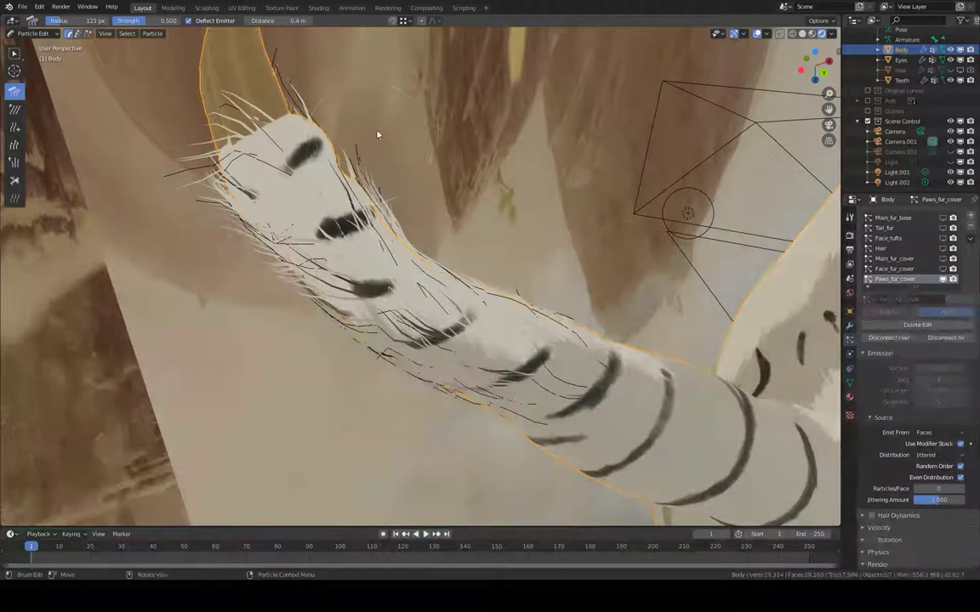
pyautogui.moveTo(378, 136)
pyautogui.mouseDown(button='middle')
pyautogui.moveTo(410, 88)
pyautogui.moveTo(393, 28)
pyautogui.moveTo(423, 7)
pyautogui.moveTo(415, 24)
pyautogui.moveTo(394, 31)
pyautogui.moveTo(402, 123)
pyautogui.moveTo(255, 209)
pyautogui.mouseUp(button='middle')
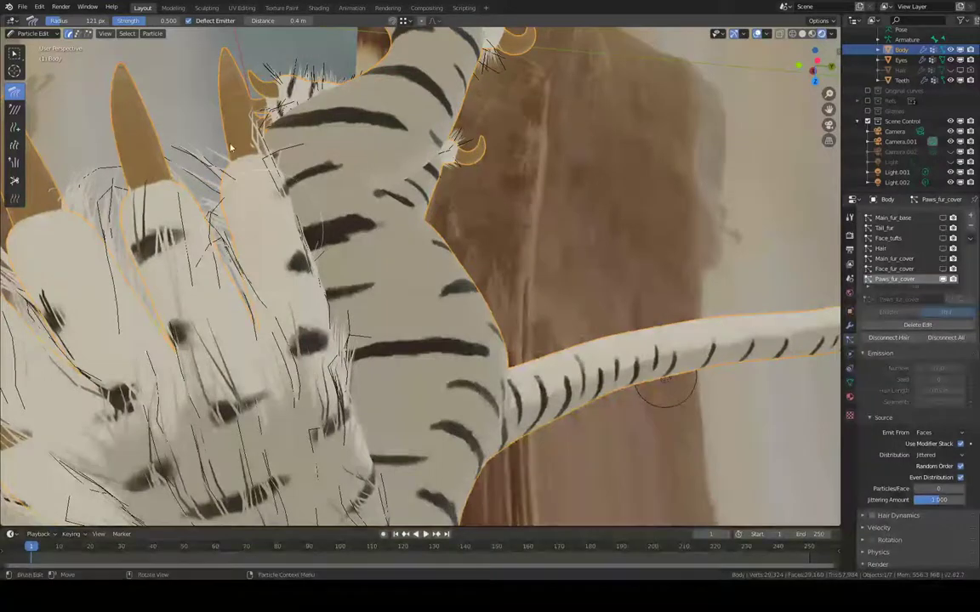
pyautogui.moveTo(262, 236); pyautogui.dragTo(255, 201)
pyautogui.moveTo(252, 254)
pyautogui.mouseDown()
pyautogui.moveTo(223, 80)
pyautogui.moveTo(205, 69)
pyautogui.mouseUp()
pyautogui.moveTo(256, 262)
pyautogui.keyDown('shift'); pyautogui.mouseDown(button='middle')
pyautogui.moveTo(316, 129)
pyautogui.moveTo(223, 226)
pyautogui.moveTo(374, 289)
pyautogui.moveTo(319, 174)
pyautogui.moveTo(396, 136)
pyautogui.moveTo(400, 222)
pyautogui.moveTo(425, 168)
pyautogui.moveTo(335, 122)
pyautogui.moveTo(280, 203)
pyautogui.moveTo(304, 302)
pyautogui.mouseUp(button='middle'); pyautogui.keyUp('shift')
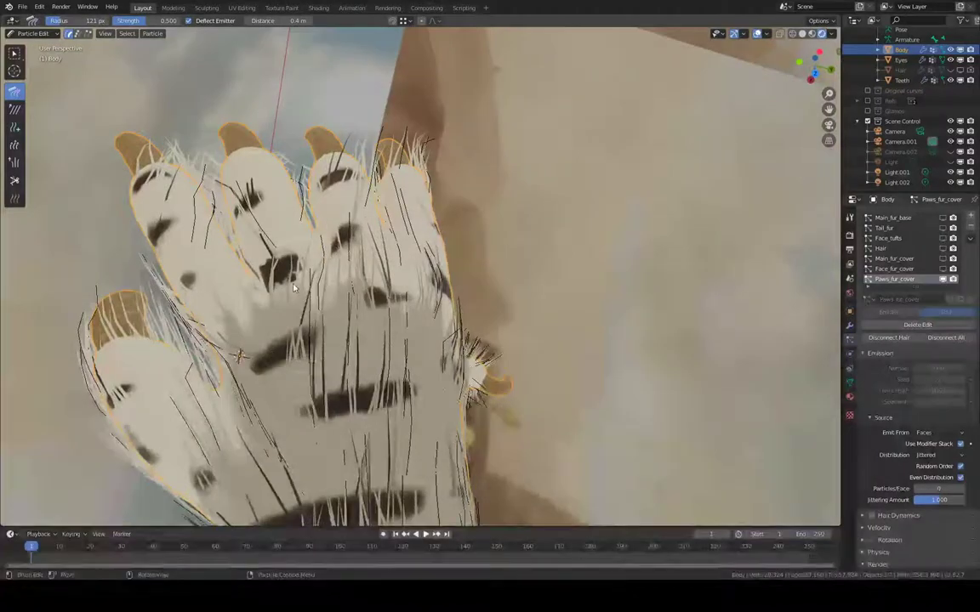
# - Straighten the crossed hairs on the back of the index and middle fingers so they run along the fingers
pyautogui.moveTo(294, 280); pyautogui.dragTo(297, 275)
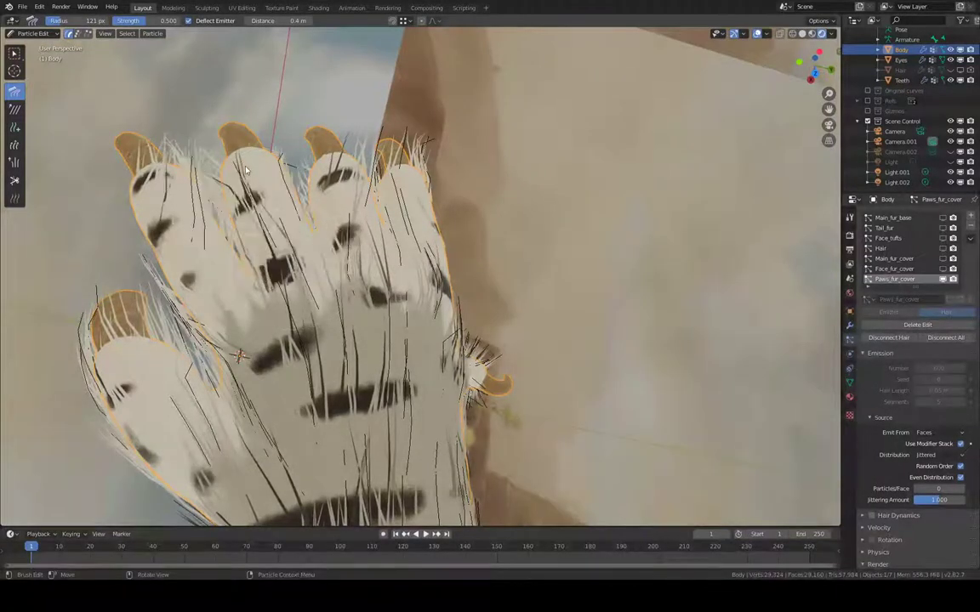
pyautogui.moveTo(249, 181); pyautogui.dragTo(251, 252, button='middle')
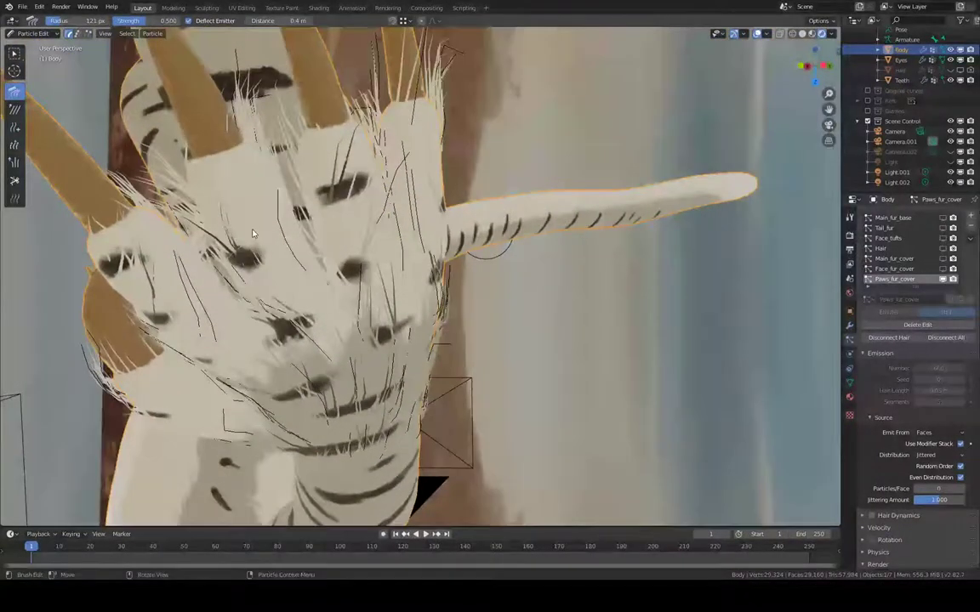
pyautogui.moveTo(249, 250); pyautogui.dragTo(258, 262)
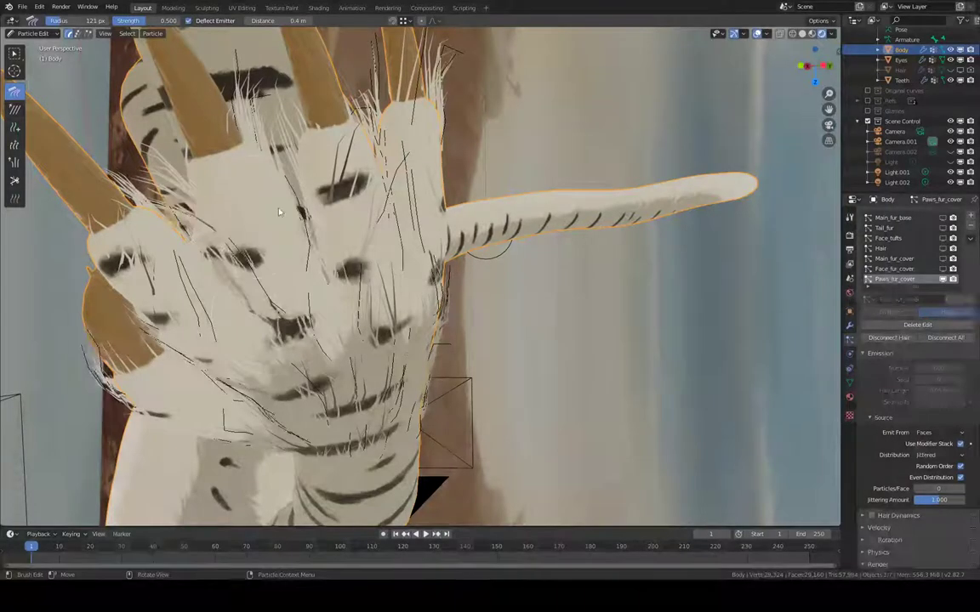
pyautogui.moveTo(255, 217); pyautogui.dragTo(476, 119, button='middle')
pyautogui.moveTo(407, 413); pyautogui.dragTo(407, 394, button='middle')
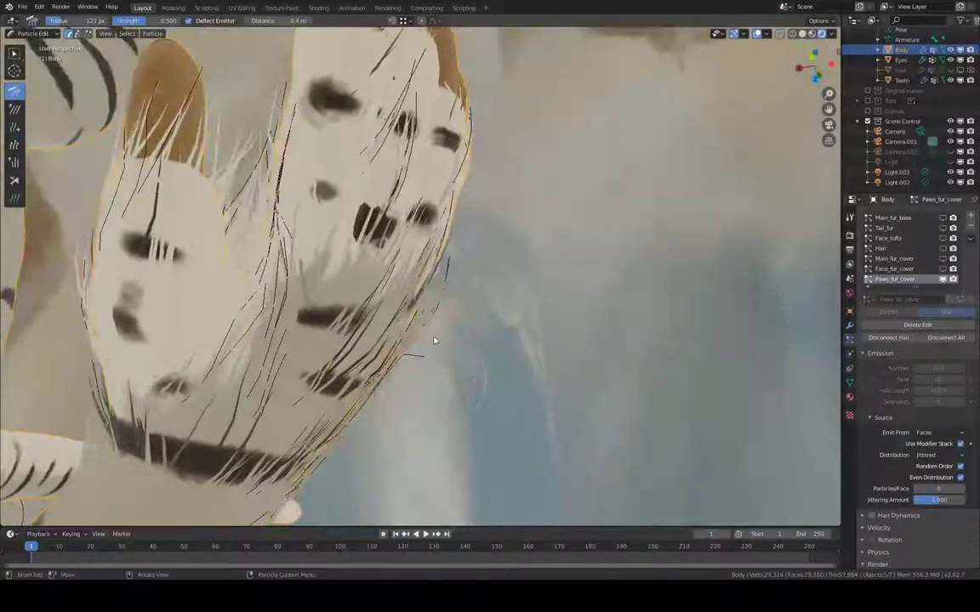
# - Reduce the Comb brush radius to 73 px and comb the hairs on the undersides of the fingertips toward the claws
pyautogui.moveTo(430, 314)
pyautogui.mouseDown(button='middle')
pyautogui.moveTo(313, 211)
pyautogui.moveTo(328, 126)
pyautogui.moveTo(360, 125)
pyautogui.moveTo(350, 145)
pyautogui.moveTo(358, 168)
pyautogui.moveTo(392, 177)
pyautogui.moveTo(324, 221)
pyautogui.moveTo(311, 289)
pyautogui.moveTo(333, 331)
pyautogui.moveTo(354, 327)
pyautogui.moveTo(384, 291)
pyautogui.moveTo(348, 273)
pyautogui.moveTo(346, 253)
pyautogui.moveTo(272, 240)
pyautogui.moveTo(340, 272)
pyautogui.moveTo(391, 349)
pyautogui.moveTo(416, 368)
pyautogui.moveTo(541, 308)
pyautogui.moveTo(534, 300)
pyautogui.mouseUp(button='middle')
pyautogui.press('f')
pyautogui.click(328, 191)
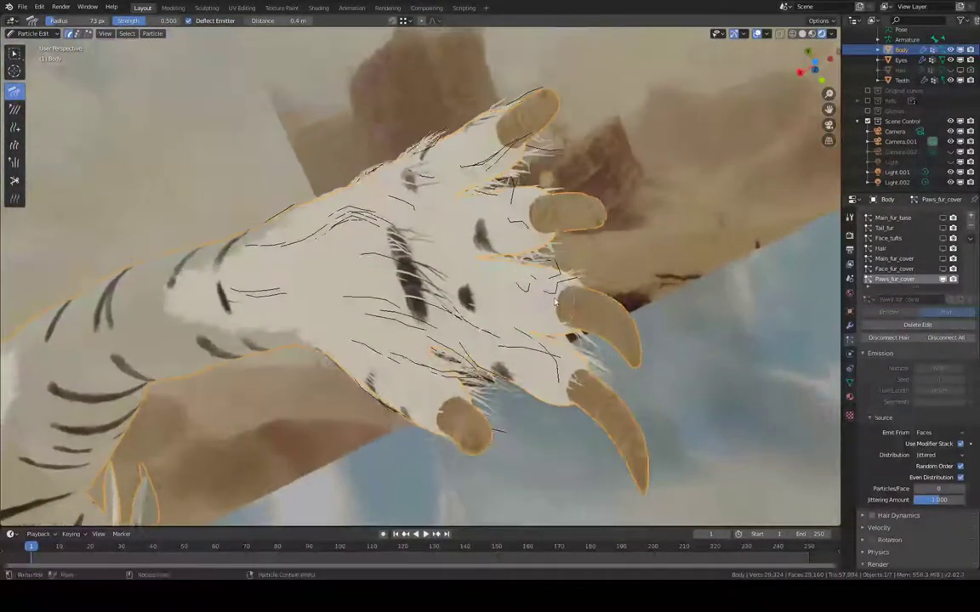
pyautogui.moveTo(582, 306); pyautogui.dragTo(579, 284)
pyautogui.moveTo(579, 284); pyautogui.dragTo(441, 202, button='middle')
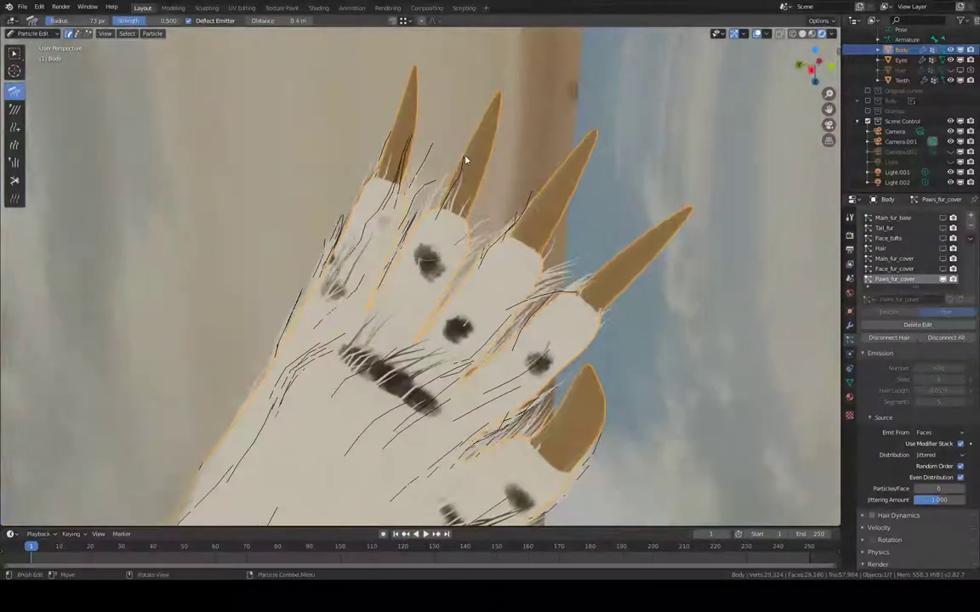
pyautogui.moveTo(466, 160); pyautogui.dragTo(458, 181, button='middle')
pyautogui.moveTo(485, 131); pyautogui.dragTo(454, 153)
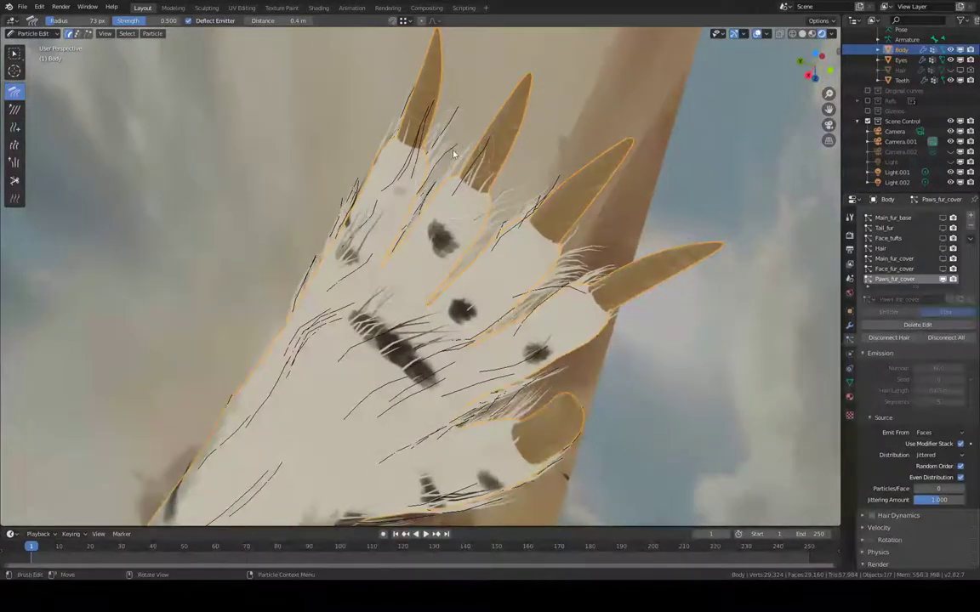
# - Comb the palm hairs beside the thumb and the hairs along the edge of the hand down to the fingertips
pyautogui.moveTo(462, 92); pyautogui.dragTo(501, 120, button='middle')
pyautogui.scroll(4, 485, 269)
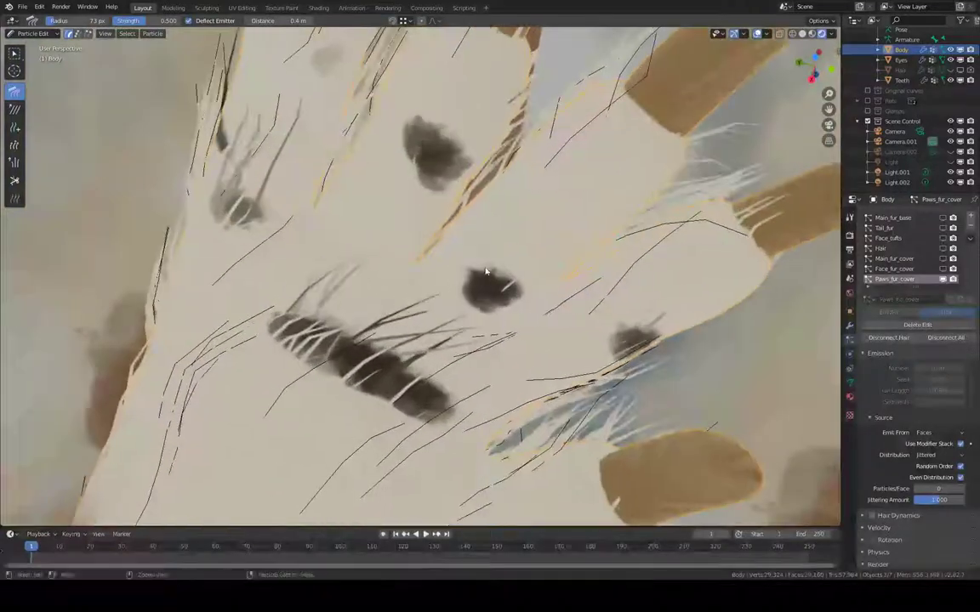
pyautogui.keyDown('shift'); pyautogui.moveTo(486, 269); pyautogui.dragTo(489, 336, button='middle'); pyautogui.keyUp('shift')
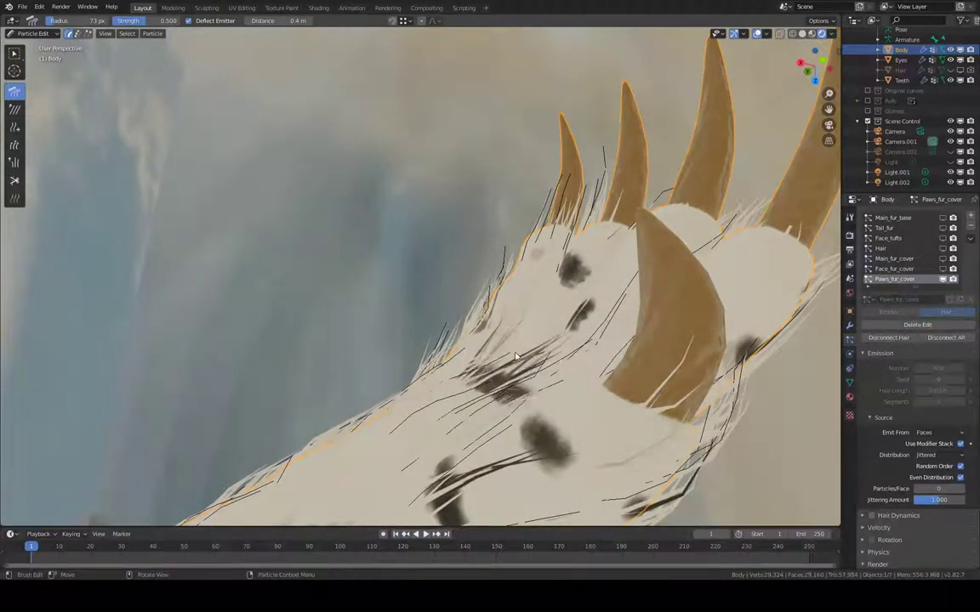
pyautogui.moveTo(515, 356)
pyautogui.mouseDown()
pyautogui.moveTo(508, 298)
pyautogui.moveTo(490, 297)
pyautogui.mouseUp()
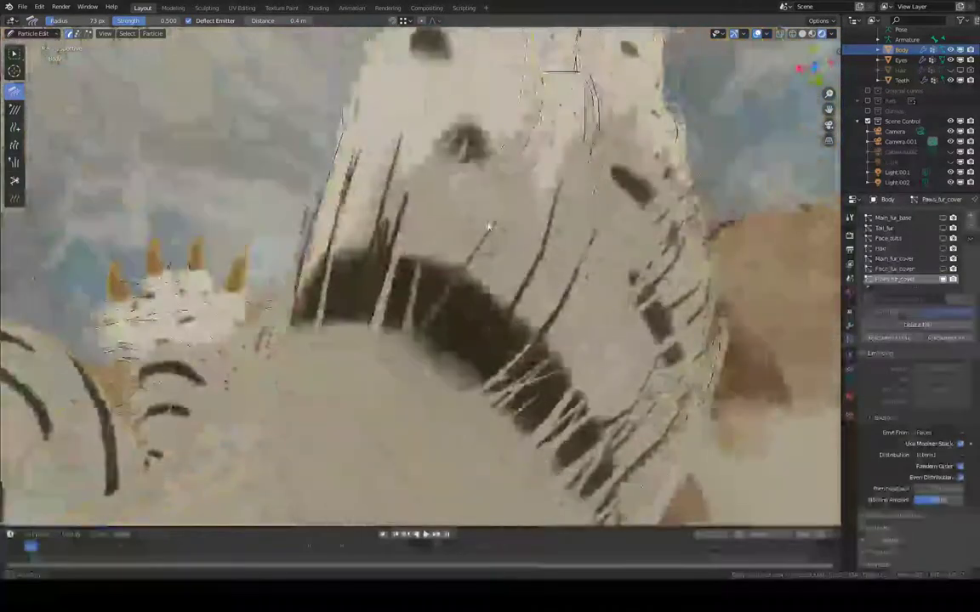
pyautogui.moveTo(425, 171); pyautogui.dragTo(361, 168, button='middle')
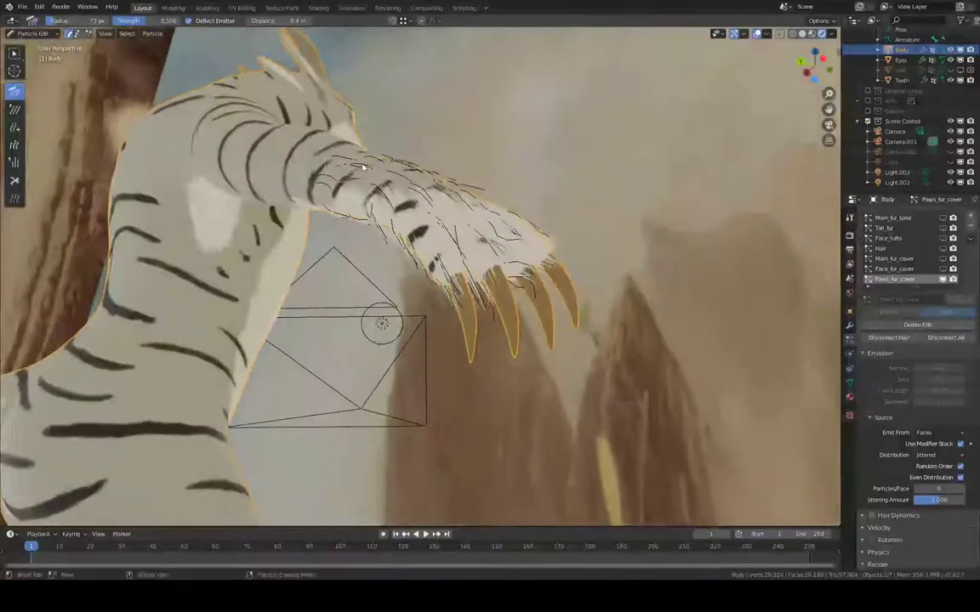
pyautogui.moveTo(484, 166); pyautogui.dragTo(552, 237, button='middle')
pyautogui.moveTo(545, 253); pyautogui.dragTo(551, 275)
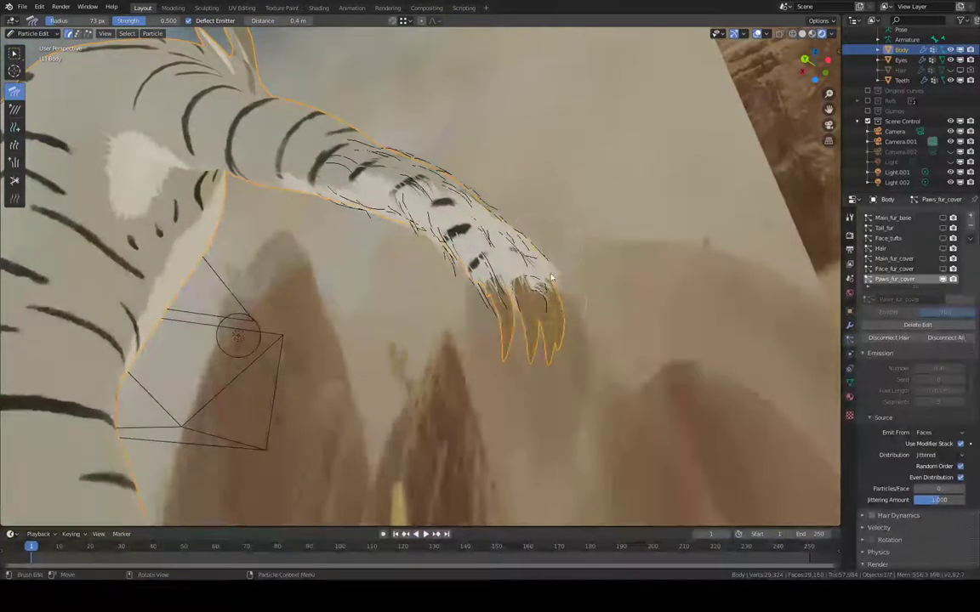
# - Comb the hairs on the outer half of the palm below the ring and little fingers
pyautogui.moveTo(541, 290); pyautogui.dragTo(574, 210, button='middle')
pyautogui.scroll(6, 574, 210)
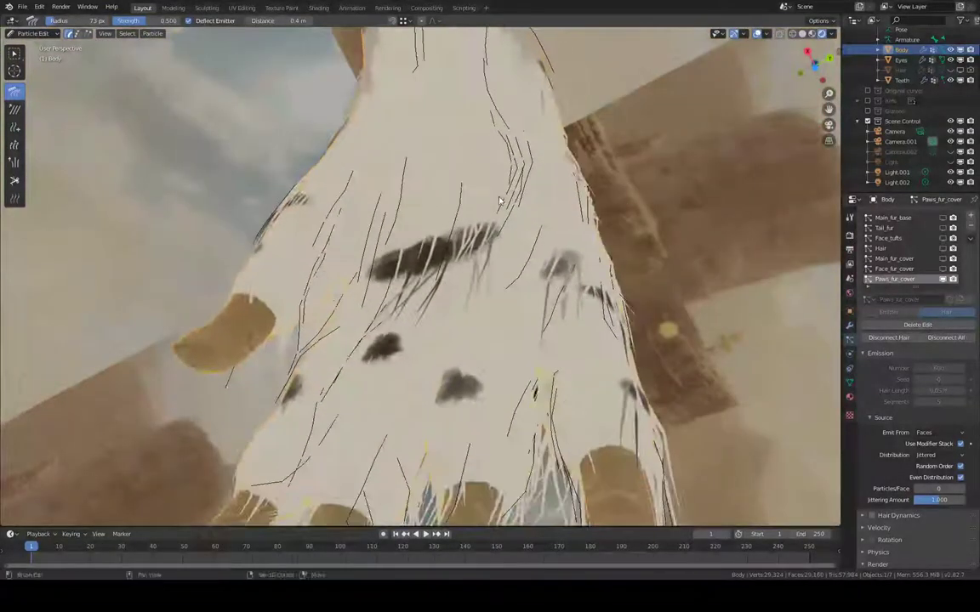
pyautogui.moveTo(487, 310)
pyautogui.mouseDown()
pyautogui.moveTo(451, 255)
pyautogui.moveTo(471, 260)
pyautogui.mouseUp()
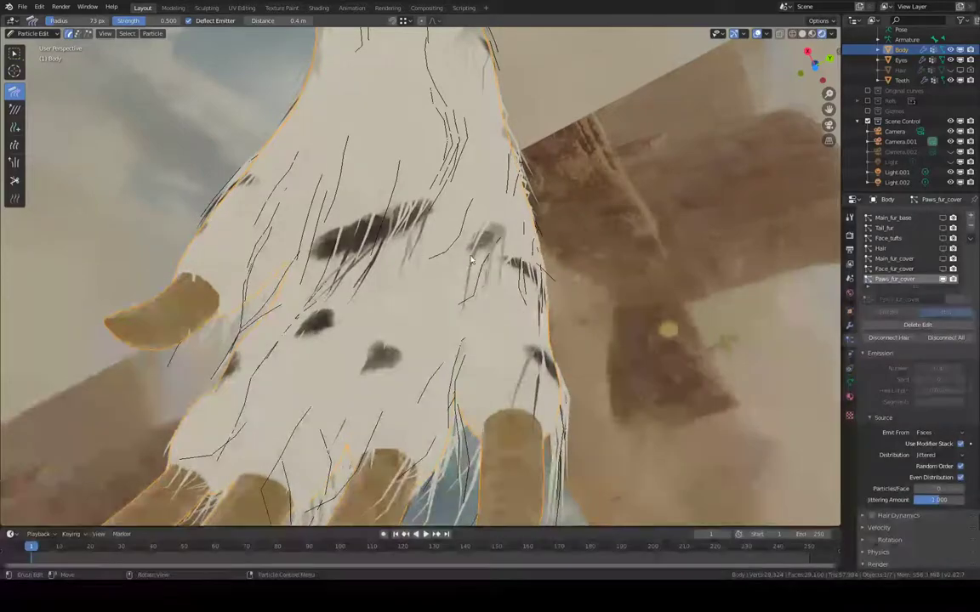
pyautogui.moveTo(477, 291); pyautogui.dragTo(448, 294, button='middle')
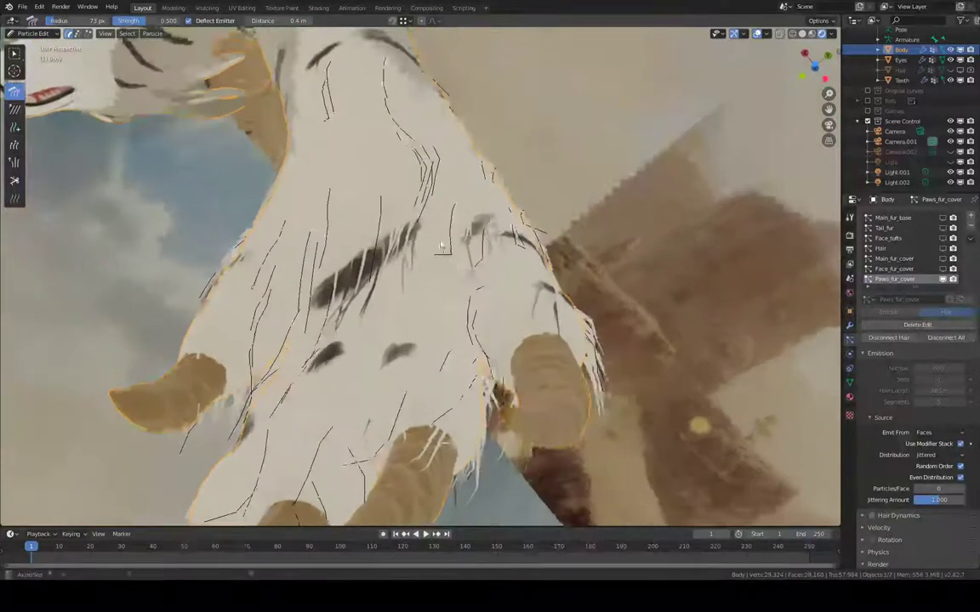
pyautogui.moveTo(453, 225); pyautogui.dragTo(581, 297, button='middle')
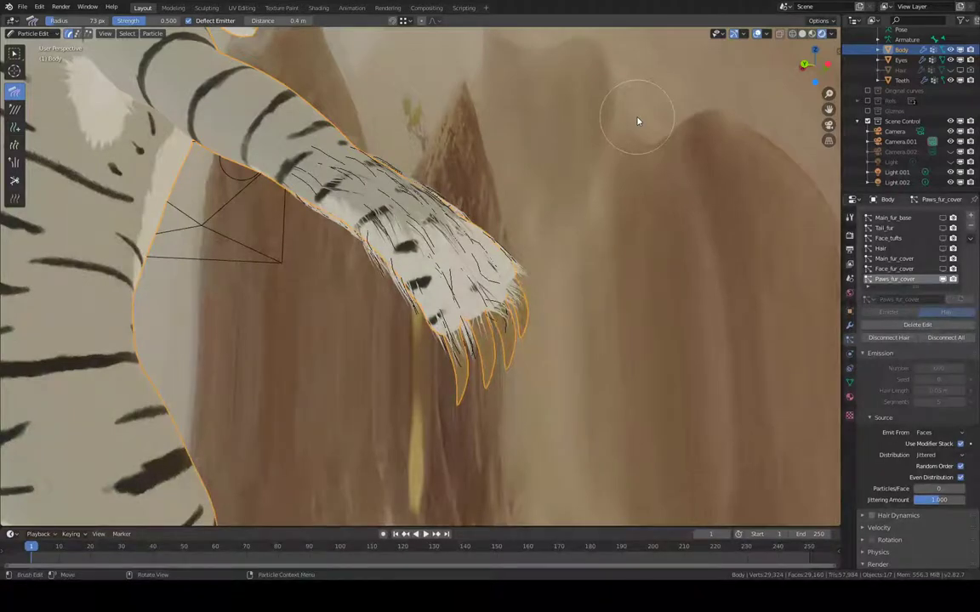
# - Reduce the Comb brush radius to 48 px and comb the hairs between the index and middle fingertips down toward the claws
pyautogui.moveTo(638, 121)
pyautogui.mouseDown(button='middle')
pyautogui.moveTo(547, 368)
pyautogui.moveTo(586, 319)
pyautogui.moveTo(595, 333)
pyautogui.moveTo(582, 265)
pyautogui.moveTo(461, 125)
pyautogui.moveTo(468, 179)
pyautogui.moveTo(340, 228)
pyautogui.moveTo(425, 217)
pyautogui.moveTo(464, 225)
pyautogui.moveTo(425, 219)
pyautogui.moveTo(442, 240)
pyautogui.moveTo(441, 205)
pyautogui.moveTo(406, 196)
pyautogui.moveTo(455, 217)
pyautogui.mouseUp(button='middle')
pyautogui.press('f')
pyautogui.click(402, 202)
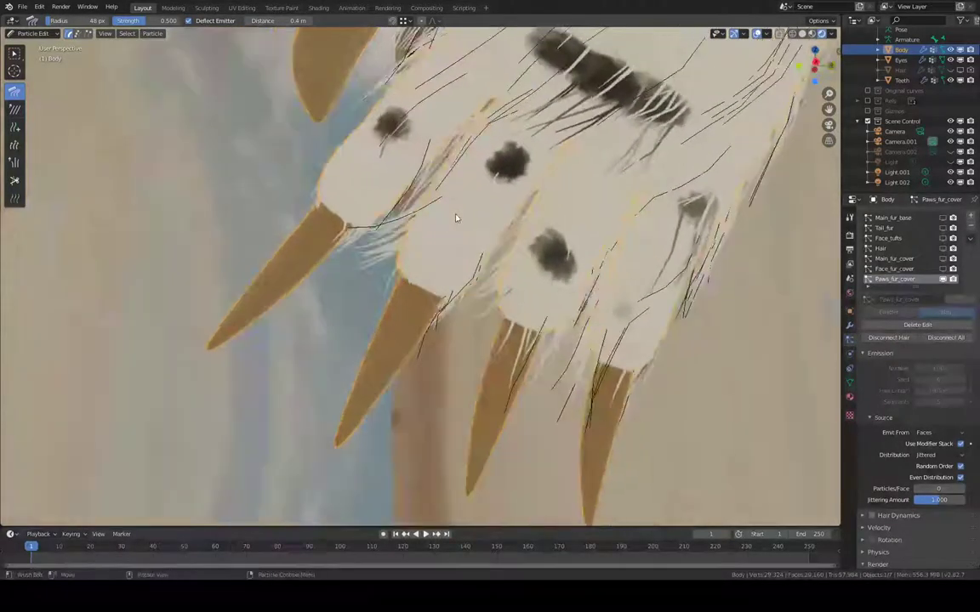
pyautogui.moveTo(426, 235); pyautogui.dragTo(398, 287)
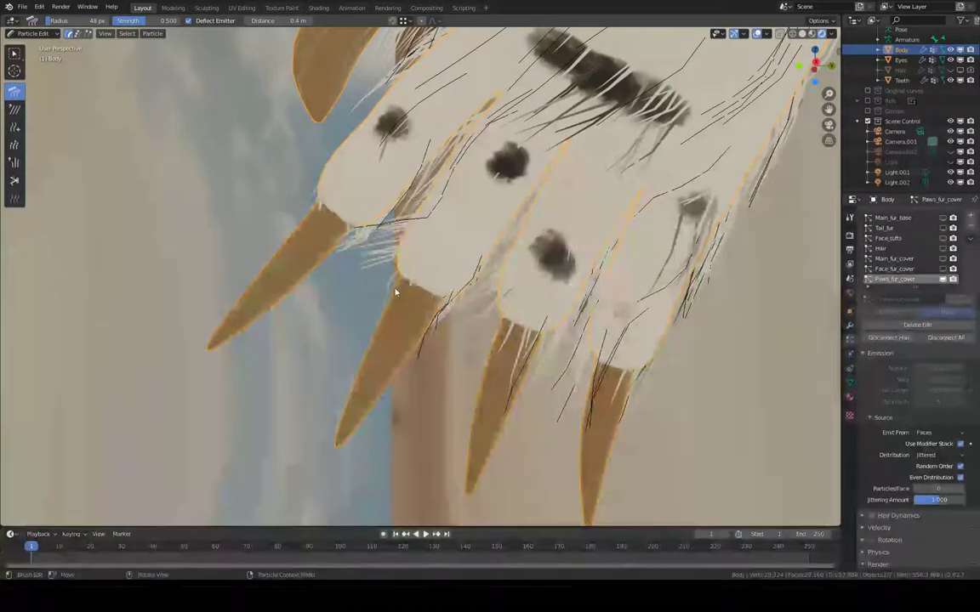
pyautogui.moveTo(400, 224); pyautogui.dragTo(394, 299)
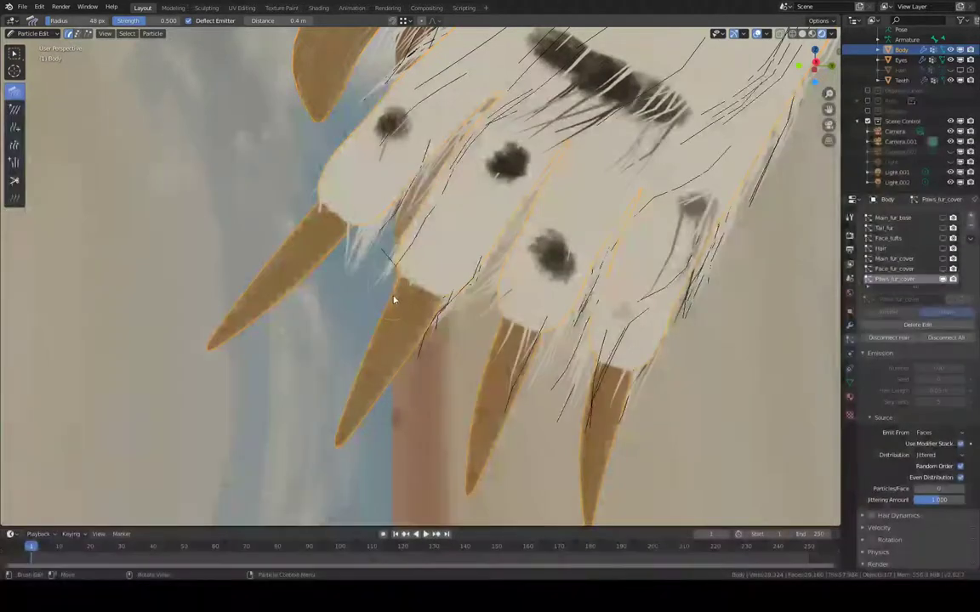
pyautogui.moveTo(347, 261)
pyautogui.mouseDown()
pyautogui.moveTo(372, 267)
pyautogui.moveTo(405, 313)
pyautogui.moveTo(385, 258)
pyautogui.moveTo(396, 313)
pyautogui.mouseUp()
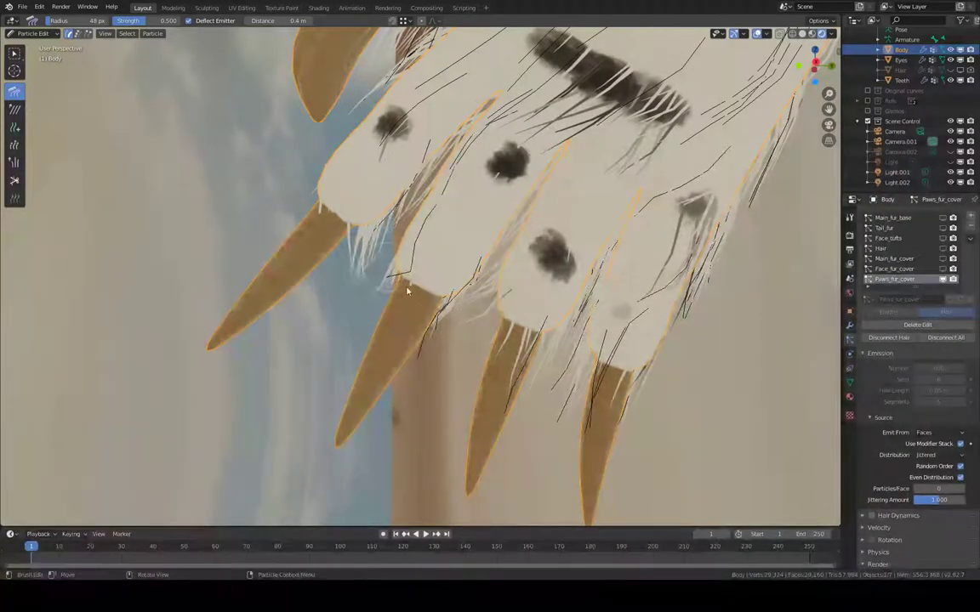
# - Comb the fingertip hairs hanging over the middle finger's claw and around the little finger's claw
pyautogui.keyDown('shift'); pyautogui.moveTo(415, 329); pyautogui.dragTo(344, 278, button='middle'); pyautogui.keyUp('shift')
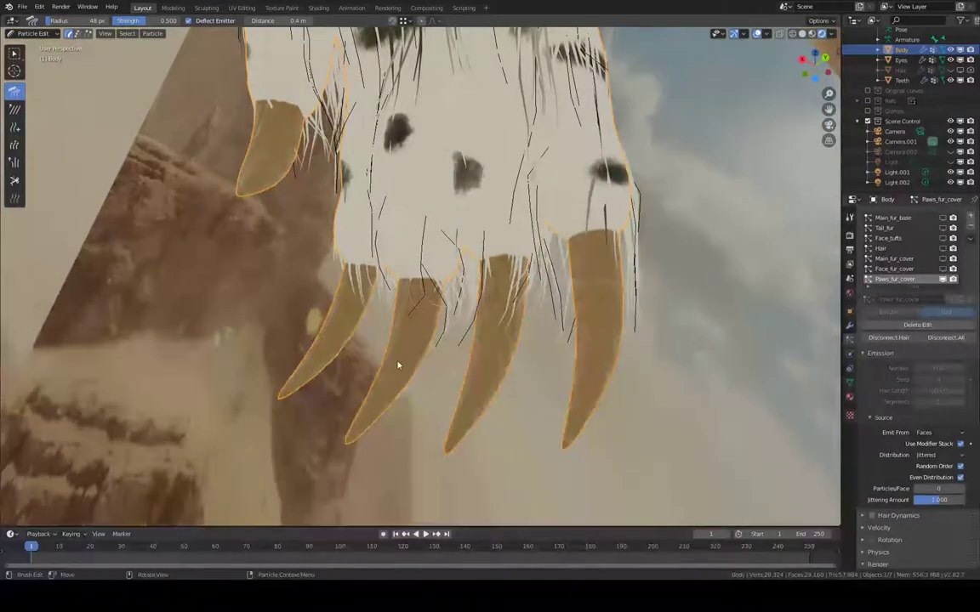
pyautogui.moveTo(400, 361)
pyautogui.mouseDown()
pyautogui.moveTo(439, 297)
pyautogui.moveTo(395, 385)
pyautogui.mouseUp()
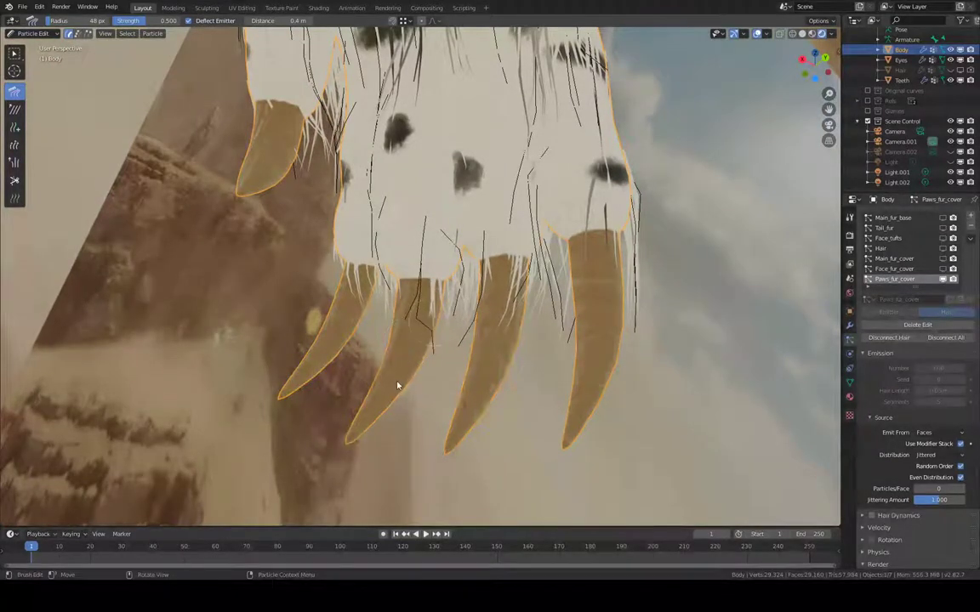
pyautogui.moveTo(405, 356)
pyautogui.mouseDown(button='middle')
pyautogui.moveTo(381, 311)
pyautogui.moveTo(390, 249)
pyautogui.moveTo(439, 305)
pyautogui.moveTo(497, 215)
pyautogui.moveTo(552, 229)
pyautogui.mouseUp(button='middle')
pyautogui.moveTo(563, 262)
pyautogui.mouseDown()
pyautogui.moveTo(587, 254)
pyautogui.moveTo(575, 268)
pyautogui.mouseUp()
pyautogui.moveTo(575, 269); pyautogui.dragTo(543, 247, button='middle')
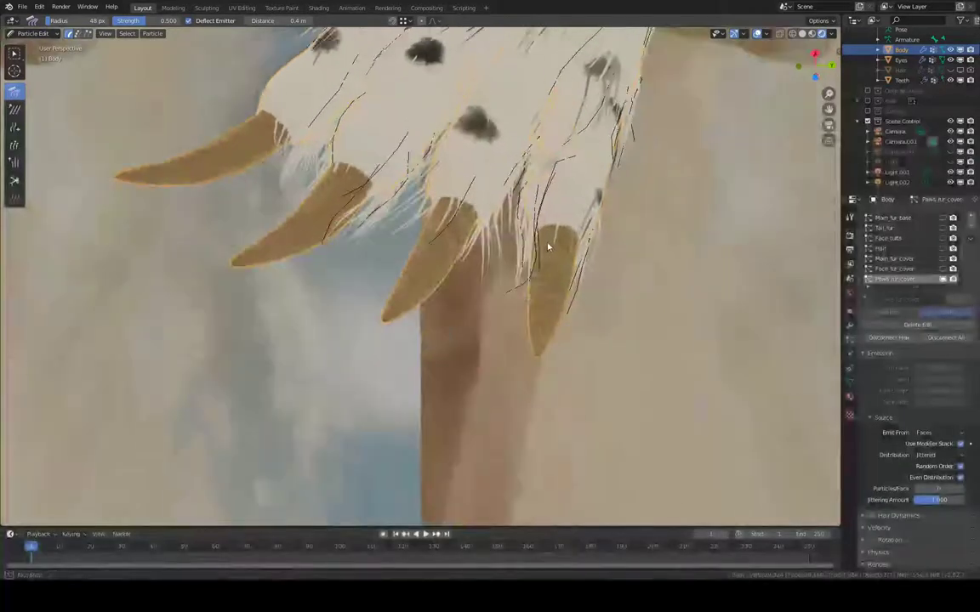
# - Inspect the combed hairs around the hand's fingertips and claws from several angles
pyautogui.moveTo(542, 293); pyautogui.dragTo(516, 128, button='middle')
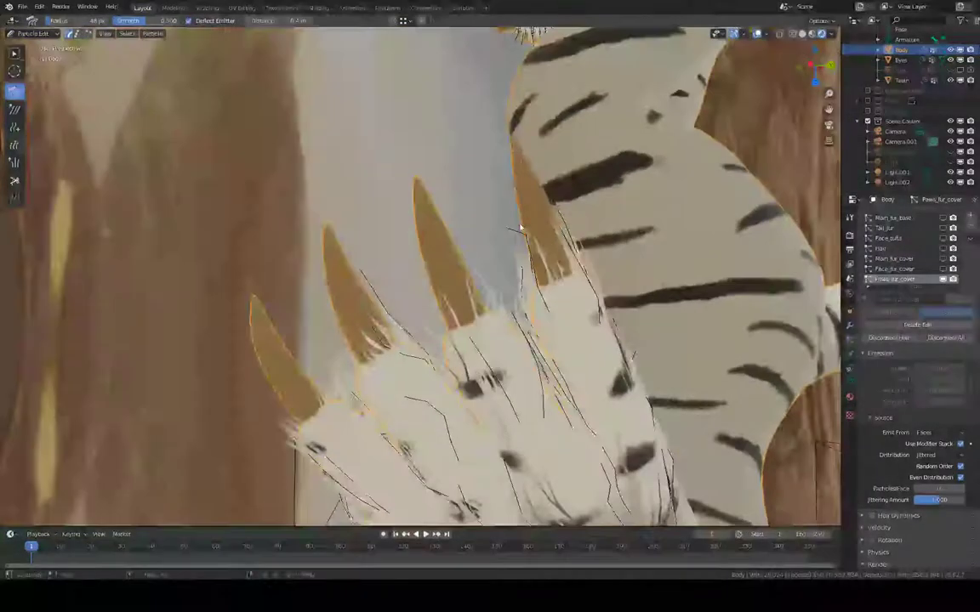
pyautogui.moveTo(526, 167); pyautogui.dragTo(635, 150, button='middle')
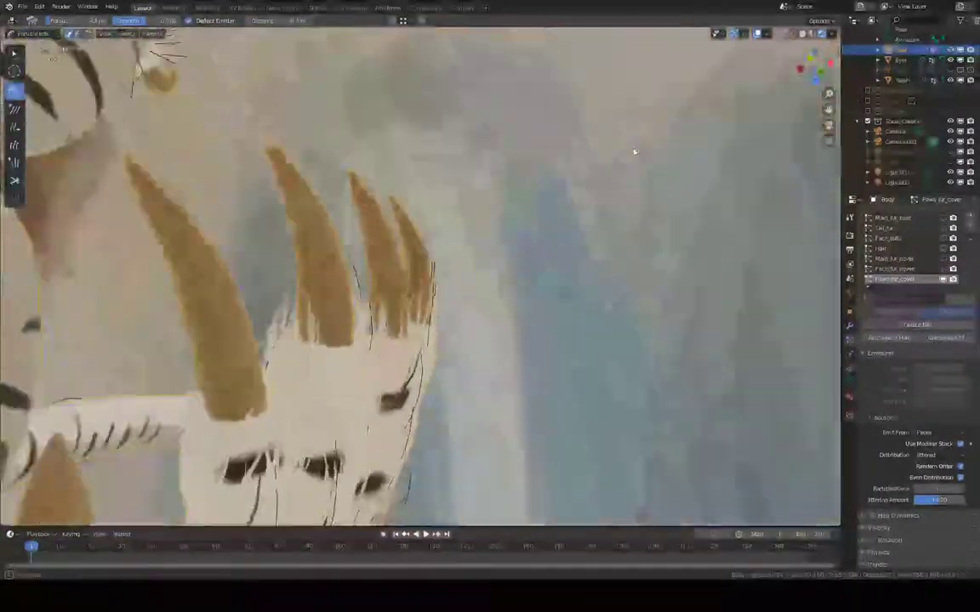
pyautogui.keyDown('ctrl'); pyautogui.moveTo(491, 171); pyautogui.dragTo(487, 314, button='middle'); pyautogui.keyUp('ctrl')
pyautogui.moveTo(438, 355); pyautogui.dragTo(393, 247, button='middle')
pyautogui.scroll(5, 393, 248)
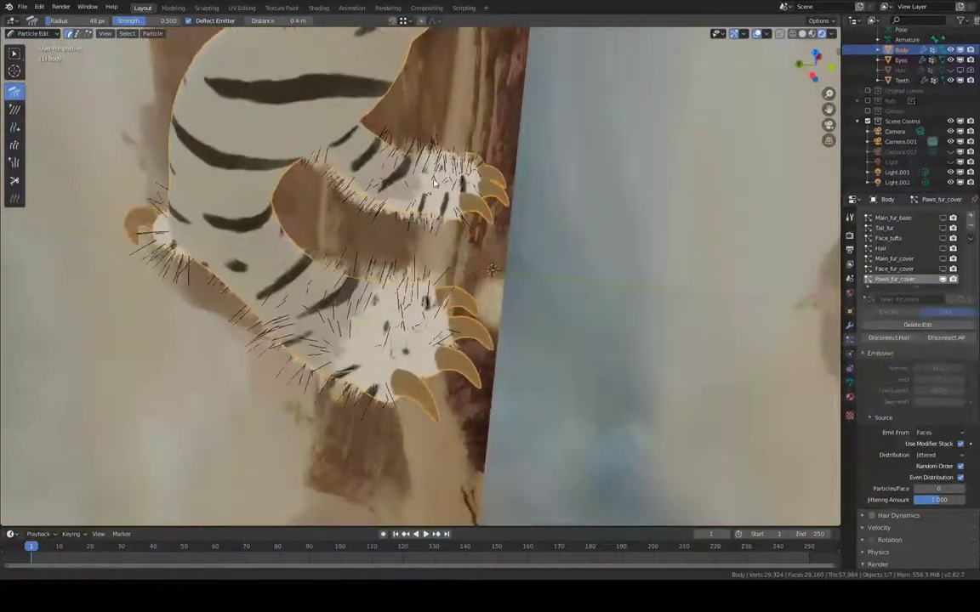
# - Set the Comb brush radius to 130 px and comb the hairs on top of the hind foot down toward the claws
pyautogui.press('f')
pyautogui.click(496, 263)
pyautogui.moveTo(496, 263)
pyautogui.mouseDown(button='middle')
pyautogui.moveTo(468, 218)
pyautogui.moveTo(540, 234)
pyautogui.moveTo(693, 322)
pyautogui.moveTo(681, 286)
pyautogui.moveTo(637, 238)
pyautogui.moveTo(644, 178)
pyautogui.moveTo(642, 510)
pyautogui.mouseUp(button='middle')
pyautogui.keyDown('alt'); pyautogui.middleClick(701, 335); pyautogui.keyUp('alt')
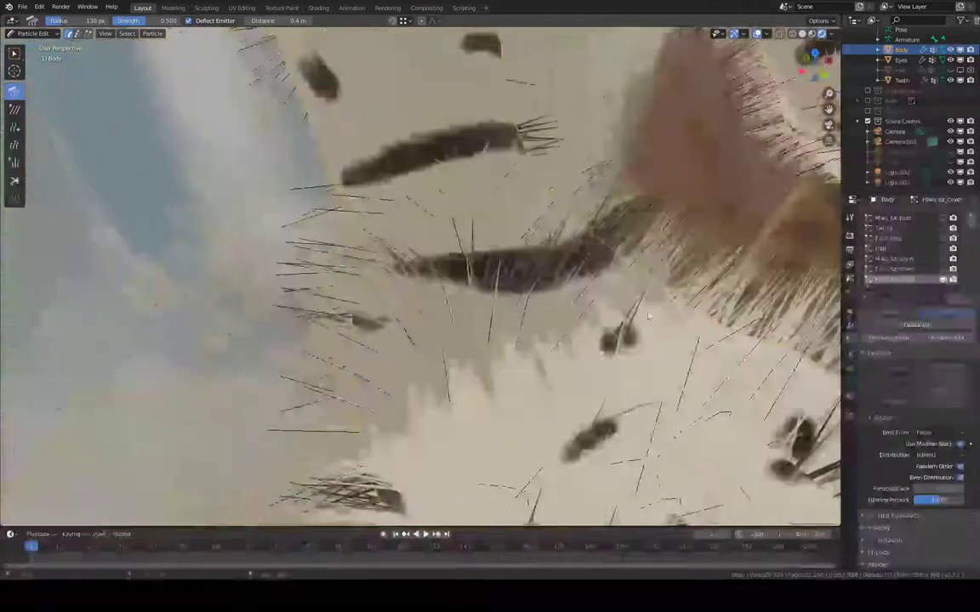
pyautogui.keyDown('ctrl'); pyautogui.moveTo(748, 290); pyautogui.dragTo(599, 184, button='middle'); pyautogui.keyUp('ctrl')
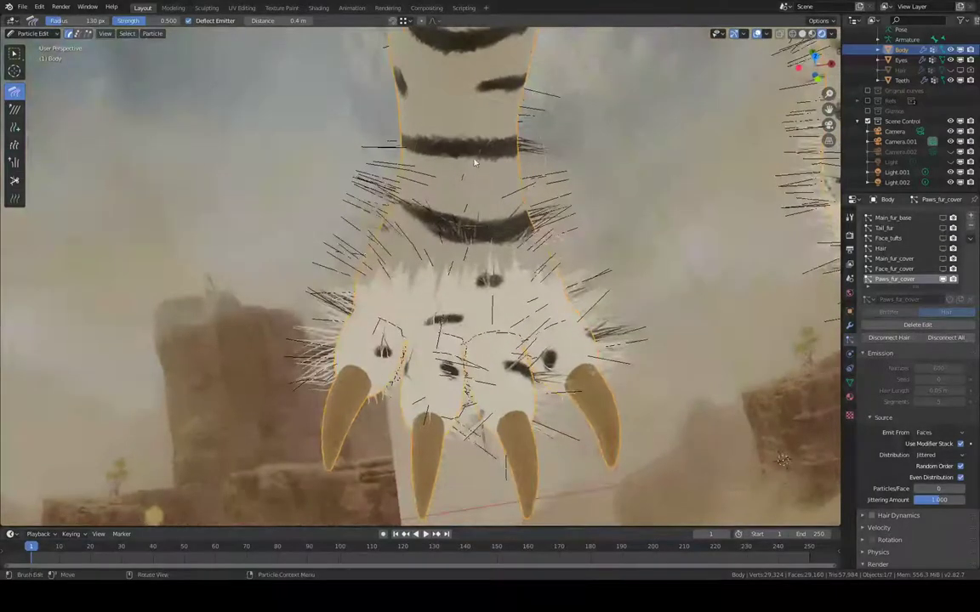
pyautogui.moveTo(470, 213); pyautogui.dragTo(451, 493)
pyautogui.moveTo(459, 374); pyautogui.dragTo(450, 457)
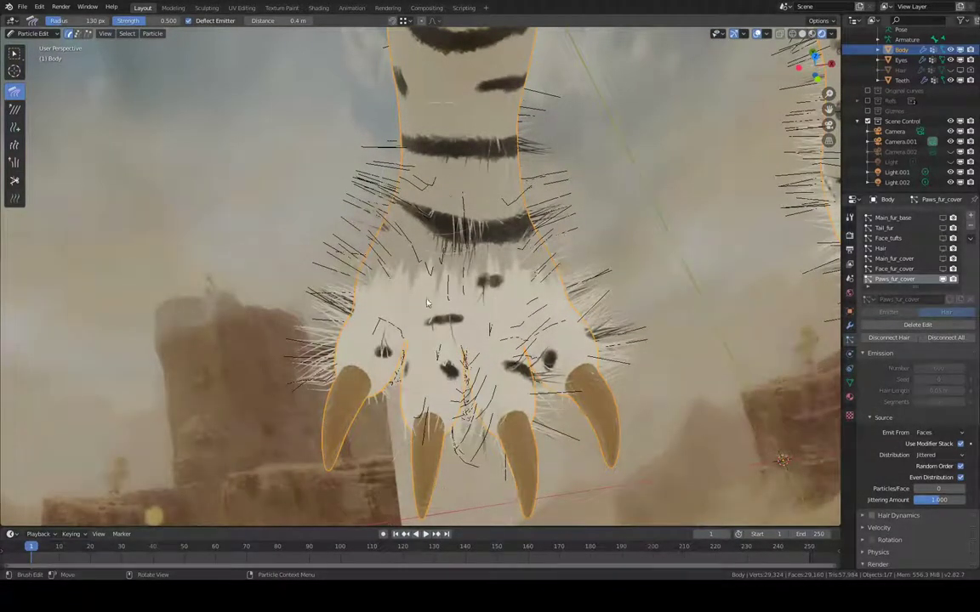
pyautogui.moveTo(429, 173); pyautogui.dragTo(424, 485)
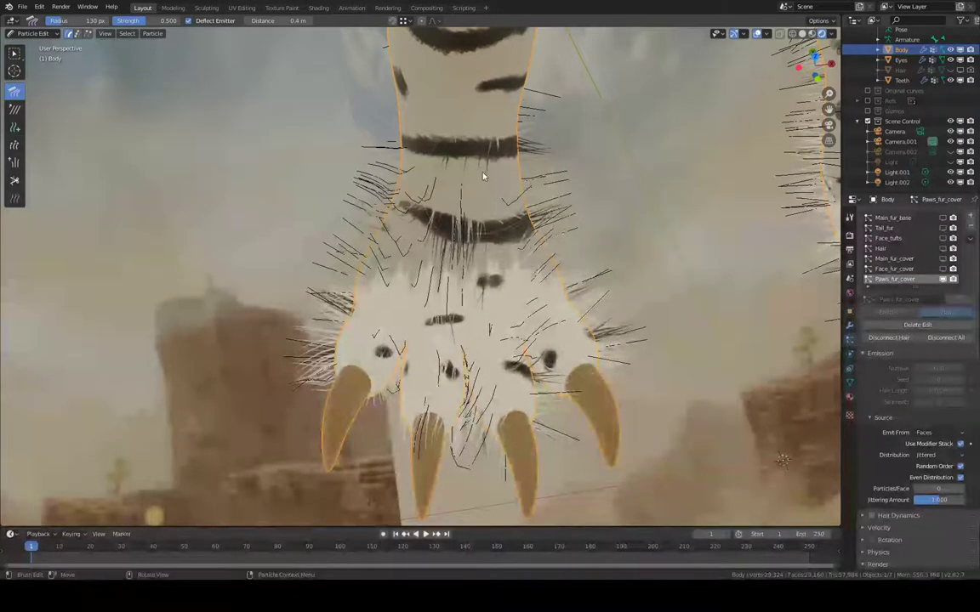
pyautogui.moveTo(492, 329); pyautogui.dragTo(517, 477)
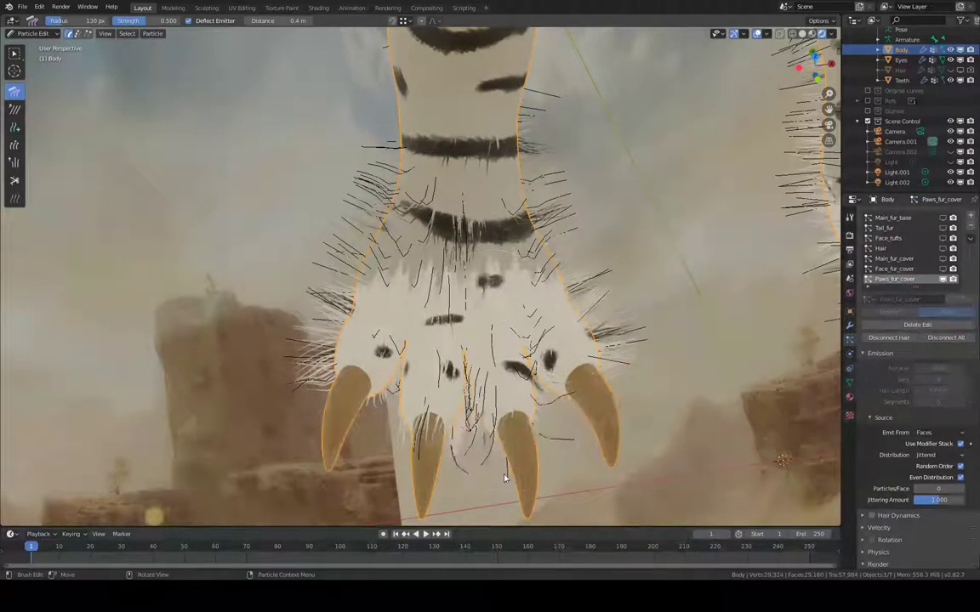
pyautogui.moveTo(408, 216)
pyautogui.mouseDown()
pyautogui.moveTo(350, 274)
pyautogui.moveTo(371, 391)
pyautogui.moveTo(359, 453)
pyautogui.mouseUp()
# - Reduce the Comb radius to 94 px, switch to solid shading and comb the hairs from the ankle down over the toes
pyautogui.press('f')
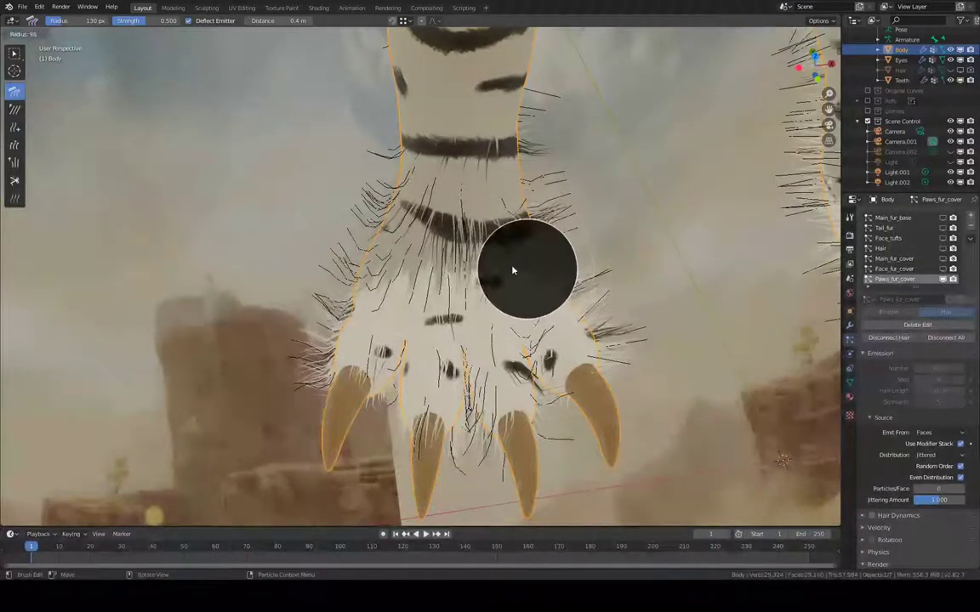
pyautogui.click(483, 220)
pyautogui.click(803, 34)
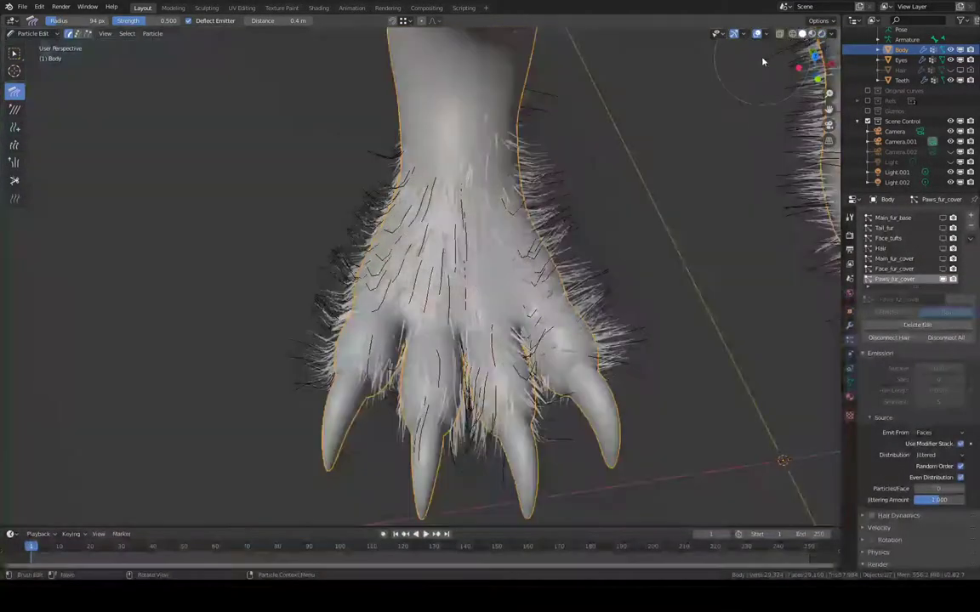
pyautogui.moveTo(477, 239); pyautogui.dragTo(510, 455)
pyautogui.moveTo(459, 331); pyautogui.dragTo(490, 441)
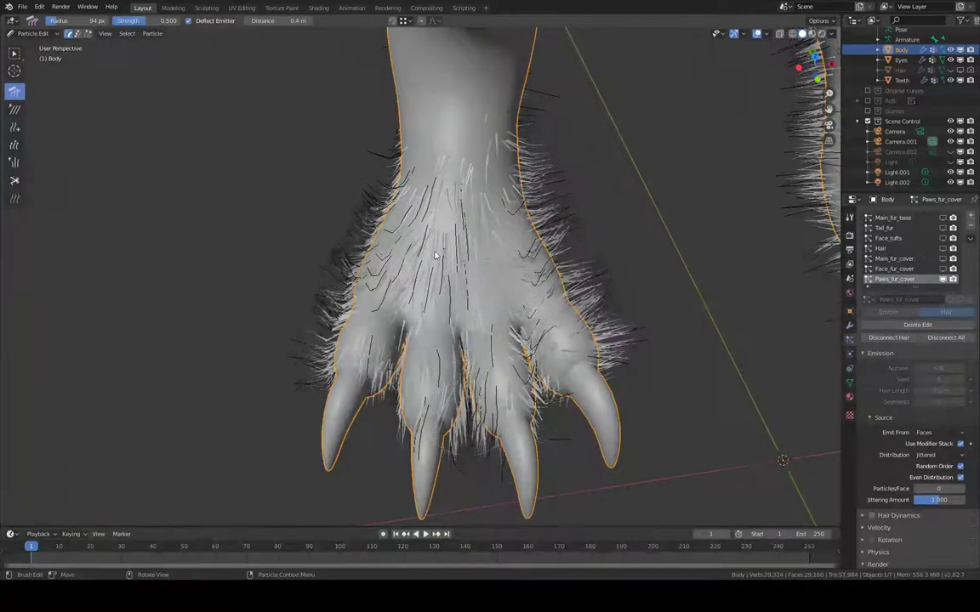
pyautogui.moveTo(435, 253); pyautogui.dragTo(424, 451)
pyautogui.moveTo(345, 158)
pyautogui.mouseDown()
pyautogui.moveTo(323, 327)
pyautogui.moveTo(348, 439)
pyautogui.mouseUp()
# - Comb the hairs between the two middle toes down toward their claws
pyautogui.moveTo(466, 374); pyautogui.dragTo(496, 405, button='middle')
pyautogui.moveTo(447, 327); pyautogui.dragTo(494, 414)
pyautogui.moveTo(457, 358); pyautogui.dragTo(406, 453)
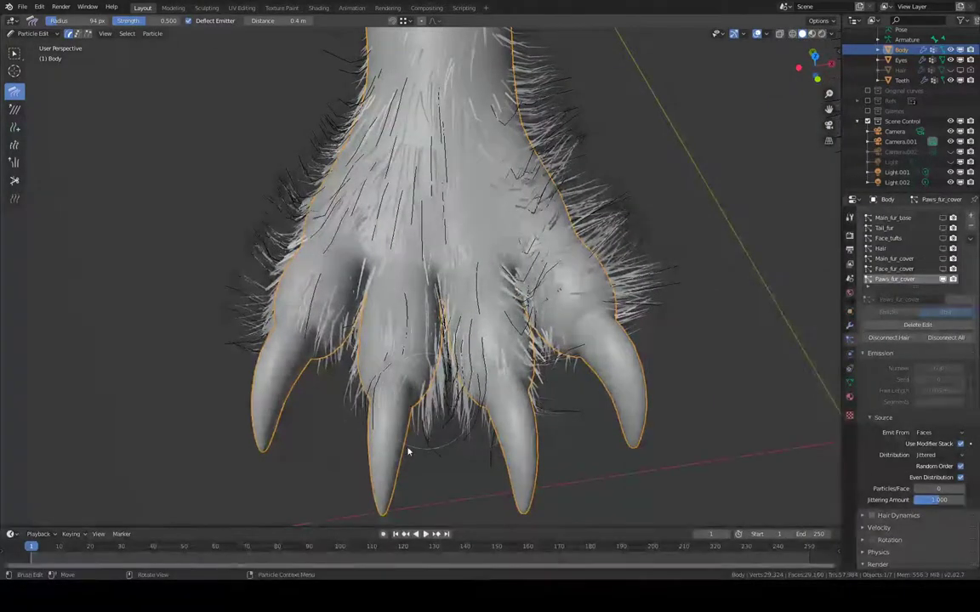
pyautogui.moveTo(406, 366); pyautogui.dragTo(411, 476)
pyautogui.moveTo(412, 346); pyautogui.dragTo(501, 462)
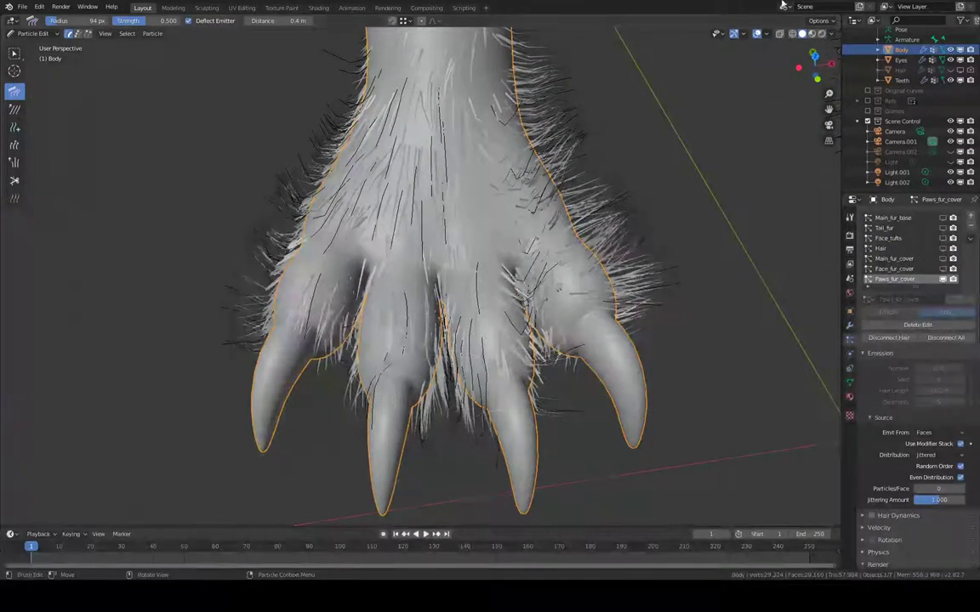
# - Return to rendered shading and comb the hairs over and between the two toes at one side of the foot
pyautogui.click(822, 34)
pyautogui.moveTo(545, 191); pyautogui.dragTo(432, 141, button='middle')
pyautogui.moveTo(443, 293); pyautogui.dragTo(440, 357)
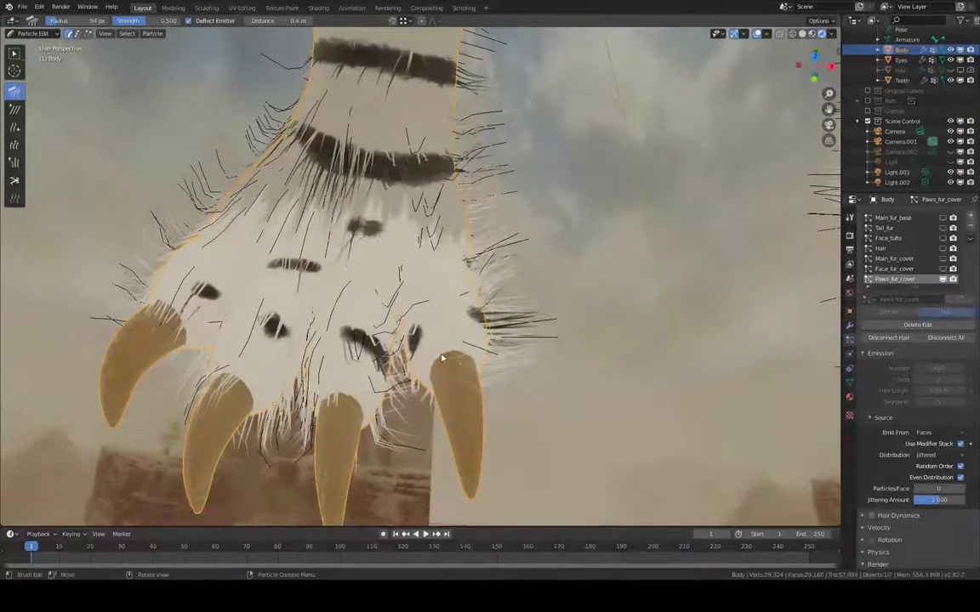
pyautogui.moveTo(439, 296)
pyautogui.mouseDown()
pyautogui.moveTo(430, 226)
pyautogui.moveTo(457, 382)
pyautogui.moveTo(457, 341)
pyautogui.mouseUp()
pyautogui.moveTo(396, 313); pyautogui.dragTo(353, 433)
pyautogui.moveTo(345, 315); pyautogui.dragTo(358, 394)
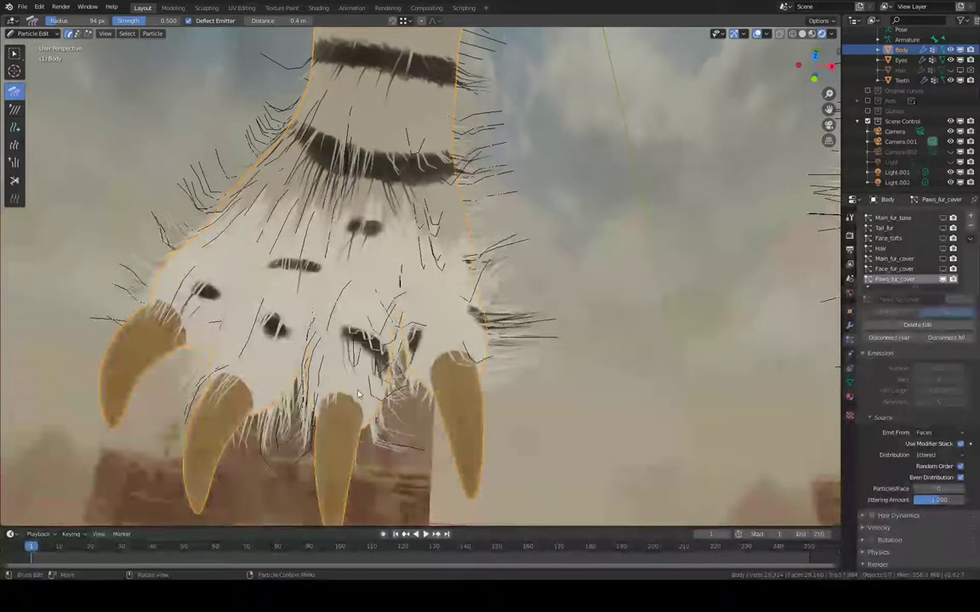
pyautogui.moveTo(397, 296); pyautogui.dragTo(361, 340)
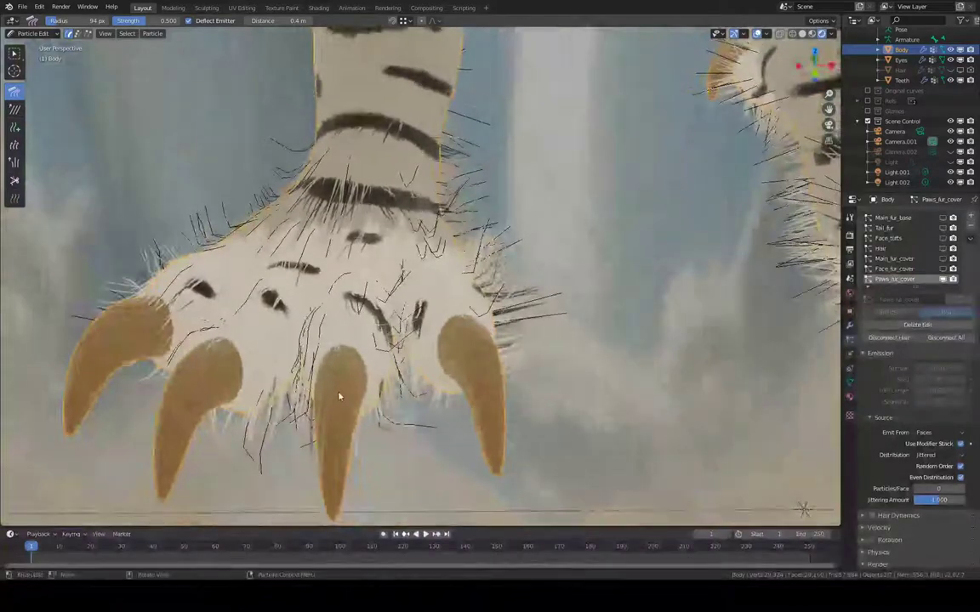
# - Comb the hairs around the toe claws and along that side of the foot
pyautogui.moveTo(338, 395)
pyautogui.mouseDown()
pyautogui.moveTo(319, 321)
pyautogui.moveTo(372, 374)
pyautogui.moveTo(349, 323)
pyautogui.mouseUp()
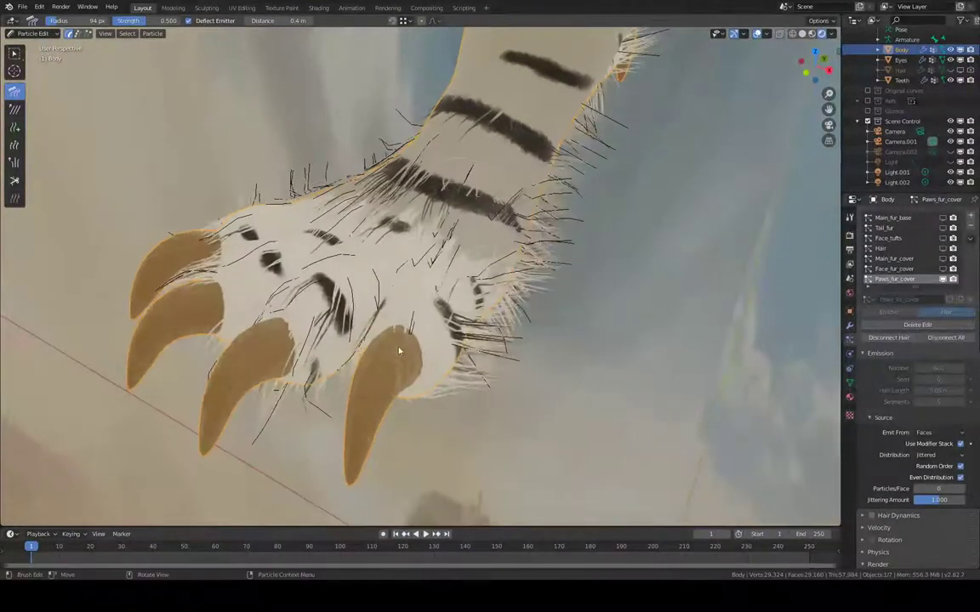
pyautogui.moveTo(399, 351); pyautogui.dragTo(416, 323)
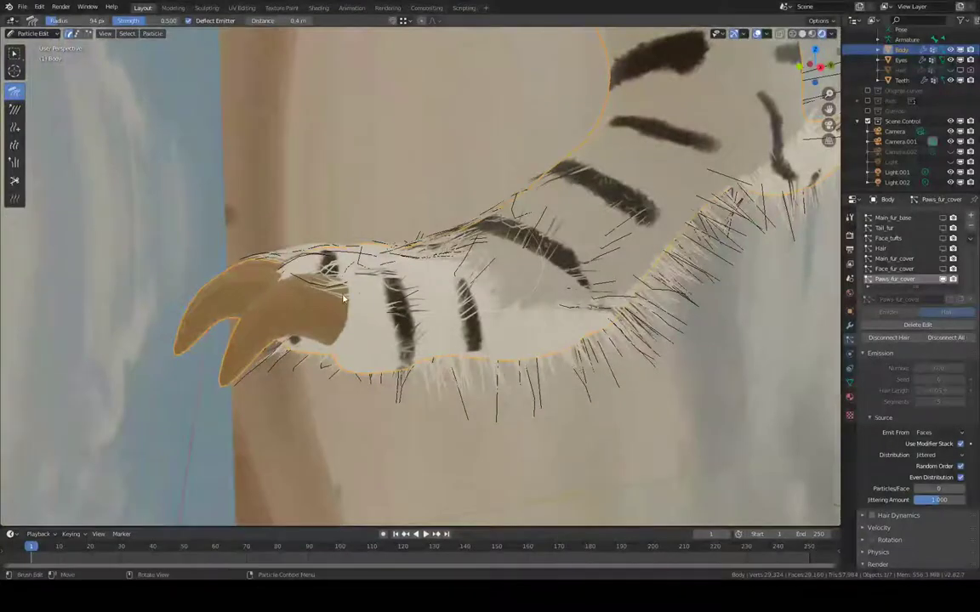
pyautogui.moveTo(344, 298); pyautogui.dragTo(439, 269)
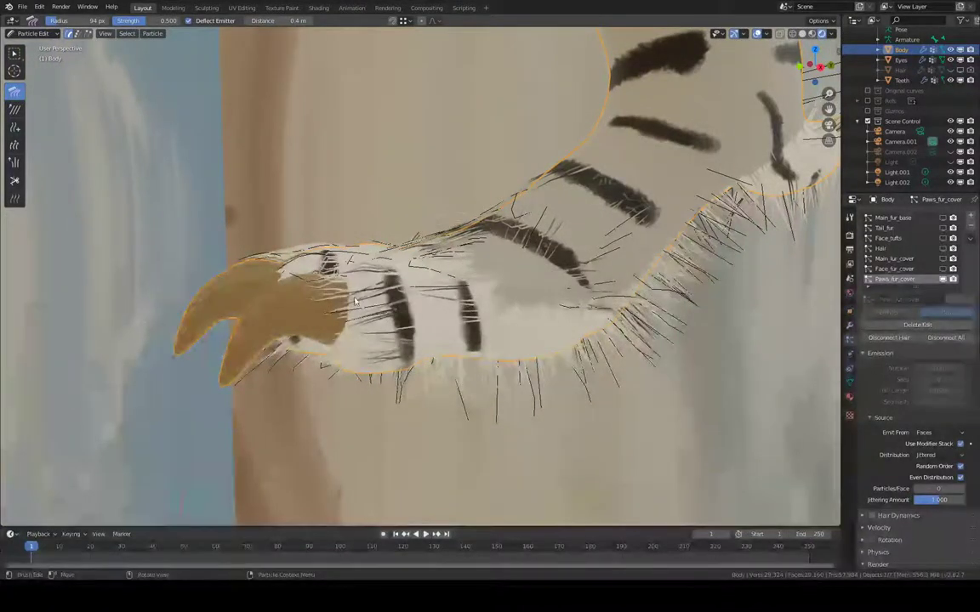
pyautogui.moveTo(317, 270); pyautogui.dragTo(389, 293)
pyautogui.moveTo(568, 173); pyautogui.dragTo(638, 207, button='middle')
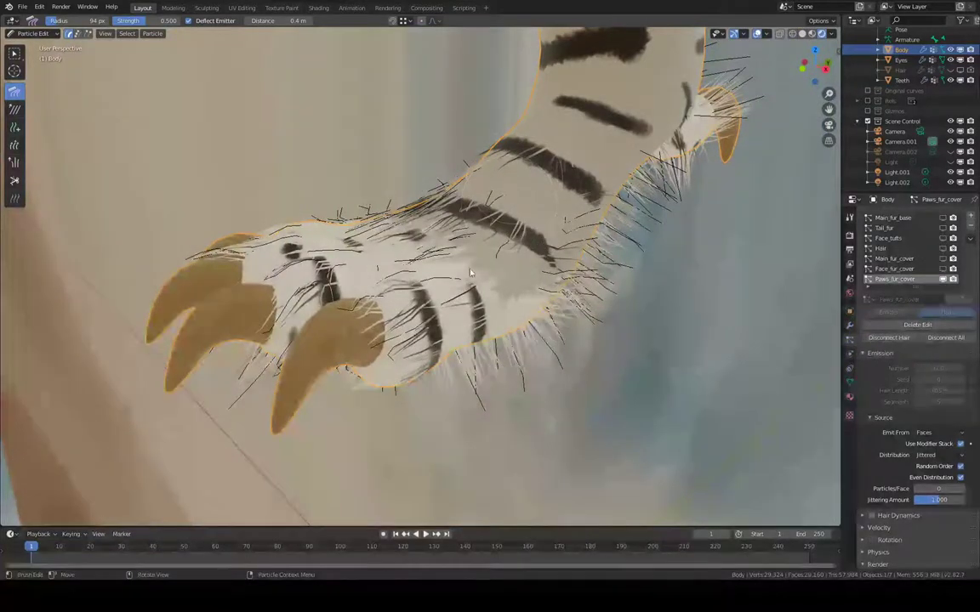
# - Comb the hairs along the opposite side of the foot forward toward the claw
pyautogui.moveTo(511, 207)
pyautogui.mouseDown(button='middle')
pyautogui.moveTo(556, 223)
pyautogui.moveTo(578, 252)
pyautogui.moveTo(513, 165)
pyautogui.moveTo(470, 171)
pyautogui.moveTo(489, 156)
pyautogui.moveTo(471, 164)
pyautogui.moveTo(582, 159)
pyautogui.moveTo(496, 195)
pyautogui.mouseUp(button='middle')
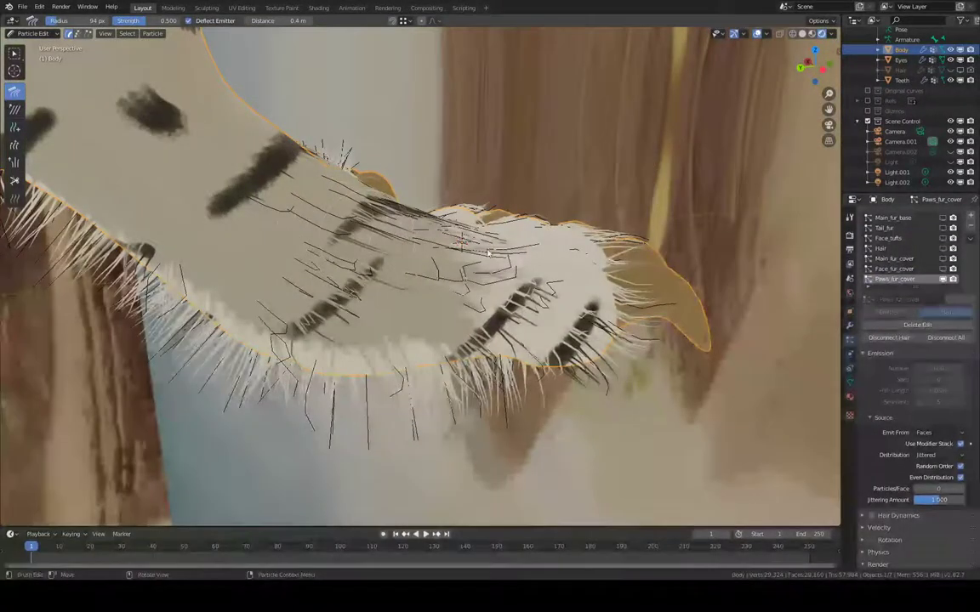
pyautogui.moveTo(389, 247); pyautogui.dragTo(360, 197, button='middle')
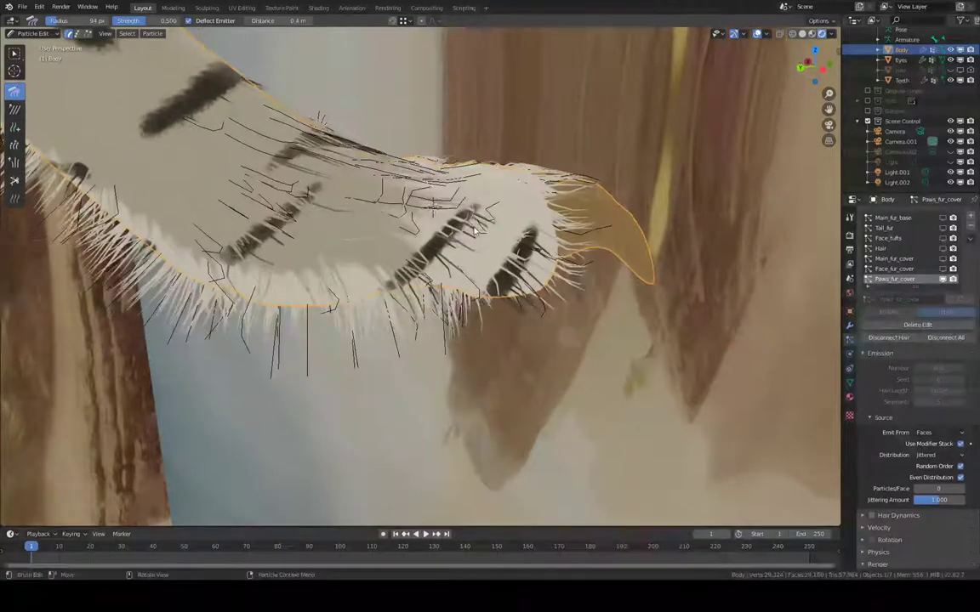
pyautogui.moveTo(395, 201); pyautogui.dragTo(473, 226)
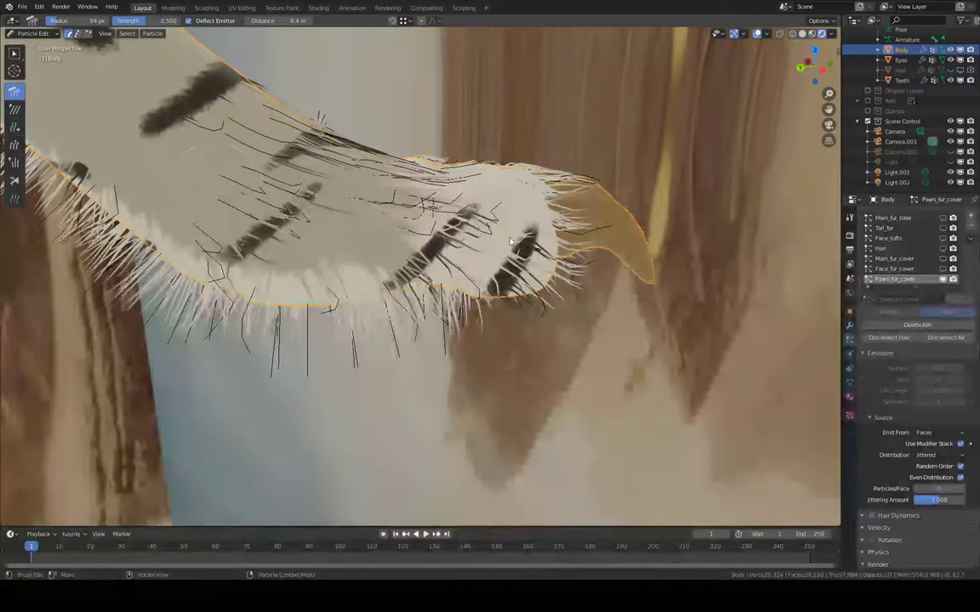
pyautogui.moveTo(357, 212); pyautogui.dragTo(447, 218)
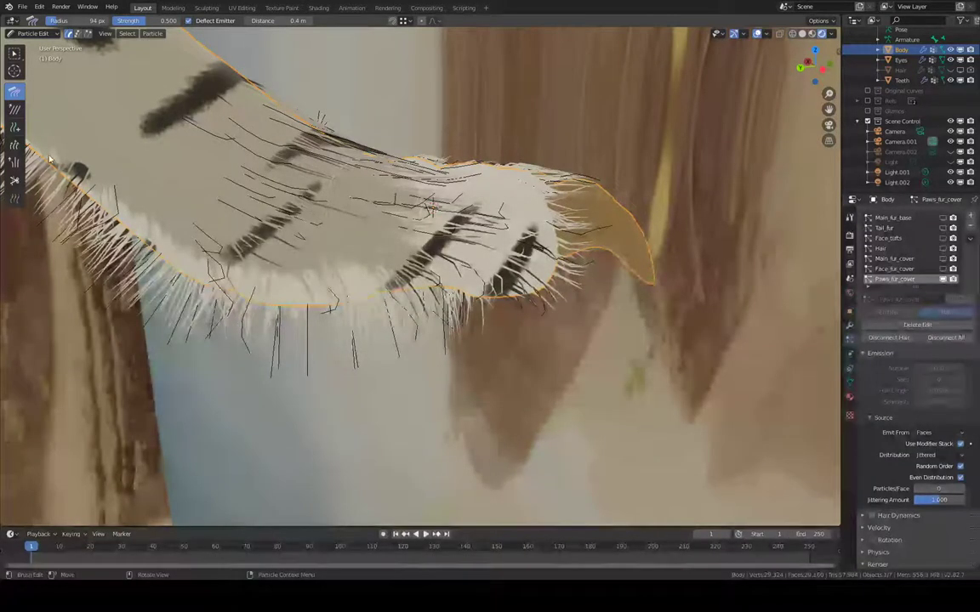
pyautogui.click(14, 162)
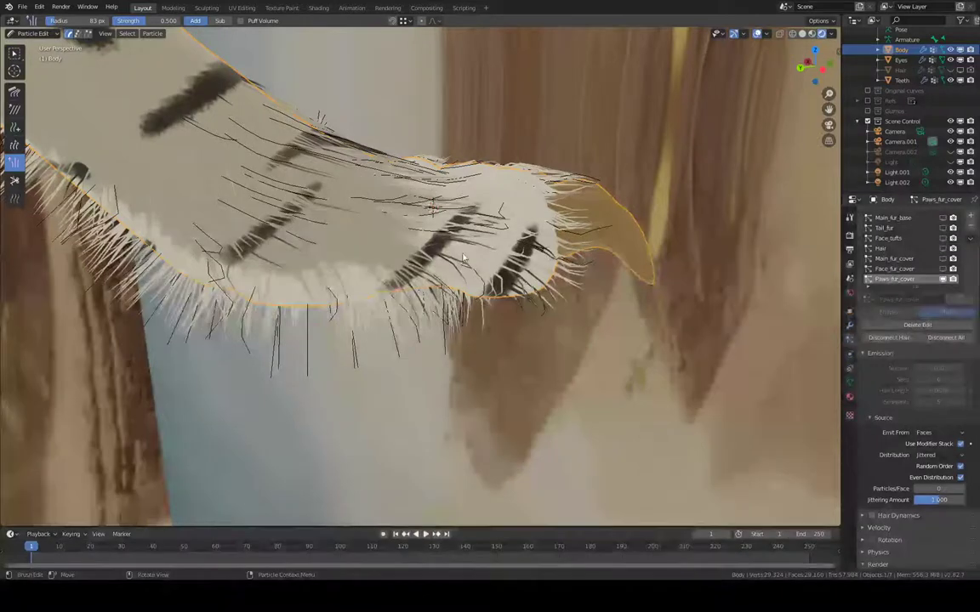
pyautogui.click(15, 90)
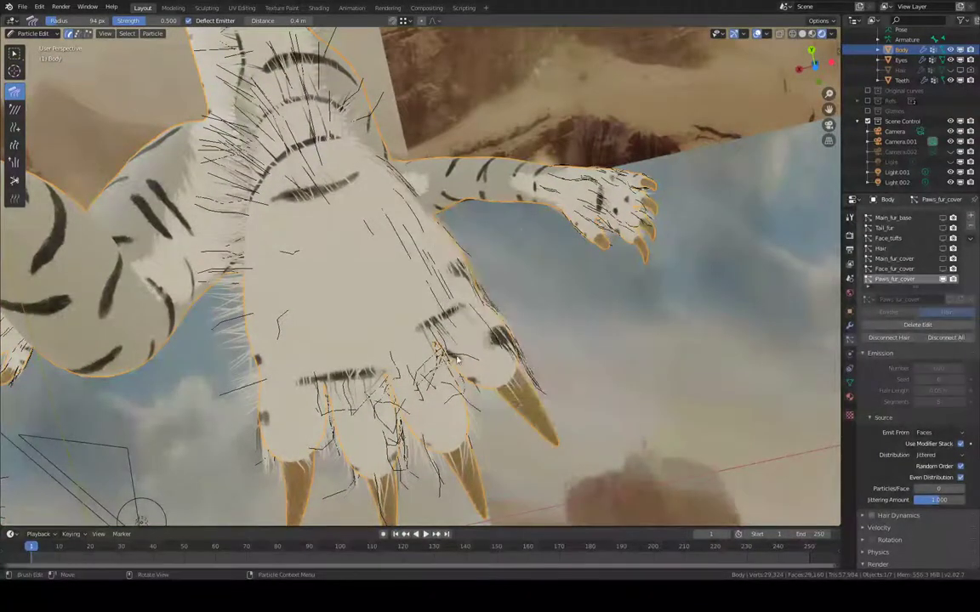
# - Comb the hairs on the sole and between the toe pads down toward the claws
pyautogui.moveTo(409, 386); pyautogui.dragTo(437, 309, button='middle')
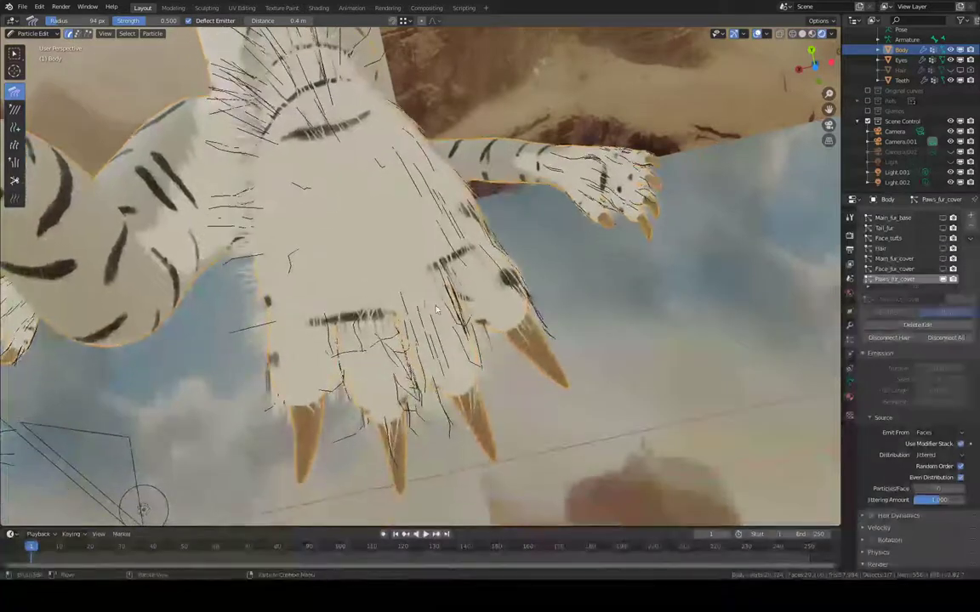
pyautogui.moveTo(355, 304); pyautogui.dragTo(380, 437)
pyautogui.moveTo(366, 327)
pyautogui.mouseDown()
pyautogui.moveTo(382, 435)
pyautogui.moveTo(357, 425)
pyautogui.mouseUp()
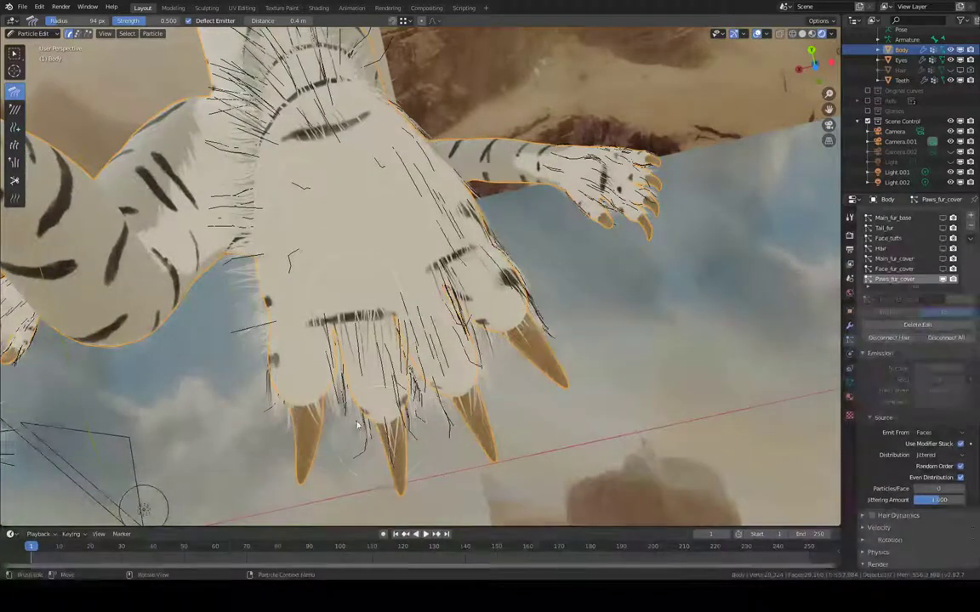
pyautogui.moveTo(394, 475); pyautogui.dragTo(439, 403)
pyautogui.moveTo(451, 409); pyautogui.dragTo(399, 278, button='middle')
pyautogui.moveTo(356, 393); pyautogui.dragTo(359, 389)
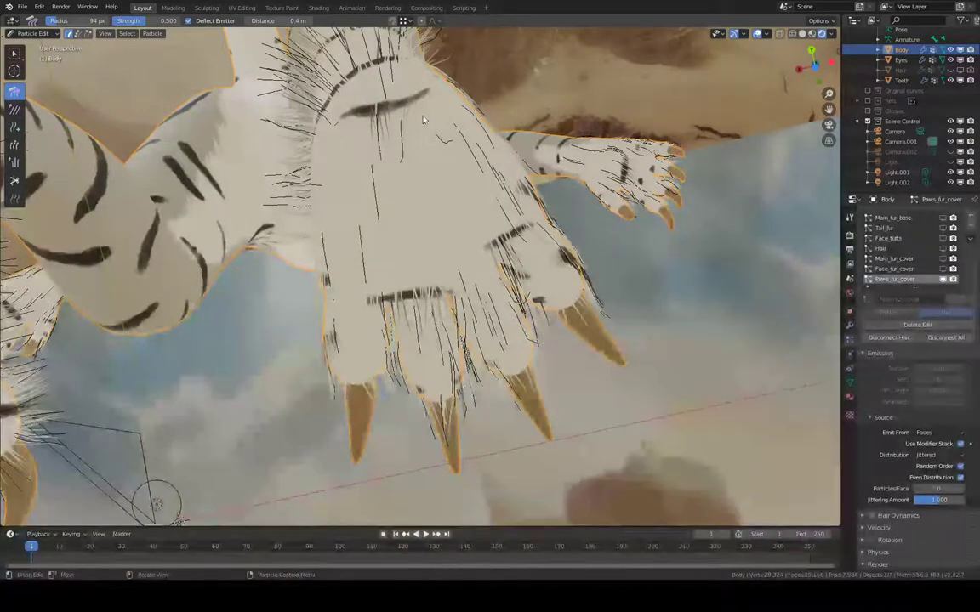
# - Comb the hairs on the heel and the back of the lower leg down toward the sole
pyautogui.moveTo(436, 205); pyautogui.dragTo(402, 304, button='middle')
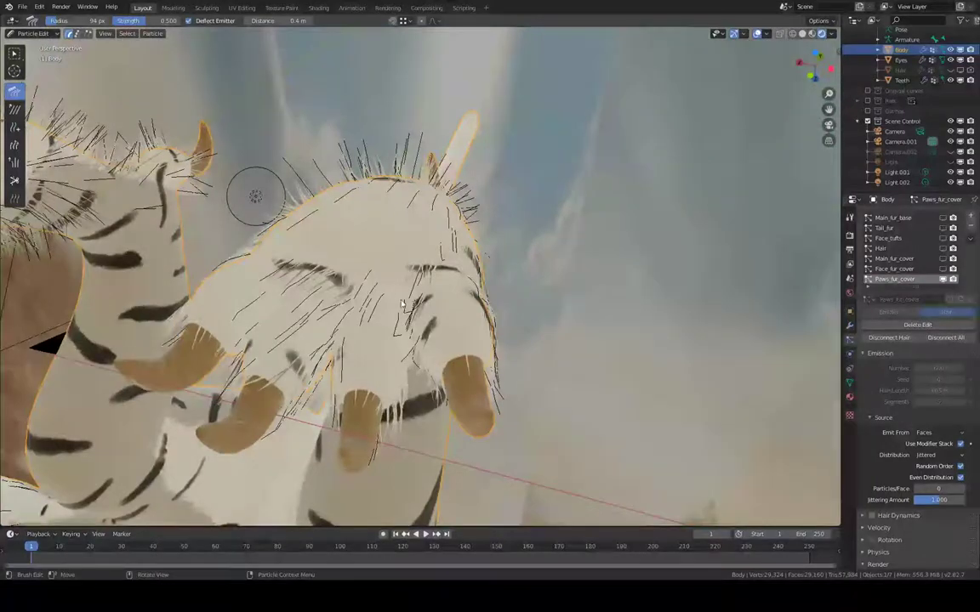
pyautogui.moveTo(380, 344); pyautogui.dragTo(372, 275, button='middle')
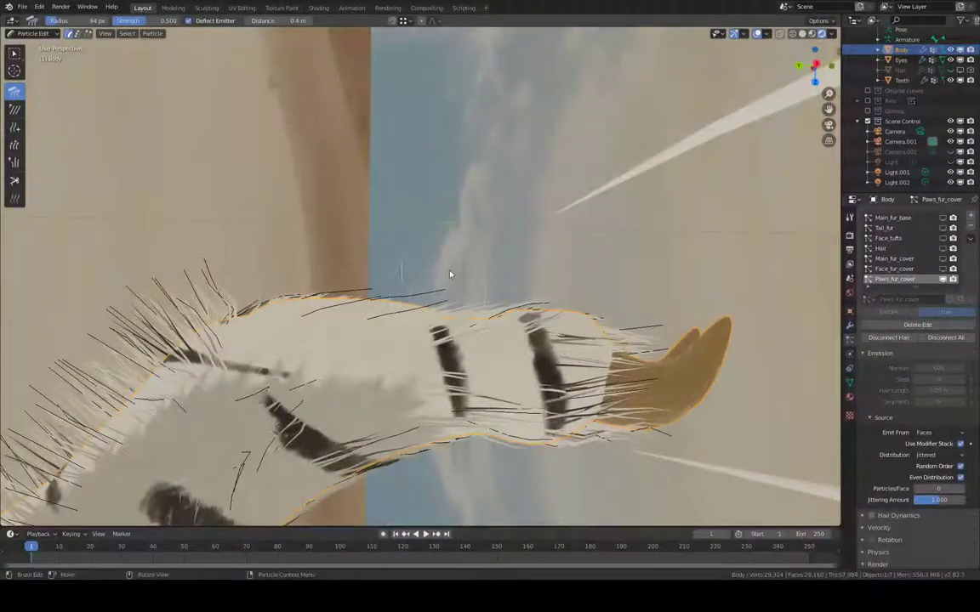
pyautogui.moveTo(463, 293); pyautogui.dragTo(365, 119, button='middle')
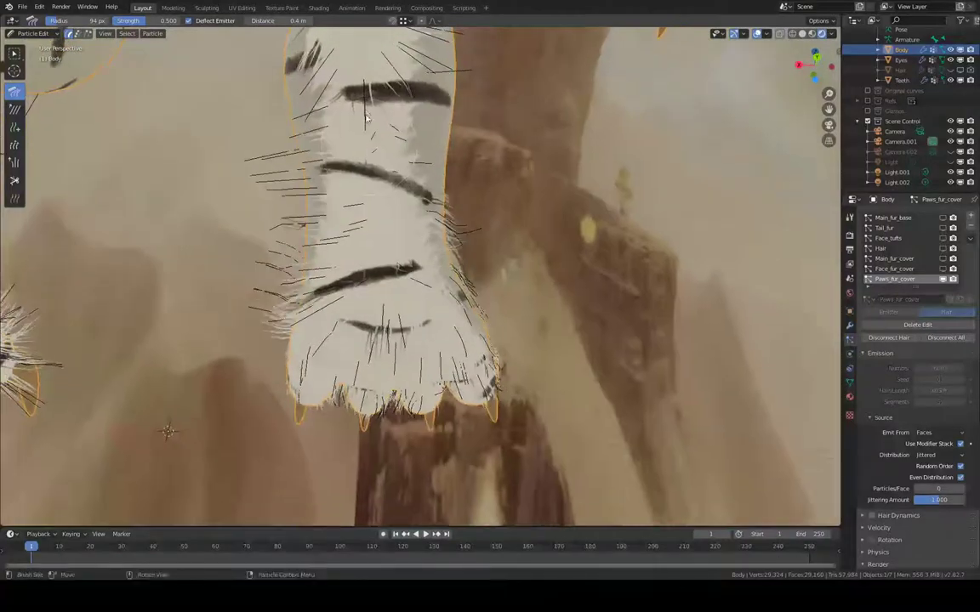
pyautogui.moveTo(371, 301)
pyautogui.mouseDown(button='middle')
pyautogui.moveTo(374, 280)
pyautogui.moveTo(376, 298)
pyautogui.mouseUp(button='middle')
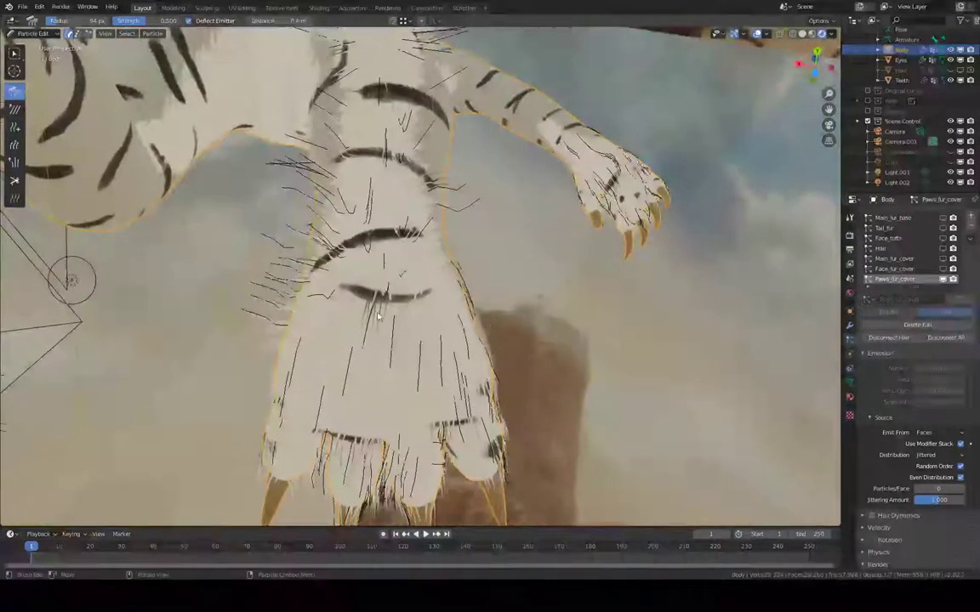
pyautogui.moveTo(375, 296); pyautogui.dragTo(382, 239)
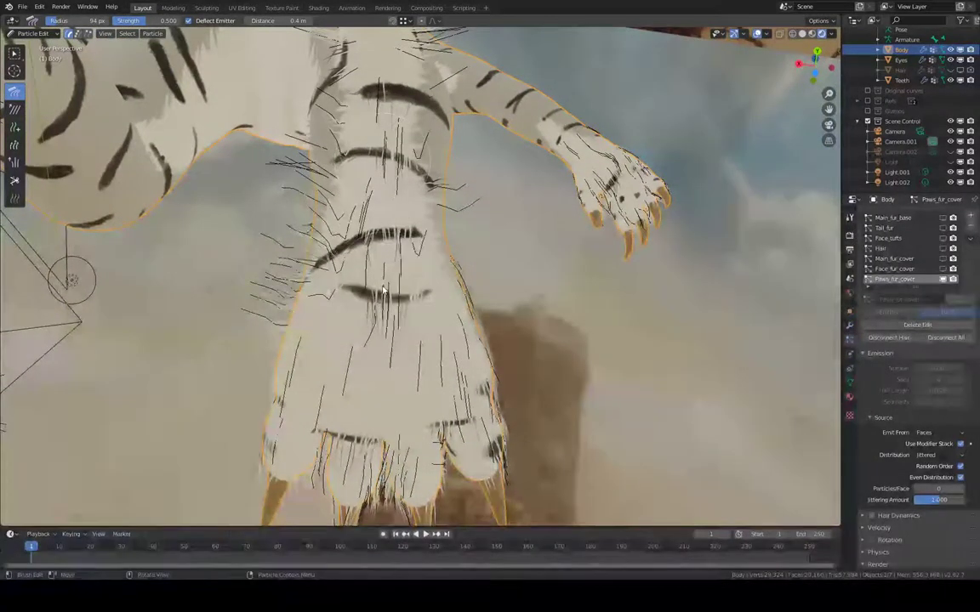
pyautogui.moveTo(380, 332); pyautogui.dragTo(365, 227, button='middle')
pyautogui.moveTo(392, 273); pyautogui.dragTo(382, 245)
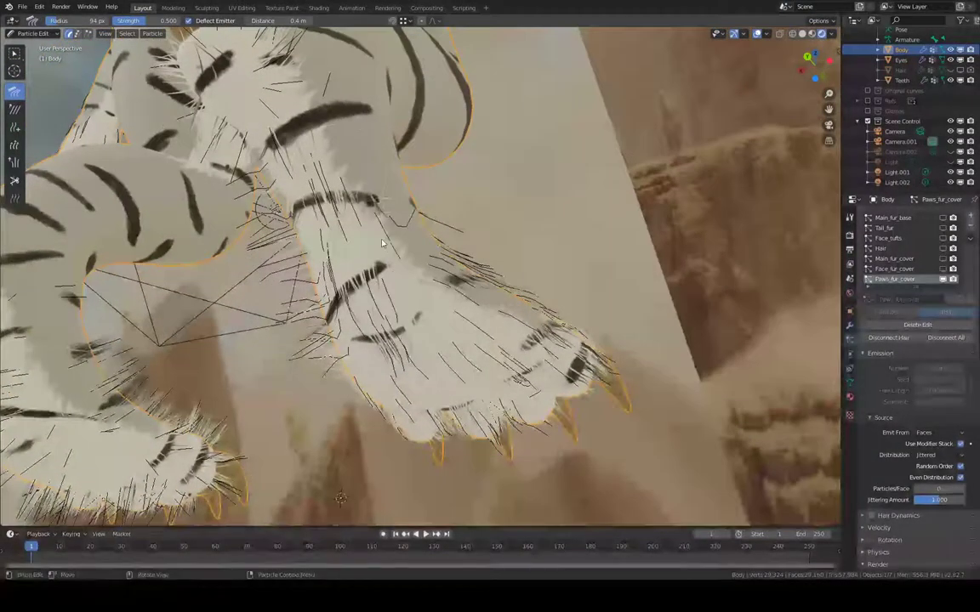
# - Comb the hairs on the side of the foot and around the ankle so they lie flat along the fur
pyautogui.moveTo(406, 286); pyautogui.dragTo(417, 326, button='middle')
pyautogui.moveTo(359, 245); pyautogui.dragTo(383, 226, button='middle')
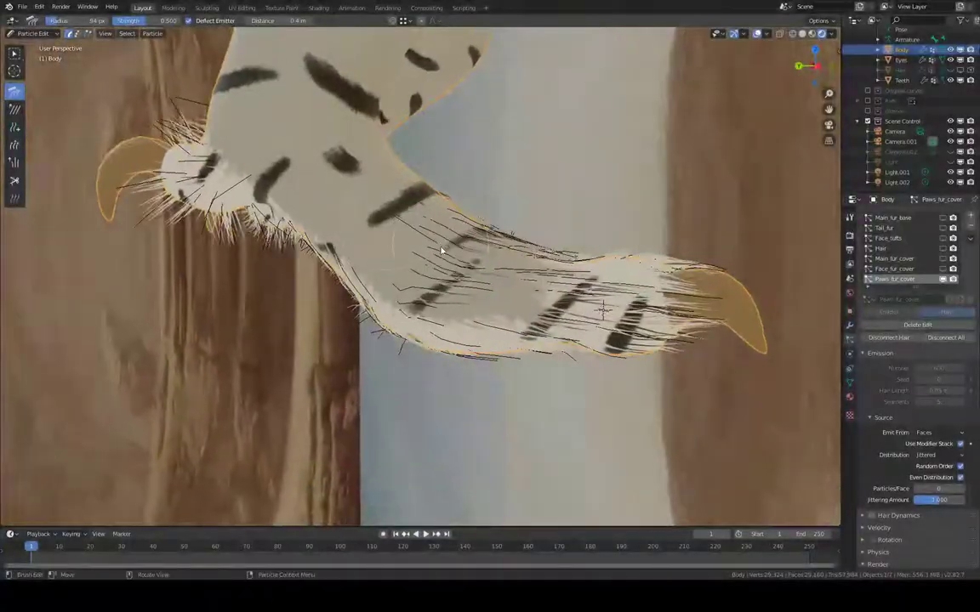
pyautogui.moveTo(441, 250); pyautogui.dragTo(553, 157, button='middle')
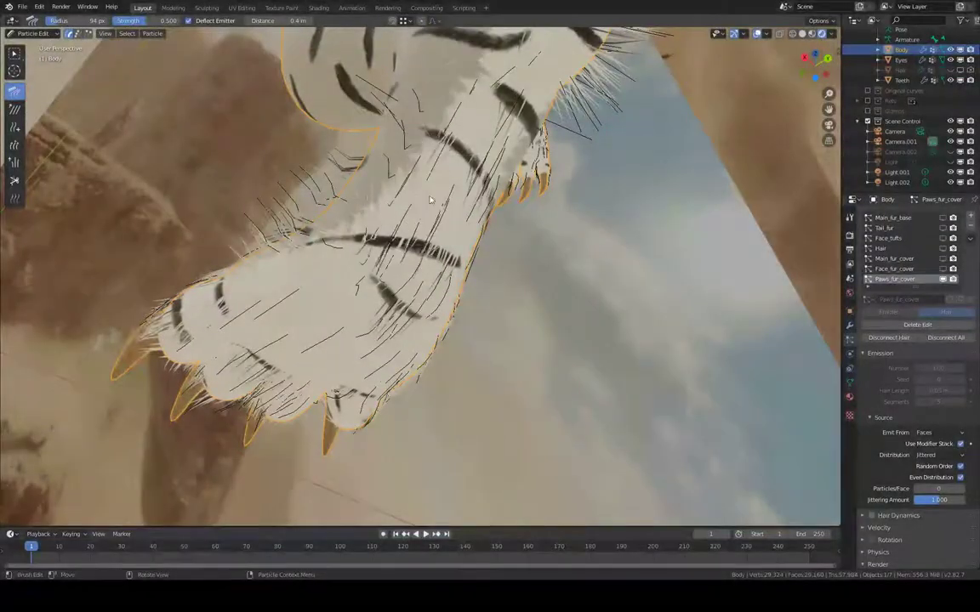
pyautogui.moveTo(405, 226); pyautogui.dragTo(366, 288, button='middle')
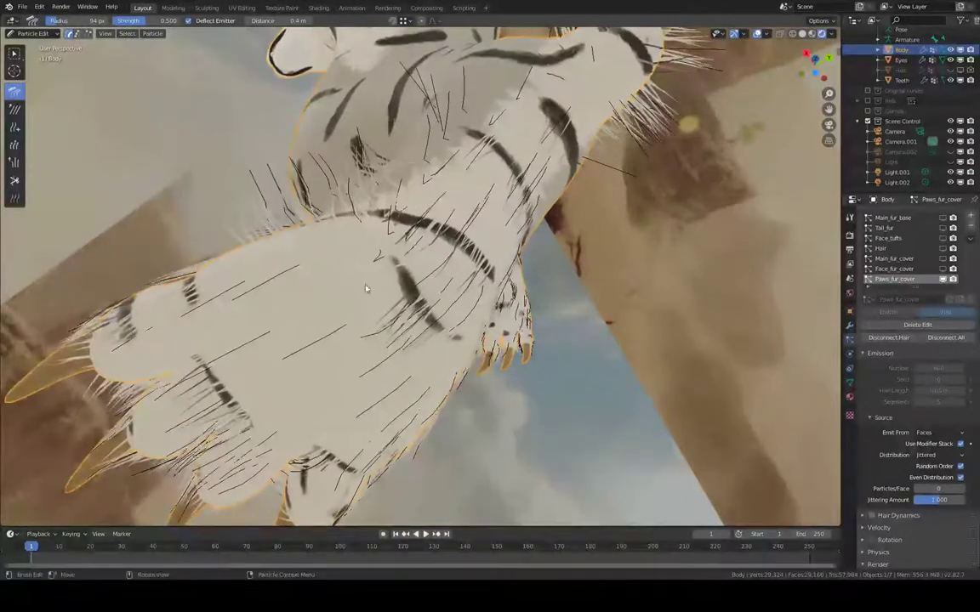
pyautogui.moveTo(393, 253); pyautogui.dragTo(475, 254, button='middle')
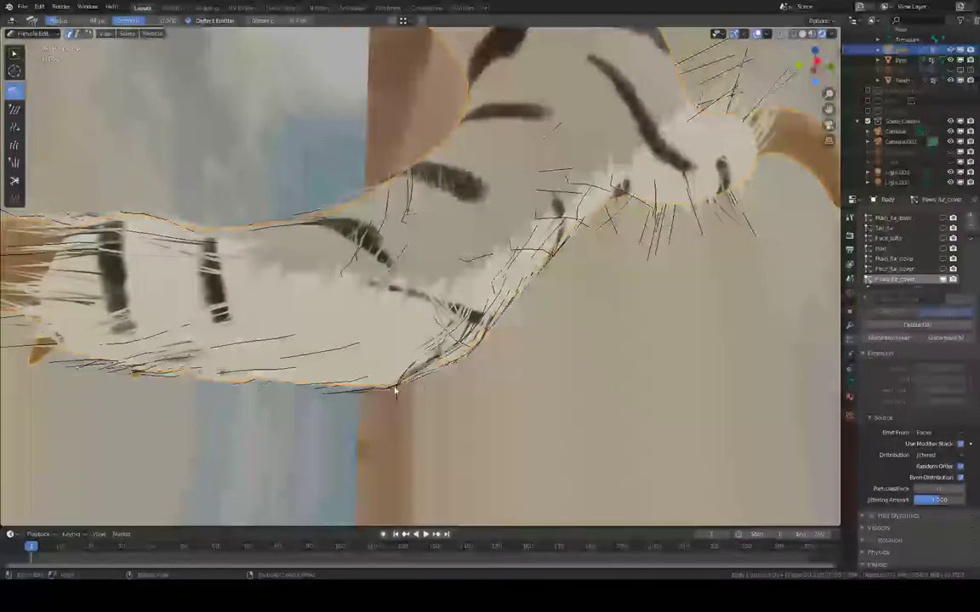
pyautogui.moveTo(432, 271)
pyautogui.mouseDown()
pyautogui.moveTo(465, 246)
pyautogui.moveTo(529, 231)
pyautogui.mouseUp()
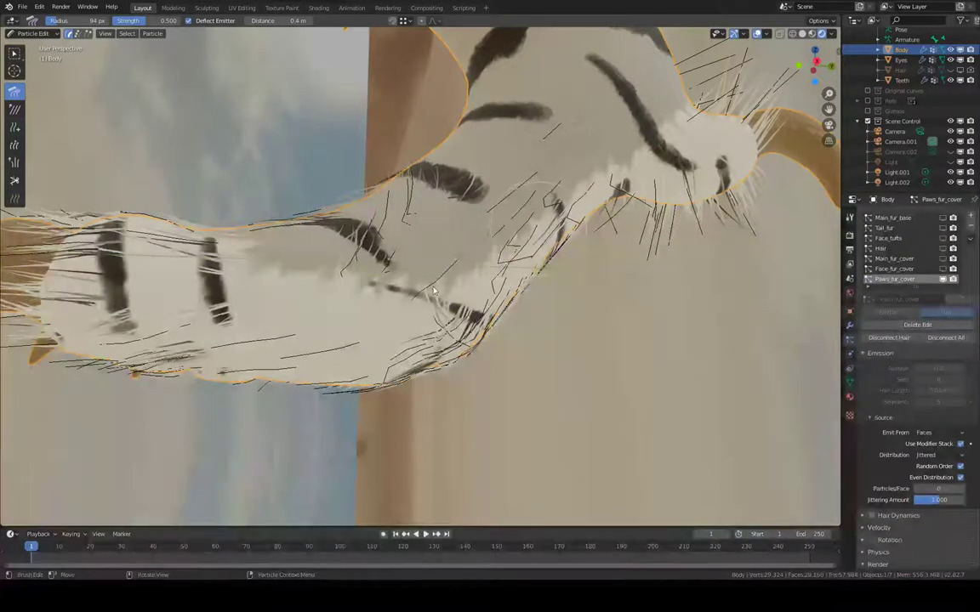
pyautogui.moveTo(450, 269); pyautogui.dragTo(488, 208, button='middle')
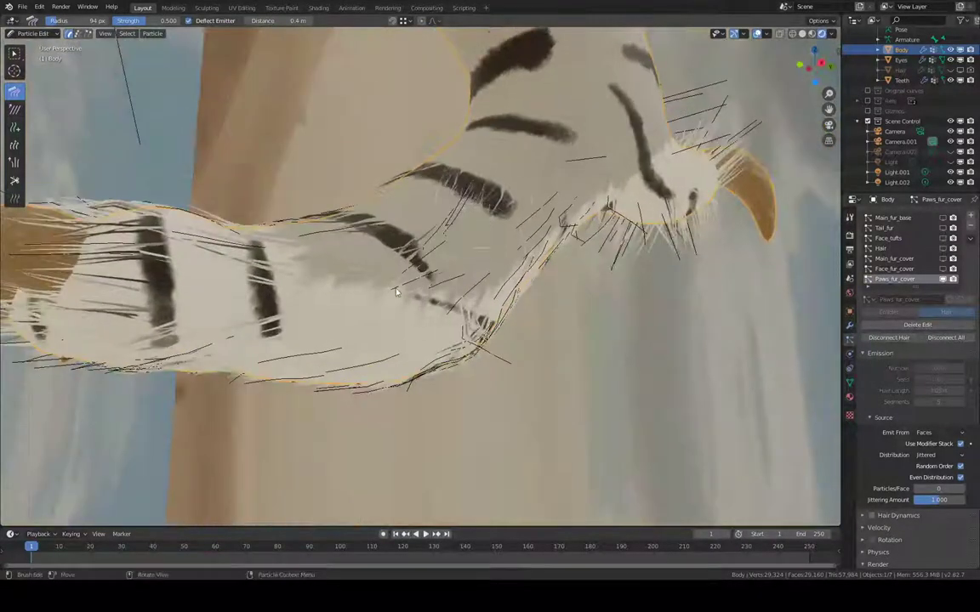
pyautogui.moveTo(396, 292); pyautogui.dragTo(417, 269)
pyautogui.moveTo(328, 281)
pyautogui.mouseDown()
pyautogui.moveTo(310, 295)
pyautogui.moveTo(346, 262)
pyautogui.mouseUp()
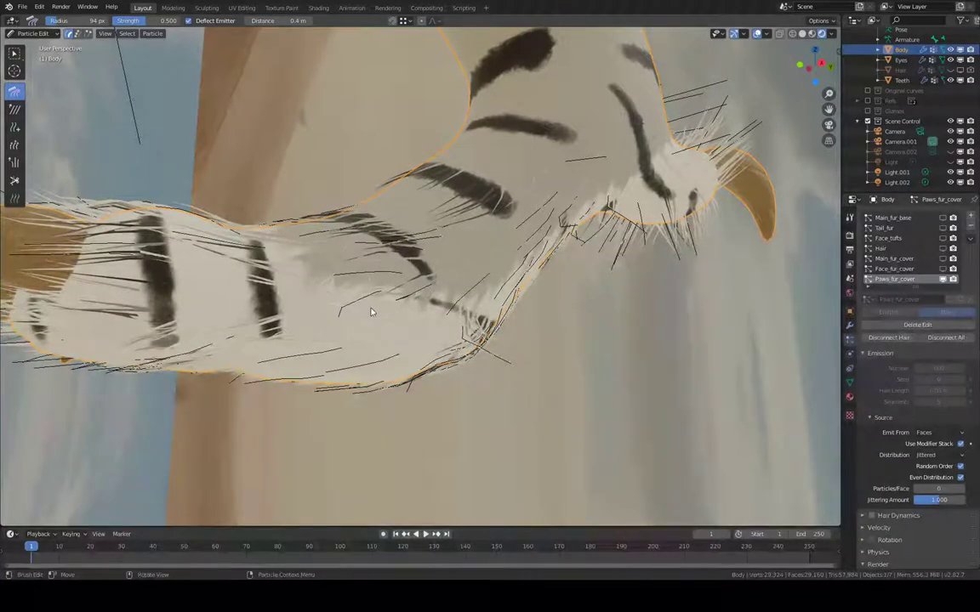
# - Comb the hairs on top of the toes down toward the two middle claws
pyautogui.moveTo(339, 283); pyautogui.dragTo(324, 238, button='middle')
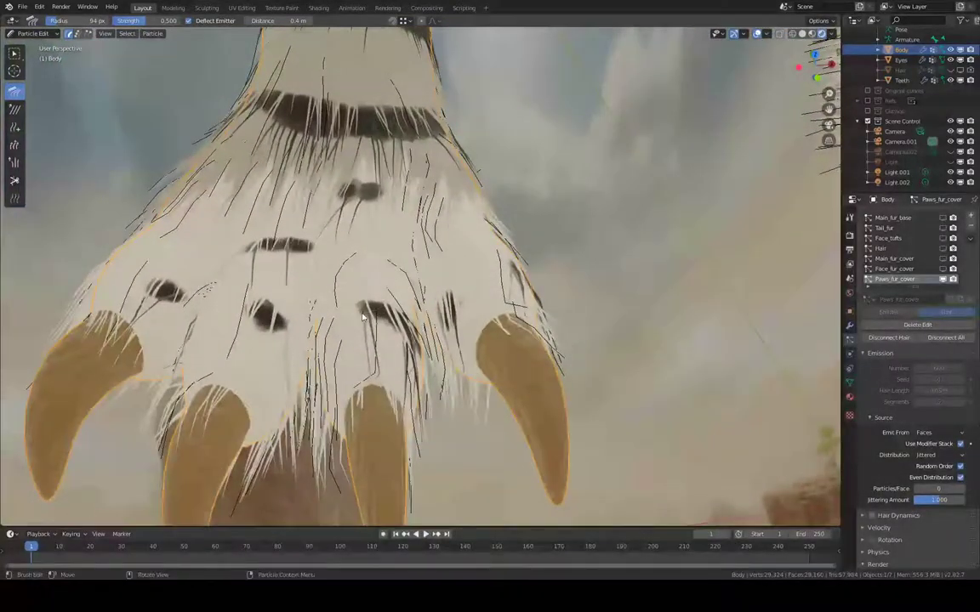
pyautogui.moveTo(368, 313); pyautogui.dragTo(374, 339)
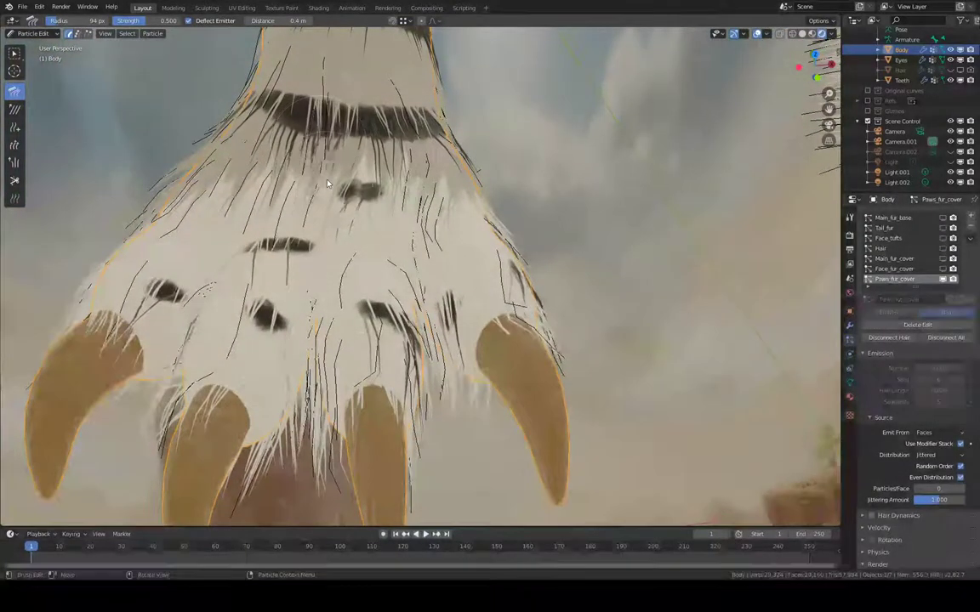
pyautogui.moveTo(394, 310); pyautogui.dragTo(401, 318)
pyautogui.moveTo(402, 269)
pyautogui.mouseDown()
pyautogui.moveTo(347, 296)
pyautogui.moveTo(392, 326)
pyautogui.mouseUp()
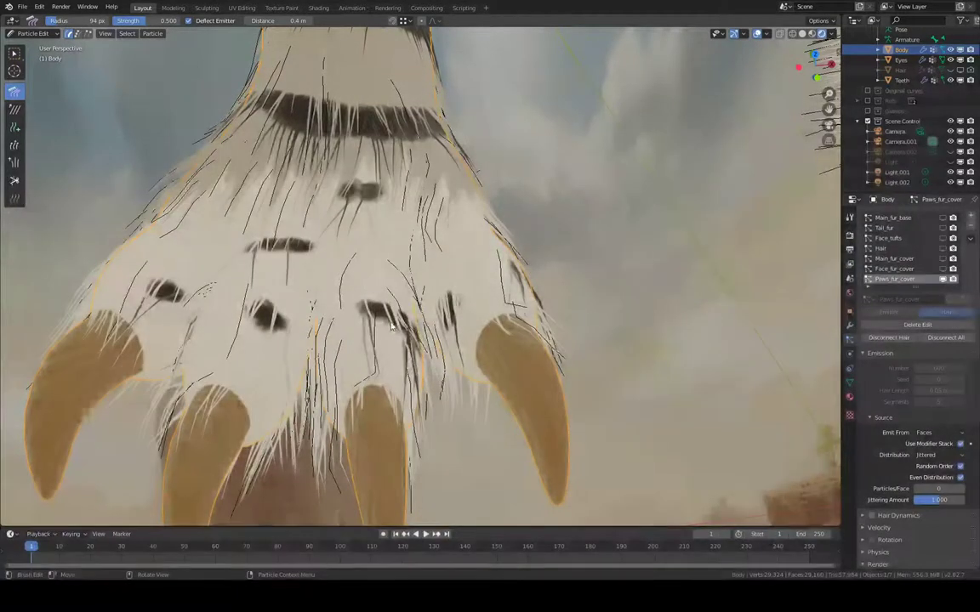
# - Comb the hairs on the sole toward the toes and flatten the ones sticking out along its lower edge
pyautogui.moveTo(437, 288); pyautogui.dragTo(459, 187, button='middle')
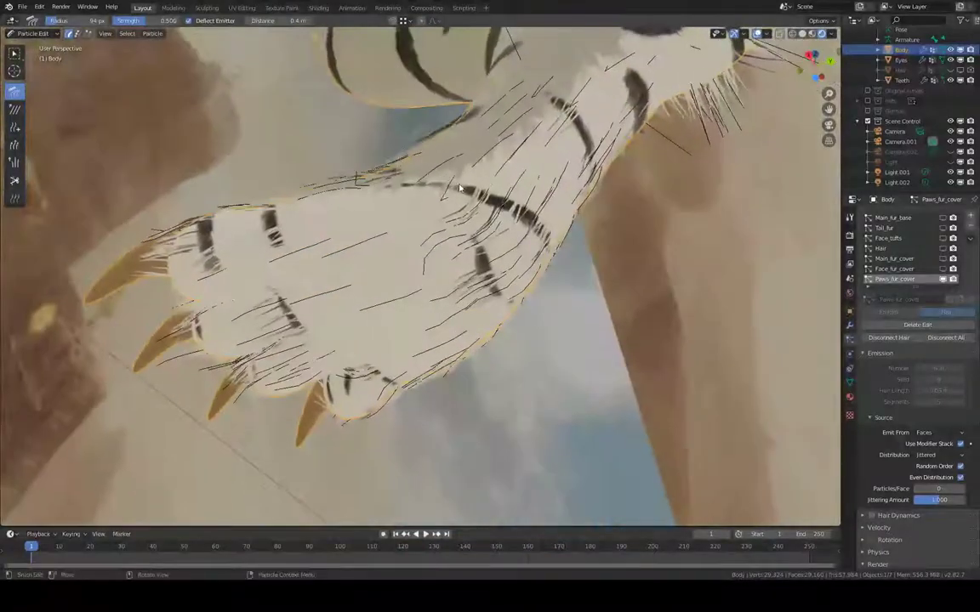
pyautogui.moveTo(455, 194); pyautogui.dragTo(407, 219)
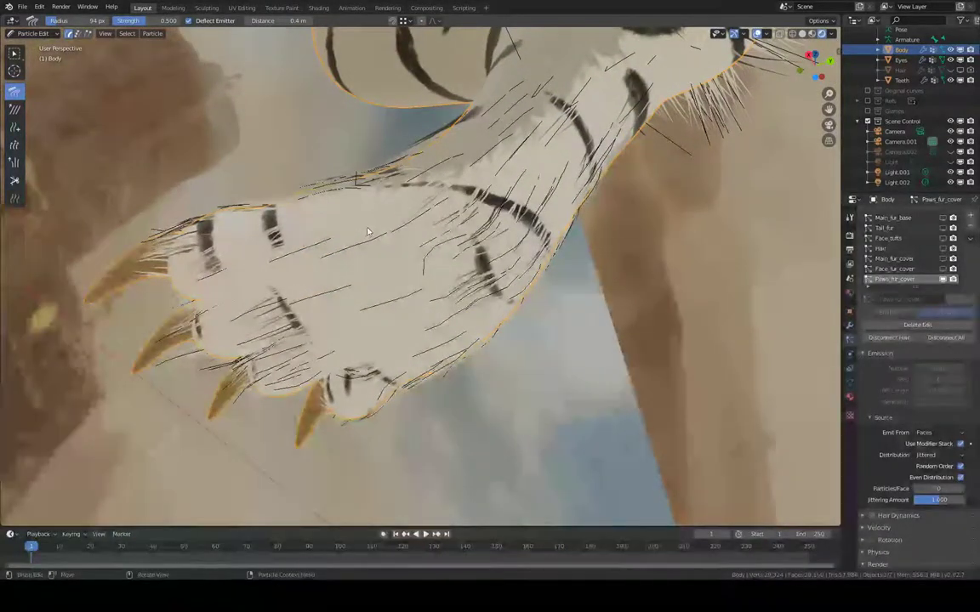
pyautogui.moveTo(368, 228); pyautogui.dragTo(407, 289, button='middle')
pyautogui.moveTo(416, 248); pyautogui.dragTo(371, 212, button='middle')
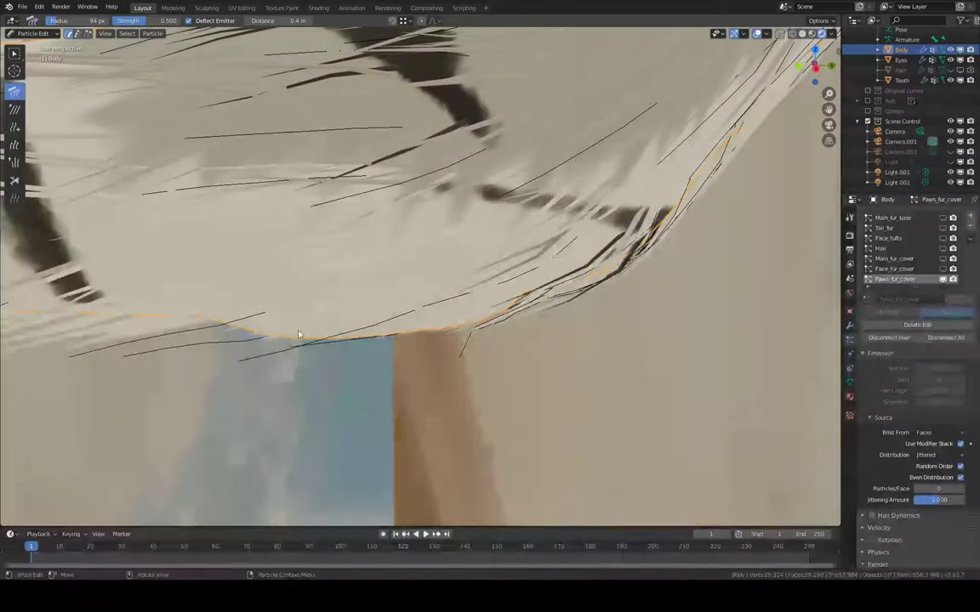
pyautogui.moveTo(237, 368)
pyautogui.mouseDown()
pyautogui.moveTo(207, 335)
pyautogui.moveTo(377, 330)
pyautogui.mouseUp()
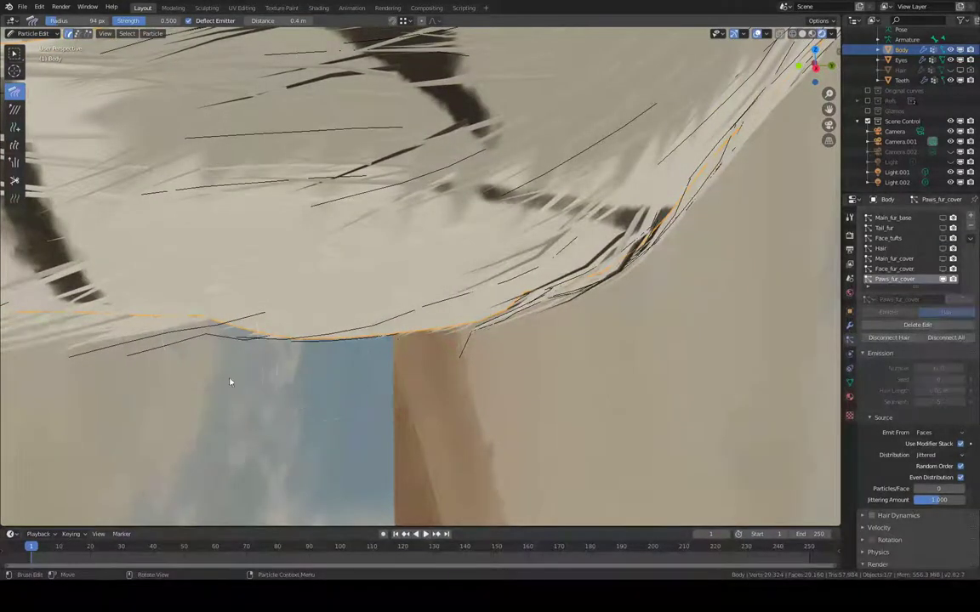
pyautogui.moveTo(121, 359); pyautogui.dragTo(219, 322)
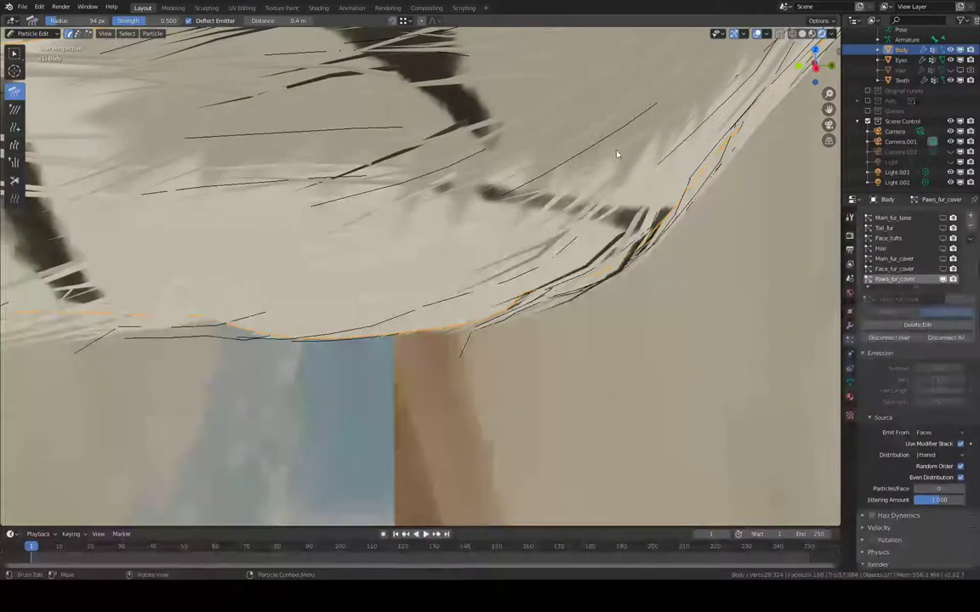
# - Comb the stray hair on the outer edge of the lower leg above the foot
pyautogui.moveTo(617, 154); pyautogui.dragTo(318, 189, button='middle')
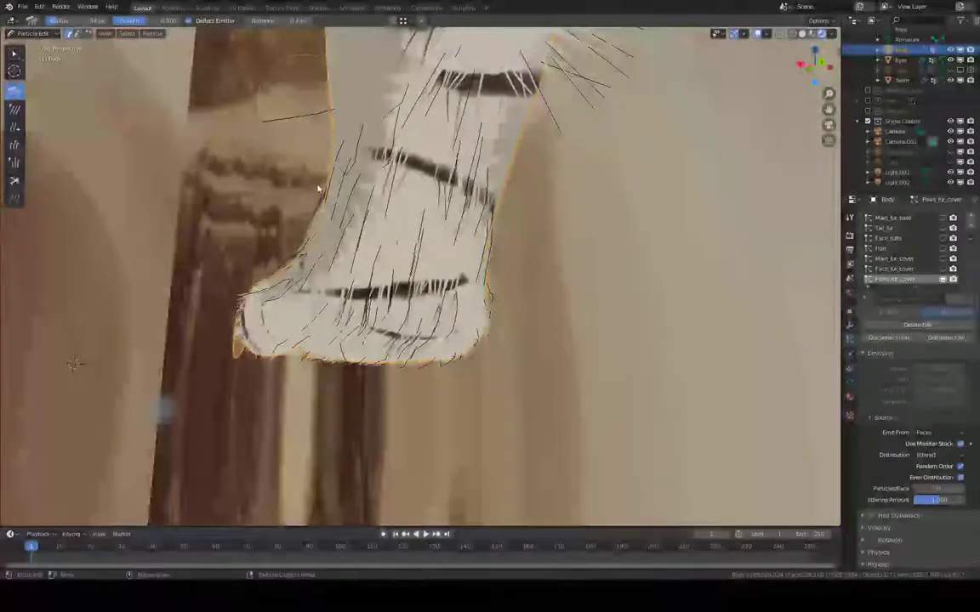
pyautogui.moveTo(292, 116); pyautogui.dragTo(552, 195, button='middle')
pyautogui.moveTo(564, 257); pyautogui.dragTo(565, 227)
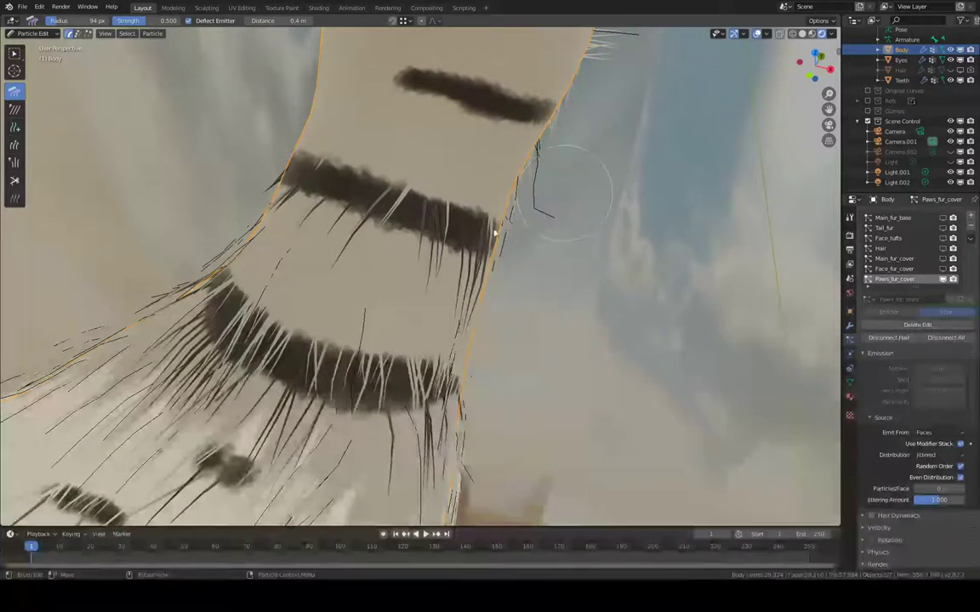
pyautogui.click(15, 164)
pyautogui.moveTo(241, 221); pyautogui.dragTo(394, 157, button='middle')
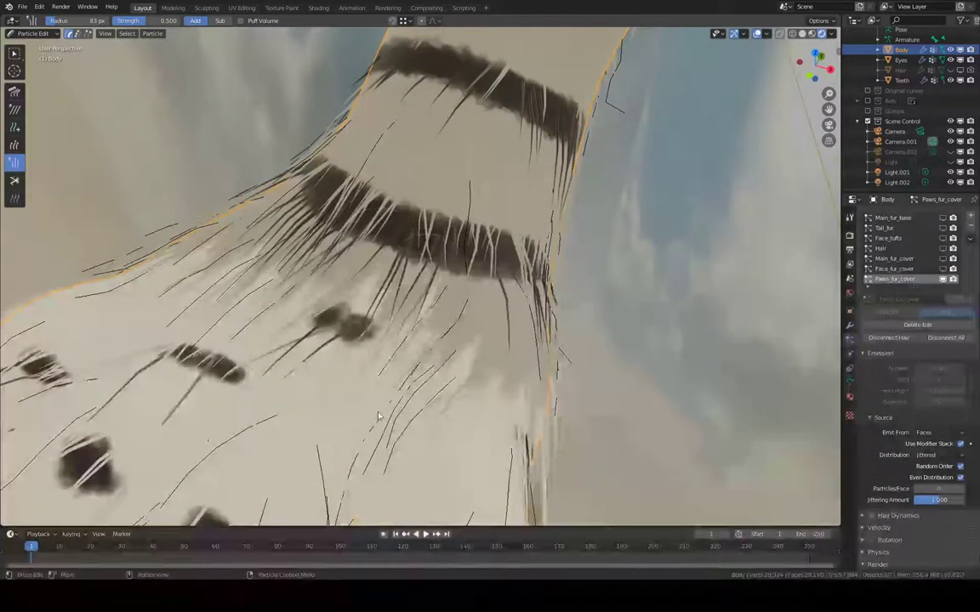
pyautogui.moveTo(364, 339); pyautogui.dragTo(607, 289, button='middle')
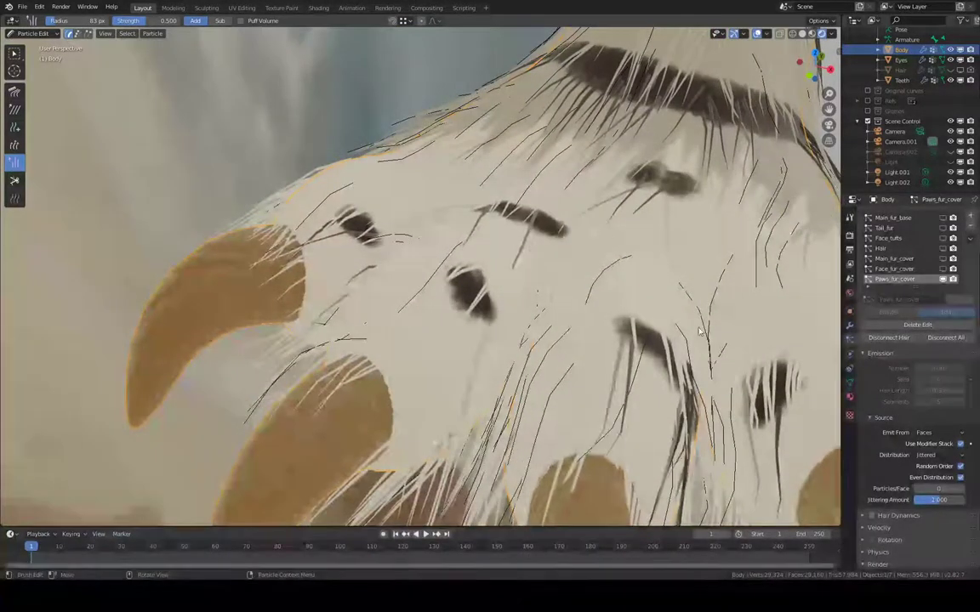
pyautogui.moveTo(620, 388); pyautogui.dragTo(502, 112, button='middle')
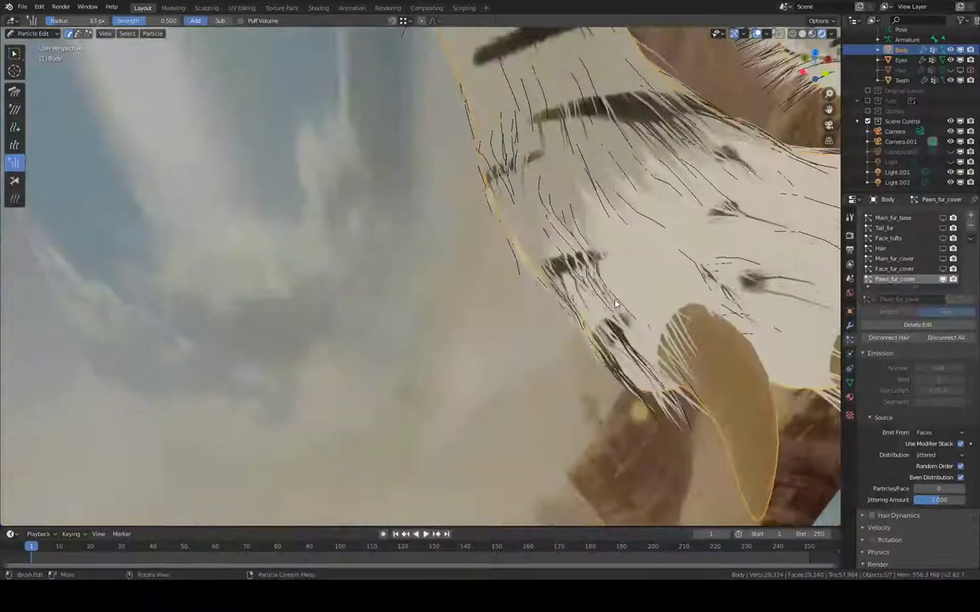
pyautogui.moveTo(545, 205); pyautogui.dragTo(558, 257, button='middle')
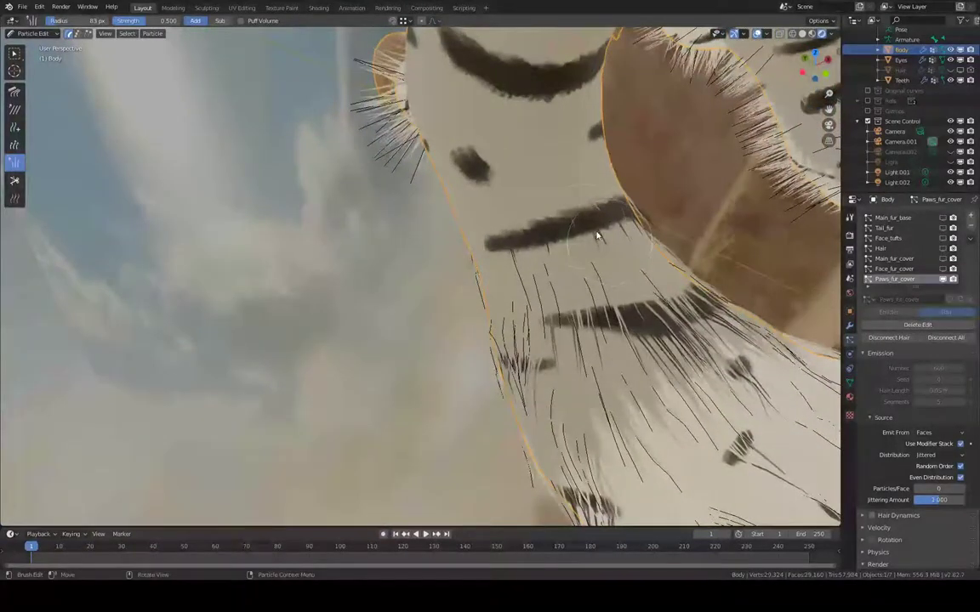
pyautogui.click(13, 92)
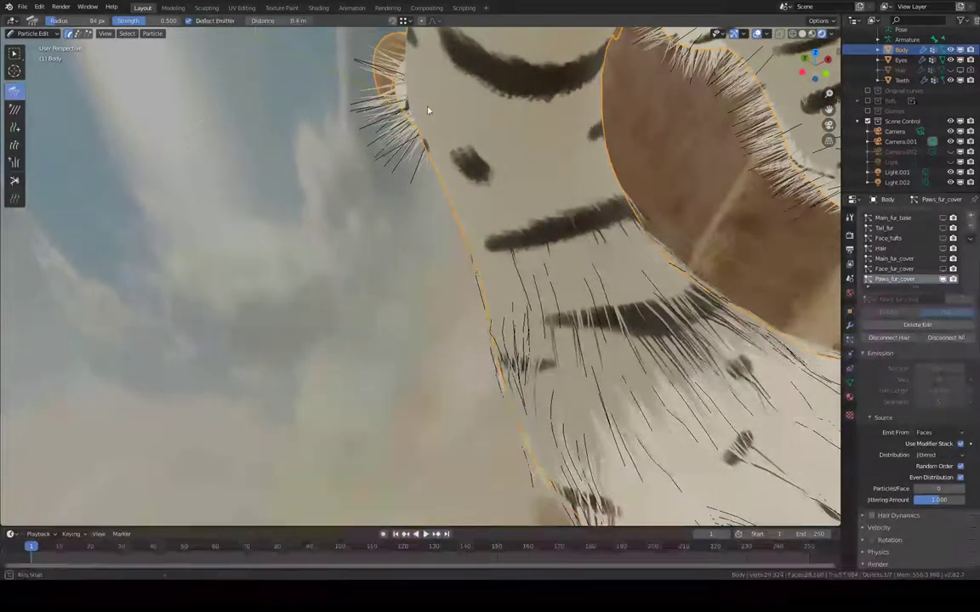
# - Comb the hairs on the back of the heel up toward the base of the heel claw
pyautogui.moveTo(384, 95)
pyautogui.mouseDown(button='middle')
pyautogui.moveTo(516, 79)
pyautogui.moveTo(515, 31)
pyautogui.moveTo(502, 187)
pyautogui.moveTo(444, 196)
pyautogui.moveTo(464, 215)
pyautogui.moveTo(340, 321)
pyautogui.mouseUp(button='middle')
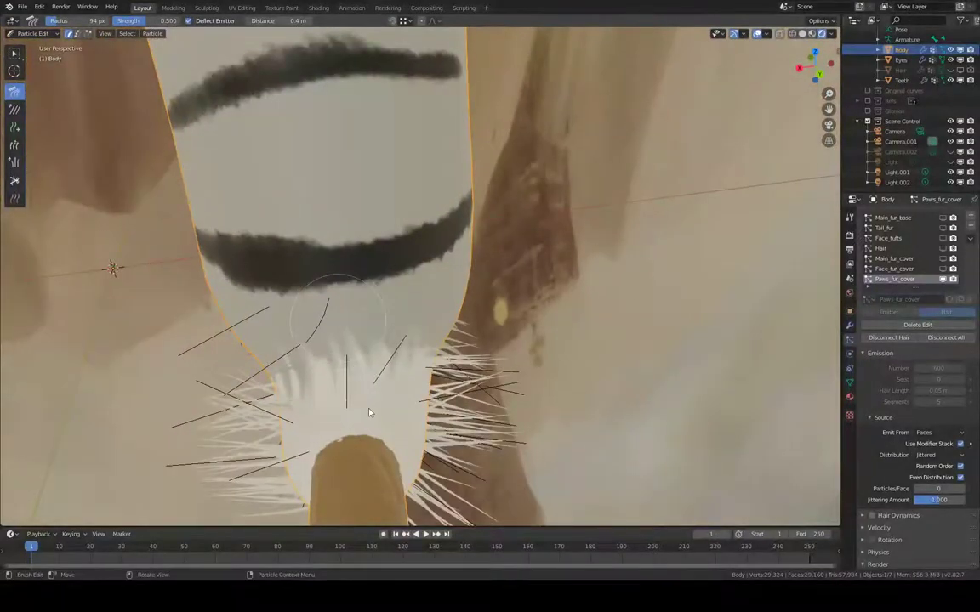
pyautogui.moveTo(369, 412); pyautogui.dragTo(313, 195, button='middle')
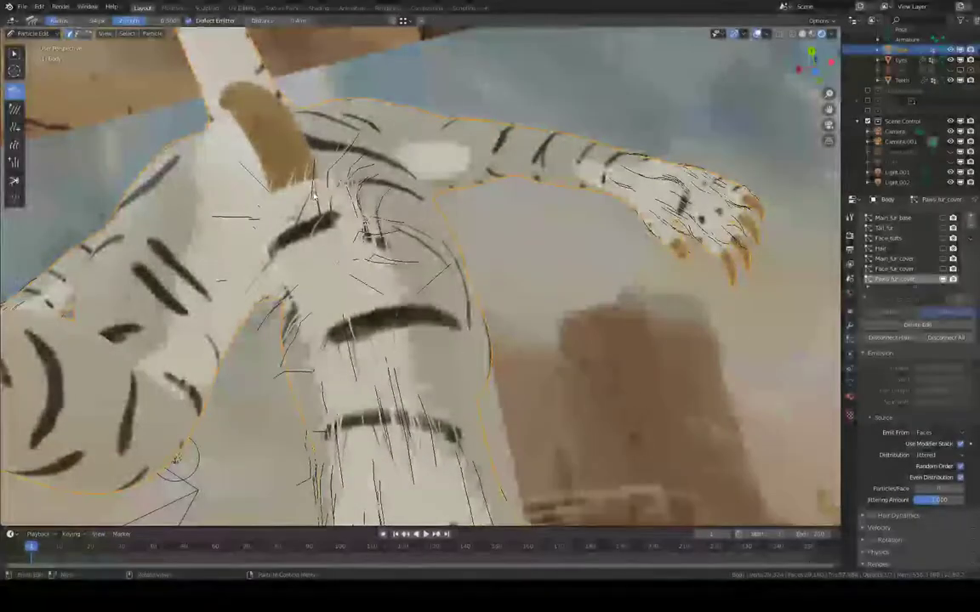
pyautogui.moveTo(375, 243); pyautogui.dragTo(361, 250)
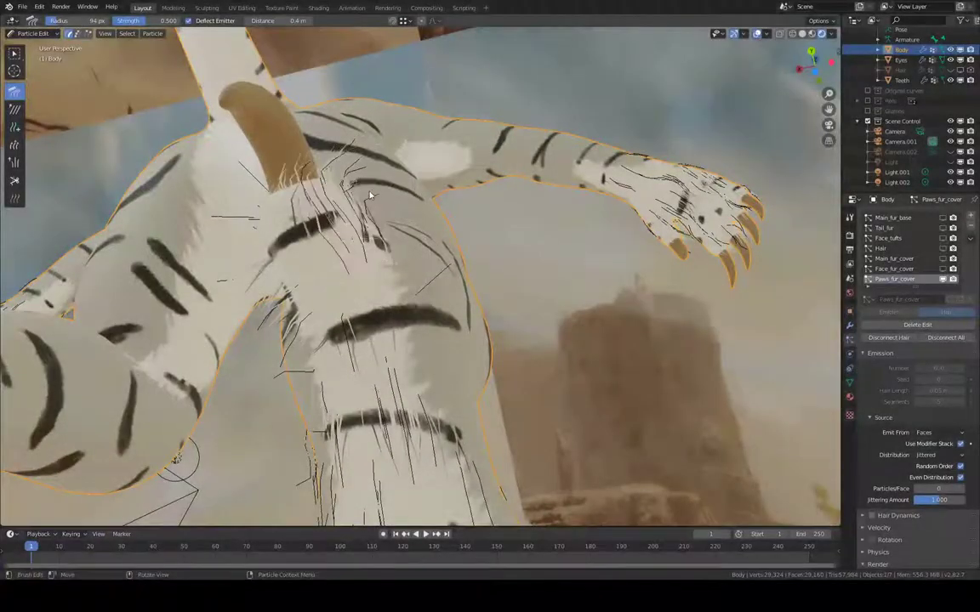
# - Comb the hairs on the side of the heel and above the heel claw toward the claw
pyautogui.moveTo(367, 197); pyautogui.dragTo(481, 170, button='middle')
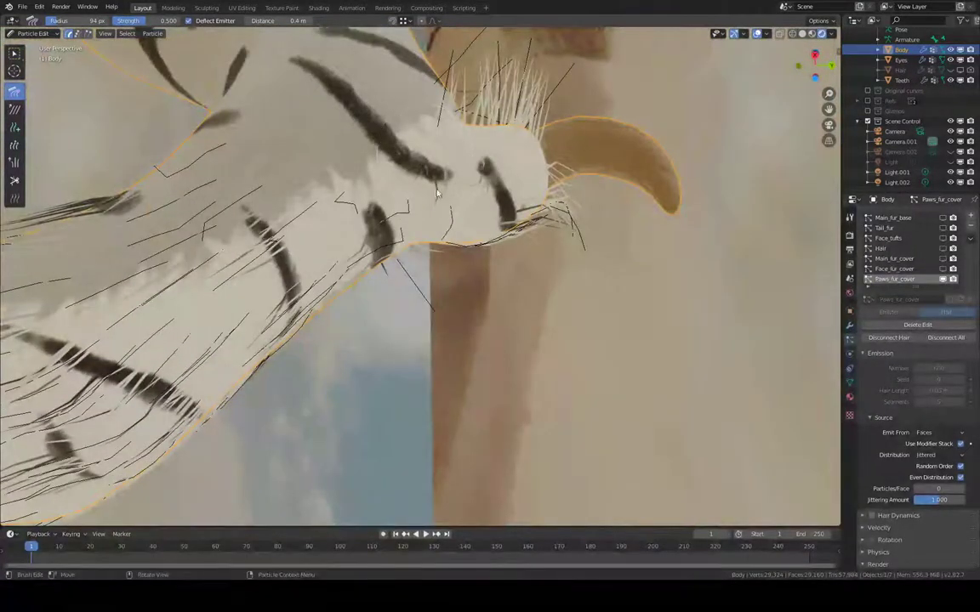
pyautogui.moveTo(418, 191); pyautogui.dragTo(394, 274, button='middle')
pyautogui.moveTo(377, 350)
pyautogui.mouseDown()
pyautogui.moveTo(399, 324)
pyautogui.moveTo(400, 333)
pyautogui.mouseUp()
pyautogui.moveTo(340, 317); pyautogui.dragTo(403, 306, button='middle')
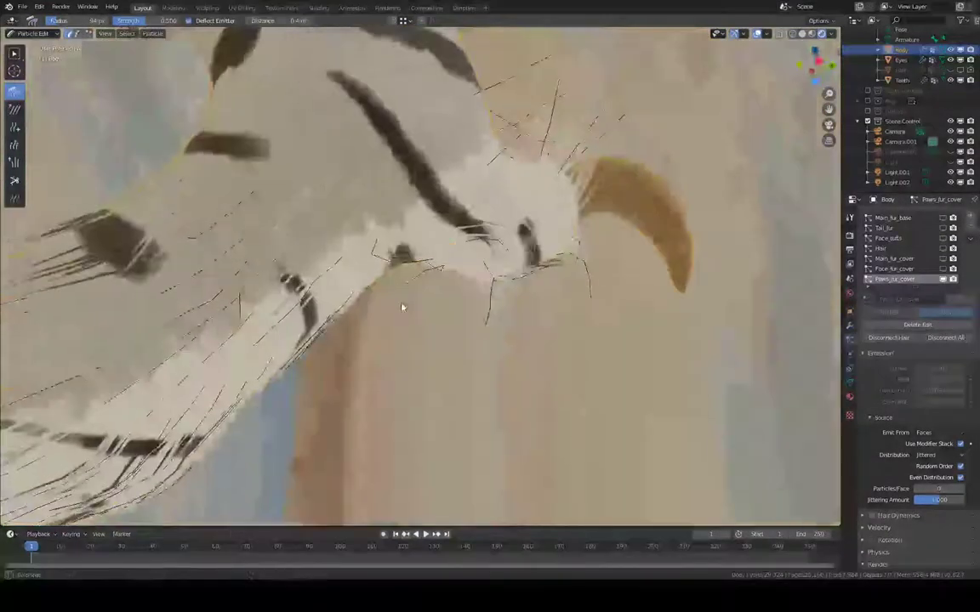
pyautogui.moveTo(358, 283)
pyautogui.mouseDown()
pyautogui.moveTo(383, 279)
pyautogui.moveTo(405, 293)
pyautogui.moveTo(447, 271)
pyautogui.moveTo(584, 239)
pyautogui.mouseUp()
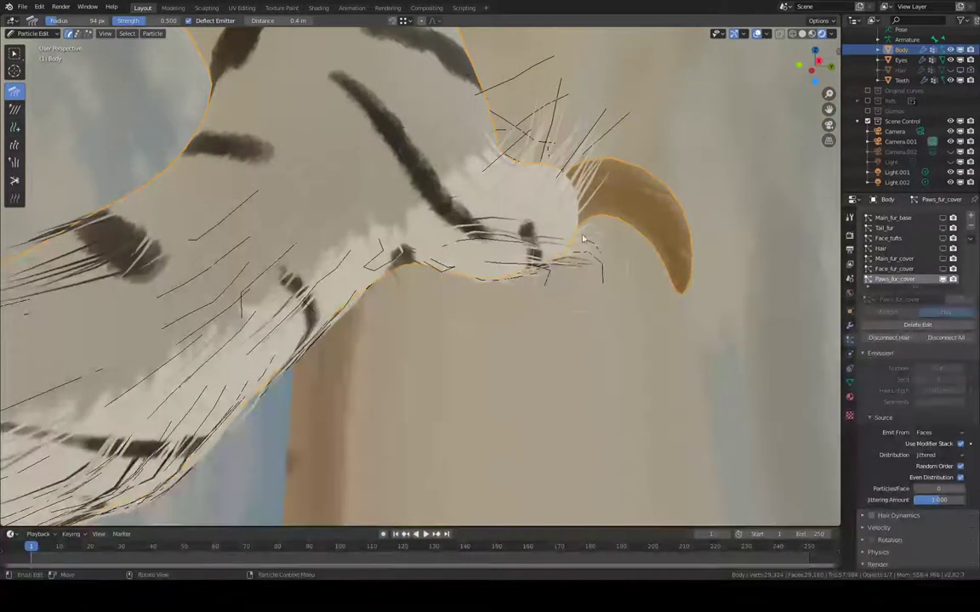
pyautogui.moveTo(584, 239); pyautogui.dragTo(533, 231, button='middle')
pyautogui.moveTo(541, 210); pyautogui.dragTo(528, 154)
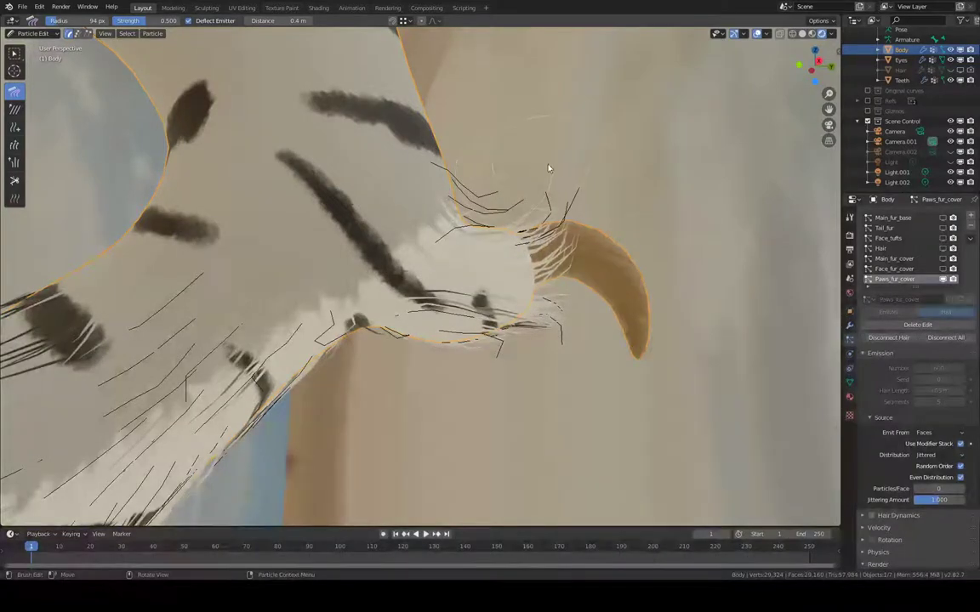
# - Comb the hairs on top of the other hind foot down between the toe claws
pyautogui.moveTo(574, 181); pyautogui.dragTo(320, 260, button='middle')
pyautogui.moveTo(403, 280); pyautogui.dragTo(458, 211, button='middle')
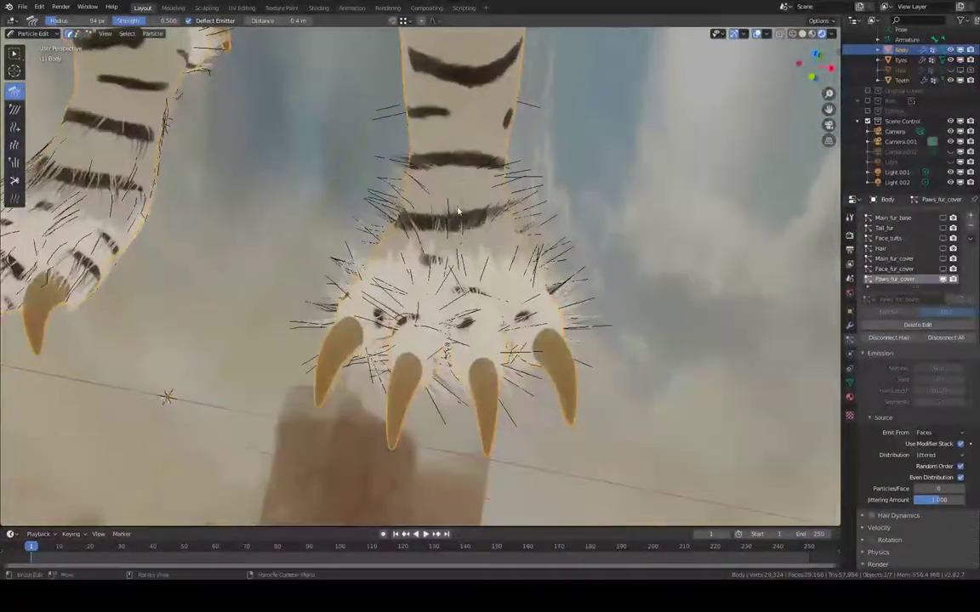
pyautogui.moveTo(411, 371); pyautogui.dragTo(428, 334)
pyautogui.moveTo(467, 236)
pyautogui.mouseDown()
pyautogui.moveTo(476, 372)
pyautogui.moveTo(471, 350)
pyautogui.mouseUp()
pyautogui.moveTo(371, 363); pyautogui.dragTo(368, 255)
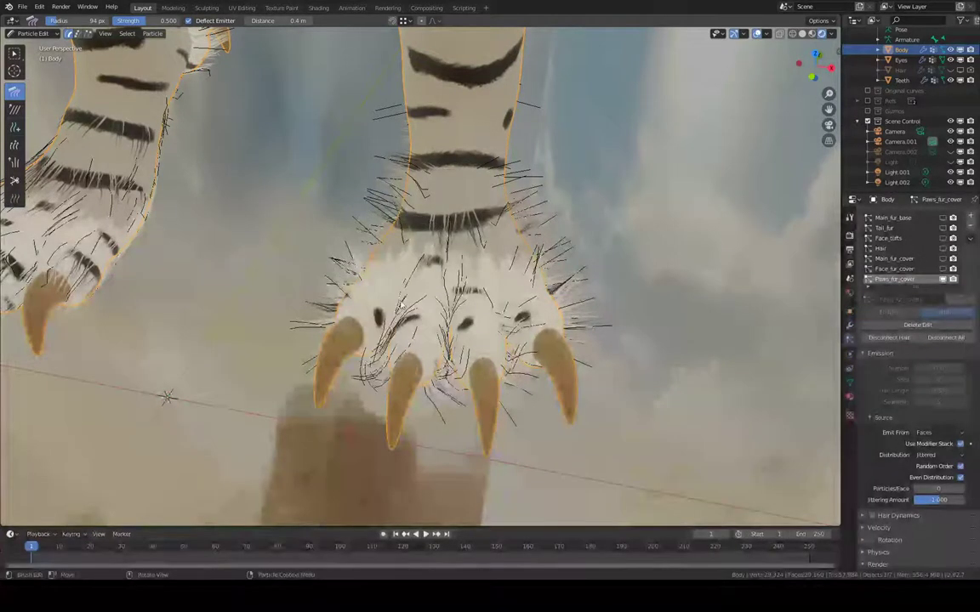
pyautogui.moveTo(372, 240); pyautogui.dragTo(407, 299, button='middle')
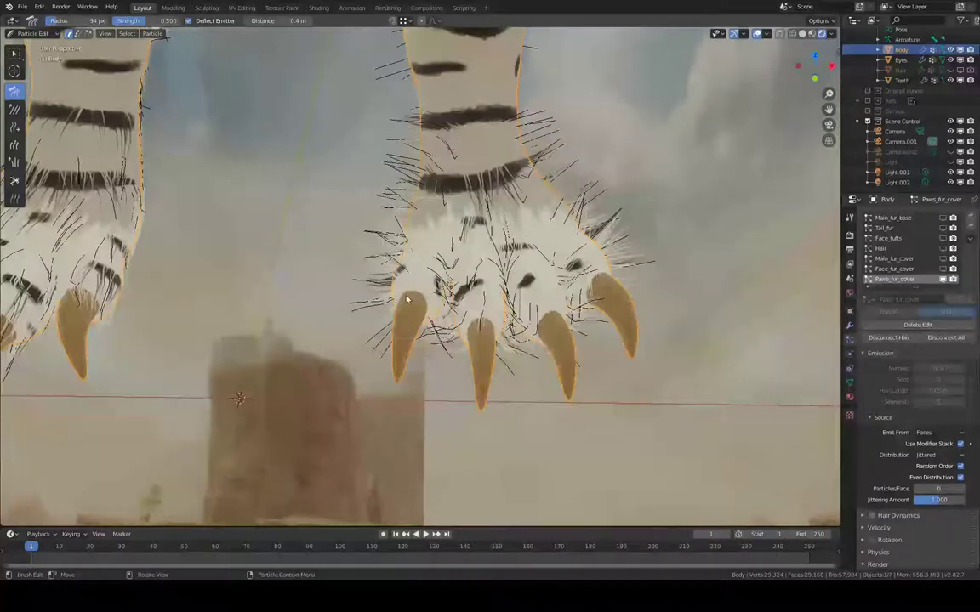
pyautogui.moveTo(407, 300); pyautogui.dragTo(405, 291)
# - Shrink the comb brush to 43 px and comb the hairs on top of the foot above the toe claws
pyautogui.scroll(1, 421, 296)
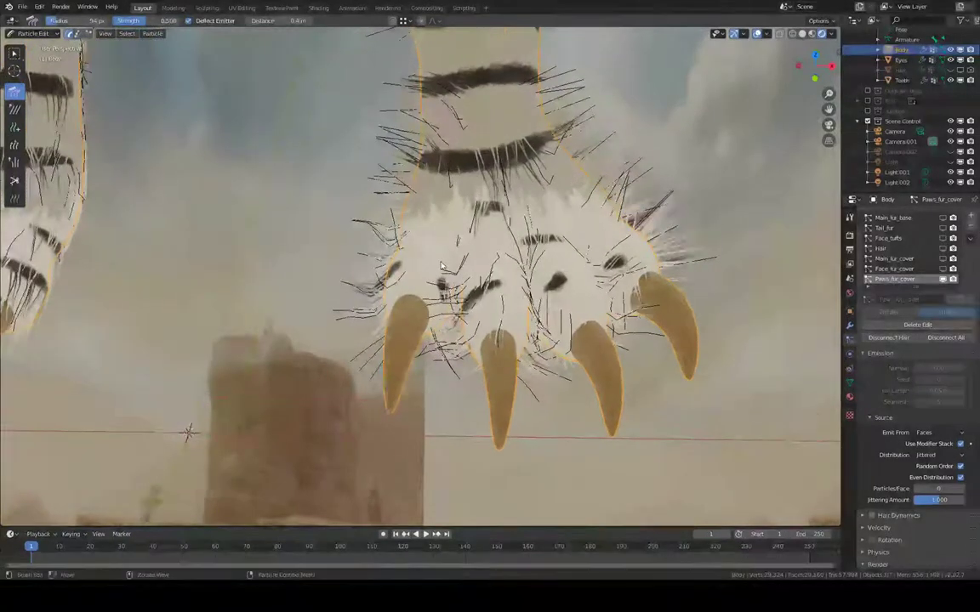
pyautogui.press('f')
pyautogui.click(438, 268)
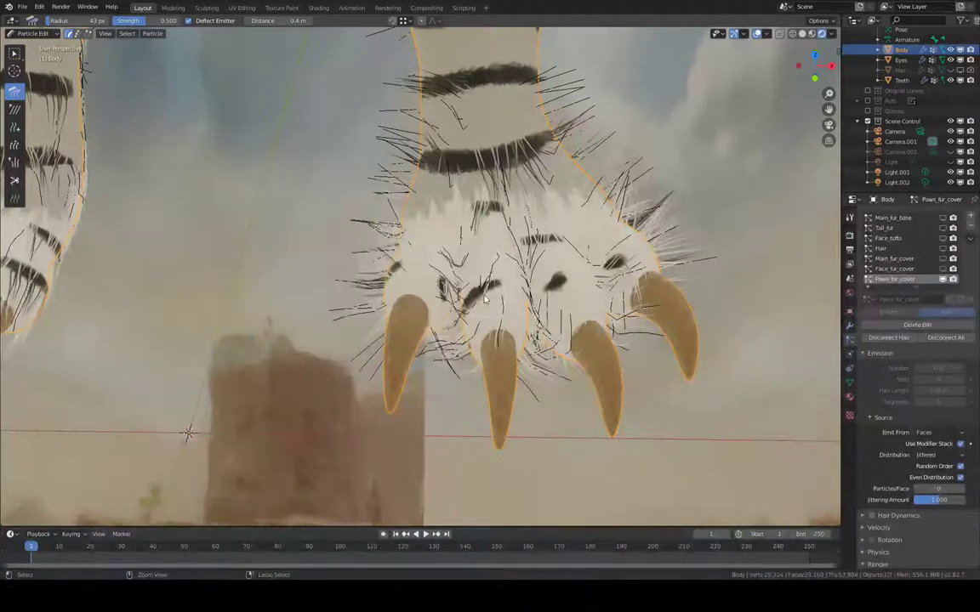
pyautogui.moveTo(482, 297); pyautogui.dragTo(479, 287)
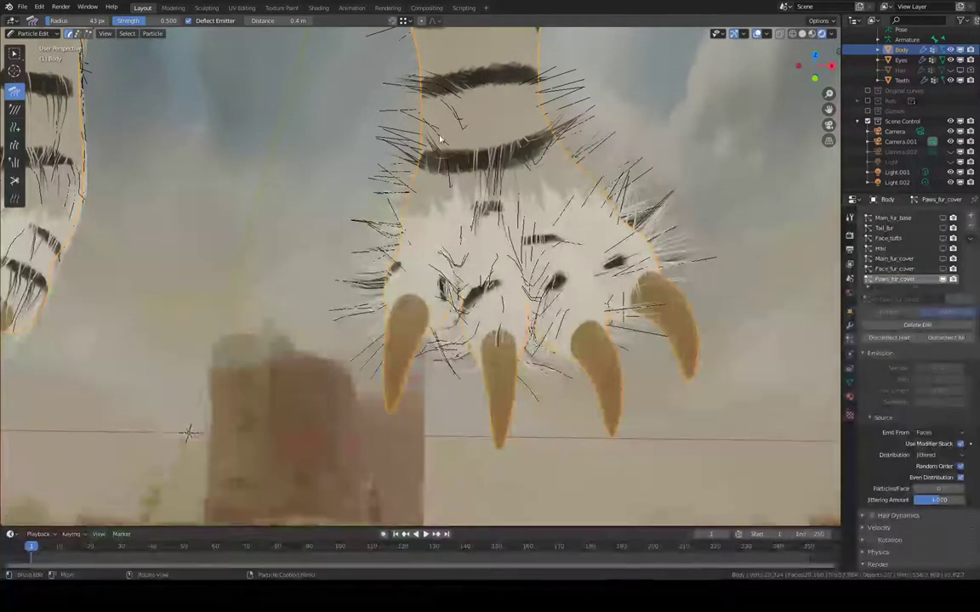
# - Set the comb brush radius to 81 px and comb the stray hairs on the dark stripe across the ankle down toward the foot
pyautogui.moveTo(437, 138); pyautogui.dragTo(481, 163, button='middle')
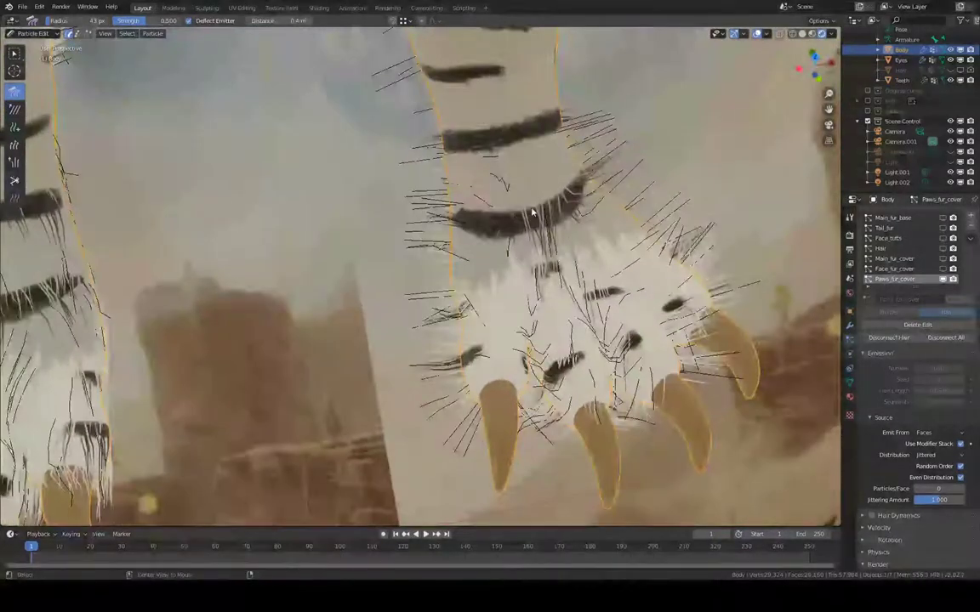
pyautogui.scroll(-4, 534, 208)
pyautogui.moveTo(535, 208)
pyautogui.mouseDown(button='middle')
pyautogui.moveTo(491, 237)
pyautogui.moveTo(473, 279)
pyautogui.moveTo(496, 203)
pyautogui.moveTo(586, 119)
pyautogui.moveTo(586, 171)
pyautogui.moveTo(460, 239)
pyautogui.moveTo(433, 313)
pyautogui.moveTo(409, 219)
pyautogui.moveTo(407, 234)
pyautogui.moveTo(332, 96)
pyautogui.mouseUp(button='middle')
pyautogui.click(511, 250)
pyautogui.scroll(7, 480, 267)
pyautogui.moveTo(386, 245); pyautogui.dragTo(379, 230)
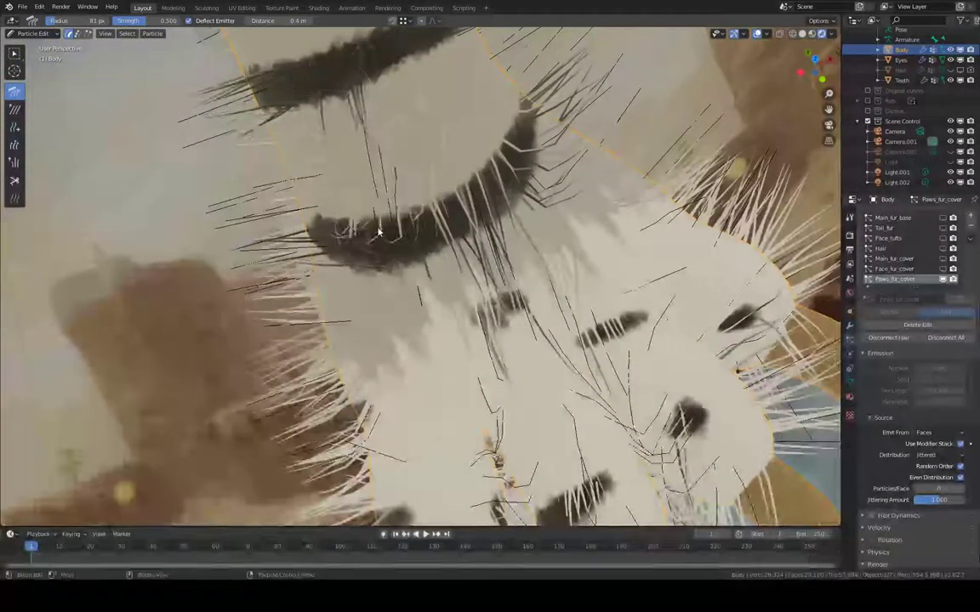
# - Comb the hairs between the two dark stripes on the side of the outer toe forward toward its claw
pyautogui.moveTo(378, 230); pyautogui.dragTo(367, 189, button='middle')
pyautogui.moveTo(385, 241); pyautogui.dragTo(395, 281, button='middle')
pyautogui.moveTo(482, 228); pyautogui.dragTo(547, 76, button='middle')
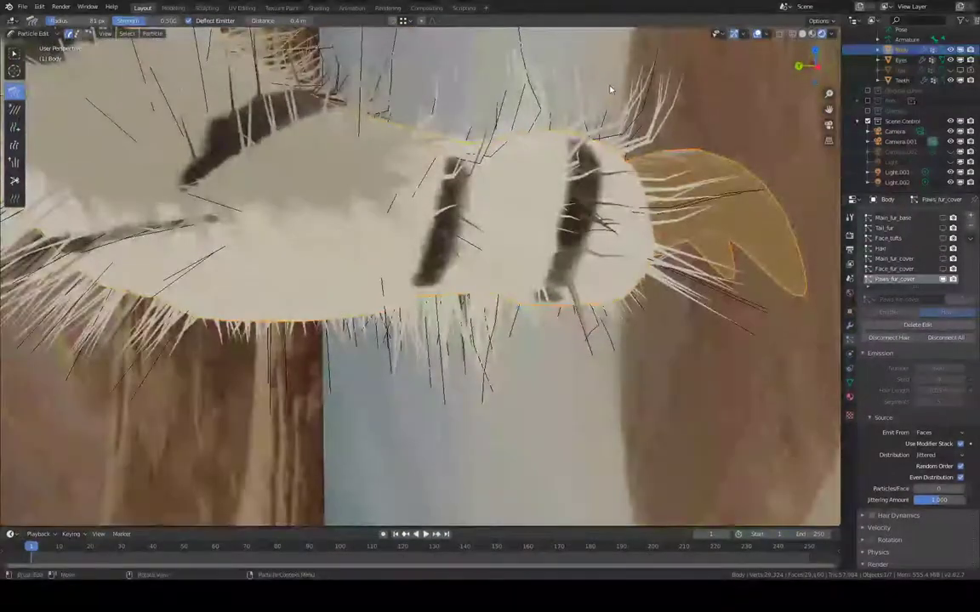
pyautogui.moveTo(430, 217); pyautogui.dragTo(571, 222)
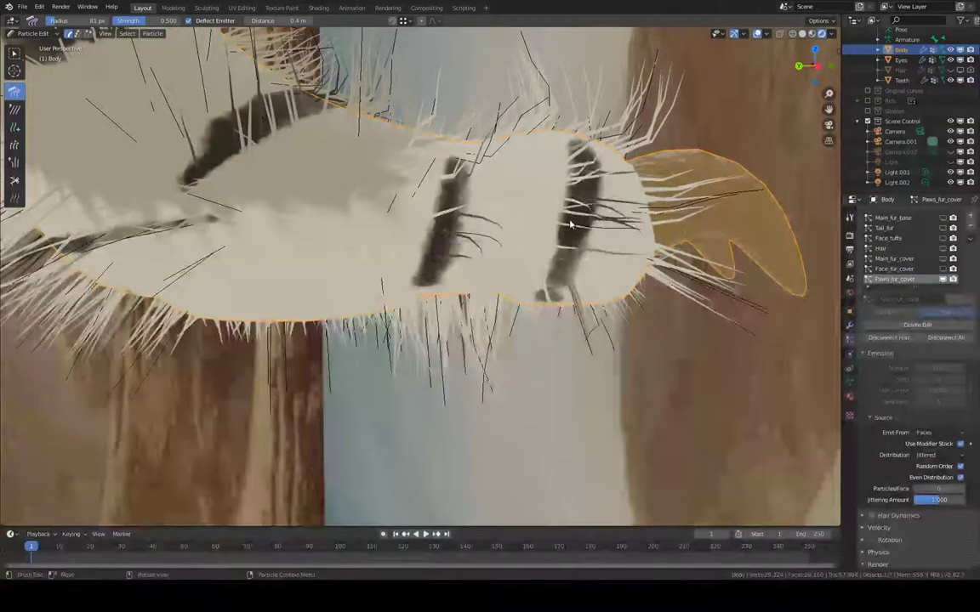
# - Enlarge the comb brush to 140 px and comb the hairs along the foot's side, underside and upper edge toward the claw
pyautogui.press('f')
pyautogui.click(640, 217)
pyautogui.moveTo(398, 212)
pyautogui.mouseDown()
pyautogui.moveTo(566, 225)
pyautogui.moveTo(477, 311)
pyautogui.mouseUp()
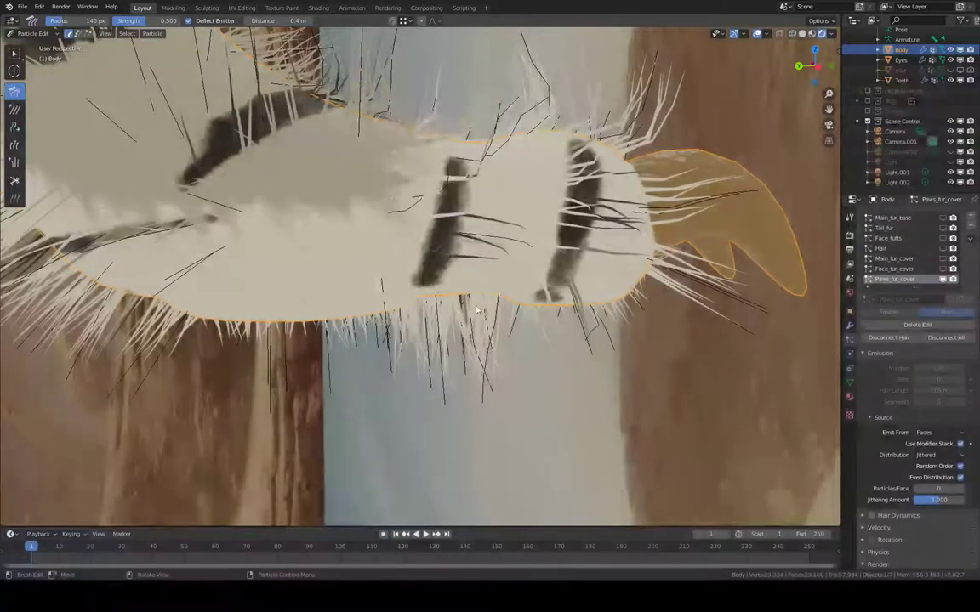
pyautogui.moveTo(390, 330); pyautogui.dragTo(680, 288)
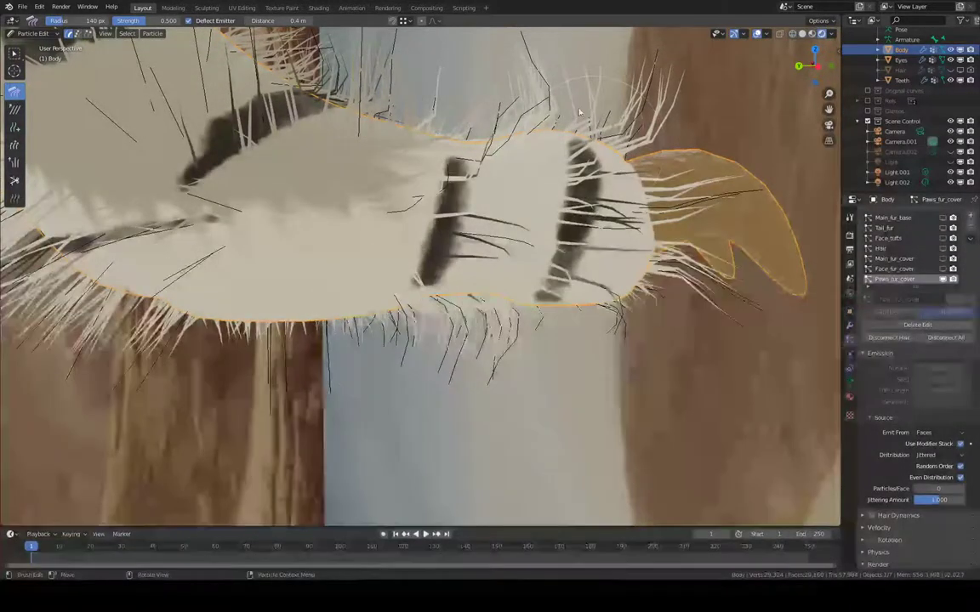
pyautogui.moveTo(631, 122); pyautogui.dragTo(531, 161)
# - Comb the hairs on the ankle and its dark stripe forward over the top of the foot toward the toes
pyautogui.moveTo(490, 129); pyautogui.dragTo(194, 210, button='middle')
pyautogui.moveTo(190, 241)
pyautogui.mouseDown()
pyautogui.moveTo(329, 284)
pyautogui.moveTo(324, 270)
pyautogui.mouseUp()
pyautogui.moveTo(241, 133); pyautogui.dragTo(413, 217)
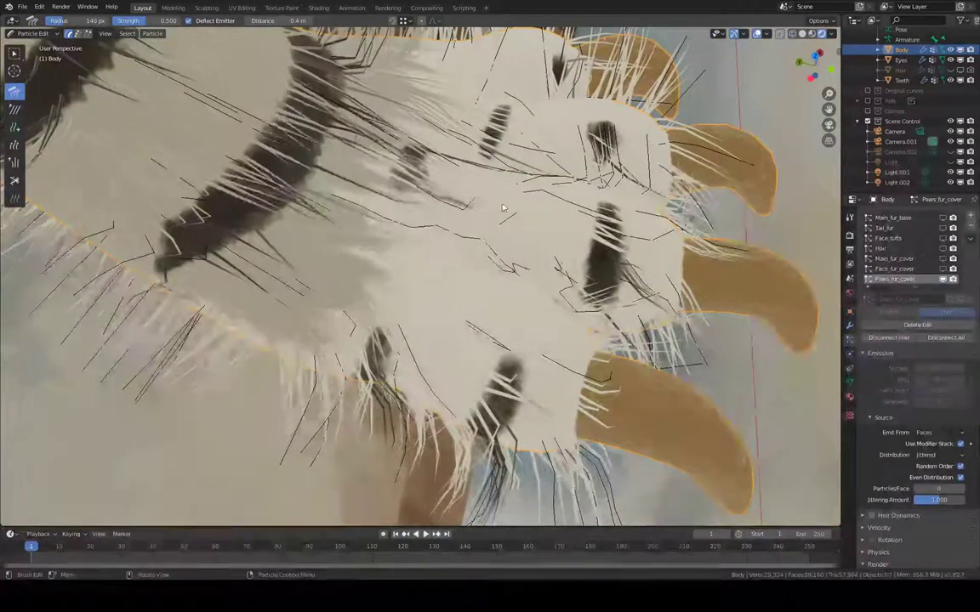
# - Comb the hairs along the opposite outer edge of the ankle and foot down toward the nearest toe claw
pyautogui.moveTo(503, 208); pyautogui.dragTo(370, 237, button='middle')
pyautogui.scroll(-4, 508, 218)
pyautogui.moveTo(509, 219); pyautogui.dragTo(451, 102, button='middle')
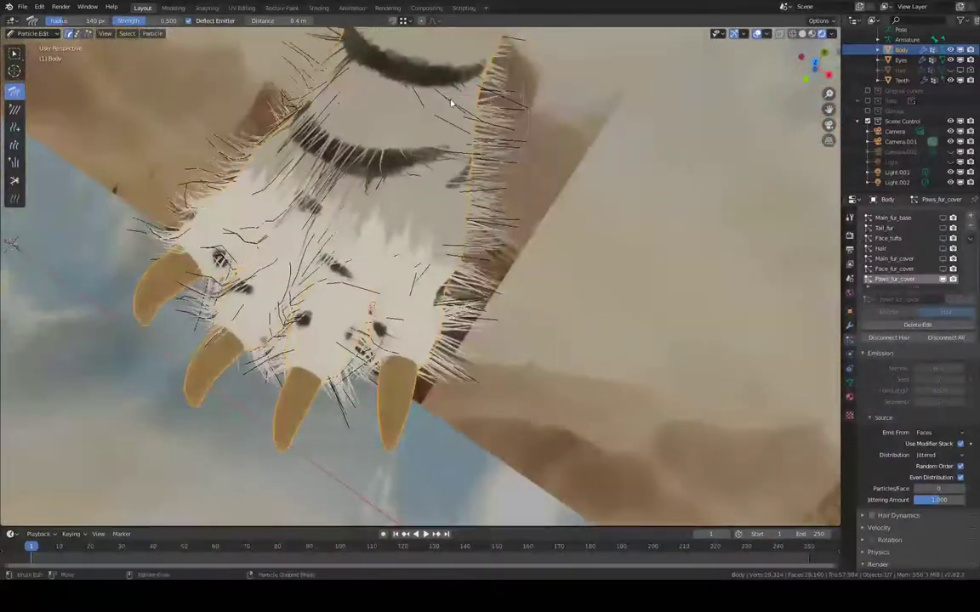
pyautogui.moveTo(431, 198); pyautogui.dragTo(414, 187, button='middle')
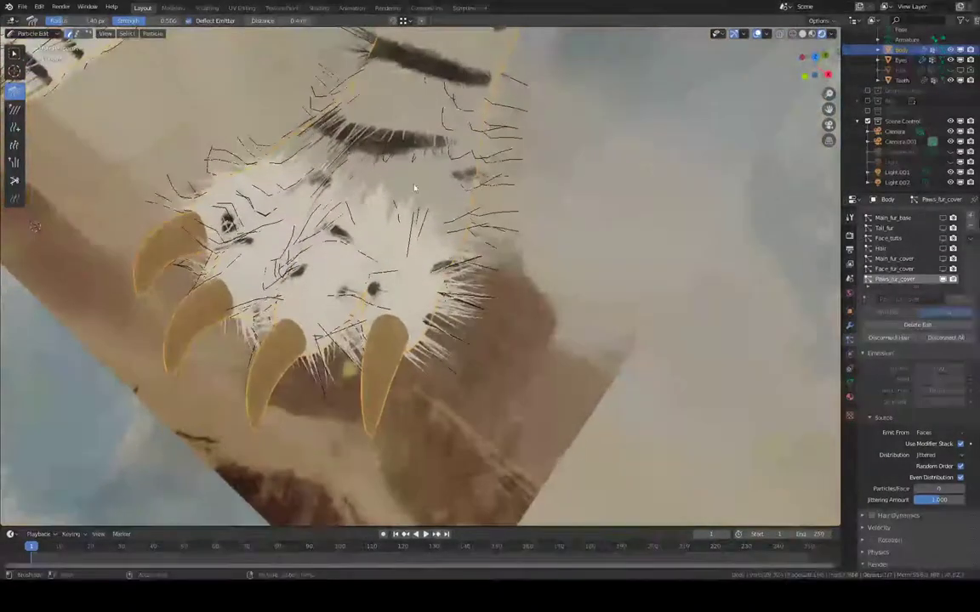
pyautogui.moveTo(483, 177); pyautogui.dragTo(448, 136, button='middle')
pyautogui.moveTo(367, 153); pyautogui.dragTo(414, 301, button='middle')
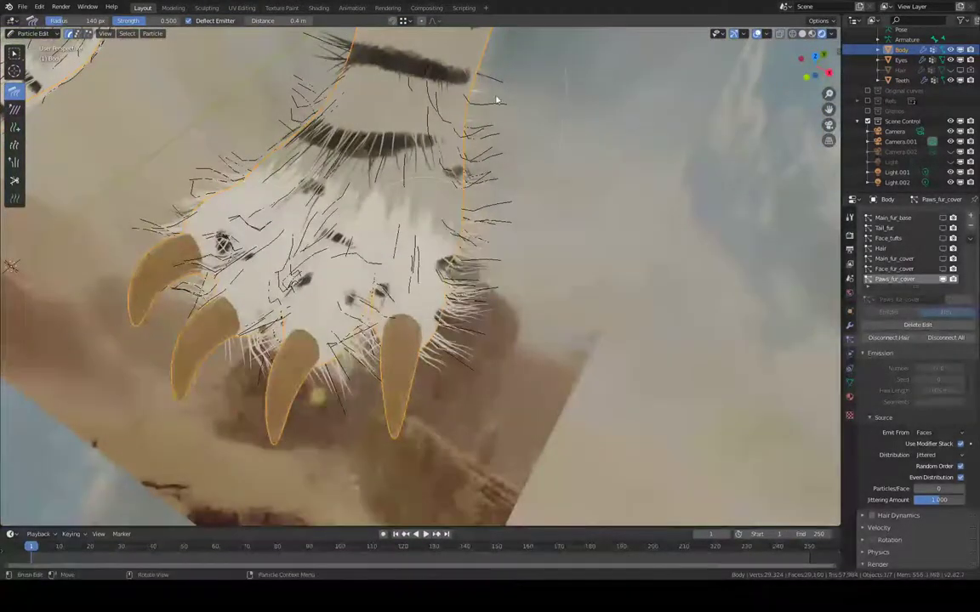
pyautogui.moveTo(466, 324); pyautogui.dragTo(468, 311)
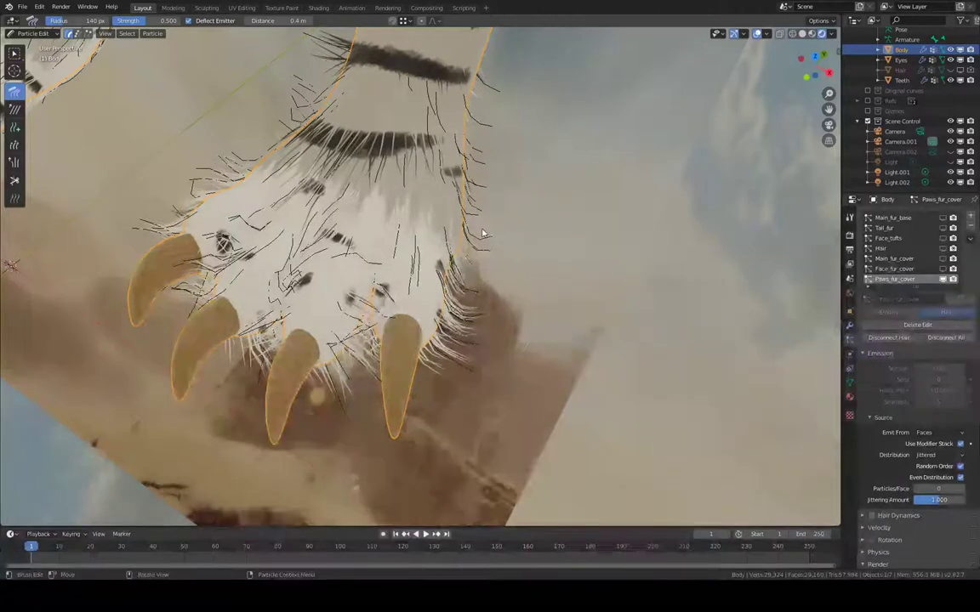
pyautogui.moveTo(489, 237)
pyautogui.mouseDown()
pyautogui.moveTo(475, 304)
pyautogui.moveTo(447, 342)
pyautogui.mouseUp()
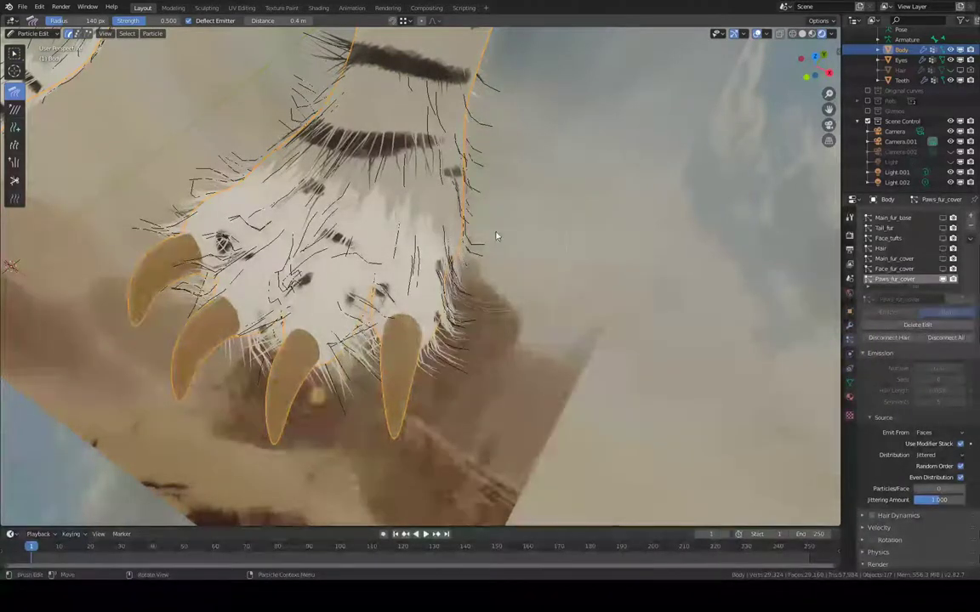
# - Bring up the Children settings of the Paws_fur_cover particle system
pyautogui.moveTo(497, 233); pyautogui.dragTo(387, 217, button='middle')
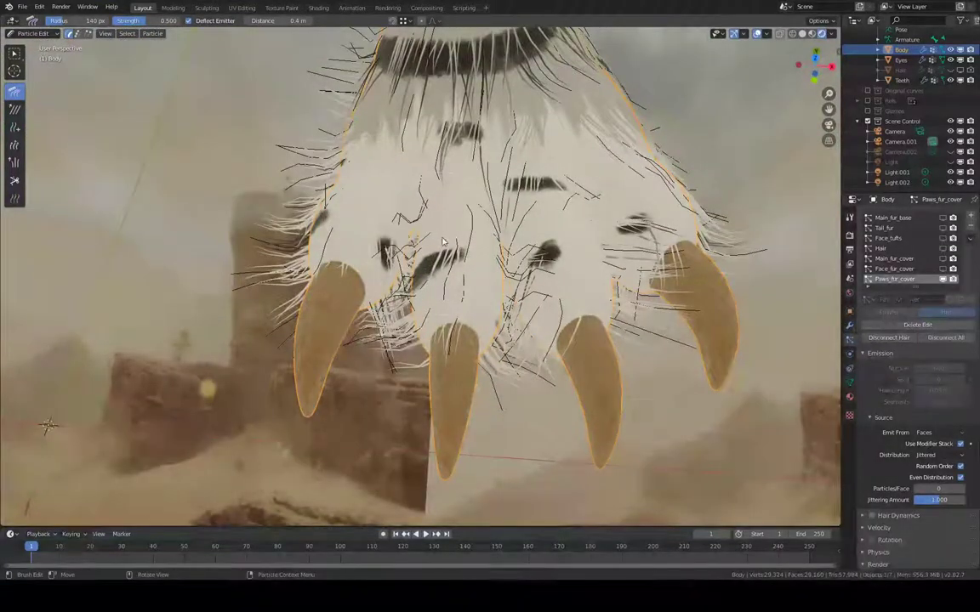
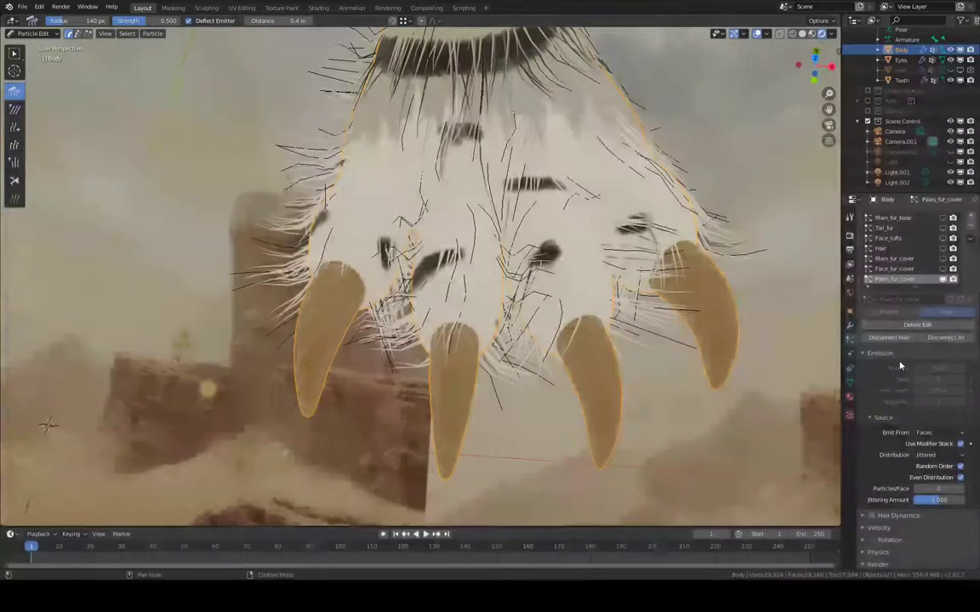
pyautogui.scroll(-10, 899, 335)
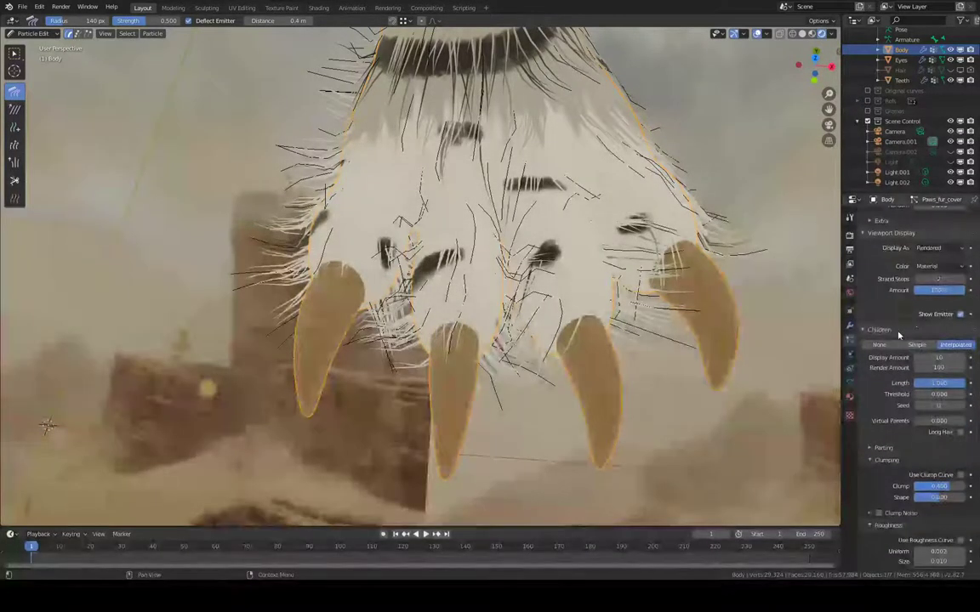
# - Turn off the fur's child hairs to inspect the paw's guide strands, and restore interpolated children
pyautogui.click(881, 345)
pyautogui.moveTo(410, 213); pyautogui.dragTo(481, 191, button='middle')
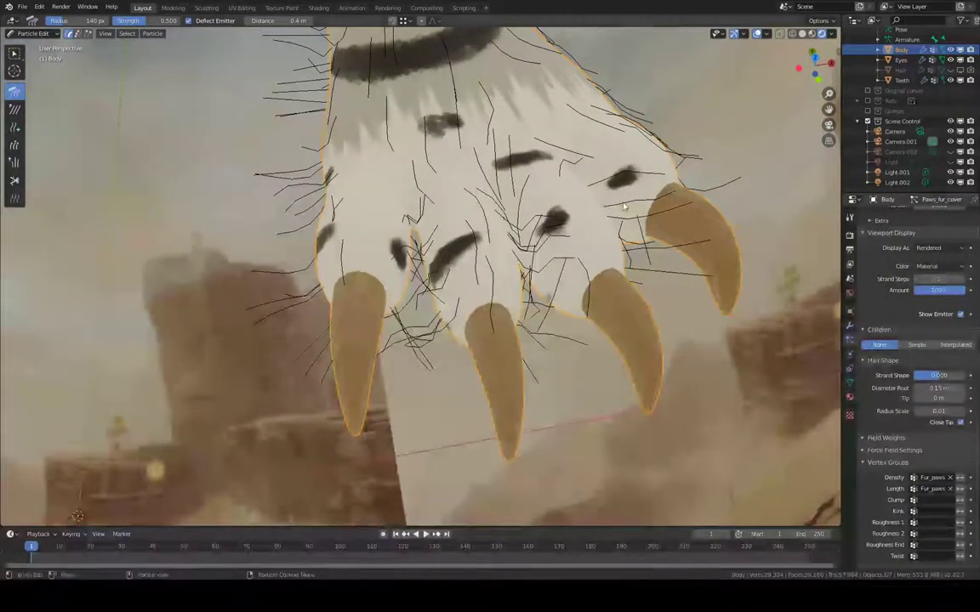
pyautogui.click(956, 344)
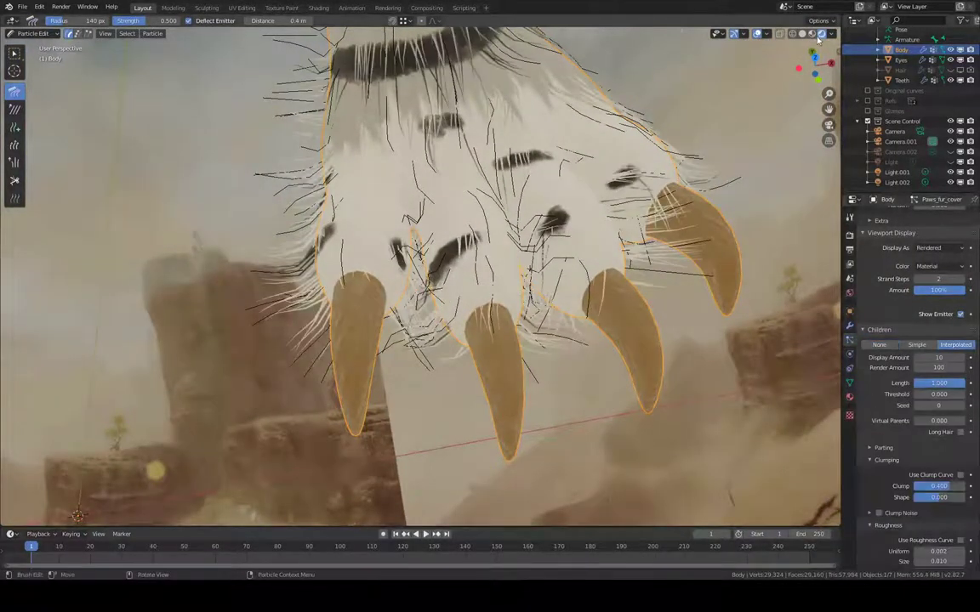
# - Set the comb brush radius to 93 px and comb the guide hairs in the gap between the toes toward the claws
pyautogui.scroll(3, 451, 213)
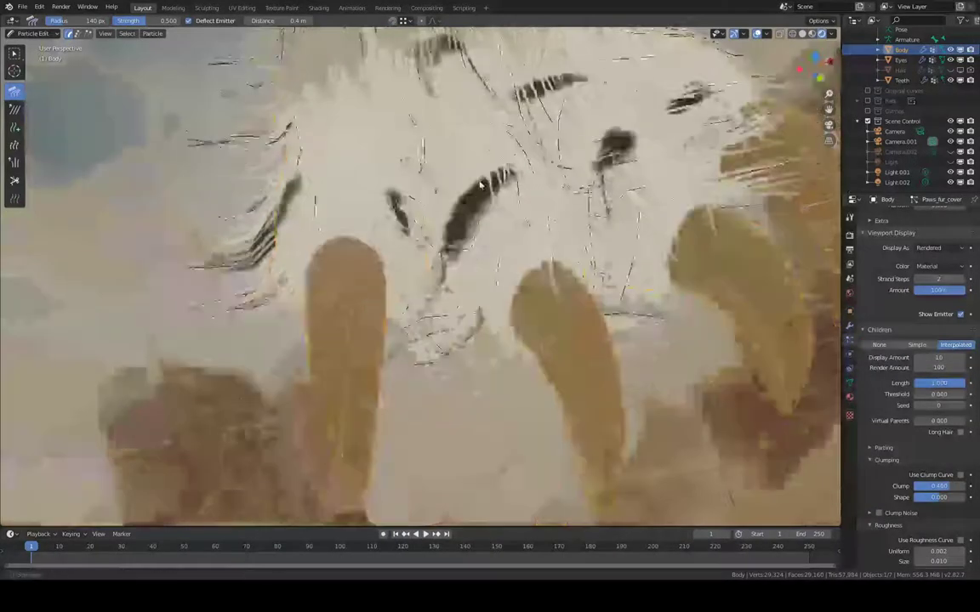
pyautogui.press('f')
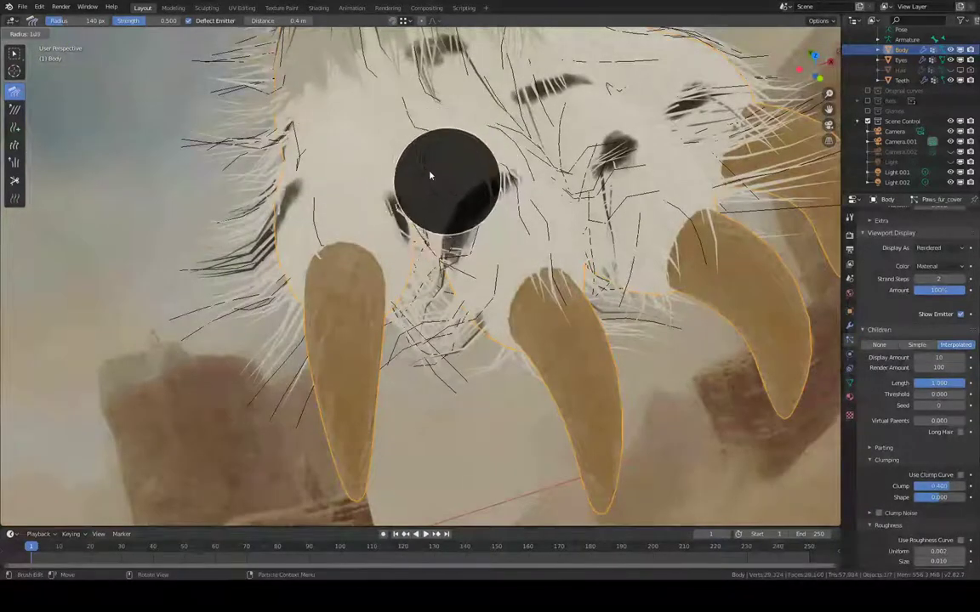
pyautogui.click(418, 158)
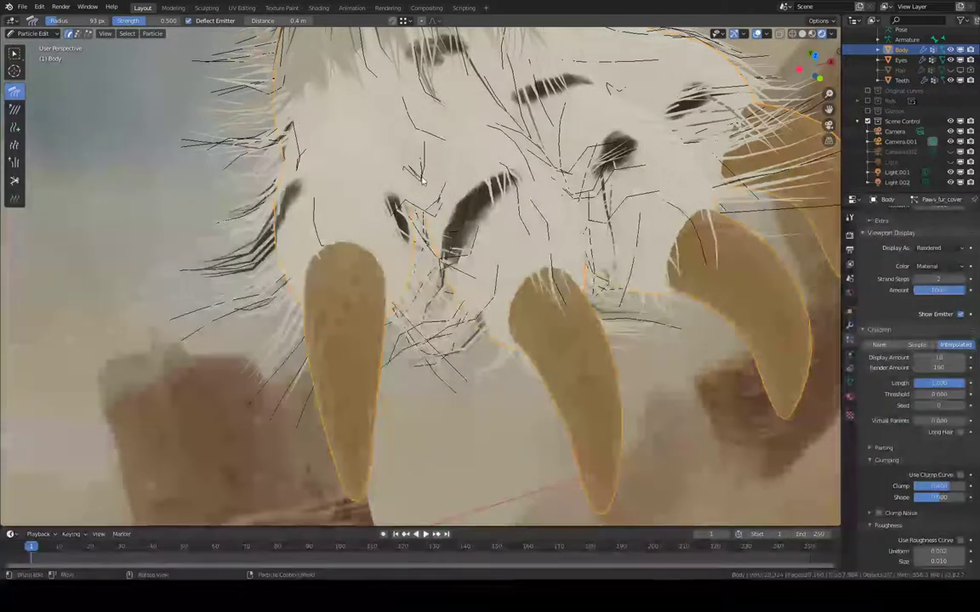
pyautogui.moveTo(425, 178); pyautogui.dragTo(473, 252)
pyautogui.moveTo(473, 297); pyautogui.dragTo(417, 274)
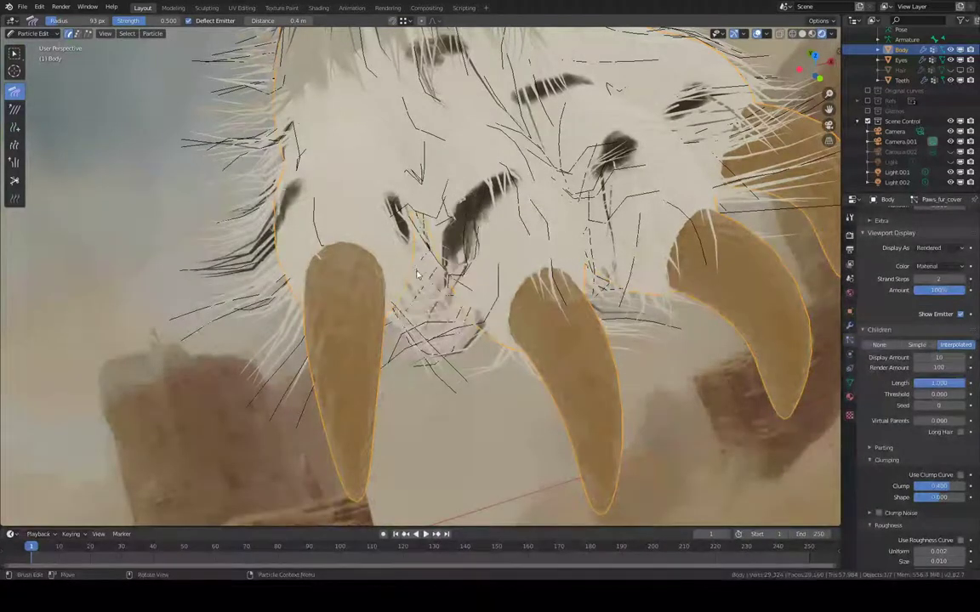
pyautogui.moveTo(397, 319); pyautogui.dragTo(432, 325)
# - Inspect the paw fur from the side and below, and comb the side of the toe with a 128 px brush radius
pyautogui.moveTo(496, 370); pyautogui.dragTo(459, 171, button='middle')
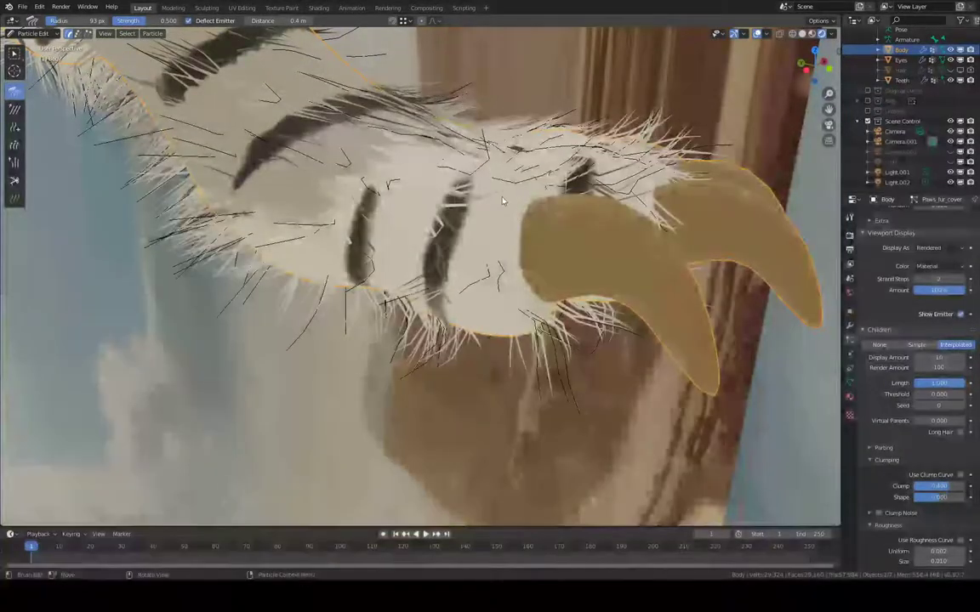
pyautogui.moveTo(499, 184); pyautogui.dragTo(516, 168, button='middle')
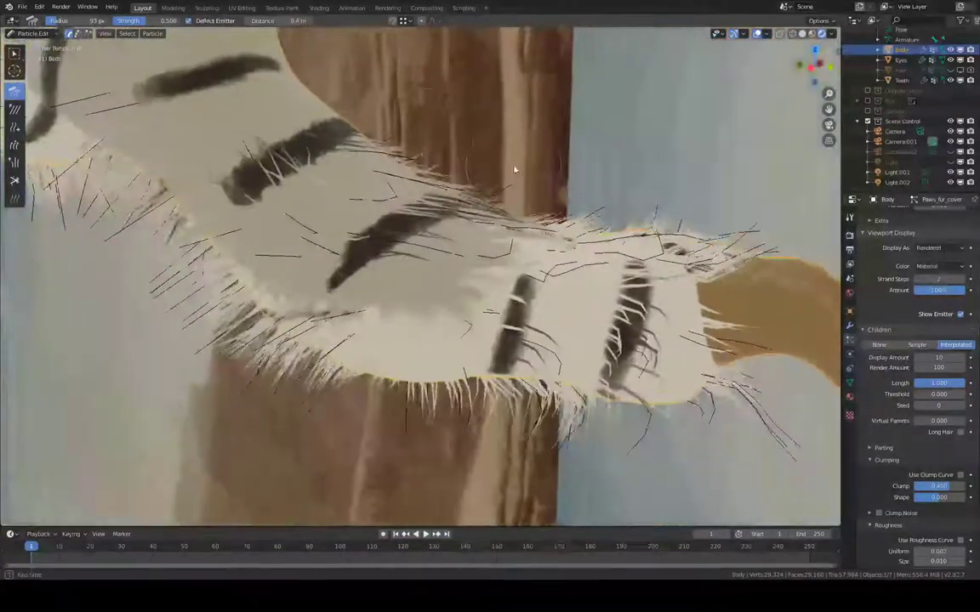
pyautogui.moveTo(434, 137); pyautogui.dragTo(437, 76, button='middle')
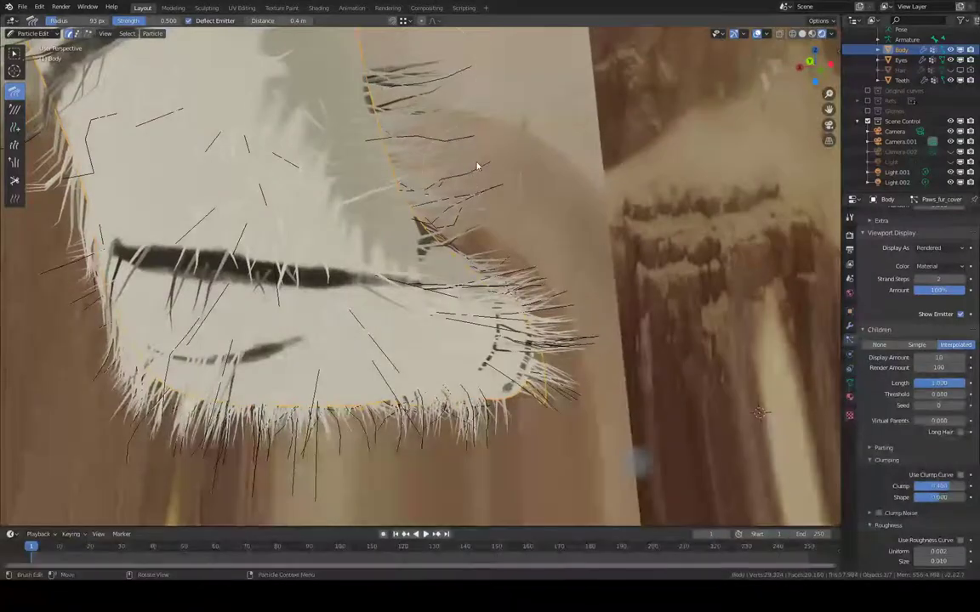
pyautogui.moveTo(476, 165); pyautogui.dragTo(274, 241, button='middle')
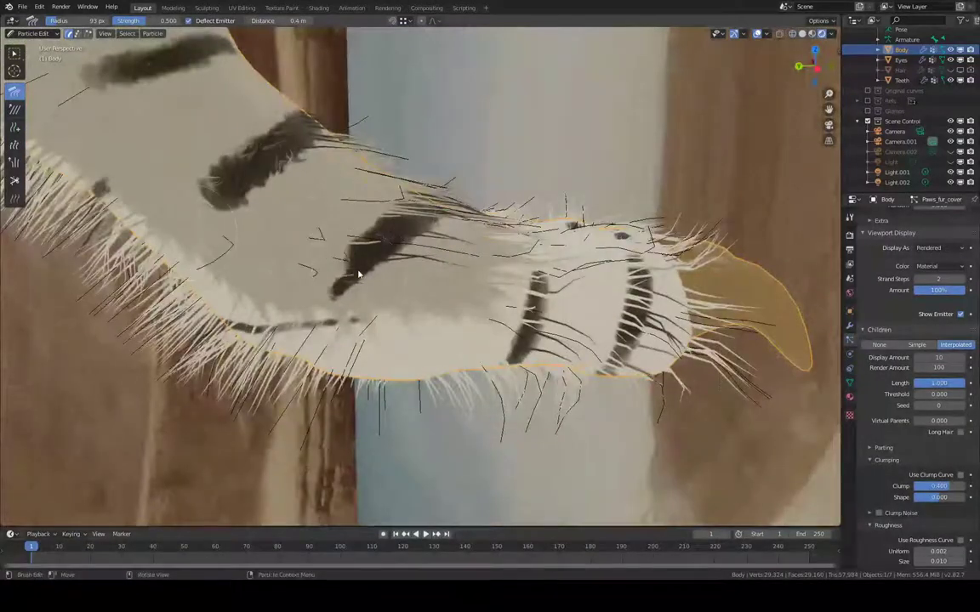
pyautogui.moveTo(356, 258)
pyautogui.mouseDown(button='middle')
pyautogui.moveTo(508, 218)
pyautogui.moveTo(532, 201)
pyautogui.moveTo(624, 258)
pyautogui.moveTo(365, 234)
pyautogui.moveTo(375, 269)
pyautogui.mouseUp(button='middle')
pyautogui.moveTo(595, 268); pyautogui.dragTo(559, 263)
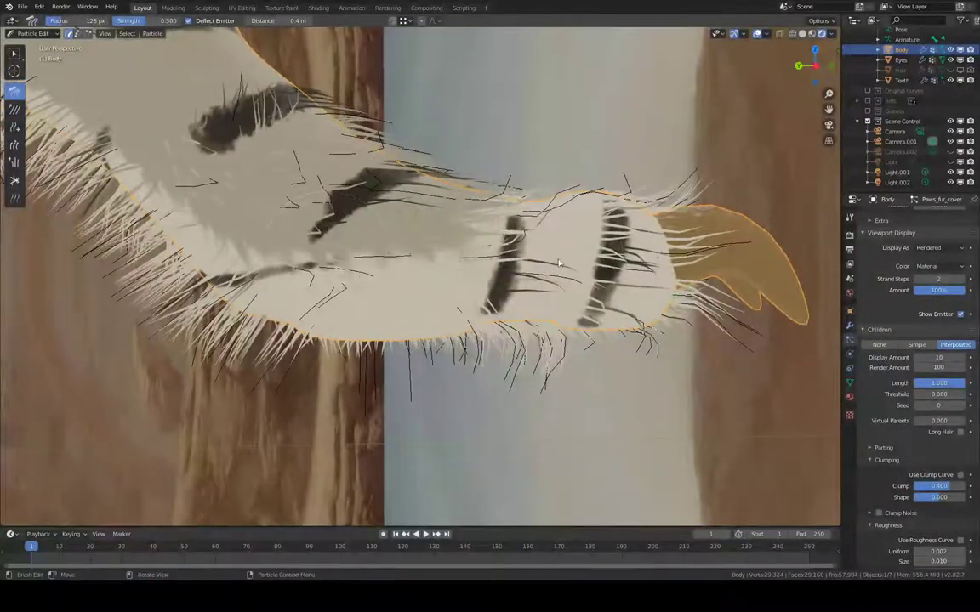
# - Comb the fur on the paw's underside over the striped toe areas toward the claws
pyautogui.moveTo(298, 280); pyautogui.dragTo(518, 219, button='middle')
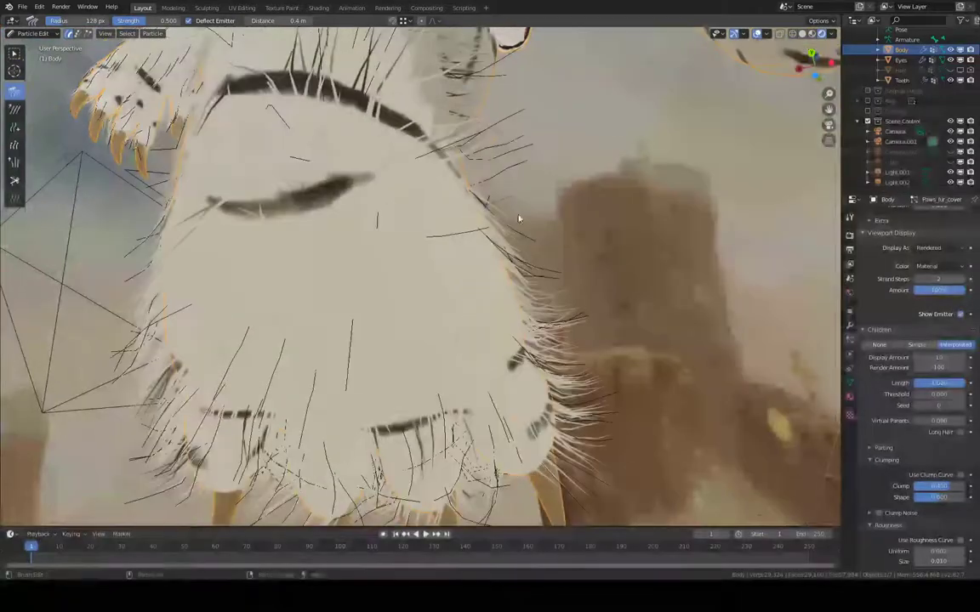
pyautogui.moveTo(377, 335); pyautogui.dragTo(297, 216, button='middle')
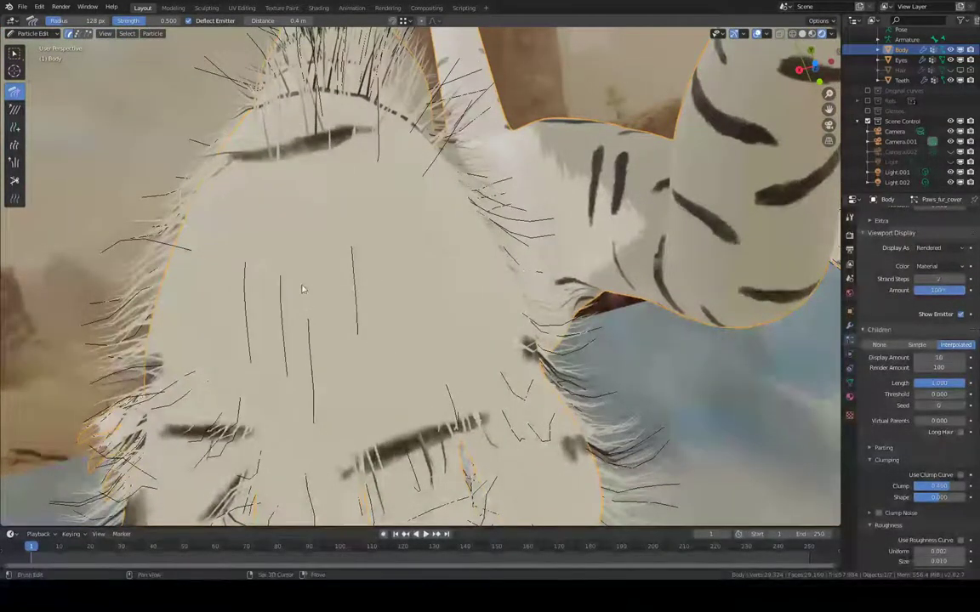
pyautogui.moveTo(303, 284); pyautogui.dragTo(482, 179, button='middle')
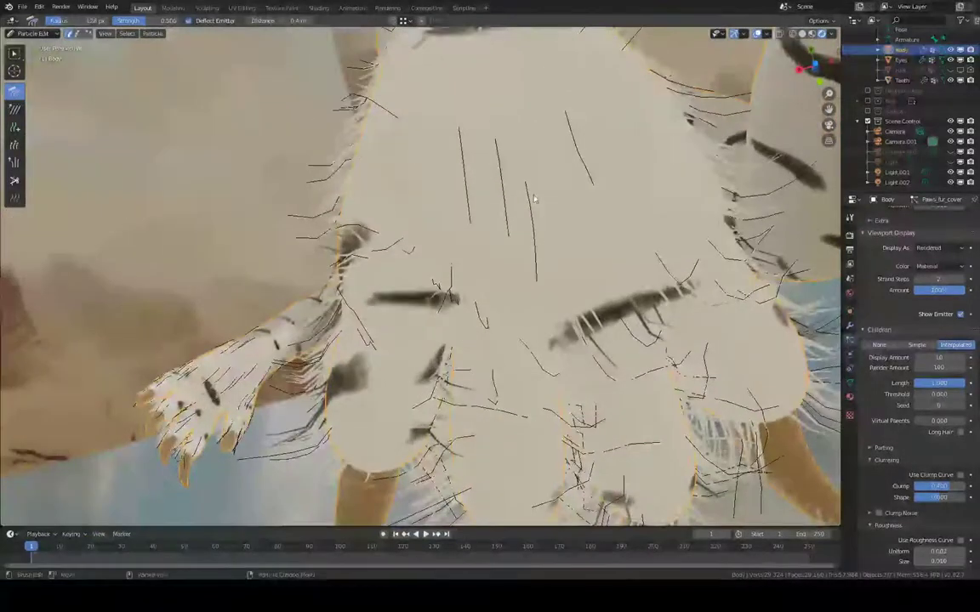
pyautogui.moveTo(463, 306); pyautogui.dragTo(452, 421)
pyautogui.moveTo(333, 281); pyautogui.dragTo(372, 368)
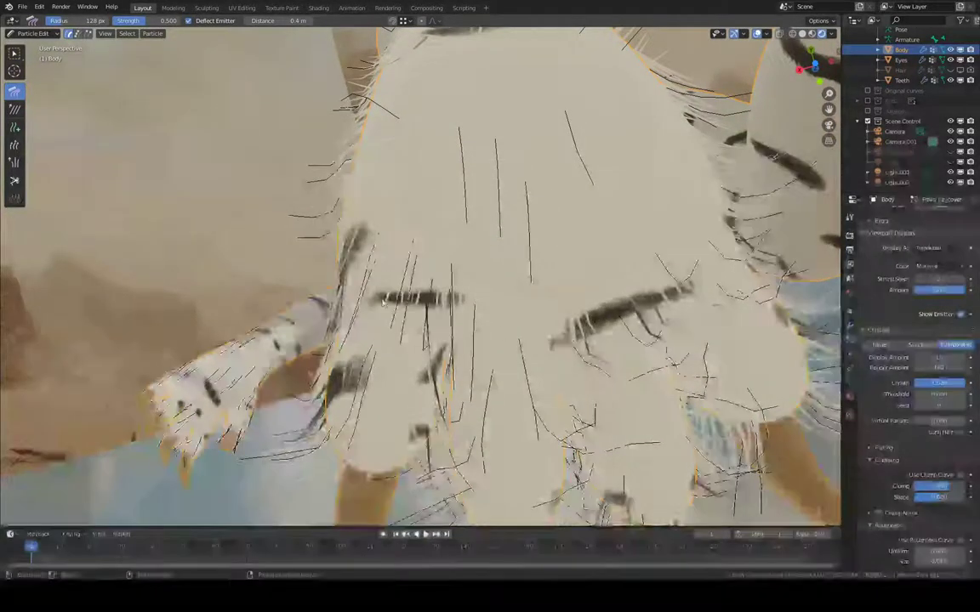
pyautogui.moveTo(476, 280)
pyautogui.mouseDown(button='middle')
pyautogui.moveTo(330, 183)
pyautogui.moveTo(370, 149)
pyautogui.mouseUp(button='middle')
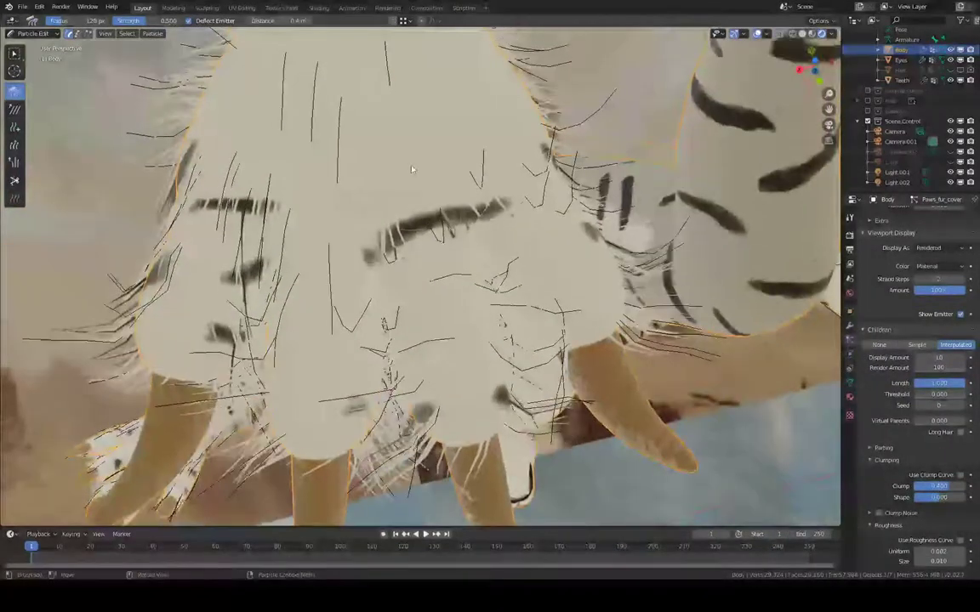
pyautogui.moveTo(452, 388); pyautogui.dragTo(397, 326)
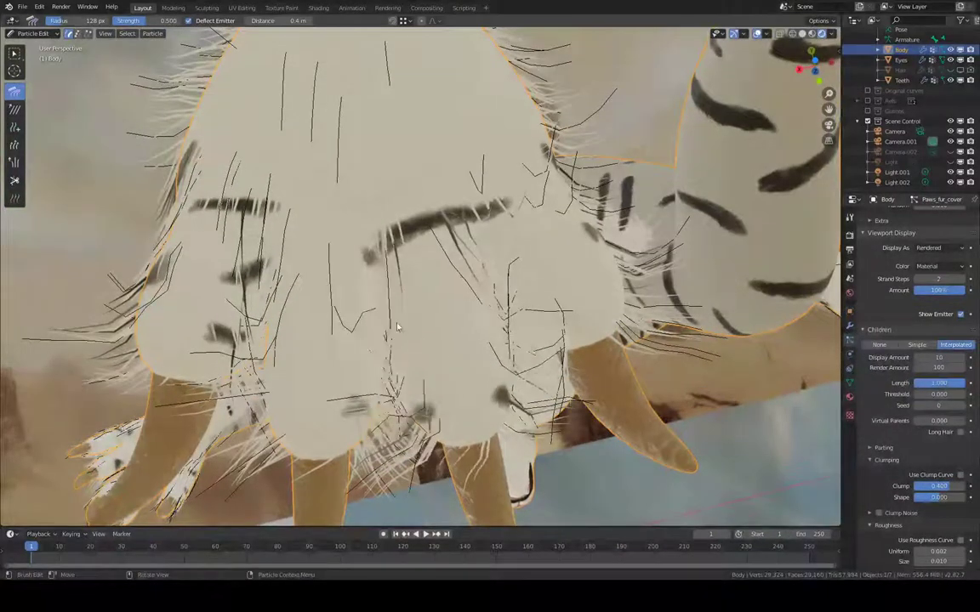
# - Comb the hairs along the outer edge of the paw's underside down over the outermost toe toward its claw
pyautogui.moveTo(336, 377); pyautogui.dragTo(466, 280, button='middle')
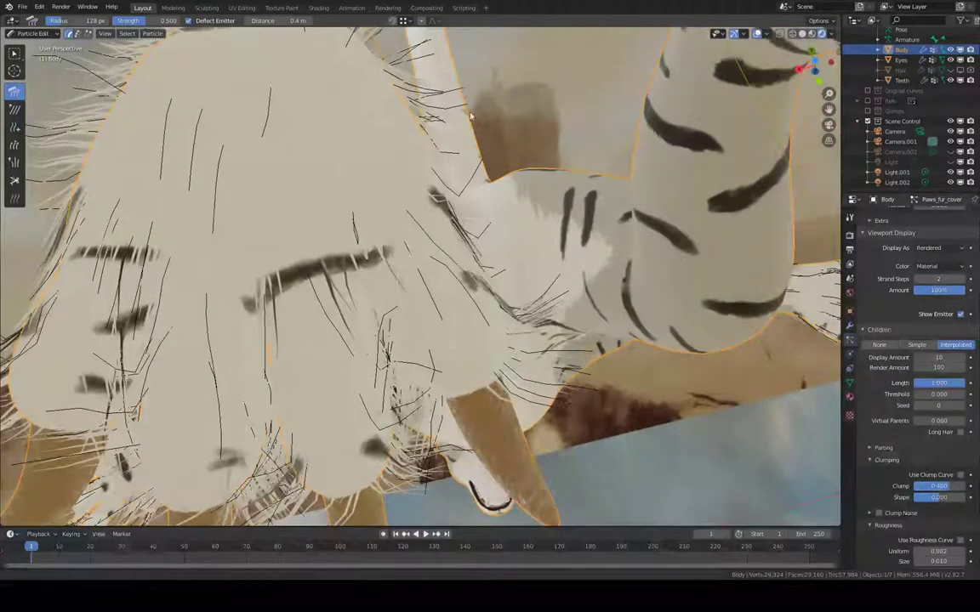
pyautogui.moveTo(466, 109); pyautogui.dragTo(440, 108, button='middle')
pyautogui.moveTo(418, 111); pyautogui.dragTo(496, 291)
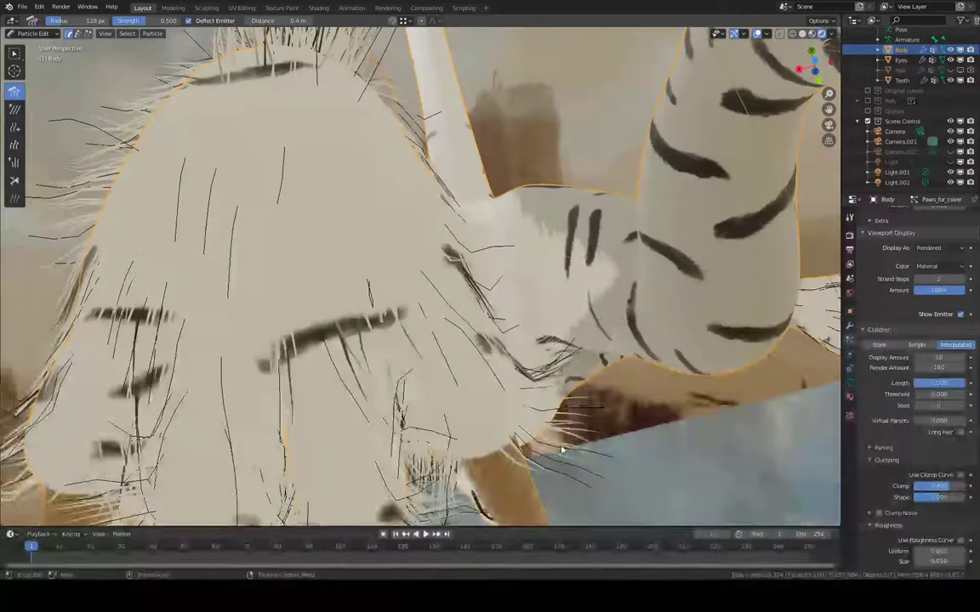
pyautogui.moveTo(503, 366); pyautogui.dragTo(553, 438)
pyautogui.keyDown('shift'); pyautogui.moveTo(510, 207); pyautogui.dragTo(502, 183, button='middle'); pyautogui.keyUp('shift')
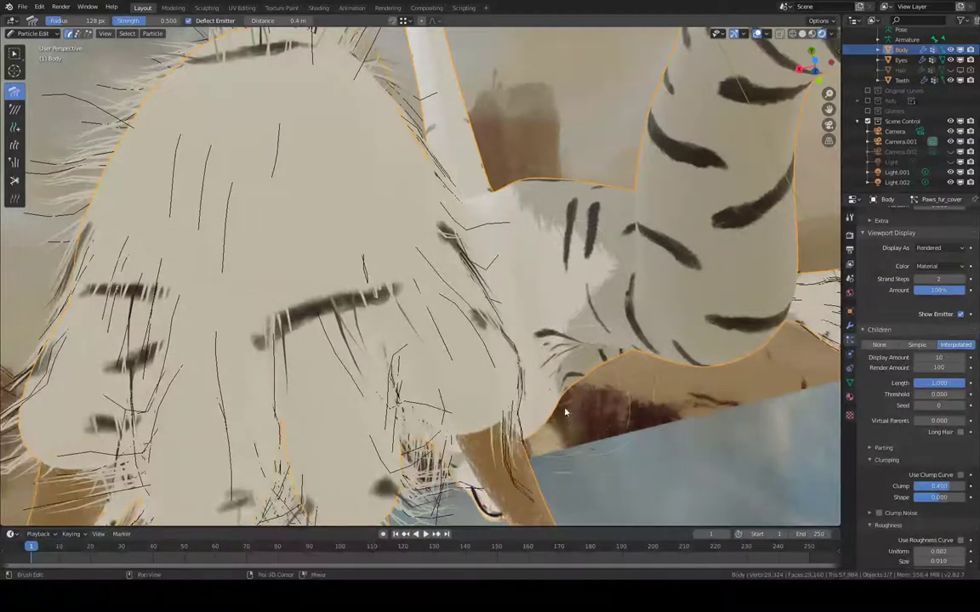
# - Comb the tangled guide hairs between the outermost toe and its neighbour down toward the claws
pyautogui.moveTo(508, 366); pyautogui.dragTo(371, 248, button='middle')
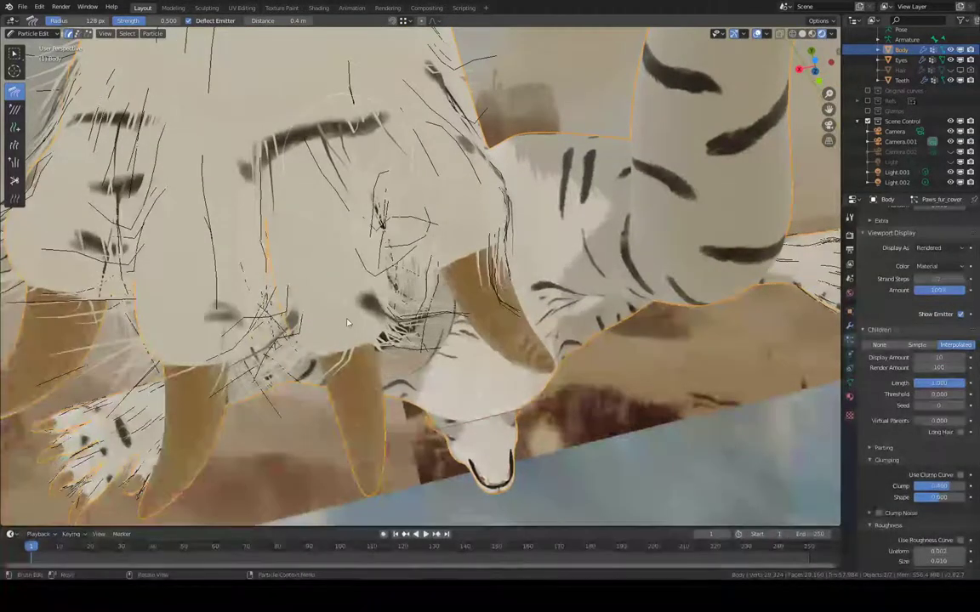
pyautogui.moveTo(348, 166); pyautogui.dragTo(357, 314)
pyautogui.moveTo(434, 228); pyautogui.dragTo(430, 237)
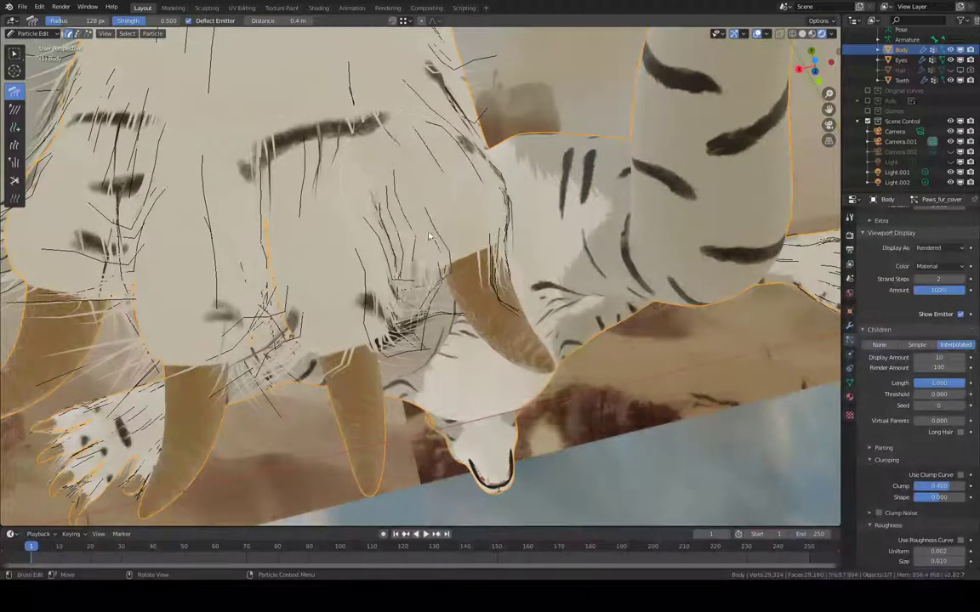
pyautogui.moveTo(423, 332); pyautogui.dragTo(403, 336)
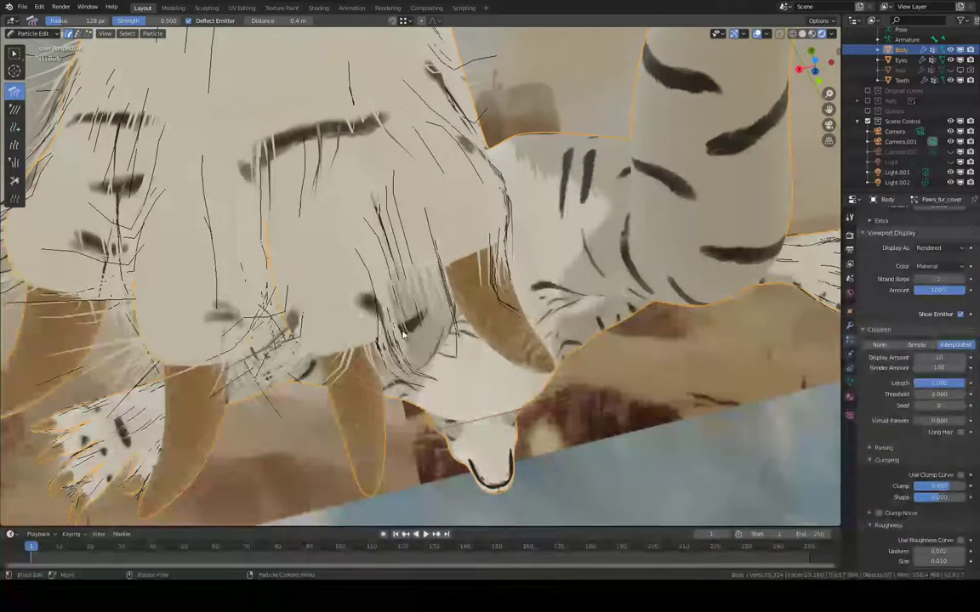
# - Reduce the comb brush radius to 83 px and refine the hairs beside the outermost toe gap and over the adjacent toe
pyautogui.press('f')
pyautogui.click(373, 265)
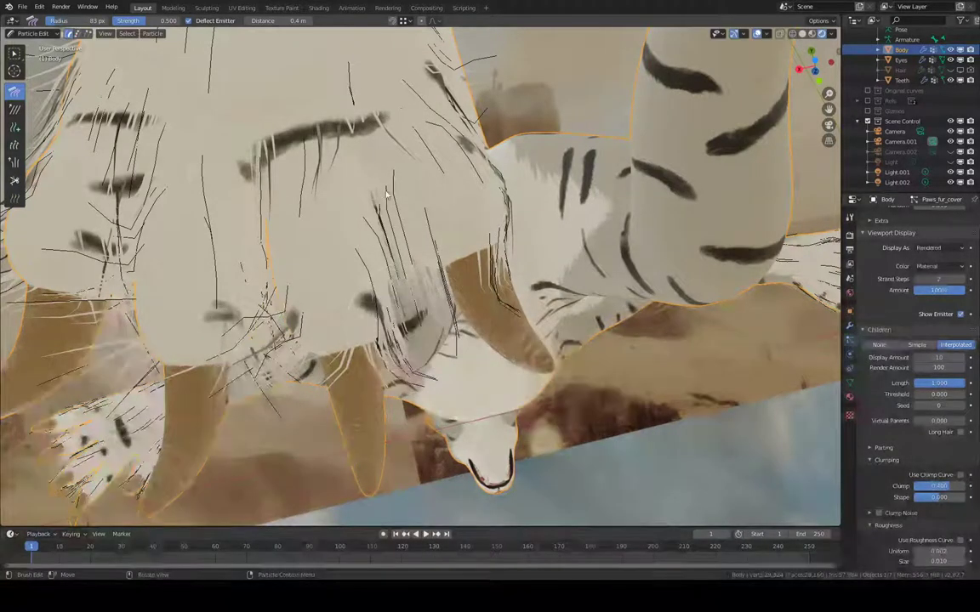
pyautogui.moveTo(421, 246); pyautogui.dragTo(407, 264)
pyautogui.moveTo(448, 310); pyautogui.dragTo(401, 335)
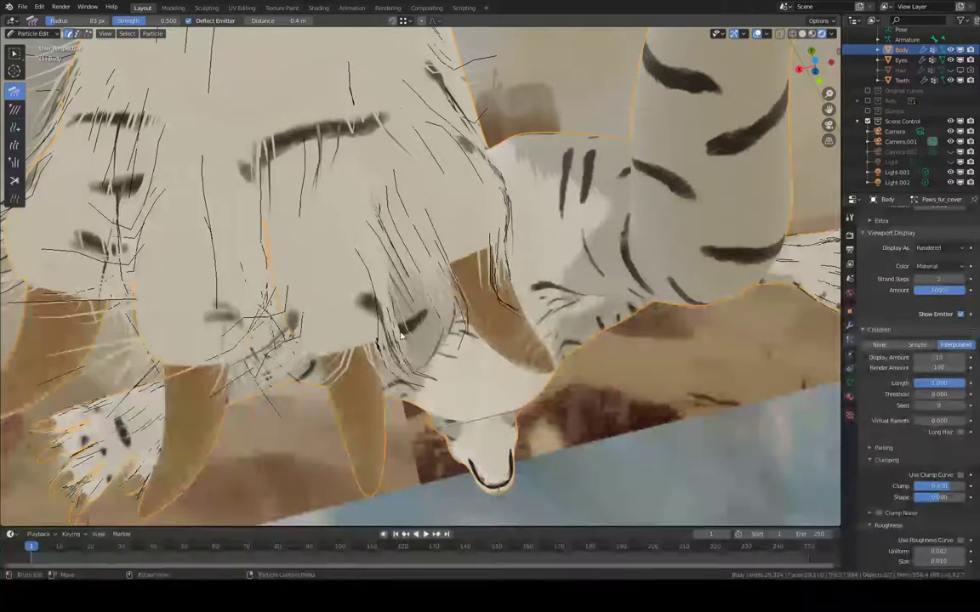
pyautogui.moveTo(338, 238)
pyautogui.mouseDown()
pyautogui.moveTo(343, 333)
pyautogui.moveTo(332, 344)
pyautogui.mouseUp()
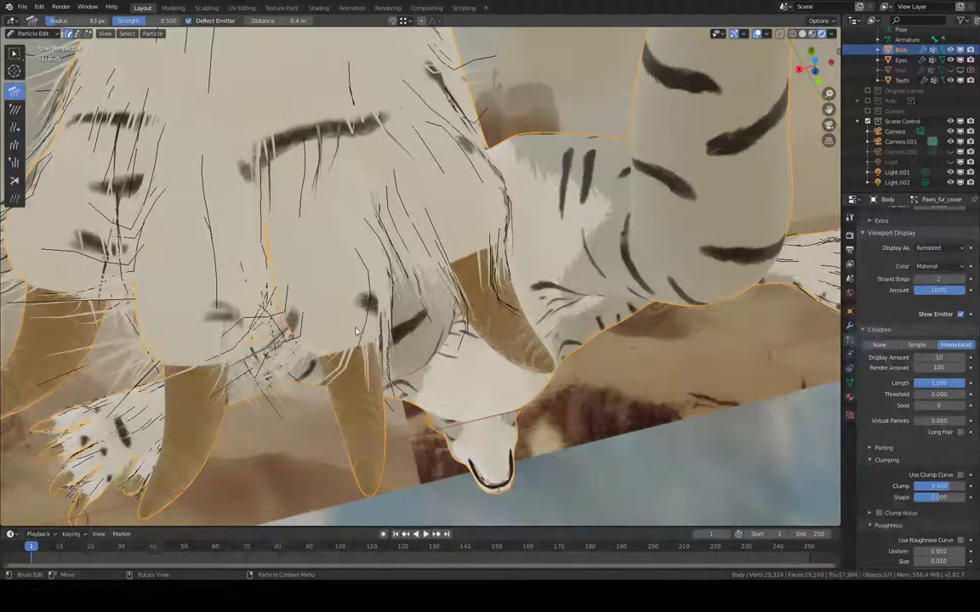
pyautogui.moveTo(323, 229); pyautogui.dragTo(321, 285)
# - Comb the crossed hairs in the gap between the two middle toes on the paw's underside, spreading them toward the claws
pyautogui.moveTo(322, 287); pyautogui.dragTo(374, 341, button='middle')
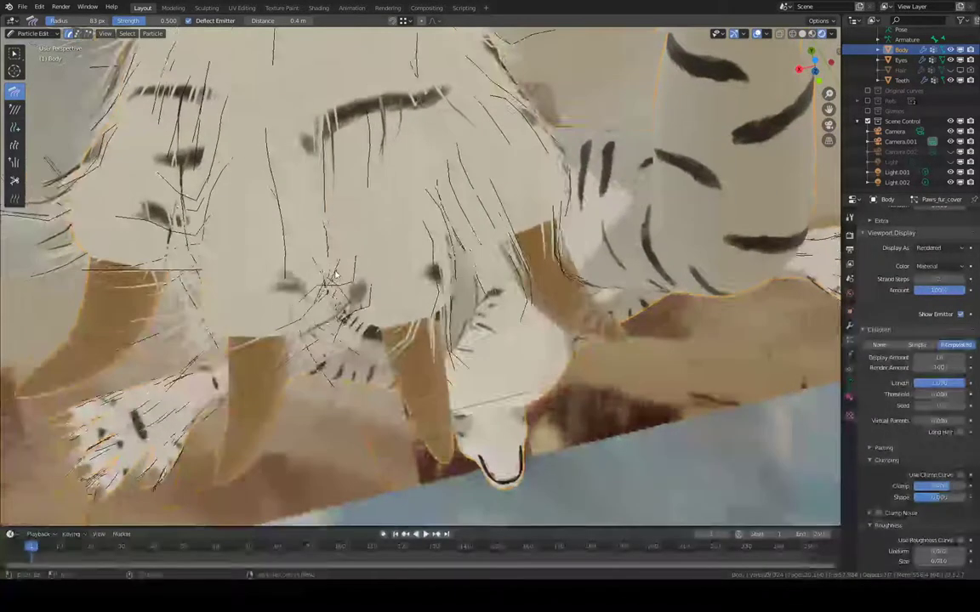
pyautogui.moveTo(380, 343); pyautogui.dragTo(315, 256)
pyautogui.moveTo(291, 316); pyautogui.dragTo(337, 275)
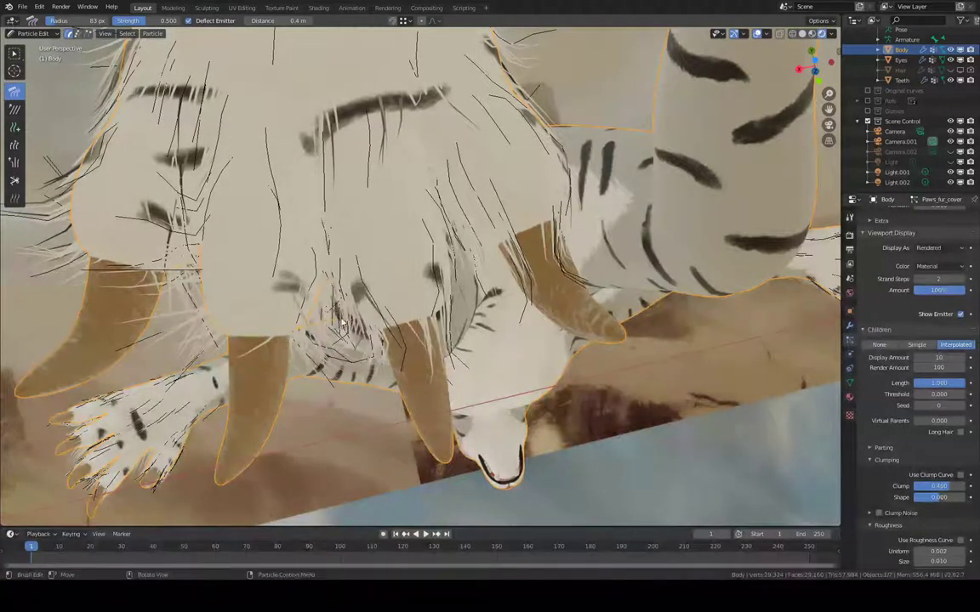
pyautogui.moveTo(314, 294); pyautogui.dragTo(405, 283, button='middle')
pyautogui.moveTo(405, 283); pyautogui.dragTo(387, 308)
pyautogui.moveTo(372, 356)
pyautogui.mouseDown()
pyautogui.moveTo(380, 323)
pyautogui.moveTo(423, 303)
pyautogui.moveTo(433, 311)
pyautogui.mouseUp()
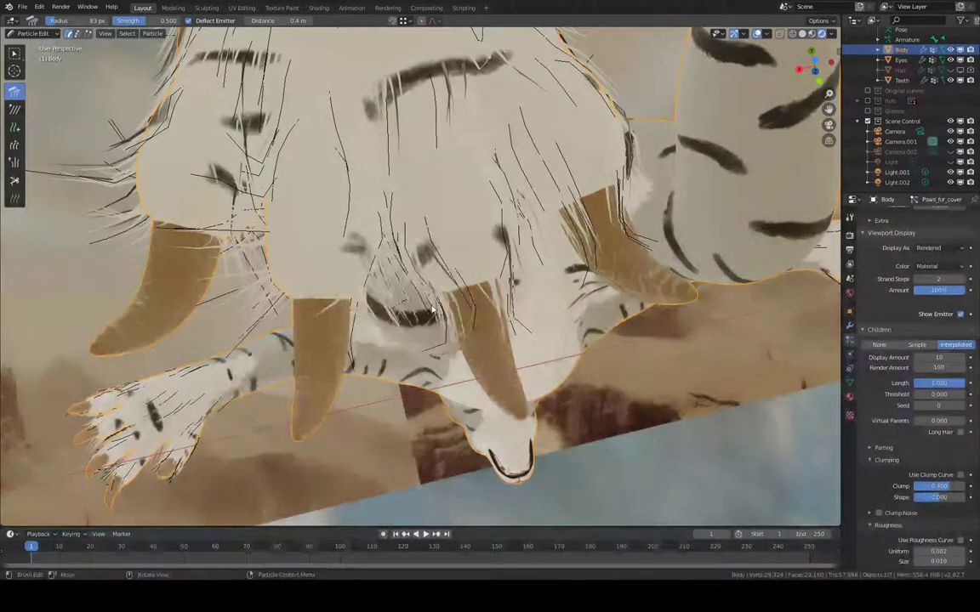
pyautogui.moveTo(373, 249); pyautogui.dragTo(497, 360, button='middle')
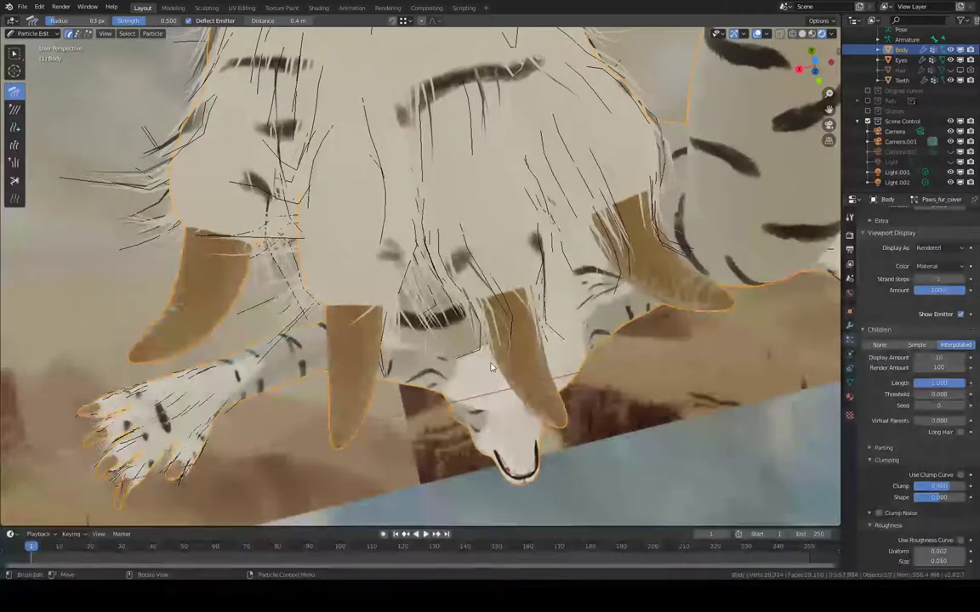
pyautogui.moveTo(444, 330); pyautogui.dragTo(412, 260)
# - Comb the hairs between the paw's other end toe and the adjacent middle toe down toward the claws
pyautogui.moveTo(413, 259); pyautogui.dragTo(460, 264, button='middle')
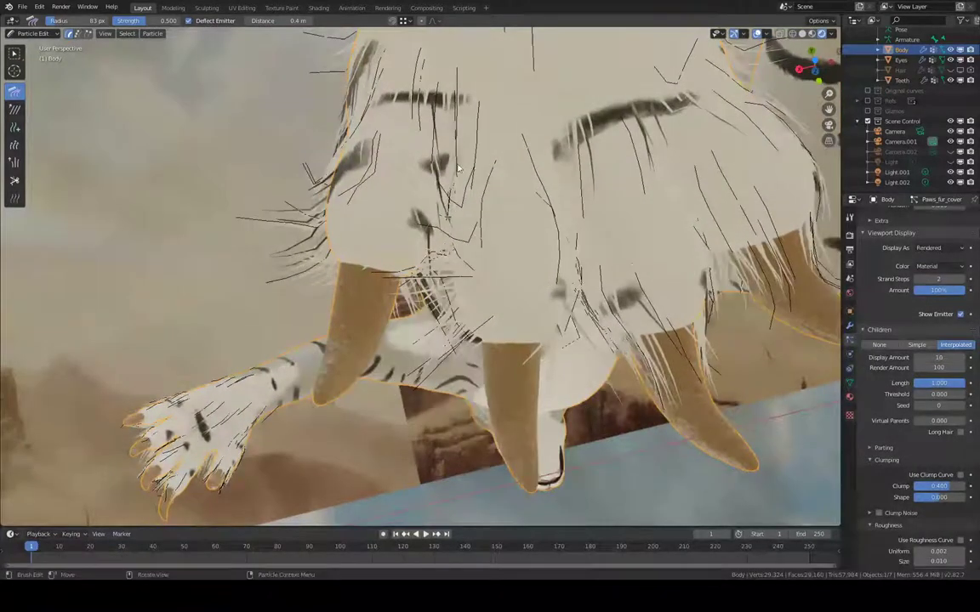
pyautogui.moveTo(458, 169); pyautogui.dragTo(457, 303)
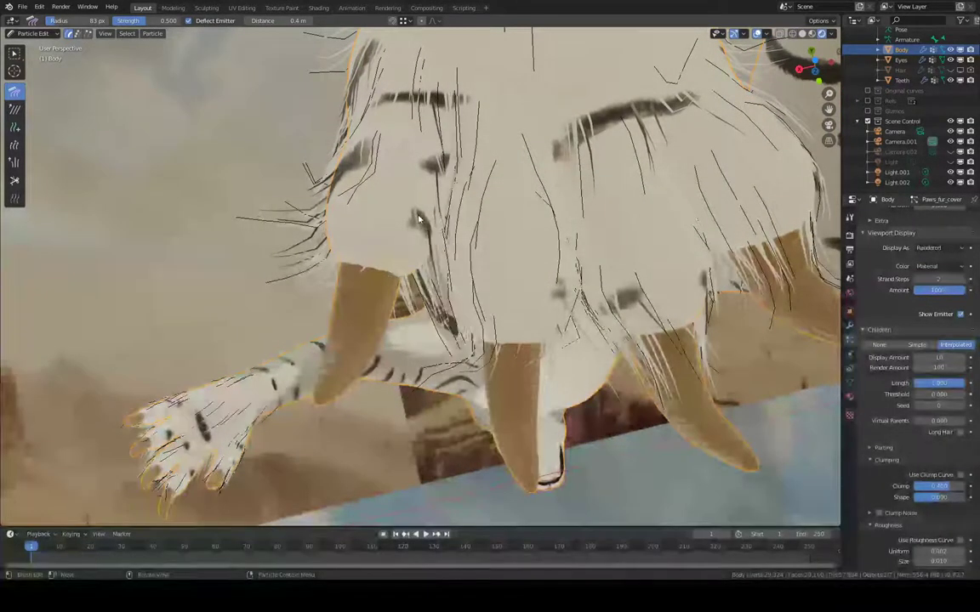
pyautogui.moveTo(436, 175); pyautogui.dragTo(391, 257)
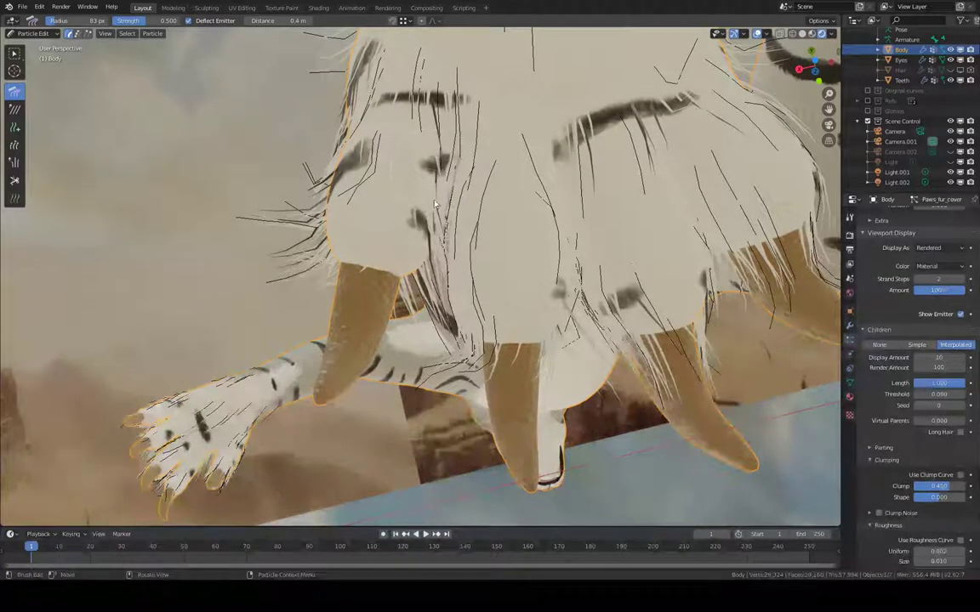
pyautogui.moveTo(433, 199)
pyautogui.mouseDown()
pyautogui.moveTo(391, 284)
pyautogui.moveTo(419, 247)
pyautogui.mouseUp()
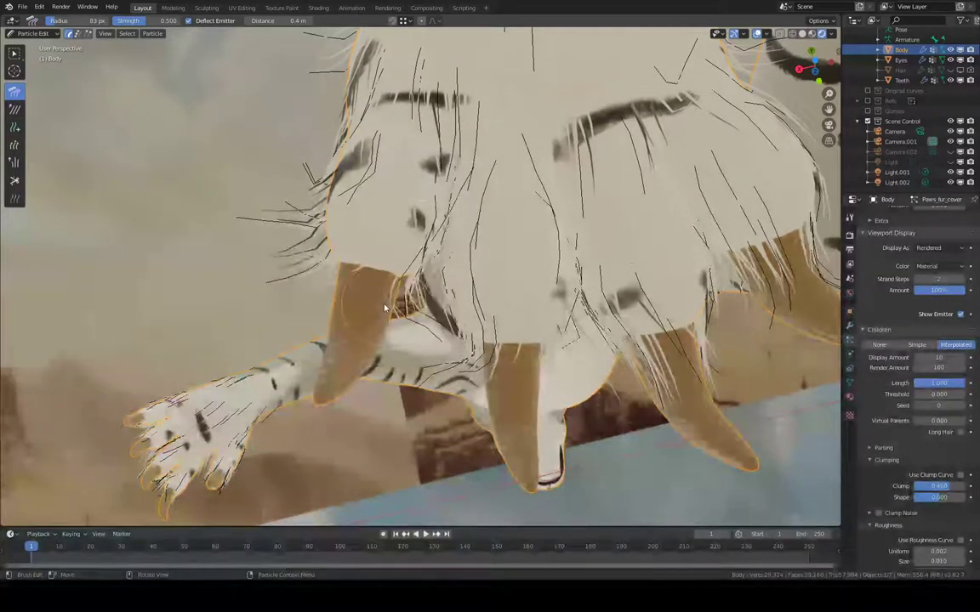
pyautogui.moveTo(381, 374); pyautogui.dragTo(354, 312)
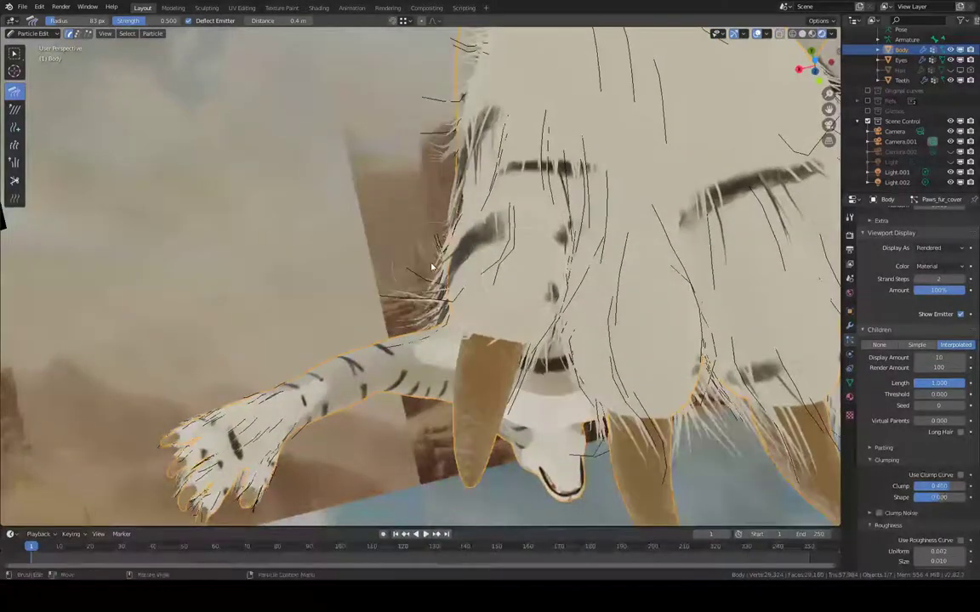
# - Comb the stray hairs along the end toe's edge and the paw's sole side flat toward the claws
pyautogui.moveTo(441, 347); pyautogui.dragTo(486, 301)
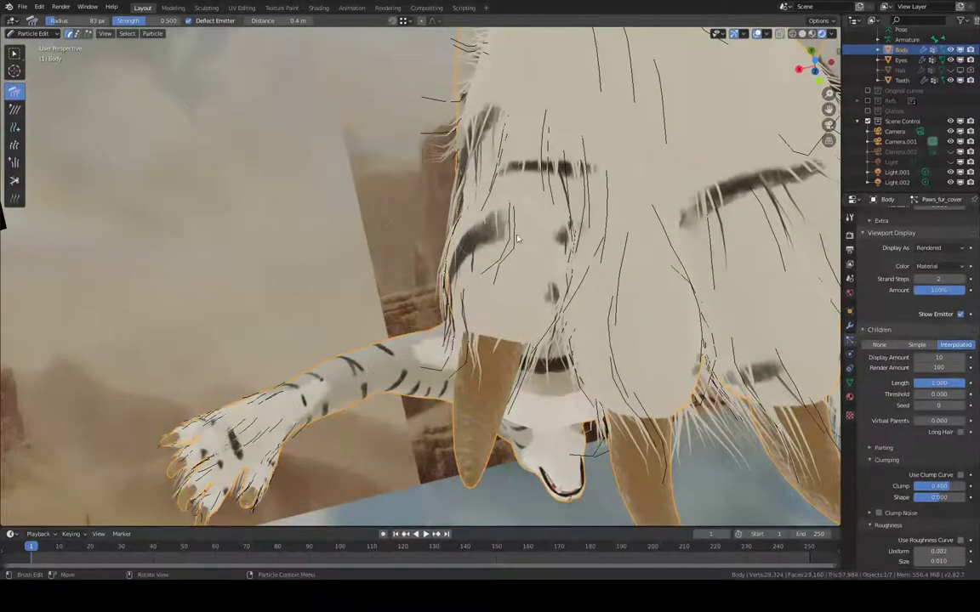
pyautogui.moveTo(518, 240); pyautogui.dragTo(619, 141, button='middle')
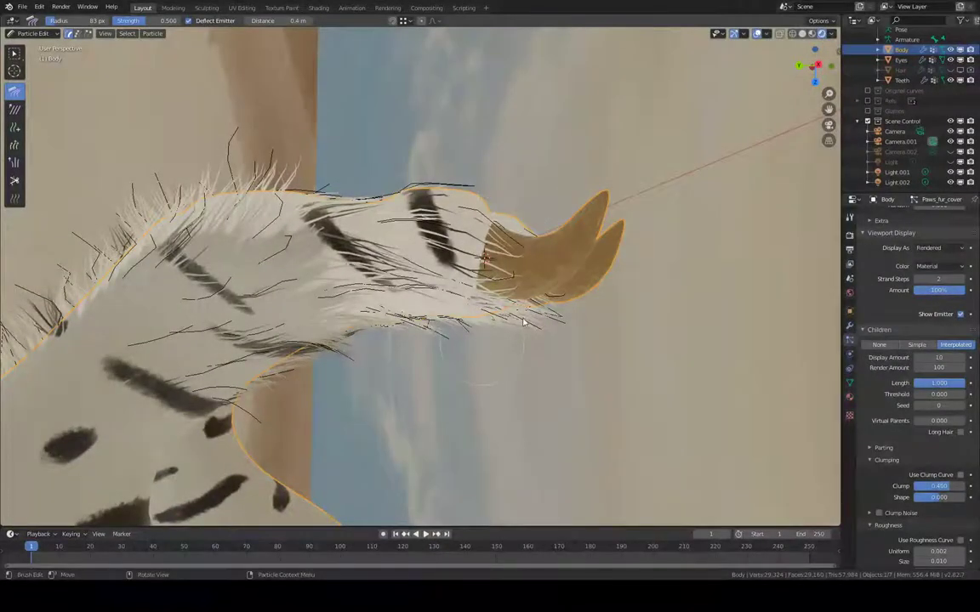
pyautogui.moveTo(555, 317); pyautogui.dragTo(554, 279)
pyautogui.keyDown('shift'); pyautogui.moveTo(520, 231); pyautogui.dragTo(603, 200, button='middle'); pyautogui.keyUp('shift')
pyautogui.moveTo(338, 146); pyautogui.dragTo(312, 146)
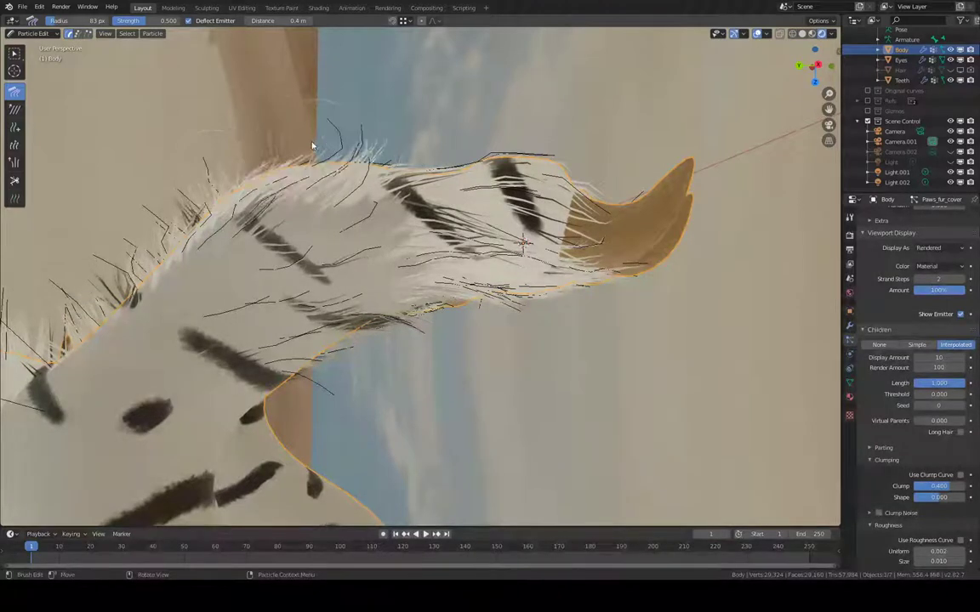
pyautogui.moveTo(385, 156); pyautogui.dragTo(370, 168)
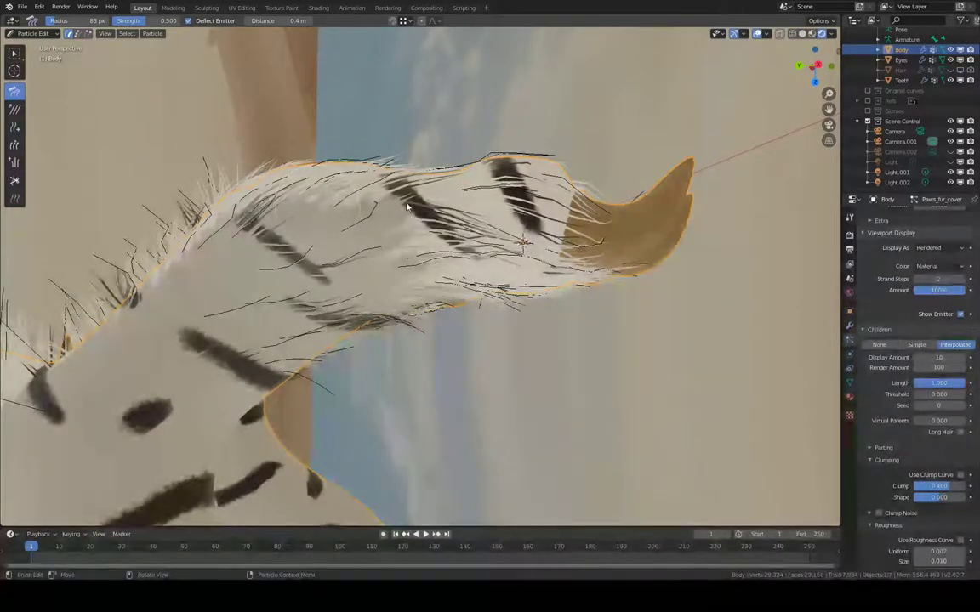
pyautogui.moveTo(407, 207); pyautogui.dragTo(239, 232, button='middle')
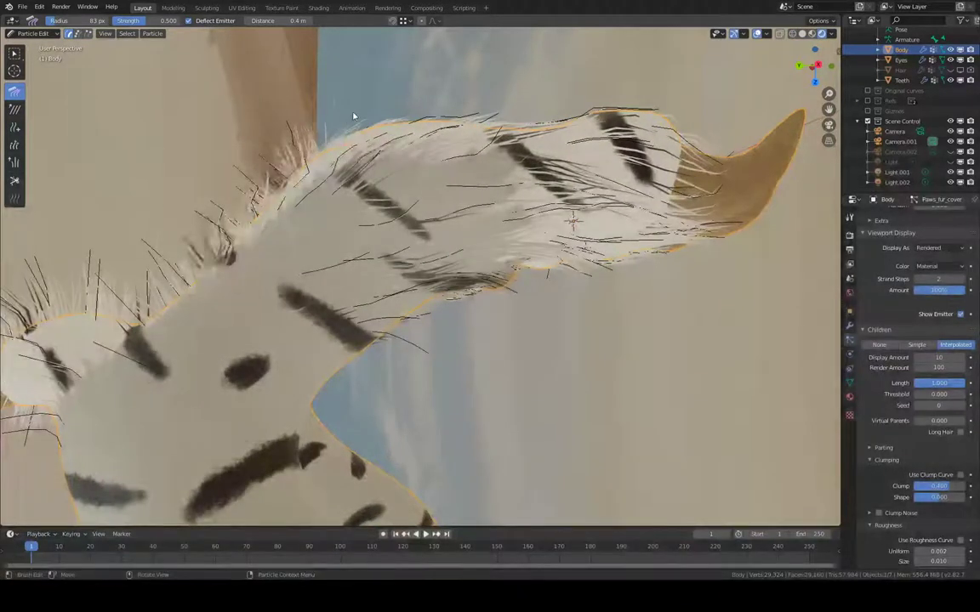
# - Comb the hairs beneath the foot's heel claw and along the back and underside of the sole so they lie flatter
pyautogui.moveTo(395, 91); pyautogui.dragTo(530, 258, button='middle')
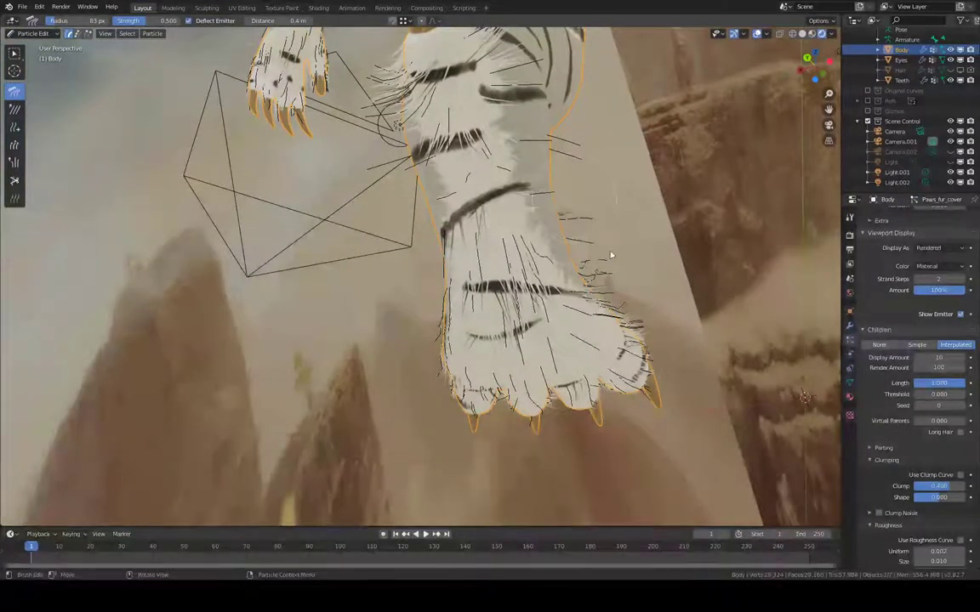
pyautogui.moveTo(647, 238); pyautogui.dragTo(575, 314, button='middle')
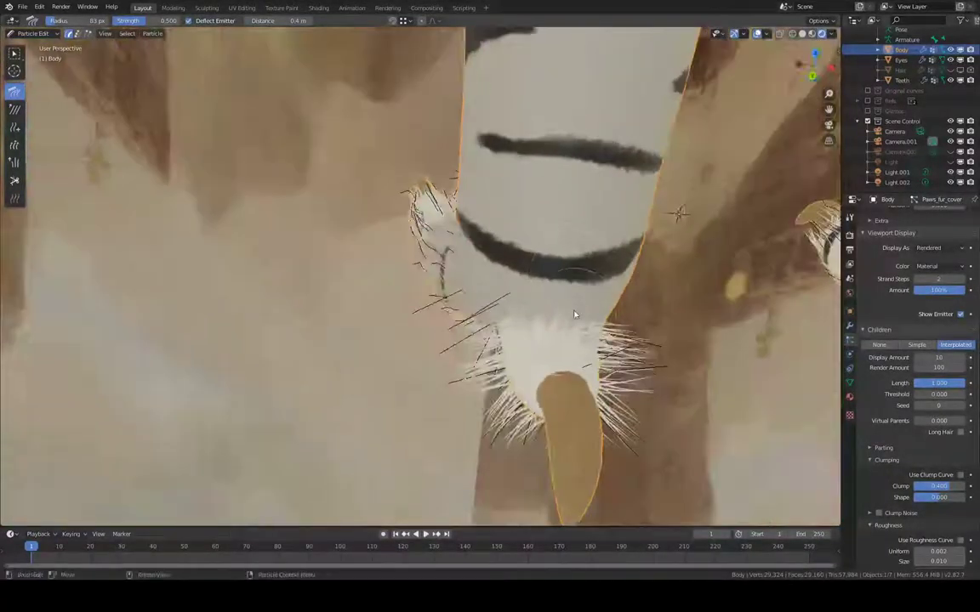
pyautogui.moveTo(577, 382); pyautogui.dragTo(367, 216, button='middle')
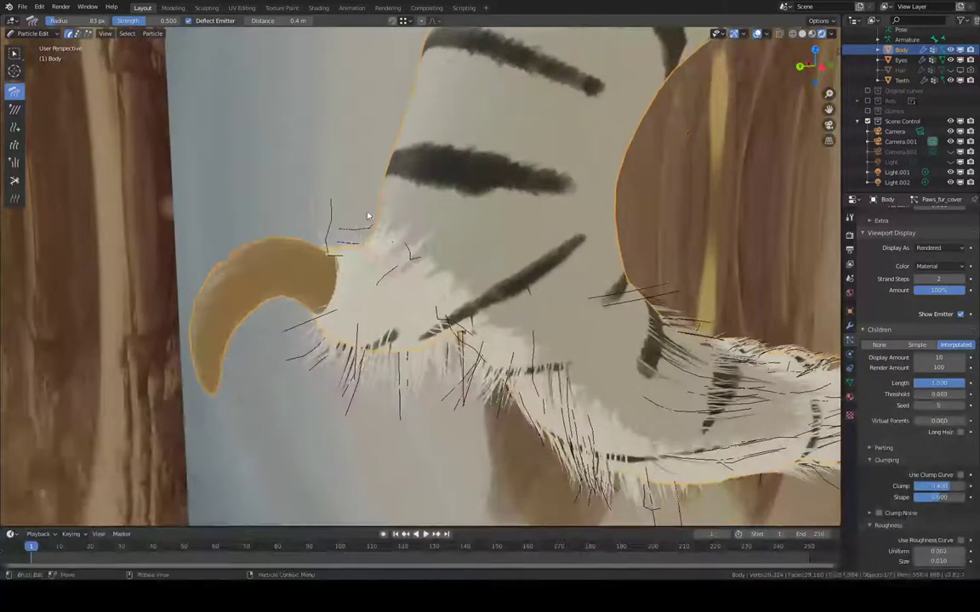
pyautogui.keyDown('shift'); pyautogui.moveTo(402, 284); pyautogui.dragTo(402, 255, button='middle'); pyautogui.keyUp('shift')
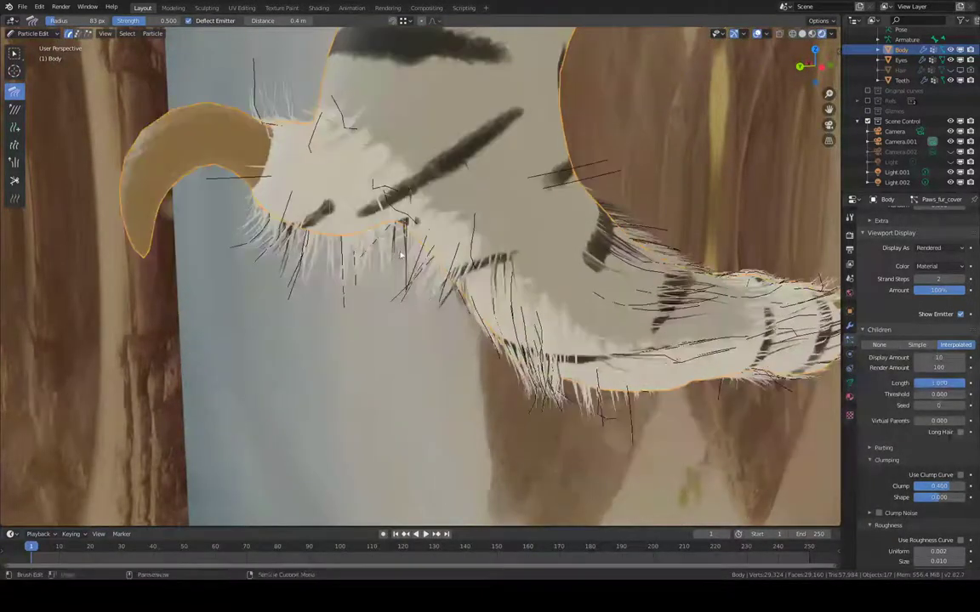
pyautogui.moveTo(280, 229)
pyautogui.mouseDown()
pyautogui.moveTo(447, 234)
pyautogui.moveTo(443, 276)
pyautogui.mouseUp()
pyautogui.moveTo(431, 277); pyautogui.dragTo(399, 264, button='middle')
pyautogui.moveTo(232, 224); pyautogui.dragTo(261, 240)
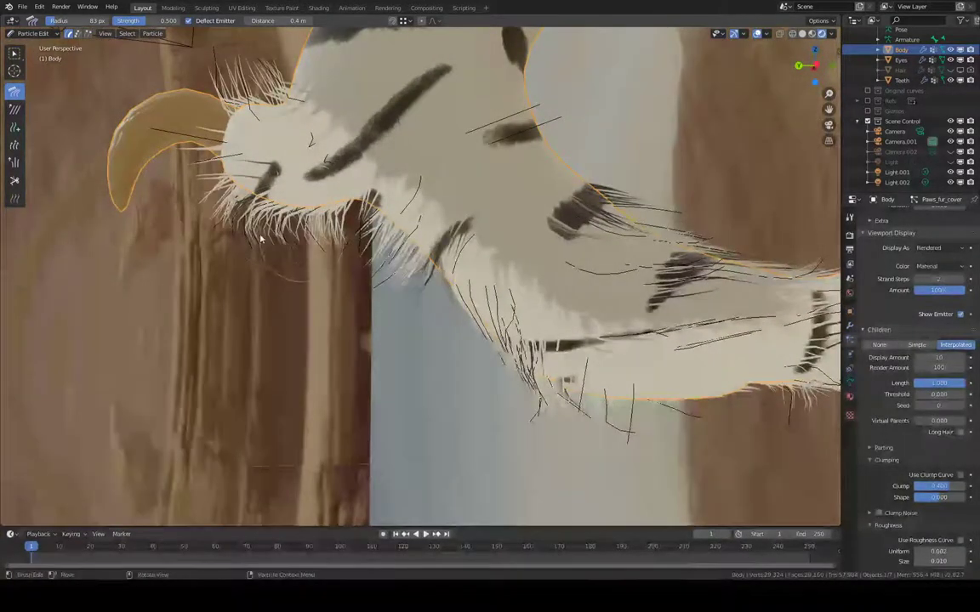
pyautogui.moveTo(321, 249)
pyautogui.mouseDown()
pyautogui.moveTo(405, 278)
pyautogui.moveTo(571, 422)
pyautogui.mouseUp()
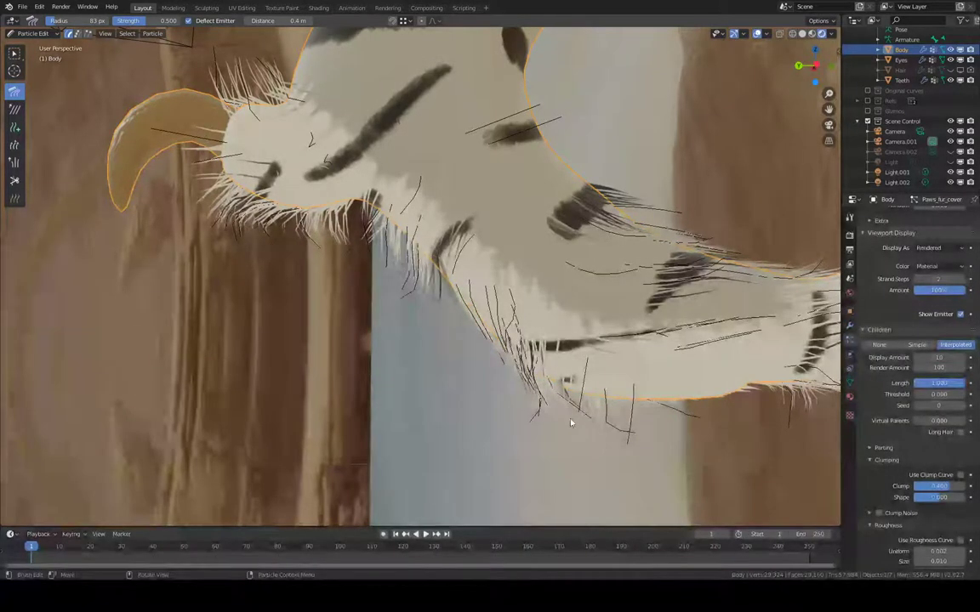
pyautogui.moveTo(638, 402)
pyautogui.mouseDown()
pyautogui.moveTo(616, 387)
pyautogui.moveTo(658, 411)
pyautogui.moveTo(654, 418)
pyautogui.mouseUp()
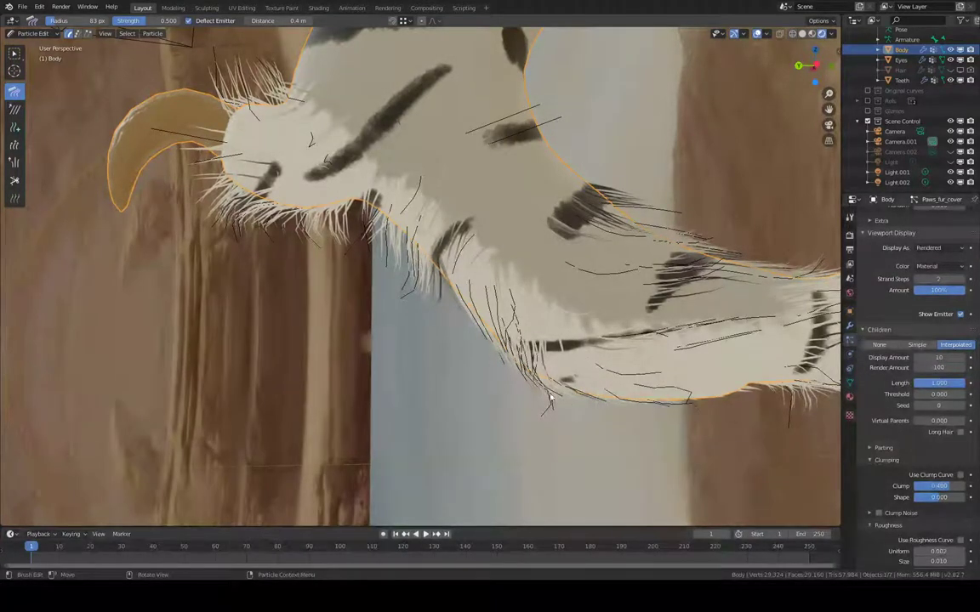
# - Comb the hairs sticking out from the side of the foot's sole near the heel down toward the toes
pyautogui.moveTo(509, 282); pyautogui.dragTo(510, 153, button='middle')
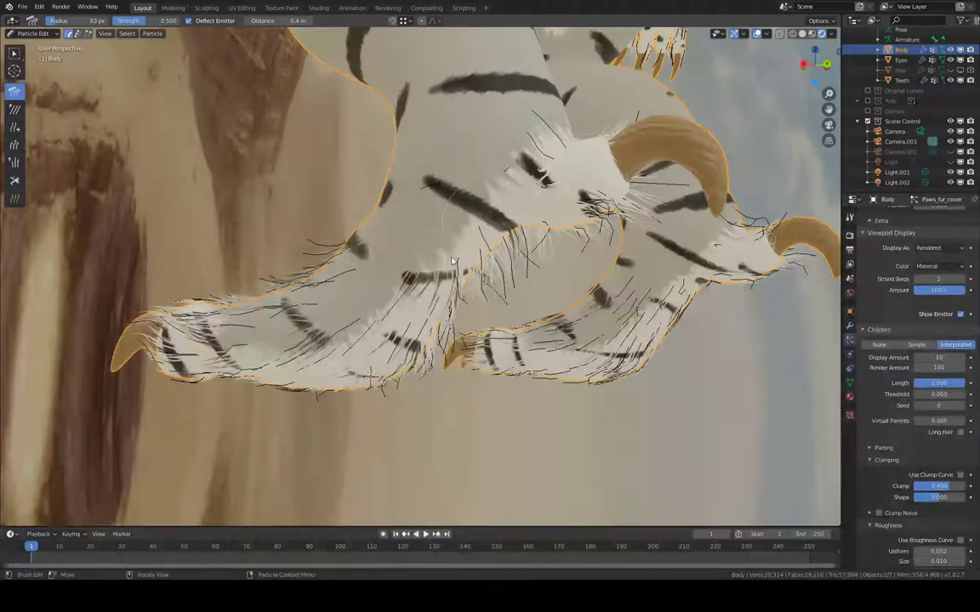
pyautogui.moveTo(434, 202); pyautogui.dragTo(436, 235, button='middle')
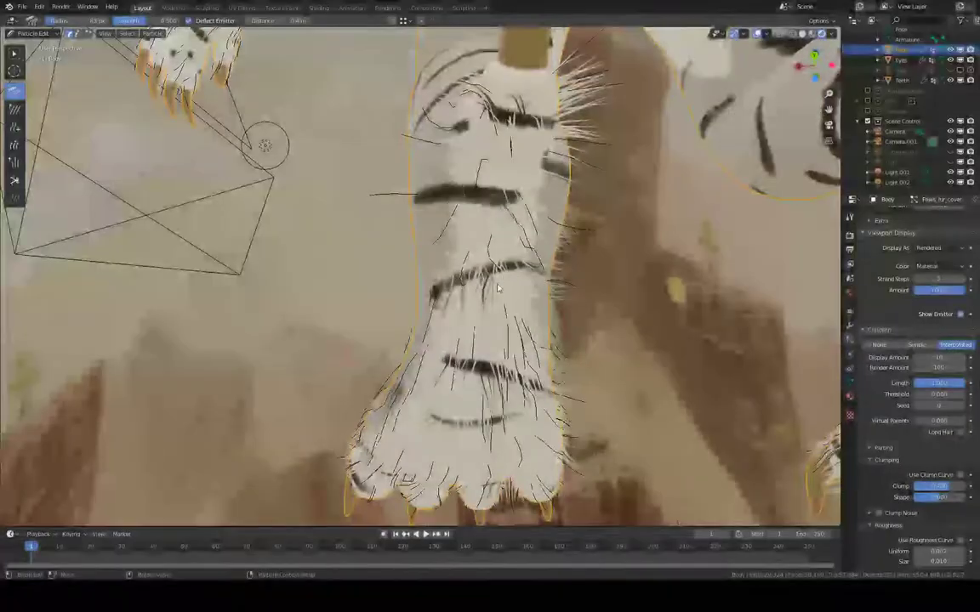
pyautogui.moveTo(419, 195); pyautogui.dragTo(421, 259)
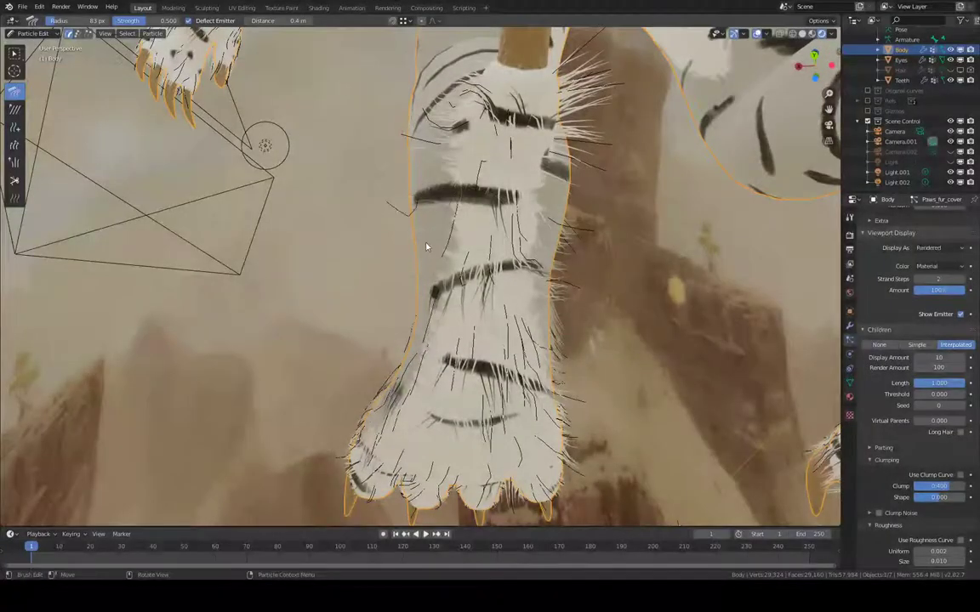
pyautogui.moveTo(411, 217); pyautogui.dragTo(415, 269)
pyautogui.moveTo(399, 197); pyautogui.dragTo(418, 255)
pyautogui.moveTo(415, 160)
pyautogui.mouseDown()
pyautogui.moveTo(429, 218)
pyautogui.moveTo(430, 210)
pyautogui.mouseUp()
# - Comb the hairs flaring out around the heel claw toward its tip and tidy the tuft between heel and toes
pyautogui.moveTo(486, 232); pyautogui.dragTo(378, 187, button='middle')
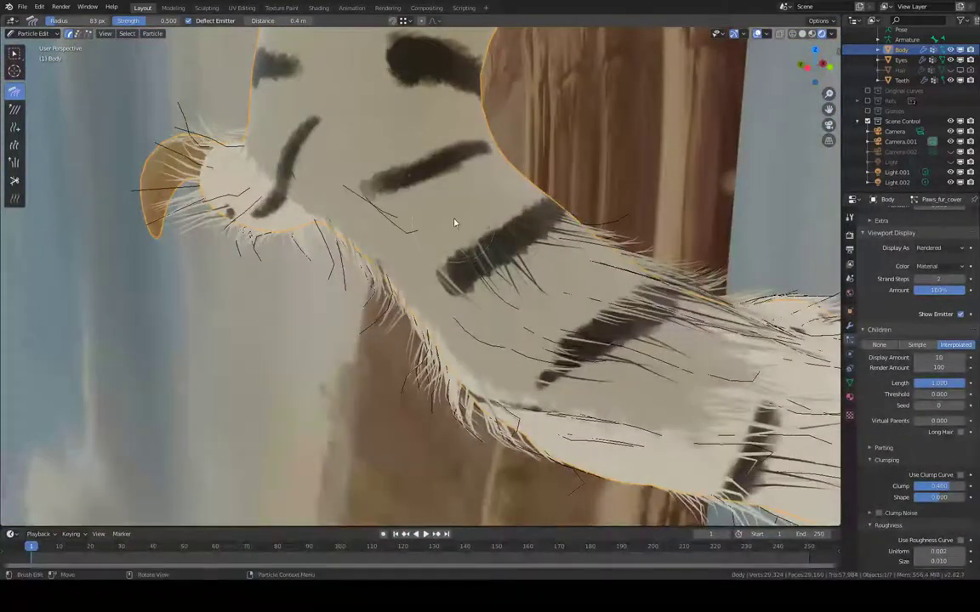
pyautogui.moveTo(455, 219); pyautogui.dragTo(220, 119, button='middle')
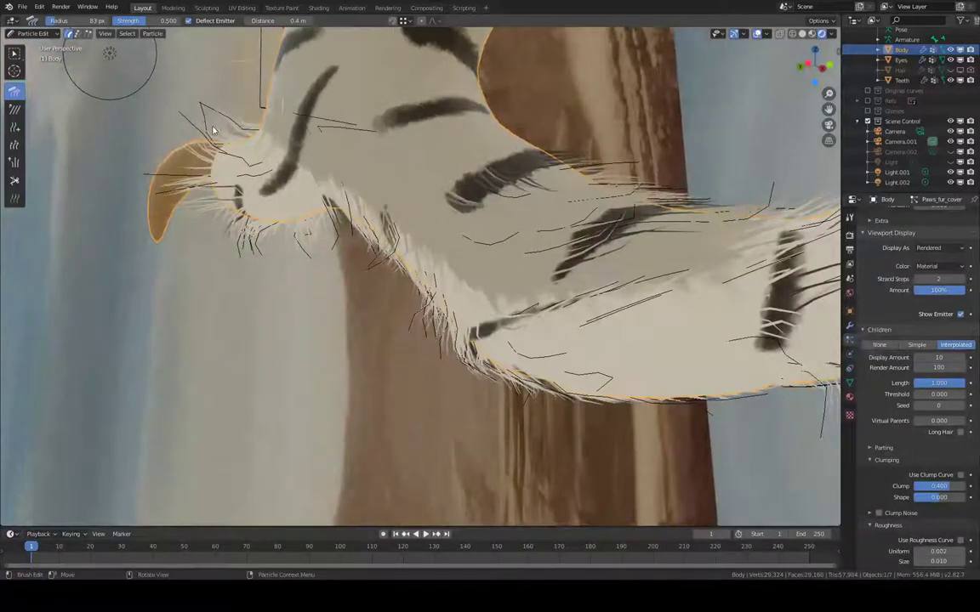
pyautogui.moveTo(306, 132); pyautogui.dragTo(407, 338, button='middle')
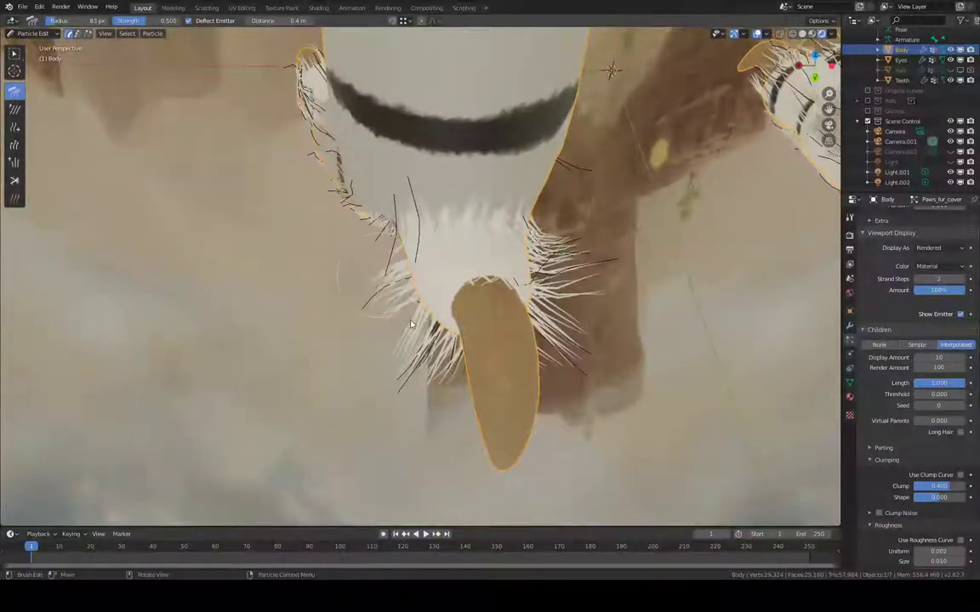
pyautogui.moveTo(531, 331)
pyautogui.mouseDown()
pyautogui.moveTo(439, 313)
pyautogui.moveTo(372, 364)
pyautogui.moveTo(369, 326)
pyautogui.moveTo(451, 328)
pyautogui.mouseUp()
pyautogui.moveTo(593, 347); pyautogui.dragTo(561, 348)
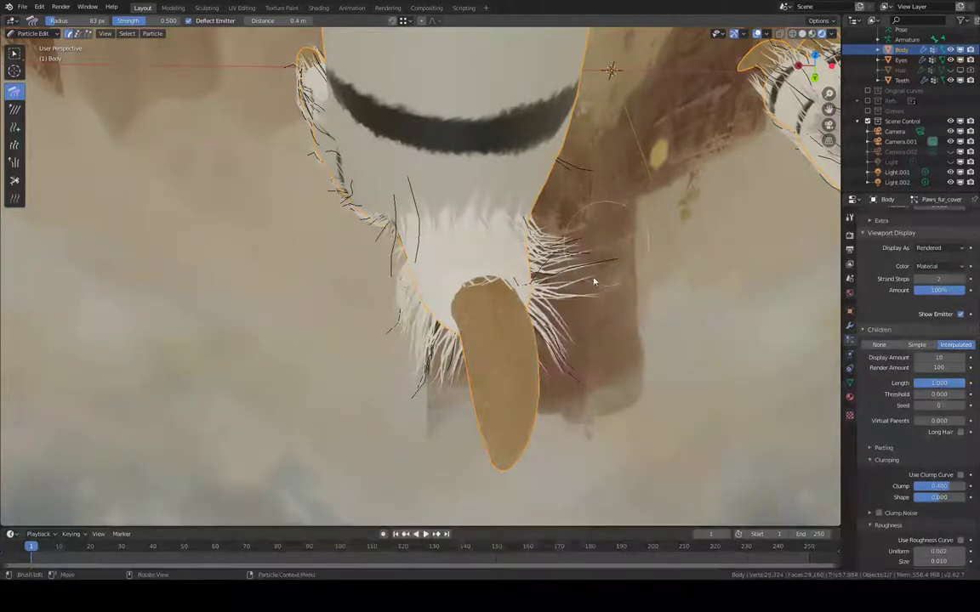
pyautogui.moveTo(603, 252); pyautogui.dragTo(505, 299, button='middle')
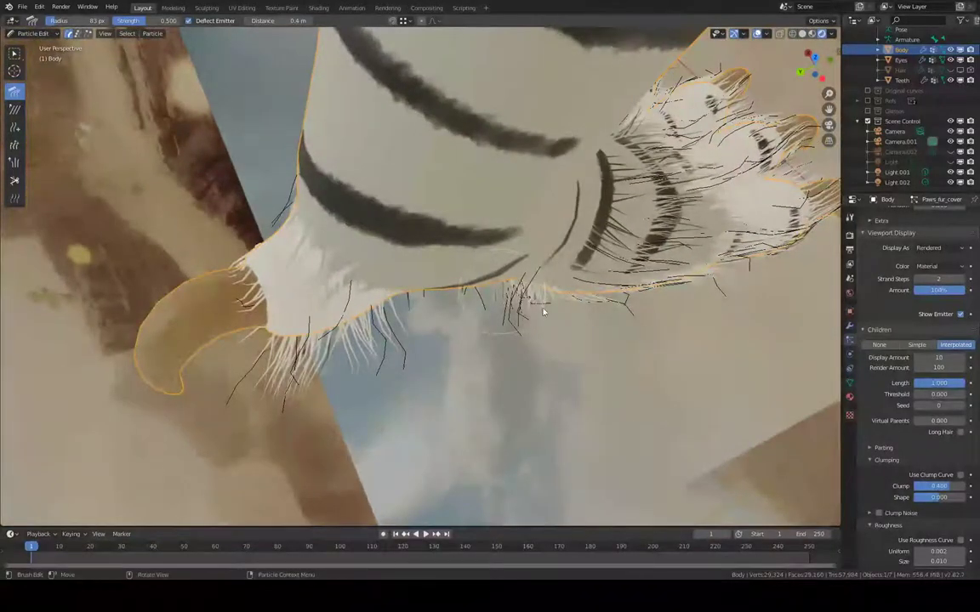
pyautogui.moveTo(544, 313); pyautogui.dragTo(553, 300)
pyautogui.moveTo(552, 302); pyautogui.dragTo(598, 269, button='middle')
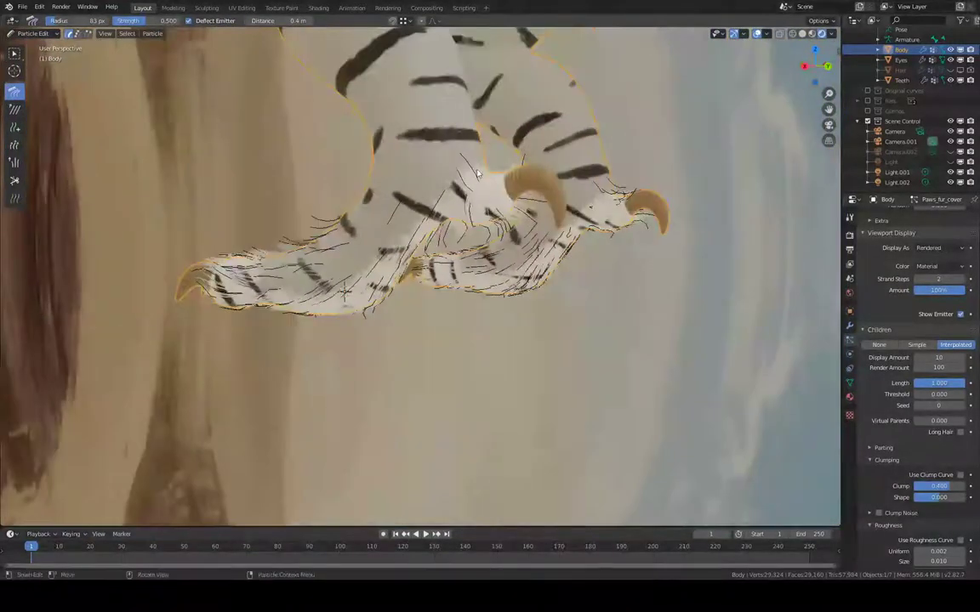
# - Check the combed paws on the creature's whole body and save the file
pyautogui.scroll(-7, 479, 275)
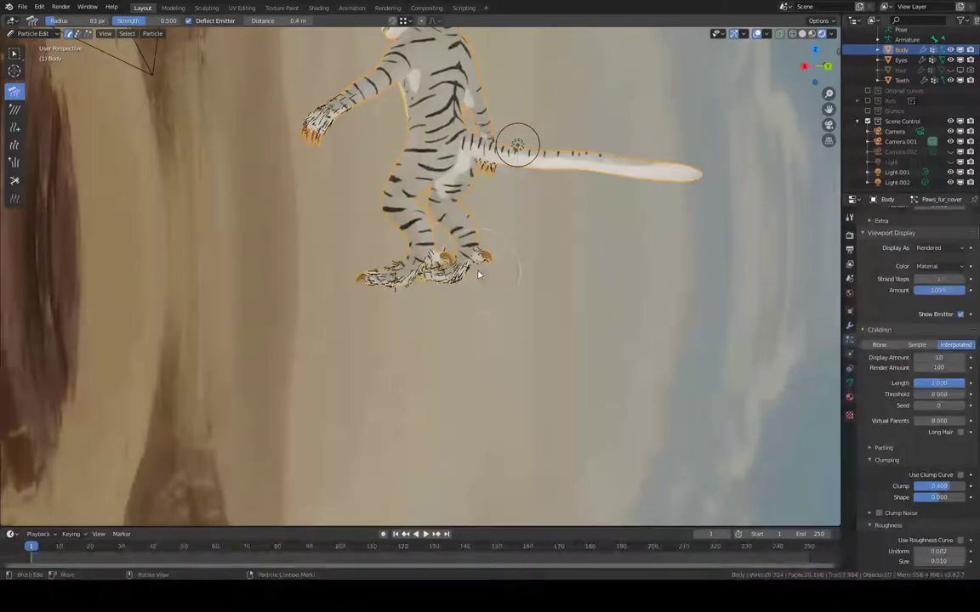
pyautogui.moveTo(478, 275); pyautogui.dragTo(428, 257, button='middle')
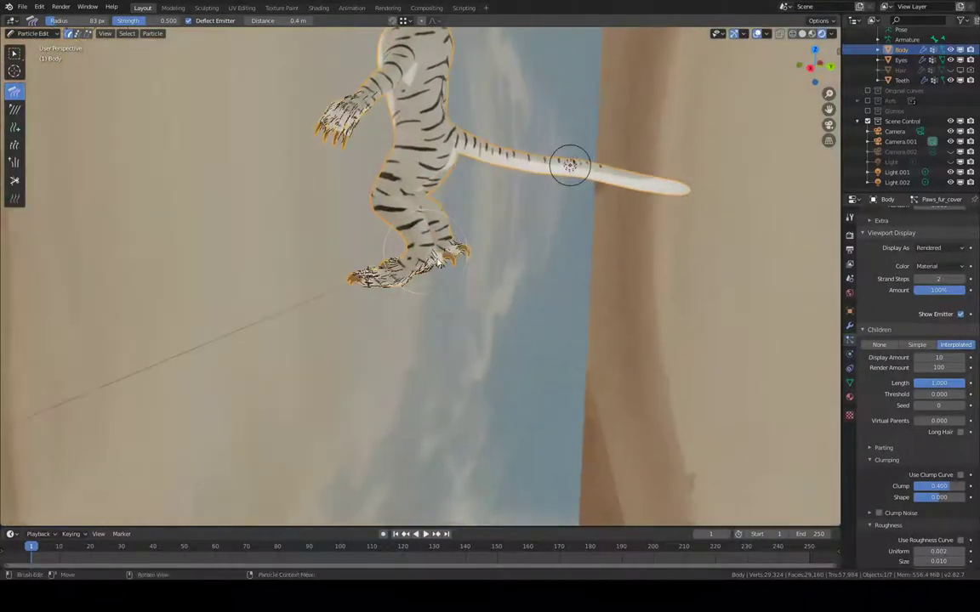
pyautogui.scroll(-1, 438, 262)
pyautogui.keyDown('shift'); pyautogui.moveTo(389, 188); pyautogui.dragTo(444, 241, button='middle'); pyautogui.keyUp('shift')
pyautogui.scroll(4, 444, 240)
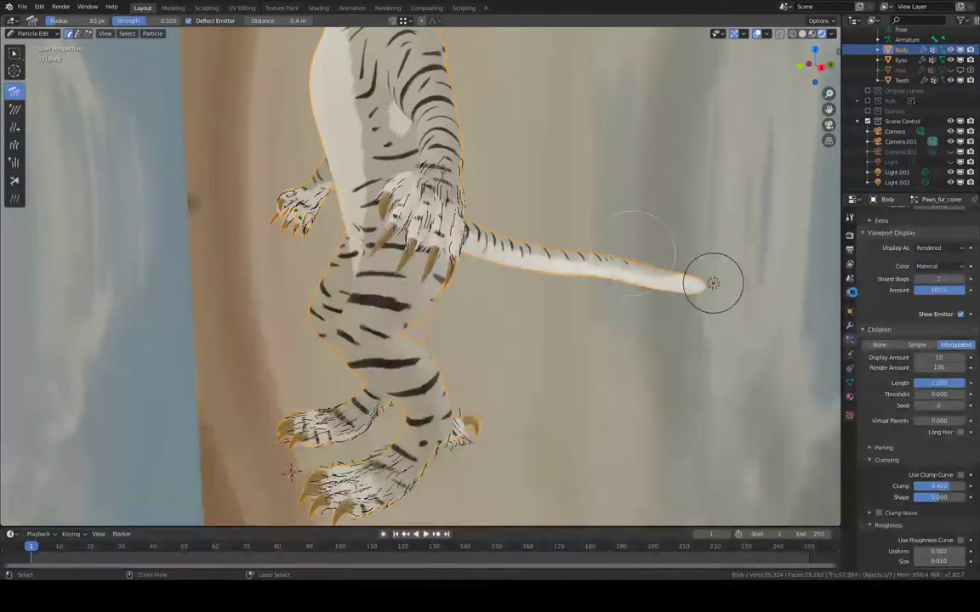
pyautogui.hotkey('ctrl', 's')
# - Set the scene's active camera to Camera and look through it
pyautogui.click(850, 294)
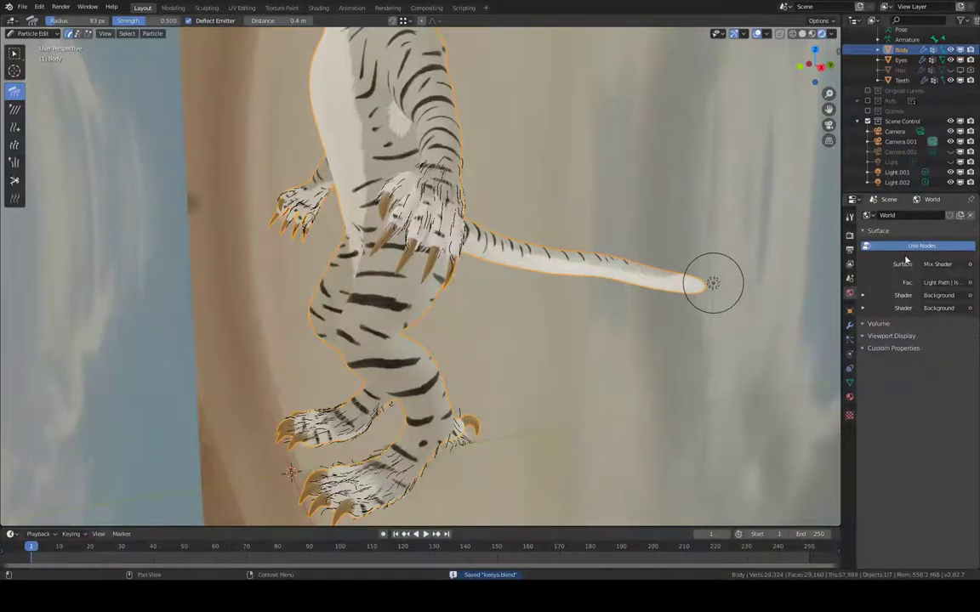
pyautogui.click(850, 278)
pyautogui.click(928, 228)
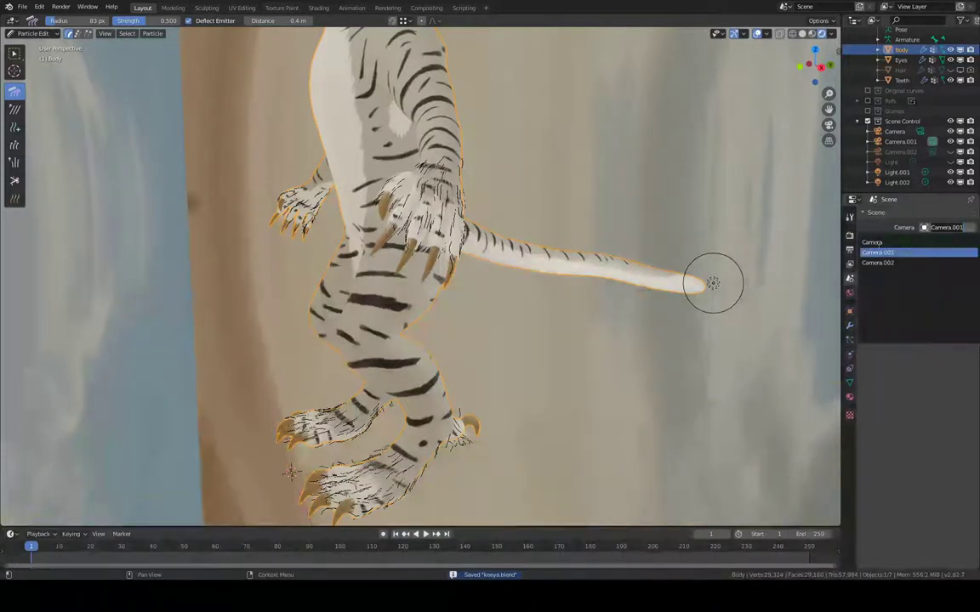
pyautogui.click(846, 217)
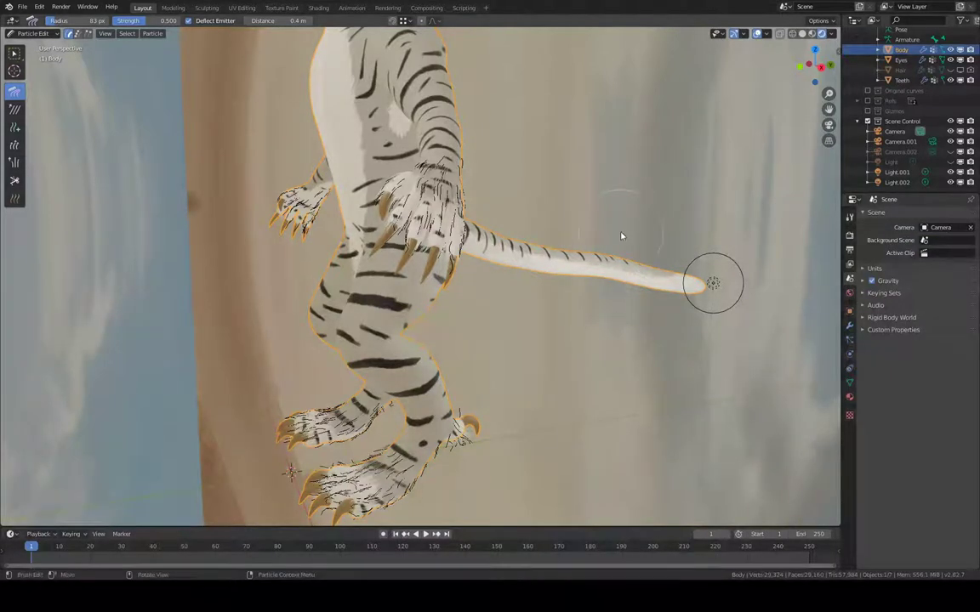
pyautogui.press('KP_0')
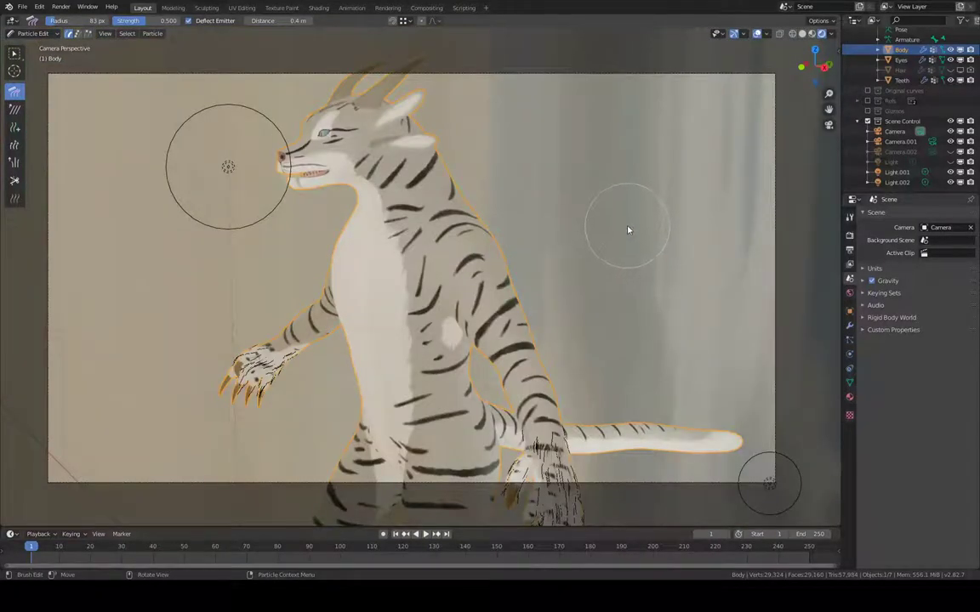
pyautogui.press('F3')
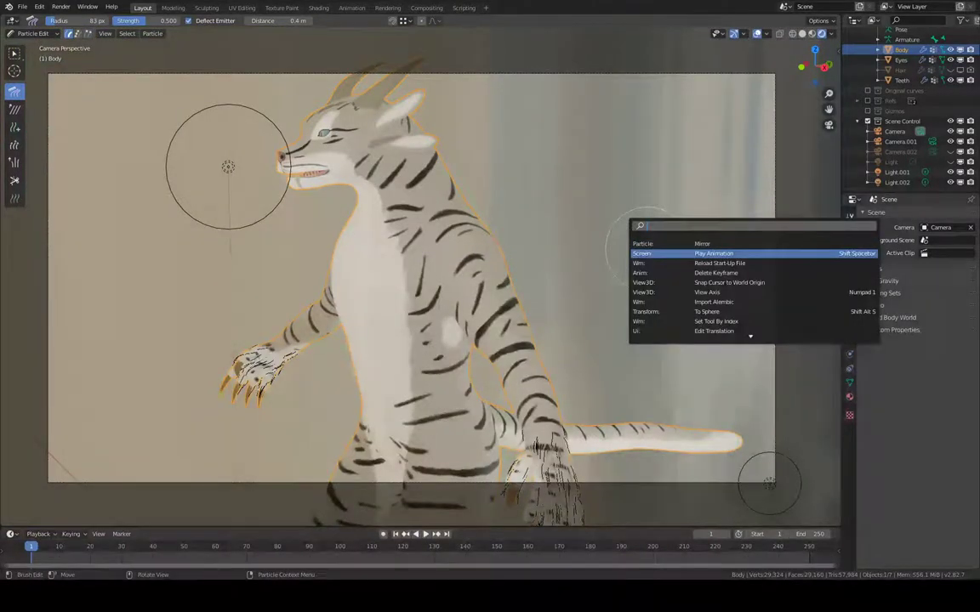
pyautogui.write('walk')
pyautogui.press('Down')
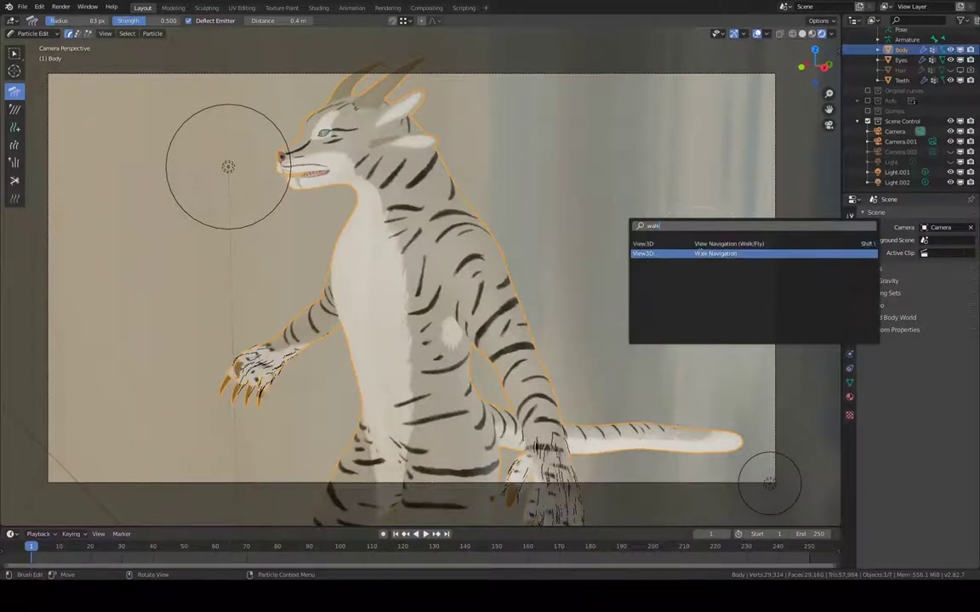
pyautogui.press('Return')
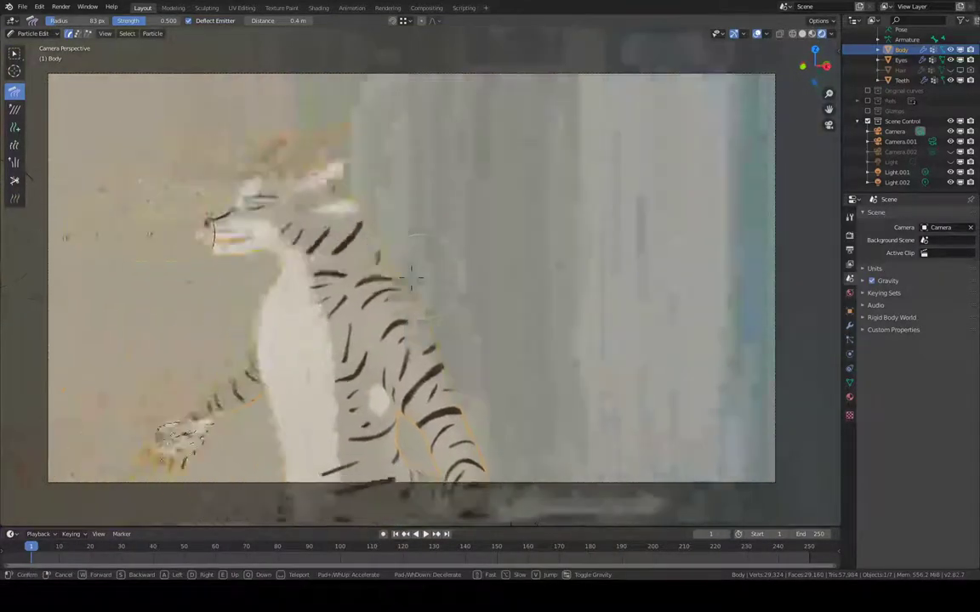
pyautogui.press('Escape')
pyautogui.press('F3')
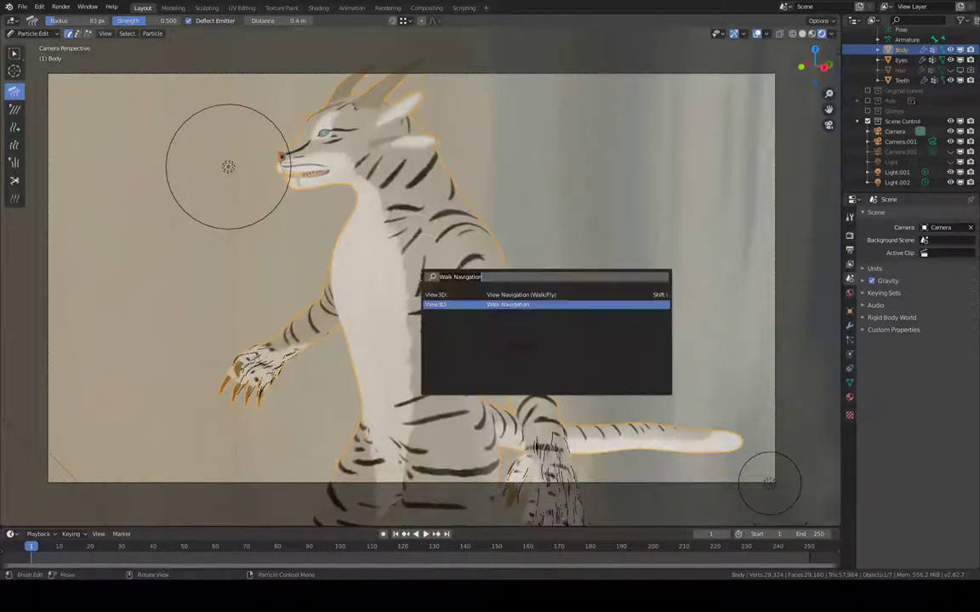
pyautogui.press('Escape')
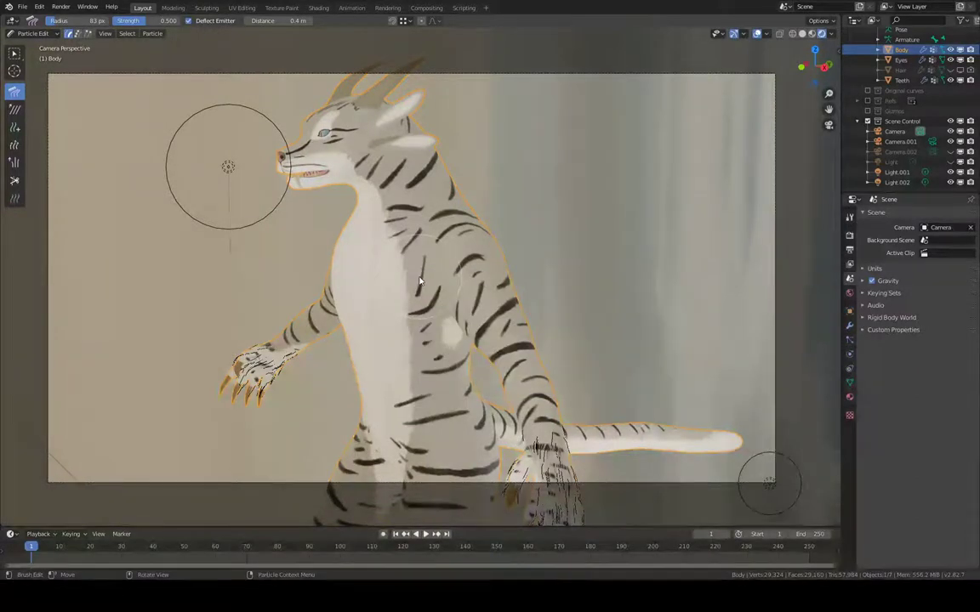
# - Move the scene camera back and up with Walk Navigation until the whole creature, from horns to feet, fits inside the frame
pyautogui.press('F3')
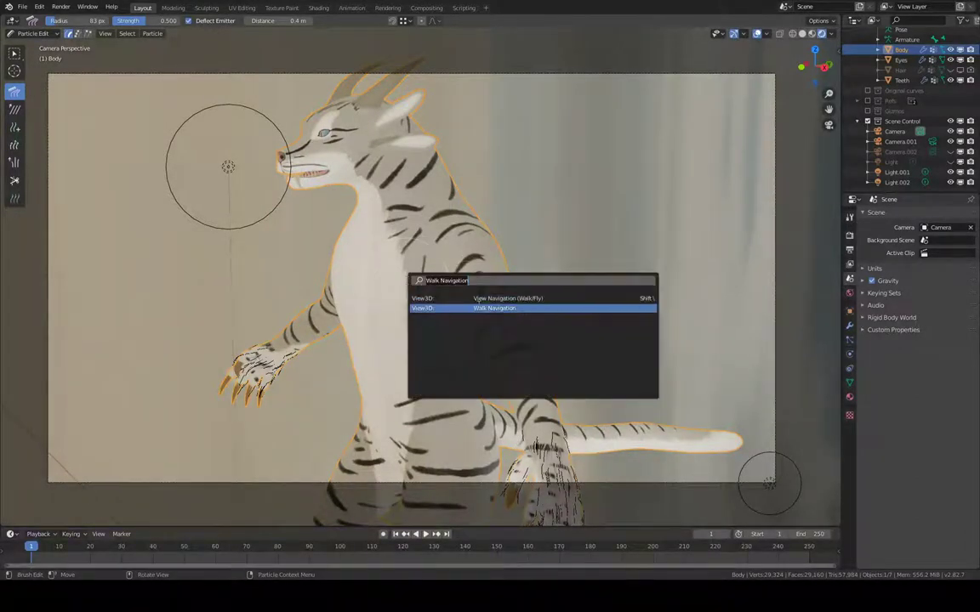
pyautogui.press('Return')
pyautogui.press('s')
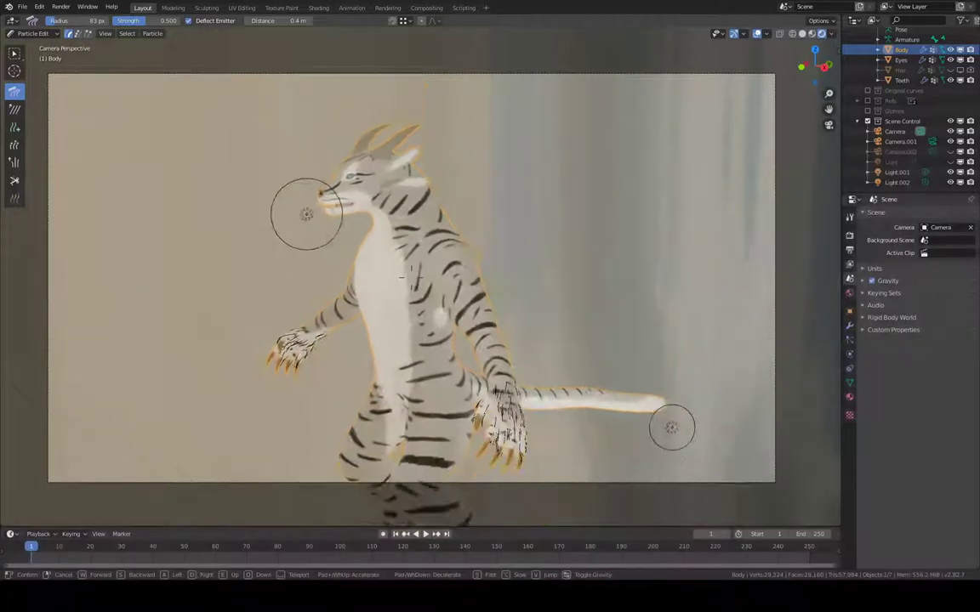
pyautogui.press('s')
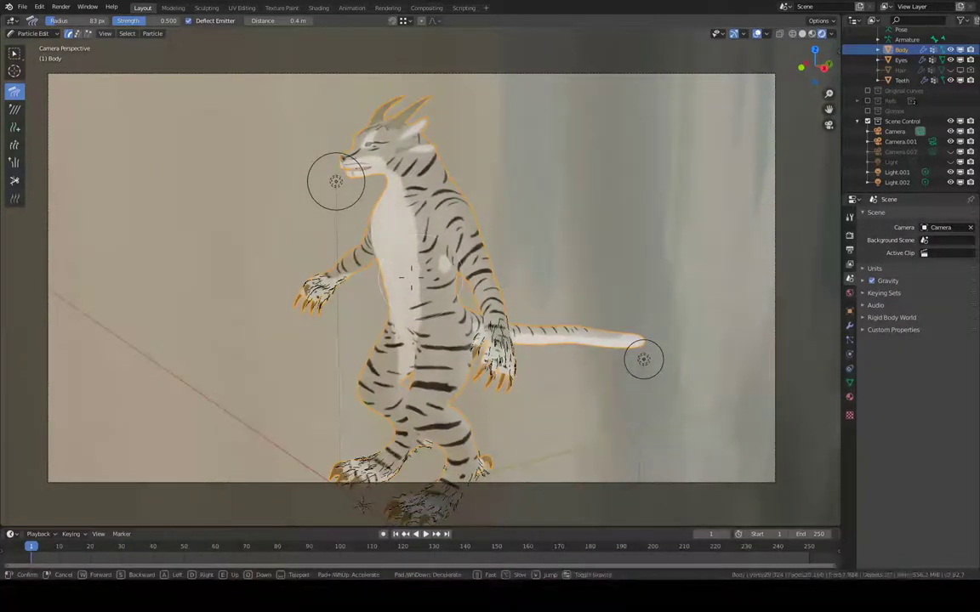
pyautogui.press('s')
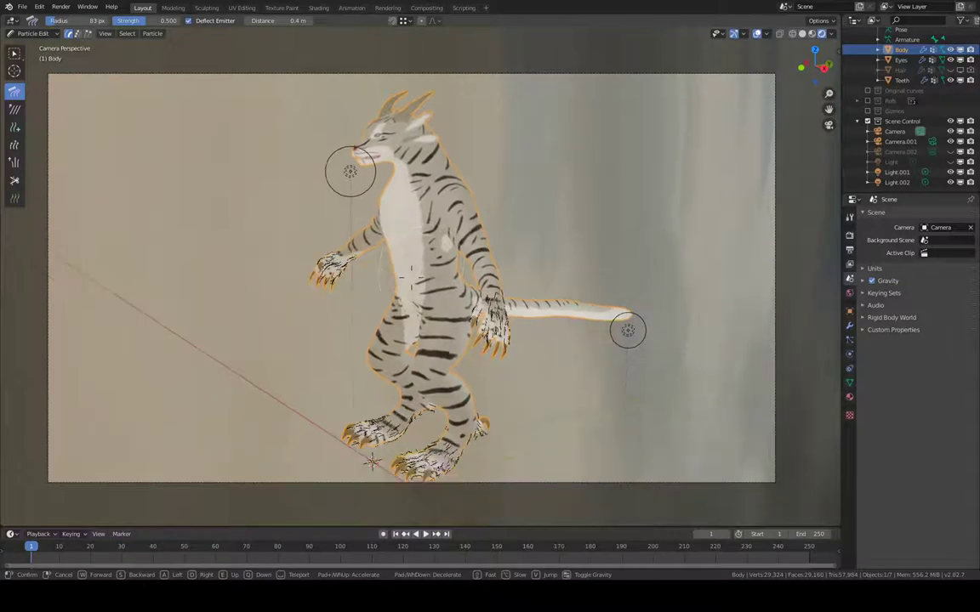
pyautogui.press('q')
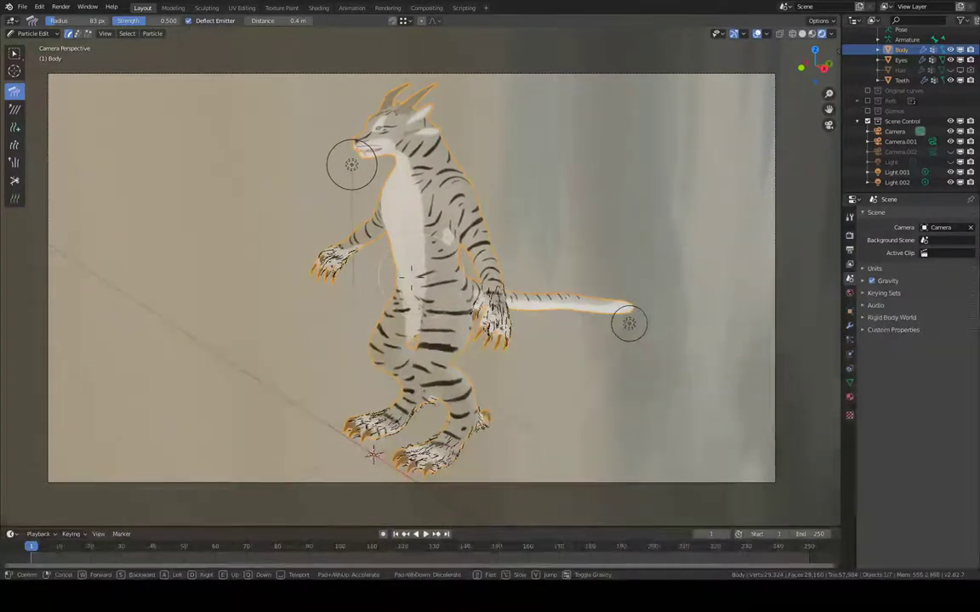
pyautogui.click(462, 269)
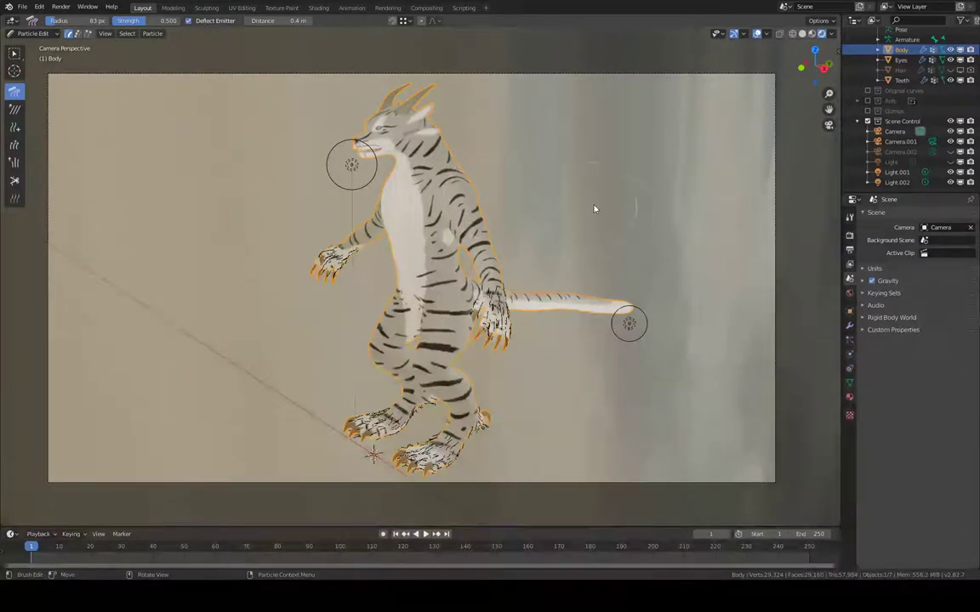
pyautogui.moveTo(594, 209); pyautogui.dragTo(606, 208, button='middle')
pyautogui.scroll(2, 600, 208)
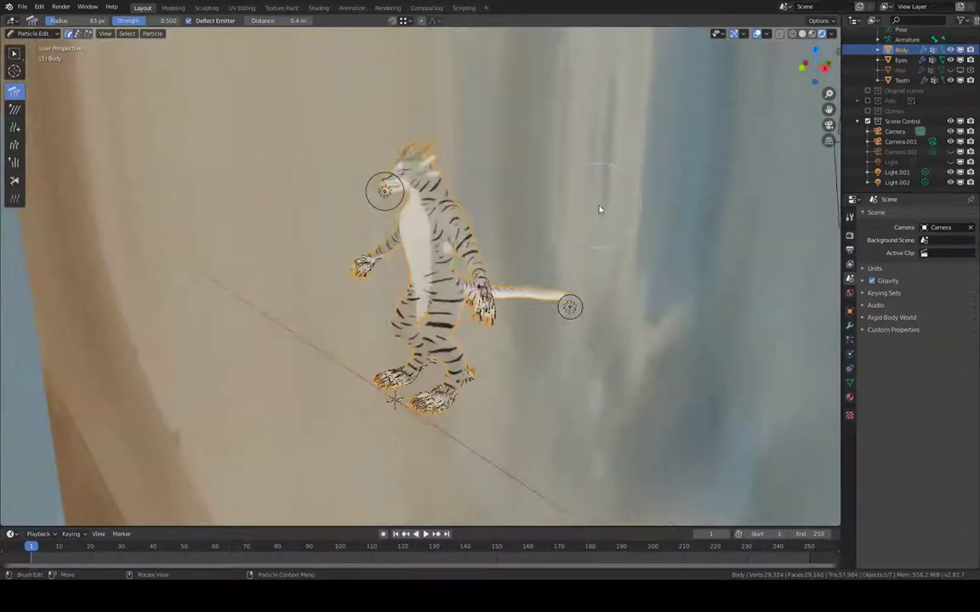
pyautogui.press('KP_0')
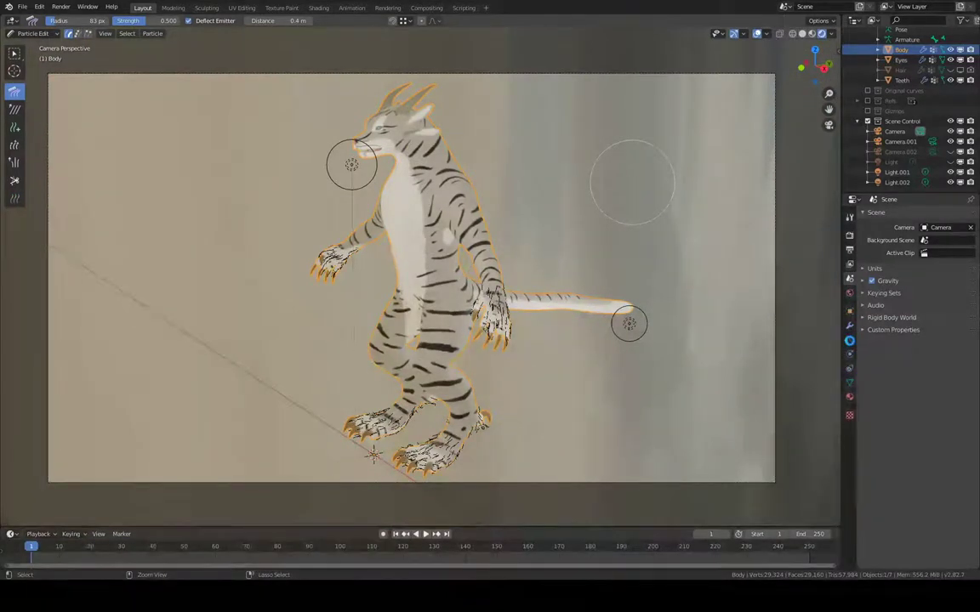
# - Save the file and show the Main_fur_base, Tail_fur, Face_tufts and Hair particle systems in the viewport
pyautogui.click(849, 339)
pyautogui.hotkey('ctrl', 's')
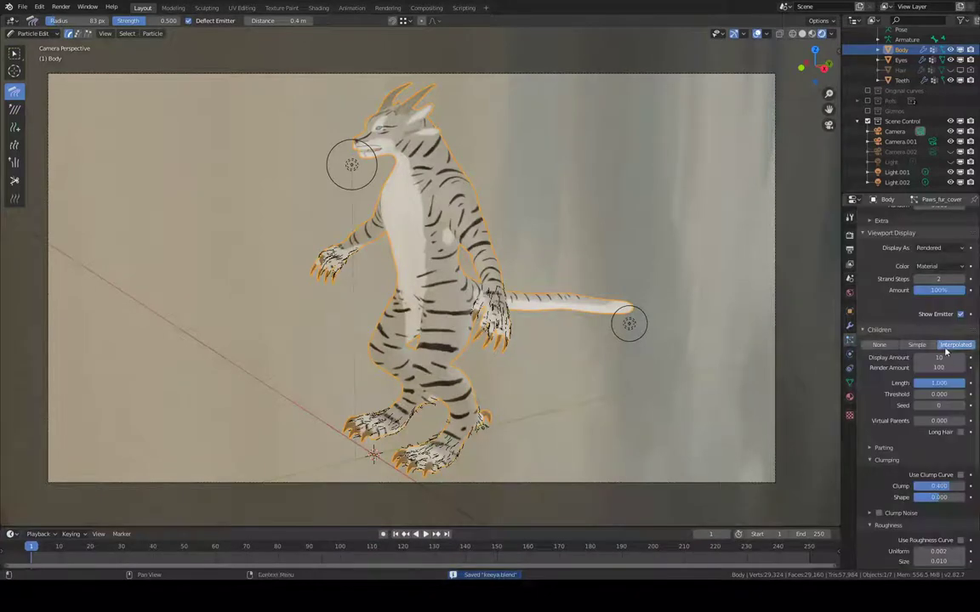
pyautogui.scroll(10, 954, 327)
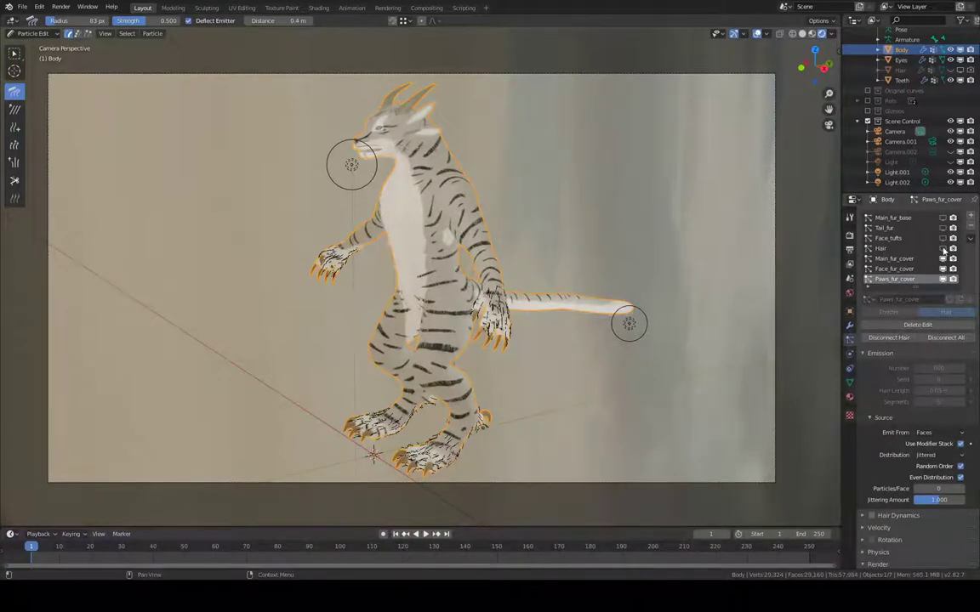
pyautogui.click(943, 238)
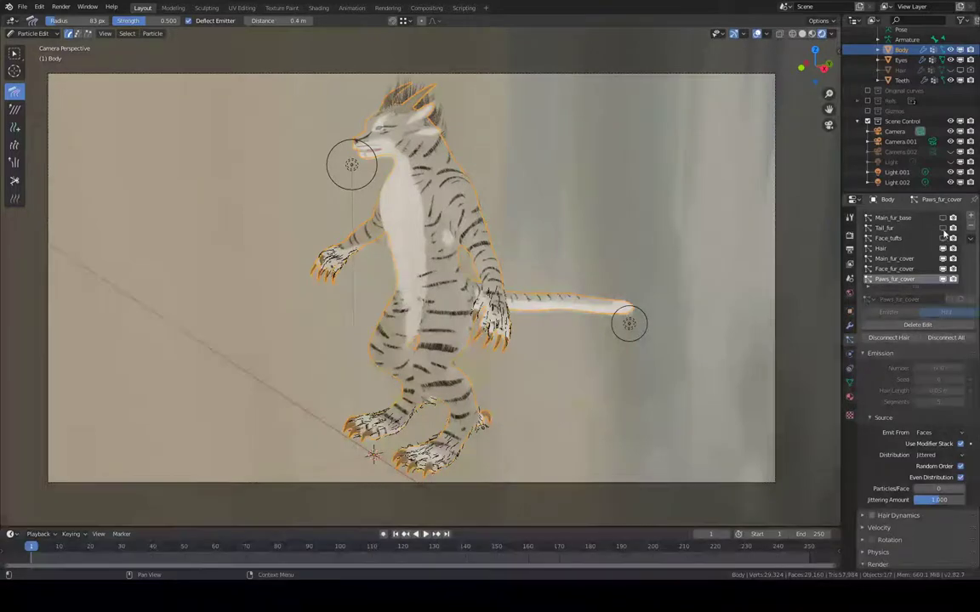
pyautogui.click(943, 219)
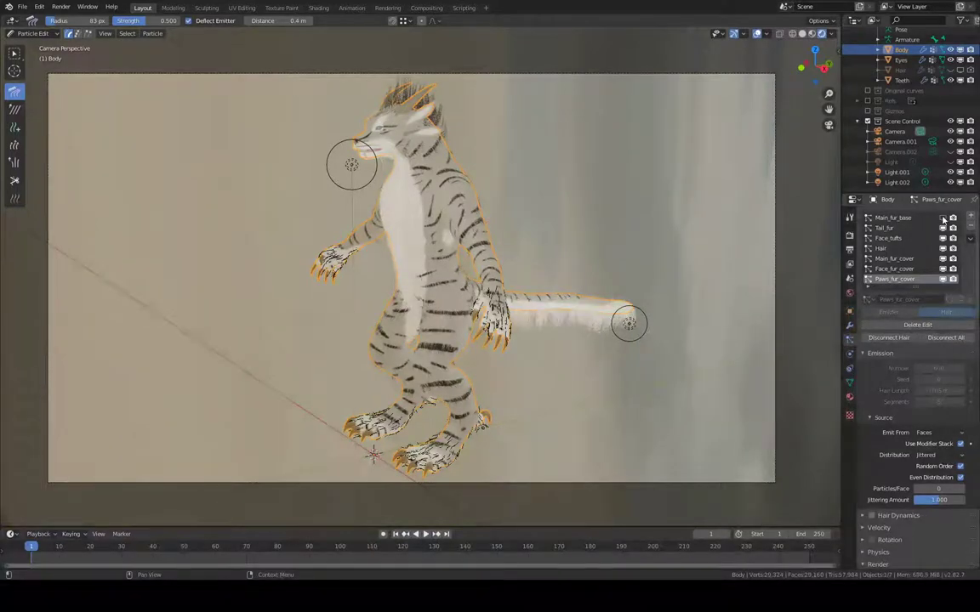
# - Examine the combined fur on the creature's torso, arms, legs and tail, along with the Paws_fur_cover children settings
pyautogui.scroll(4, 486, 218)
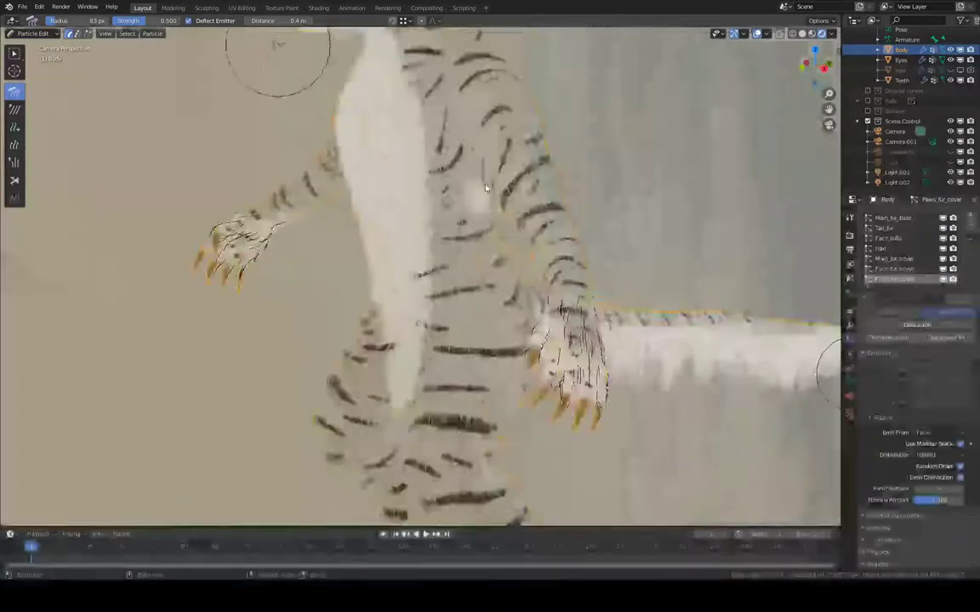
pyautogui.keyDown('shift'); pyautogui.moveTo(484, 177); pyautogui.dragTo(541, 297, button='middle'); pyautogui.keyUp('shift')
pyautogui.keyDown('shift'); pyautogui.moveTo(511, 194); pyautogui.dragTo(473, 257, button='middle'); pyautogui.keyUp('shift')
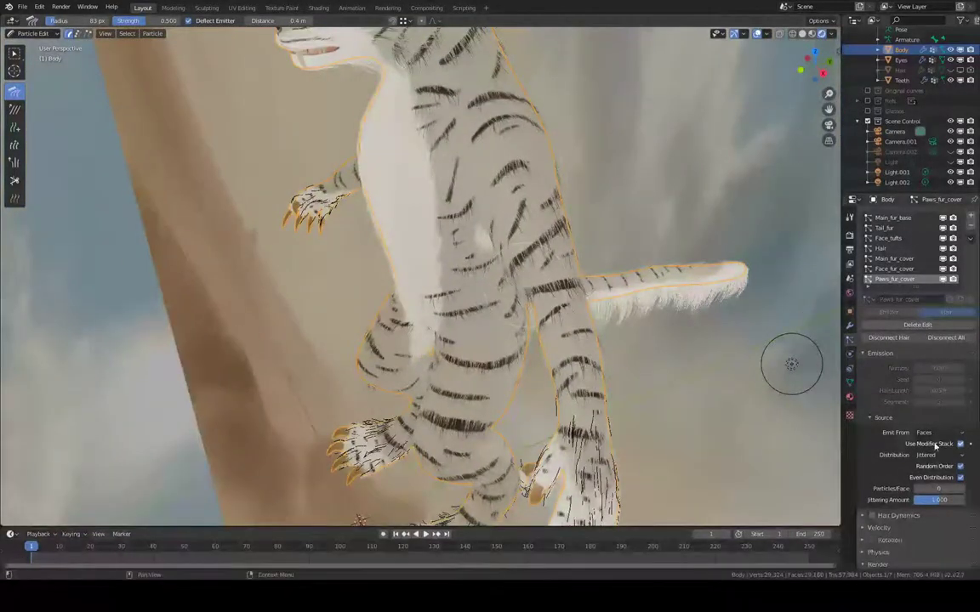
pyautogui.scroll(-10, 943, 434)
pyautogui.scroll(5, 943, 434)
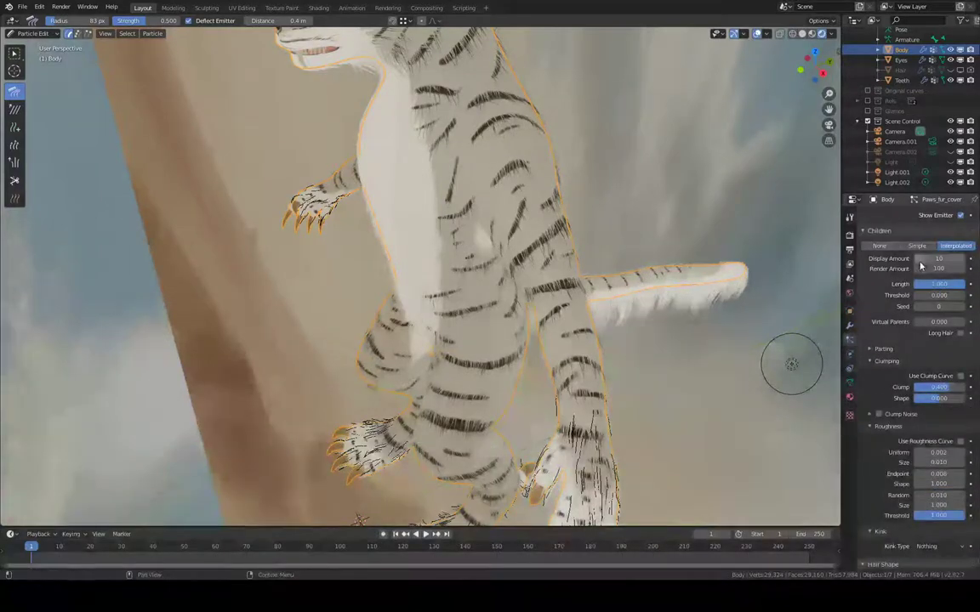
pyautogui.moveTo(619, 258); pyautogui.dragTo(635, 247, button='middle')
pyautogui.scroll(2, 634, 260)
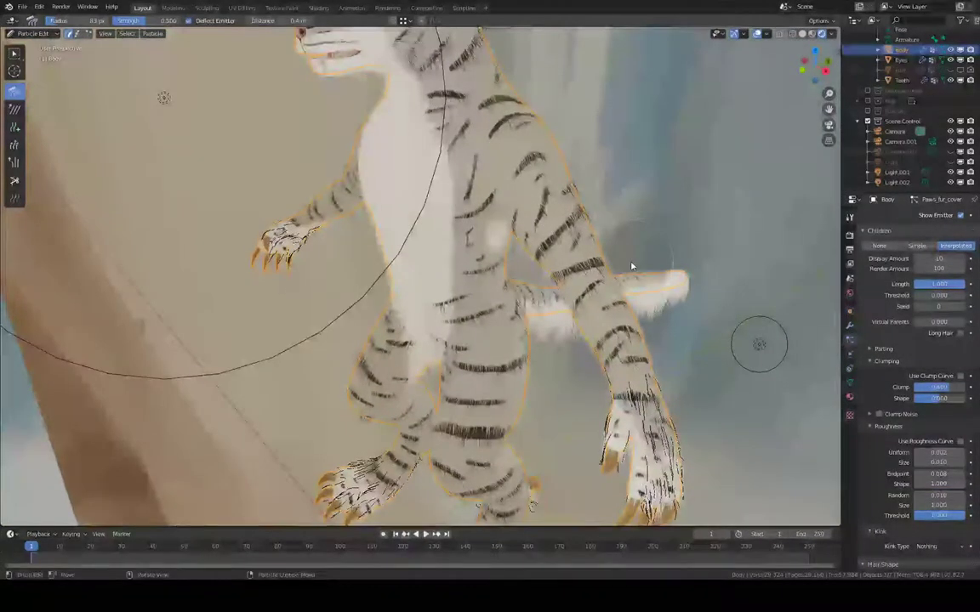
pyautogui.scroll(2, 631, 266)
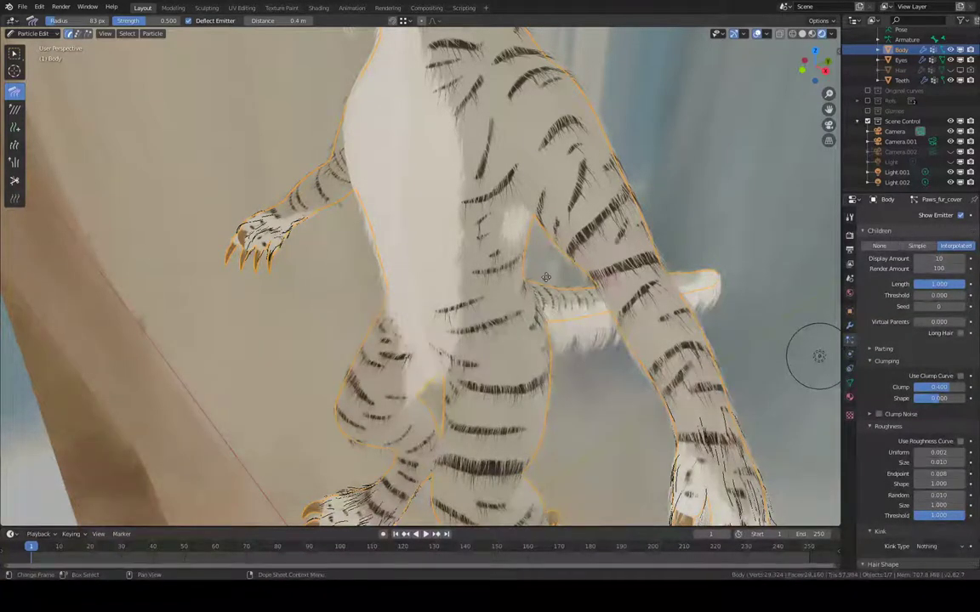
pyautogui.moveTo(553, 160)
pyautogui.mouseDown()
pyautogui.moveTo(575, 182)
pyautogui.moveTo(647, 194)
pyautogui.mouseUp()
pyautogui.scroll(2, 912, 163)
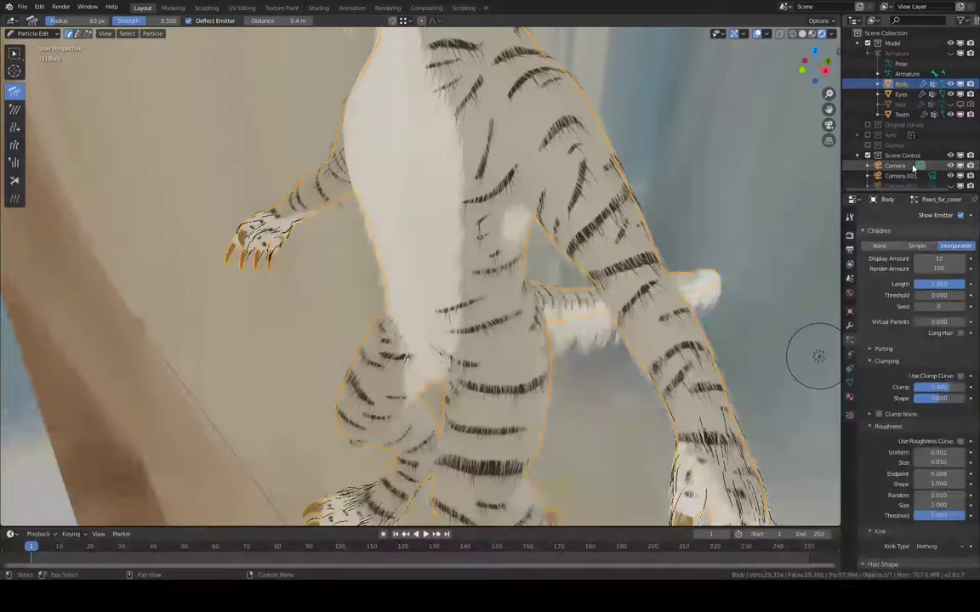
pyautogui.scroll(-1, 912, 166)
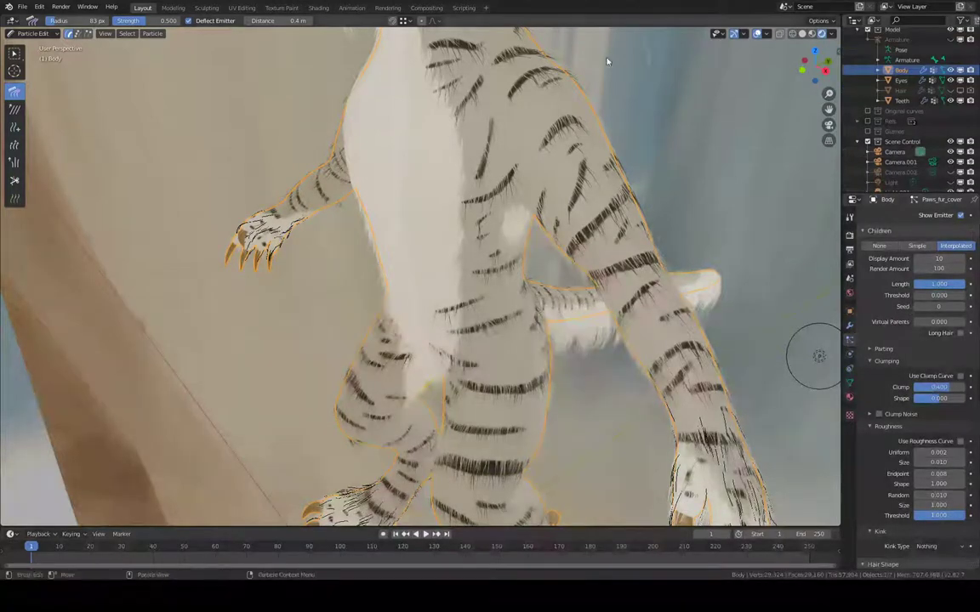
pyautogui.scroll(-4, 646, 182)
pyautogui.moveTo(595, 216); pyautogui.dragTo(586, 186, button='middle')
pyautogui.scroll(2, 620, 221)
pyautogui.scroll(-1, 584, 195)
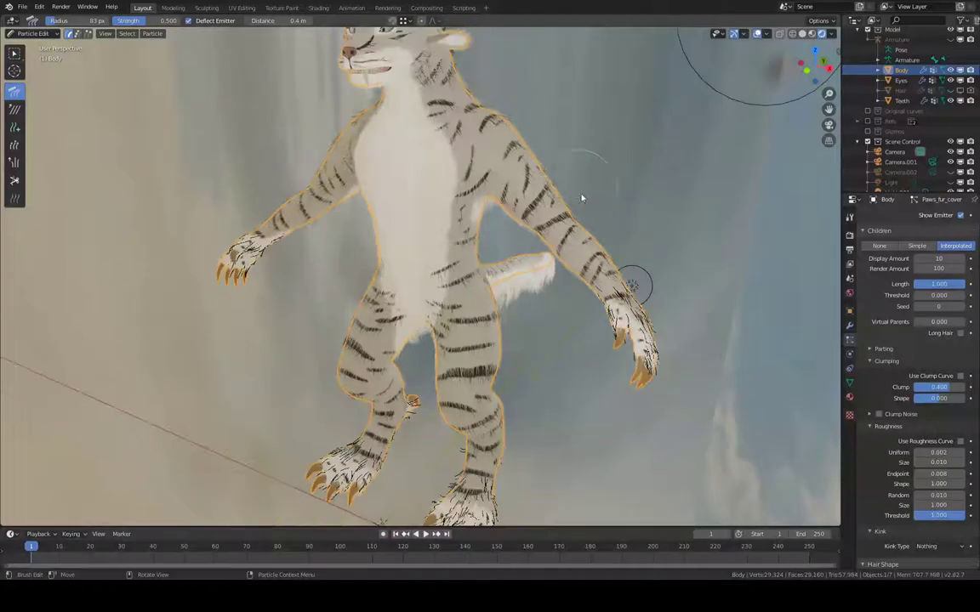
# - Hide Light.001 and Light.002 of the Scene Control collection in the viewport
pyautogui.click(950, 142)
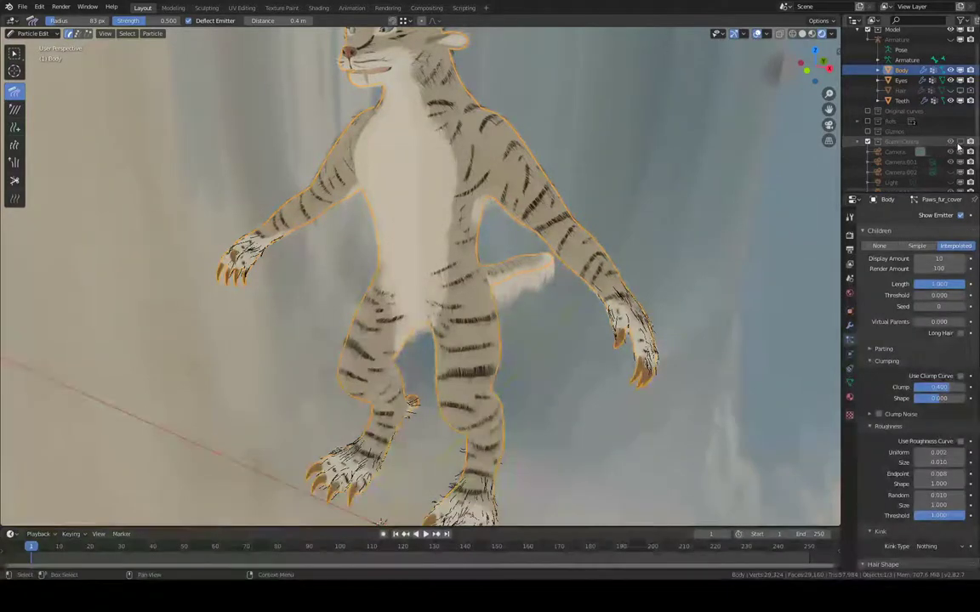
pyautogui.click(961, 143)
pyautogui.scroll(-1, 960, 170)
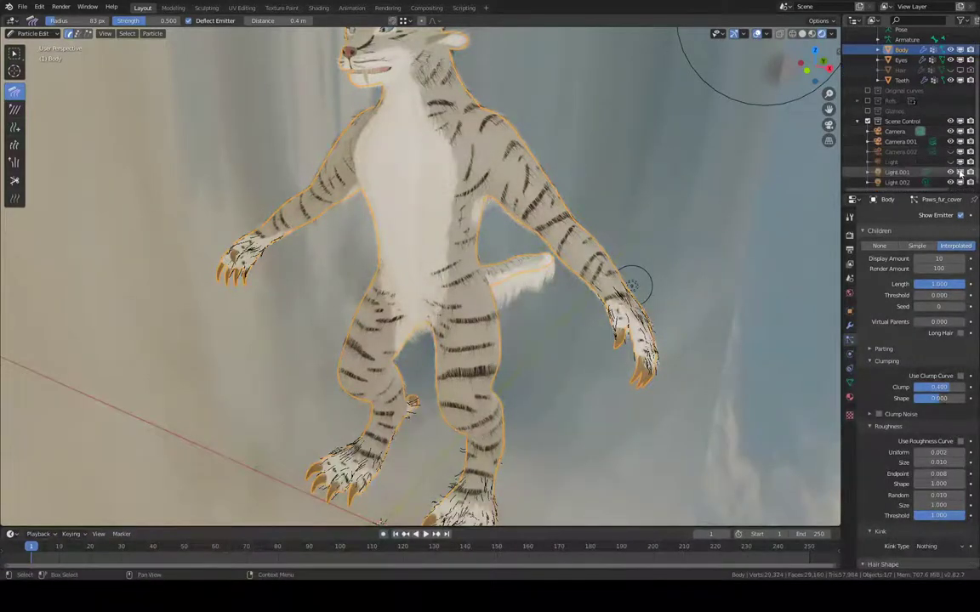
pyautogui.click(960, 173)
pyautogui.click(960, 182)
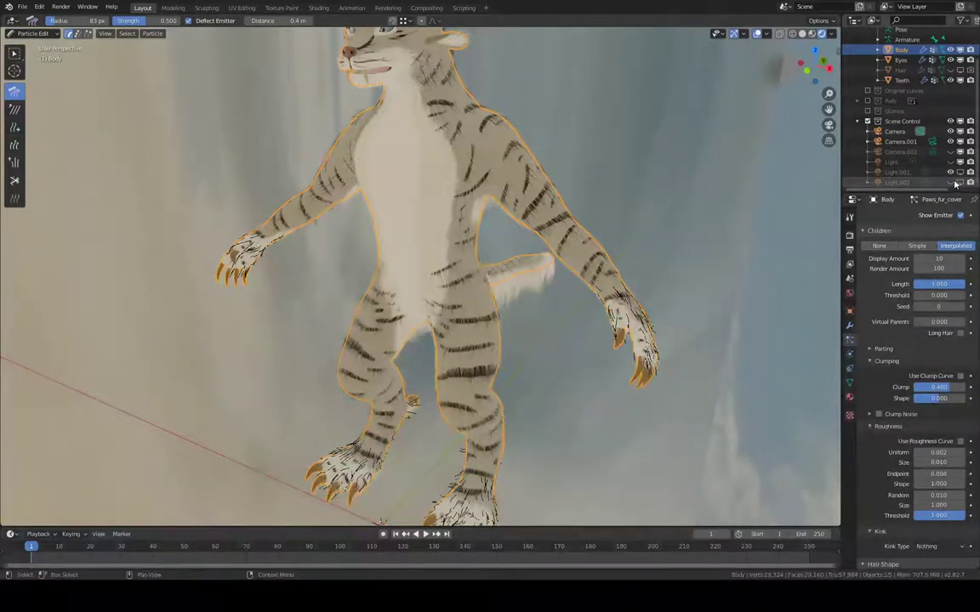
pyautogui.click(951, 182)
pyautogui.click(951, 182)
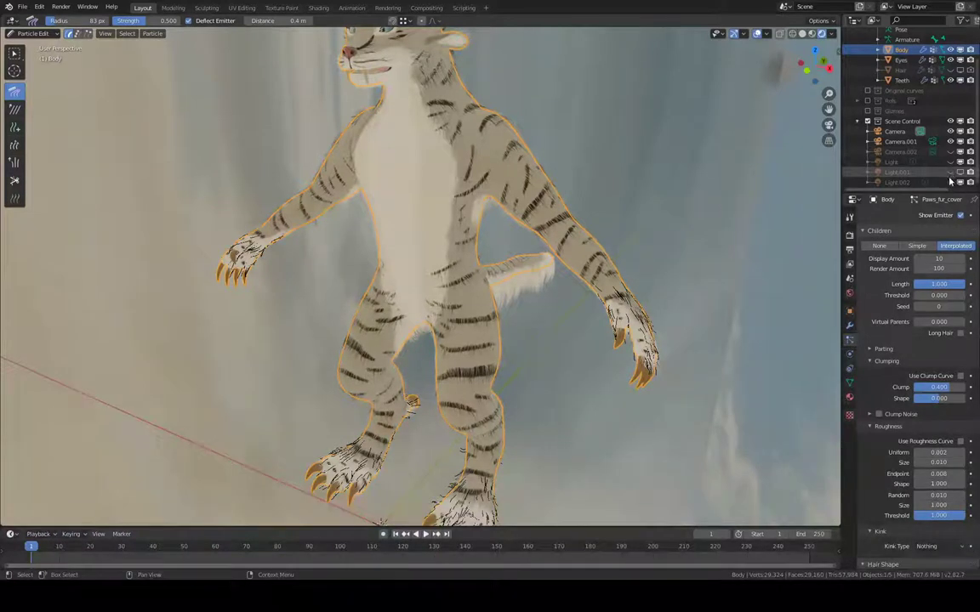
# - Set the children display amount of the Face_fur_cover particle system to 100
pyautogui.scroll(15, 903, 295)
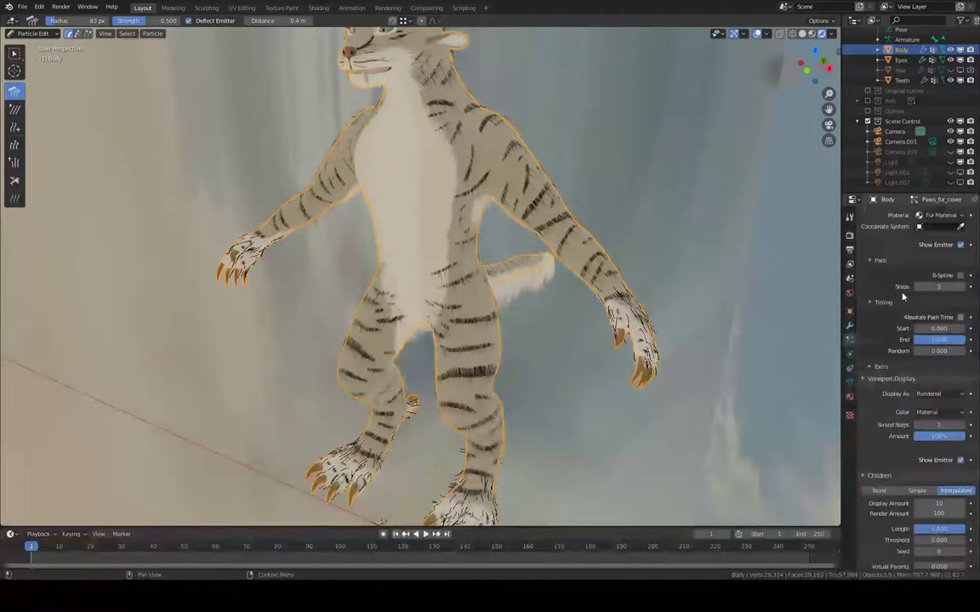
pyautogui.moveTo(700, 197); pyautogui.dragTo(680, 224, button='middle')
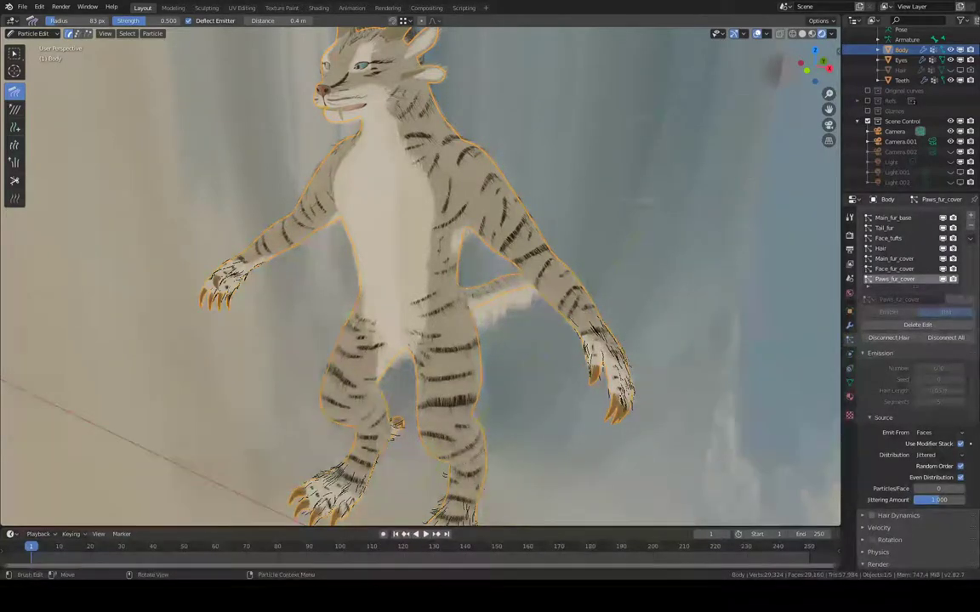
pyautogui.moveTo(577, 116); pyautogui.dragTo(604, 149, button='middle')
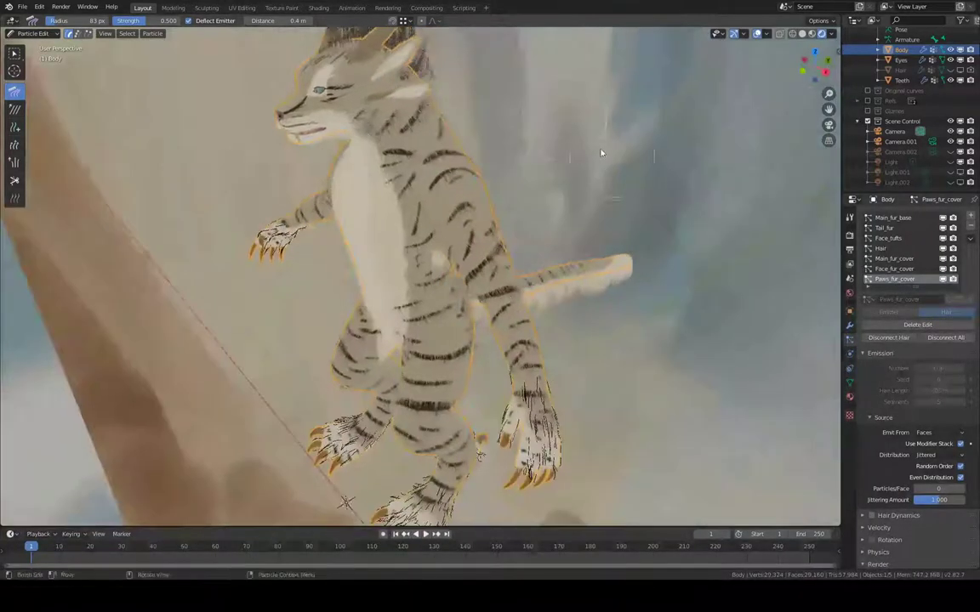
pyautogui.click(914, 270)
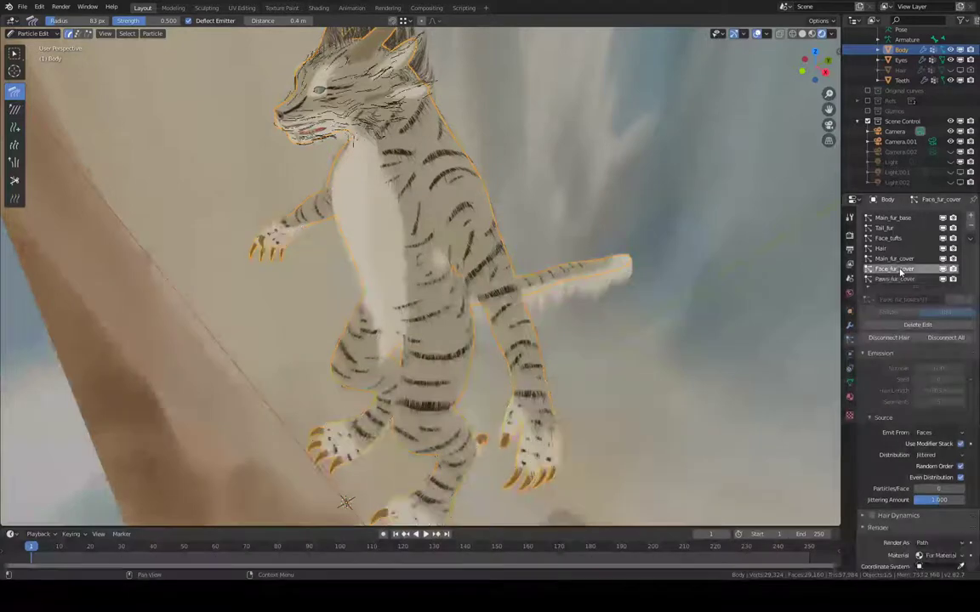
pyautogui.scroll(-8, 916, 481)
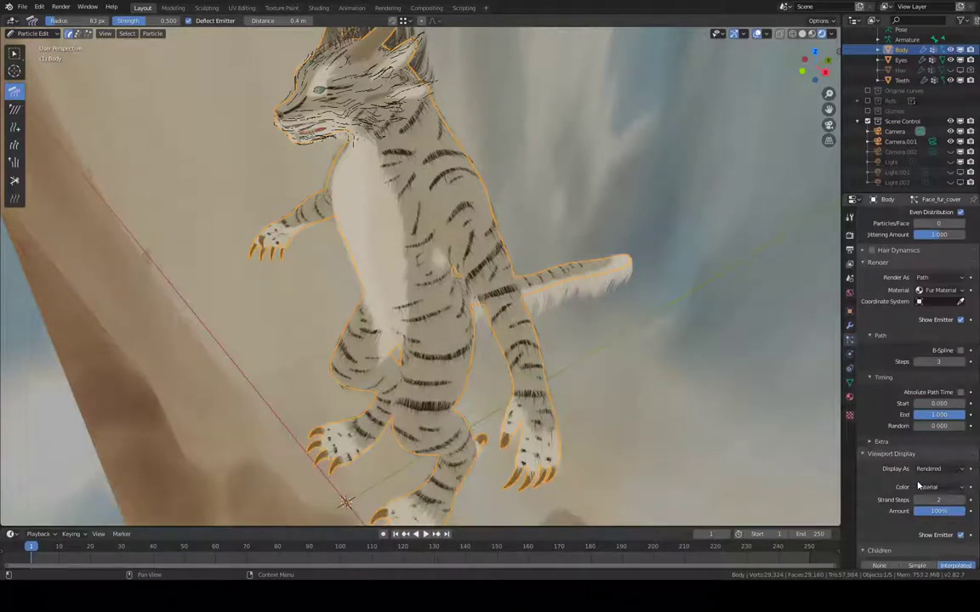
pyautogui.scroll(-6, 924, 486)
pyautogui.doubleClick(942, 374)
pyautogui.write('00')
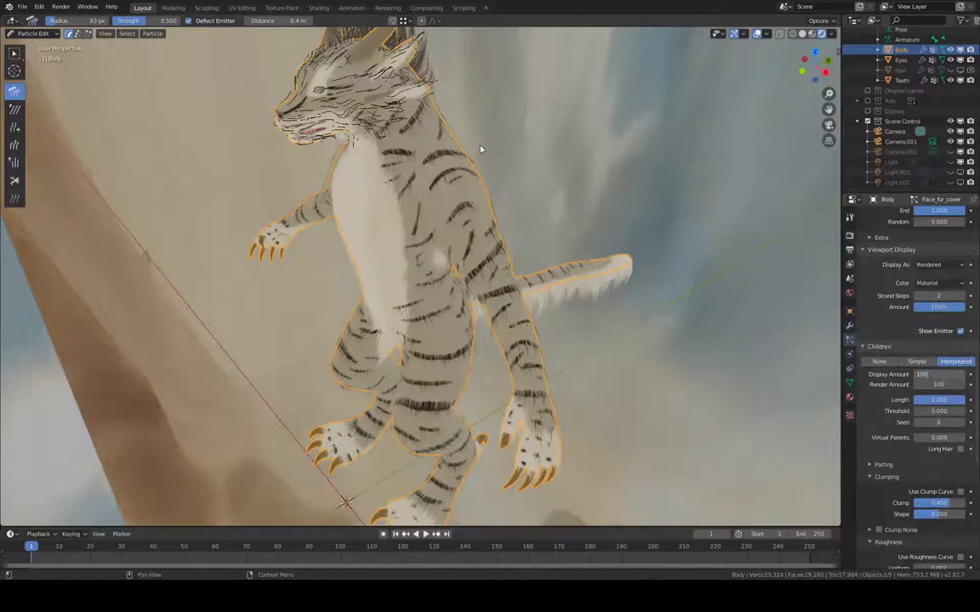
pyautogui.press('Return')
# - Switch the Body from Particle Edit to Object Mode and inspect the face fur around the eyes and nose up close
pyautogui.click(53, 34)
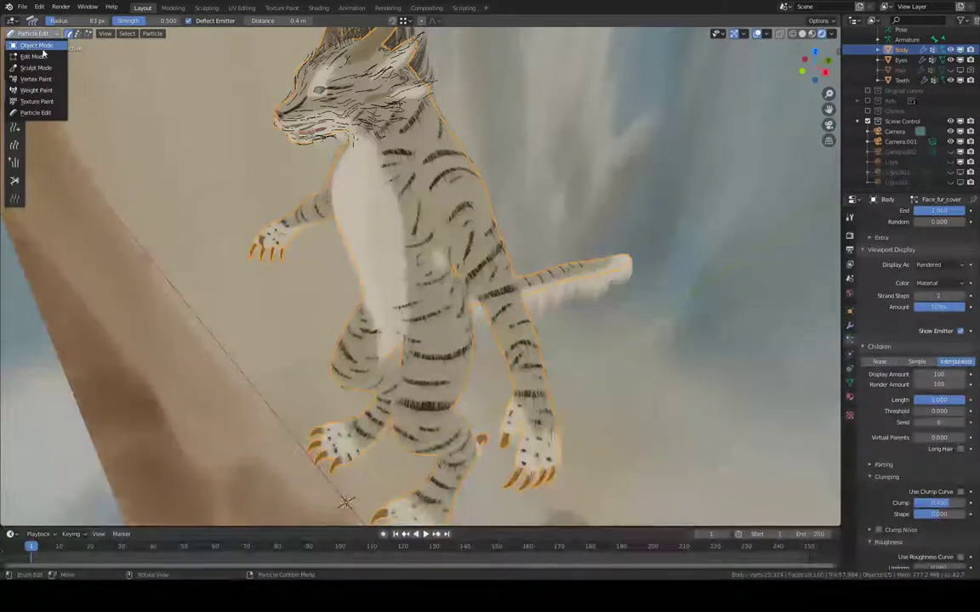
pyautogui.press('Return')
pyautogui.keyDown('shift'); pyautogui.moveTo(373, 118); pyautogui.dragTo(479, 177, button='middle'); pyautogui.keyUp('shift')
pyautogui.scroll(2, 498, 182)
pyautogui.keyDown('shift'); pyautogui.moveTo(563, 182); pyautogui.dragTo(510, 219, button='middle'); pyautogui.keyUp('shift')
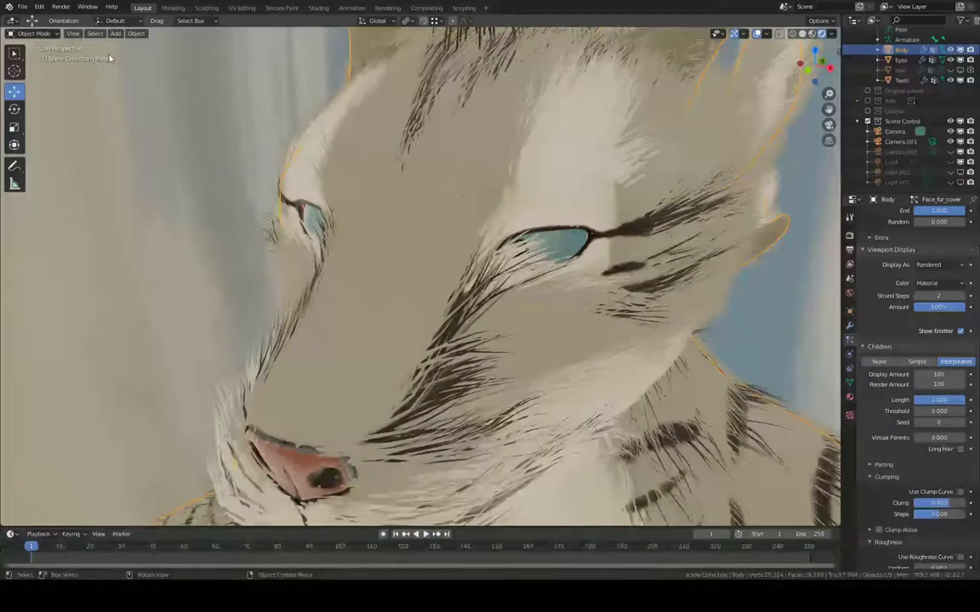
# - Change the viewport to Solid shading and inspect the density of the face fur
pyautogui.click(34, 33)
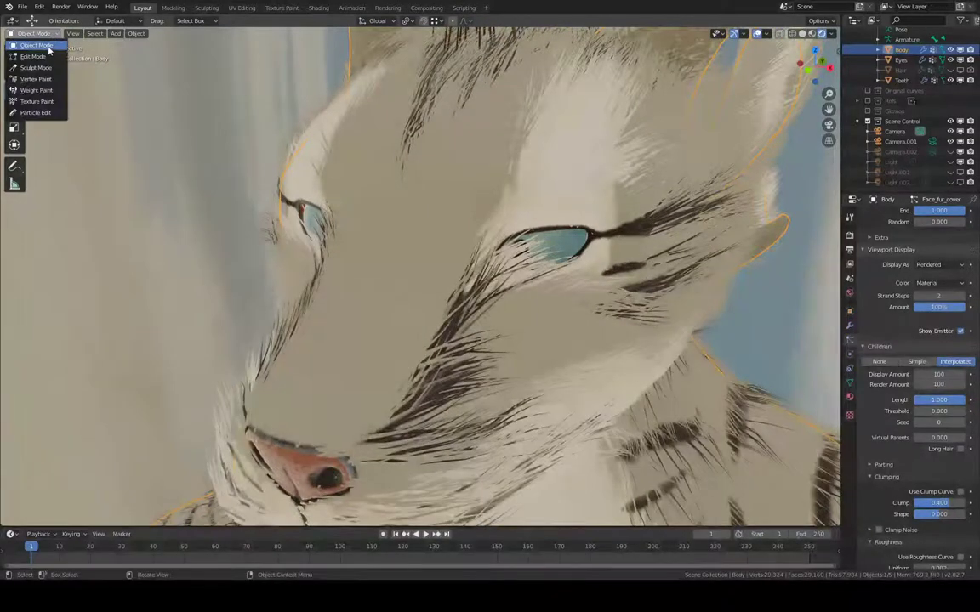
pyautogui.click(48, 48)
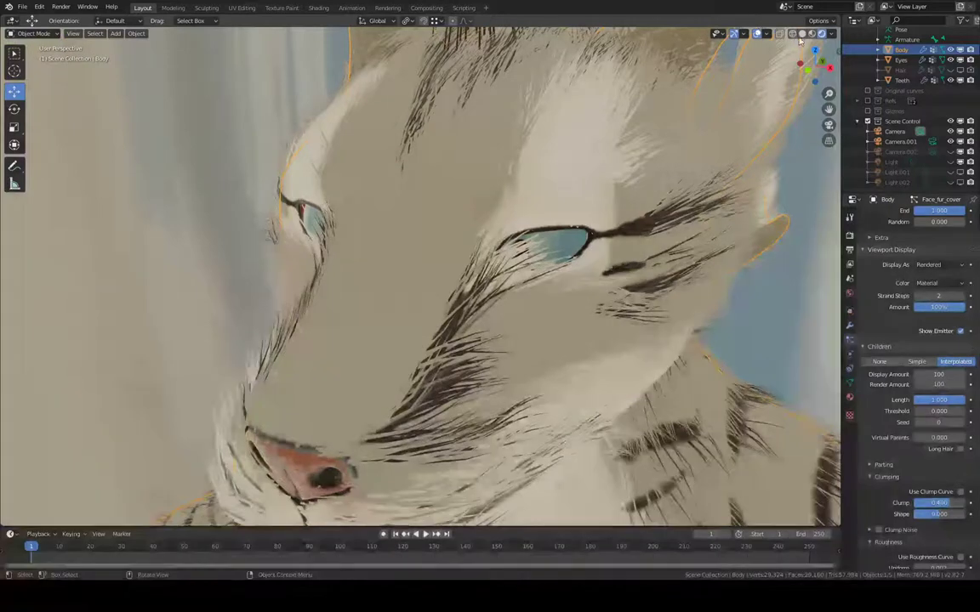
pyautogui.click(800, 34)
pyautogui.moveTo(545, 144); pyautogui.dragTo(520, 138, button='middle')
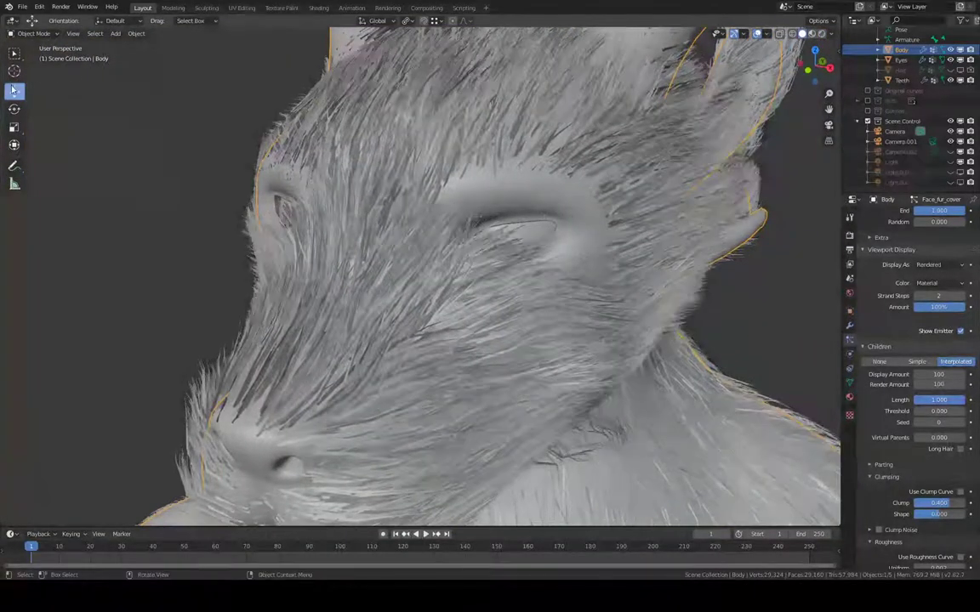
# - Switch the Body to Particle Edit and hide the Main_fur_cover, Hair, Face_tufts and Tail_fur particle systems in the viewport
pyautogui.click(33, 33)
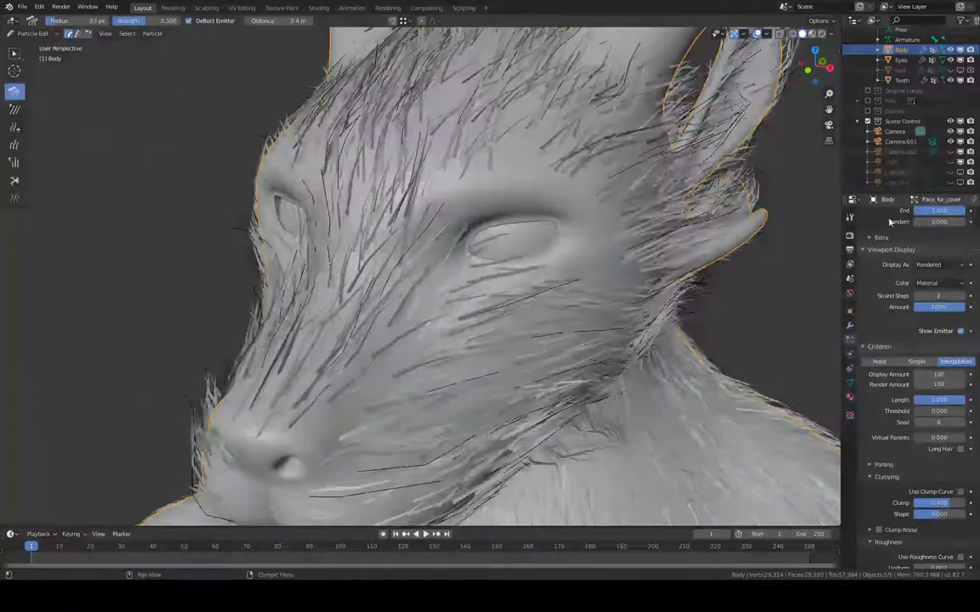
pyautogui.scroll(15, 956, 280)
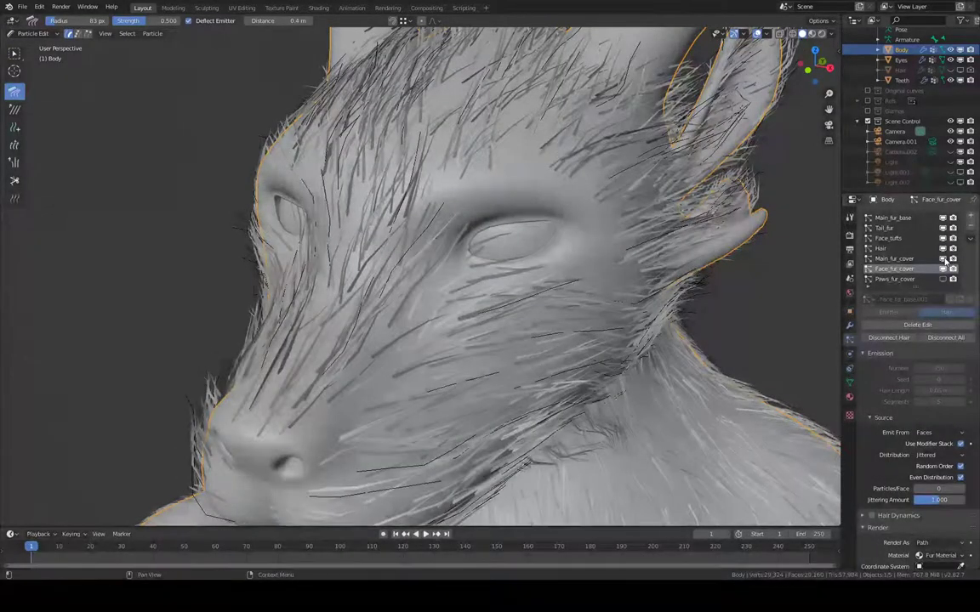
pyautogui.click(943, 257)
pyautogui.click(943, 248)
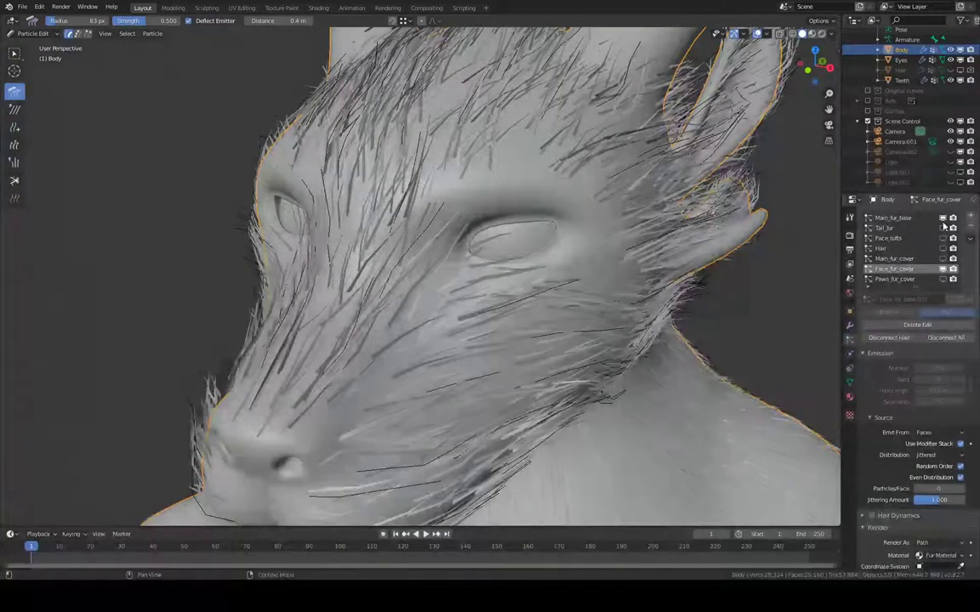
pyautogui.click(943, 218)
pyautogui.click(945, 219)
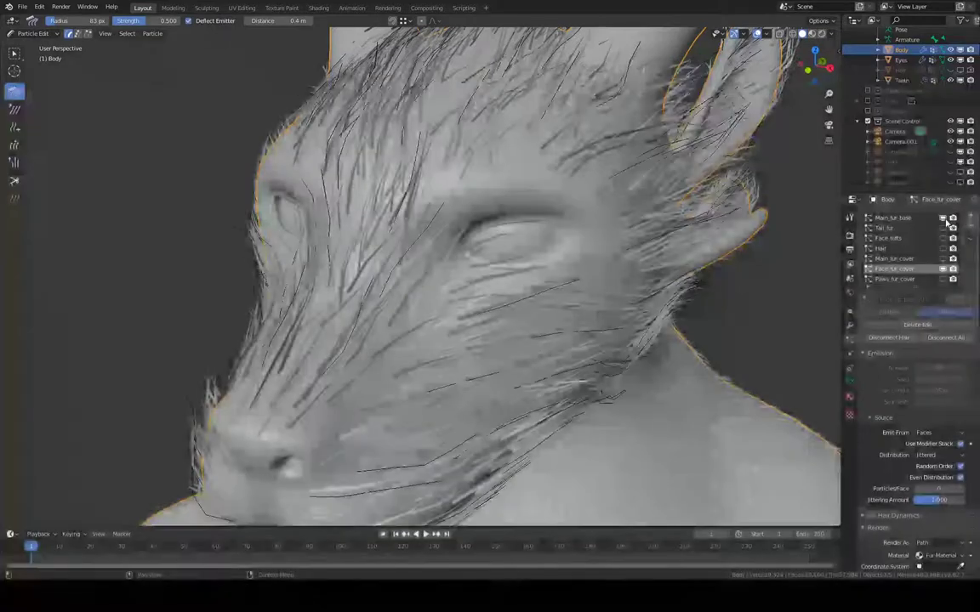
pyautogui.click(943, 268)
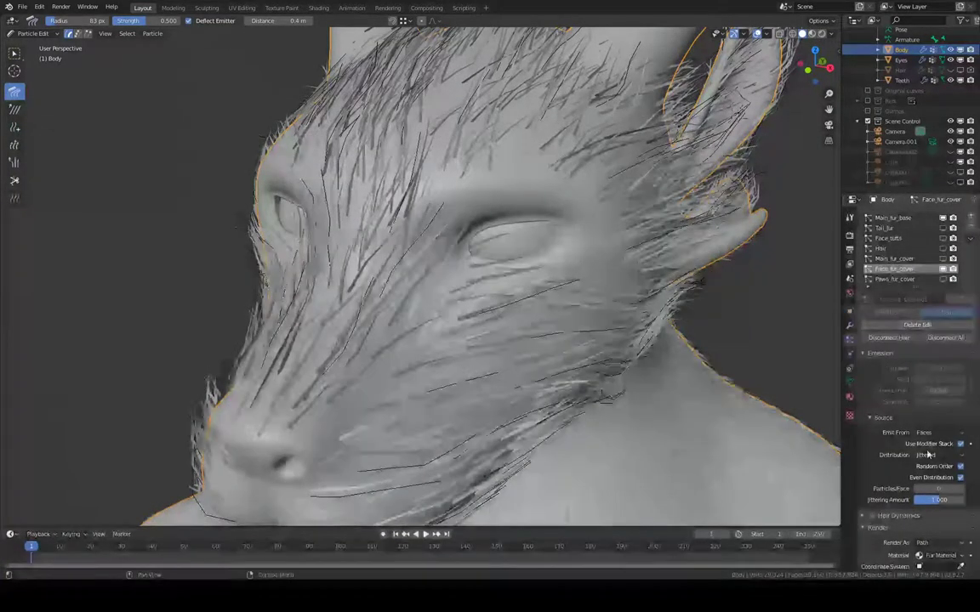
# - Hide the Main_fur_base particle system in the viewport and make Face_fur_cover the active system
pyautogui.scroll(-12, 926, 399)
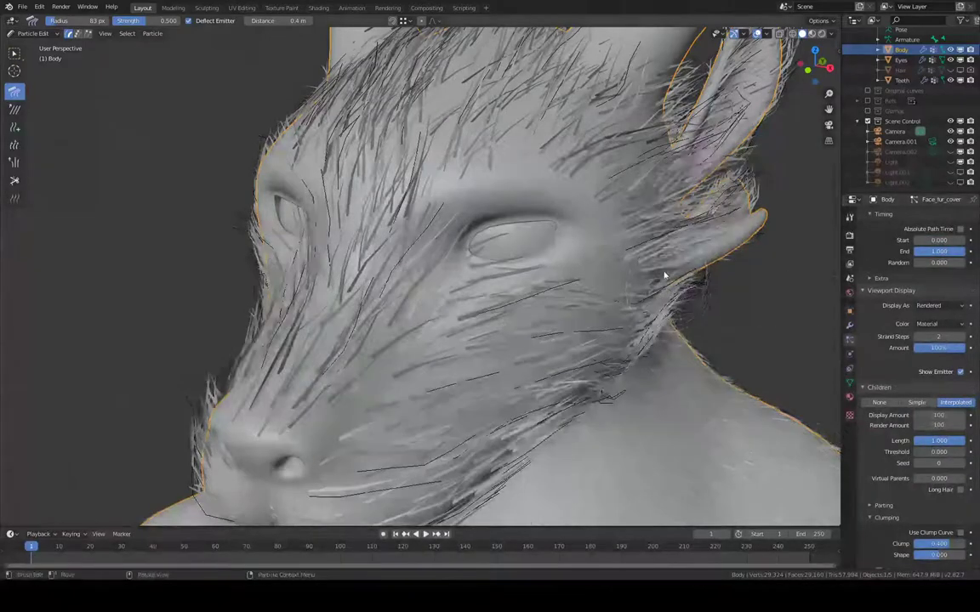
pyautogui.moveTo(667, 279); pyautogui.dragTo(587, 260, button='middle')
pyautogui.scroll(1, 912, 187)
pyautogui.scroll(15, 936, 281)
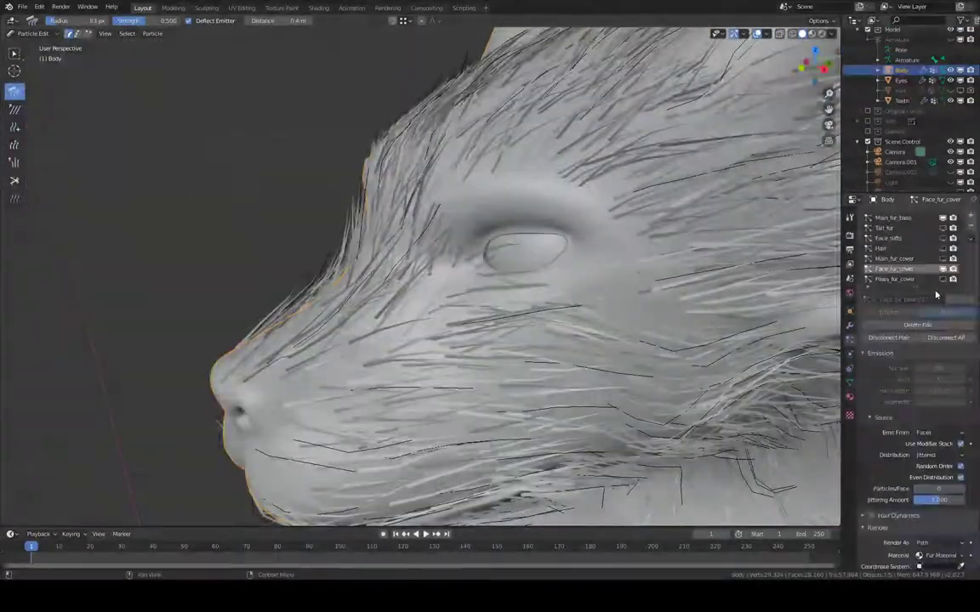
pyautogui.click(943, 219)
pyautogui.click(900, 259)
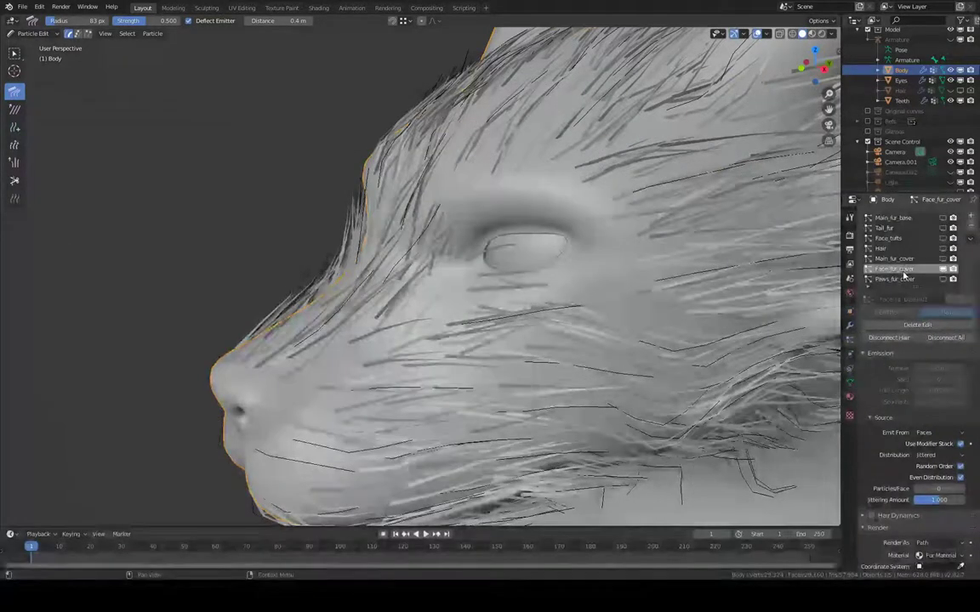
pyautogui.click(898, 269)
# - Enter 100 as the children display amount of Face_fur_cover and inspect the face fur in profile
pyautogui.scroll(-12, 883, 441)
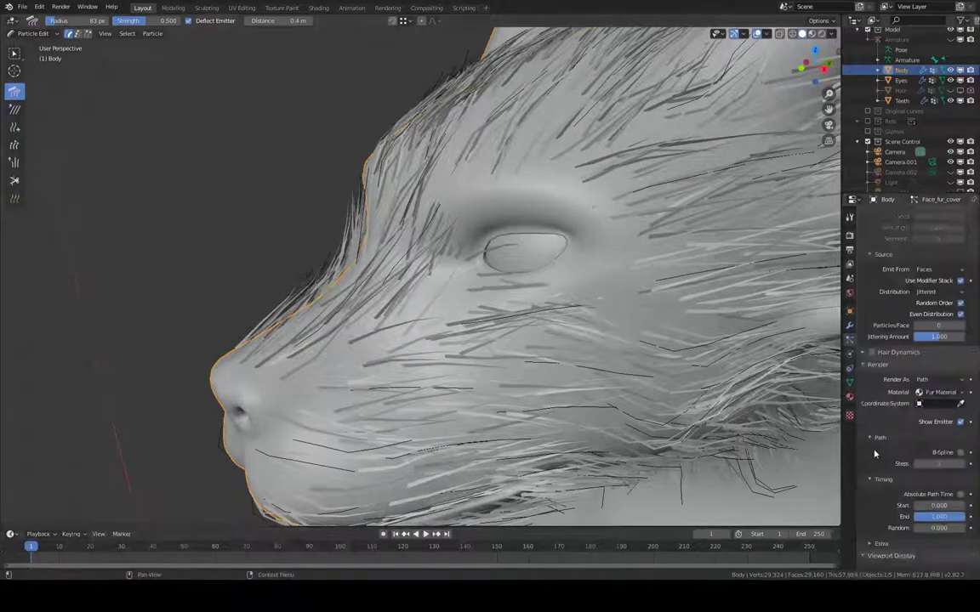
pyautogui.scroll(-1, 883, 440)
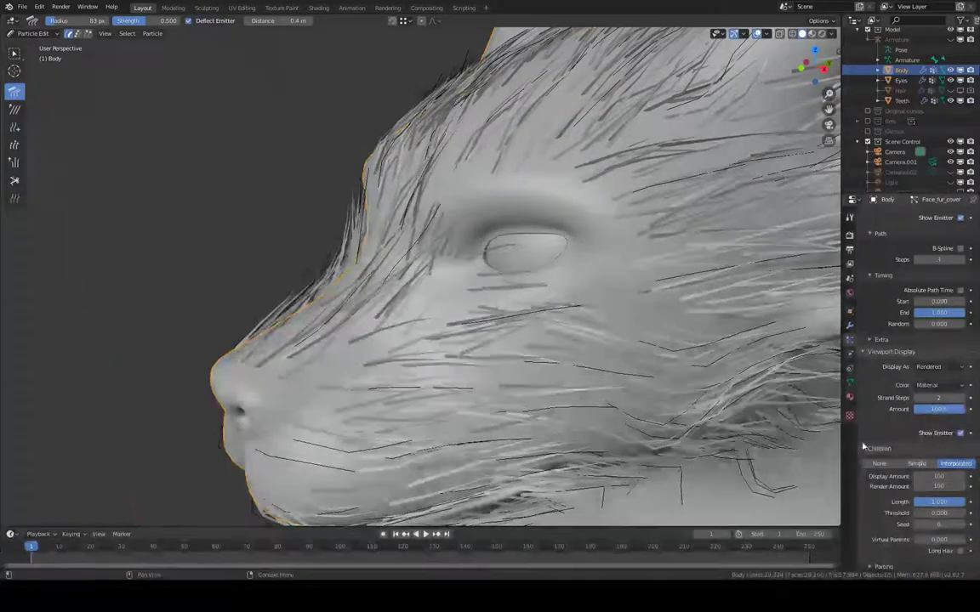
pyautogui.scroll(-3, 160, 166)
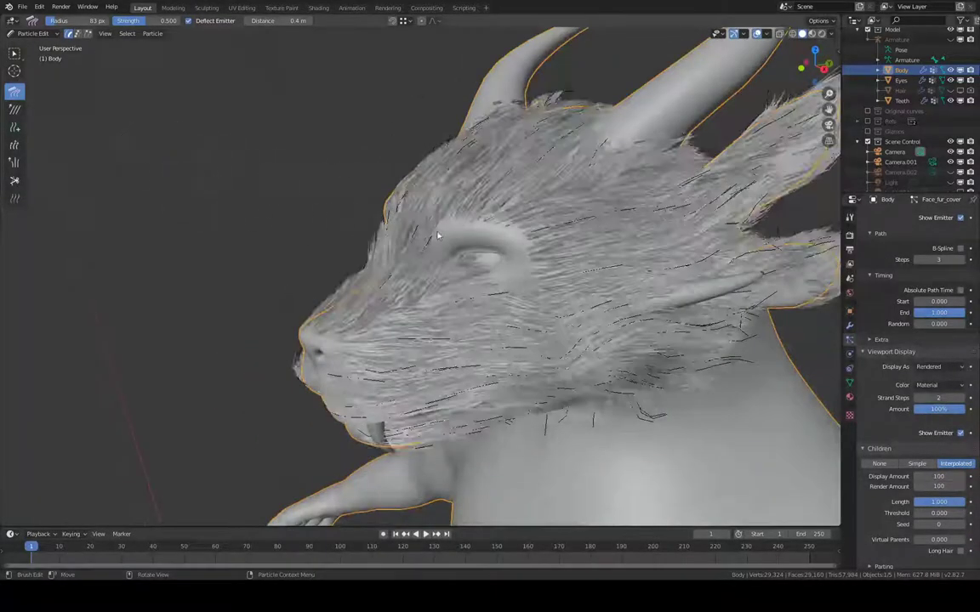
pyautogui.moveTo(437, 232); pyautogui.dragTo(503, 235, button='middle')
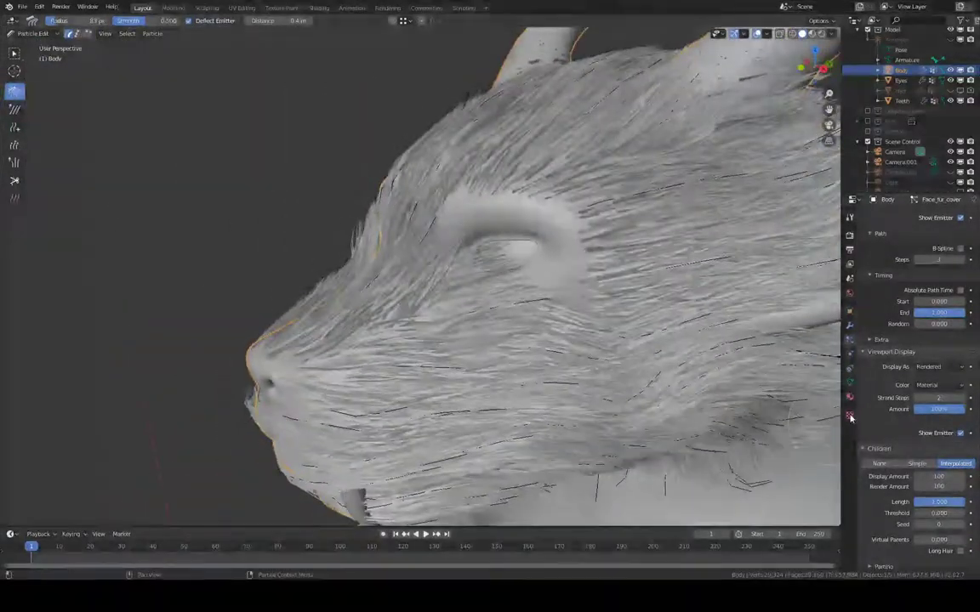
pyautogui.click(943, 476)
pyautogui.write('100')
pyautogui.press('Return')
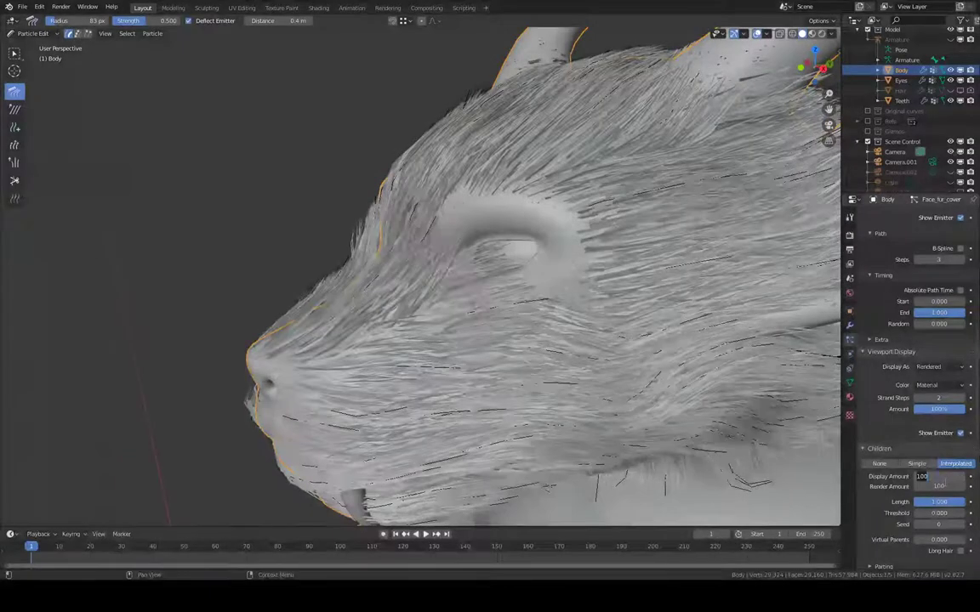
# - Switch the Body to Object Mode and examine the face fur around the eye and muzzle in Rendered shading
pyautogui.click(32, 33)
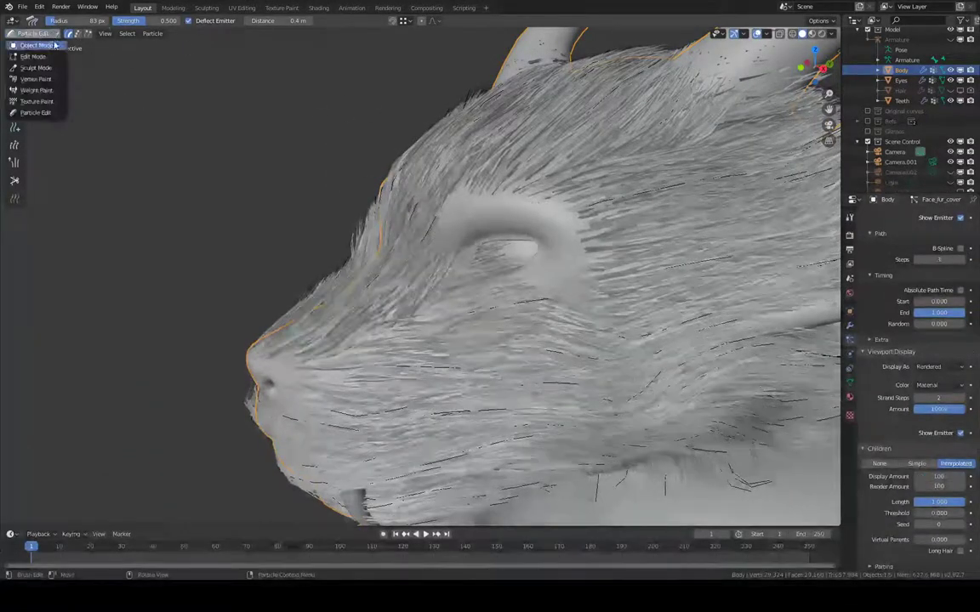
pyautogui.click(34, 44)
pyautogui.click(822, 34)
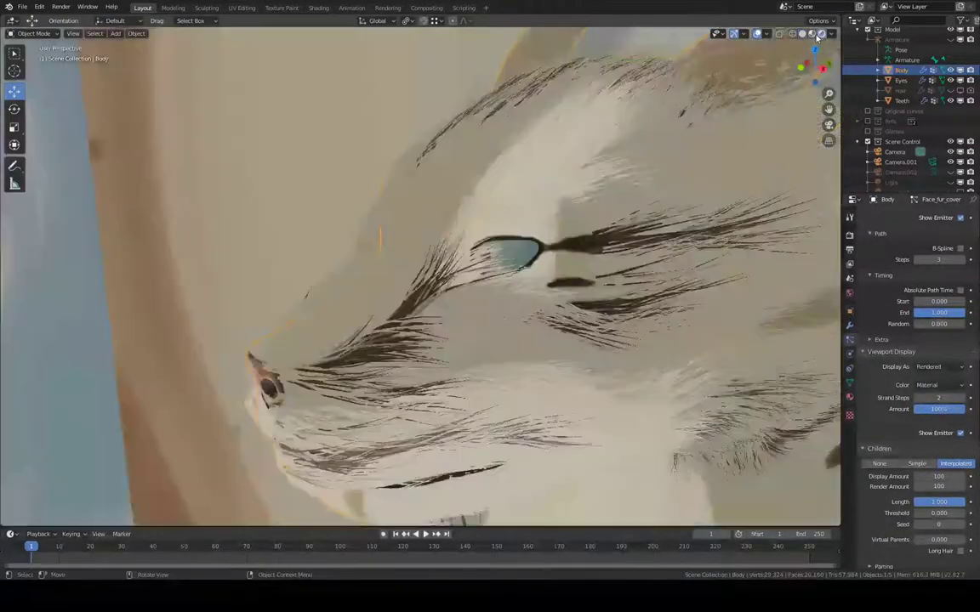
pyautogui.moveTo(479, 122)
pyautogui.mouseDown(button='middle')
pyautogui.moveTo(448, 110)
pyautogui.moveTo(443, 93)
pyautogui.moveTo(579, 82)
pyautogui.moveTo(447, 93)
pyautogui.moveTo(486, 84)
pyautogui.moveTo(568, 201)
pyautogui.mouseUp(button='middle')
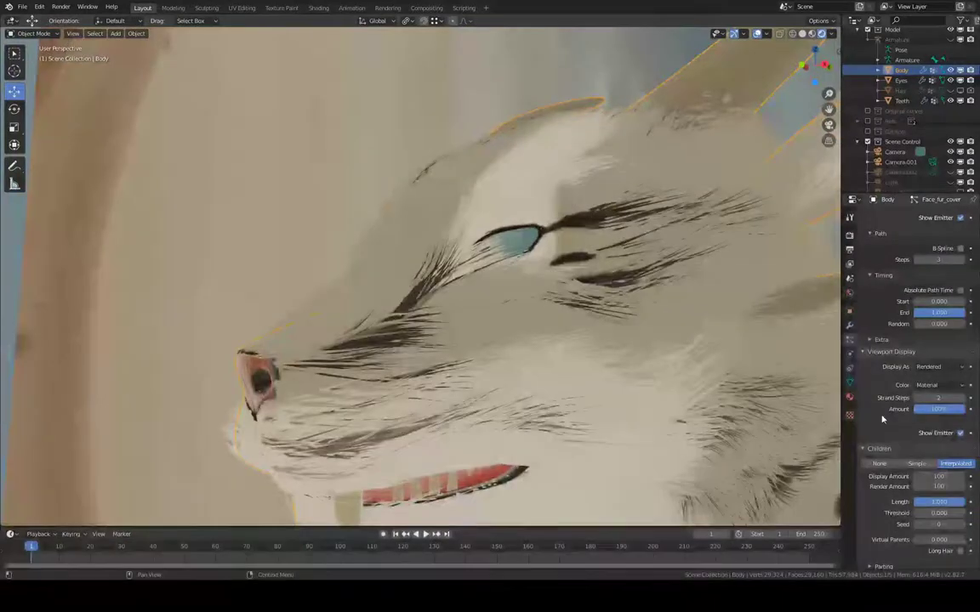
# - Set both the children display amount and the render amount of Face_fur_cover to 80
pyautogui.click(936, 476)
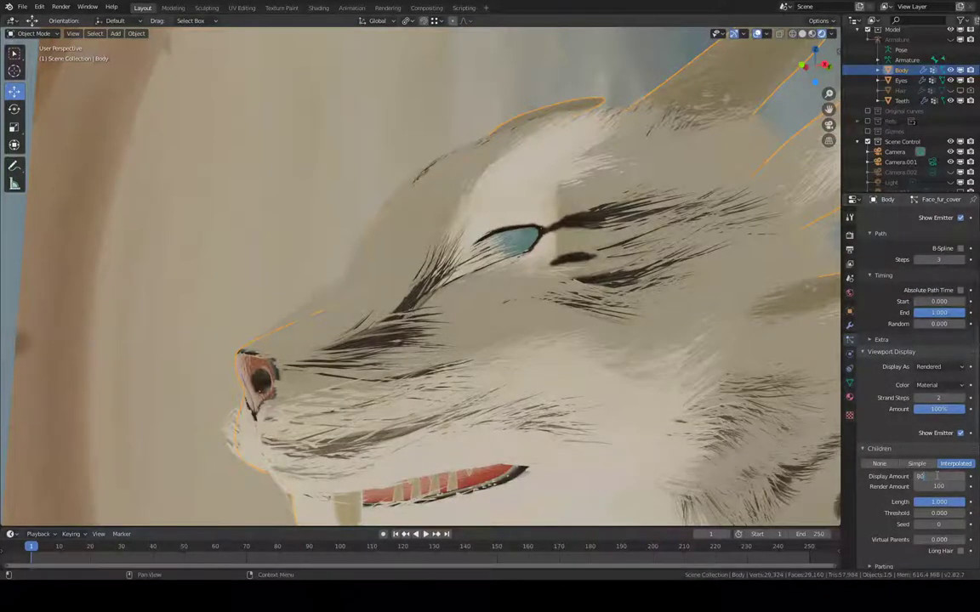
pyautogui.press('Return')
pyautogui.moveTo(519, 212); pyautogui.dragTo(761, 419, button='middle')
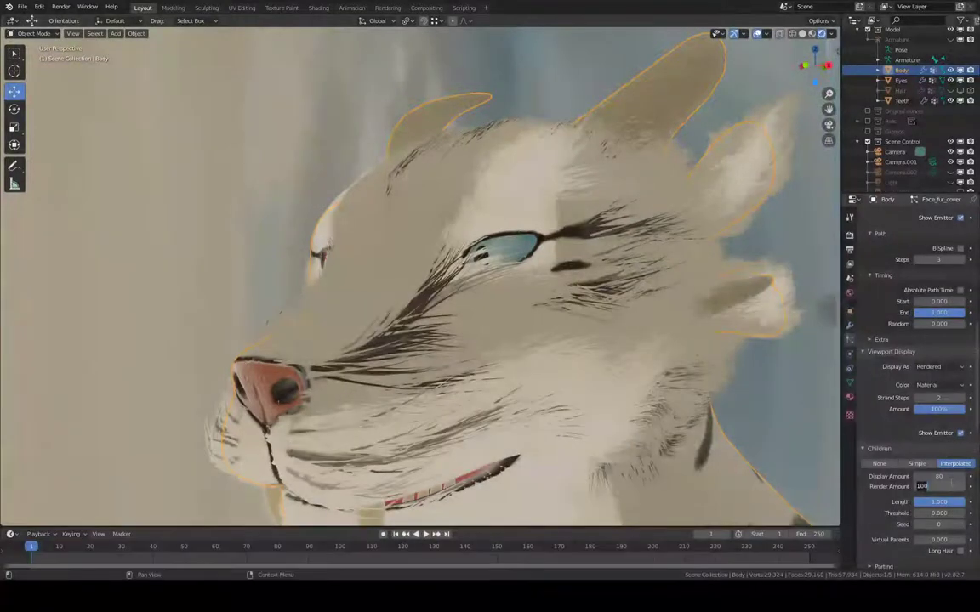
pyautogui.press('Return')
pyautogui.moveTo(564, 230); pyautogui.dragTo(680, 170, button='middle')
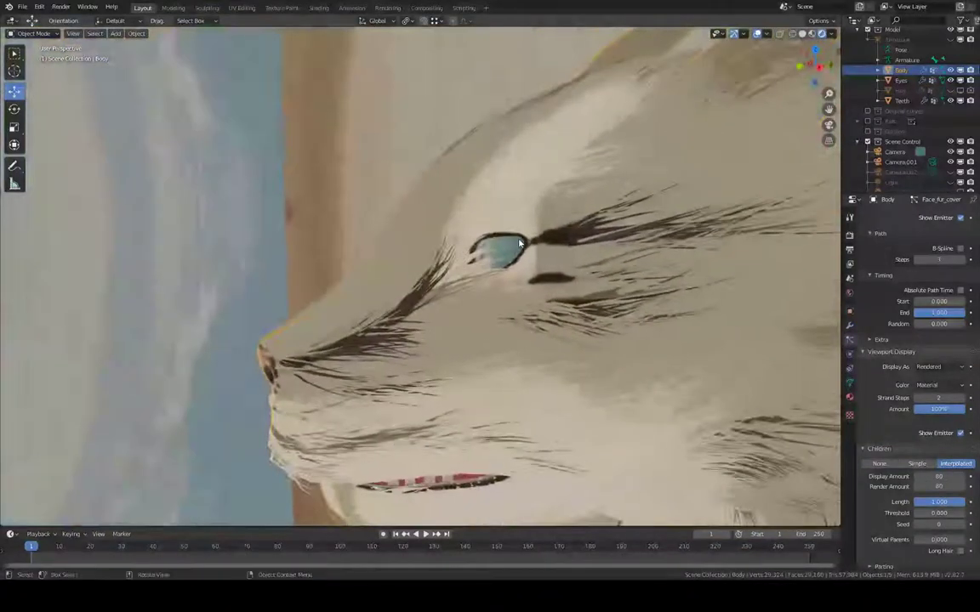
# - Change the viewport to Solid shading and examine the coverage of the face fur around the eye and snout
pyautogui.click(802, 33)
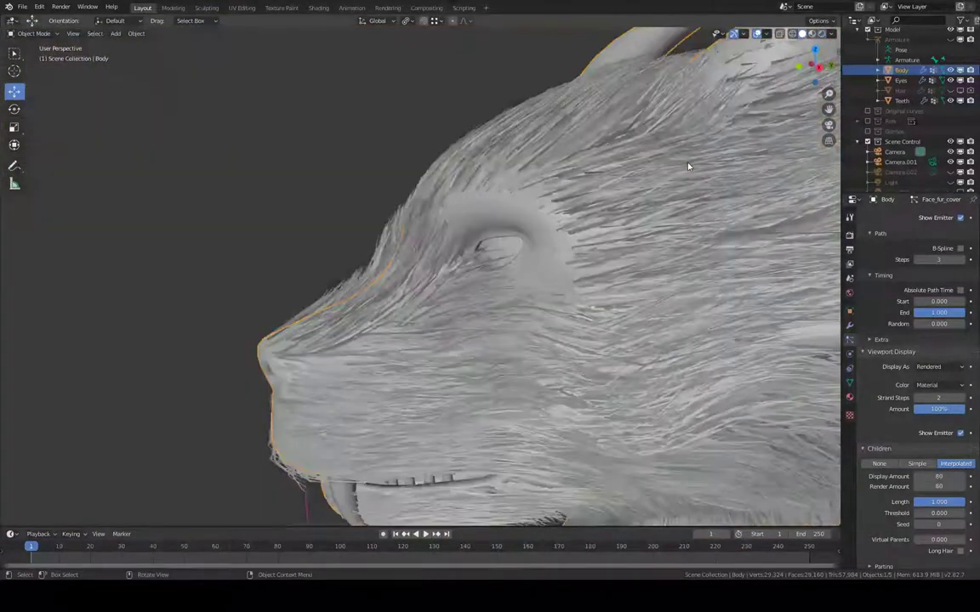
pyautogui.scroll(10, 884, 298)
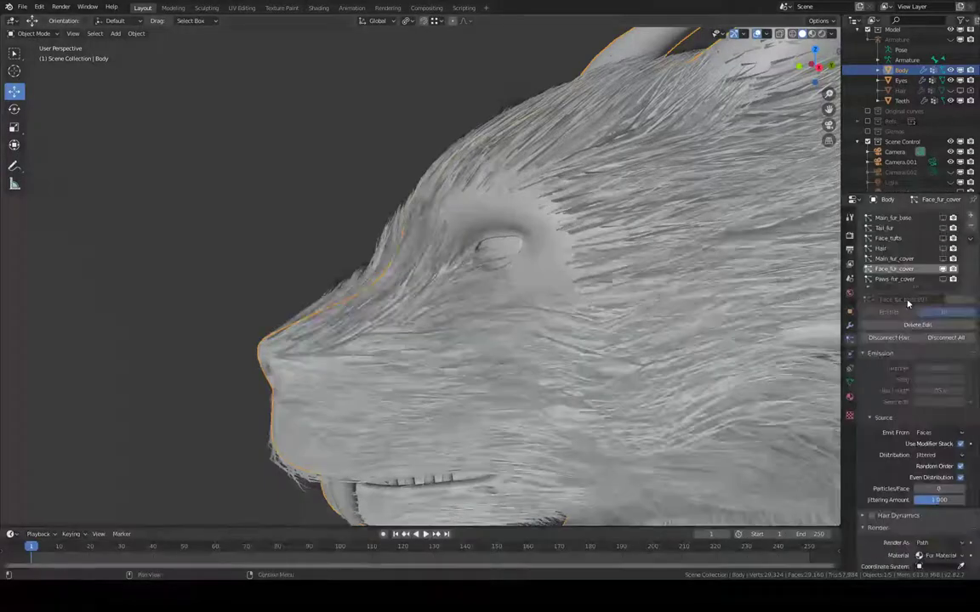
pyautogui.click(943, 218)
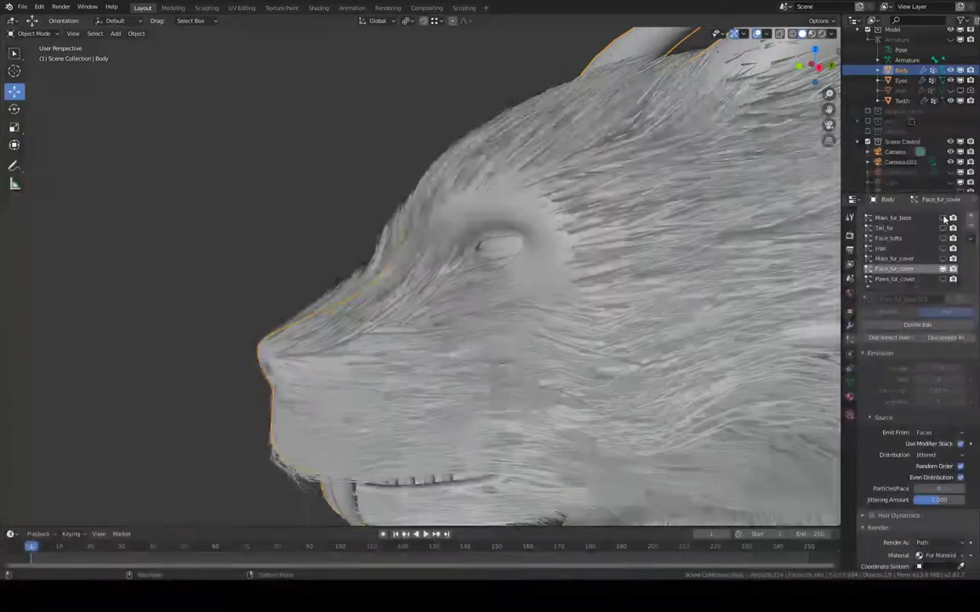
pyautogui.moveTo(716, 219); pyautogui.dragTo(564, 190, button='middle')
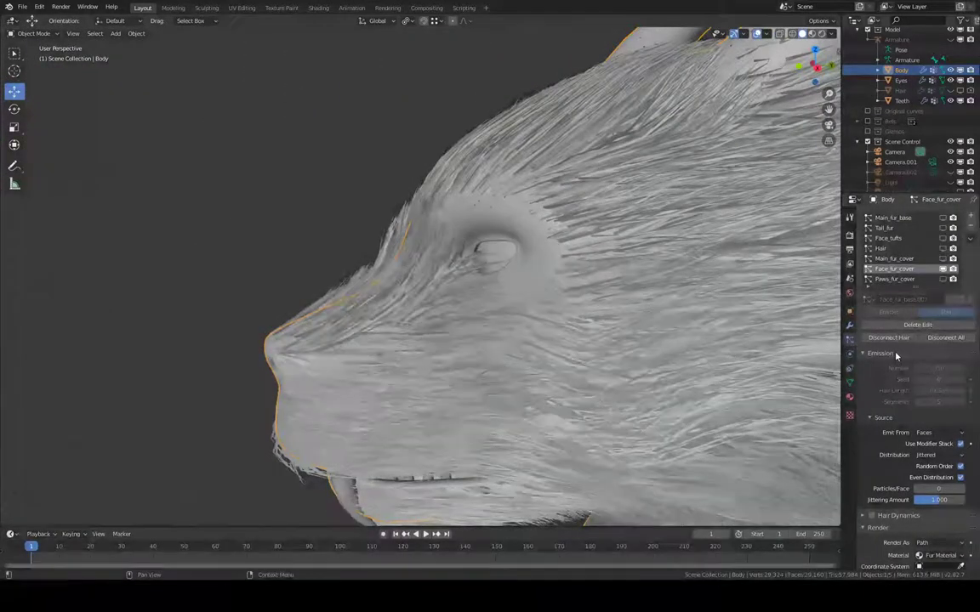
pyautogui.scroll(-2, 462, 210)
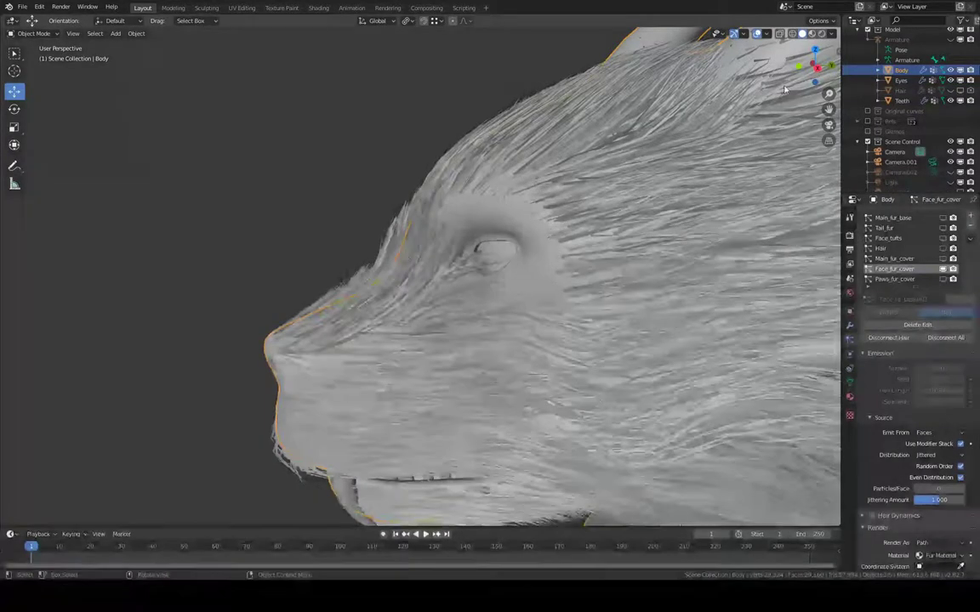
pyautogui.moveTo(517, 207); pyautogui.dragTo(512, 280, button='middle')
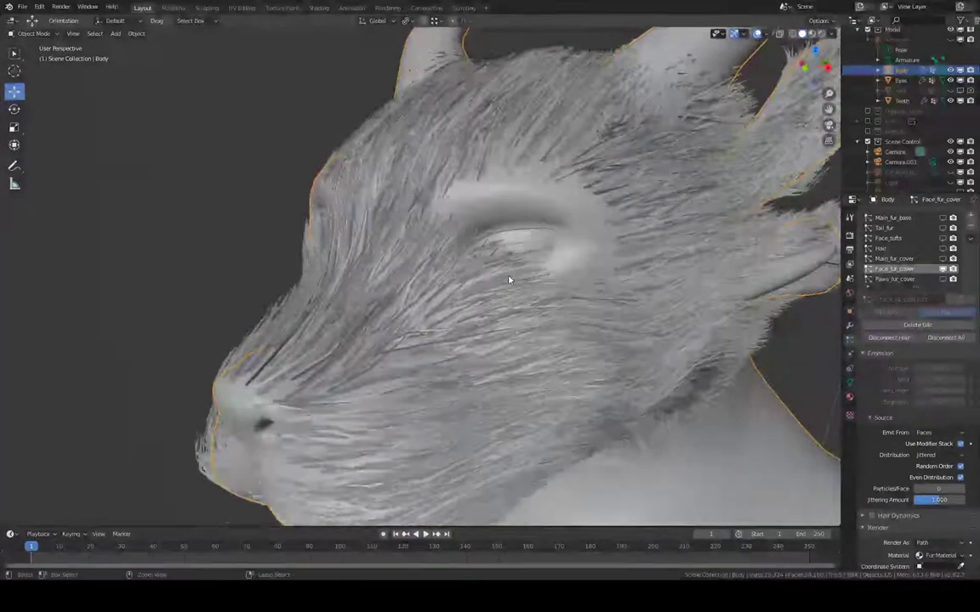
pyautogui.click(831, 21)
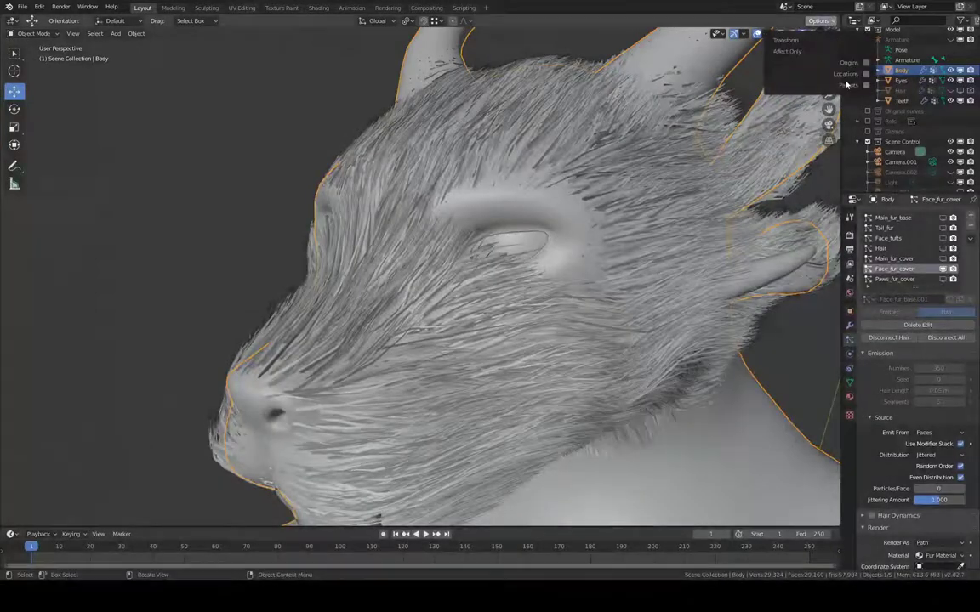
pyautogui.click(833, 21)
pyautogui.click(833, 34)
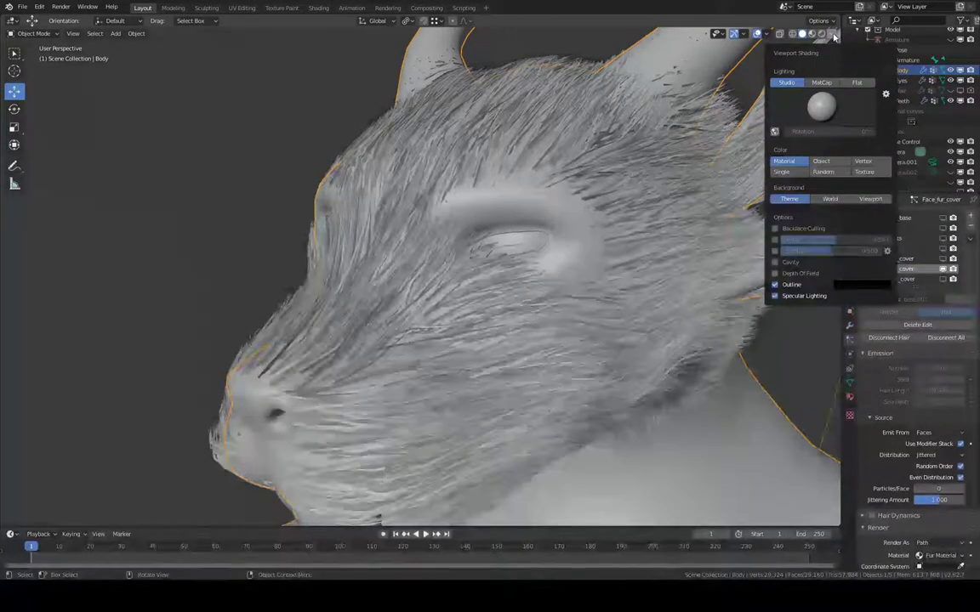
# - Switch the Body to Particle Edit and turn off the display of children so only the guide hairs show
pyautogui.click(33, 33)
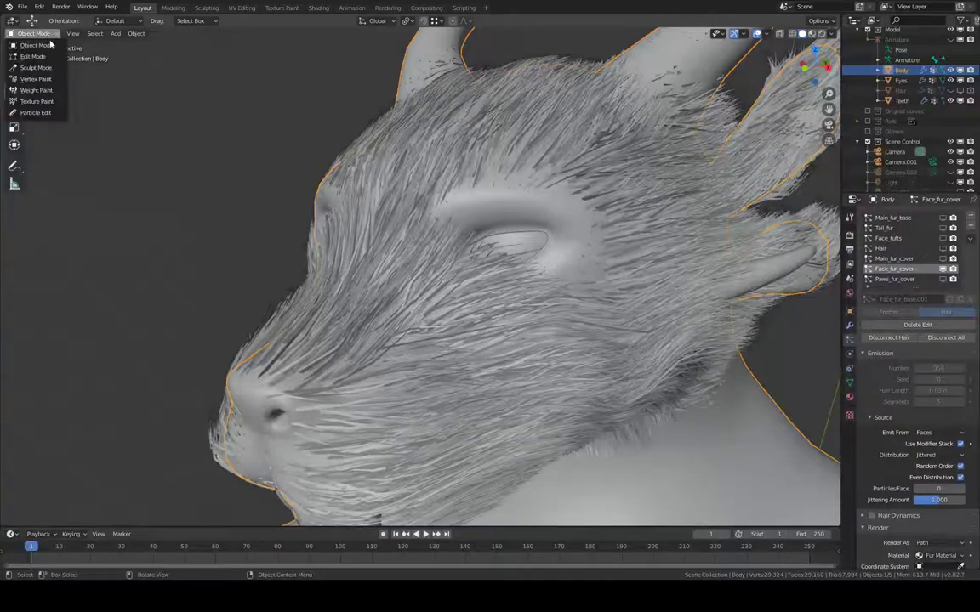
pyautogui.click(54, 116)
pyautogui.moveTo(552, 191); pyautogui.dragTo(571, 215, button='middle')
pyautogui.scroll(2, 572, 214)
pyautogui.keyDown('shift'); pyautogui.moveTo(589, 135); pyautogui.dragTo(517, 227, button='middle'); pyautogui.keyUp('shift')
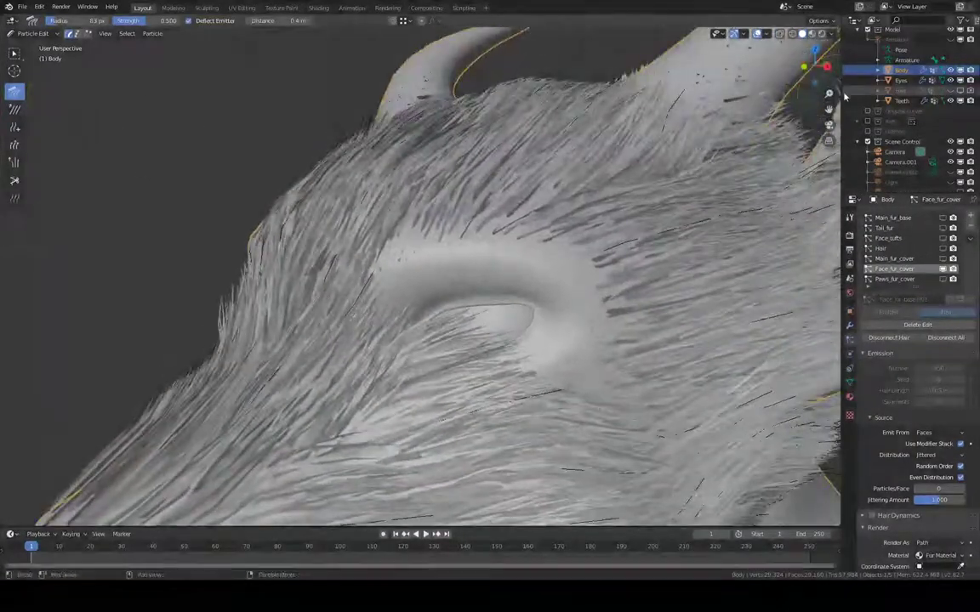
pyautogui.click(818, 20)
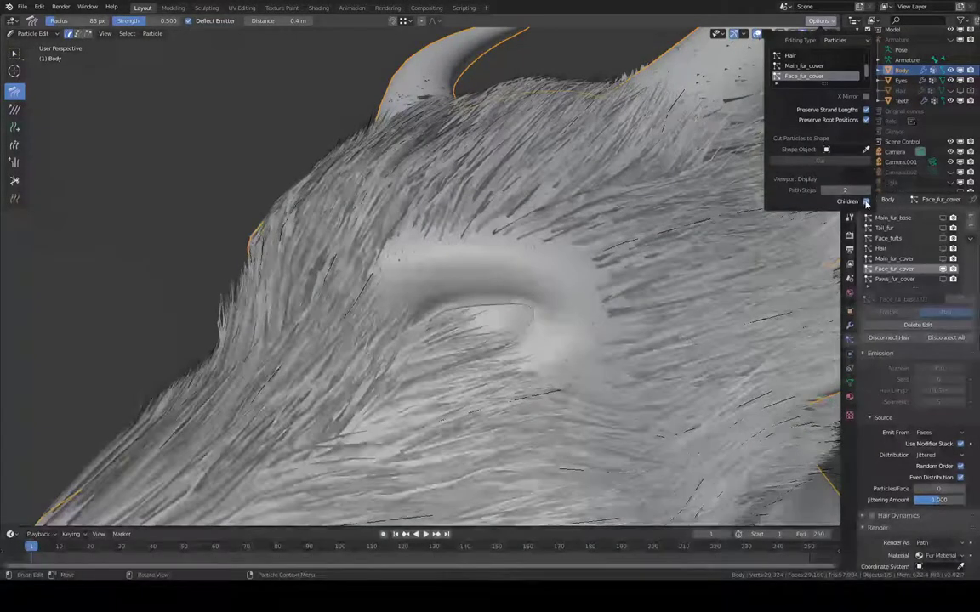
pyautogui.click(866, 202)
# - Comb the guide hairs beside the nose bridge and under the eye so they point away from the eye opening
pyautogui.moveTo(504, 190); pyautogui.dragTo(382, 201, button='middle')
pyautogui.moveTo(394, 238); pyautogui.dragTo(404, 309, button='middle')
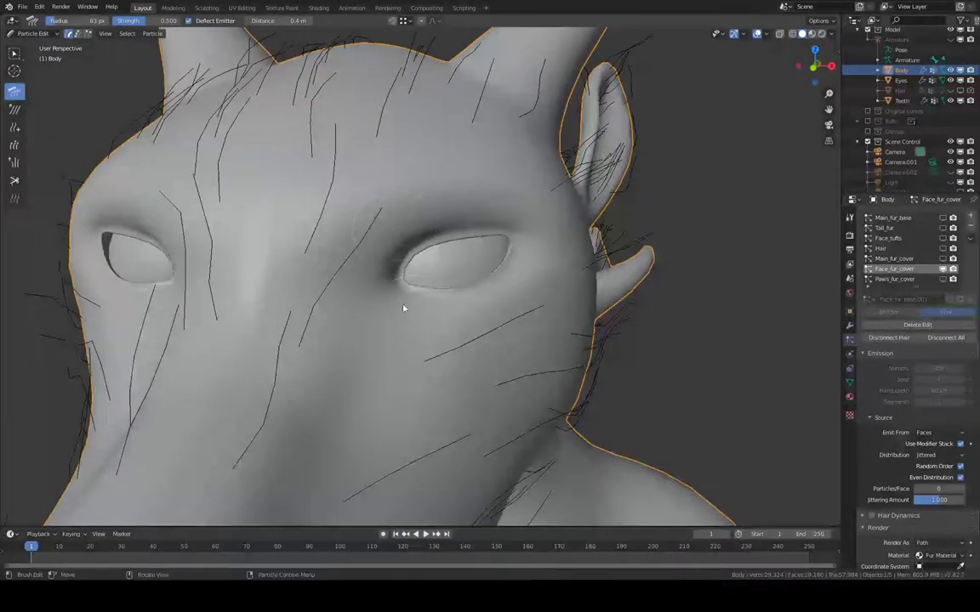
pyautogui.moveTo(357, 282); pyautogui.dragTo(351, 278, button='middle')
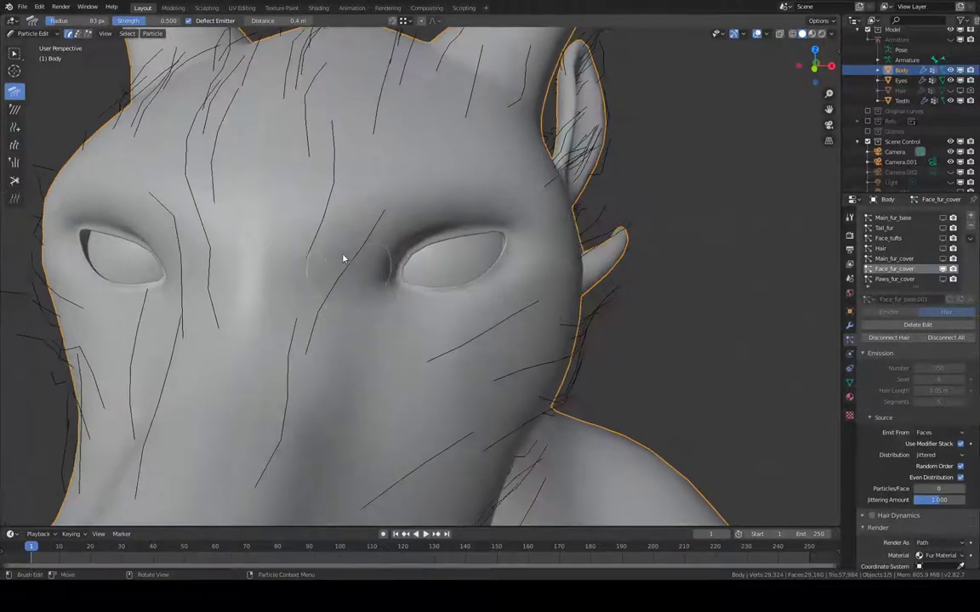
pyautogui.keyDown('shift'); pyautogui.moveTo(323, 226); pyautogui.dragTo(405, 201, button='middle'); pyautogui.keyUp('shift')
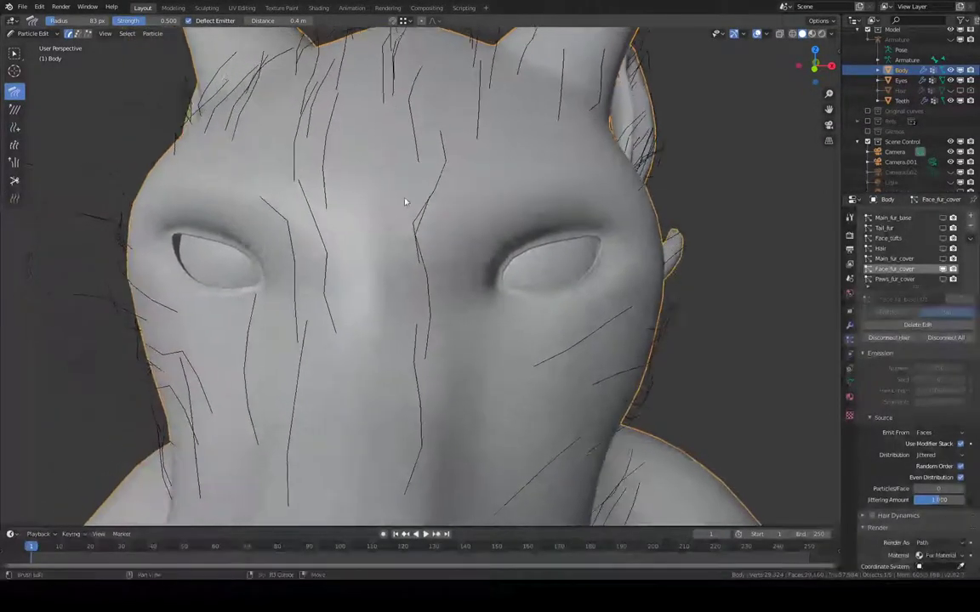
pyautogui.moveTo(291, 280); pyautogui.dragTo(258, 371, button='middle')
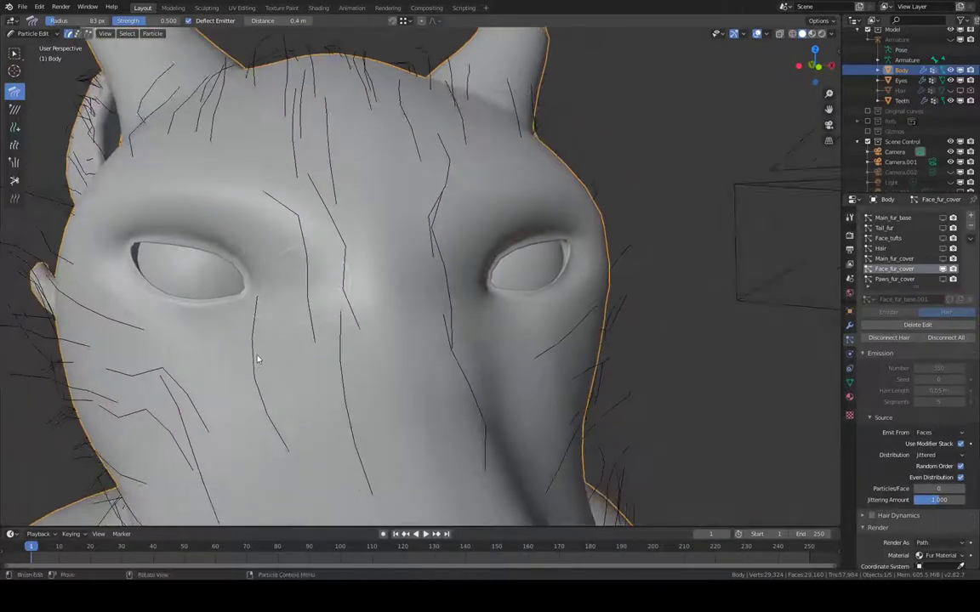
pyautogui.moveTo(253, 346); pyautogui.dragTo(235, 344)
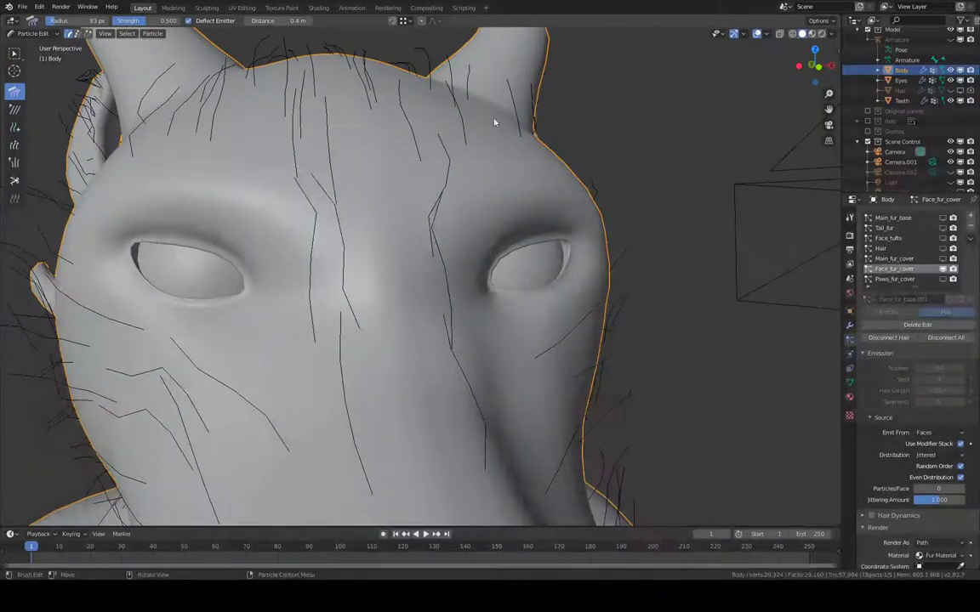
# - Turn the display of children back on and comb the fur along the top of the snout
pyautogui.click(818, 20)
pyautogui.click(867, 201)
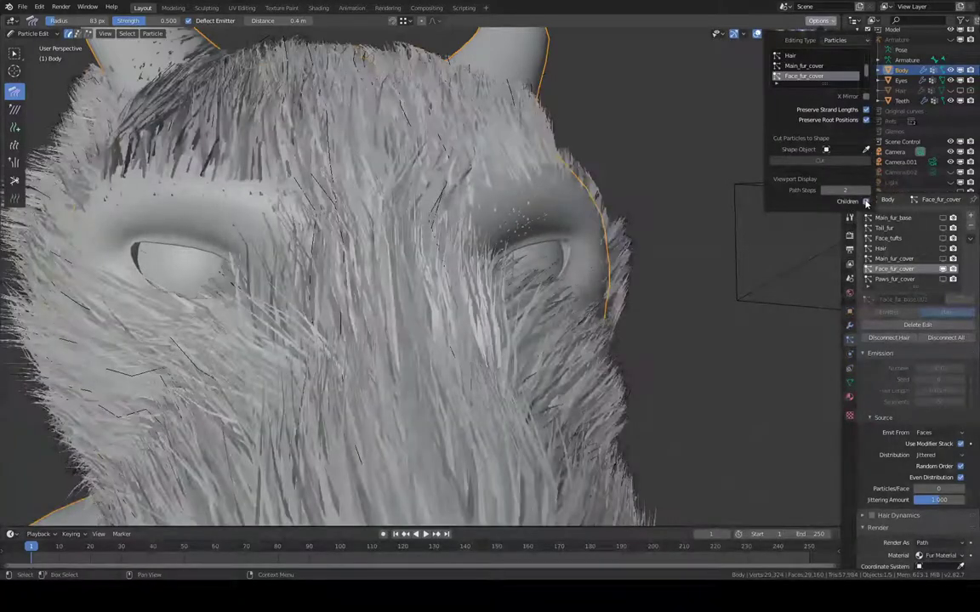
pyautogui.moveTo(691, 276); pyautogui.dragTo(630, 193, button='middle')
pyautogui.scroll(-1, 837, 297)
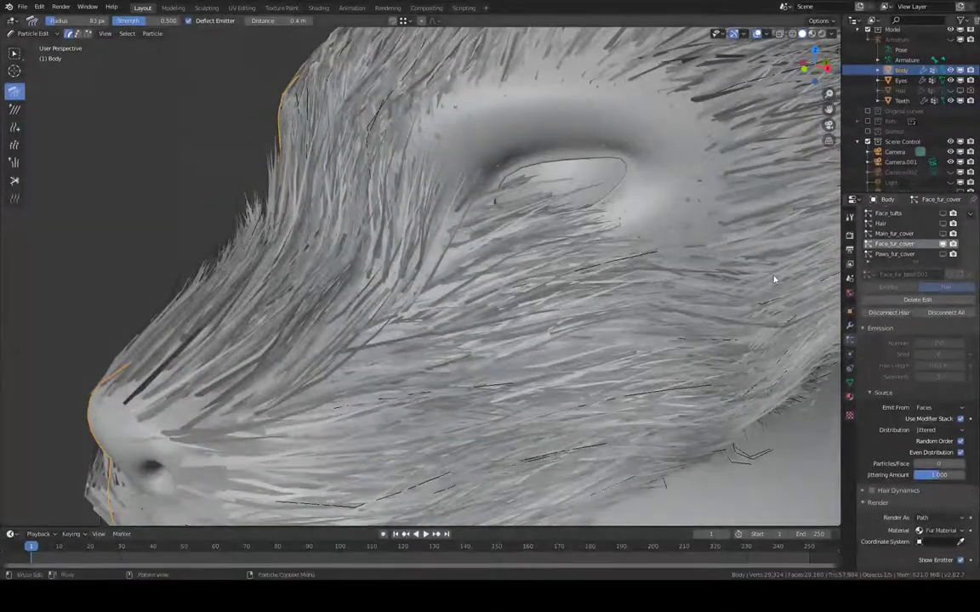
pyautogui.moveTo(647, 268); pyautogui.dragTo(595, 239, button='middle')
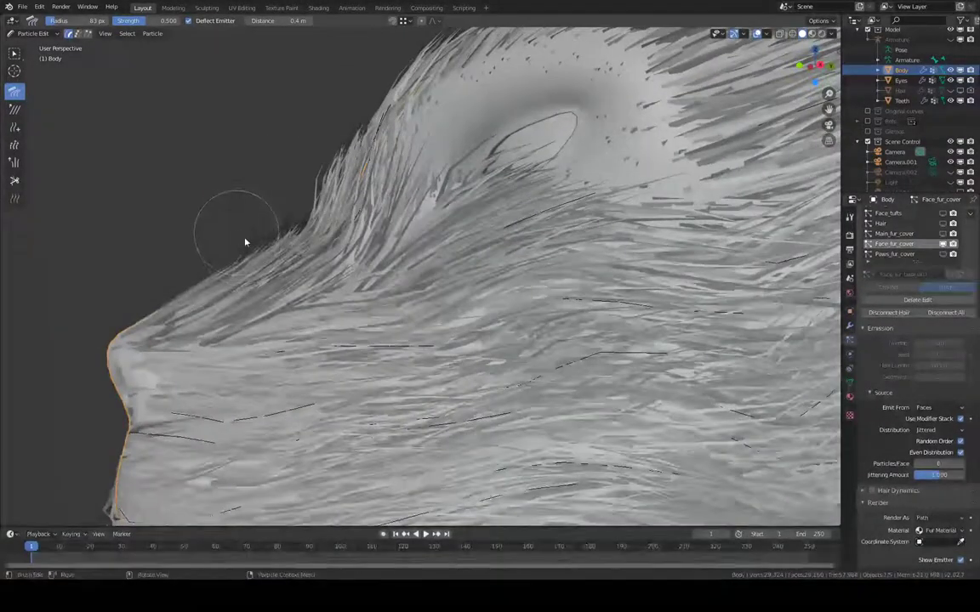
pyautogui.moveTo(257, 243); pyautogui.dragTo(303, 225)
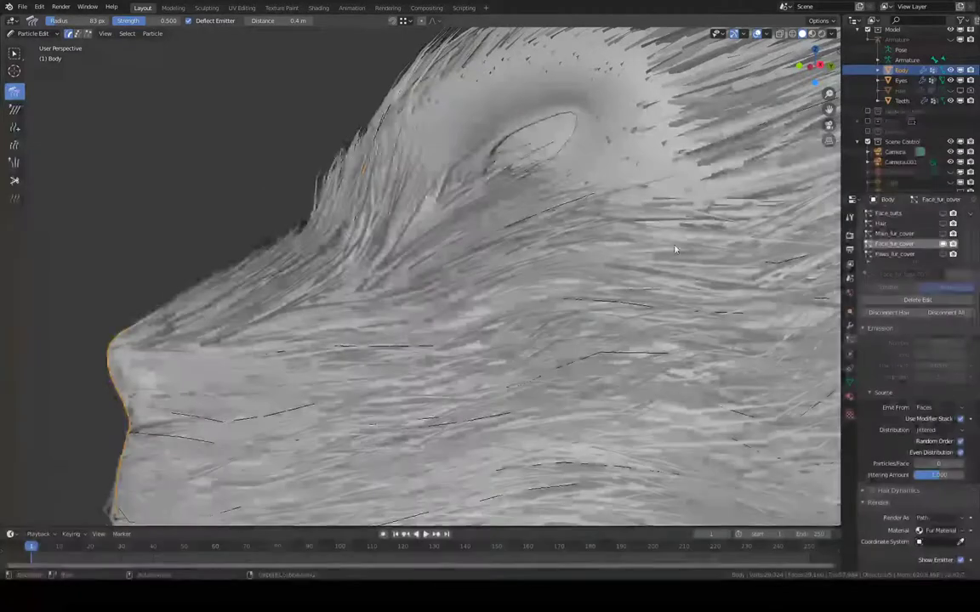
# - Set the children display amount of Face_fur_cover to 10 and enlarge the comb brush radius to 128 px
pyautogui.scroll(-15, 918, 357)
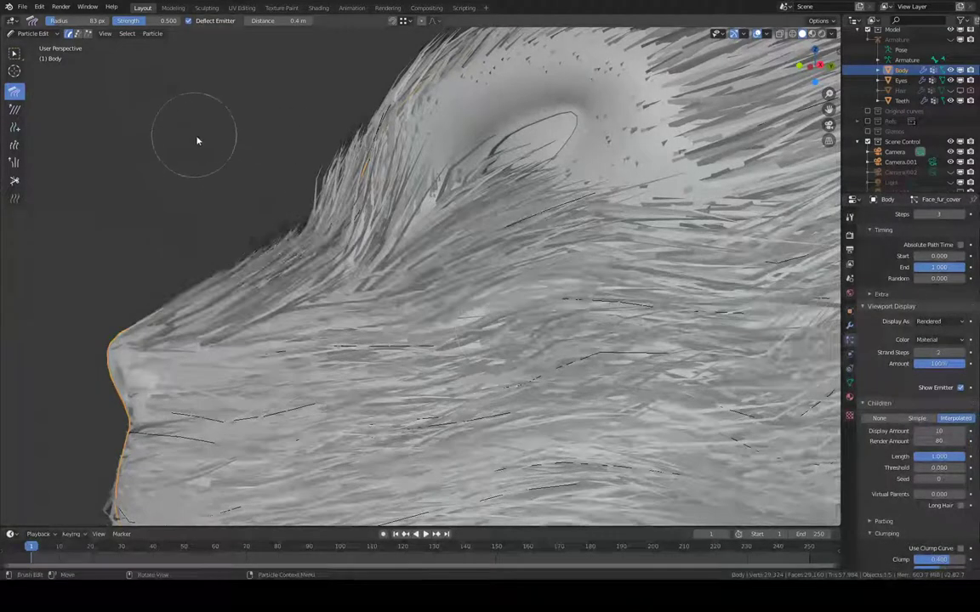
pyautogui.moveTo(196, 142); pyautogui.dragTo(274, 165, button='middle')
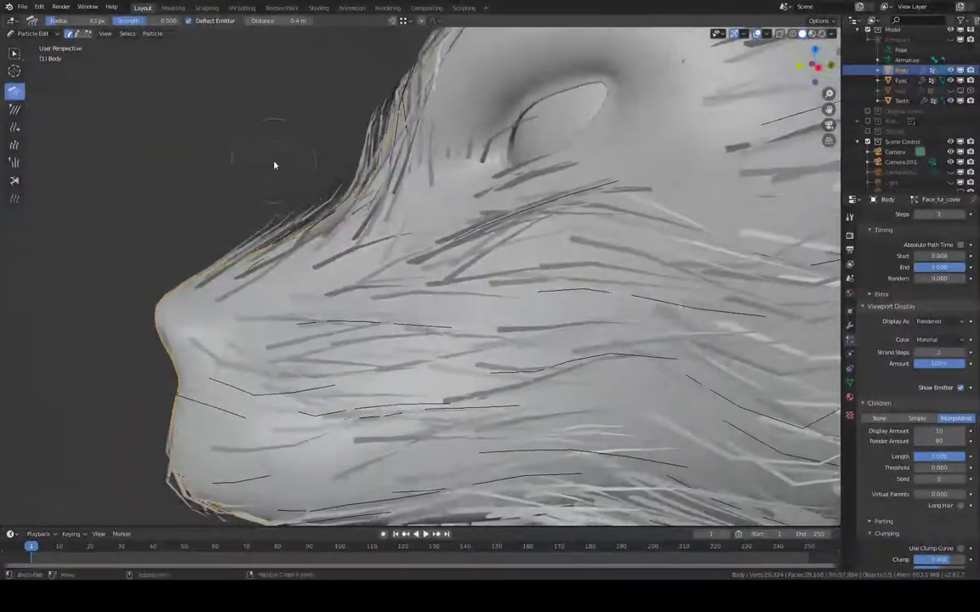
pyautogui.press('f')
pyautogui.click(284, 181)
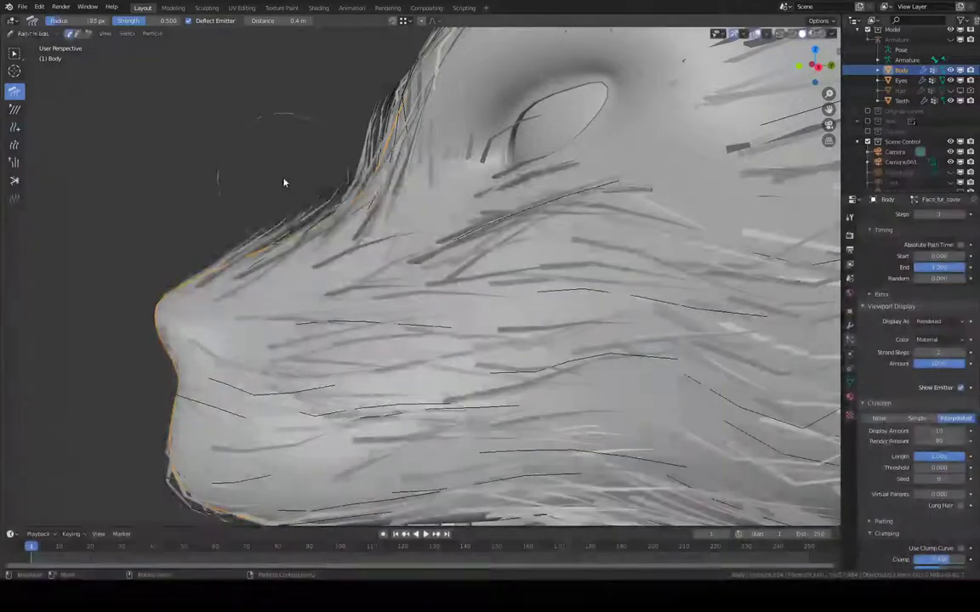
# - Comb the fur along the nose bridge and between the eyes from both sides so it follows the profile
pyautogui.moveTo(295, 182)
pyautogui.mouseDown()
pyautogui.moveTo(323, 146)
pyautogui.moveTo(349, 136)
pyautogui.mouseUp()
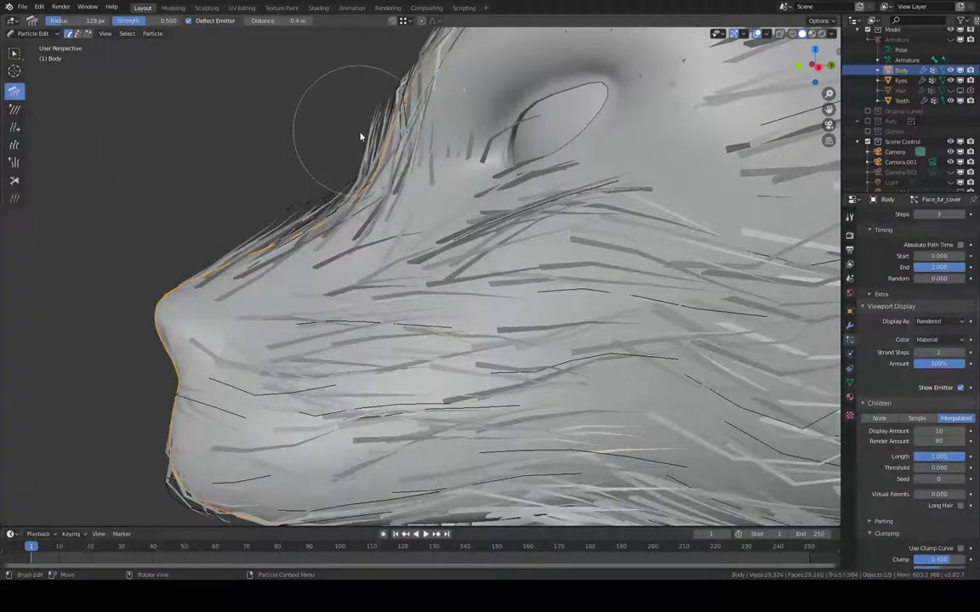
pyautogui.moveTo(361, 132)
pyautogui.mouseDown(button='middle')
pyautogui.moveTo(317, 136)
pyautogui.moveTo(341, 164)
pyautogui.moveTo(352, 153)
pyautogui.moveTo(561, 169)
pyautogui.mouseUp(button='middle')
pyautogui.moveTo(561, 169)
pyautogui.mouseDown()
pyautogui.moveTo(486, 164)
pyautogui.moveTo(468, 177)
pyautogui.moveTo(456, 170)
pyautogui.moveTo(486, 135)
pyautogui.moveTo(462, 142)
pyautogui.moveTo(478, 131)
pyautogui.mouseUp()
pyautogui.moveTo(479, 131); pyautogui.dragTo(408, 150, button='middle')
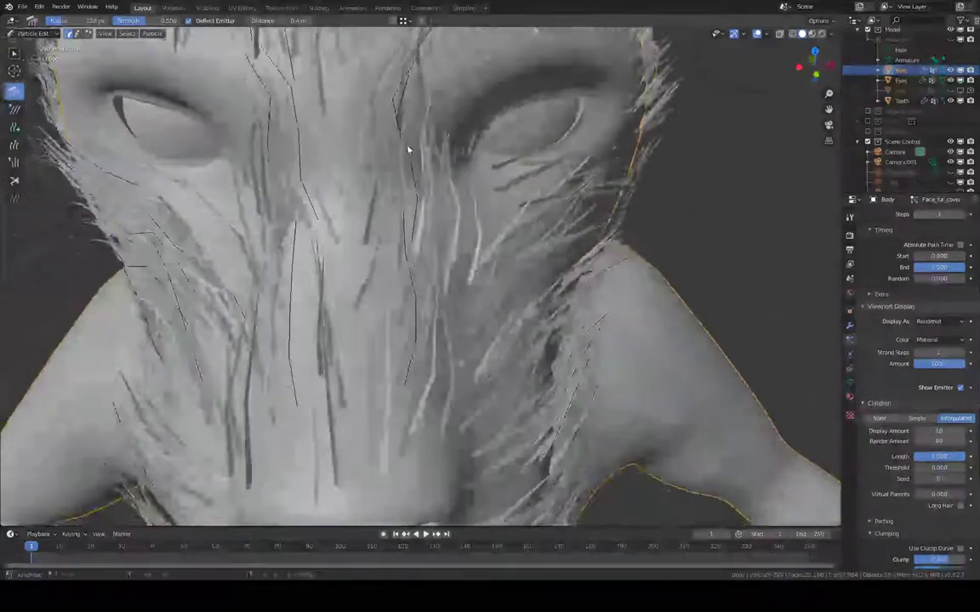
pyautogui.moveTo(423, 202); pyautogui.dragTo(407, 205)
pyautogui.moveTo(407, 204); pyautogui.dragTo(233, 215, button='middle')
pyautogui.moveTo(263, 241)
pyautogui.mouseDown()
pyautogui.moveTo(255, 223)
pyautogui.moveTo(271, 164)
pyautogui.moveTo(289, 154)
pyautogui.mouseUp()
pyautogui.moveTo(288, 154)
pyautogui.mouseDown(button='middle')
pyautogui.moveTo(448, 142)
pyautogui.moveTo(462, 131)
pyautogui.mouseUp(button='middle')
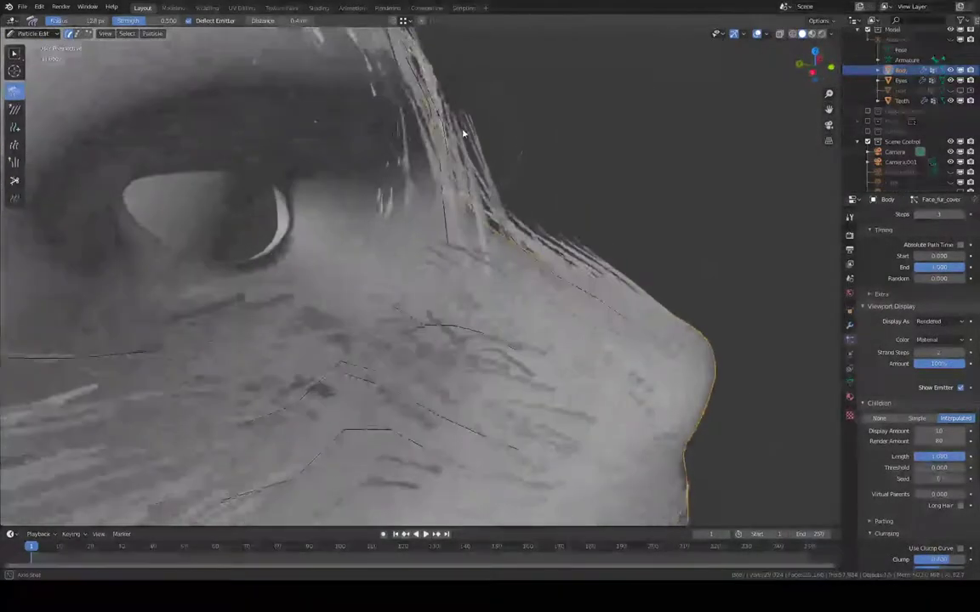
pyautogui.moveTo(479, 148)
pyautogui.mouseDown()
pyautogui.moveTo(472, 127)
pyautogui.moveTo(426, 111)
pyautogui.mouseUp()
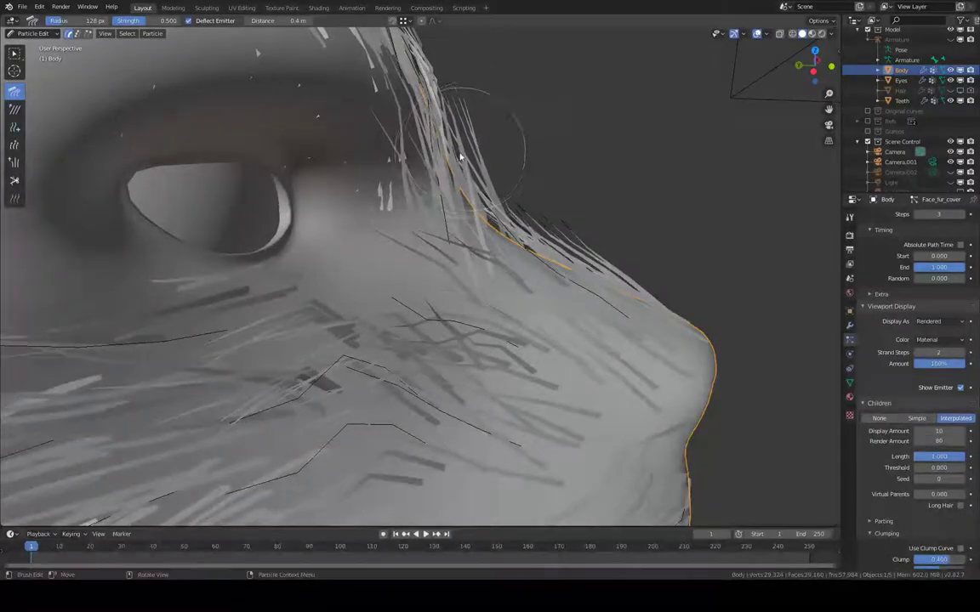
pyautogui.moveTo(425, 111)
pyautogui.mouseDown(button='middle')
pyautogui.moveTo(463, 135)
pyautogui.moveTo(319, 137)
pyautogui.moveTo(287, 101)
pyautogui.moveTo(249, 100)
pyautogui.moveTo(246, 71)
pyautogui.moveTo(234, 76)
pyautogui.moveTo(244, 86)
pyautogui.mouseUp(button='middle')
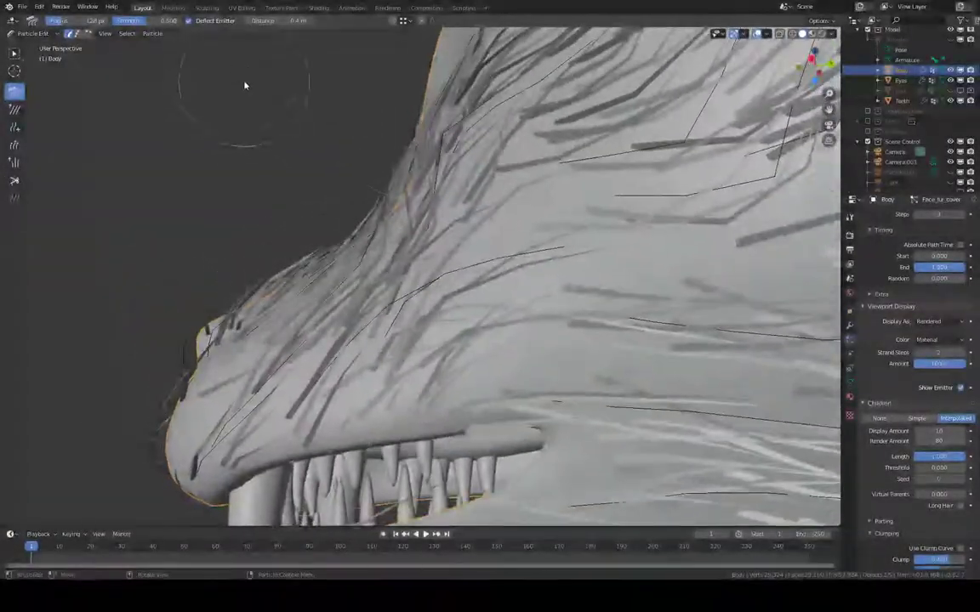
# - Set the children display amount of Face_fur_cover to 80 and check the fur coverage around the eye and snout
pyautogui.moveTo(416, 156); pyautogui.dragTo(755, 216, button='middle')
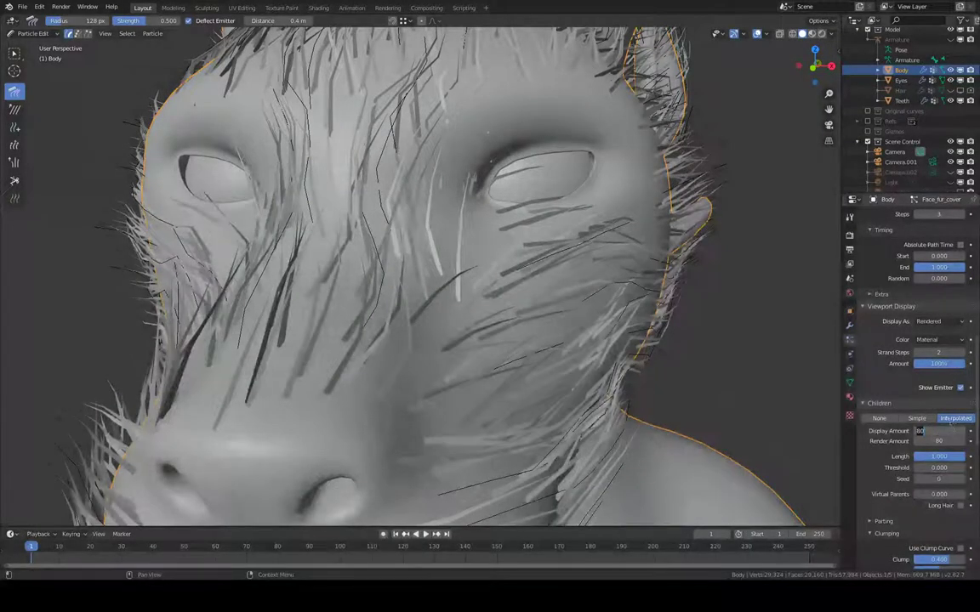
pyautogui.press('Return')
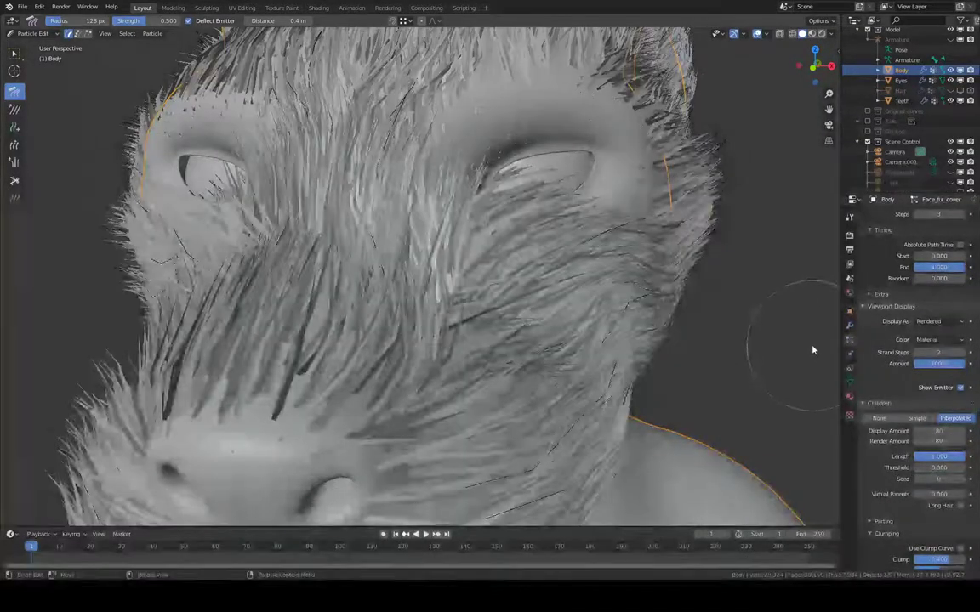
pyautogui.moveTo(762, 309); pyautogui.dragTo(742, 277, button='middle')
pyautogui.keyDown('shift'); pyautogui.moveTo(501, 232); pyautogui.dragTo(489, 201, button='middle'); pyautogui.keyUp('shift')
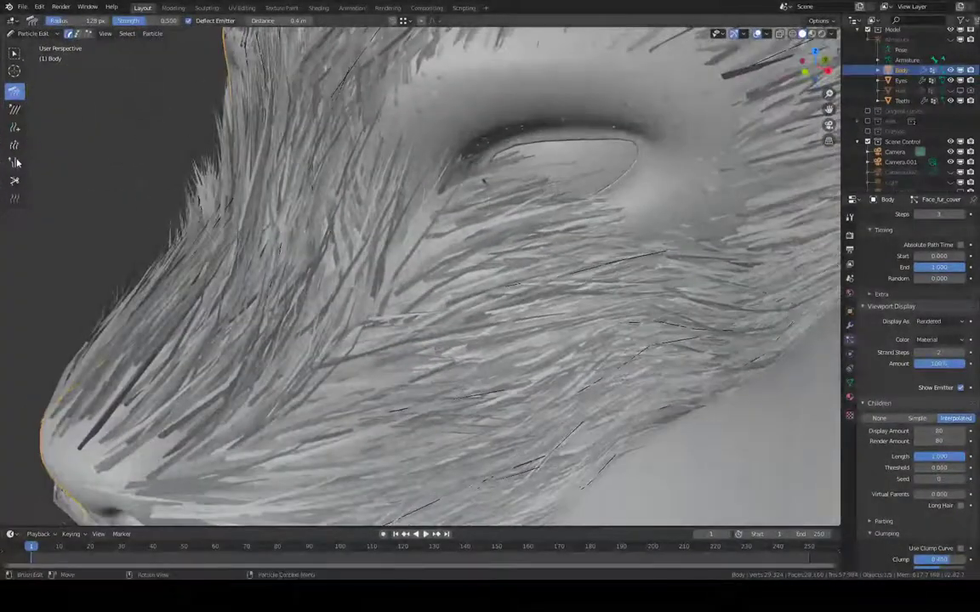
pyautogui.click(330, 204)
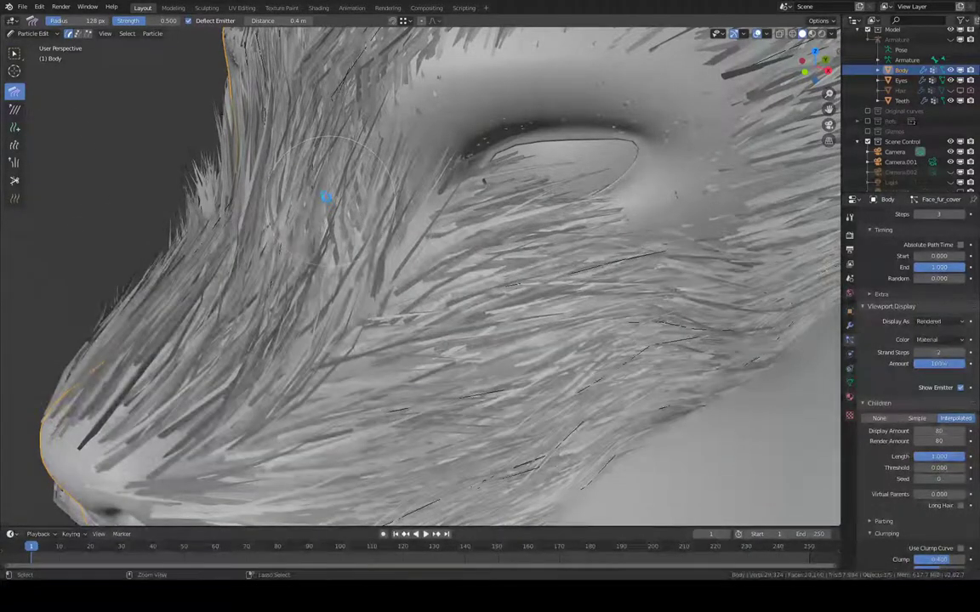
pyautogui.moveTo(506, 194)
pyautogui.mouseDown(button='middle')
pyautogui.moveTo(523, 157)
pyautogui.moveTo(459, 175)
pyautogui.moveTo(444, 203)
pyautogui.moveTo(459, 169)
pyautogui.moveTo(452, 153)
pyautogui.moveTo(430, 149)
pyautogui.moveTo(599, 113)
pyautogui.moveTo(590, 147)
pyautogui.moveTo(479, 216)
pyautogui.mouseUp(button='middle')
pyautogui.scroll(4, 453, 189)
pyautogui.scroll(-4, 590, 146)
# - Switch to the Puff brush in Add mode and raise the fur along the brow above the eye
pyautogui.click(15, 161)
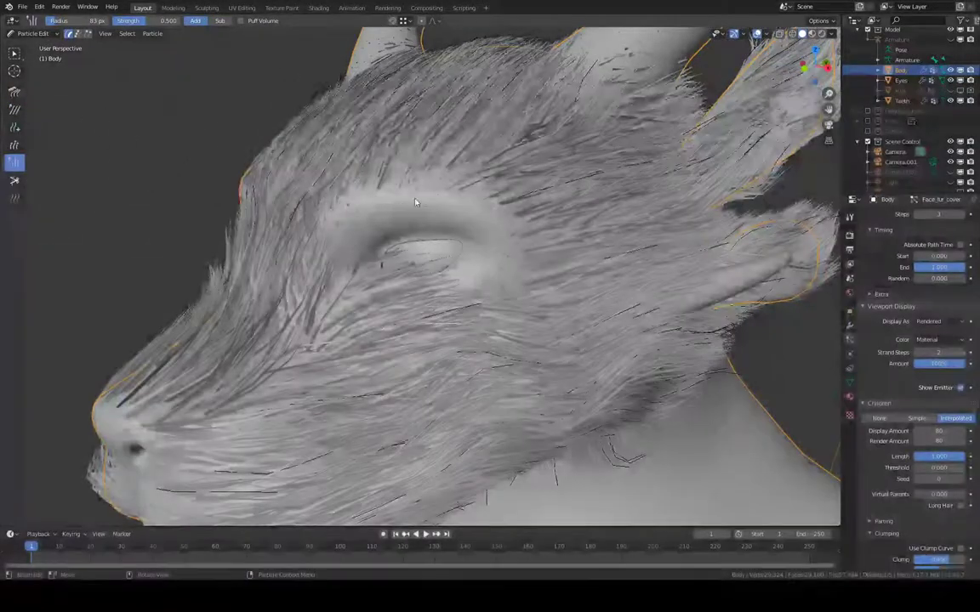
pyautogui.scroll(2, 472, 191)
pyautogui.moveTo(472, 191); pyautogui.dragTo(531, 193, button='middle')
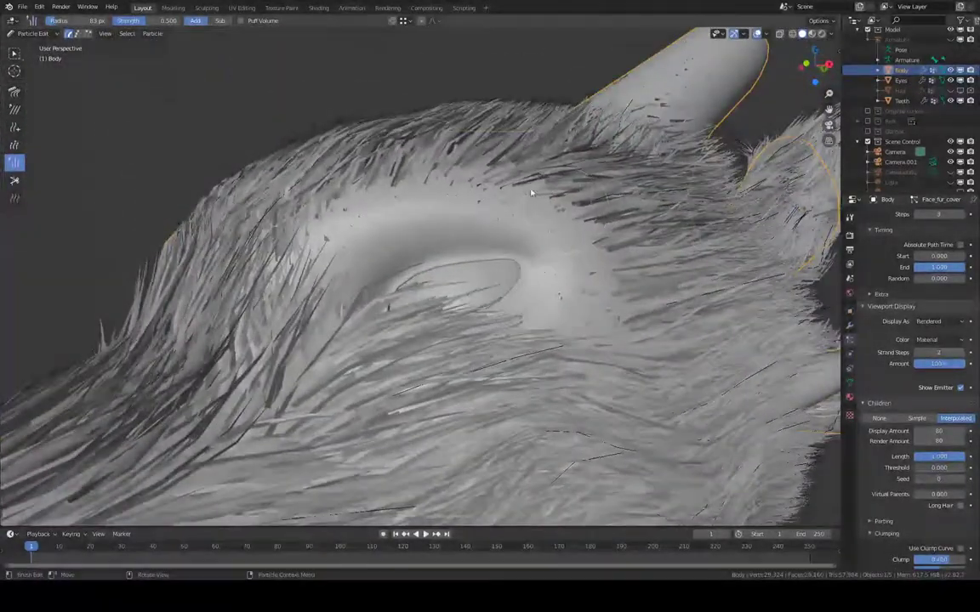
pyautogui.moveTo(369, 167); pyautogui.dragTo(466, 165)
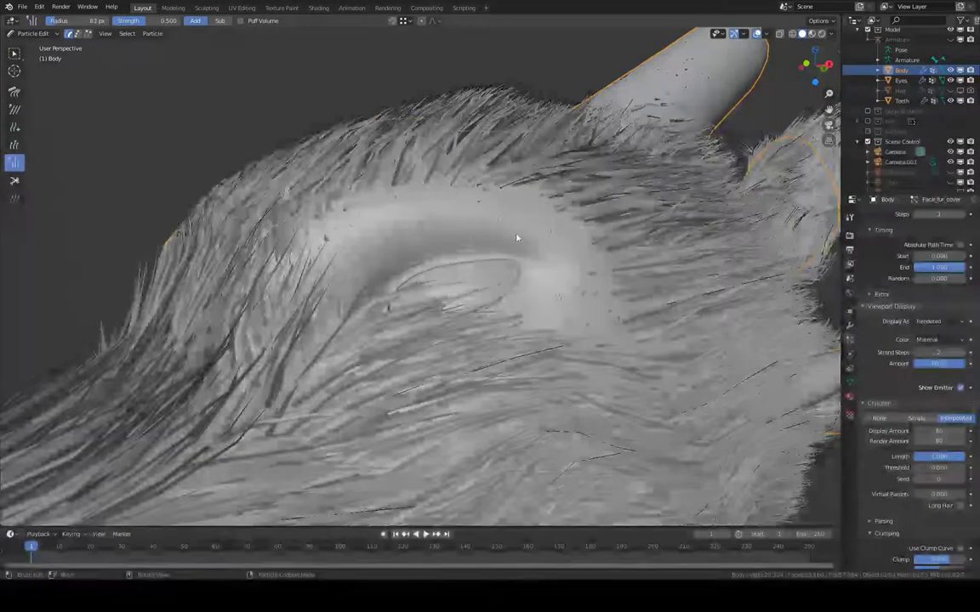
pyautogui.moveTo(563, 290); pyautogui.dragTo(514, 254, button='middle')
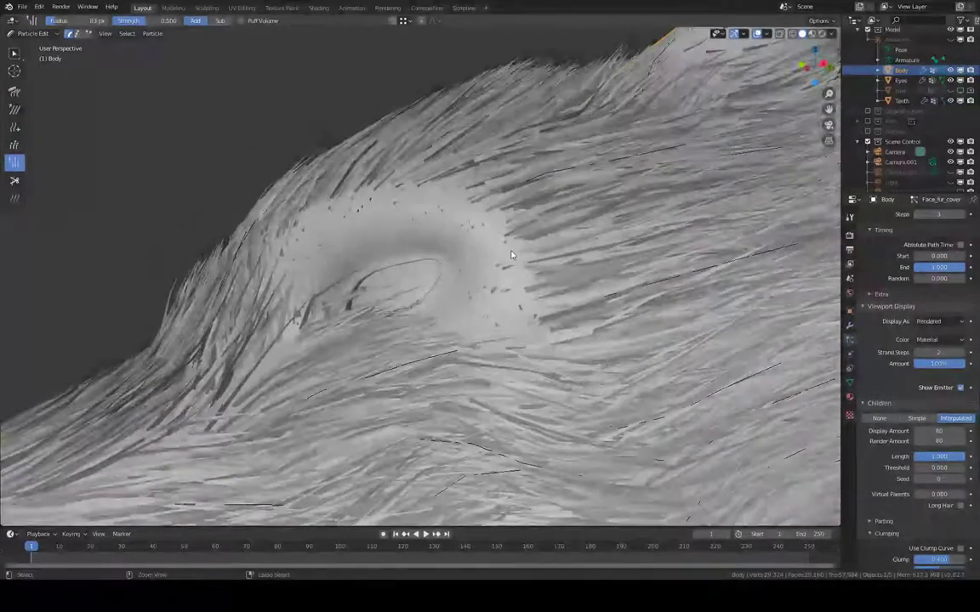
pyautogui.scroll(6, 514, 268)
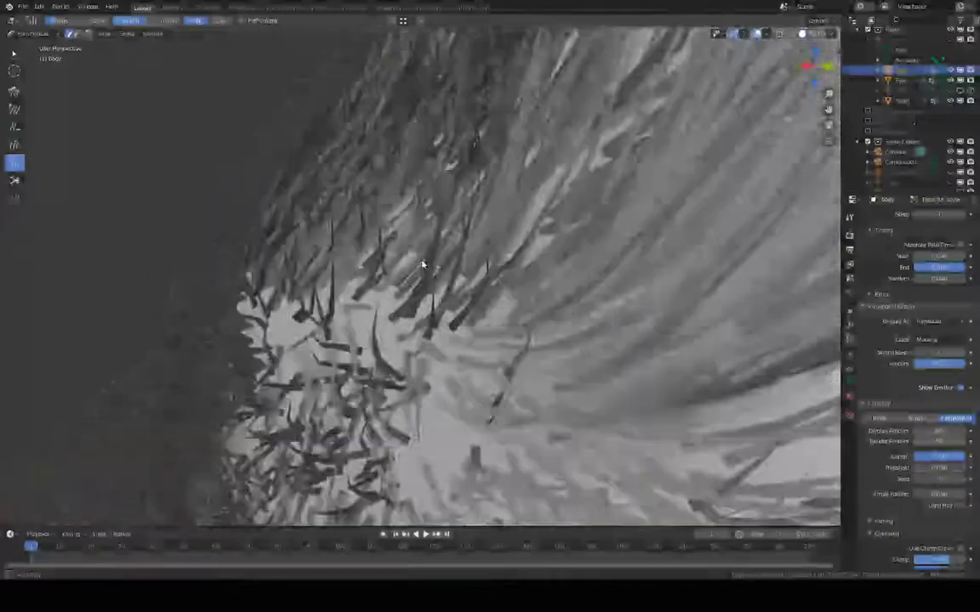
pyautogui.moveTo(422, 265); pyautogui.dragTo(368, 134, button='middle')
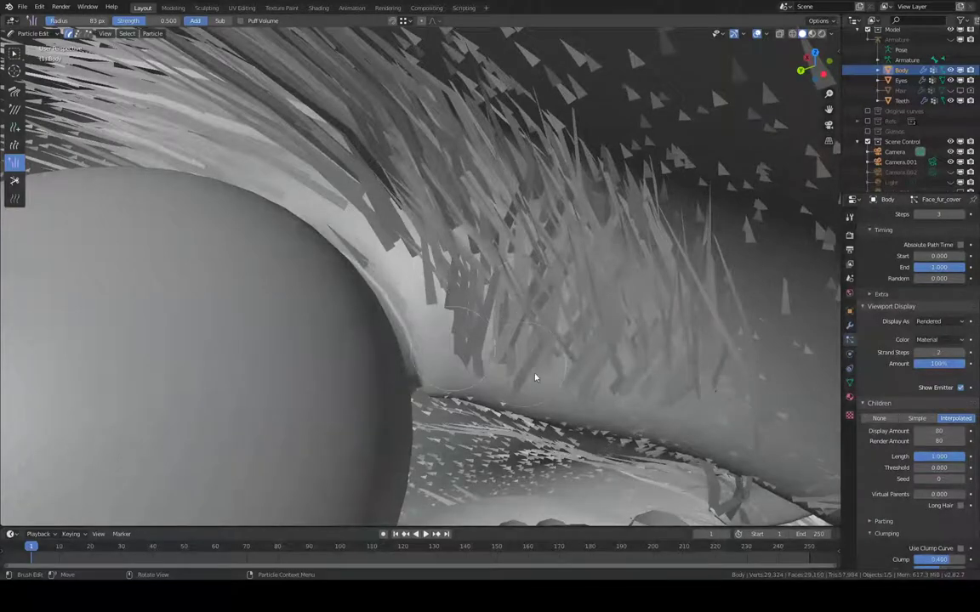
pyautogui.moveTo(599, 347); pyautogui.dragTo(517, 358, button='middle')
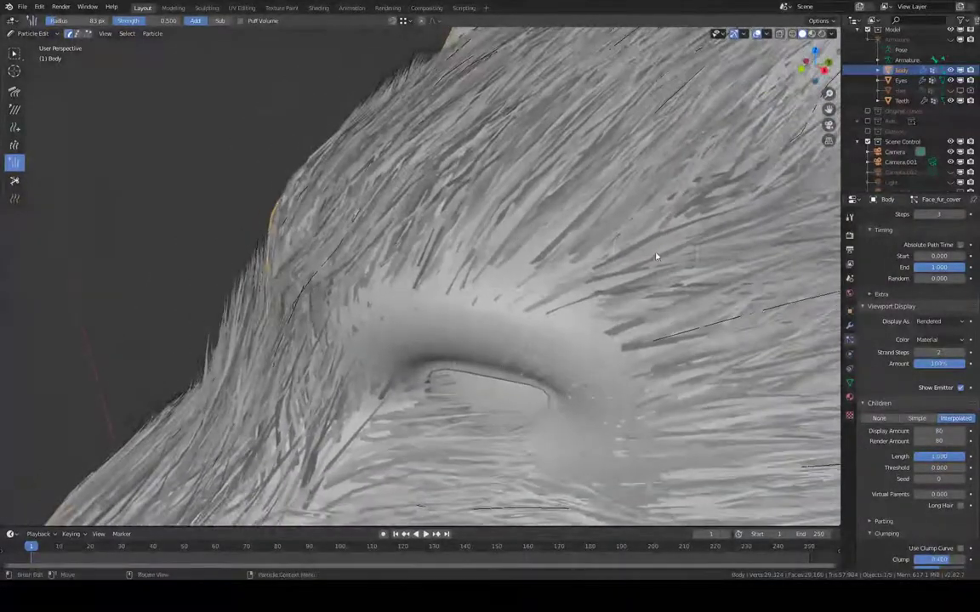
# - Puff up the fur behind the brow and across the forehead between the eye and the horn
pyautogui.moveTo(584, 196)
pyautogui.mouseDown()
pyautogui.moveTo(520, 175)
pyautogui.moveTo(444, 169)
pyautogui.moveTo(459, 126)
pyautogui.moveTo(617, 174)
pyautogui.moveTo(670, 244)
pyautogui.mouseUp()
pyautogui.moveTo(658, 189)
pyautogui.mouseDown()
pyautogui.moveTo(553, 141)
pyautogui.moveTo(517, 98)
pyautogui.moveTo(645, 158)
pyautogui.moveTo(709, 226)
pyautogui.mouseUp()
pyautogui.keyDown('shift'); pyautogui.moveTo(644, 235); pyautogui.dragTo(601, 201, button='middle'); pyautogui.keyUp('shift')
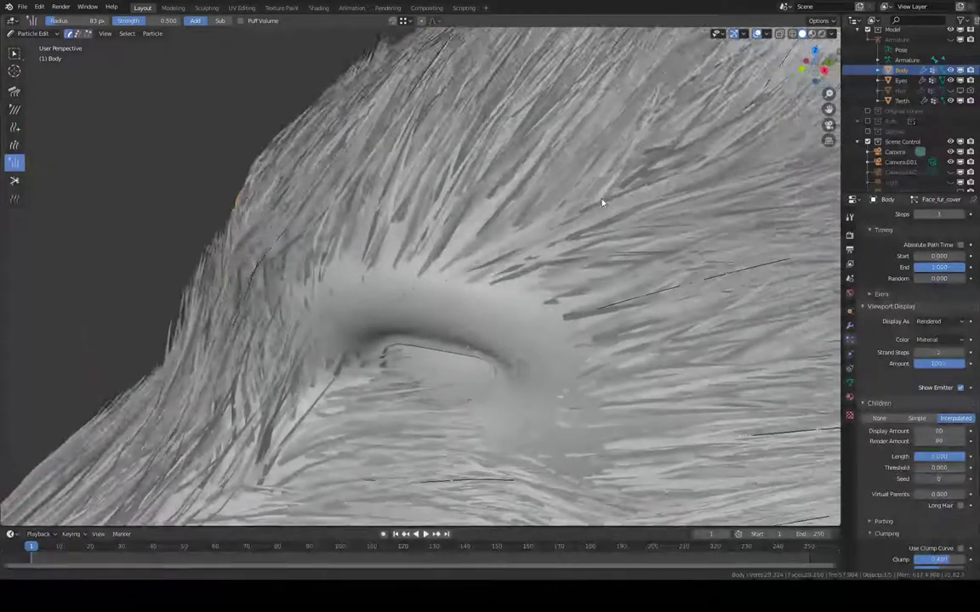
pyautogui.scroll(-4, 553, 249)
pyautogui.moveTo(552, 250); pyautogui.dragTo(520, 246, button='middle')
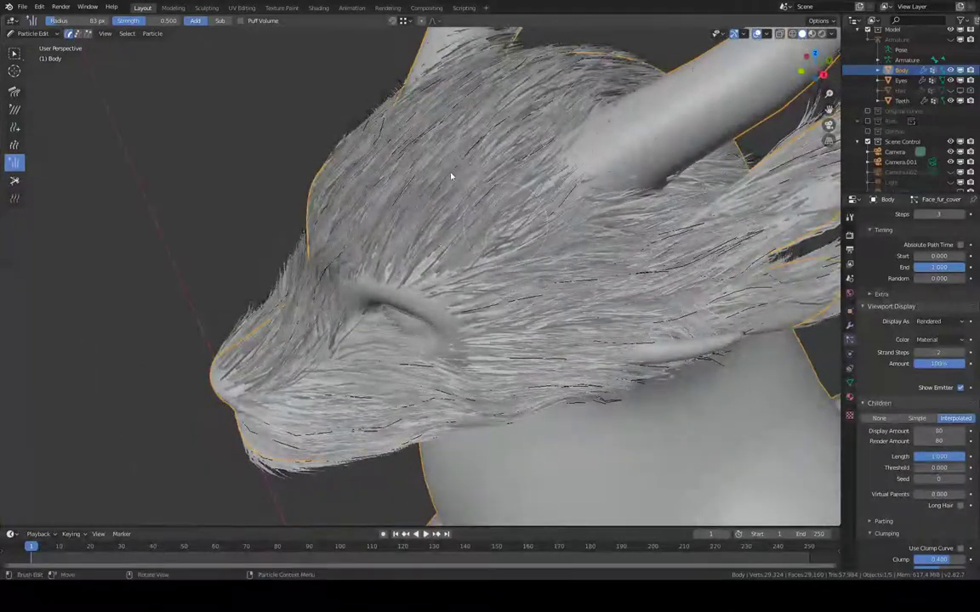
pyautogui.moveTo(451, 177); pyautogui.dragTo(440, 173)
pyautogui.moveTo(444, 226)
pyautogui.mouseDown()
pyautogui.moveTo(400, 196)
pyautogui.moveTo(492, 302)
pyautogui.mouseUp()
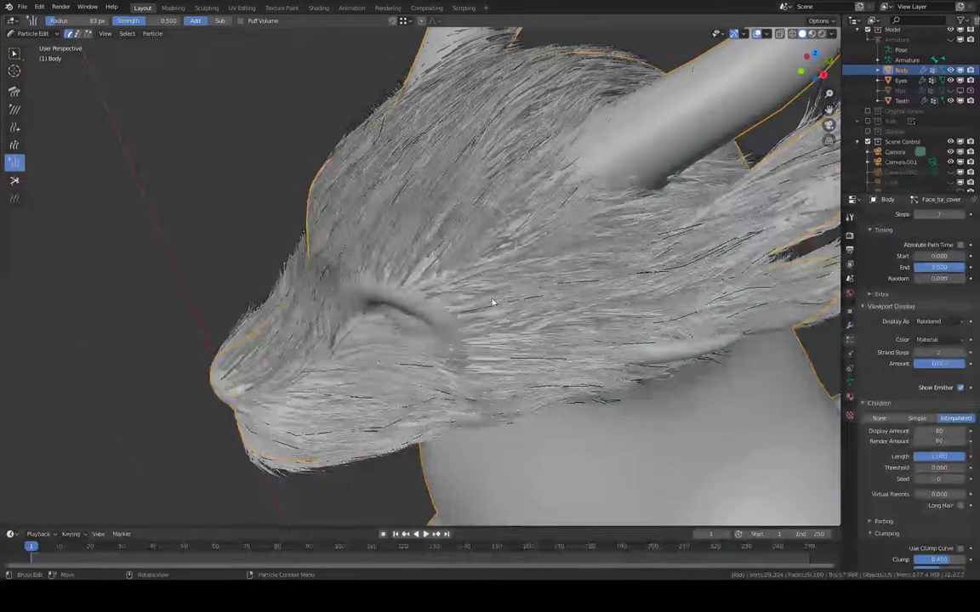
pyautogui.moveTo(450, 242)
pyautogui.mouseDown()
pyautogui.moveTo(378, 221)
pyautogui.moveTo(355, 230)
pyautogui.mouseUp()
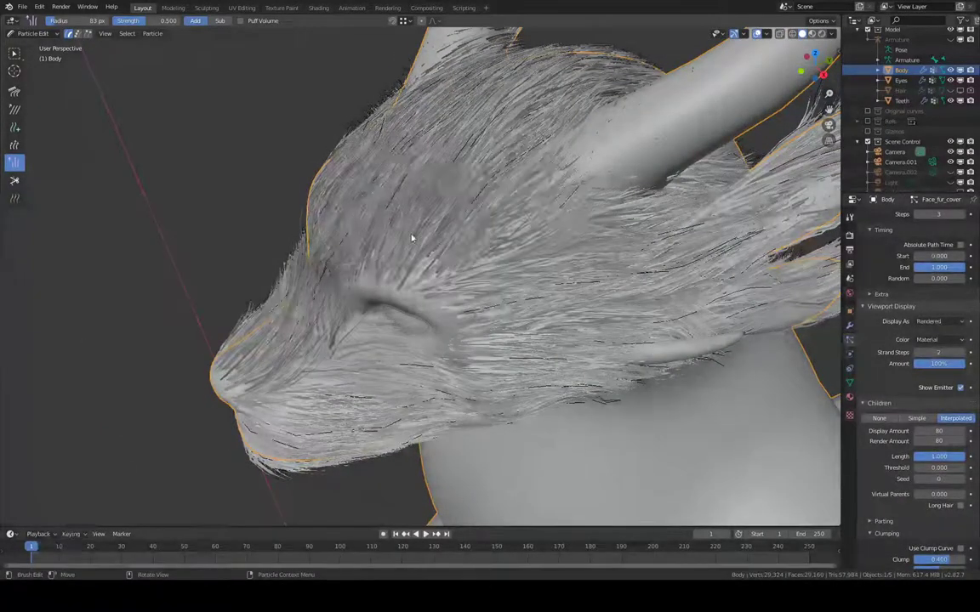
pyautogui.moveTo(452, 234)
pyautogui.mouseDown(button='middle')
pyautogui.moveTo(476, 233)
pyautogui.moveTo(448, 192)
pyautogui.moveTo(437, 218)
pyautogui.moveTo(462, 212)
pyautogui.mouseUp(button='middle')
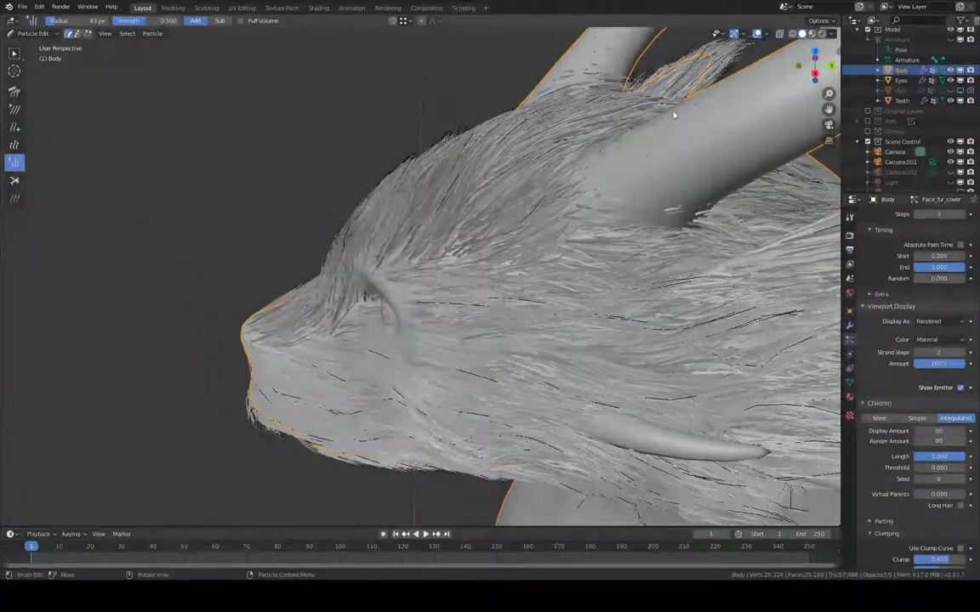
# - Turn off the display of children so only the guide hairs show on the side of the head
pyautogui.click(819, 21)
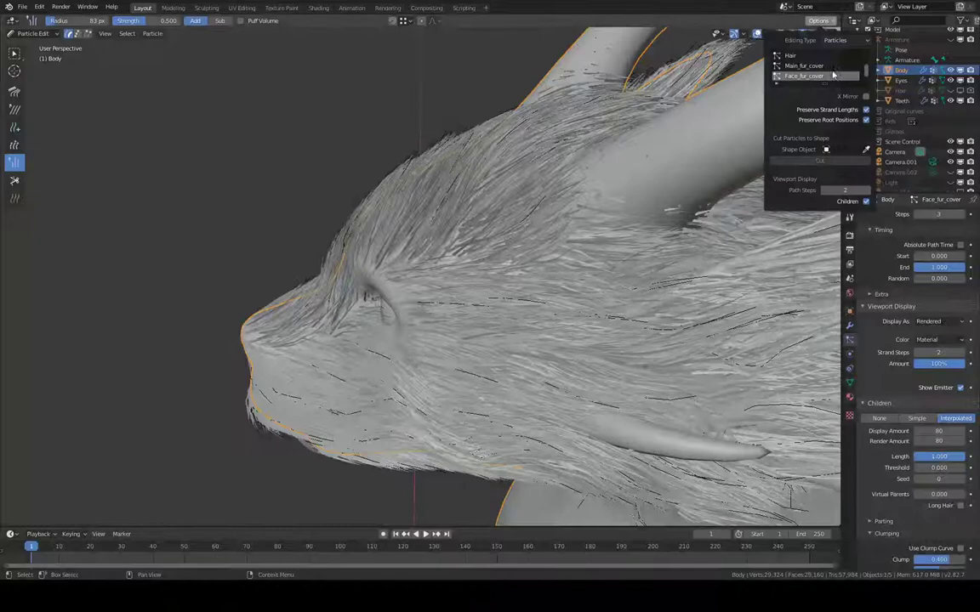
pyautogui.click(866, 201)
pyautogui.moveTo(531, 199); pyautogui.dragTo(532, 166, button='middle')
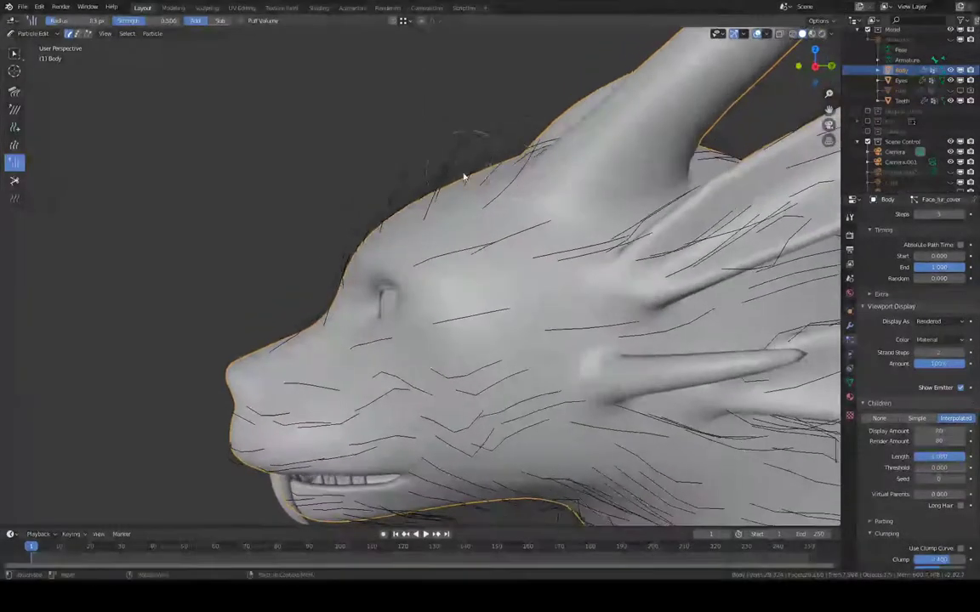
# - Switch to the Comb brush and comb the puffed guide hairs along the brow and forehead back toward the horns
pyautogui.moveTo(463, 175); pyautogui.dragTo(465, 283, button='middle')
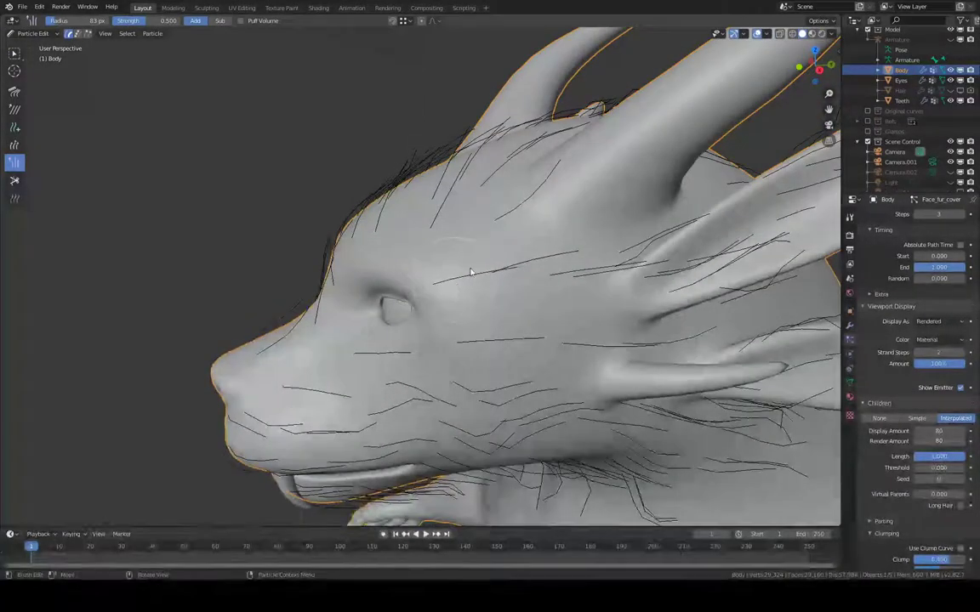
pyautogui.moveTo(440, 244); pyautogui.dragTo(430, 210, button='middle')
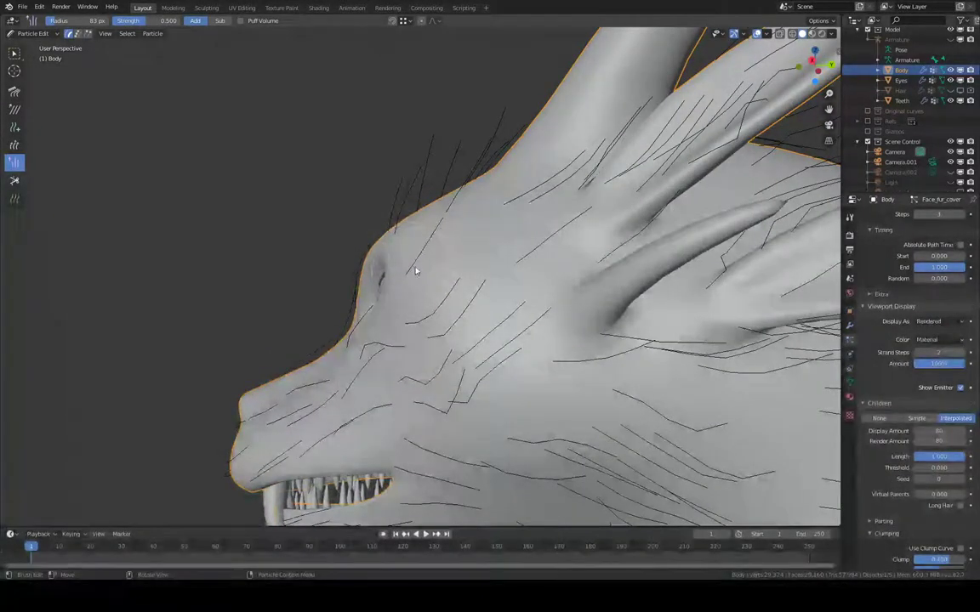
pyautogui.moveTo(395, 234)
pyautogui.mouseDown(button='middle')
pyautogui.moveTo(437, 256)
pyautogui.moveTo(378, 175)
pyautogui.moveTo(120, 118)
pyautogui.mouseUp(button='middle')
pyautogui.moveTo(37, 101); pyautogui.dragTo(432, 129, button='middle')
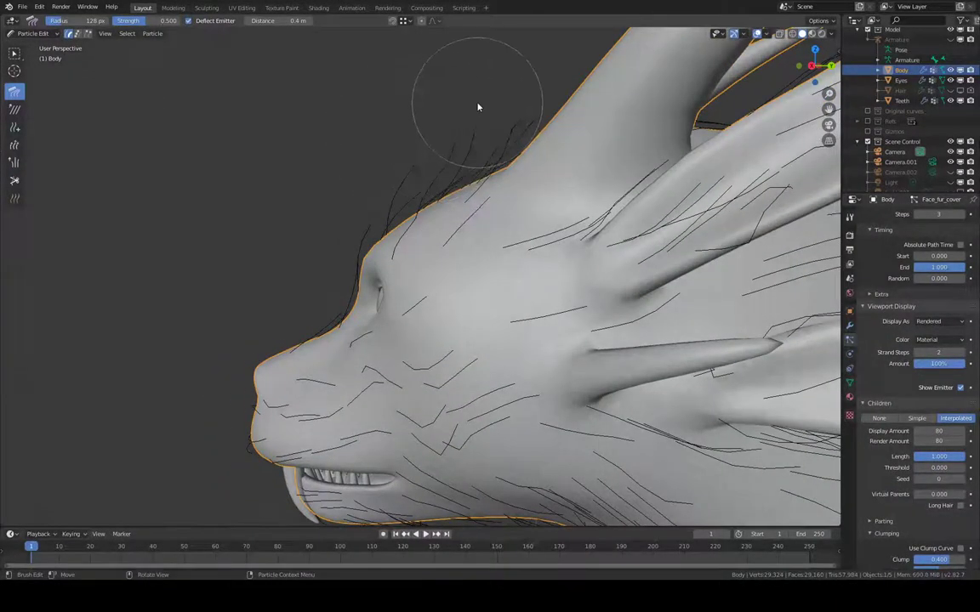
pyautogui.moveTo(466, 118); pyautogui.dragTo(423, 148, button='middle')
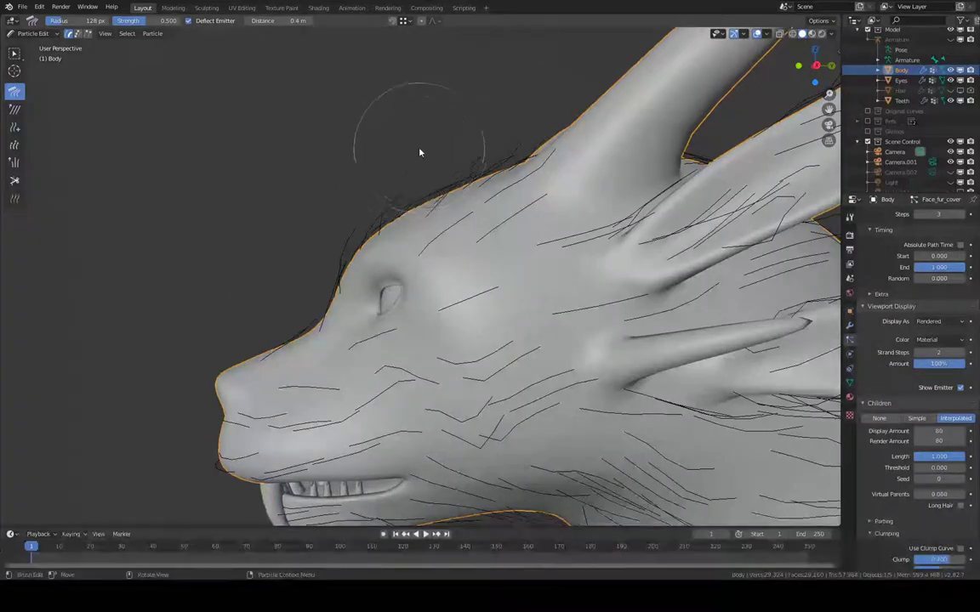
# - Show the children in particle edit and comb the raised forehead fur back from the brow
pyautogui.click(834, 21)
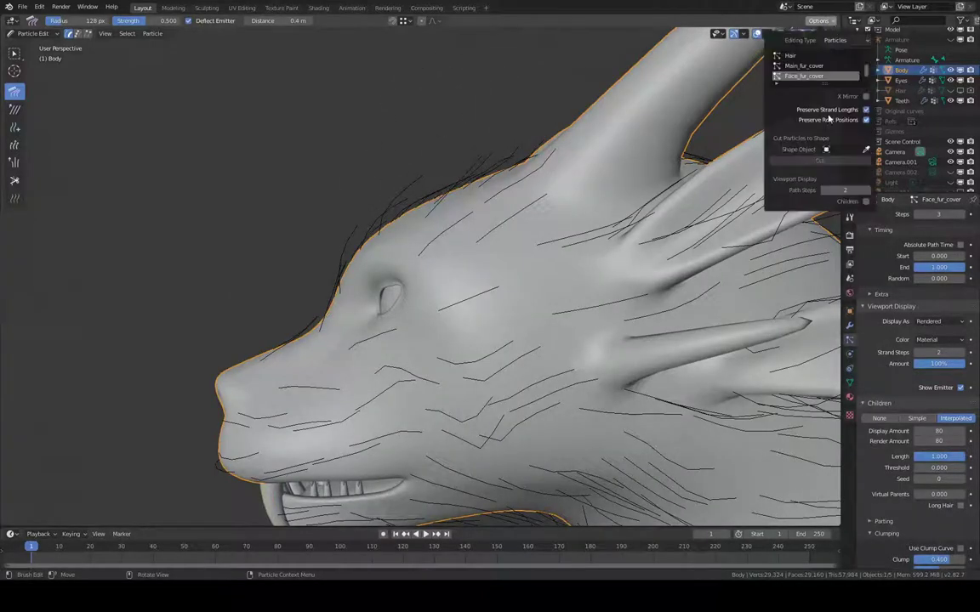
pyautogui.click(866, 201)
pyautogui.moveTo(544, 136); pyautogui.dragTo(480, 113, button='middle')
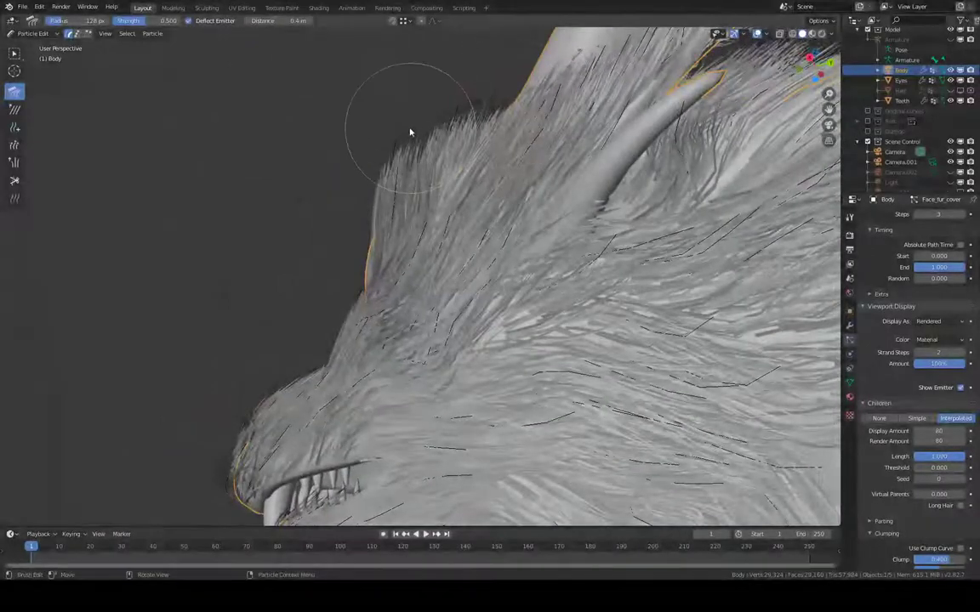
pyautogui.moveTo(409, 132)
pyautogui.mouseDown()
pyautogui.moveTo(470, 114)
pyautogui.moveTo(476, 125)
pyautogui.moveTo(471, 110)
pyautogui.mouseUp()
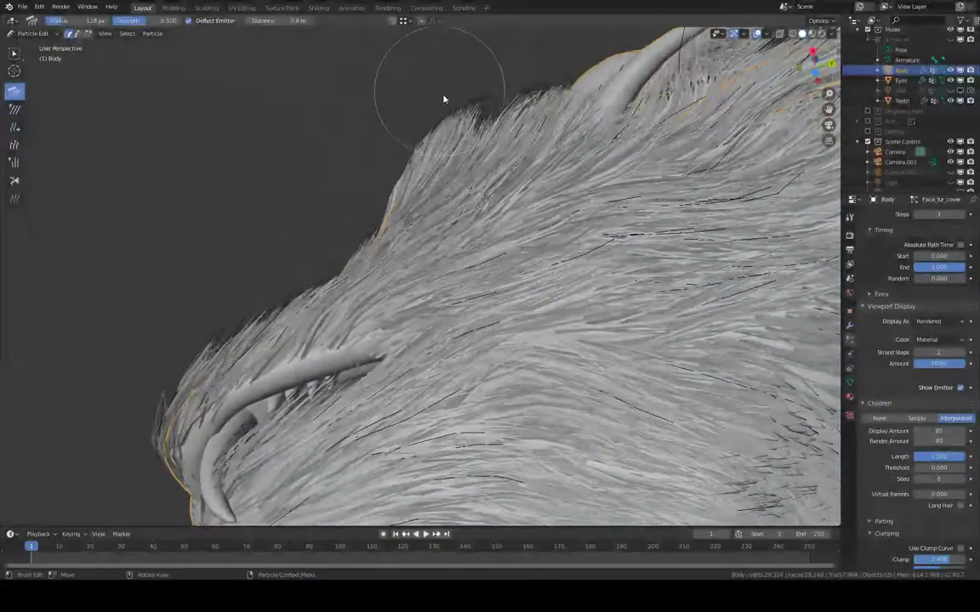
pyautogui.moveTo(444, 99); pyautogui.dragTo(467, 106)
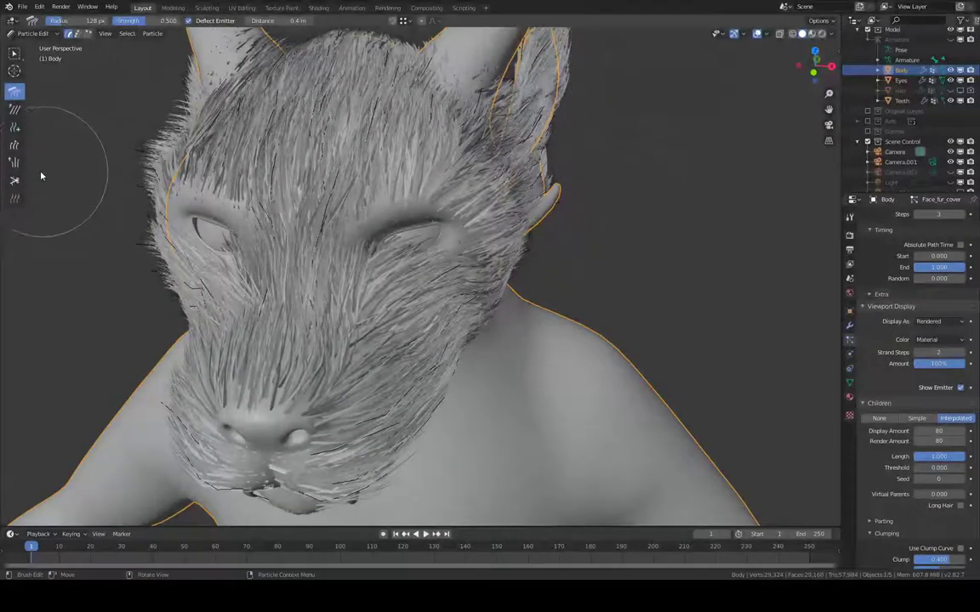
# - Try trimming the fur below the eye and beside the nose bridge with the Cut brush, and undo the cuts
pyautogui.click(15, 180)
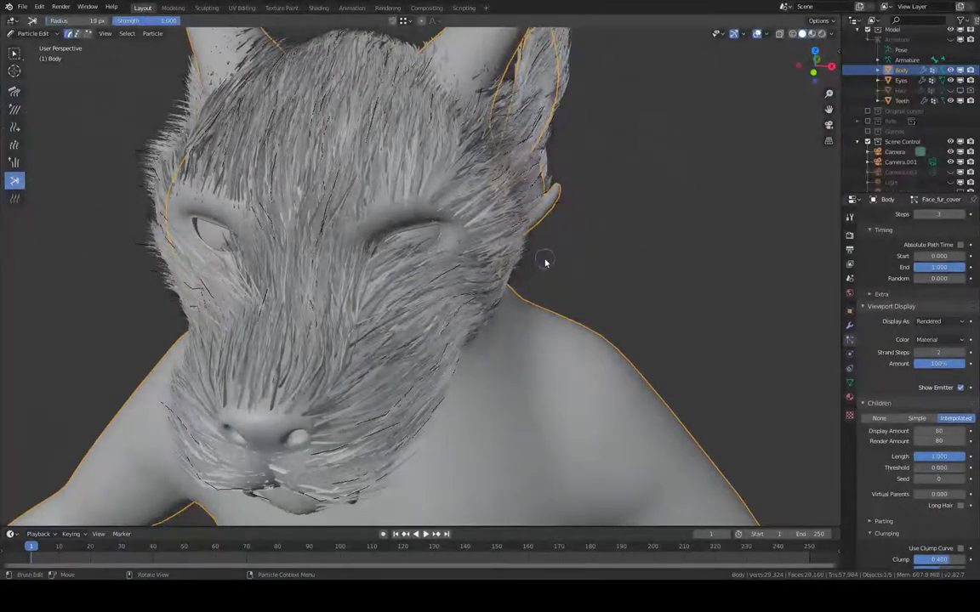
pyautogui.moveTo(528, 257); pyautogui.dragTo(392, 232, button='middle')
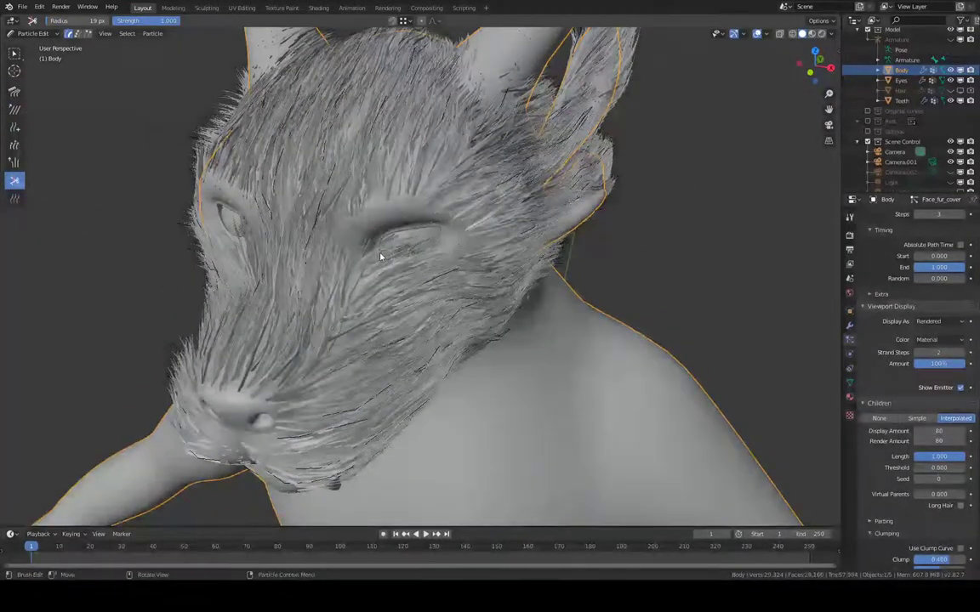
pyautogui.moveTo(376, 283); pyautogui.dragTo(382, 292)
pyautogui.moveTo(324, 273)
pyautogui.mouseDown()
pyautogui.moveTo(333, 319)
pyautogui.moveTo(398, 283)
pyautogui.mouseUp()
pyautogui.moveTo(365, 315); pyautogui.dragTo(373, 331)
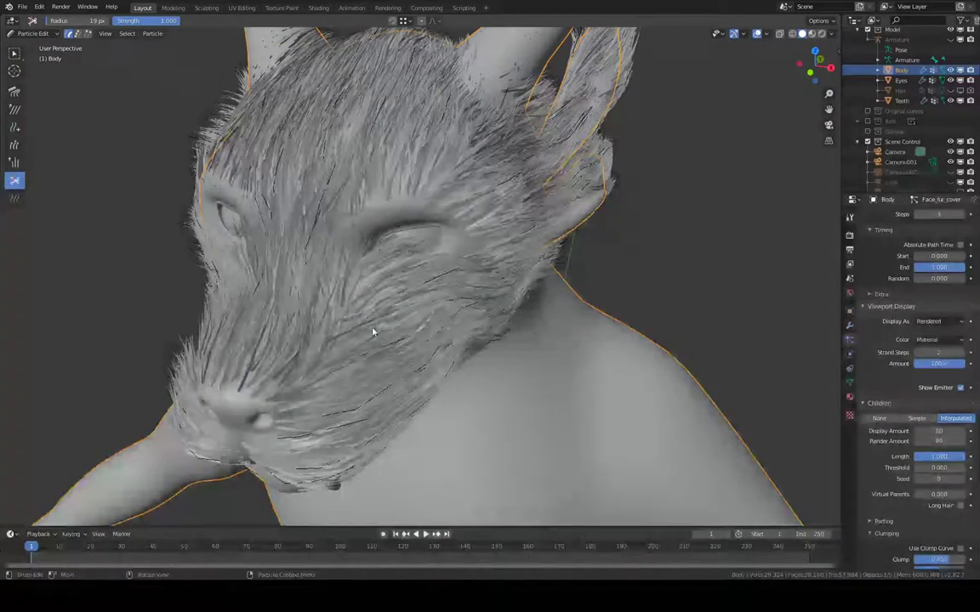
pyautogui.moveTo(320, 289); pyautogui.dragTo(308, 322)
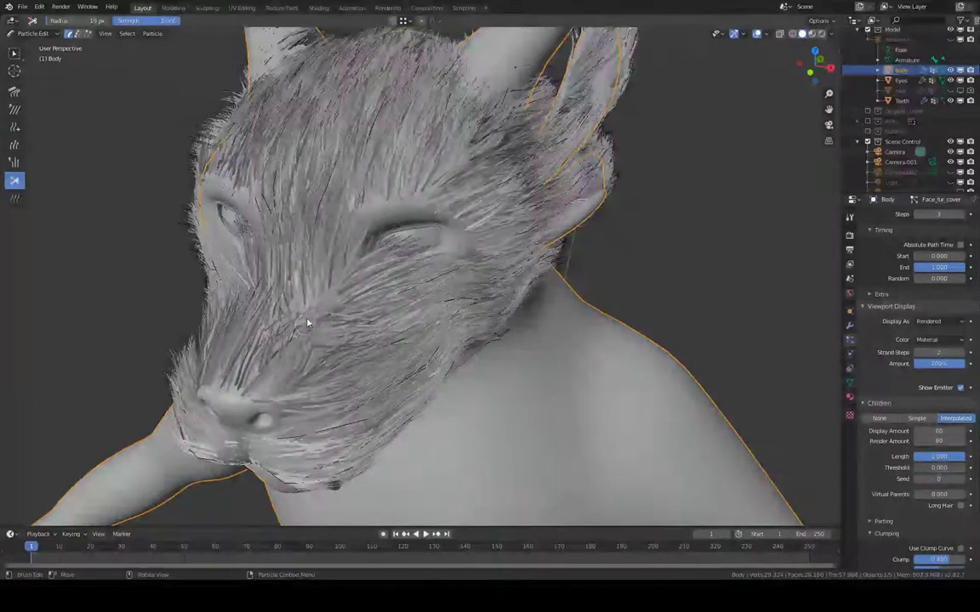
pyautogui.hotkey('ctrl', 'z')
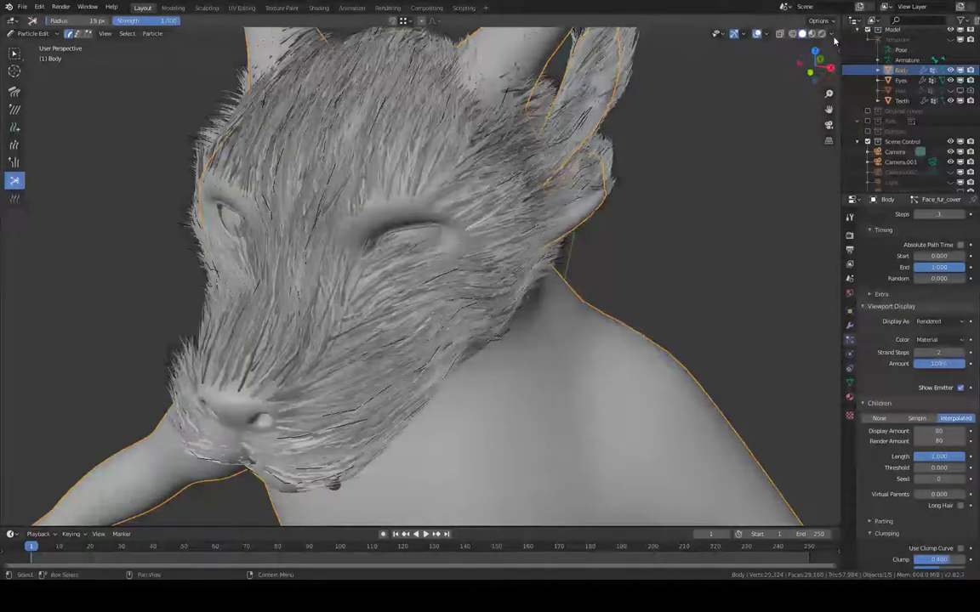
# - Set the children display amount of Face_fur_cover to 10
pyautogui.click(946, 430)
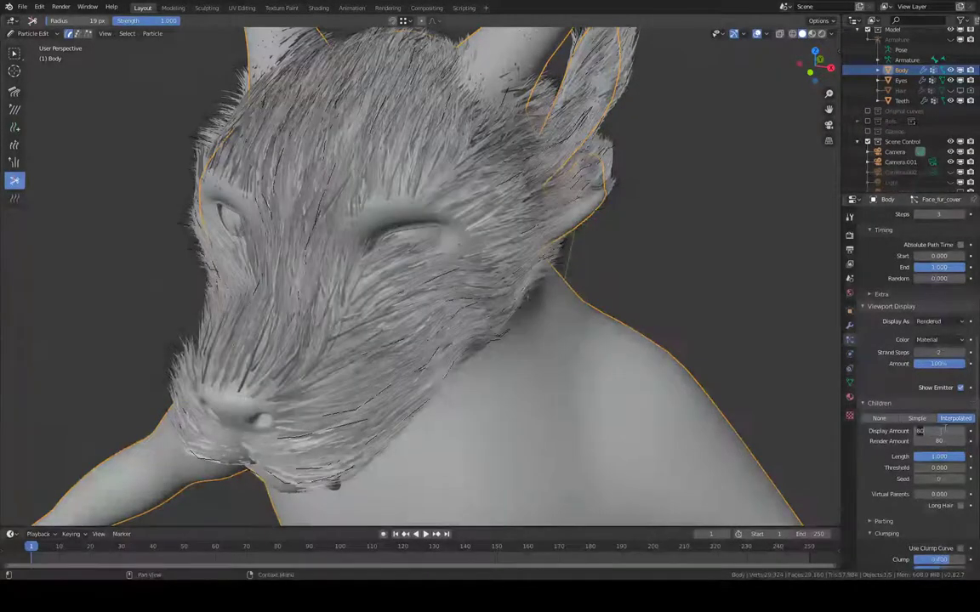
pyautogui.write('10')
pyautogui.press('Return')
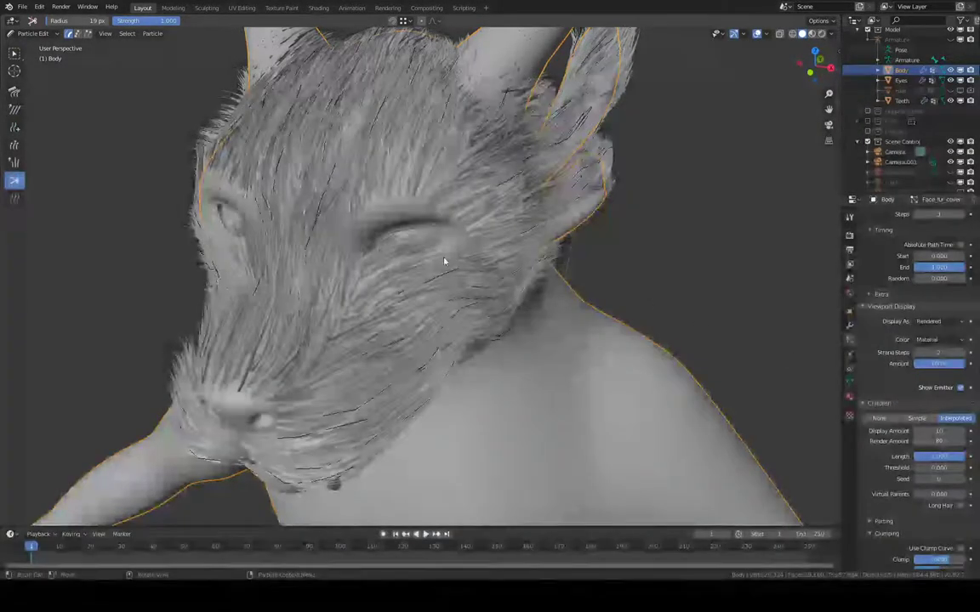
# - Try cutting single guide hairs between the eyes, beside the nose bridge and on the cheek, undoing the unwanted cuts
pyautogui.moveTo(501, 245); pyautogui.dragTo(470, 175, button='middle')
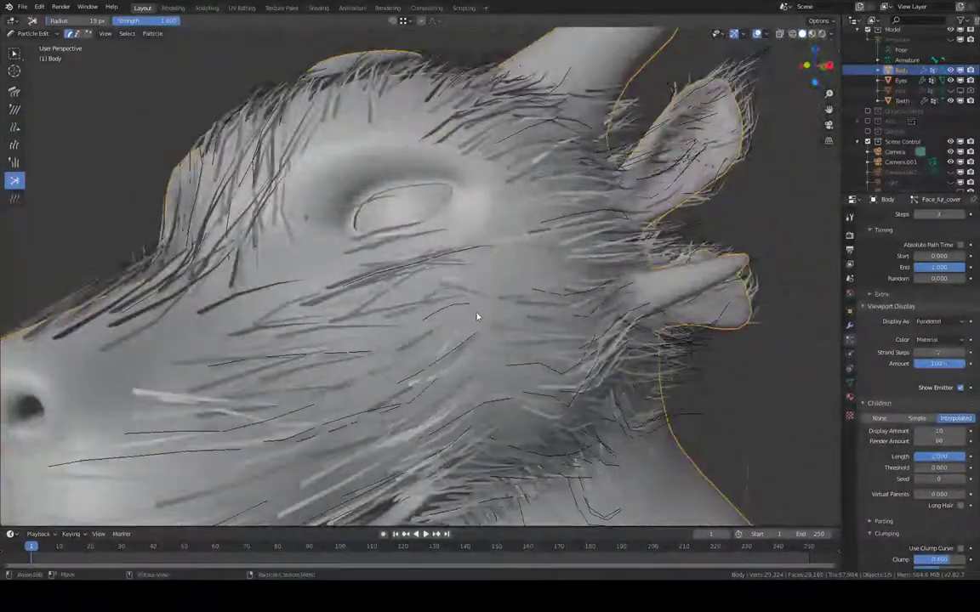
pyautogui.moveTo(227, 251); pyautogui.dragTo(240, 256)
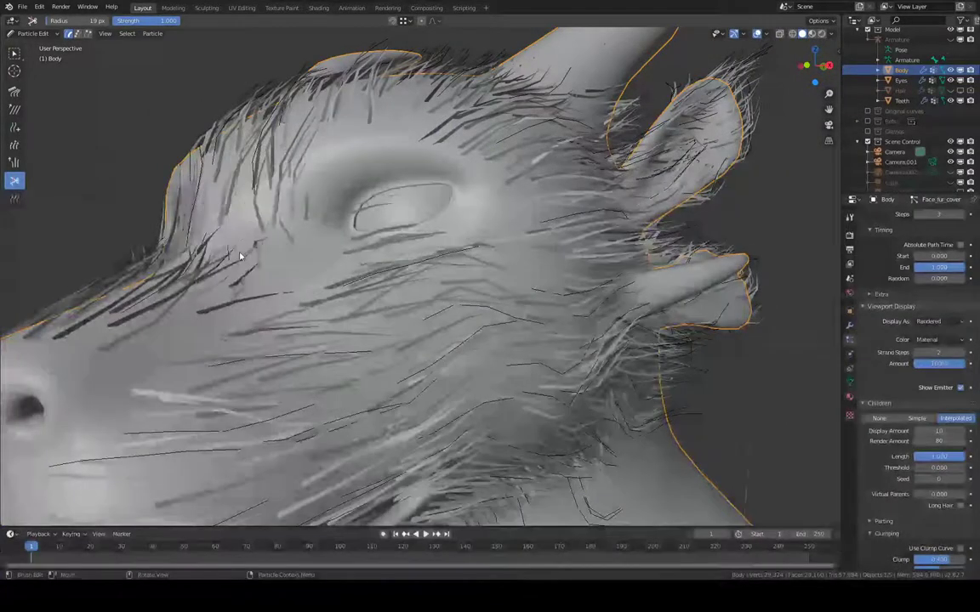
pyautogui.moveTo(304, 249); pyautogui.dragTo(272, 190, button='middle')
pyautogui.moveTo(225, 144); pyautogui.dragTo(264, 199)
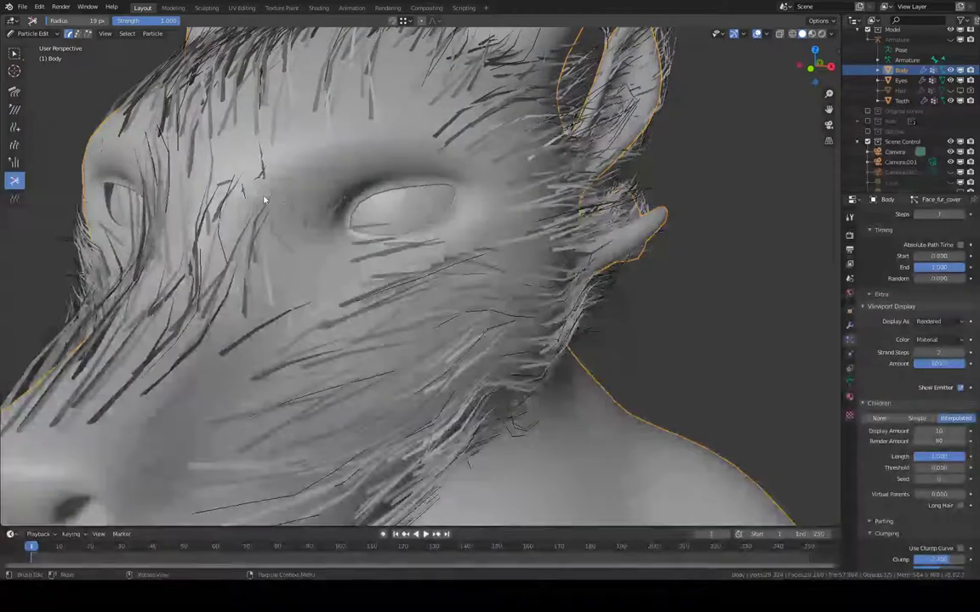
pyautogui.hotkey('ctrl', 'z')
pyautogui.moveTo(301, 378); pyautogui.dragTo(329, 359)
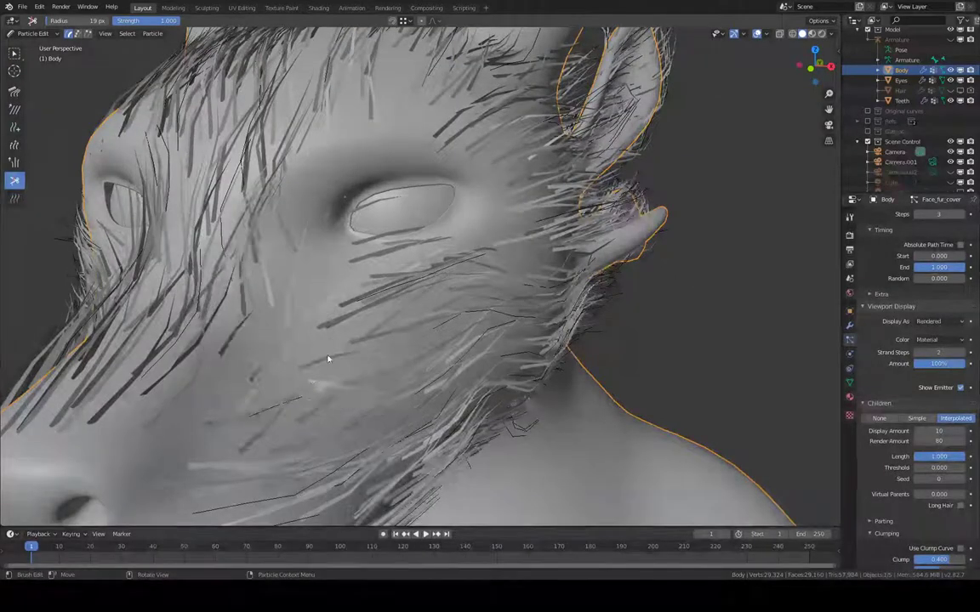
pyautogui.moveTo(259, 147)
pyautogui.mouseDown()
pyautogui.moveTo(243, 94)
pyautogui.moveTo(238, 162)
pyautogui.moveTo(212, 202)
pyautogui.moveTo(202, 277)
pyautogui.moveTo(170, 339)
pyautogui.moveTo(153, 247)
pyautogui.moveTo(233, 187)
pyautogui.moveTo(252, 196)
pyautogui.mouseUp()
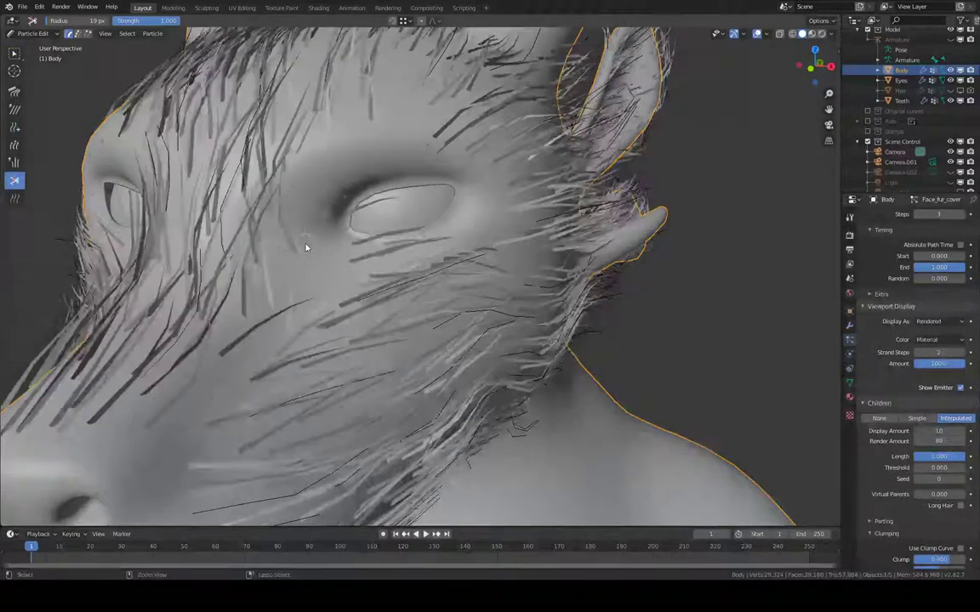
# - Set the children to None and add new guide hairs above the eyes with the Add brush
pyautogui.moveTo(307, 246); pyautogui.dragTo(258, 188, button='middle')
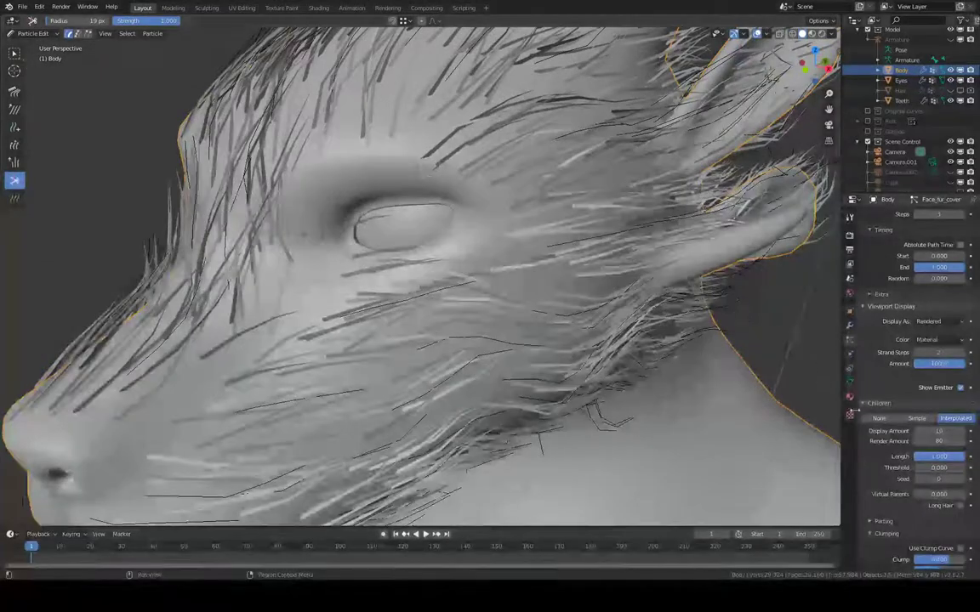
pyautogui.click(878, 420)
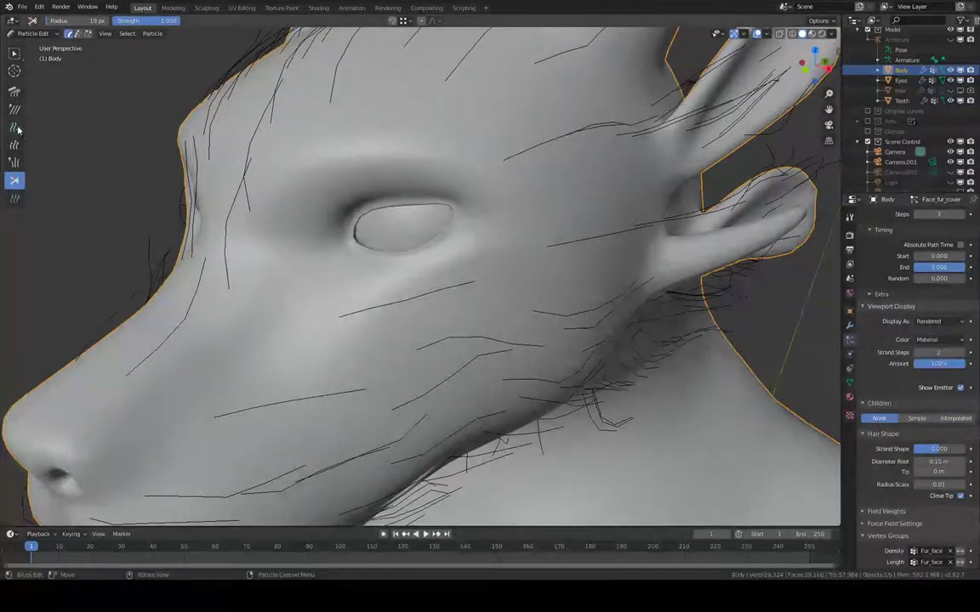
pyautogui.moveTo(59, 127); pyautogui.dragTo(33, 110, button='middle')
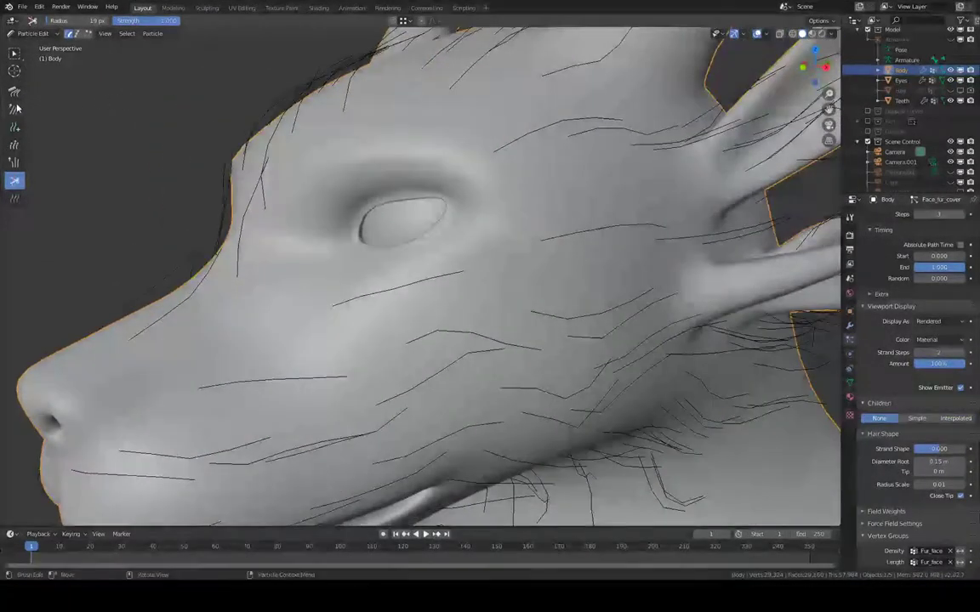
pyautogui.click(14, 128)
pyautogui.moveTo(188, 105); pyautogui.dragTo(425, 120, button='middle')
pyautogui.moveTo(458, 163)
pyautogui.mouseDown(button='middle')
pyautogui.moveTo(425, 197)
pyautogui.moveTo(433, 215)
pyautogui.moveTo(421, 191)
pyautogui.moveTo(429, 202)
pyautogui.mouseUp(button='middle')
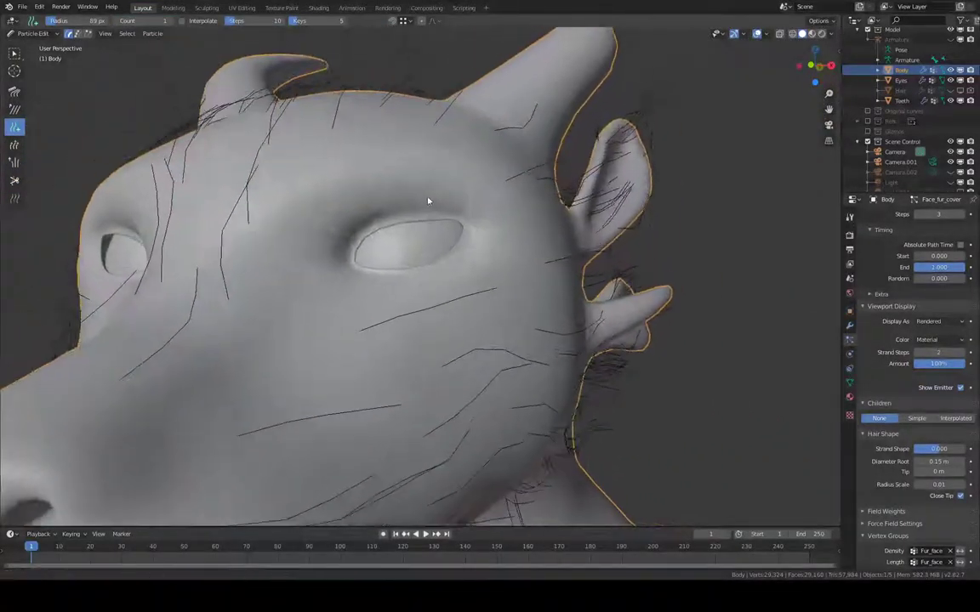
pyautogui.moveTo(440, 192); pyautogui.dragTo(383, 149, button='middle')
pyautogui.click(363, 198)
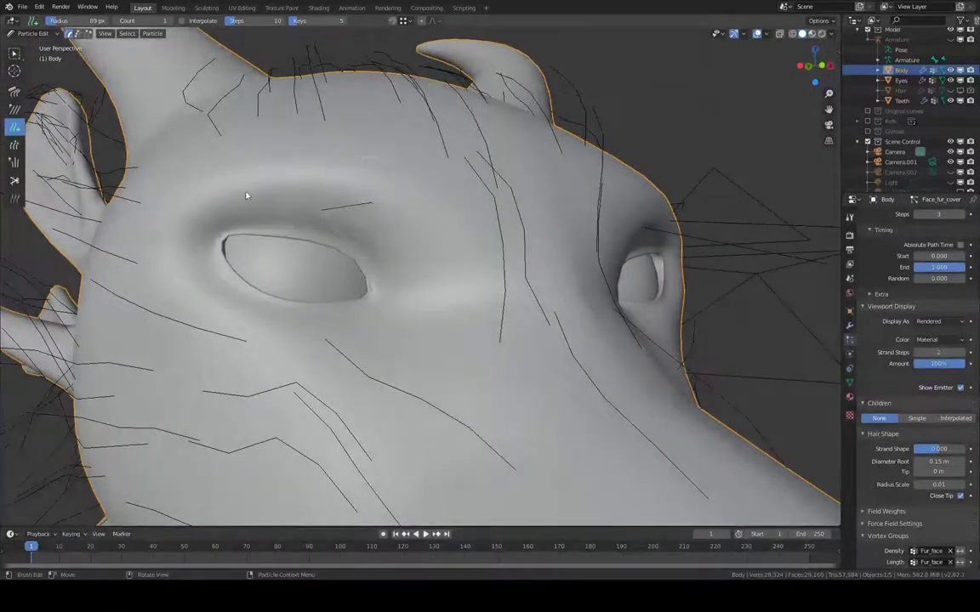
# - Switch to the Comb brush and set the children back to Interpolated
pyautogui.click(14, 91)
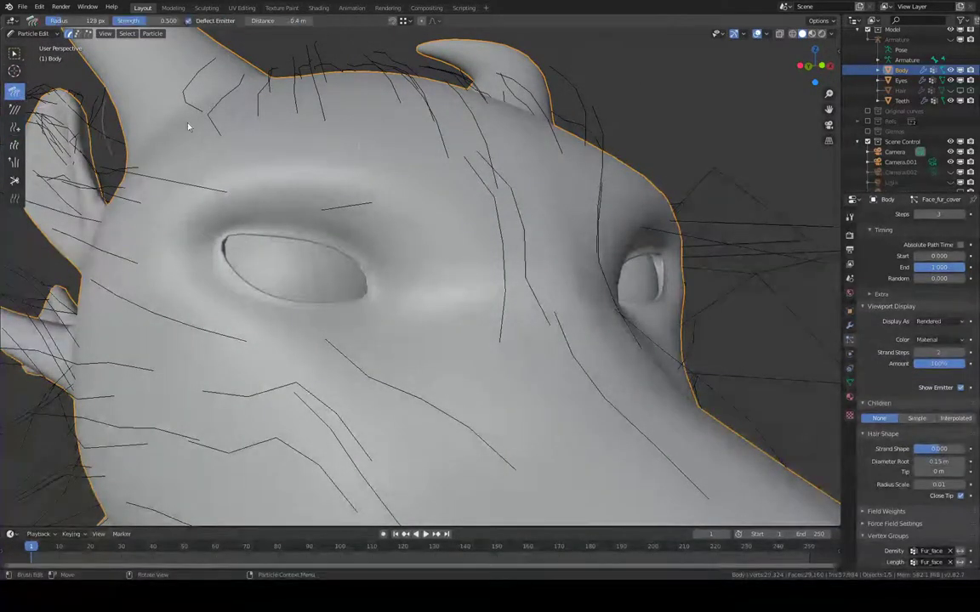
pyautogui.click(955, 417)
pyautogui.moveTo(544, 281); pyautogui.dragTo(400, 136, button='middle')
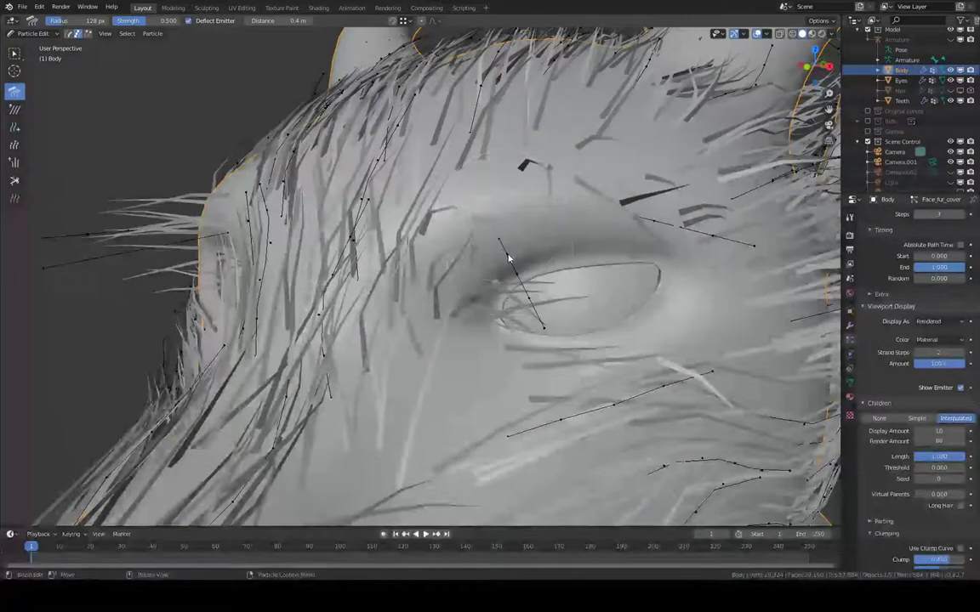
# - Select the complete new guide hairs above both eyes in point select mode
pyautogui.press('l')
pyautogui.moveTo(626, 225); pyautogui.dragTo(415, 272, button='middle')
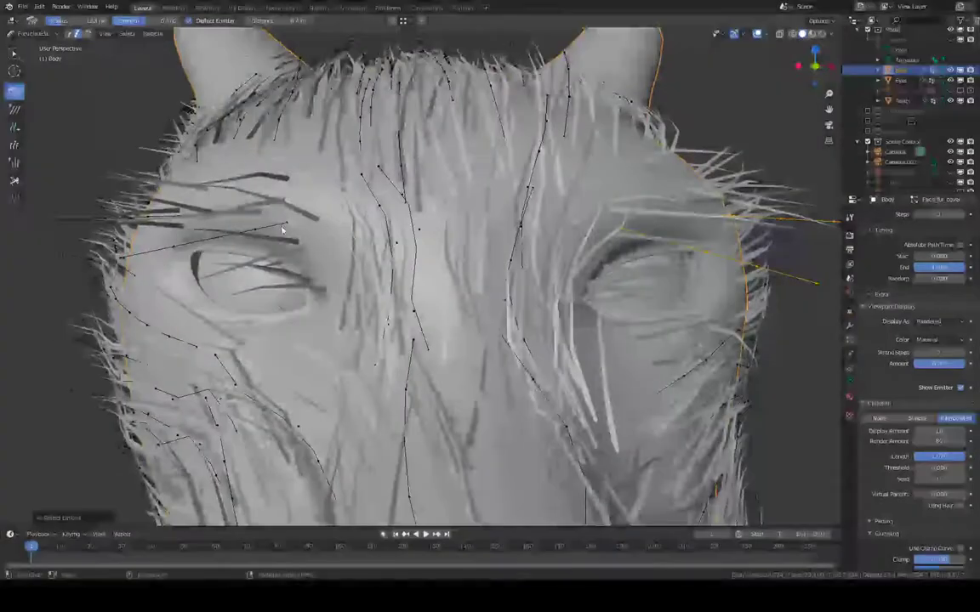
pyautogui.moveTo(329, 227); pyautogui.dragTo(400, 237, button='middle')
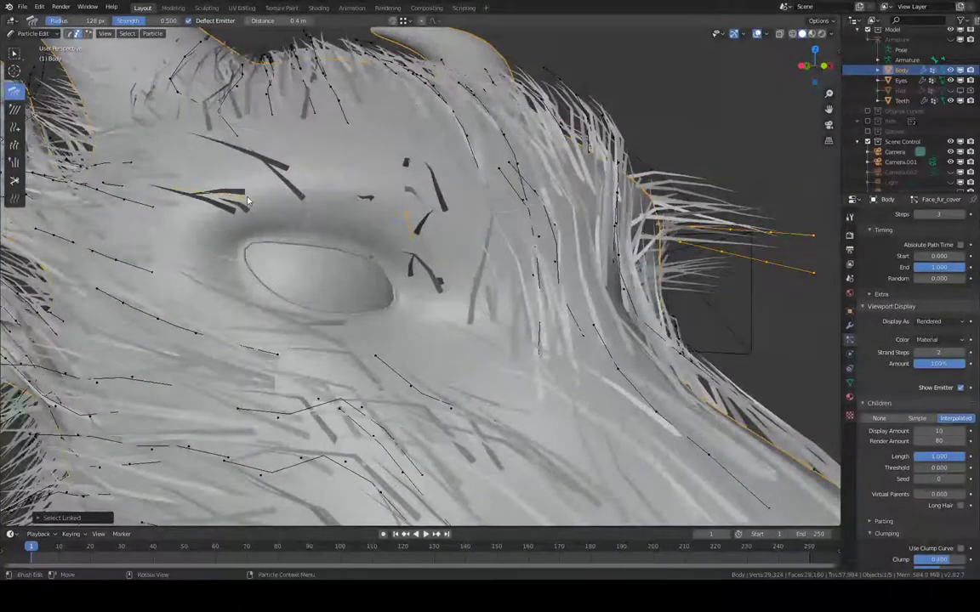
pyautogui.moveTo(115, 95); pyautogui.dragTo(564, 230, button='middle')
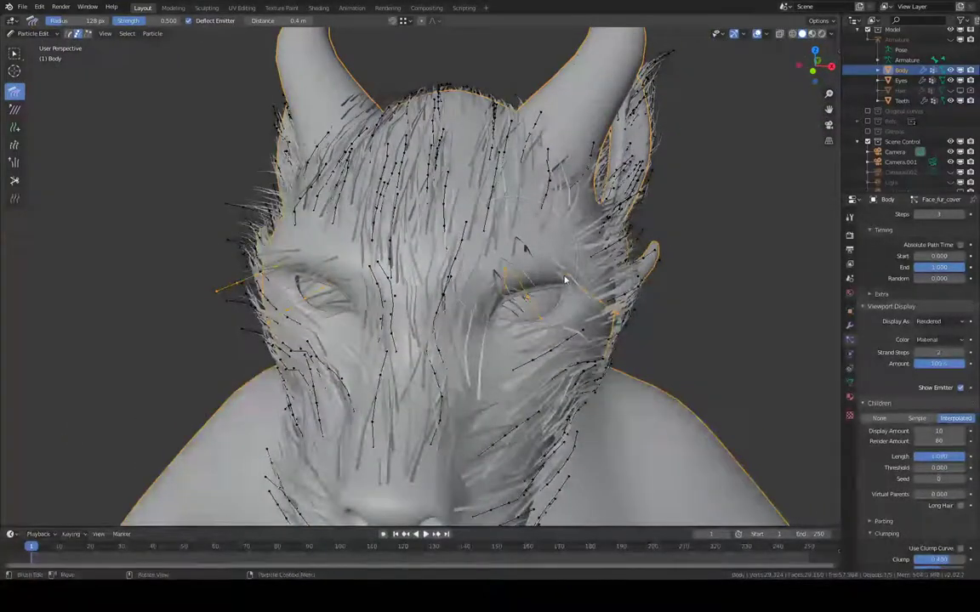
# - Comb the selected guide hairs above the eyes so they follow the brow and lie clear of the eyeballs
pyautogui.moveTo(553, 226); pyautogui.dragTo(520, 278)
pyautogui.moveTo(537, 228)
pyautogui.mouseDown(button='middle')
pyautogui.moveTo(639, 236)
pyautogui.moveTo(597, 282)
pyautogui.mouseUp(button='middle')
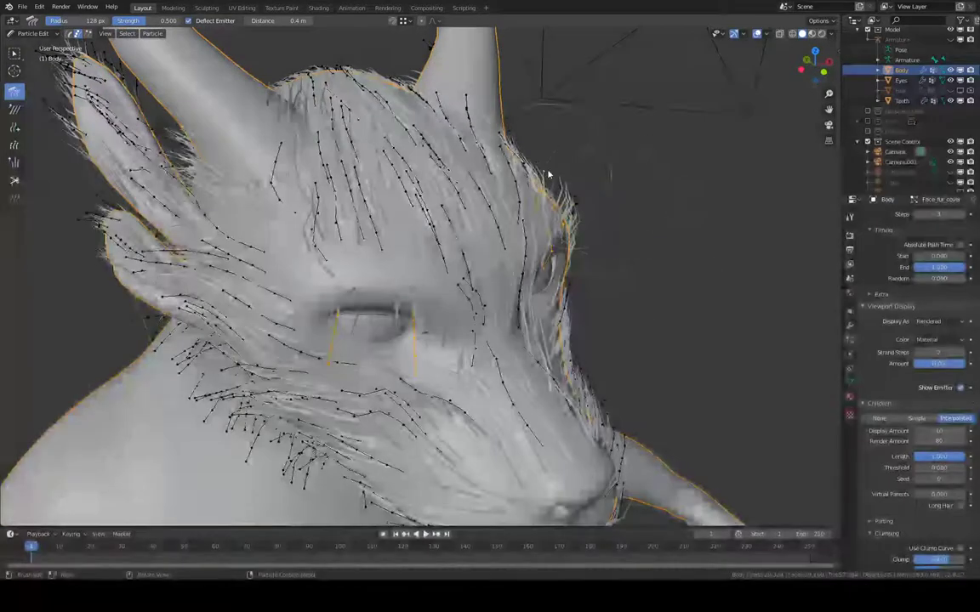
pyautogui.moveTo(609, 212)
pyautogui.mouseDown(button='middle')
pyautogui.moveTo(350, 158)
pyautogui.moveTo(386, 146)
pyautogui.moveTo(532, 175)
pyautogui.mouseUp(button='middle')
pyautogui.moveTo(410, 387); pyautogui.dragTo(511, 285, button='middle')
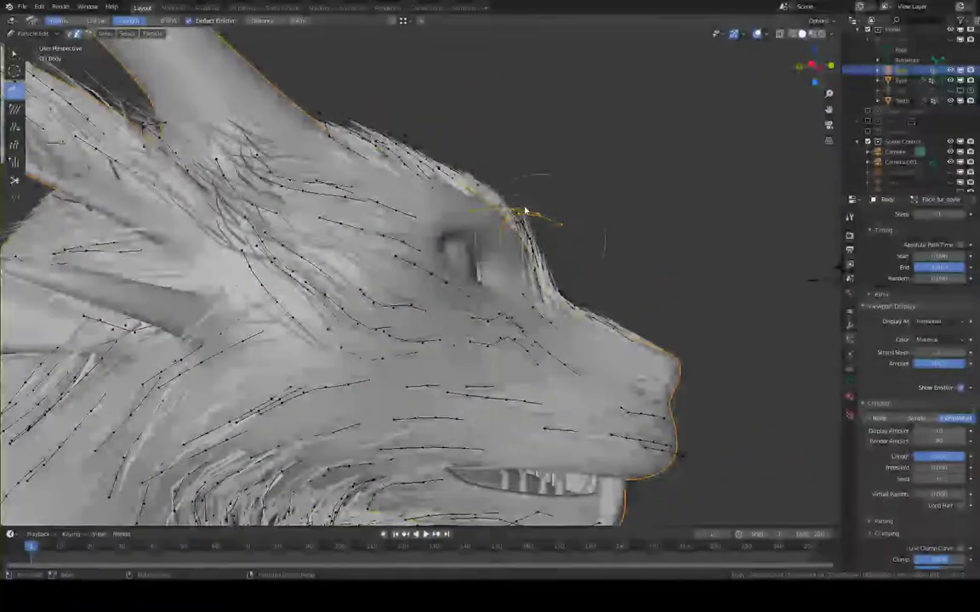
# - Deselect the guide hair above the far eye, keeping the ones above the near eye selected for combing
pyautogui.moveTo(620, 180); pyautogui.dragTo(545, 246, button='middle')
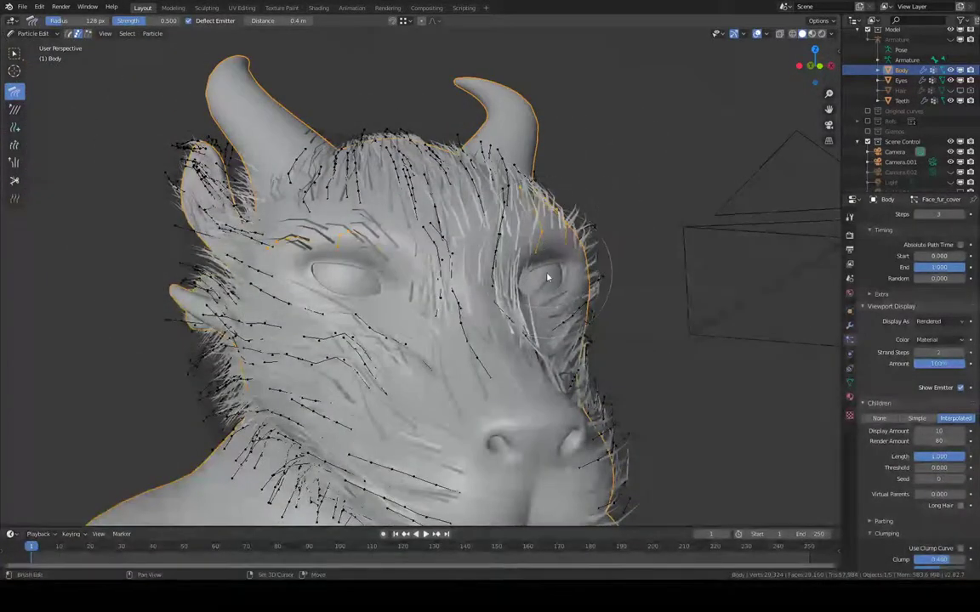
pyautogui.press('l')
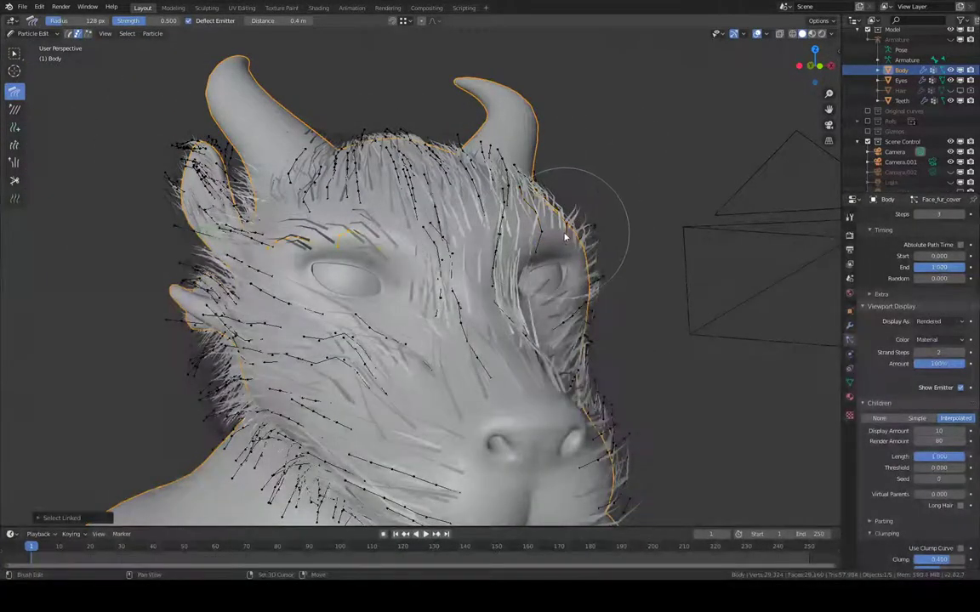
pyautogui.moveTo(481, 202); pyautogui.dragTo(573, 248, button='middle')
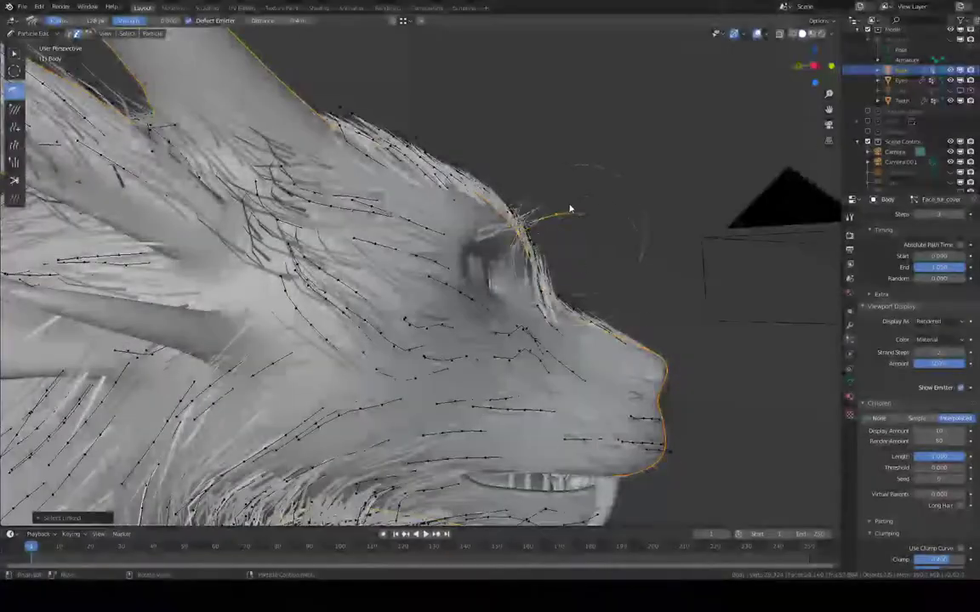
# - Comb the selected guide hairs above the near eye back against the brow, and set the children Display Amount to 80
pyautogui.moveTo(574, 227)
pyautogui.mouseDown()
pyautogui.moveTo(529, 159)
pyautogui.moveTo(473, 167)
pyautogui.mouseUp()
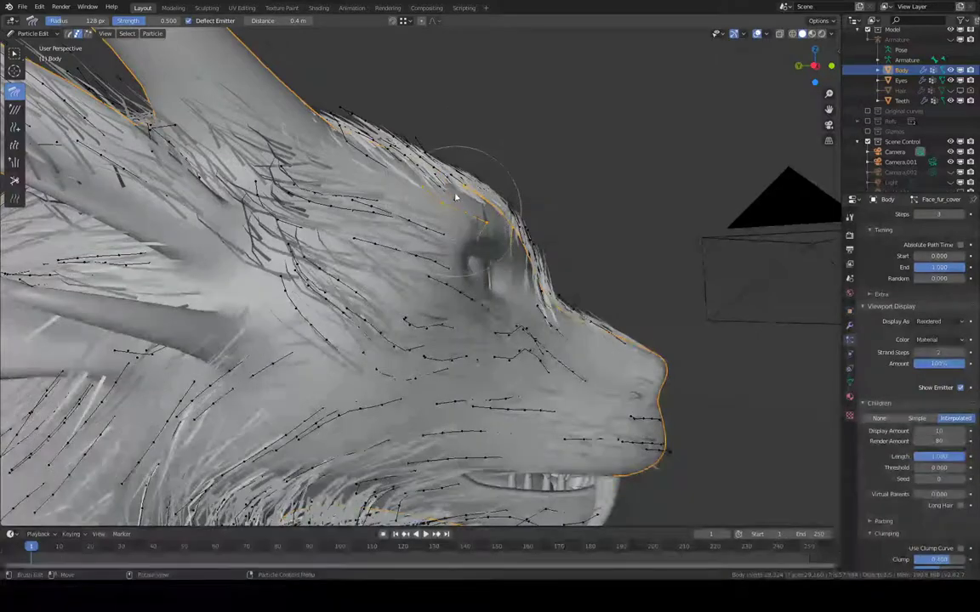
pyautogui.moveTo(464, 170)
pyautogui.mouseDown(button='middle')
pyautogui.moveTo(476, 162)
pyautogui.moveTo(333, 147)
pyautogui.moveTo(332, 175)
pyautogui.moveTo(473, 131)
pyautogui.mouseUp(button='middle')
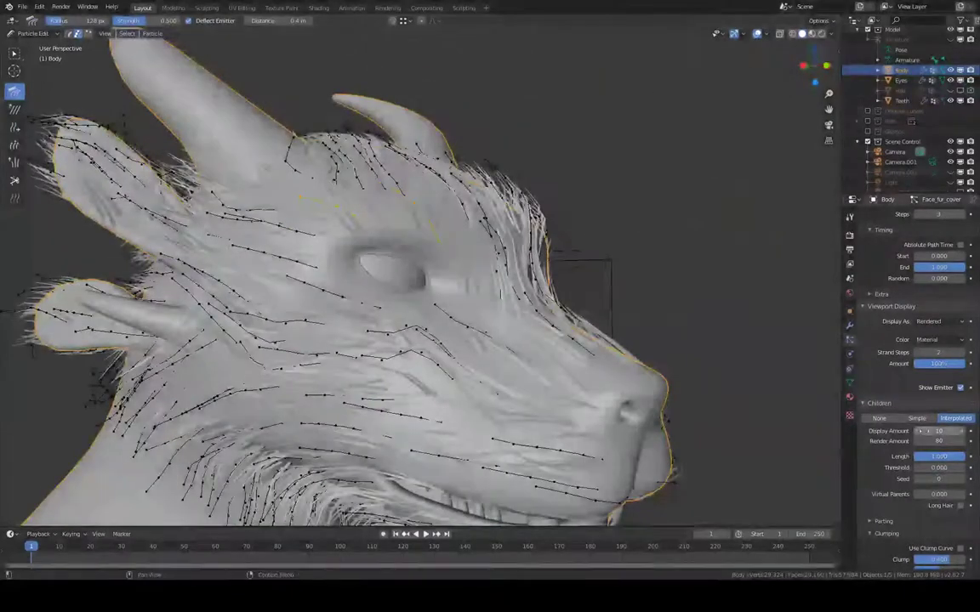
pyautogui.write('8')
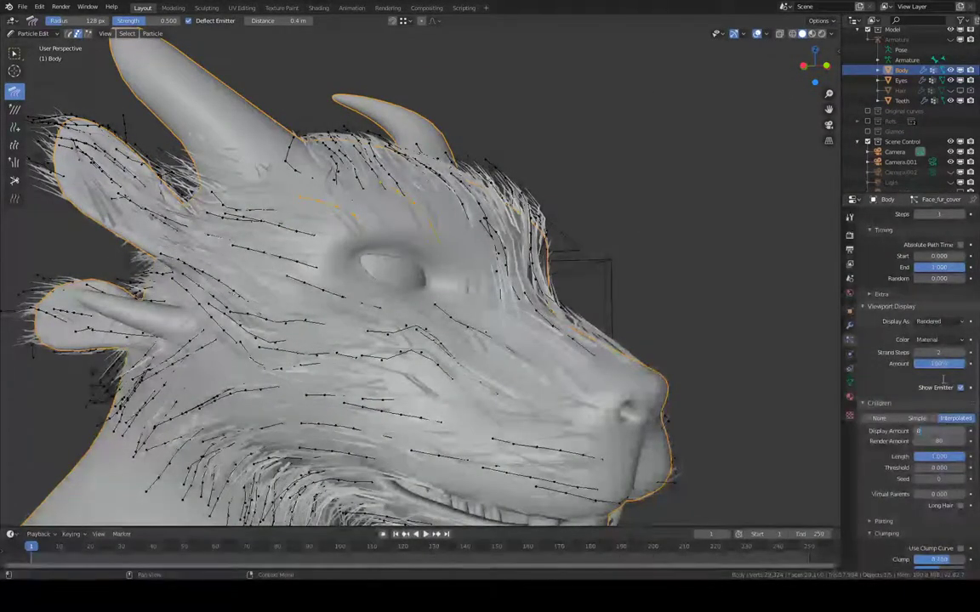
pyautogui.moveTo(715, 157); pyautogui.dragTo(491, 227, button='middle')
pyautogui.scroll(3, 538, 255)
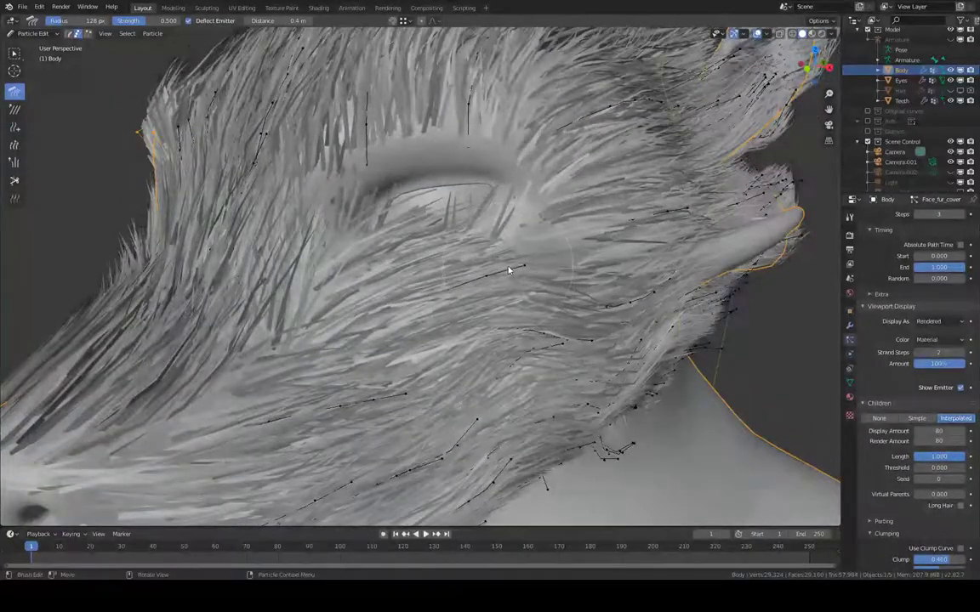
# - Try deleting the guide hair directly below the creature's left eye, and restore it
pyautogui.press('l')
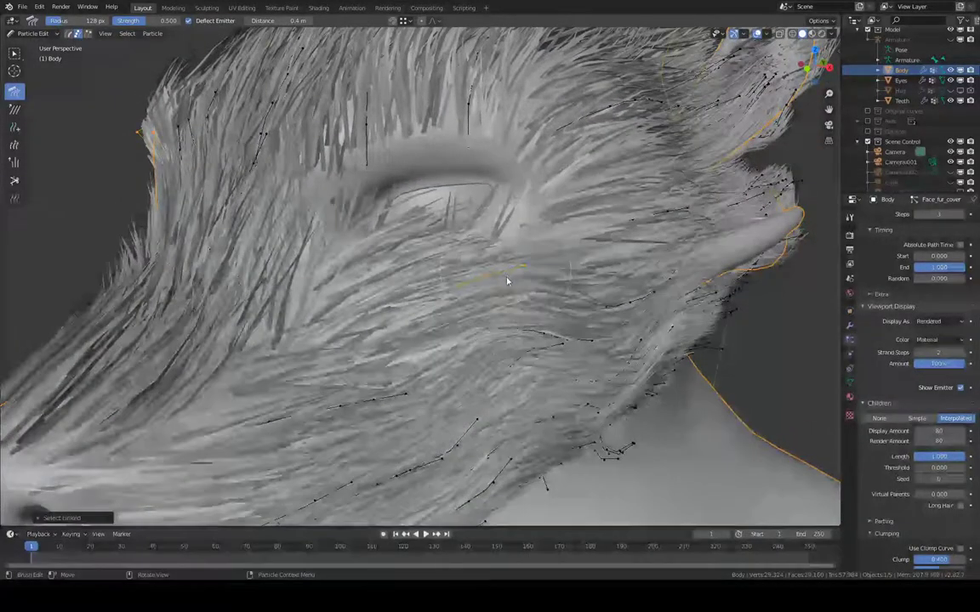
pyautogui.press('x')
pyautogui.click(504, 284)
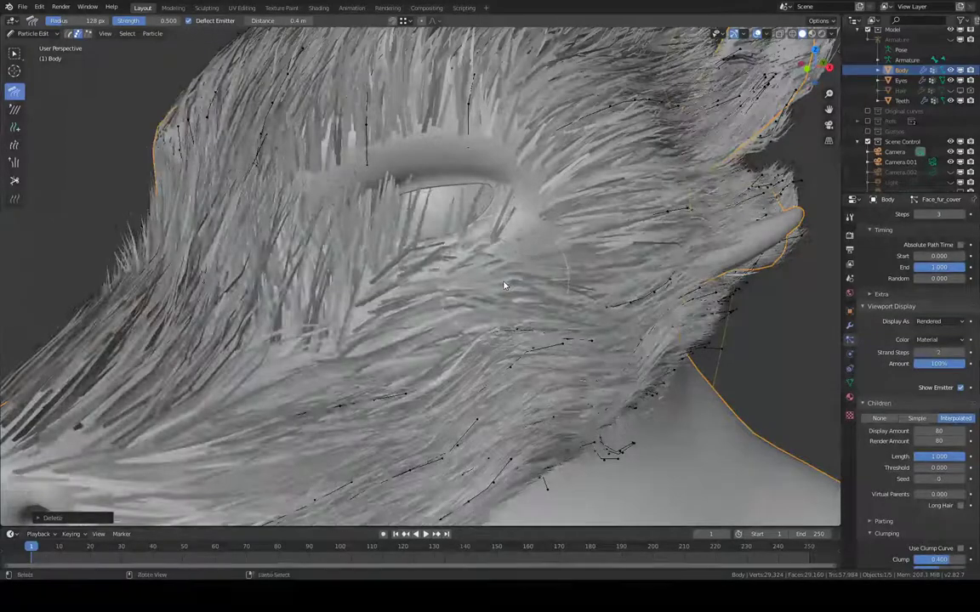
pyautogui.moveTo(507, 285); pyautogui.dragTo(511, 343, button='middle')
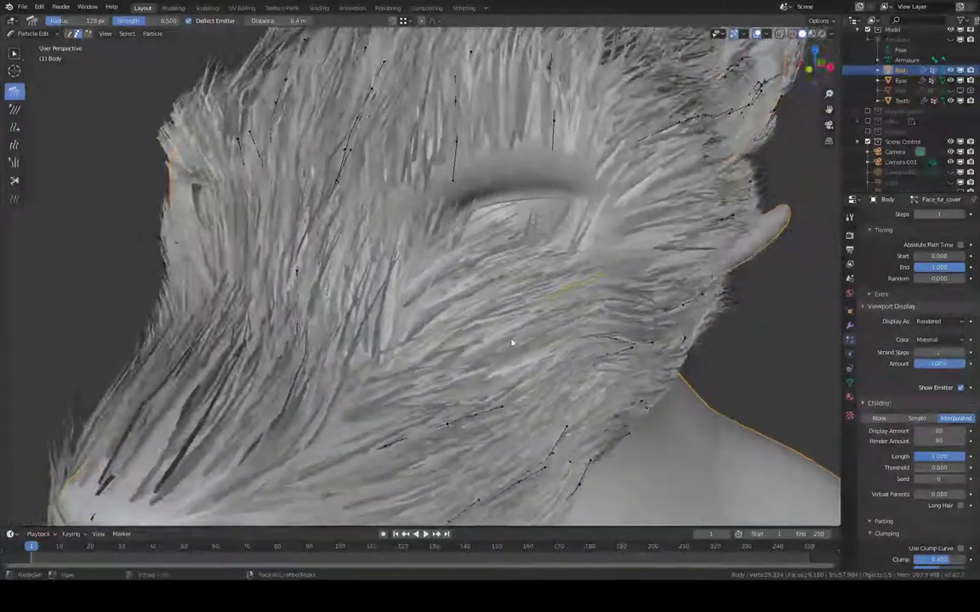
pyautogui.moveTo(373, 278); pyautogui.dragTo(410, 274, button='middle')
pyautogui.moveTo(400, 182); pyautogui.dragTo(363, 177, button='middle')
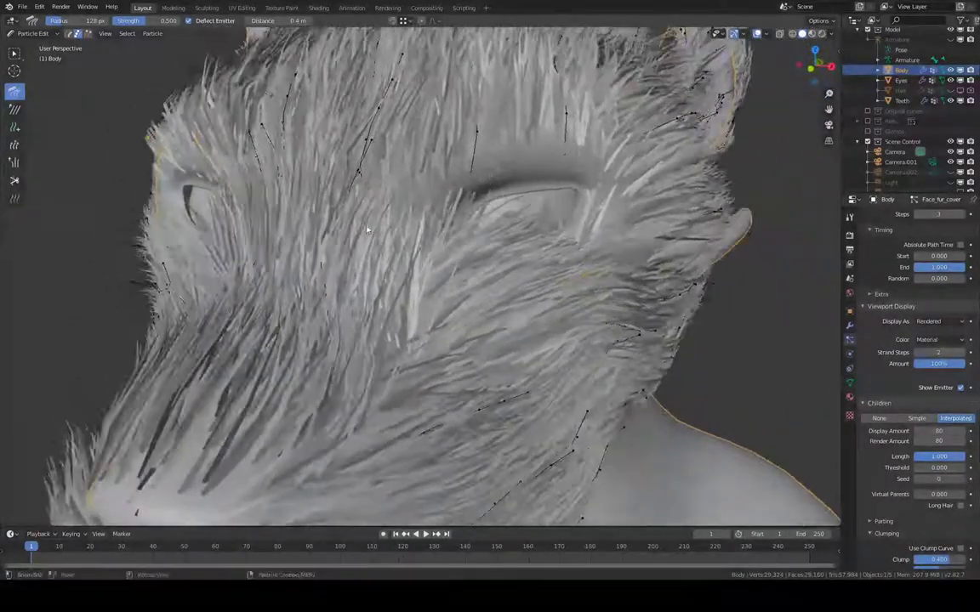
# - Try deleting single guide hairs between the eyes and on the nose bridge, undoing each deletion
pyautogui.press('l')
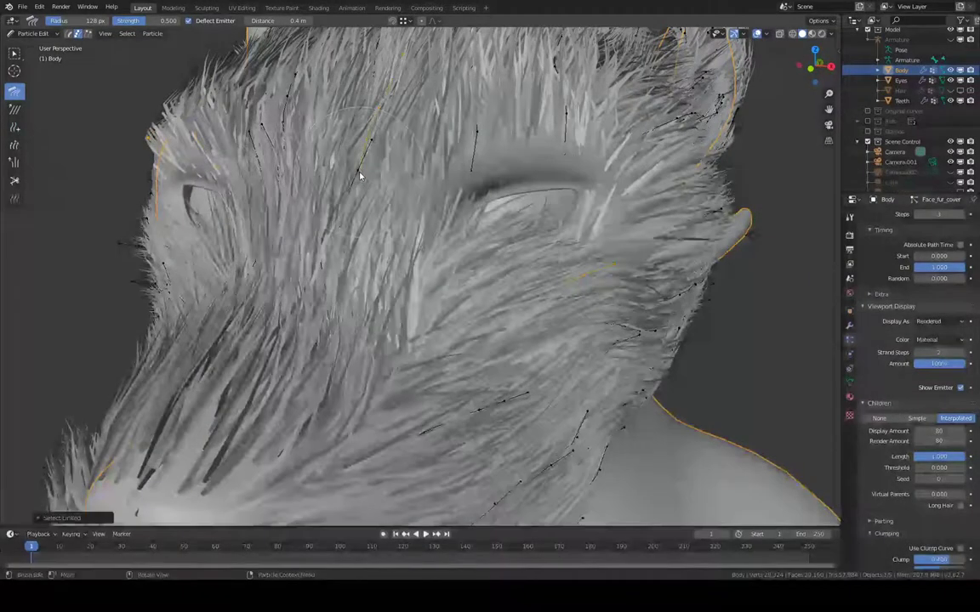
pyautogui.press('x')
pyautogui.click(425, 213)
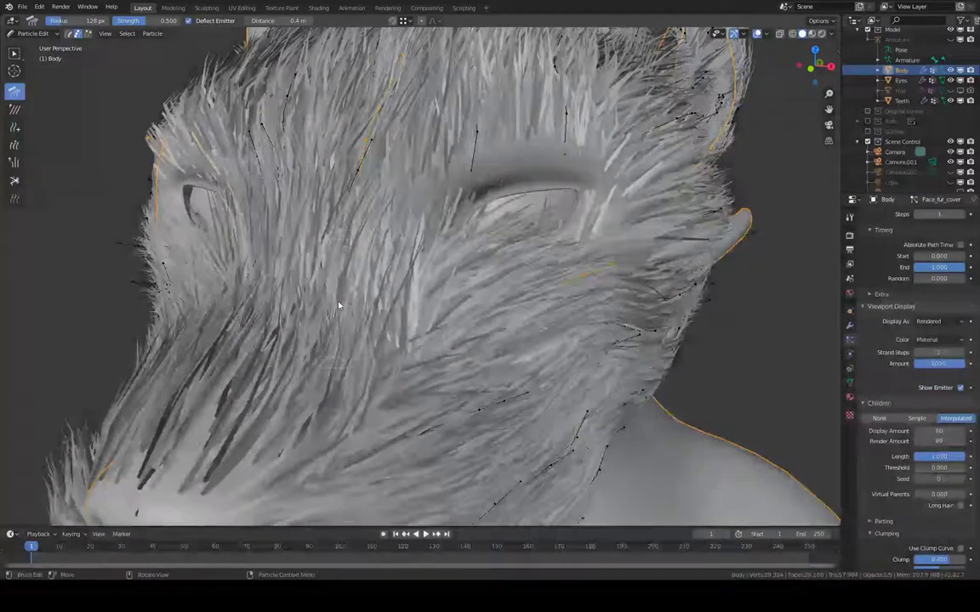
pyautogui.moveTo(339, 303); pyautogui.dragTo(339, 281, button='middle')
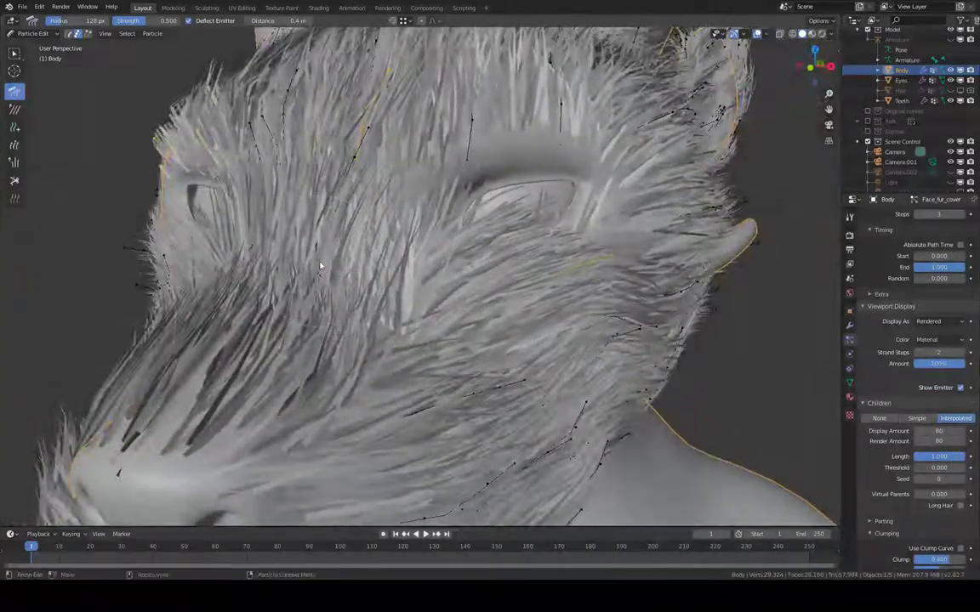
pyautogui.press('x')
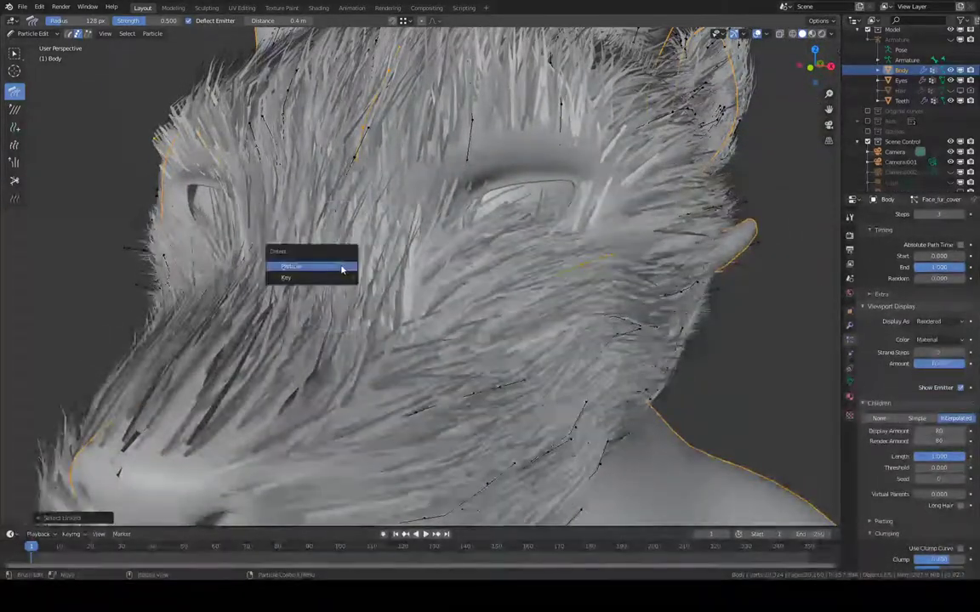
pyautogui.click(344, 267)
pyautogui.hotkey('ctrl', 'z')
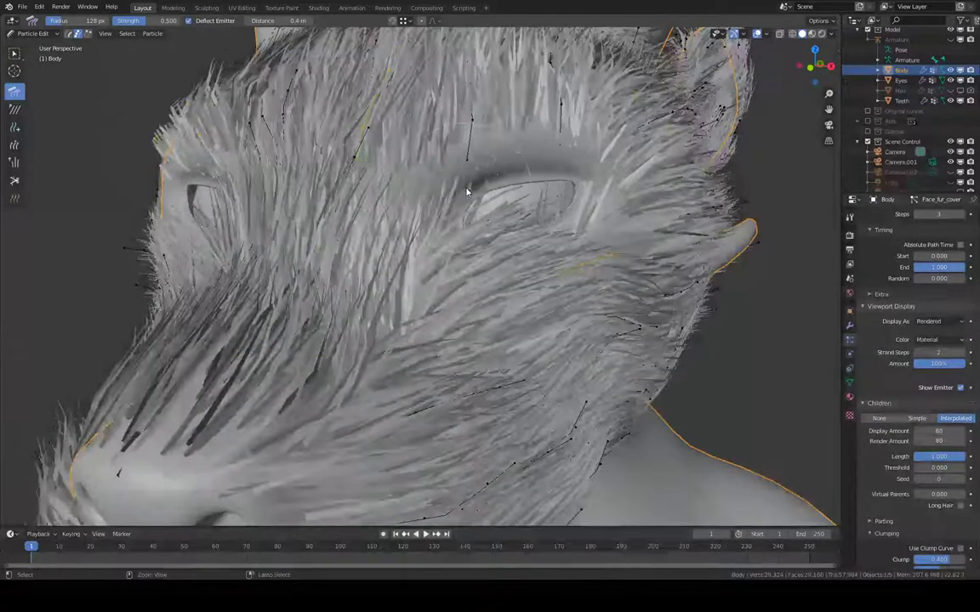
# - Set the children Display Amount to 20
pyautogui.moveTo(458, 197); pyautogui.dragTo(430, 228, button='middle')
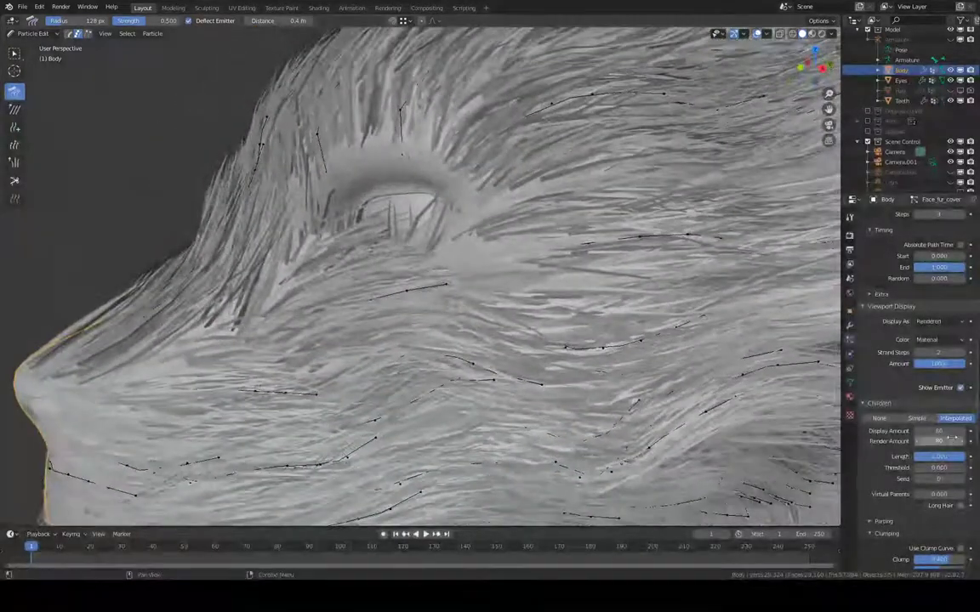
pyautogui.press('Return')
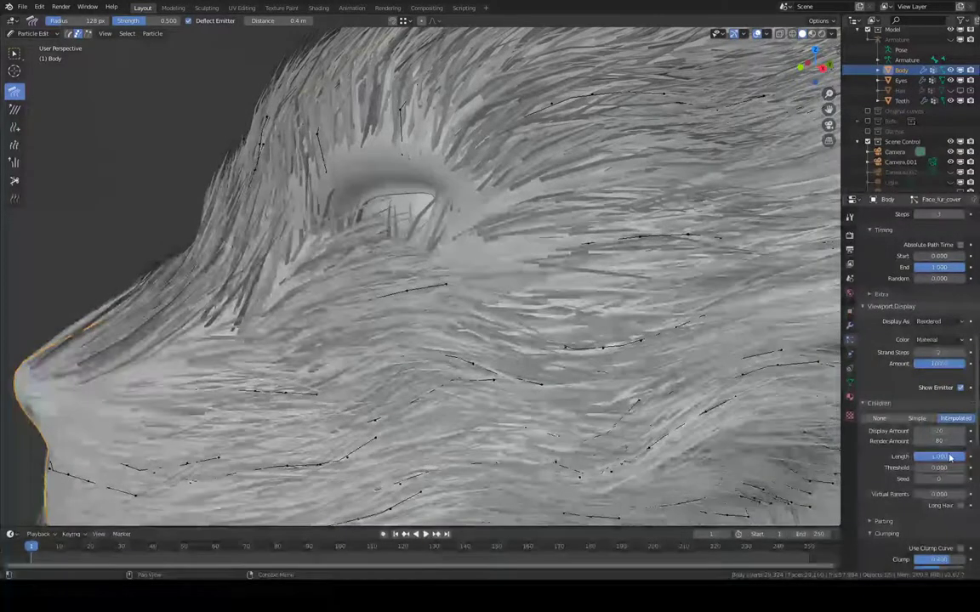
pyautogui.click(153, 118)
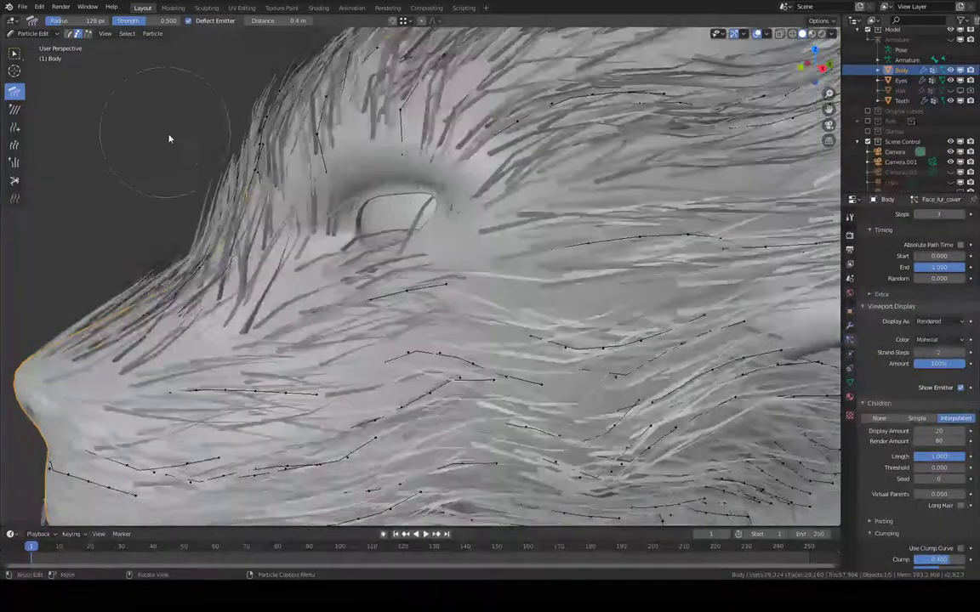
# - Try deleting the guide hair under the left eye and one between the eyes, restoring each of them
pyautogui.moveTo(246, 170); pyautogui.dragTo(306, 192, button='middle')
pyautogui.moveTo(405, 268); pyautogui.dragTo(436, 268, button='middle')
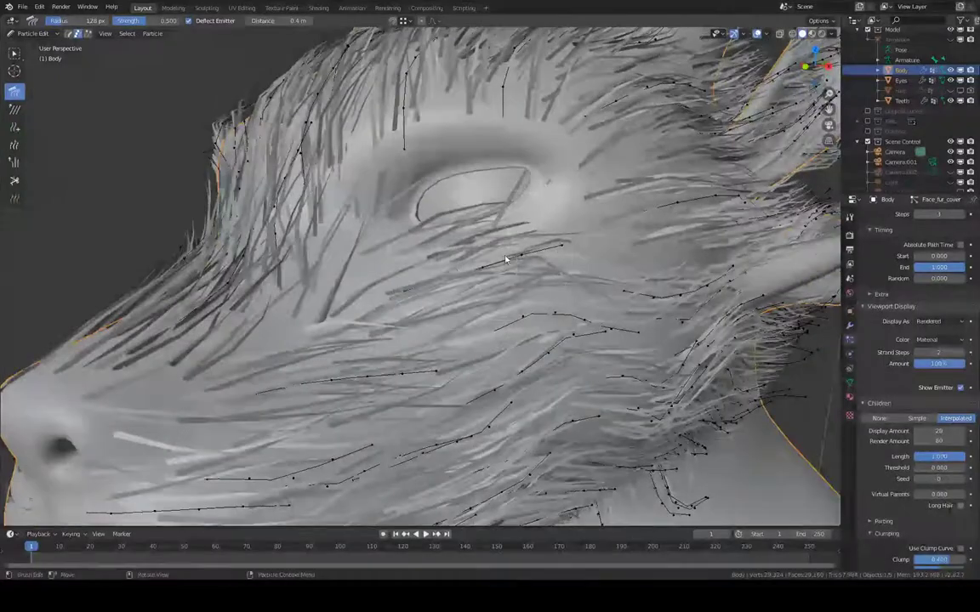
pyautogui.press('l')
pyautogui.press('x')
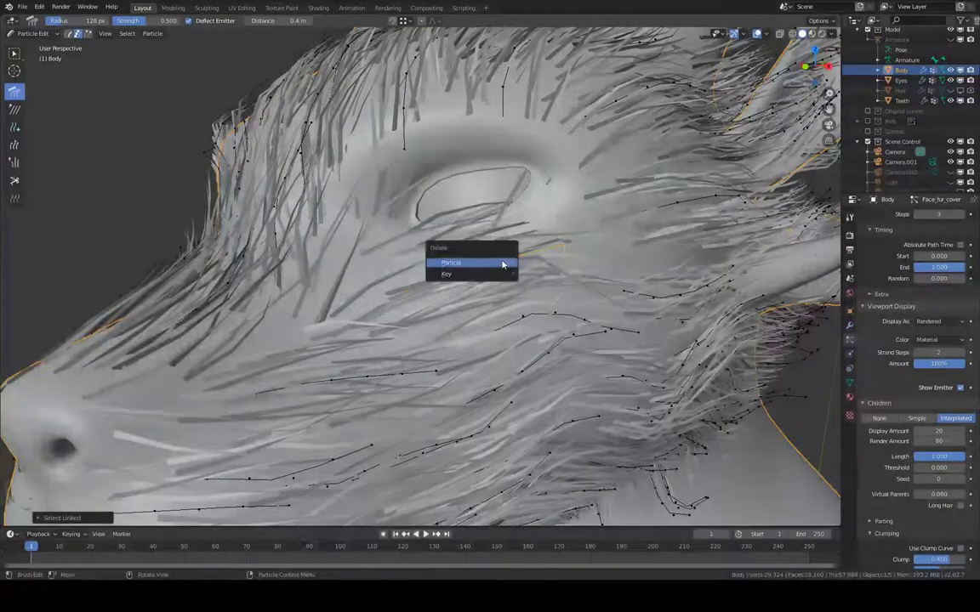
pyautogui.click(503, 264)
pyautogui.moveTo(503, 264); pyautogui.dragTo(458, 206, button='middle')
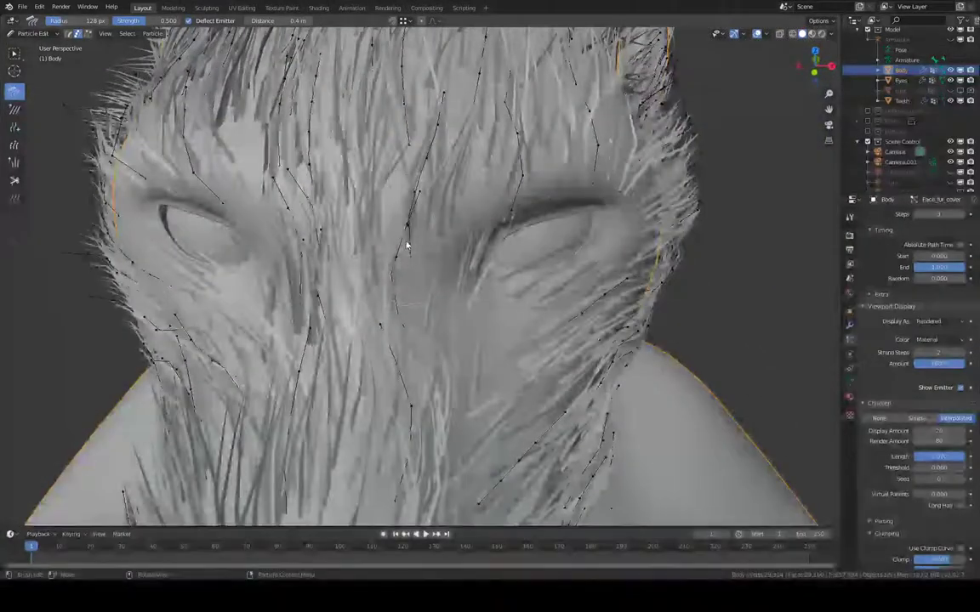
pyautogui.press('l')
pyautogui.press('x')
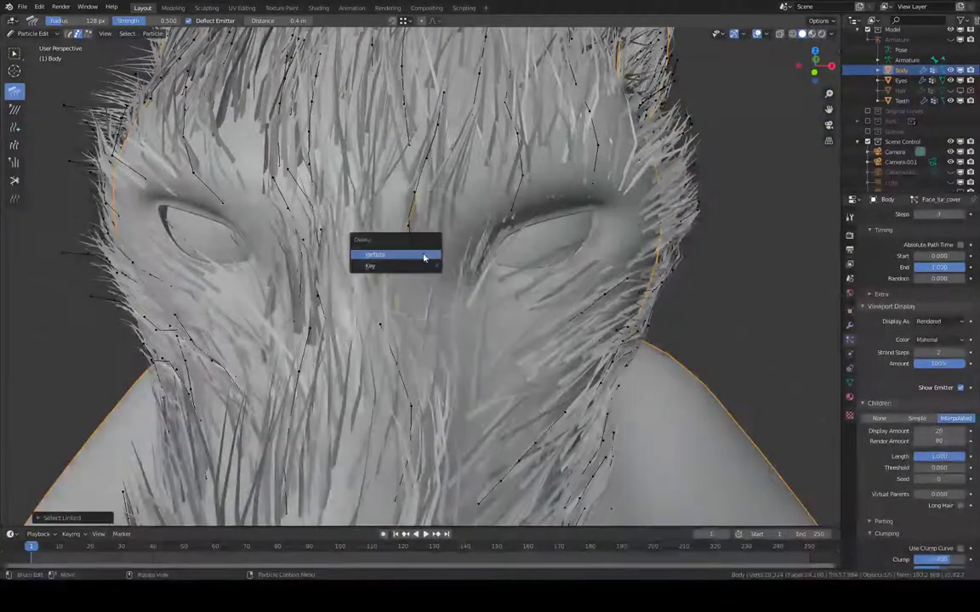
pyautogui.click(421, 259)
pyautogui.hotkey('ctrl', 'z')
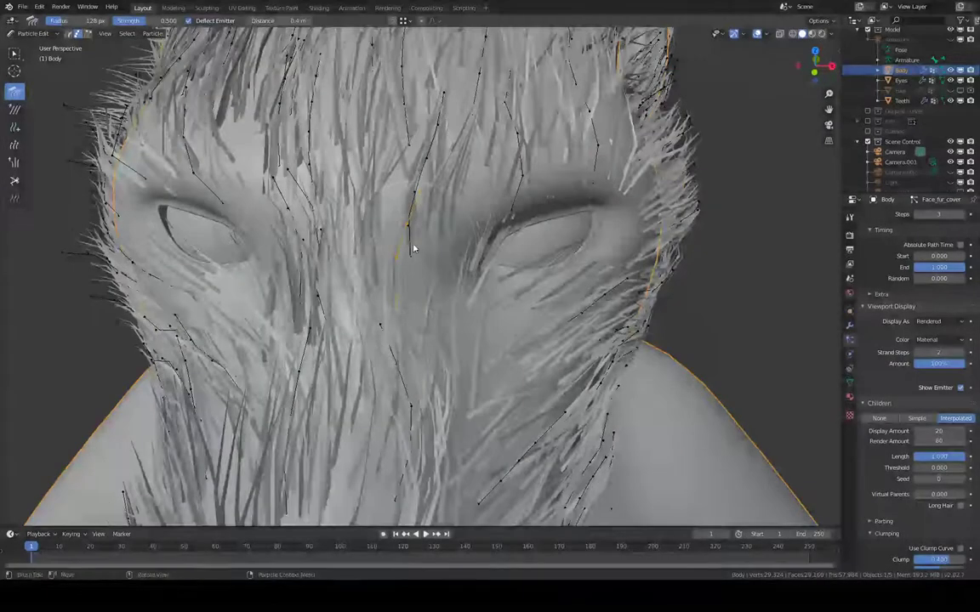
# - Delete the guide hair that runs from the forehead down between the eyes
pyautogui.press('x')
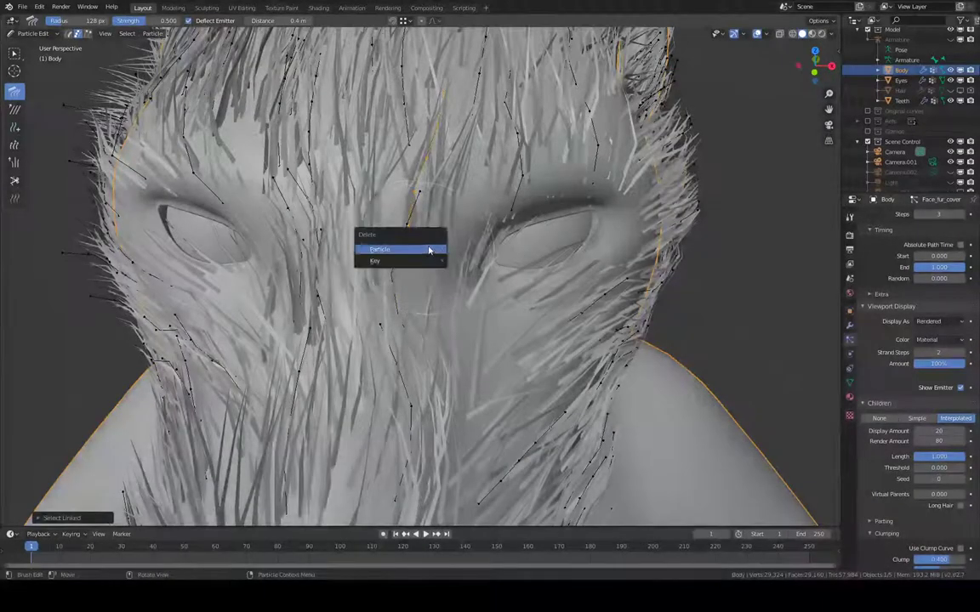
pyautogui.click(406, 252)
pyautogui.moveTo(428, 248)
pyautogui.mouseDown(button='middle')
pyautogui.moveTo(440, 228)
pyautogui.moveTo(493, 221)
pyautogui.moveTo(420, 288)
pyautogui.moveTo(398, 264)
pyautogui.mouseUp(button='middle')
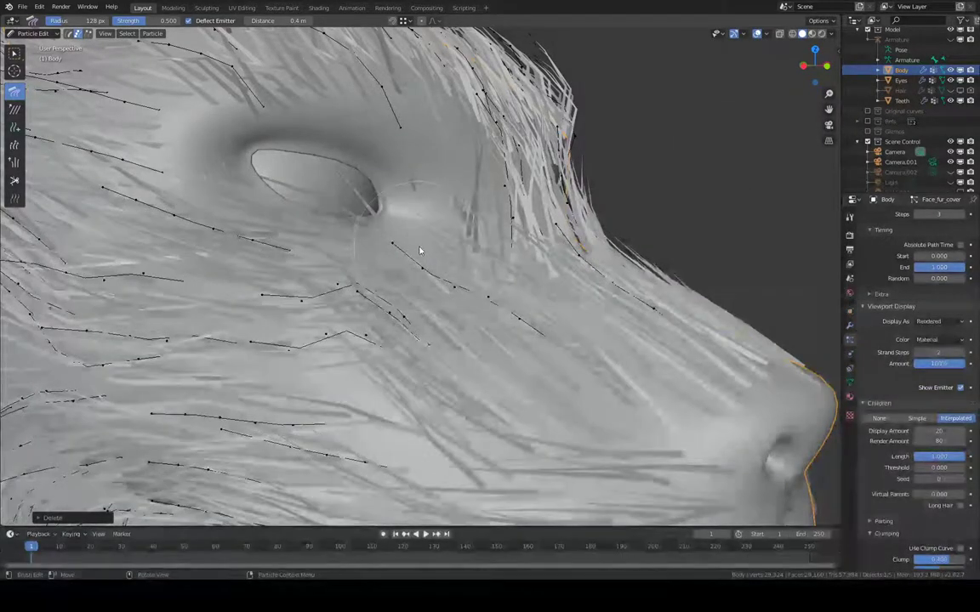
# - Delete the guide hair just below the inner corner of the creature's right eye
pyautogui.press('b')
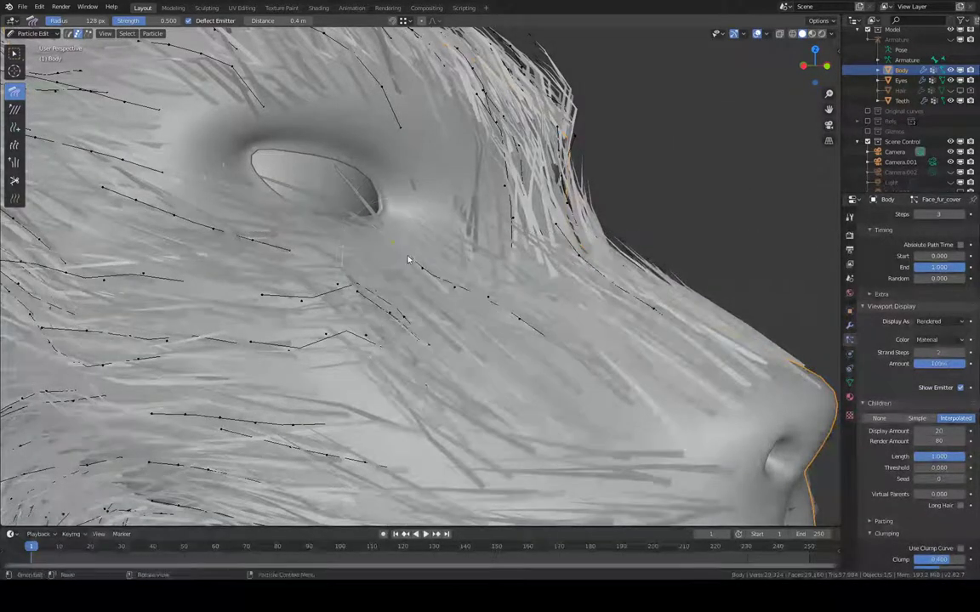
pyautogui.press('x')
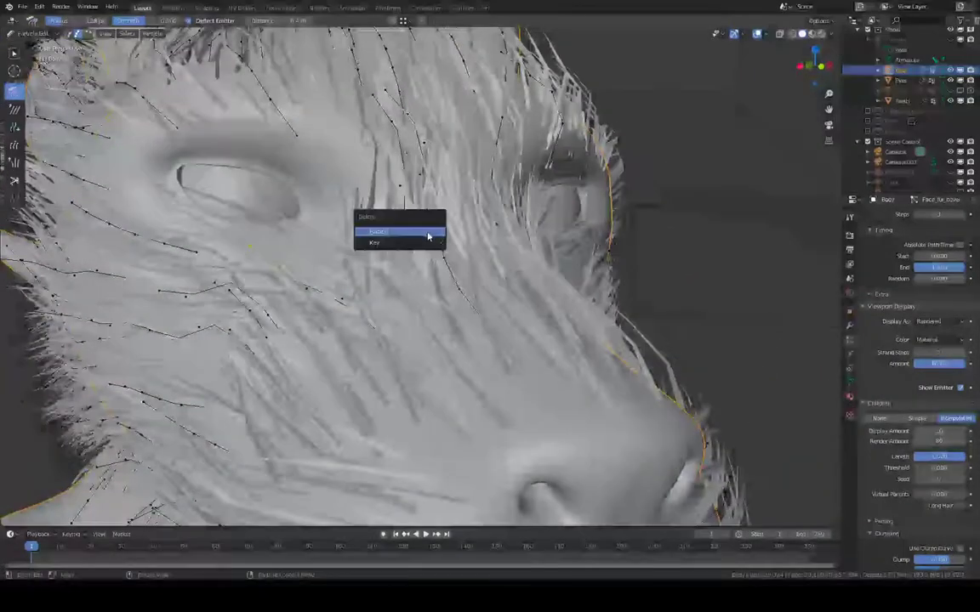
pyautogui.click(430, 245)
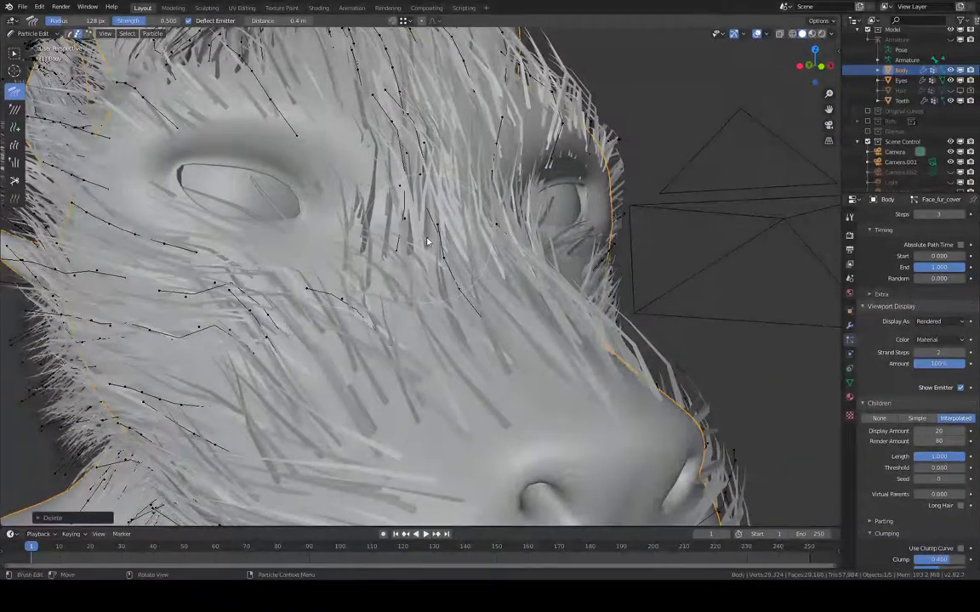
pyautogui.scroll(4, 451, 256)
pyautogui.moveTo(451, 255); pyautogui.dragTo(463, 247, button='middle')
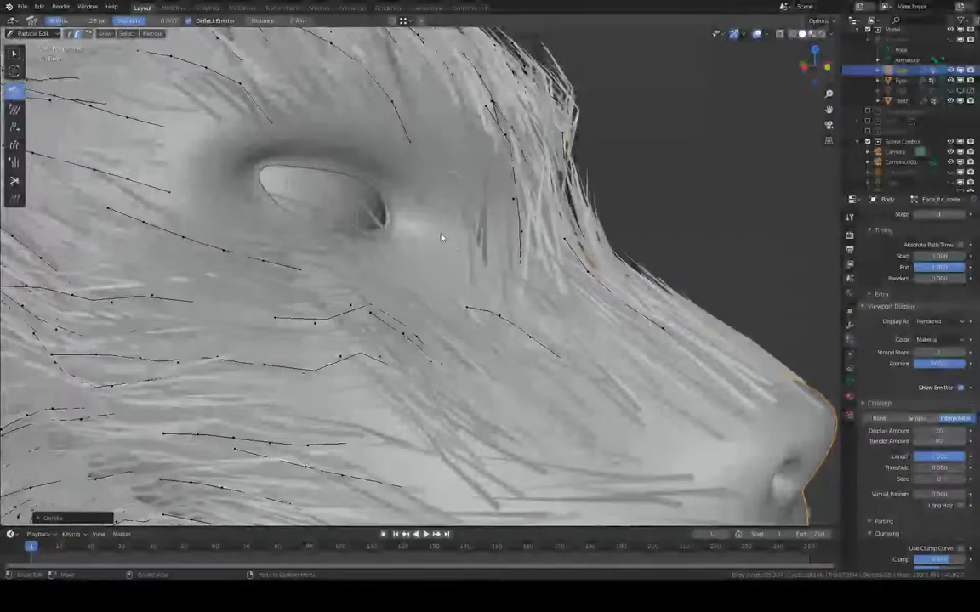
# - Try deleting the long guide hair below the outer corner of the right eye, and restore it
pyautogui.press('l')
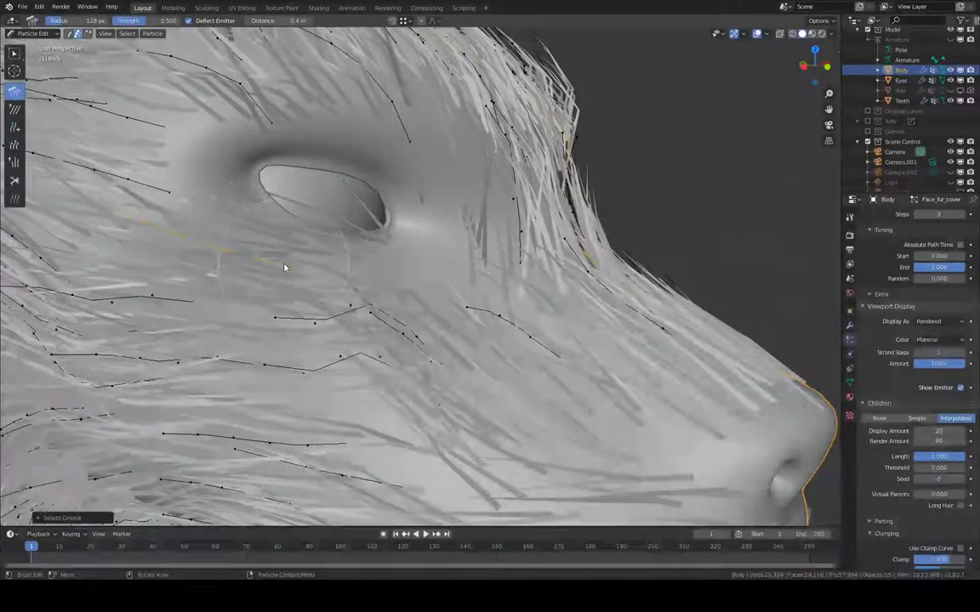
pyautogui.press('x')
pyautogui.click(288, 270)
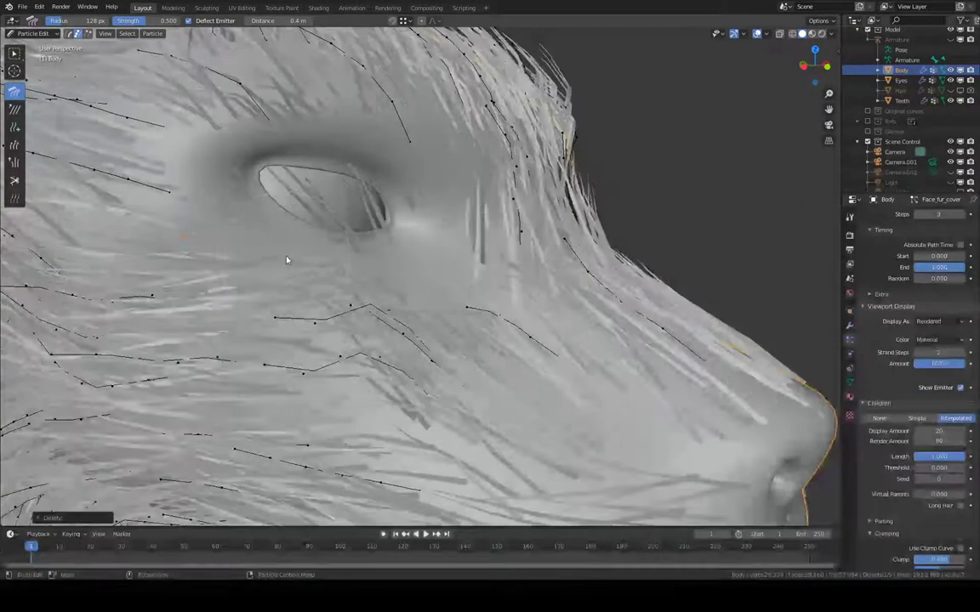
pyautogui.hotkey('alt', 'a')
# - Select only the complete guide hair on the cheek below the right eye and delete it
pyautogui.moveTo(370, 278); pyautogui.dragTo(352, 296, button='middle')
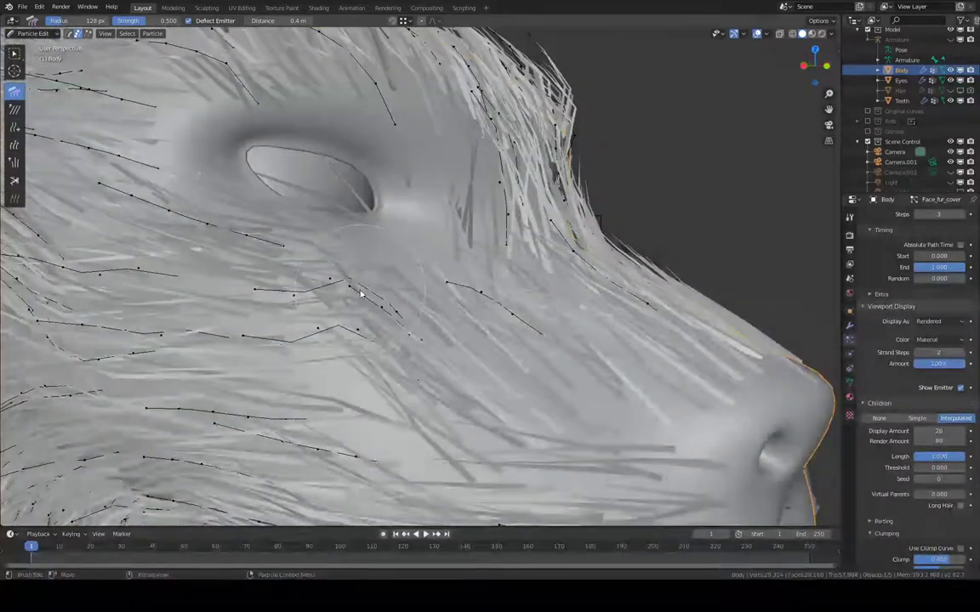
pyautogui.press('l')
pyautogui.hotkey('alt', 'a')
pyautogui.press('l')
pyautogui.press('x')
pyautogui.click(369, 305)
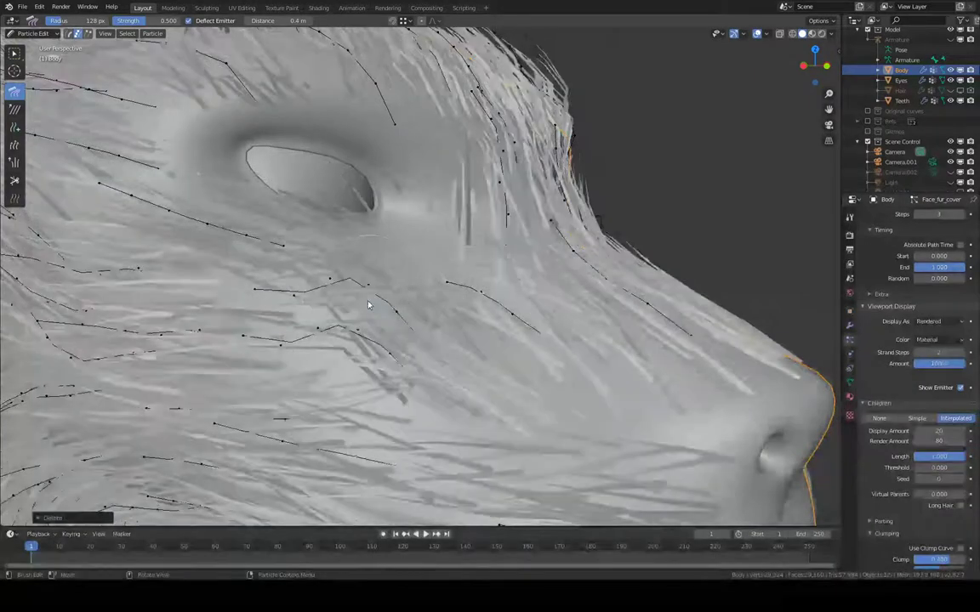
# - Comb the selected guide hair under the creature's left eye downward, away from the eyeball
pyautogui.moveTo(370, 304); pyautogui.dragTo(293, 309, button='middle')
pyautogui.moveTo(272, 321)
pyautogui.mouseDown(button='middle')
pyautogui.moveTo(295, 322)
pyautogui.moveTo(287, 312)
pyautogui.mouseUp(button='middle')
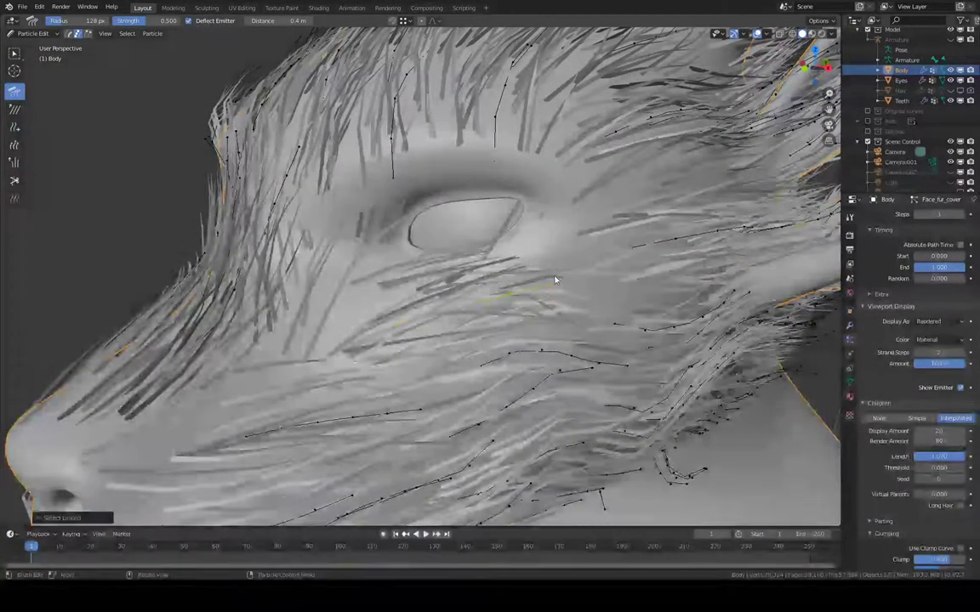
pyautogui.moveTo(555, 287); pyautogui.dragTo(549, 298)
pyautogui.moveTo(486, 237); pyautogui.dragTo(538, 248, button='middle')
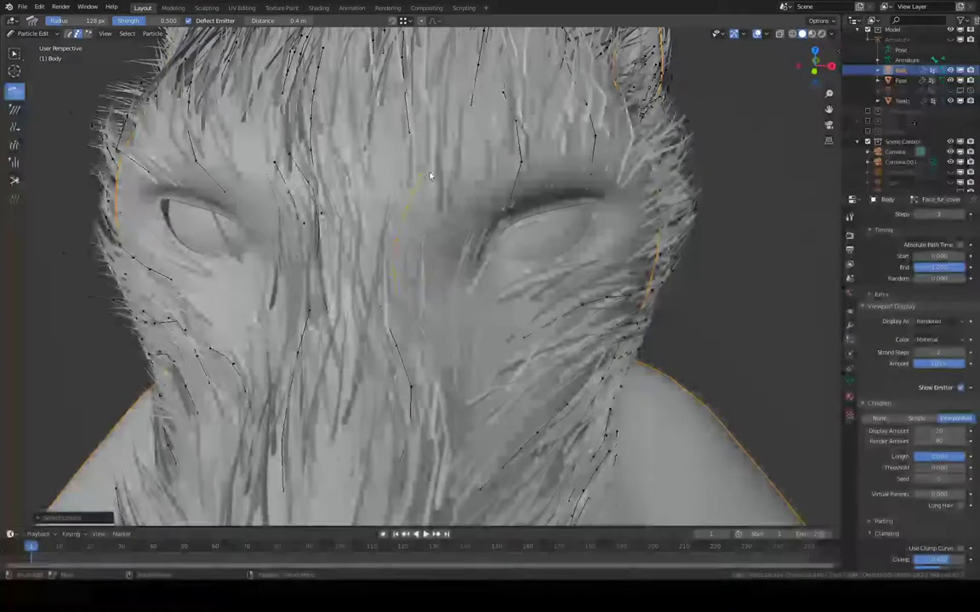
# - Comb the selected guide hair between the eyes toward the middle of the nose bridge, away from the left eye
pyautogui.moveTo(430, 175); pyautogui.dragTo(391, 167)
pyautogui.moveTo(402, 361); pyautogui.dragTo(363, 294, button='middle')
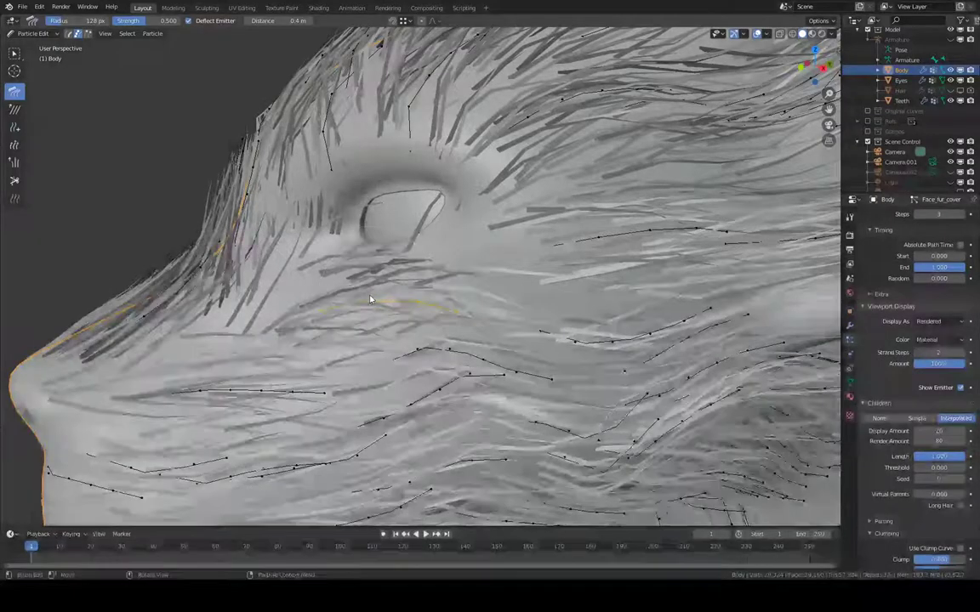
pyautogui.moveTo(371, 295); pyautogui.dragTo(484, 344, button='middle')
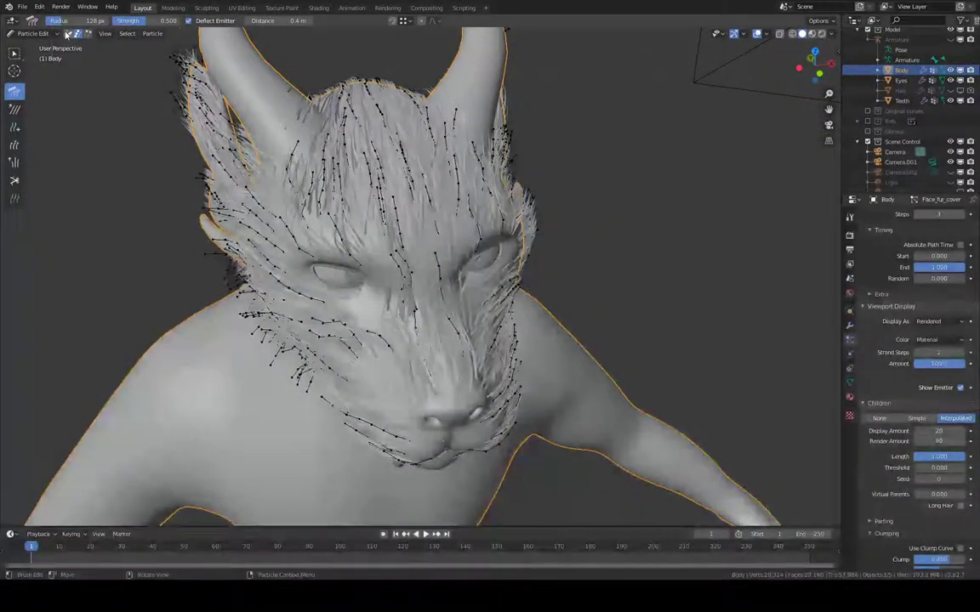
# - Switch to rendered shading and Object Mode, set the fur's child display amount to 80, and inspect the fur around the eyes
pyautogui.click(822, 34)
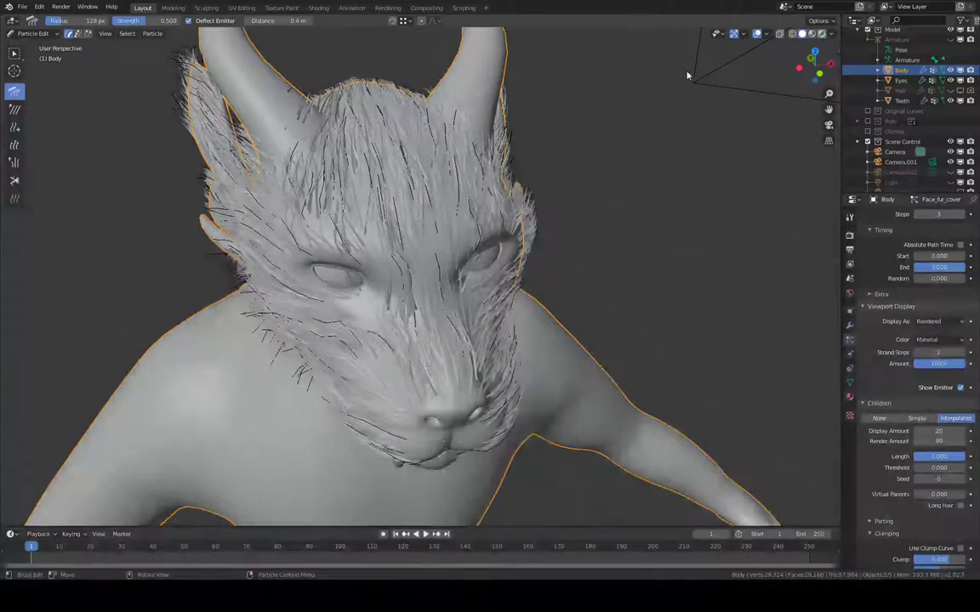
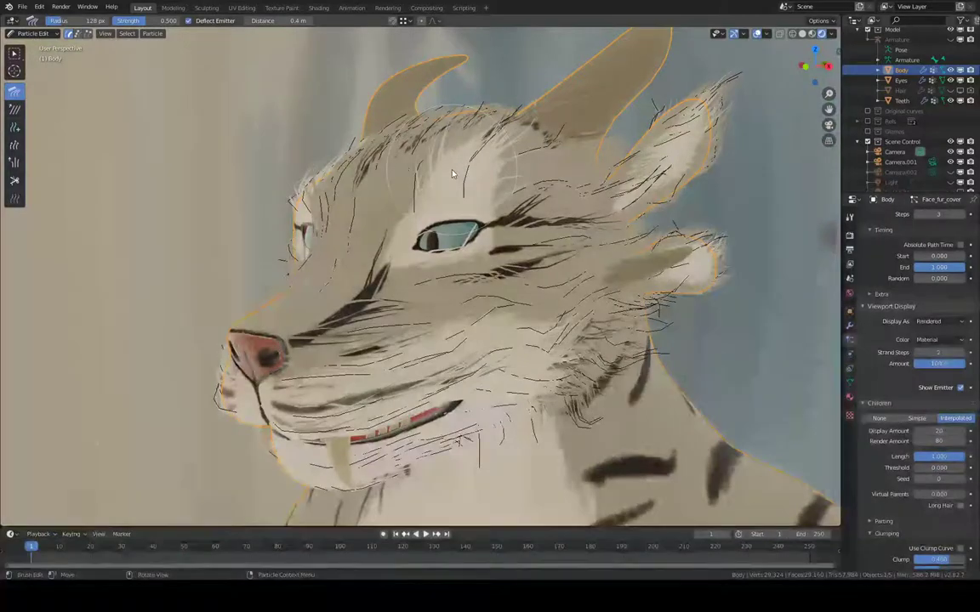
pyautogui.scroll(2, 407, 153)
pyautogui.click(33, 34)
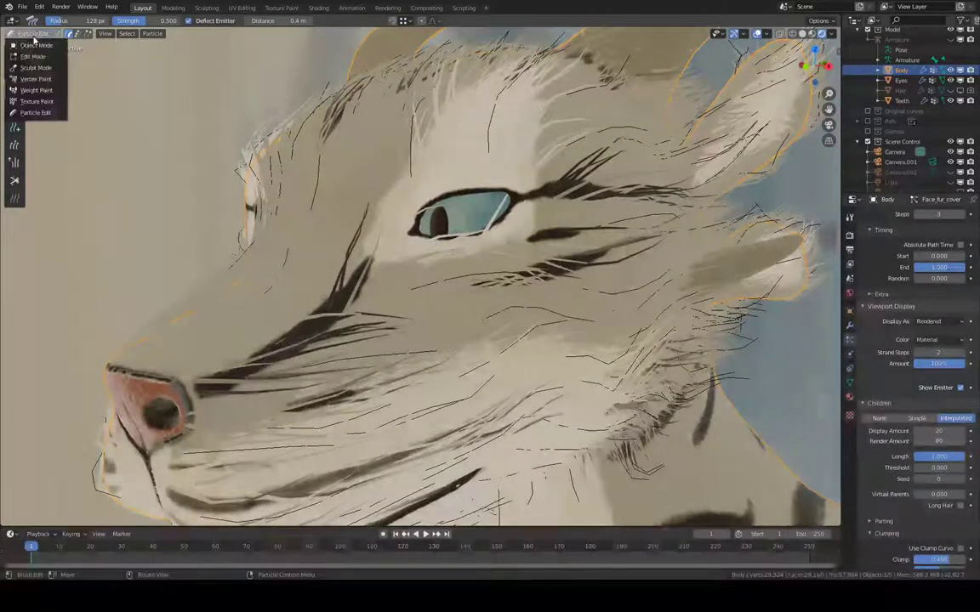
pyautogui.moveTo(341, 142); pyautogui.dragTo(432, 170, button='middle')
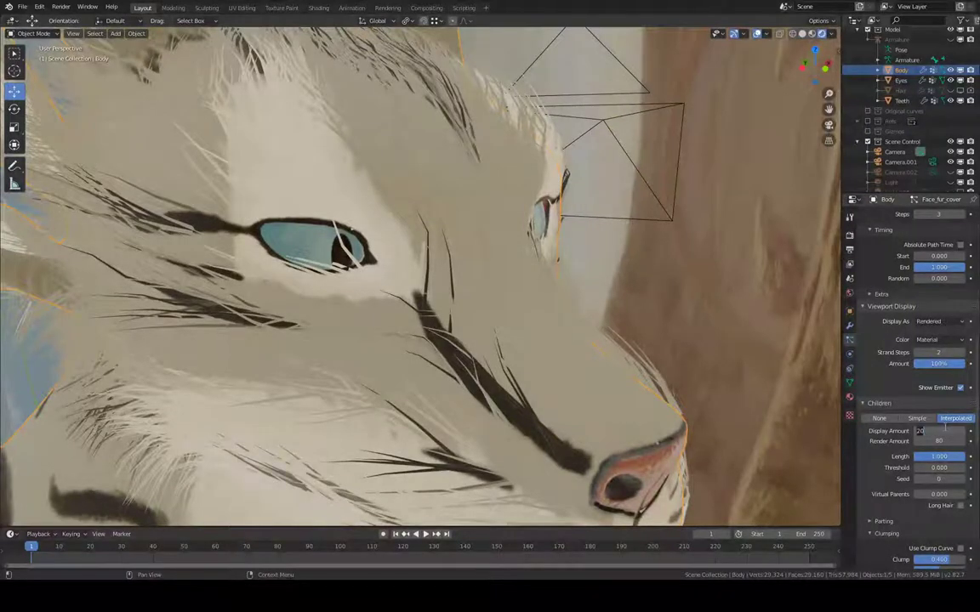
pyautogui.press('Return')
pyautogui.moveTo(726, 309); pyautogui.dragTo(408, 204, button='middle')
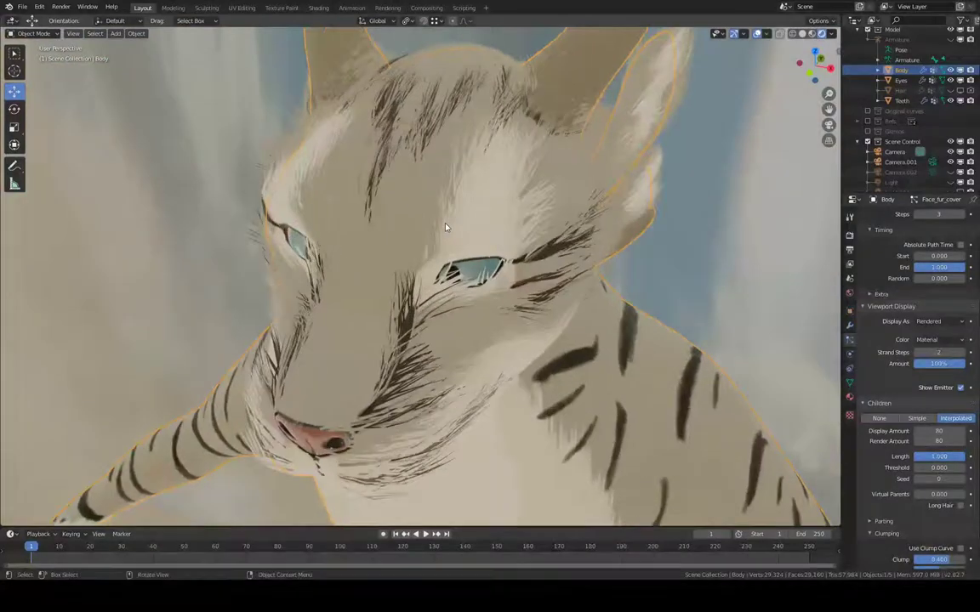
pyautogui.moveTo(596, 284); pyautogui.dragTo(529, 231, button='middle')
pyautogui.scroll(3, 509, 230)
pyautogui.scroll(-5, 529, 231)
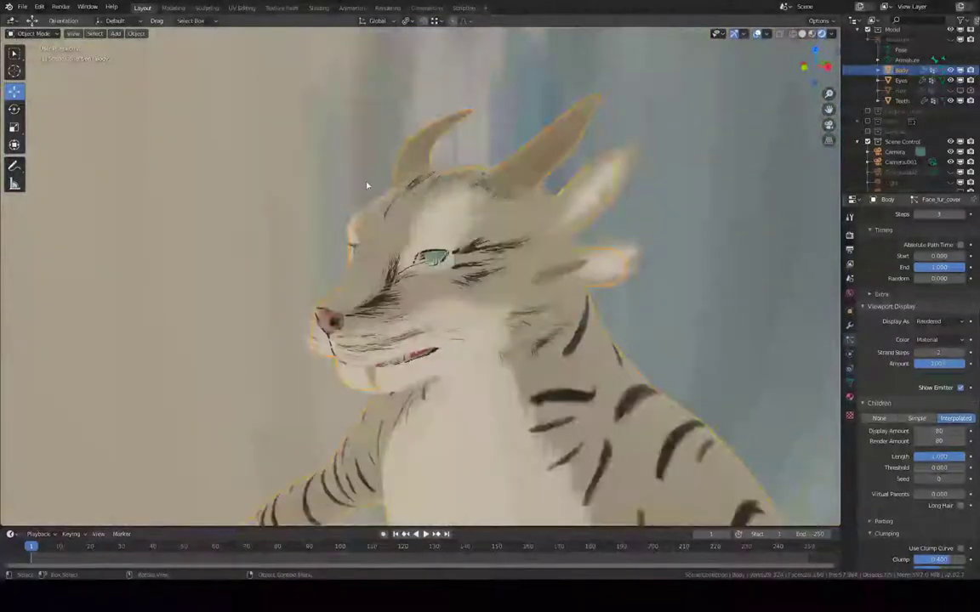
pyautogui.scroll(5, 485, 193)
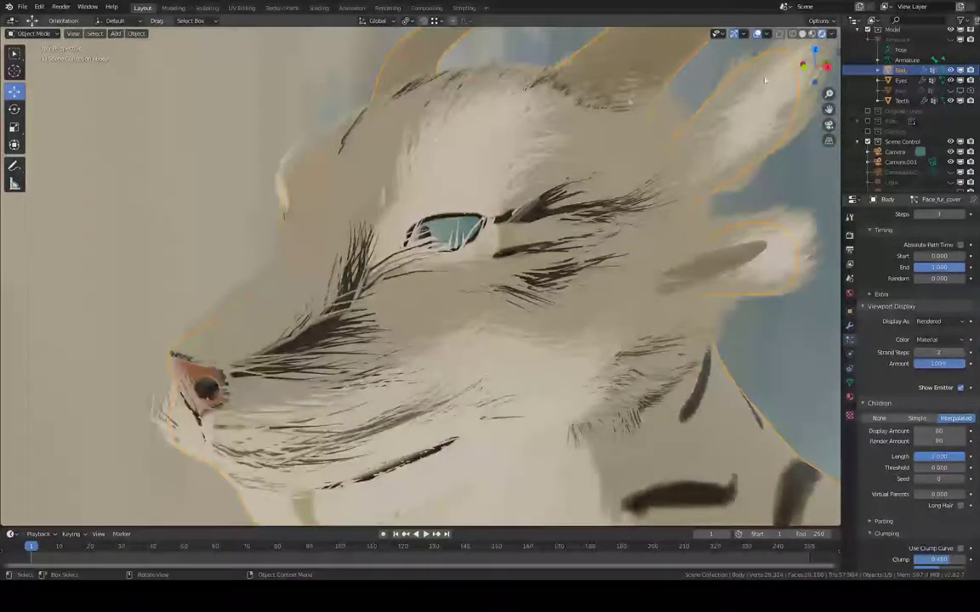
# - Return to solid shading and Particle Edit mode, with the creature's left eye in close view
pyautogui.click(803, 33)
pyautogui.moveTo(468, 151)
pyautogui.mouseDown(button='middle')
pyautogui.moveTo(514, 191)
pyautogui.moveTo(505, 197)
pyautogui.mouseUp(button='middle')
pyautogui.scroll(1, 454, 174)
pyautogui.click(32, 34)
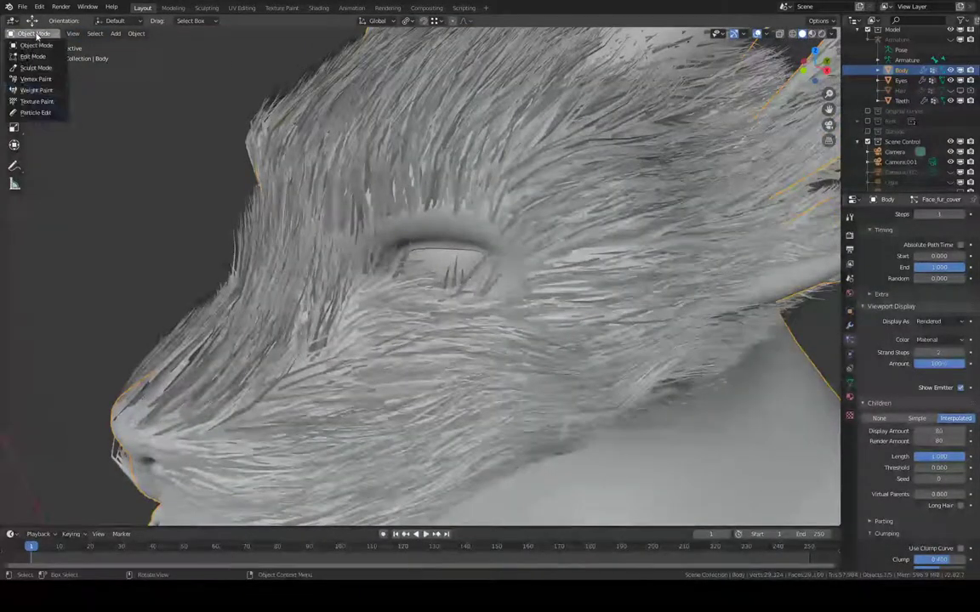
pyautogui.click(41, 115)
pyautogui.keyDown('shift'); pyautogui.moveTo(432, 238); pyautogui.dragTo(457, 157, button='middle'); pyautogui.keyUp('shift')
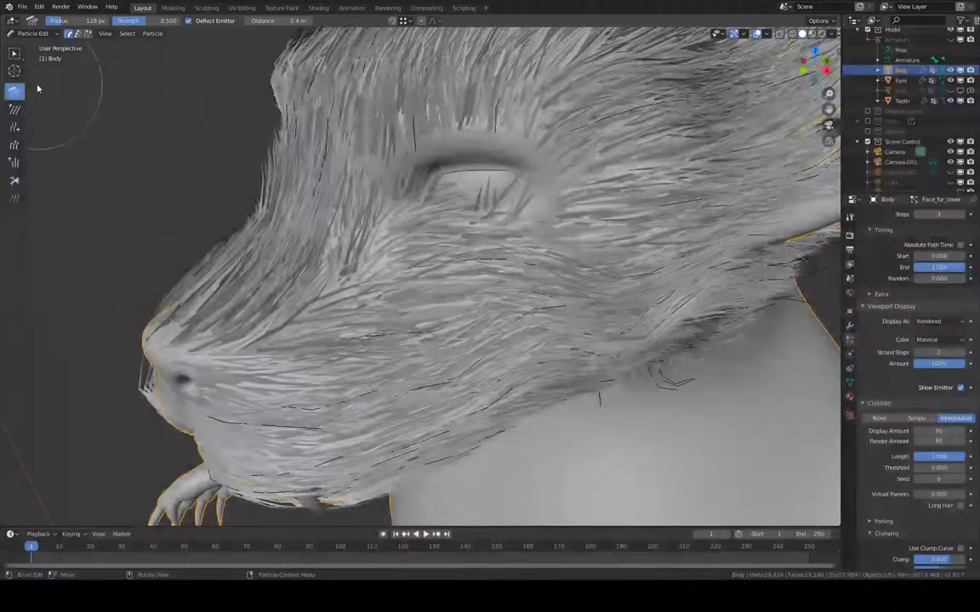
# - Reduce the comb brush radius to 69 px
pyautogui.hotkey('shift', 'z')
pyautogui.moveTo(347, 176); pyautogui.dragTo(394, 183, button='middle')
pyautogui.hotkey('shift', 'z')
pyautogui.scroll(-6, 313, 179)
pyautogui.scroll(3, 390, 188)
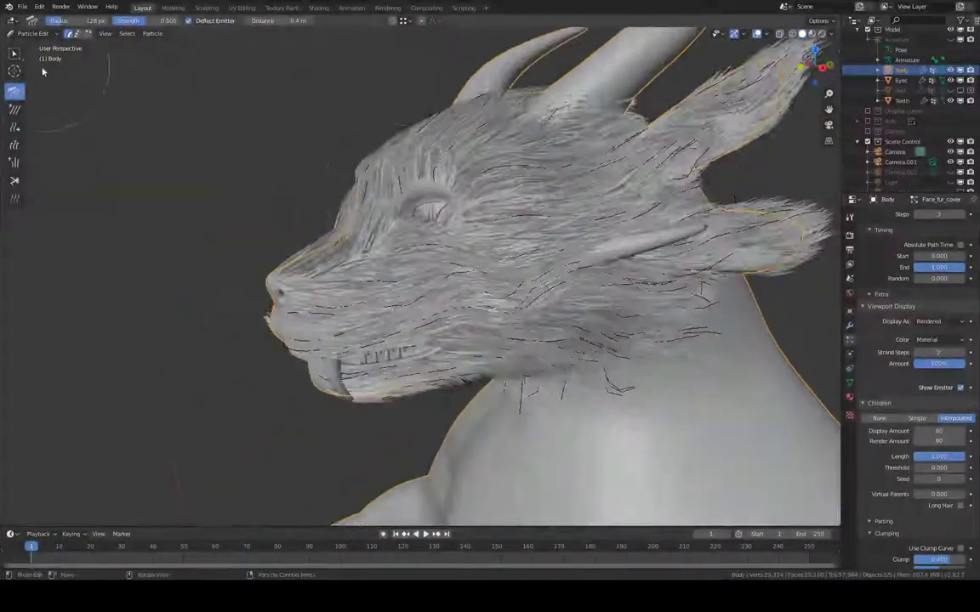
pyautogui.press('f')
pyautogui.click(218, 142)
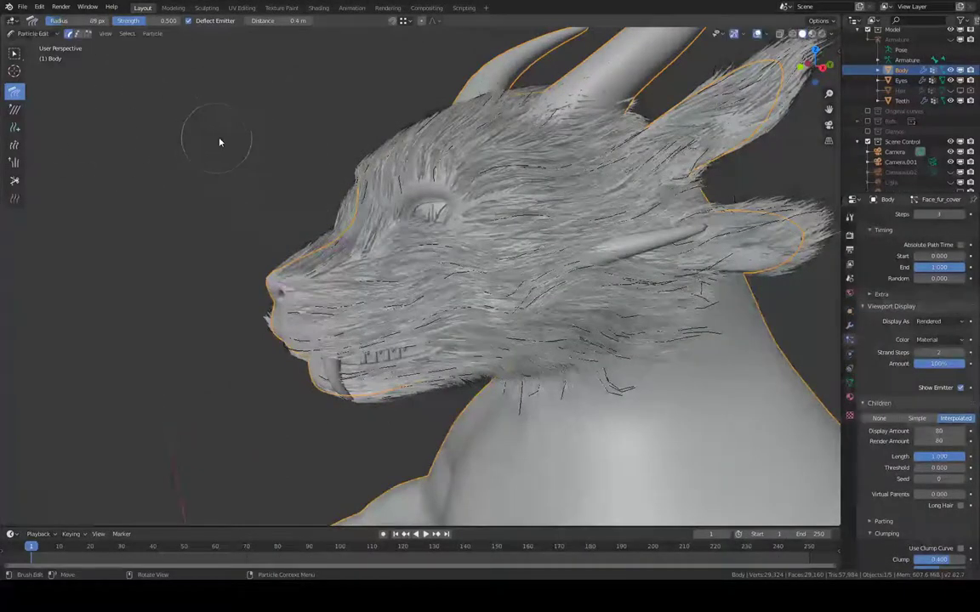
# - Dismiss the deletion options without removing any hair and set the fur's child display amount to 10
pyautogui.moveTo(218, 142)
pyautogui.mouseDown(button='middle')
pyautogui.moveTo(409, 177)
pyautogui.moveTo(462, 175)
pyautogui.mouseUp(button='middle')
pyautogui.press('x')
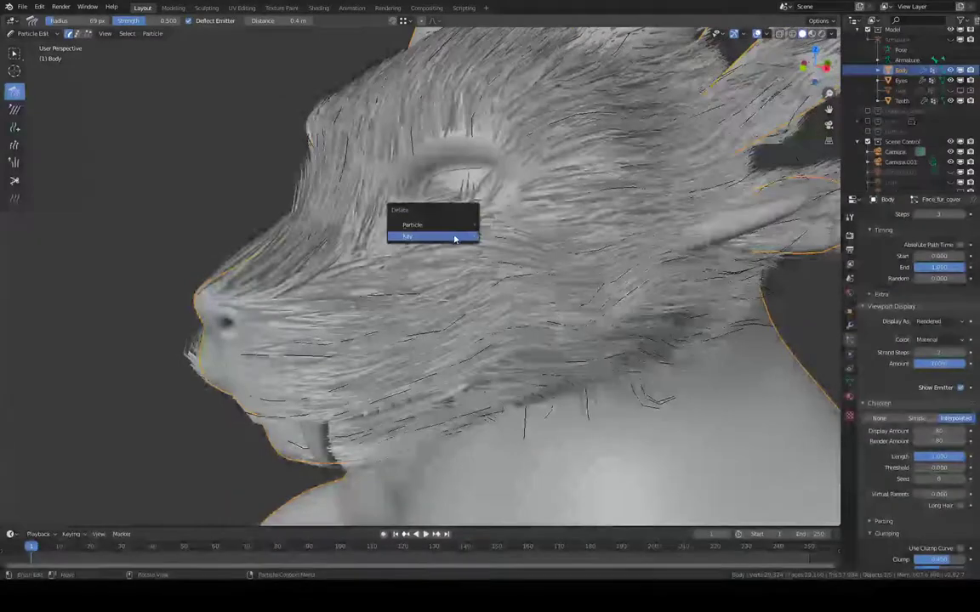
pyautogui.click(834, 23)
pyautogui.click(927, 432)
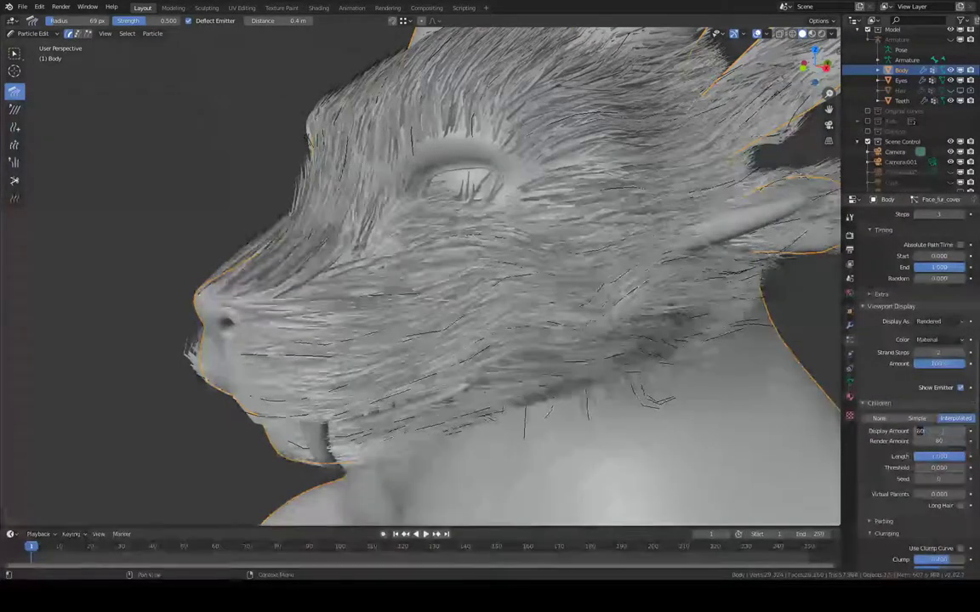
pyautogui.write('10')
pyautogui.press('Return')
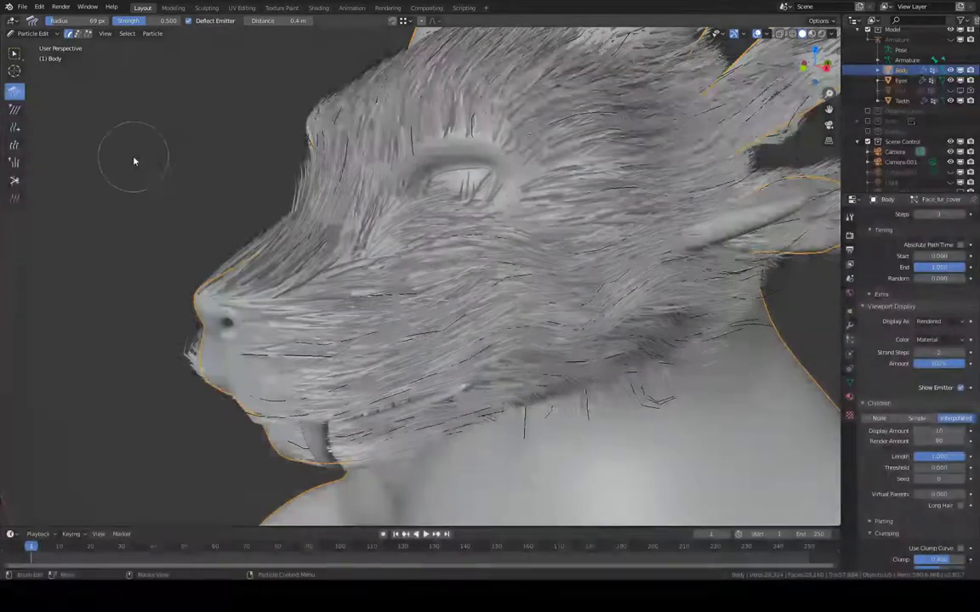
# - Try deleting the complete guide hair on the nose bridge between the eyes, and restore it
pyautogui.moveTo(403, 173); pyautogui.dragTo(383, 146, button='middle')
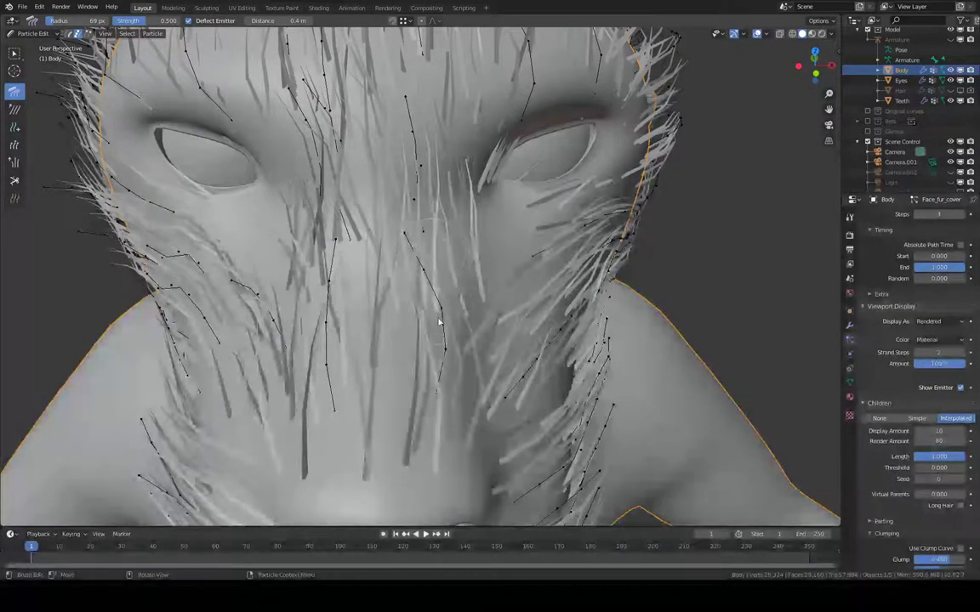
pyautogui.press('l')
pyautogui.press('x')
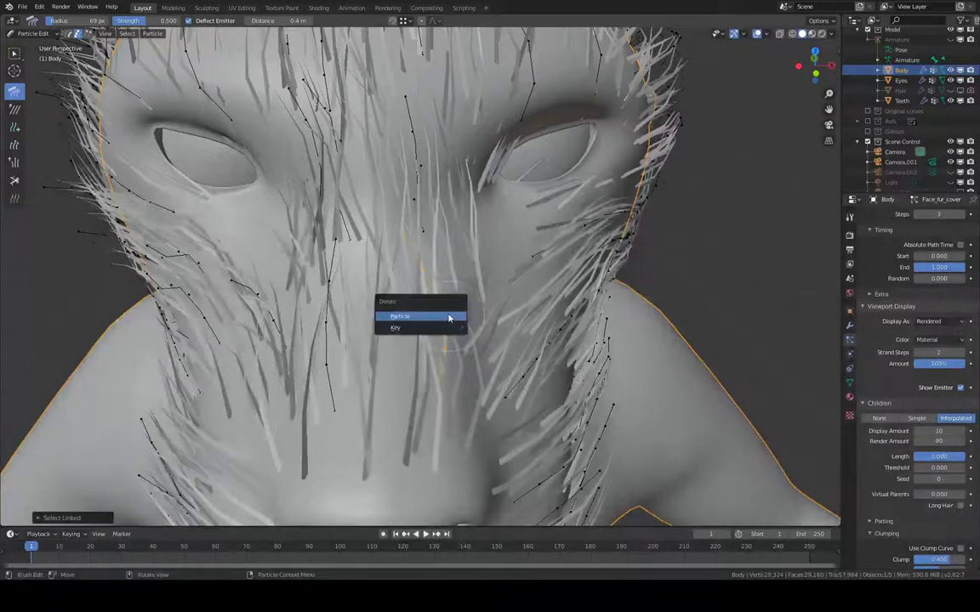
pyautogui.click(449, 318)
pyautogui.hotkey('ctrl', 'z')
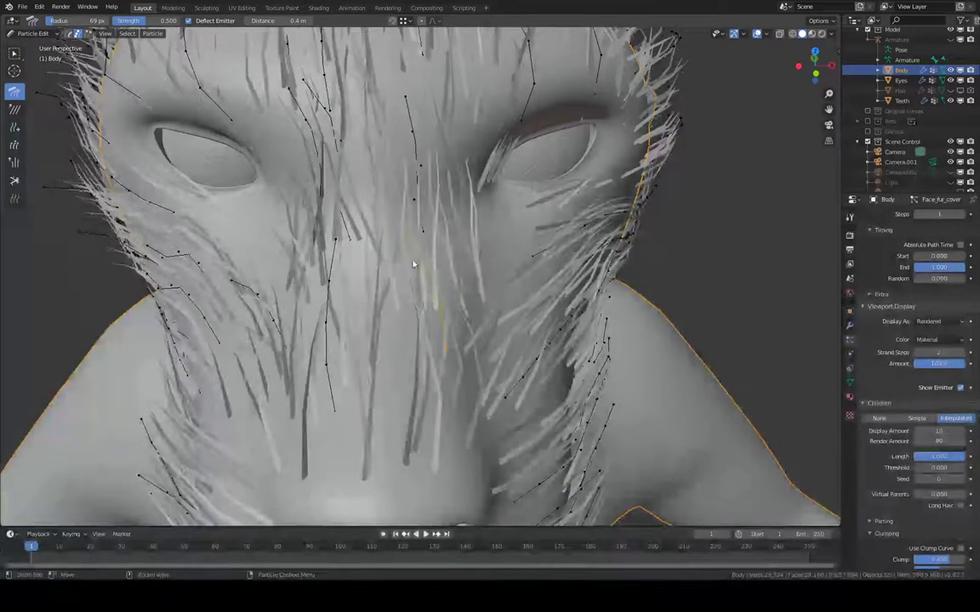
pyautogui.hotkey('ctrl', 'z')
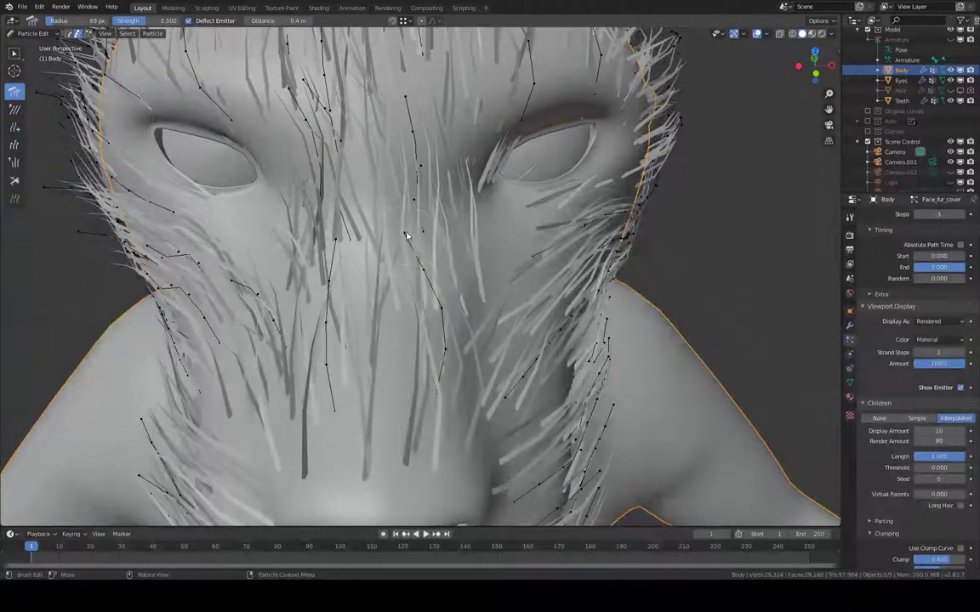
# - Try box-selecting the root point of the nose-bridge guide hair and deleting the selection
pyautogui.press('b')
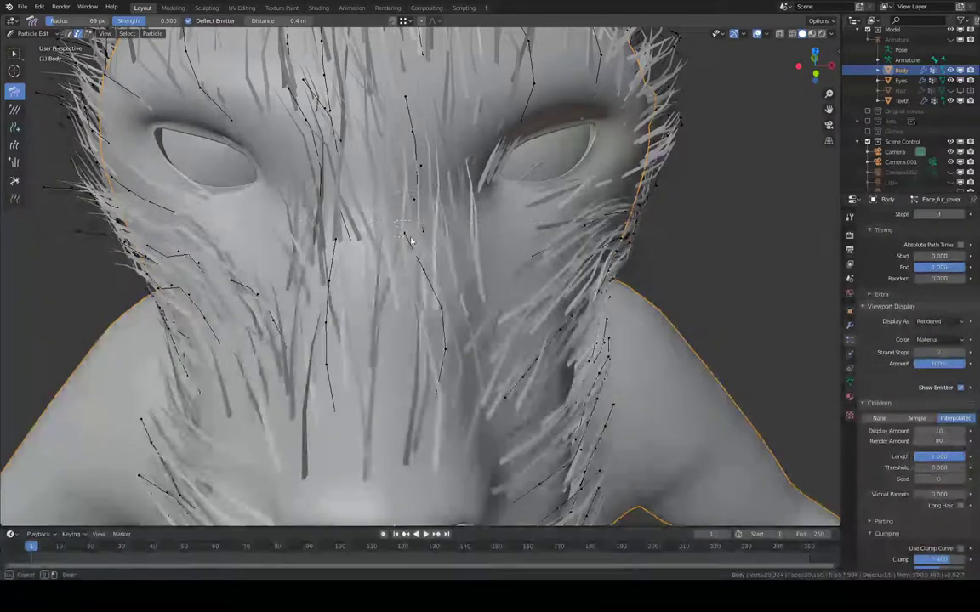
pyautogui.moveTo(430, 141); pyautogui.dragTo(288, 160, button='middle')
pyautogui.press('x')
pyautogui.click(399, 145)
pyautogui.scroll(3, 288, 160)
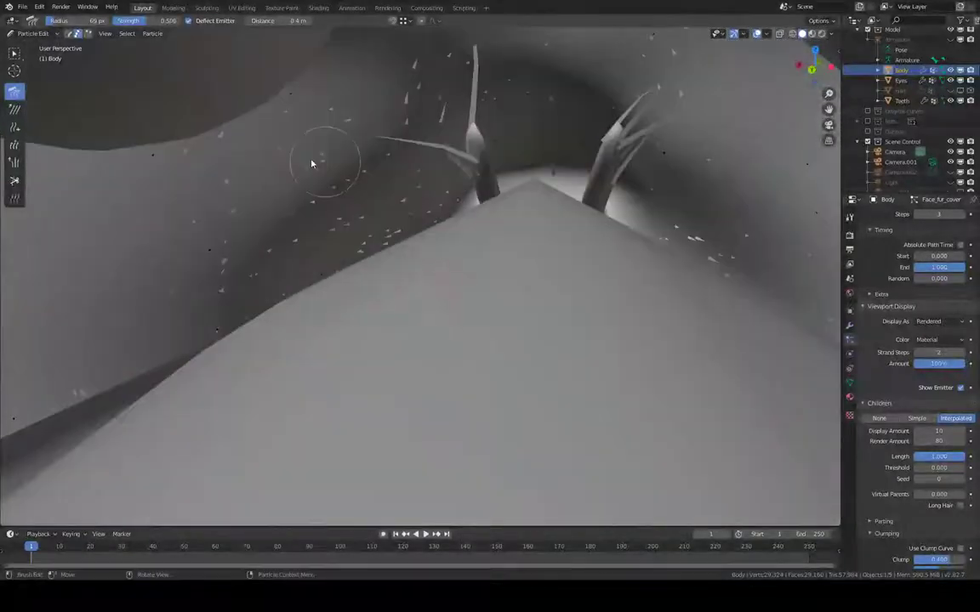
# - Comb the fur between the eyes and around the left eye's inner corner, brow and underside away from the eyeball
pyautogui.moveTo(425, 157); pyautogui.dragTo(370, 159, button='middle')
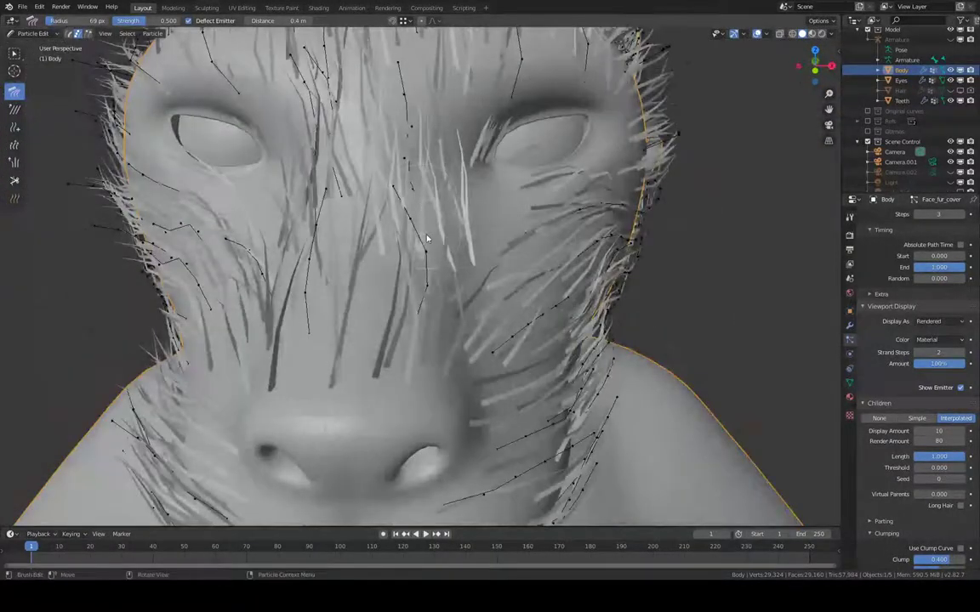
pyautogui.moveTo(427, 239); pyautogui.dragTo(463, 250, button='middle')
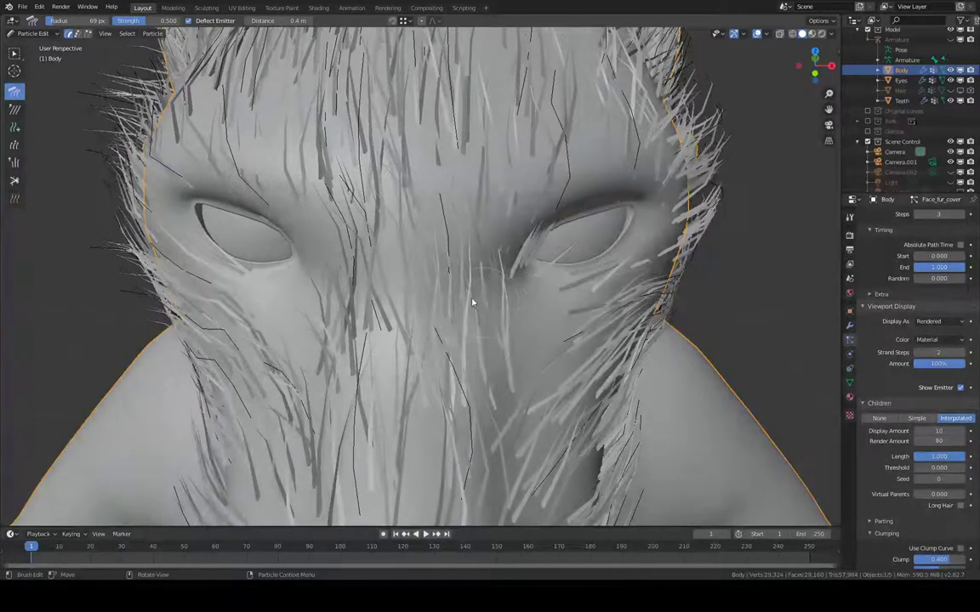
pyautogui.moveTo(472, 302)
pyautogui.mouseDown()
pyautogui.moveTo(486, 304)
pyautogui.moveTo(473, 271)
pyautogui.mouseUp()
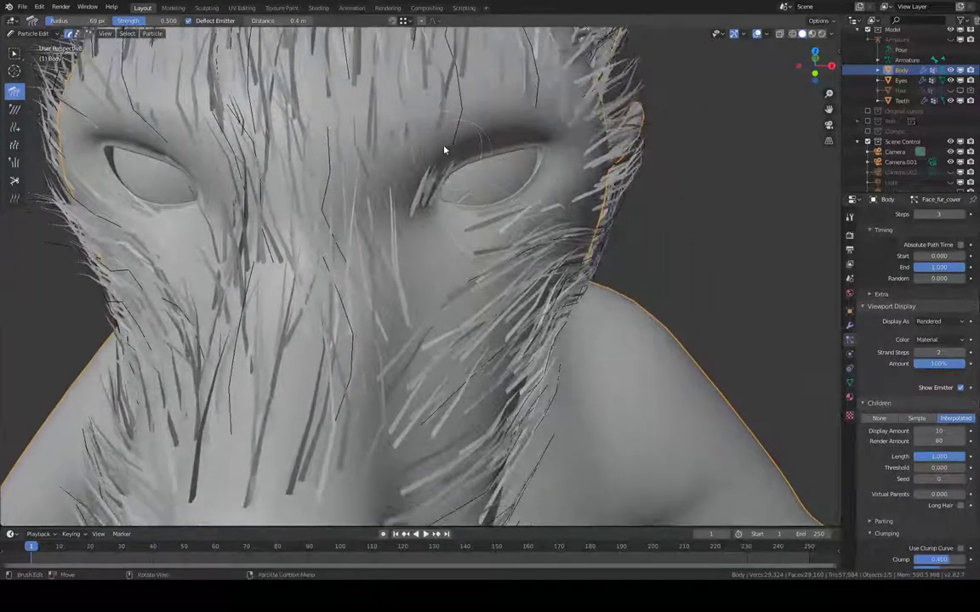
pyautogui.moveTo(451, 131)
pyautogui.mouseDown()
pyautogui.moveTo(464, 114)
pyautogui.moveTo(442, 108)
pyautogui.mouseUp()
pyautogui.moveTo(442, 107); pyautogui.dragTo(418, 105, button='middle')
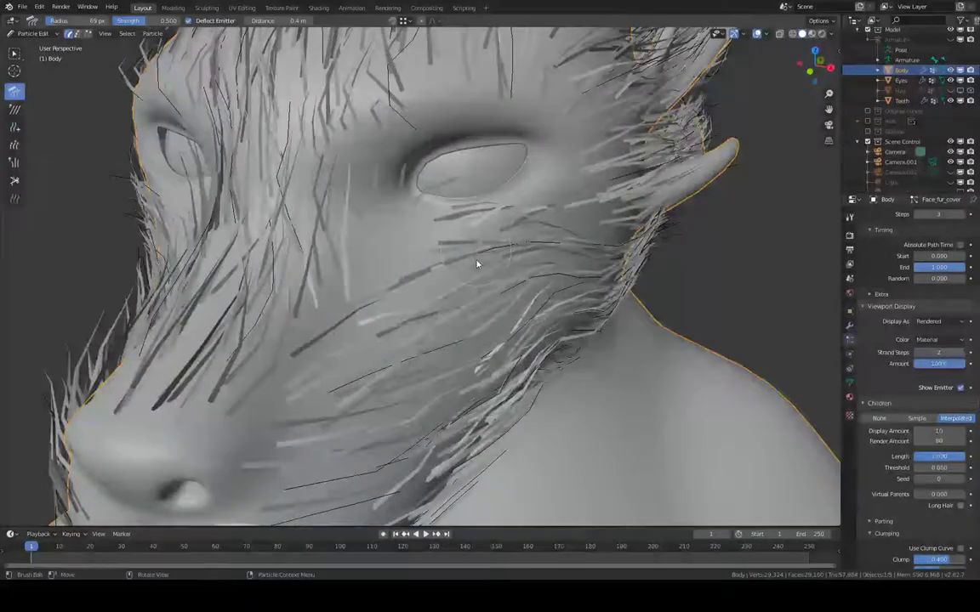
pyautogui.moveTo(476, 264); pyautogui.dragTo(508, 246)
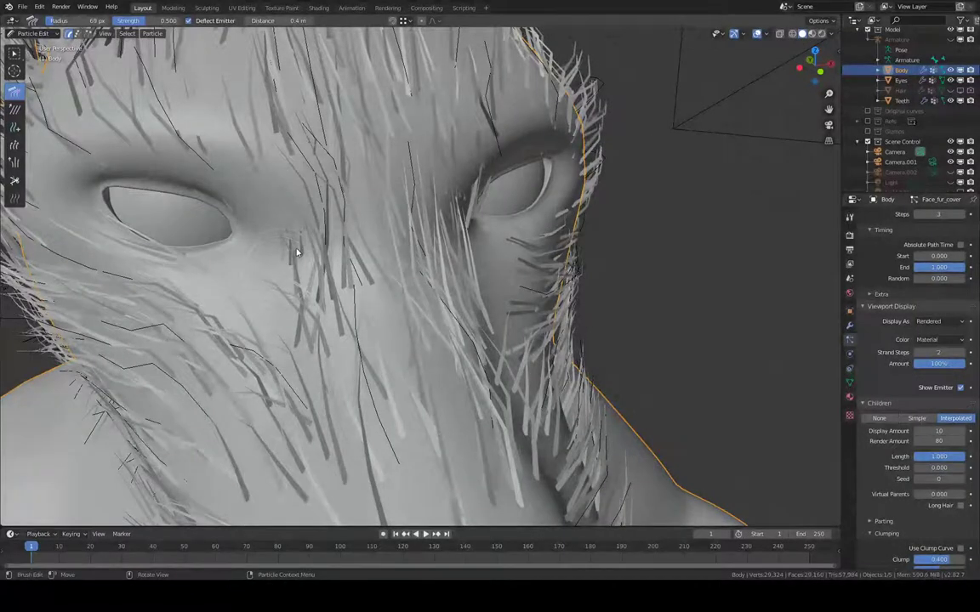
# - Comb the guide hairs beside and below the creature's right eye away from the eyeball, and comb the brow above it
pyautogui.moveTo(305, 223); pyautogui.dragTo(317, 204)
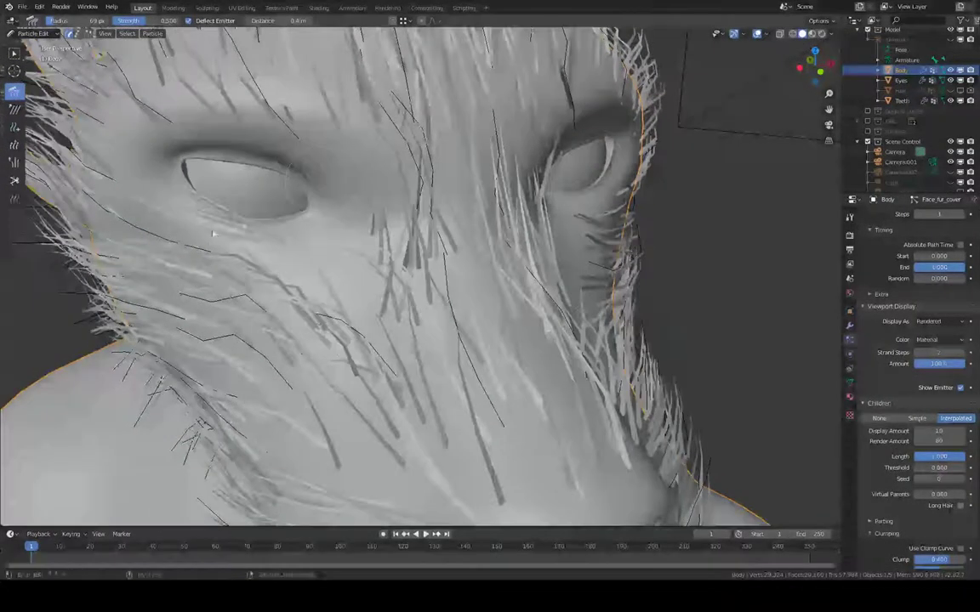
pyautogui.moveTo(205, 254); pyautogui.dragTo(203, 259)
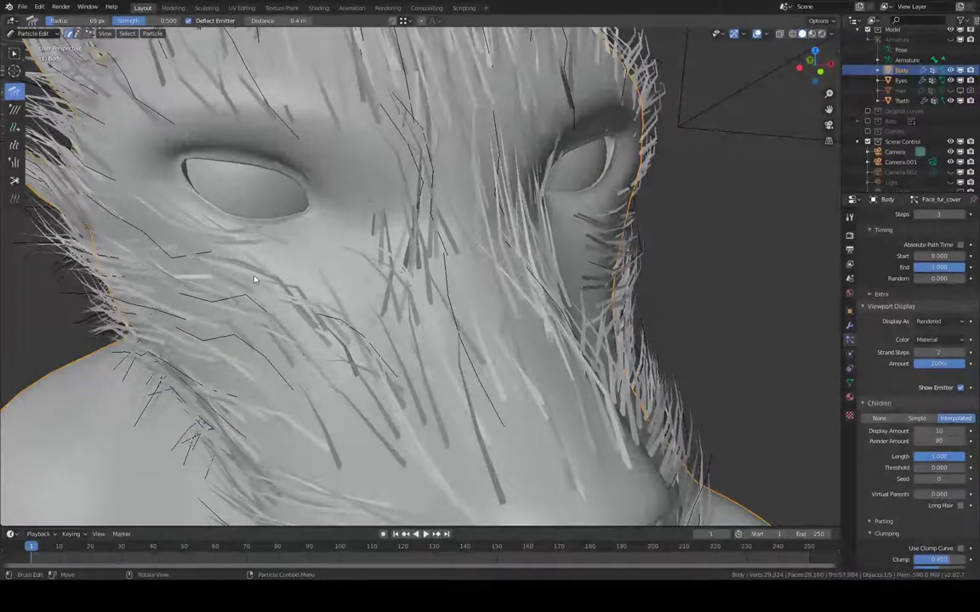
pyautogui.moveTo(253, 280); pyautogui.dragTo(242, 300)
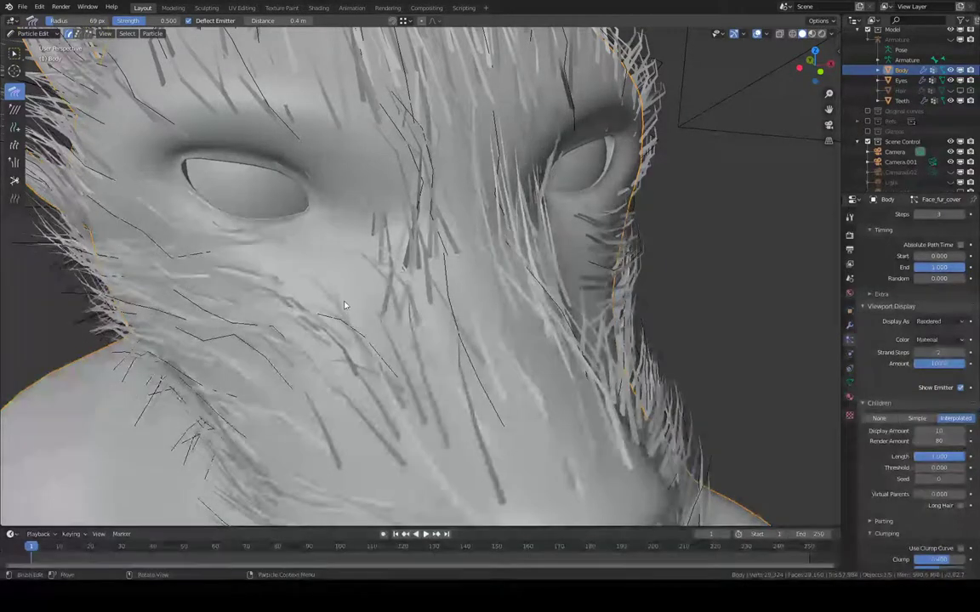
pyautogui.moveTo(344, 307); pyautogui.dragTo(339, 308)
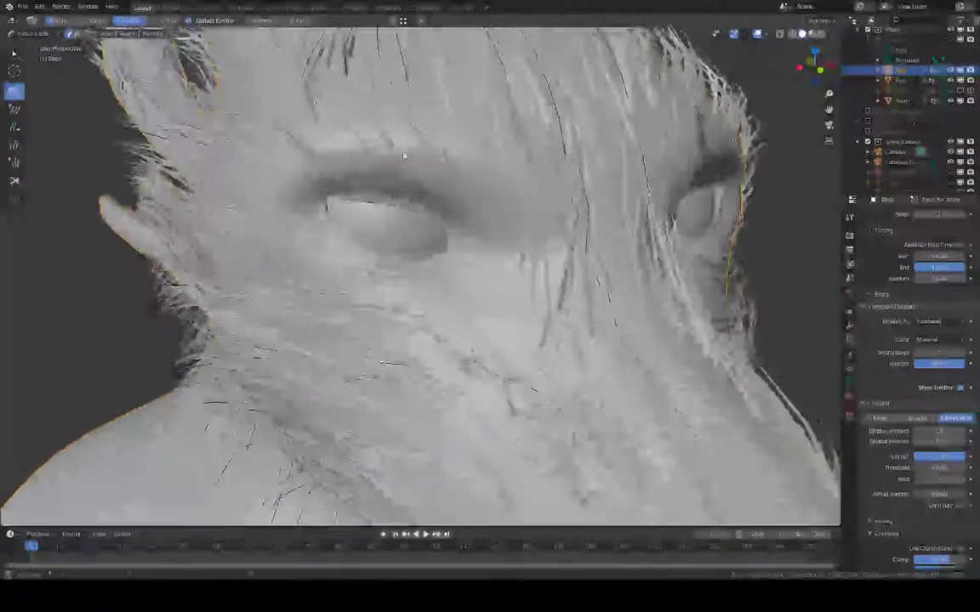
pyautogui.moveTo(354, 175); pyautogui.dragTo(408, 143)
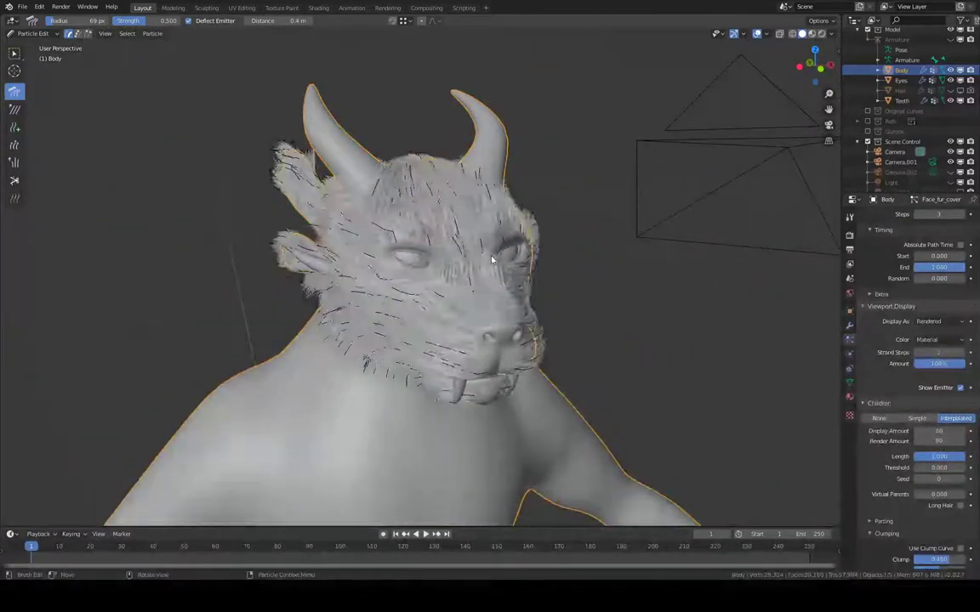
# - Comb the stray hairs beneath the creature's left eye toward the cheek and comb the brow hair above that eye
pyautogui.scroll(8, 483, 197)
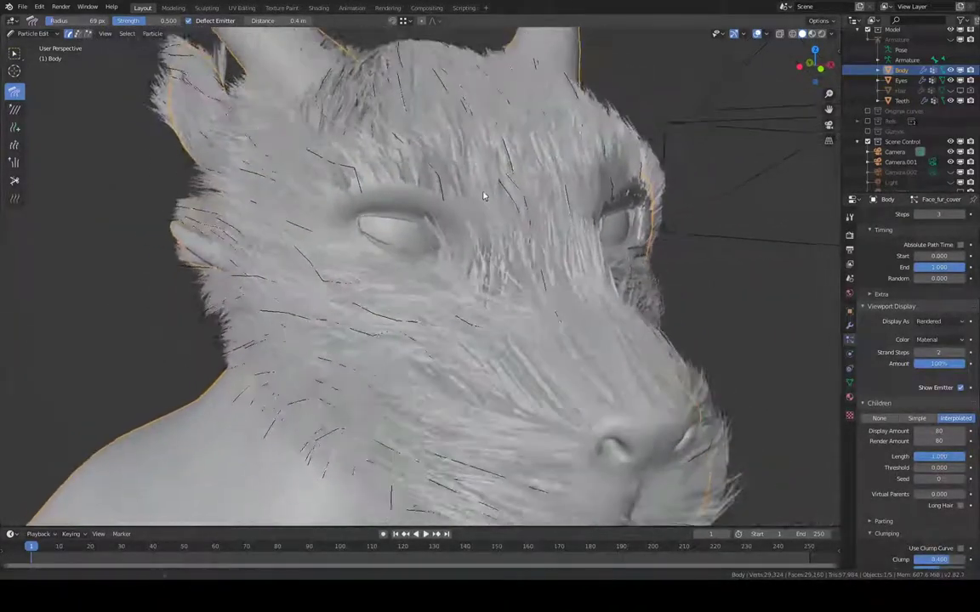
pyautogui.moveTo(483, 197); pyautogui.dragTo(445, 248, button='middle')
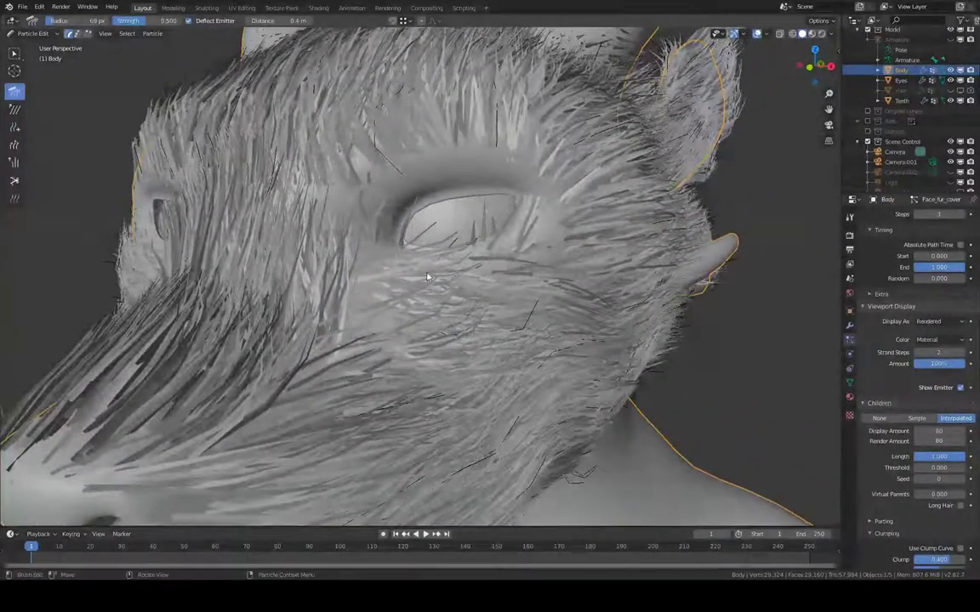
pyautogui.moveTo(405, 356); pyautogui.dragTo(482, 283)
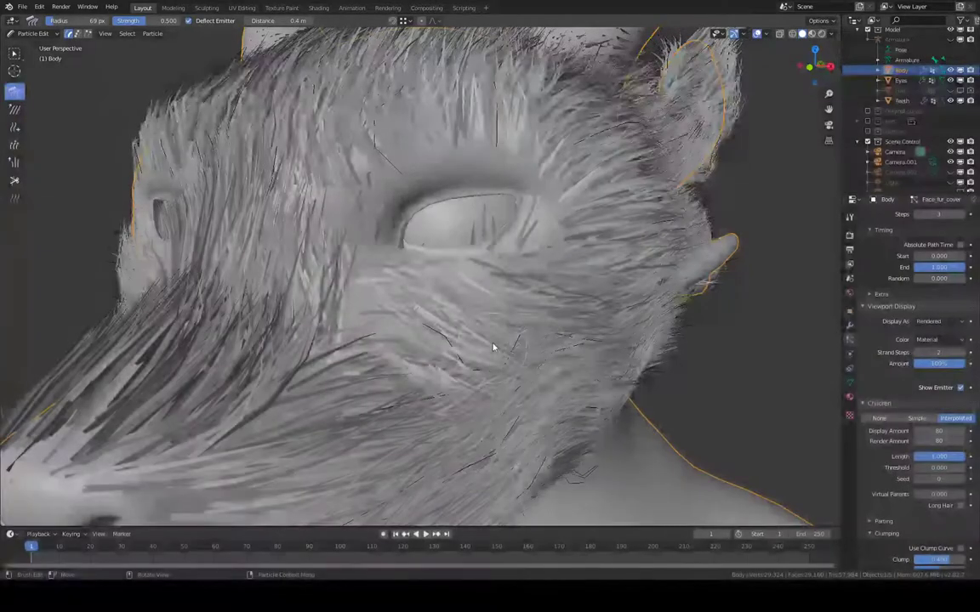
pyautogui.moveTo(494, 347); pyautogui.dragTo(544, 235)
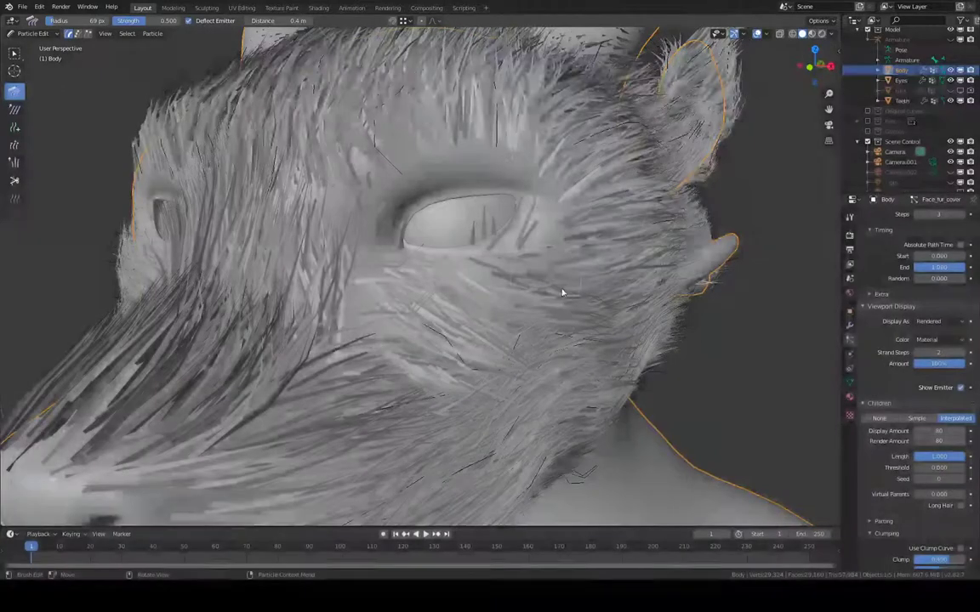
pyautogui.moveTo(490, 145); pyautogui.dragTo(523, 138)
pyautogui.moveTo(534, 137); pyautogui.dragTo(439, 167, button='middle')
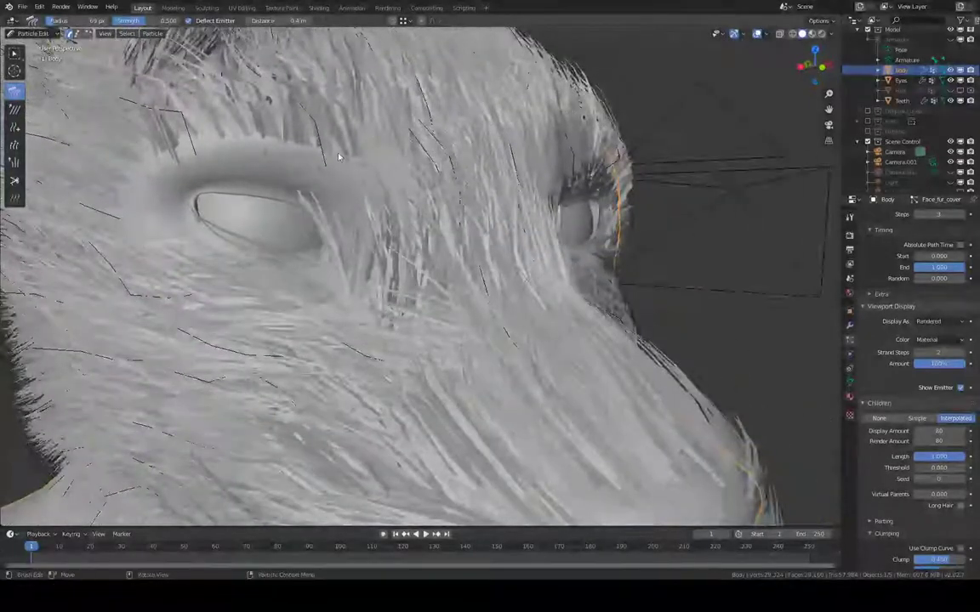
# - Comb the fur above and around the inner corner of the creature's right eye toward the nose bridge, away from the eyeball
pyautogui.moveTo(337, 148); pyautogui.dragTo(352, 136)
pyautogui.moveTo(358, 132); pyautogui.dragTo(329, 162, button='middle')
pyautogui.moveTo(315, 250)
pyautogui.mouseDown()
pyautogui.moveTo(274, 227)
pyautogui.moveTo(256, 231)
pyautogui.moveTo(292, 208)
pyautogui.mouseUp()
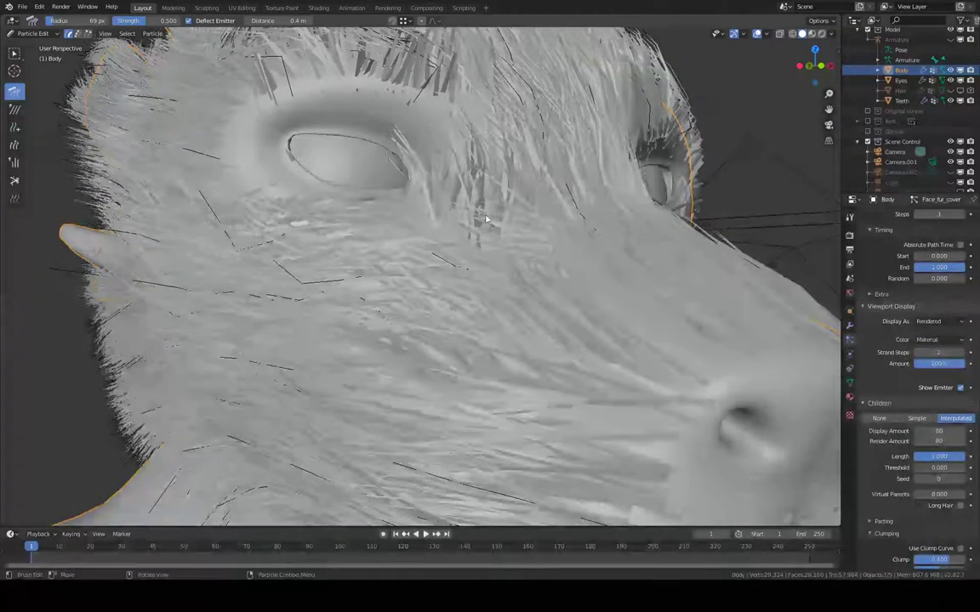
pyautogui.moveTo(501, 117); pyautogui.dragTo(505, 115)
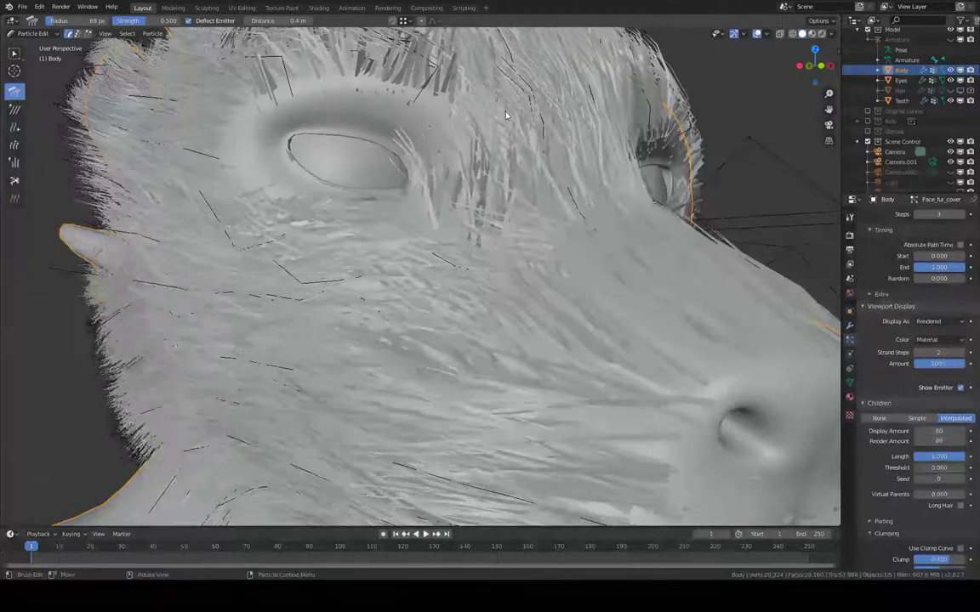
pyautogui.moveTo(502, 111); pyautogui.dragTo(660, 192, button='middle')
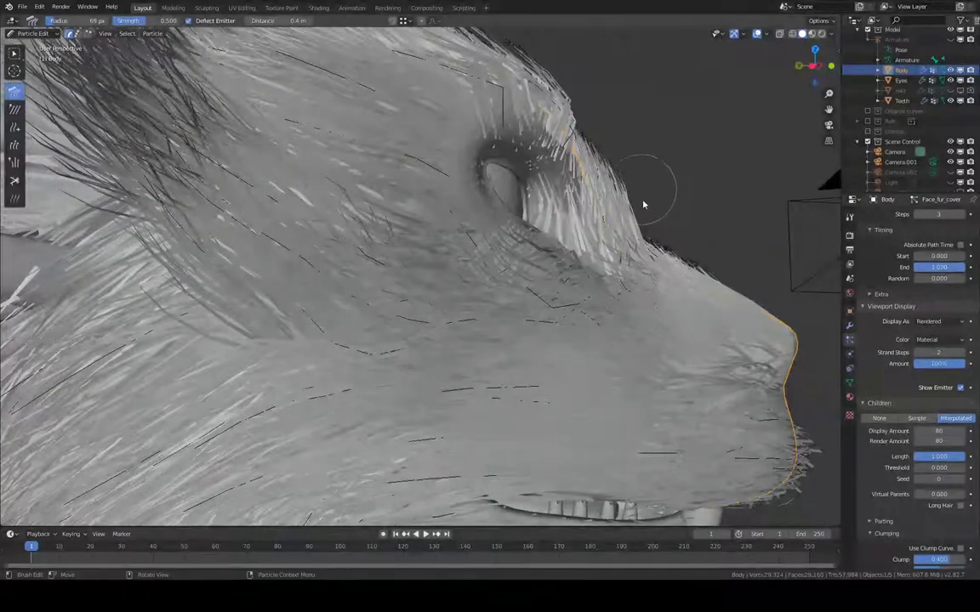
pyautogui.moveTo(601, 154); pyautogui.dragTo(591, 150)
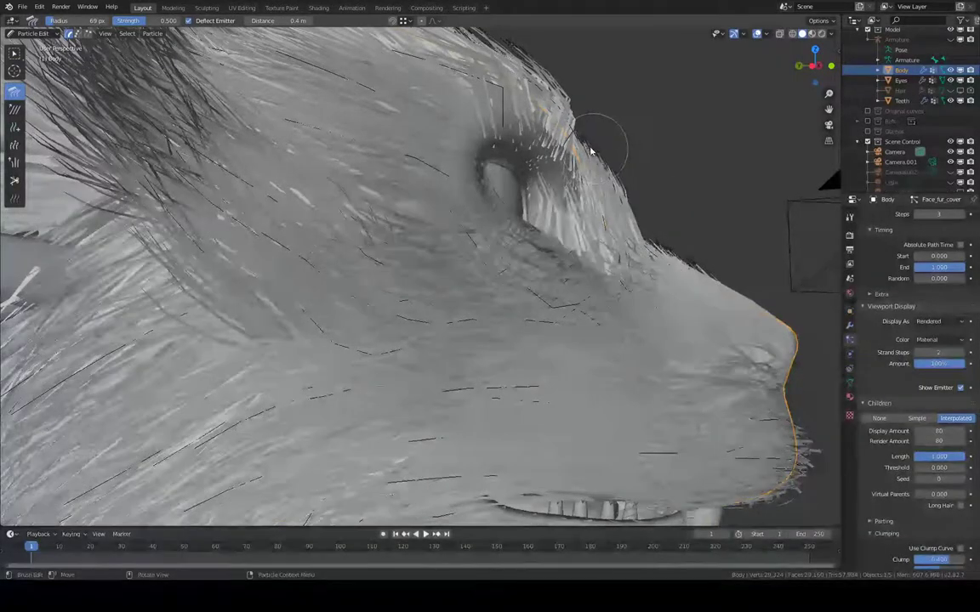
# - Try a child-hair clump of 1.000 on the face fur and set it back to 0.4
pyautogui.moveTo(593, 138); pyautogui.dragTo(539, 125, button='middle')
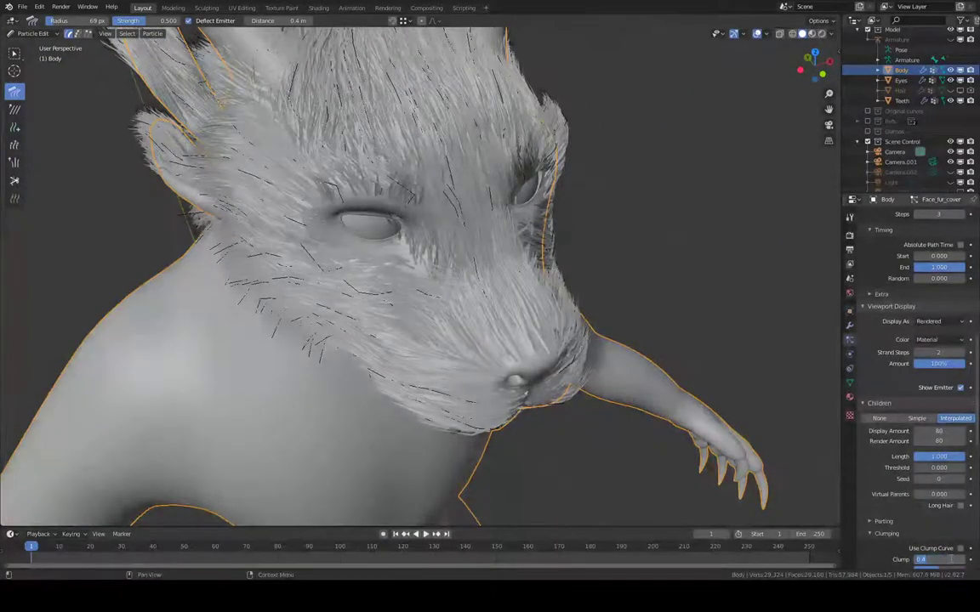
pyautogui.press('Return')
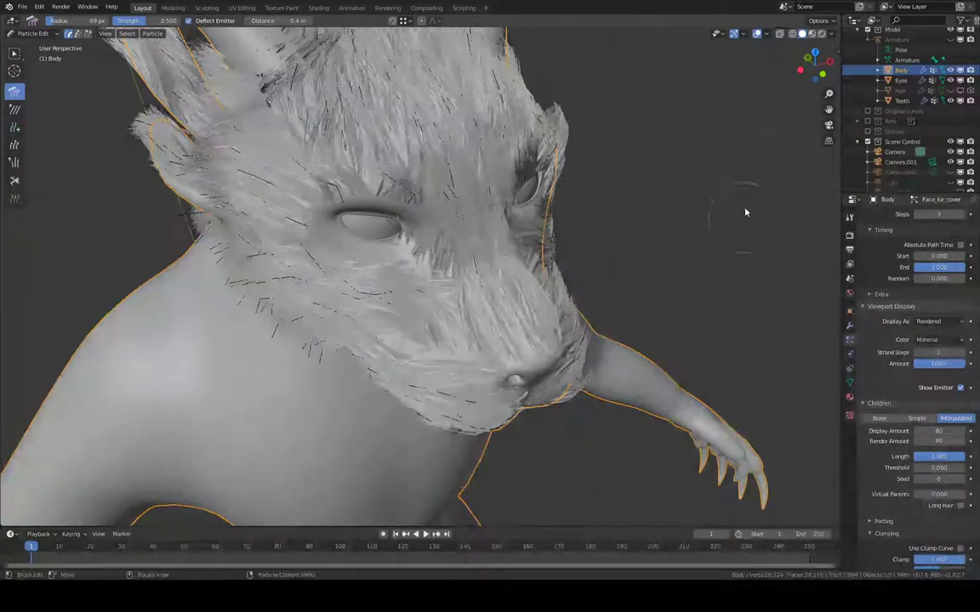
pyautogui.moveTo(744, 212); pyautogui.dragTo(680, 255, button='middle')
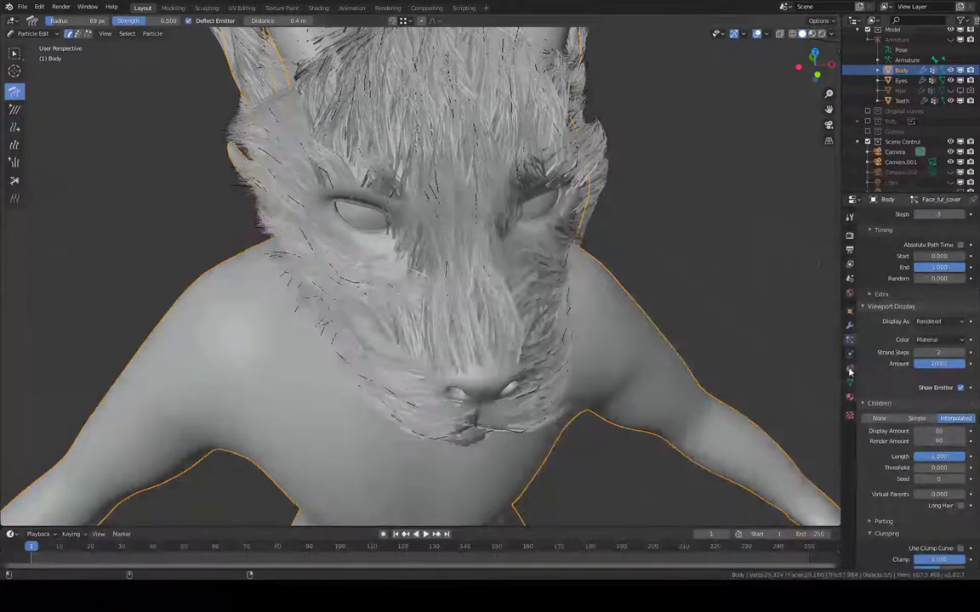
pyautogui.write('0.4')
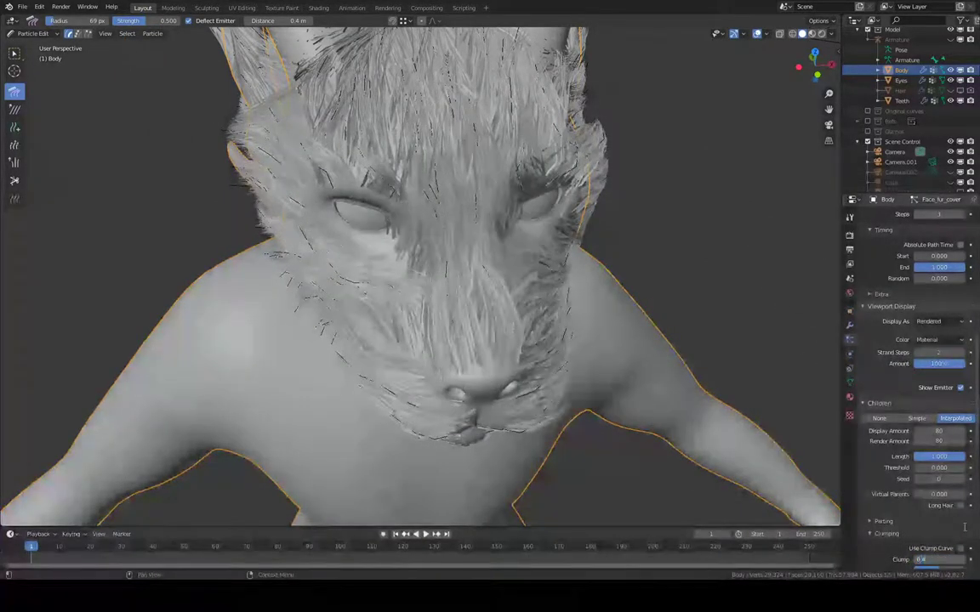
# - Comb the inner brow fur above the creature's right eye and the fur along the side of the nose bridge
pyautogui.moveTo(780, 162); pyautogui.dragTo(648, 145, button='middle')
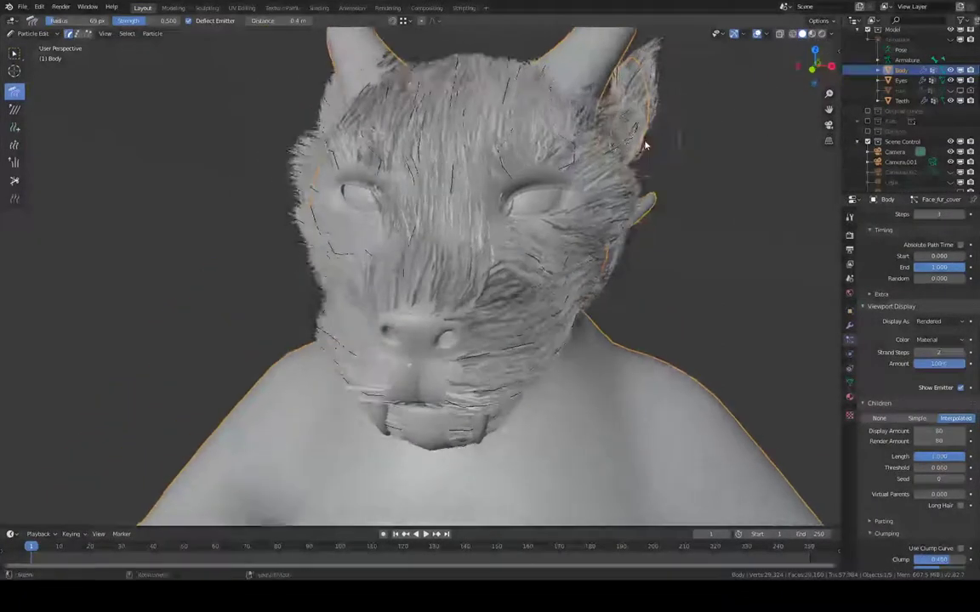
pyautogui.scroll(4, 494, 161)
pyautogui.moveTo(519, 126); pyautogui.dragTo(412, 162, button='middle')
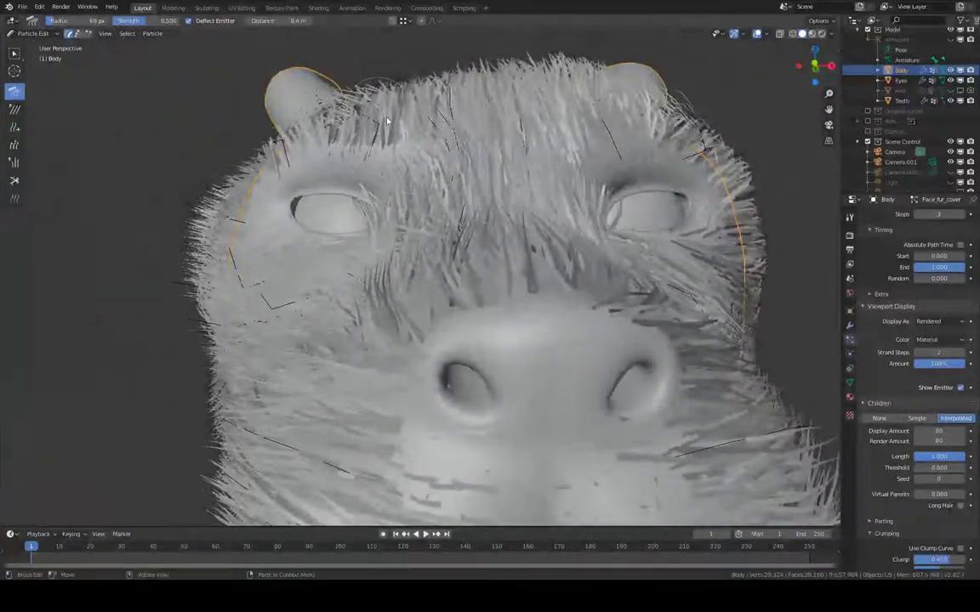
pyautogui.moveTo(386, 121)
pyautogui.mouseDown()
pyautogui.moveTo(340, 98)
pyautogui.moveTo(411, 121)
pyautogui.mouseUp()
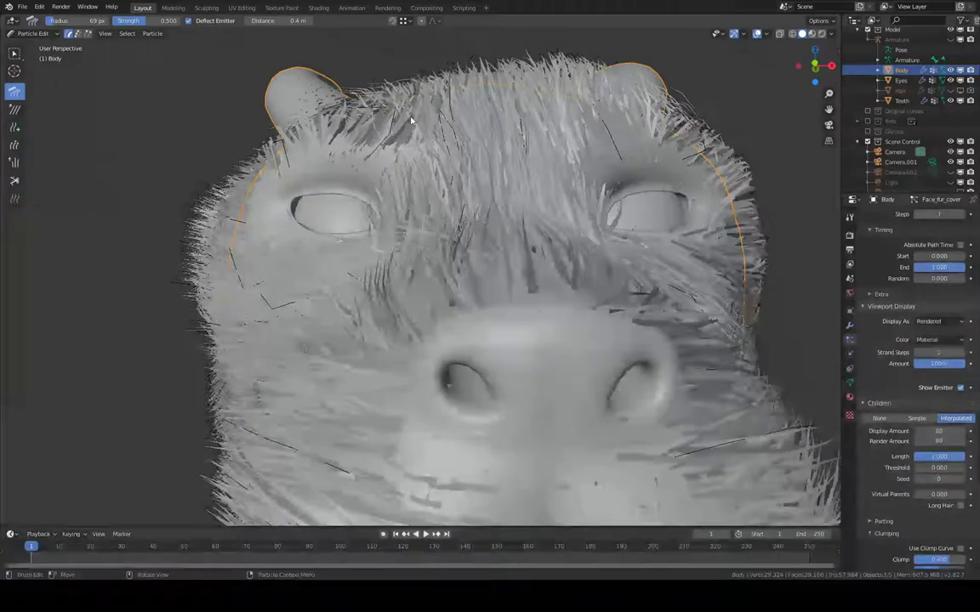
pyautogui.moveTo(413, 119); pyautogui.dragTo(434, 213, button='middle')
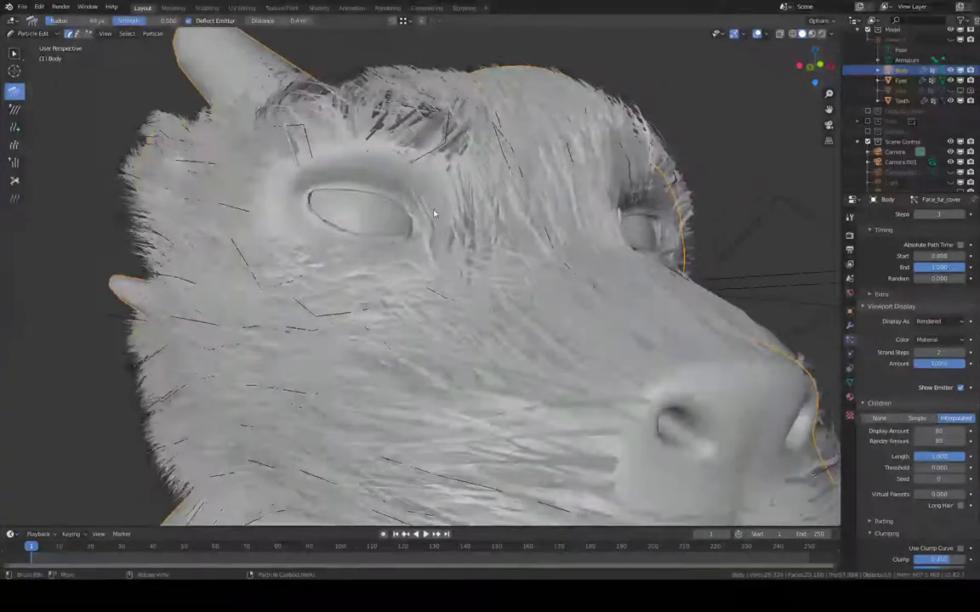
pyautogui.moveTo(501, 239); pyautogui.dragTo(540, 228)
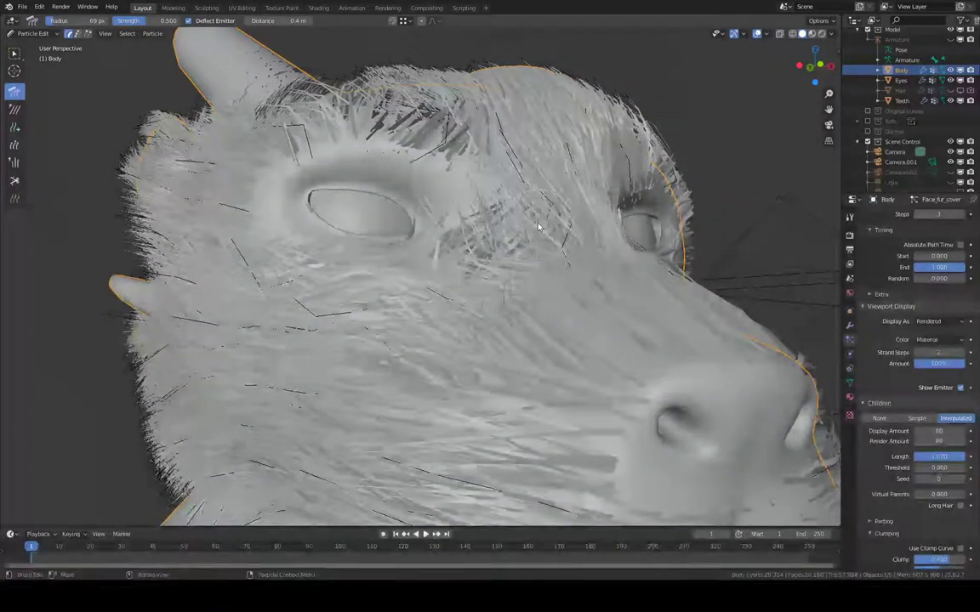
pyautogui.moveTo(527, 199)
pyautogui.mouseDown(button='middle')
pyautogui.moveTo(539, 194)
pyautogui.moveTo(624, 234)
pyautogui.mouseUp(button='middle')
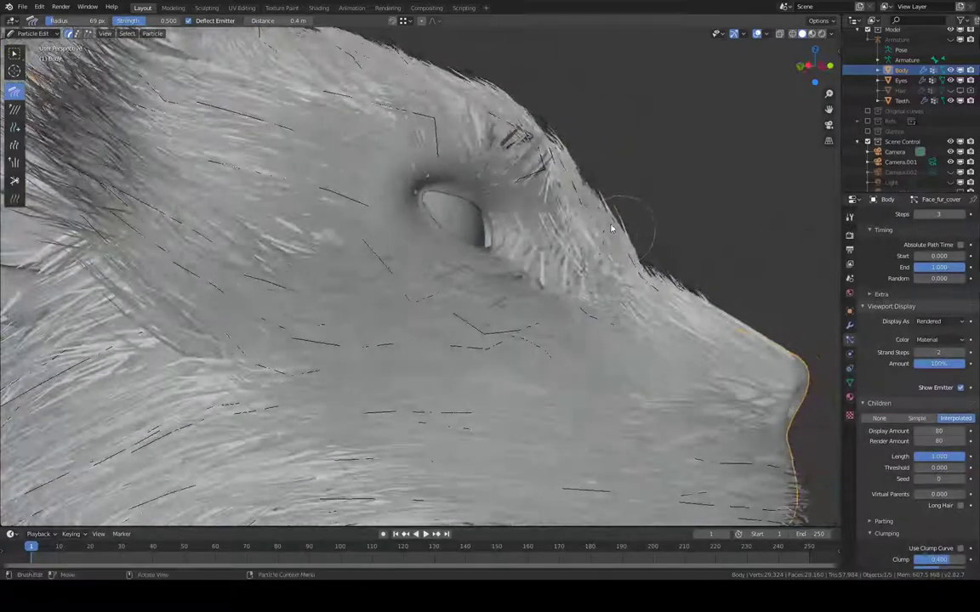
pyautogui.moveTo(610, 228)
pyautogui.mouseDown()
pyautogui.moveTo(589, 194)
pyautogui.moveTo(594, 170)
pyautogui.mouseUp()
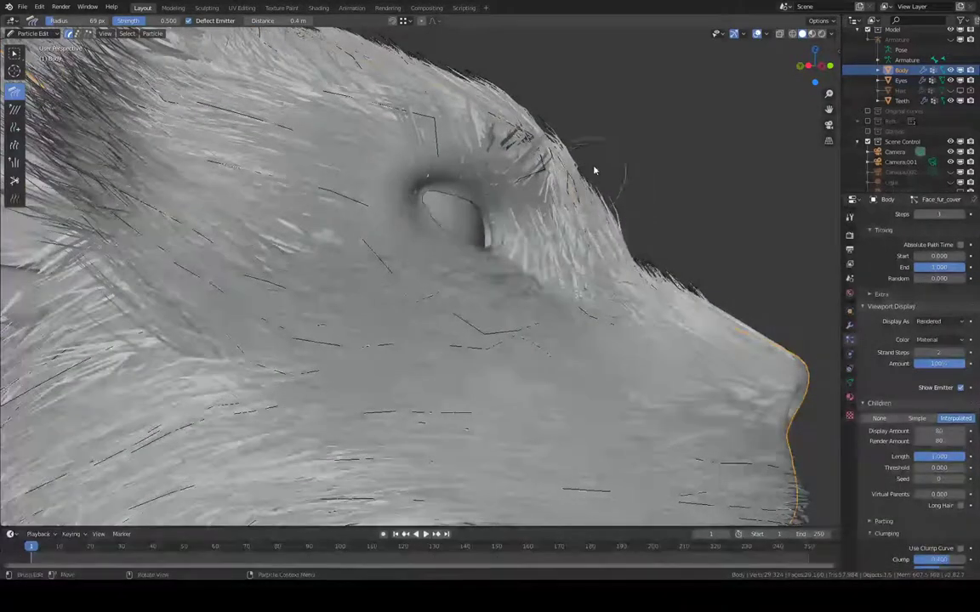
# - Enlarge the comb brush to 140 px and comb the guide hairs between the eyes up toward the forehead
pyautogui.moveTo(593, 170)
pyautogui.mouseDown(button='middle')
pyautogui.moveTo(447, 126)
pyautogui.moveTo(475, 153)
pyautogui.moveTo(416, 154)
pyautogui.mouseUp(button='middle')
pyautogui.click(313, 195)
pyautogui.moveTo(282, 199); pyautogui.dragTo(201, 206, button='middle')
pyautogui.moveTo(203, 247)
pyautogui.mouseDown()
pyautogui.moveTo(225, 221)
pyautogui.moveTo(234, 227)
pyautogui.moveTo(184, 281)
pyautogui.mouseUp()
pyautogui.moveTo(197, 212)
pyautogui.mouseDown()
pyautogui.moveTo(291, 188)
pyautogui.moveTo(241, 192)
pyautogui.mouseUp()
pyautogui.moveTo(241, 192)
pyautogui.mouseDown(button='middle')
pyautogui.moveTo(283, 150)
pyautogui.moveTo(394, 150)
pyautogui.moveTo(376, 155)
pyautogui.moveTo(435, 287)
pyautogui.mouseUp(button='middle')
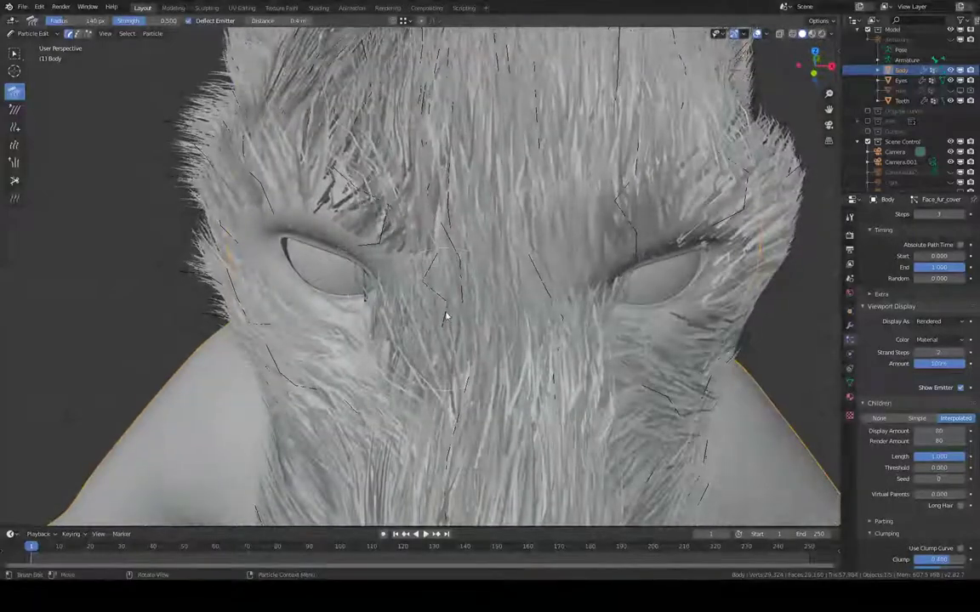
pyautogui.moveTo(446, 317)
pyautogui.mouseDown()
pyautogui.moveTo(455, 263)
pyautogui.moveTo(474, 239)
pyautogui.moveTo(427, 203)
pyautogui.moveTo(438, 209)
pyautogui.mouseUp()
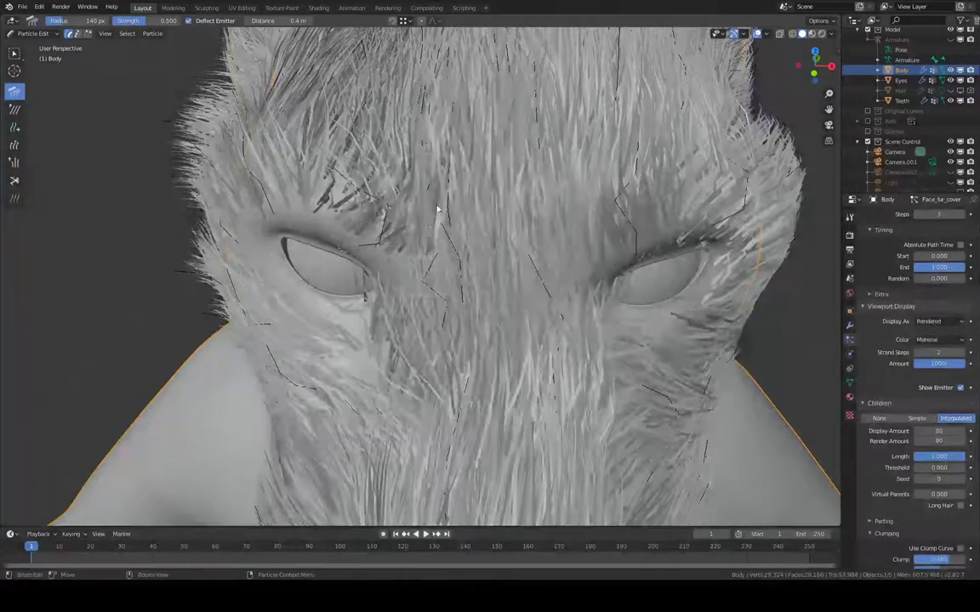
# - Reduce the comb brush to 79 px and comb the inner brow hair above the creature's right eye toward the nose bridge
pyautogui.press('f')
pyautogui.click(408, 220)
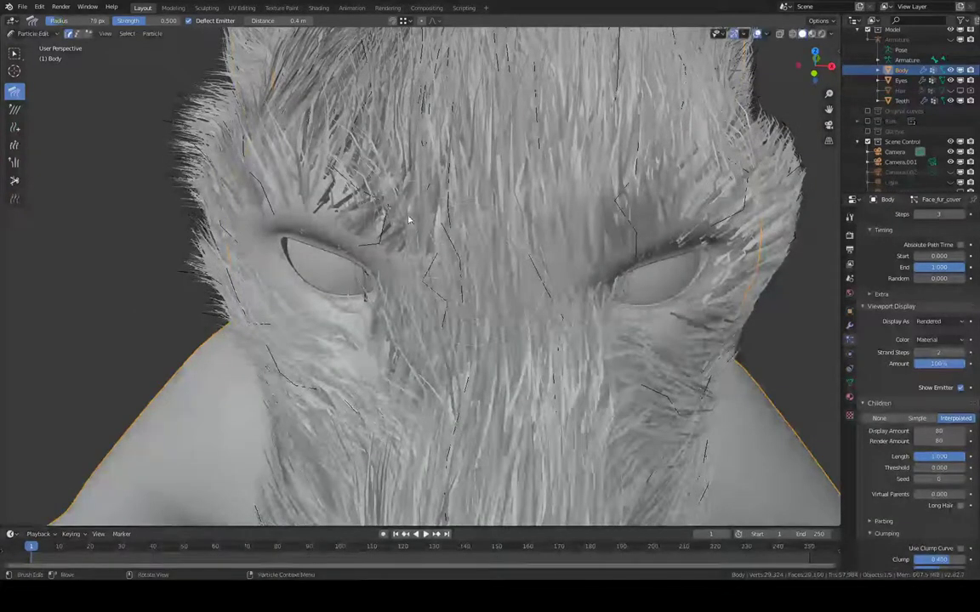
pyautogui.moveTo(399, 201)
pyautogui.mouseDown()
pyautogui.moveTo(401, 210)
pyautogui.moveTo(417, 205)
pyautogui.moveTo(408, 220)
pyautogui.mouseUp()
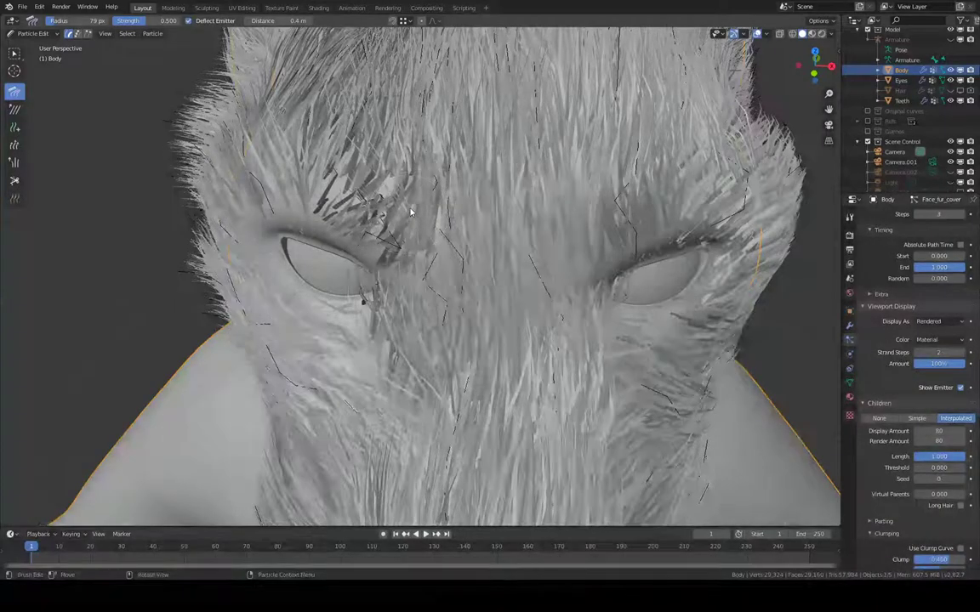
pyautogui.moveTo(411, 208)
pyautogui.mouseDown(button='middle')
pyautogui.moveTo(492, 149)
pyautogui.moveTo(460, 194)
pyautogui.moveTo(444, 164)
pyautogui.moveTo(405, 159)
pyautogui.moveTo(361, 190)
pyautogui.moveTo(325, 189)
pyautogui.moveTo(448, 218)
pyautogui.moveTo(398, 184)
pyautogui.moveTo(394, 144)
pyautogui.moveTo(552, 131)
pyautogui.moveTo(586, 114)
pyautogui.moveTo(462, 146)
pyautogui.moveTo(470, 243)
pyautogui.moveTo(411, 204)
pyautogui.mouseUp(button='middle')
# - Set the face fur's root diameter to 0.12 m in the hair shape settings
pyautogui.scroll(-4, 471, 243)
pyautogui.moveTo(491, 226); pyautogui.dragTo(608, 265, button='middle')
pyautogui.scroll(3, 625, 405)
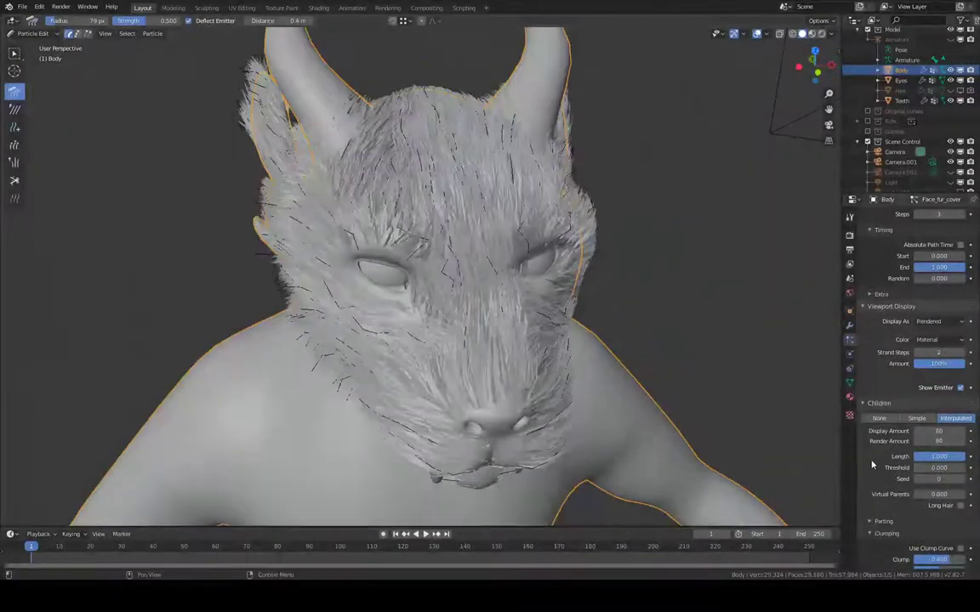
pyautogui.scroll(-10, 932, 477)
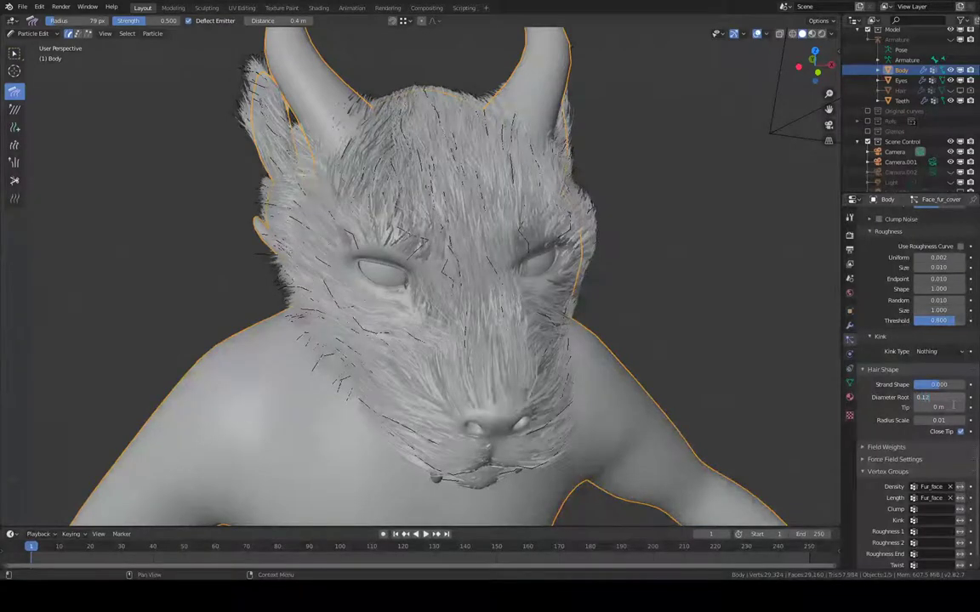
pyautogui.scroll(3, 616, 229)
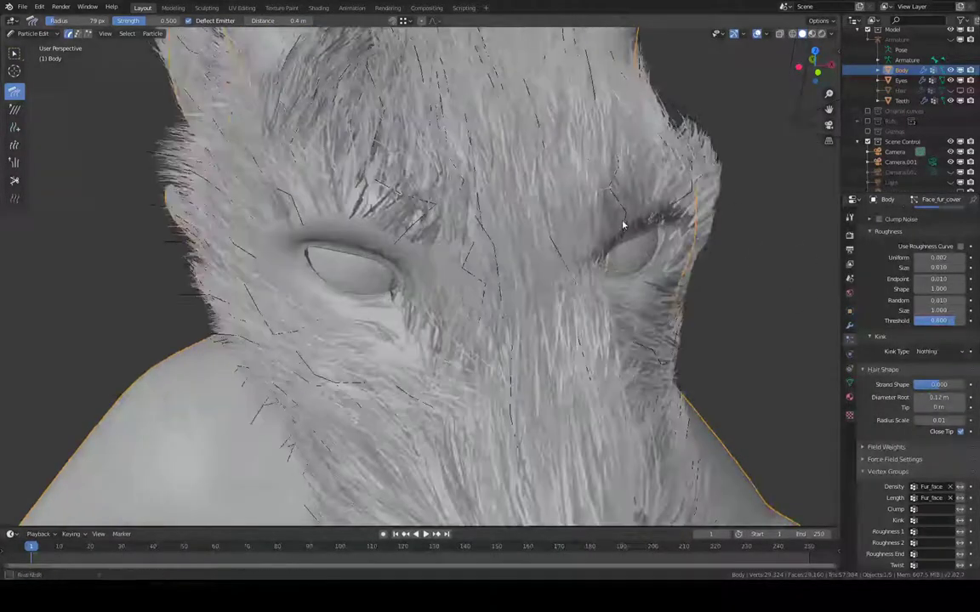
# - Puff up the guide hairs beside the outer corner of the creature's right eye with the Puff brush in Add mode
pyautogui.moveTo(623, 223); pyautogui.dragTo(324, 214, button='middle')
pyautogui.scroll(1, 653, 223)
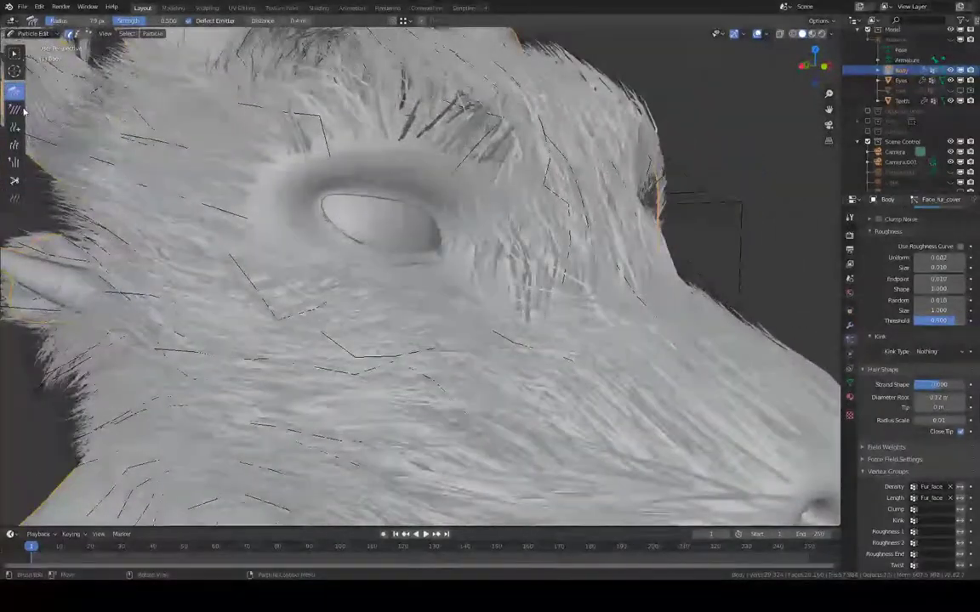
pyautogui.moveTo(228, 207)
pyautogui.mouseDown()
pyautogui.moveTo(247, 205)
pyautogui.moveTo(272, 175)
pyautogui.mouseUp()
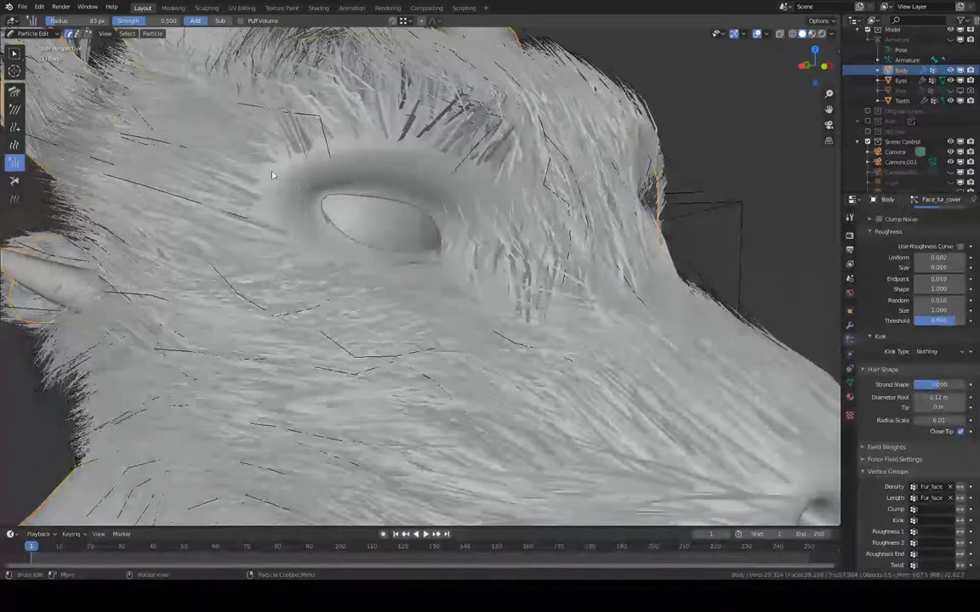
pyautogui.moveTo(275, 227); pyautogui.dragTo(241, 282, button='middle')
pyautogui.scroll(-6, 243, 277)
pyautogui.moveTo(296, 247); pyautogui.dragTo(279, 257, button='middle')
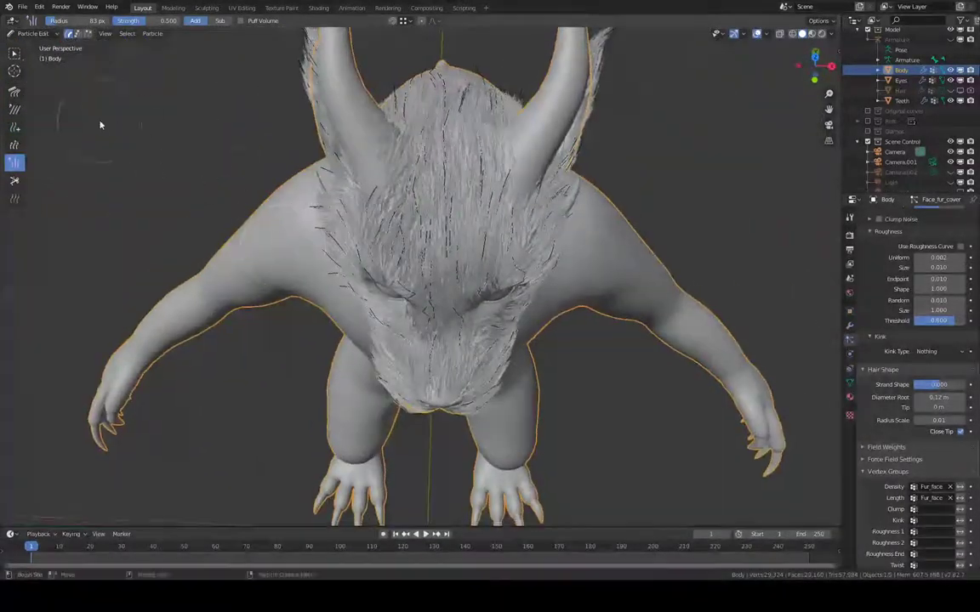
# - Switch back to the Comb brush and comb the puffed temple hair beside the creature's right eye
pyautogui.click(15, 89)
pyautogui.scroll(5, 120, 194)
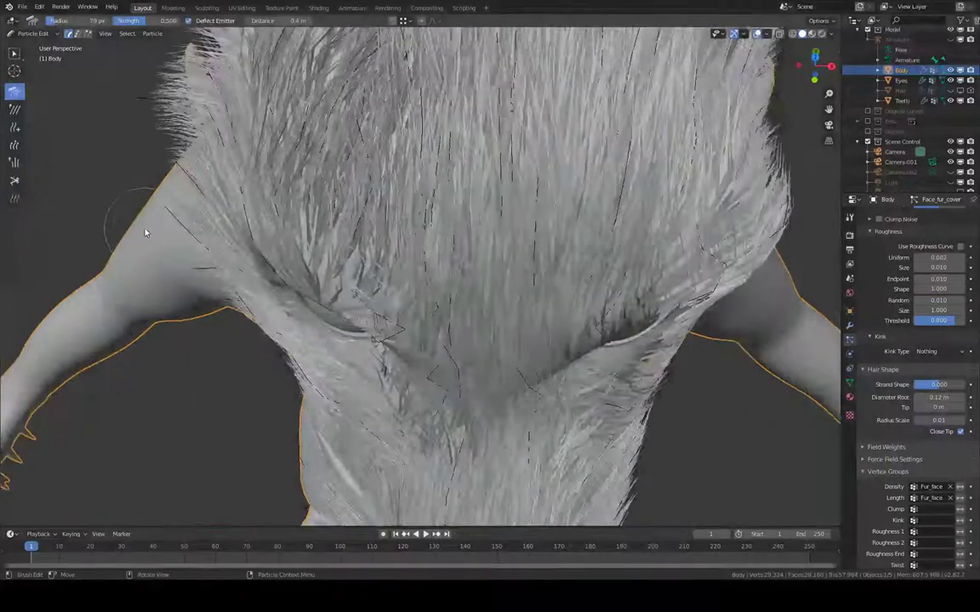
pyautogui.moveTo(167, 219); pyautogui.dragTo(179, 220)
# - Comb the fur along the creature's left lower lip and jaw back from the teeth and the mouth opening
pyautogui.moveTo(178, 222); pyautogui.dragTo(440, 227, button='middle')
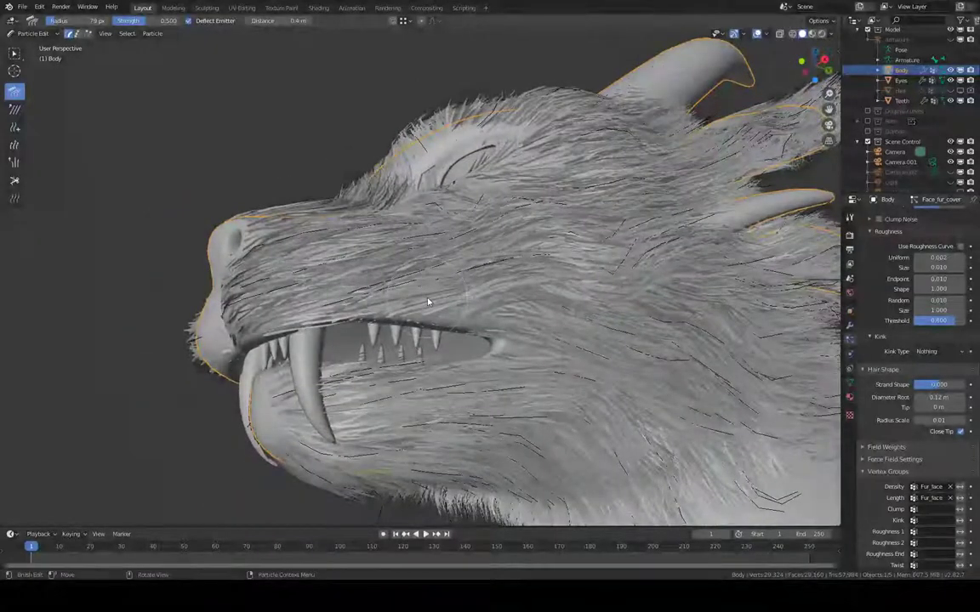
pyautogui.moveTo(428, 302); pyautogui.dragTo(292, 313, button='middle')
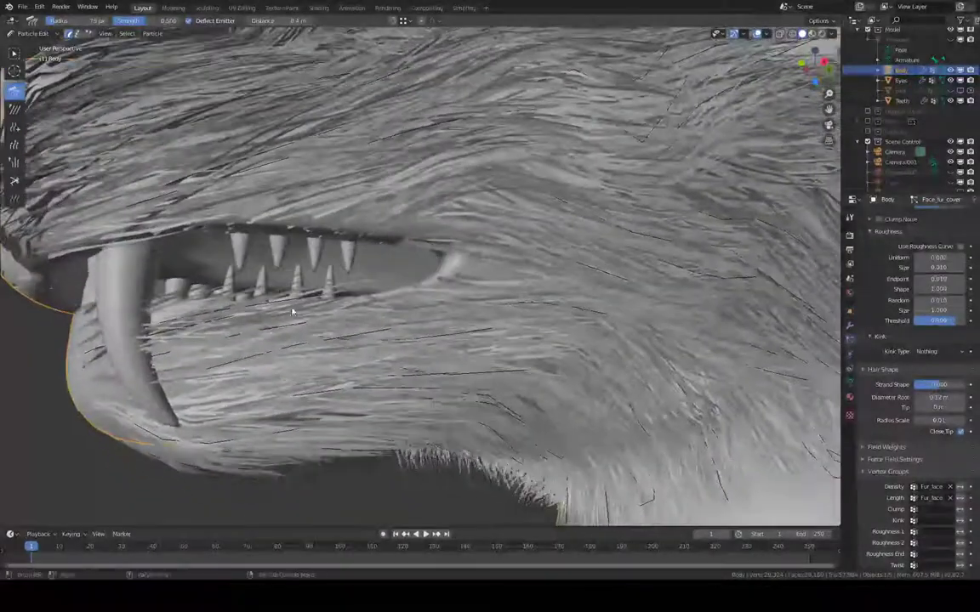
pyautogui.moveTo(220, 313); pyautogui.dragTo(379, 337)
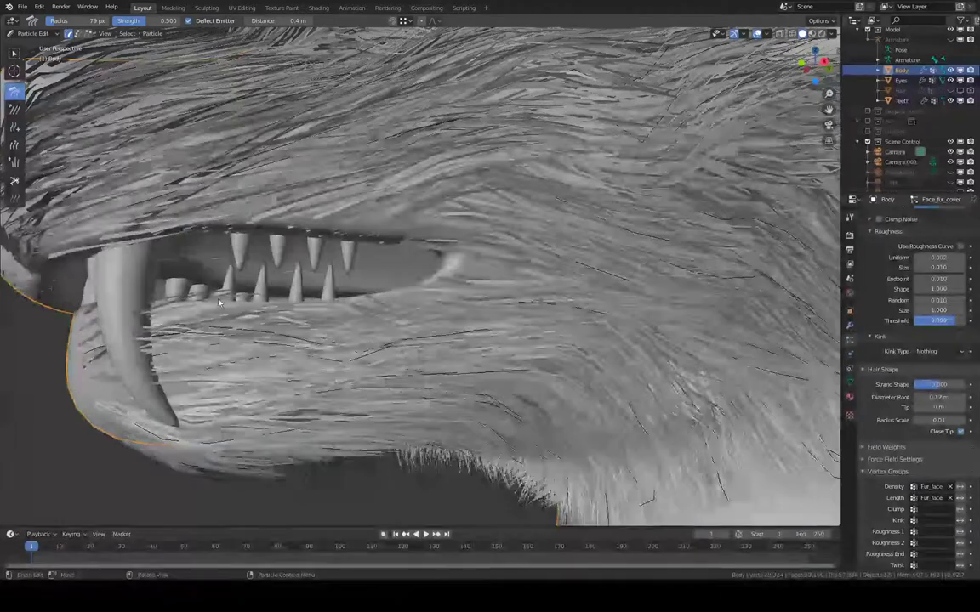
pyautogui.moveTo(185, 311)
pyautogui.mouseDown()
pyautogui.moveTo(218, 294)
pyautogui.moveTo(286, 341)
pyautogui.moveTo(331, 348)
pyautogui.moveTo(320, 303)
pyautogui.mouseUp()
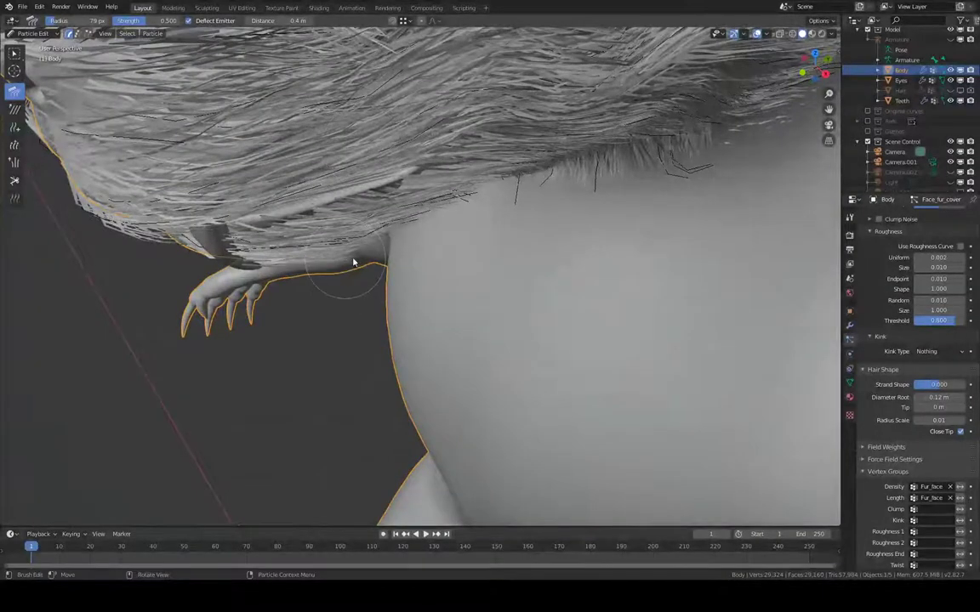
pyautogui.moveTo(387, 252)
pyautogui.mouseDown()
pyautogui.moveTo(406, 262)
pyautogui.moveTo(385, 273)
pyautogui.mouseUp()
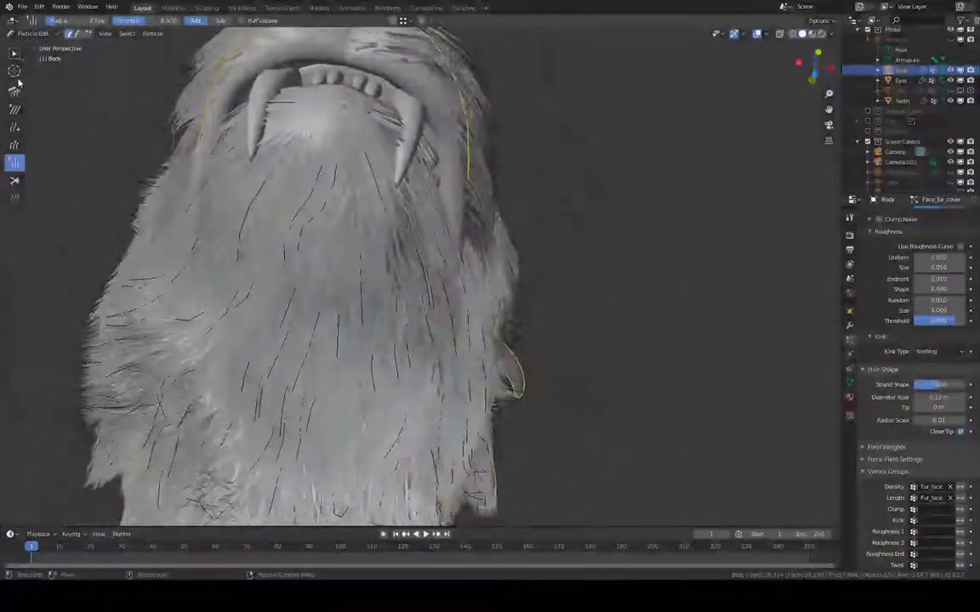
# - Choose the Add hair brush and set the face fur's children to None so only the guide hairs are displayed
pyautogui.click(34, 34)
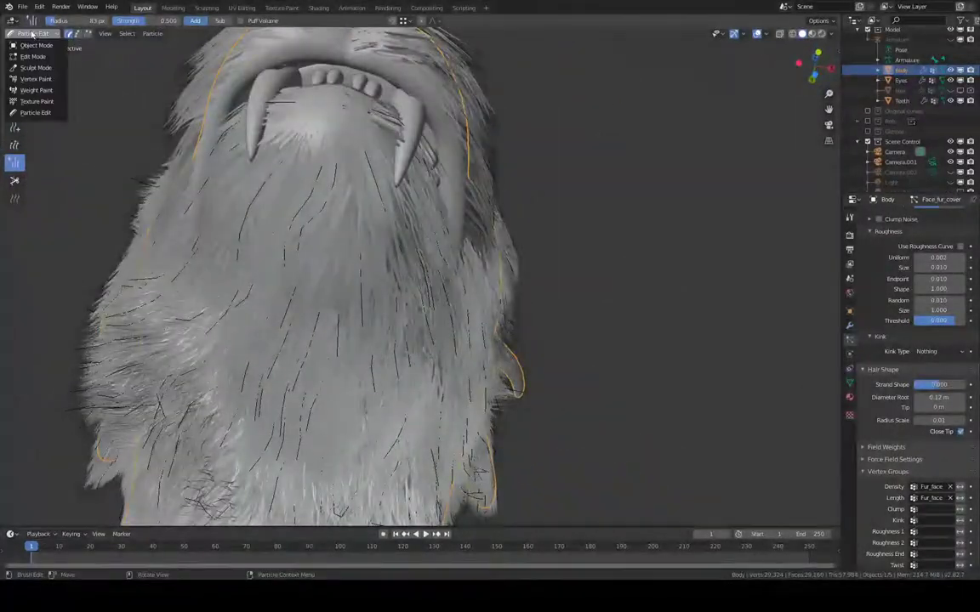
pyautogui.press('Escape')
pyautogui.click(15, 127)
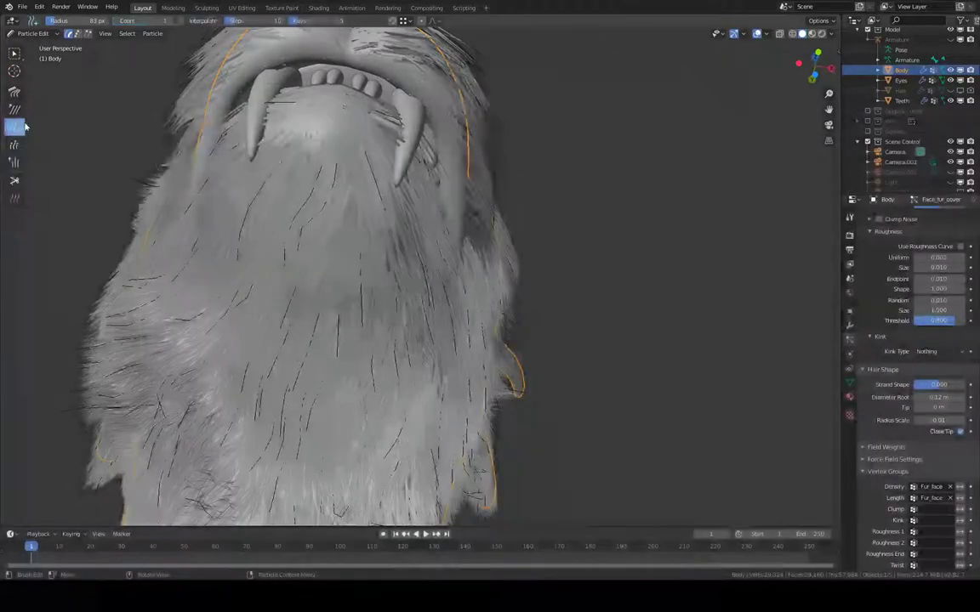
pyautogui.scroll(8, 914, 382)
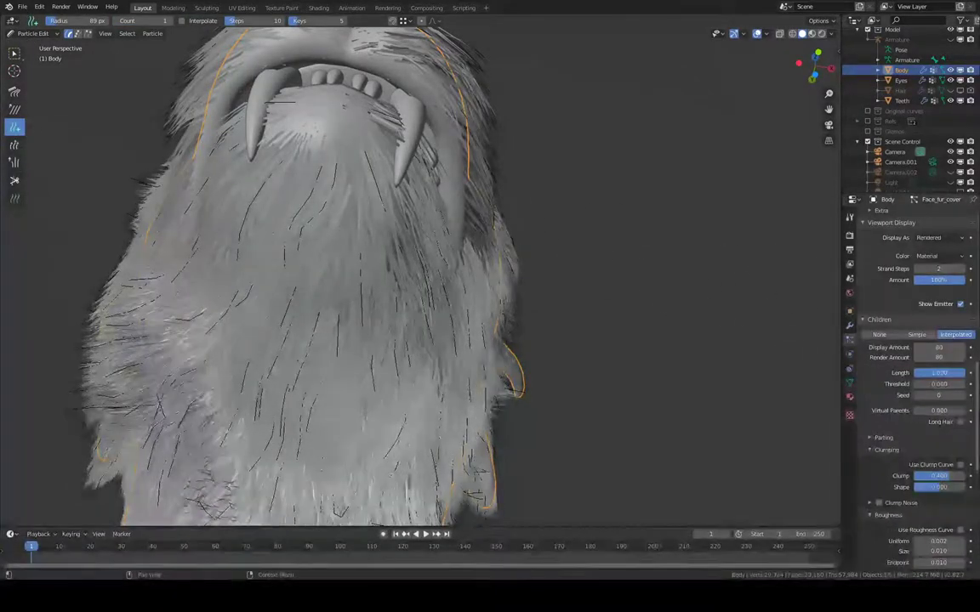
pyautogui.scroll(-3, 938, 327)
pyautogui.click(880, 273)
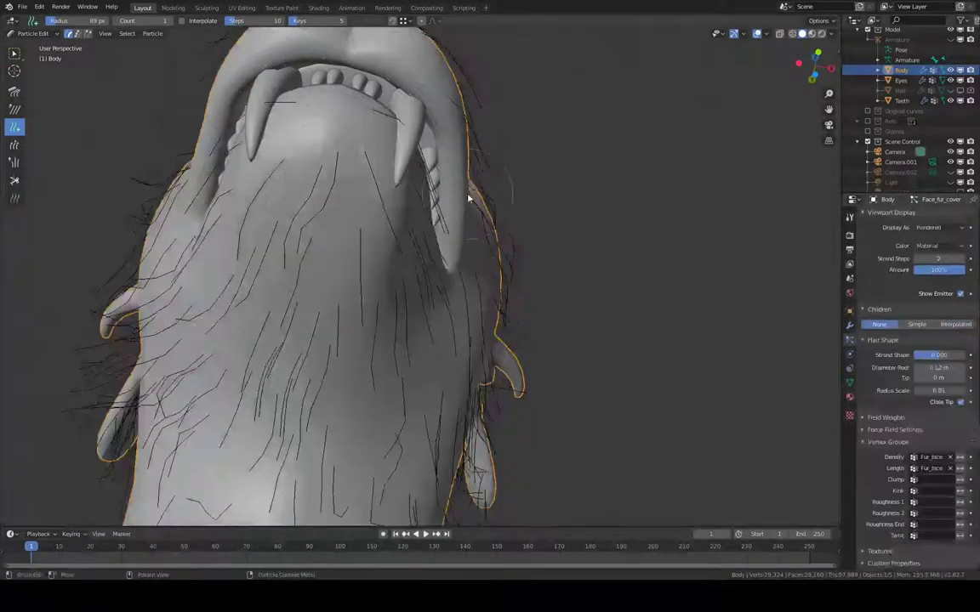
# - Add a few guide hairs on the front of the chin between the fangs and set the children back to Interpolated
pyautogui.moveTo(468, 194); pyautogui.dragTo(333, 218, button='middle')
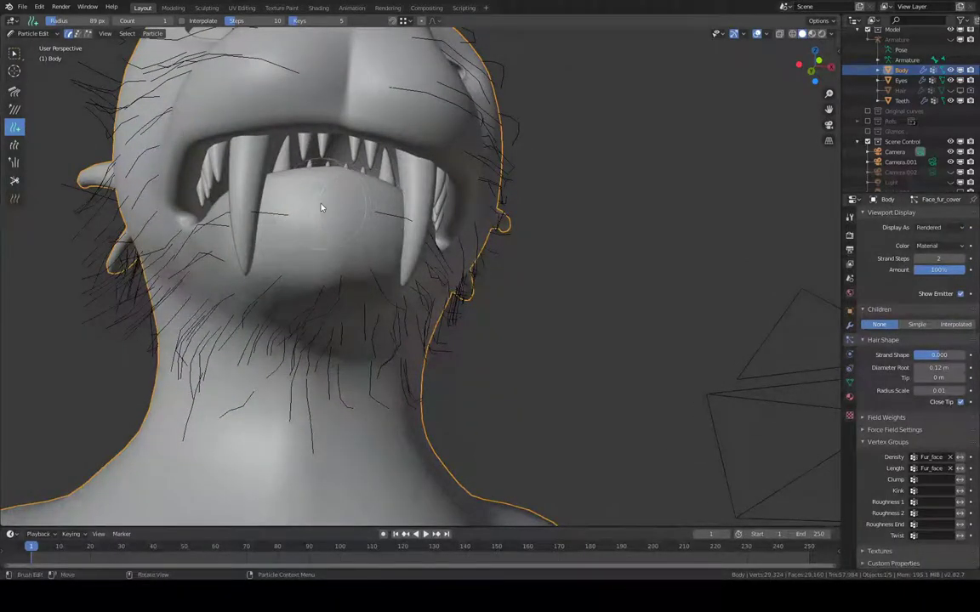
pyautogui.moveTo(321, 208); pyautogui.dragTo(325, 200)
pyautogui.click(349, 202)
pyautogui.hotkey('ctrl', 'z')
pyautogui.click(350, 194)
pyautogui.click(339, 243)
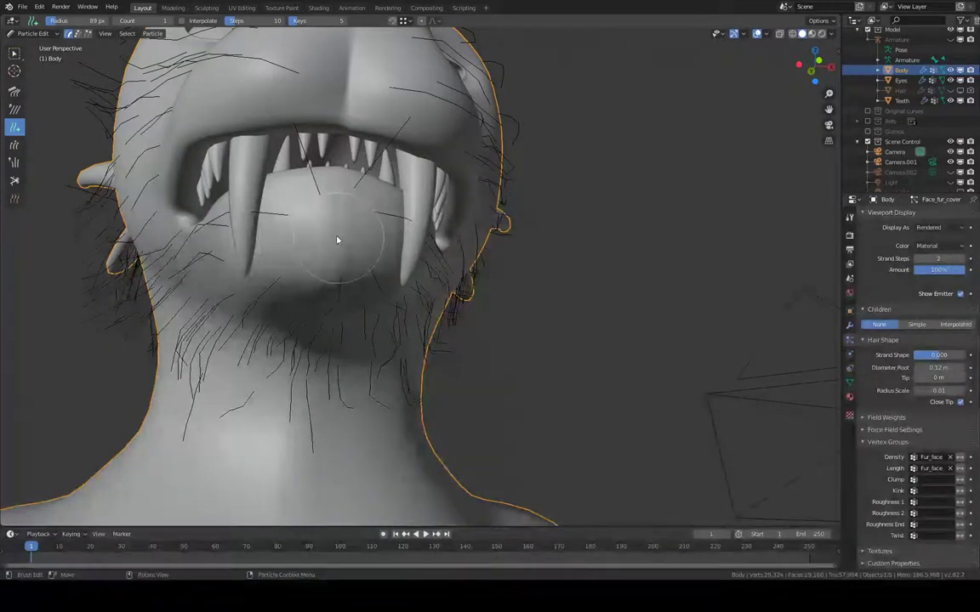
pyautogui.click(952, 324)
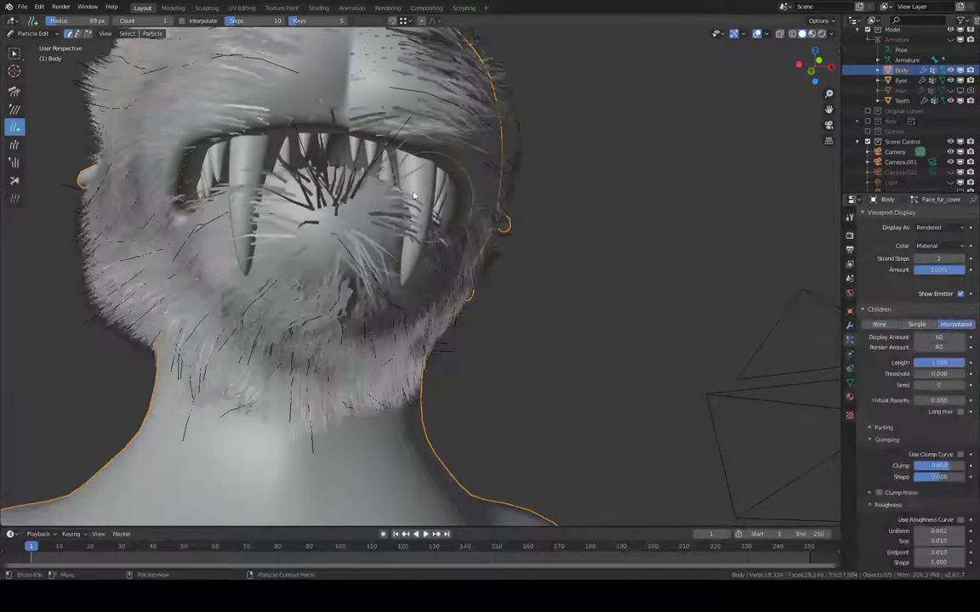
# - Switch to the Comb brush in Point select mode and select the newly added chin guide hairs as linked strands
pyautogui.click(14, 92)
pyautogui.moveTo(293, 157)
pyautogui.mouseDown(button='middle')
pyautogui.moveTo(304, 212)
pyautogui.moveTo(326, 224)
pyautogui.mouseUp(button='middle')
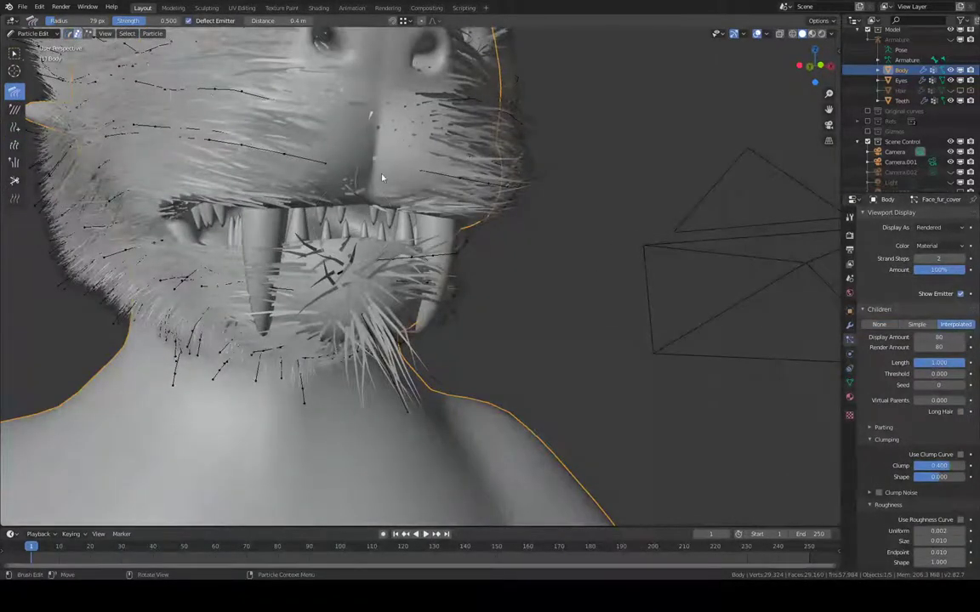
pyautogui.moveTo(382, 178); pyautogui.dragTo(380, 175, button='middle')
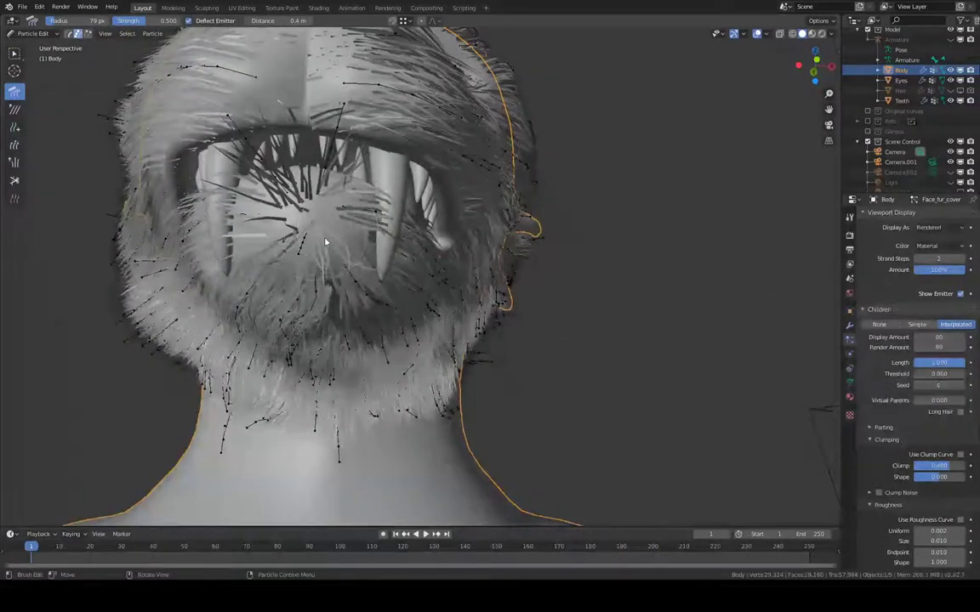
pyautogui.press('l')
pyautogui.moveTo(323, 174); pyautogui.dragTo(287, 189)
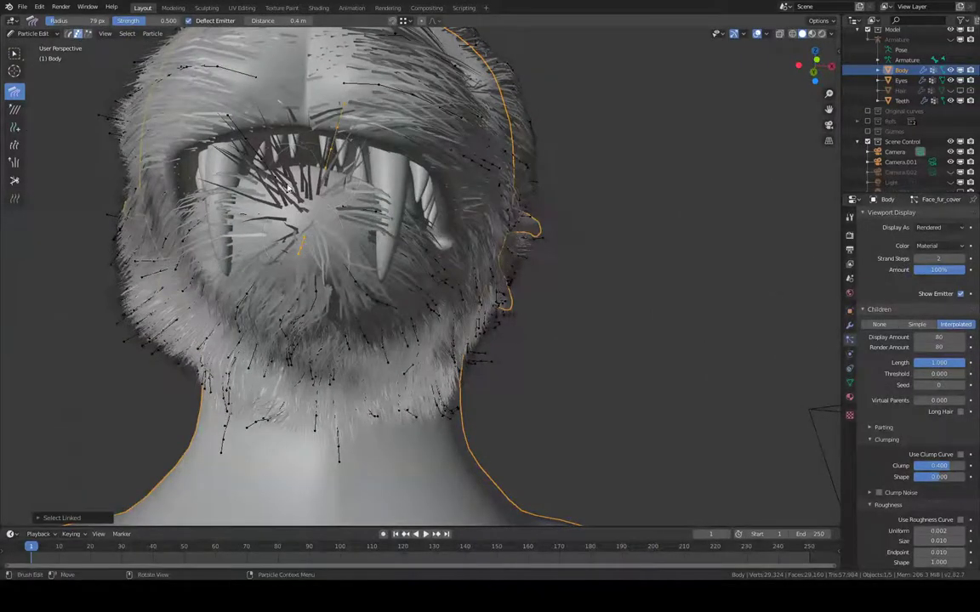
# - Comb the selected hair on the front of the chin toward the creature's right side
pyautogui.moveTo(248, 159); pyautogui.dragTo(344, 200, button='middle')
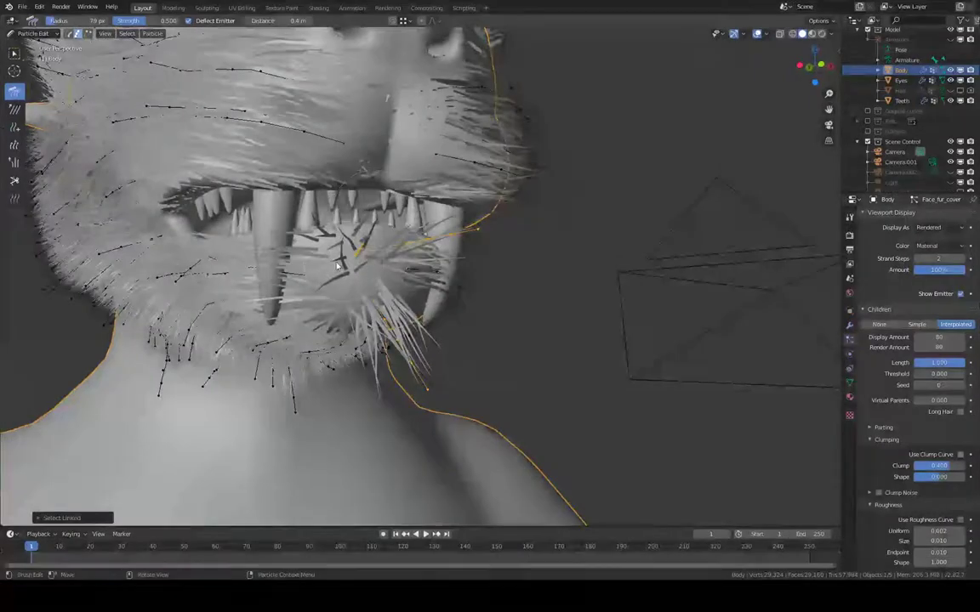
pyautogui.moveTo(308, 240); pyautogui.dragTo(345, 295, button='middle')
pyautogui.moveTo(334, 359); pyautogui.dragTo(298, 315, button='middle')
pyautogui.moveTo(296, 273); pyautogui.dragTo(223, 292)
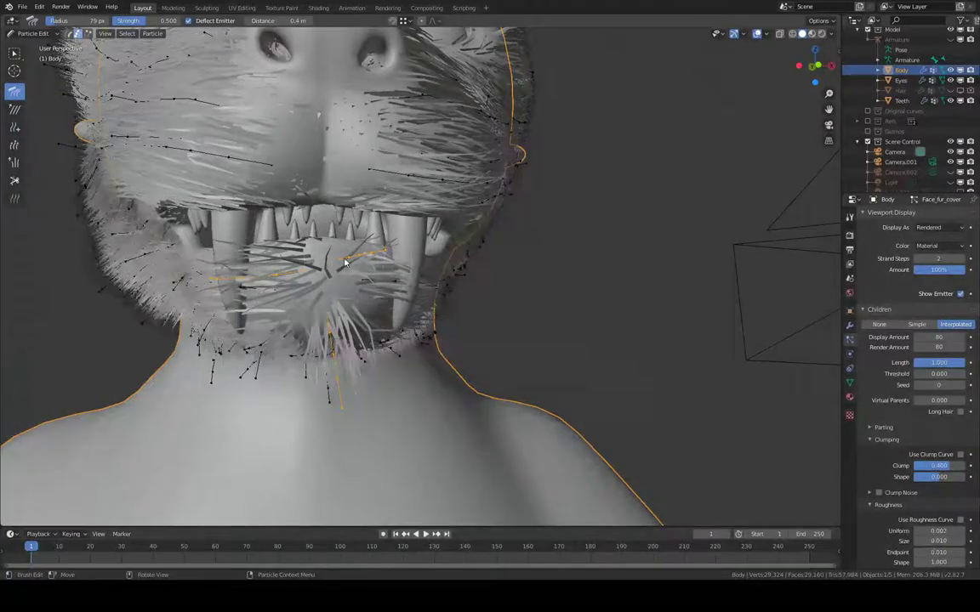
# - Comb the selected hair at the tip of the chin down and back under the jaw from a side view
pyautogui.moveTo(422, 278)
pyautogui.mouseDown(button='middle')
pyautogui.moveTo(390, 201)
pyautogui.moveTo(334, 263)
pyautogui.mouseUp(button='middle')
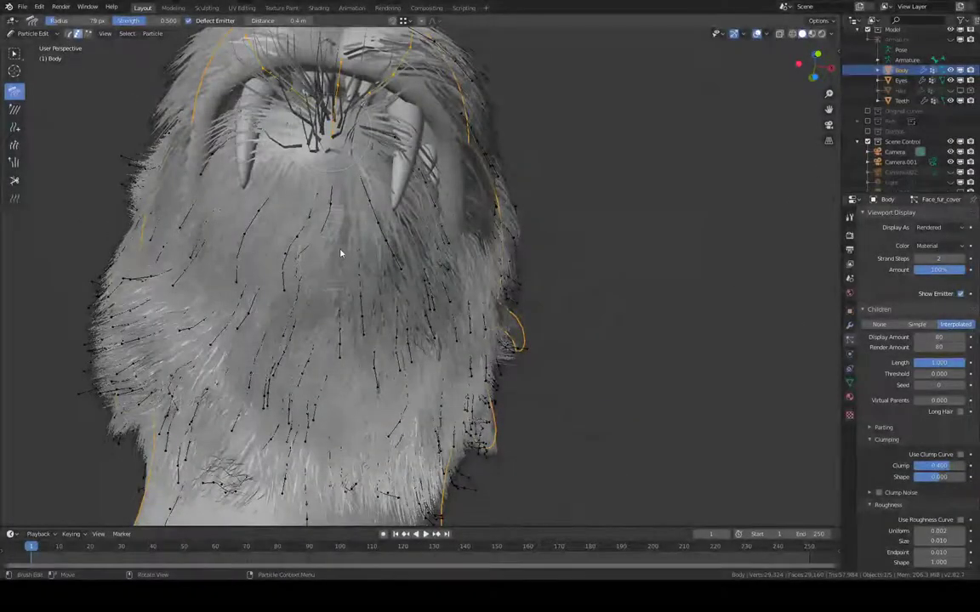
pyautogui.moveTo(335, 102); pyautogui.dragTo(217, 371, button='middle')
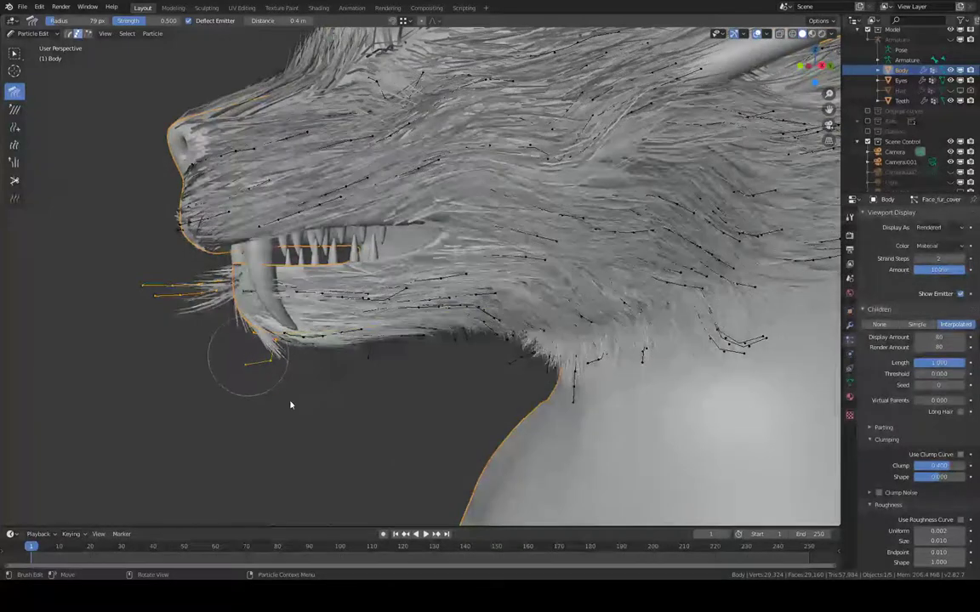
pyautogui.moveTo(253, 366); pyautogui.dragTo(277, 382)
pyautogui.moveTo(242, 332)
pyautogui.mouseDown()
pyautogui.moveTo(269, 387)
pyautogui.moveTo(292, 372)
pyautogui.mouseUp()
pyautogui.moveTo(242, 343)
pyautogui.mouseDown()
pyautogui.moveTo(270, 349)
pyautogui.moveTo(261, 348)
pyautogui.mouseUp()
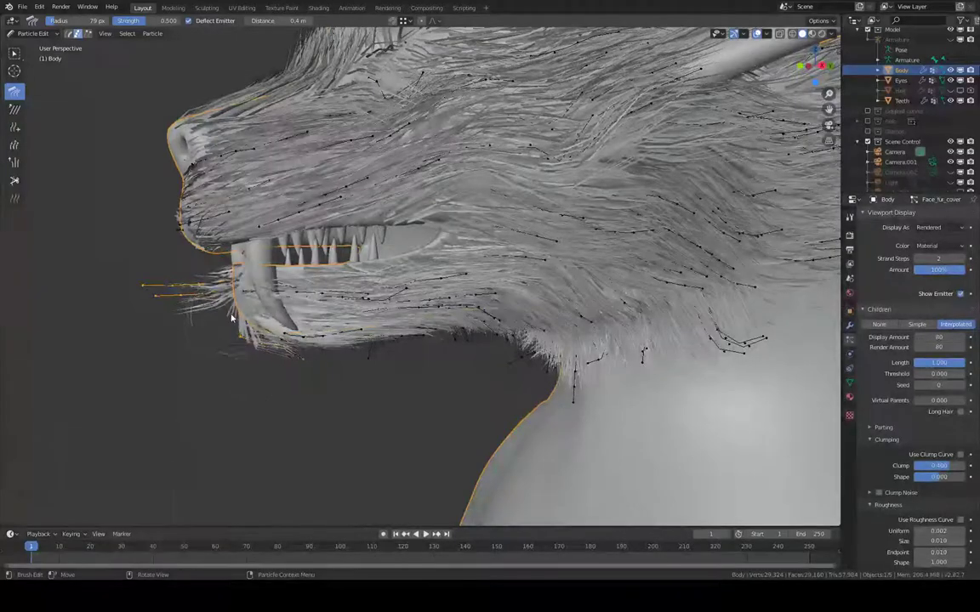
# - Comb the protruding chin guide hair back along the creature's left side of the muzzle, viewed from above
pyautogui.moveTo(223, 331); pyautogui.dragTo(359, 476, button='middle')
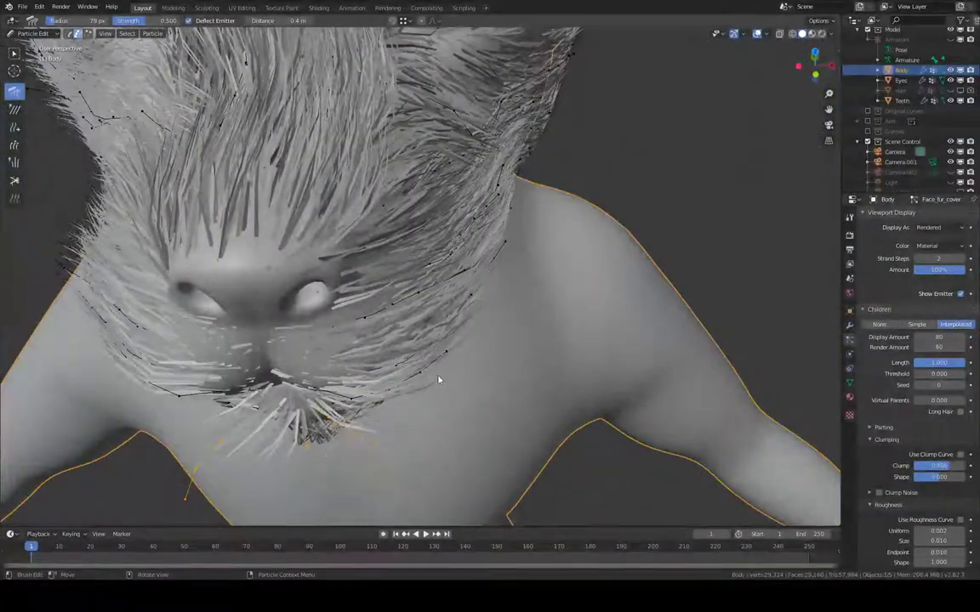
pyautogui.moveTo(393, 428); pyautogui.dragTo(440, 338)
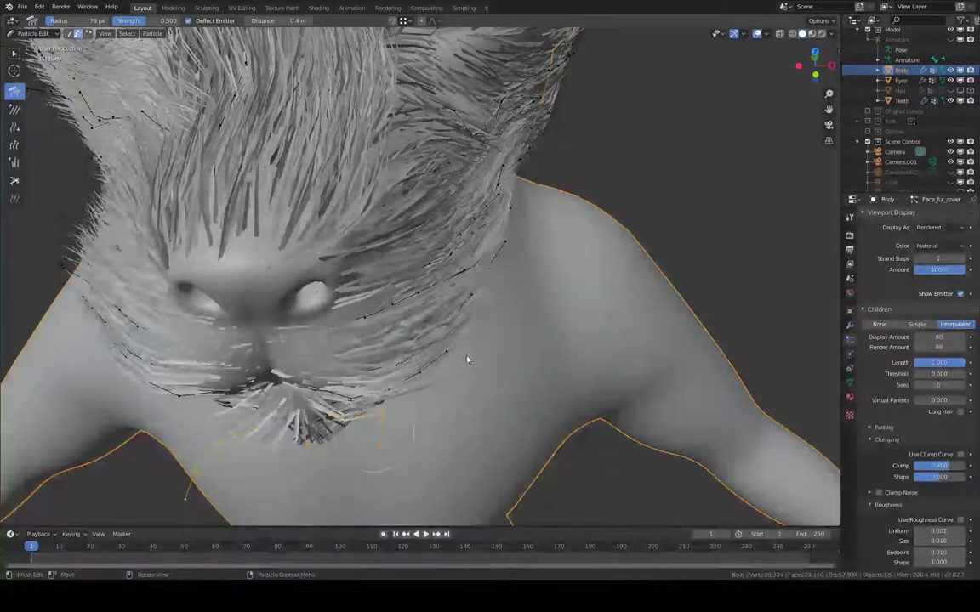
pyautogui.moveTo(413, 415); pyautogui.dragTo(435, 375)
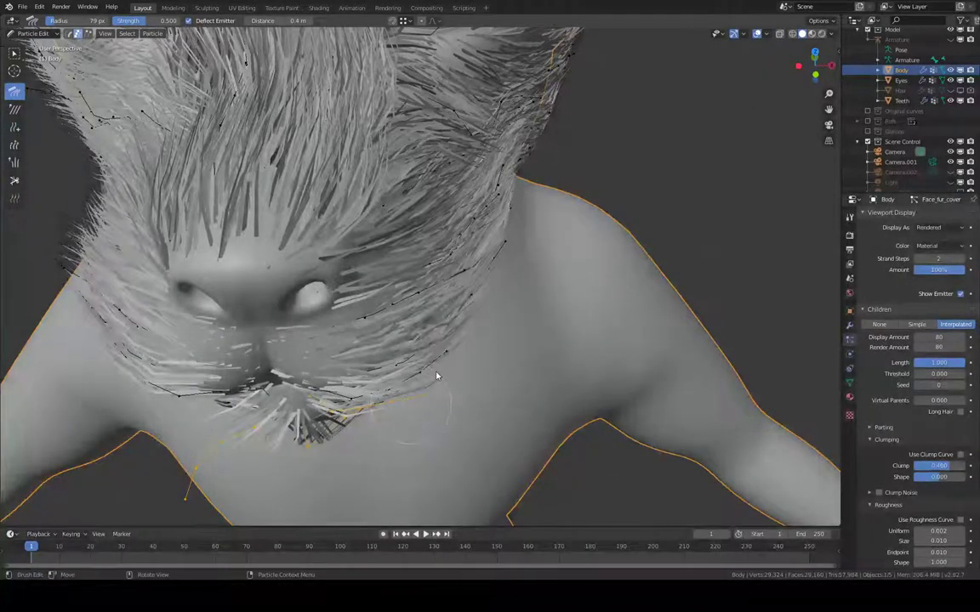
# - Comb the protruding chin guide hair around the creature's right side of the lower lip toward the cheek
pyautogui.moveTo(420, 354)
pyautogui.mouseDown(button='middle')
pyautogui.moveTo(420, 315)
pyautogui.moveTo(455, 204)
pyautogui.mouseUp(button='middle')
pyautogui.moveTo(349, 326); pyautogui.dragTo(251, 279)
pyautogui.moveTo(251, 279); pyautogui.dragTo(315, 299, button='middle')
pyautogui.moveTo(315, 290); pyautogui.dragTo(234, 386)
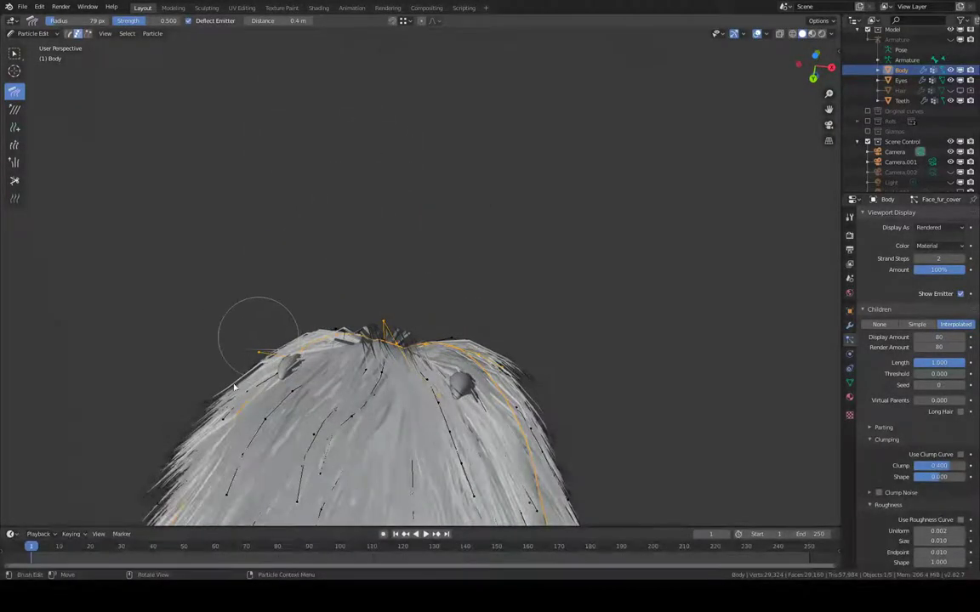
pyautogui.moveTo(505, 367); pyautogui.dragTo(456, 336, button='middle')
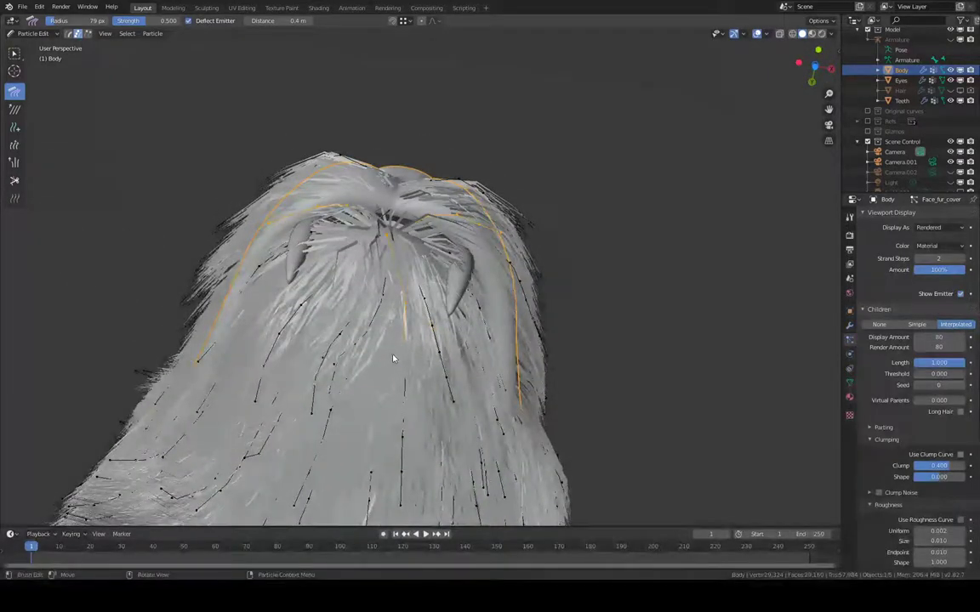
pyautogui.moveTo(387, 340); pyautogui.dragTo(460, 172, button='middle')
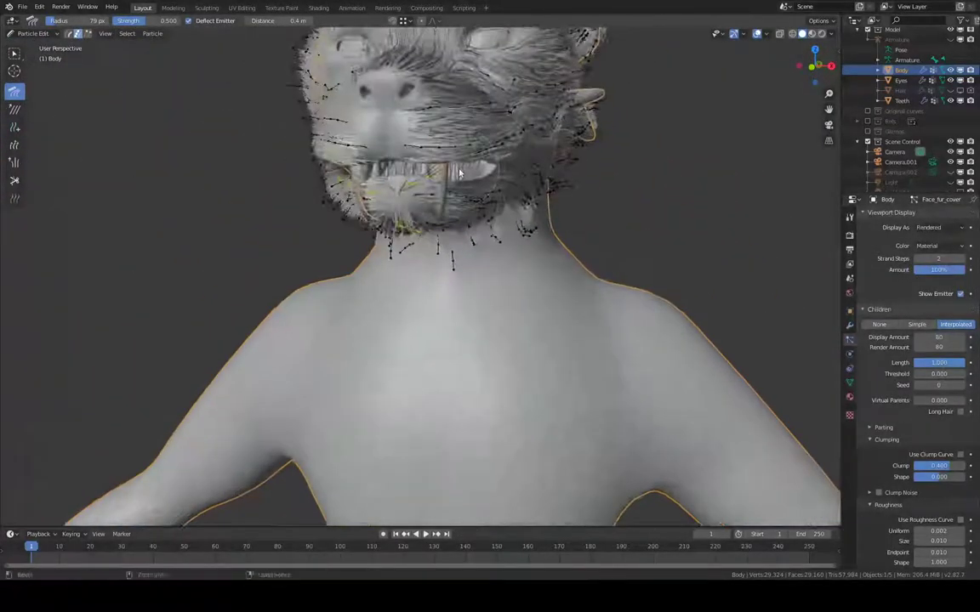
pyautogui.click(14, 161)
pyautogui.scroll(6, 475, 110)
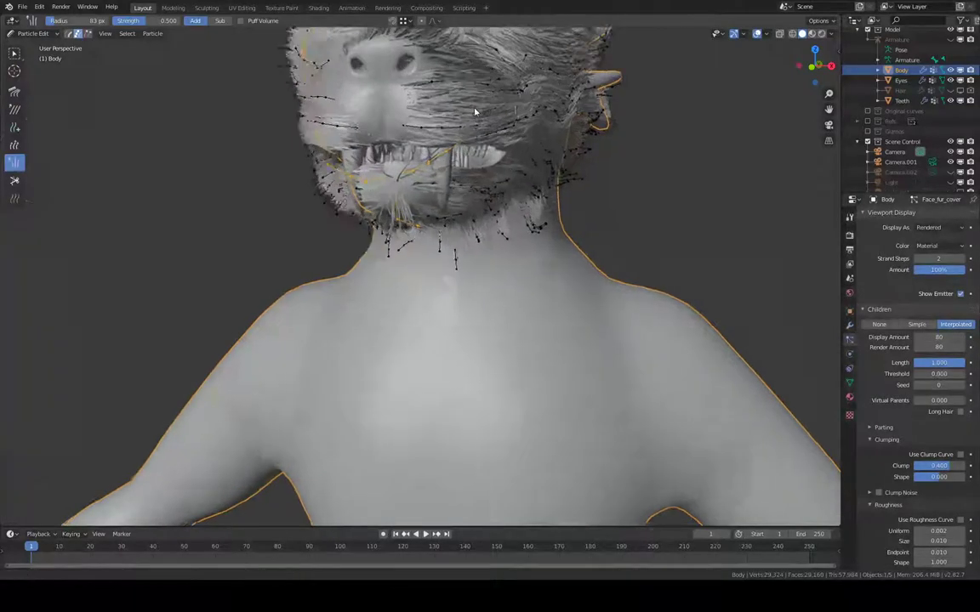
pyautogui.moveTo(485, 224); pyautogui.dragTo(428, 187, button='middle')
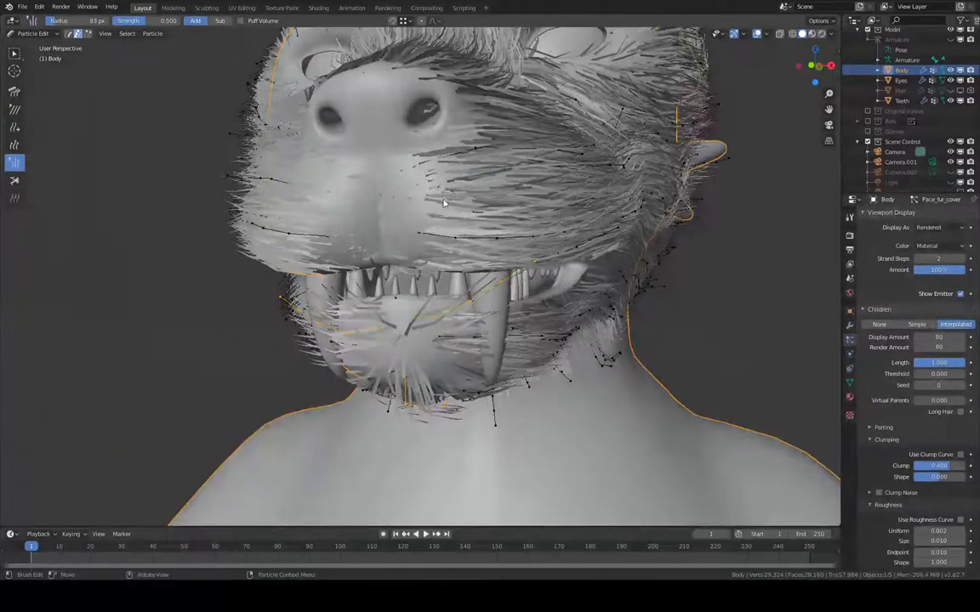
pyautogui.click(13, 91)
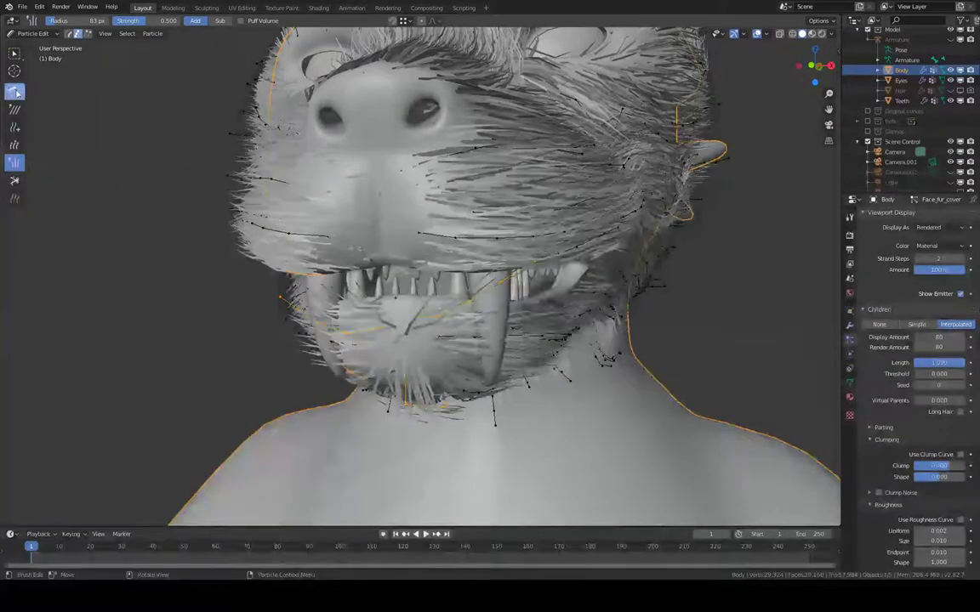
# - Comb the chin guide hair by the creature's left fang down from the teeth and back along the lower lip
pyautogui.moveTo(476, 153); pyautogui.dragTo(510, 268, button='middle')
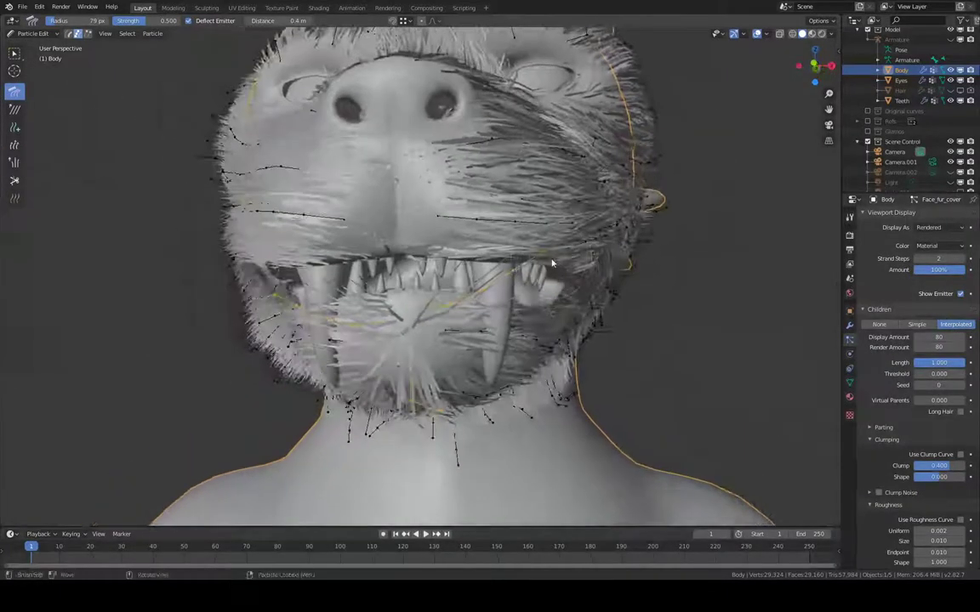
pyautogui.moveTo(498, 304)
pyautogui.mouseDown()
pyautogui.moveTo(527, 313)
pyautogui.moveTo(539, 292)
pyautogui.moveTo(557, 306)
pyautogui.mouseUp()
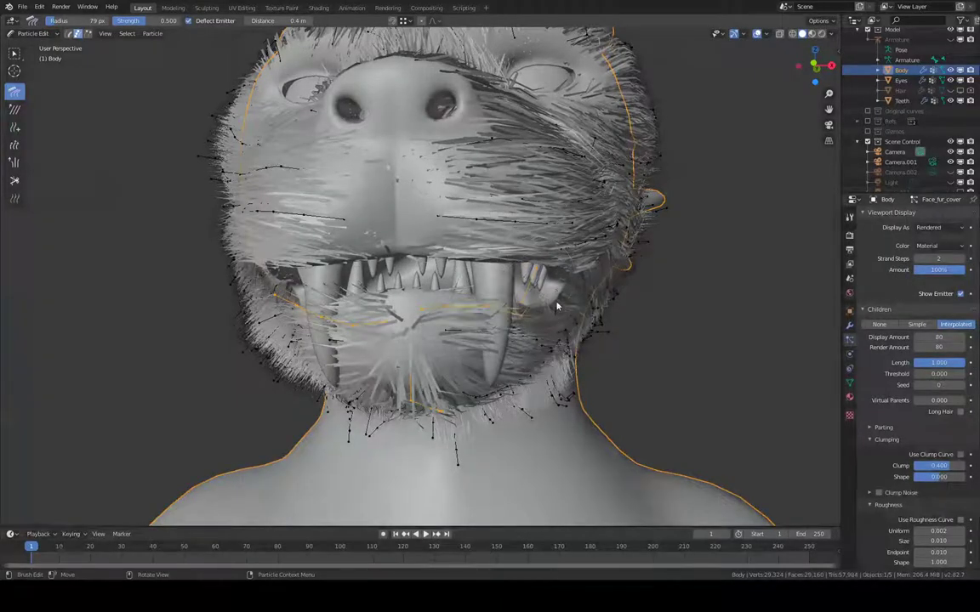
pyautogui.moveTo(564, 334); pyautogui.dragTo(501, 212, button='middle')
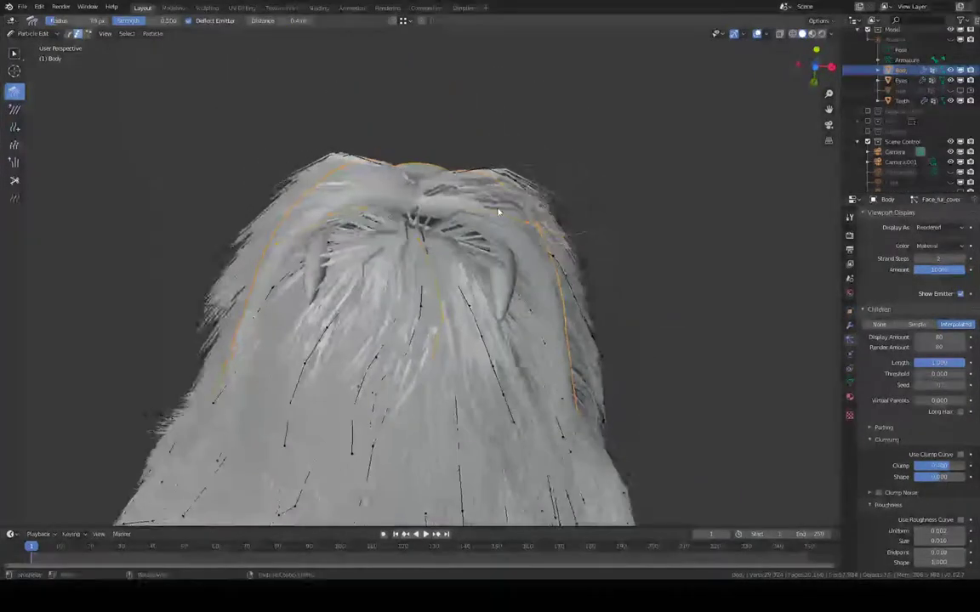
pyautogui.moveTo(513, 248); pyautogui.dragTo(536, 244)
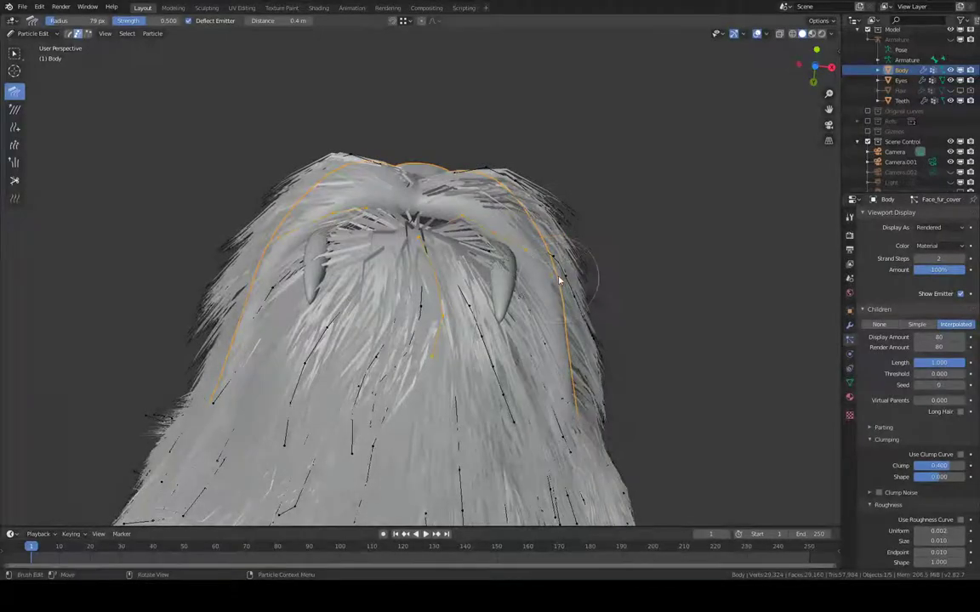
# - Check the chin and lower jaw fur from below and from the side, and save the file
pyautogui.moveTo(560, 280); pyautogui.dragTo(393, 330, button='middle')
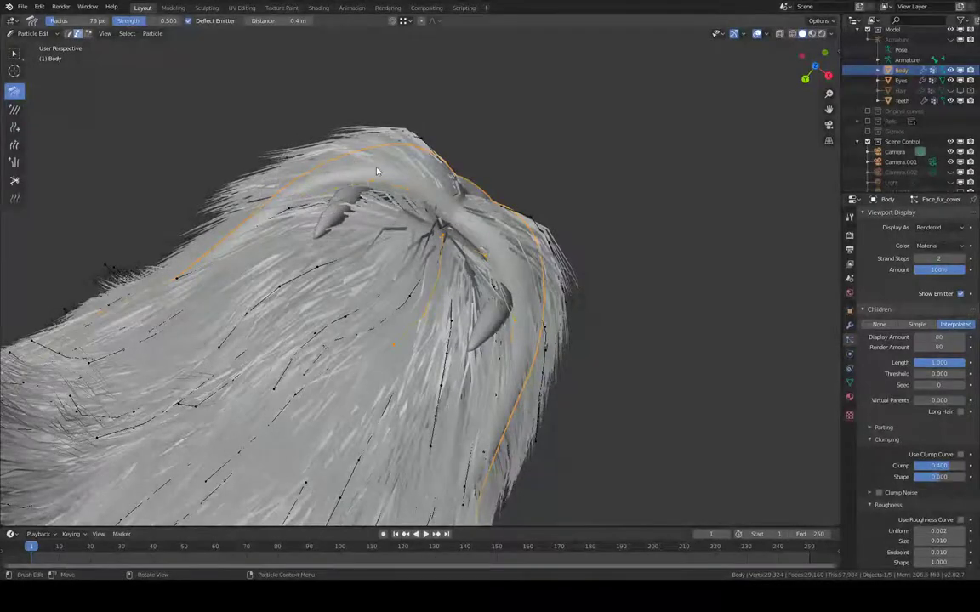
pyautogui.moveTo(378, 171); pyautogui.dragTo(284, 306, button='middle')
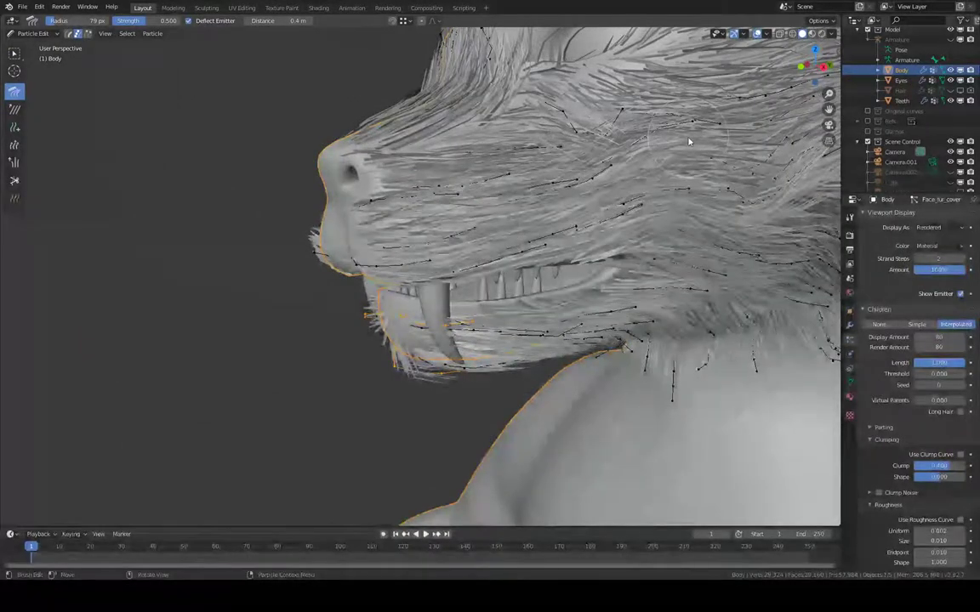
pyautogui.moveTo(675, 218); pyautogui.dragTo(677, 120)
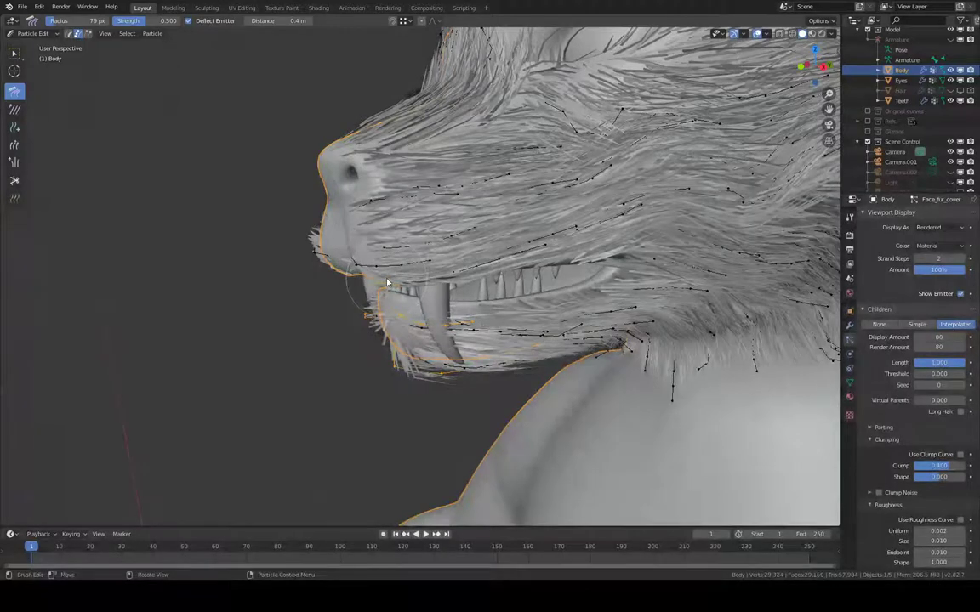
pyautogui.moveTo(457, 176); pyautogui.dragTo(397, 218, button='middle')
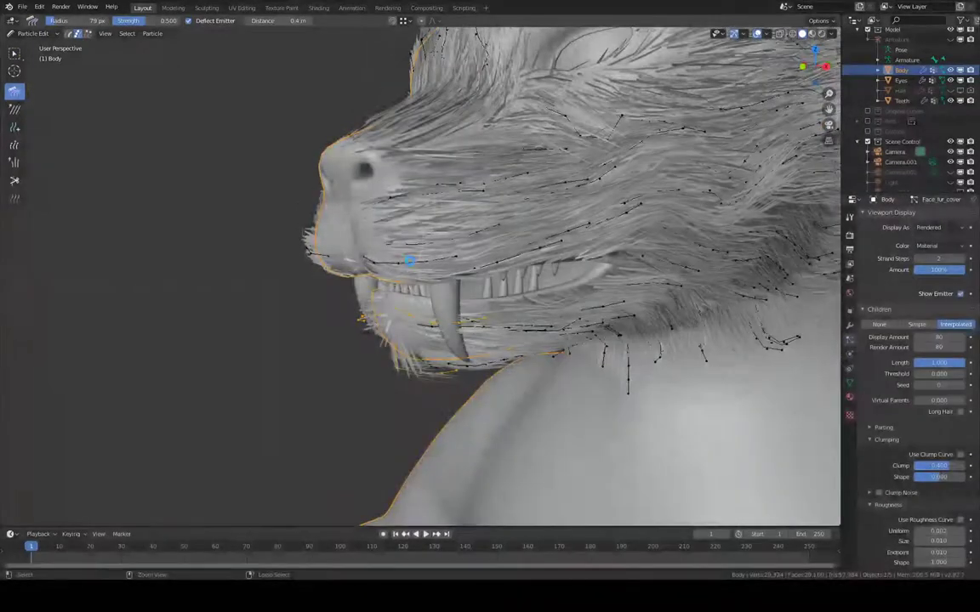
pyautogui.hotkey('ctrl', 's')
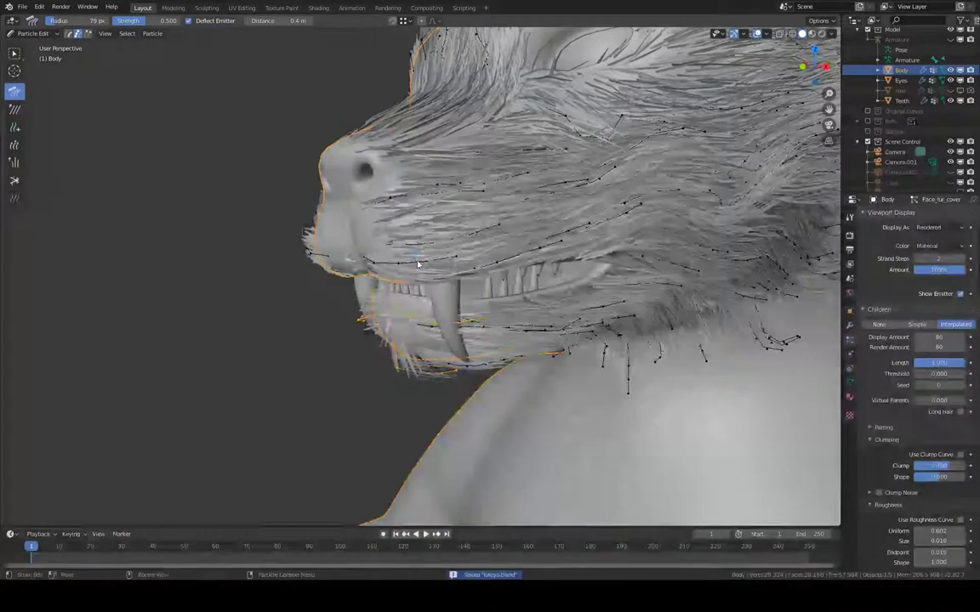
# - Switch the viewport to Rendered shading, return to Path select mode and inspect the coloured face fur from several sides
pyautogui.moveTo(418, 263)
pyautogui.mouseDown(button='middle')
pyautogui.moveTo(501, 264)
pyautogui.moveTo(482, 279)
pyautogui.moveTo(429, 276)
pyautogui.mouseUp(button='middle')
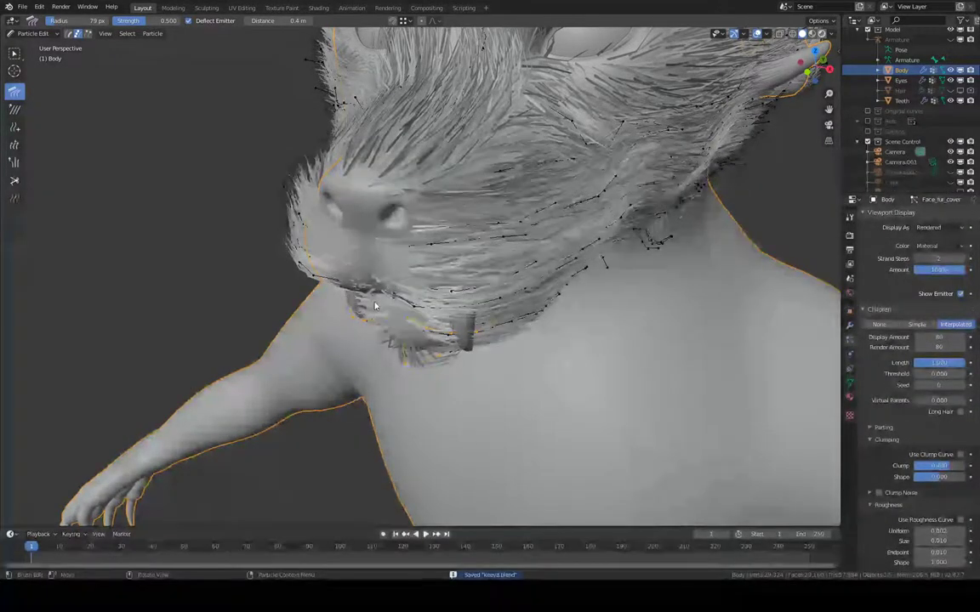
pyautogui.press('z')
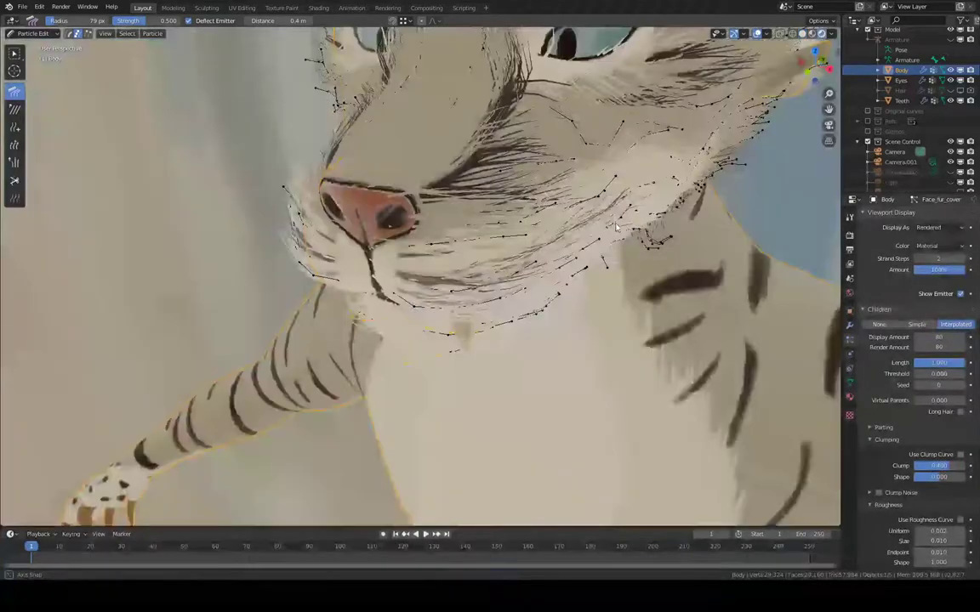
pyautogui.moveTo(571, 222); pyautogui.dragTo(452, 216, button='middle')
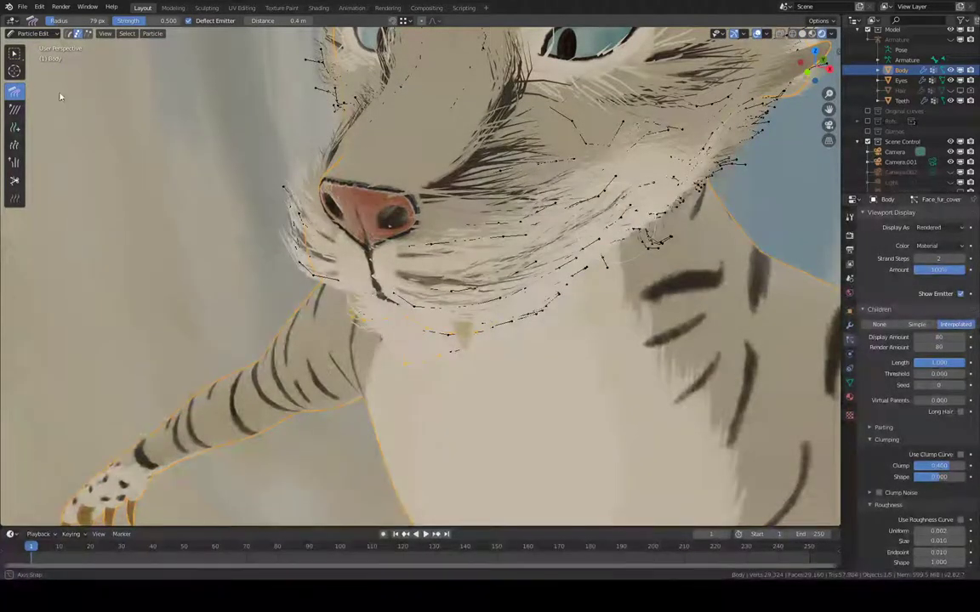
pyautogui.moveTo(70, 36)
pyautogui.mouseDown(button='middle')
pyautogui.moveTo(189, 99)
pyautogui.moveTo(79, 53)
pyautogui.mouseUp(button='middle')
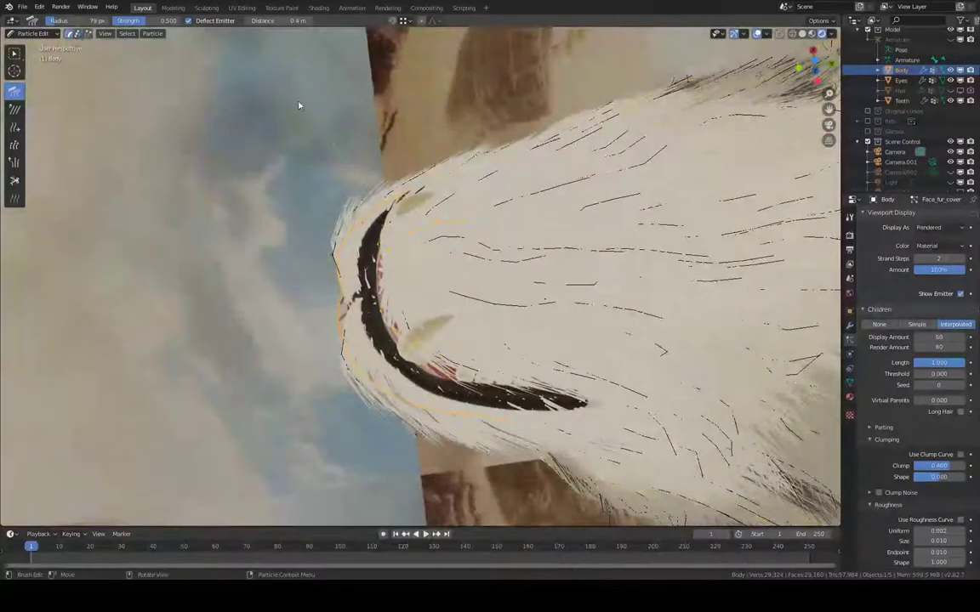
pyautogui.moveTo(299, 105); pyautogui.dragTo(479, 253, button='middle')
pyautogui.scroll(1, 644, 337)
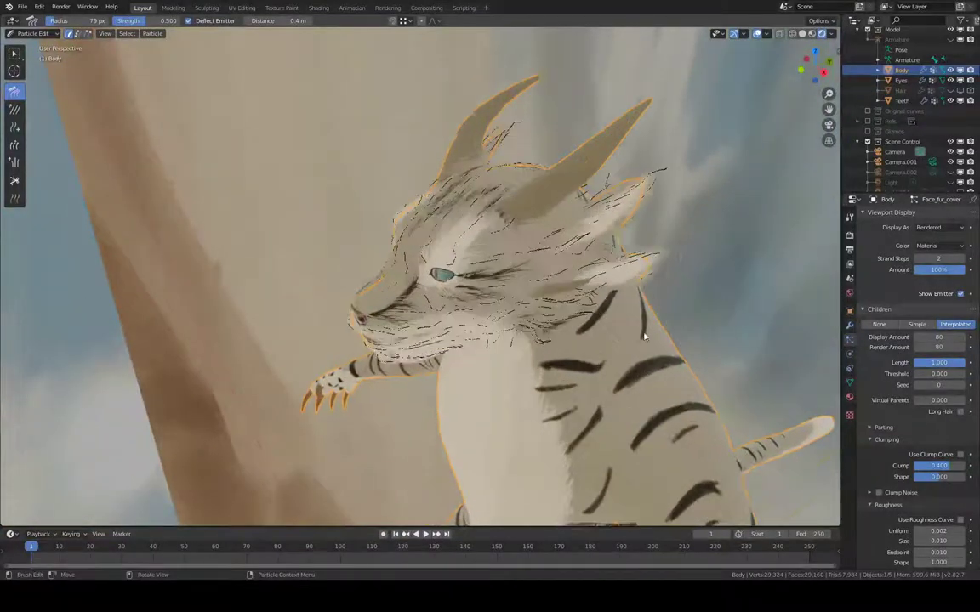
pyautogui.moveTo(653, 224); pyautogui.dragTo(591, 160, button='middle')
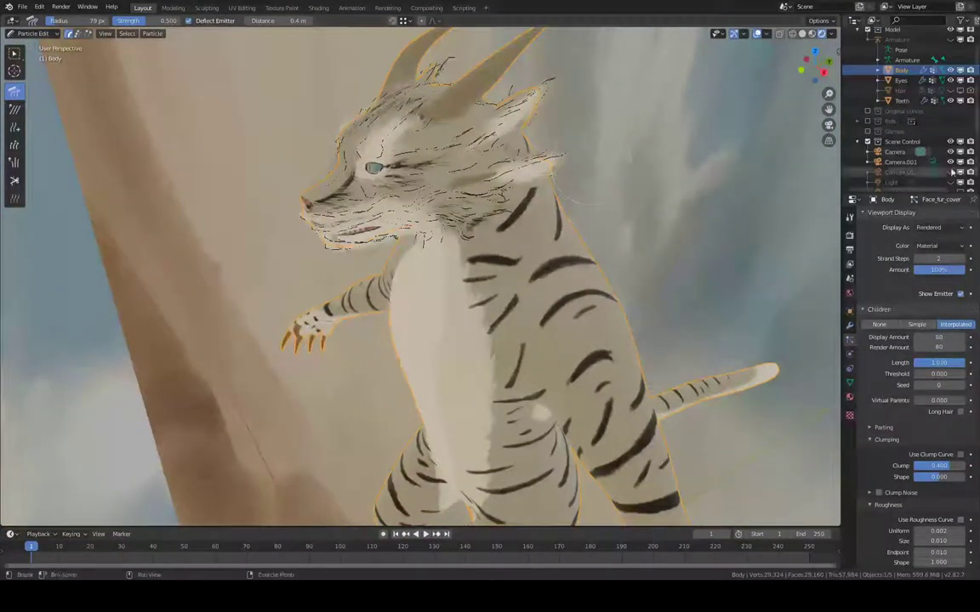
# - Unhide Light, Light.001 and Light.002 in the Scene Control collection
pyautogui.scroll(-1, 930, 178)
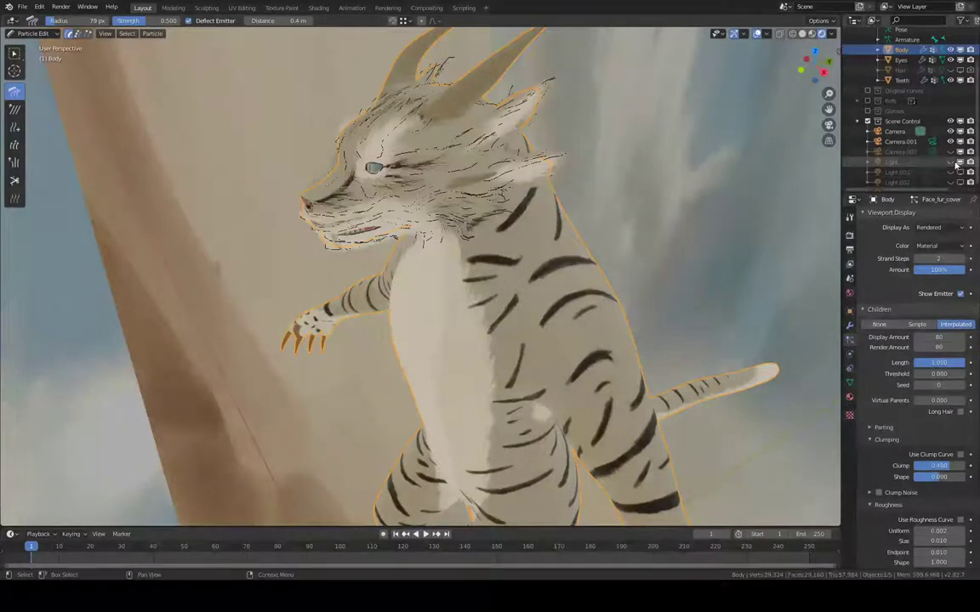
pyautogui.click(951, 162)
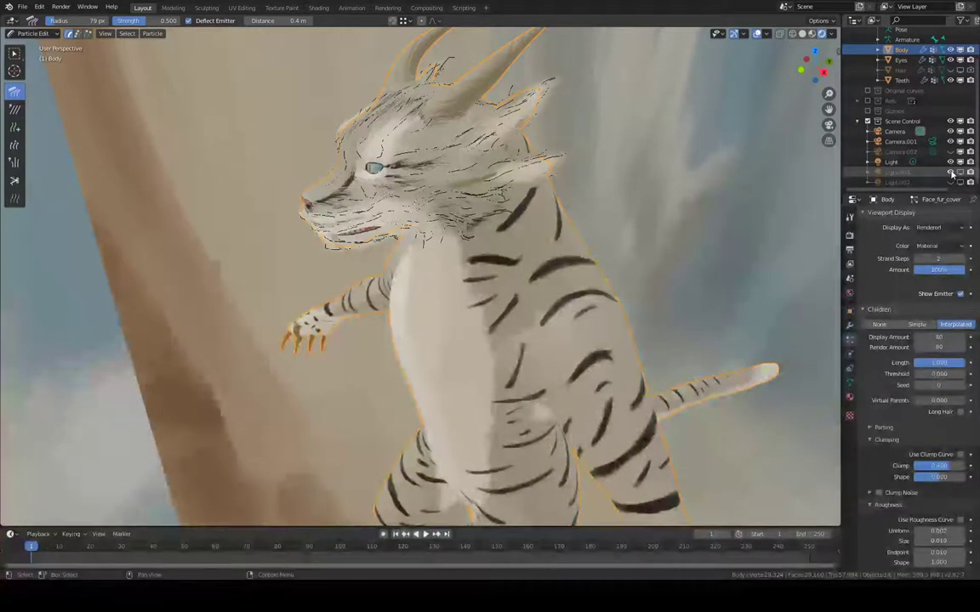
pyautogui.click(951, 173)
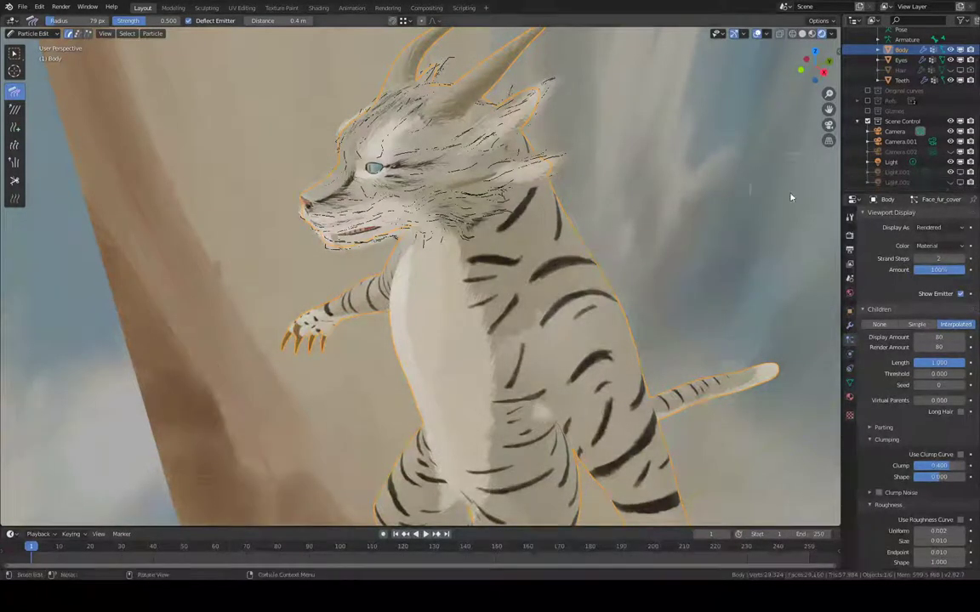
pyautogui.scroll(-10, 759, 190)
pyautogui.click(951, 182)
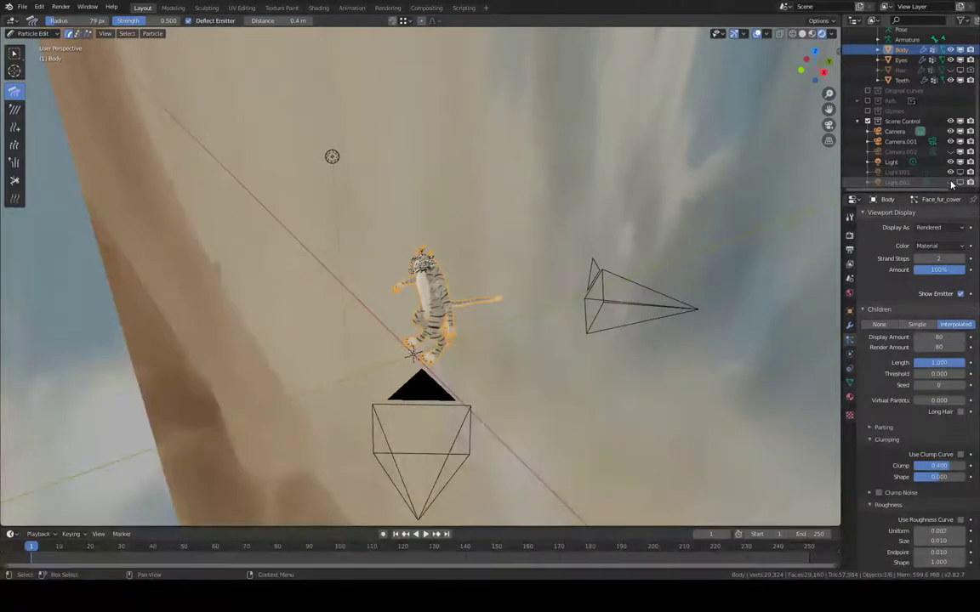
pyautogui.moveTo(770, 158); pyautogui.dragTo(799, 156, button='middle')
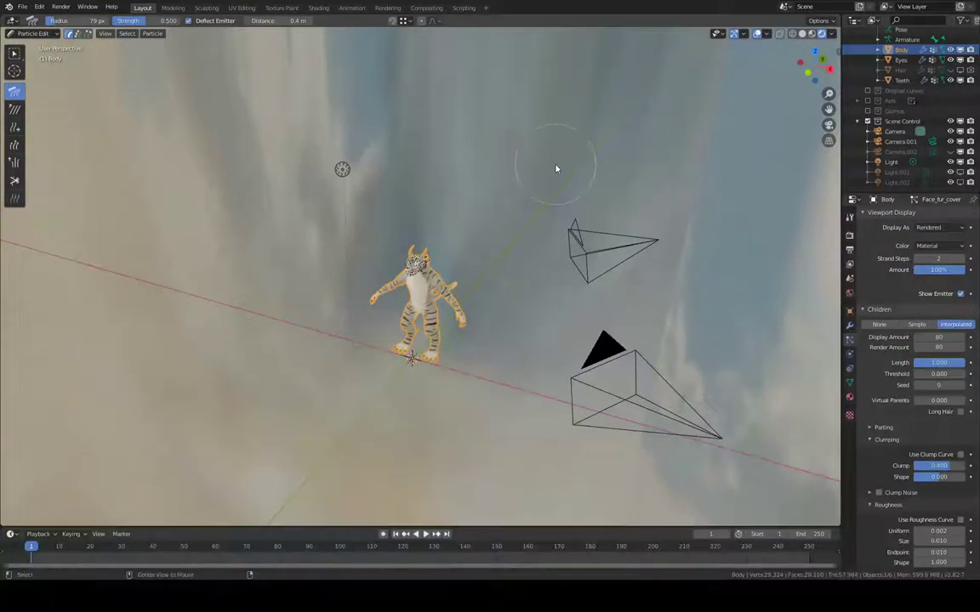
# - Switch to Object Mode and enable Light.001 and Light.002 in the viewport
pyautogui.click(30, 33)
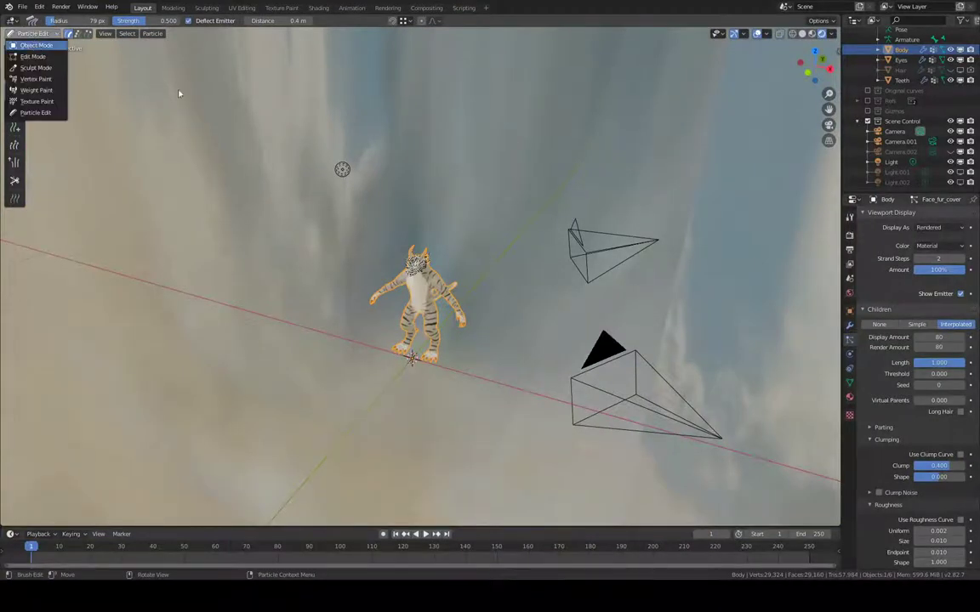
pyautogui.scroll(-1, 518, 166)
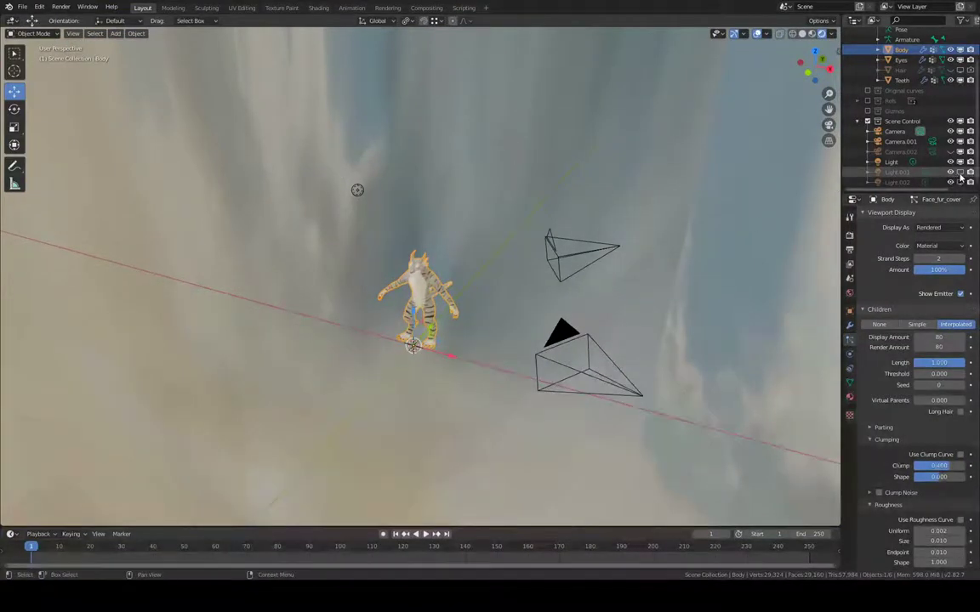
pyautogui.scroll(5, 551, 175)
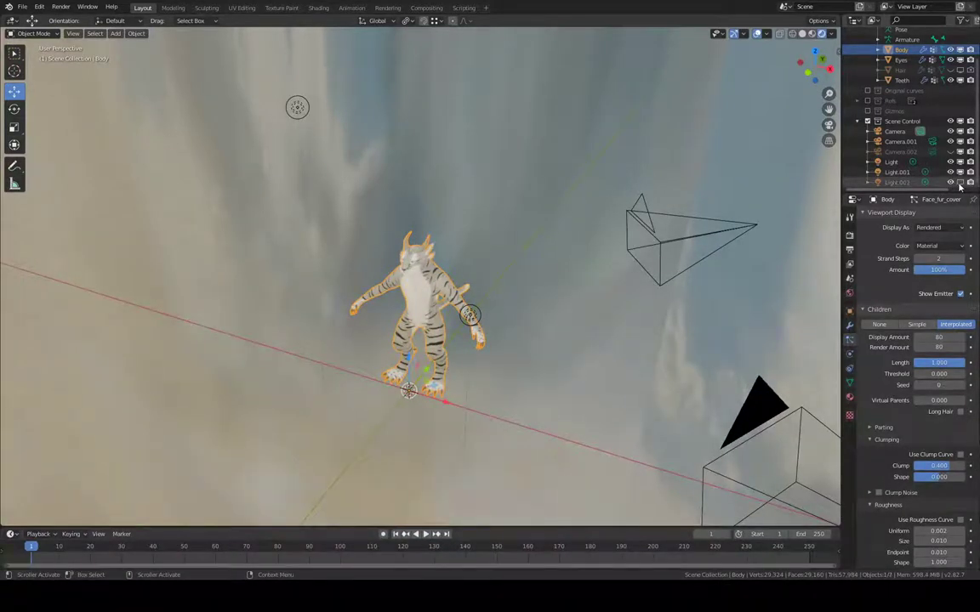
pyautogui.scroll(4, 648, 191)
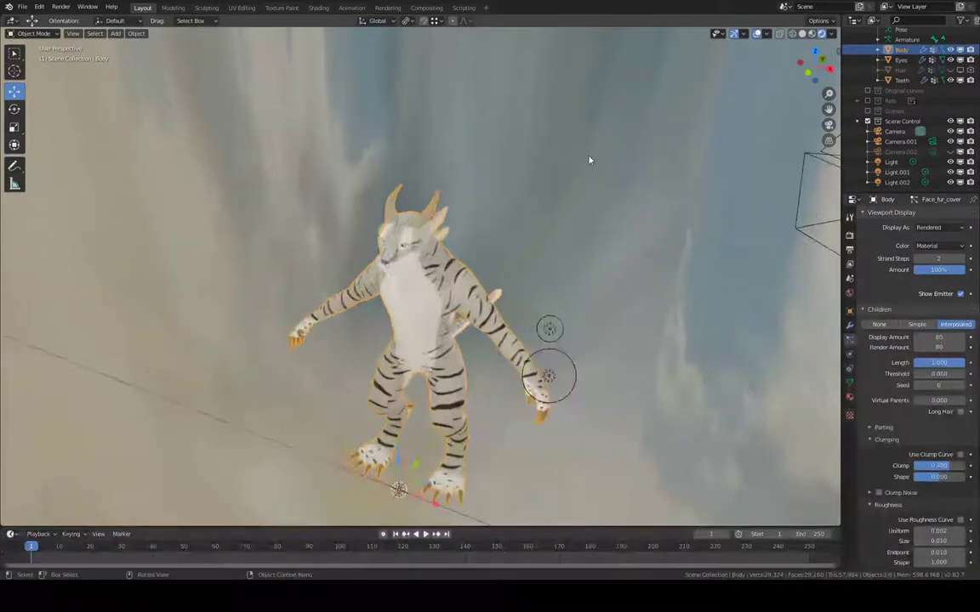
# - Check the lighting with Light.001 hidden, show it again, and hide Light and disable it in the viewport
pyautogui.click(950, 173)
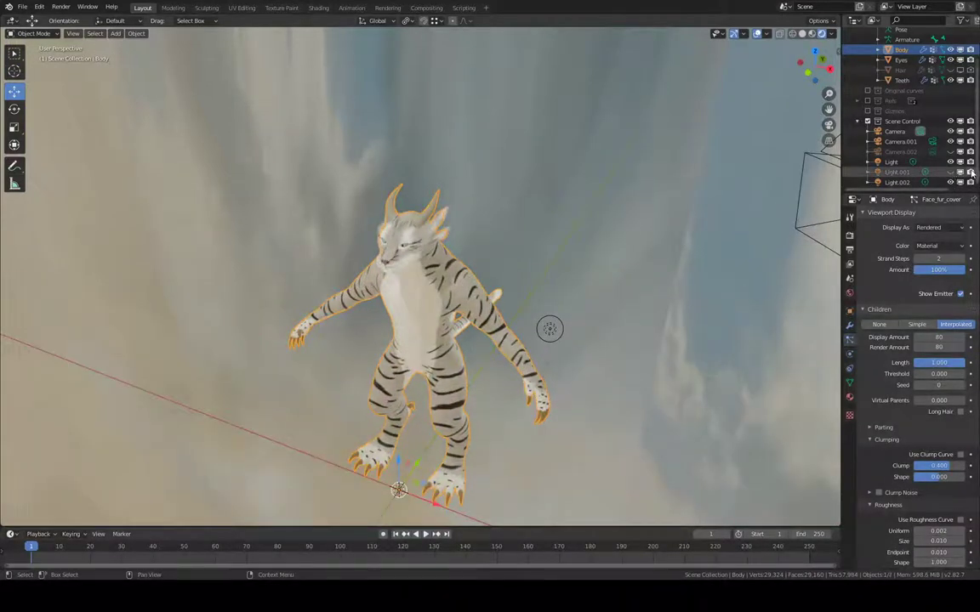
pyautogui.click(950, 172)
pyautogui.click(950, 163)
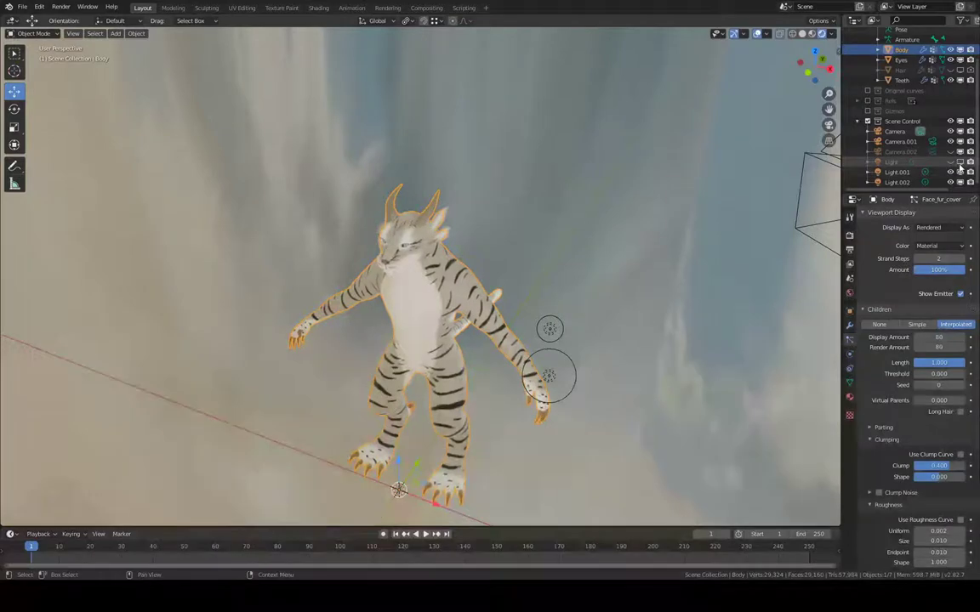
pyautogui.scroll(1, 549, 214)
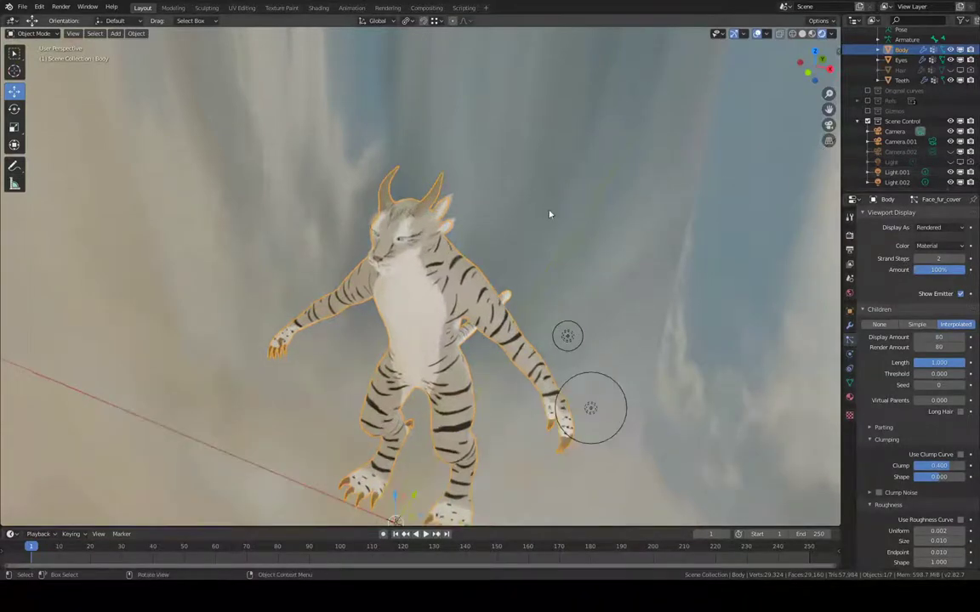
# - Examine the creature's face fur under the new lighting from the front up close and from the side
pyautogui.scroll(3, 483, 186)
pyautogui.moveTo(548, 215); pyautogui.dragTo(615, 240, button='middle')
pyautogui.scroll(5, 513, 274)
pyautogui.scroll(2, 524, 260)
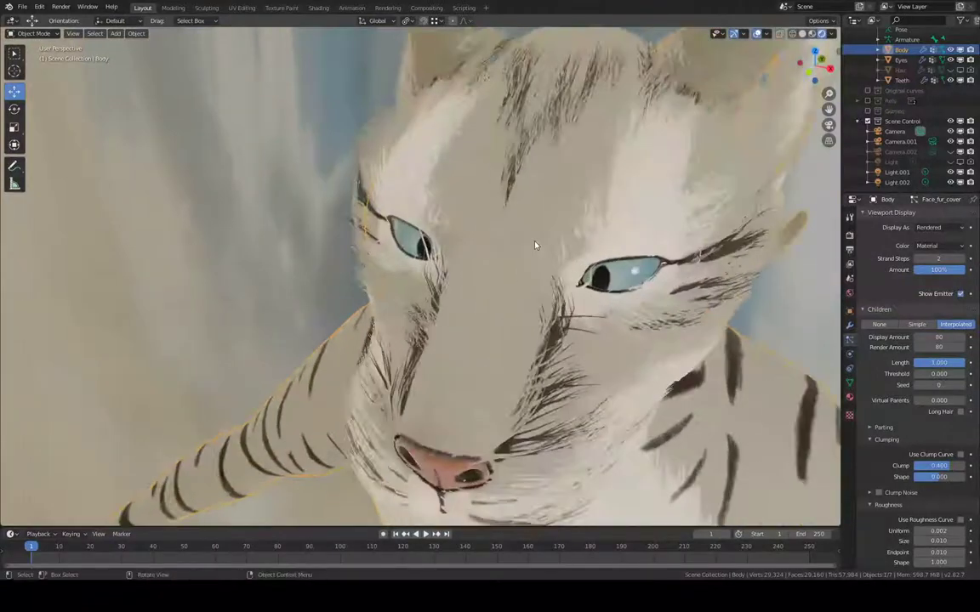
pyautogui.moveTo(533, 247); pyautogui.dragTo(620, 221, button='middle')
pyautogui.moveTo(499, 223); pyautogui.dragTo(455, 215, button='middle')
pyautogui.scroll(-6, 550, 233)
pyautogui.moveTo(551, 234); pyautogui.dragTo(628, 234, button='middle')
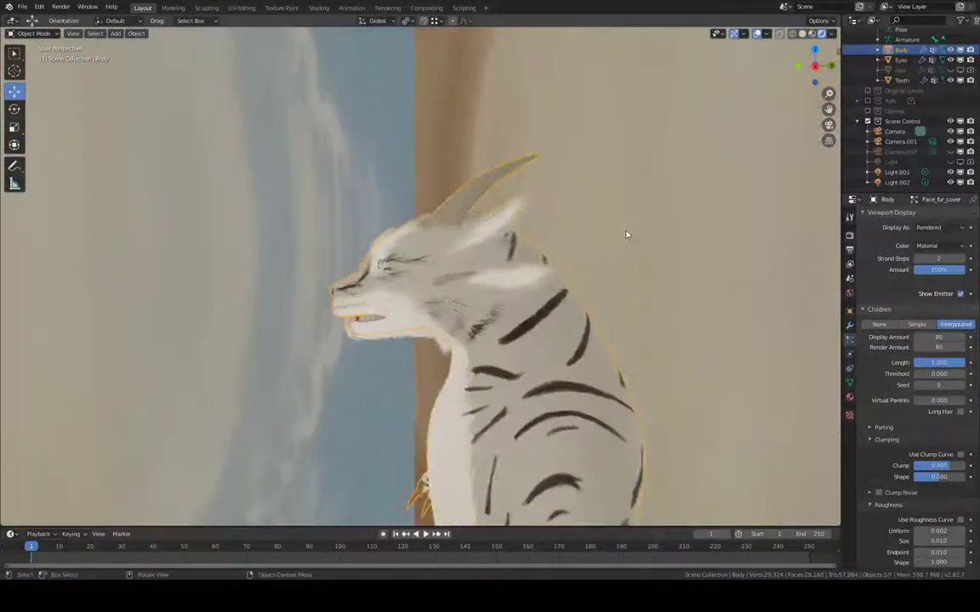
# - Save the file and set the children display amount of Face_fur_cover to 8
pyautogui.scroll(10, 908, 289)
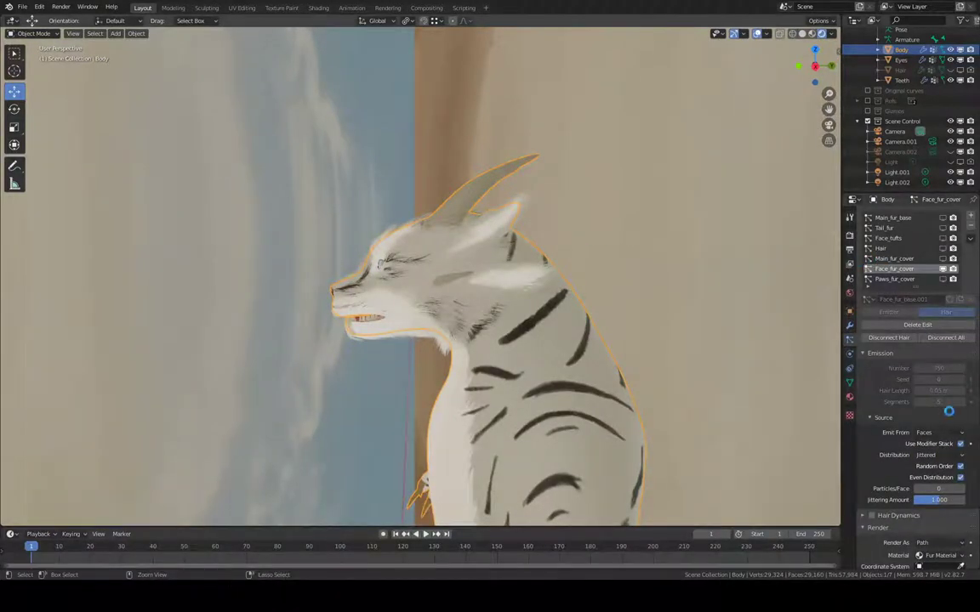
pyautogui.hotkey('ctrl', 's')
pyautogui.scroll(-15, 944, 425)
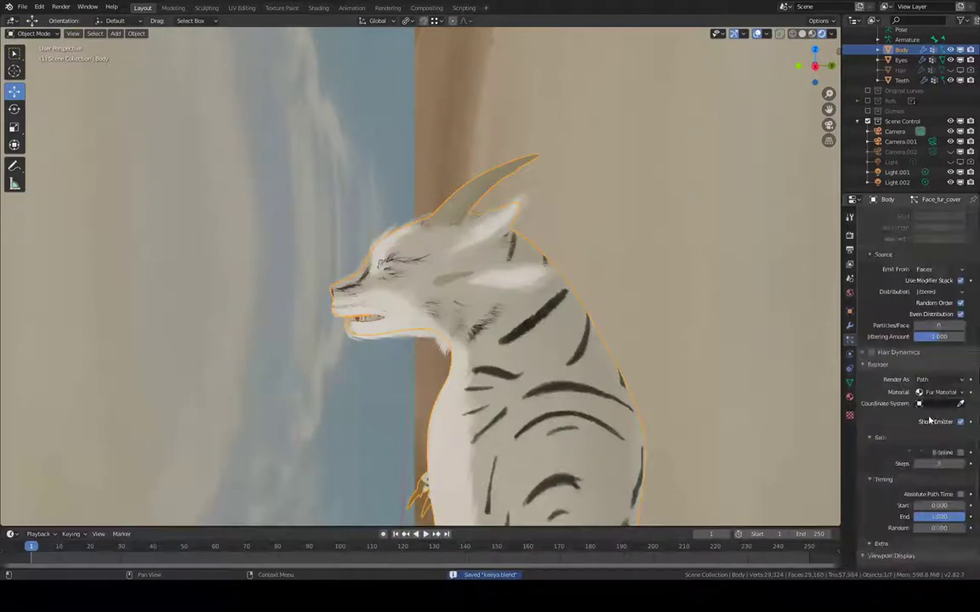
pyautogui.scroll(4, 933, 417)
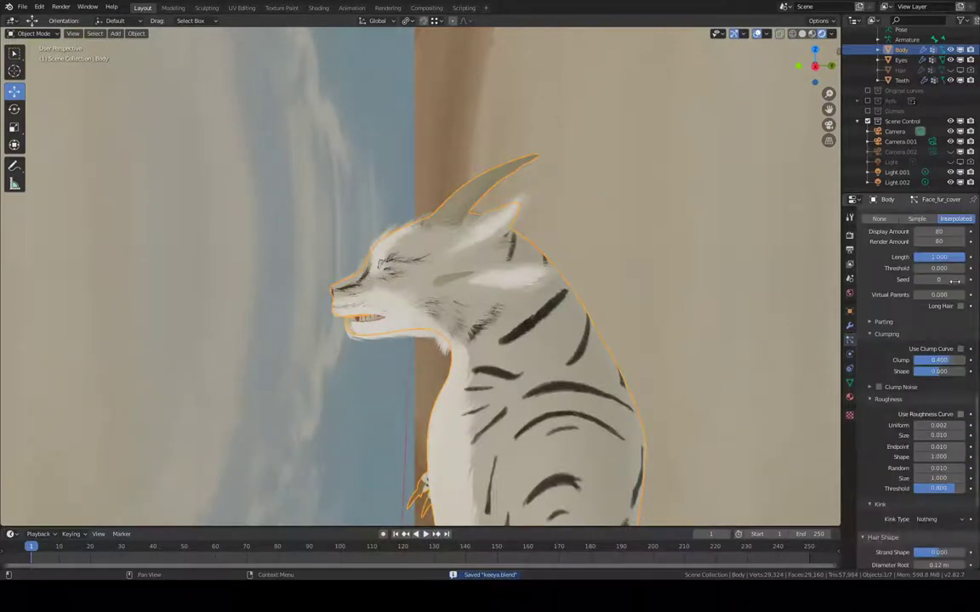
pyautogui.click(945, 261)
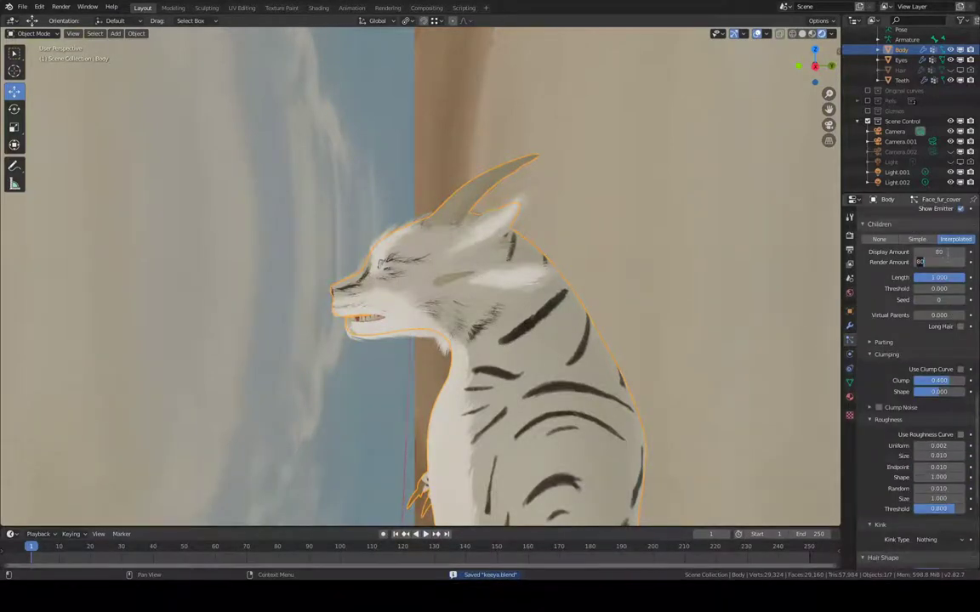
pyautogui.doubleClick(947, 252)
pyautogui.write('8')
pyautogui.press('Return')
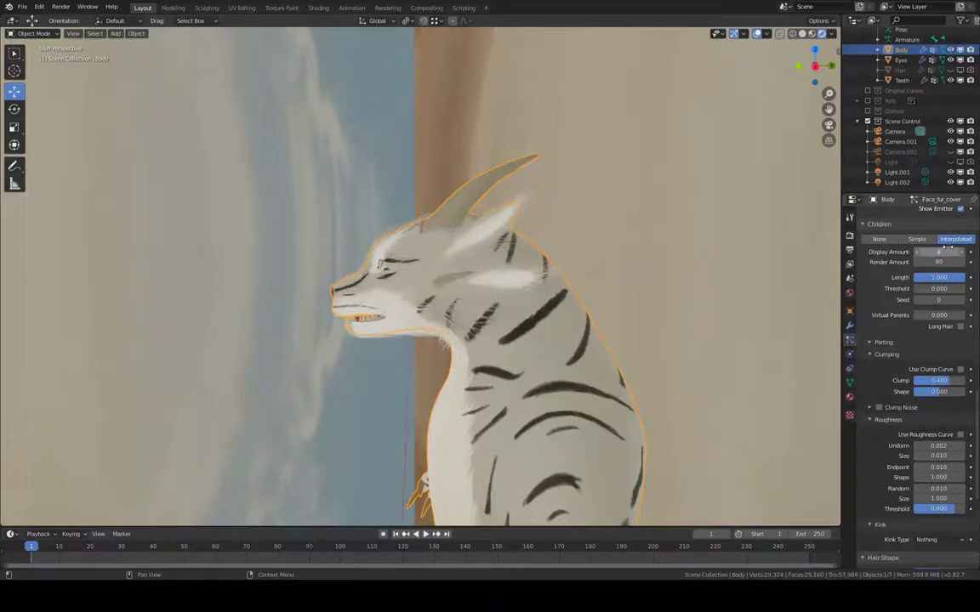
# - Show Main_fur_base in the viewport, and select it to review its particle settings
pyautogui.moveTo(704, 230); pyautogui.dragTo(730, 239, button='middle')
pyautogui.scroll(10, 928, 273)
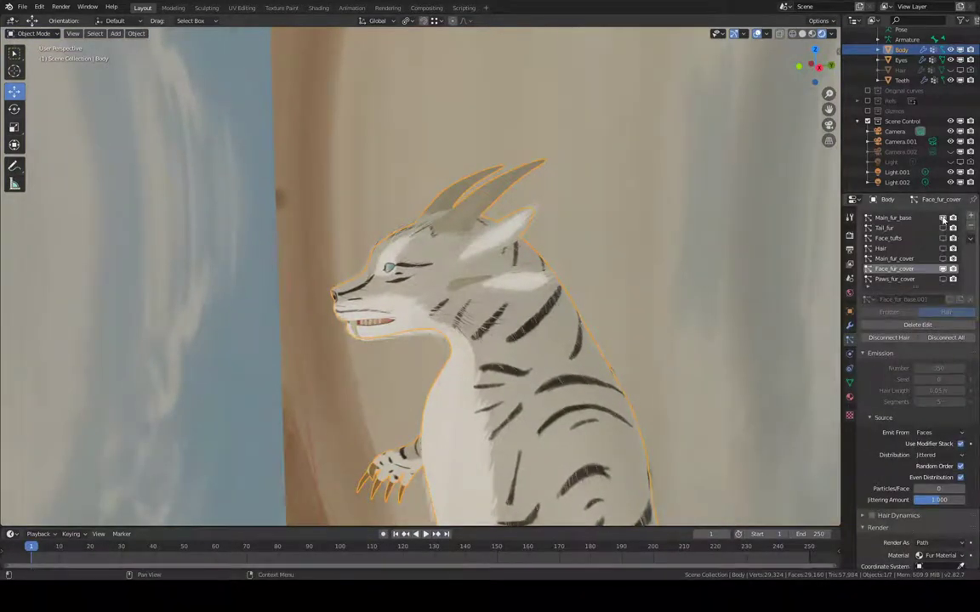
pyautogui.scroll(-8, 925, 346)
pyautogui.scroll(8, 926, 347)
pyautogui.scroll(-4, 915, 290)
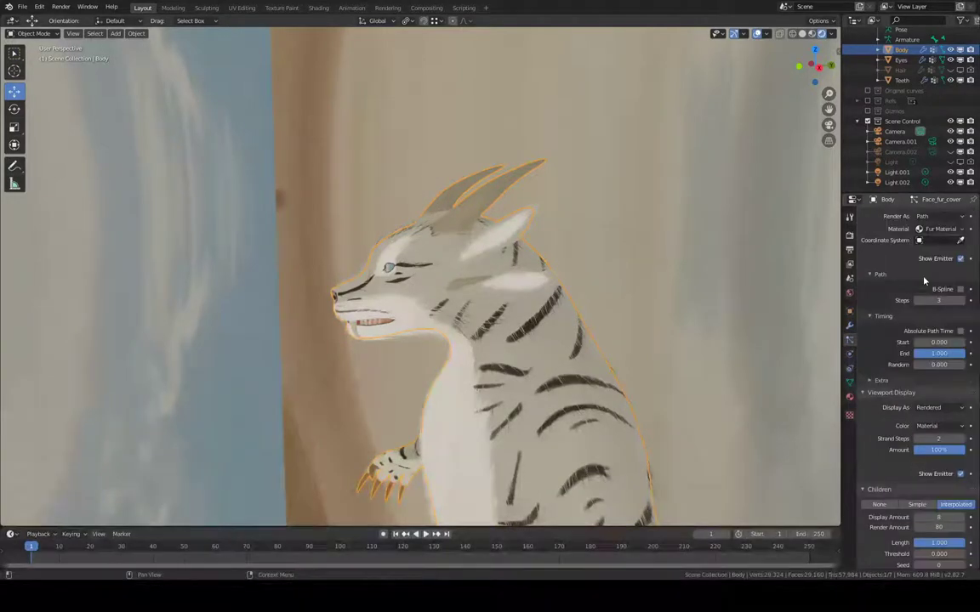
pyautogui.scroll(4, 906, 255)
pyautogui.click(895, 219)
pyautogui.scroll(-8, 917, 323)
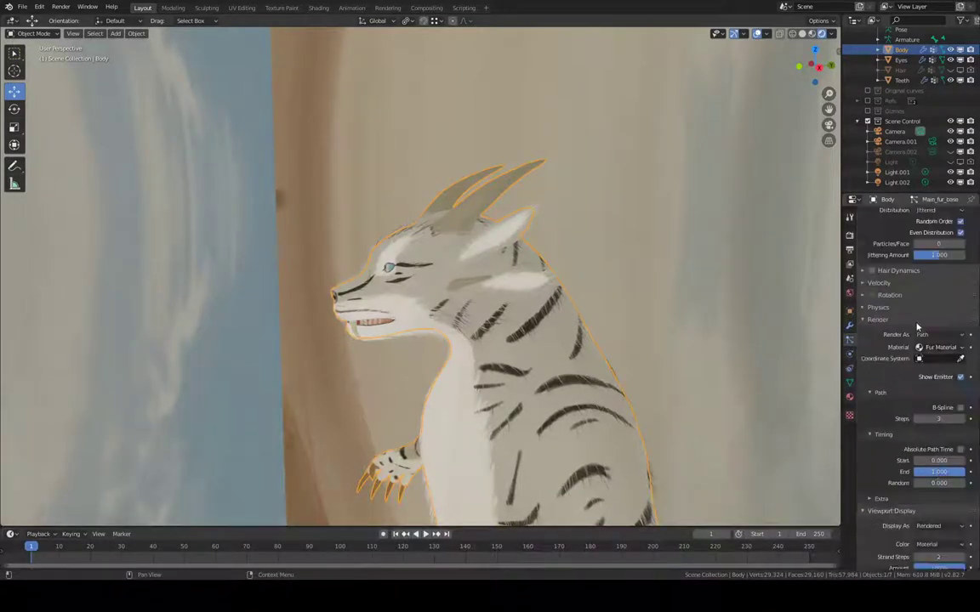
# - Show the Tail_fur, Face_tufts, Hair, Main_fur_cover and Paws_fur_cover particle systems in the viewport alongside Face_fur_cover
pyautogui.scroll(8, 917, 326)
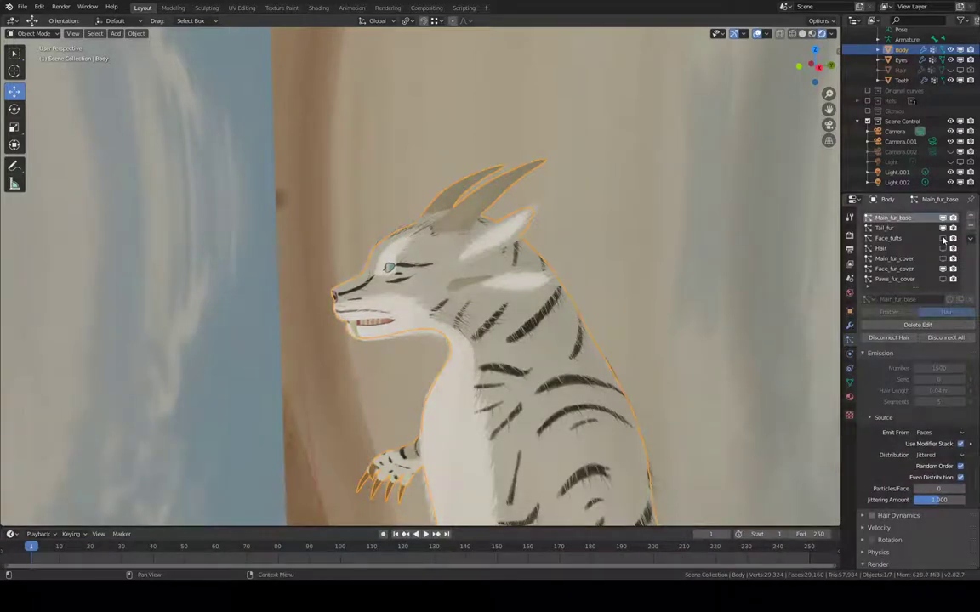
pyautogui.click(943, 238)
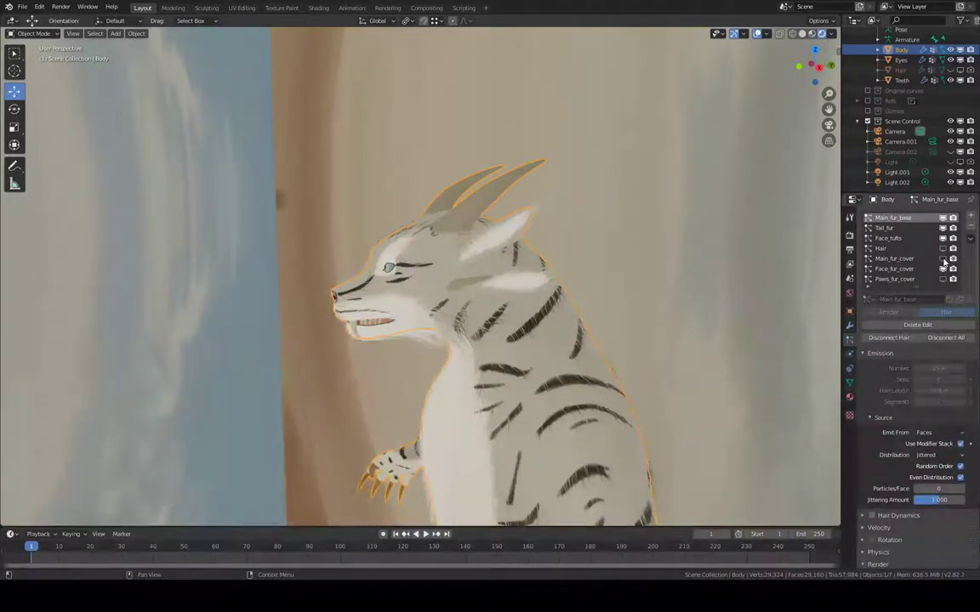
pyautogui.click(942, 260)
pyautogui.click(942, 269)
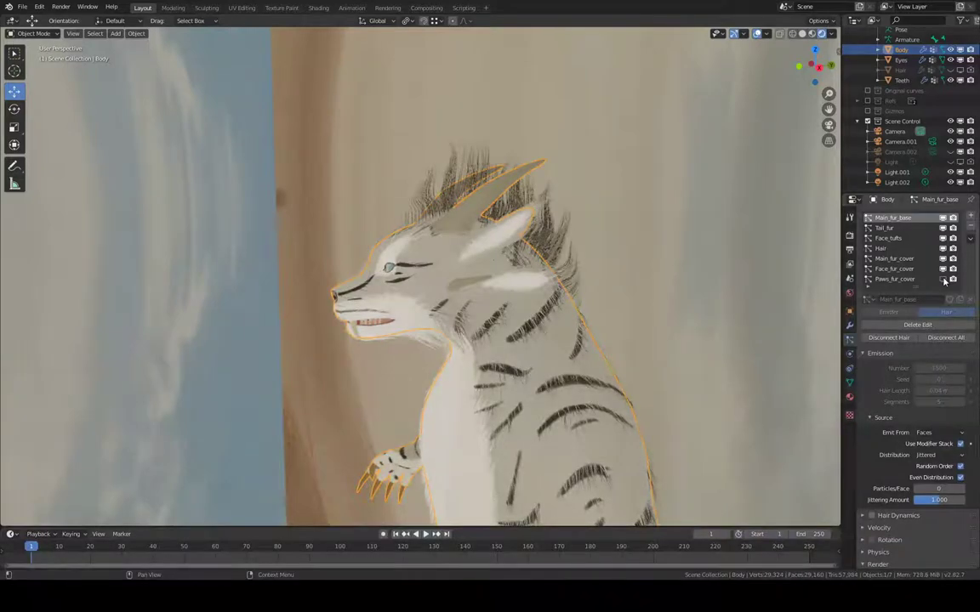
# - Inspect the head hair up close and review the Hair particle system's path, viewport display and children settings
pyautogui.moveTo(604, 222); pyautogui.dragTo(593, 248, button='middle')
pyautogui.scroll(5, 595, 241)
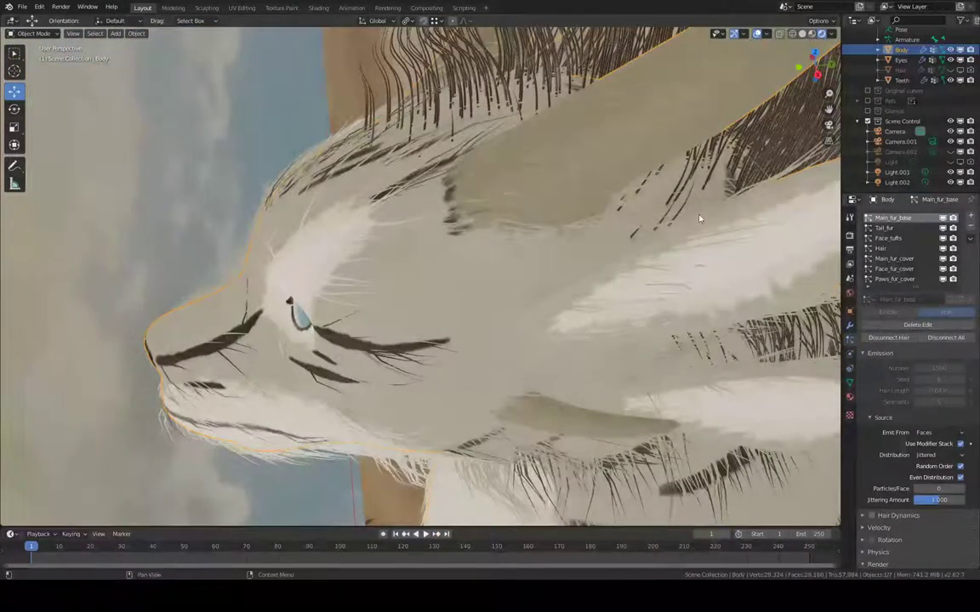
pyautogui.click(884, 249)
pyautogui.scroll(-8, 910, 393)
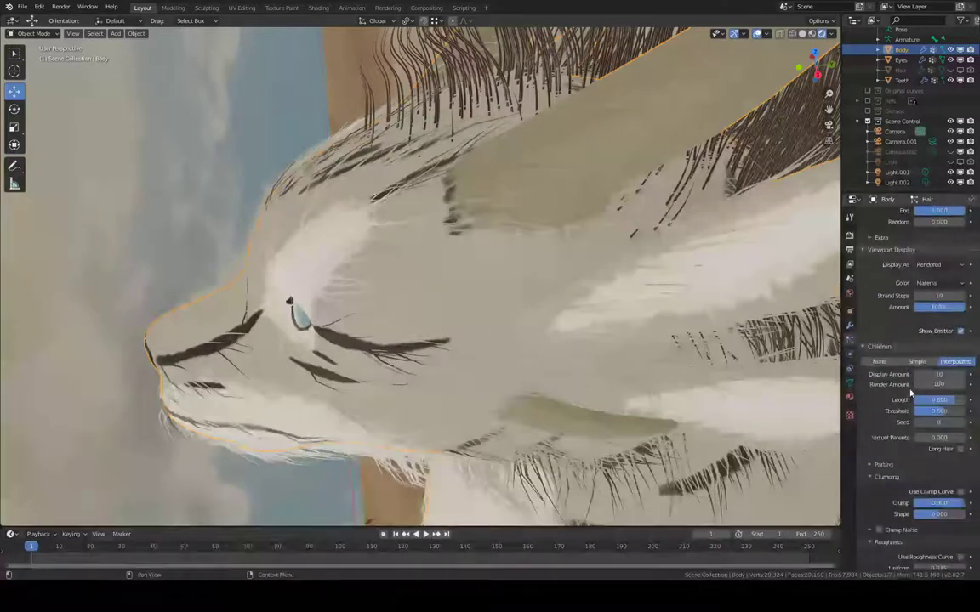
pyautogui.scroll(-3, 940, 383)
pyautogui.scroll(9, 945, 381)
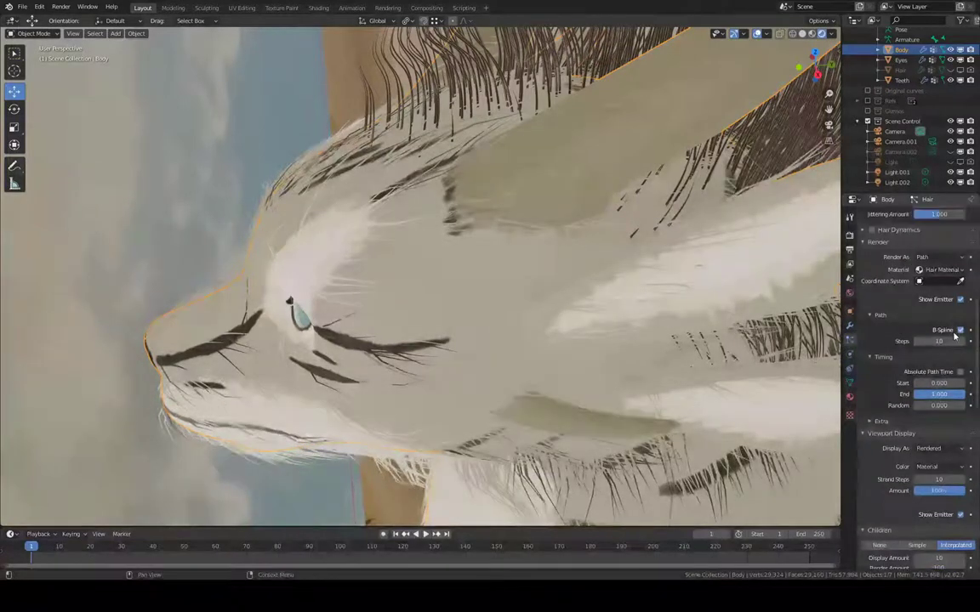
pyautogui.moveTo(723, 221); pyautogui.dragTo(674, 223, button='middle')
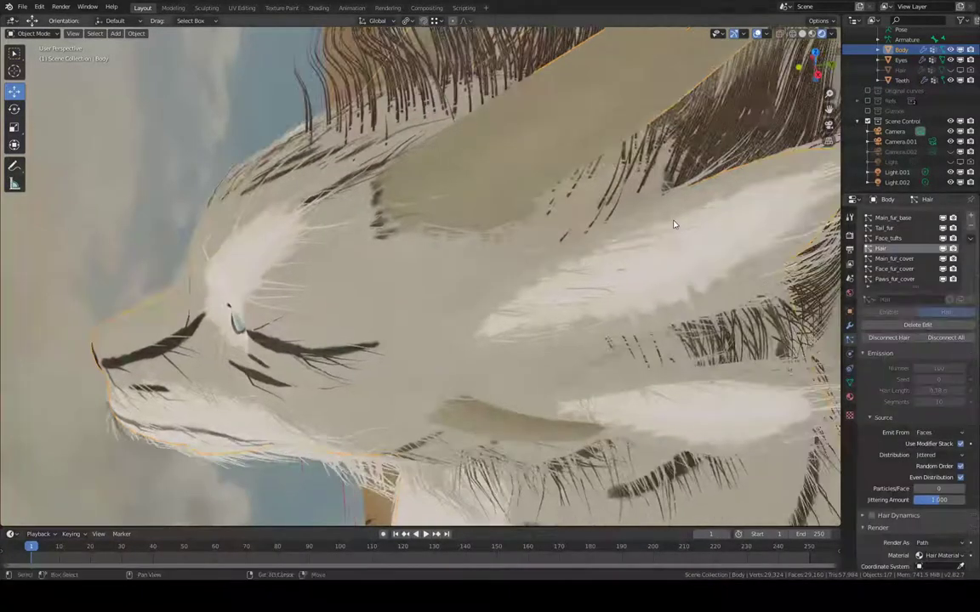
# - Switch to the Shading workspace with rendered viewport shading and show the object's shader nodes instead of the world's
pyautogui.click(317, 8)
pyautogui.scroll(-5, 409, 119)
pyautogui.click(800, 34)
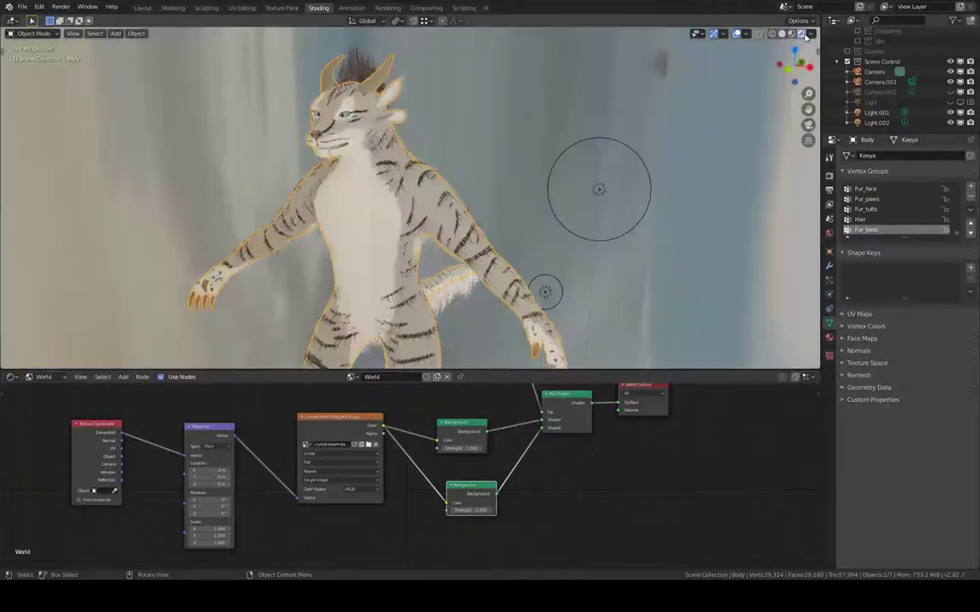
pyautogui.click(352, 376)
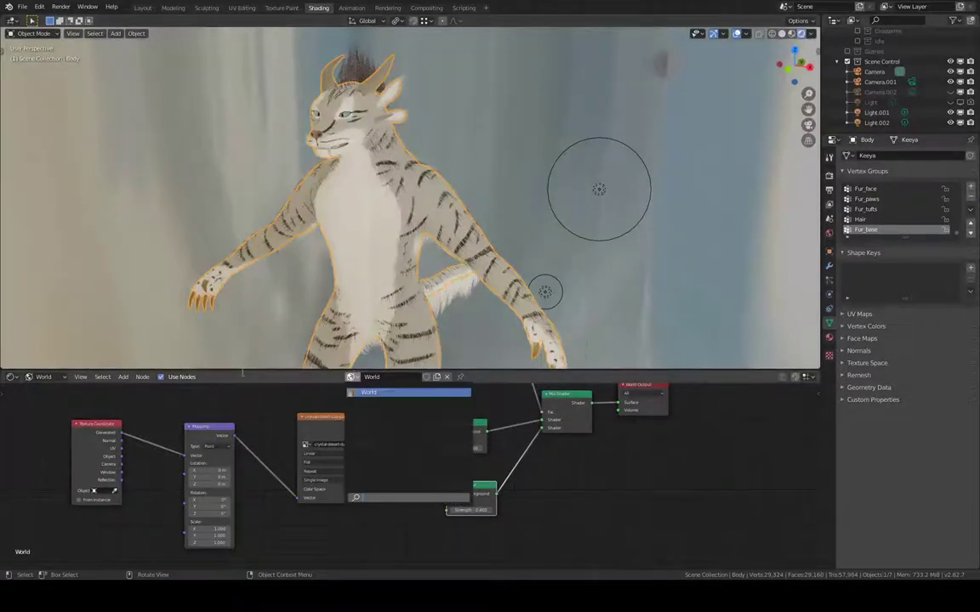
pyautogui.click(41, 377)
pyautogui.click(46, 389)
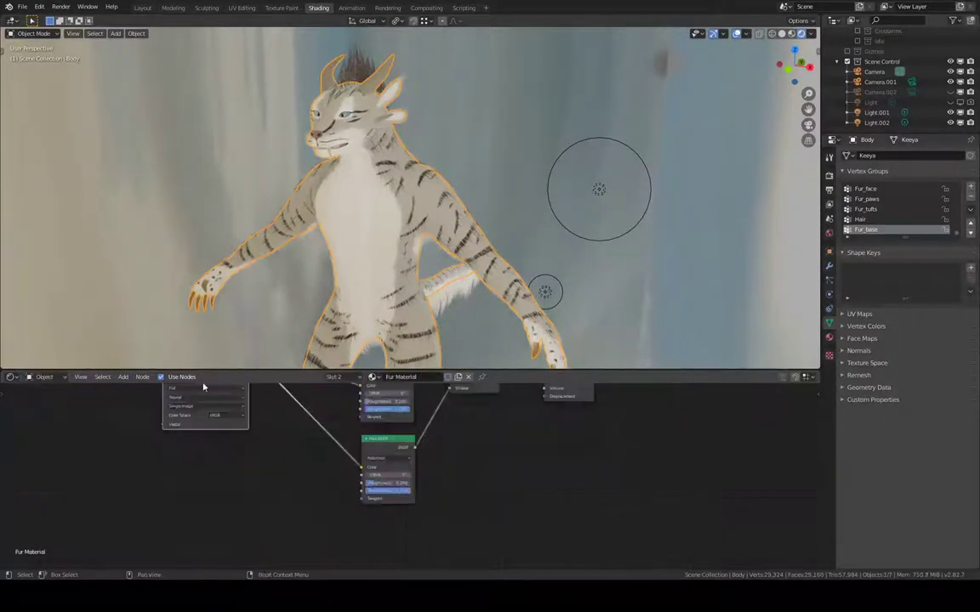
# - Open the Hair Material nodes in slot 3 and frame the creature's head hair from the side
pyautogui.click(334, 376)
pyautogui.click(331, 420)
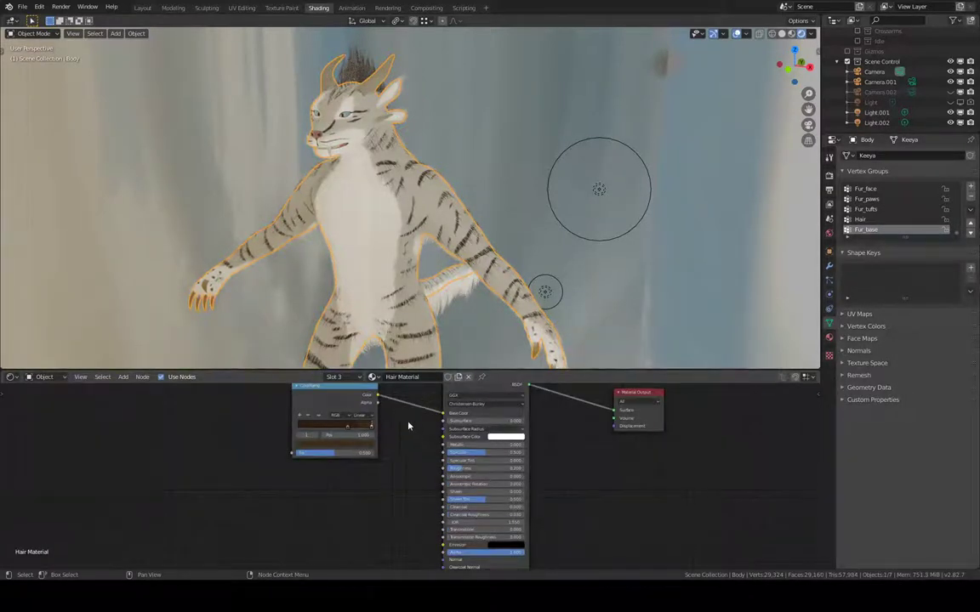
pyautogui.moveTo(407, 422); pyautogui.dragTo(404, 482, button='middle')
pyautogui.moveTo(498, 192); pyautogui.dragTo(472, 349, button='middle')
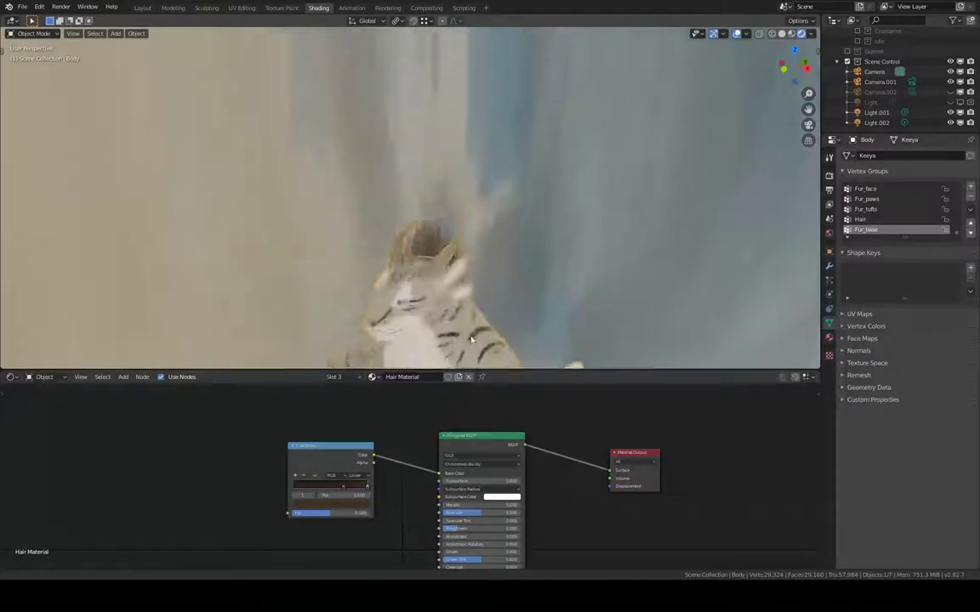
pyautogui.scroll(6, 466, 265)
pyautogui.keyDown('shift'); pyautogui.moveTo(466, 265); pyautogui.dragTo(505, 151, button='middle'); pyautogui.keyUp('shift')
pyautogui.moveTo(476, 193); pyautogui.dragTo(440, 221, button='middle')
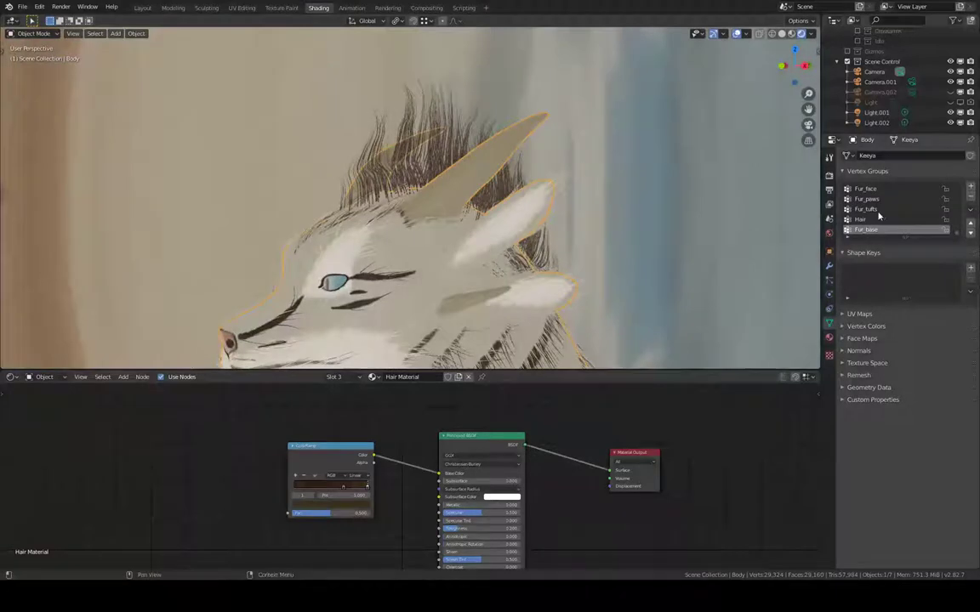
# - Set the children display amount of the Hair particle system to 100 and inspect the denser head hair from the creature's other side
pyautogui.click(830, 280)
pyautogui.scroll(-8, 891, 217)
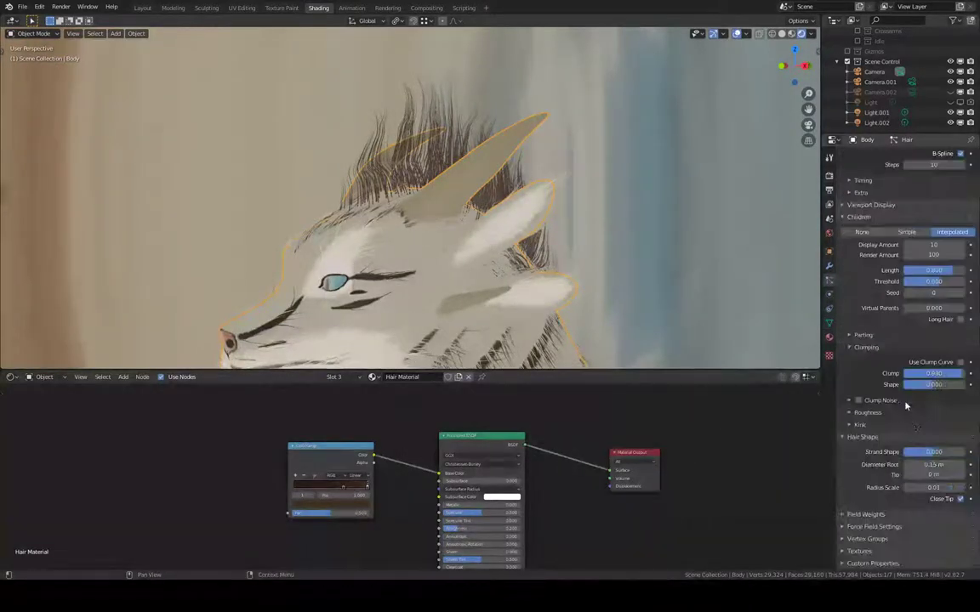
pyautogui.click(944, 245)
pyautogui.press('Return')
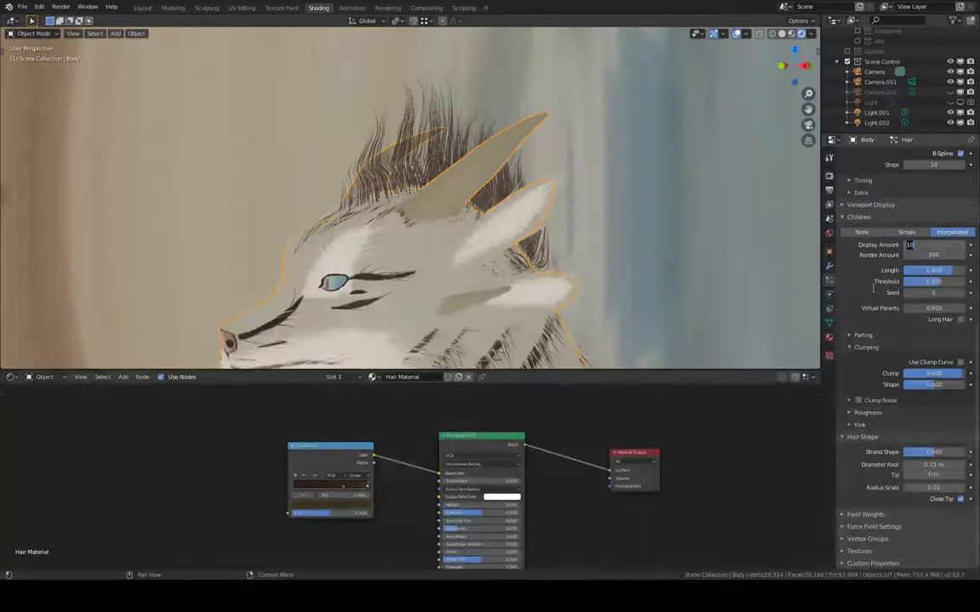
pyautogui.scroll(8, 896, 341)
pyautogui.scroll(-4, 896, 340)
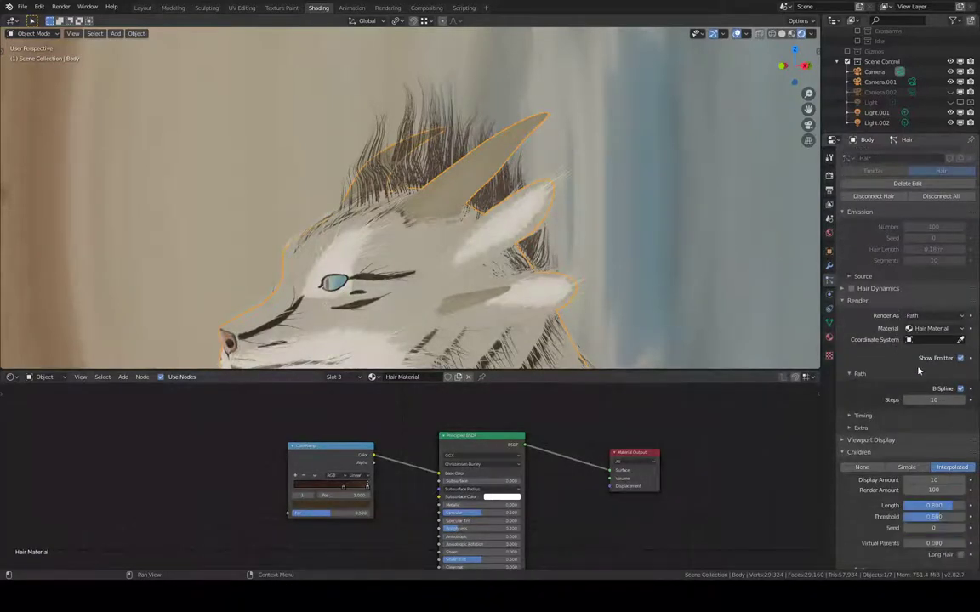
pyautogui.click(933, 398)
pyautogui.write('1')
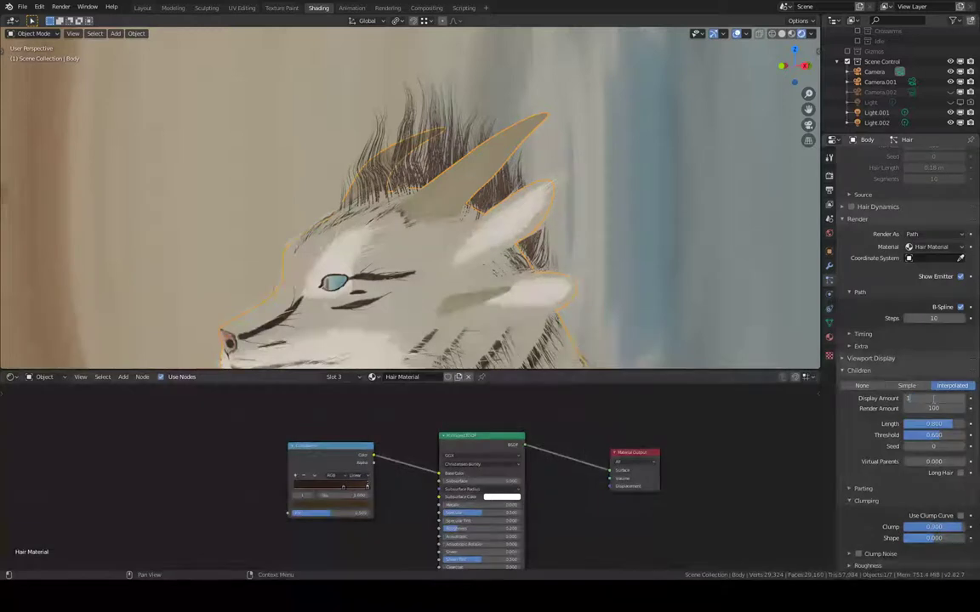
pyautogui.write('00')
pyautogui.press('Return')
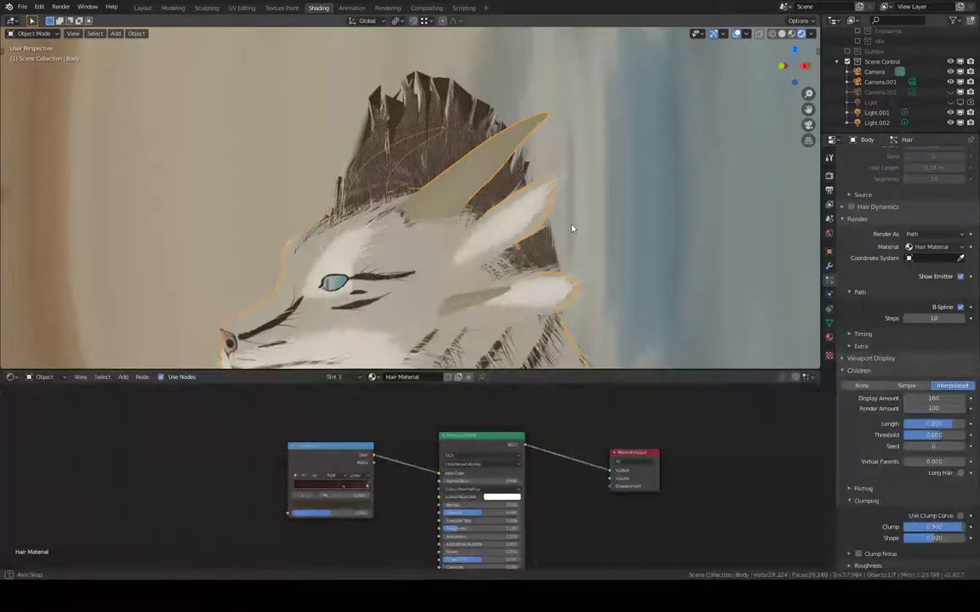
pyautogui.moveTo(572, 228); pyautogui.dragTo(314, 197, button='middle')
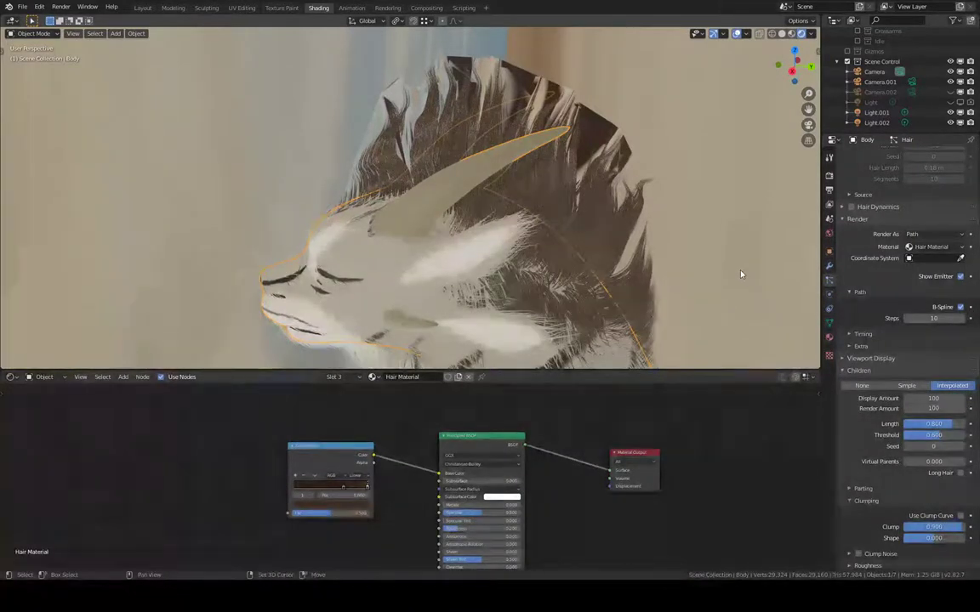
pyautogui.moveTo(739, 273); pyautogui.dragTo(719, 278, button='middle')
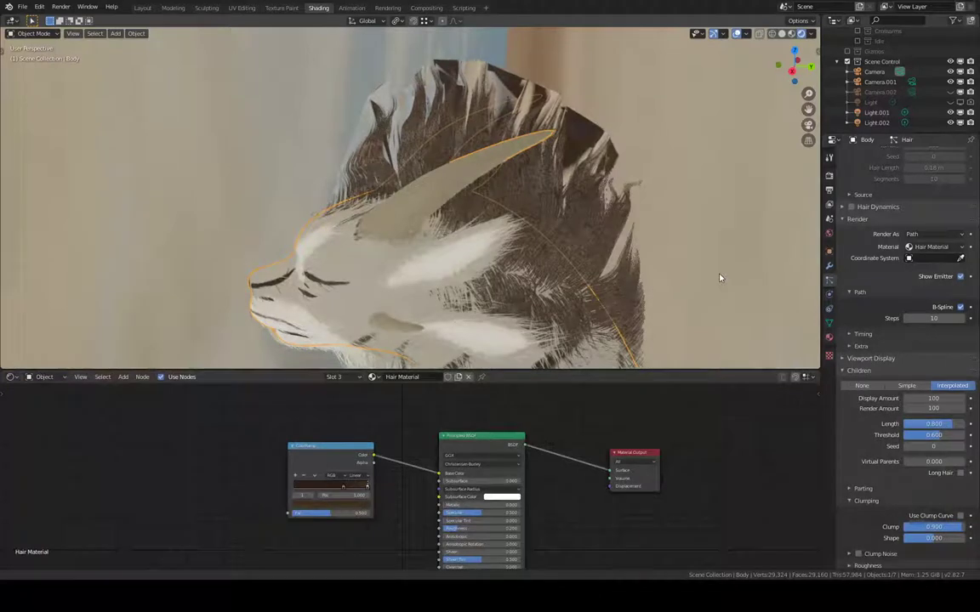
# - Try a children display amount of 870 for the Hair particle system
pyautogui.click(934, 398)
pyautogui.write('20')
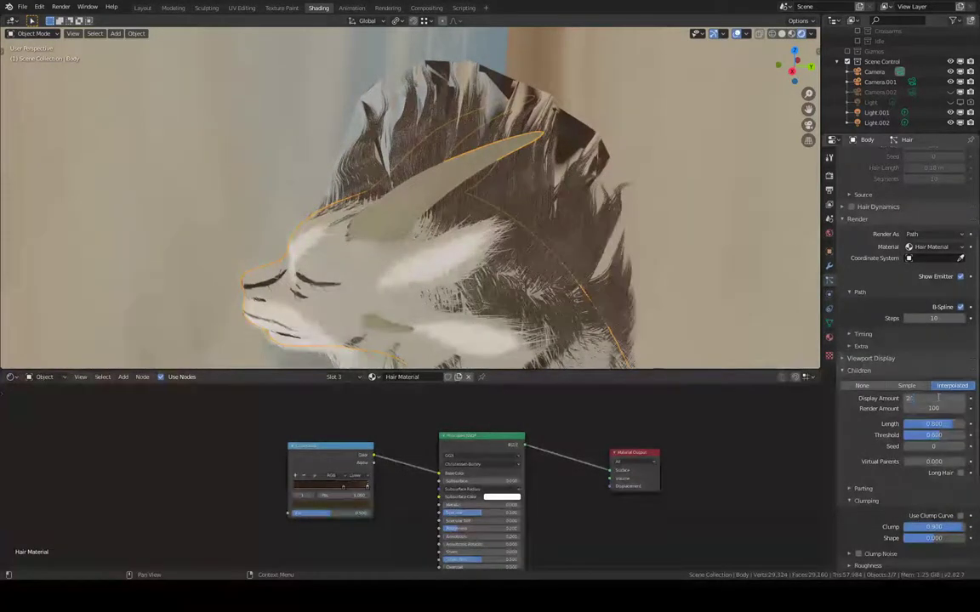
pyautogui.write('870')
pyautogui.hotkey('ctrl', 'z')
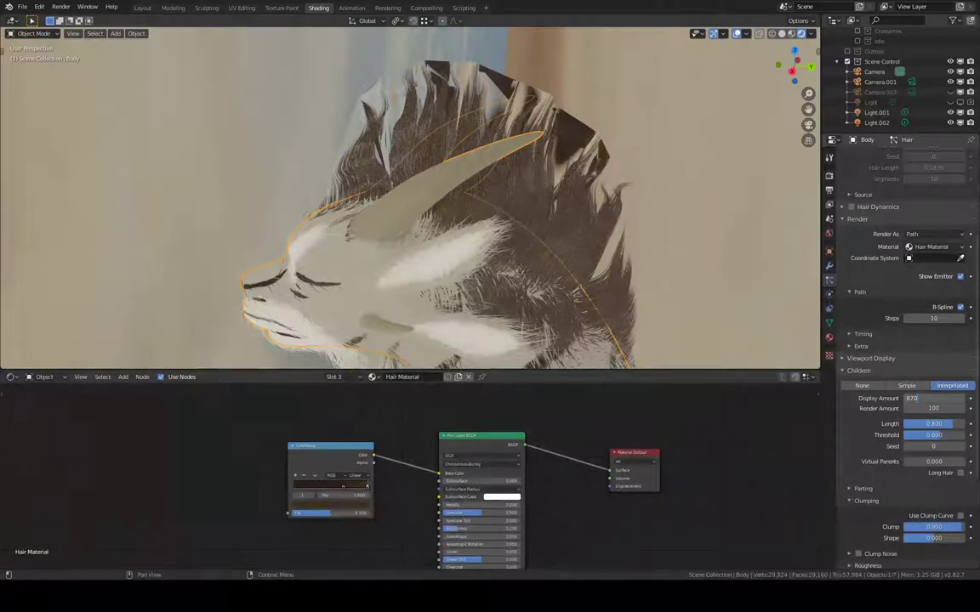